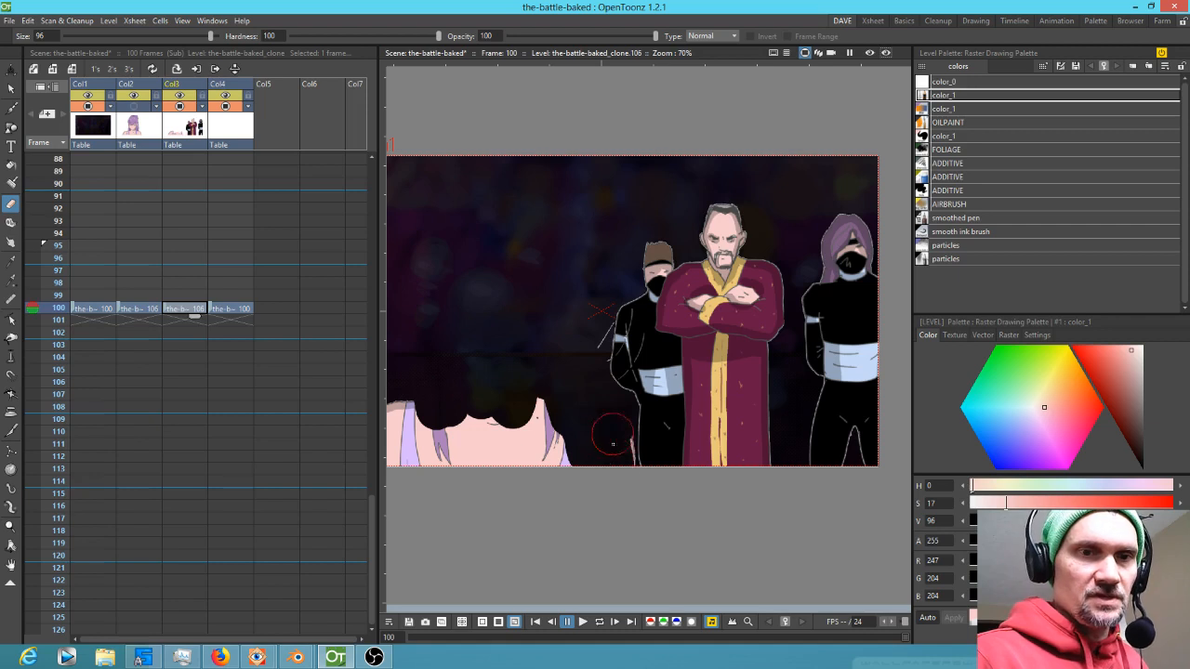
Leave the open sub-xsheet and return to the main scene xsheet
{"action": "mouse_move", "coordinate": [616, 485]}
{"action": "left_mouse_down"}
{"action": "mouse_move", "coordinate": [591, 428]}
{"action": "mouse_move", "coordinate": [538, 399]}
{"action": "mouse_move", "coordinate": [489, 444]}
{"action": "mouse_move", "coordinate": [629, 431]}
{"action": "left_mouse_up"}
{"action": "mouse_move", "coordinate": [577, 394]}
{"action": "left_mouse_down"}
{"action": "mouse_move", "coordinate": [557, 471]}
{"action": "mouse_move", "coordinate": [515, 494]}
{"action": "mouse_move", "coordinate": [447, 439]}
{"action": "left_mouse_up"}
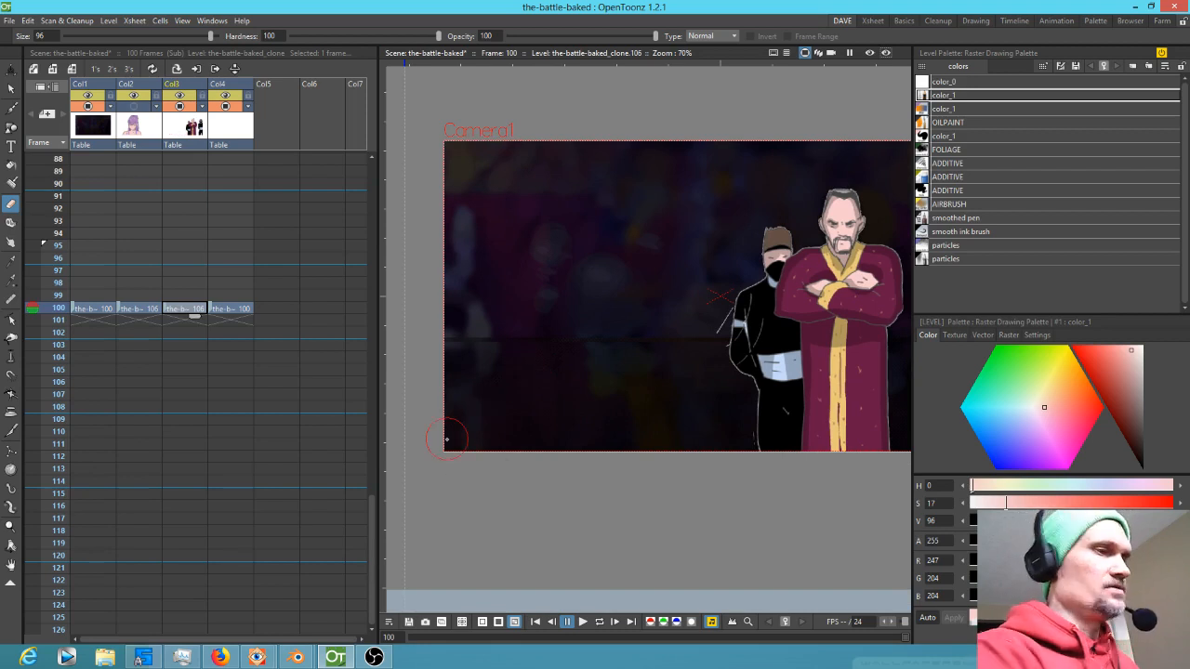
{"action": "key", "text": "Escape"}
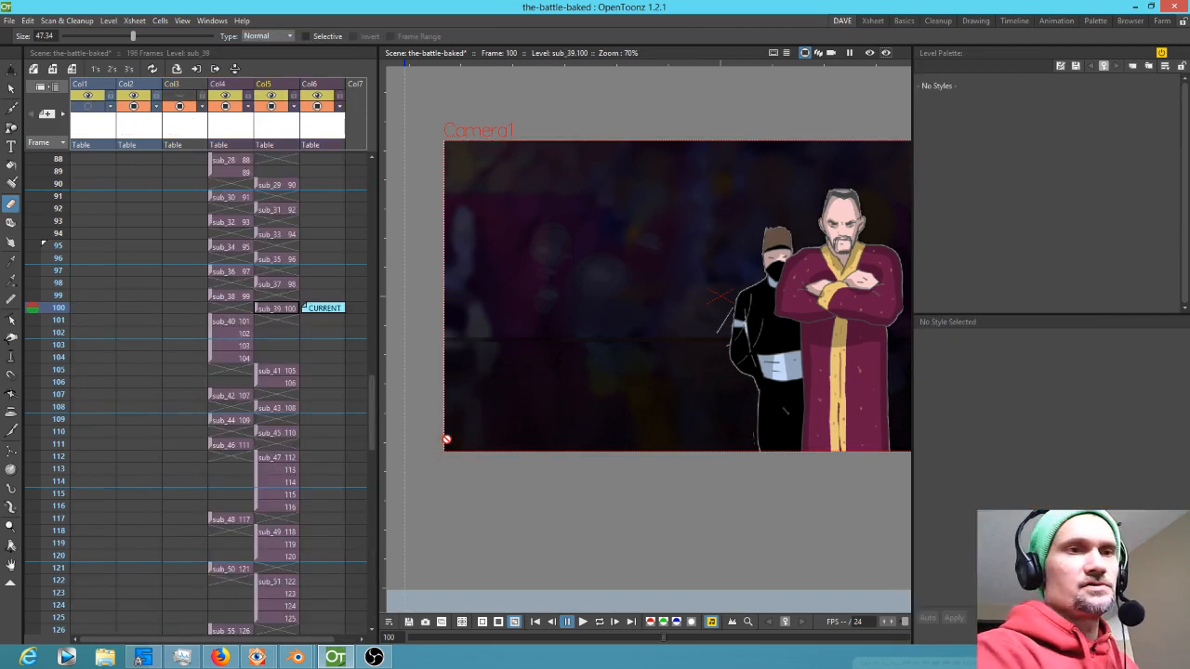
Examine the shots at frames 100 to 103 in the main xsheet
{"action": "left_click", "coordinate": [281, 314]}
{"action": "left_click", "coordinate": [245, 299]}
{"action": "left_click", "coordinate": [286, 312]}
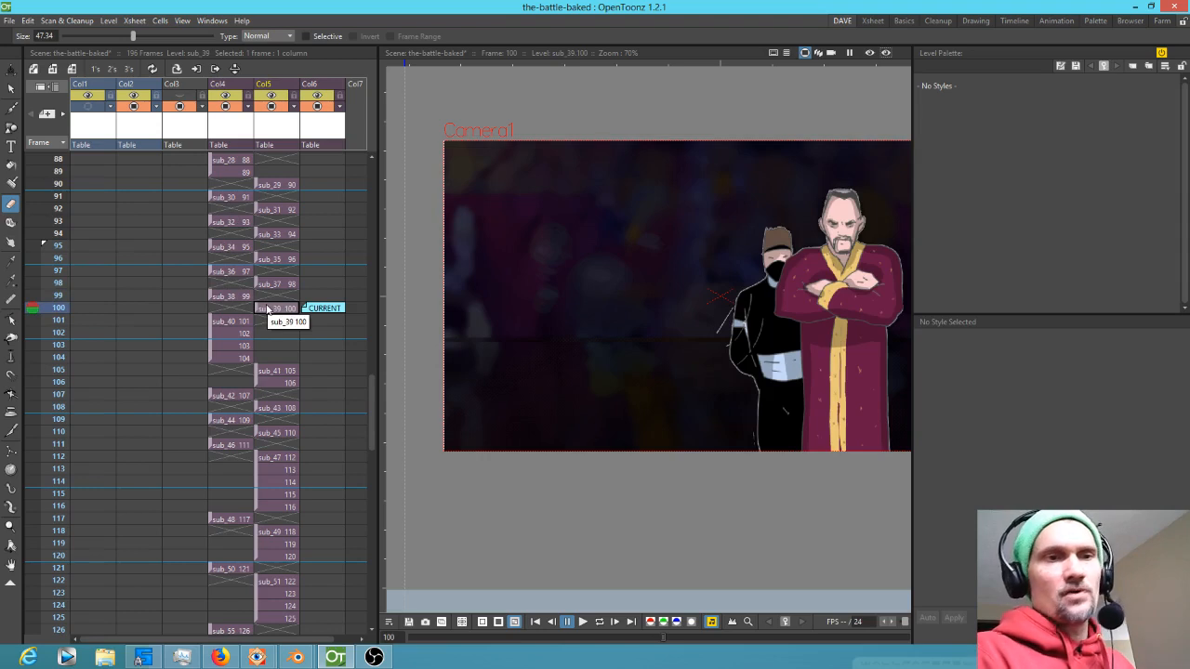
{"action": "left_click", "coordinate": [244, 322]}
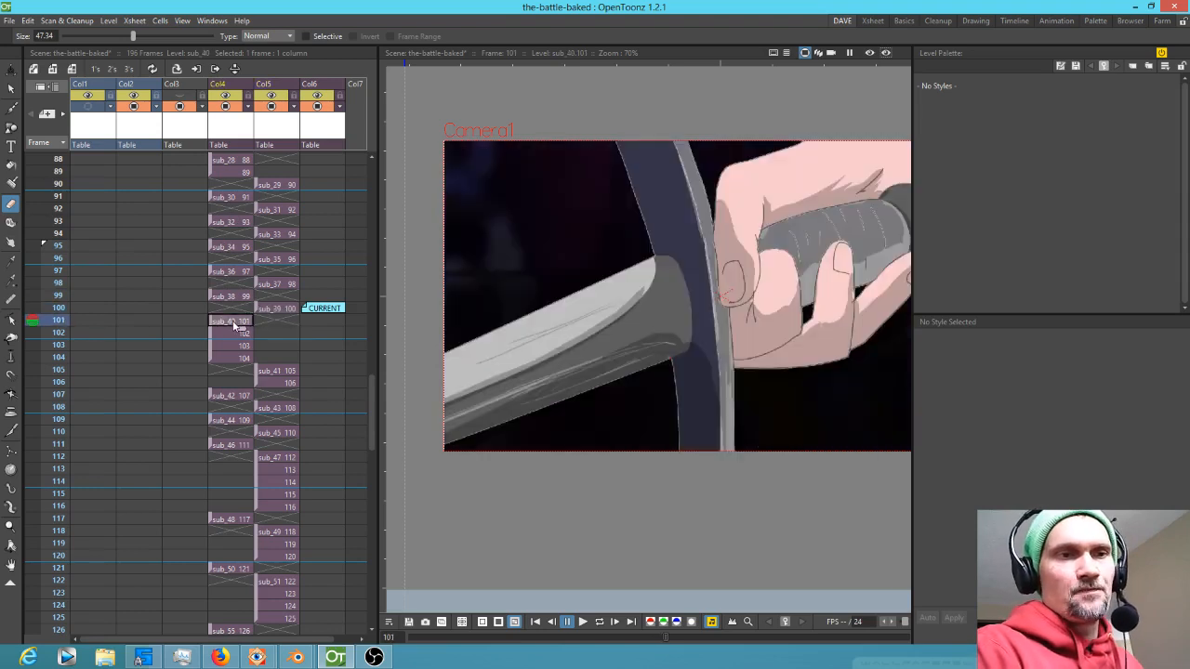
{"action": "left_click", "coordinate": [59, 345]}
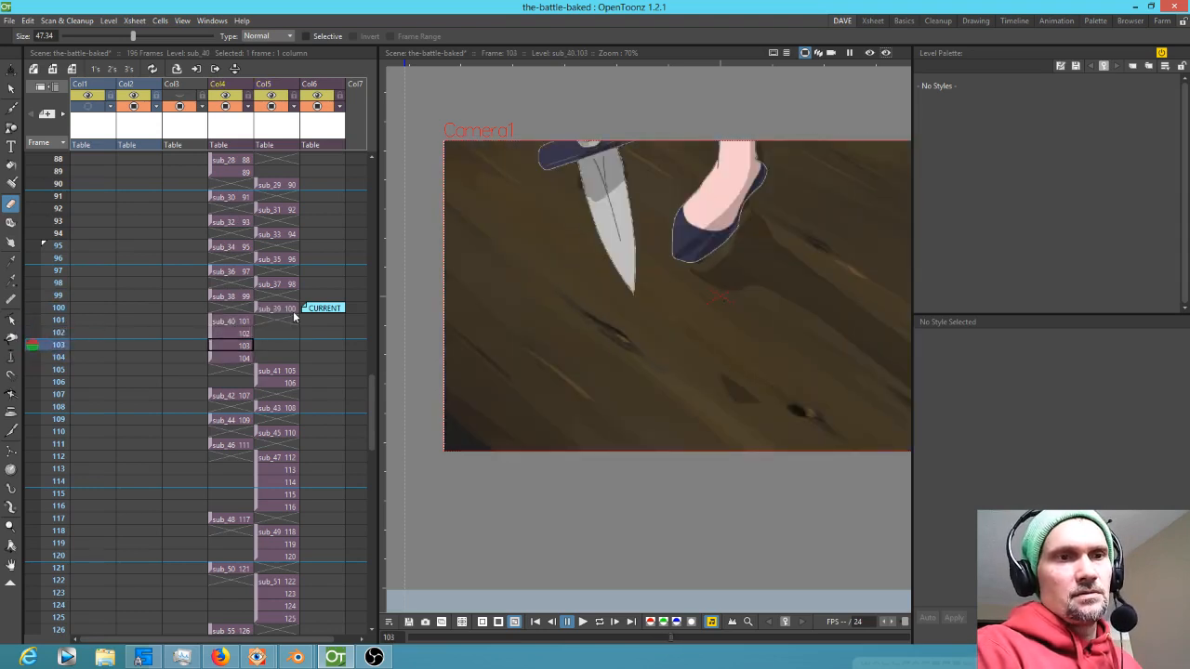
{"action": "left_click", "coordinate": [293, 313]}
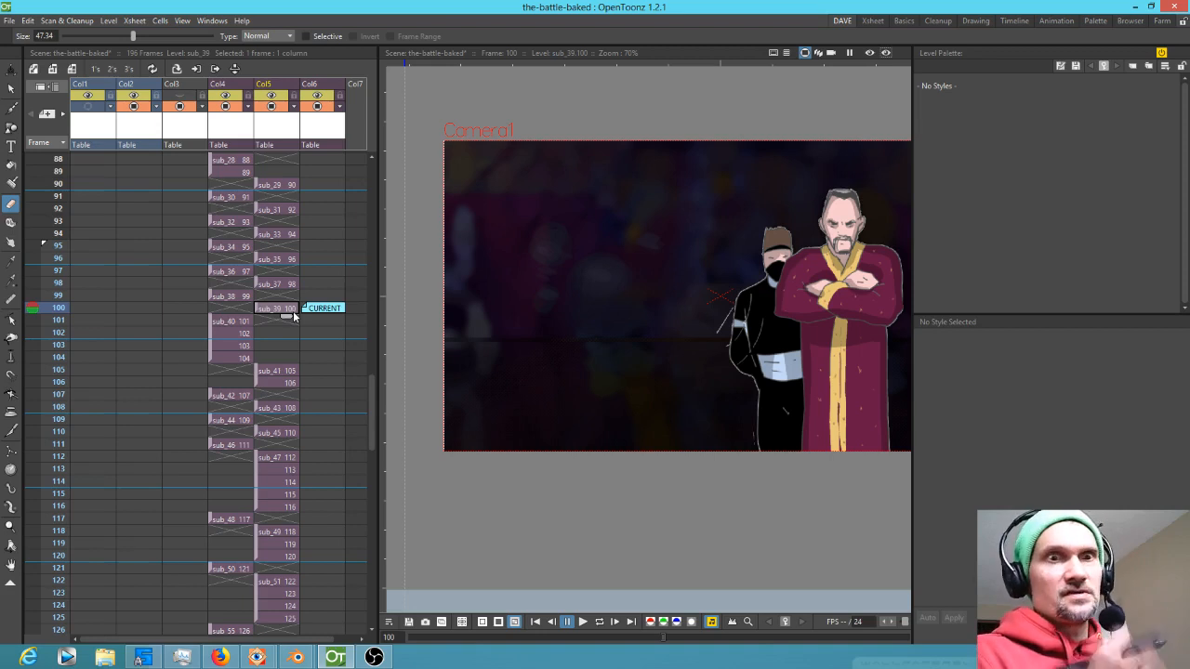
{"action": "left_click_drag", "start_coordinate": [597, 356], "coordinate": [534, 348]}
{"action": "scroll", "coordinate": [535, 347], "scroll_direction": "down", "scroll_amount": 1}
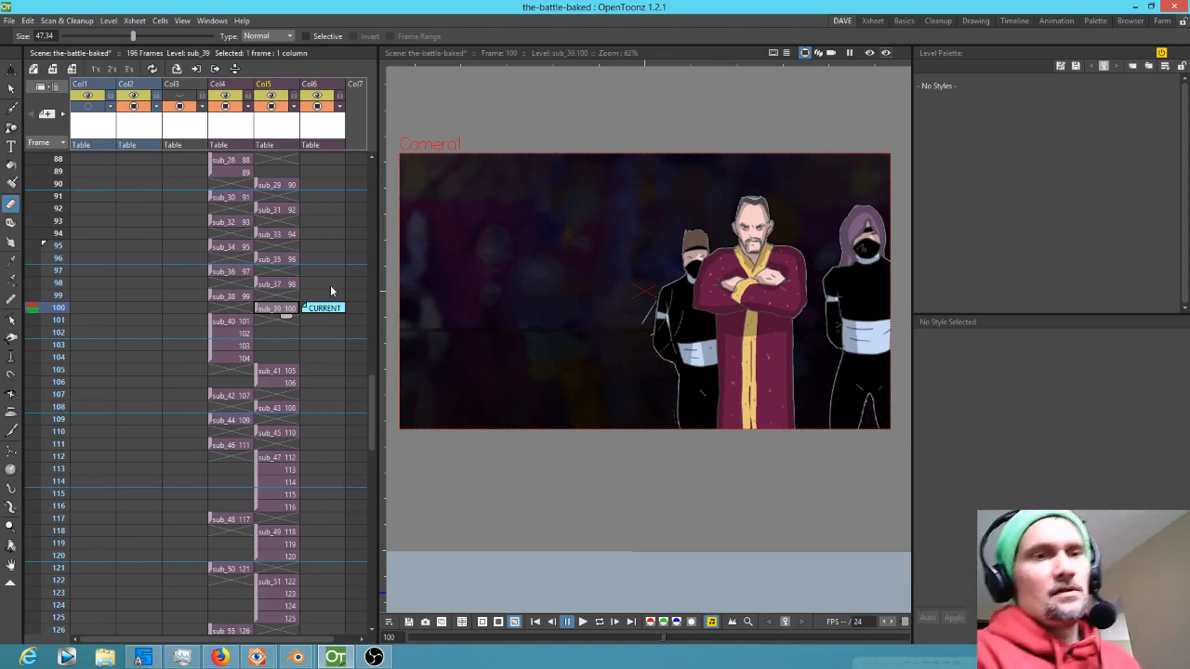
Open the sub-xsheet at frame 100 and turn on Col2's camstand visibility
{"action": "double_click", "coordinate": [289, 308]}
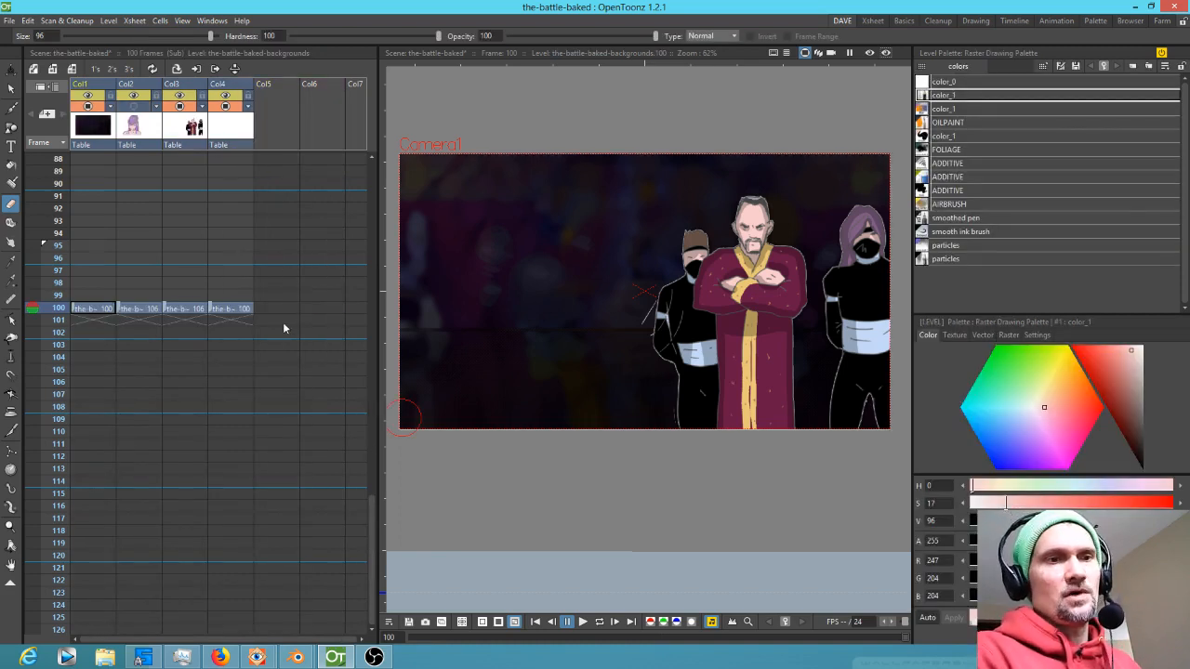
{"action": "scroll", "coordinate": [325, 294], "scroll_direction": "down", "scroll_amount": 1}
{"action": "left_click", "coordinate": [139, 275]}
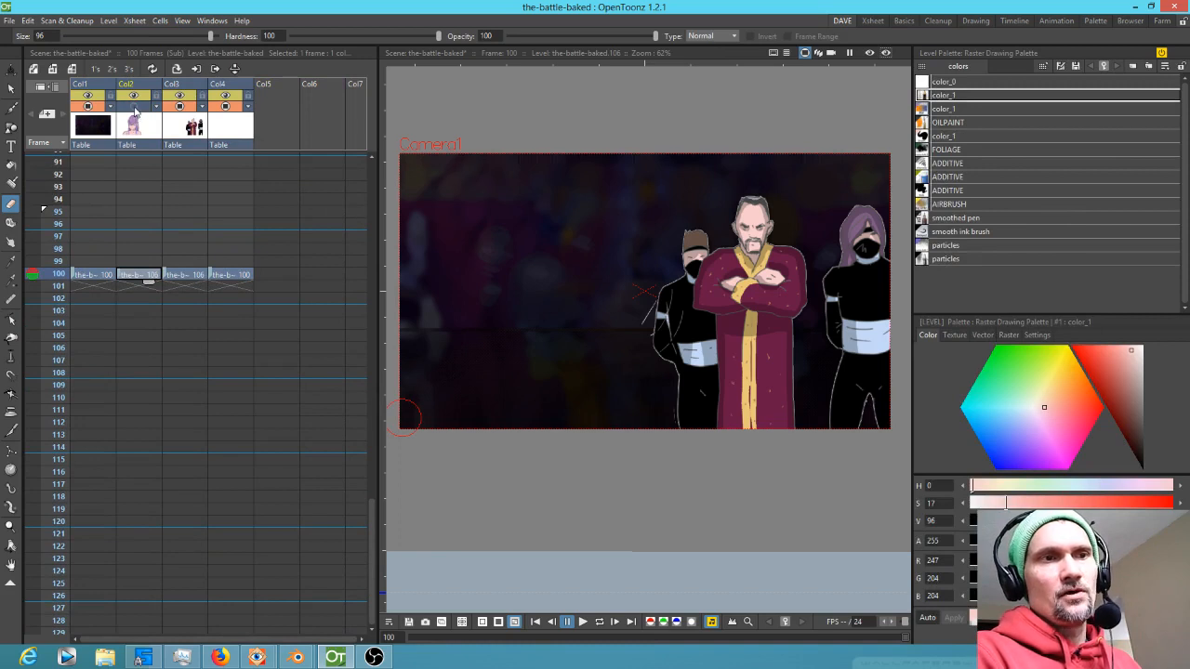
{"action": "left_click", "coordinate": [133, 106]}
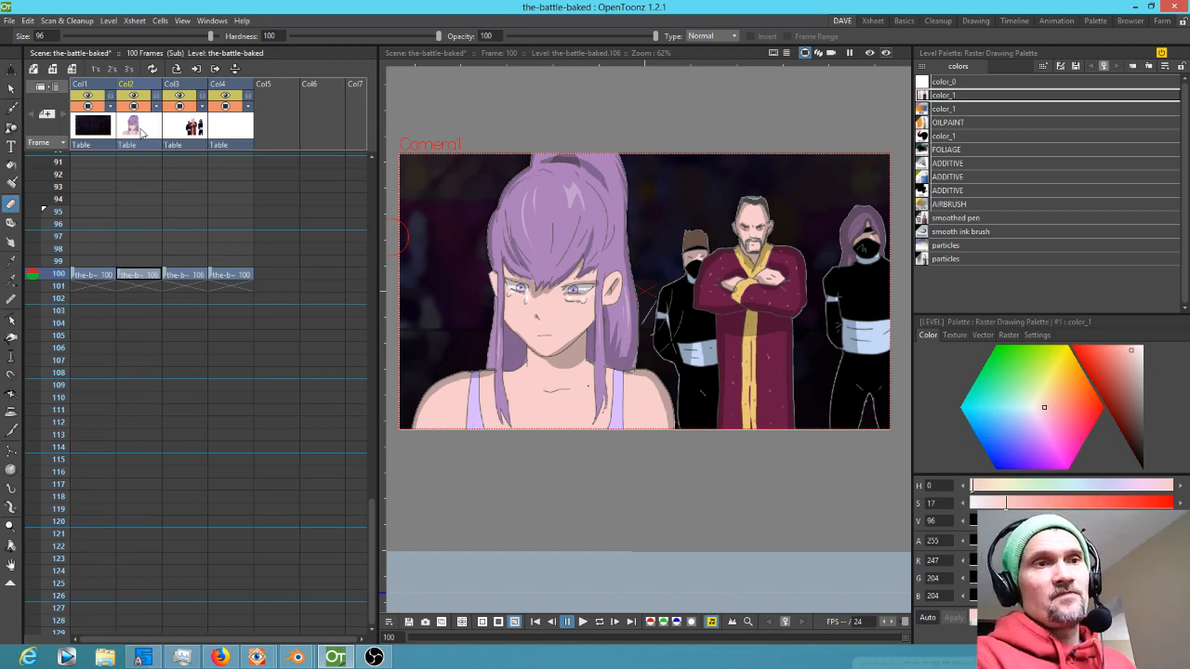
Clone the Col3 drawing at frame 100 with the Cells Clone command
{"action": "left_click", "coordinate": [108, 21]}
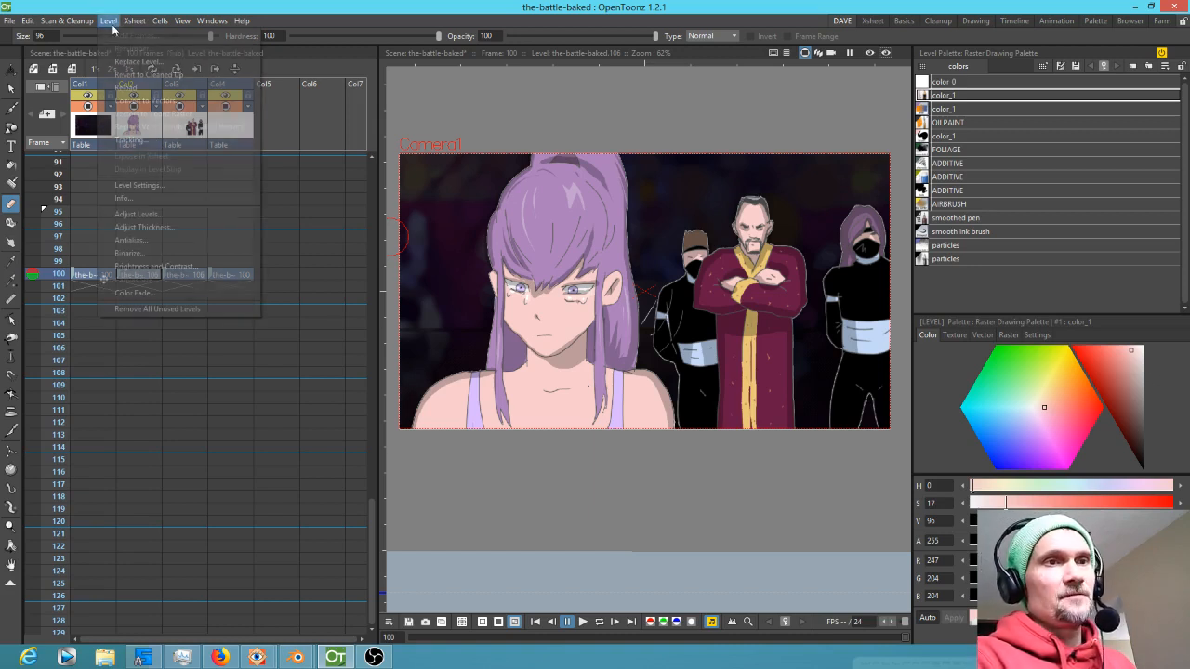
{"action": "mouse_move", "coordinate": [135, 20]}
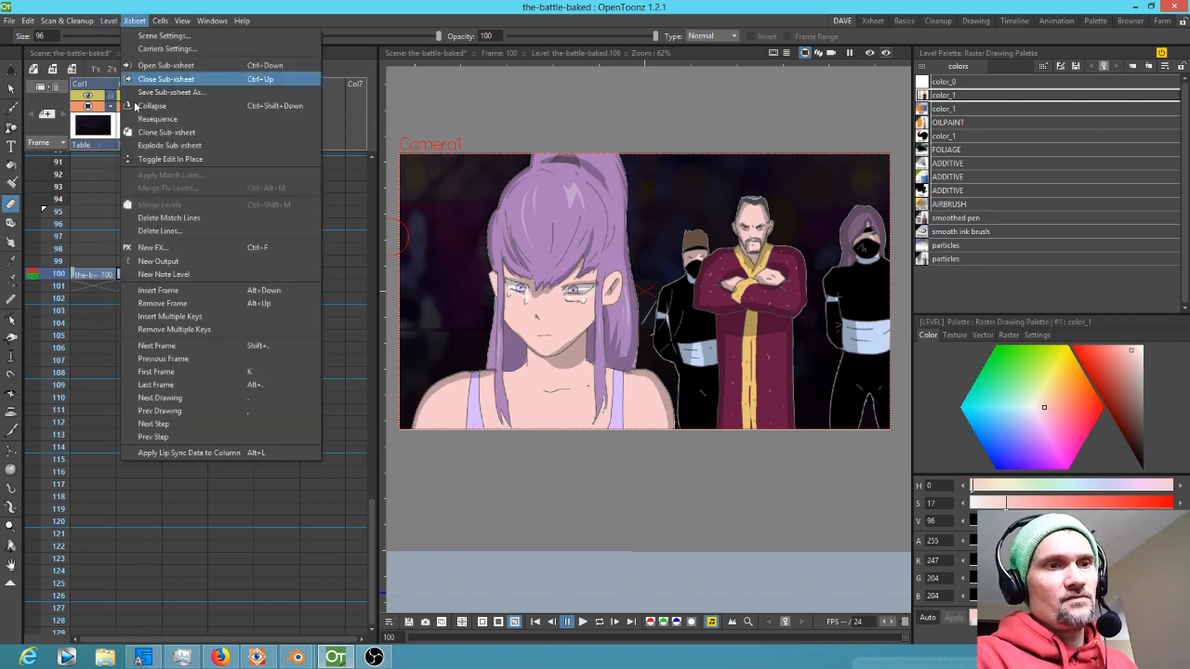
{"action": "left_click", "coordinate": [162, 23]}
{"action": "left_click", "coordinate": [193, 276]}
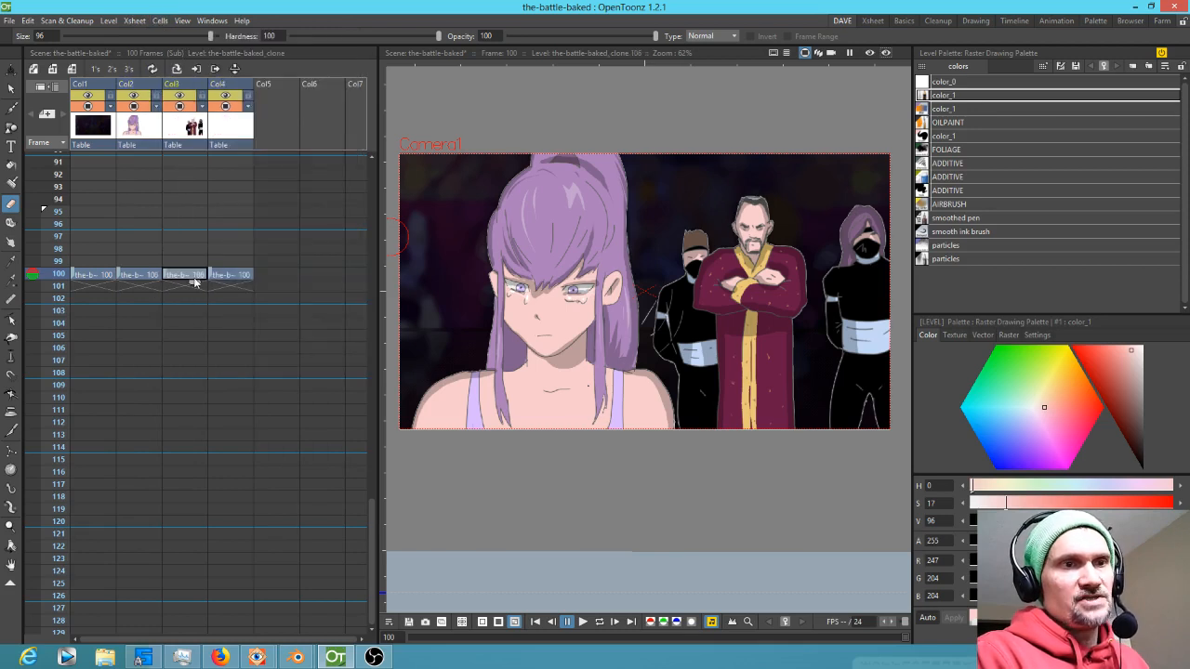
{"action": "left_click", "coordinate": [159, 21]}
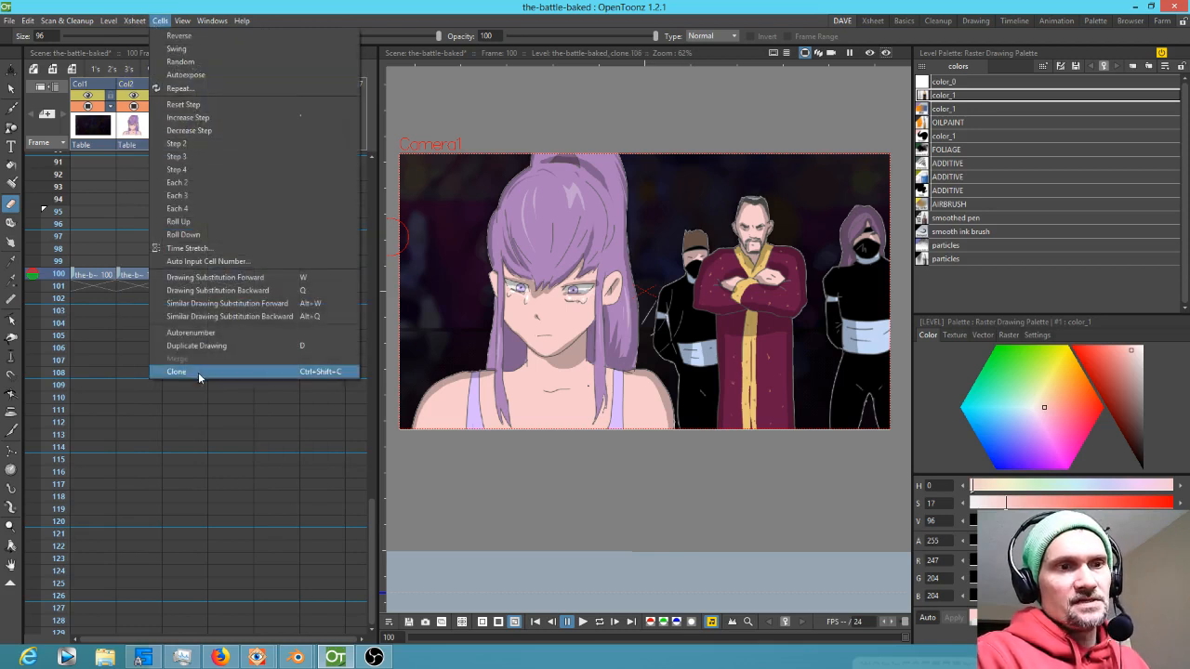
{"action": "left_click", "coordinate": [297, 372]}
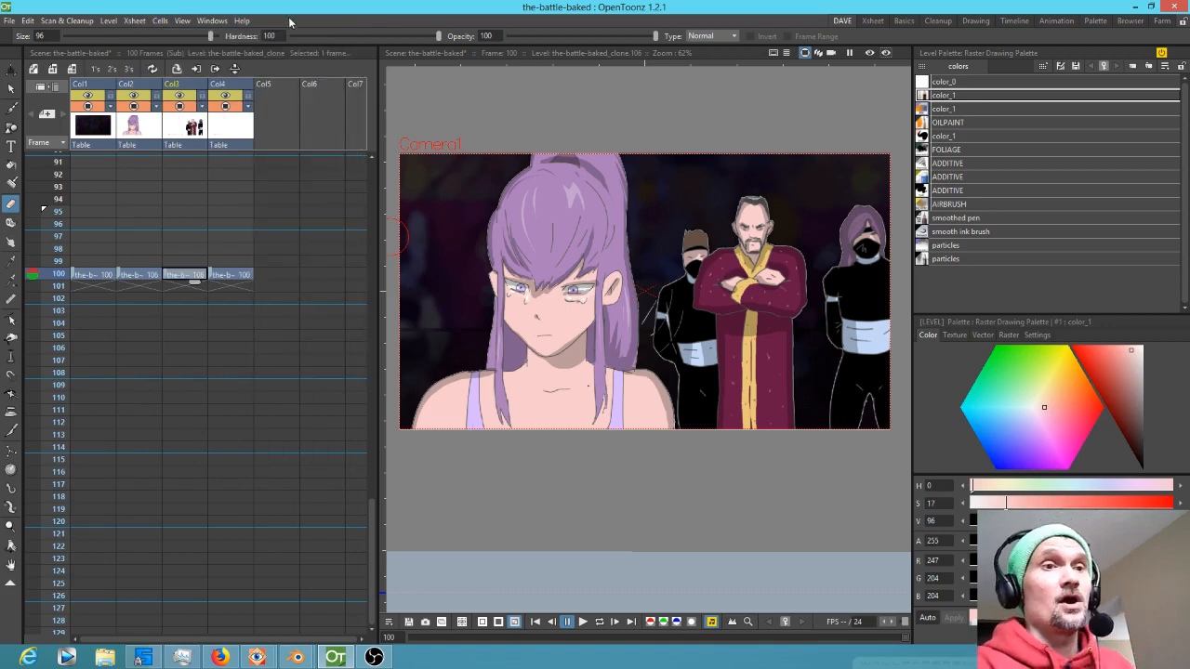
Toggle the camstand visibility of Col2 and Col3 off and on to compare layers
{"action": "left_click", "coordinate": [133, 277]}
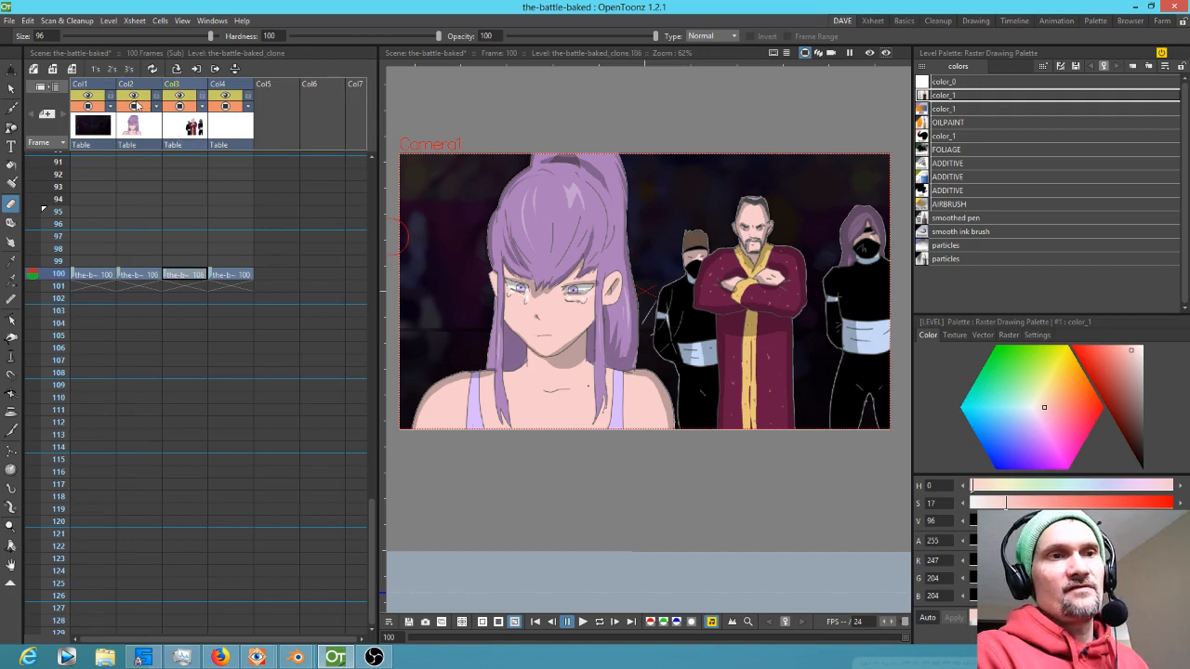
{"action": "left_click", "coordinate": [135, 106]}
{"action": "left_click", "coordinate": [135, 106]}
{"action": "left_click", "coordinate": [181, 106]}
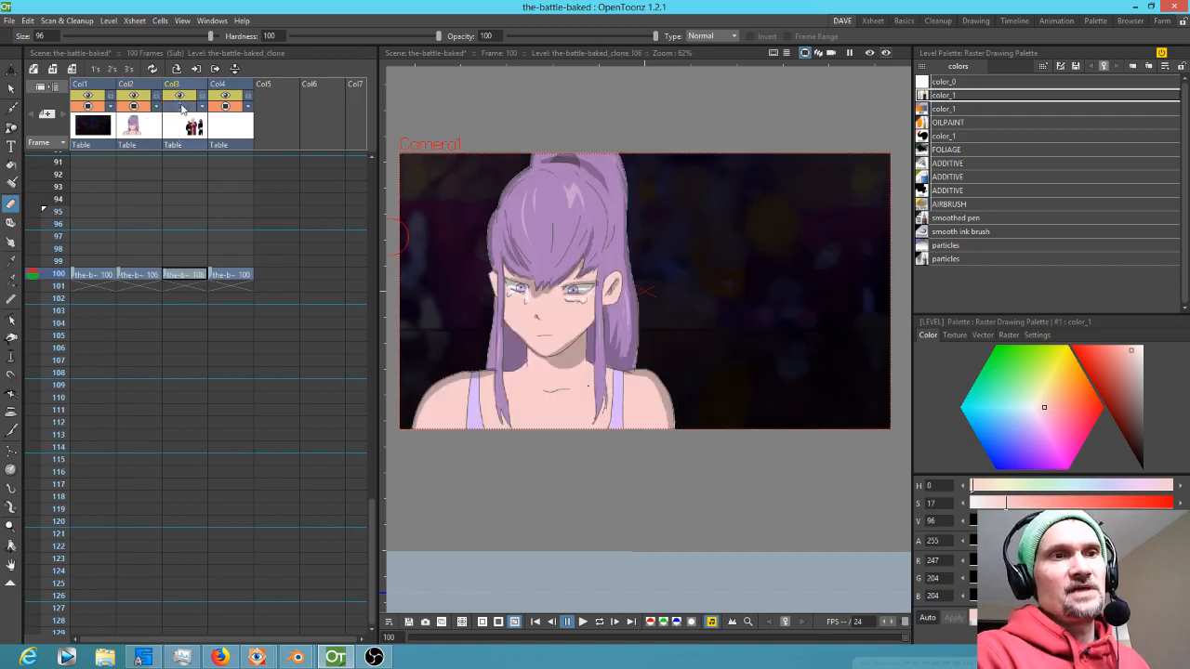
{"action": "left_click", "coordinate": [182, 106]}
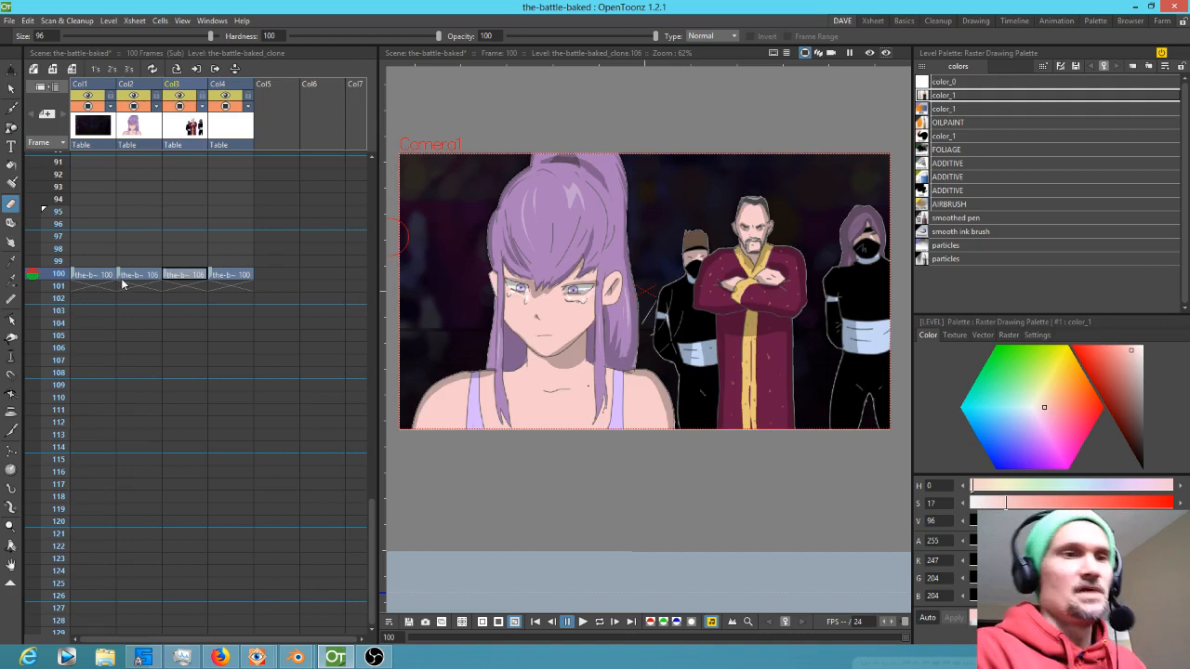
Extend the frame-100 cells of all four columns until the sub-xsheet reaches 150 frames
{"action": "left_click_drag", "start_coordinate": [80, 275], "coordinate": [235, 278]}
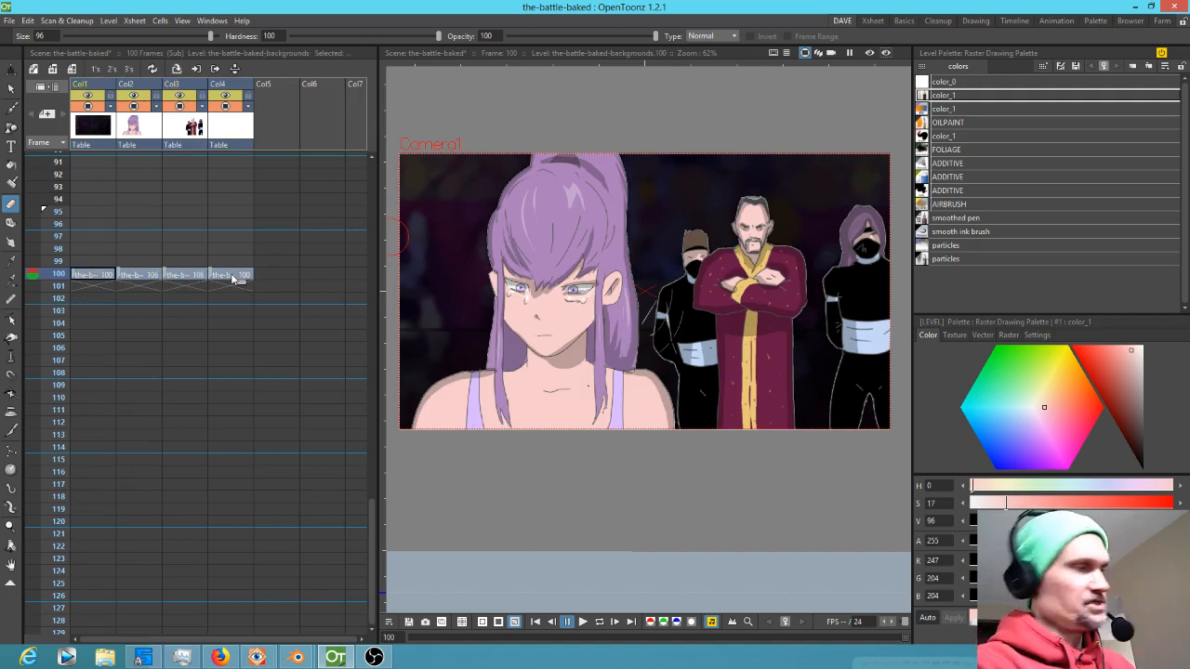
{"action": "key", "text": "apostrophe"}
{"action": "key", "text": "apostrophe"}
{"action": "key", "text": "apostrophe"}
{"action": "key", "text": "apostrophe"}
{"action": "key", "text": "apostrophe"}
{"action": "key", "text": "apostrophe"}
{"action": "key", "text": "apostrophe"}
{"action": "key", "text": "apostrophe"}
{"action": "key", "text": "apostrophe"}
{"action": "key", "text": "apostrophe"}
{"action": "key", "text": "apostrophe"}
{"action": "key", "text": "apostrophe"}
{"action": "key", "text": "apostrophe"}
{"action": "key", "text": "apostrophe"}
{"action": "key", "text": "apostrophe"}
{"action": "key", "text": "apostrophe"}
{"action": "key", "text": "apostrophe"}
{"action": "key", "text": "apostrophe"}
{"action": "key", "text": "apostrophe"}
{"action": "key", "text": "apostrophe"}
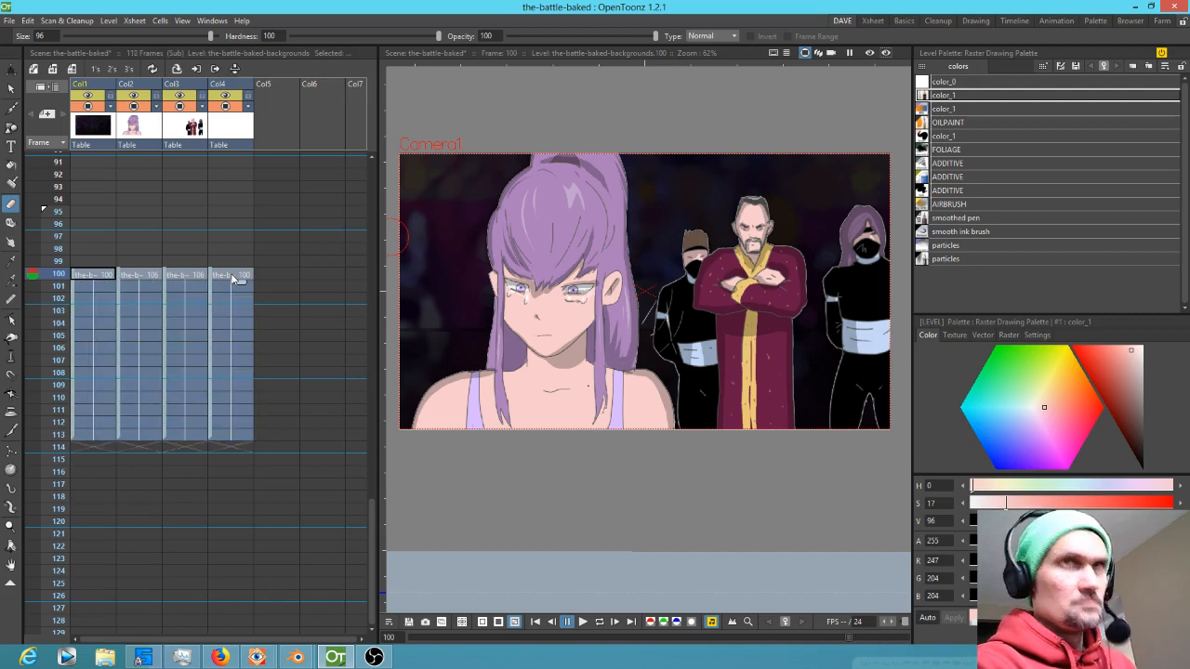
{"action": "key", "text": "apostrophe"}
{"action": "key", "text": "apostrophe"}
{"action": "key", "text": "apostrophe"}
{"action": "key", "text": "apostrophe"}
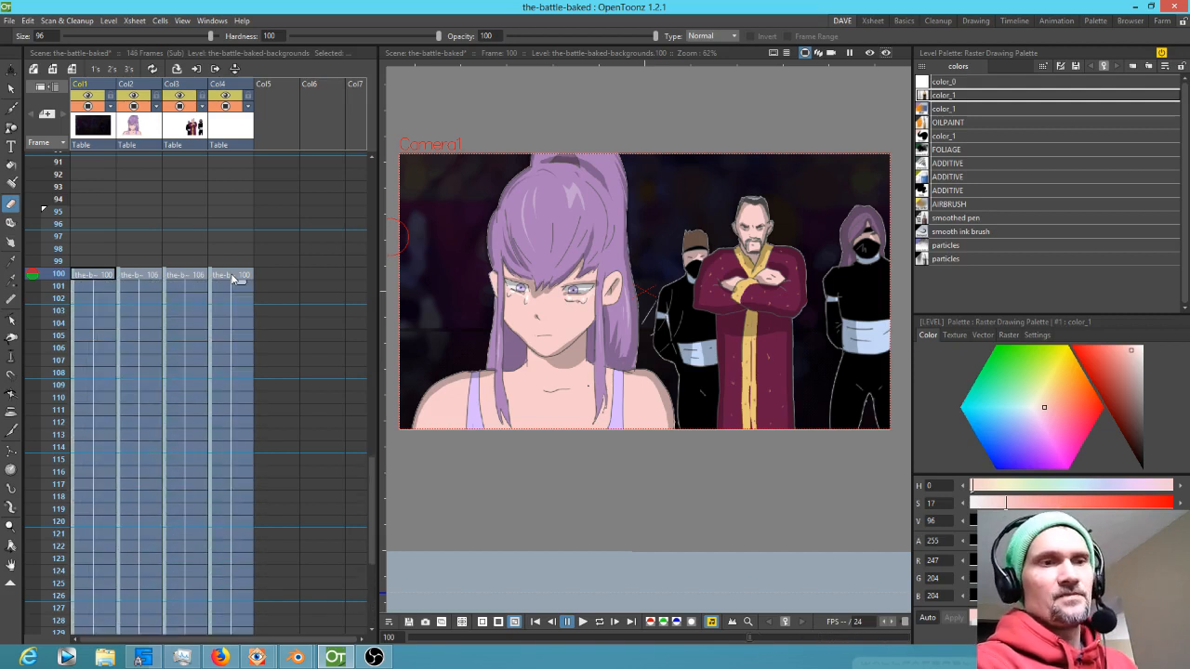
{"action": "key", "text": "apostrophe"}
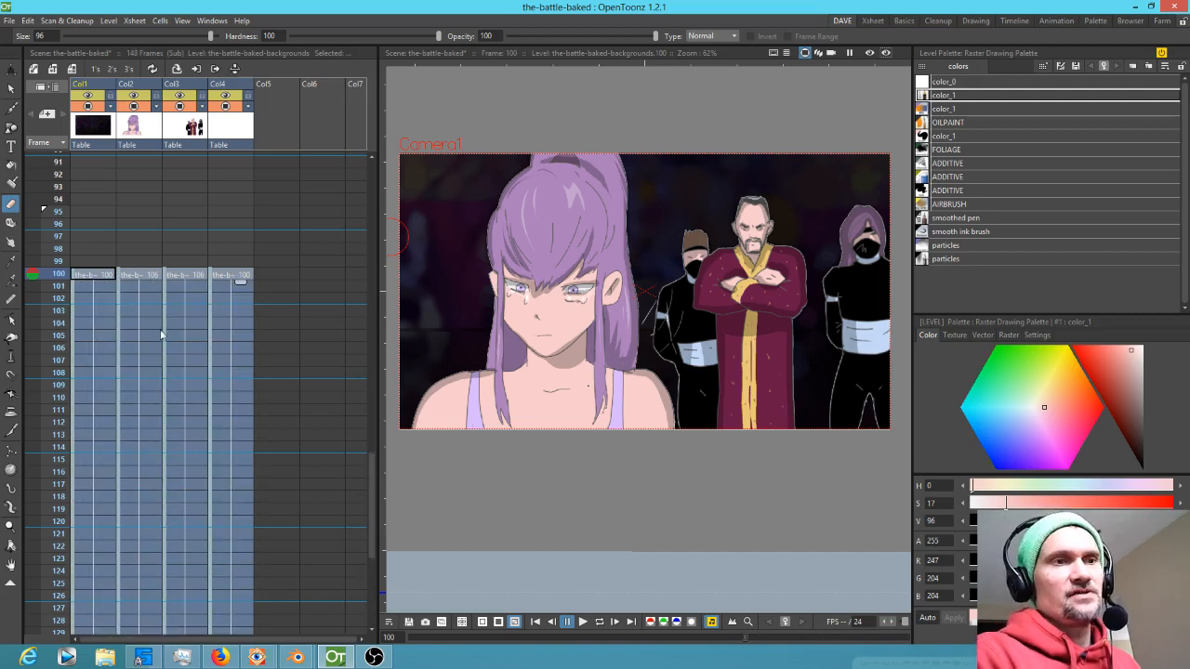
{"action": "scroll", "coordinate": [164, 348], "scroll_direction": "down", "scroll_amount": 8}
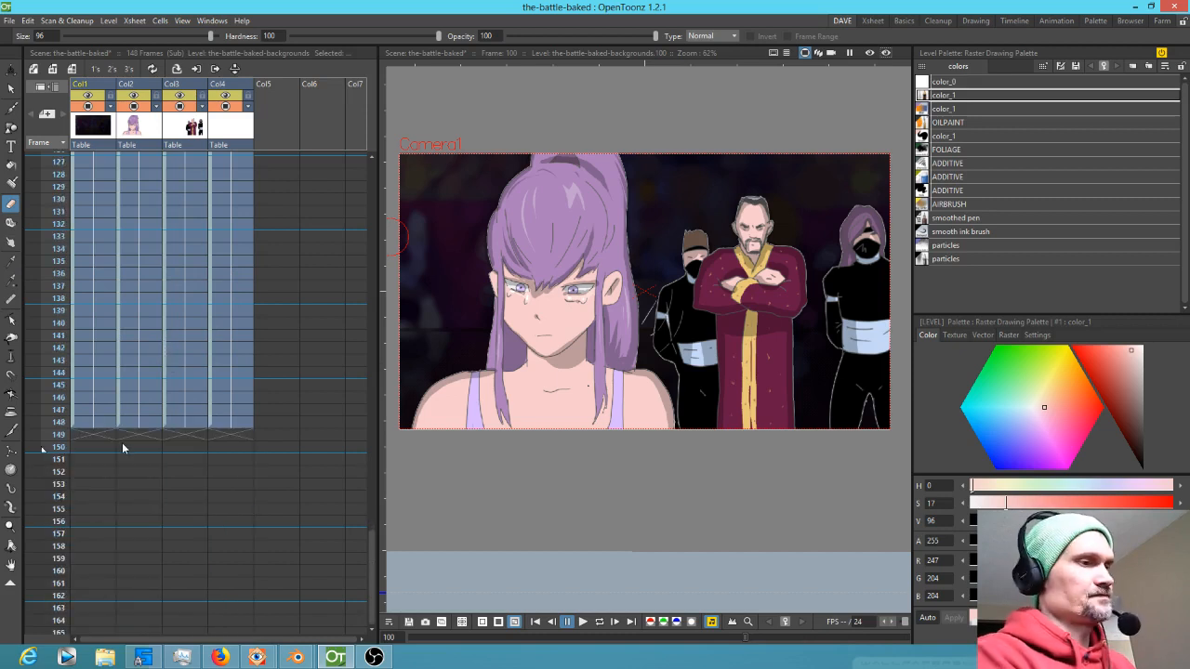
{"action": "key", "text": "apostrophe"}
{"action": "key", "text": "apostrophe"}
{"action": "scroll", "coordinate": [159, 408], "scroll_direction": "up", "scroll_amount": 2}
{"action": "scroll", "coordinate": [160, 408], "scroll_direction": "up", "scroll_amount": 8}
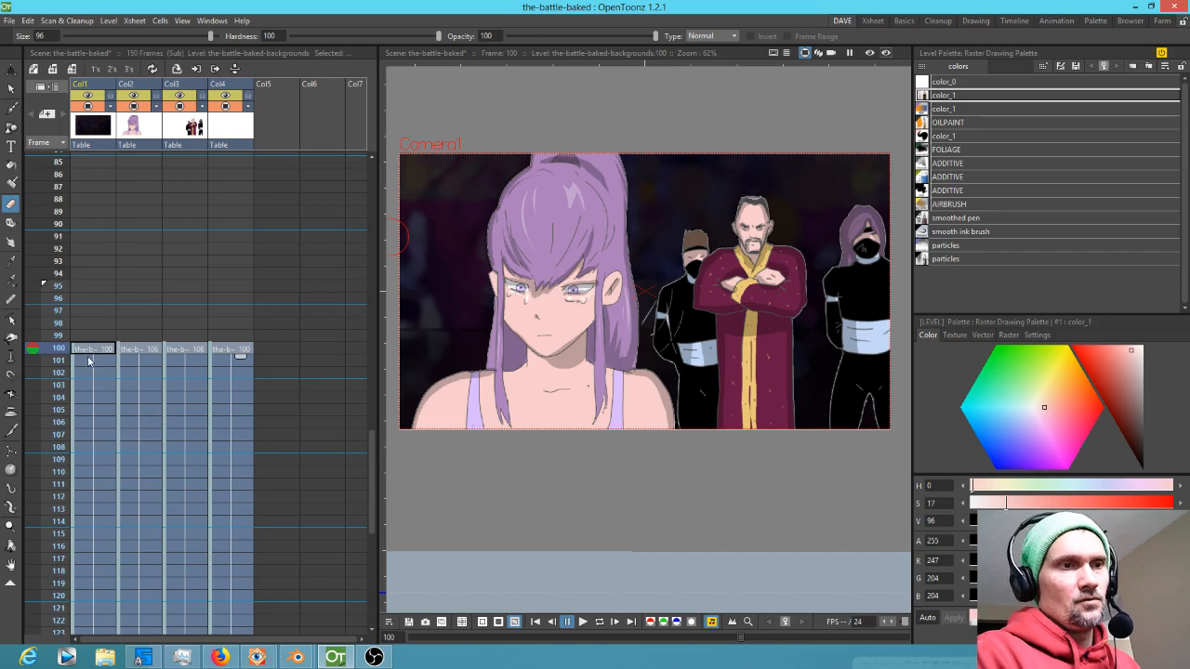
Insert three blank frames at frames 100 to 102 across all four columns
{"action": "left_click_drag", "start_coordinate": [80, 351], "coordinate": [213, 378]}
{"action": "key", "text": "Insert"}
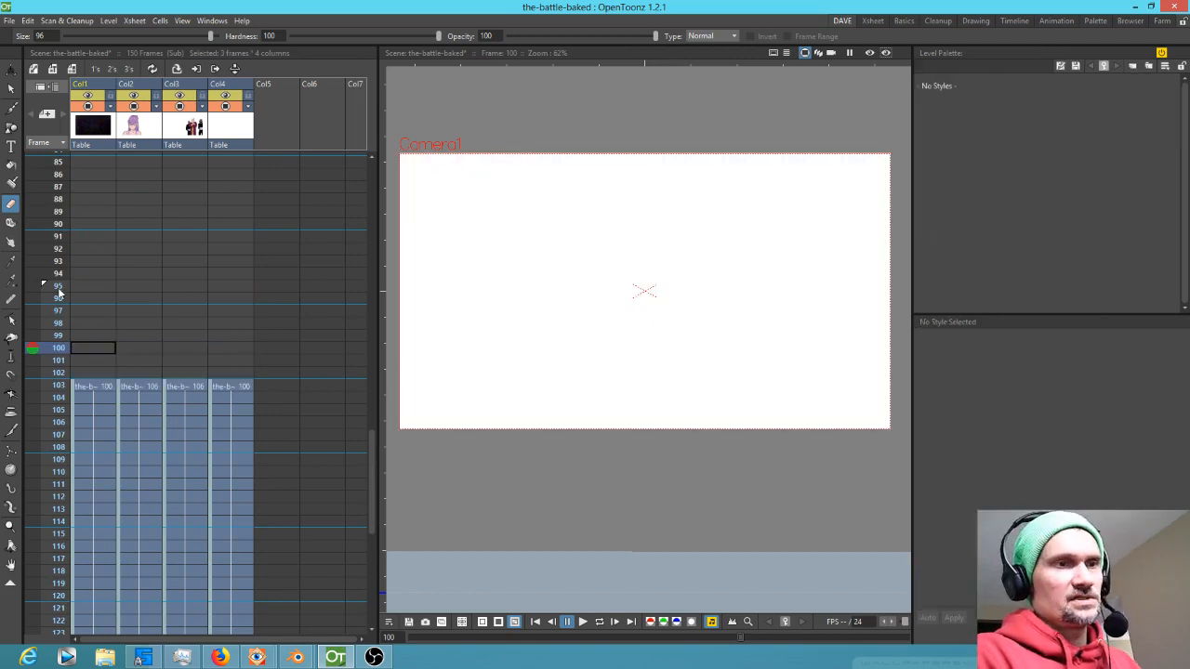
Save the scene
{"action": "scroll", "coordinate": [240, 253], "scroll_direction": "down", "scroll_amount": 10}
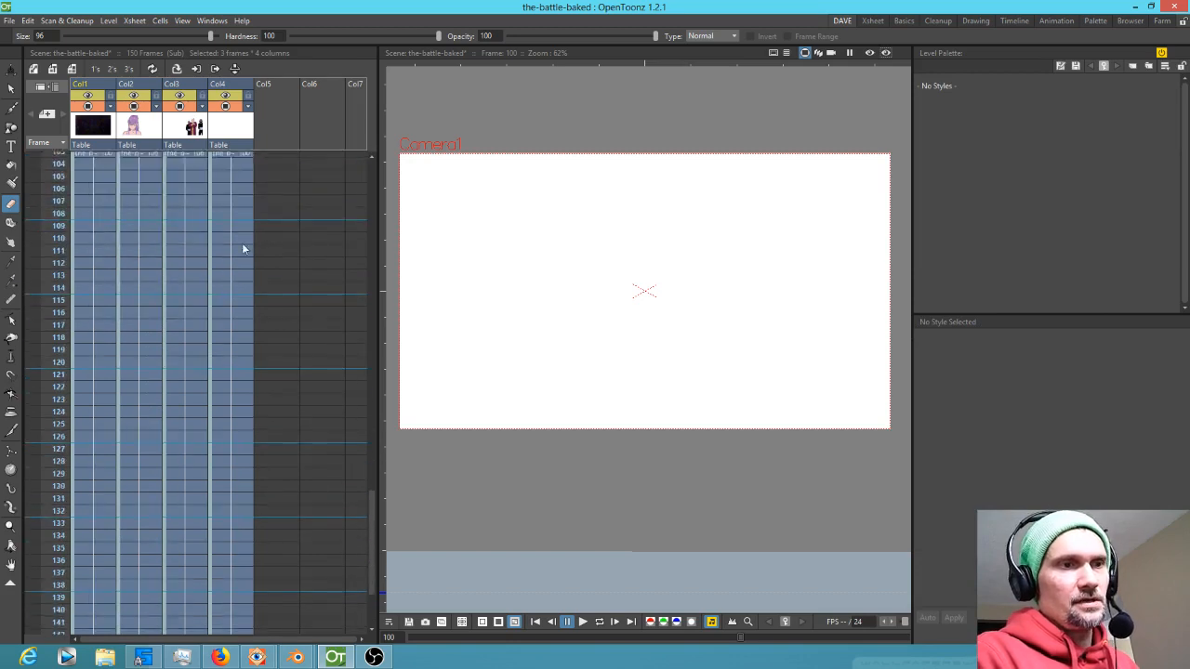
{"action": "left_click", "coordinate": [9, 21]}
{"action": "left_click", "coordinate": [33, 67]}
Move column Col3 with the character group in front of Col2
{"action": "scroll", "coordinate": [185, 244], "scroll_direction": "up", "scroll_amount": 2}
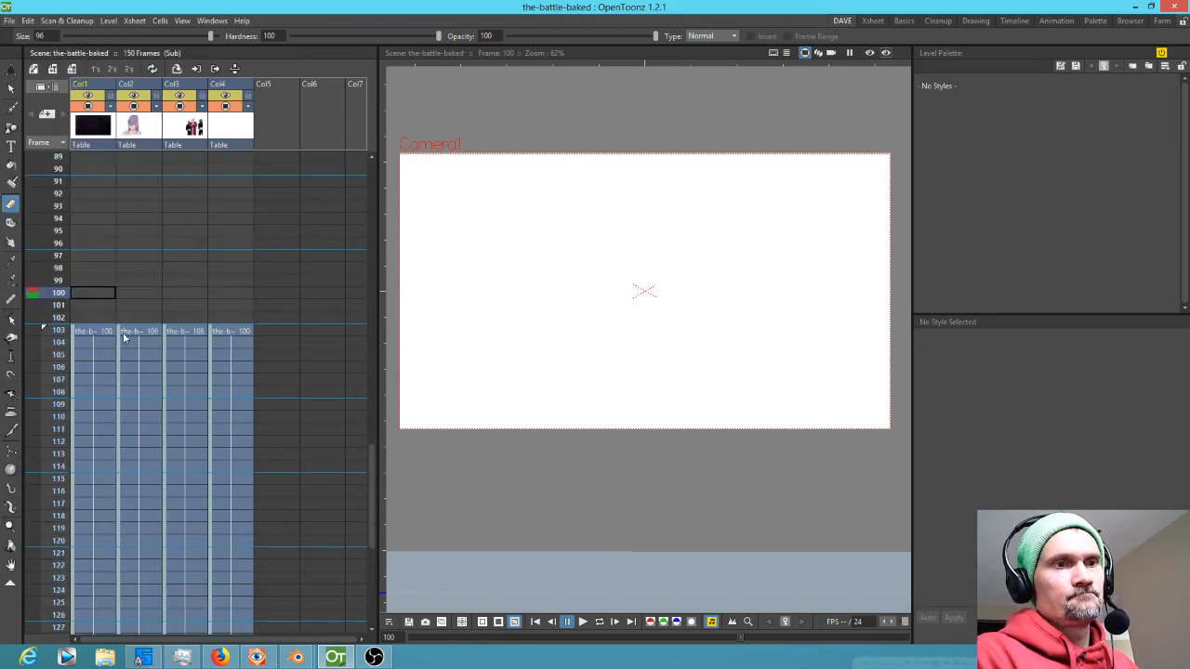
{"action": "left_click", "coordinate": [88, 333]}
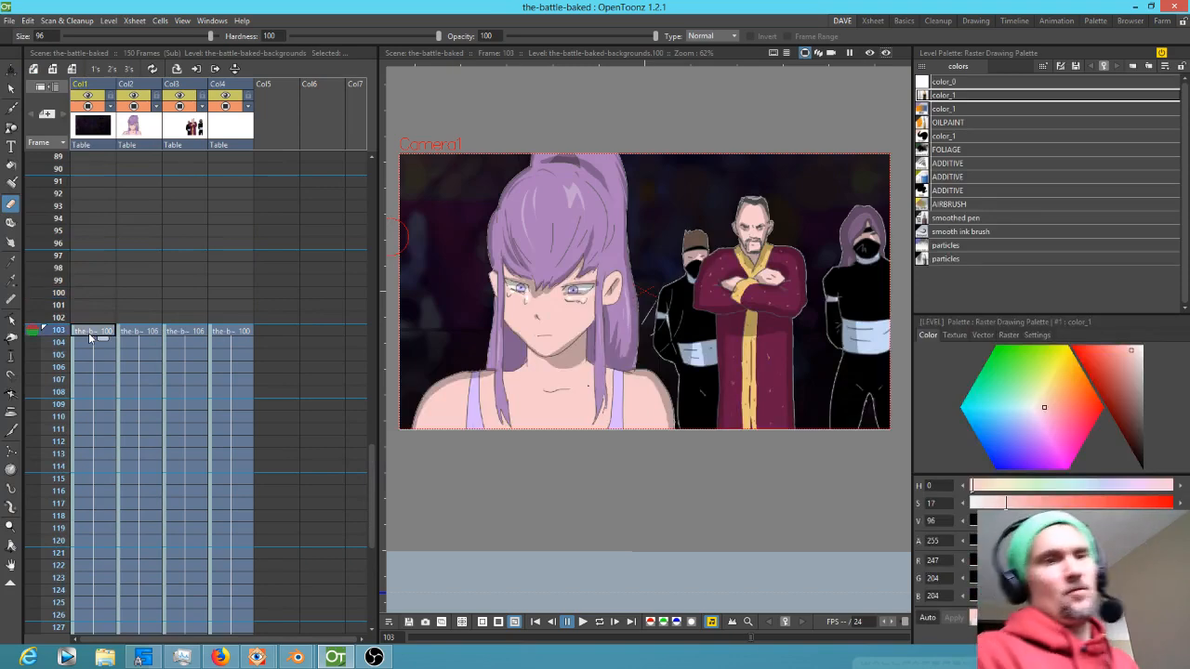
{"action": "left_click", "coordinate": [187, 124]}
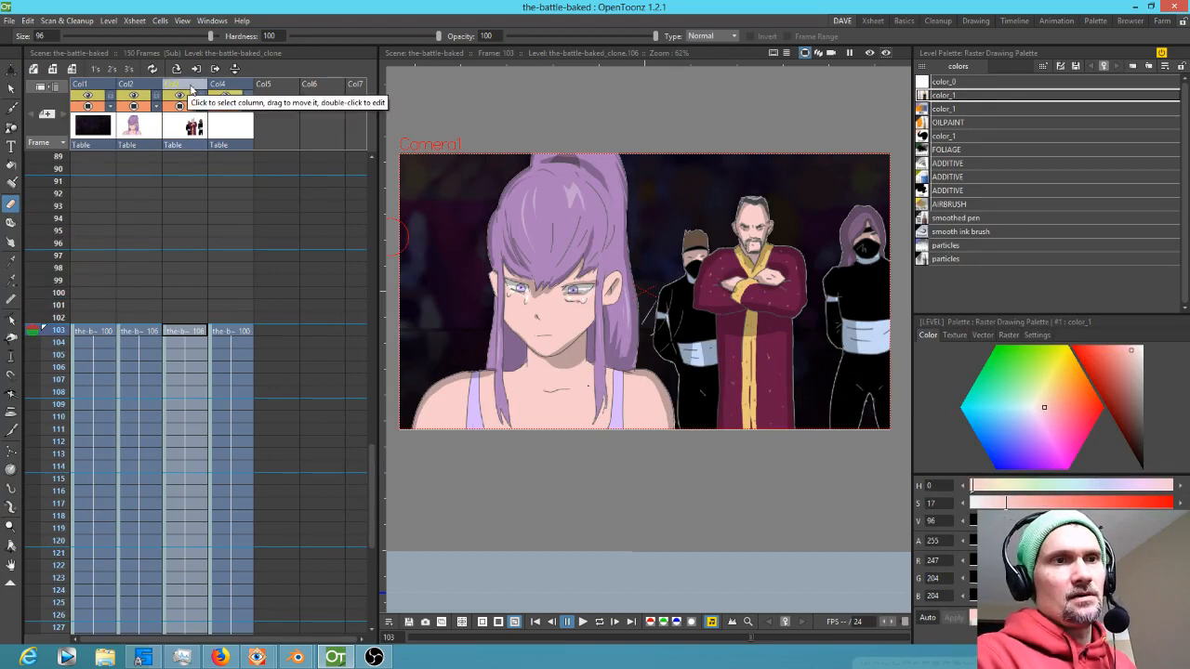
{"action": "left_click_drag", "start_coordinate": [187, 88], "coordinate": [147, 89]}
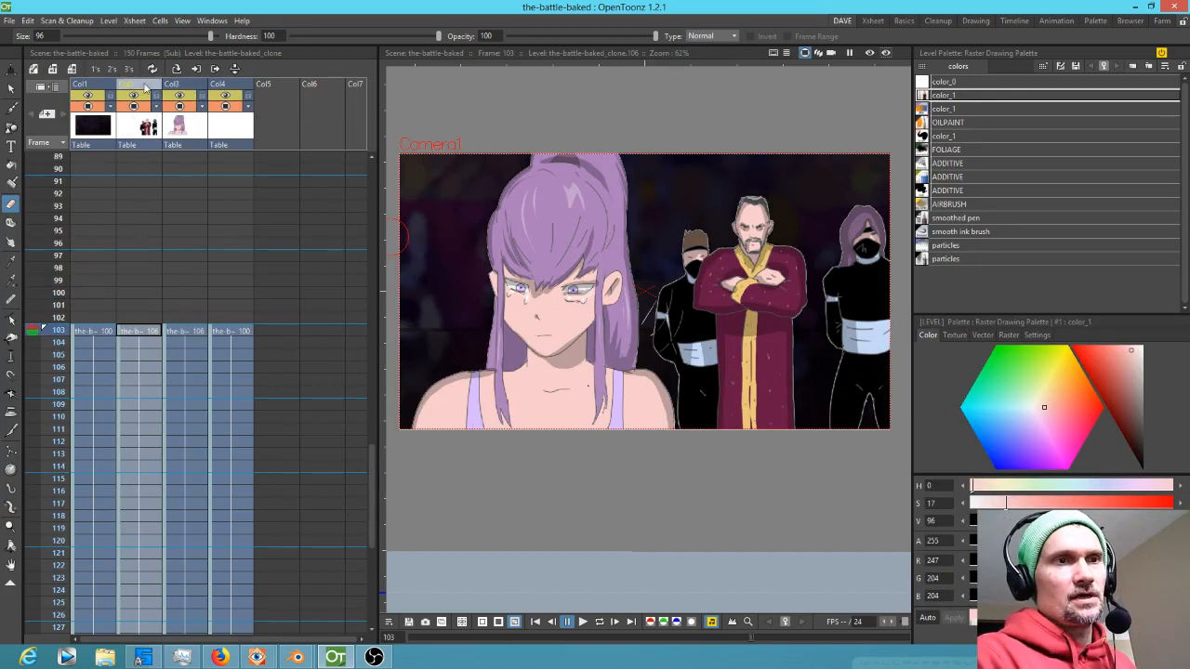
Turn off the background column's camstand visibility and Col4's preview toggle
{"action": "left_click", "coordinate": [188, 135]}
{"action": "left_click", "coordinate": [235, 133]}
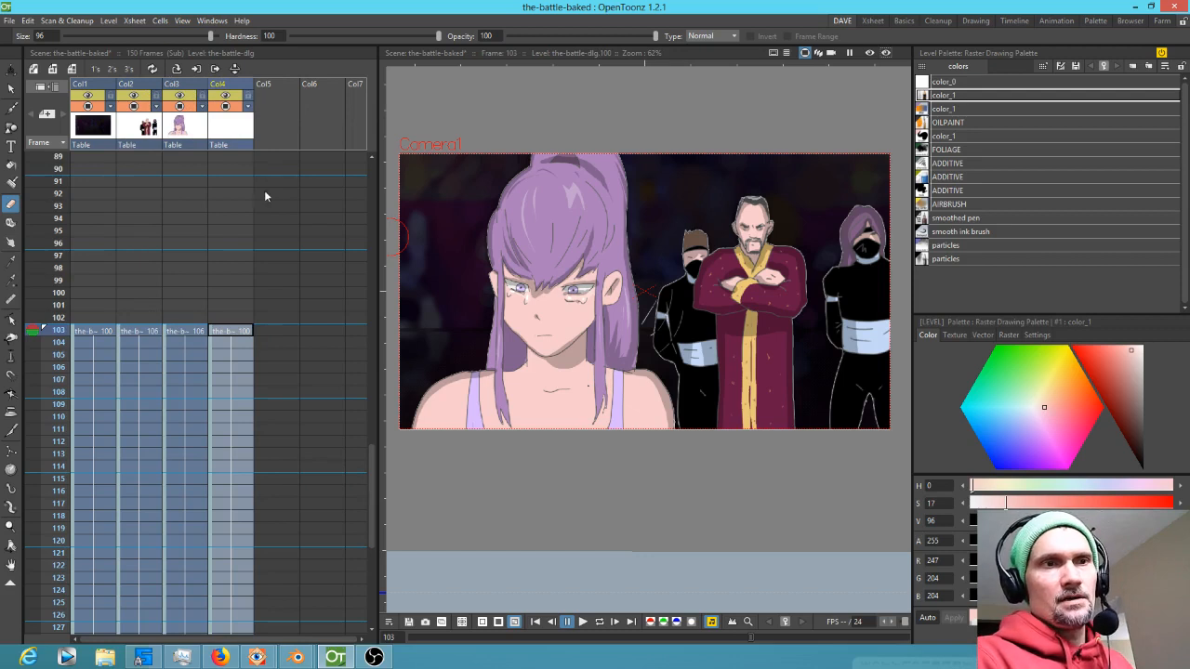
{"action": "left_click", "coordinate": [88, 97]}
{"action": "left_click", "coordinate": [87, 96]}
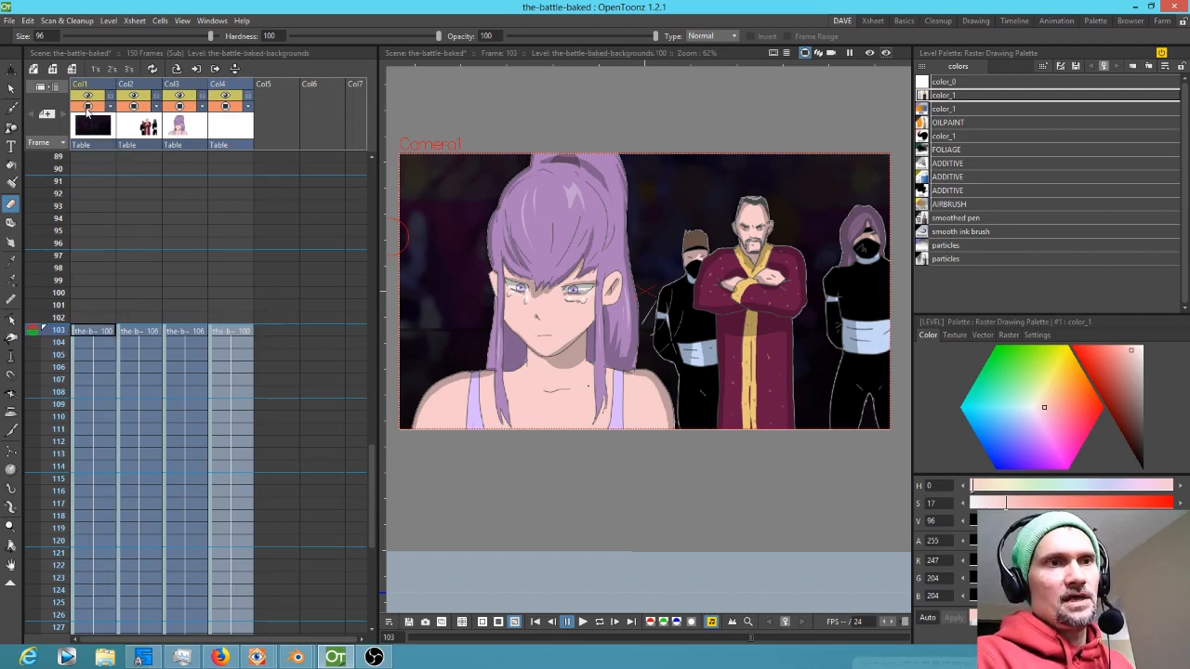
{"action": "left_click", "coordinate": [88, 106]}
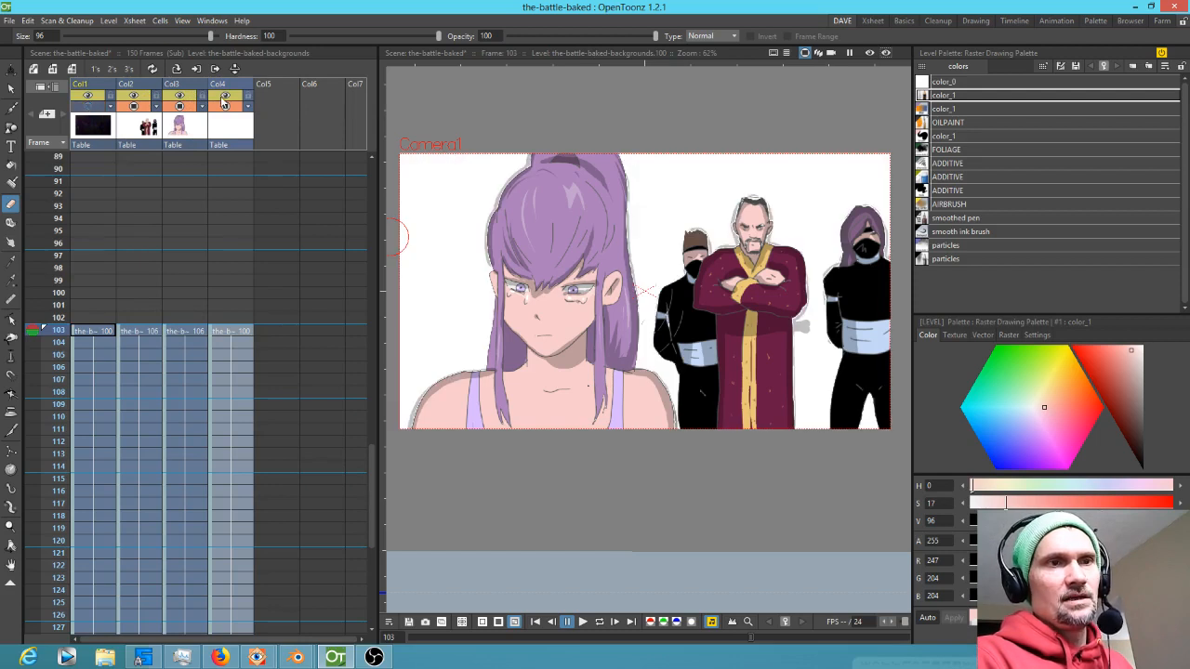
{"action": "left_click", "coordinate": [225, 97]}
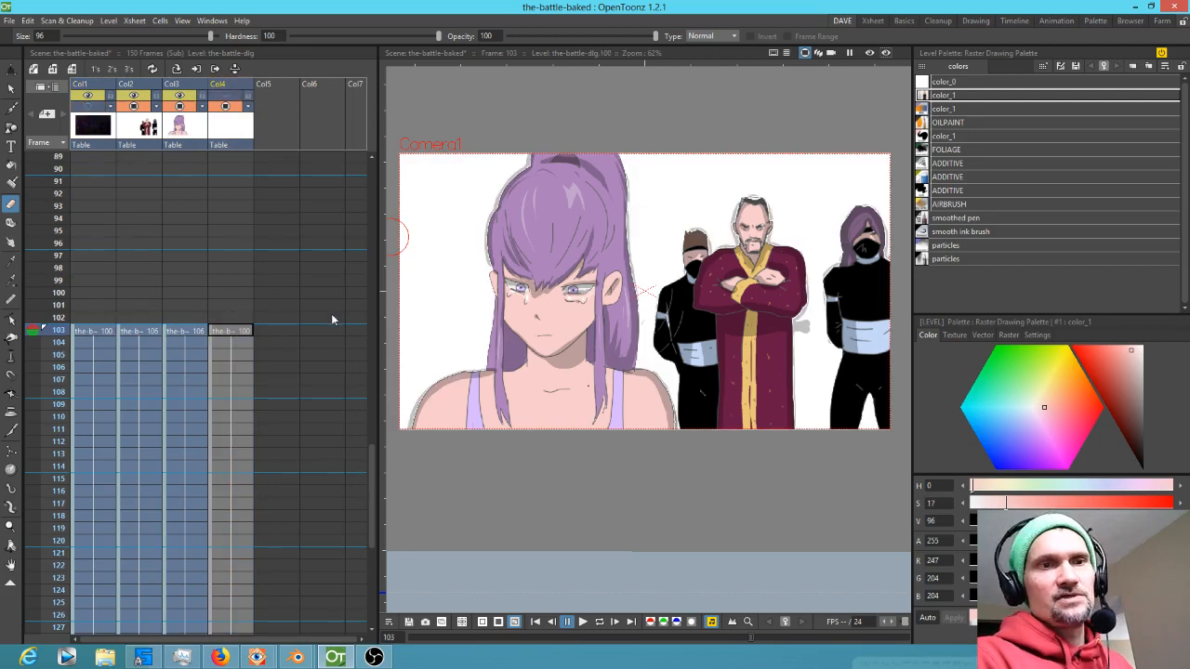
{"action": "scroll", "coordinate": [682, 324], "scroll_direction": "down", "scroll_amount": 3}
{"action": "scroll", "coordinate": [674, 324], "scroll_direction": "up", "scroll_amount": 3}
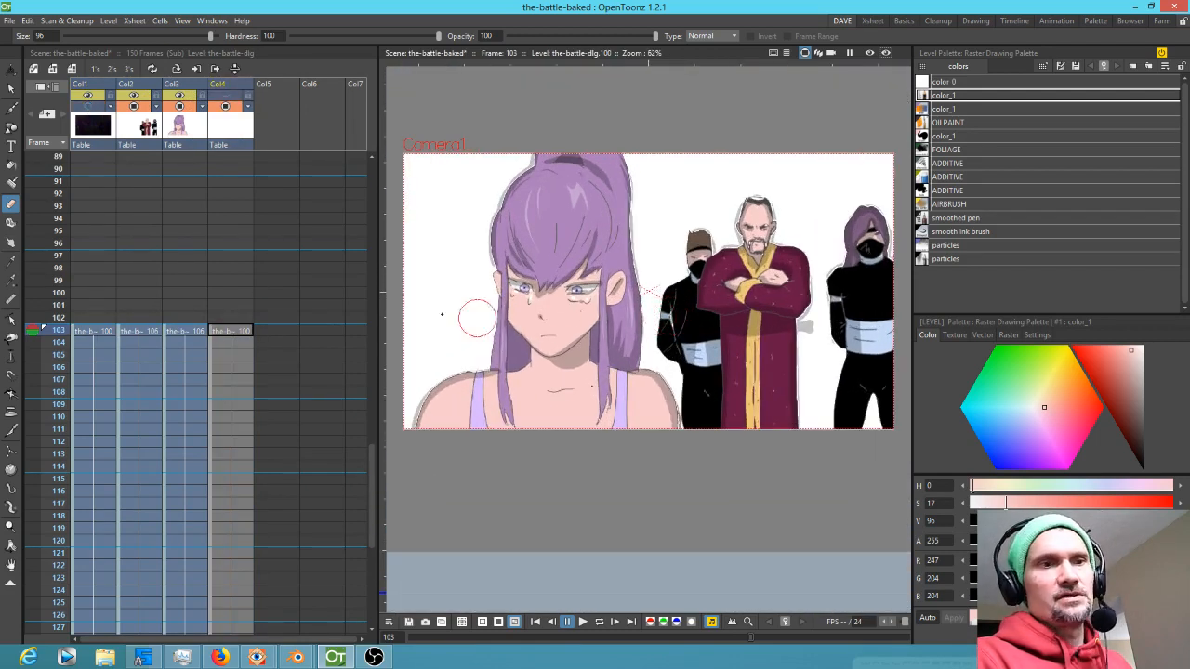
Delete column Col4 from the sub-xsheet
{"action": "left_click", "coordinate": [234, 126]}
{"action": "key", "text": "Delete"}
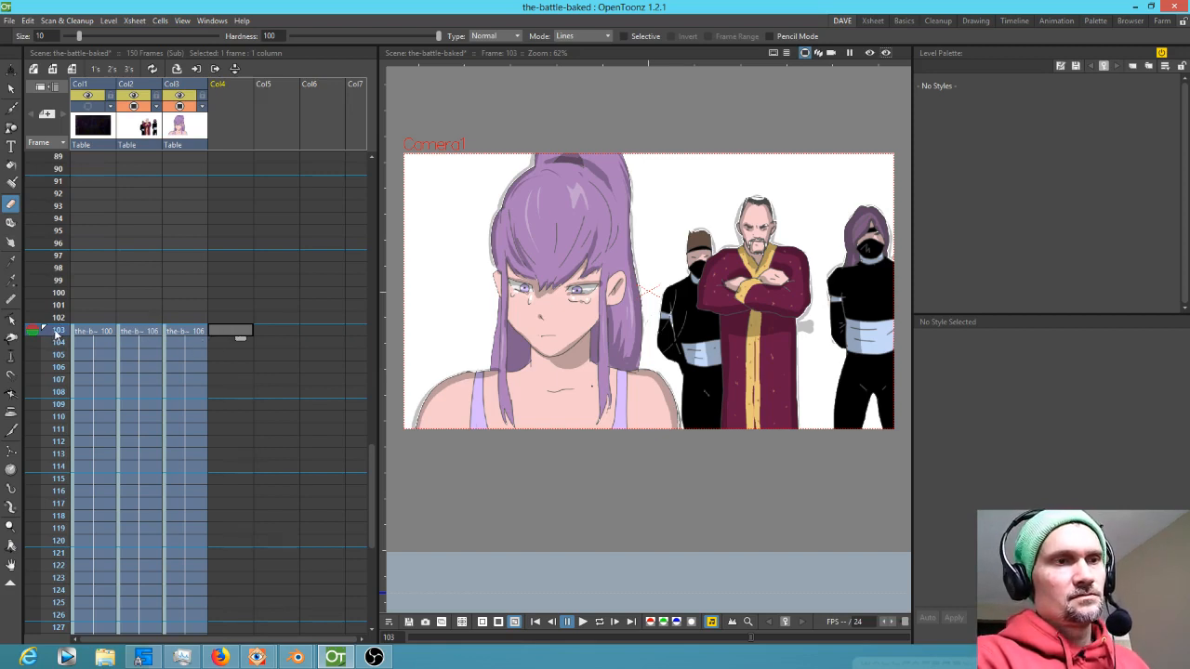
Play back the scene, then clear Col3's character cells from frame 121 to frame 150
{"action": "scroll", "coordinate": [223, 483], "scroll_direction": "down", "scroll_amount": 3}
{"action": "mouse_move", "coordinate": [52, 214]}
{"action": "left_mouse_down"}
{"action": "mouse_move", "coordinate": [51, 604]}
{"action": "mouse_move", "coordinate": [134, 302]}
{"action": "mouse_move", "coordinate": [90, 210]}
{"action": "mouse_move", "coordinate": [60, 212]}
{"action": "left_mouse_up"}
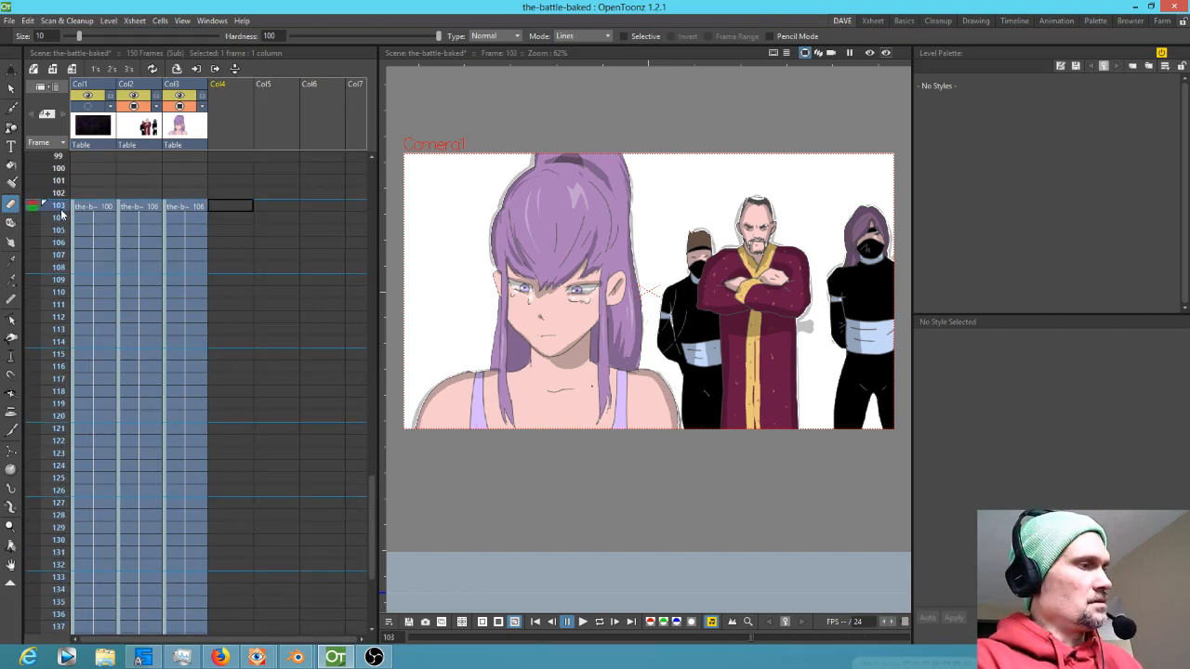
{"action": "key", "text": "p"}
{"action": "key", "text": "p"}
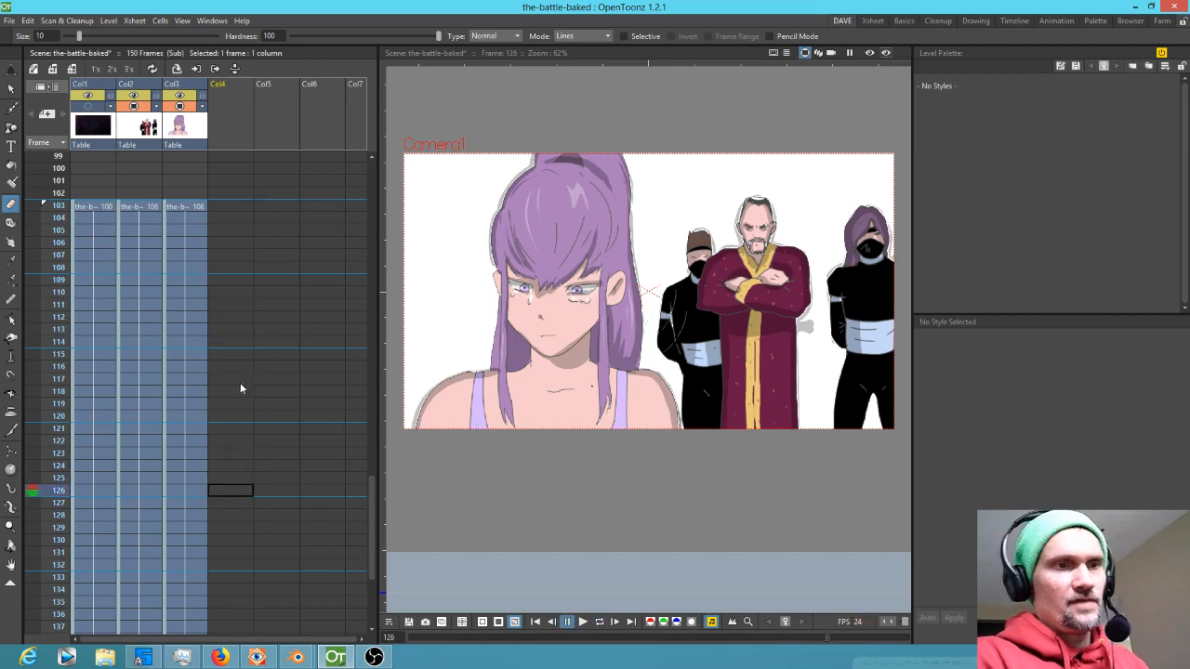
{"action": "left_click", "coordinate": [78, 427]}
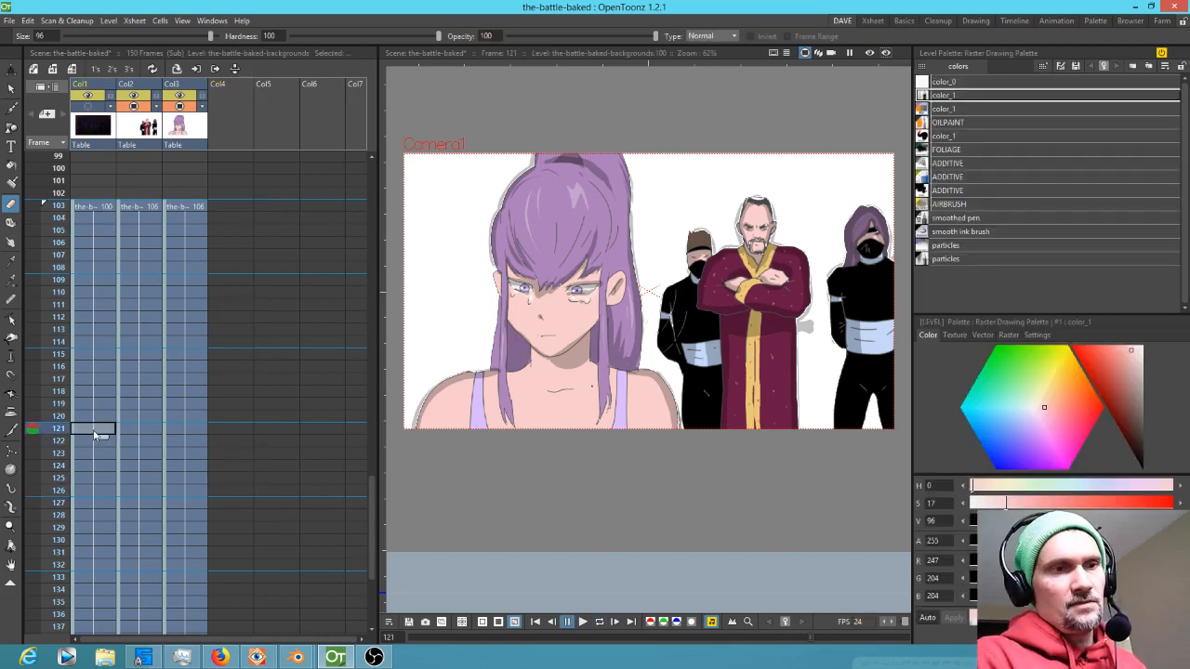
{"action": "left_click", "coordinate": [135, 433]}
{"action": "left_click_drag", "start_coordinate": [190, 431], "coordinate": [198, 518]}
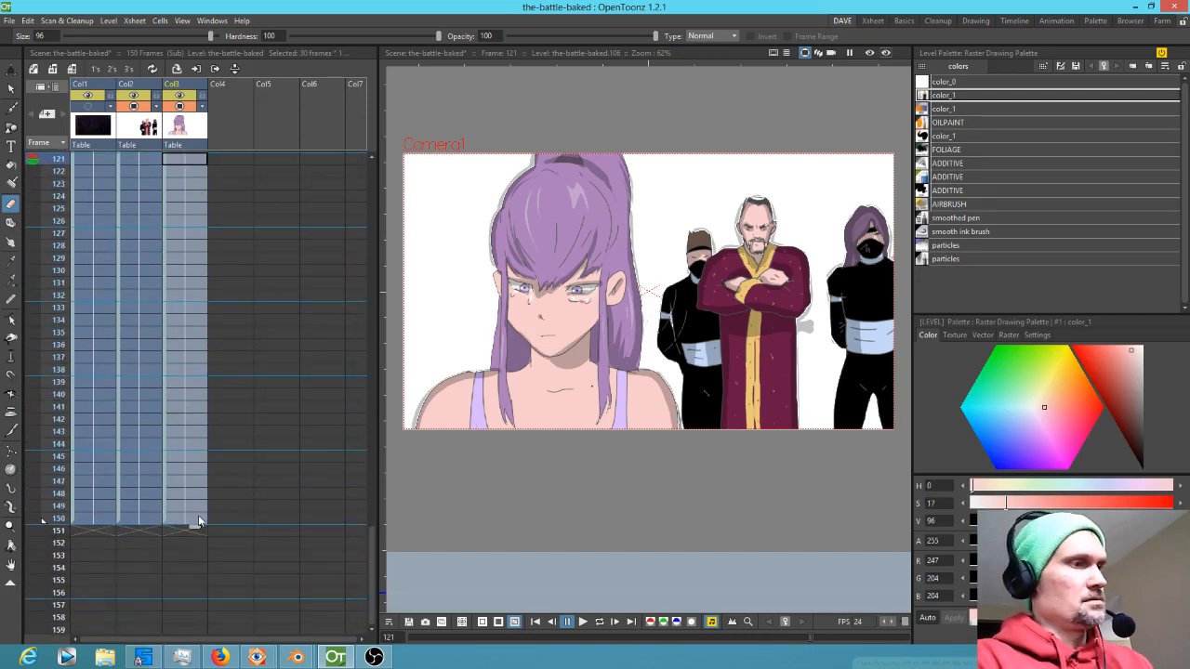
{"action": "key", "text": "Delete"}
Start a new drawing in the empty Col4 at frame 121 with the Brush tool
{"action": "scroll", "coordinate": [228, 419], "scroll_direction": "up", "scroll_amount": 5}
{"action": "left_click", "coordinate": [232, 531]}
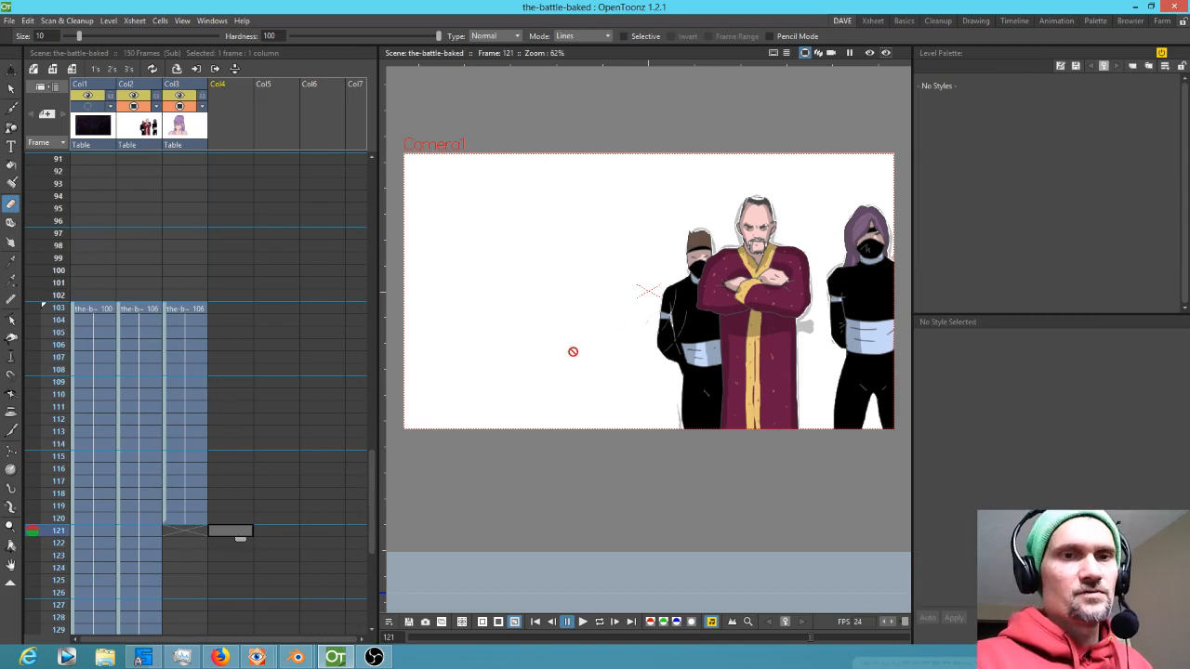
{"action": "key", "text": "b"}
{"action": "left_click", "coordinate": [599, 407]}
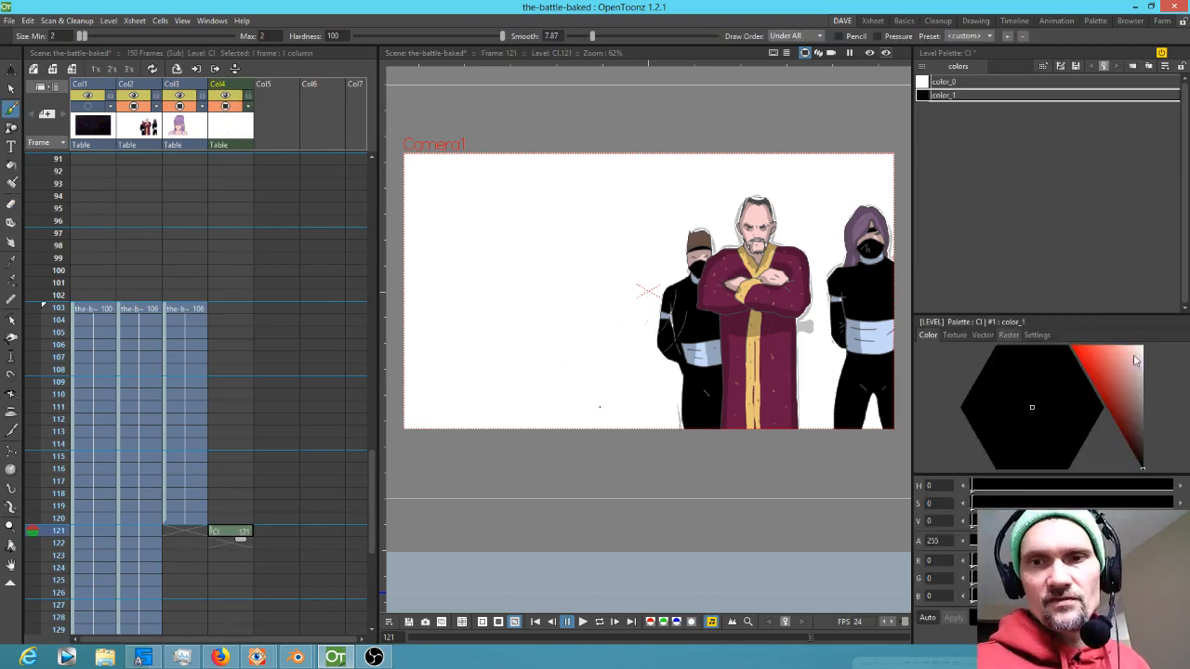
Choose a pencil raster brush and a dark red colour (R 127, G 0, B 0) for the new drawing
{"action": "left_click", "coordinate": [1009, 335]}
{"action": "left_click", "coordinate": [1096, 365]}
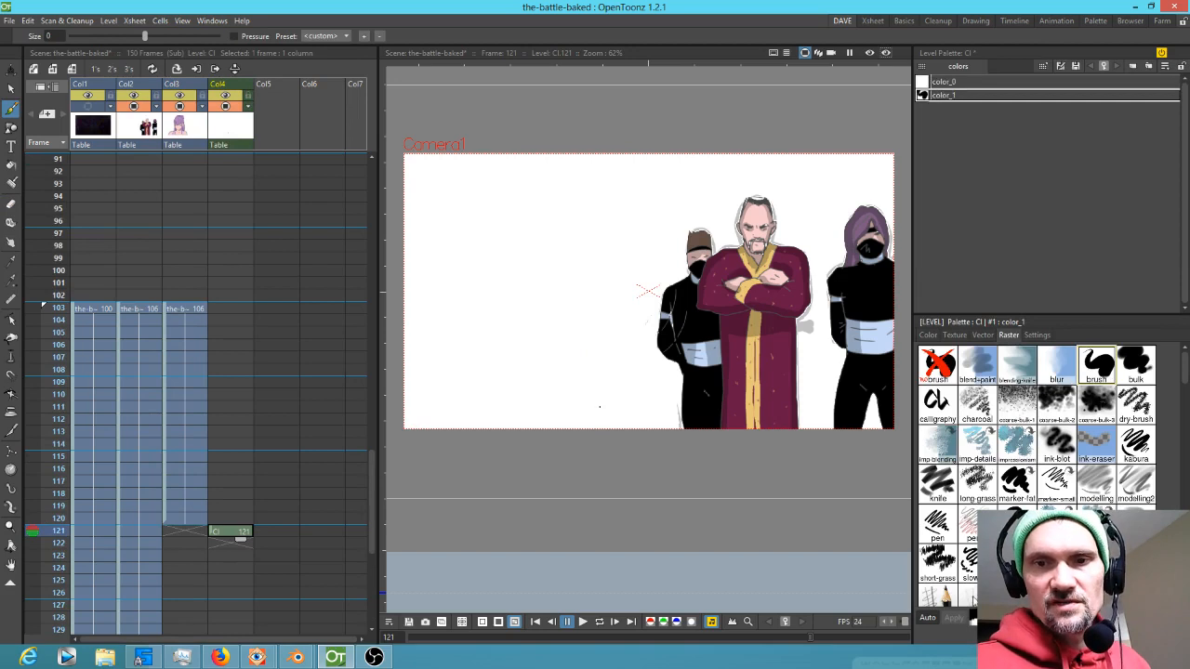
{"action": "left_click", "coordinate": [937, 595]}
{"action": "left_click", "coordinate": [928, 335]}
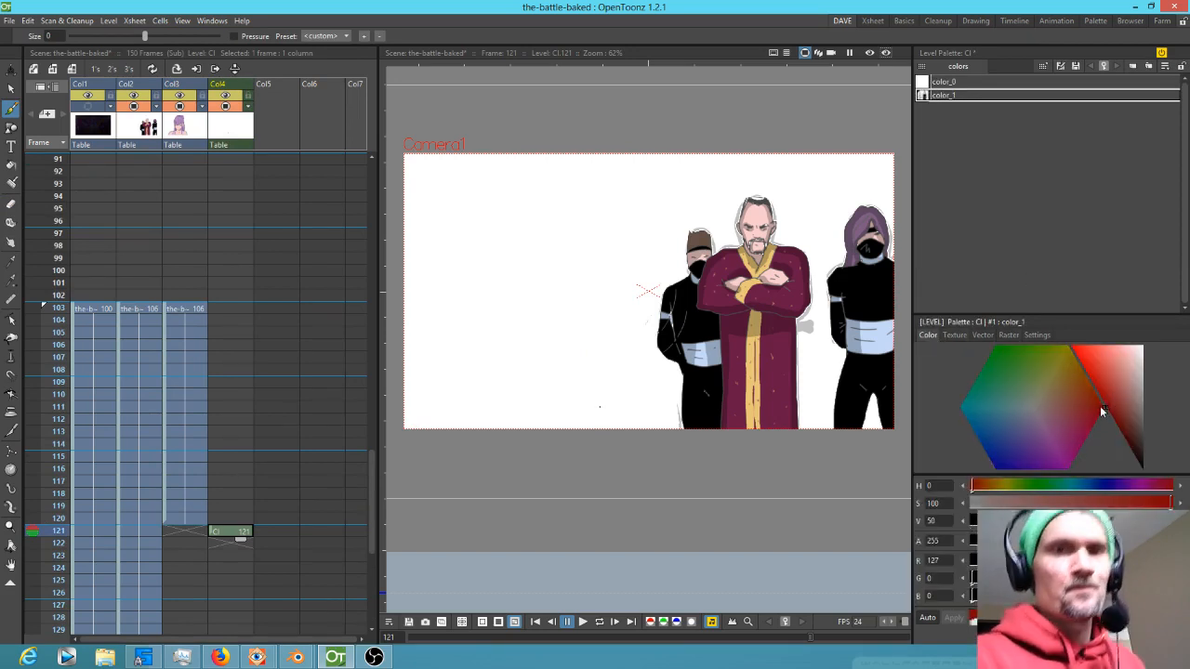
Flip between frames 120 and 121 for reference and return to Col4's drawing at frame 121
{"action": "key", "text": "Up"}
{"action": "key", "text": "Down"}
{"action": "key", "text": "Up"}
{"action": "key", "text": "Down"}
{"action": "key", "text": "Up"}
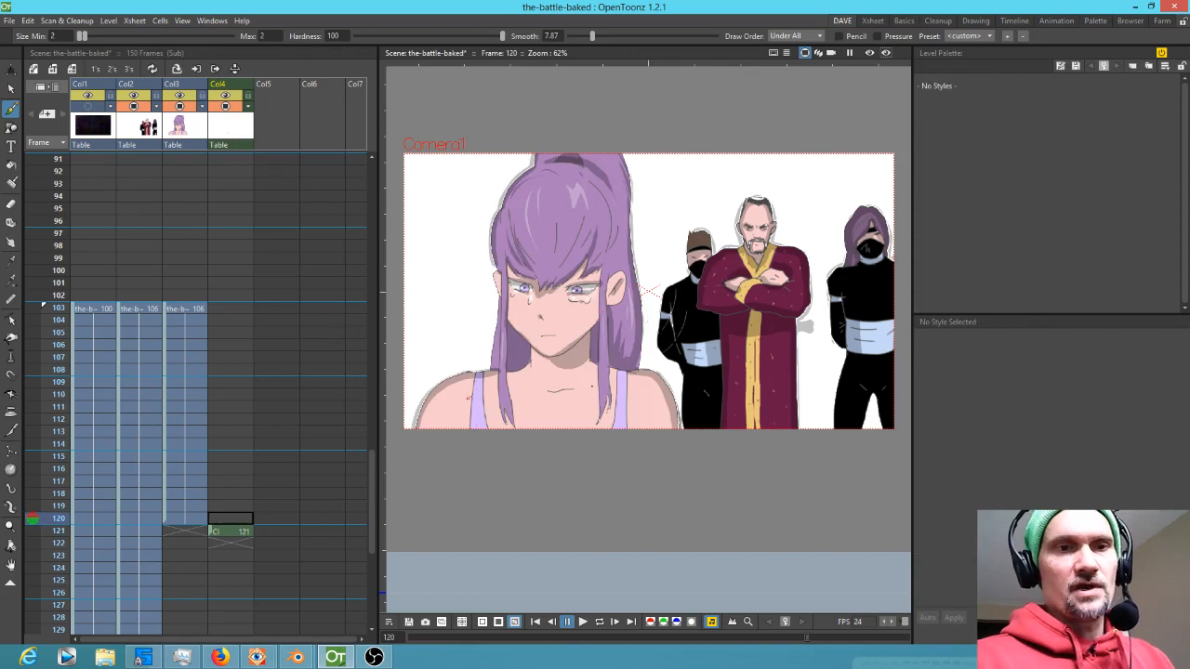
{"action": "key", "text": "Down"}
{"action": "mouse_move", "coordinate": [431, 417]}
{"action": "left_mouse_down"}
{"action": "mouse_move", "coordinate": [446, 385]}
{"action": "mouse_move", "coordinate": [473, 372]}
{"action": "left_mouse_up"}
{"action": "key", "text": "Up"}
{"action": "key", "text": "Down"}
{"action": "key", "text": "Up"}
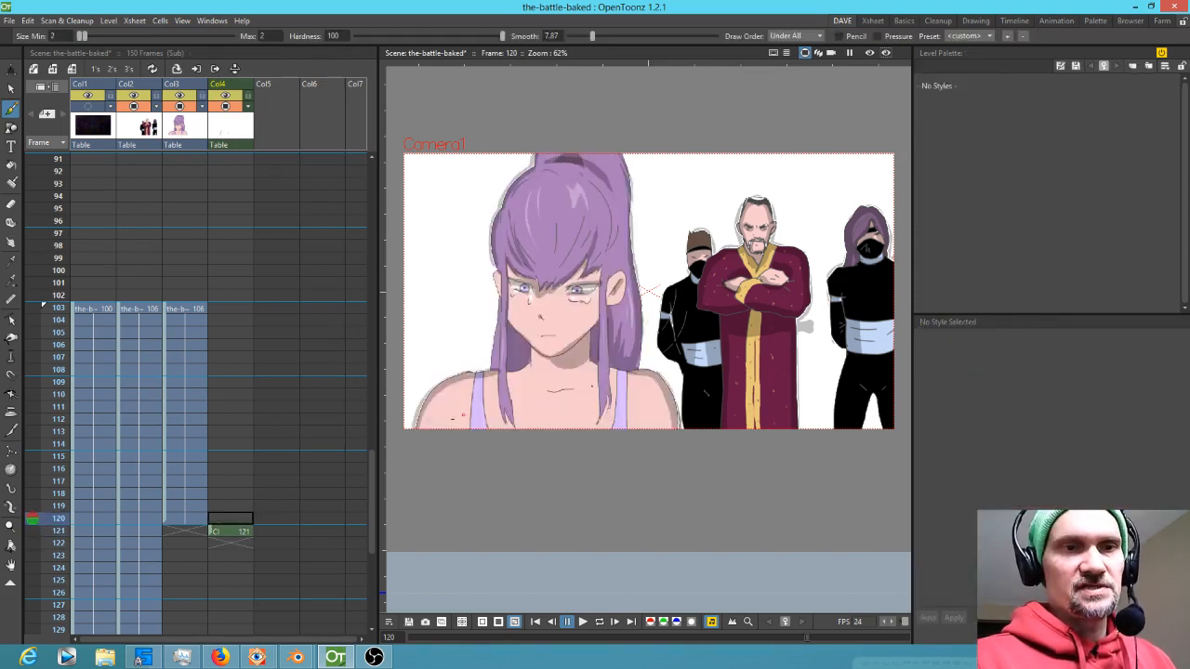
{"action": "key", "text": "Down"}
{"action": "left_click", "coordinate": [201, 521]}
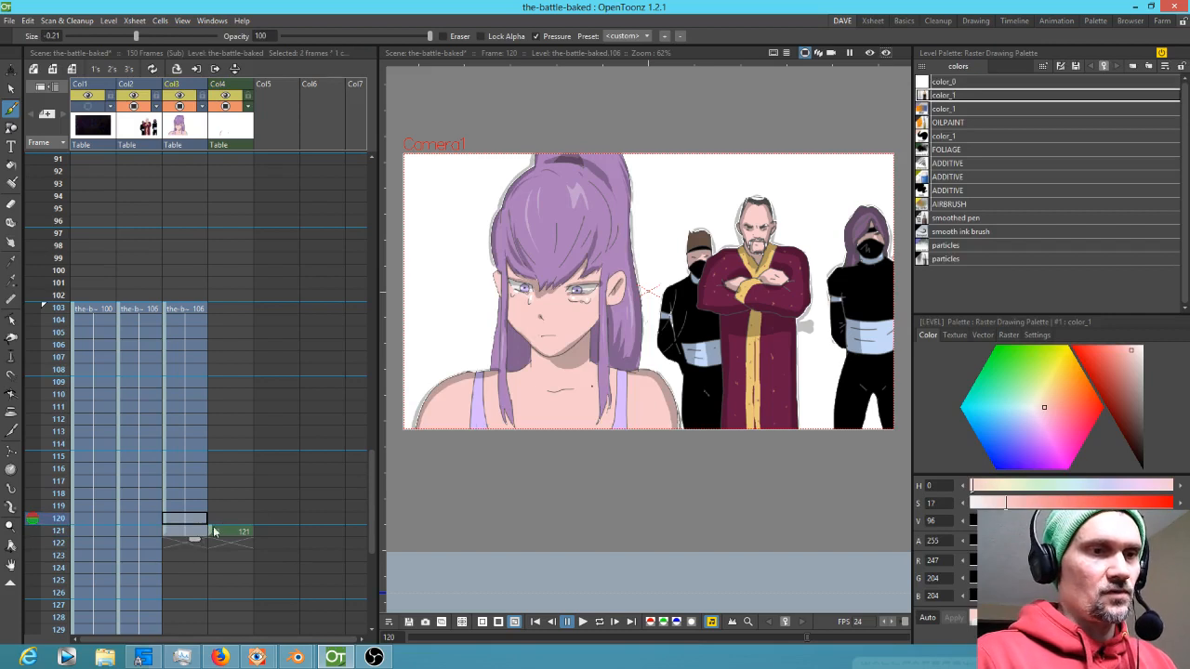
{"action": "left_click", "coordinate": [233, 531]}
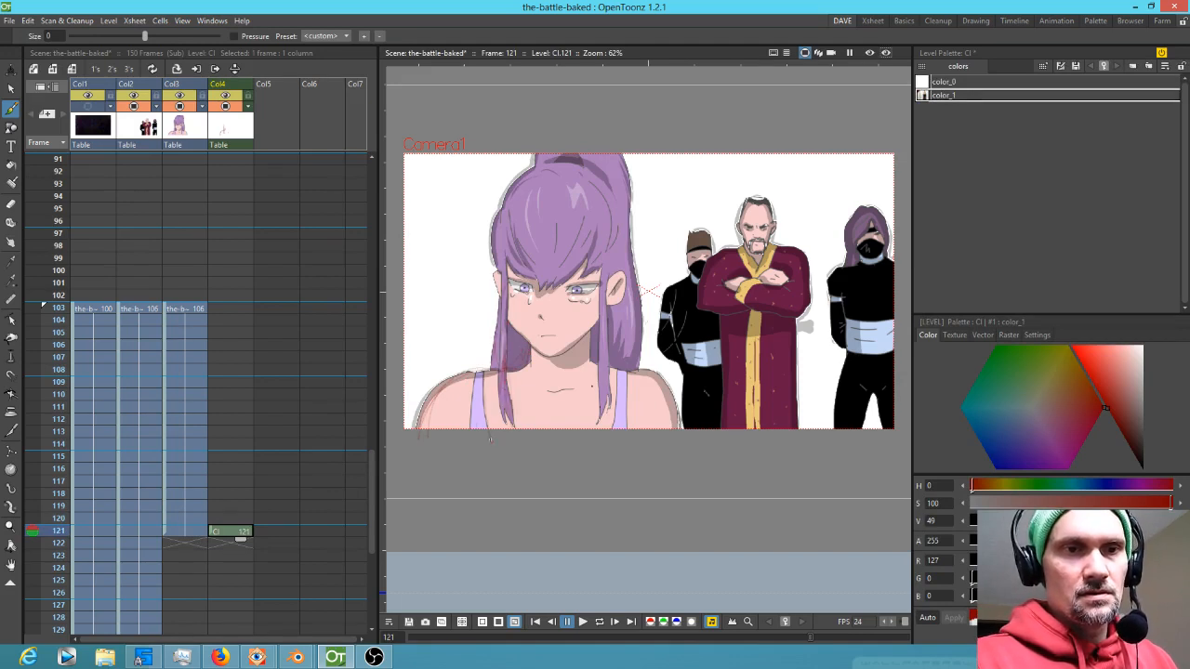
Rough-sketch the girl's shoulders, hair and head outline on Col4's frame 121 drawing
{"action": "left_click_drag", "start_coordinate": [619, 374], "coordinate": [614, 435]}
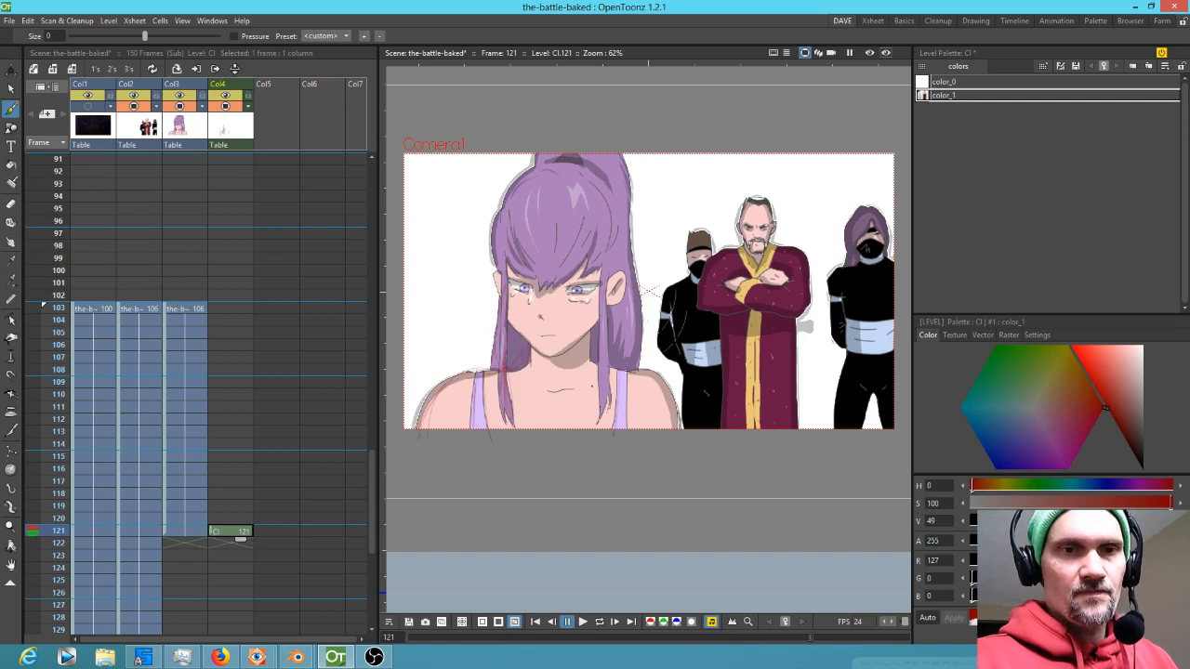
{"action": "left_click_drag", "start_coordinate": [663, 383], "coordinate": [681, 435]}
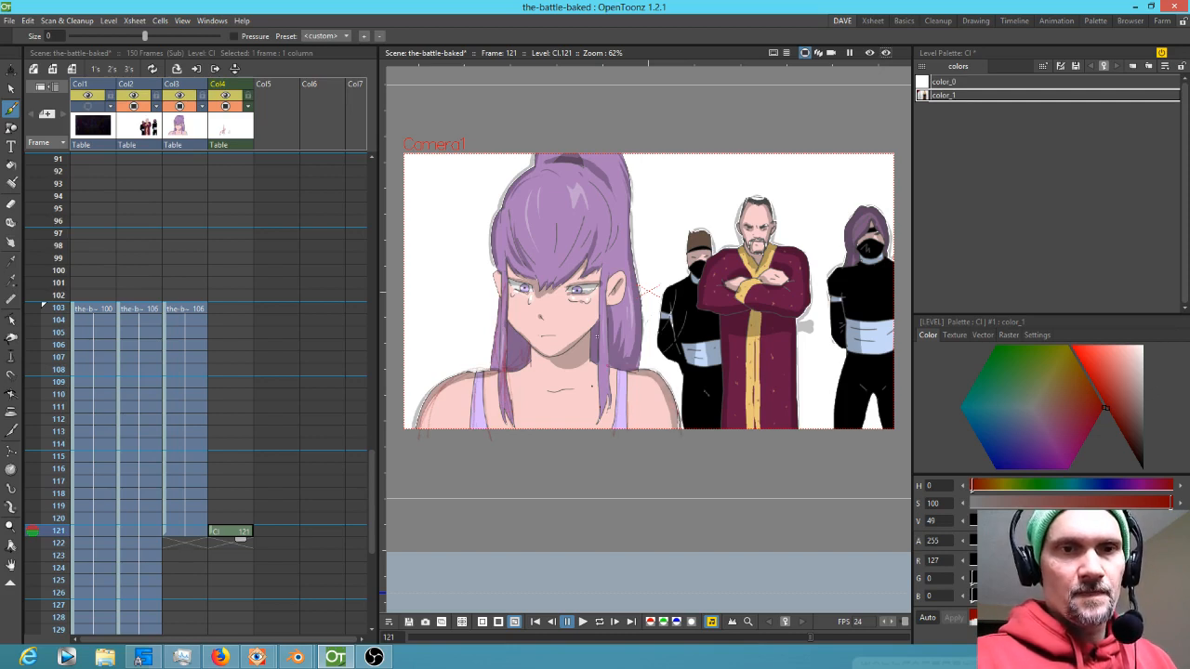
{"action": "left_click_drag", "start_coordinate": [645, 373], "coordinate": [635, 260]}
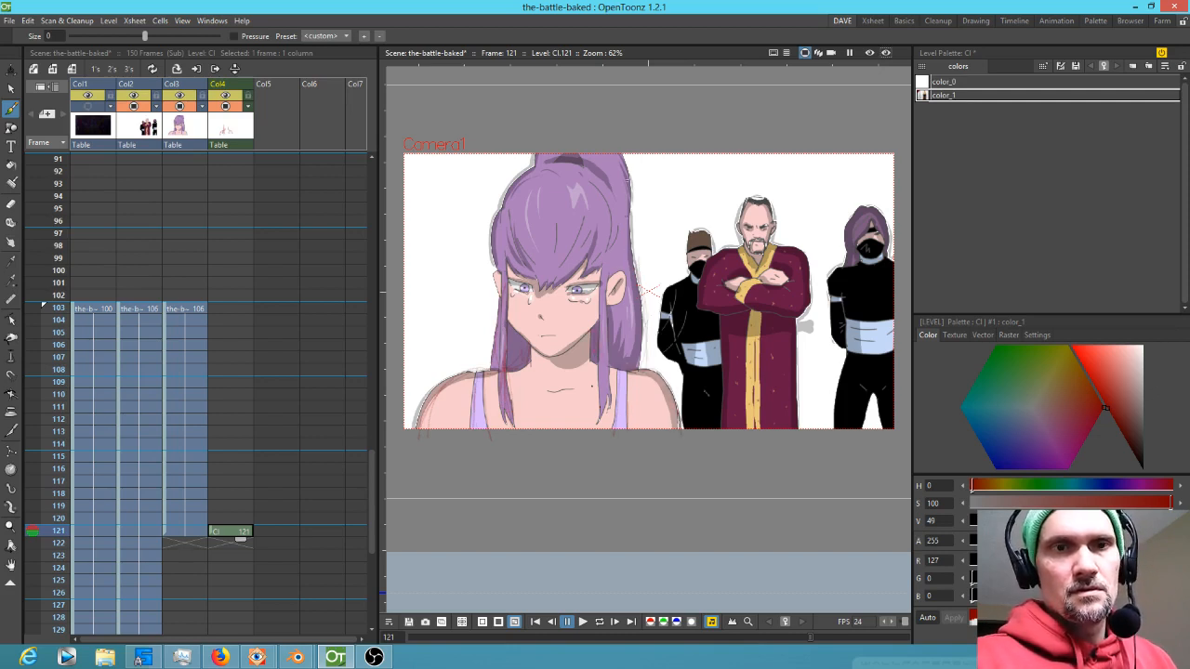
{"action": "left_click", "coordinate": [193, 531]}
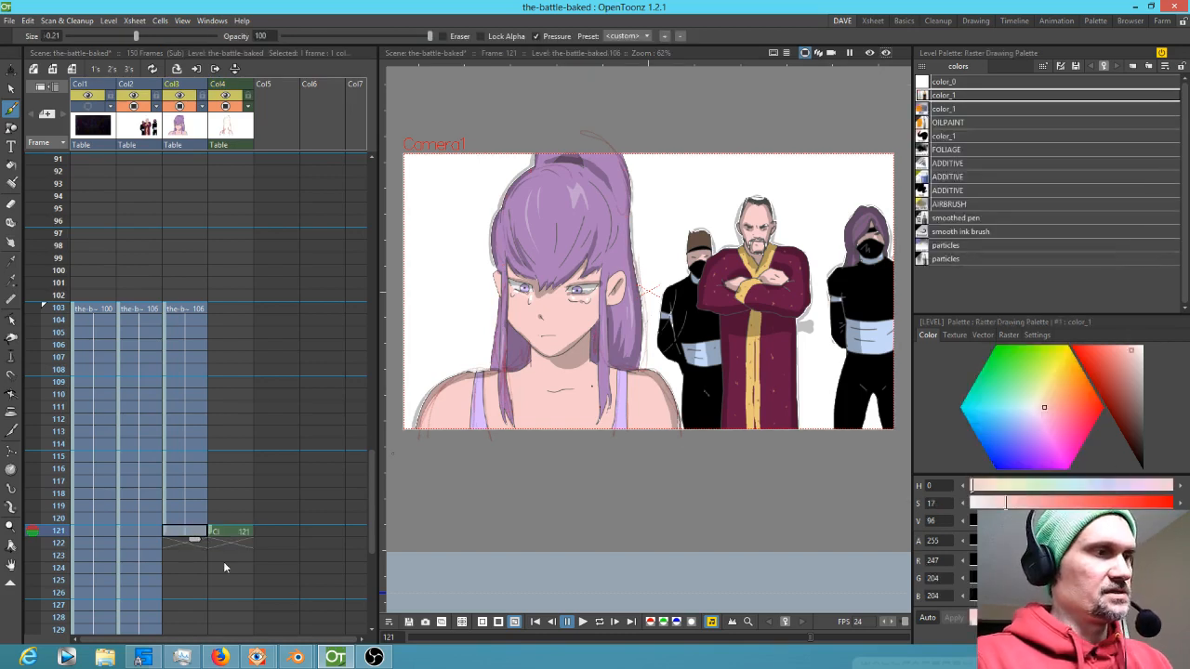
{"action": "left_click", "coordinate": [229, 532]}
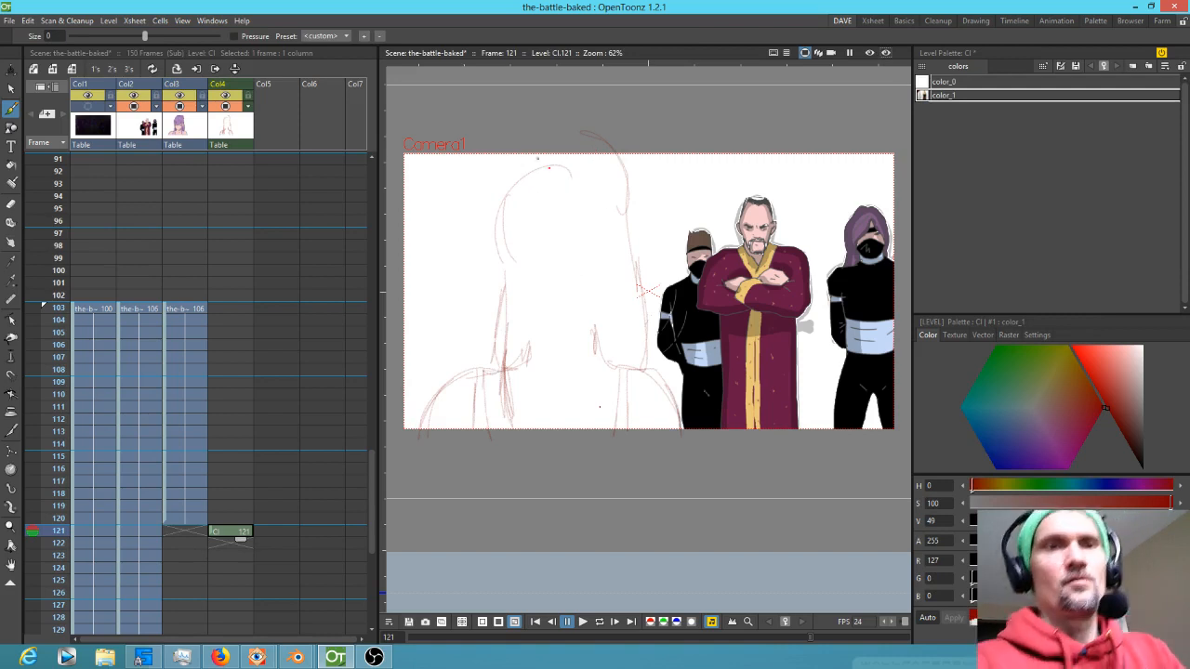
{"action": "mouse_move", "coordinate": [506, 189]}
{"action": "left_mouse_down"}
{"action": "mouse_move", "coordinate": [535, 153]}
{"action": "mouse_move", "coordinate": [517, 186]}
{"action": "left_mouse_up"}
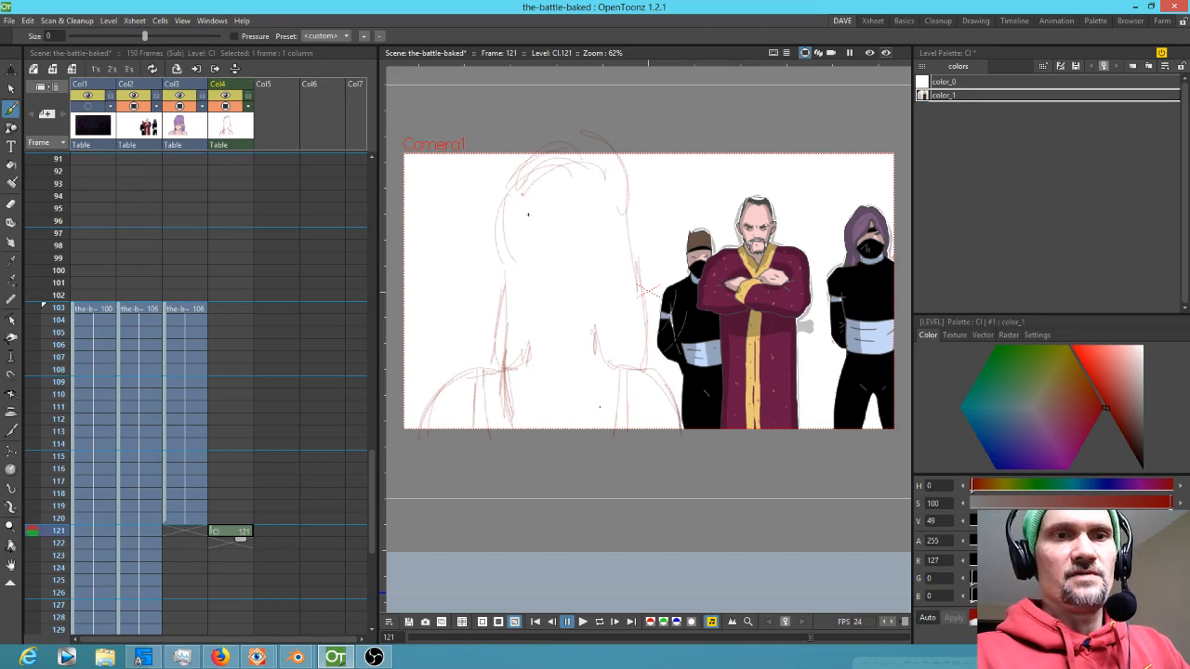
{"action": "mouse_move", "coordinate": [583, 223]}
{"action": "left_mouse_down"}
{"action": "mouse_move", "coordinate": [591, 216]}
{"action": "mouse_move", "coordinate": [573, 232]}
{"action": "mouse_move", "coordinate": [527, 180]}
{"action": "left_mouse_up"}
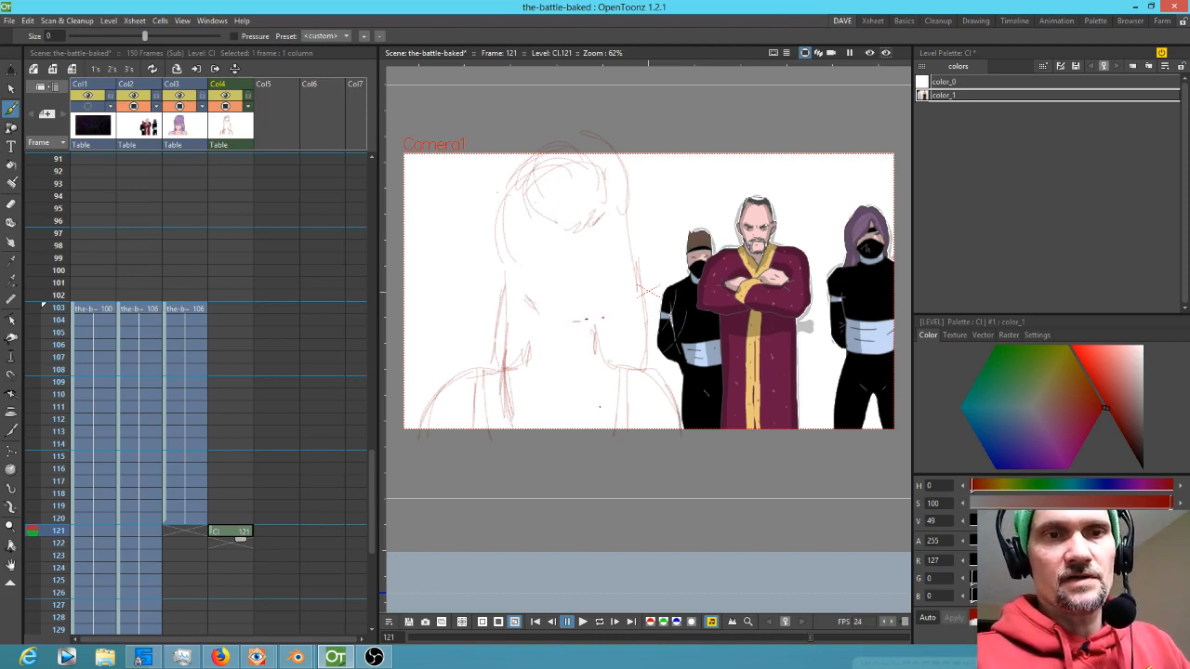
{"action": "left_click_drag", "start_coordinate": [610, 306], "coordinate": [581, 331]}
Sketch the jaw, chin and face lines, flipping to the previous frame for reference
{"action": "key", "text": "Up"}
{"action": "key", "text": "Down"}
{"action": "left_click_drag", "start_coordinate": [561, 329], "coordinate": [578, 329]}
{"action": "mouse_move", "coordinate": [527, 300]}
{"action": "left_mouse_down"}
{"action": "mouse_move", "coordinate": [558, 322]}
{"action": "mouse_move", "coordinate": [607, 306]}
{"action": "mouse_move", "coordinate": [616, 229]}
{"action": "left_mouse_up"}
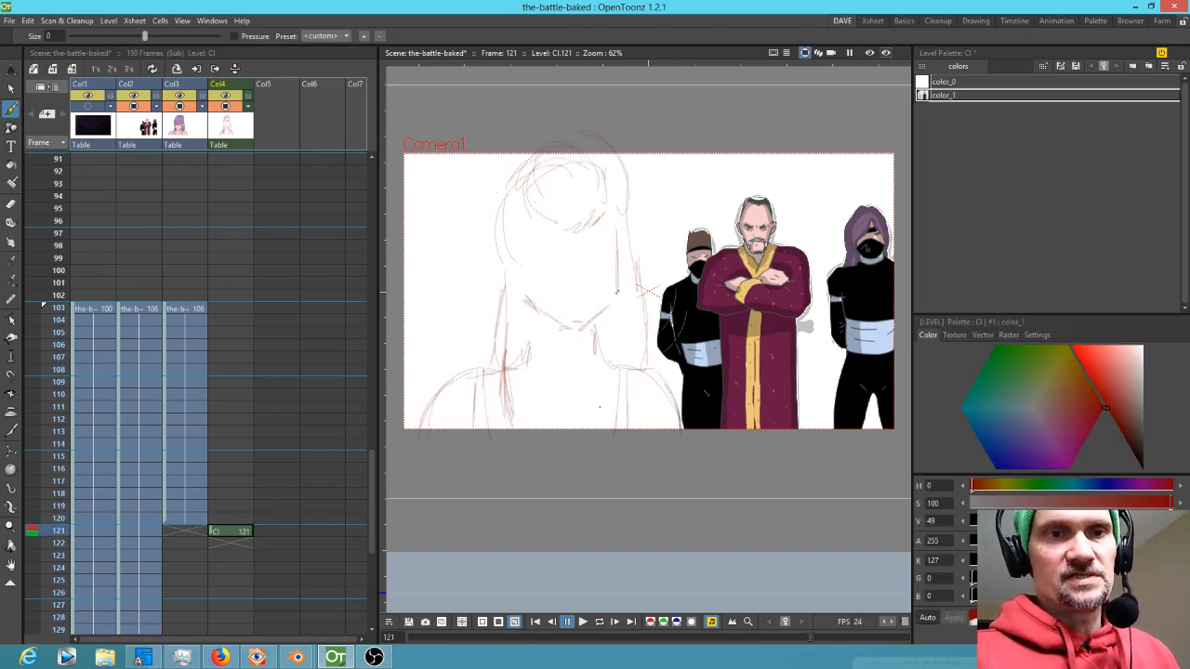
{"action": "key", "text": "Up"}
{"action": "key", "text": "Down"}
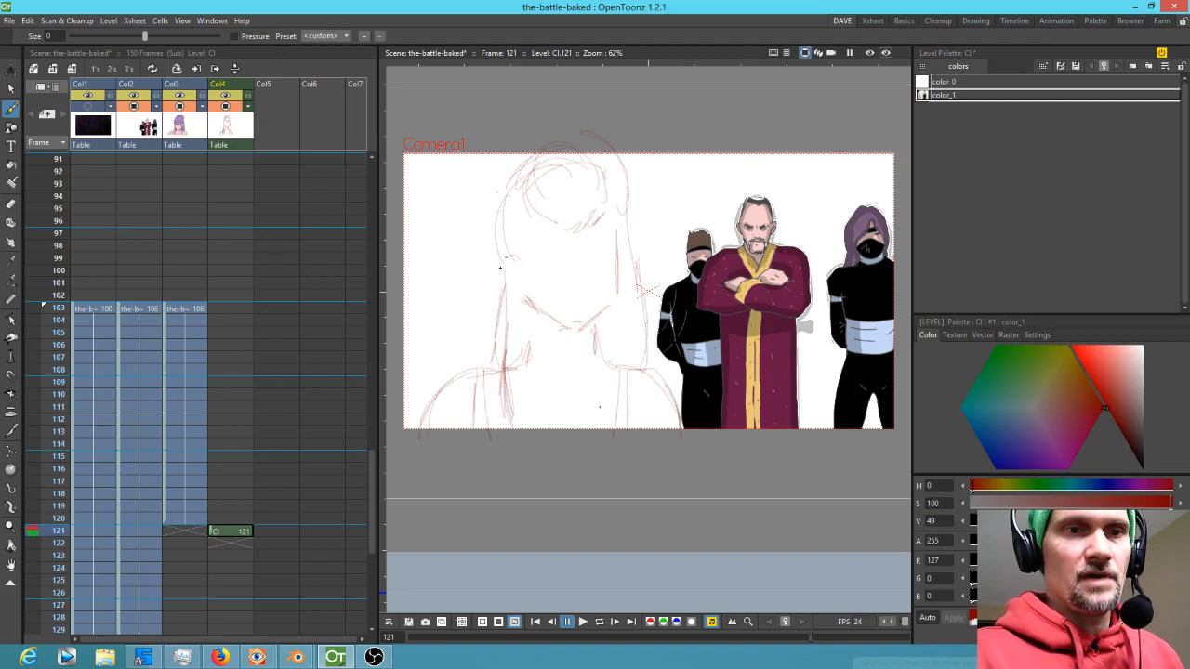
{"action": "left_click_drag", "start_coordinate": [508, 255], "coordinate": [516, 290]}
{"action": "key", "text": "Up"}
{"action": "key", "text": "Down"}
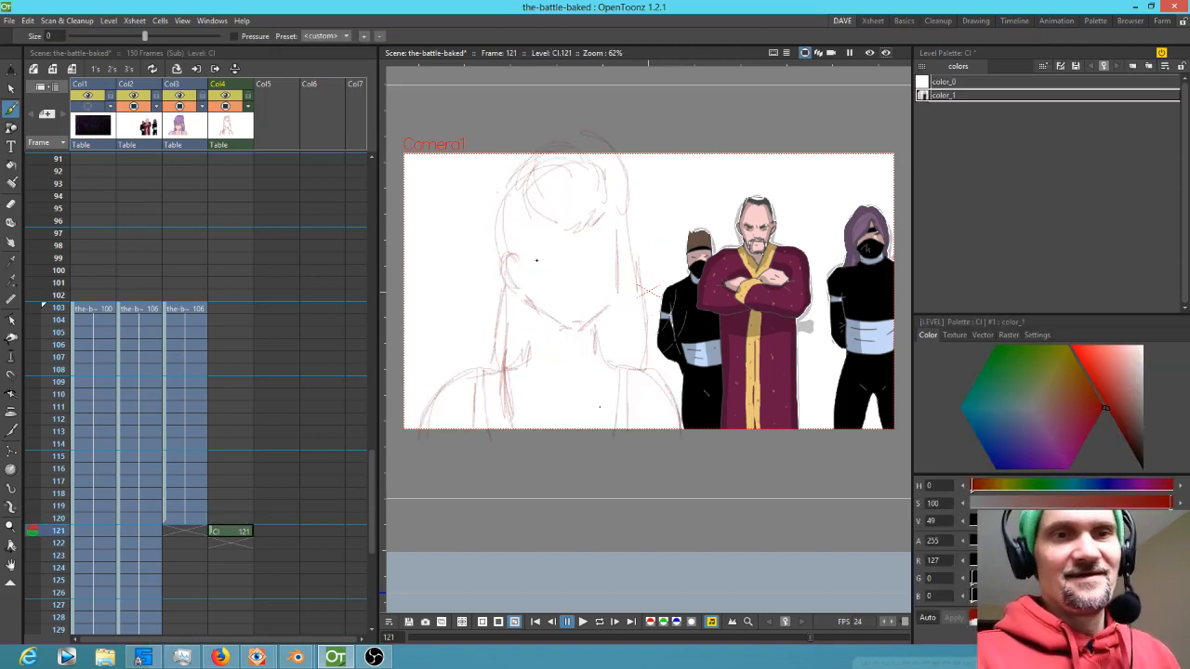
{"action": "key", "text": "Up"}
{"action": "key", "text": "Down"}
{"action": "left_click_drag", "start_coordinate": [622, 270], "coordinate": [625, 249]}
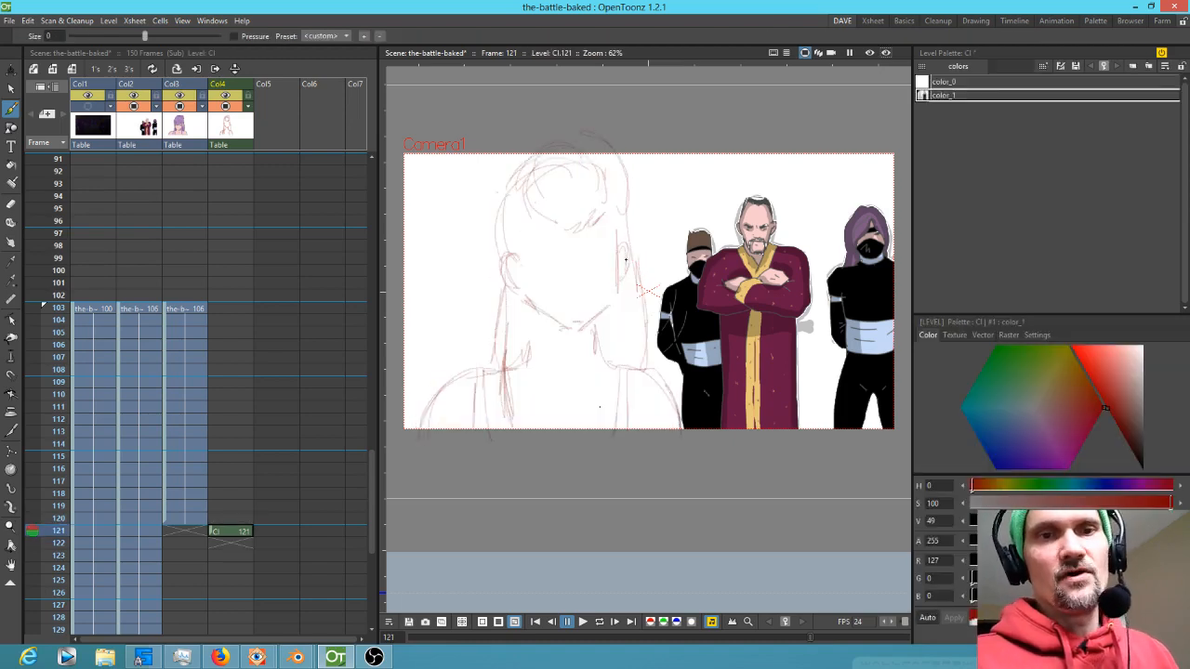
{"action": "left_click_drag", "start_coordinate": [621, 296], "coordinate": [576, 327]}
{"action": "mouse_move", "coordinate": [519, 276]}
{"action": "left_mouse_down"}
{"action": "mouse_move", "coordinate": [537, 308]}
{"action": "mouse_move", "coordinate": [527, 301]}
{"action": "mouse_move", "coordinate": [571, 328]}
{"action": "left_mouse_up"}
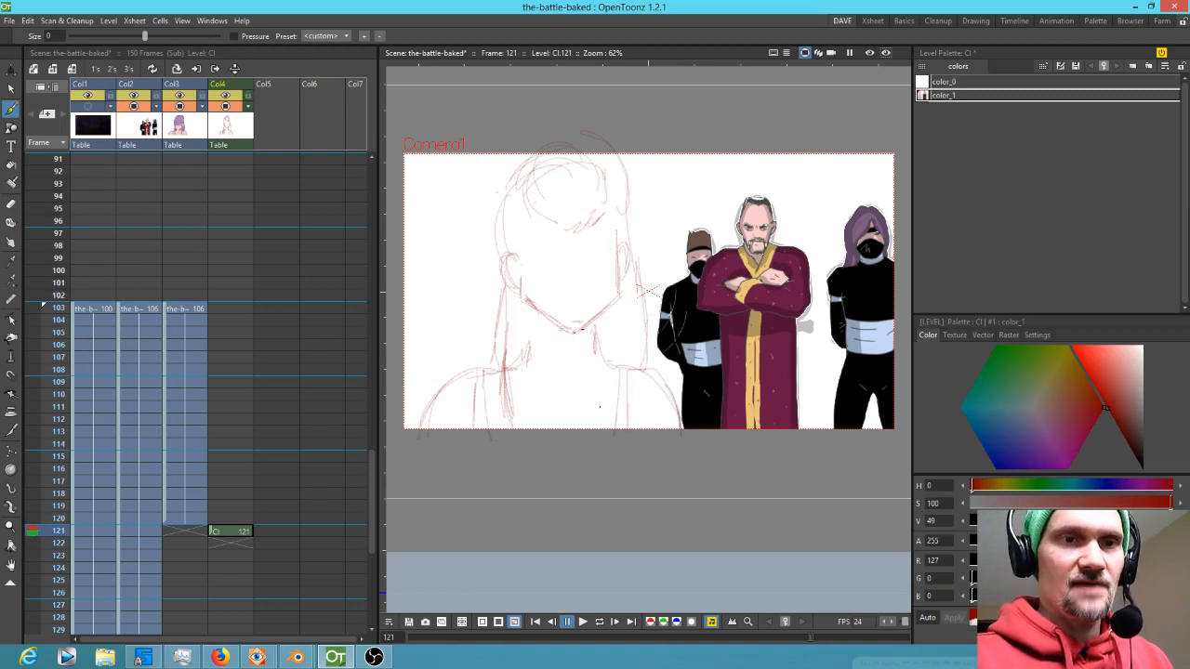
Add eye and cheek strokes to the sketch while flipping between frames
{"action": "key", "text": "Up"}
{"action": "key", "text": "Down"}
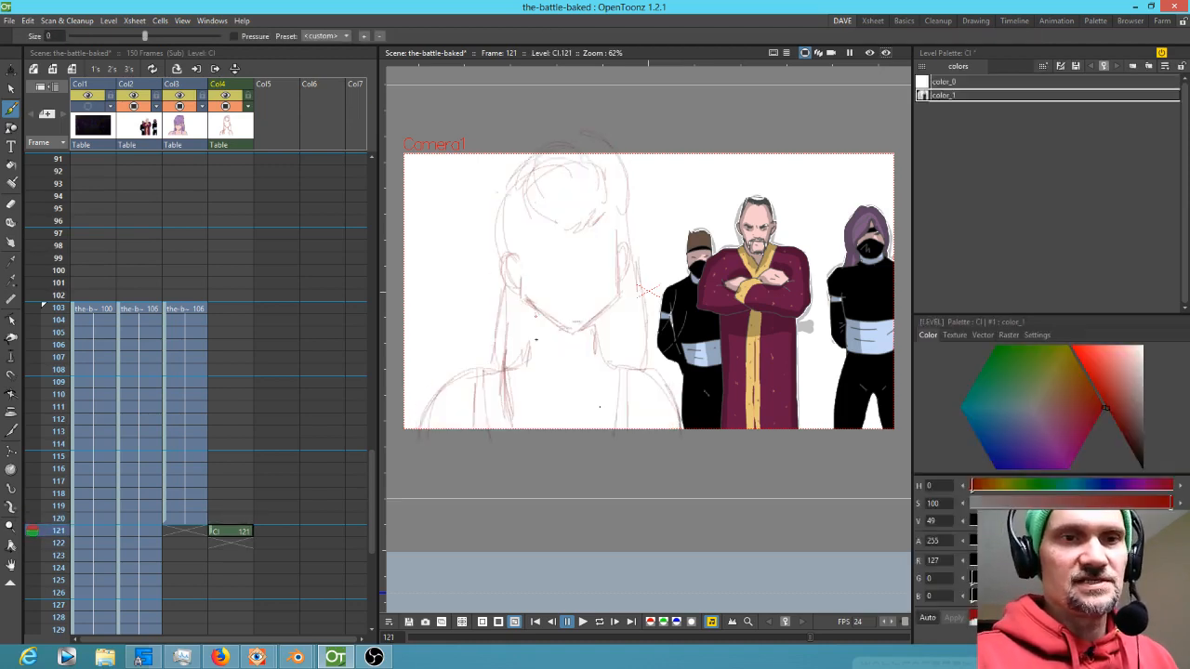
{"action": "key", "text": "Up"}
{"action": "key", "text": "Down"}
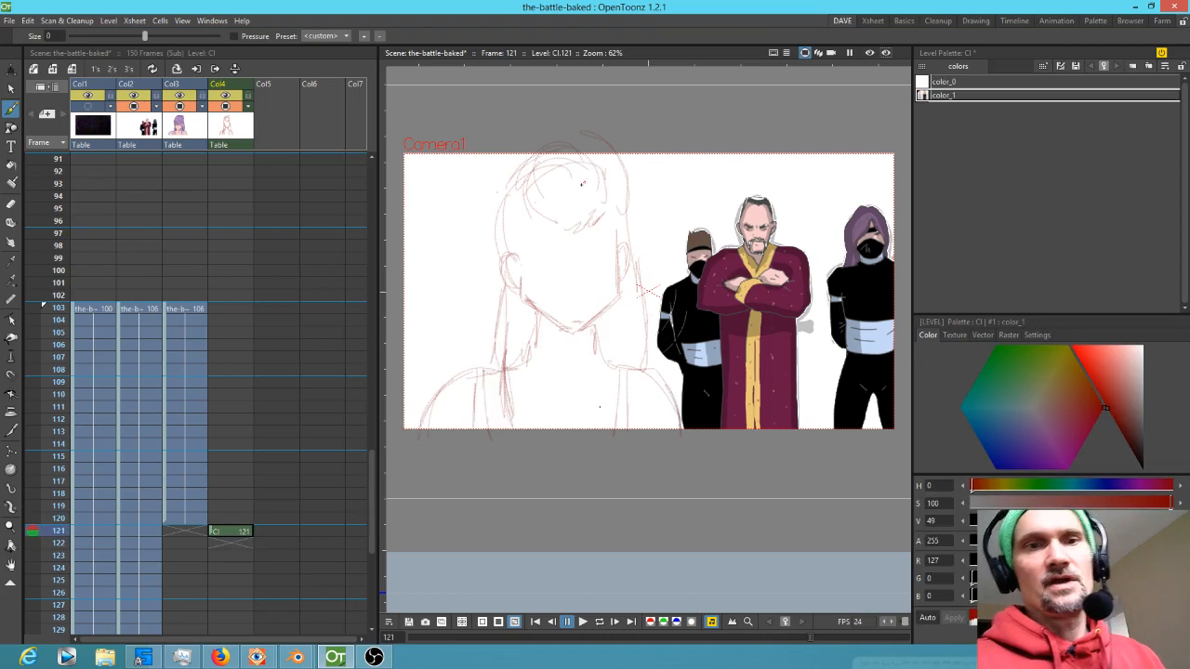
{"action": "left_click_drag", "start_coordinate": [535, 230], "coordinate": [548, 228]}
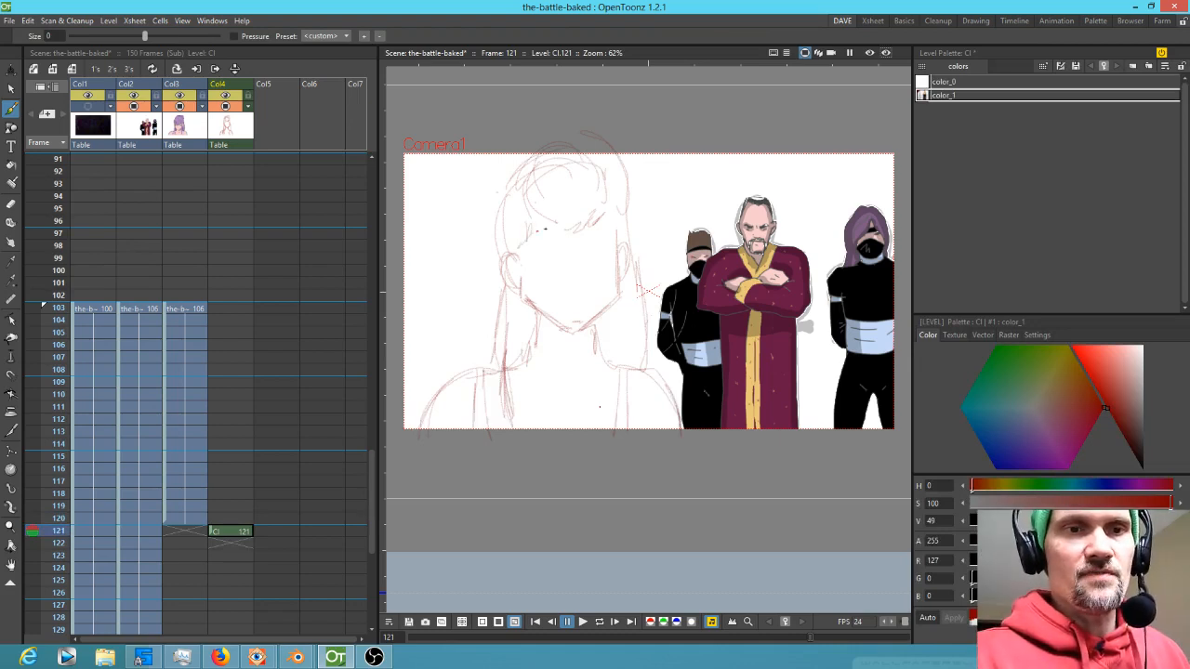
{"action": "key", "text": "Up"}
{"action": "key", "text": "Down"}
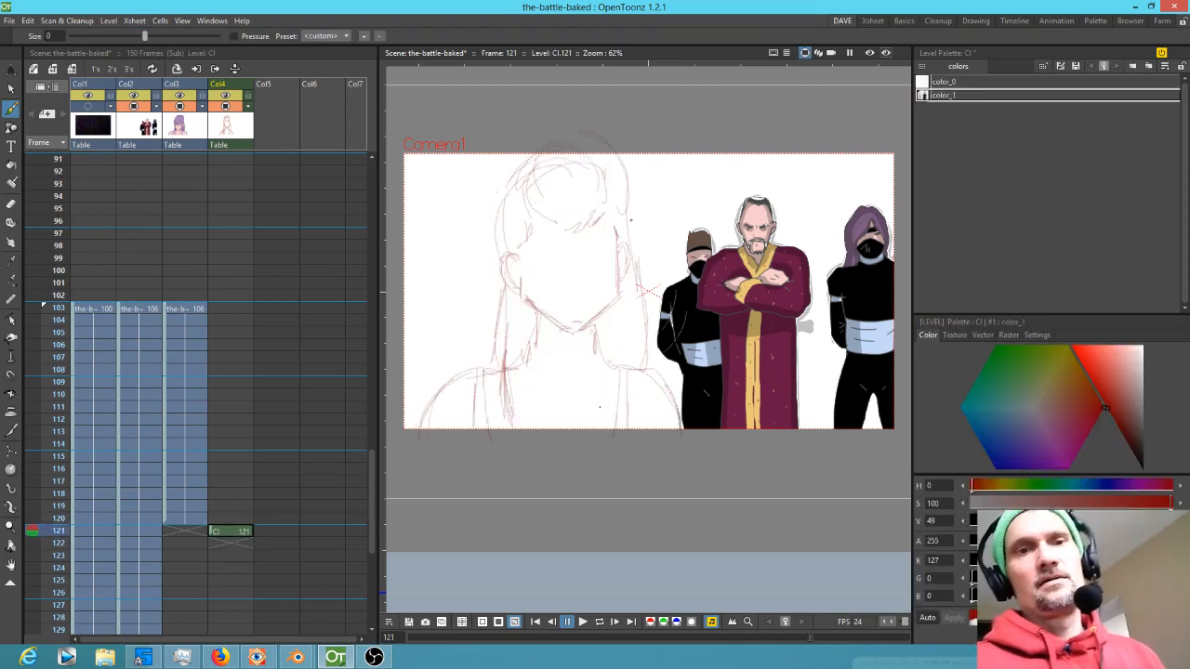
{"action": "mouse_move", "coordinate": [583, 268]}
{"action": "left_mouse_down"}
{"action": "mouse_move", "coordinate": [609, 258]}
{"action": "mouse_move", "coordinate": [601, 297]}
{"action": "mouse_move", "coordinate": [574, 326]}
{"action": "mouse_move", "coordinate": [595, 346]}
{"action": "mouse_move", "coordinate": [662, 315]}
{"action": "mouse_move", "coordinate": [653, 324]}
{"action": "left_mouse_up"}
Zoom in on the face and sketch the eyebrows, eyes and lower-face lines
{"action": "key", "text": "shift+space"}
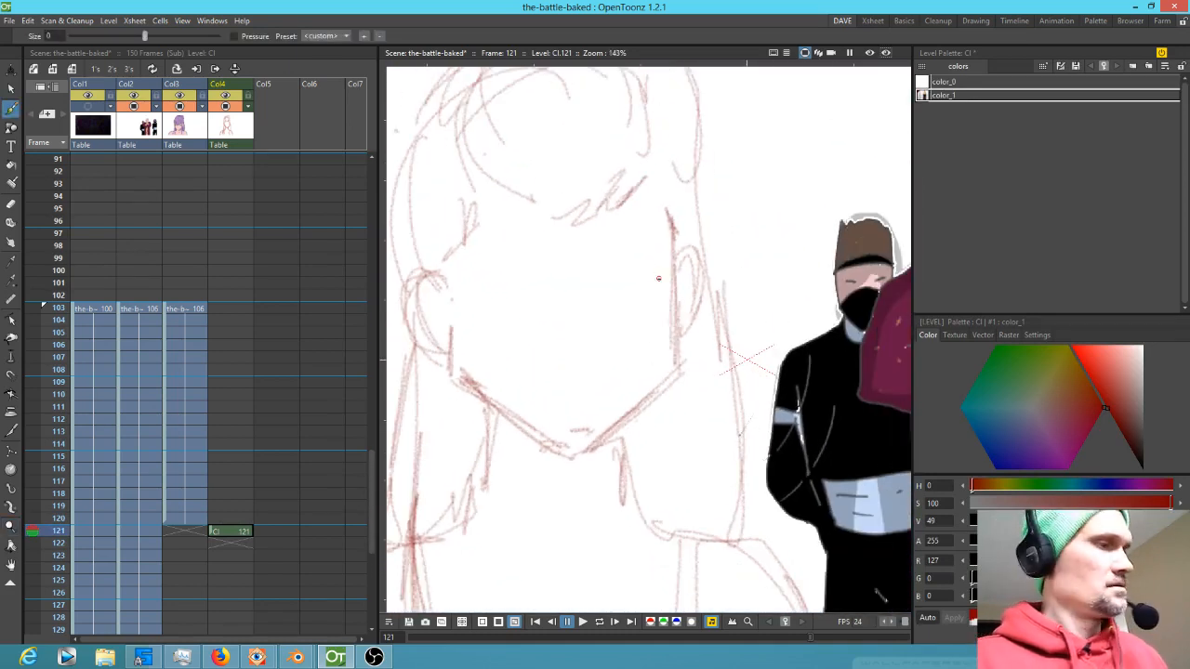
{"action": "left_click_drag", "start_coordinate": [550, 247], "coordinate": [569, 238]}
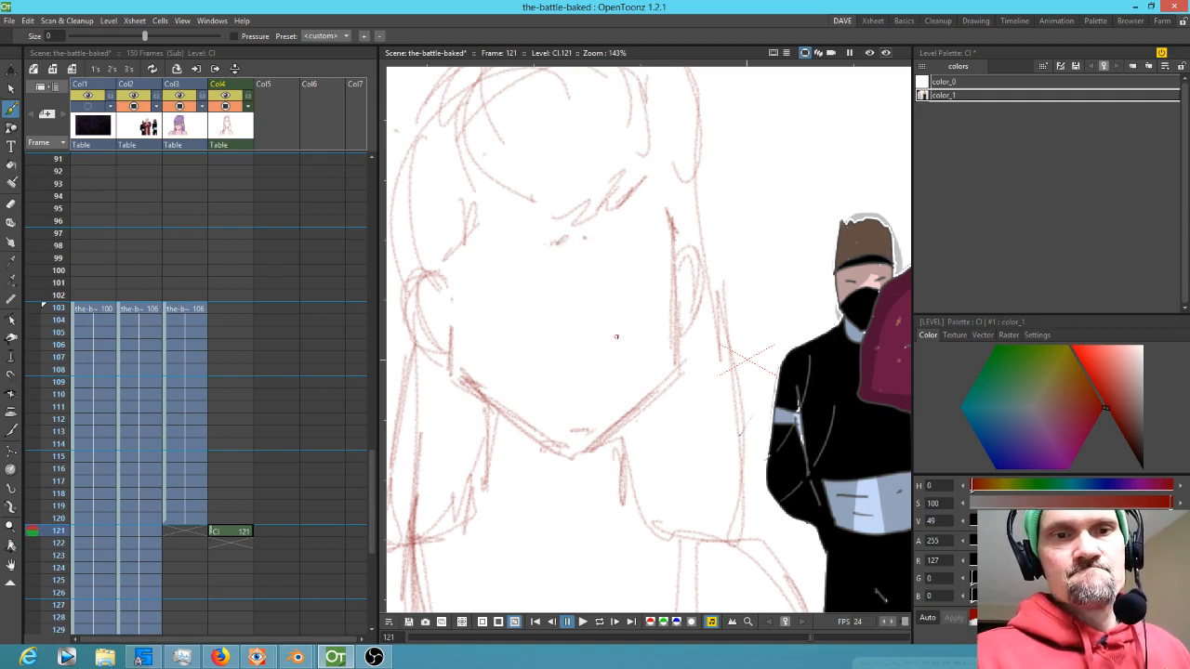
{"action": "mouse_move", "coordinate": [617, 338]}
{"action": "left_mouse_down"}
{"action": "mouse_move", "coordinate": [530, 347]}
{"action": "mouse_move", "coordinate": [620, 343]}
{"action": "left_mouse_up"}
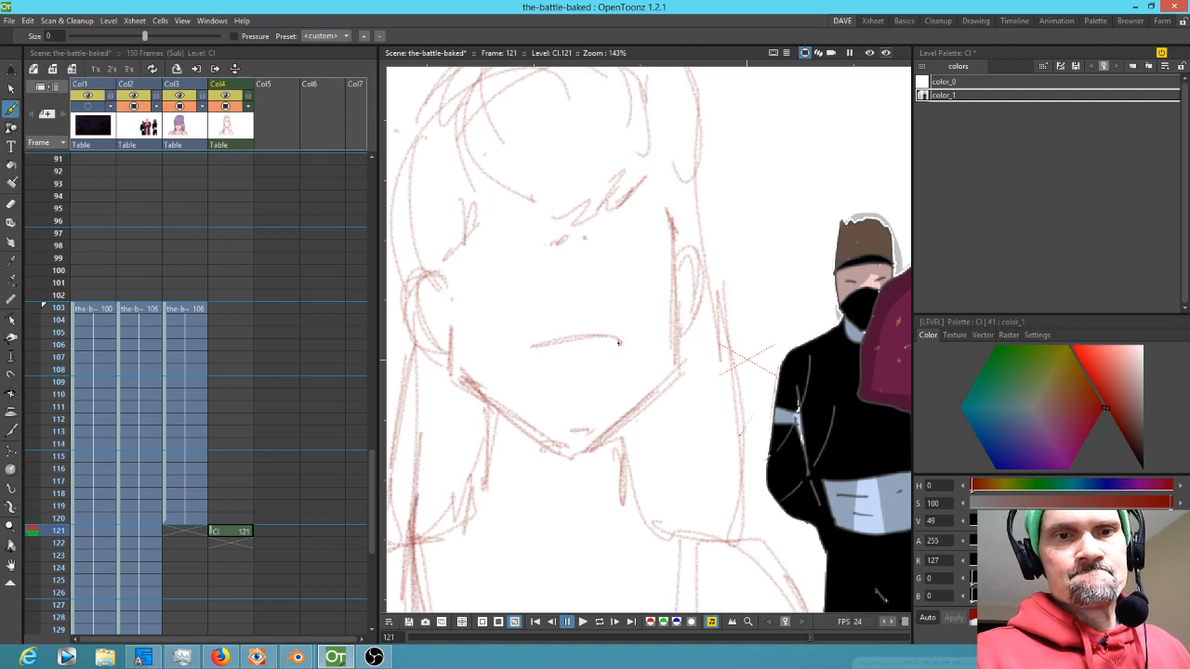
{"action": "left_click_drag", "start_coordinate": [531, 347], "coordinate": [520, 358]}
{"action": "left_click_drag", "start_coordinate": [546, 241], "coordinate": [480, 233]}
{"action": "left_click_drag", "start_coordinate": [501, 239], "coordinate": [634, 225]}
{"action": "left_click_drag", "start_coordinate": [597, 238], "coordinate": [640, 219]}
{"action": "left_click_drag", "start_coordinate": [551, 241], "coordinate": [475, 248]}
{"action": "left_click_drag", "start_coordinate": [601, 240], "coordinate": [661, 227]}
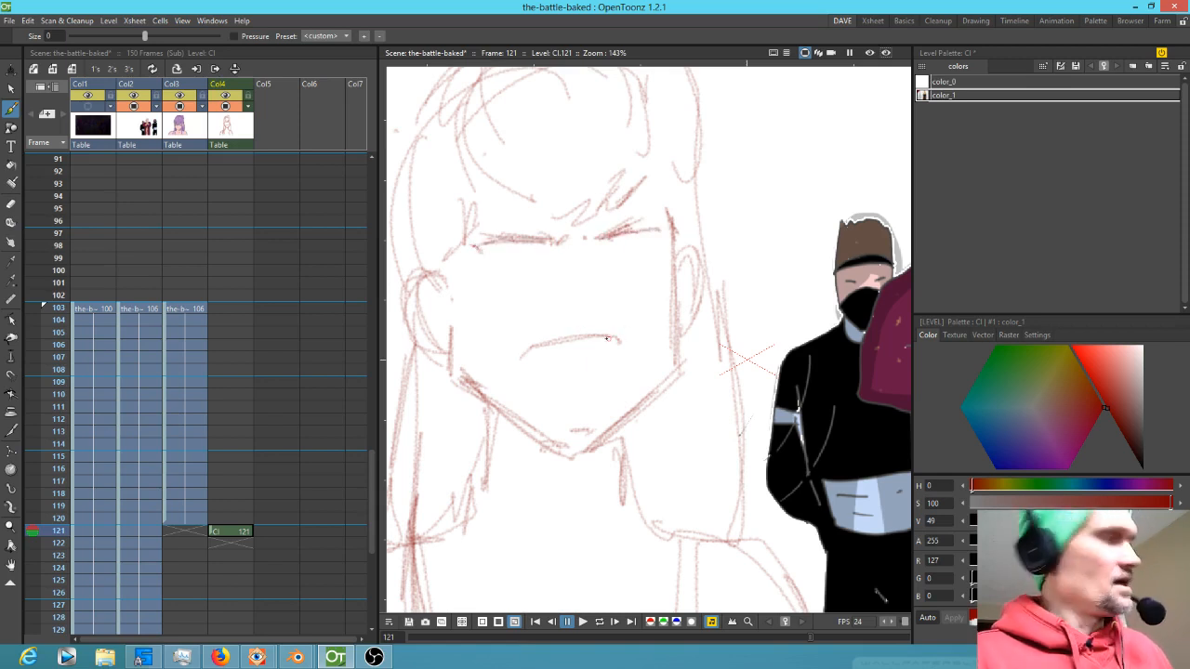
Erase the stray line across the lower face, then return to the Brush tool
{"action": "key", "text": "a"}
{"action": "mouse_move", "coordinate": [625, 340]}
{"action": "left_mouse_down"}
{"action": "mouse_move", "coordinate": [514, 348]}
{"action": "mouse_move", "coordinate": [590, 332]}
{"action": "mouse_move", "coordinate": [553, 346]}
{"action": "left_mouse_up"}
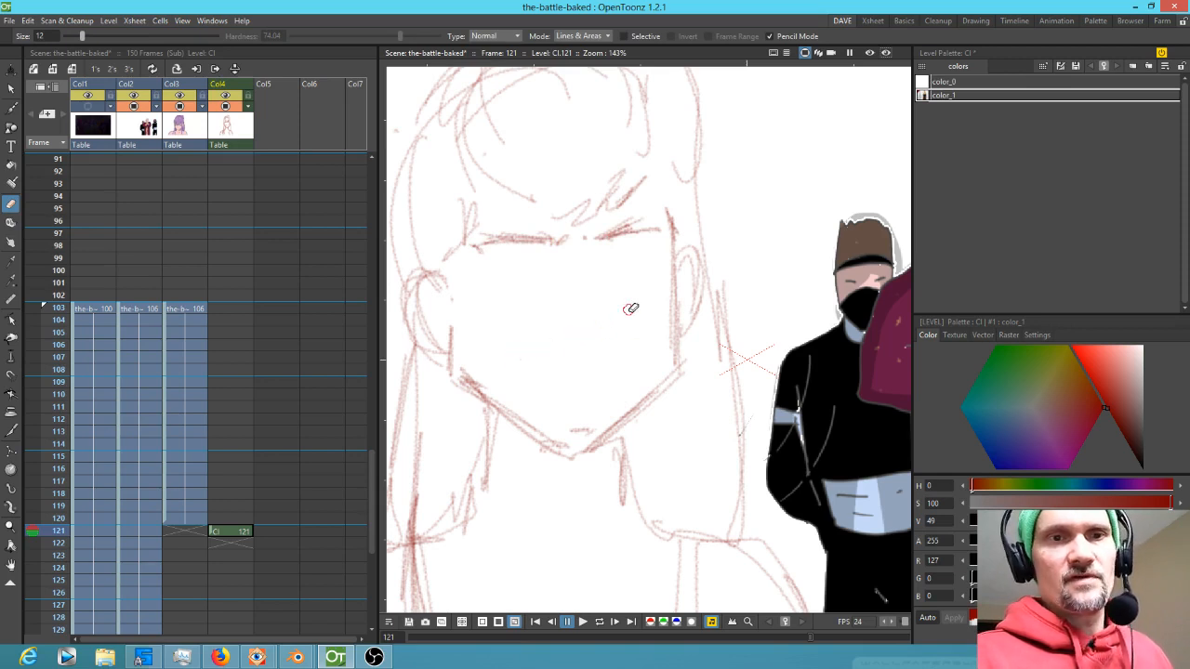
{"action": "key", "text": "b"}
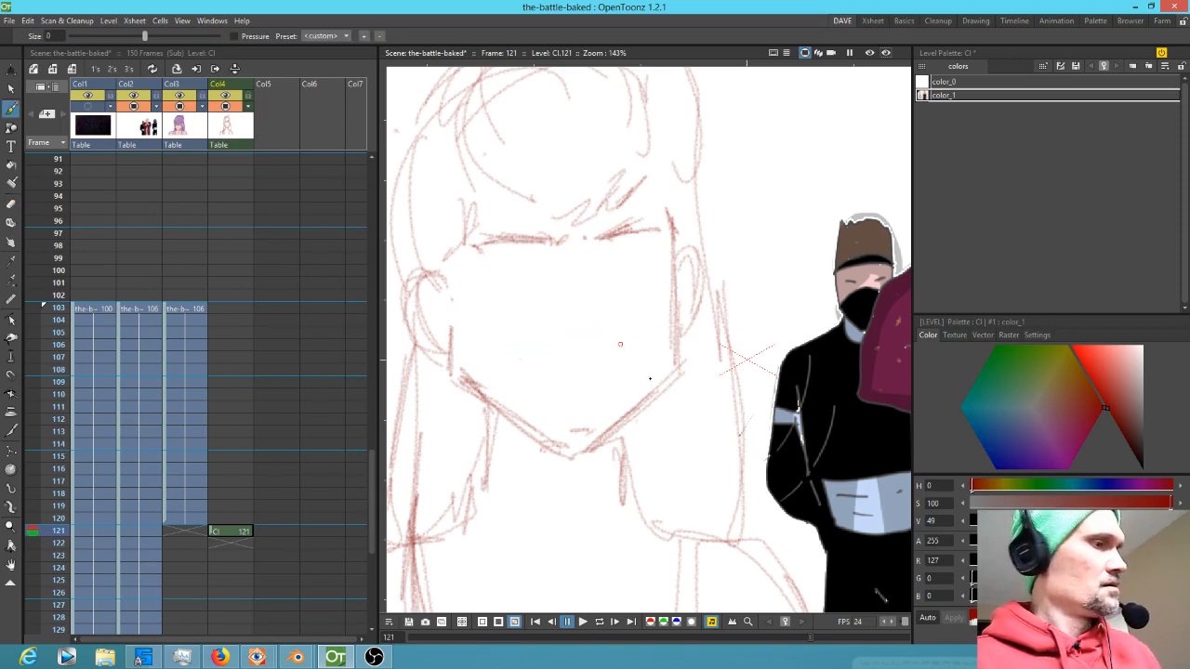
Sketch the eyebrows and the right eye, flipping between neighbouring frames for reference
{"action": "key", "text": "comma"}
{"action": "key", "text": "period"}
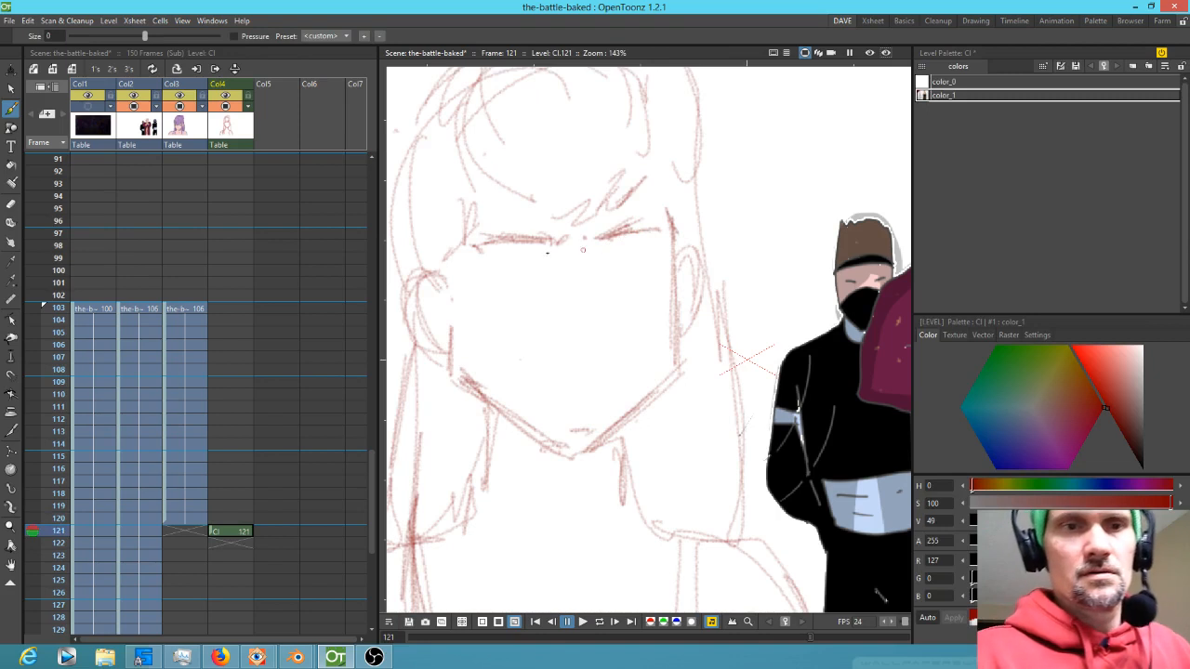
{"action": "left_click_drag", "start_coordinate": [478, 251], "coordinate": [549, 251]}
{"action": "mouse_move", "coordinate": [482, 251]}
{"action": "left_mouse_down"}
{"action": "mouse_move", "coordinate": [522, 248]}
{"action": "mouse_move", "coordinate": [472, 256]}
{"action": "left_mouse_up"}
{"action": "mouse_move", "coordinate": [609, 250]}
{"action": "left_mouse_down"}
{"action": "mouse_move", "coordinate": [667, 238]}
{"action": "mouse_move", "coordinate": [467, 252]}
{"action": "mouse_move", "coordinate": [491, 271]}
{"action": "left_mouse_up"}
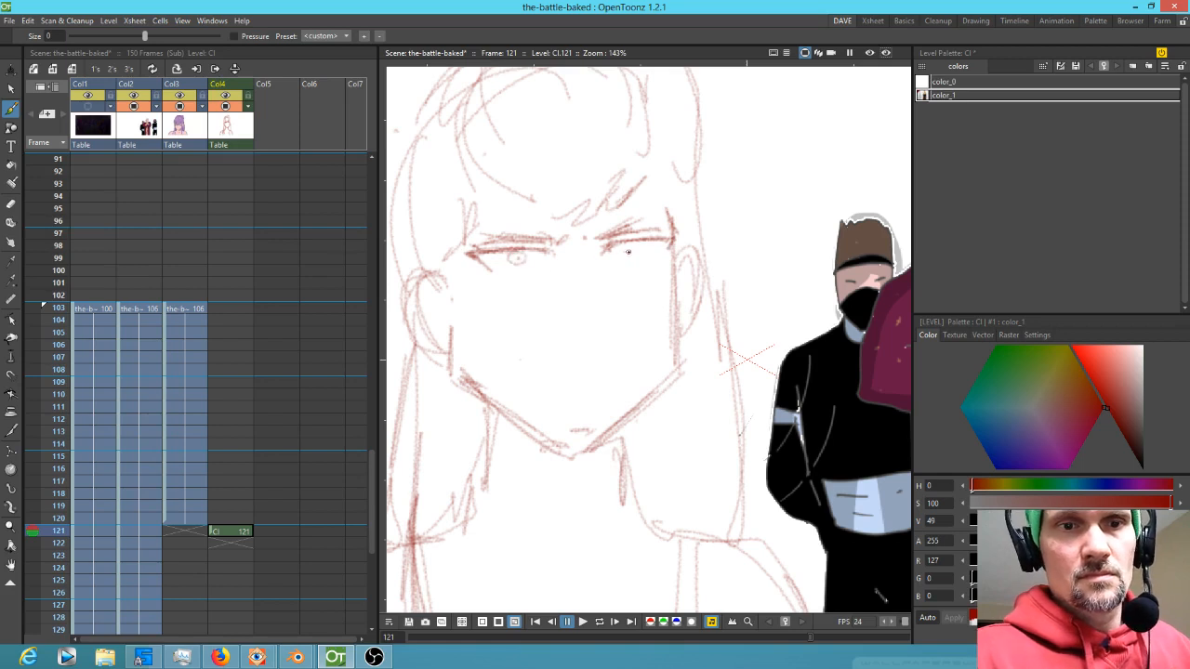
{"action": "left_click", "coordinate": [635, 249]}
{"action": "left_click_drag", "start_coordinate": [627, 244], "coordinate": [643, 245]}
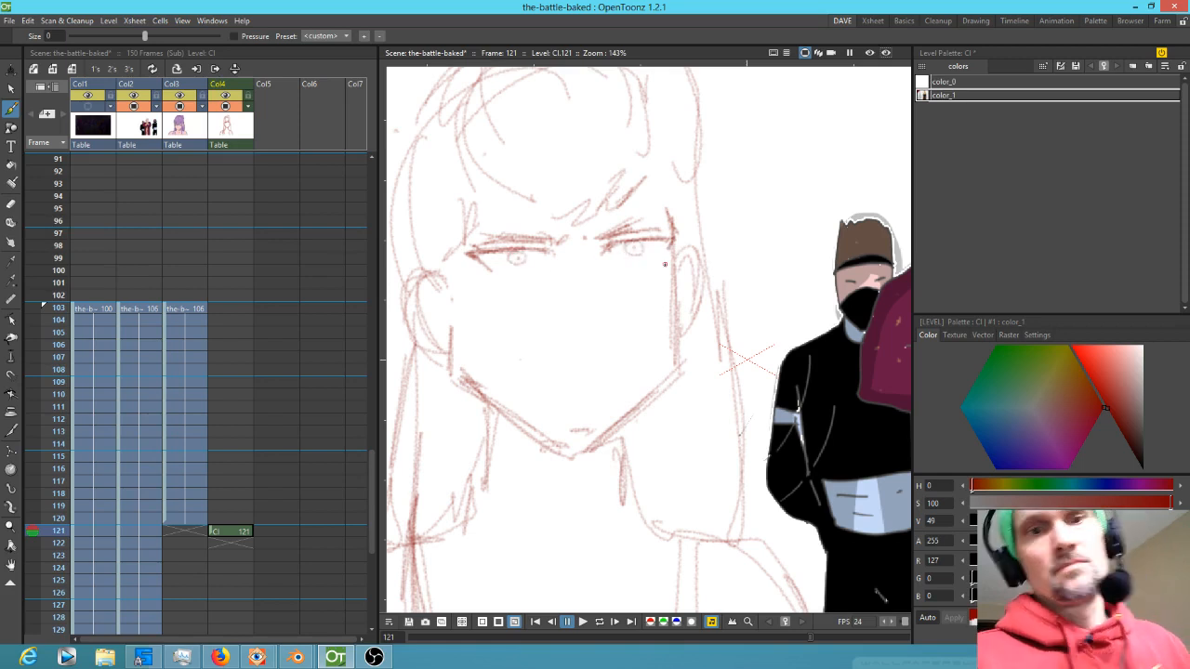
Add a left eye line, a nose mark and a mouth line to the face sketch
{"action": "left_click_drag", "start_coordinate": [496, 264], "coordinate": [532, 265]}
{"action": "mouse_move", "coordinate": [628, 355]}
{"action": "left_mouse_down"}
{"action": "mouse_move", "coordinate": [534, 362]}
{"action": "mouse_move", "coordinate": [562, 359]}
{"action": "mouse_move", "coordinate": [552, 358]}
{"action": "mouse_move", "coordinate": [527, 373]}
{"action": "mouse_move", "coordinate": [580, 379]}
{"action": "mouse_move", "coordinate": [531, 372]}
{"action": "mouse_move", "coordinate": [628, 364]}
{"action": "mouse_move", "coordinate": [555, 363]}
{"action": "mouse_move", "coordinate": [627, 366]}
{"action": "left_mouse_up"}
{"action": "left_click_drag", "start_coordinate": [553, 379], "coordinate": [589, 376]}
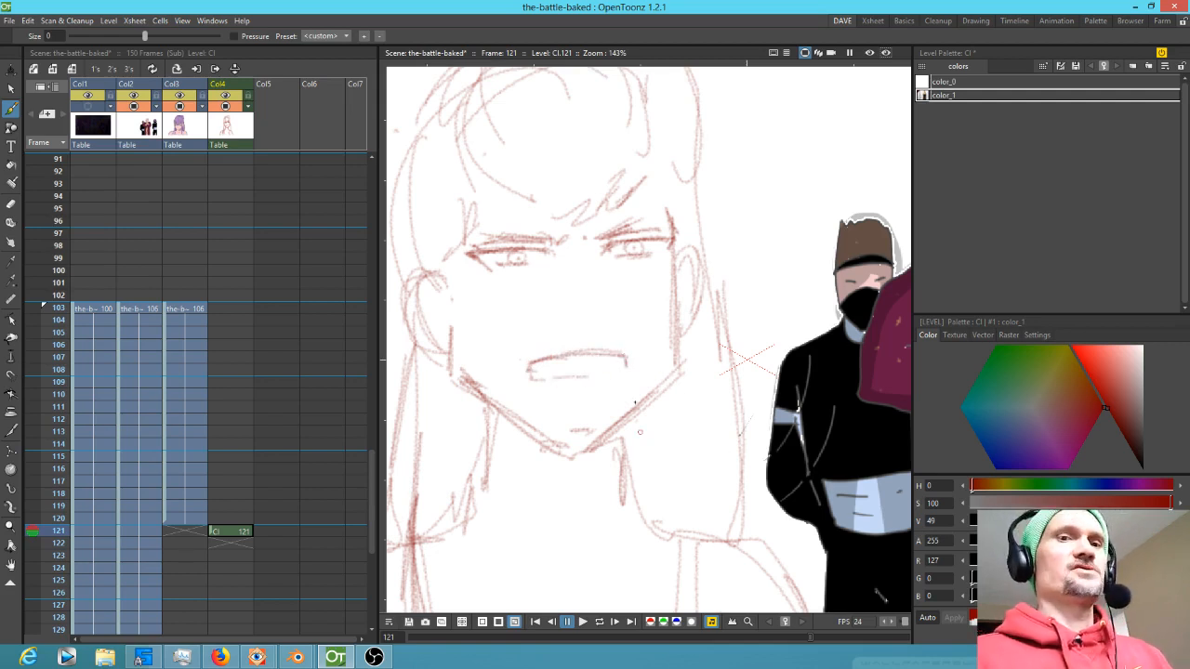
Erase the mouth line with the Eraser, then return to the Brush tool
{"action": "key", "text": "a"}
{"action": "left_click_drag", "start_coordinate": [634, 358], "coordinate": [572, 378]}
{"action": "key", "text": "alt"}
{"action": "left_click_drag", "start_coordinate": [629, 344], "coordinate": [577, 371]}
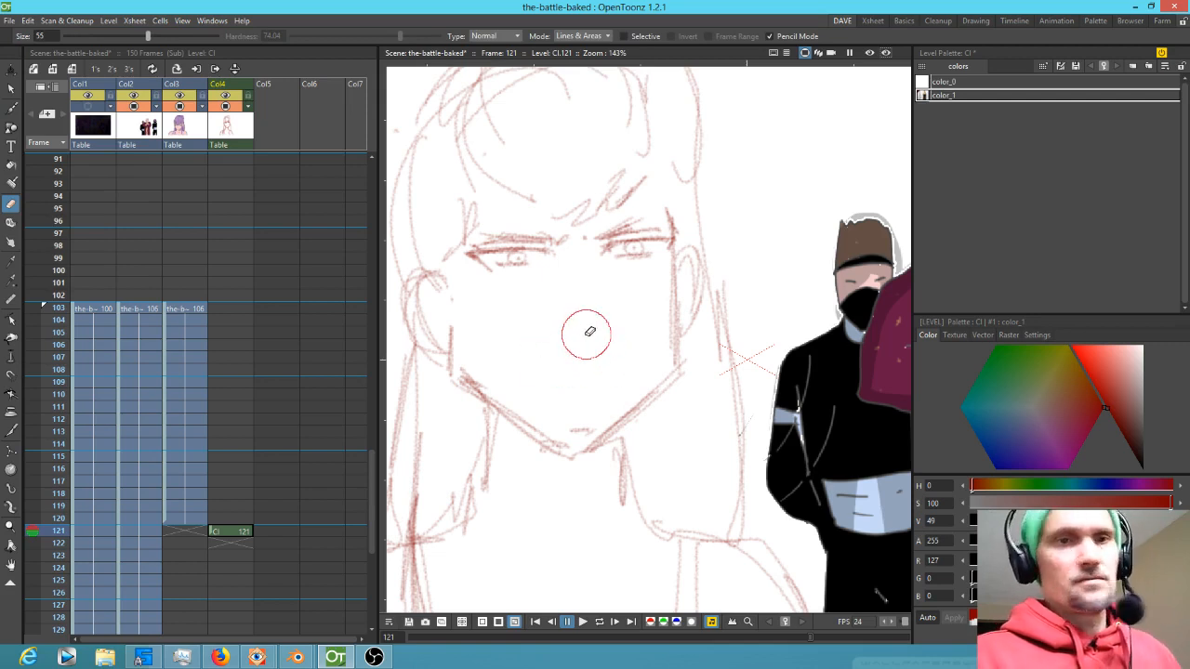
{"action": "key", "text": "b"}
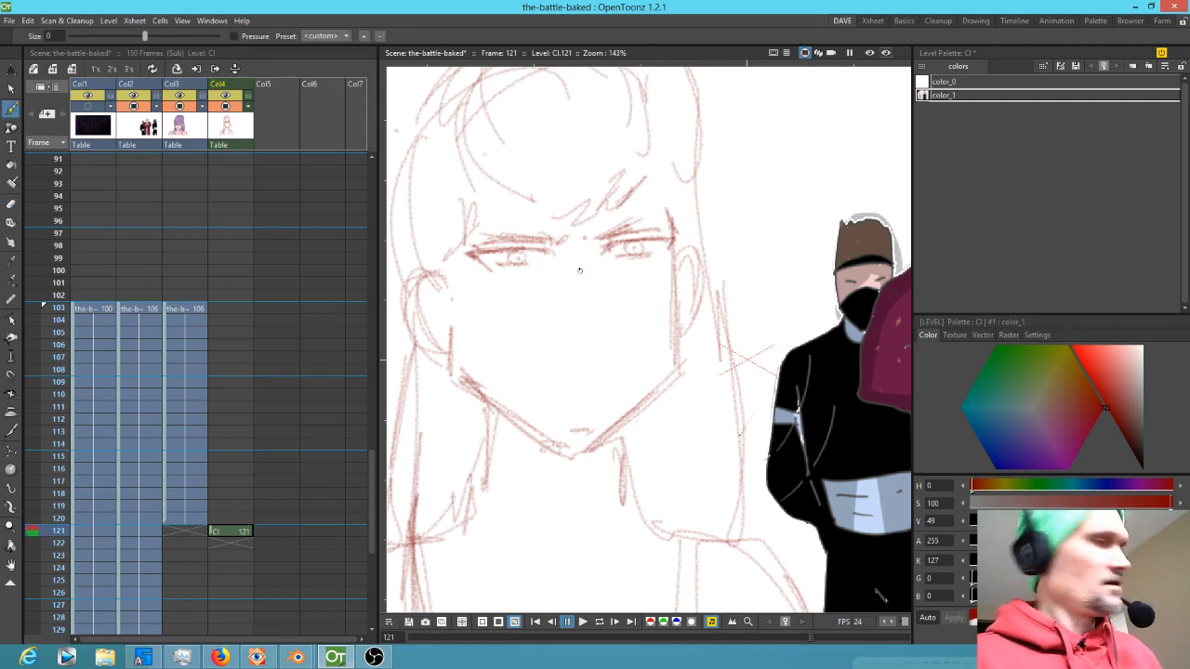
Lasso-select the left eye and then the right eye, then redraw the mouth line with the brush
{"action": "key", "text": "s"}
{"action": "mouse_move", "coordinate": [571, 279]}
{"action": "left_mouse_down"}
{"action": "mouse_move", "coordinate": [573, 232]}
{"action": "mouse_move", "coordinate": [477, 233]}
{"action": "mouse_move", "coordinate": [534, 276]}
{"action": "left_mouse_up"}
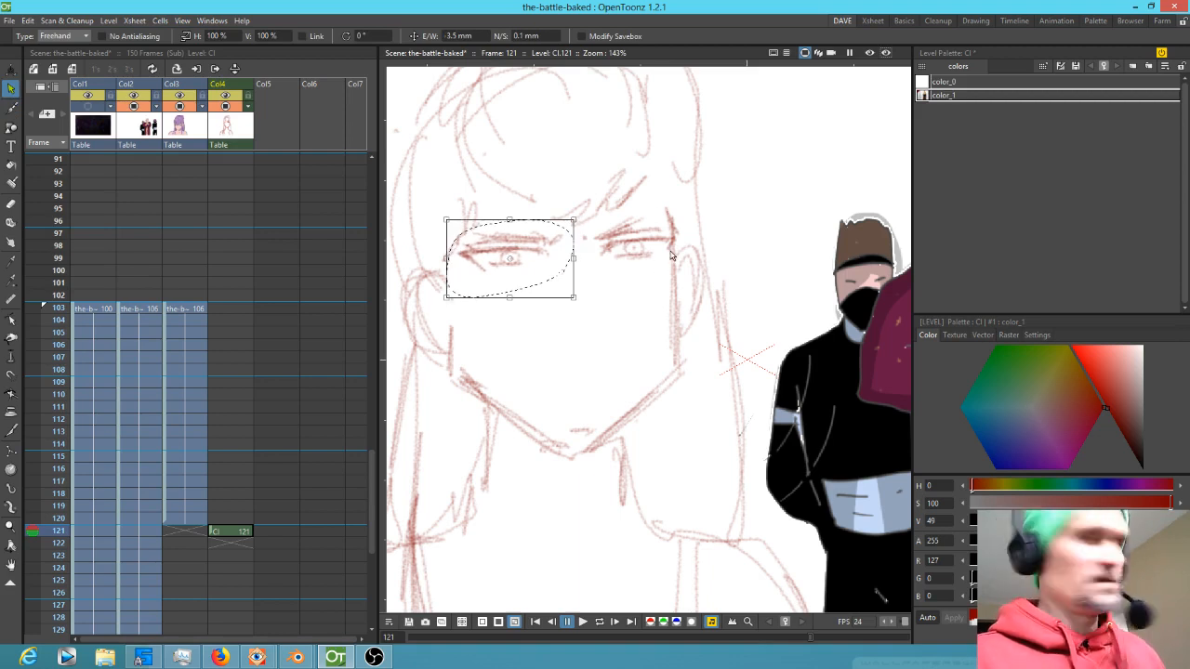
{"action": "left_click", "coordinate": [647, 216]}
{"action": "mouse_move", "coordinate": [647, 216]}
{"action": "left_mouse_down"}
{"action": "mouse_move", "coordinate": [685, 233]}
{"action": "mouse_move", "coordinate": [643, 216]}
{"action": "mouse_move", "coordinate": [667, 259]}
{"action": "left_mouse_up"}
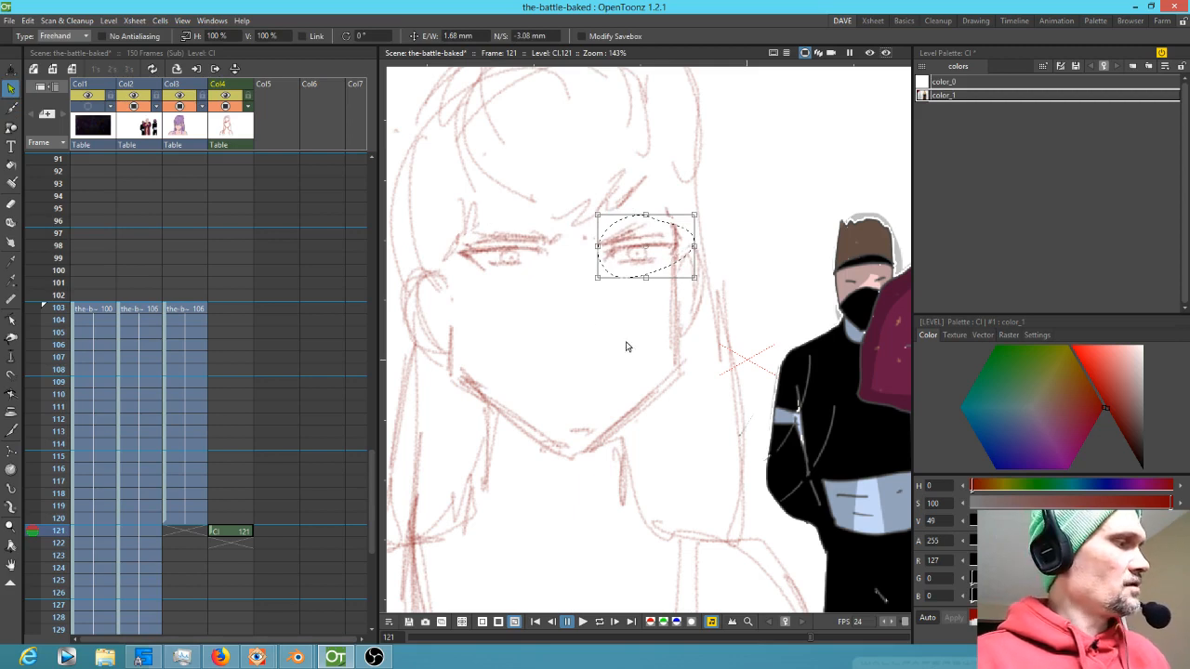
{"action": "key", "text": "b"}
{"action": "mouse_move", "coordinate": [608, 357]}
{"action": "left_mouse_down"}
{"action": "mouse_move", "coordinate": [536, 366]}
{"action": "mouse_move", "coordinate": [611, 359]}
{"action": "left_mouse_up"}
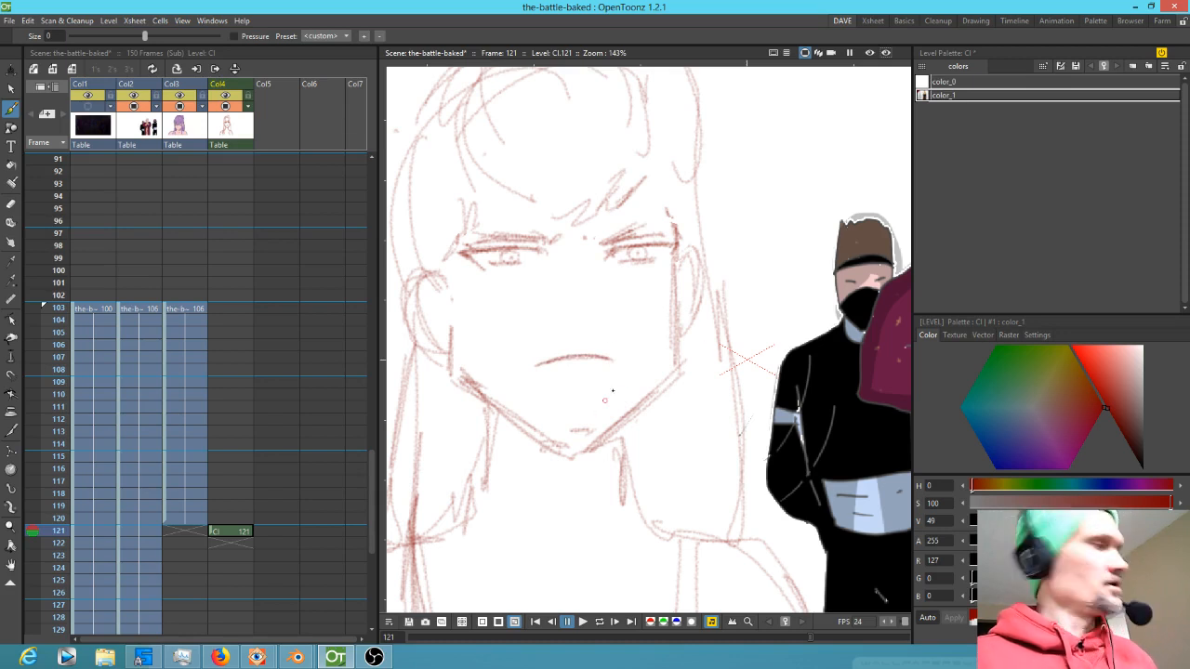
Lasso-select the jaw and chin lines and shrink them vertically to about 88%
{"action": "key", "text": "s"}
{"action": "mouse_move", "coordinate": [704, 365]}
{"action": "left_mouse_down"}
{"action": "mouse_move", "coordinate": [595, 392]}
{"action": "mouse_move", "coordinate": [549, 469]}
{"action": "mouse_move", "coordinate": [676, 398]}
{"action": "left_mouse_up"}
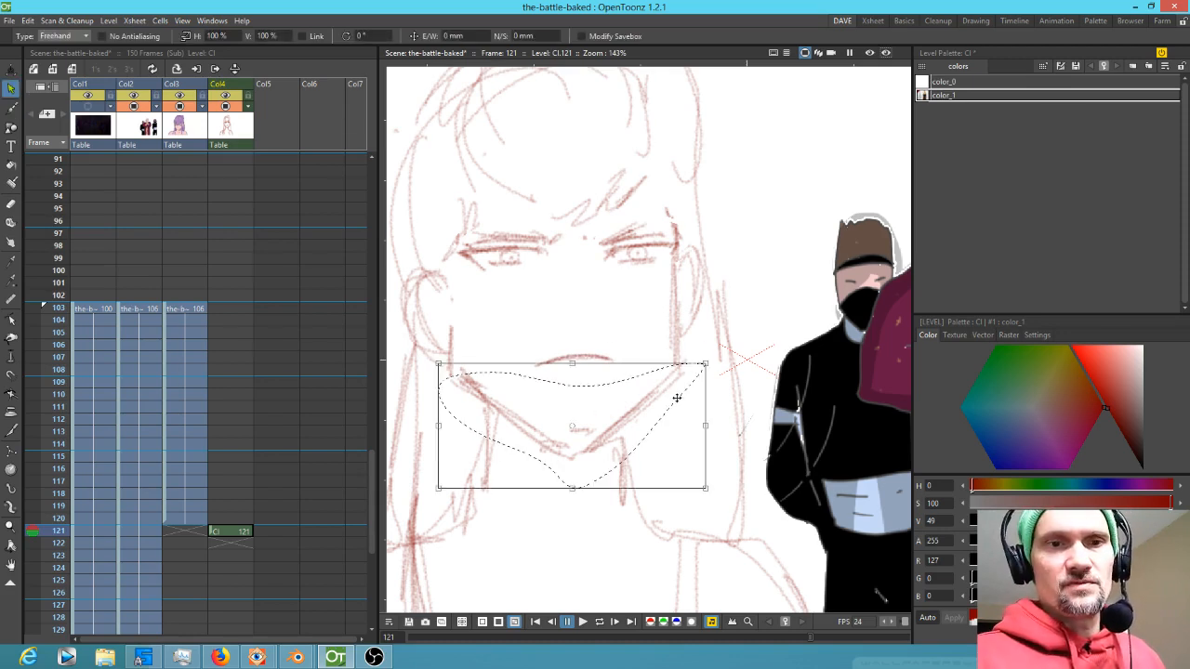
{"action": "left_click_drag", "start_coordinate": [574, 487], "coordinate": [579, 474]}
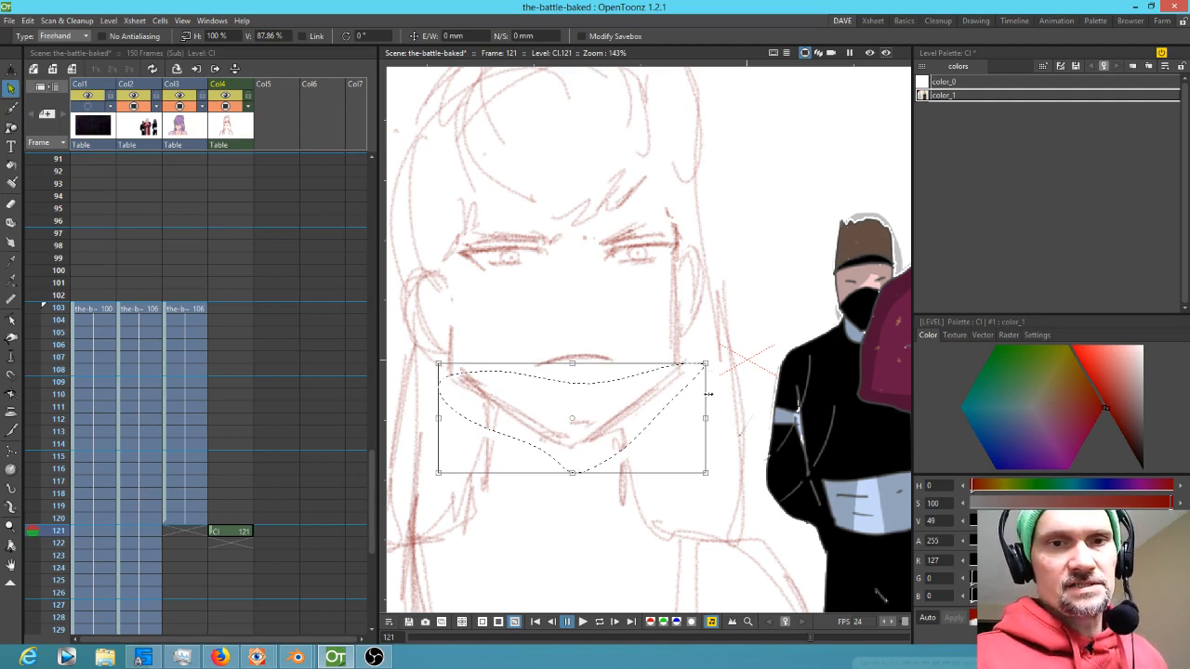
{"action": "left_click_drag", "start_coordinate": [707, 366], "coordinate": [702, 356]}
Redraw the lower jaw and cheek lines of the face with the brush
{"action": "key", "text": "b"}
{"action": "mouse_move", "coordinate": [550, 432]}
{"action": "left_mouse_down"}
{"action": "mouse_move", "coordinate": [613, 428]}
{"action": "mouse_move", "coordinate": [566, 442]}
{"action": "mouse_move", "coordinate": [651, 385]}
{"action": "left_mouse_up"}
{"action": "left_click_drag", "start_coordinate": [450, 329], "coordinate": [480, 389]}
{"action": "left_click_drag", "start_coordinate": [440, 292], "coordinate": [446, 348]}
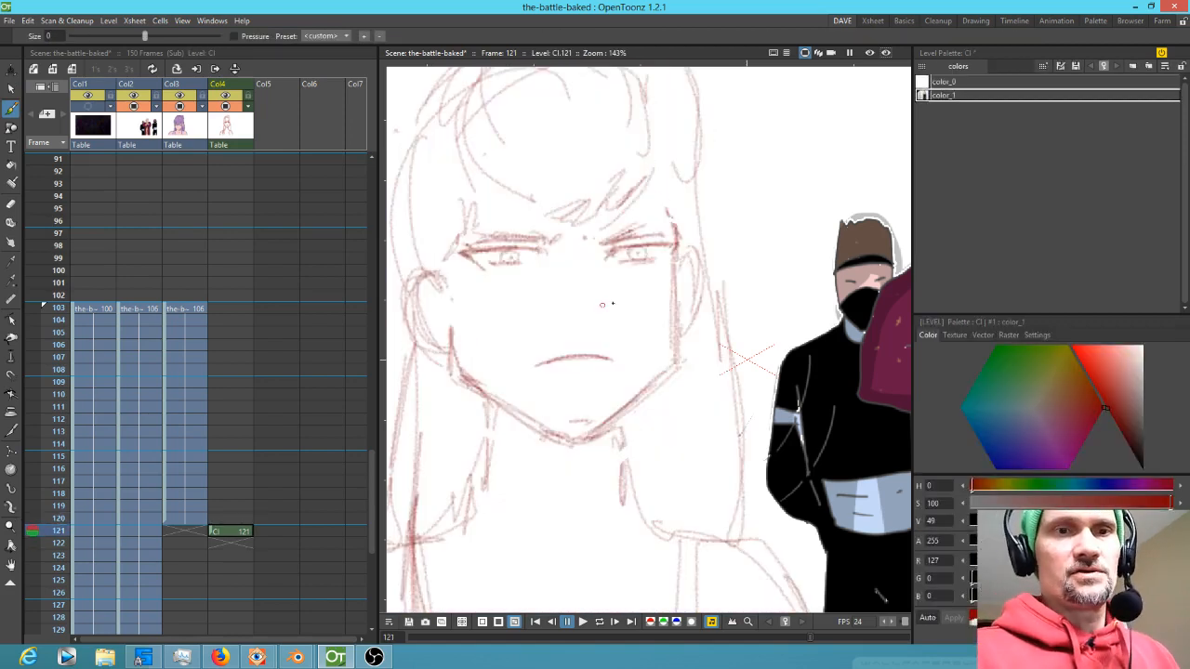
{"action": "left_click_drag", "start_coordinate": [604, 299], "coordinate": [599, 308]}
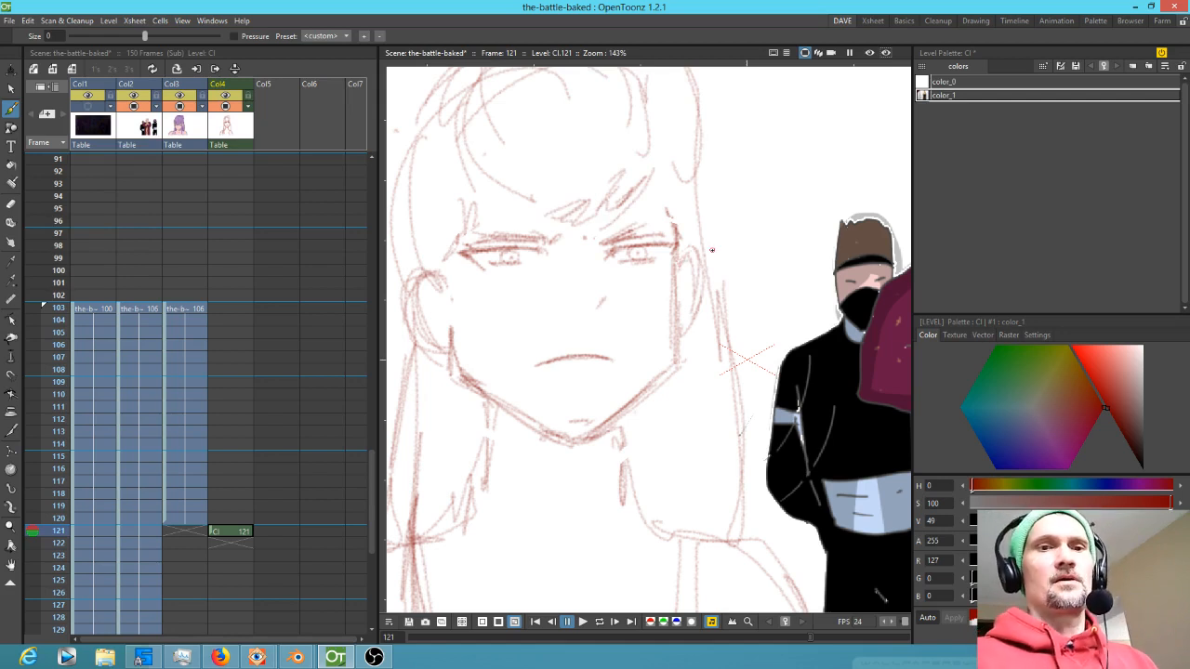
Insert a blank cell at frame 121 in Col4 and start a new drawing there, comparing neighbouring frames
{"action": "left_click", "coordinate": [231, 530]}
{"action": "key", "text": "Insert"}
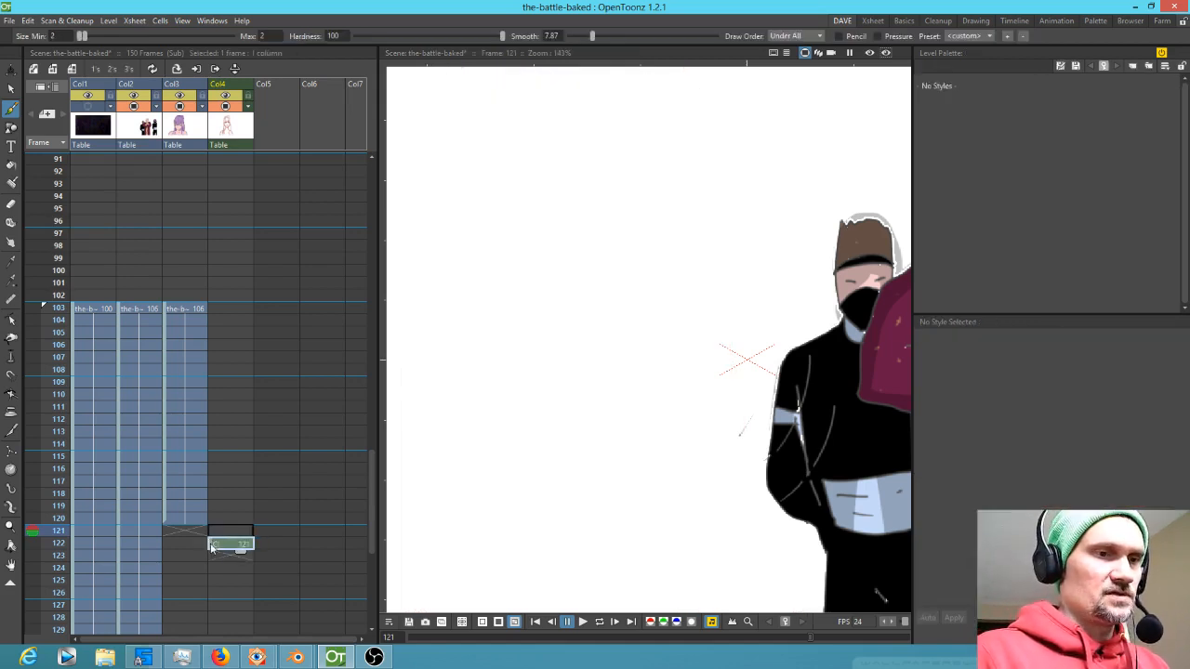
{"action": "key", "text": "Up"}
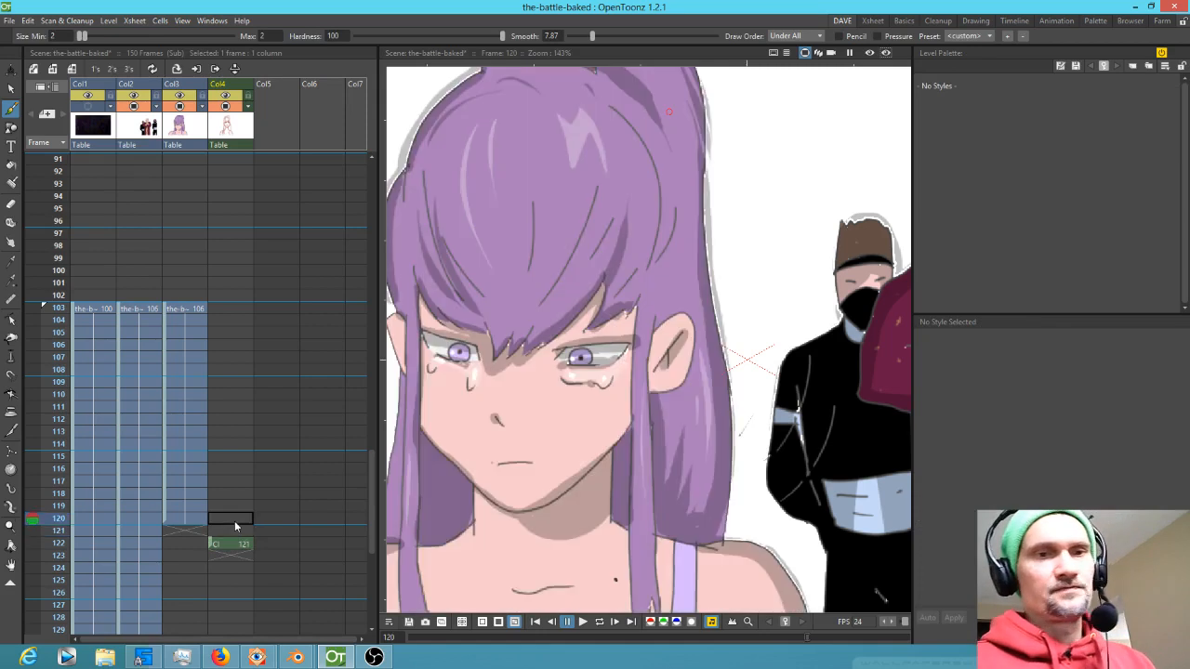
{"action": "key", "text": "Down"}
{"action": "key", "text": "Down"}
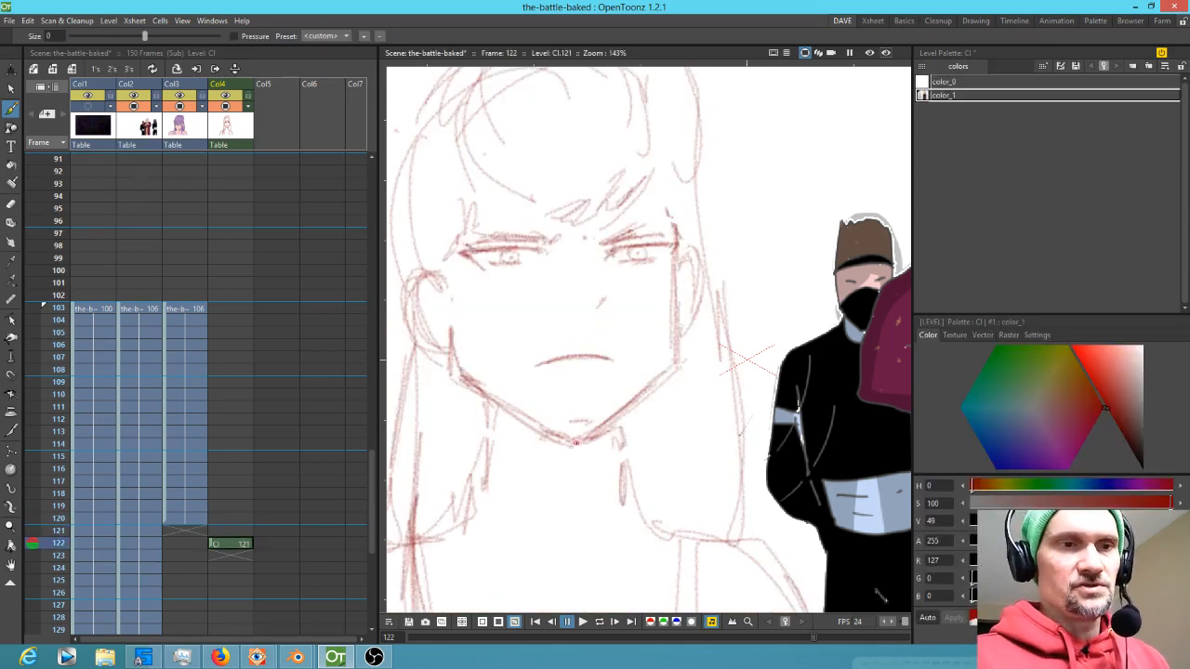
{"action": "key", "text": "Up"}
{"action": "key", "text": "Up"}
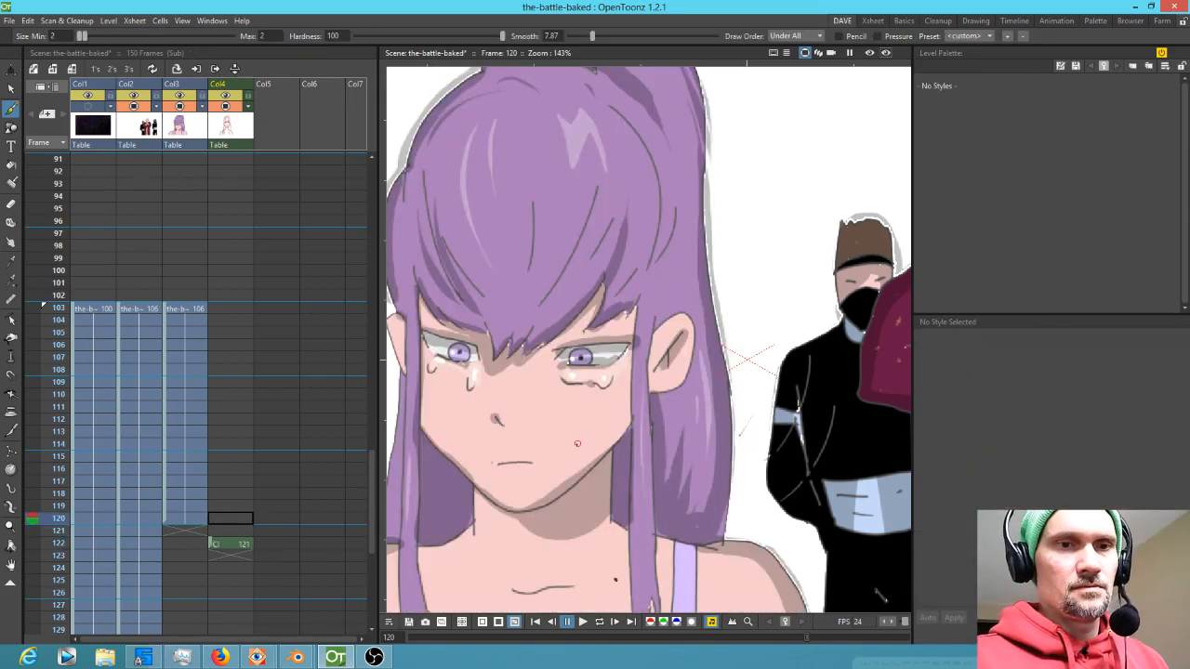
{"action": "key", "text": "Down"}
{"action": "left_click", "coordinate": [561, 461]}
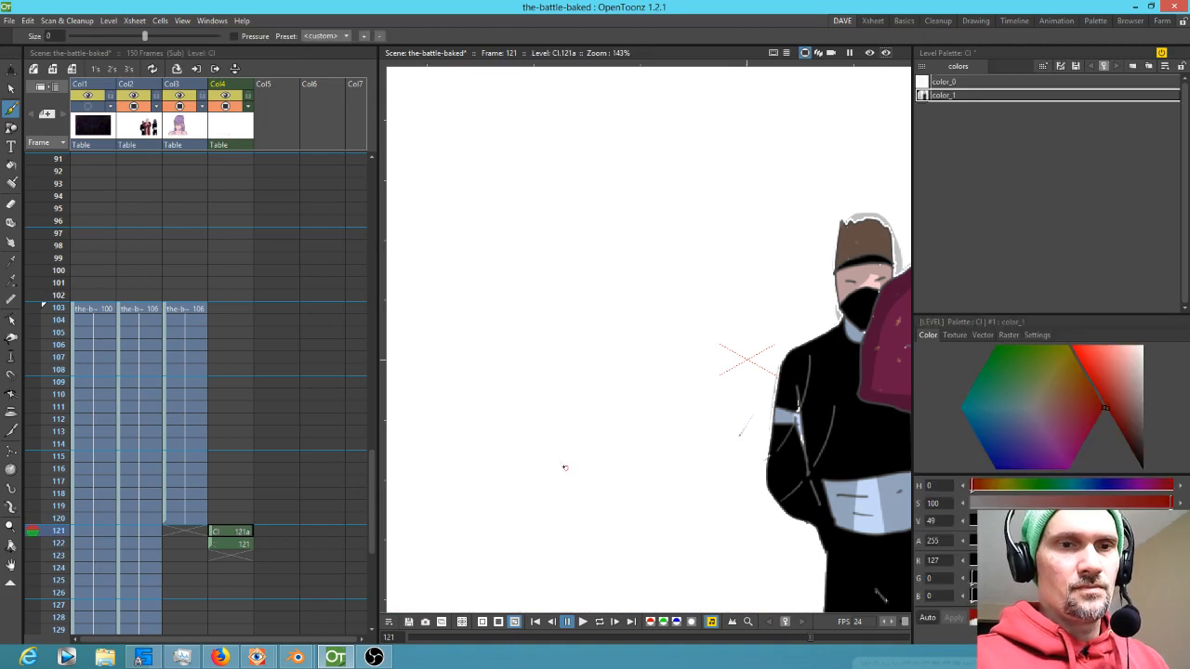
{"action": "key", "text": "Up"}
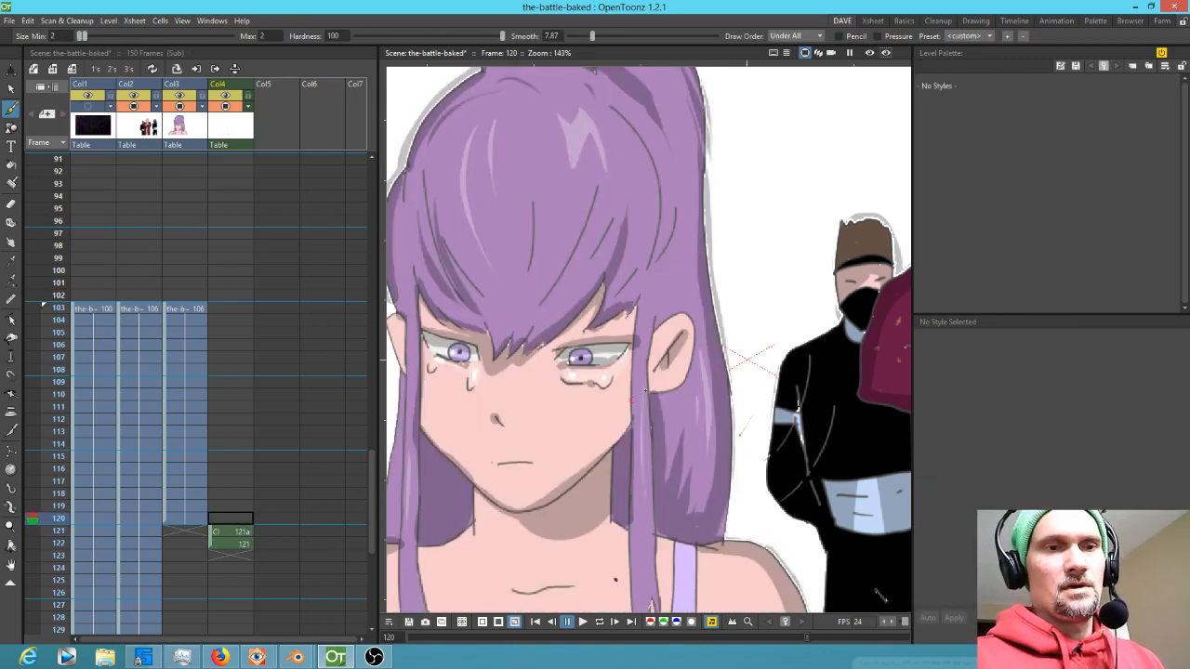
{"action": "left_click", "coordinate": [635, 419]}
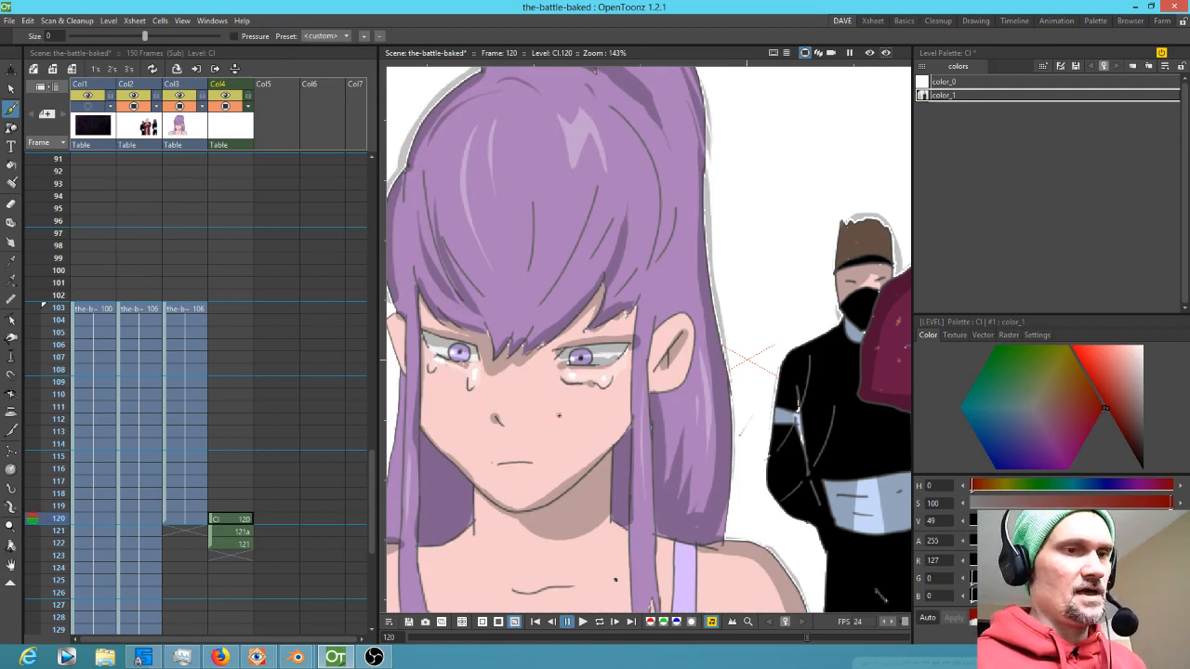
{"action": "left_click", "coordinate": [232, 520]}
{"action": "key", "text": "Delete"}
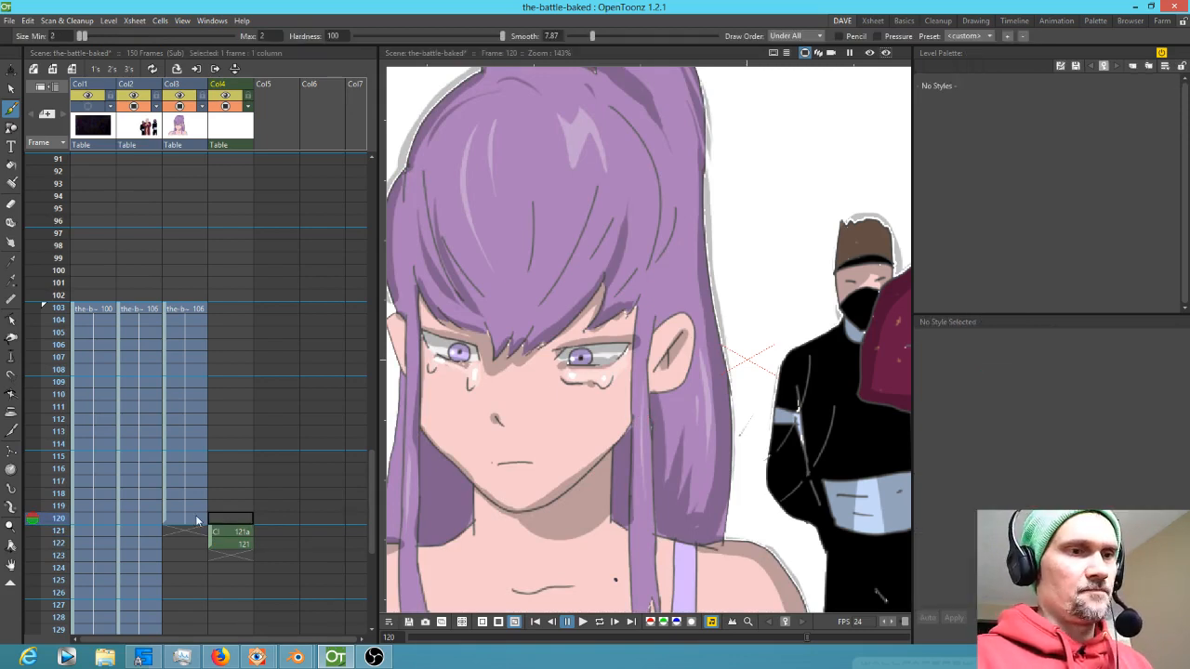
Flip between frames 120 to 122 and draw the first eyebrow stroke on the new frame 121 drawing
{"action": "left_click", "coordinate": [237, 532]}
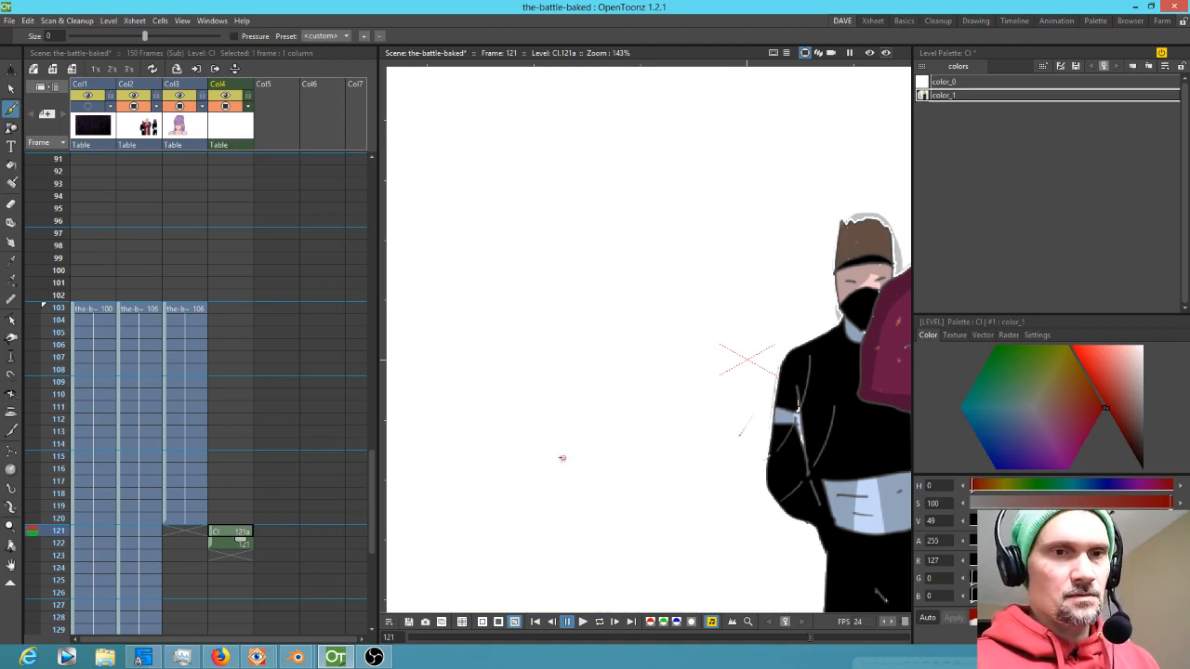
{"action": "key", "text": "Up"}
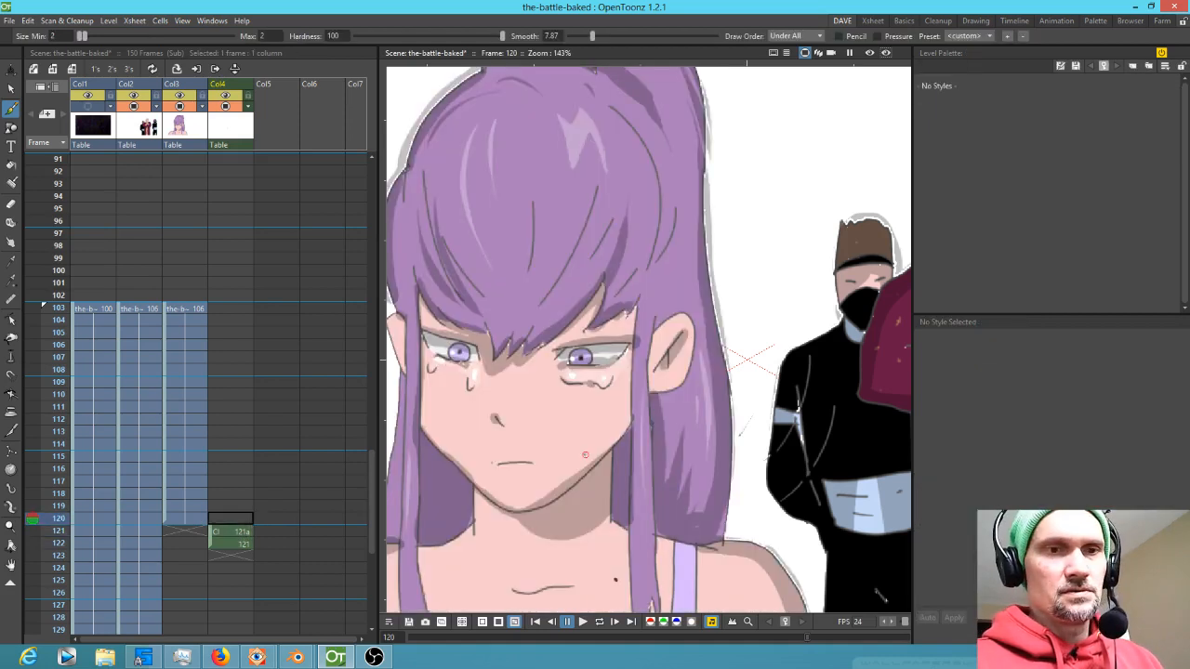
{"action": "key", "text": "Down"}
{"action": "key", "text": "Down"}
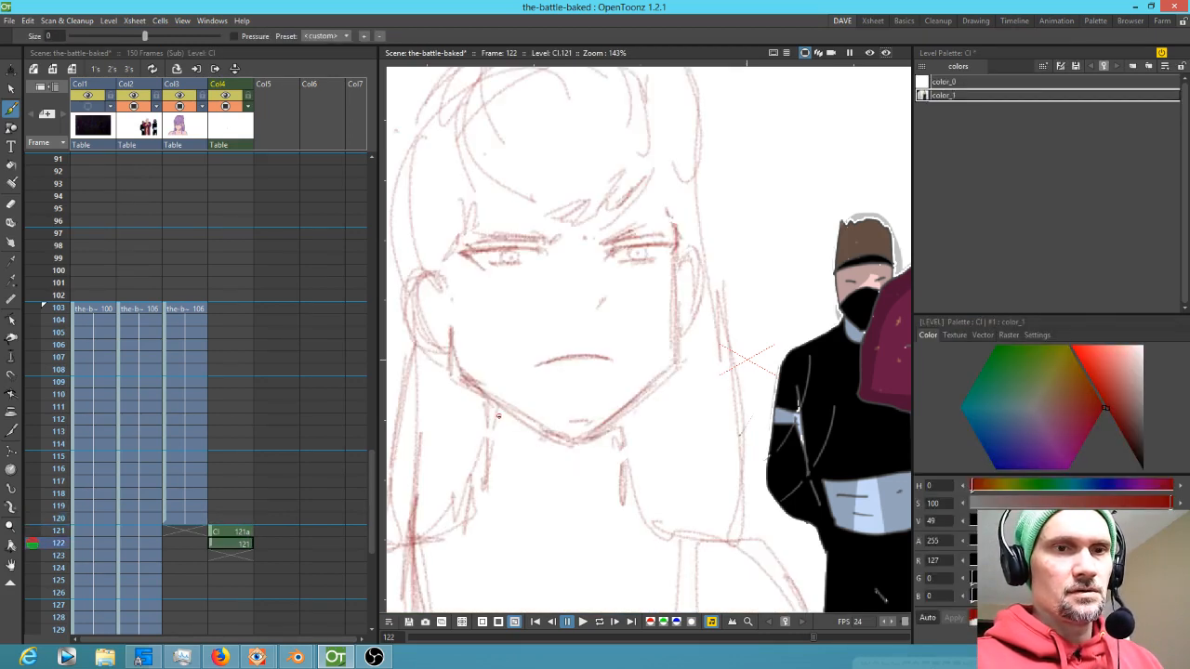
{"action": "key", "text": "Up"}
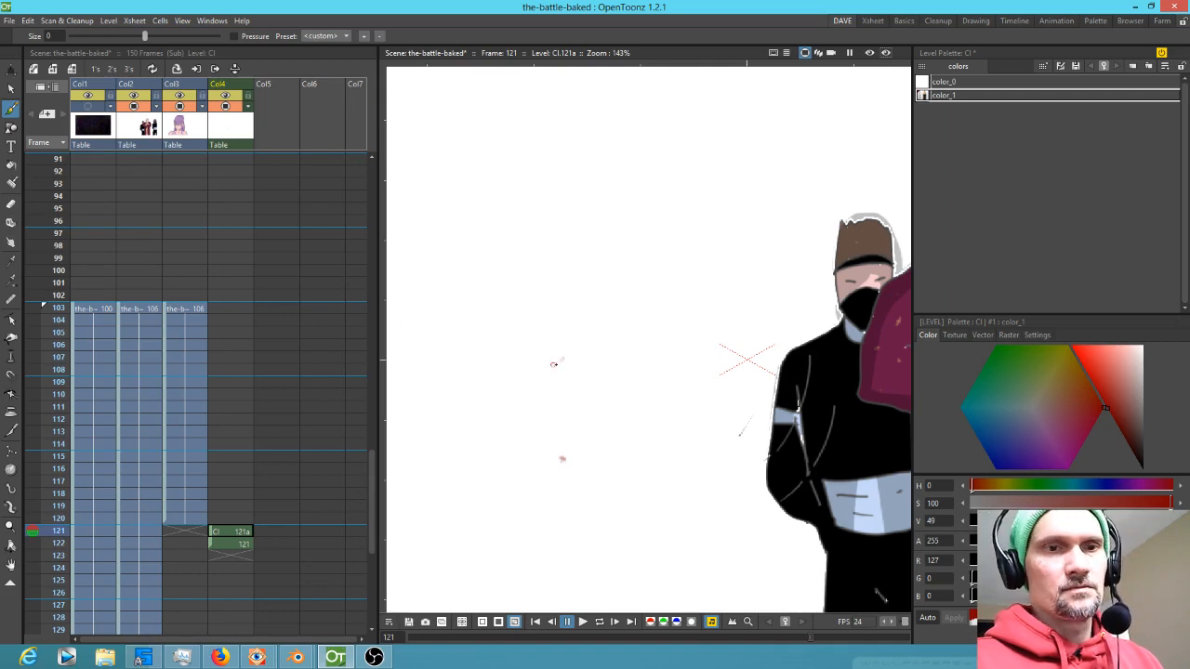
{"action": "key", "text": "Up"}
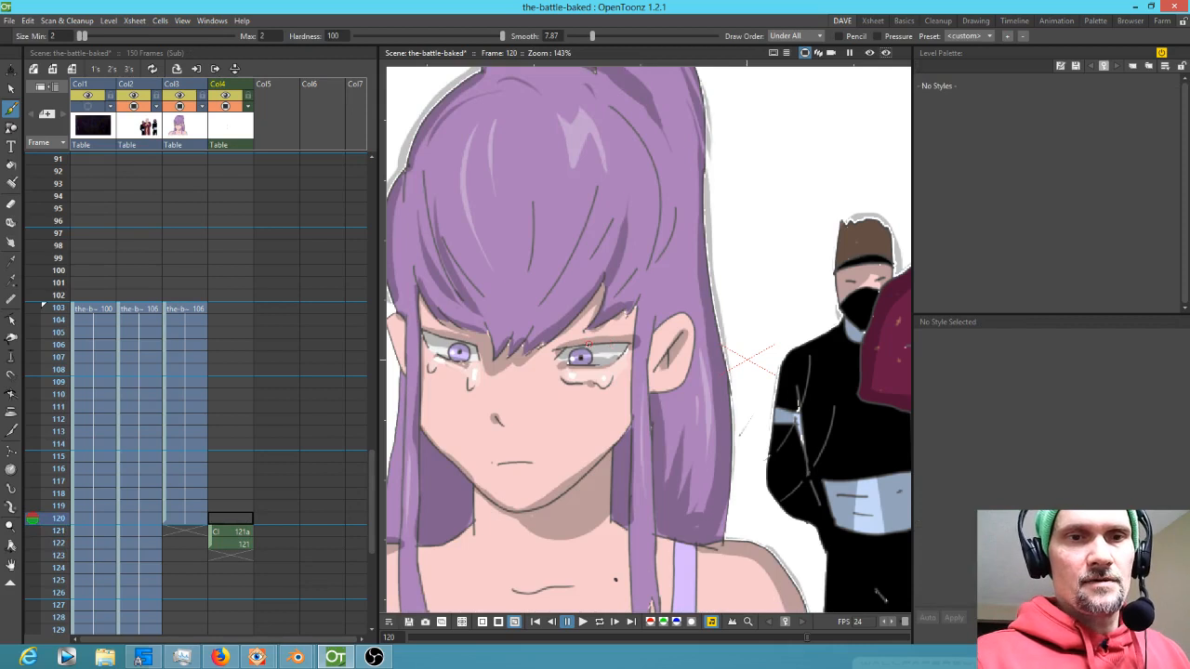
{"action": "key", "text": "Down"}
{"action": "key", "text": "Down"}
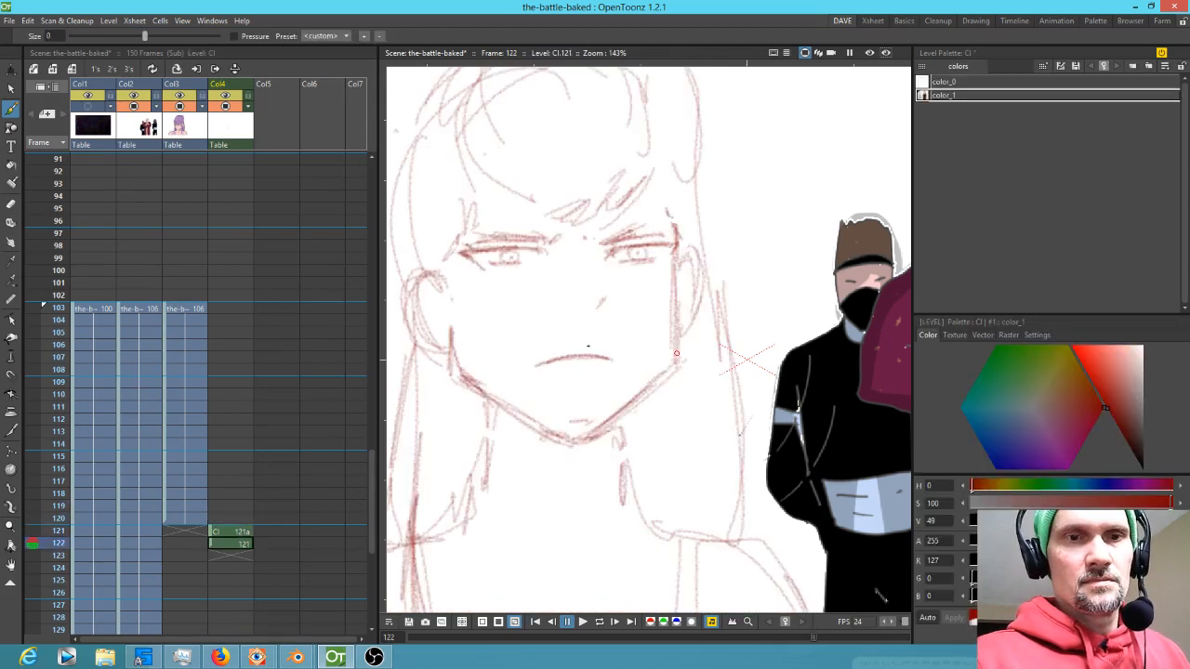
{"action": "key", "text": "Up"}
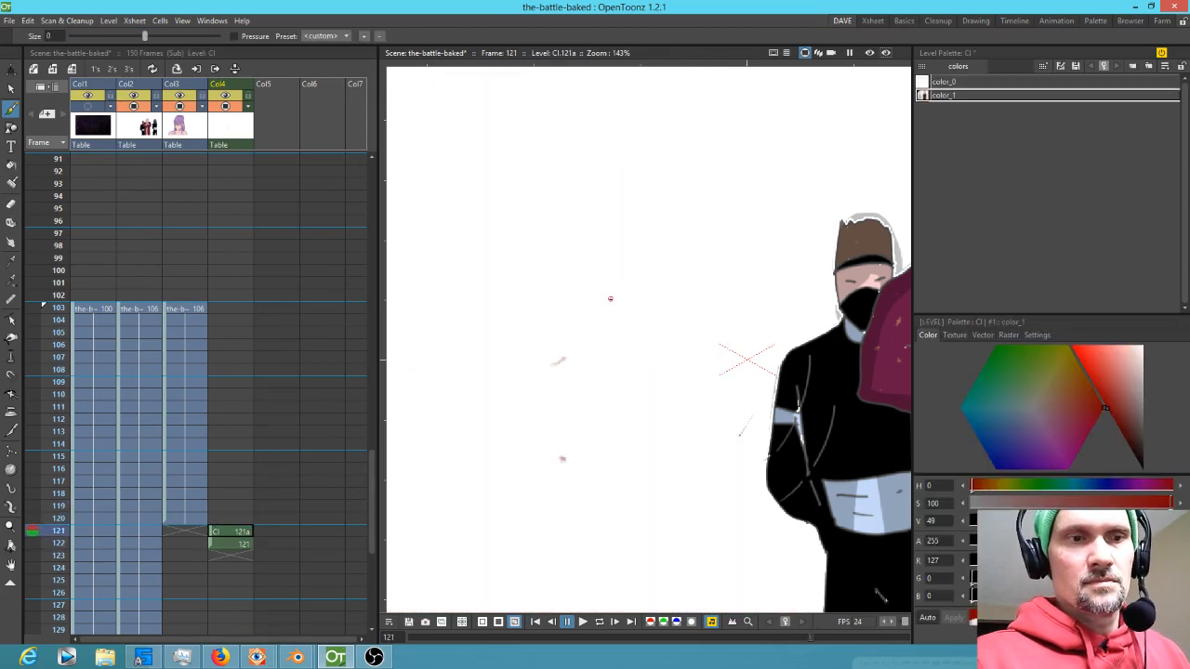
{"action": "mouse_move", "coordinate": [585, 309]}
{"action": "left_mouse_down"}
{"action": "mouse_move", "coordinate": [626, 308]}
{"action": "mouse_move", "coordinate": [567, 316]}
{"action": "left_mouse_up"}
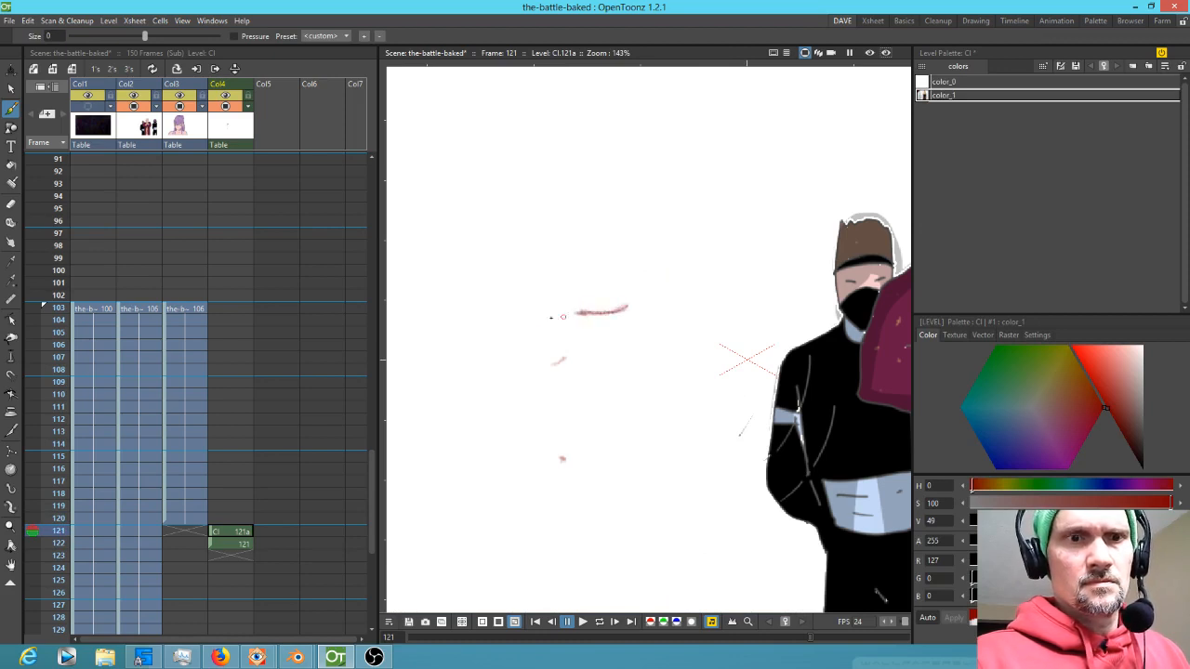
Draw the second eyebrow and a nose mark on frame 121, flipping to neighbouring frames for reference
{"action": "key", "text": "Up"}
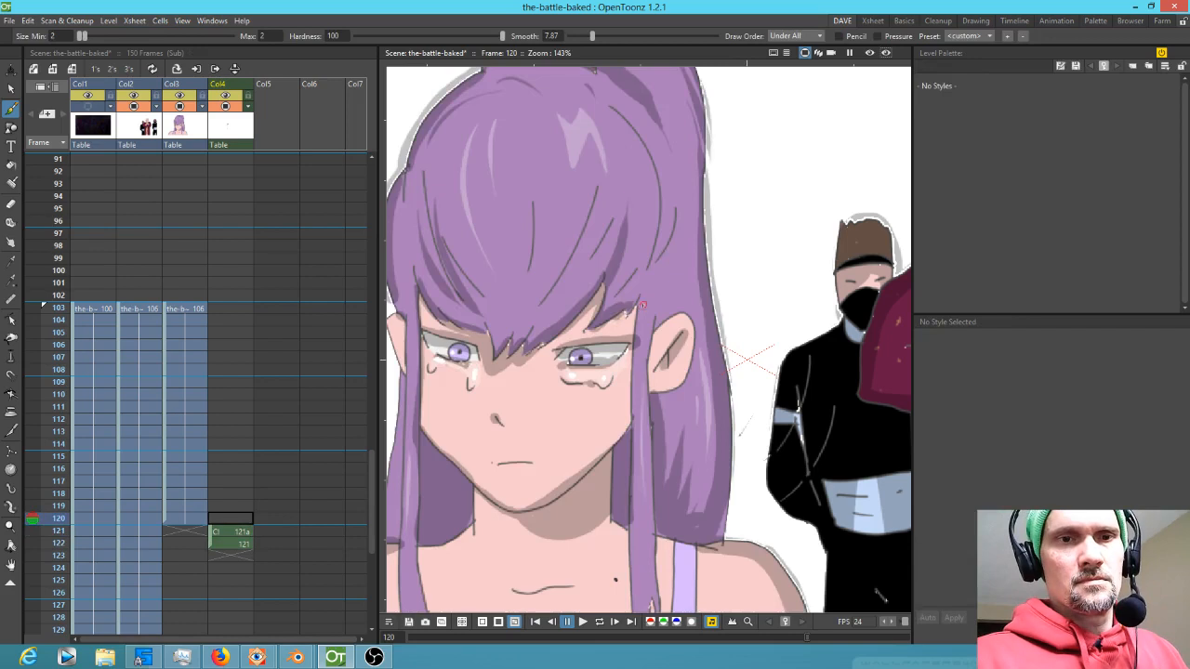
{"action": "key", "text": "Down"}
{"action": "key", "text": "Up"}
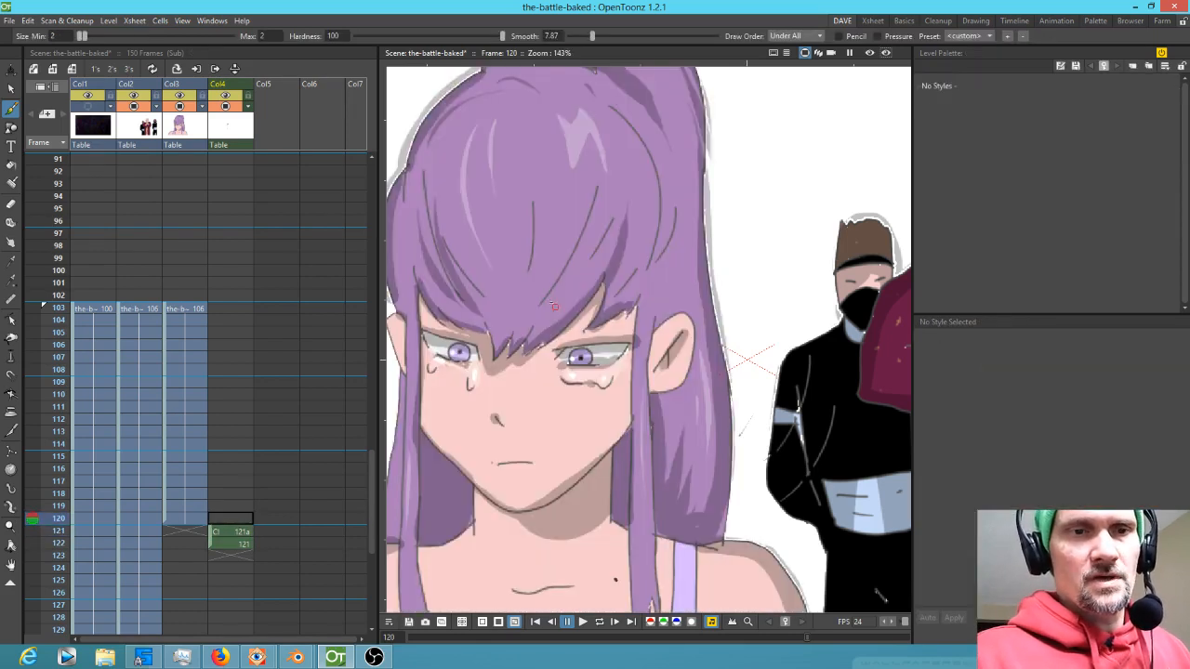
{"action": "key", "text": "Down"}
{"action": "mouse_move", "coordinate": [456, 314]}
{"action": "left_mouse_down"}
{"action": "mouse_move", "coordinate": [514, 331]}
{"action": "mouse_move", "coordinate": [467, 306]}
{"action": "mouse_move", "coordinate": [630, 316]}
{"action": "left_mouse_up"}
{"action": "mouse_move", "coordinate": [568, 359]}
{"action": "left_mouse_down"}
{"action": "mouse_move", "coordinate": [595, 340]}
{"action": "mouse_move", "coordinate": [563, 369]}
{"action": "left_mouse_up"}
{"action": "key", "text": "Up"}
{"action": "key", "text": "Down"}
{"action": "key", "text": "Up"}
{"action": "key", "text": "Down"}
Sketch the cheek and side face lines on frame 121 while flipping between frames
{"action": "left_click_drag", "start_coordinate": [434, 374], "coordinate": [437, 414]}
{"action": "key", "text": "Up"}
{"action": "key", "text": "Down"}
{"action": "key", "text": "Up"}
{"action": "key", "text": "Down"}
{"action": "key", "text": "Down"}
{"action": "key", "text": "Up"}
{"action": "mouse_move", "coordinate": [443, 348]}
{"action": "left_mouse_down"}
{"action": "mouse_move", "coordinate": [439, 394]}
{"action": "mouse_move", "coordinate": [462, 423]}
{"action": "left_mouse_up"}
{"action": "key", "text": "Up"}
{"action": "key", "text": "Down"}
{"action": "left_click_drag", "start_coordinate": [669, 343], "coordinate": [665, 365]}
{"action": "key", "text": "Up"}
{"action": "key", "text": "Down"}
{"action": "key", "text": "Down"}
{"action": "key", "text": "Up"}
{"action": "key", "text": "Up"}
Draw the jaw and chin lines on frame 121
{"action": "key", "text": "Down"}
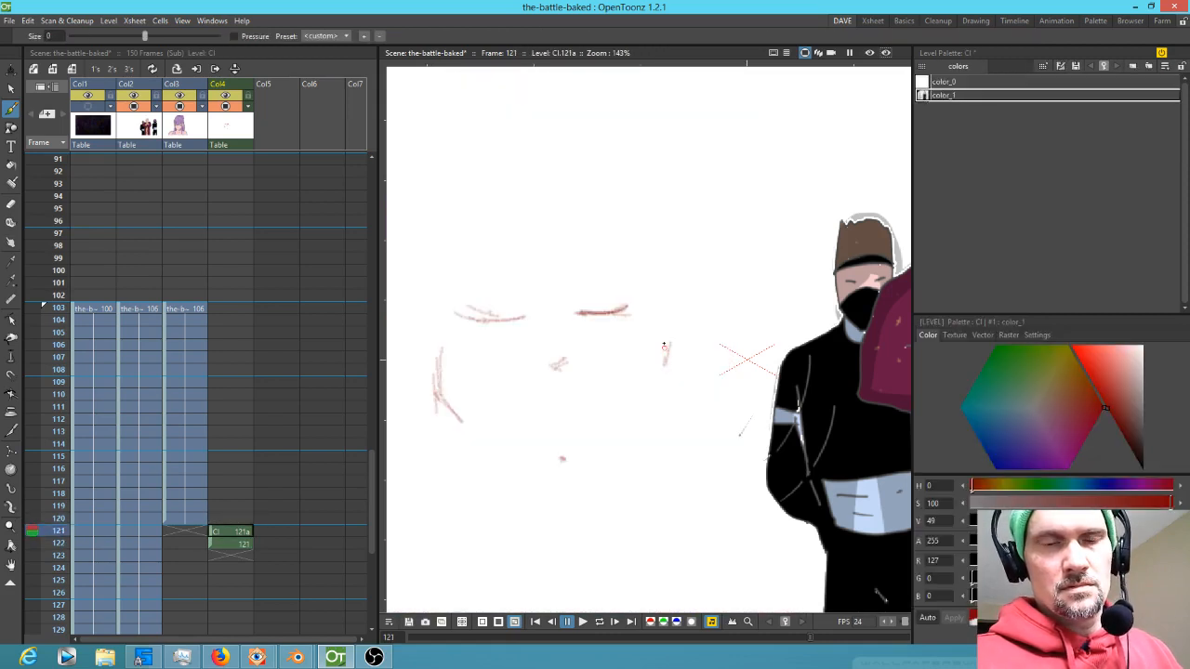
{"action": "mouse_move", "coordinate": [665, 358]}
{"action": "left_mouse_down"}
{"action": "mouse_move", "coordinate": [671, 388]}
{"action": "mouse_move", "coordinate": [663, 376]}
{"action": "mouse_move", "coordinate": [644, 424]}
{"action": "left_mouse_up"}
{"action": "key", "text": "Up"}
{"action": "key", "text": "Down"}
{"action": "mouse_move", "coordinate": [548, 465]}
{"action": "left_mouse_down"}
{"action": "mouse_move", "coordinate": [611, 467]}
{"action": "mouse_move", "coordinate": [613, 452]}
{"action": "mouse_move", "coordinate": [570, 475]}
{"action": "mouse_move", "coordinate": [645, 423]}
{"action": "left_mouse_up"}
{"action": "mouse_move", "coordinate": [571, 484]}
{"action": "left_mouse_down"}
{"action": "mouse_move", "coordinate": [619, 441]}
{"action": "mouse_move", "coordinate": [669, 374]}
{"action": "left_mouse_up"}
{"action": "left_click_drag", "start_coordinate": [443, 397], "coordinate": [484, 443]}
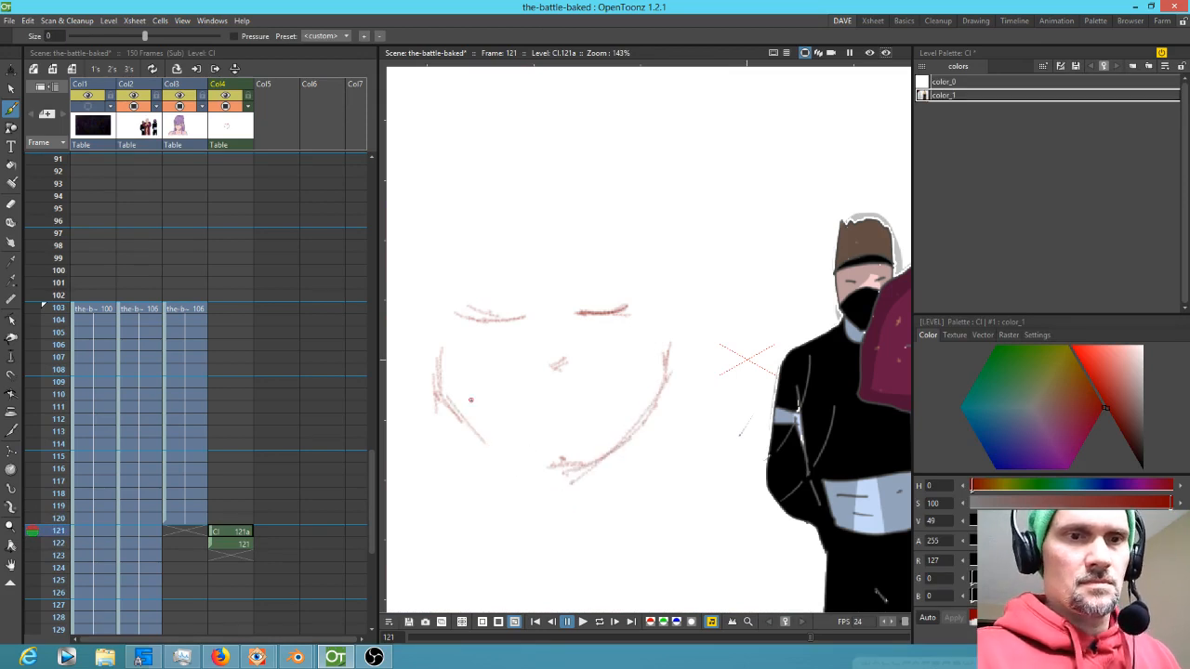
Flip between frames 120 to 122 and add a hair stroke across the forehead on frame 121
{"action": "key", "text": "Up"}
{"action": "key", "text": "Down"}
{"action": "key", "text": "Down"}
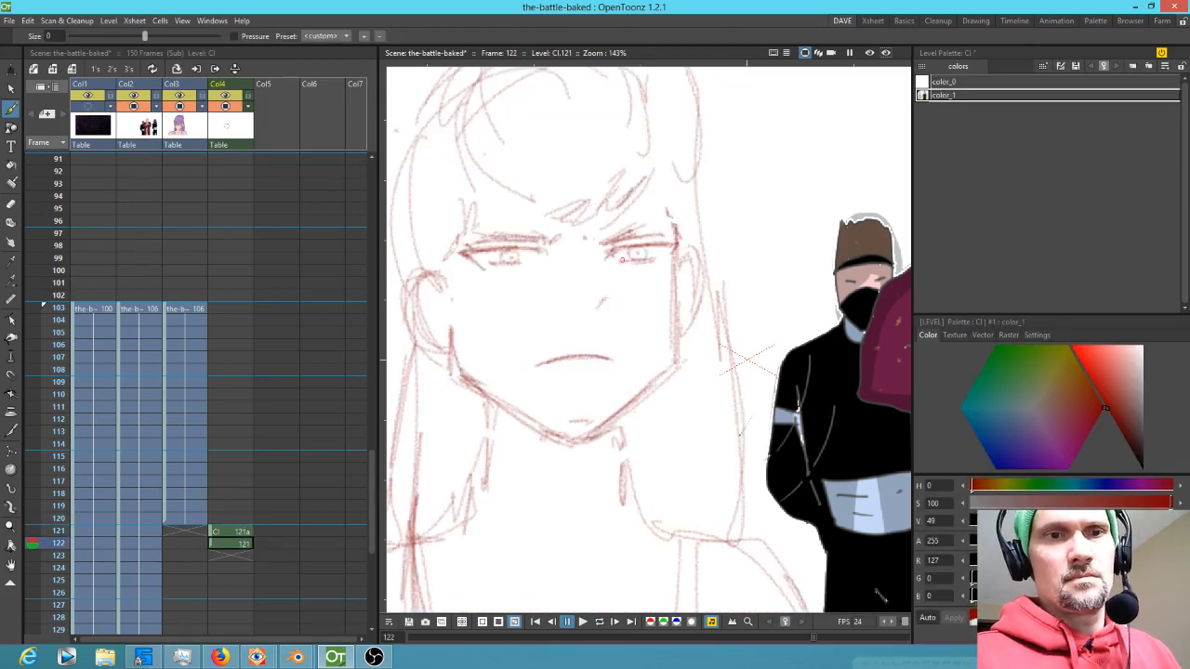
{"action": "key", "text": "Up"}
{"action": "mouse_move", "coordinate": [618, 235]}
{"action": "left_mouse_down"}
{"action": "mouse_move", "coordinate": [571, 277]}
{"action": "mouse_move", "coordinate": [556, 267]}
{"action": "mouse_move", "coordinate": [505, 275]}
{"action": "mouse_move", "coordinate": [469, 240]}
{"action": "left_mouse_up"}
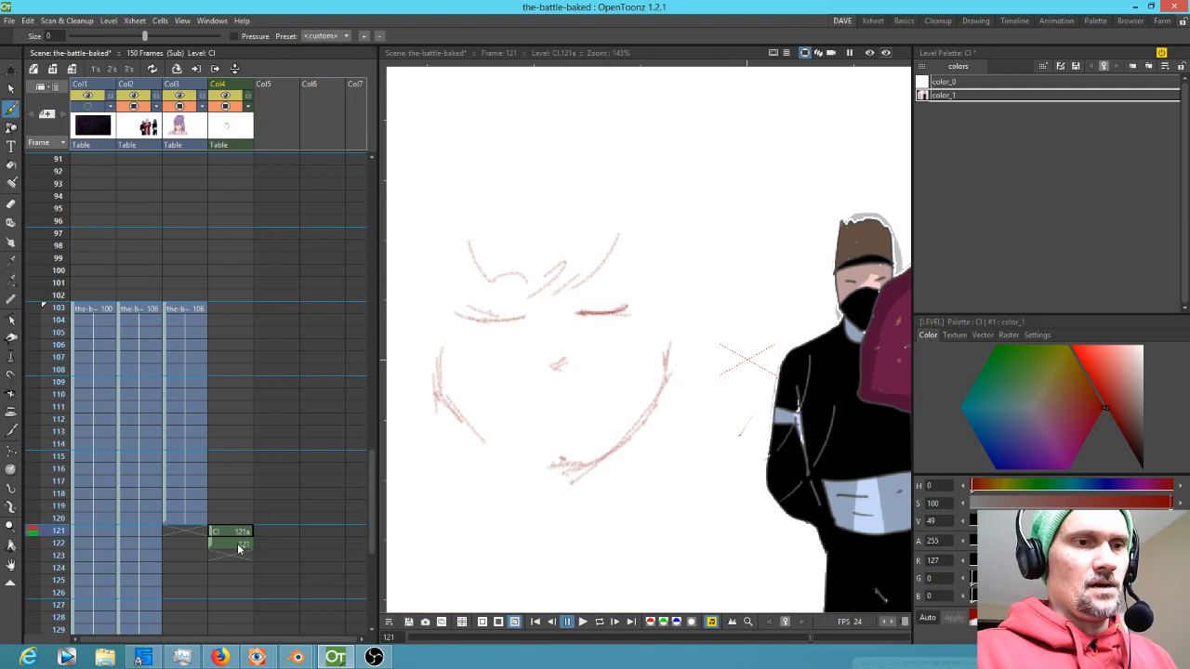
Lasso-select the shoulder and neck lines on frame 122 and paste them into frame 121
{"action": "key", "text": "Up"}
{"action": "key", "text": "alt+9"}
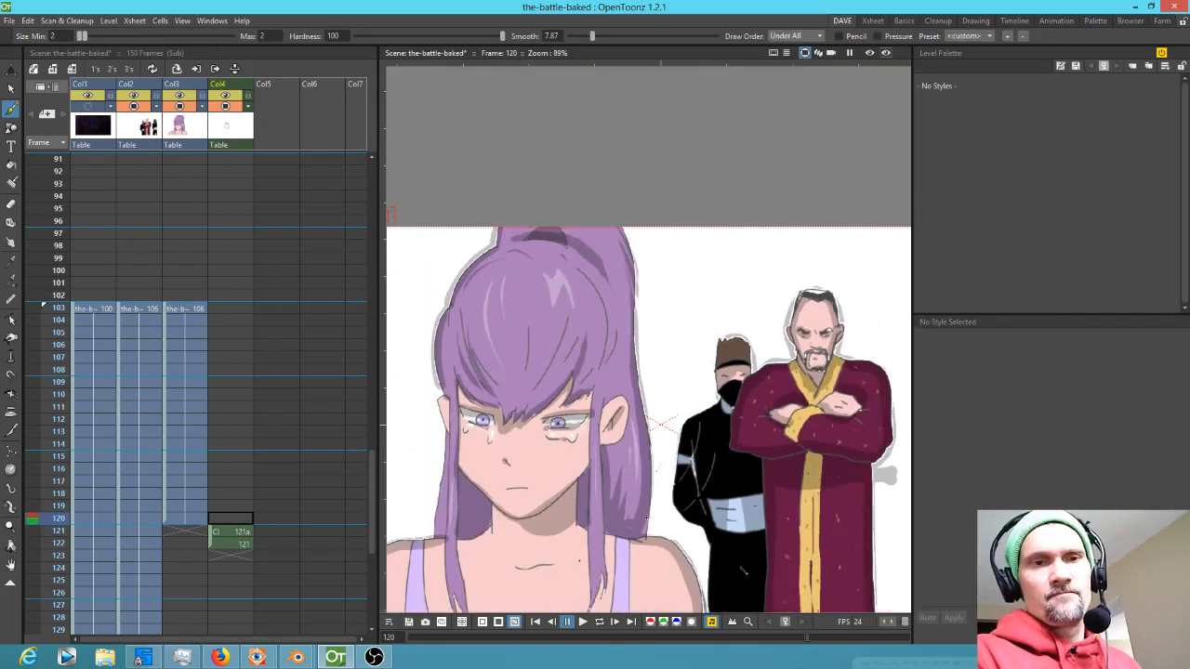
{"action": "left_click", "coordinate": [233, 545]}
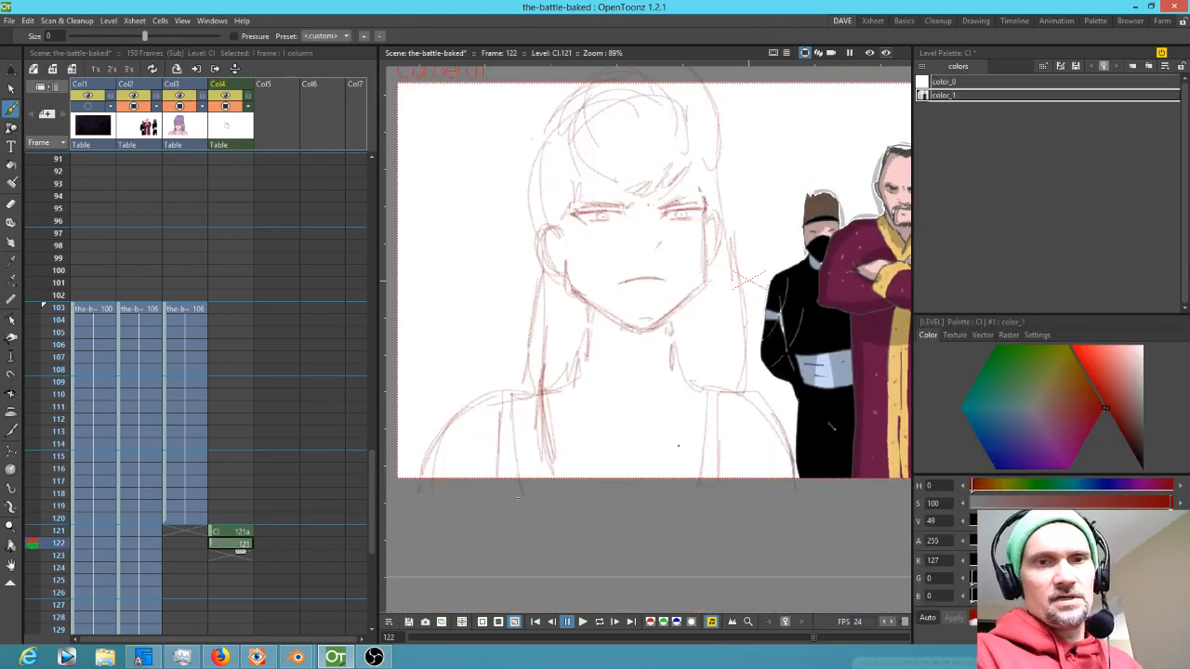
{"action": "key", "text": "s"}
{"action": "mouse_move", "coordinate": [818, 493]}
{"action": "left_mouse_down"}
{"action": "mouse_move", "coordinate": [707, 364]}
{"action": "mouse_move", "coordinate": [644, 342]}
{"action": "mouse_move", "coordinate": [504, 361]}
{"action": "mouse_move", "coordinate": [475, 552]}
{"action": "mouse_move", "coordinate": [815, 502]}
{"action": "left_mouse_up"}
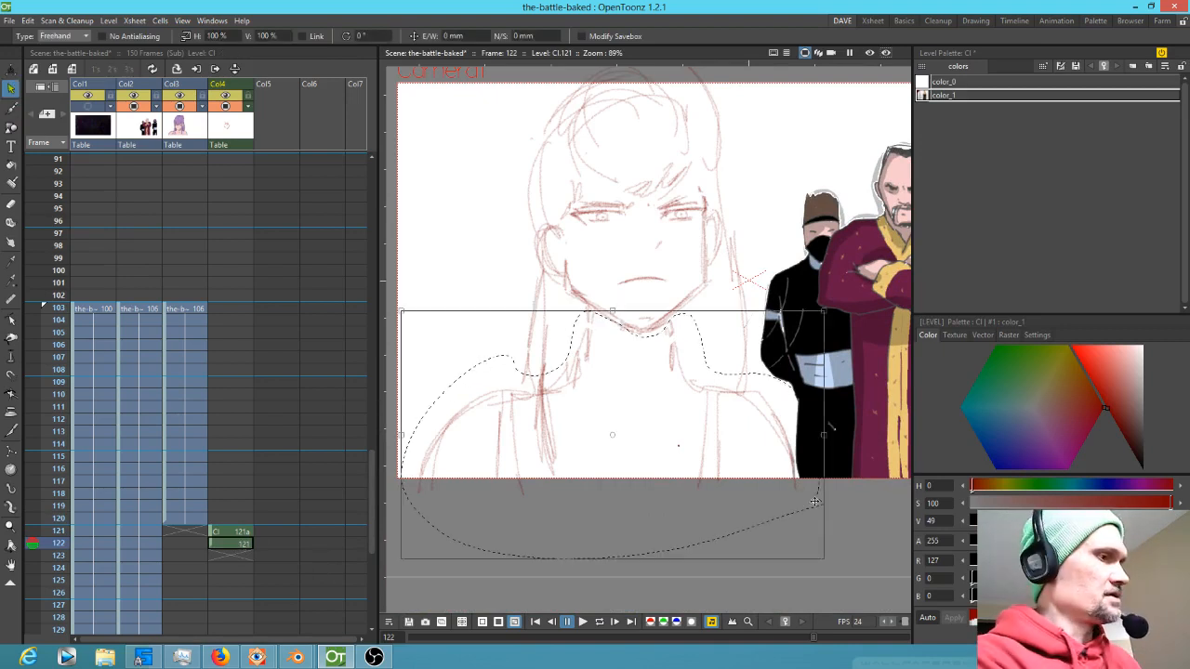
{"action": "key", "text": "Up"}
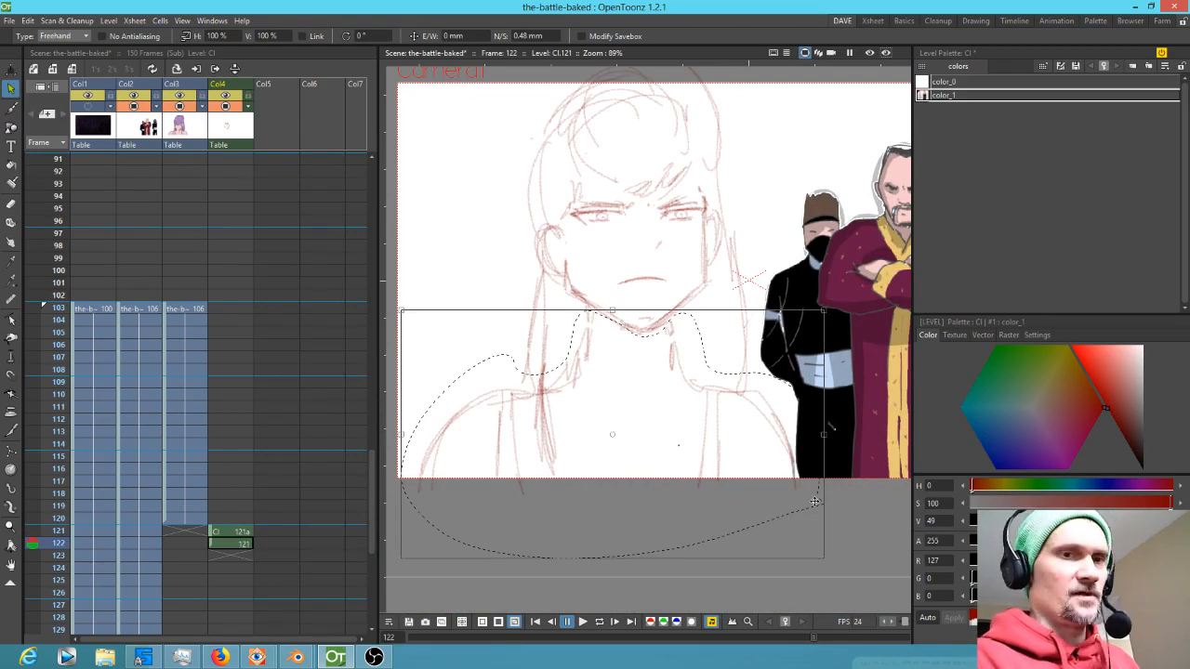
{"action": "key", "text": "Up"}
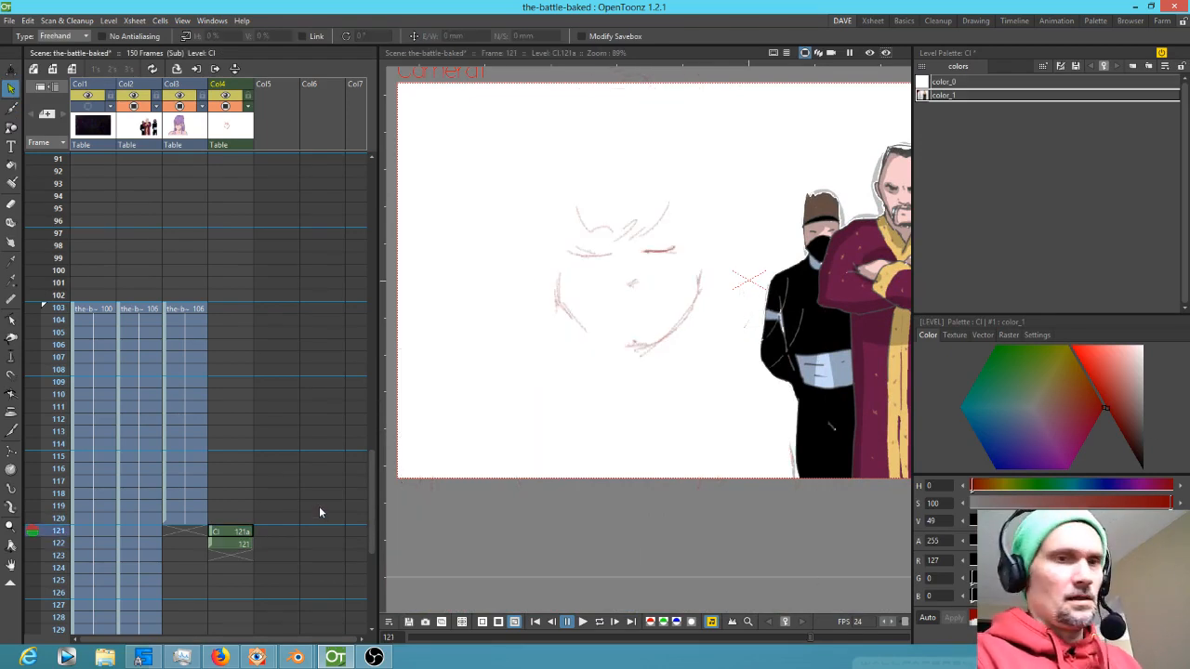
{"action": "key", "text": "ctrl+v"}
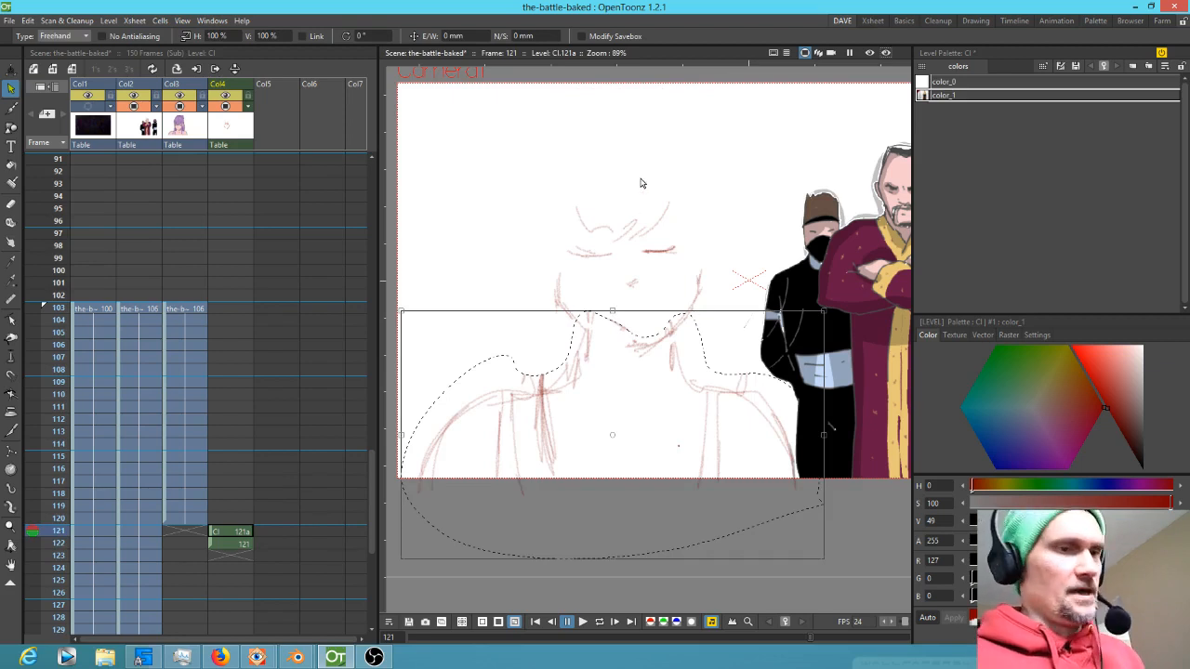
Flip between neighbouring frames and sketch the eye and eyebrow strokes on frame 121
{"action": "key", "text": "Up"}
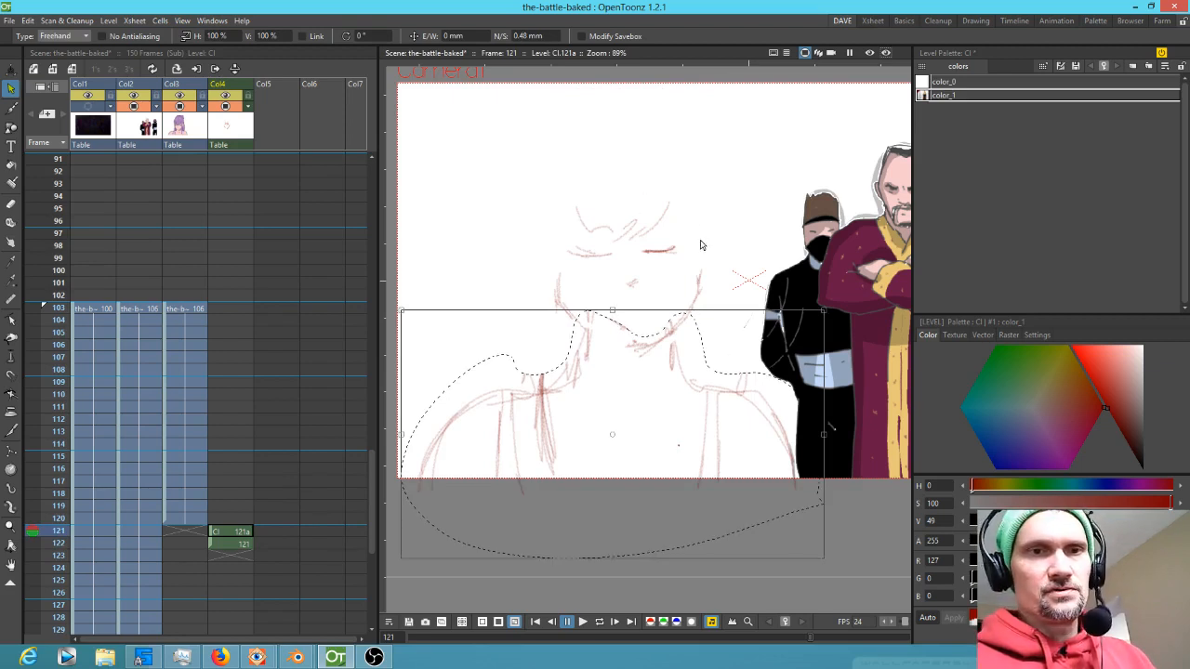
{"action": "left_click", "coordinate": [240, 519]}
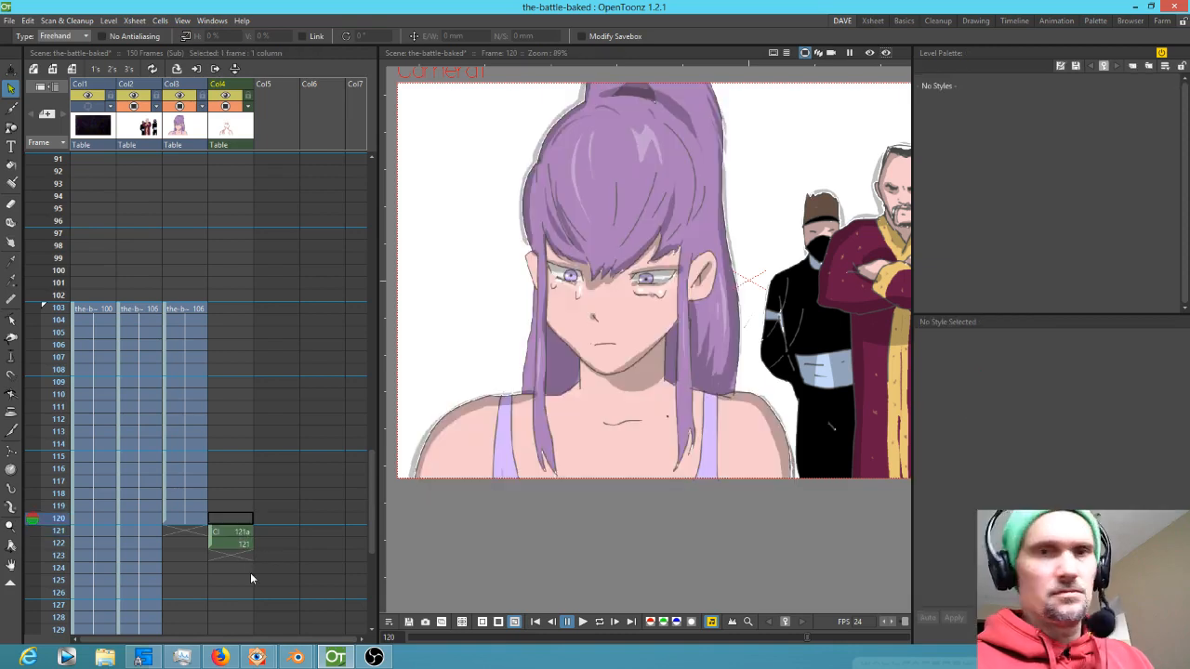
{"action": "key", "text": "Down"}
{"action": "key", "text": "Up"}
{"action": "key", "text": "Down"}
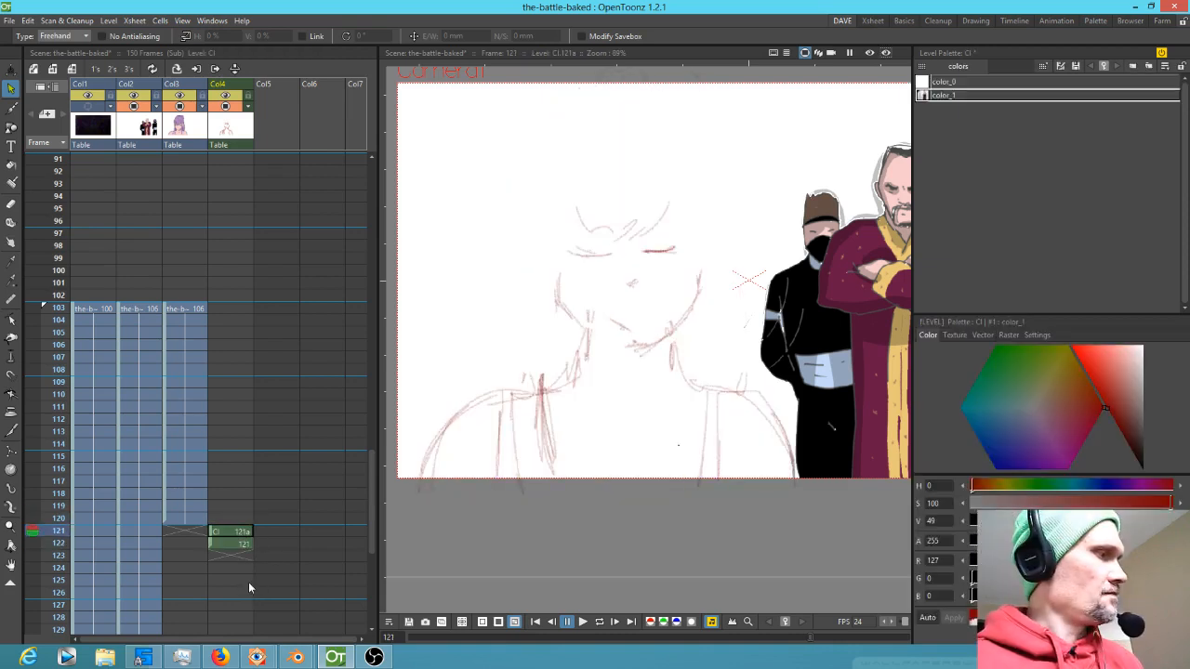
{"action": "key", "text": "b"}
{"action": "mouse_move", "coordinate": [559, 265]}
{"action": "left_mouse_down"}
{"action": "mouse_move", "coordinate": [560, 307]}
{"action": "mouse_move", "coordinate": [616, 356]}
{"action": "mouse_move", "coordinate": [640, 355]}
{"action": "mouse_move", "coordinate": [689, 318]}
{"action": "mouse_move", "coordinate": [706, 264]}
{"action": "left_mouse_up"}
{"action": "left_click_drag", "start_coordinate": [617, 324], "coordinate": [632, 327]}
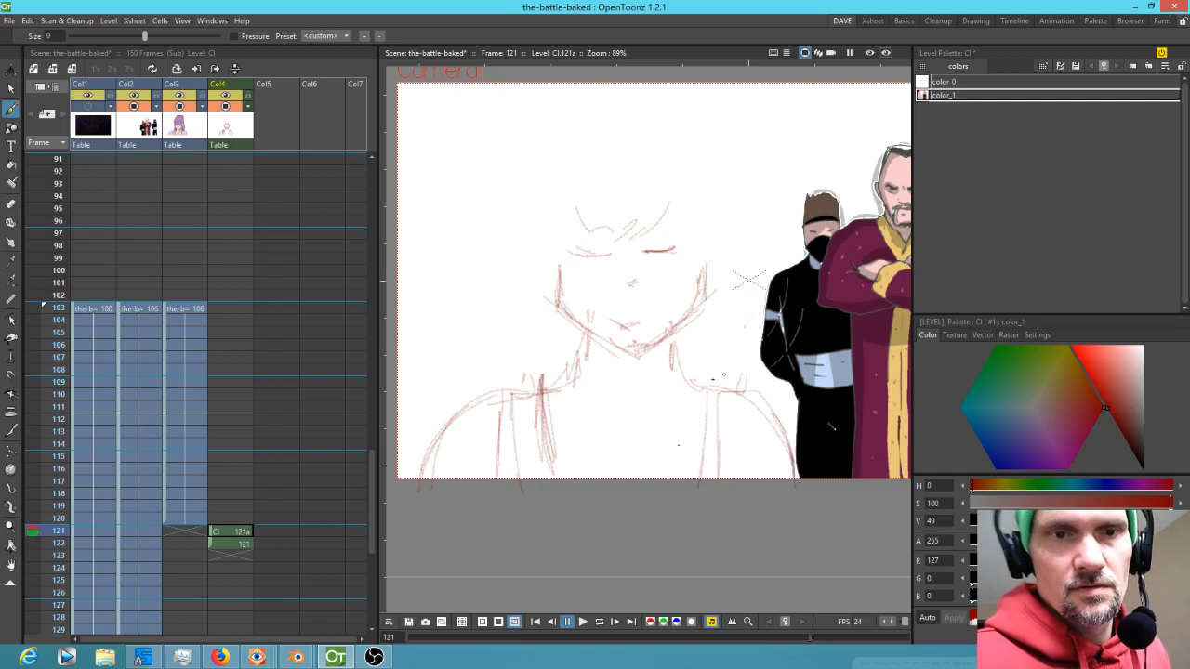
{"action": "mouse_move", "coordinate": [576, 255]}
{"action": "left_mouse_down"}
{"action": "mouse_move", "coordinate": [651, 256]}
{"action": "mouse_move", "coordinate": [697, 234]}
{"action": "left_mouse_up"}
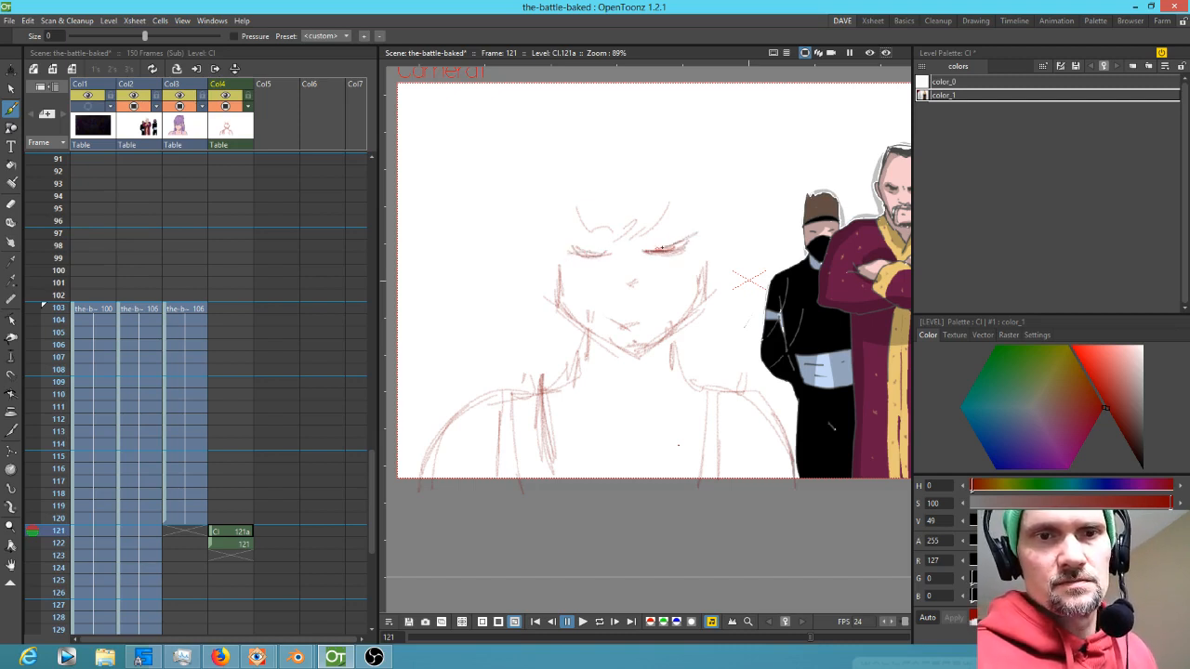
{"action": "mouse_move", "coordinate": [601, 254]}
{"action": "left_mouse_down"}
{"action": "mouse_move", "coordinate": [563, 244]}
{"action": "mouse_move", "coordinate": [610, 244]}
{"action": "left_mouse_up"}
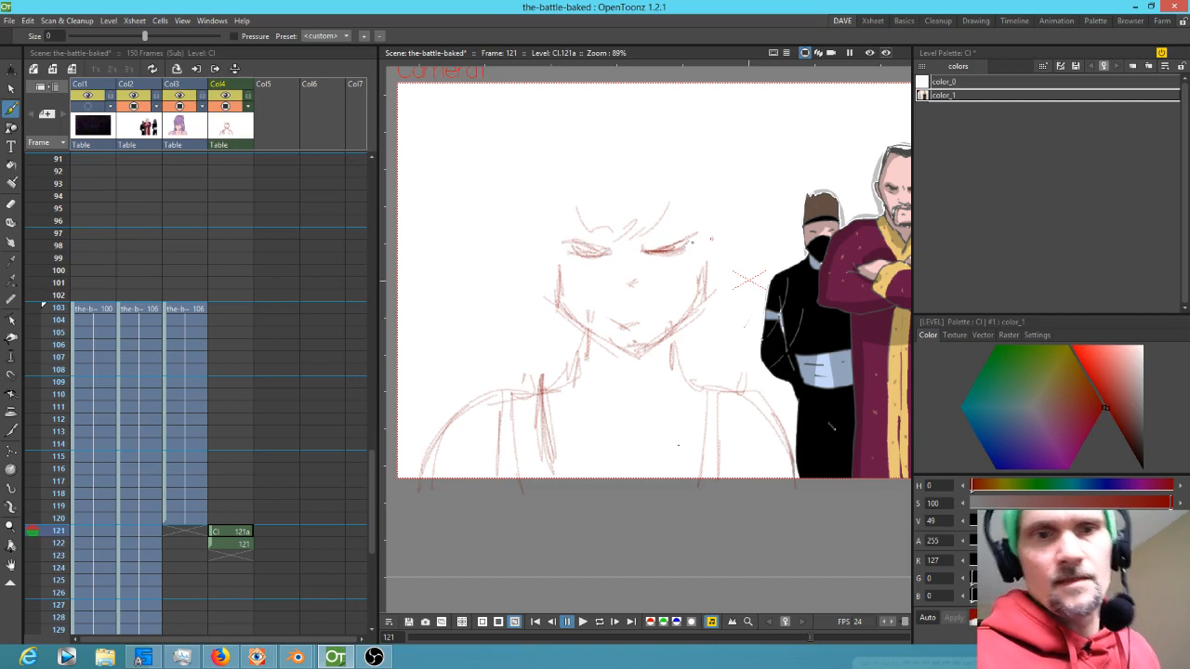
Draw the mouth line on frame 121, flipping to frame 120 for reference
{"action": "left_click_drag", "start_coordinate": [652, 322], "coordinate": [636, 323]}
{"action": "left_click_drag", "start_coordinate": [611, 324], "coordinate": [655, 324]}
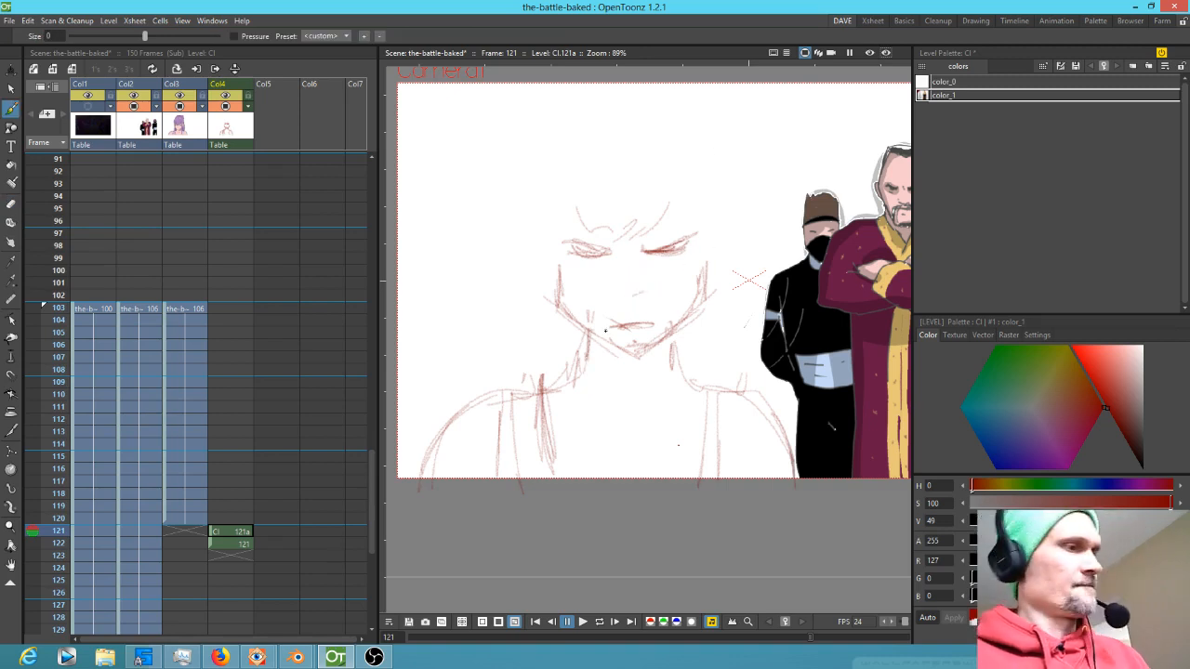
{"action": "key", "text": "Up"}
{"action": "key", "text": "Down"}
{"action": "key", "text": "Up"}
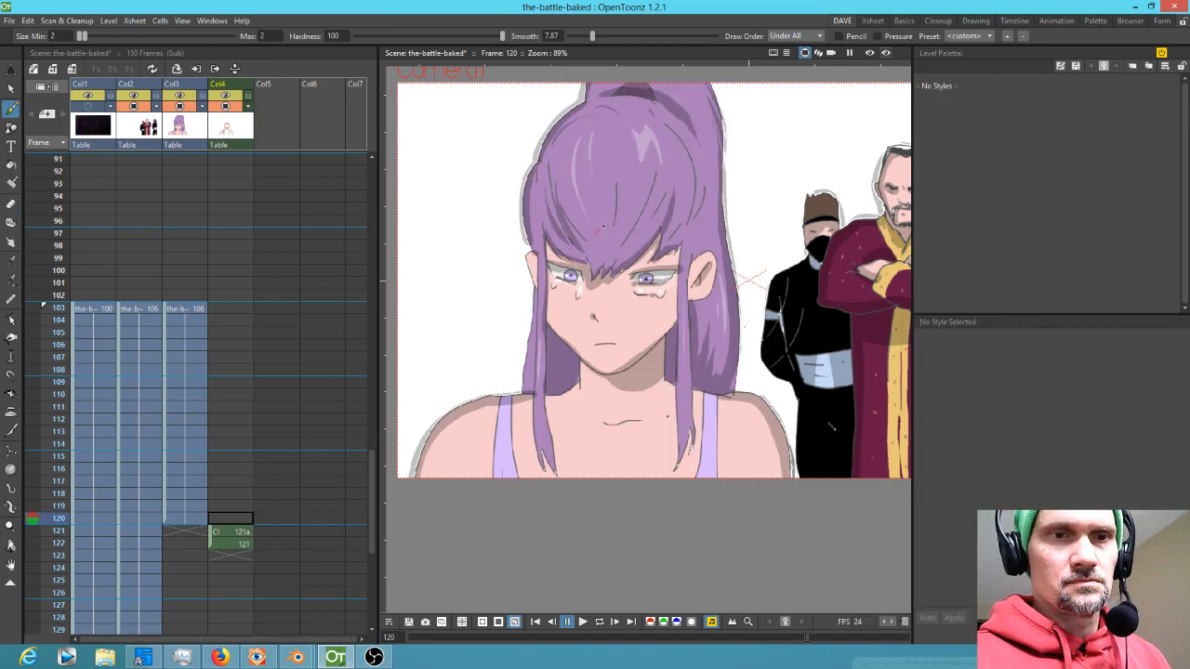
{"action": "key", "text": "Down"}
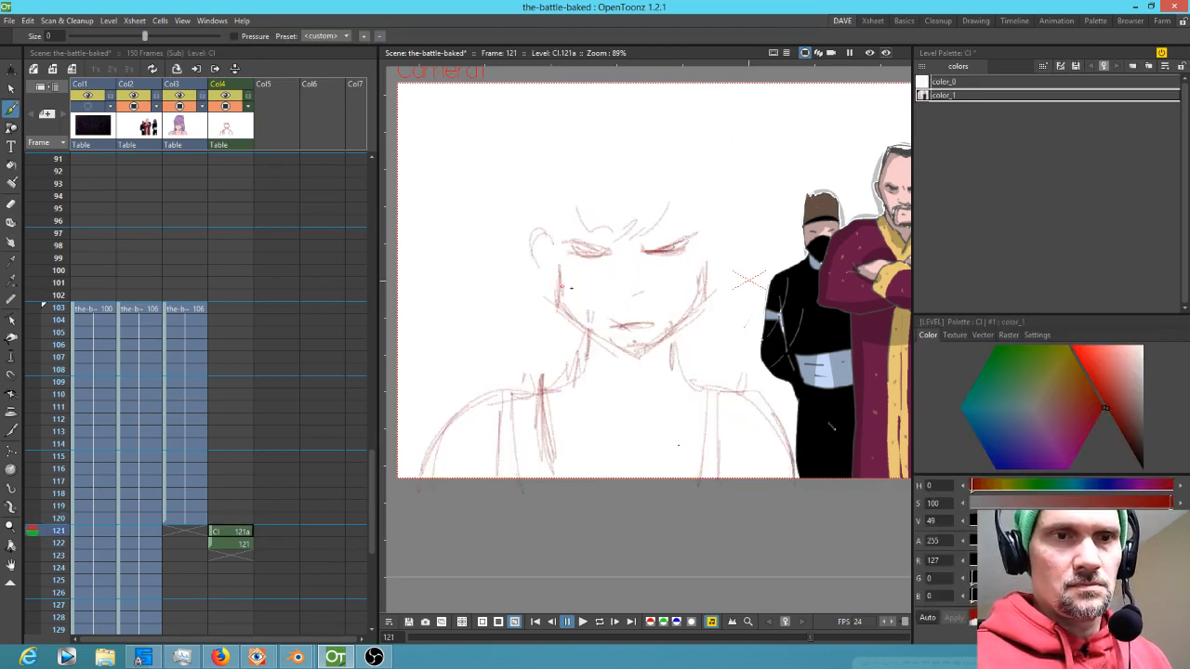
Sketch the side face lines and hair strands framing the face on frame 121
{"action": "left_click_drag", "start_coordinate": [537, 236], "coordinate": [530, 271]}
{"action": "mouse_move", "coordinate": [558, 270]}
{"action": "left_mouse_down"}
{"action": "mouse_move", "coordinate": [562, 303]}
{"action": "mouse_move", "coordinate": [562, 272]}
{"action": "mouse_move", "coordinate": [579, 331]}
{"action": "left_mouse_up"}
{"action": "left_click_drag", "start_coordinate": [712, 279], "coordinate": [661, 348]}
{"action": "mouse_move", "coordinate": [702, 278]}
{"action": "left_mouse_down"}
{"action": "mouse_move", "coordinate": [709, 314]}
{"action": "mouse_move", "coordinate": [707, 305]}
{"action": "left_mouse_up"}
{"action": "mouse_move", "coordinate": [707, 225]}
{"action": "left_mouse_down"}
{"action": "mouse_move", "coordinate": [723, 260]}
{"action": "mouse_move", "coordinate": [712, 283]}
{"action": "left_mouse_up"}
{"action": "mouse_move", "coordinate": [563, 232]}
{"action": "left_mouse_down"}
{"action": "mouse_move", "coordinate": [535, 279]}
{"action": "mouse_move", "coordinate": [551, 278]}
{"action": "left_mouse_up"}
{"action": "key", "text": "Up"}
{"action": "key", "text": "Down"}
{"action": "left_click_drag", "start_coordinate": [678, 207], "coordinate": [651, 241]}
{"action": "left_click_drag", "start_coordinate": [683, 189], "coordinate": [646, 241]}
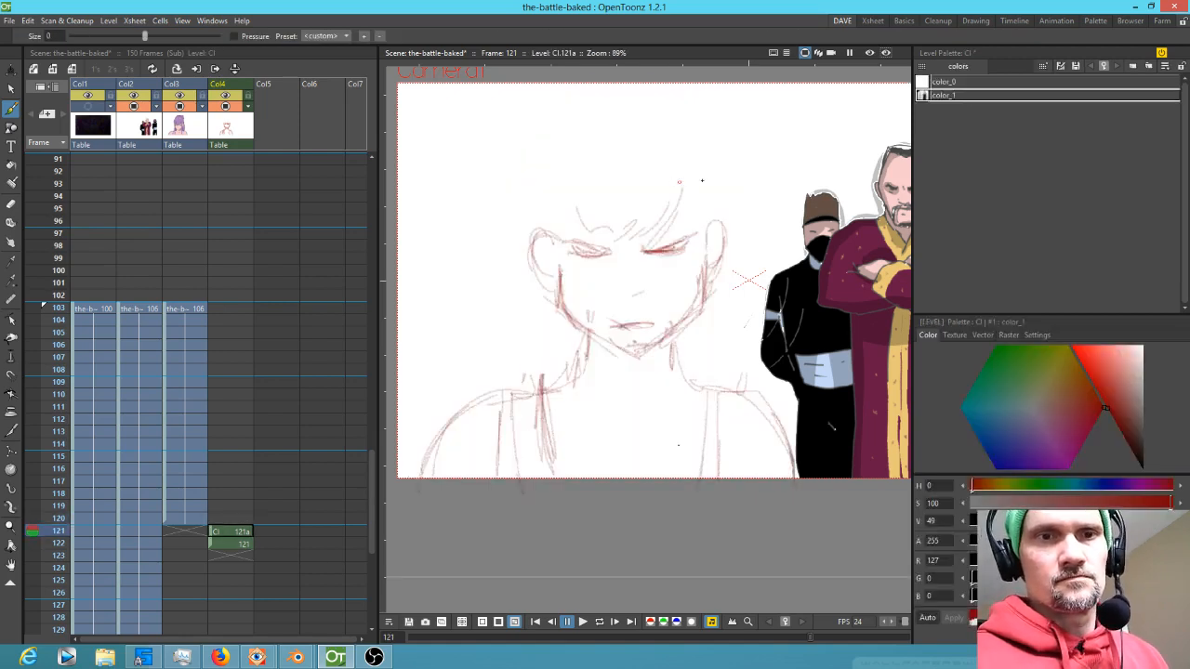
Add hair strands across the top of the head on frame 121 while flipping between frames
{"action": "key", "text": "Up"}
{"action": "left_click_drag", "start_coordinate": [687, 184], "coordinate": [665, 284]}
{"action": "key", "text": "Down"}
{"action": "mouse_move", "coordinate": [561, 212]}
{"action": "left_mouse_down"}
{"action": "mouse_move", "coordinate": [608, 187]}
{"action": "mouse_move", "coordinate": [638, 201]}
{"action": "left_mouse_up"}
{"action": "key", "text": "Up"}
{"action": "key", "text": "Down"}
{"action": "key", "text": "Up"}
{"action": "key", "text": "Down"}
{"action": "key", "text": "Up"}
{"action": "key", "text": "Down"}
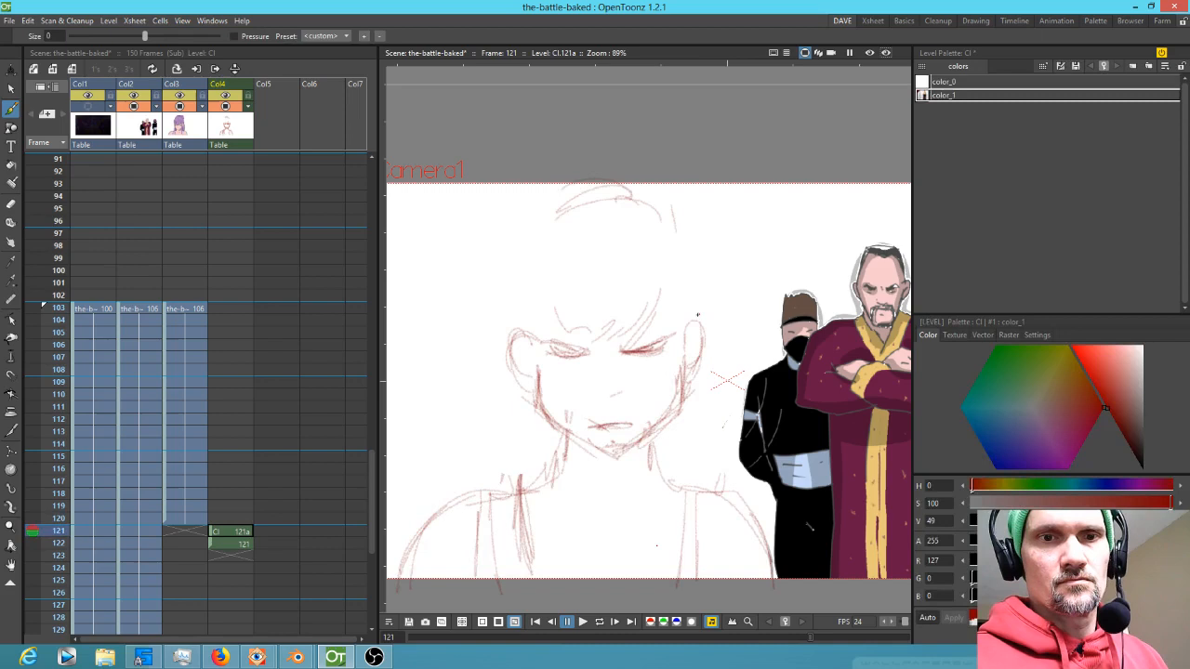
Sketch the hair outline around the top and sides of the head on frame 121, flipping frames to compare
{"action": "key", "text": "Up"}
{"action": "key", "text": "Down"}
{"action": "left_click_drag", "start_coordinate": [524, 253], "coordinate": [513, 320]}
{"action": "left_click_drag", "start_coordinate": [528, 218], "coordinate": [506, 311]}
{"action": "left_click_drag", "start_coordinate": [536, 184], "coordinate": [508, 282]}
{"action": "left_click_drag", "start_coordinate": [654, 168], "coordinate": [714, 195]}
{"action": "left_click_drag", "start_coordinate": [639, 173], "coordinate": [660, 171]}
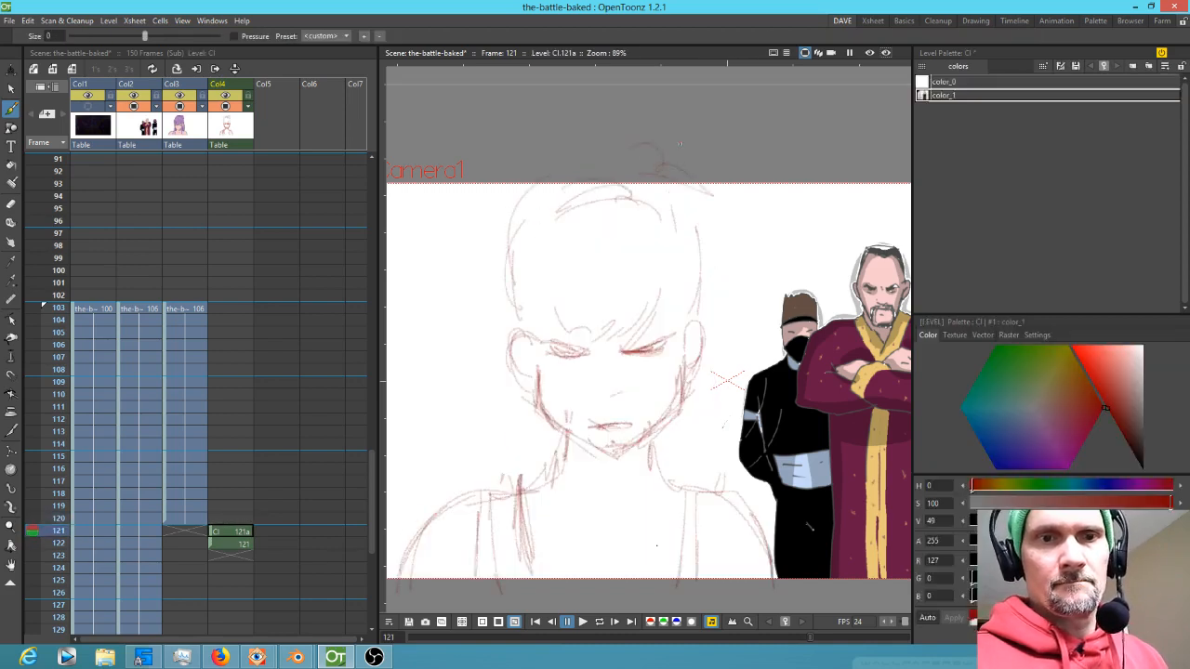
{"action": "key", "text": "Up"}
{"action": "key", "text": "Up"}
{"action": "key", "text": "Down"}
{"action": "key", "text": "Down"}
{"action": "key", "text": "Down"}
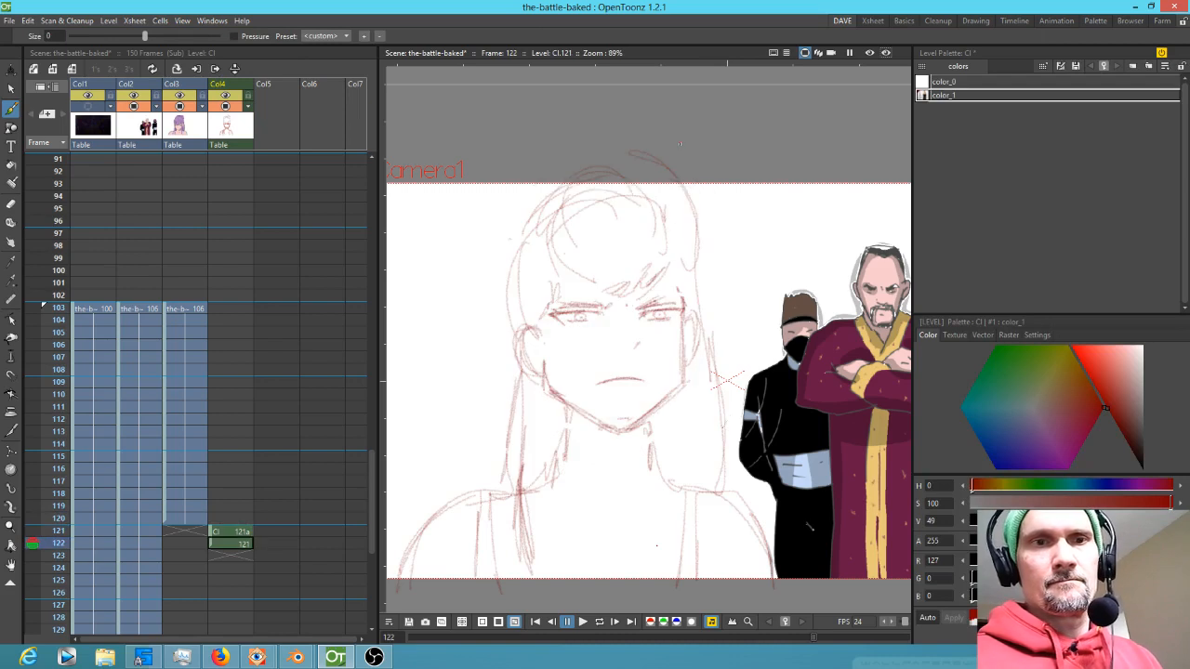
{"action": "key", "text": "Up"}
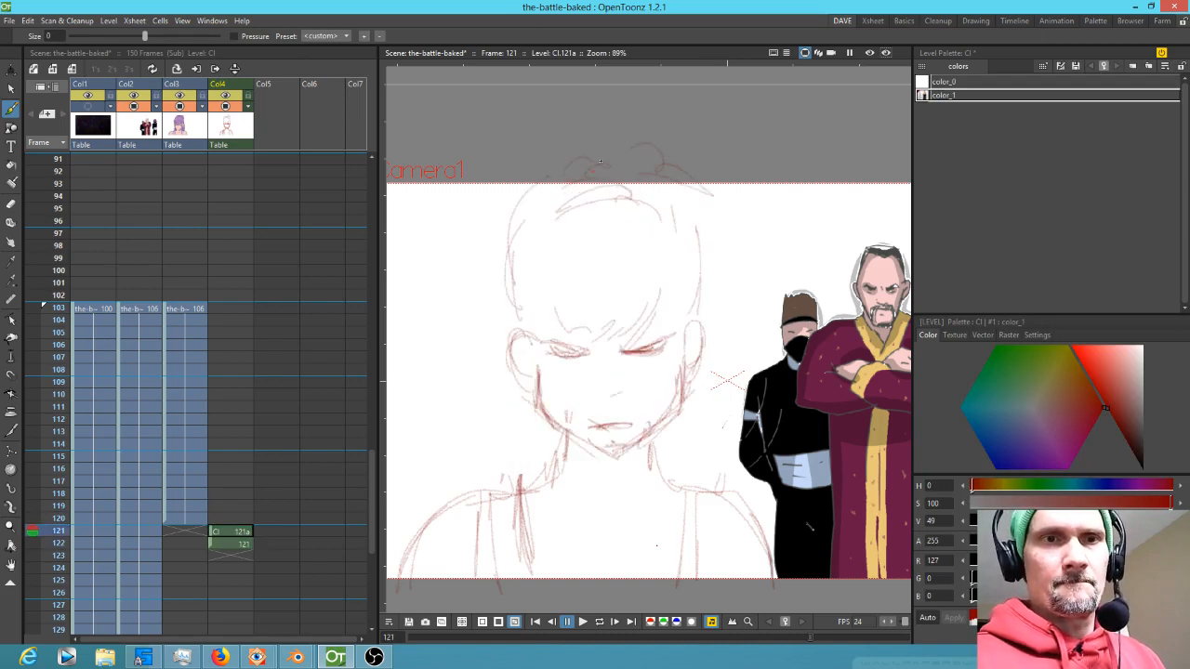
Draw the neck, cheek and jaw strokes on frame 121
{"action": "left_click_drag", "start_coordinate": [562, 430], "coordinate": [546, 476]}
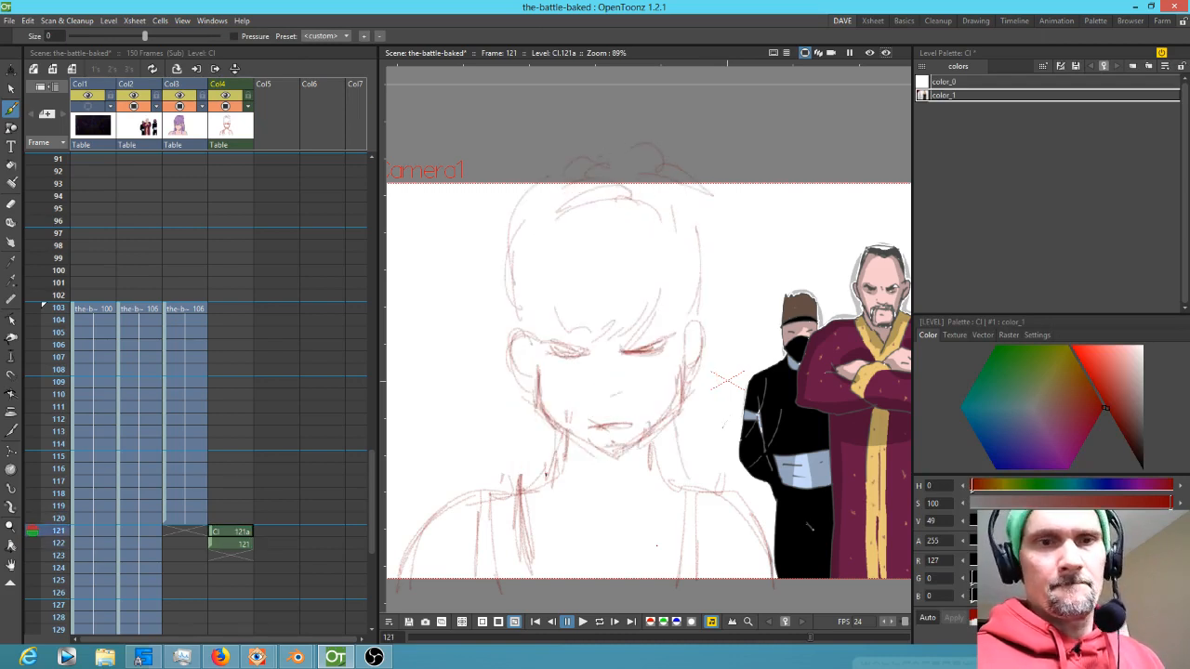
{"action": "left_click_drag", "start_coordinate": [536, 372], "coordinate": [540, 405]}
{"action": "left_click_drag", "start_coordinate": [519, 332], "coordinate": [537, 388]}
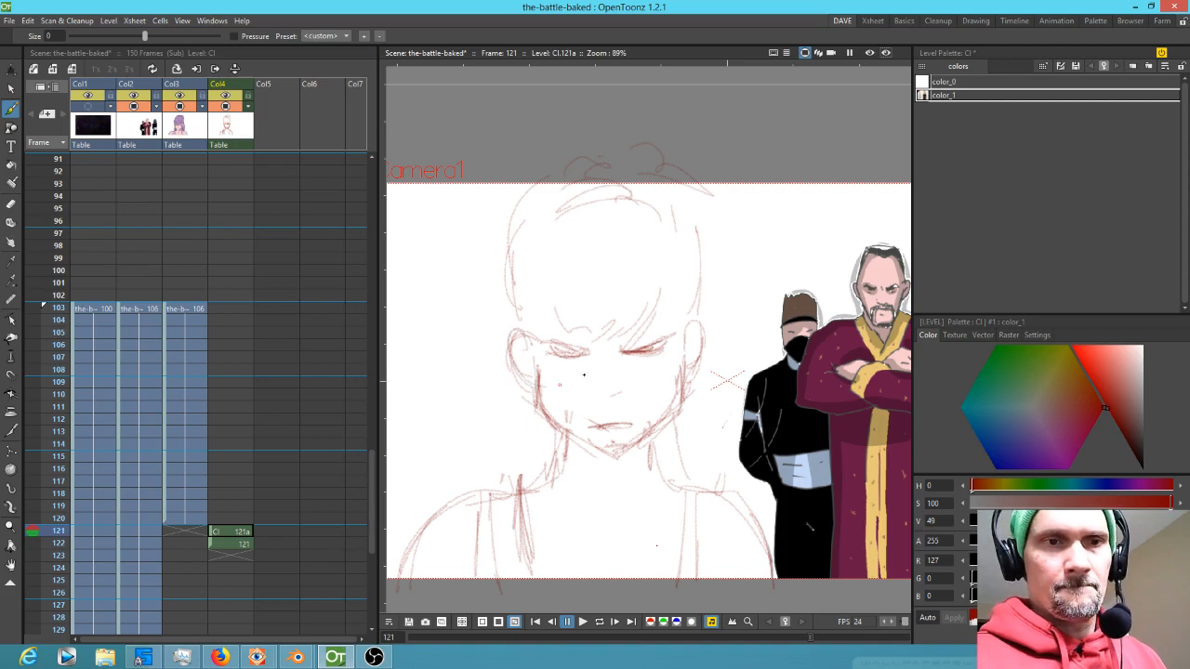
{"action": "left_click_drag", "start_coordinate": [695, 321], "coordinate": [693, 379]}
{"action": "mouse_move", "coordinate": [552, 420]}
{"action": "left_mouse_down"}
{"action": "mouse_move", "coordinate": [612, 458]}
{"action": "mouse_move", "coordinate": [675, 410]}
{"action": "mouse_move", "coordinate": [584, 428]}
{"action": "left_mouse_up"}
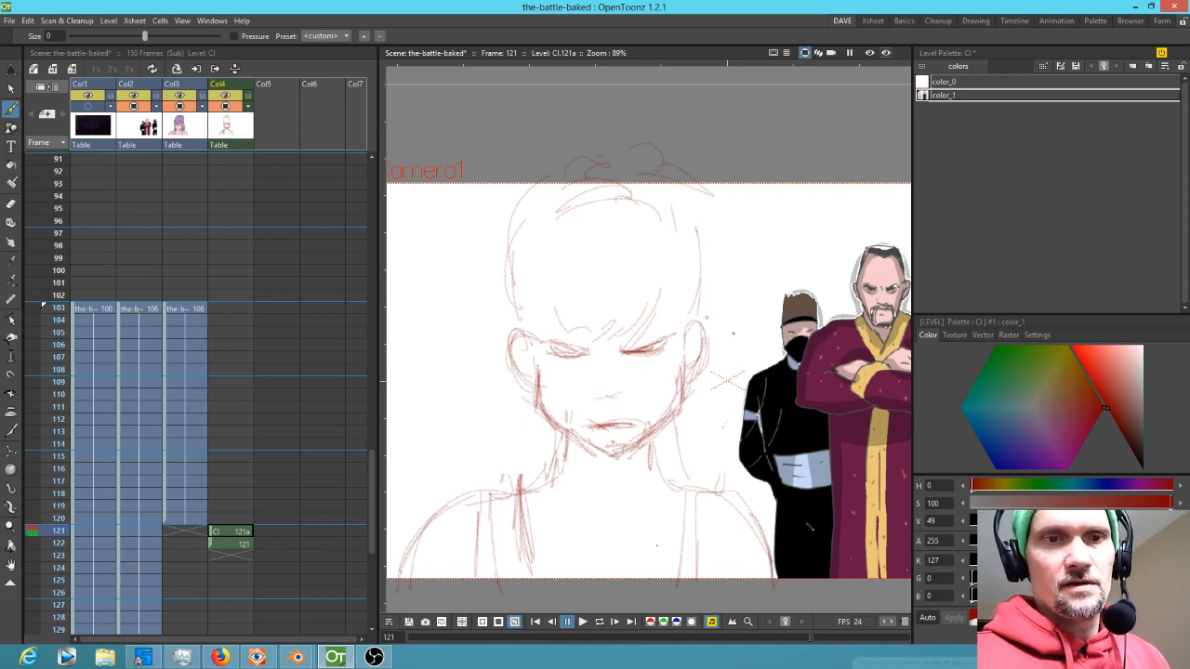
Nudge strokes near the ear with the Selection tool and redraw the hair and cheek lines on frame 121
{"action": "key", "text": "s"}
{"action": "mouse_move", "coordinate": [680, 324]}
{"action": "left_mouse_down"}
{"action": "mouse_move", "coordinate": [547, 359]}
{"action": "mouse_move", "coordinate": [651, 381]}
{"action": "mouse_move", "coordinate": [685, 339]}
{"action": "mouse_move", "coordinate": [649, 293]}
{"action": "mouse_move", "coordinate": [539, 336]}
{"action": "mouse_move", "coordinate": [688, 352]}
{"action": "mouse_move", "coordinate": [682, 305]}
{"action": "left_mouse_up"}
{"action": "left_click_drag", "start_coordinate": [651, 360], "coordinate": [651, 370]}
{"action": "key", "text": "b"}
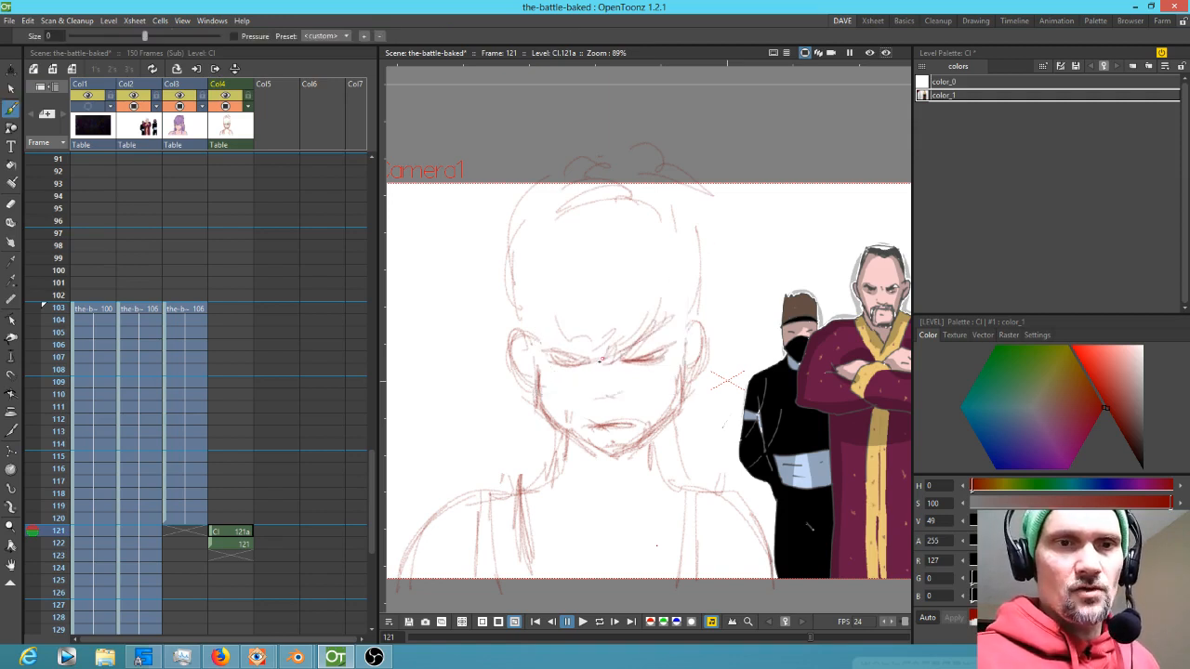
{"action": "mouse_move", "coordinate": [533, 249]}
{"action": "left_mouse_down"}
{"action": "mouse_move", "coordinate": [562, 337]}
{"action": "mouse_move", "coordinate": [555, 325]}
{"action": "left_mouse_up"}
{"action": "mouse_move", "coordinate": [683, 241]}
{"action": "left_mouse_down"}
{"action": "mouse_move", "coordinate": [680, 301]}
{"action": "mouse_move", "coordinate": [676, 289]}
{"action": "left_mouse_up"}
{"action": "left_click_drag", "start_coordinate": [549, 236], "coordinate": [532, 310]}
{"action": "mouse_move", "coordinate": [526, 257]}
{"action": "left_mouse_down"}
{"action": "mouse_move", "coordinate": [534, 310]}
{"action": "mouse_move", "coordinate": [581, 233]}
{"action": "left_mouse_up"}
{"action": "left_click_drag", "start_coordinate": [570, 222], "coordinate": [612, 226]}
{"action": "left_click_drag", "start_coordinate": [699, 271], "coordinate": [692, 357]}
{"action": "left_click_drag", "start_coordinate": [530, 339], "coordinate": [539, 385]}
{"action": "left_click_drag", "start_coordinate": [689, 374], "coordinate": [697, 323]}
{"action": "mouse_move", "coordinate": [522, 327]}
{"action": "left_mouse_down"}
{"action": "mouse_move", "coordinate": [523, 364]}
{"action": "mouse_move", "coordinate": [536, 383]}
{"action": "mouse_move", "coordinate": [545, 364]}
{"action": "mouse_move", "coordinate": [544, 407]}
{"action": "left_mouse_up"}
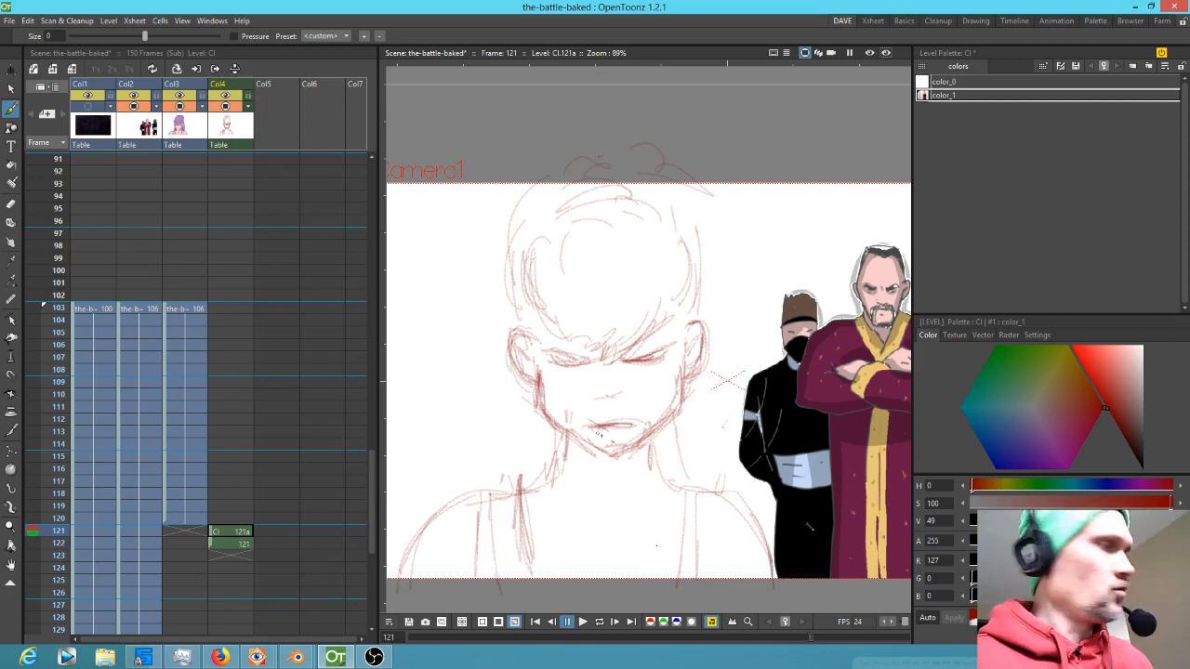
Erase the mouth area and redraw the mouth, chin and an eye stroke on frame 121
{"action": "key", "text": "a"}
{"action": "mouse_move", "coordinate": [576, 439]}
{"action": "left_mouse_down"}
{"action": "mouse_move", "coordinate": [613, 469]}
{"action": "mouse_move", "coordinate": [638, 450]}
{"action": "mouse_move", "coordinate": [616, 445]}
{"action": "mouse_move", "coordinate": [642, 408]}
{"action": "mouse_move", "coordinate": [665, 402]}
{"action": "mouse_move", "coordinate": [638, 444]}
{"action": "left_mouse_up"}
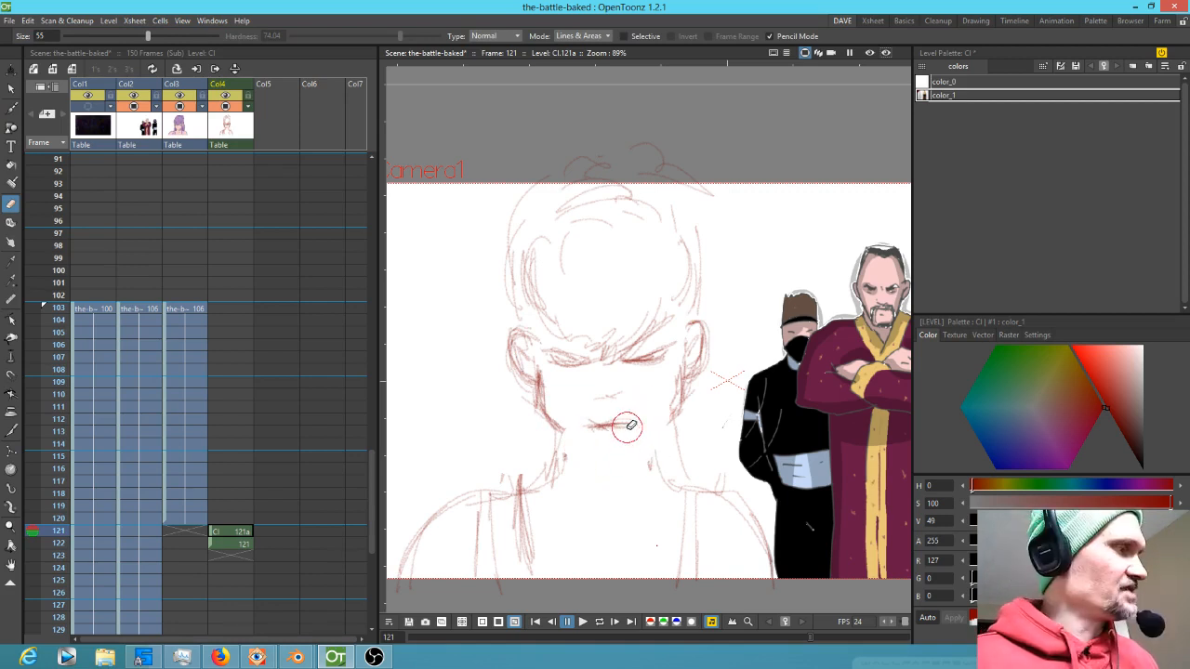
{"action": "key", "text": "b"}
{"action": "mouse_move", "coordinate": [558, 428]}
{"action": "left_mouse_down"}
{"action": "mouse_move", "coordinate": [612, 456]}
{"action": "mouse_move", "coordinate": [668, 423]}
{"action": "left_mouse_up"}
{"action": "mouse_move", "coordinate": [621, 456]}
{"action": "left_mouse_down"}
{"action": "mouse_move", "coordinate": [683, 410]}
{"action": "mouse_move", "coordinate": [619, 459]}
{"action": "left_mouse_up"}
{"action": "left_click_drag", "start_coordinate": [670, 421], "coordinate": [615, 461]}
{"action": "mouse_move", "coordinate": [558, 427]}
{"action": "left_mouse_down"}
{"action": "mouse_move", "coordinate": [613, 463]}
{"action": "mouse_move", "coordinate": [679, 417]}
{"action": "mouse_move", "coordinate": [655, 465]}
{"action": "left_mouse_up"}
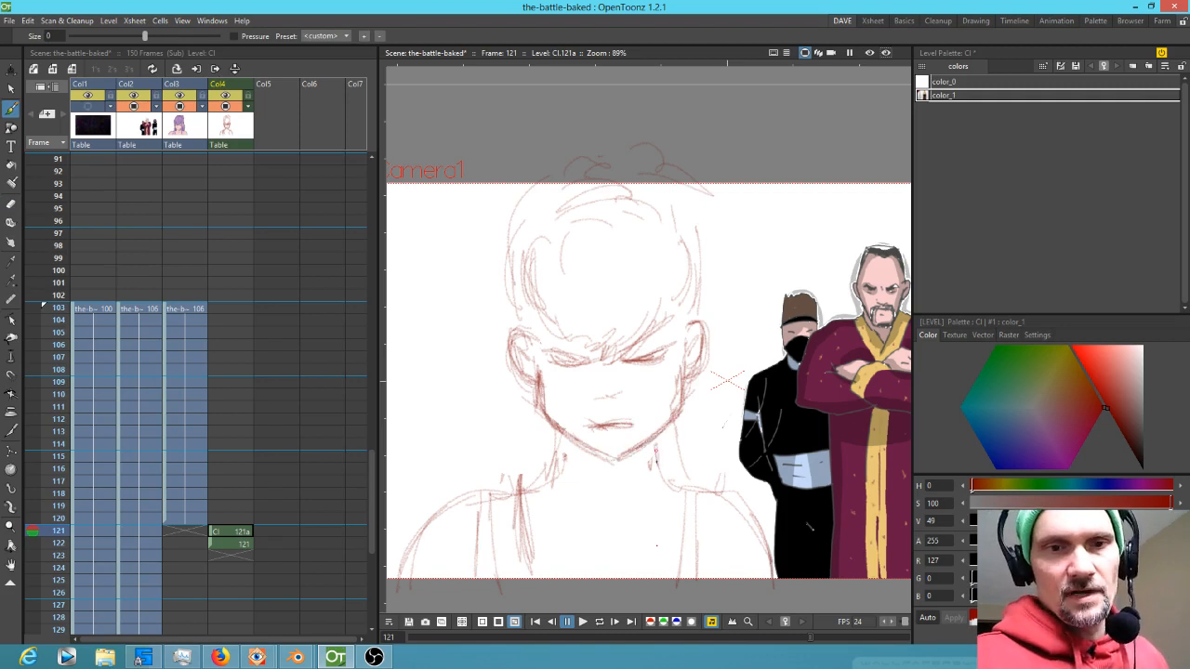
{"action": "left_click_drag", "start_coordinate": [559, 433], "coordinate": [561, 459]}
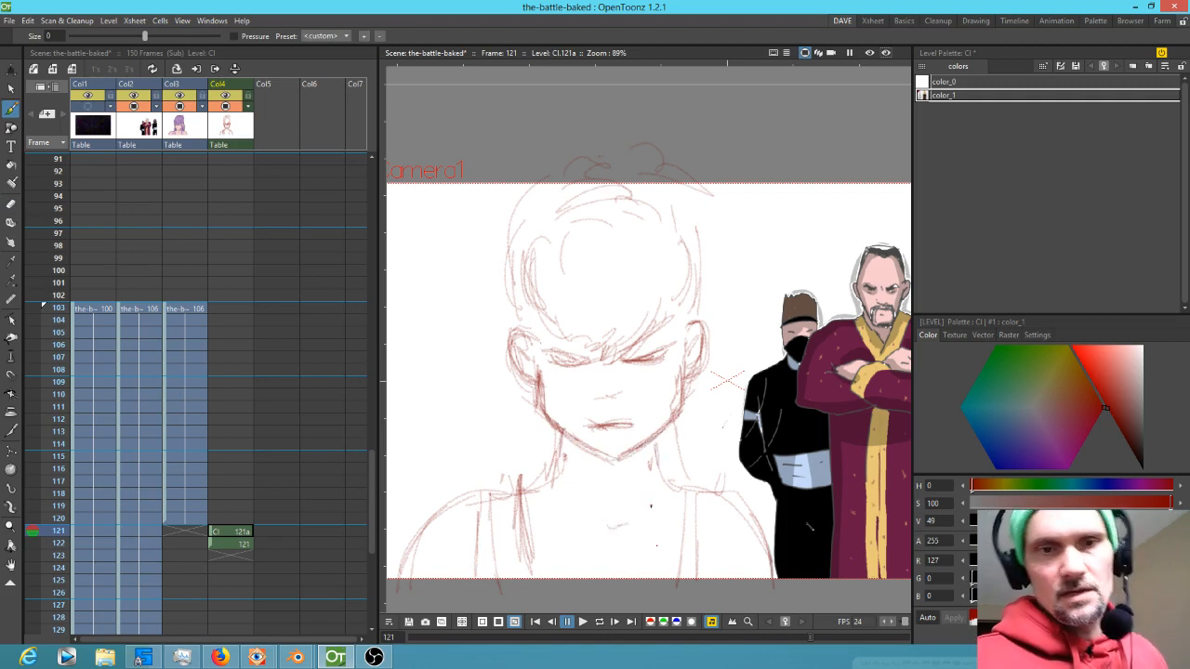
{"action": "left_click_drag", "start_coordinate": [586, 358], "coordinate": [552, 363]}
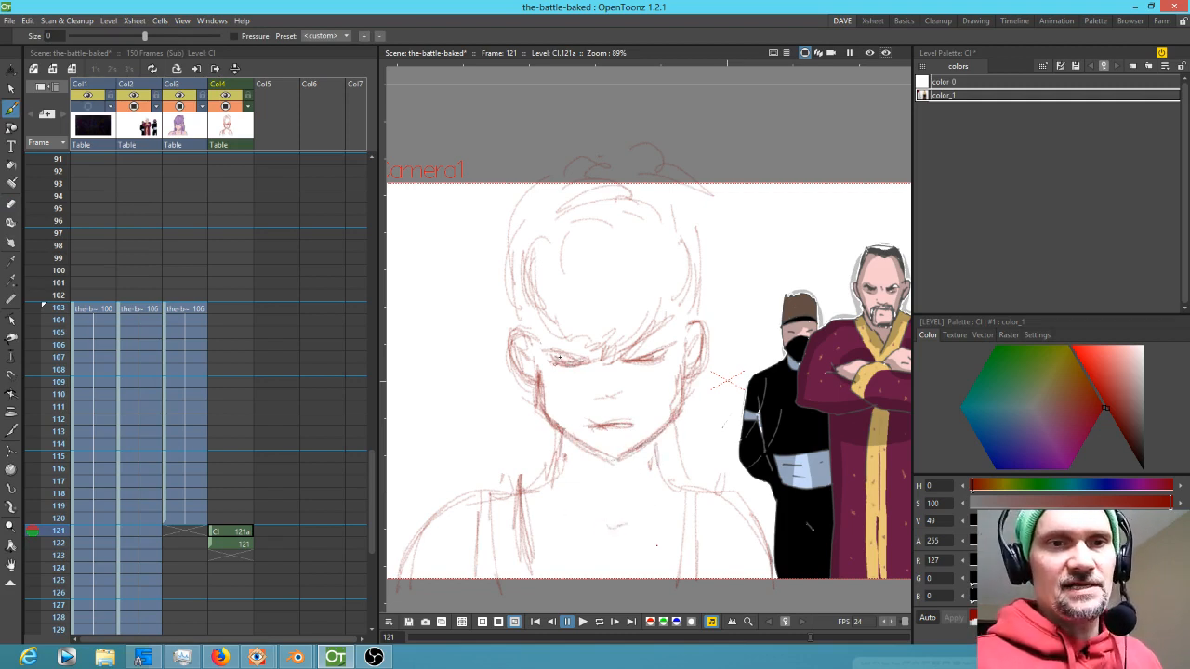
Extend the new column's cell exposures down to frame 150
{"action": "left_click", "coordinate": [232, 532]}
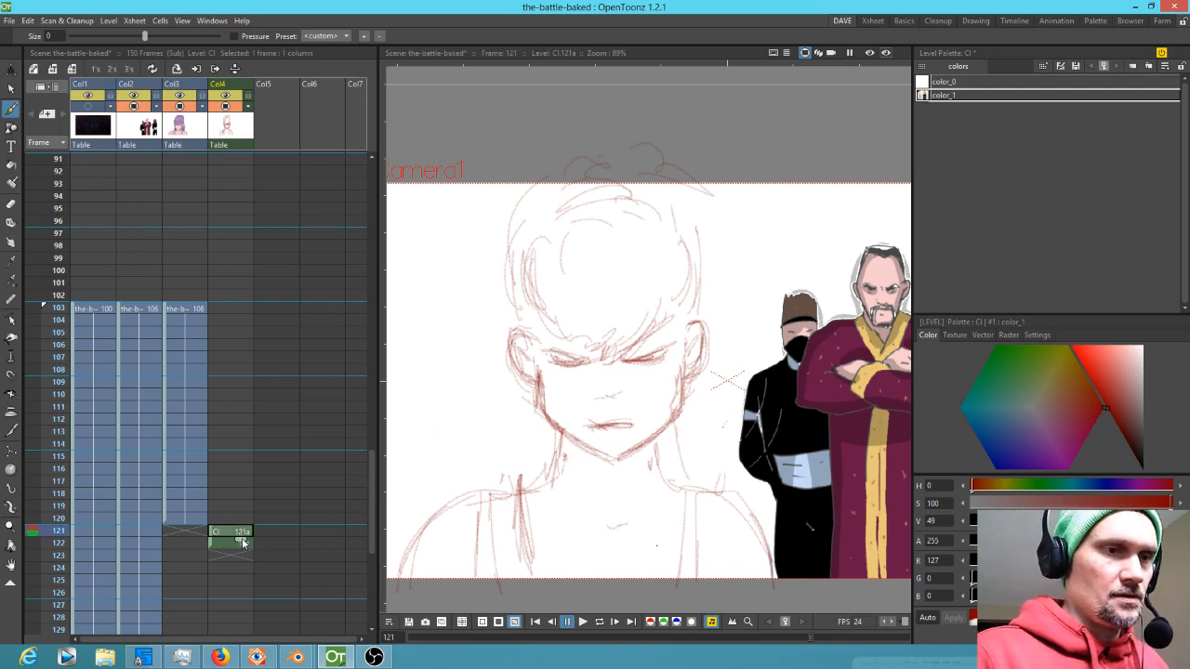
{"action": "left_click_drag", "start_coordinate": [242, 549], "coordinate": [242, 553]}
{"action": "left_click", "coordinate": [246, 559]}
{"action": "mouse_move", "coordinate": [283, 498]}
{"action": "left_mouse_down"}
{"action": "mouse_move", "coordinate": [255, 239]}
{"action": "mouse_move", "coordinate": [239, 576]}
{"action": "left_mouse_up"}
Add small touch-up strokes to the face drawings on frames 121 and 123
{"action": "left_click_drag", "start_coordinate": [525, 304], "coordinate": [522, 371]}
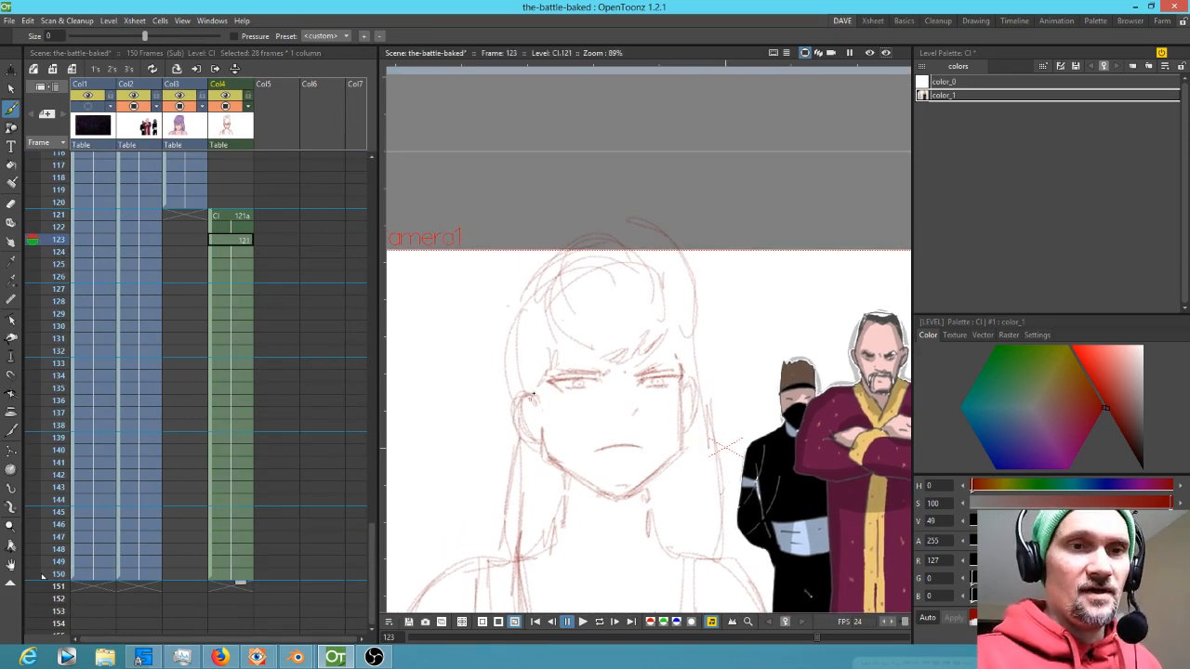
{"action": "left_click_drag", "start_coordinate": [516, 400], "coordinate": [538, 442]}
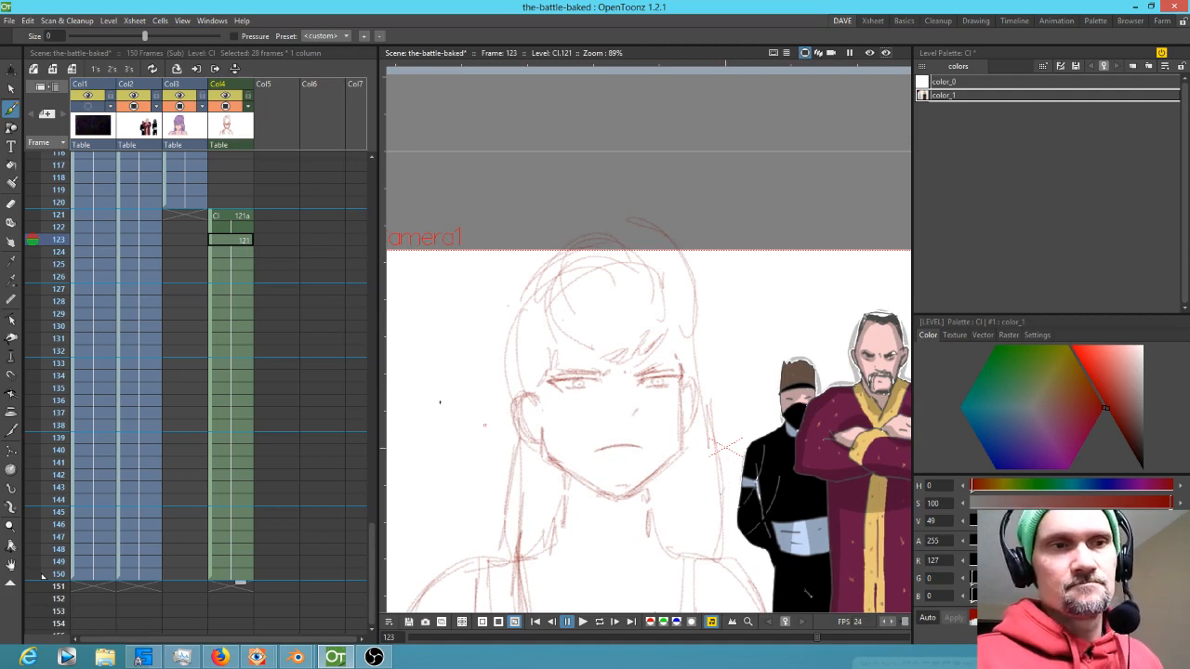
{"action": "left_click", "coordinate": [245, 265]}
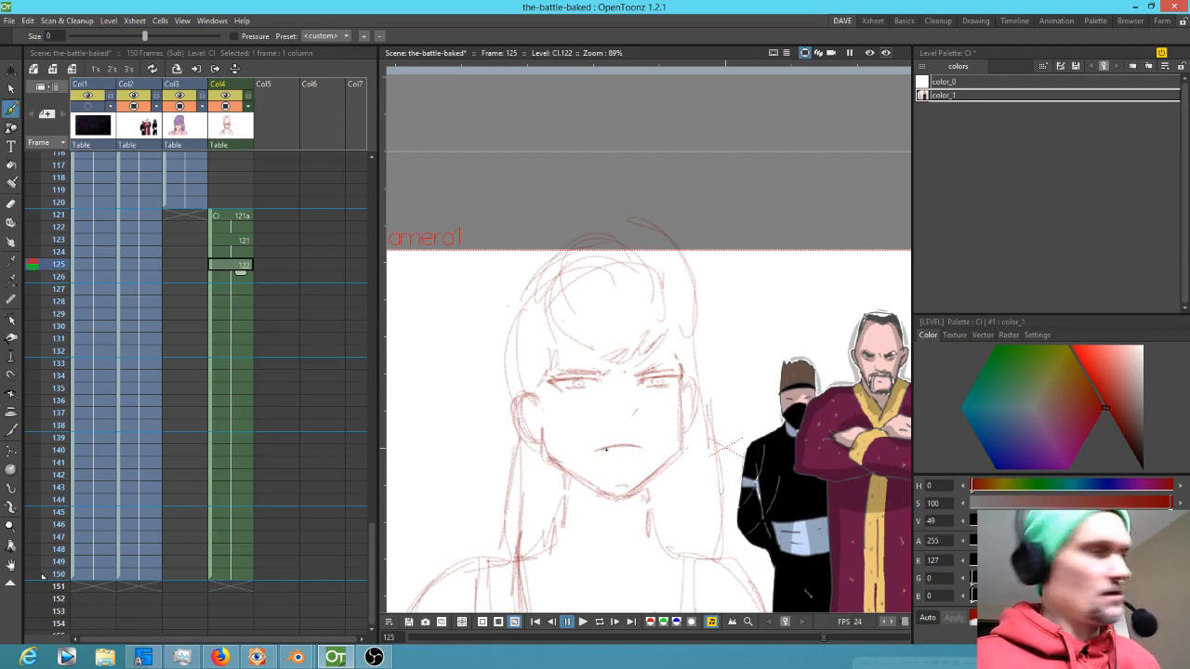
Erase a stray mark beside the mouth on the frame 125 drawing
{"action": "key", "text": "a"}
{"action": "mouse_move", "coordinate": [600, 449]}
{"action": "left_mouse_down"}
{"action": "mouse_move", "coordinate": [640, 449]}
{"action": "mouse_move", "coordinate": [626, 446]}
{"action": "left_mouse_up"}
{"action": "key", "text": "b"}
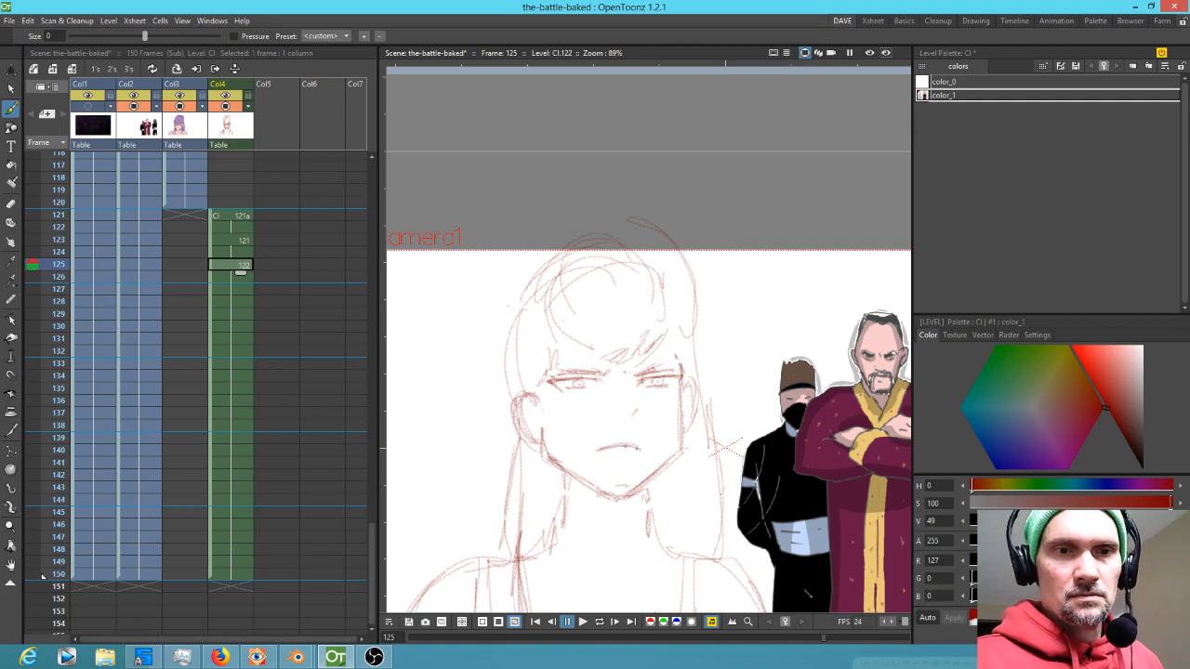
Flip back and forth between neighbouring frames to compare the face drawings
{"action": "key", "text": "comma"}
{"action": "key", "text": "period"}
{"action": "key", "text": "comma"}
{"action": "key", "text": "period"}
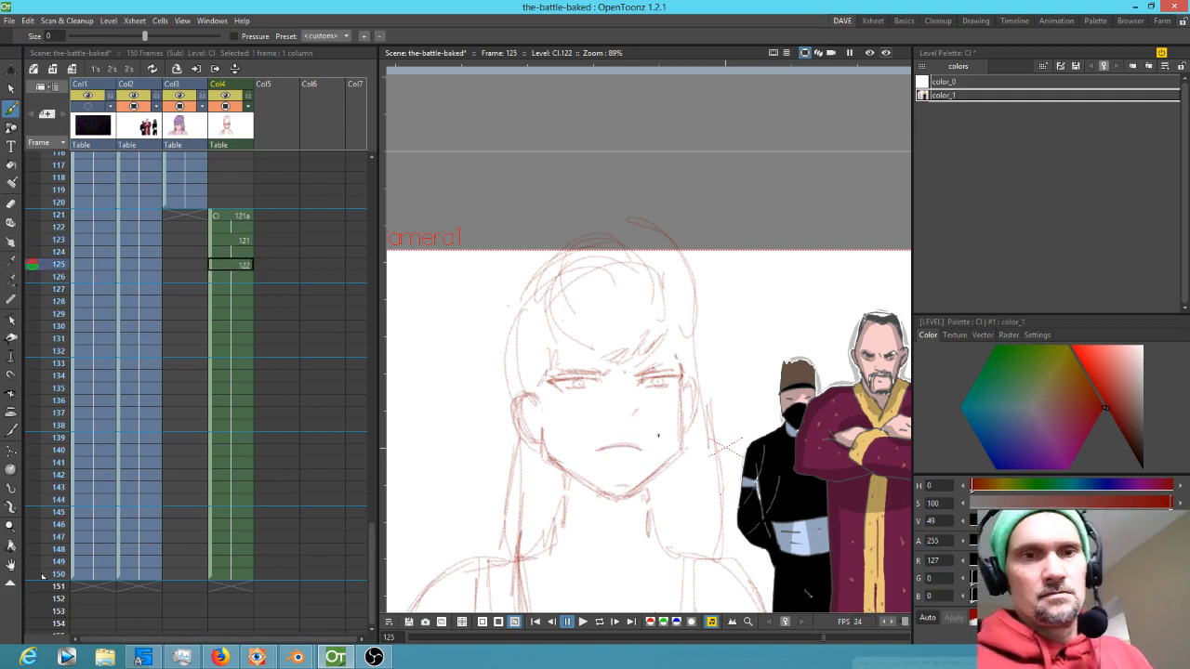
{"action": "key", "text": "comma"}
{"action": "key", "text": "period"}
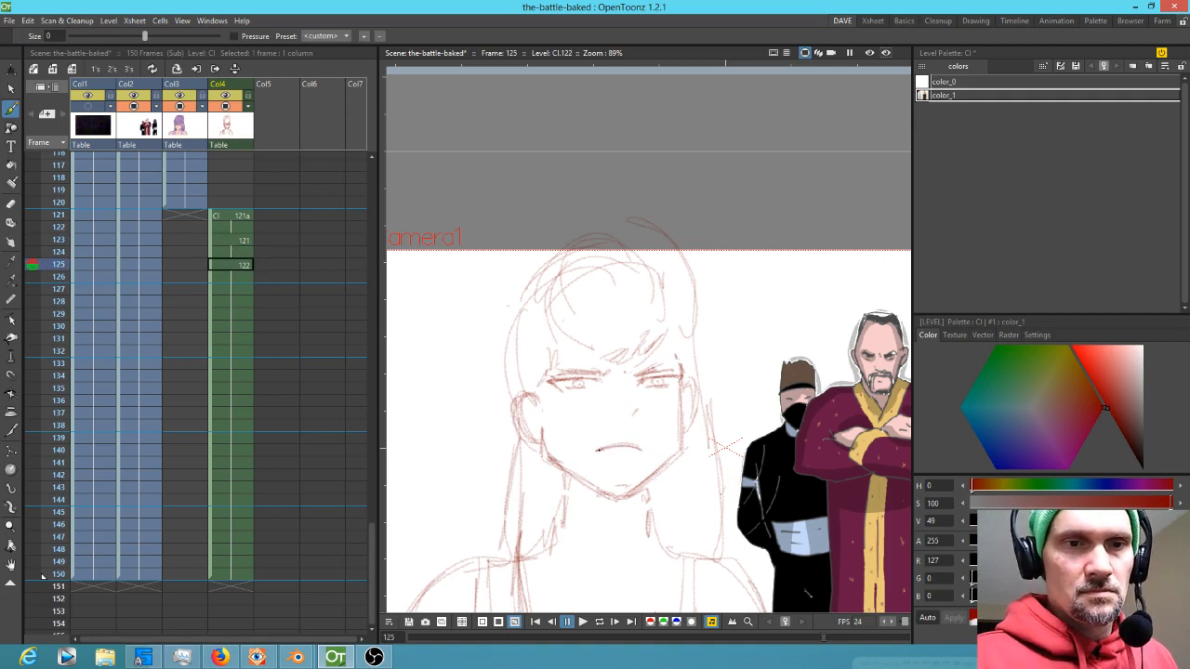
{"action": "key", "text": "comma"}
{"action": "key", "text": "period"}
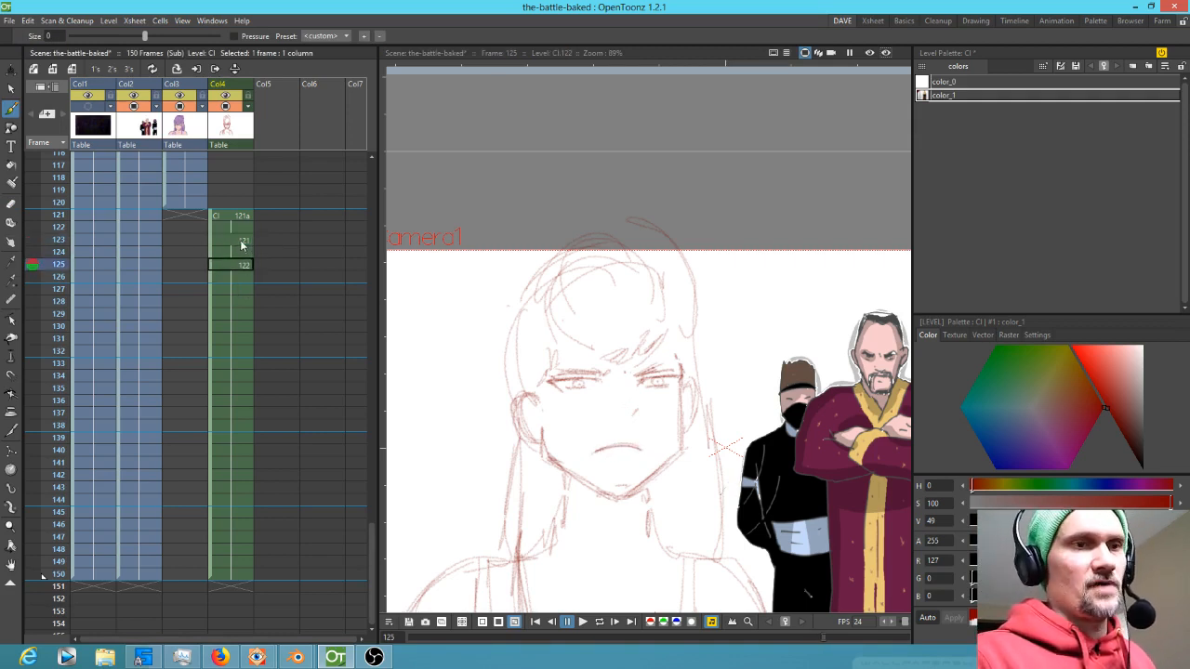
Delete the new column's exposures from frame 127 to 150 and copy the four cells of frames 123–126
{"action": "left_click_drag", "start_coordinate": [240, 290], "coordinate": [240, 574]}
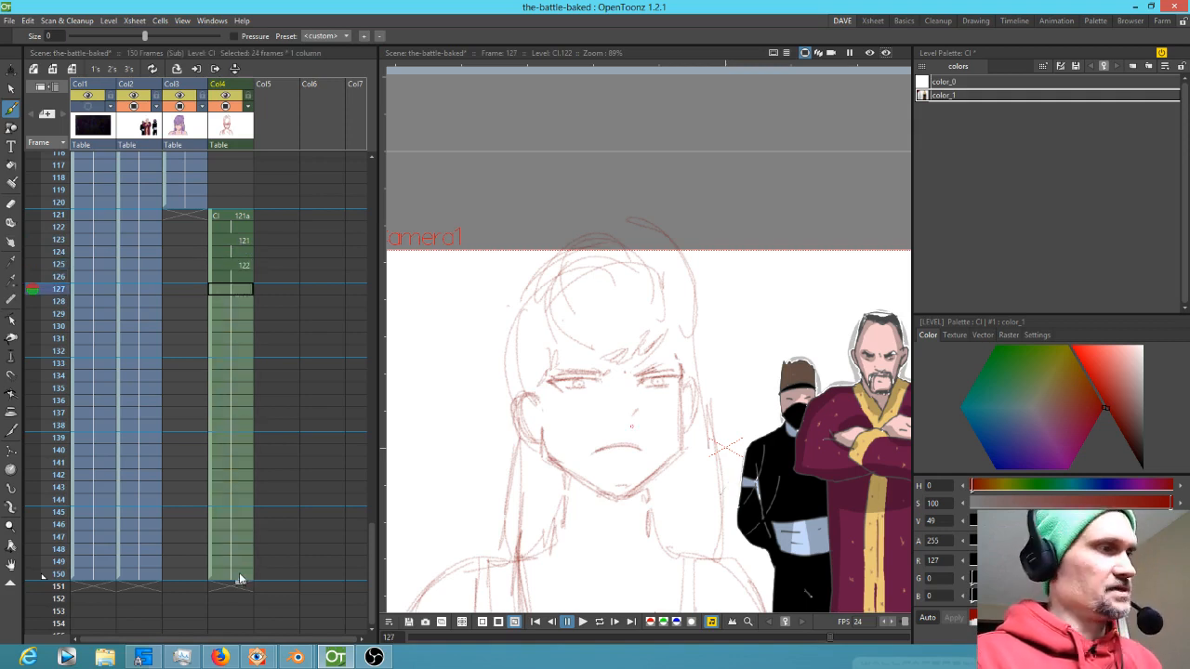
{"action": "key", "text": "Delete"}
{"action": "left_click_drag", "start_coordinate": [244, 241], "coordinate": [248, 289]}
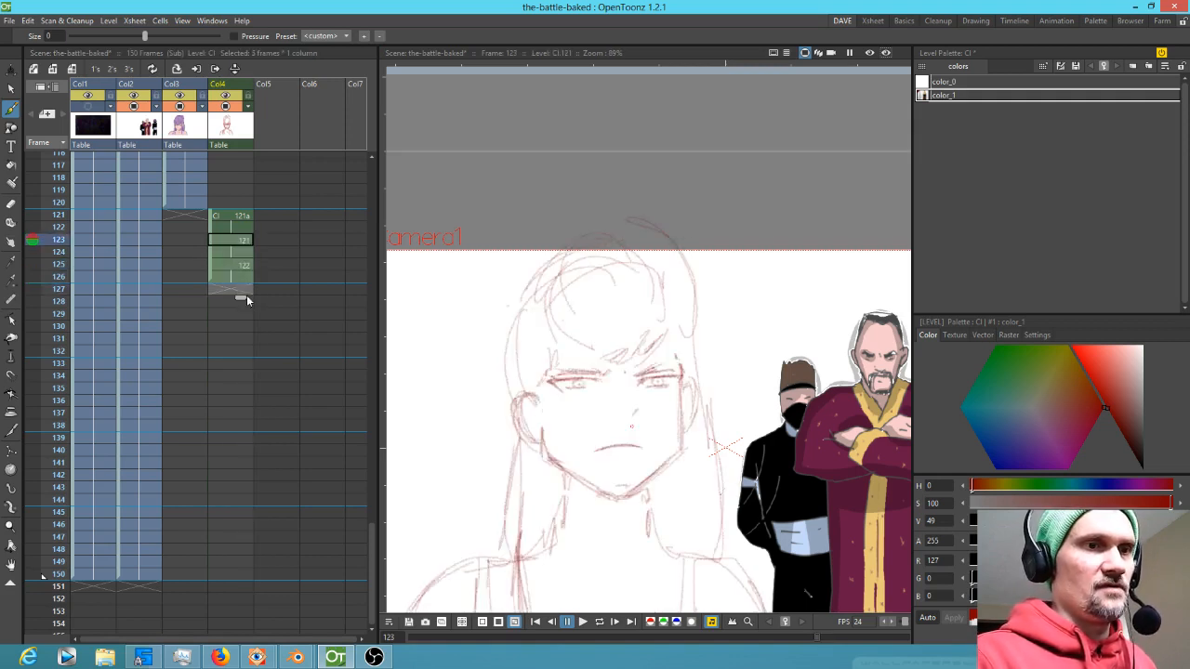
{"action": "left_click", "coordinate": [245, 243]}
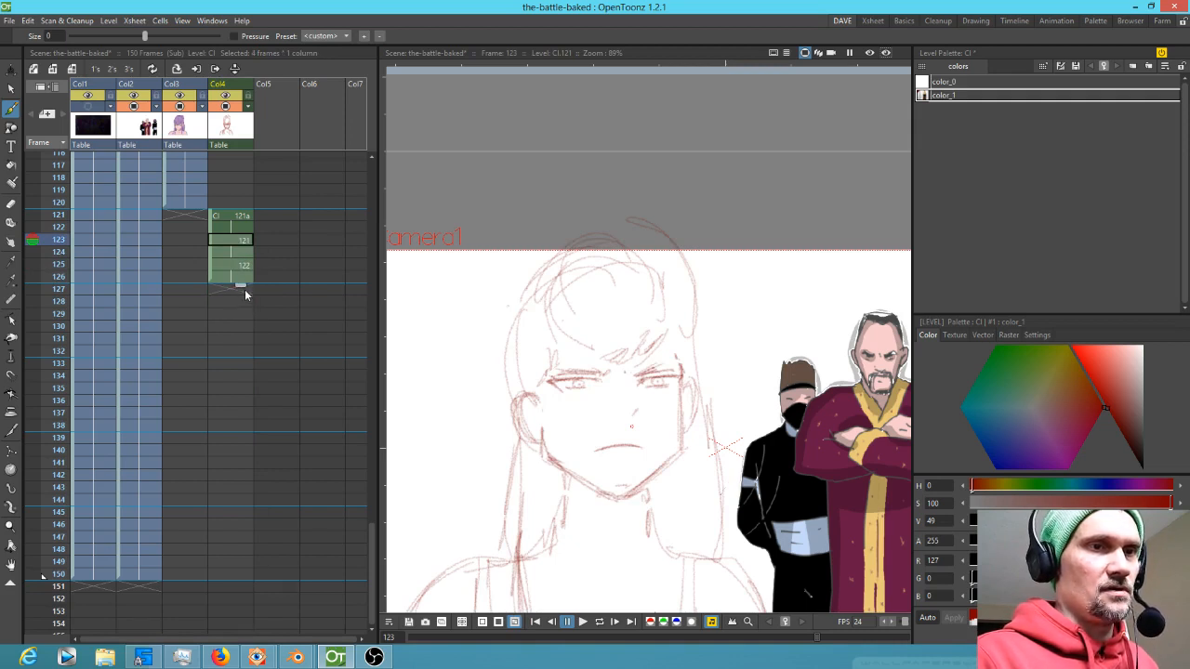
{"action": "left_click_drag", "start_coordinate": [242, 312], "coordinate": [246, 288]}
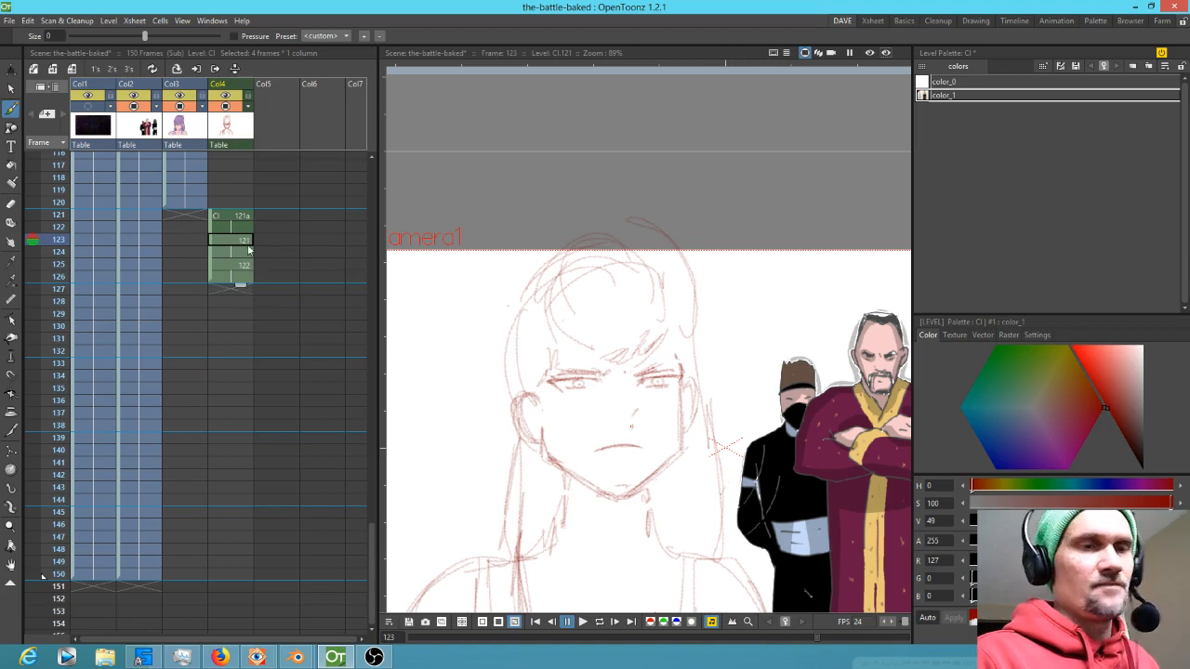
Paste the copied four-frame cycle repeatedly from frame 127 down to about frame 150
{"action": "left_click", "coordinate": [228, 290]}
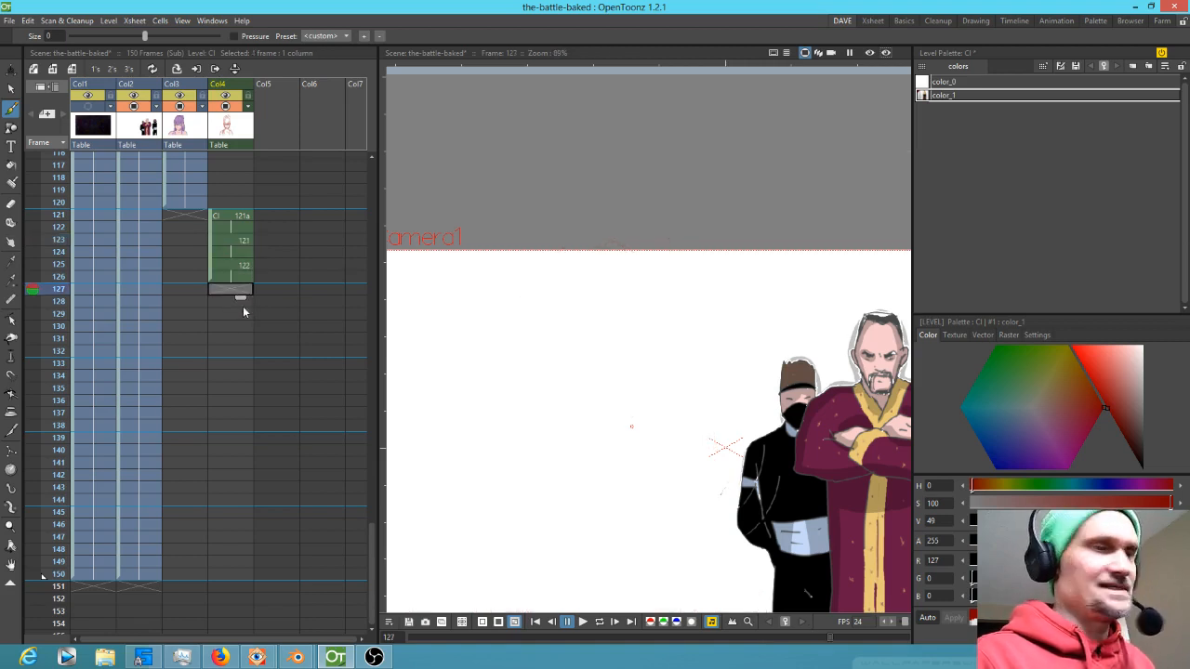
{"action": "key", "text": "ctrl+v"}
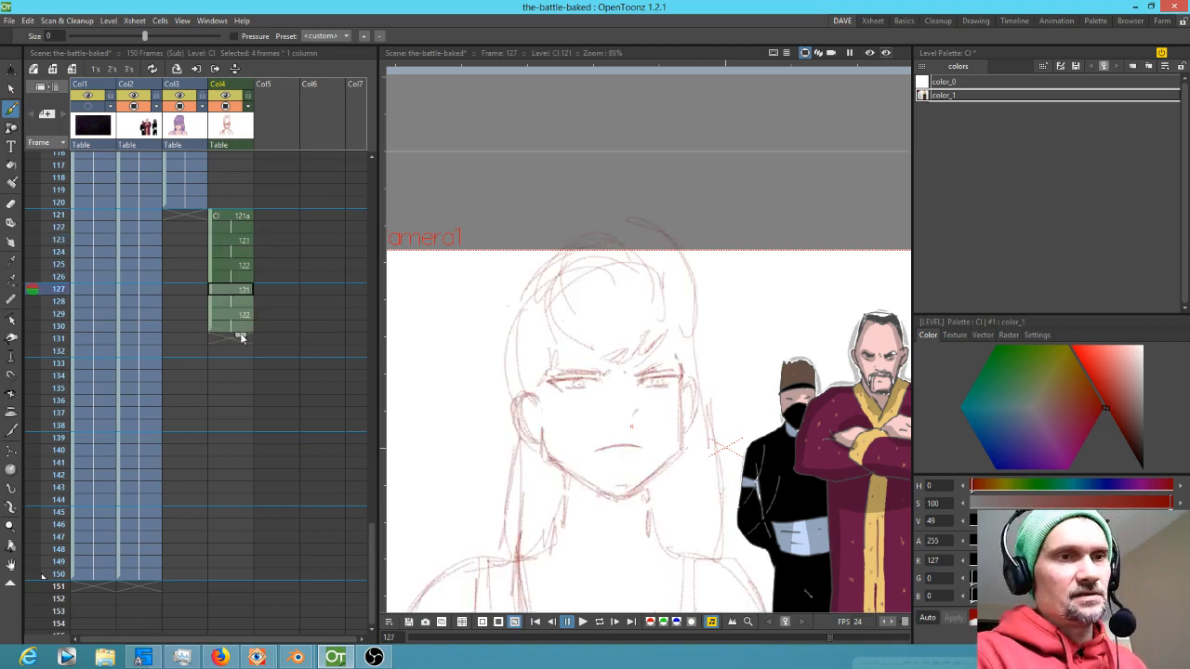
{"action": "left_click", "coordinate": [227, 340]}
{"action": "key", "text": "ctrl+v"}
{"action": "mouse_move", "coordinate": [46, 216]}
{"action": "left_mouse_down"}
{"action": "mouse_move", "coordinate": [38, 387]}
{"action": "mouse_move", "coordinate": [48, 270]}
{"action": "left_mouse_up"}
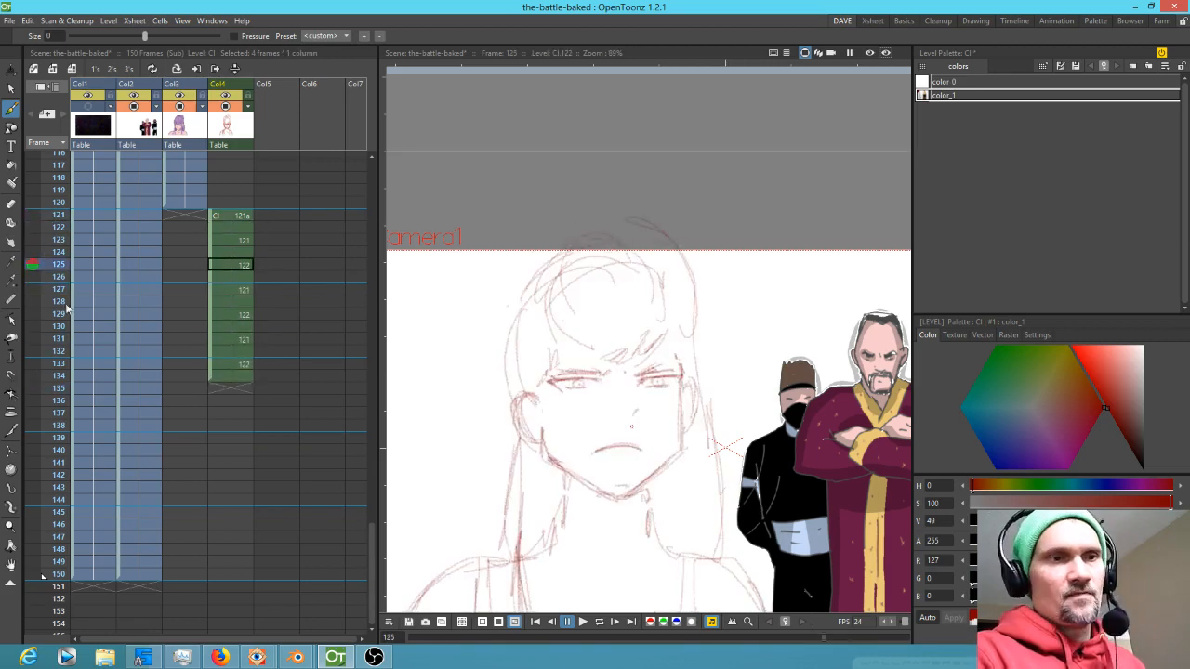
{"action": "left_click", "coordinate": [227, 391]}
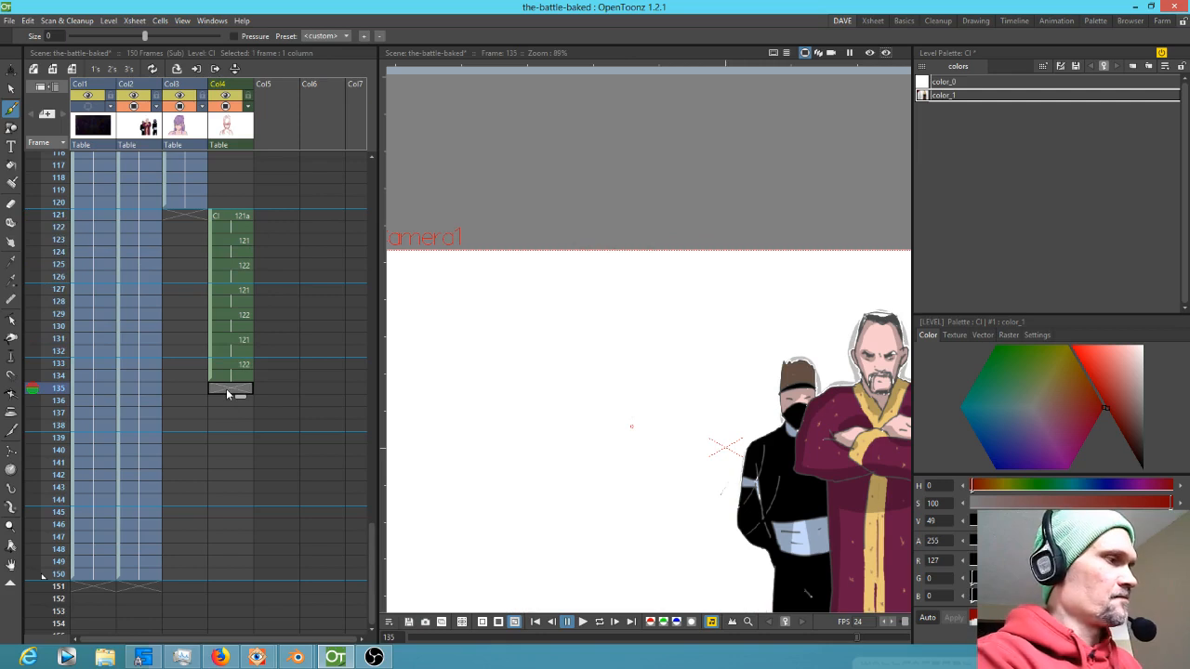
{"action": "key", "text": "ctrl+v"}
{"action": "key", "text": "ctrl+v"}
{"action": "key", "text": "ctrl+v"}
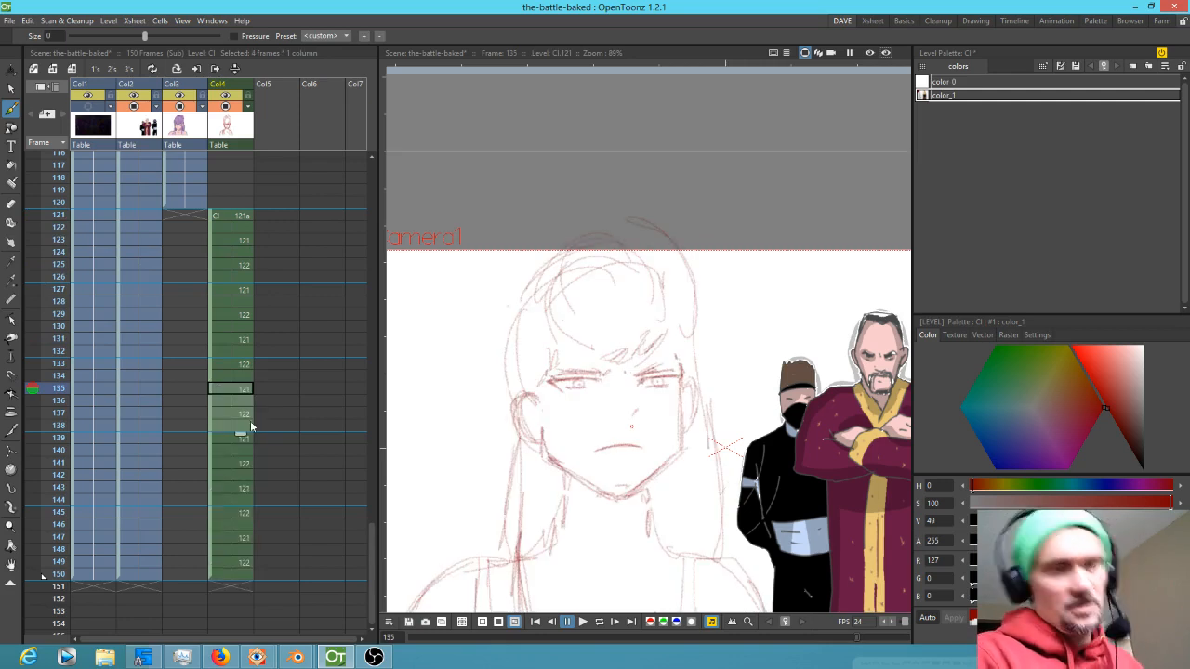
Return to frame 121 of the new column and save the scene
{"action": "scroll", "coordinate": [251, 242], "scroll_direction": "up", "scroll_amount": 2}
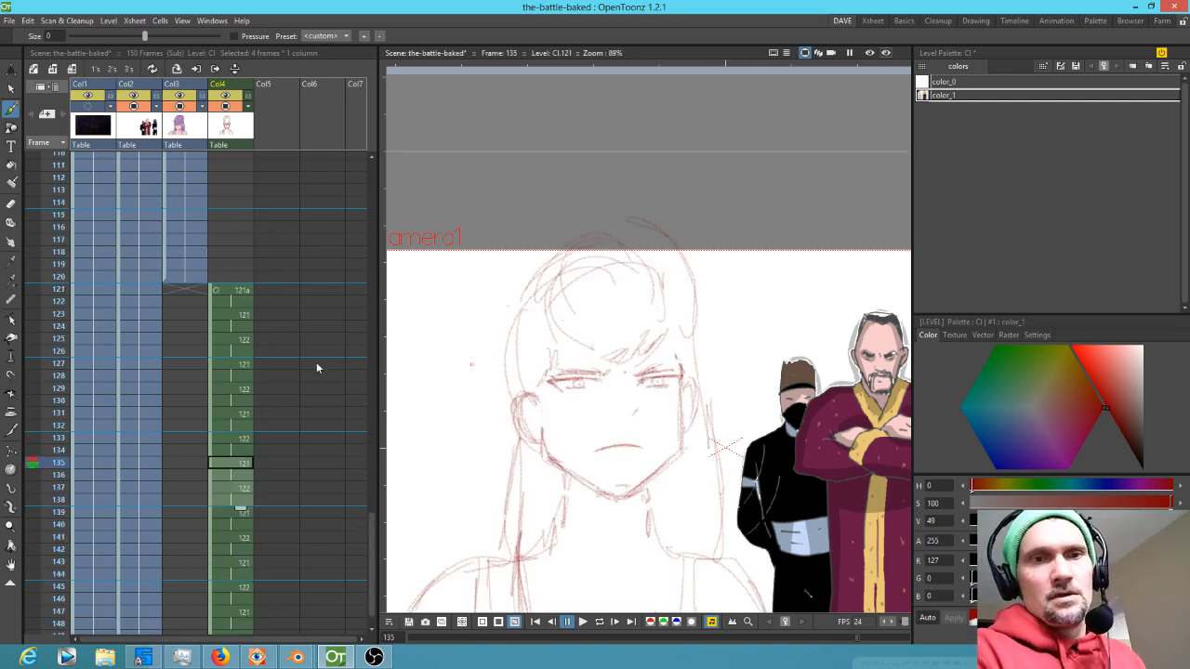
{"action": "left_click", "coordinate": [227, 291]}
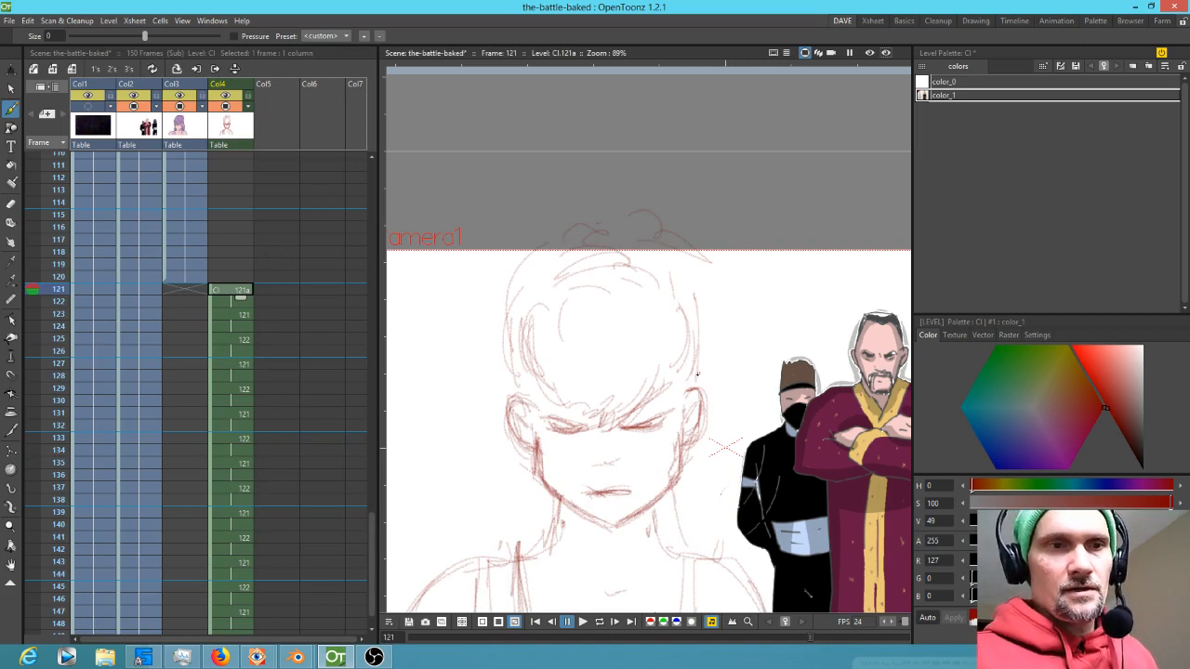
{"action": "key", "text": "ctrl+s"}
Draw extra hair strands along both sides of the head and the fringe on frame 121
{"action": "mouse_move", "coordinate": [694, 386]}
{"action": "left_mouse_down"}
{"action": "mouse_move", "coordinate": [710, 314]}
{"action": "mouse_move", "coordinate": [688, 396]}
{"action": "mouse_move", "coordinate": [705, 305]}
{"action": "left_mouse_up"}
{"action": "left_click_drag", "start_coordinate": [527, 283], "coordinate": [509, 388]}
{"action": "left_click_drag", "start_coordinate": [532, 311], "coordinate": [530, 389]}
{"action": "mouse_move", "coordinate": [541, 281]}
{"action": "left_mouse_down"}
{"action": "mouse_move", "coordinate": [532, 366]}
{"action": "mouse_move", "coordinate": [539, 340]}
{"action": "left_mouse_up"}
{"action": "left_click_drag", "start_coordinate": [541, 346], "coordinate": [578, 415]}
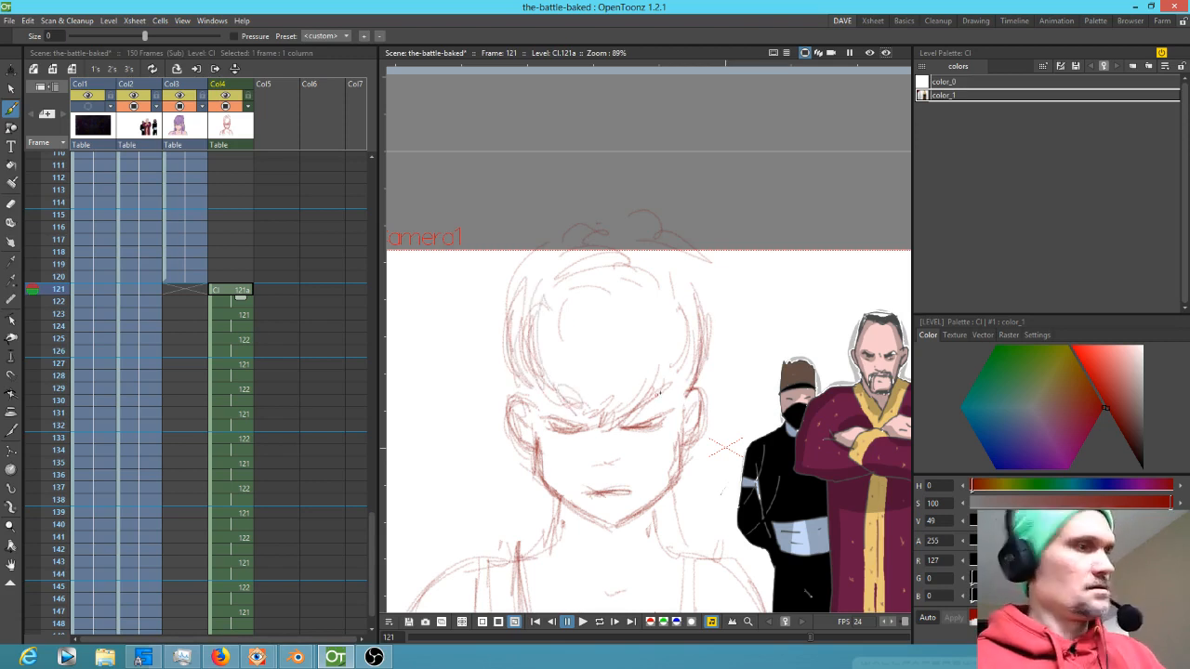
Add more fringe strokes across the forehead on frame 121, checking against the next frame
{"action": "key", "text": "Up"}
{"action": "key", "text": "Down"}
{"action": "mouse_move", "coordinate": [538, 381]}
{"action": "left_mouse_down"}
{"action": "mouse_move", "coordinate": [578, 422]}
{"action": "mouse_move", "coordinate": [564, 423]}
{"action": "left_mouse_up"}
{"action": "mouse_move", "coordinate": [582, 420]}
{"action": "left_mouse_down"}
{"action": "mouse_move", "coordinate": [651, 406]}
{"action": "mouse_move", "coordinate": [693, 349]}
{"action": "left_mouse_up"}
{"action": "key", "text": "Up"}
{"action": "key", "text": "Down"}
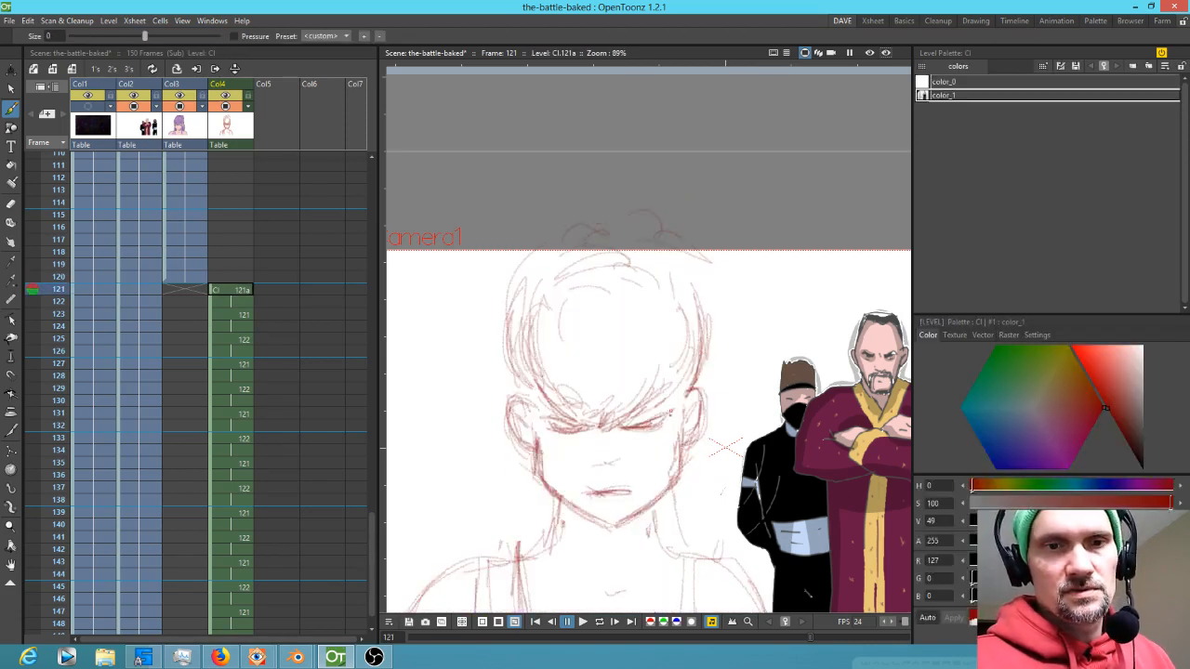
Flip between frames 121 and 122 to compare the two drawings
{"action": "key", "text": "Up"}
{"action": "key", "text": "Down"}
{"action": "key", "text": "Down"}
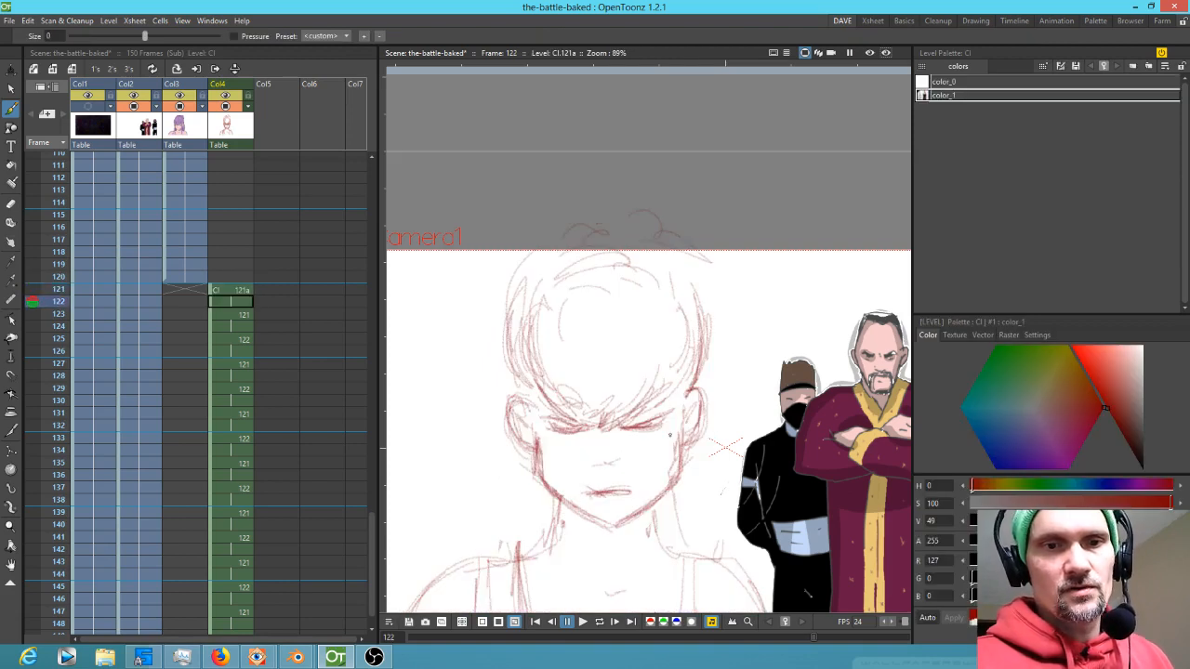
{"action": "key", "text": "Down"}
{"action": "key", "text": "Up"}
{"action": "key", "text": "Up"}
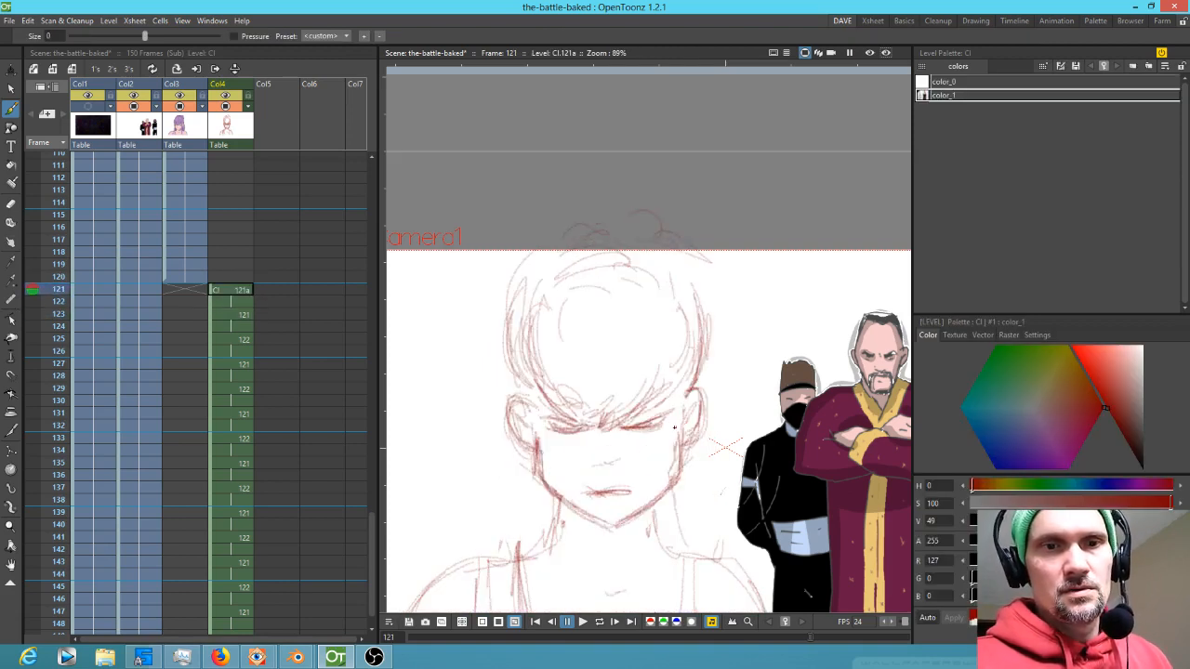
{"action": "key", "text": "Down"}
{"action": "key", "text": "Up"}
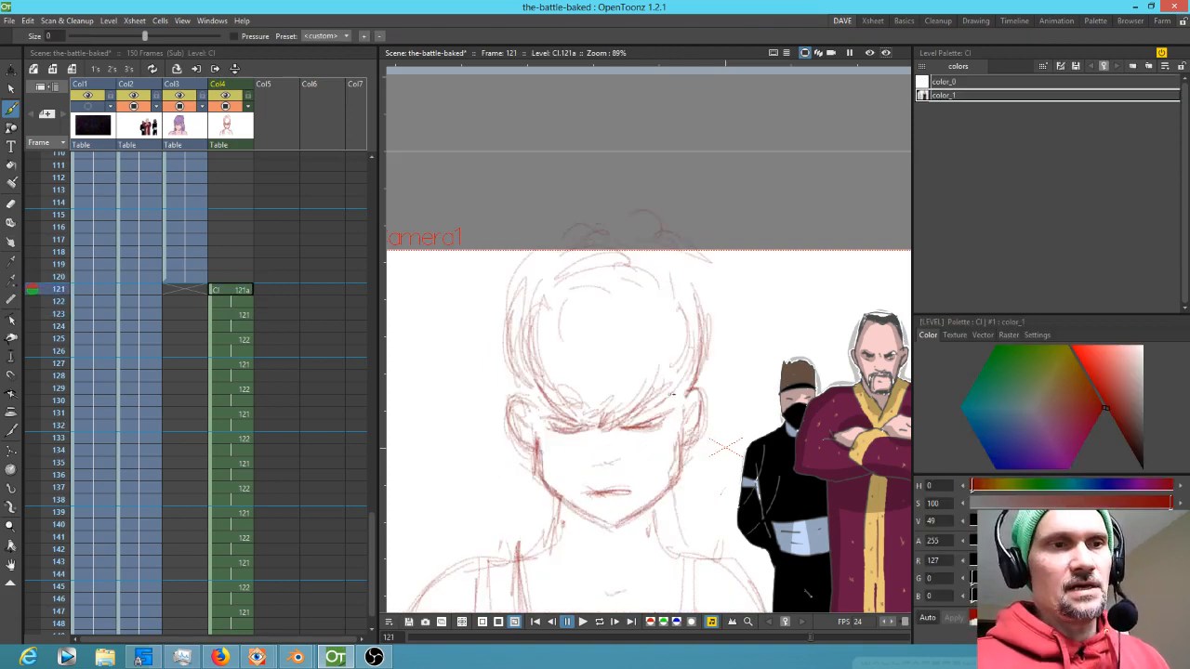
Select the strokes around the eyes on frame 121 and nudge them slightly with the Selection tool
{"action": "key", "text": "s"}
{"action": "mouse_move", "coordinate": [677, 407]}
{"action": "left_mouse_down"}
{"action": "mouse_move", "coordinate": [625, 423]}
{"action": "mouse_move", "coordinate": [683, 415]}
{"action": "mouse_move", "coordinate": [667, 427]}
{"action": "left_mouse_up"}
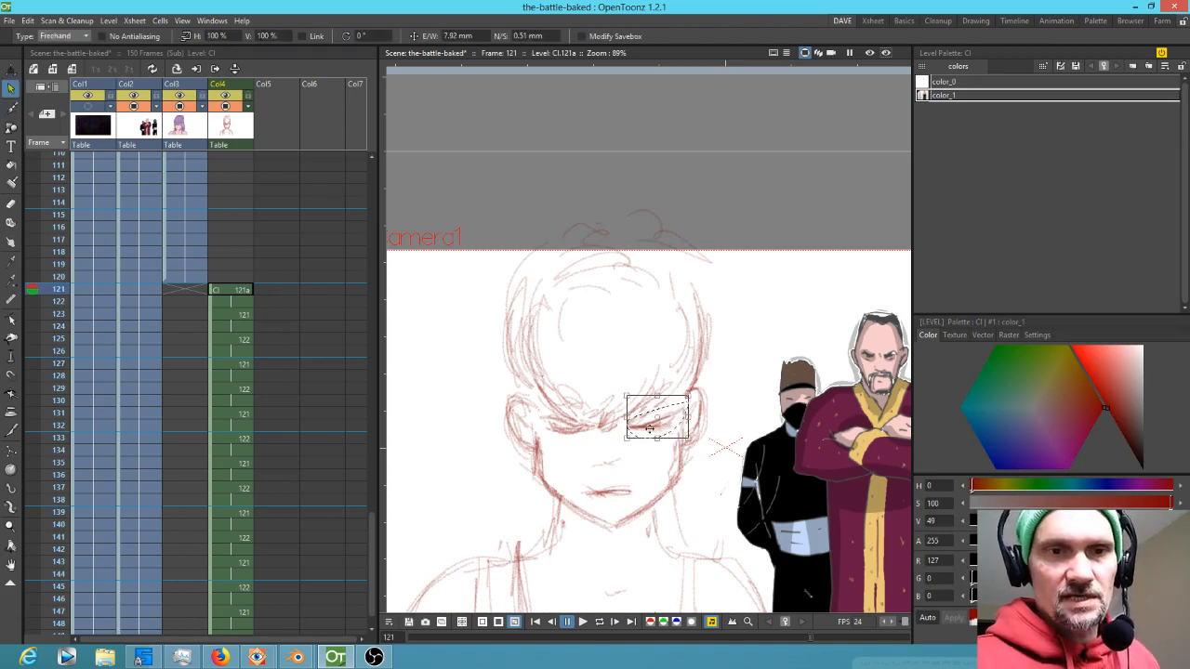
{"action": "left_click_drag", "start_coordinate": [591, 435], "coordinate": [578, 436]}
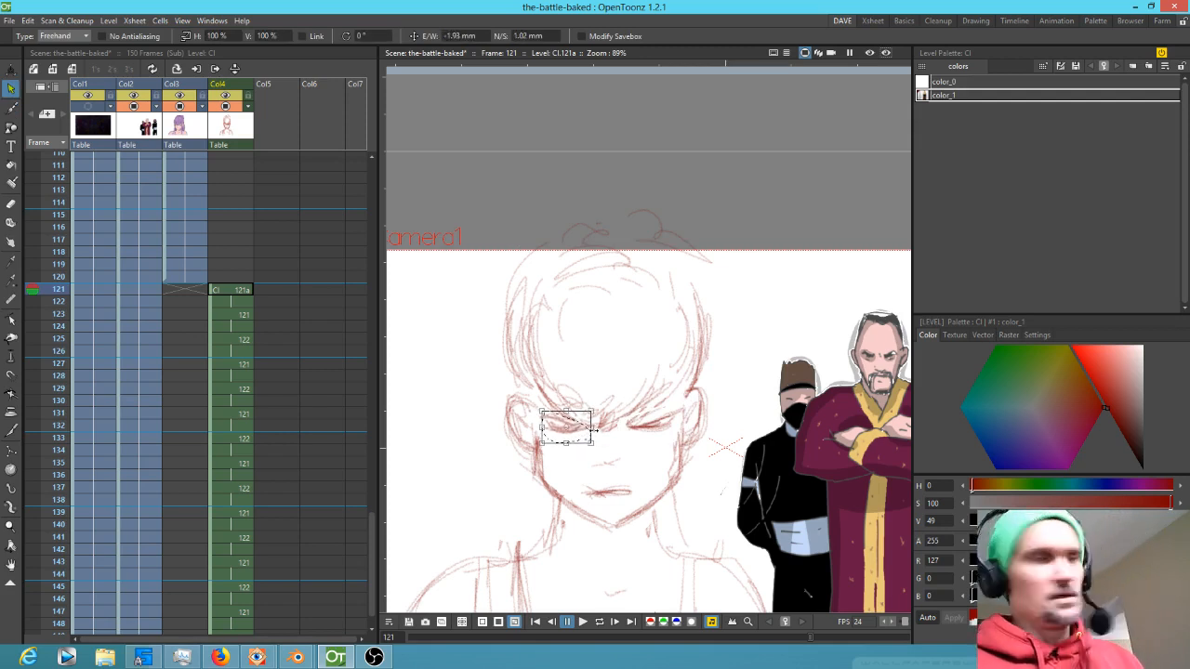
{"action": "key", "text": "Down"}
{"action": "key", "text": "Down"}
{"action": "key", "text": "Up"}
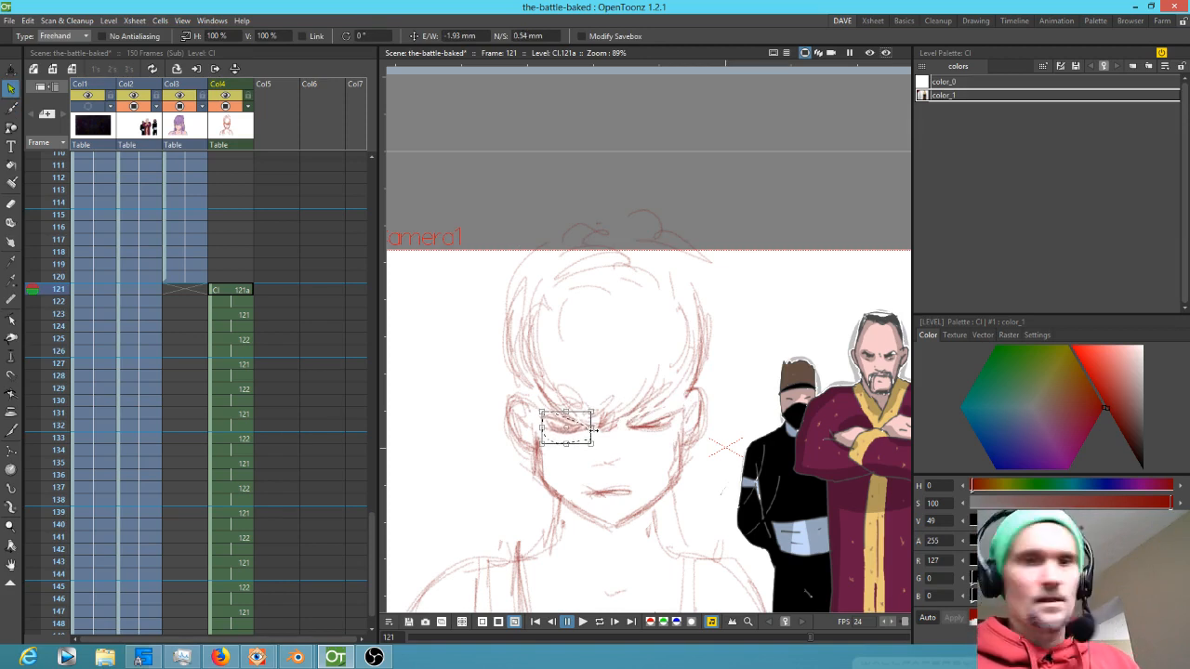
{"action": "key", "text": "Escape"}
Step forward through the following frames to review the sequence
{"action": "key", "text": "."}
{"action": "key", "text": "."}
{"action": "key", "text": "."}
{"action": "key", "text": "."}
{"action": "key", "text": "."}
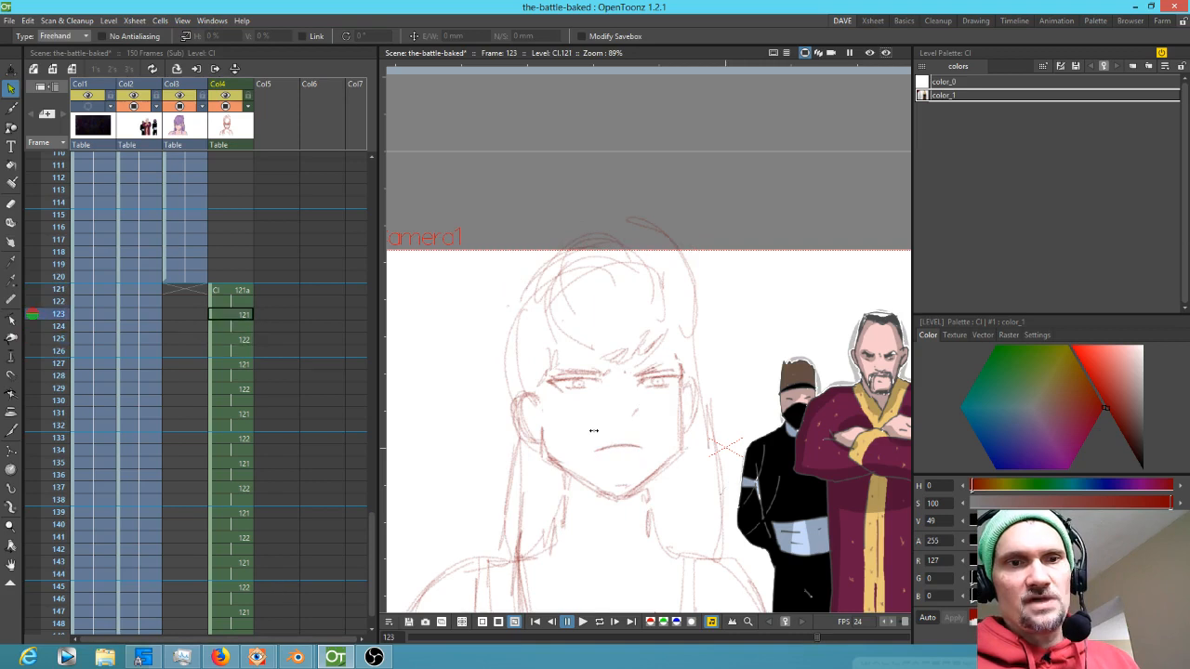
{"action": "key", "text": "."}
{"action": "key", "text": "."}
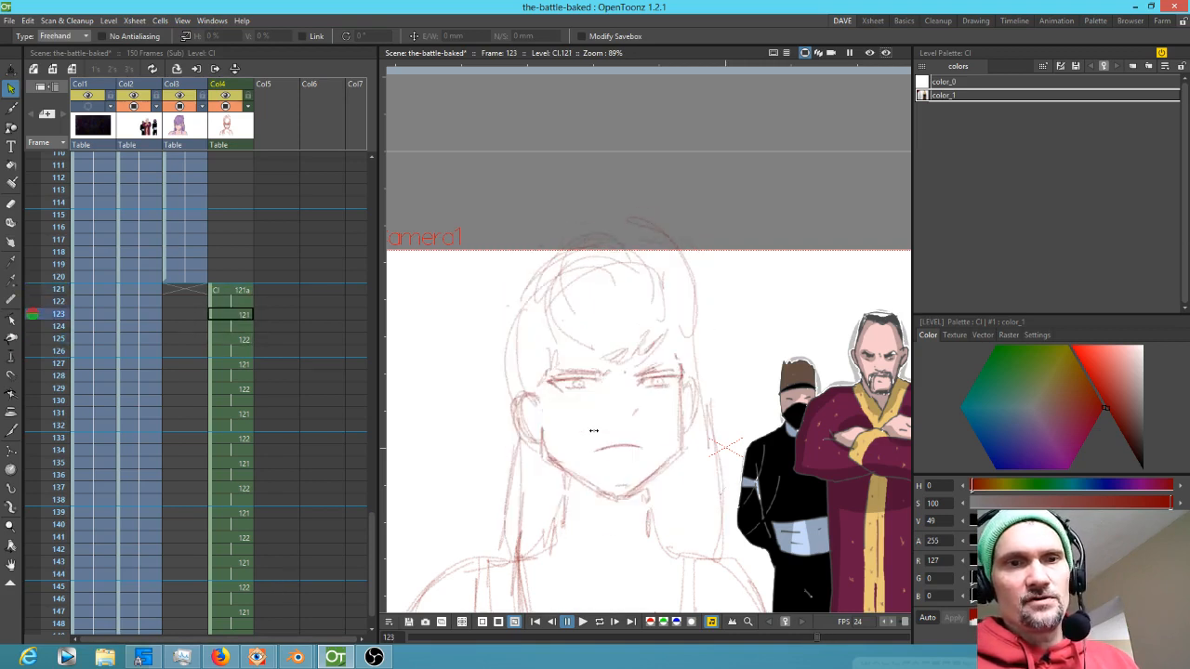
Create a new drawing 122a at frame 123 and erase most of its lines
{"action": "left_click", "coordinate": [245, 303]}
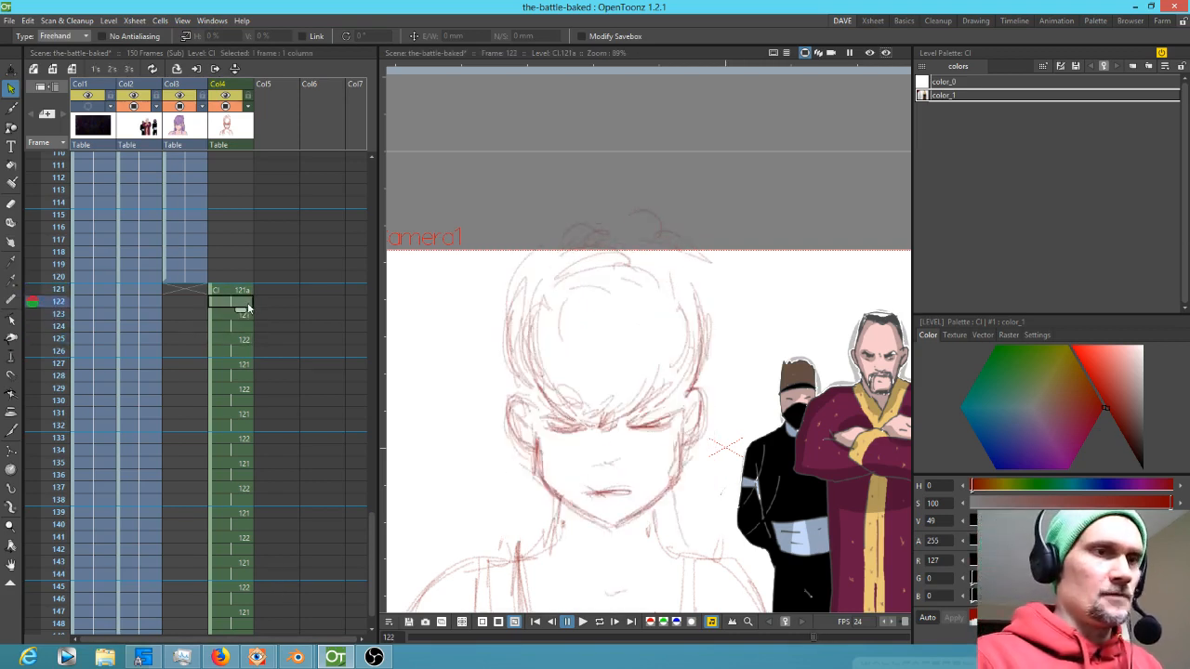
{"action": "left_click_drag", "start_coordinate": [241, 311], "coordinate": [245, 341]}
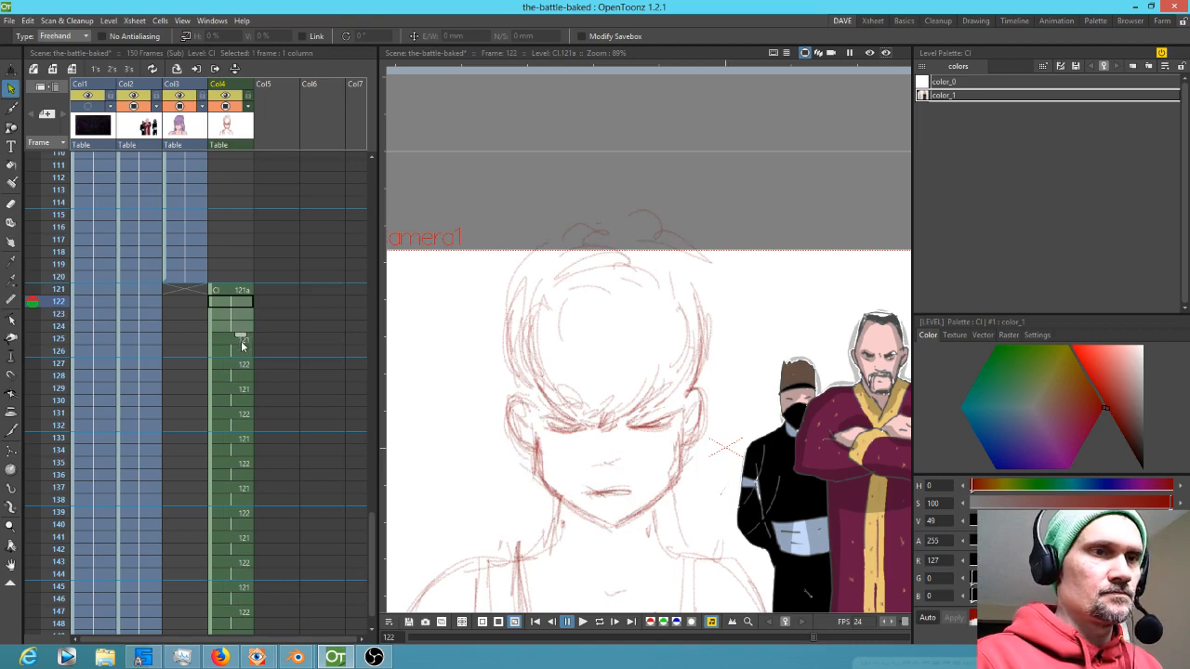
{"action": "left_click", "coordinate": [244, 316]}
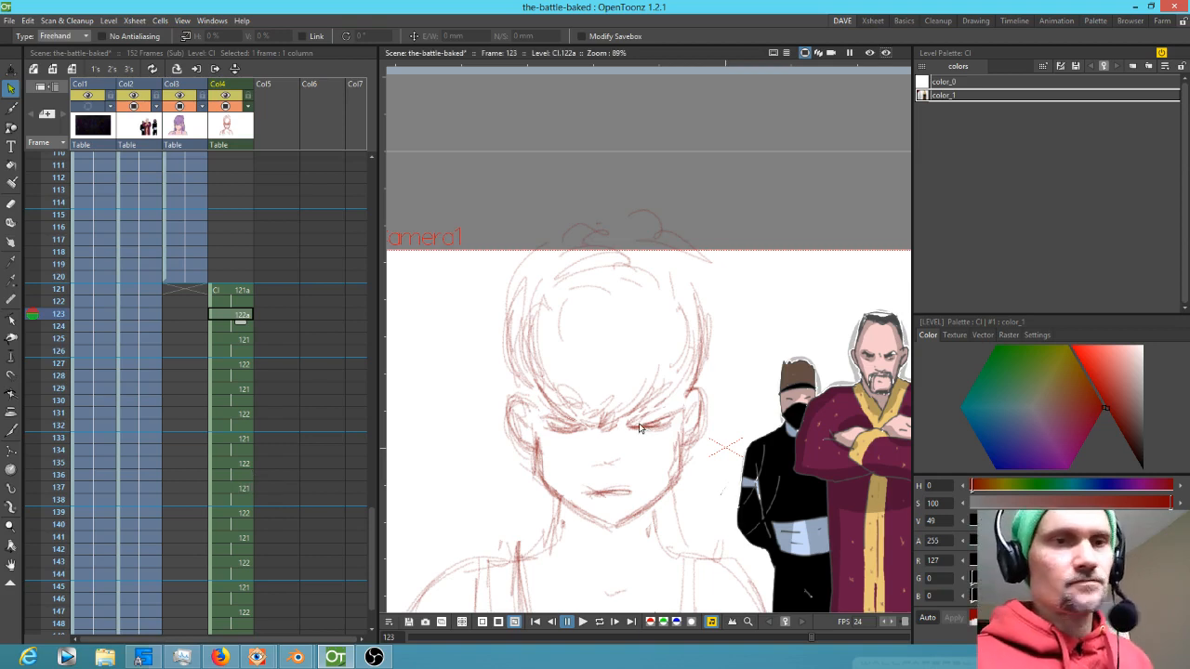
{"action": "key", "text": "a"}
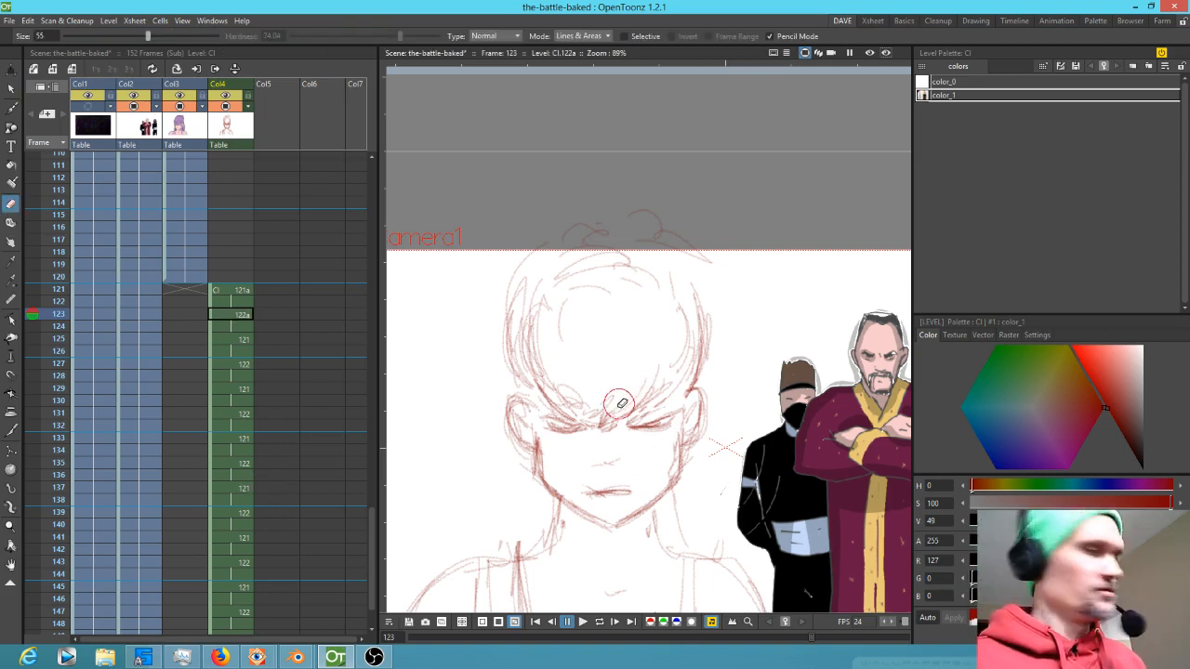
{"action": "key", "text": "alt"}
{"action": "mouse_move", "coordinate": [721, 341]}
{"action": "left_mouse_down"}
{"action": "mouse_move", "coordinate": [671, 374]}
{"action": "mouse_move", "coordinate": [702, 309]}
{"action": "mouse_move", "coordinate": [692, 244]}
{"action": "mouse_move", "coordinate": [561, 310]}
{"action": "mouse_move", "coordinate": [555, 387]}
{"action": "mouse_move", "coordinate": [584, 439]}
{"action": "mouse_move", "coordinate": [705, 403]}
{"action": "mouse_move", "coordinate": [618, 479]}
{"action": "mouse_move", "coordinate": [568, 466]}
{"action": "mouse_move", "coordinate": [609, 466]}
{"action": "mouse_move", "coordinate": [683, 436]}
{"action": "mouse_move", "coordinate": [588, 466]}
{"action": "mouse_move", "coordinate": [599, 510]}
{"action": "mouse_move", "coordinate": [630, 486]}
{"action": "left_mouse_up"}
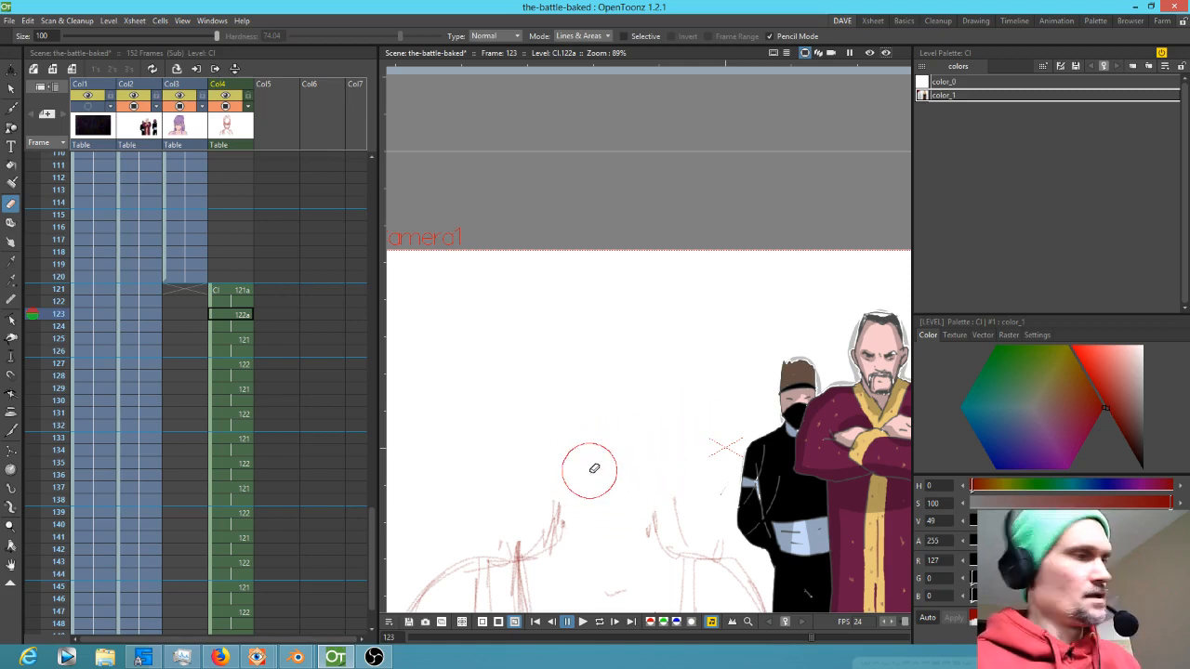
{"action": "key", "text": "b"}
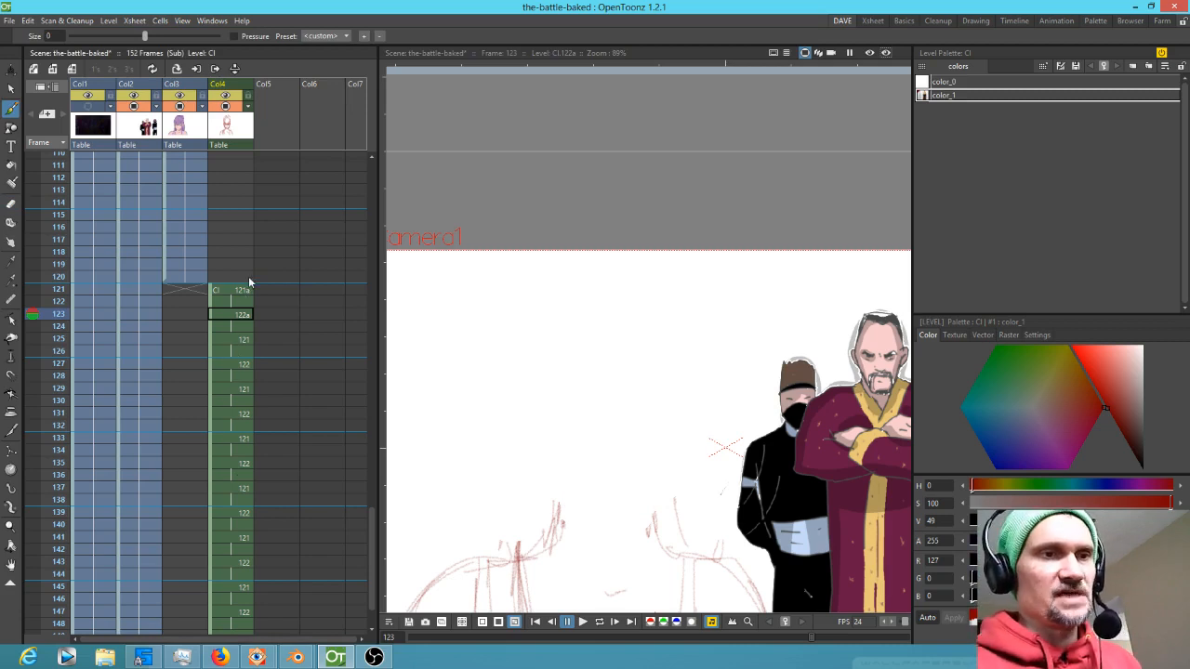
Flip through frames 121 to 126 to compare the in-between drawings
{"action": "key", "text": "Down"}
{"action": "key", "text": "Down"}
{"action": "key", "text": "Down"}
{"action": "key", "text": "Down"}
{"action": "key", "text": "Down"}
{"action": "key", "text": "Down"}
{"action": "key", "text": "Up"}
{"action": "key", "text": "Up"}
{"action": "key", "text": "Up"}
{"action": "key", "text": "Up"}
{"action": "key", "text": "Up"}
{"action": "key", "text": "Up"}
{"action": "key", "text": "Up"}
{"action": "key", "text": "Up"}
{"action": "key", "text": "Down"}
{"action": "key", "text": "Down"}
{"action": "key", "text": "Down"}
{"action": "key", "text": "Down"}
{"action": "key", "text": "e"}
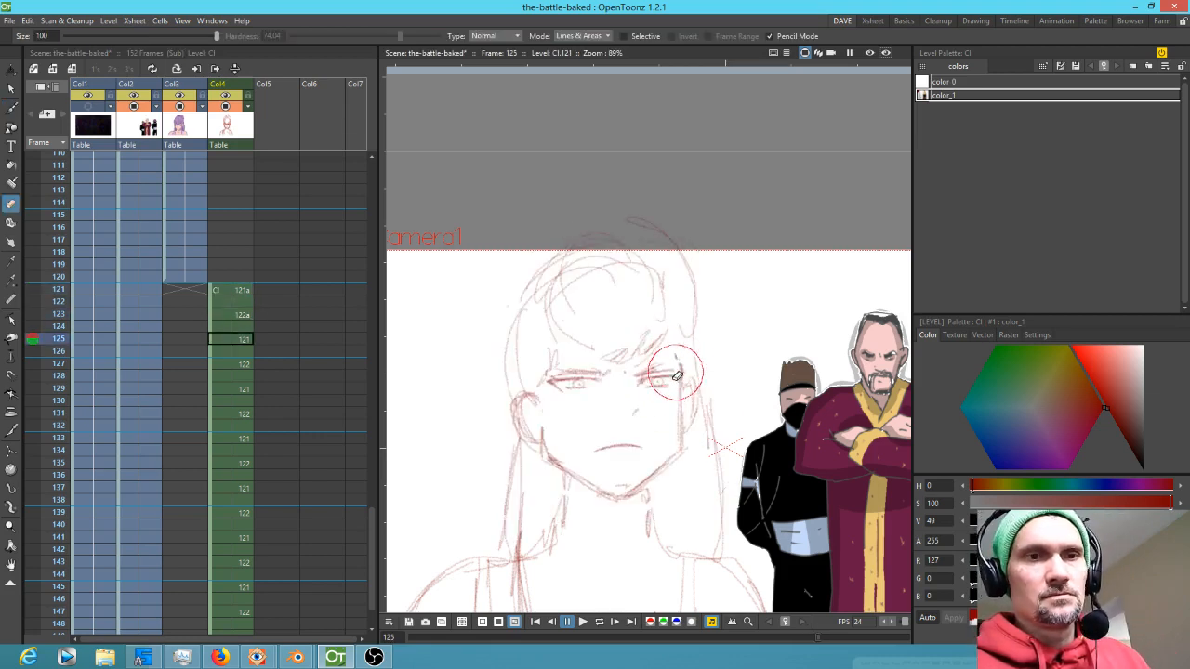
Flip back and forth between frames 121, 123 and 125 to compare the face drawings
{"action": "key", "text": "b"}
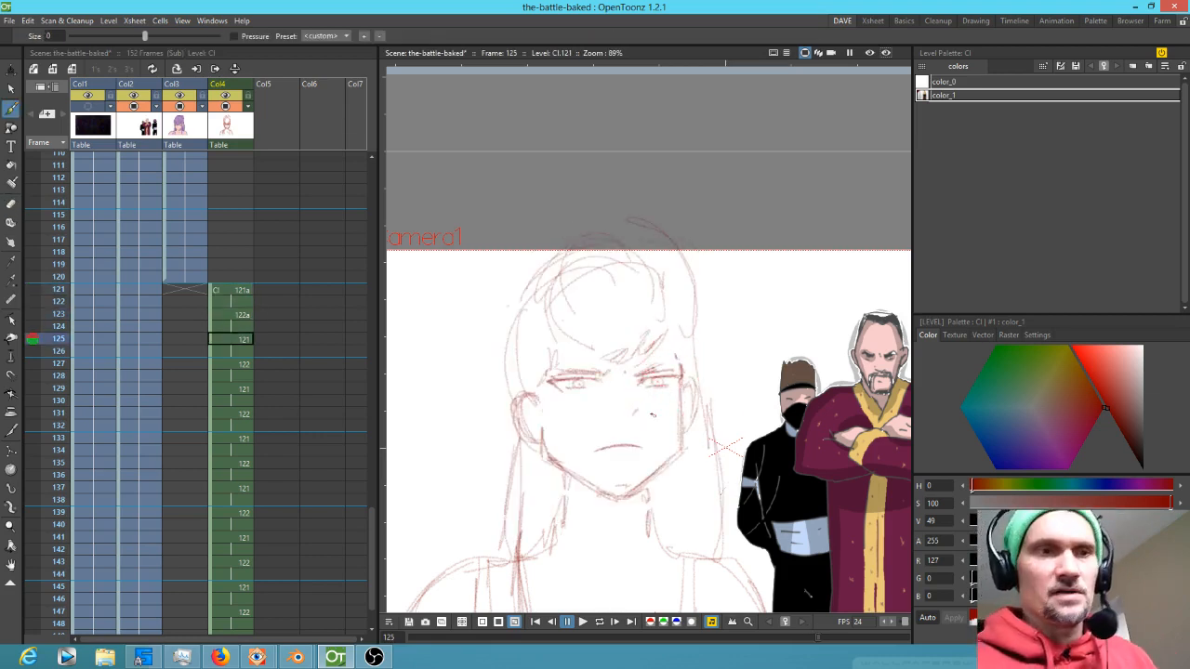
{"action": "key", "text": "Up"}
{"action": "key", "text": "Up"}
{"action": "key", "text": "Down"}
{"action": "key", "text": "Down"}
{"action": "key", "text": "Down"}
{"action": "key", "text": "Down"}
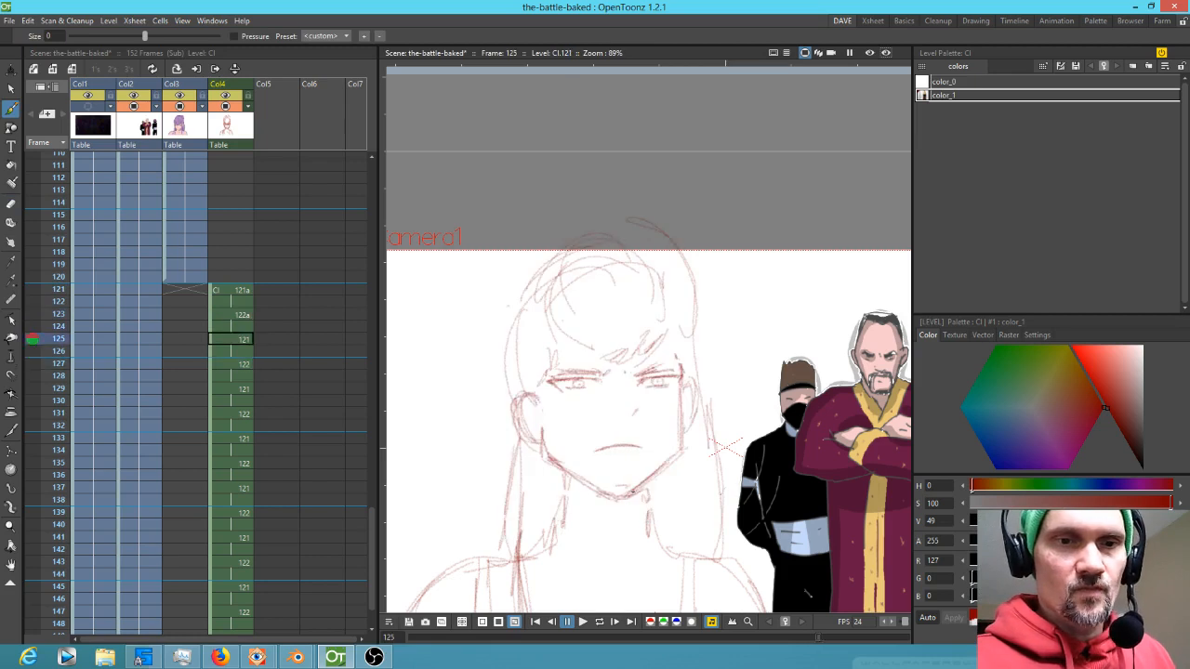
{"action": "key", "text": "Up"}
{"action": "key", "text": "Up"}
{"action": "key", "text": "Up"}
{"action": "key", "text": "Up"}
{"action": "key", "text": "Up"}
{"action": "key", "text": "Up"}
{"action": "key", "text": "Down"}
{"action": "key", "text": "Down"}
{"action": "key", "text": "Down"}
{"action": "key", "text": "Down"}
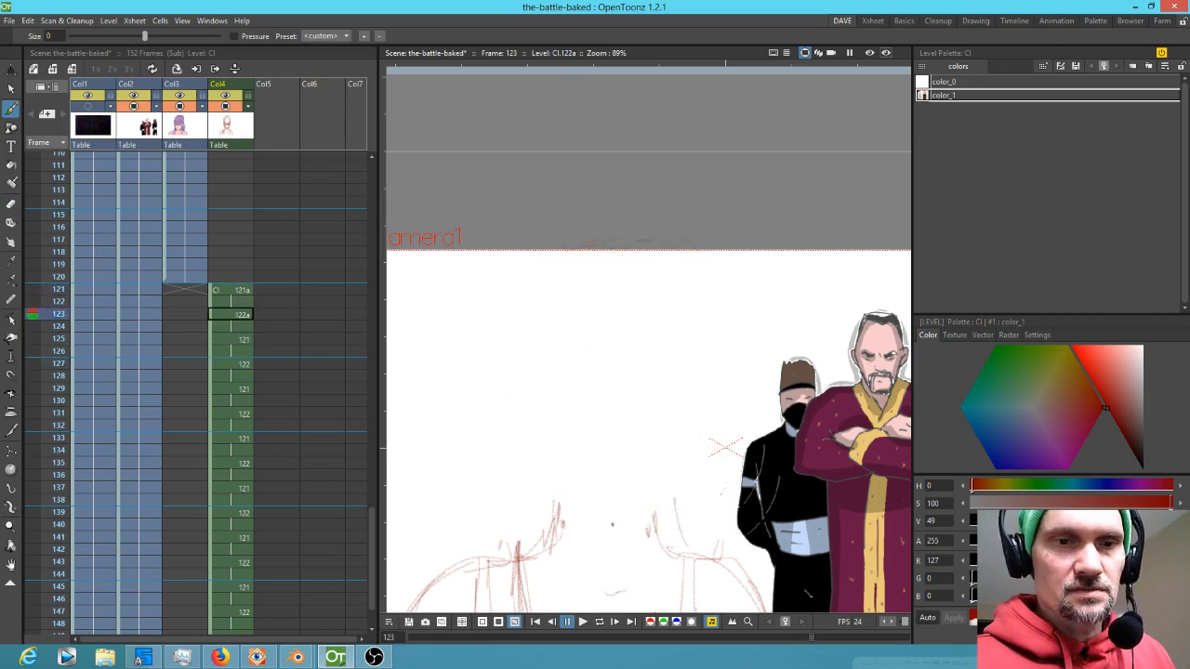
{"action": "key", "text": "Up"}
{"action": "key", "text": "Up"}
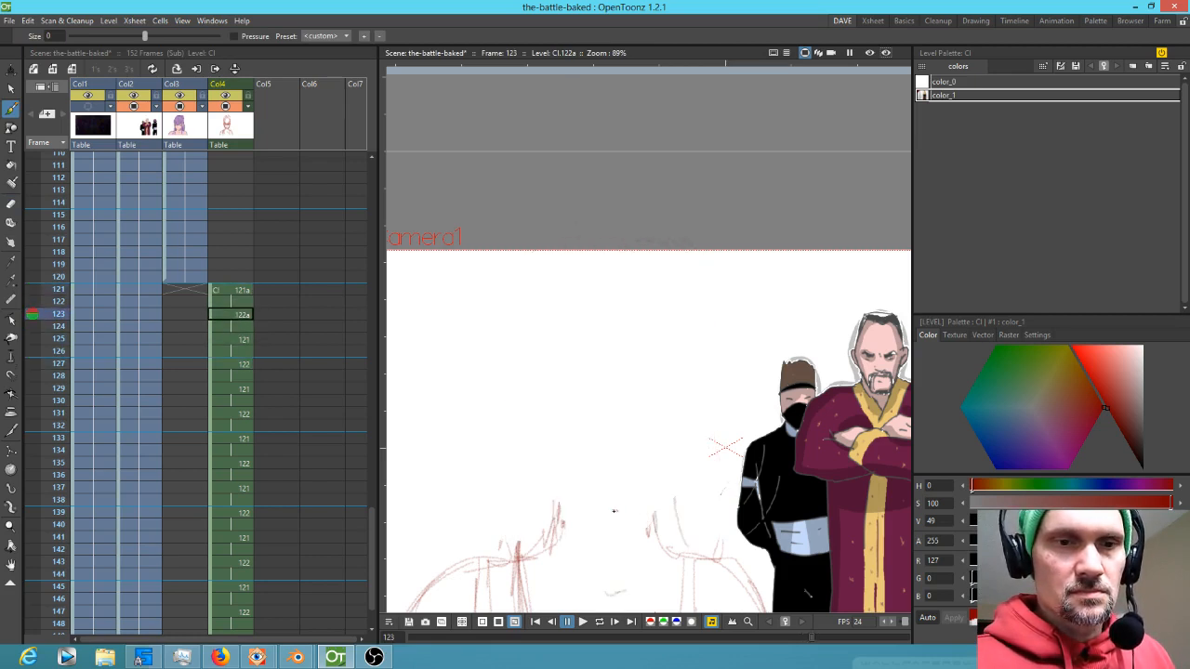
Sketch chin and jaw strokes on drawing 122a at frame 123, flipping to neighbouring frames for reference
{"action": "left_click_drag", "start_coordinate": [614, 511], "coordinate": [671, 475]}
{"action": "key", "text": "Up"}
{"action": "key", "text": "Up"}
{"action": "key", "text": "Down"}
{"action": "key", "text": "Down"}
{"action": "key", "text": "Up"}
{"action": "key", "text": "Up"}
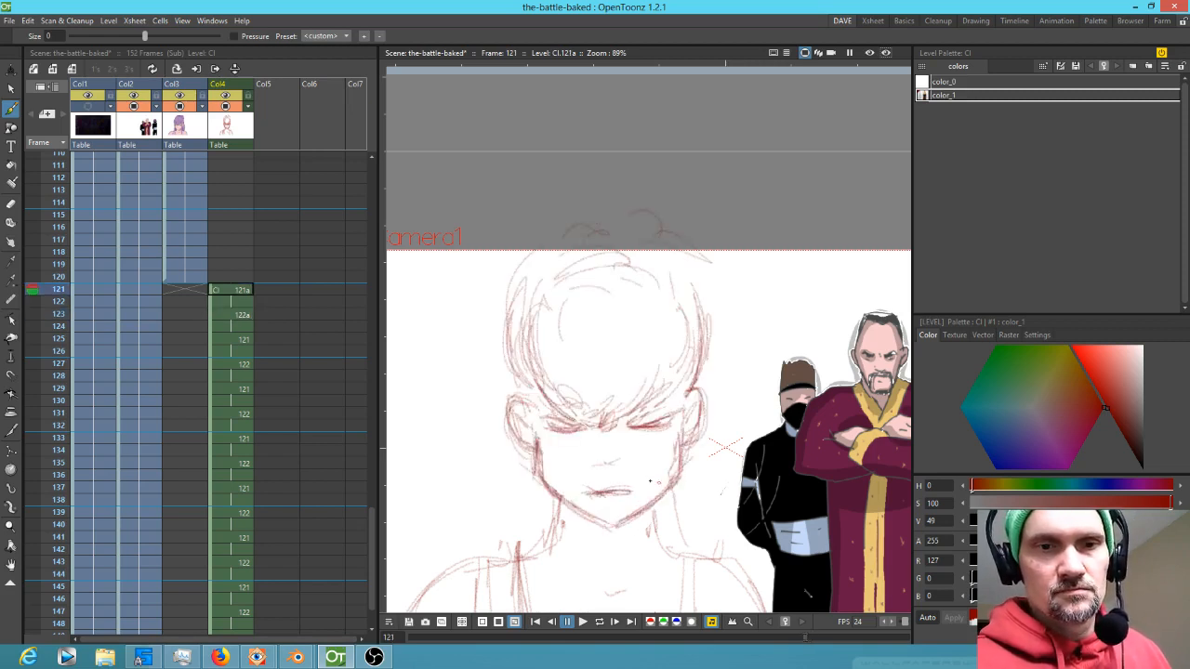
{"action": "key", "text": "Down"}
{"action": "key", "text": "Down"}
{"action": "left_click_drag", "start_coordinate": [552, 473], "coordinate": [588, 494]}
{"action": "key", "text": "Up"}
{"action": "key", "text": "Up"}
{"action": "key", "text": "Down"}
{"action": "key", "text": "Down"}
{"action": "key", "text": "Up"}
{"action": "key", "text": "Up"}
{"action": "key", "text": "Down"}
{"action": "key", "text": "Down"}
{"action": "left_click_drag", "start_coordinate": [549, 464], "coordinate": [563, 475]}
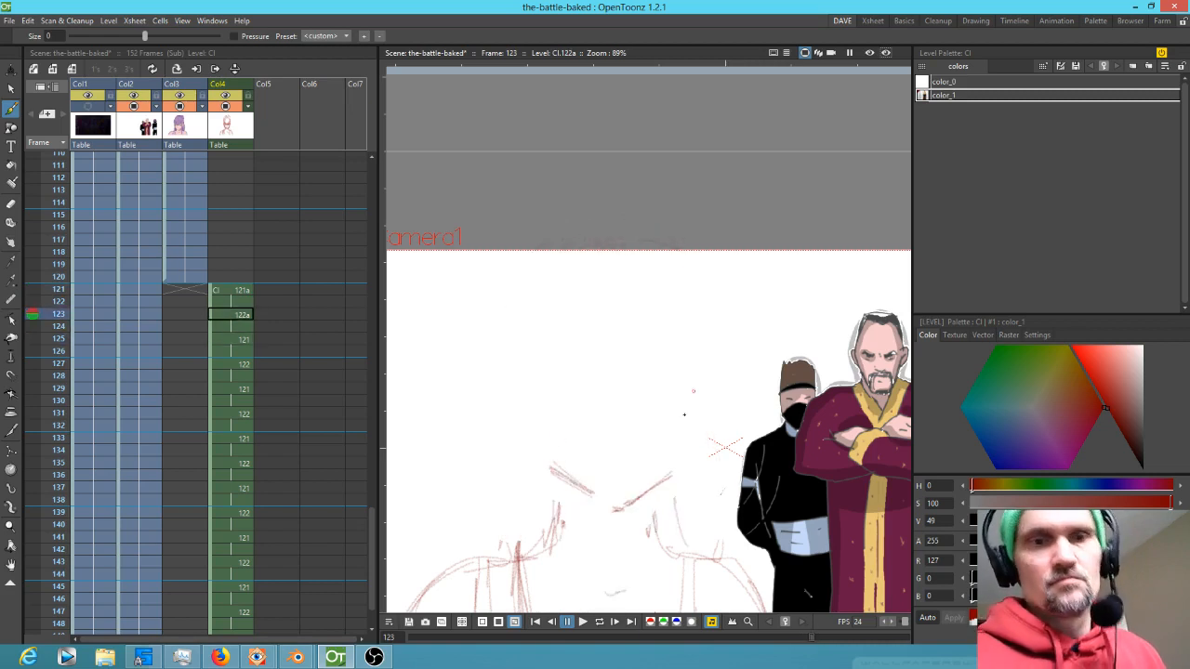
{"action": "key", "text": "Up"}
{"action": "key", "text": "Up"}
{"action": "key", "text": "Down"}
{"action": "key", "text": "Down"}
{"action": "key", "text": "Down"}
{"action": "key", "text": "Down"}
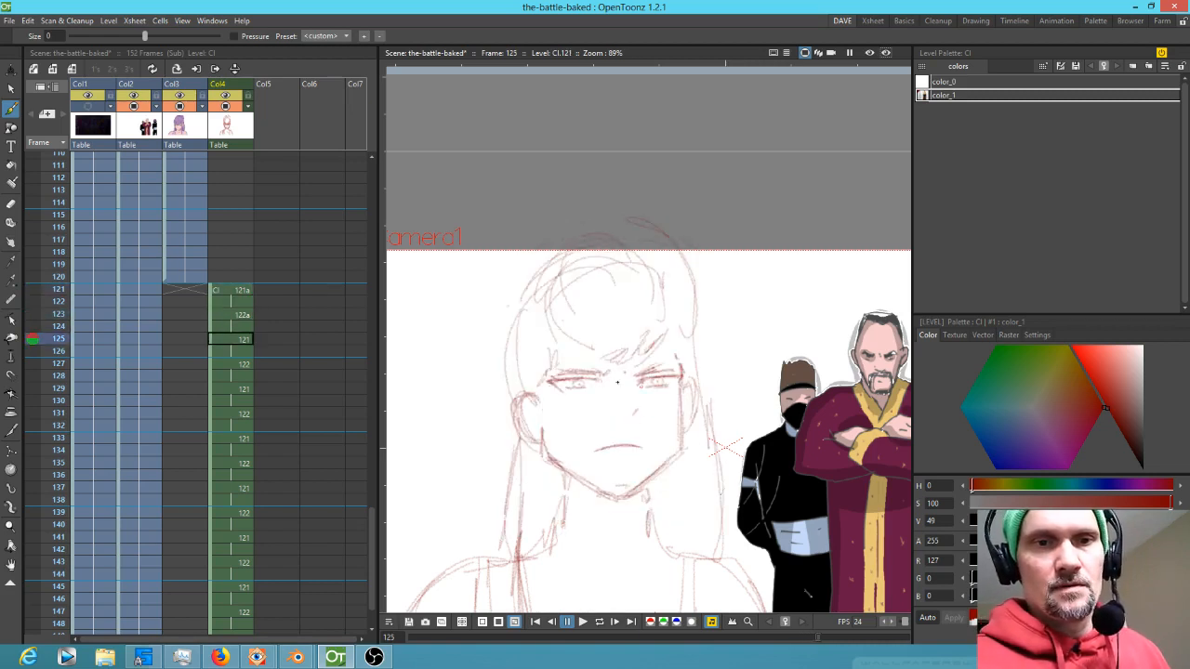
{"action": "key", "text": "Up"}
{"action": "key", "text": "Up"}
{"action": "key", "text": "Up"}
{"action": "key", "text": "Up"}
{"action": "key", "text": "Down"}
{"action": "key", "text": "Down"}
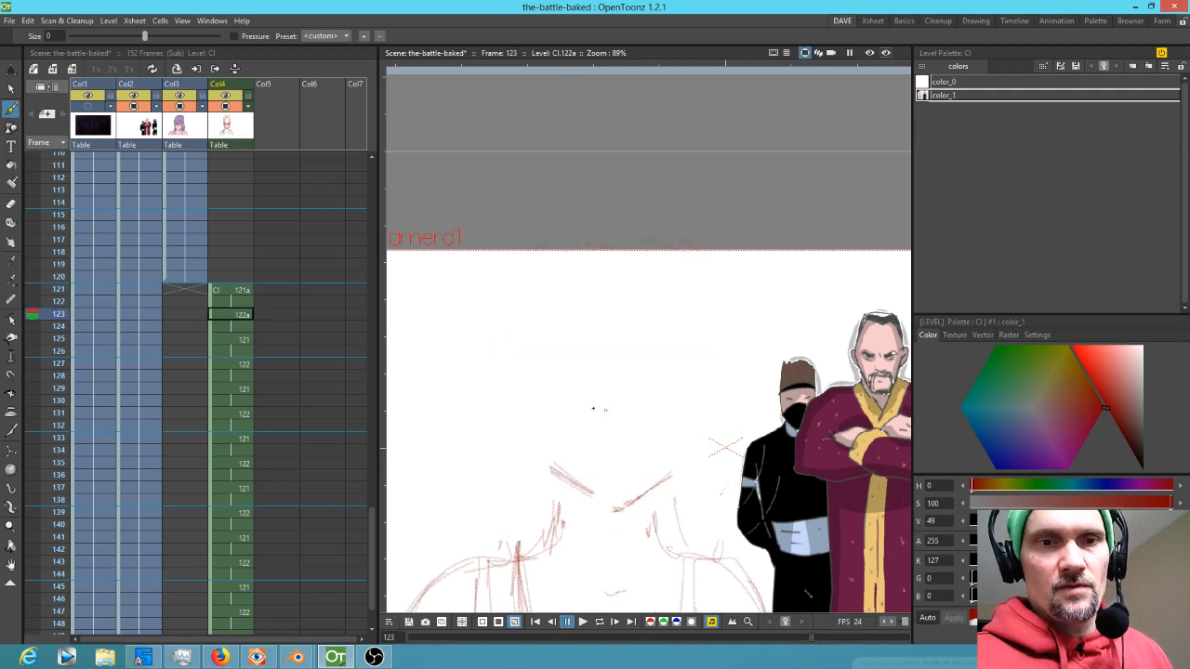
Draw a cross-shaped face guideline on the frame 123 drawing and compare it with the neighbouring frames
{"action": "mouse_move", "coordinate": [574, 390]}
{"action": "left_mouse_down"}
{"action": "mouse_move", "coordinate": [682, 404]}
{"action": "mouse_move", "coordinate": [536, 391]}
{"action": "mouse_move", "coordinate": [730, 417]}
{"action": "mouse_move", "coordinate": [604, 405]}
{"action": "mouse_move", "coordinate": [643, 387]}
{"action": "mouse_move", "coordinate": [584, 396]}
{"action": "mouse_move", "coordinate": [675, 387]}
{"action": "left_mouse_up"}
{"action": "left_click_drag", "start_coordinate": [622, 321], "coordinate": [626, 460]}
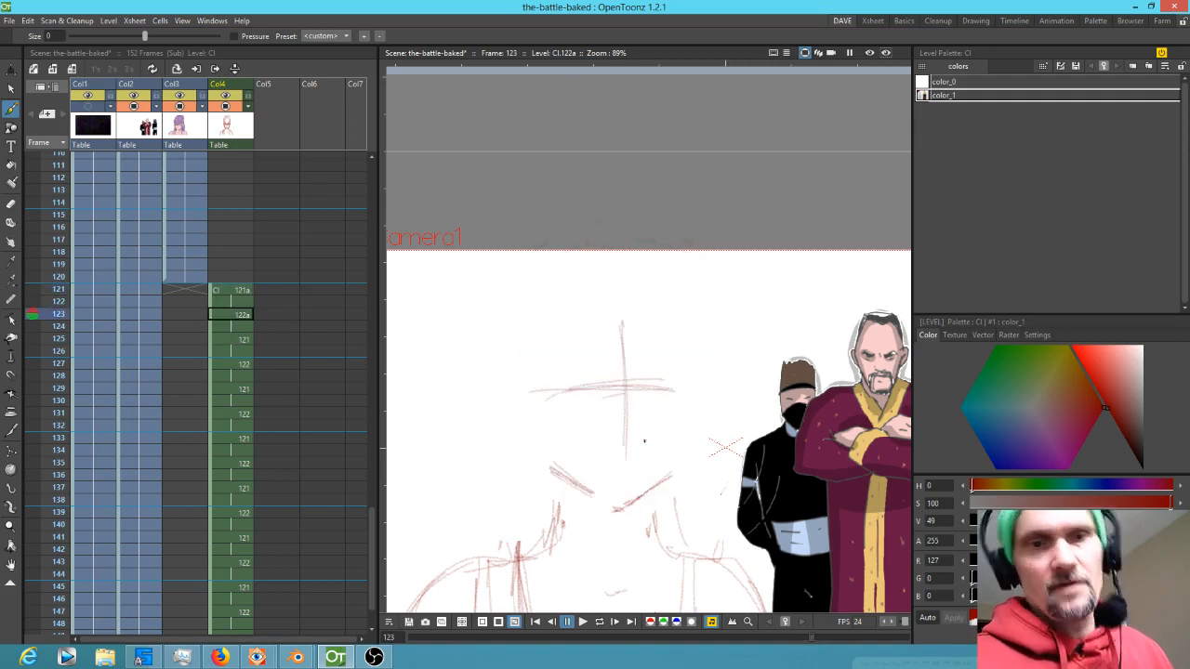
{"action": "key", "text": "Up"}
{"action": "key", "text": "Up"}
{"action": "key", "text": "Down"}
{"action": "key", "text": "Down"}
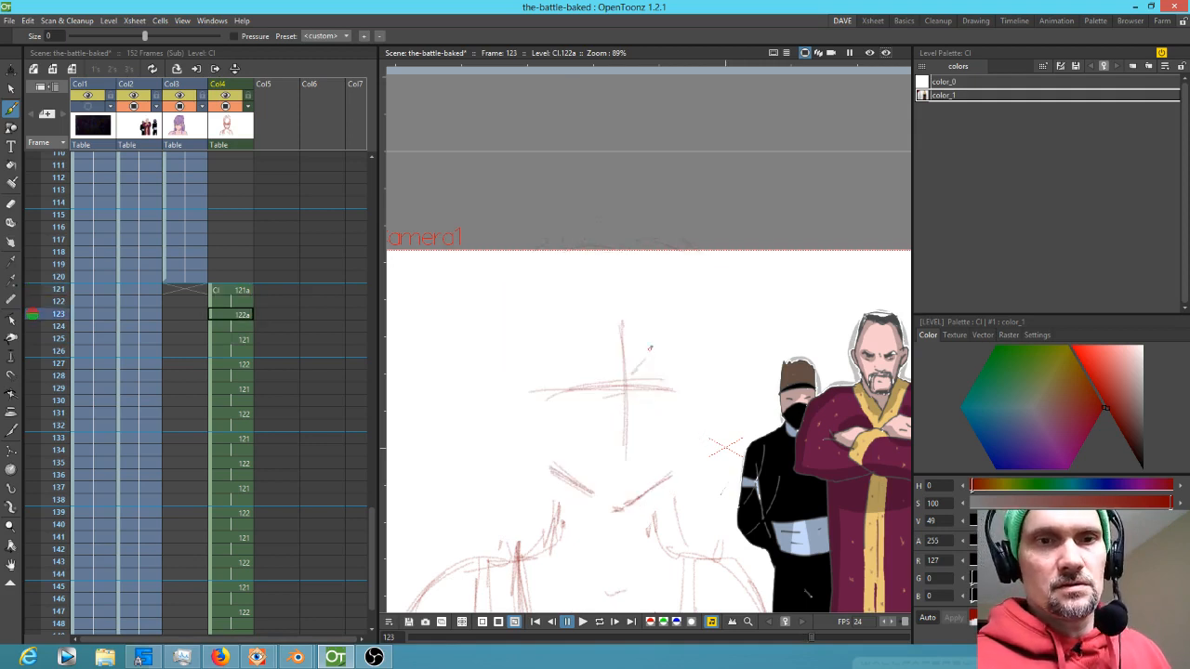
{"action": "key", "text": "Up"}
{"action": "key", "text": "Up"}
{"action": "key", "text": "Down"}
{"action": "key", "text": "Down"}
{"action": "key", "text": "Down"}
{"action": "key", "text": "Down"}
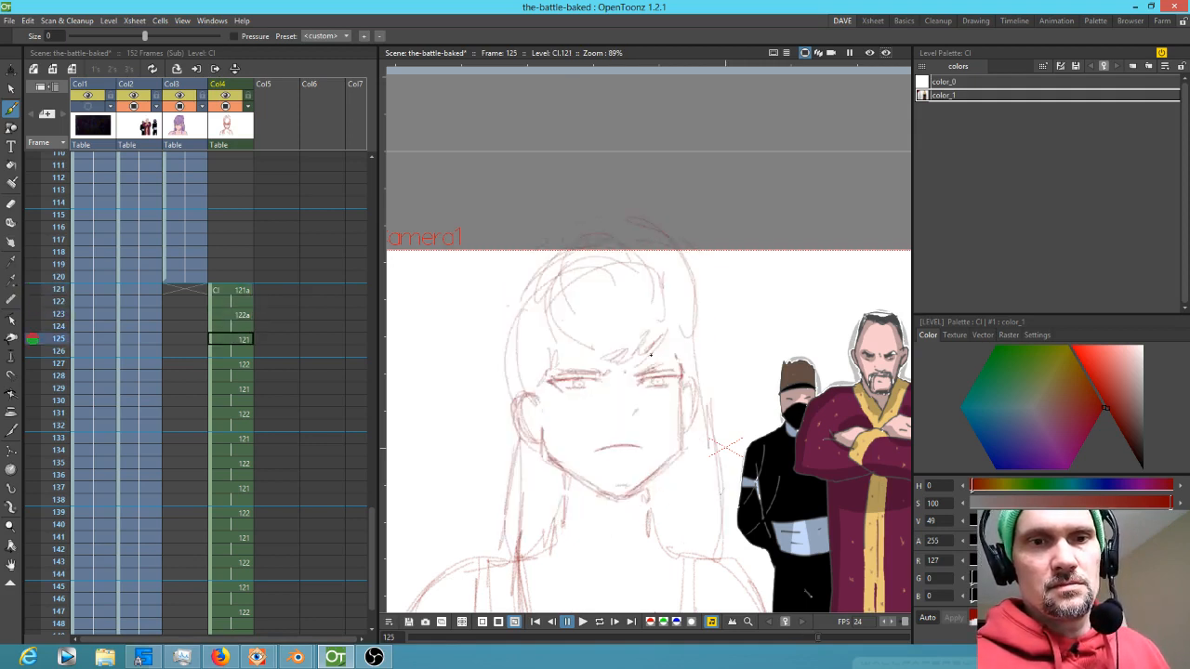
{"action": "key", "text": "Up"}
{"action": "key", "text": "Up"}
{"action": "key", "text": "Up"}
{"action": "key", "text": "Up"}
{"action": "key", "text": "Down"}
{"action": "key", "text": "Down"}
Sketch a round head shape around the top of the guideline cross on frame 123
{"action": "mouse_move", "coordinate": [635, 375]}
{"action": "left_mouse_down"}
{"action": "mouse_move", "coordinate": [592, 279]}
{"action": "mouse_move", "coordinate": [677, 287]}
{"action": "mouse_move", "coordinate": [678, 347]}
{"action": "mouse_move", "coordinate": [650, 364]}
{"action": "mouse_move", "coordinate": [562, 307]}
{"action": "left_mouse_up"}
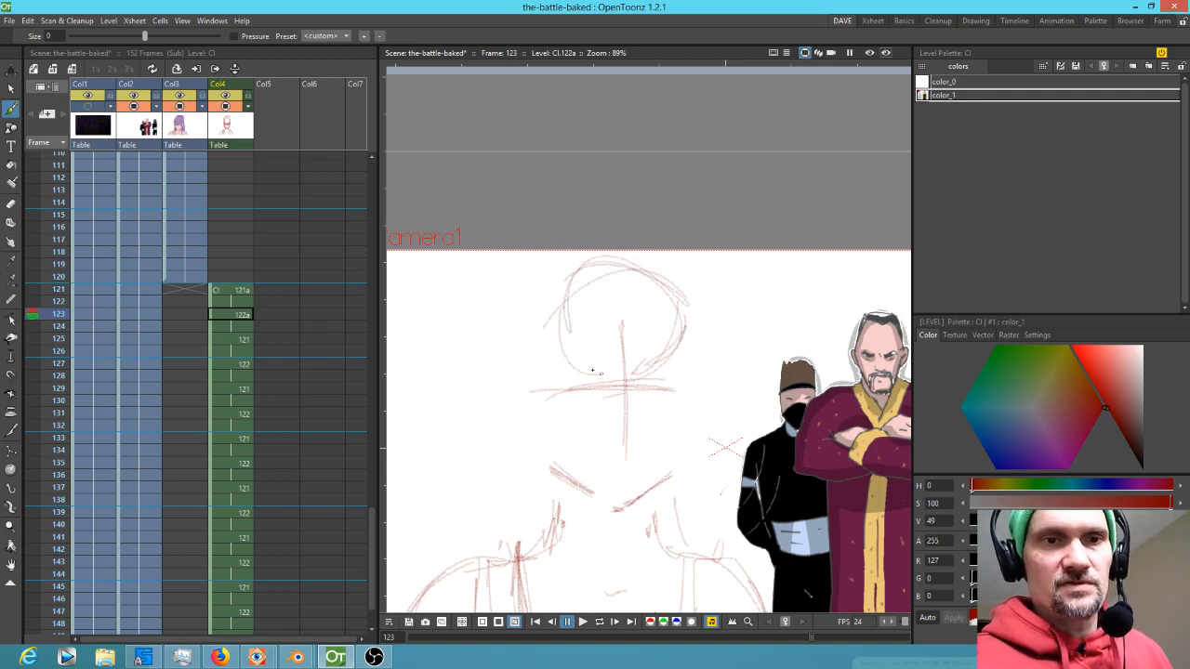
{"action": "mouse_move", "coordinate": [610, 384]}
{"action": "left_mouse_down"}
{"action": "mouse_move", "coordinate": [671, 348]}
{"action": "mouse_move", "coordinate": [641, 378]}
{"action": "mouse_move", "coordinate": [567, 280]}
{"action": "mouse_move", "coordinate": [569, 301]}
{"action": "mouse_move", "coordinate": [640, 270]}
{"action": "left_mouse_up"}
{"action": "left_click_drag", "start_coordinate": [639, 270], "coordinate": [540, 355]}
{"action": "key", "text": "Up"}
{"action": "key", "text": "Up"}
{"action": "key", "text": "Down"}
{"action": "key", "text": "Down"}
{"action": "key", "text": "Down"}
{"action": "key", "text": "Down"}
{"action": "key", "text": "Up"}
{"action": "key", "text": "Up"}
{"action": "key", "text": "Down"}
{"action": "key", "text": "Down"}
{"action": "key", "text": "Up"}
{"action": "key", "text": "Up"}
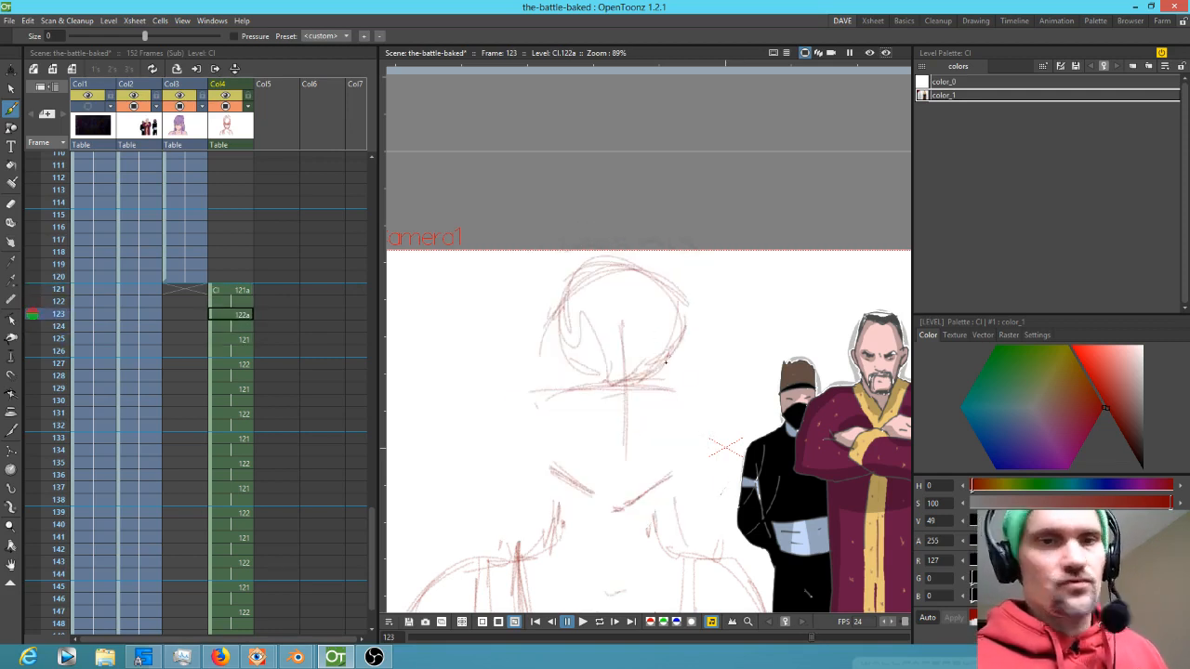
Select the strokes around the eye line and nudge them with the Selection tool
{"action": "key", "text": "s"}
{"action": "mouse_move", "coordinate": [696, 337]}
{"action": "left_mouse_down"}
{"action": "mouse_move", "coordinate": [658, 313]}
{"action": "mouse_move", "coordinate": [641, 382]}
{"action": "left_mouse_up"}
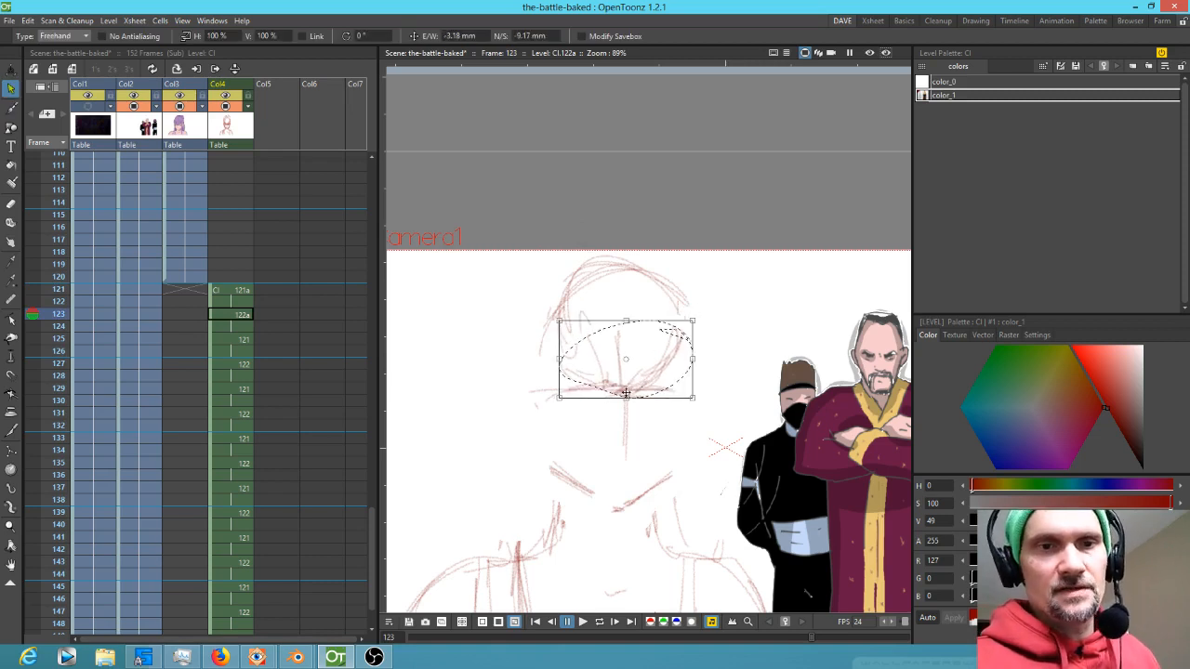
{"action": "key", "text": "e"}
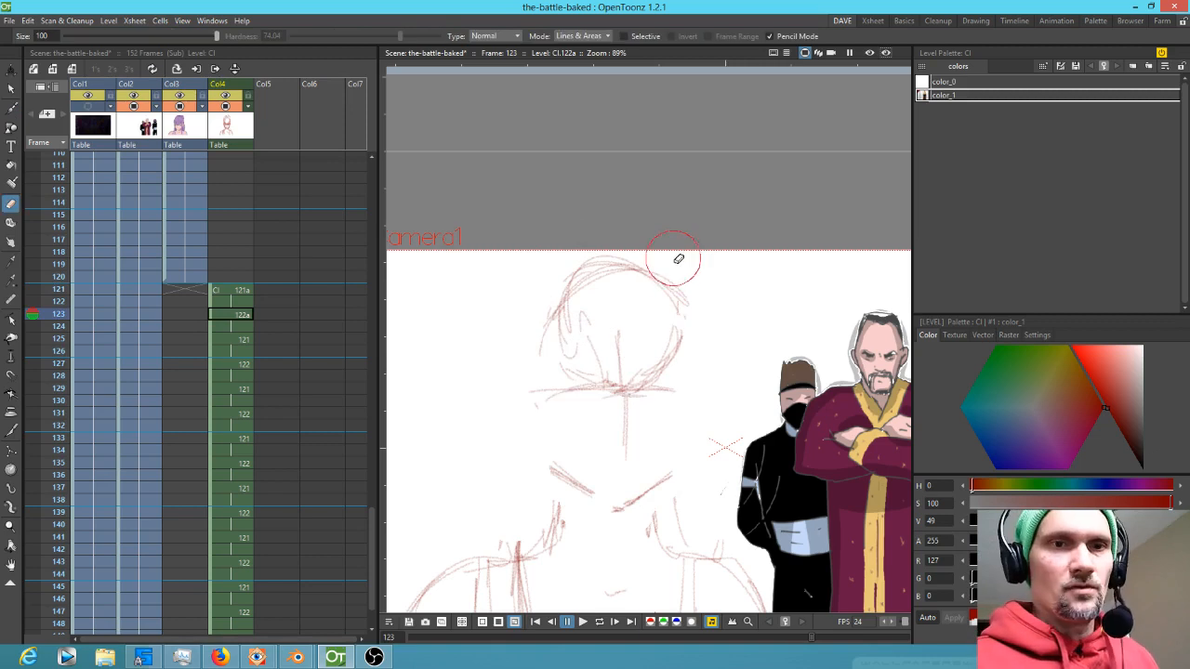
Erase the top of the head outline and redraw strokes along the crown of the head
{"action": "left_click_drag", "start_coordinate": [646, 249], "coordinate": [632, 247]}
{"action": "key", "text": "b"}
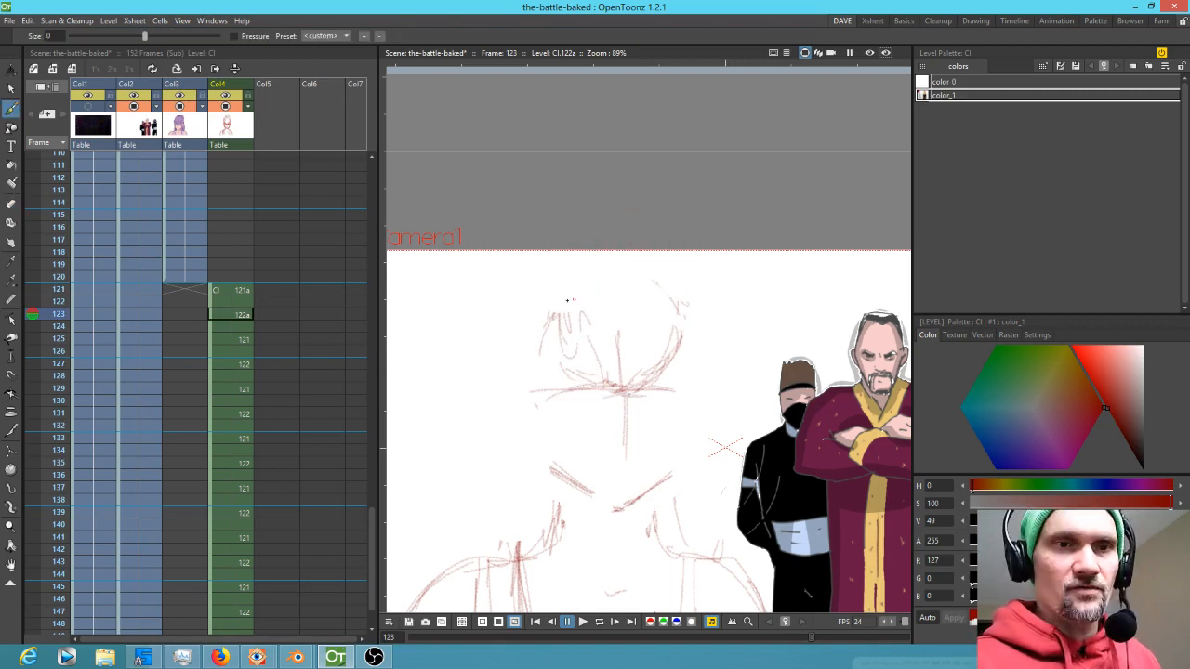
{"action": "mouse_move", "coordinate": [568, 295]}
{"action": "left_mouse_down"}
{"action": "mouse_move", "coordinate": [638, 262]}
{"action": "mouse_move", "coordinate": [686, 316]}
{"action": "left_mouse_up"}
{"action": "left_click_drag", "start_coordinate": [642, 258], "coordinate": [576, 279]}
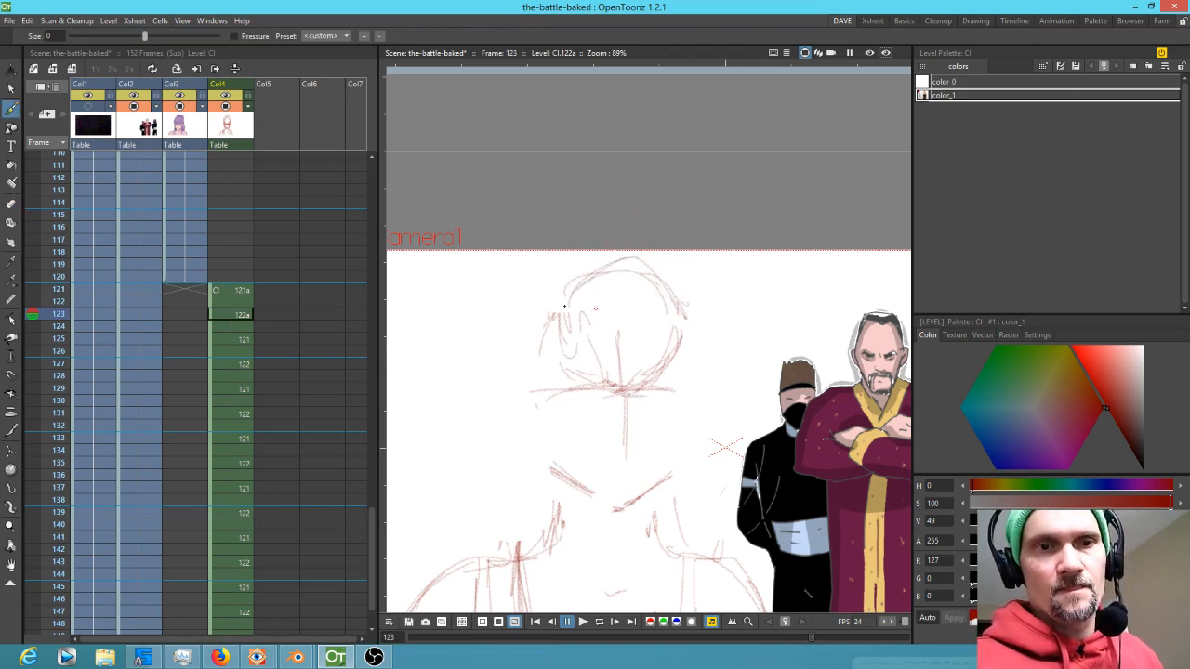
{"action": "left_click_drag", "start_coordinate": [534, 400], "coordinate": [514, 401]}
Compare neighbouring frames and sketch cheek lines down both sides of the face on frame 123
{"action": "key", "text": "comma"}
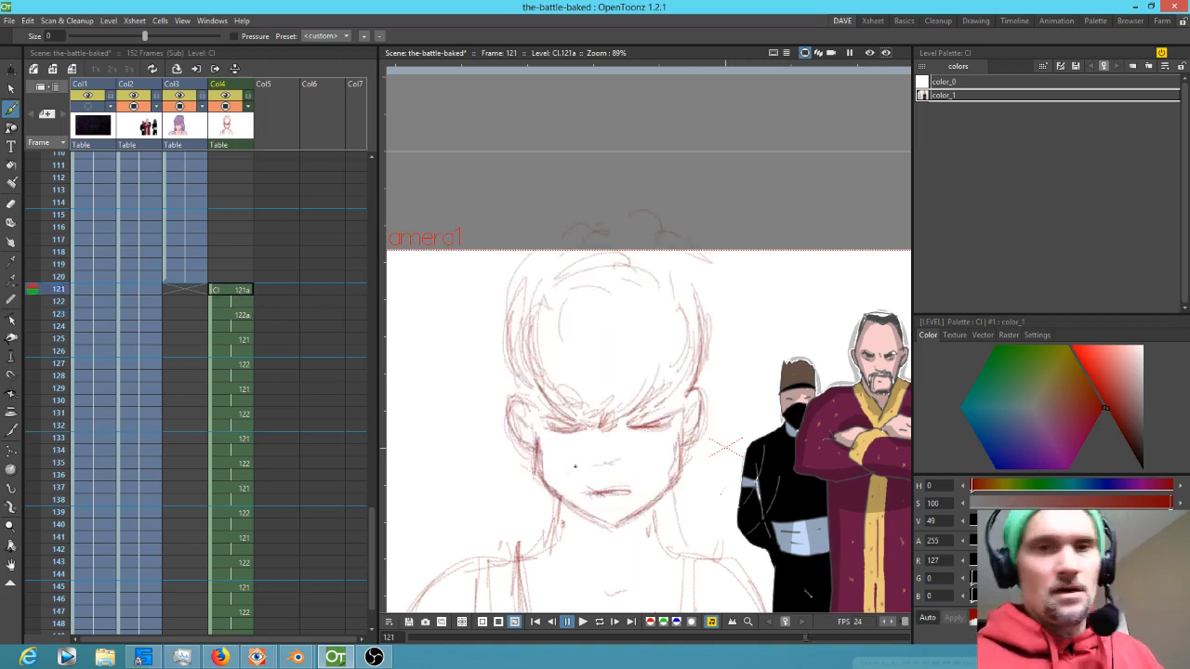
{"action": "key", "text": "period"}
{"action": "key", "text": "period"}
{"action": "key", "text": "comma"}
{"action": "key", "text": "comma"}
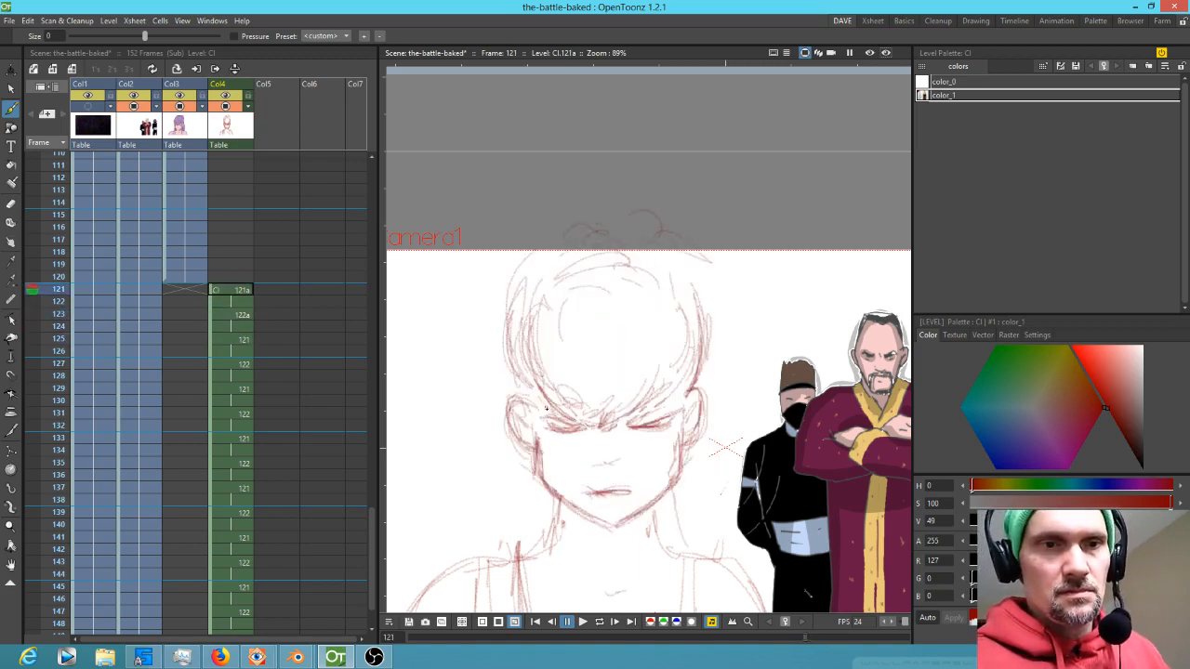
{"action": "mouse_move", "coordinate": [538, 390]}
{"action": "left_mouse_down"}
{"action": "mouse_move", "coordinate": [518, 433]}
{"action": "mouse_move", "coordinate": [543, 442]}
{"action": "left_mouse_up"}
{"action": "left_click_drag", "start_coordinate": [697, 390], "coordinate": [694, 435]}
{"action": "left_click_drag", "start_coordinate": [697, 392], "coordinate": [697, 401]}
{"action": "key", "text": "comma"}
{"action": "key", "text": "period"}
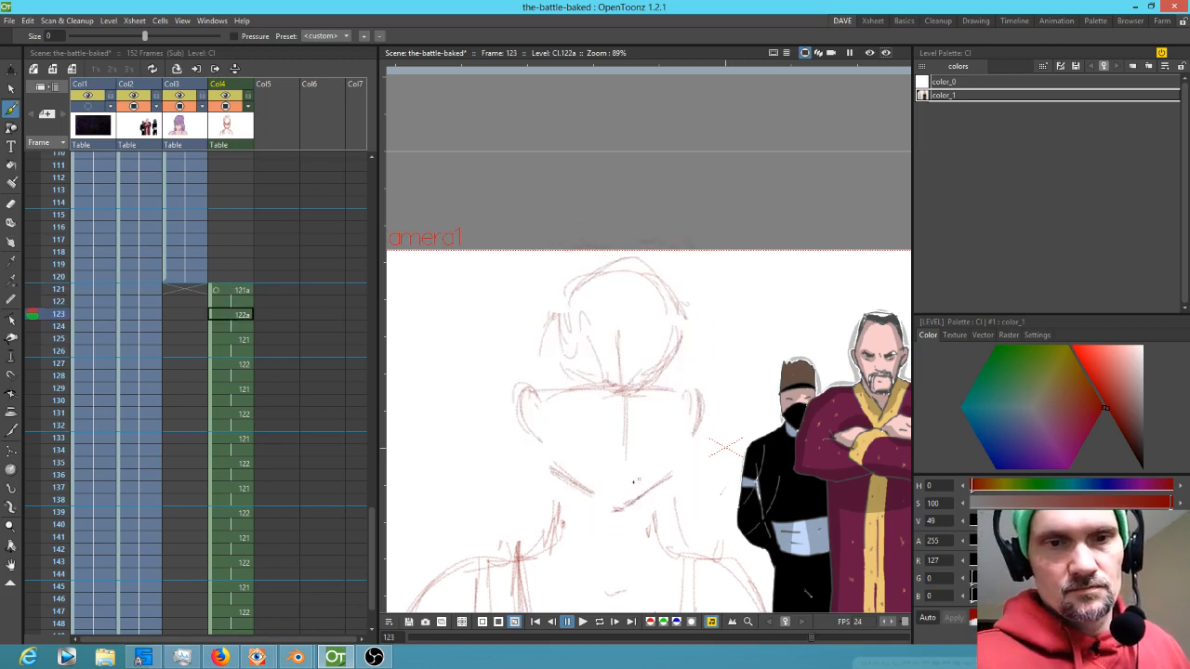
Draw the mouth line below the cross and nudge it into place with the Selection tool
{"action": "left_click_drag", "start_coordinate": [598, 458], "coordinate": [640, 458]}
{"action": "key", "text": "period"}
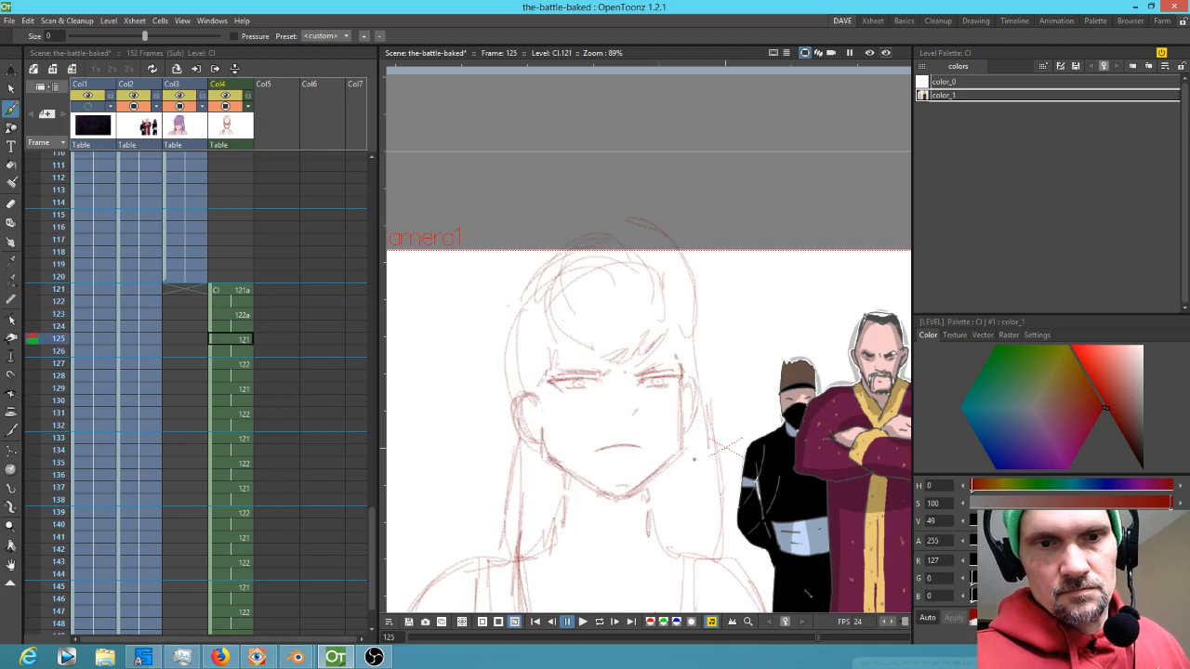
{"action": "key", "text": "comma"}
{"action": "key", "text": "comma"}
{"action": "key", "text": "comma"}
{"action": "key", "text": "comma"}
{"action": "key", "text": "period"}
{"action": "key", "text": "period"}
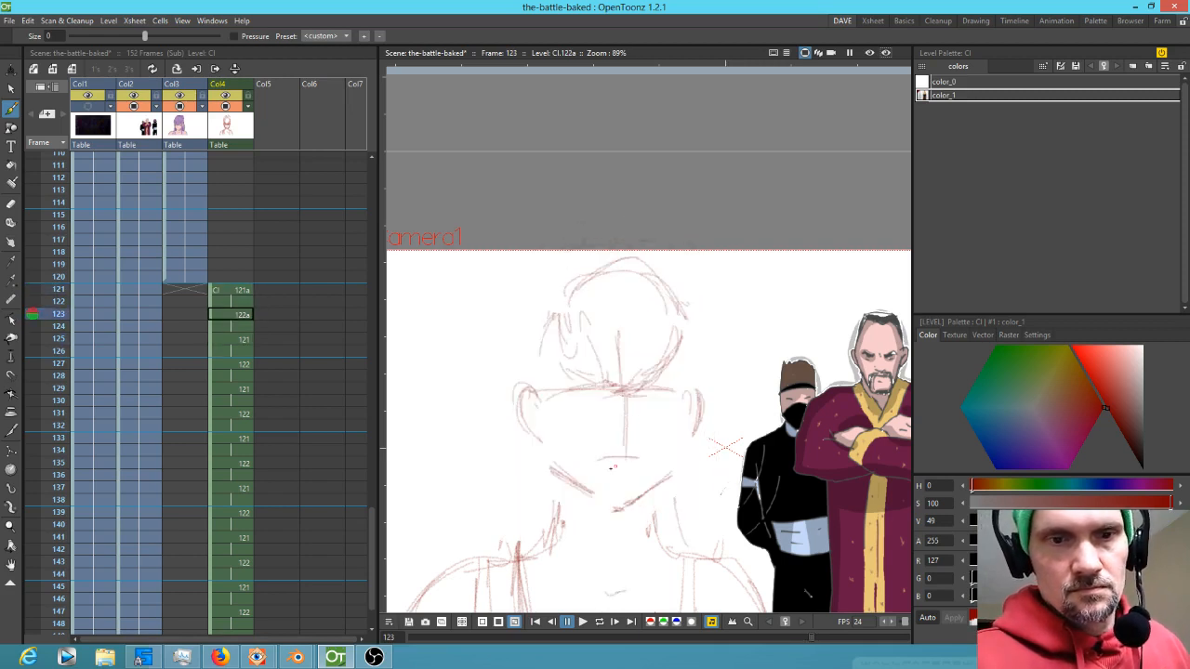
{"action": "key", "text": "s"}
{"action": "left_click_drag", "start_coordinate": [656, 458], "coordinate": [638, 471]}
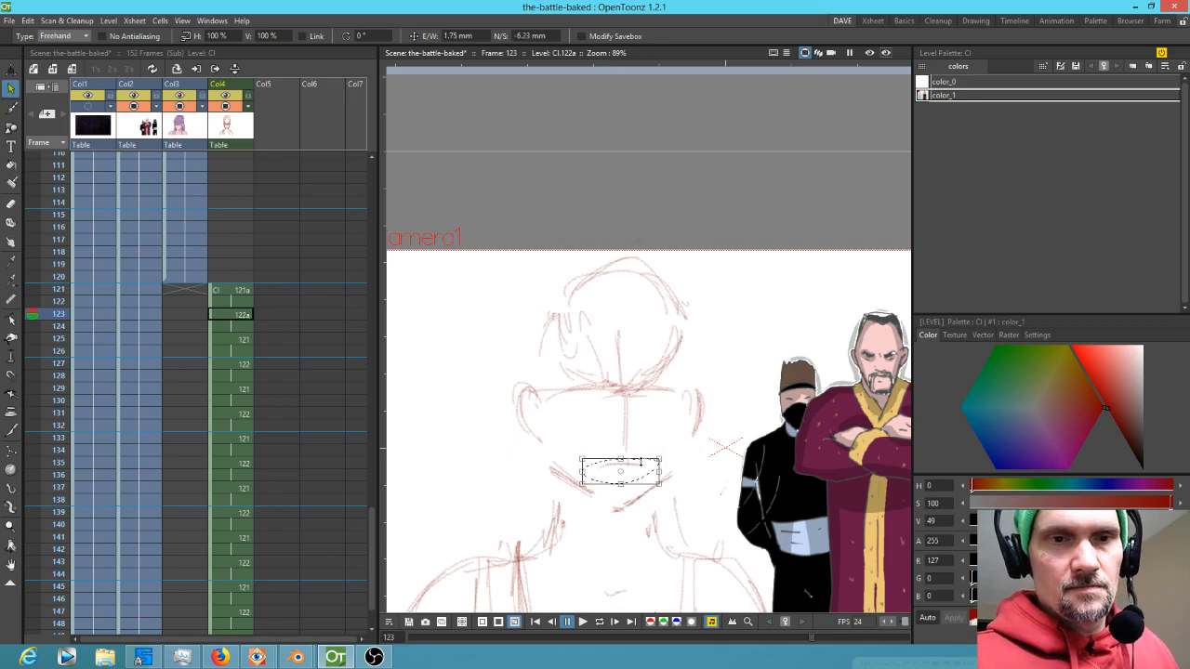
{"action": "key", "text": "comma"}
{"action": "key", "text": "period"}
{"action": "key", "text": "b"}
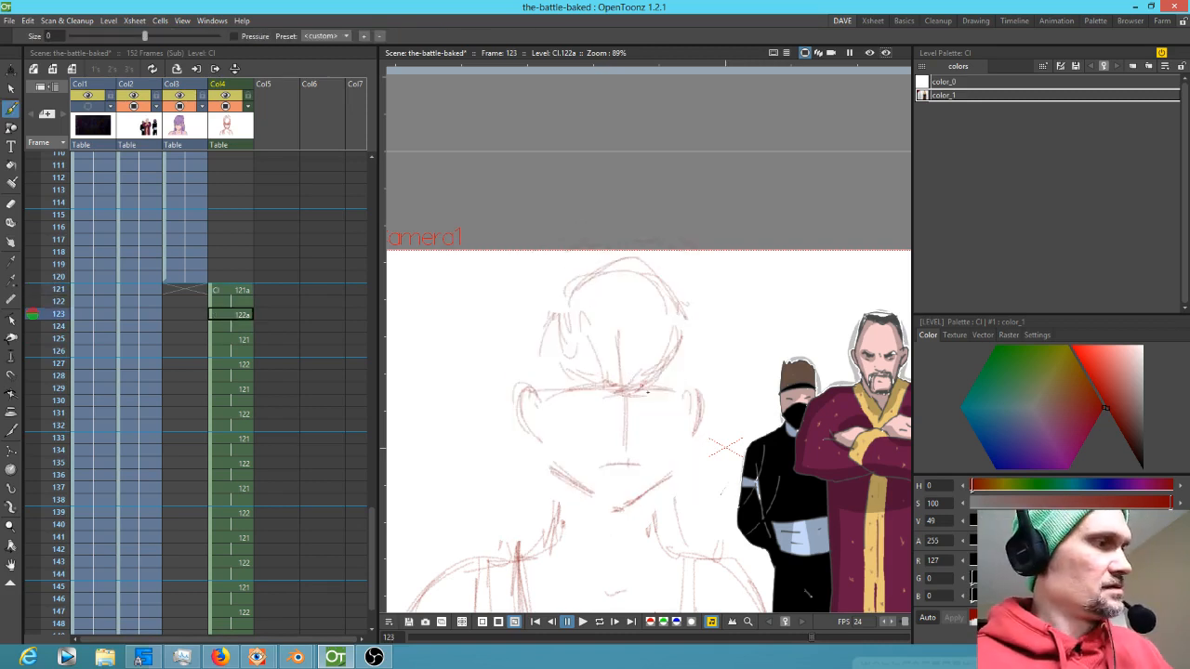
Sketch and adjust the closed eye lines along the horizontal guide on frame 123
{"action": "key", "text": "comma"}
{"action": "key", "text": "comma"}
{"action": "key", "text": "period"}
{"action": "key", "text": "period"}
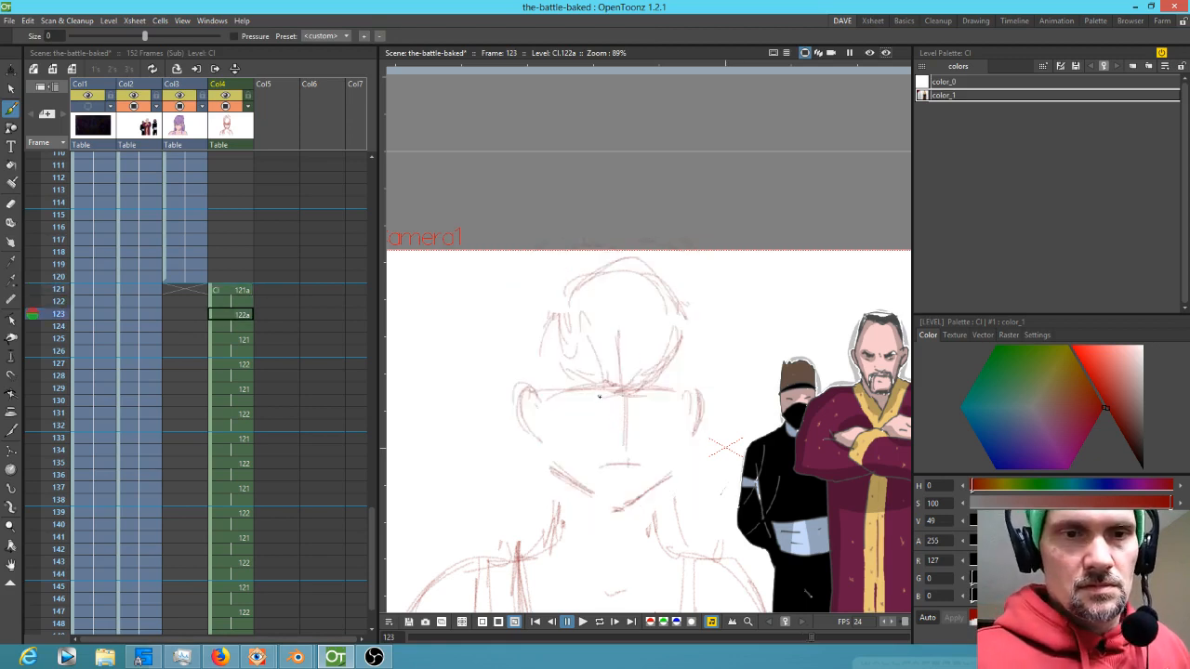
{"action": "left_click_drag", "start_coordinate": [571, 398], "coordinate": [616, 394]}
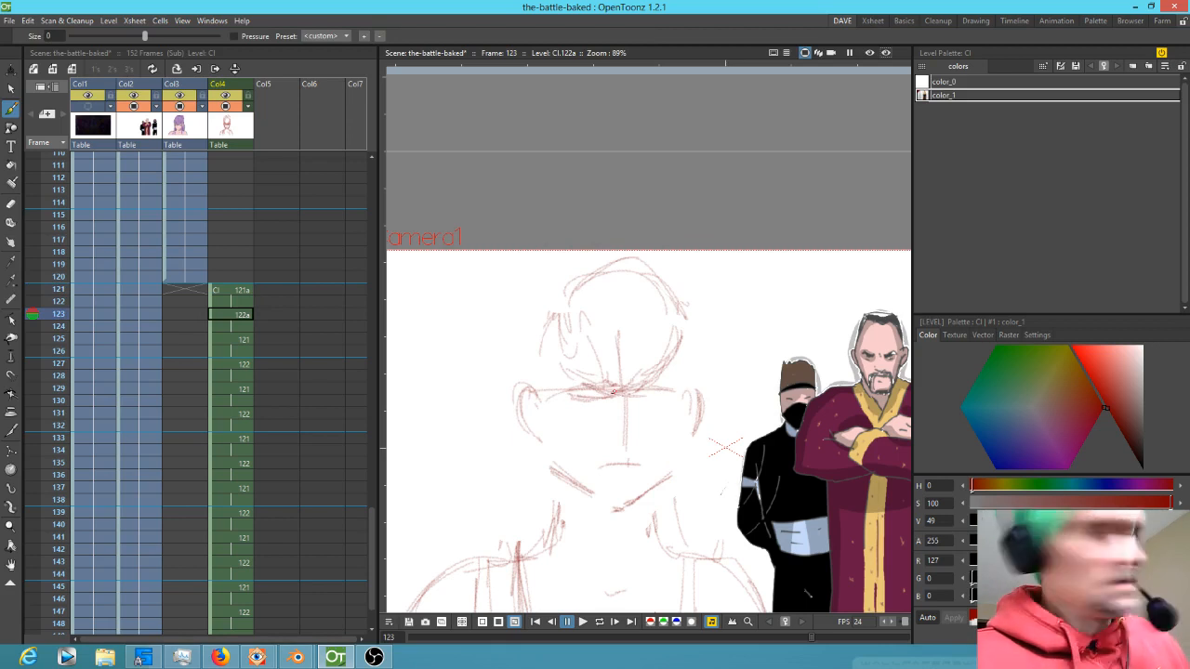
{"action": "key", "text": "s"}
{"action": "left_click_drag", "start_coordinate": [611, 409], "coordinate": [594, 400]}
{"action": "key", "text": "b"}
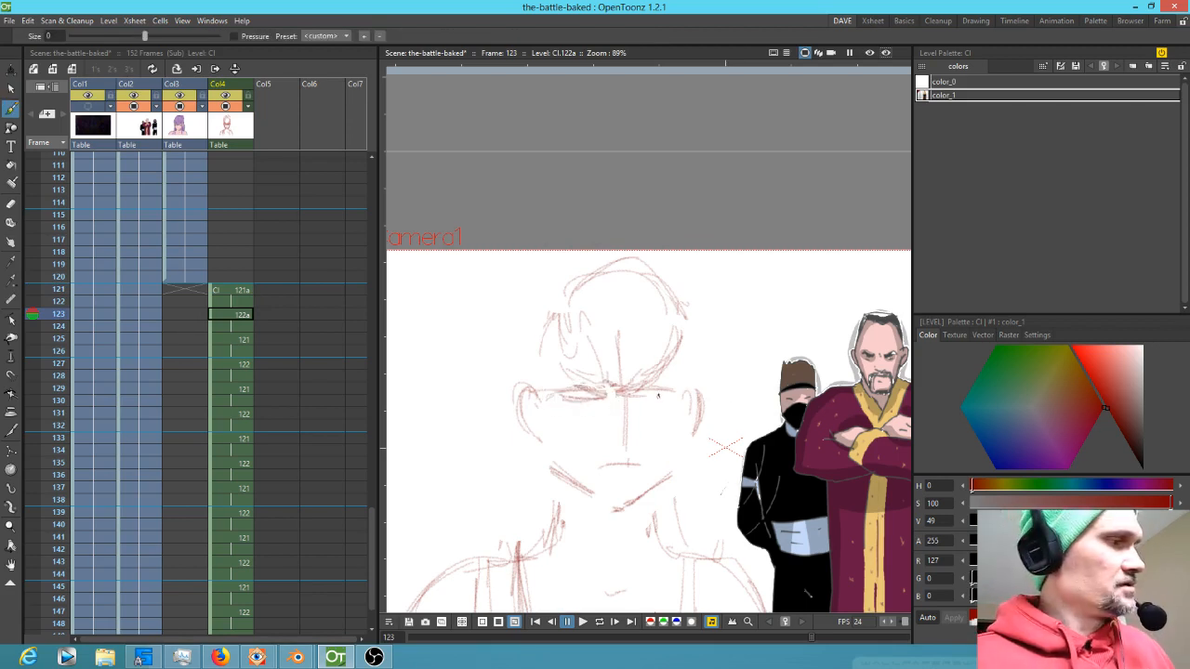
{"action": "mouse_move", "coordinate": [639, 402]}
{"action": "left_mouse_down"}
{"action": "mouse_move", "coordinate": [675, 397]}
{"action": "mouse_move", "coordinate": [562, 394]}
{"action": "left_mouse_up"}
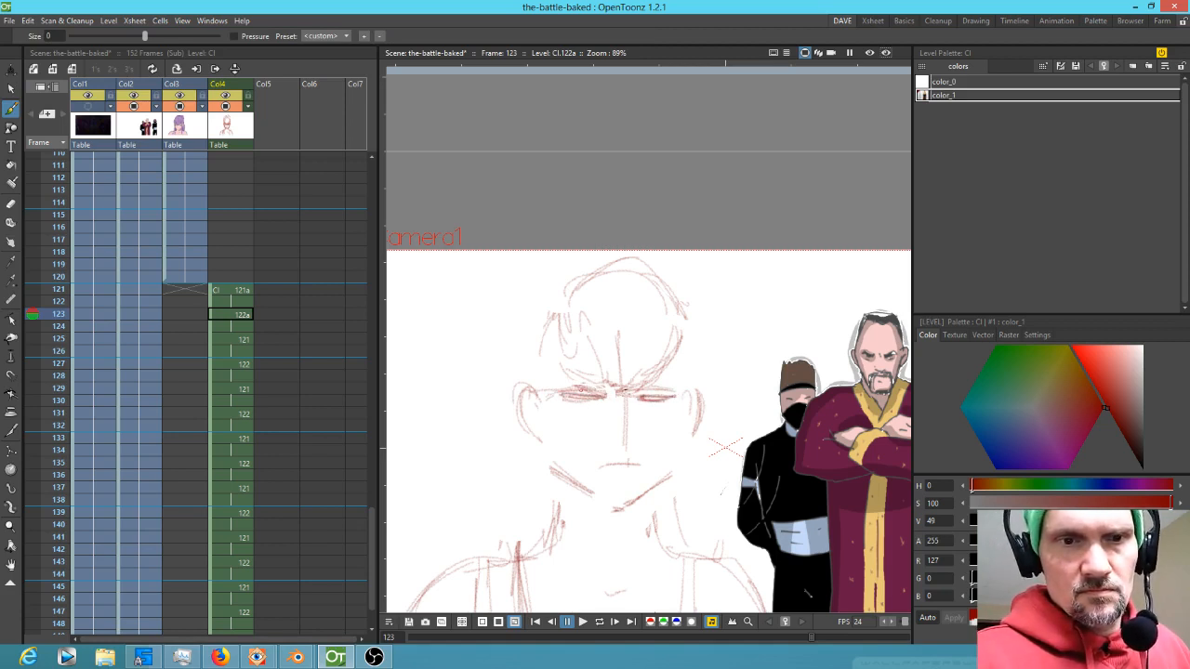
{"action": "left_click_drag", "start_coordinate": [638, 397], "coordinate": [675, 394]}
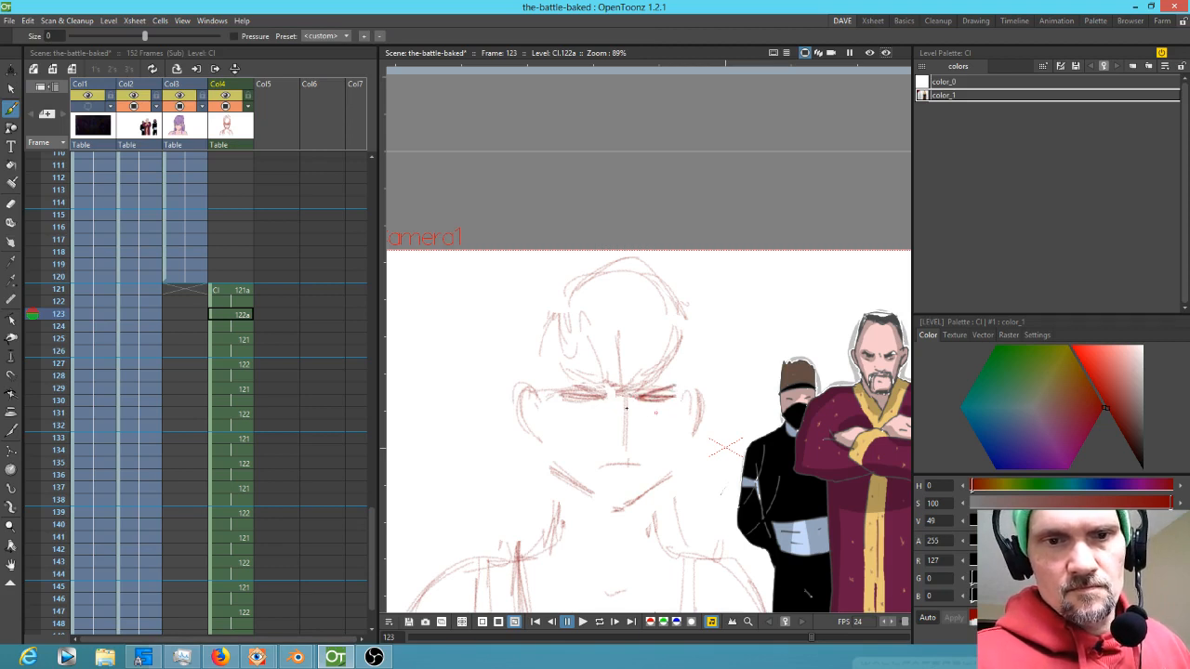
Add hair strands framing both sides of the head and neck on frame 123
{"action": "key", "text": "Down"}
{"action": "key", "text": "Down"}
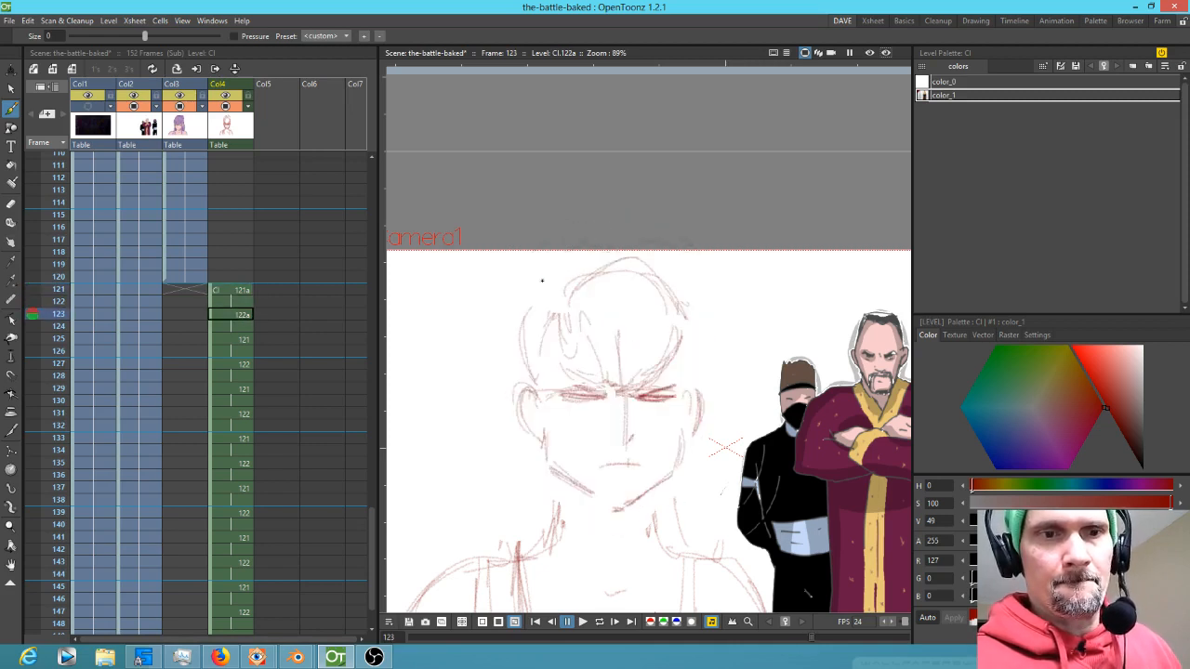
{"action": "key", "text": "period"}
{"action": "key", "text": "comma"}
{"action": "mouse_move", "coordinate": [527, 376]}
{"action": "left_mouse_down"}
{"action": "mouse_move", "coordinate": [532, 279]}
{"action": "mouse_move", "coordinate": [535, 385]}
{"action": "left_mouse_up"}
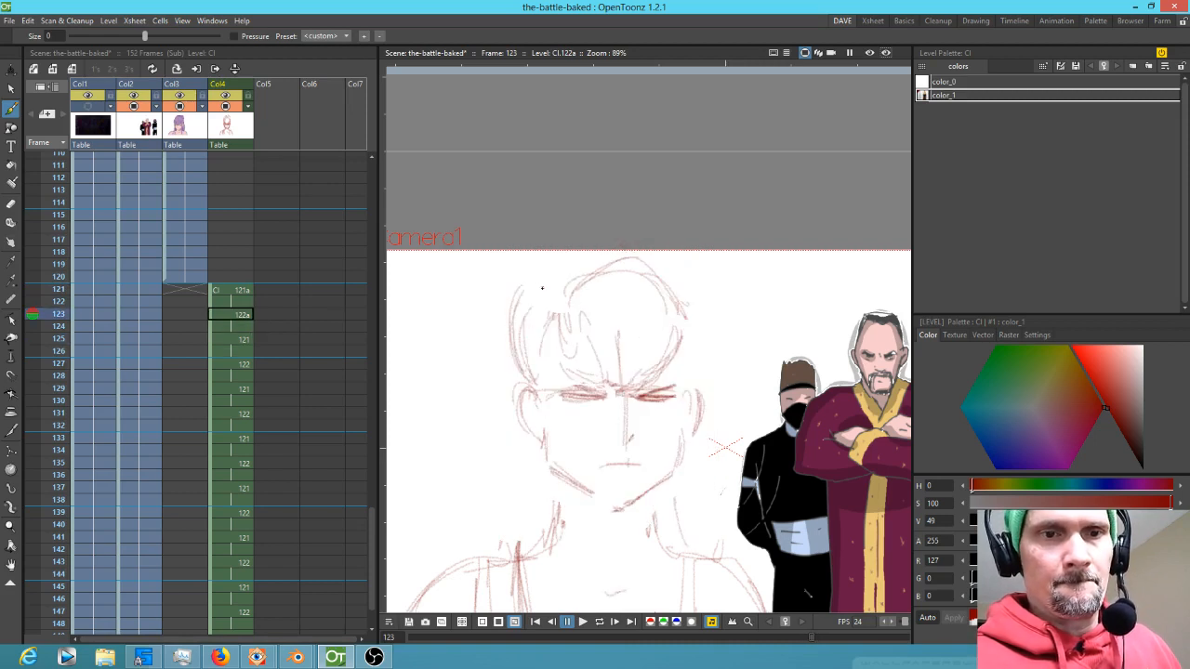
{"action": "left_click_drag", "start_coordinate": [528, 311], "coordinate": [557, 258]}
{"action": "left_click_drag", "start_coordinate": [675, 239], "coordinate": [720, 283]}
{"action": "mouse_move", "coordinate": [685, 253]}
{"action": "left_mouse_down"}
{"action": "mouse_move", "coordinate": [706, 300]}
{"action": "mouse_move", "coordinate": [709, 359]}
{"action": "left_mouse_up"}
{"action": "key", "text": "period"}
{"action": "key", "text": "comma"}
{"action": "key", "text": "period"}
{"action": "key", "text": "comma"}
{"action": "left_click_drag", "start_coordinate": [691, 461], "coordinate": [686, 542]}
{"action": "key", "text": "period"}
{"action": "key", "text": "comma"}
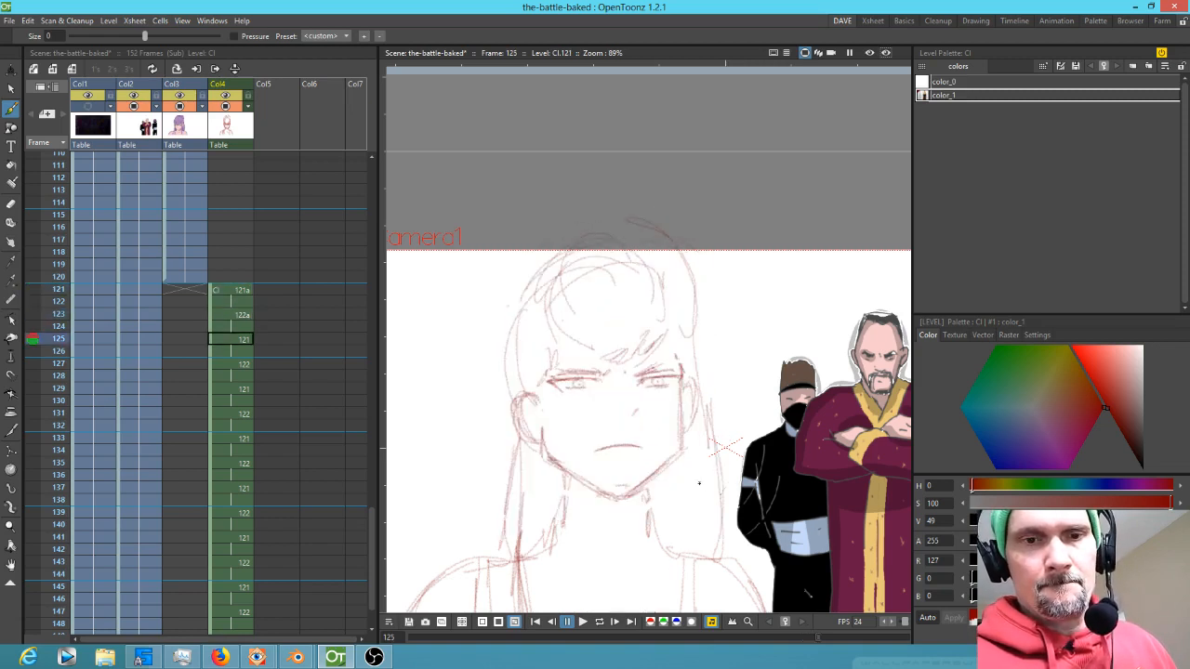
Draw long hair strands down both sides of the face on drawing 121 at frame 125
{"action": "left_click_drag", "start_coordinate": [706, 420], "coordinate": [717, 541]}
{"action": "left_click_drag", "start_coordinate": [703, 417], "coordinate": [717, 557]}
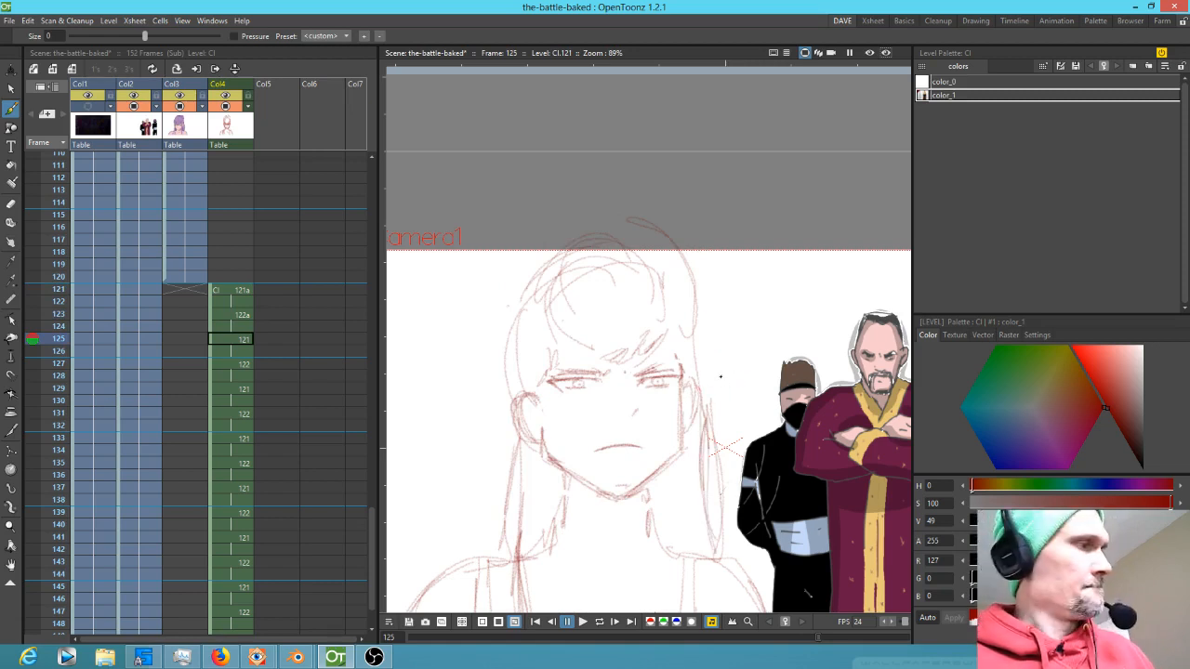
{"action": "key", "text": "a"}
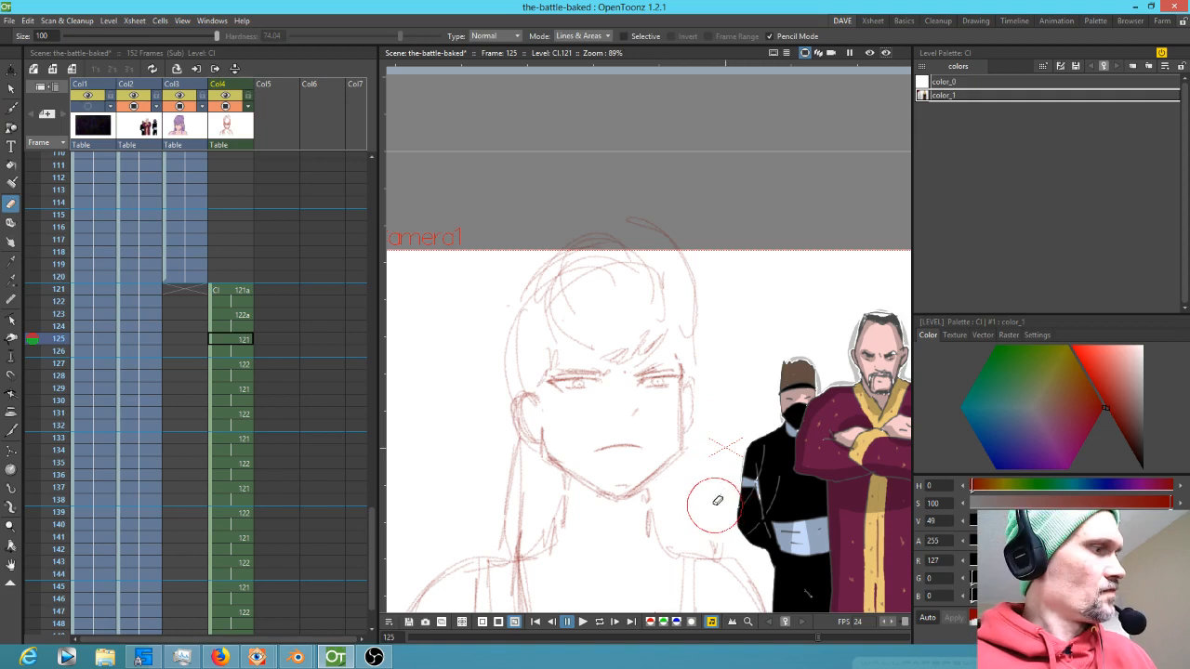
{"action": "key", "text": "b"}
{"action": "left_click_drag", "start_coordinate": [673, 471], "coordinate": [670, 528]}
{"action": "mouse_move", "coordinate": [692, 379]}
{"action": "left_mouse_down"}
{"action": "mouse_move", "coordinate": [687, 609]}
{"action": "mouse_move", "coordinate": [686, 509]}
{"action": "left_mouse_up"}
{"action": "left_click_drag", "start_coordinate": [685, 416], "coordinate": [680, 577]}
{"action": "mouse_move", "coordinate": [685, 488]}
{"action": "left_mouse_down"}
{"action": "mouse_move", "coordinate": [678, 613]}
{"action": "mouse_move", "coordinate": [673, 573]}
{"action": "left_mouse_up"}
{"action": "left_click_drag", "start_coordinate": [687, 437], "coordinate": [675, 537]}
{"action": "left_click_drag", "start_coordinate": [545, 378], "coordinate": [542, 528]}
{"action": "left_click_drag", "start_coordinate": [544, 401], "coordinate": [536, 604]}
{"action": "mouse_move", "coordinate": [543, 388]}
{"action": "left_mouse_down"}
{"action": "mouse_move", "coordinate": [534, 517]}
{"action": "mouse_move", "coordinate": [541, 476]}
{"action": "left_mouse_up"}
{"action": "left_click_drag", "start_coordinate": [546, 388], "coordinate": [534, 552]}
{"action": "left_click_drag", "start_coordinate": [540, 467], "coordinate": [530, 571]}
{"action": "left_click_drag", "start_coordinate": [545, 527], "coordinate": [537, 584]}
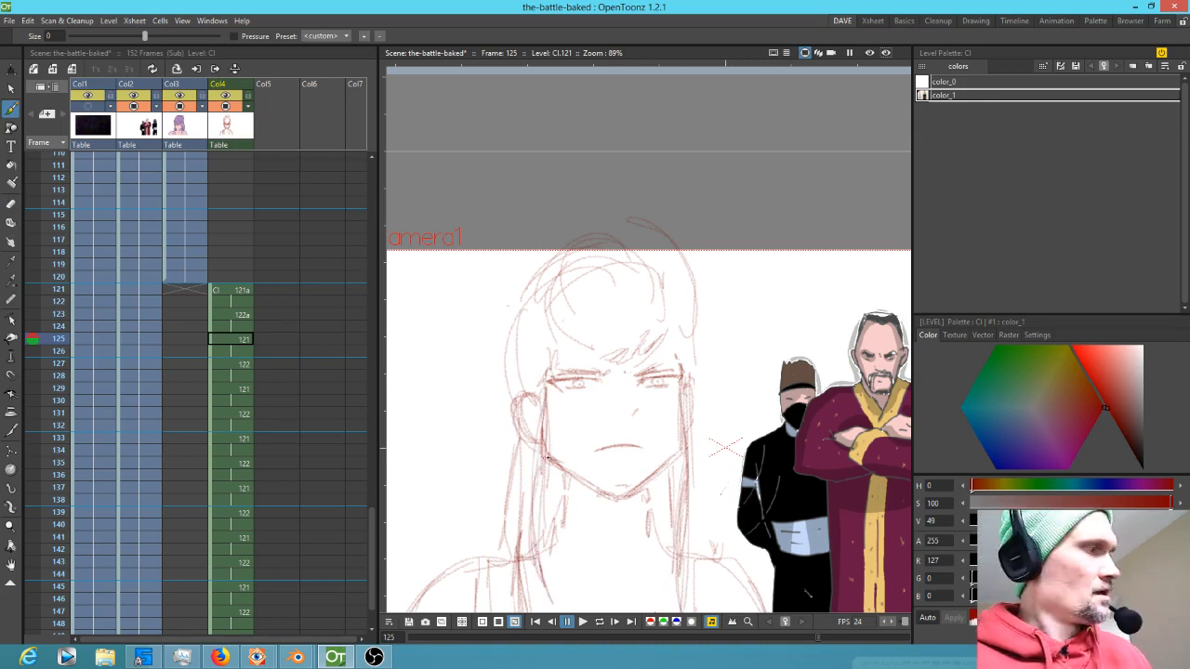
Select the left hair strands on drawing 121 at frame 125 and paste them onto drawing 122 at frame 127
{"action": "key", "text": "s"}
{"action": "mouse_move", "coordinate": [558, 525]}
{"action": "left_mouse_down"}
{"action": "mouse_move", "coordinate": [550, 498]}
{"action": "mouse_move", "coordinate": [562, 415]}
{"action": "mouse_move", "coordinate": [548, 385]}
{"action": "mouse_move", "coordinate": [526, 510]}
{"action": "mouse_move", "coordinate": [551, 609]}
{"action": "mouse_move", "coordinate": [609, 626]}
{"action": "mouse_move", "coordinate": [655, 622]}
{"action": "mouse_move", "coordinate": [702, 569]}
{"action": "mouse_move", "coordinate": [713, 474]}
{"action": "mouse_move", "coordinate": [693, 366]}
{"action": "mouse_move", "coordinate": [674, 393]}
{"action": "mouse_move", "coordinate": [670, 555]}
{"action": "mouse_move", "coordinate": [635, 595]}
{"action": "mouse_move", "coordinate": [553, 484]}
{"action": "left_mouse_up"}
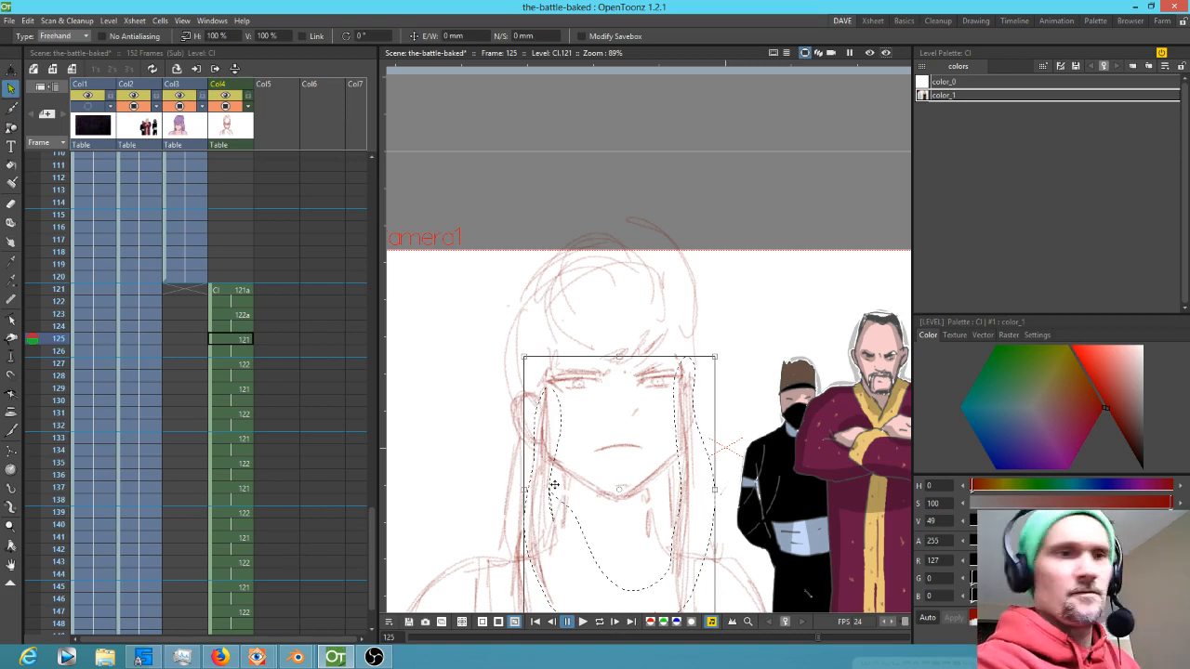
{"action": "key", "text": "period"}
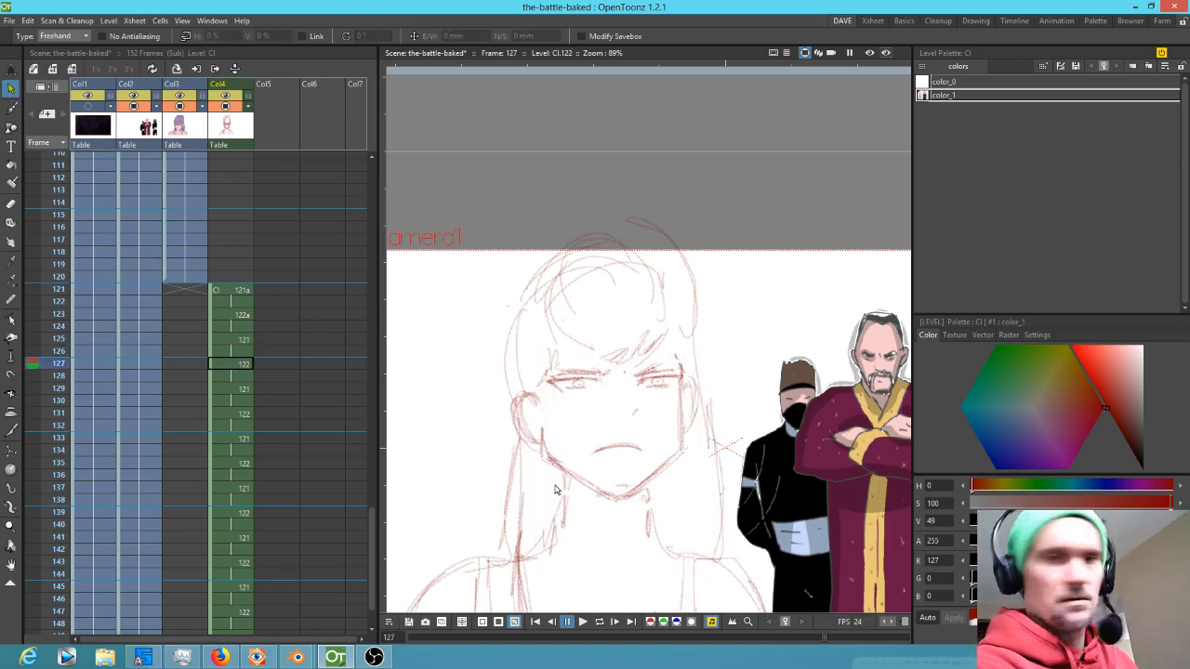
{"action": "key", "text": "ctrl+v"}
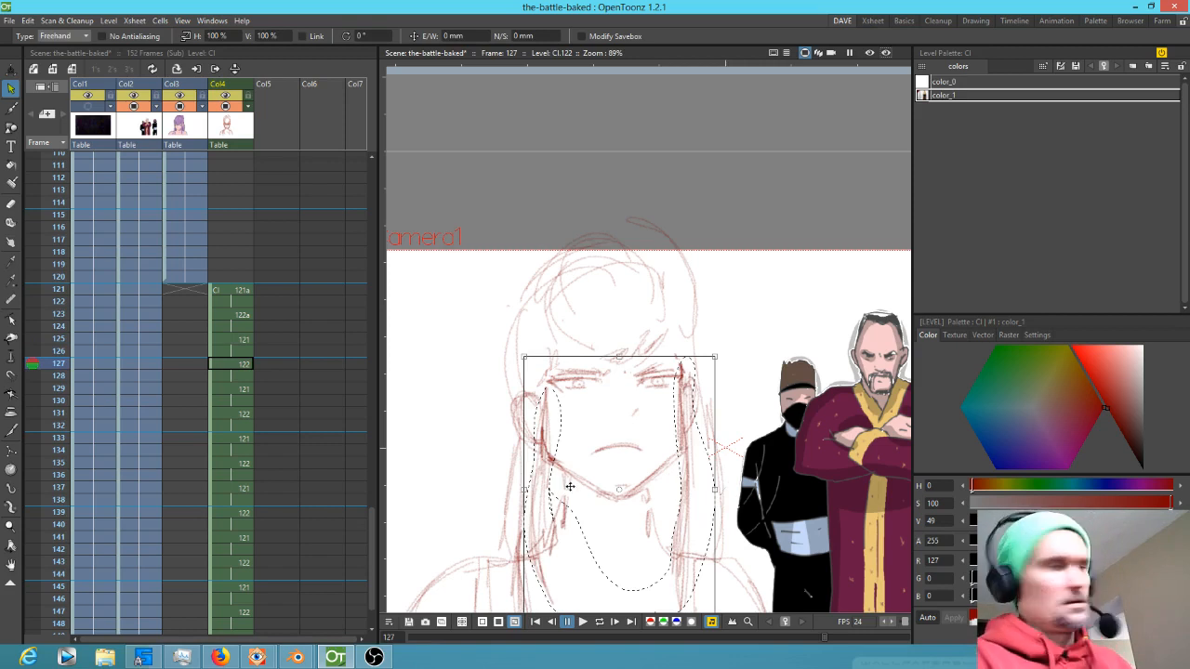
{"action": "key", "text": "b"}
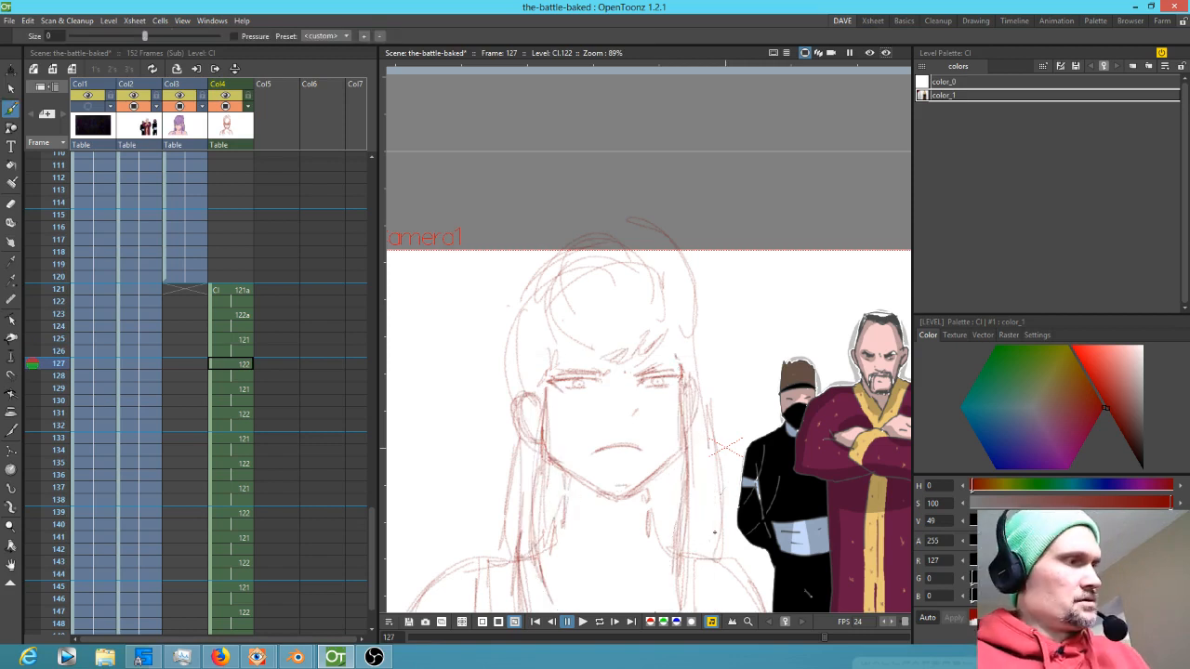
Step back and forth through frames 123 to 131 to review the in-between drawings
{"action": "key", "text": "period"}
{"action": "key", "text": "period"}
{"action": "key", "text": "period"}
{"action": "key", "text": "period"}
{"action": "key", "text": "comma"}
{"action": "key", "text": "comma"}
{"action": "key", "text": "comma"}
{"action": "key", "text": "comma"}
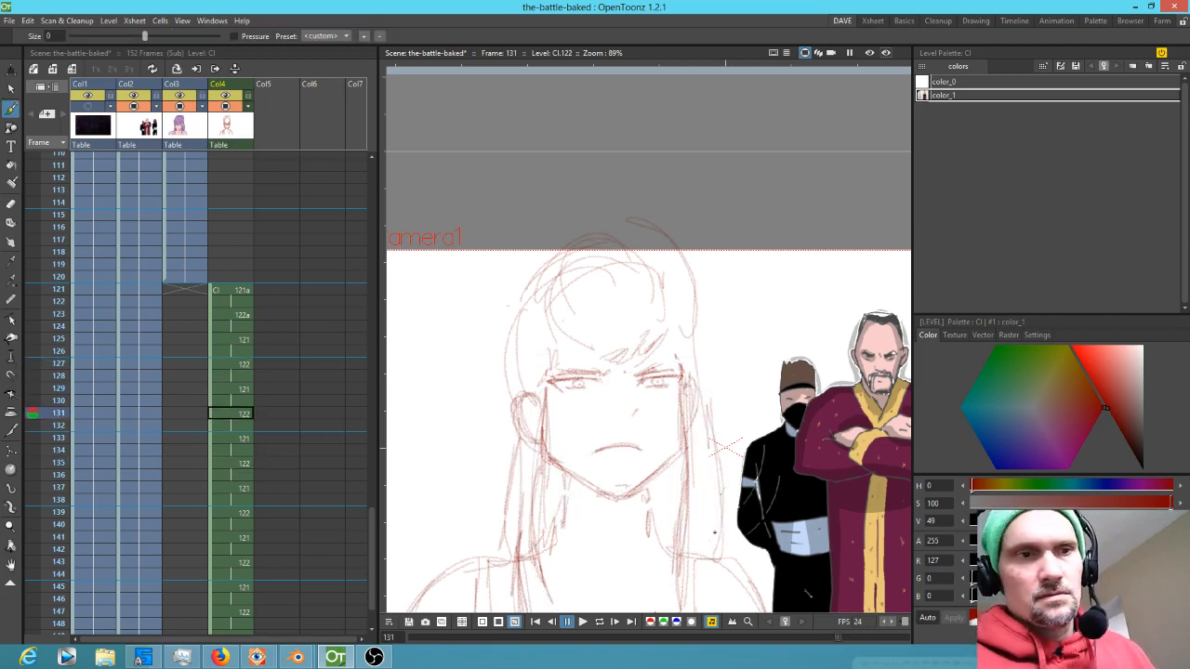
{"action": "key", "text": "comma"}
{"action": "key", "text": "comma"}
{"action": "key", "text": "comma"}
{"action": "key", "text": "comma"}
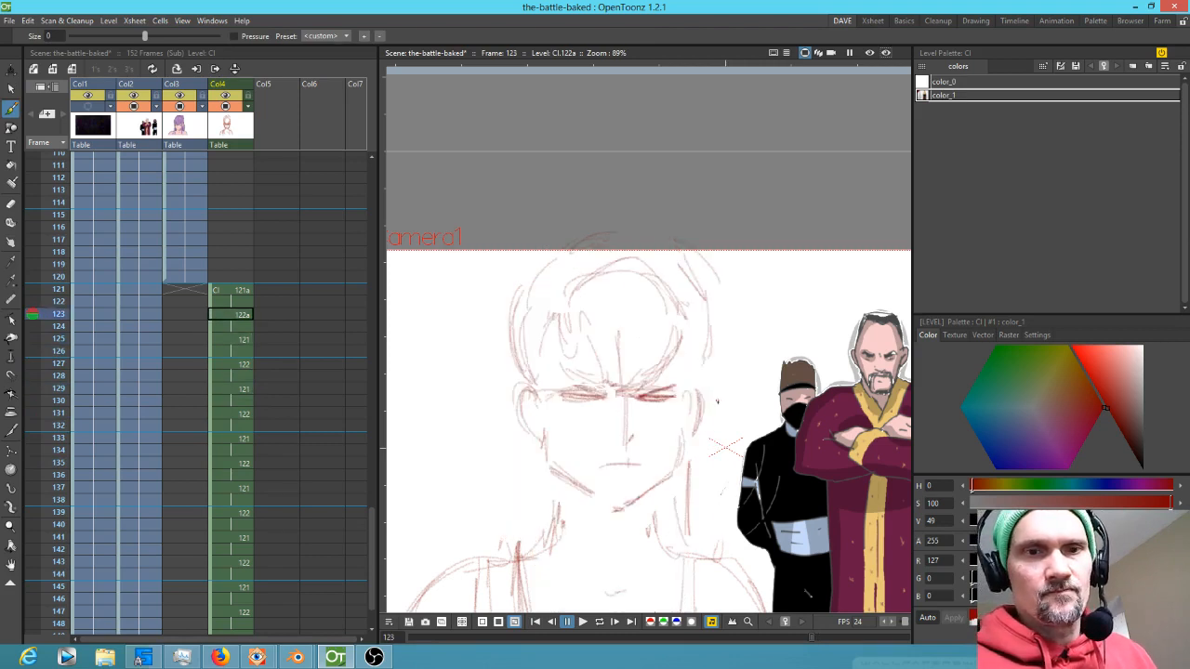
{"action": "key", "text": "period"}
{"action": "key", "text": "period"}
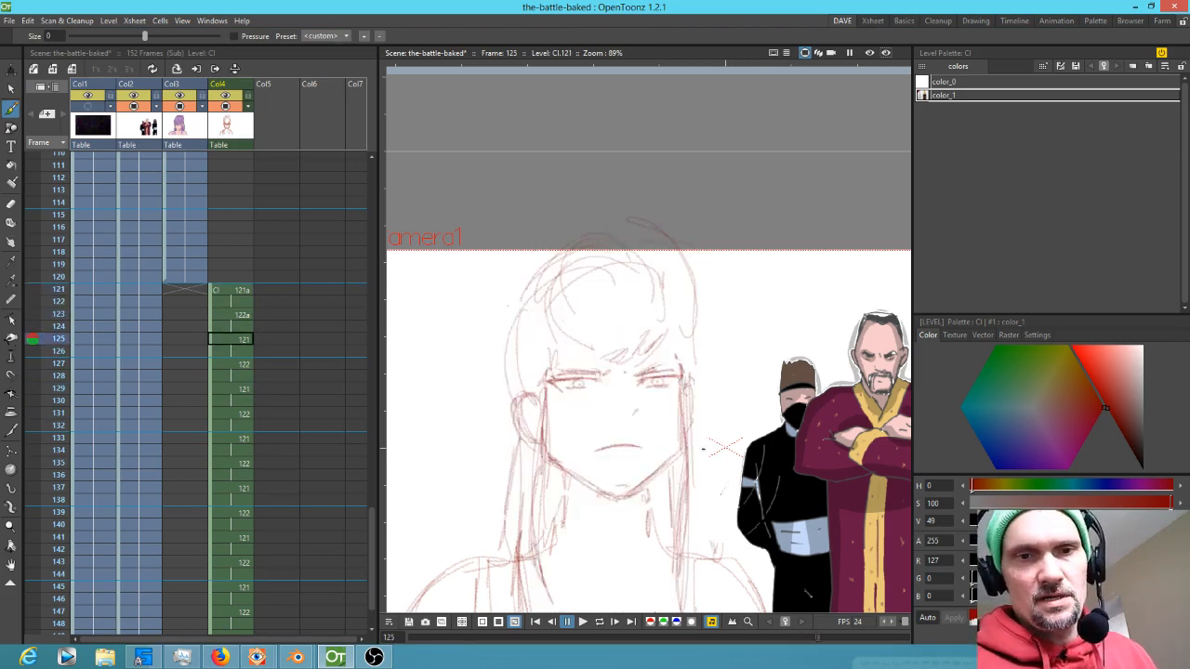
{"action": "key", "text": "period"}
{"action": "key", "text": "period"}
Add a short stroke at the chin of drawing 122a on frame 123
{"action": "key", "text": "a"}
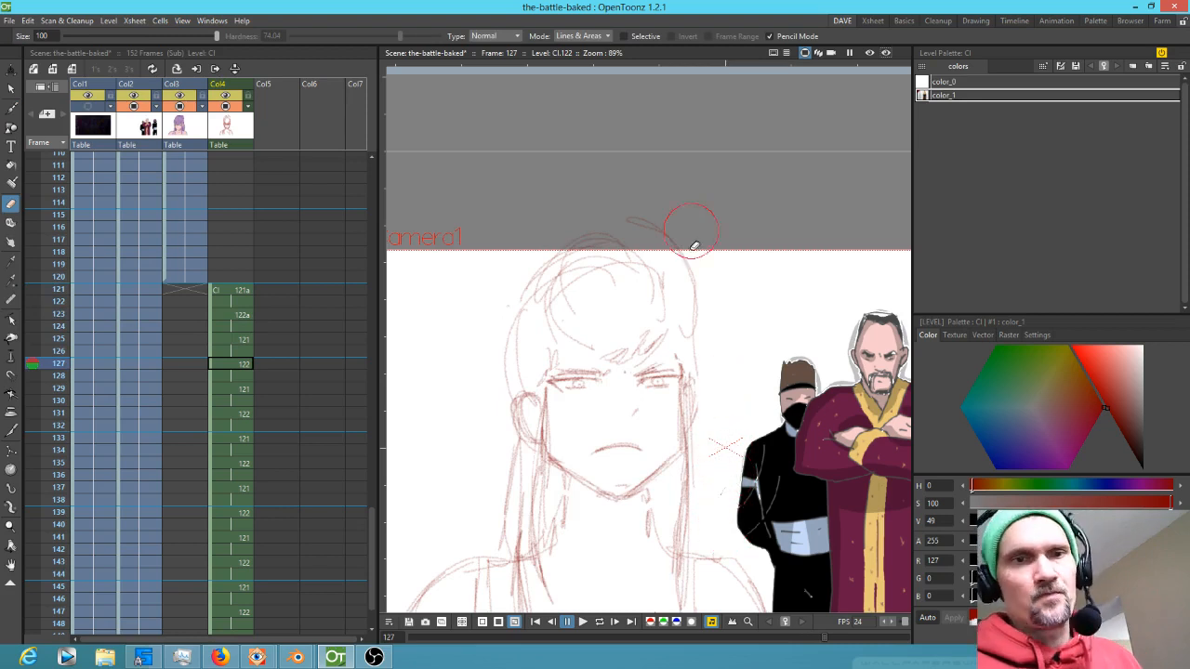
{"action": "key", "text": "comma"}
{"action": "key", "text": "comma"}
{"action": "key", "text": "comma"}
{"action": "key", "text": "comma"}
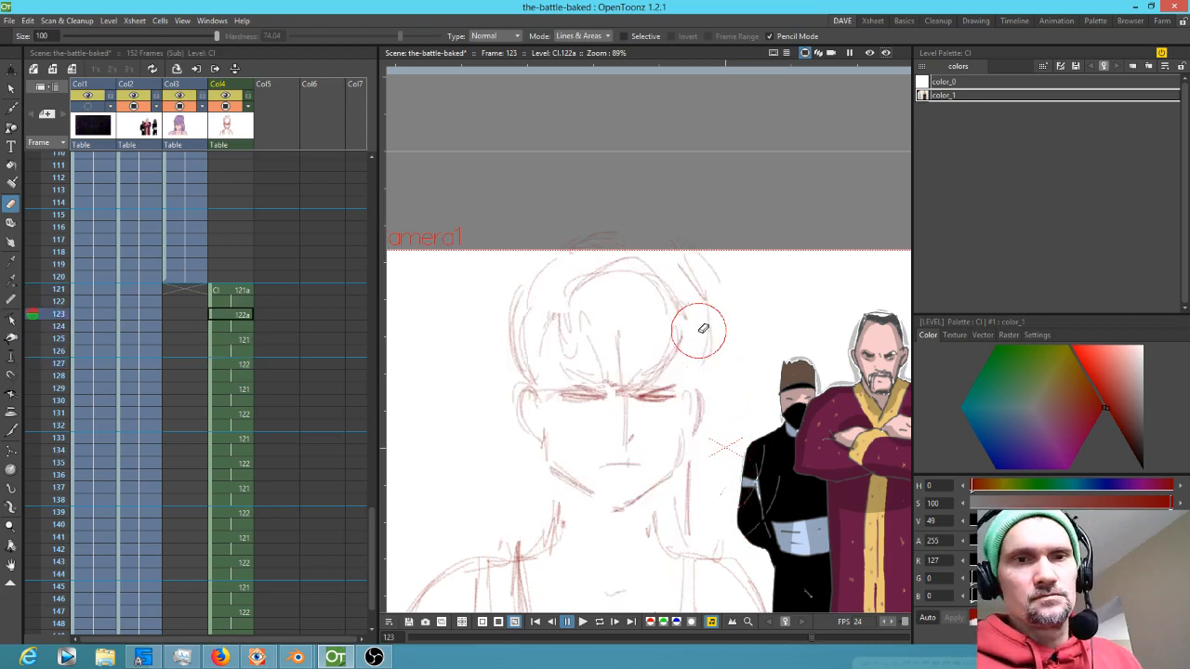
{"action": "key", "text": "k"}
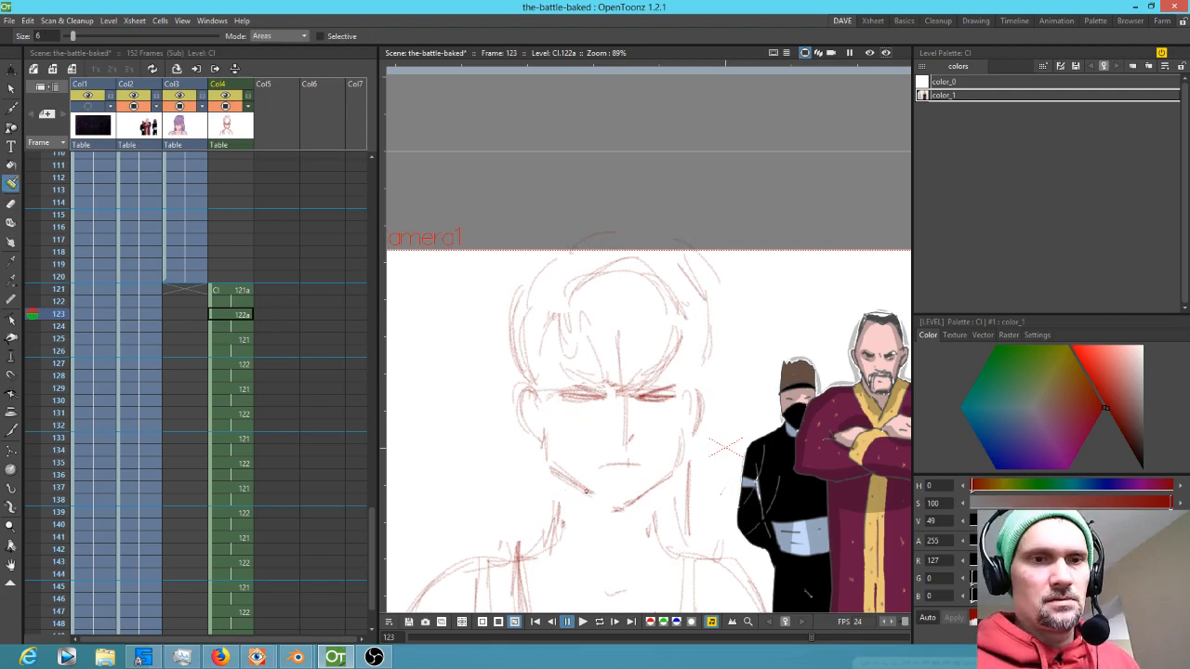
{"action": "left_click", "coordinate": [241, 291]}
{"action": "left_click", "coordinate": [245, 316]}
{"action": "key", "text": "b"}
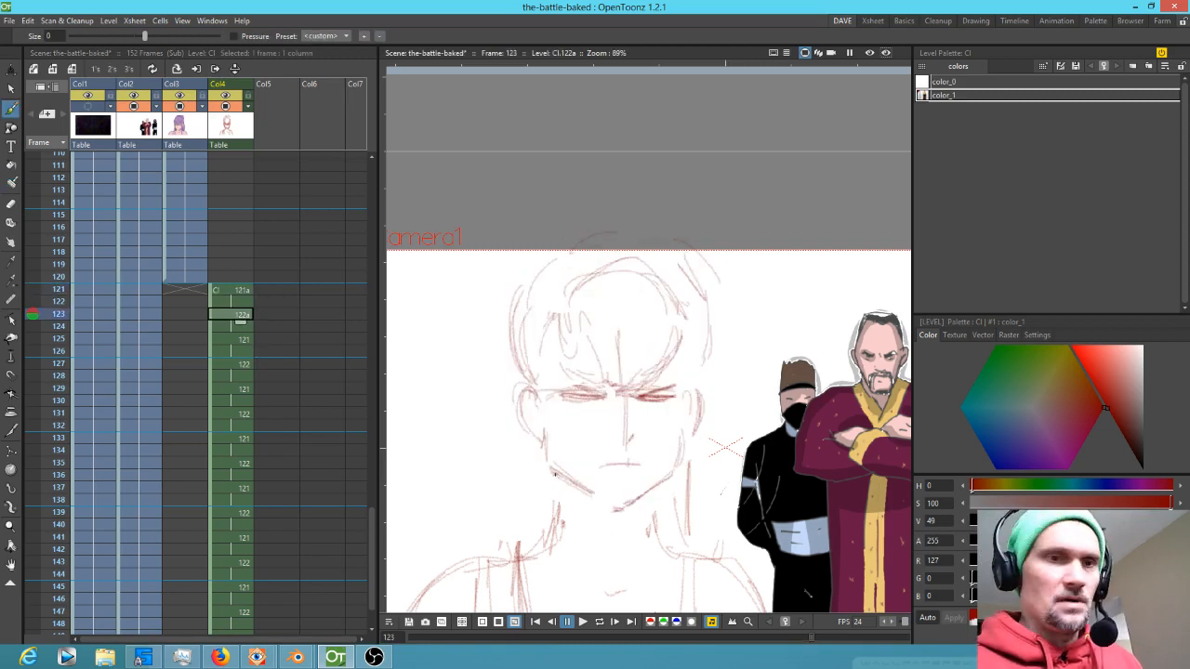
{"action": "left_click_drag", "start_coordinate": [563, 513], "coordinate": [558, 484]}
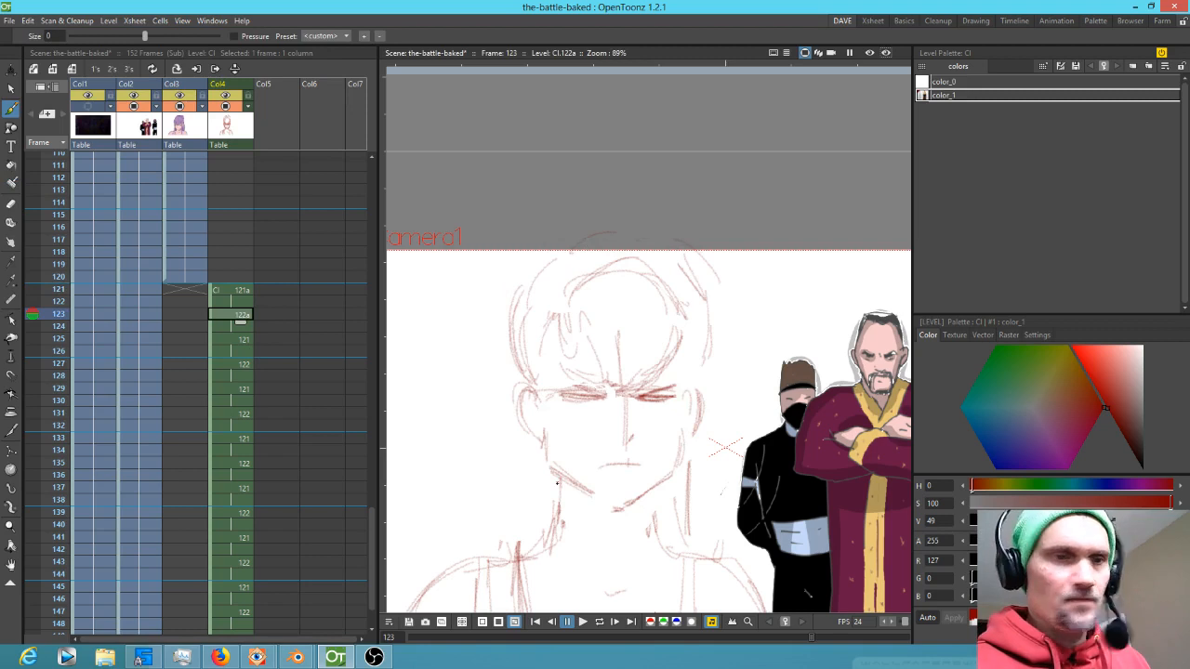
Draw the jawline and both ears on drawing 121a at frame 121
{"action": "key", "text": "comma"}
{"action": "key", "text": "period"}
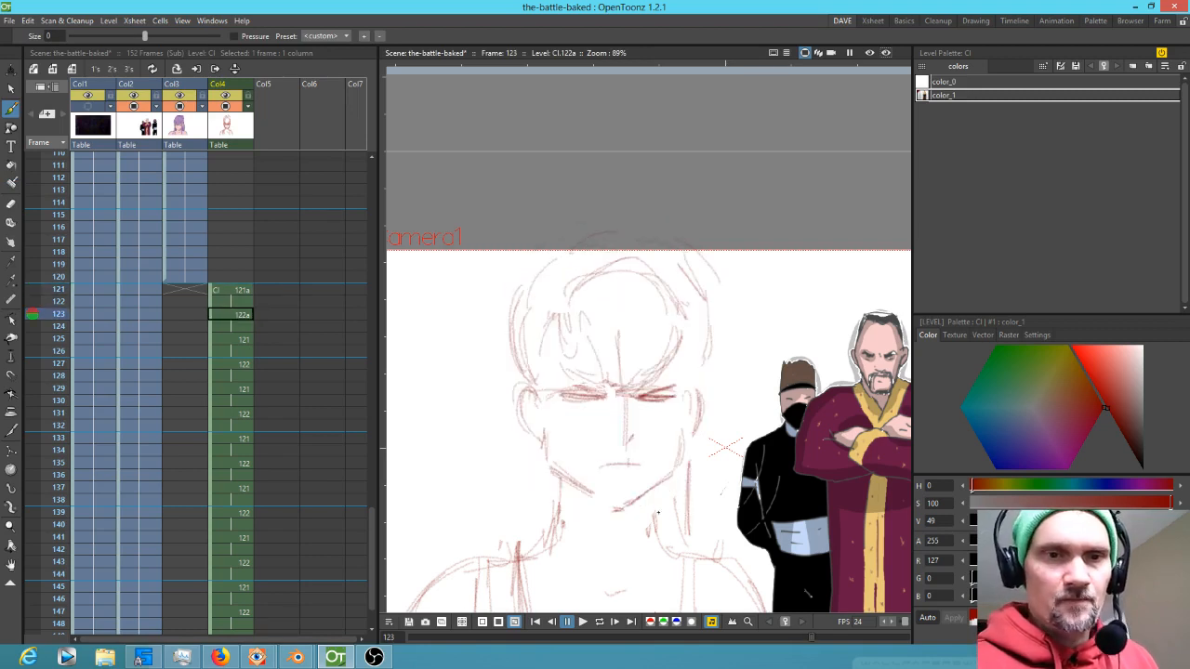
{"action": "key", "text": "comma"}
{"action": "key", "text": "period"}
{"action": "key", "text": "comma"}
{"action": "left_click_drag", "start_coordinate": [549, 486], "coordinate": [616, 526]}
{"action": "mouse_move", "coordinate": [686, 480]}
{"action": "left_mouse_down"}
{"action": "mouse_move", "coordinate": [621, 524]}
{"action": "mouse_move", "coordinate": [654, 496]}
{"action": "left_mouse_up"}
{"action": "left_click_drag", "start_coordinate": [688, 444], "coordinate": [679, 478]}
{"action": "mouse_move", "coordinate": [527, 406]}
{"action": "left_mouse_down"}
{"action": "mouse_move", "coordinate": [534, 448]}
{"action": "mouse_move", "coordinate": [508, 413]}
{"action": "left_mouse_up"}
{"action": "left_click_drag", "start_coordinate": [702, 399], "coordinate": [684, 441]}
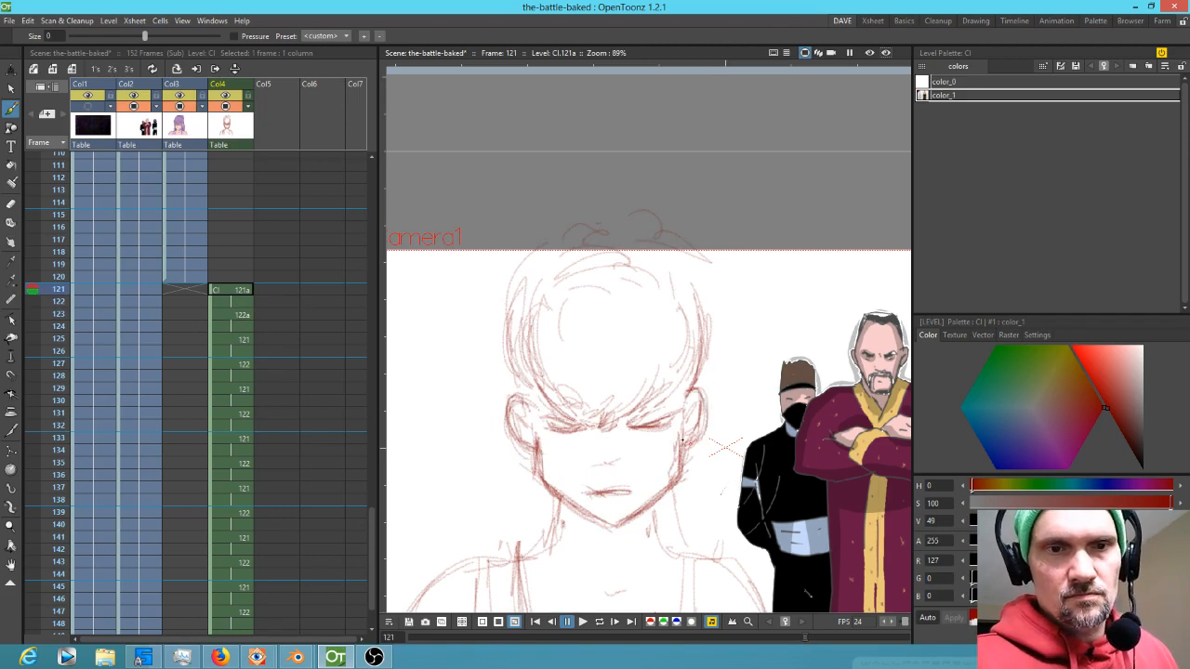
Sketch the top of the hair and a side strand on drawing 122a at frame 123
{"action": "key", "text": "period"}
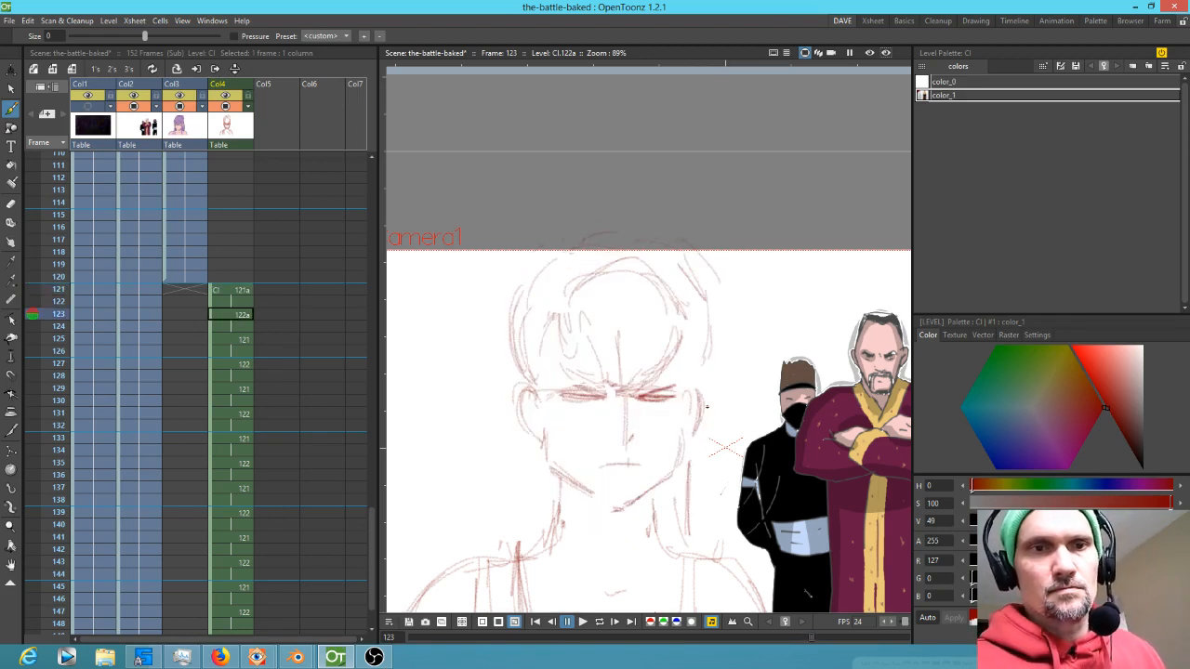
{"action": "key", "text": "period"}
{"action": "key", "text": "comma"}
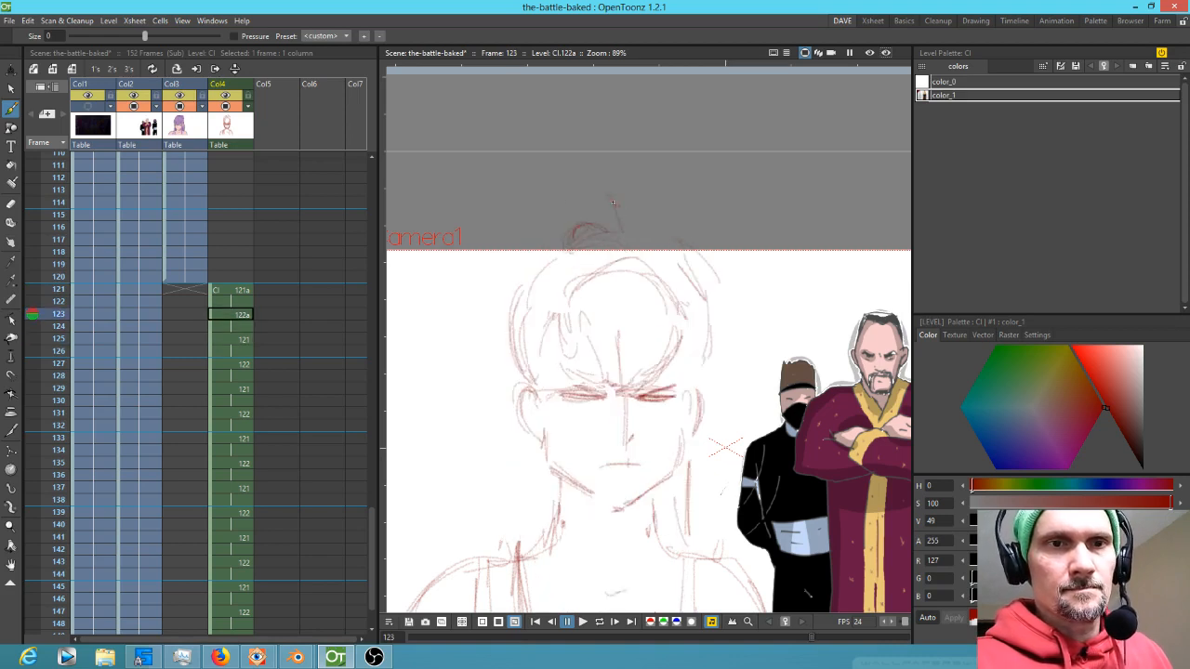
{"action": "left_click_drag", "start_coordinate": [522, 247], "coordinate": [515, 287]}
{"action": "left_click_drag", "start_coordinate": [519, 396], "coordinate": [529, 526]}
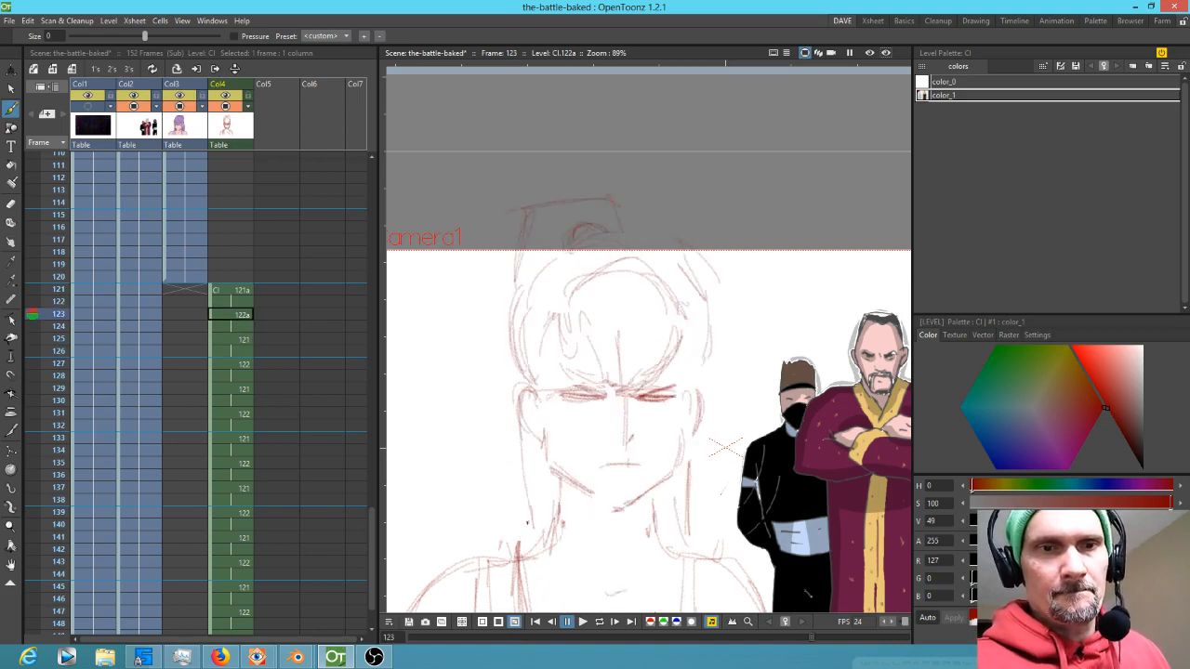
Draw long hair strands down both sides of the face on drawing 121a
{"action": "key", "text": "comma"}
{"action": "left_click_drag", "start_coordinate": [541, 426], "coordinate": [555, 604]}
{"action": "left_click_drag", "start_coordinate": [534, 457], "coordinate": [547, 569]}
{"action": "left_click_drag", "start_coordinate": [667, 501], "coordinate": [647, 397]}
{"action": "left_click_drag", "start_coordinate": [519, 374], "coordinate": [536, 519]}
{"action": "left_click_drag", "start_coordinate": [522, 414], "coordinate": [550, 542]}
{"action": "left_click_drag", "start_coordinate": [519, 375], "coordinate": [552, 535]}
{"action": "left_click_drag", "start_coordinate": [659, 375], "coordinate": [645, 524]}
{"action": "left_click_drag", "start_coordinate": [653, 380], "coordinate": [641, 542]}
{"action": "left_click_drag", "start_coordinate": [655, 385], "coordinate": [636, 536]}
{"action": "mouse_move", "coordinate": [659, 388]}
{"action": "left_mouse_down"}
{"action": "mouse_move", "coordinate": [643, 510]}
{"action": "mouse_move", "coordinate": [646, 491]}
{"action": "left_mouse_up"}
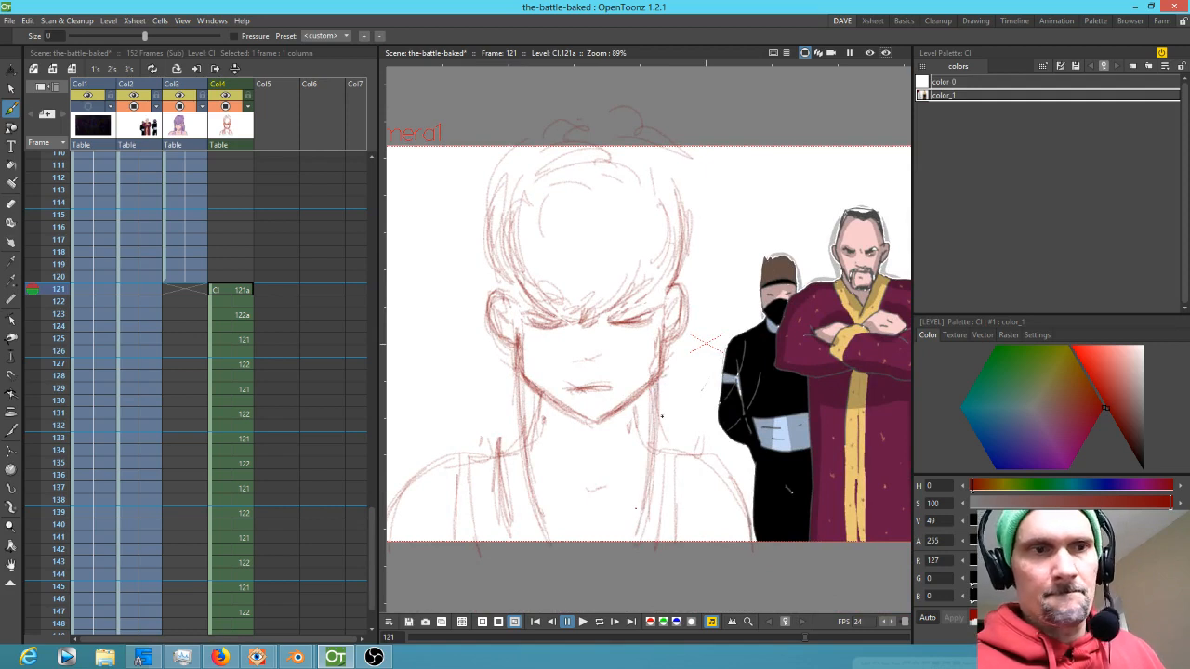
Flip between frames 120 and 123 to compare the sketch with the finished character
{"action": "key", "text": "comma"}
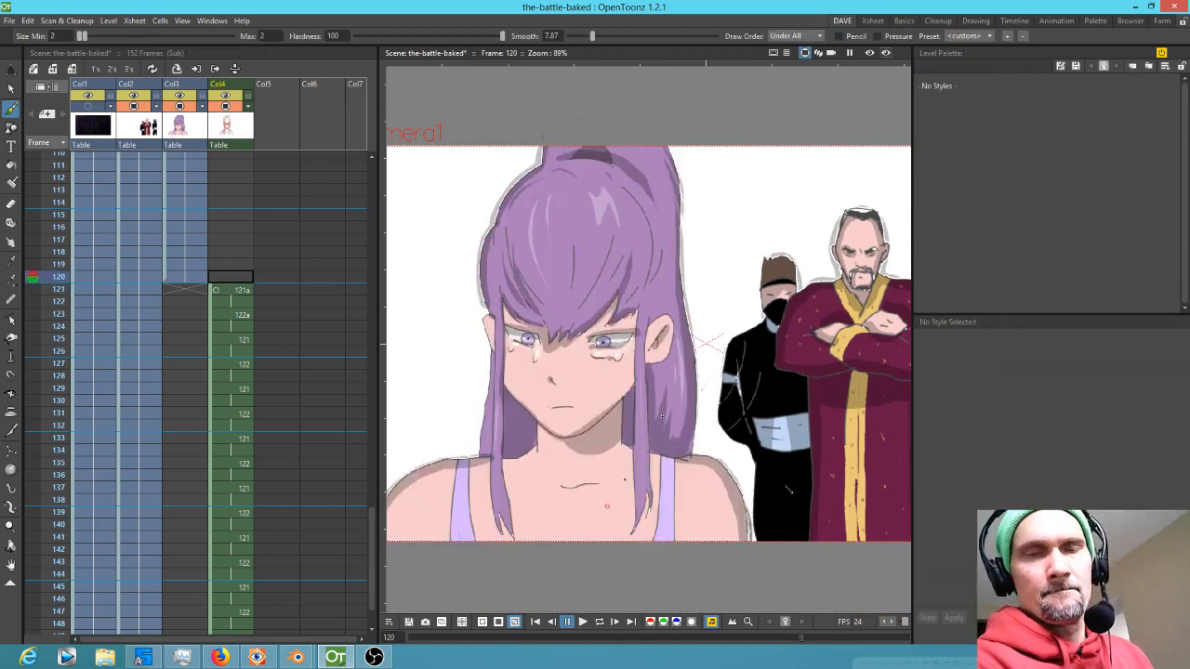
{"action": "key", "text": "period"}
{"action": "key", "text": "comma"}
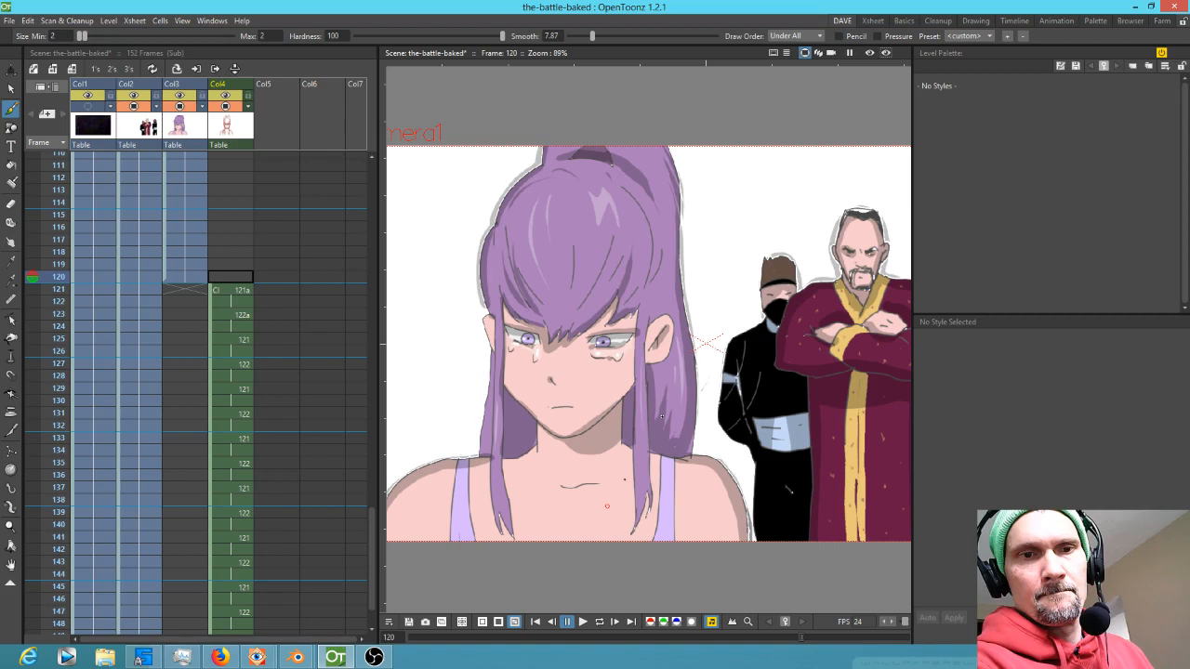
{"action": "key", "text": "period"}
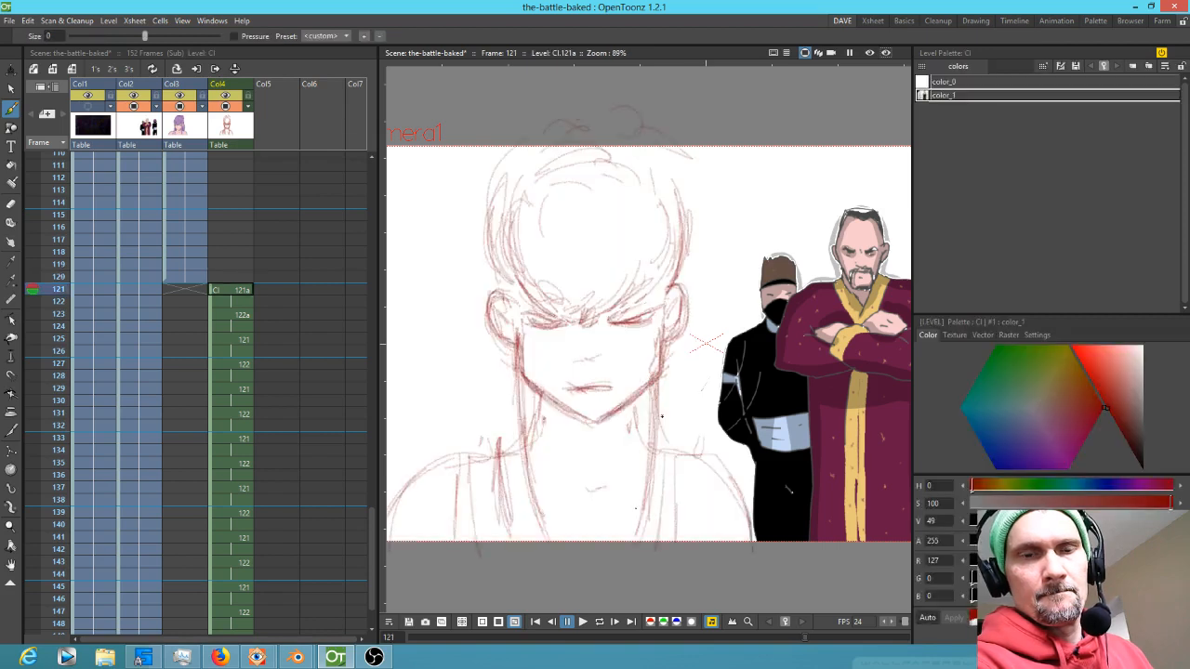
{"action": "key", "text": "period"}
{"action": "key", "text": "comma"}
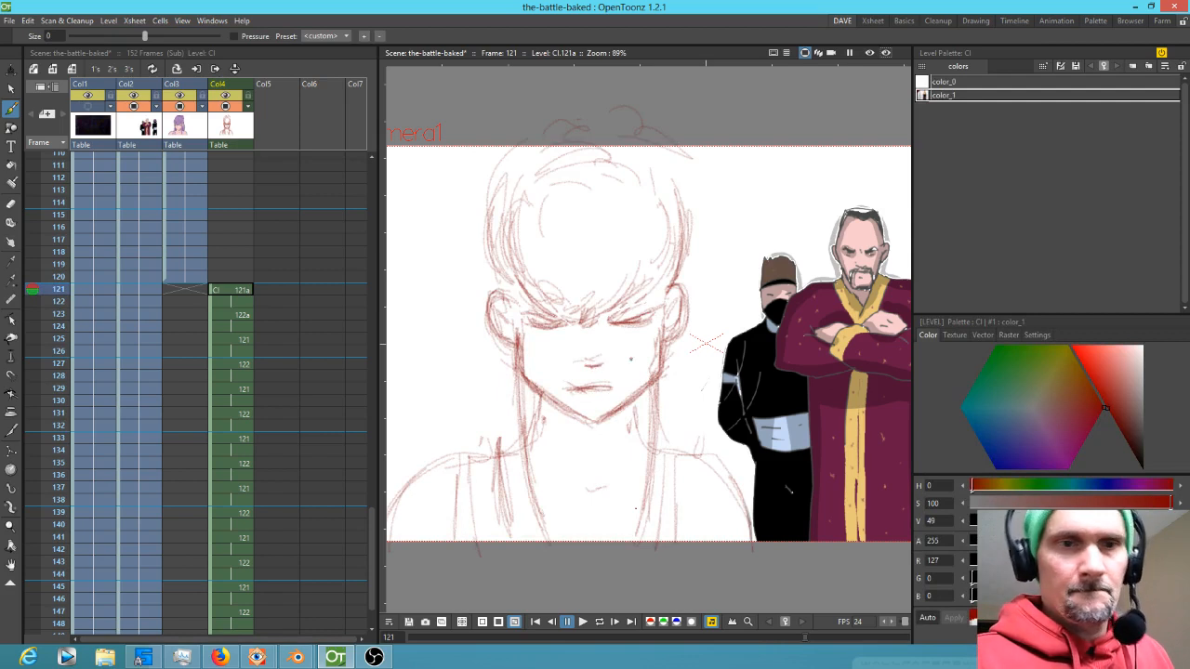
{"action": "key", "text": "period"}
{"action": "key", "text": "comma"}
{"action": "key", "text": "period"}
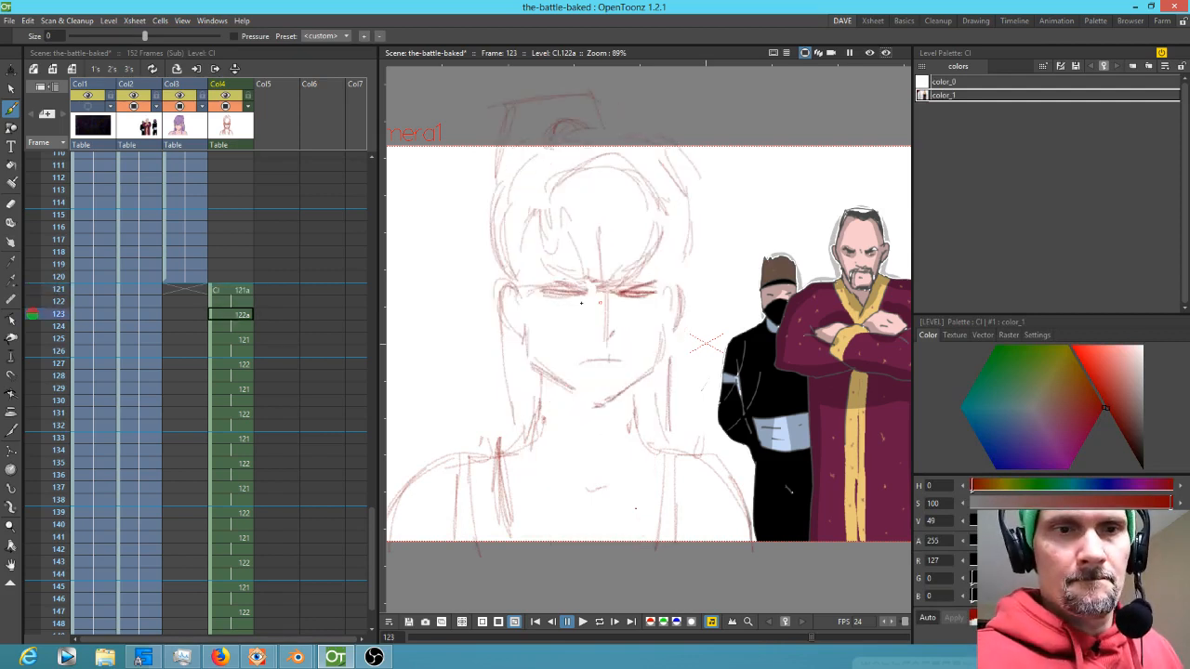
{"action": "key", "text": "comma"}
{"action": "key", "text": "period"}
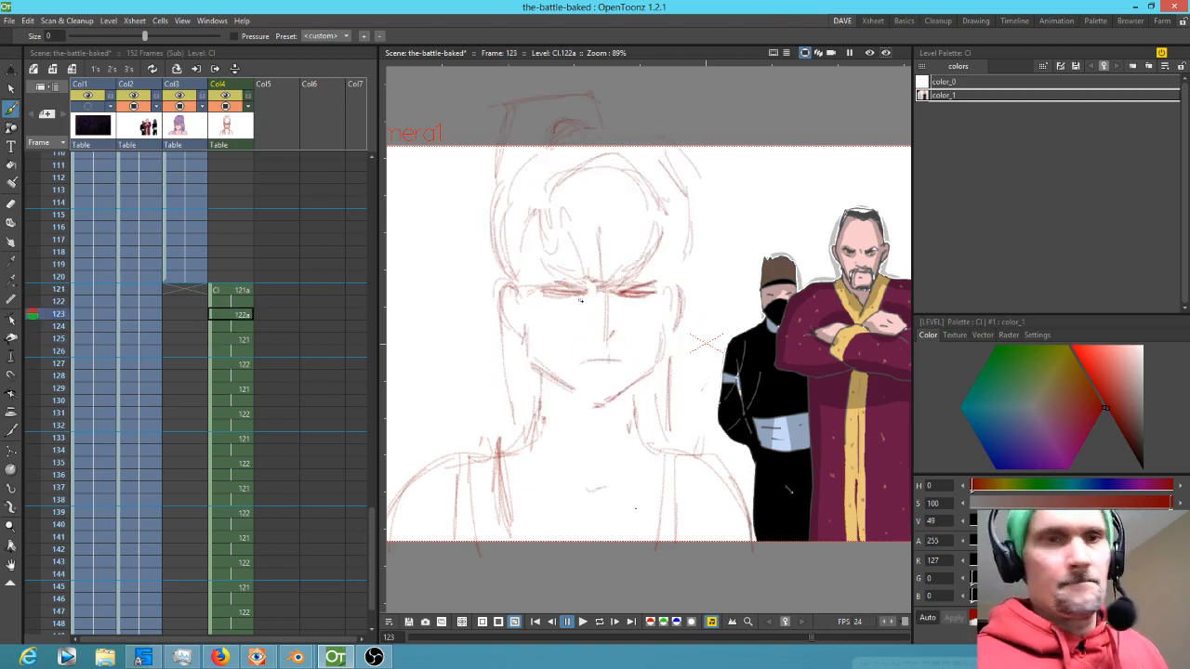
Select the right closed eye on drawing 122a at frame 123 and nudge it slightly
{"action": "key", "text": "s"}
{"action": "mouse_move", "coordinate": [596, 289]}
{"action": "left_mouse_down"}
{"action": "mouse_move", "coordinate": [550, 276]}
{"action": "mouse_move", "coordinate": [596, 305]}
{"action": "left_mouse_up"}
{"action": "mouse_move", "coordinate": [660, 276]}
{"action": "left_mouse_down"}
{"action": "mouse_move", "coordinate": [627, 286]}
{"action": "mouse_move", "coordinate": [663, 279]}
{"action": "left_mouse_up"}
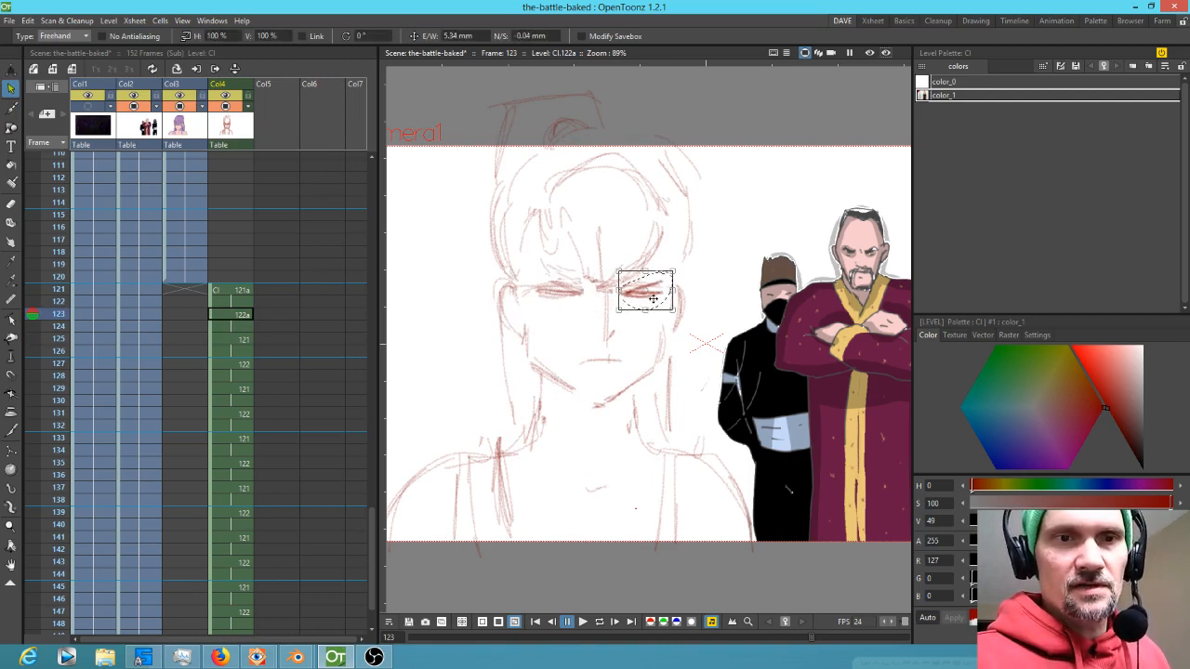
{"action": "key", "text": "comma"}
{"action": "key", "text": "period"}
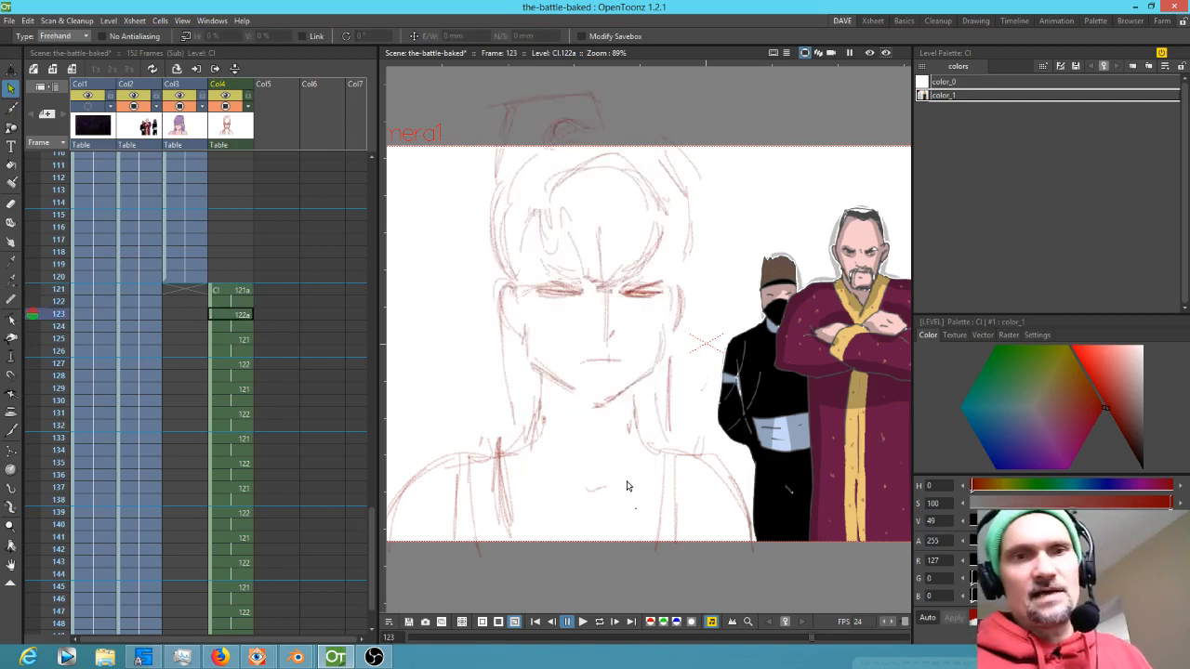
Step through frames 121 to 145 to review the looping in-between drawings
{"action": "key", "text": "period"}
{"action": "key", "text": "comma"}
{"action": "key", "text": "comma"}
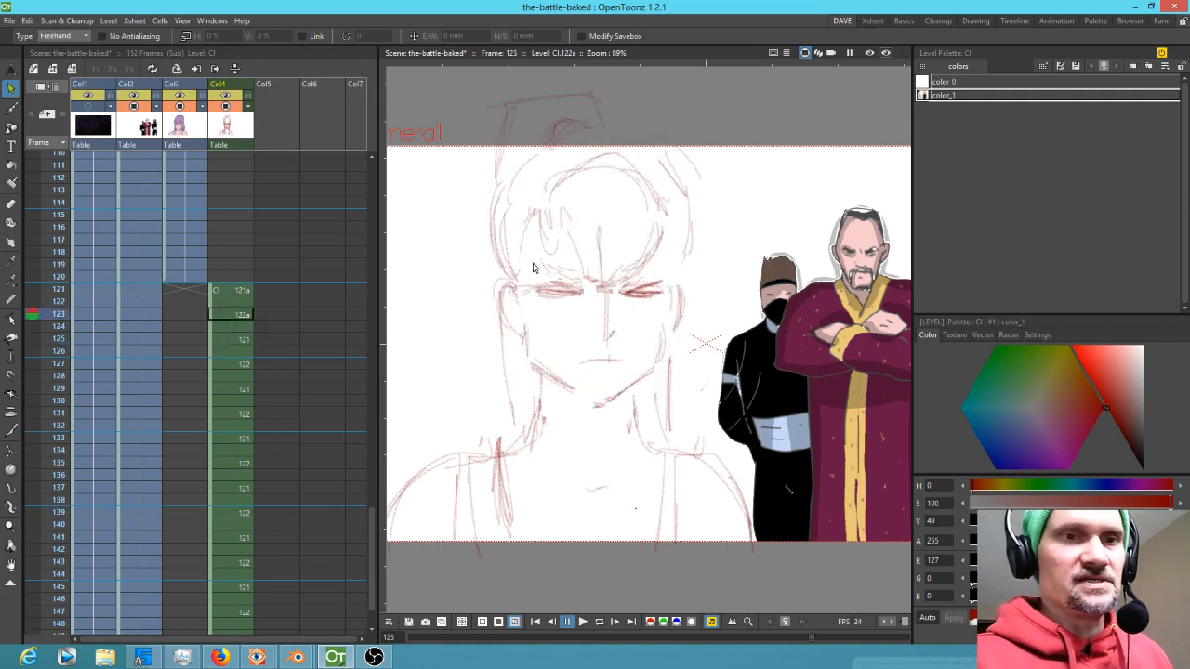
{"action": "key", "text": "b"}
{"action": "key", "text": "comma"}
{"action": "key", "text": "period"}
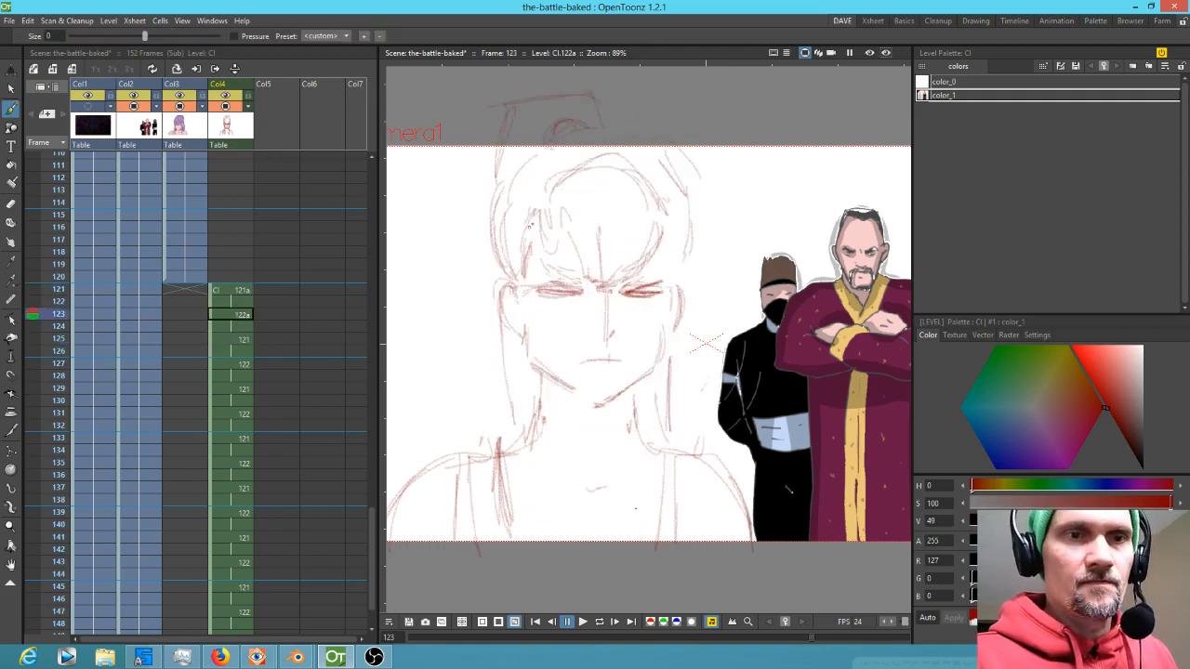
{"action": "key", "text": "comma"}
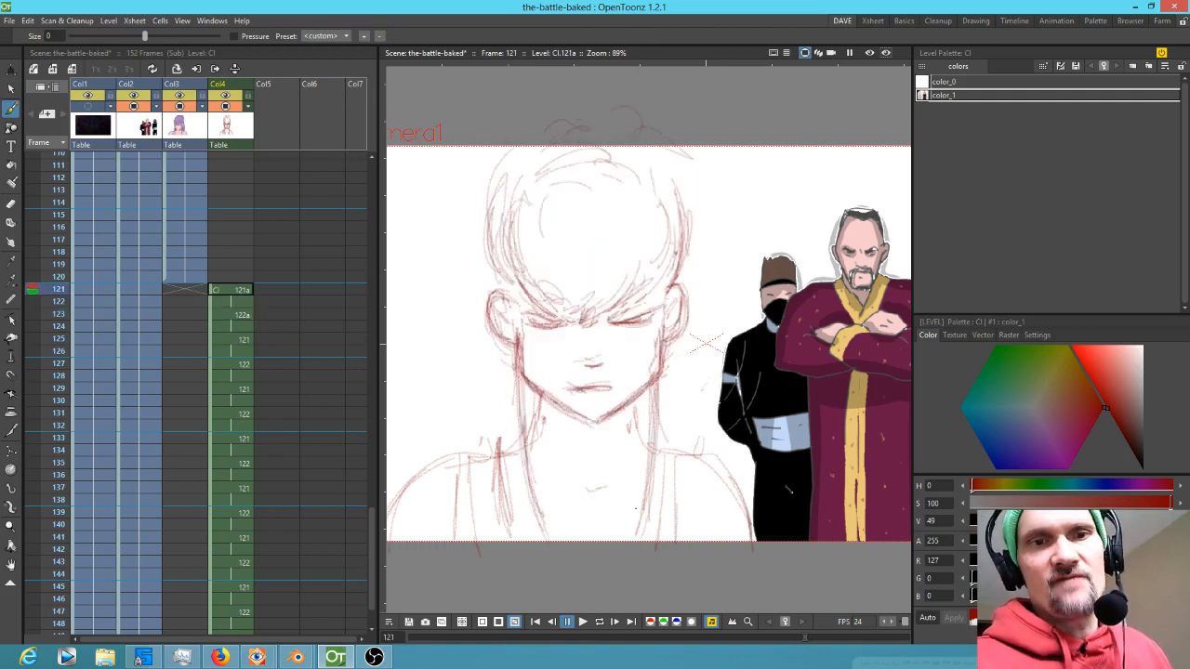
{"action": "key", "text": "period"}
{"action": "key", "text": "period"}
{"action": "key", "text": "comma"}
{"action": "key", "text": "comma"}
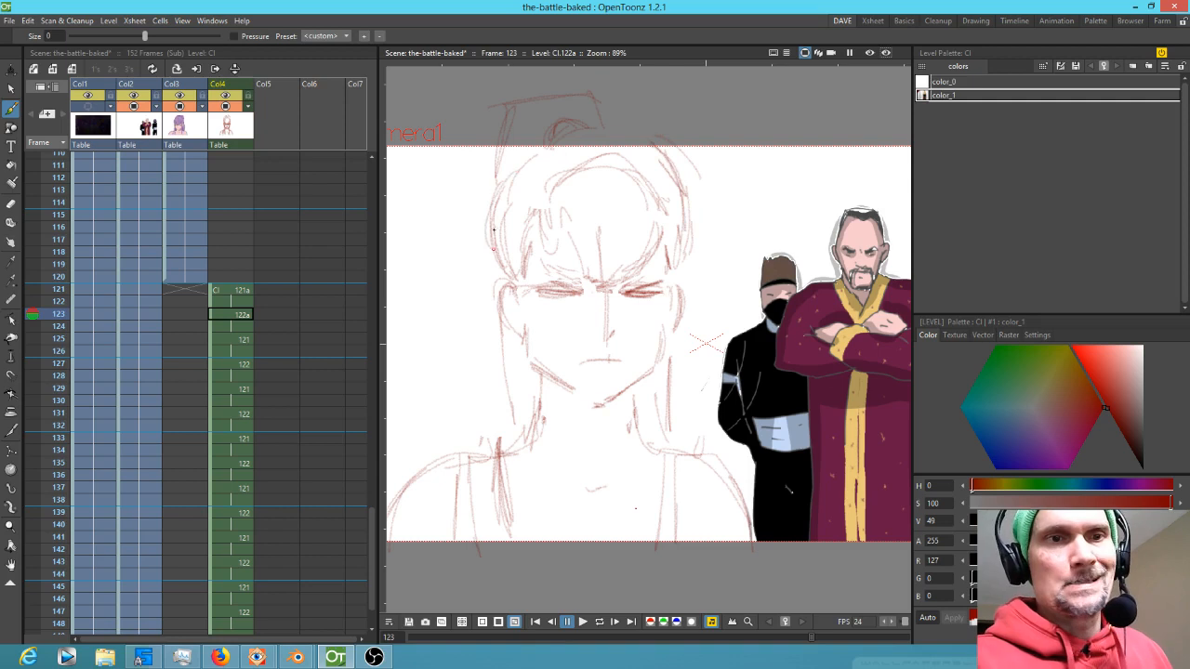
{"action": "key", "text": "period"}
{"action": "key", "text": "period"}
{"action": "key", "text": "comma"}
{"action": "key", "text": "comma"}
{"action": "key", "text": "comma"}
{"action": "key", "text": "comma"}
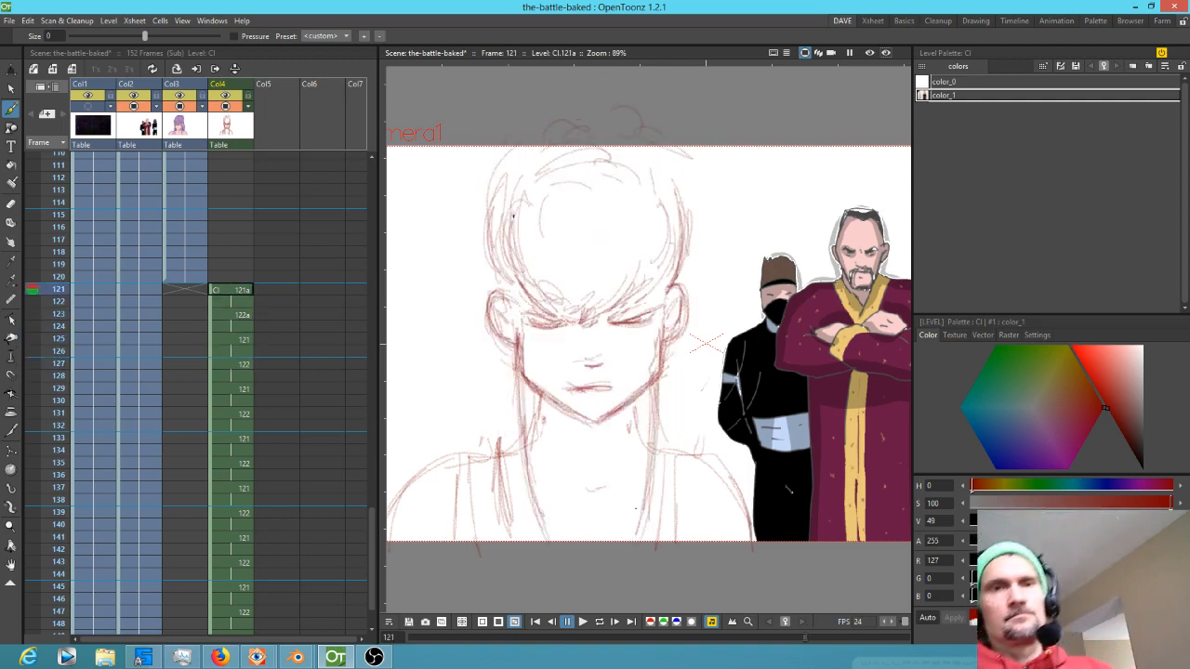
{"action": "key", "text": "period"}
{"action": "key", "text": "period"}
{"action": "key", "text": "period"}
{"action": "key", "text": "period"}
{"action": "key", "text": "period"}
{"action": "key", "text": "period"}
{"action": "key", "text": "period"}
{"action": "key", "text": "period"}
{"action": "key", "text": "period"}
{"action": "key", "text": "period"}
{"action": "key", "text": "period"}
{"action": "key", "text": "period"}
{"action": "key", "text": "period"}
{"action": "key", "text": "period"}
{"action": "key", "text": "period"}
{"action": "key", "text": "period"}
{"action": "key", "text": "period"}
{"action": "key", "text": "period"}
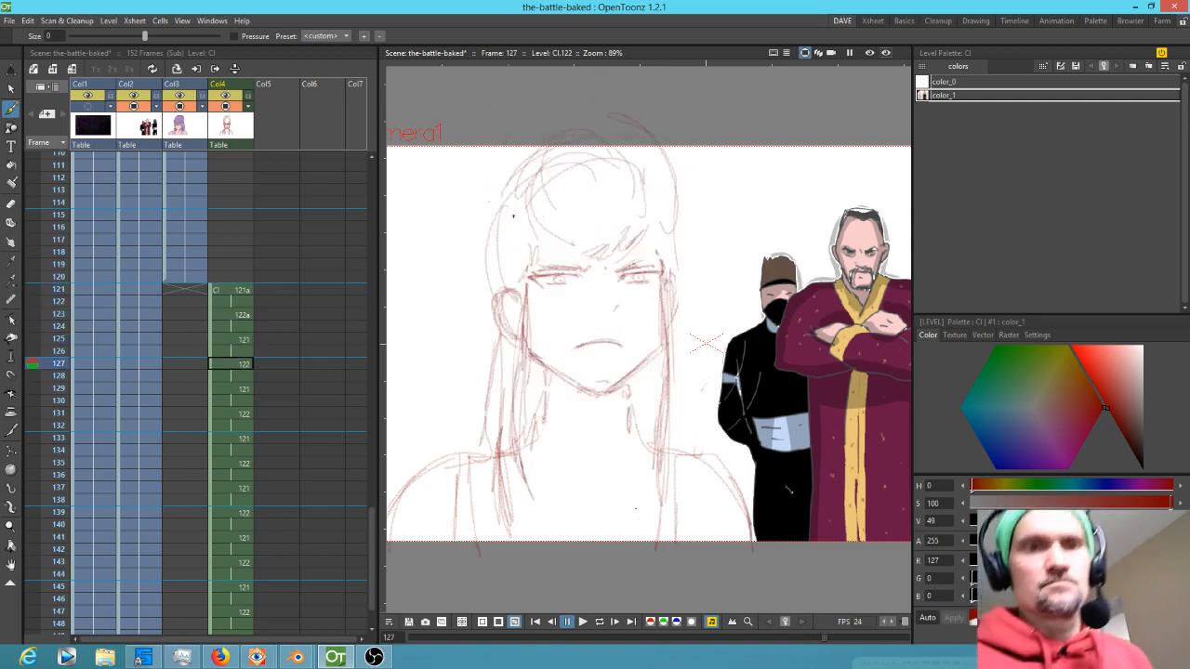
{"action": "key", "text": "period"}
{"action": "key", "text": "period"}
{"action": "key", "text": "period"}
{"action": "key", "text": "period"}
{"action": "key", "text": "period"}
{"action": "key", "text": "period"}
{"action": "key", "text": "period"}
{"action": "key", "text": "period"}
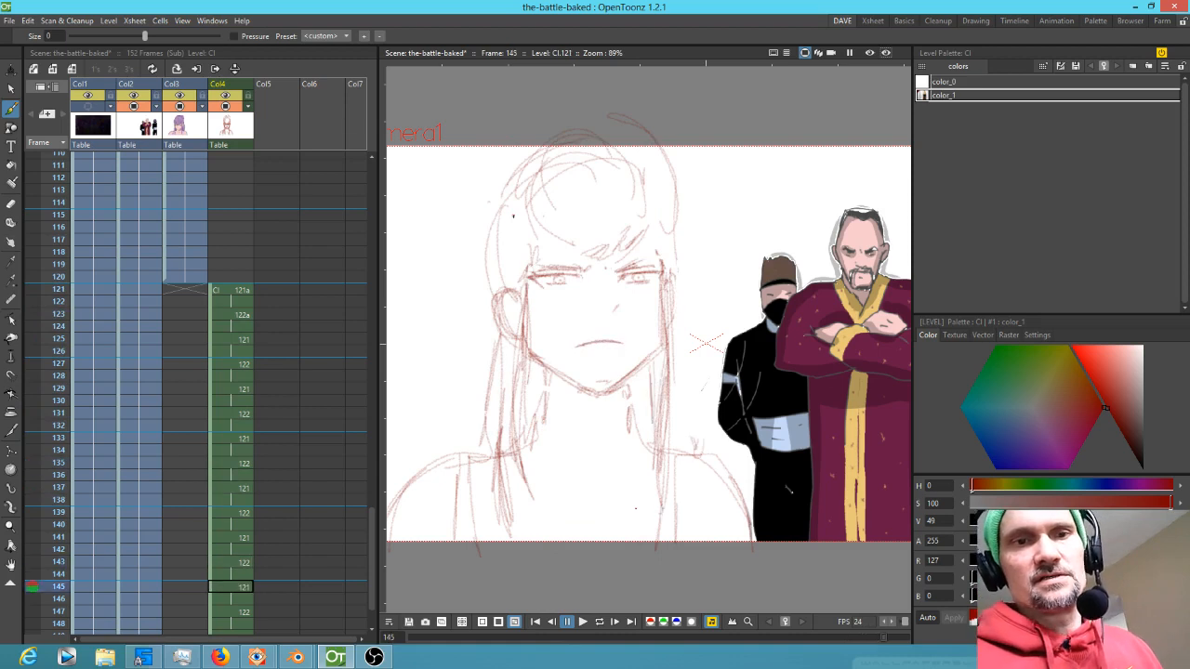
{"action": "key", "text": "comma"}
{"action": "key", "text": "comma"}
{"action": "key", "text": "comma"}
{"action": "key", "text": "comma"}
{"action": "key", "text": "comma"}
{"action": "key", "text": "comma"}
{"action": "key", "text": "comma"}
{"action": "key", "text": "comma"}
{"action": "key", "text": "comma"}
{"action": "key", "text": "comma"}
{"action": "key", "text": "comma"}
{"action": "key", "text": "comma"}
{"action": "key", "text": "comma"}
{"action": "key", "text": "comma"}
{"action": "key", "text": "comma"}
{"action": "key", "text": "comma"}
{"action": "key", "text": "comma"}
{"action": "key", "text": "comma"}
{"action": "key", "text": "comma"}
{"action": "key", "text": "comma"}
{"action": "key", "text": "comma"}
{"action": "key", "text": "comma"}
{"action": "key", "text": "comma"}
{"action": "key", "text": "comma"}
{"action": "key", "text": "comma"}
{"action": "key", "text": "comma"}
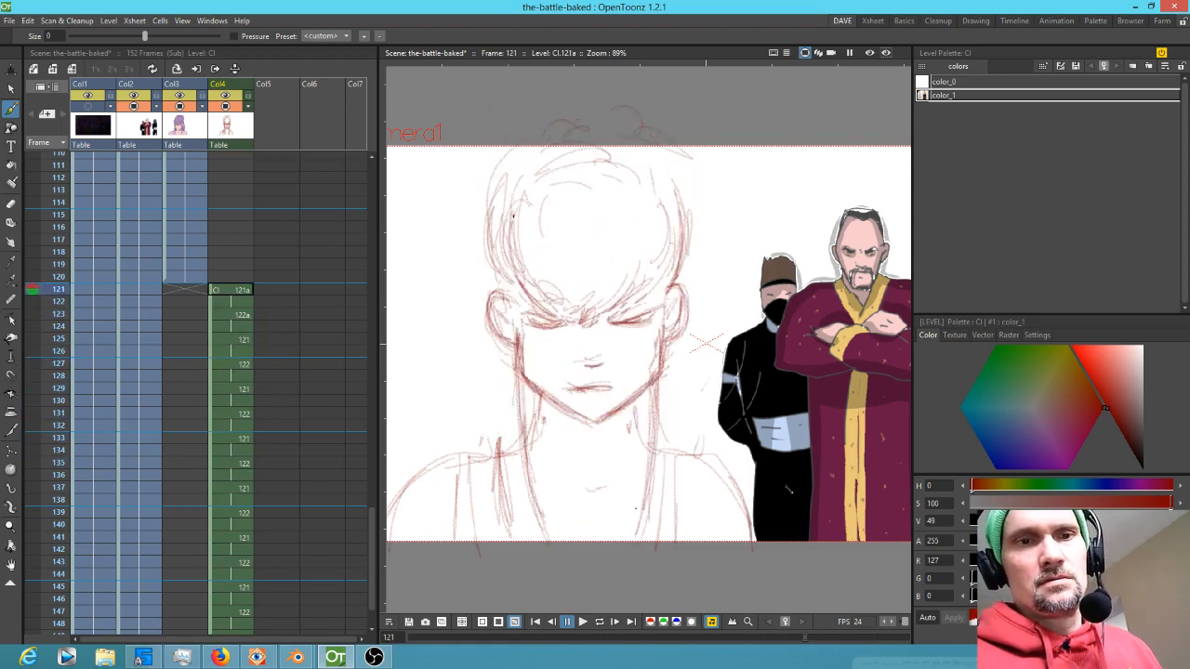
Return to frame 121, then select the left eye on drawing 121a and nudge it slightly
{"action": "key", "text": "period"}
{"action": "key", "text": "comma"}
{"action": "key", "text": "s"}
{"action": "mouse_move", "coordinate": [660, 306]}
{"action": "left_mouse_down"}
{"action": "mouse_move", "coordinate": [616, 316]}
{"action": "mouse_move", "coordinate": [665, 313]}
{"action": "mouse_move", "coordinate": [627, 342]}
{"action": "mouse_move", "coordinate": [530, 335]}
{"action": "mouse_move", "coordinate": [565, 321]}
{"action": "left_mouse_up"}
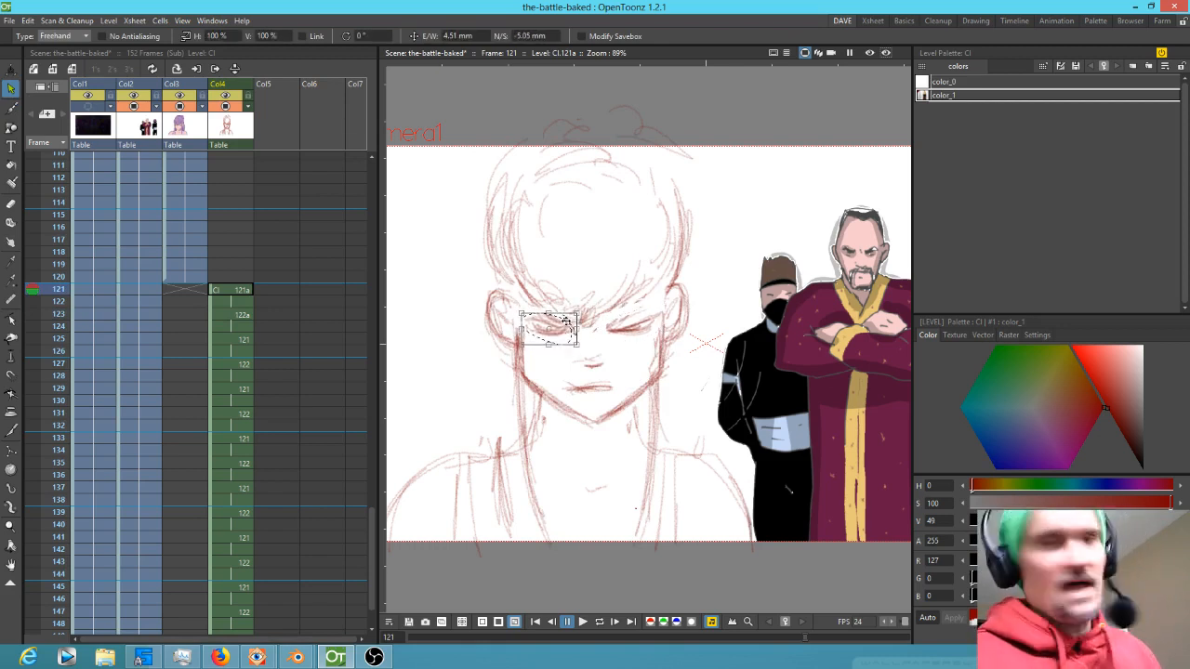
{"action": "left_click", "coordinate": [543, 368]}
{"action": "mouse_move", "coordinate": [523, 348]}
{"action": "left_mouse_down"}
{"action": "mouse_move", "coordinate": [536, 432]}
{"action": "mouse_move", "coordinate": [571, 386]}
{"action": "mouse_move", "coordinate": [560, 355]}
{"action": "left_mouse_up"}
Select the left and right sides of the jaw and skew them inward to narrow the chin
{"action": "left_click_drag", "start_coordinate": [500, 436], "coordinate": [514, 437]}
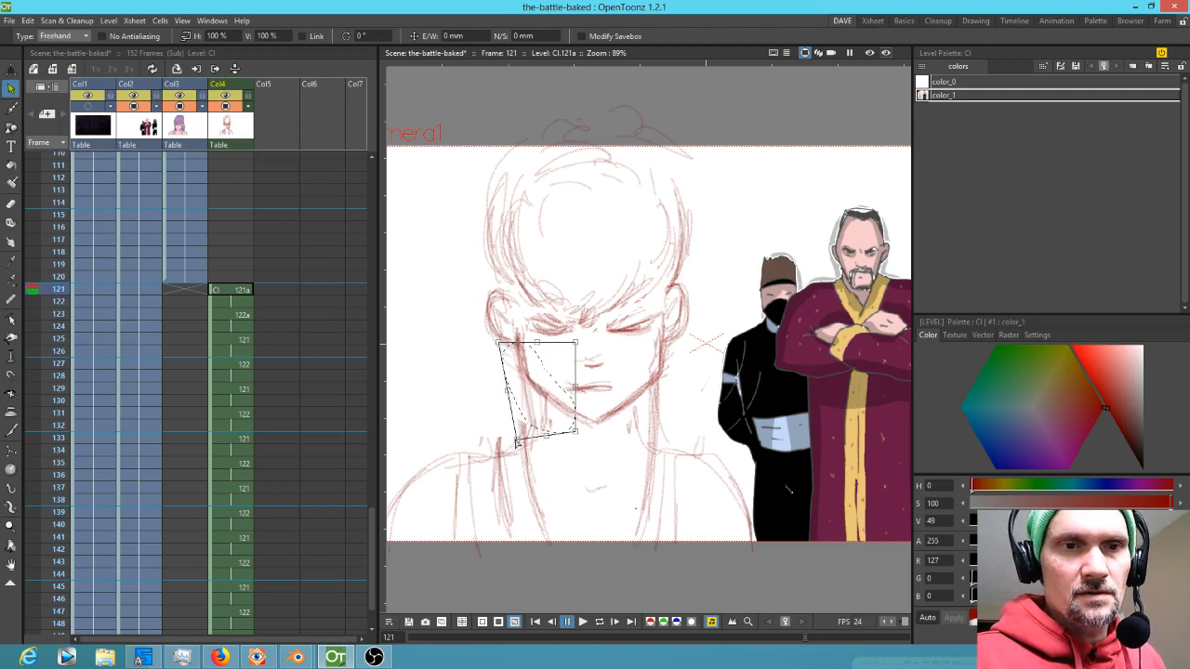
{"action": "mouse_move", "coordinate": [670, 358]}
{"action": "left_mouse_down"}
{"action": "mouse_move", "coordinate": [604, 414]}
{"action": "mouse_move", "coordinate": [663, 410]}
{"action": "mouse_move", "coordinate": [679, 353]}
{"action": "left_mouse_up"}
{"action": "mouse_move", "coordinate": [685, 434]}
{"action": "left_mouse_down"}
{"action": "mouse_move", "coordinate": [690, 444]}
{"action": "mouse_move", "coordinate": [659, 450]}
{"action": "mouse_move", "coordinate": [663, 460]}
{"action": "left_mouse_up"}
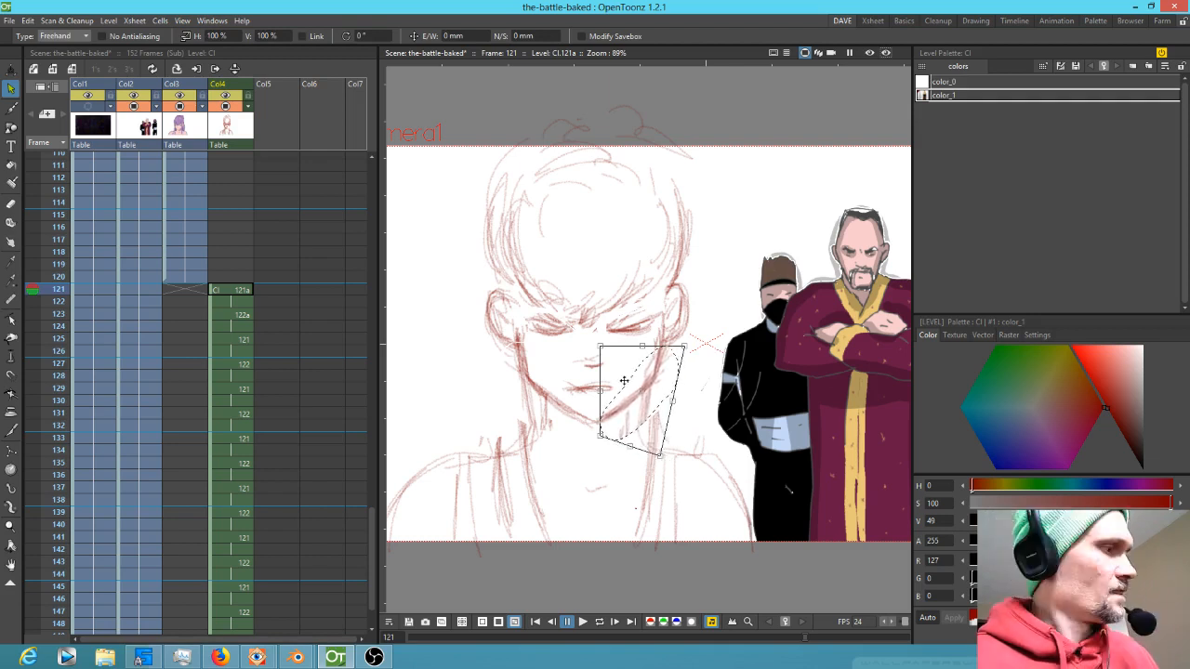
Redraw the jaw and cheek lines on both sides of the face with the brush
{"action": "key", "text": "b"}
{"action": "left_click_drag", "start_coordinate": [643, 397], "coordinate": [653, 452]}
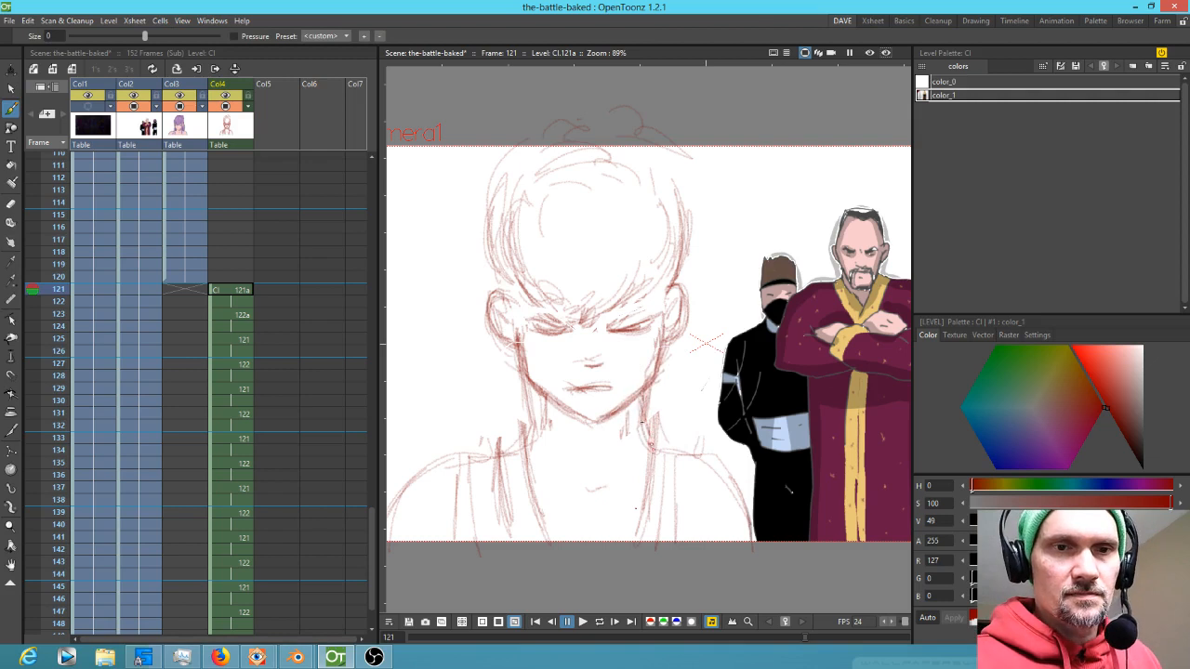
{"action": "left_click_drag", "start_coordinate": [544, 401], "coordinate": [547, 441]}
{"action": "left_click_drag", "start_coordinate": [547, 427], "coordinate": [525, 449]}
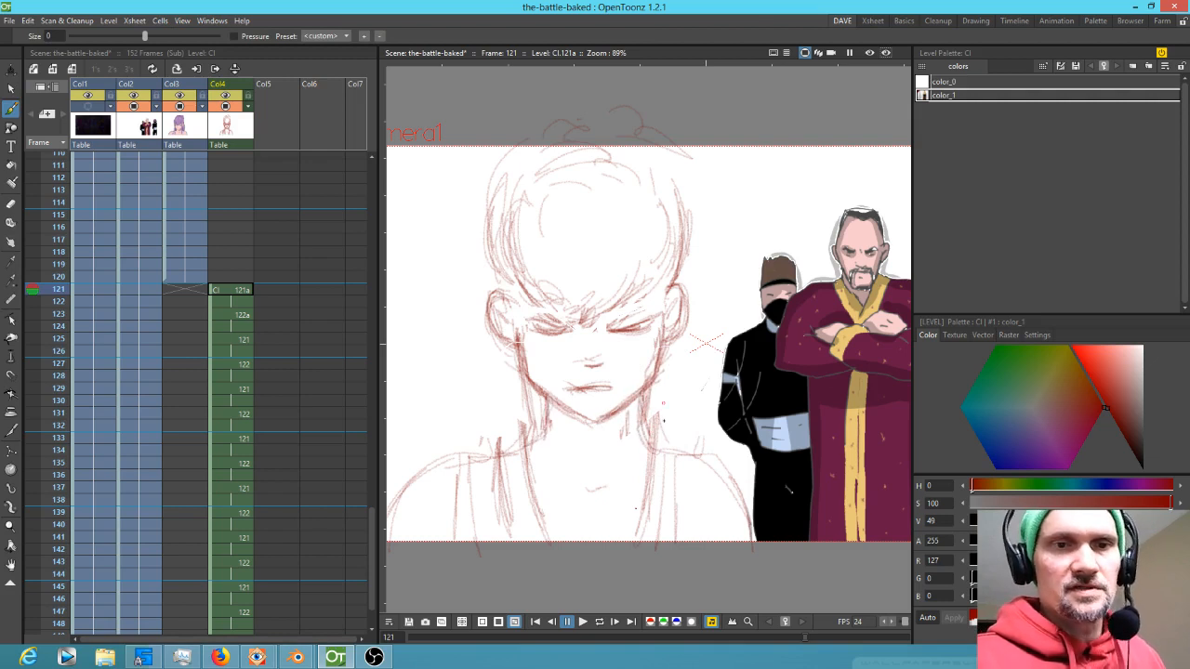
{"action": "mouse_move", "coordinate": [638, 417]}
{"action": "left_mouse_down"}
{"action": "mouse_move", "coordinate": [645, 444]}
{"action": "mouse_move", "coordinate": [662, 443]}
{"action": "left_mouse_up"}
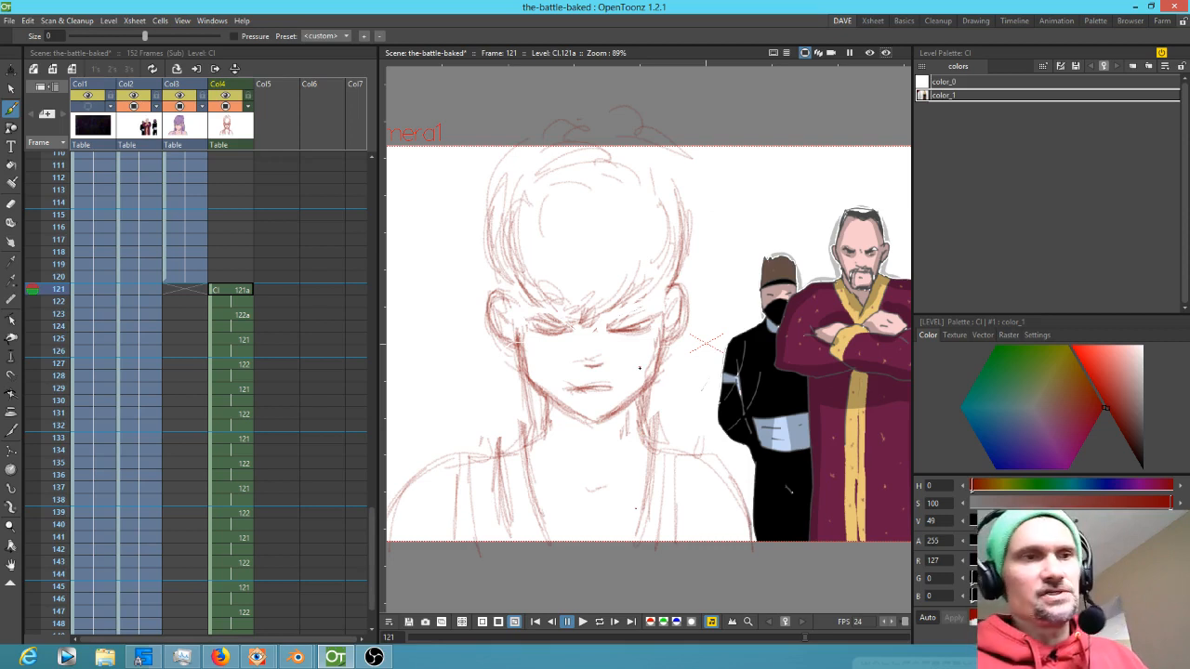
Compare against frame 123, then erase and redraw the left cheek contour on drawing 121a
{"action": "left_click", "coordinate": [233, 314]}
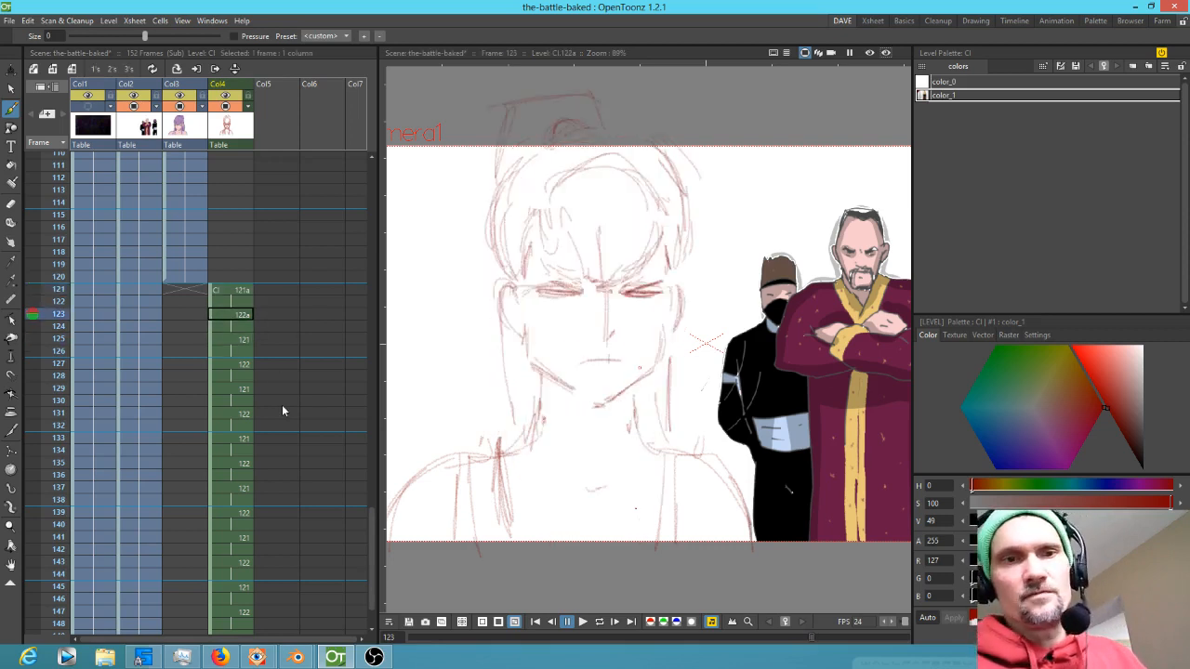
{"action": "key", "text": "comma"}
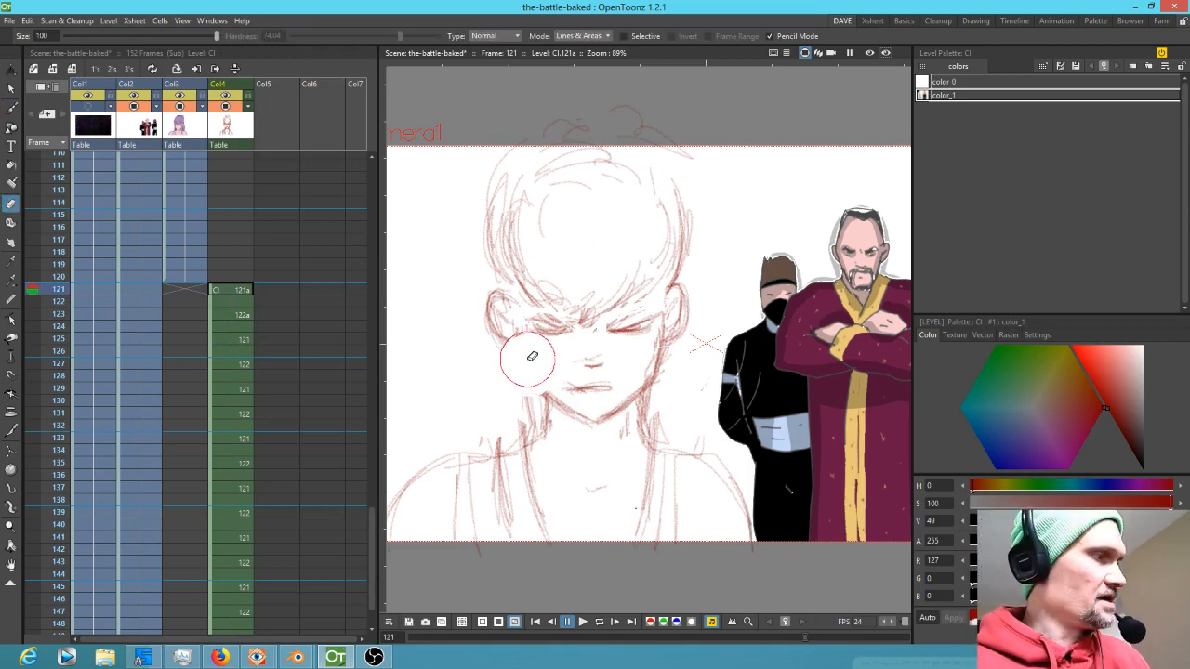
{"action": "left_click_drag", "start_coordinate": [513, 322], "coordinate": [518, 355]}
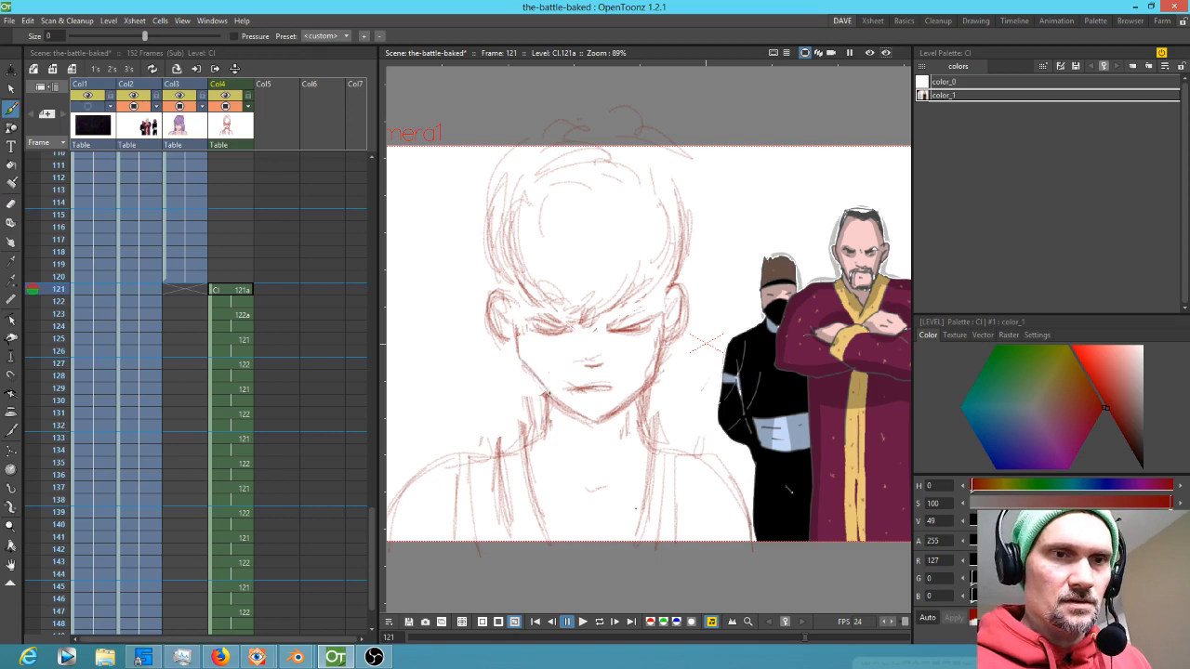
{"action": "left_click_drag", "start_coordinate": [521, 361], "coordinate": [551, 401]}
{"action": "left_click_drag", "start_coordinate": [518, 323], "coordinate": [519, 359]}
{"action": "left_click_drag", "start_coordinate": [502, 304], "coordinate": [518, 345]}
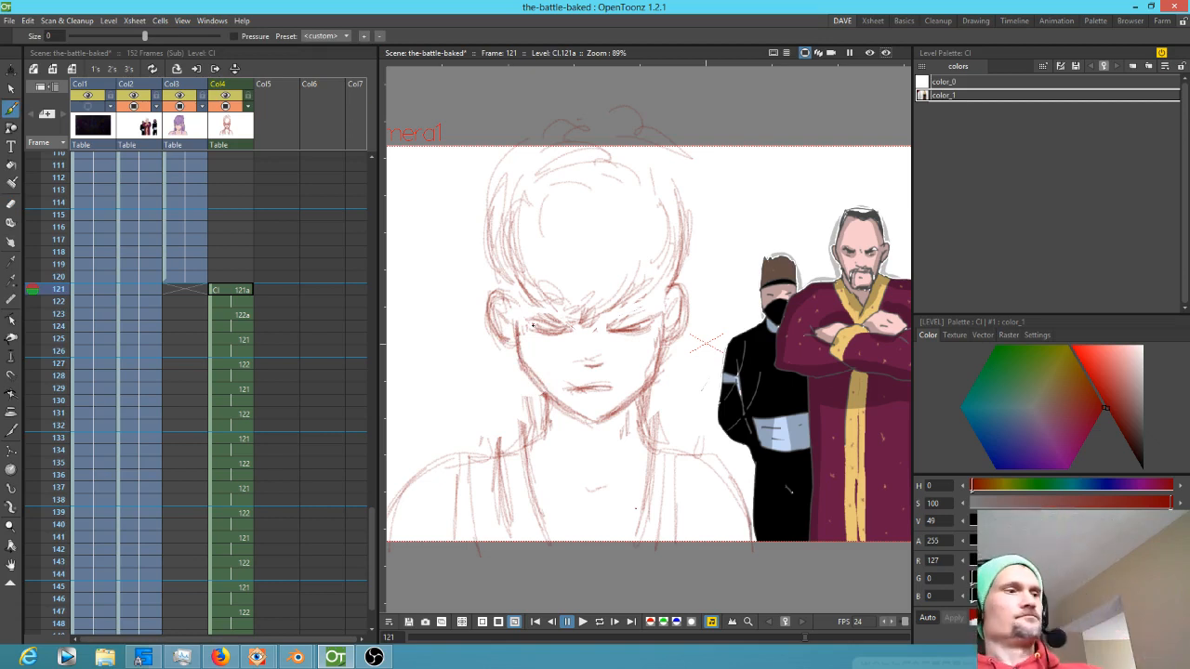
Step back and forth through frames 121 to 131 to check the in-between drawings
{"action": "key", "text": "period"}
{"action": "key", "text": "period"}
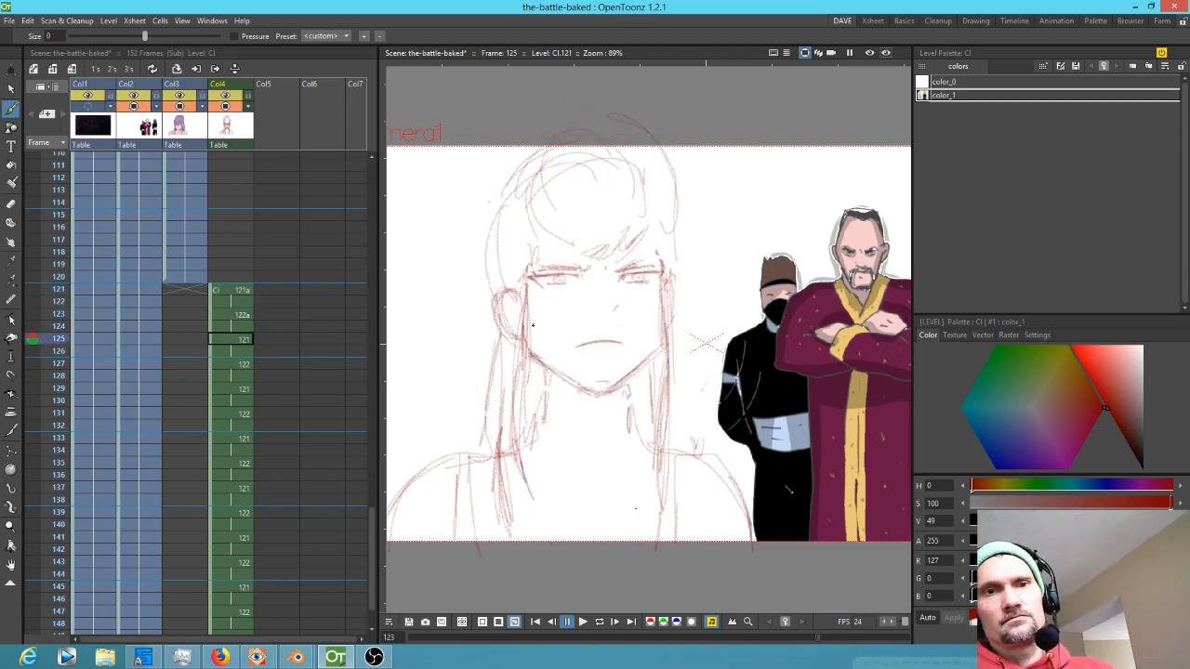
{"action": "key", "text": "period"}
{"action": "key", "text": "period"}
{"action": "key", "text": "period"}
{"action": "key", "text": "period"}
{"action": "key", "text": "comma"}
{"action": "key", "text": "comma"}
{"action": "key", "text": "comma"}
{"action": "key", "text": "comma"}
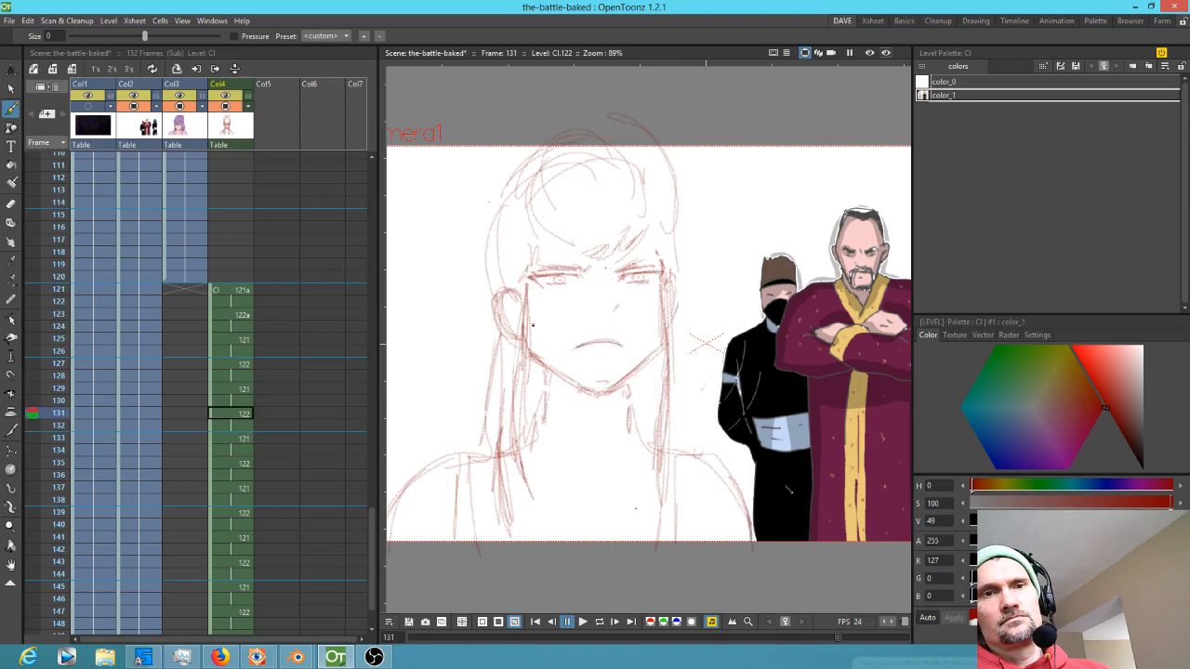
{"action": "key", "text": "comma"}
{"action": "key", "text": "comma"}
{"action": "key", "text": "comma"}
{"action": "key", "text": "comma"}
{"action": "key", "text": "comma"}
{"action": "key", "text": "period"}
{"action": "key", "text": "period"}
{"action": "key", "text": "period"}
{"action": "key", "text": "period"}
{"action": "key", "text": "period"}
{"action": "key", "text": "period"}
{"action": "key", "text": "period"}
{"action": "key", "text": "comma"}
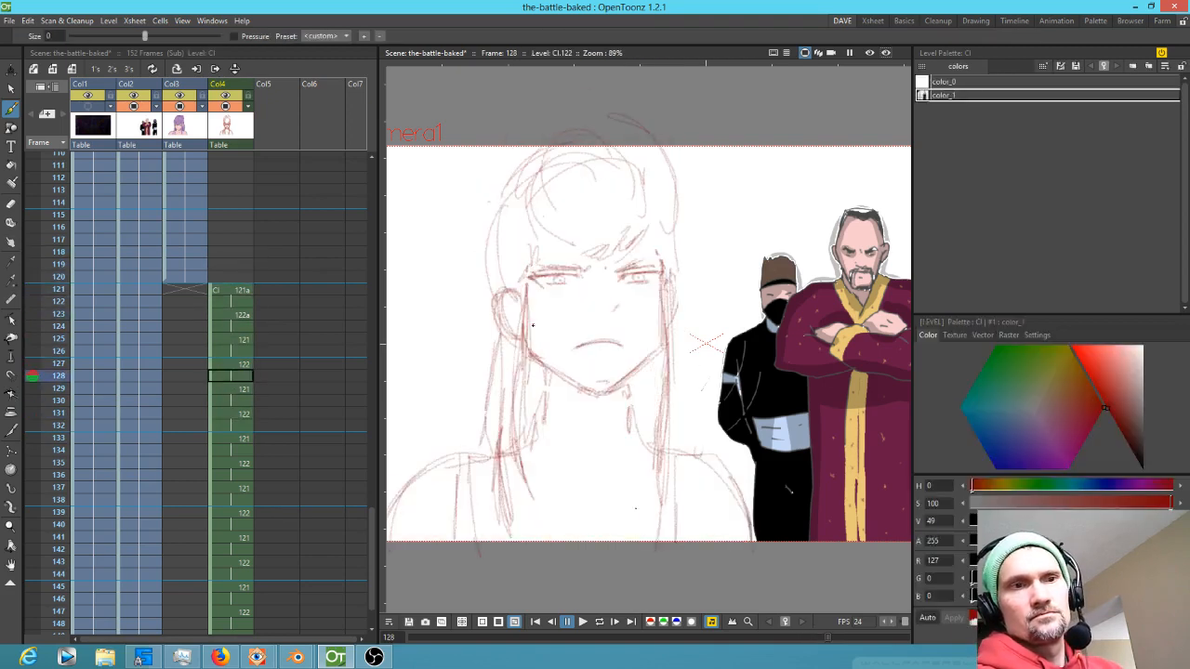
{"action": "key", "text": "comma"}
{"action": "key", "text": "comma"}
Play back the scene to review the looping face animation
{"action": "scroll", "coordinate": [516, 330], "scroll_direction": "down", "scroll_amount": 2}
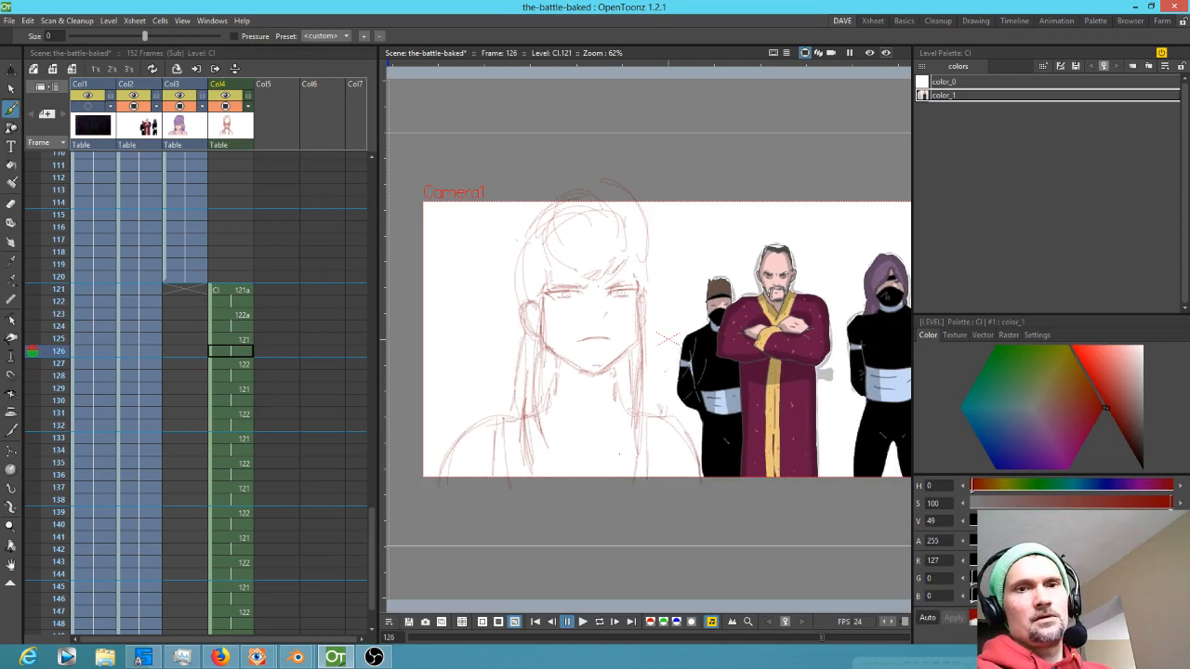
{"action": "scroll", "coordinate": [744, 344], "scroll_direction": "up", "scroll_amount": 1}
{"action": "key", "text": "p"}
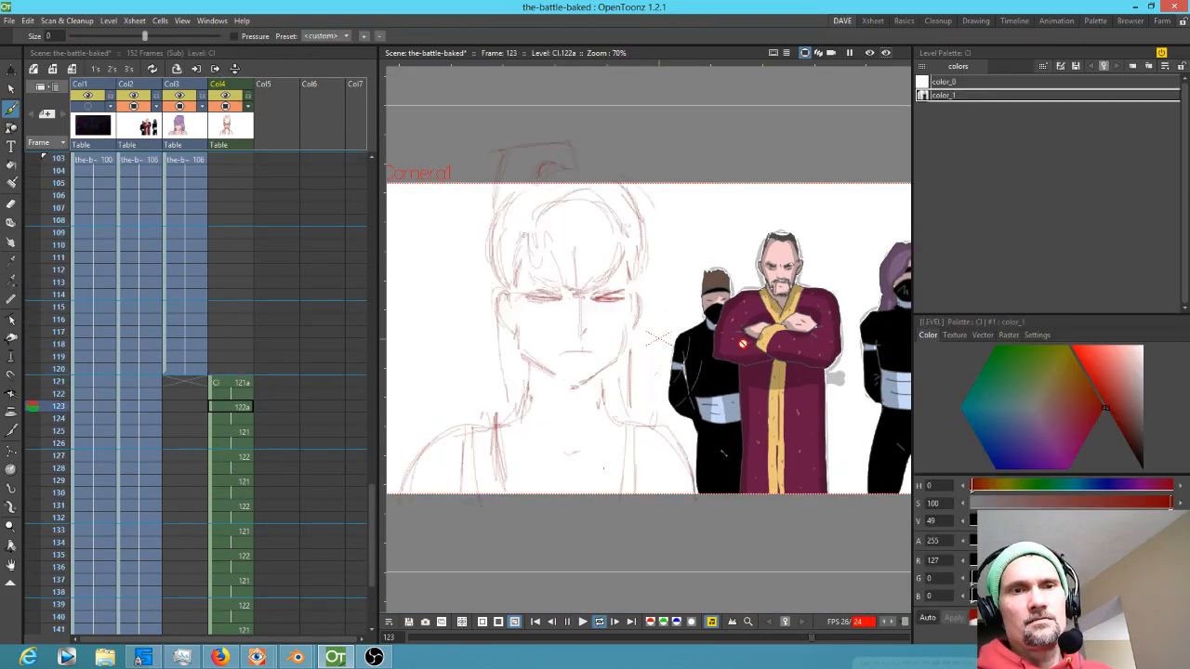
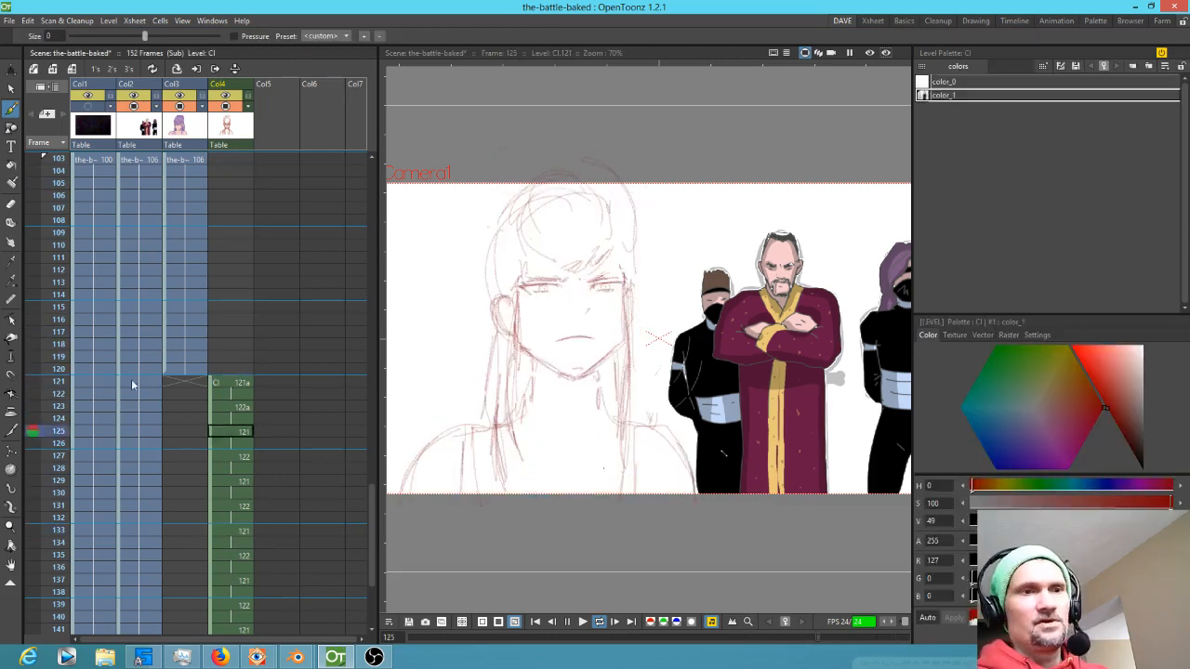
Stop playback and start a new brush drawing in the empty fifth column at frame 121, sketching the neck and shoulder lines
{"action": "key", "text": "shift+space"}
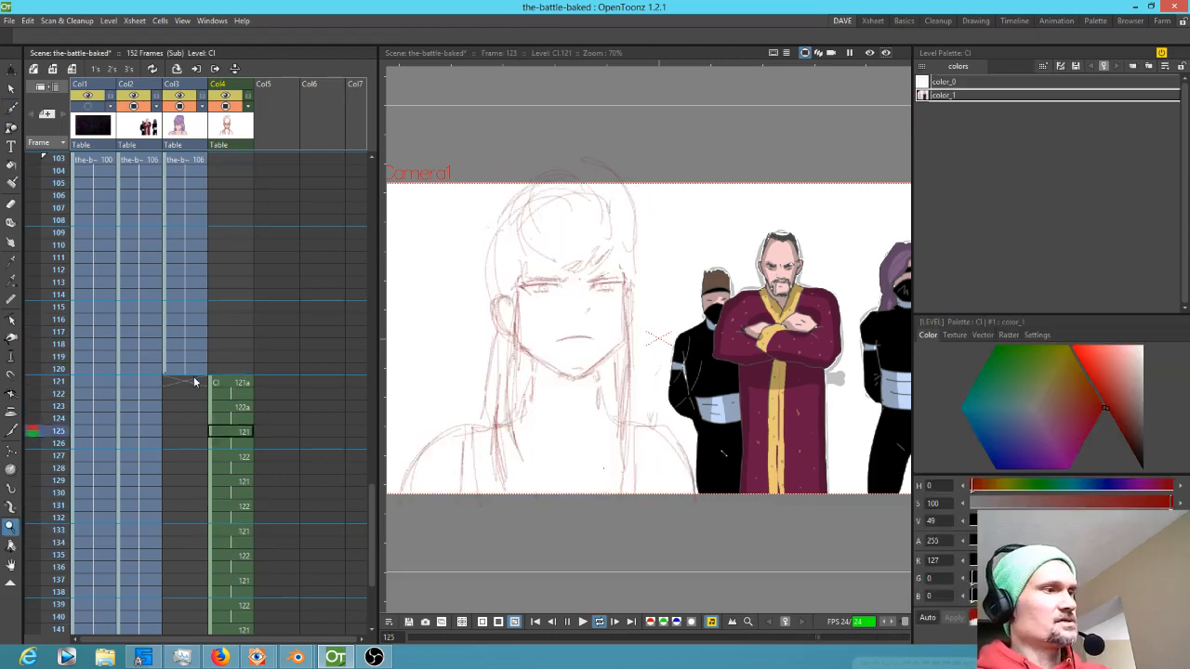
{"action": "key", "text": "l"}
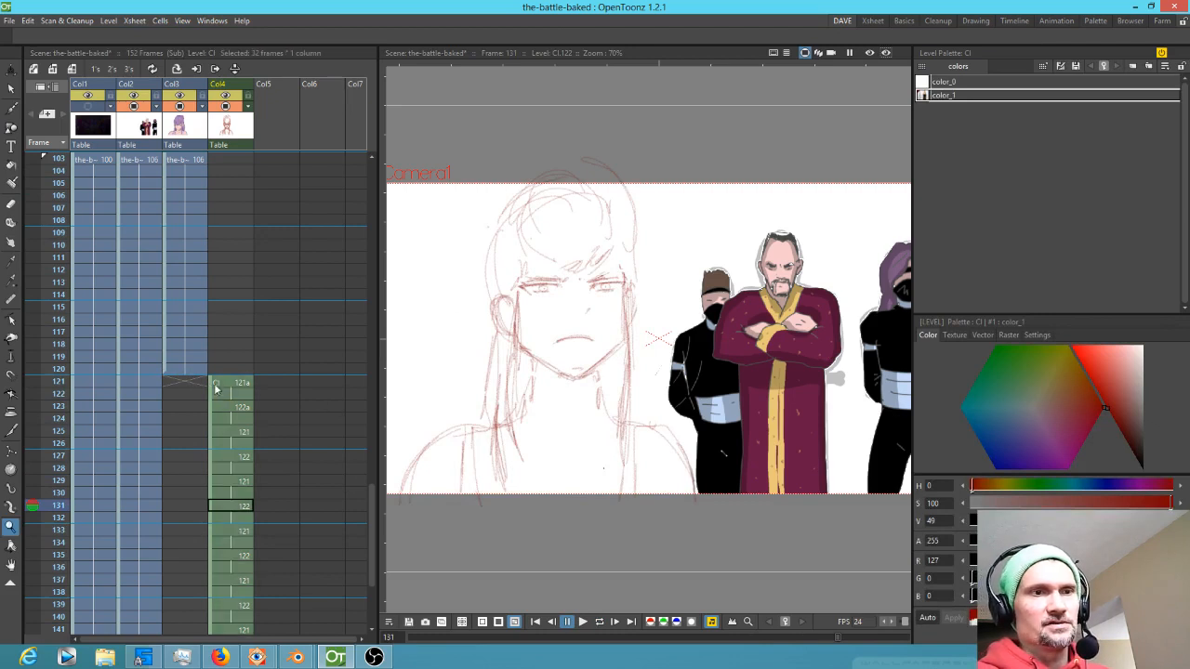
{"action": "left_click", "coordinate": [279, 382]}
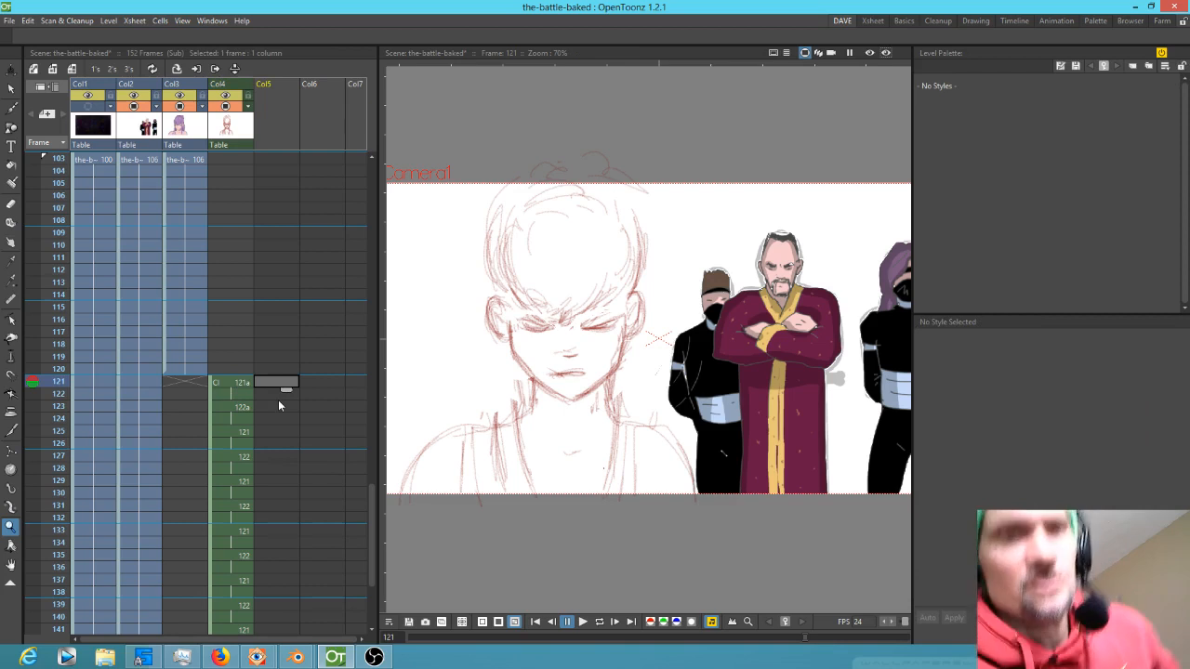
{"action": "key", "text": "b"}
{"action": "left_click", "coordinate": [563, 157]}
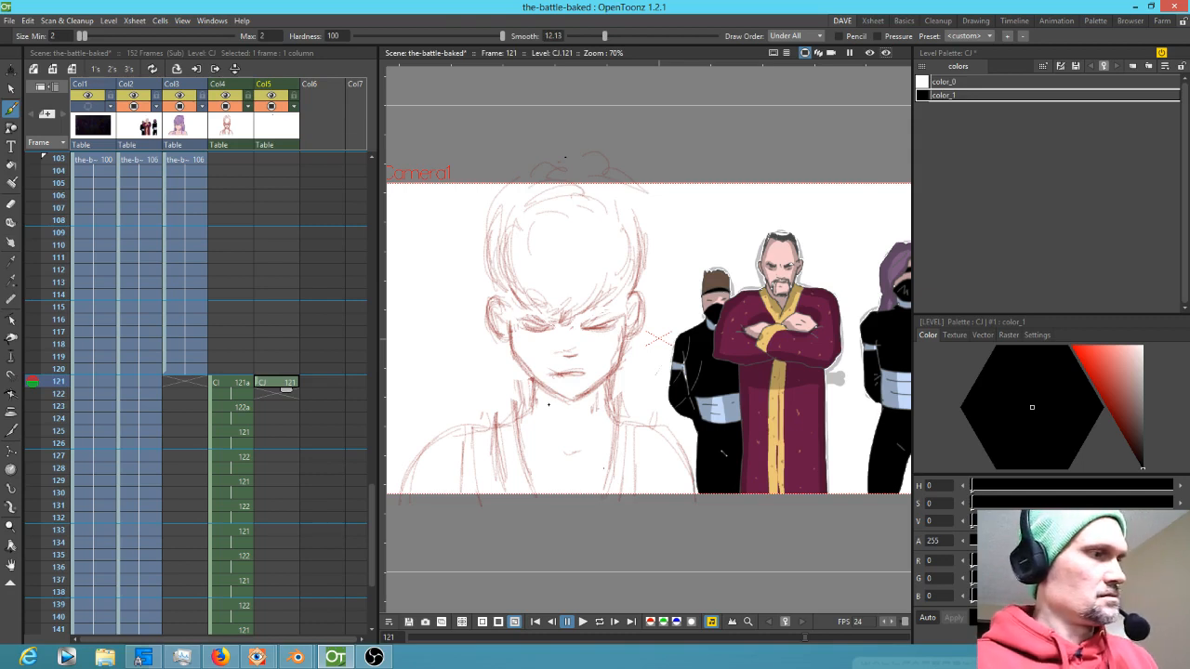
{"action": "mouse_move", "coordinate": [534, 387]}
{"action": "left_mouse_down"}
{"action": "mouse_move", "coordinate": [527, 410]}
{"action": "mouse_move", "coordinate": [461, 433]}
{"action": "mouse_move", "coordinate": [417, 485]}
{"action": "mouse_move", "coordinate": [401, 569]}
{"action": "left_mouse_up"}
{"action": "mouse_move", "coordinate": [602, 380]}
{"action": "left_mouse_down"}
{"action": "mouse_move", "coordinate": [615, 418]}
{"action": "mouse_move", "coordinate": [686, 456]}
{"action": "mouse_move", "coordinate": [701, 606]}
{"action": "left_mouse_up"}
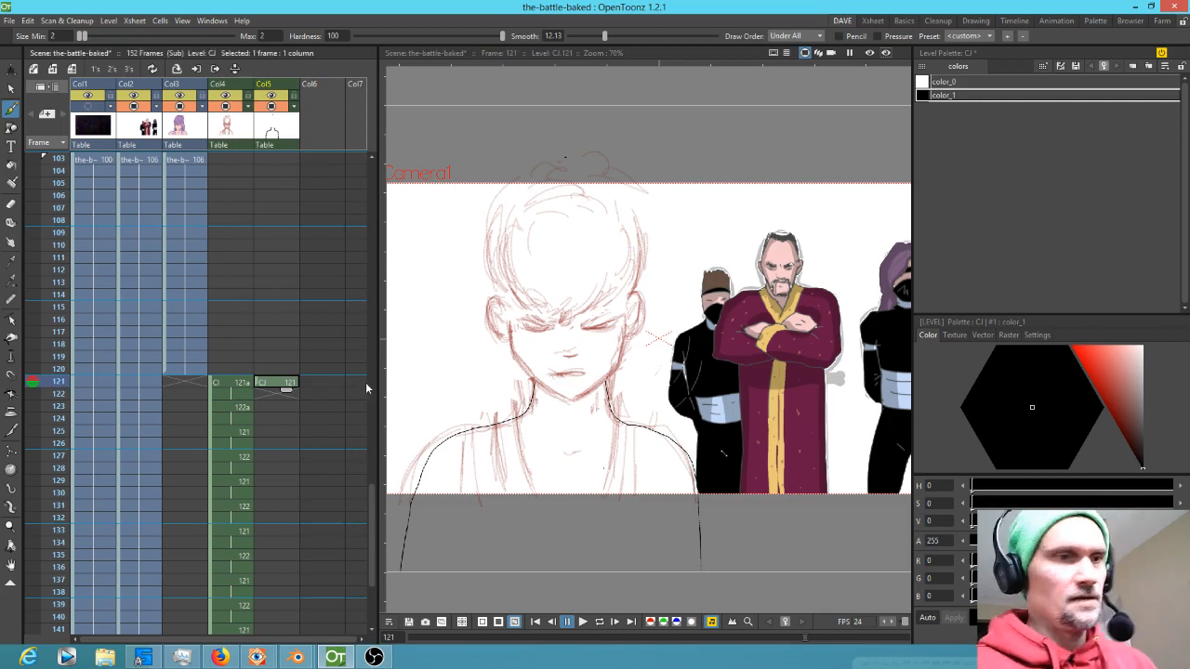
Sketch the torso lines on both sides of the body, flipping between neighbouring frames to compare
{"action": "key", "text": "Up"}
{"action": "key", "text": "Down"}
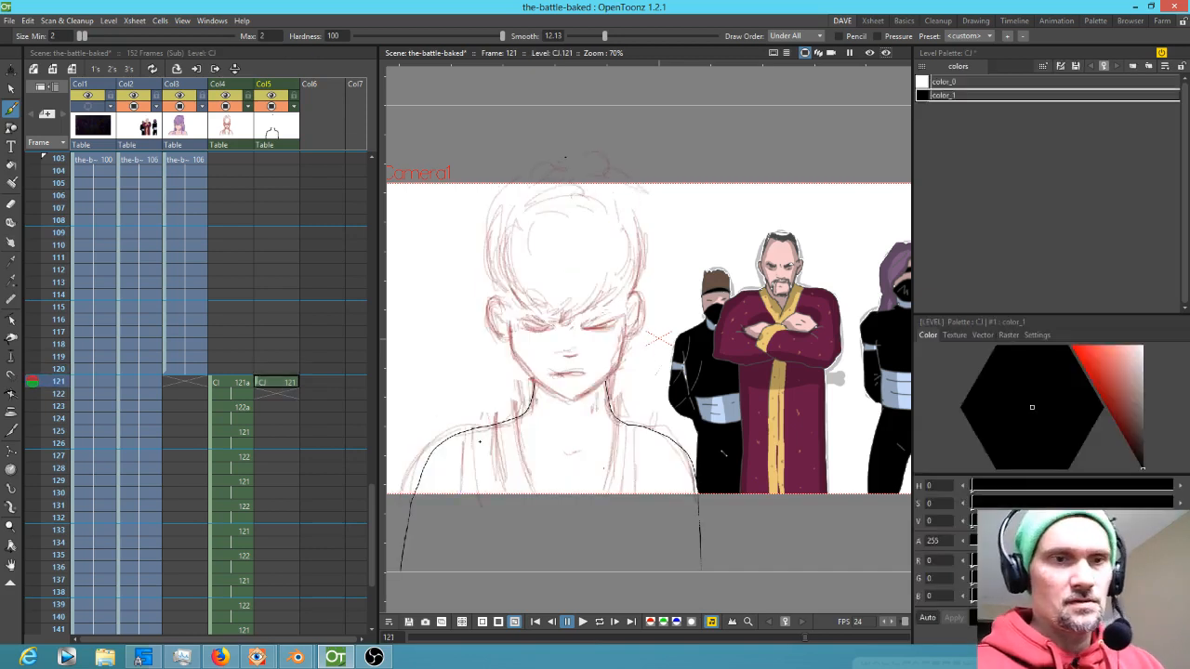
{"action": "left_click_drag", "start_coordinate": [462, 434], "coordinate": [465, 549]}
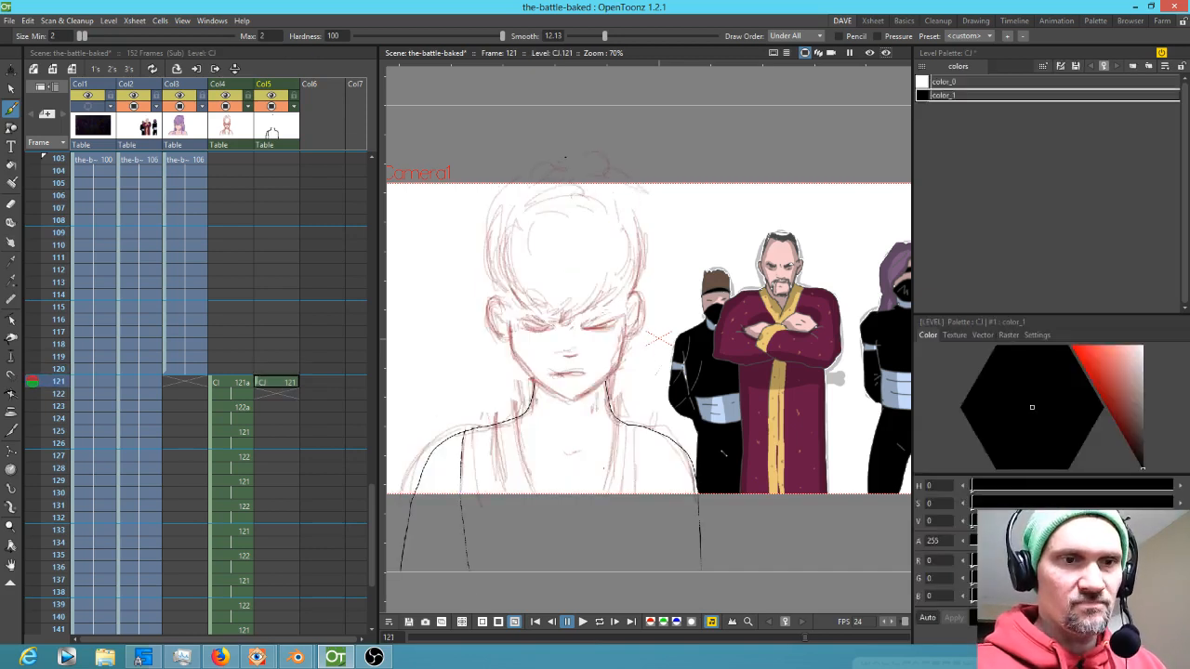
{"action": "left_click_drag", "start_coordinate": [472, 433], "coordinate": [499, 570]}
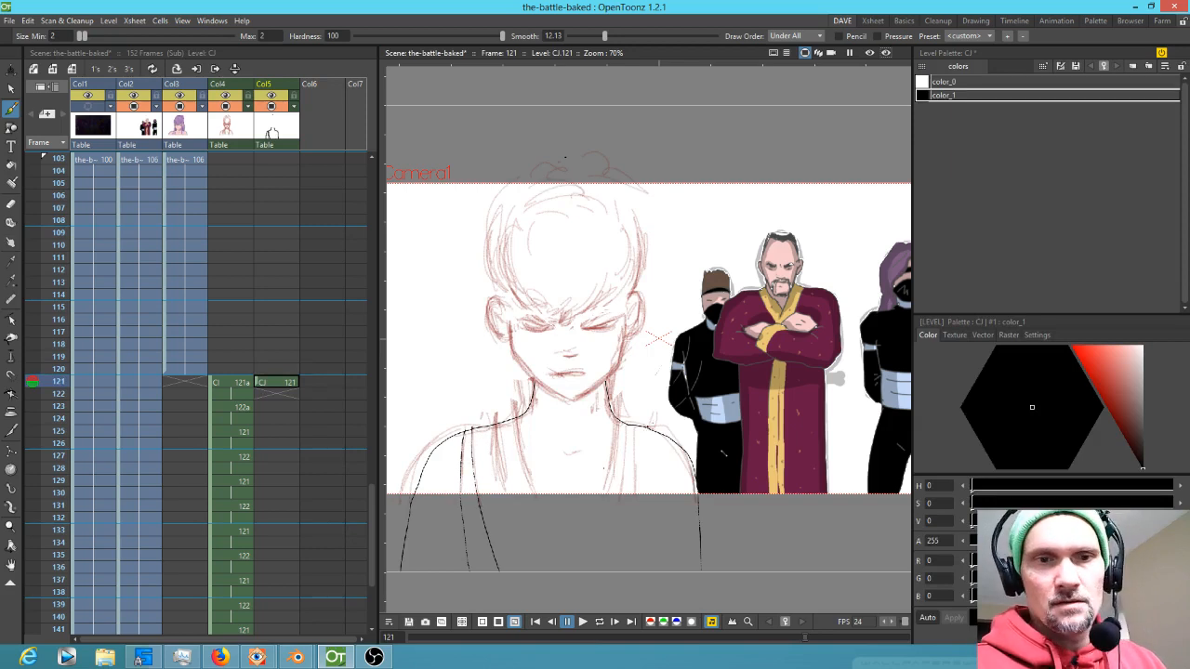
{"action": "key", "text": "Up"}
{"action": "key", "text": "Down"}
{"action": "left_click_drag", "start_coordinate": [626, 426], "coordinate": [614, 571]}
{"action": "left_click_drag", "start_coordinate": [635, 426], "coordinate": [635, 553]}
{"action": "key", "text": "Up"}
{"action": "key", "text": "Down"}
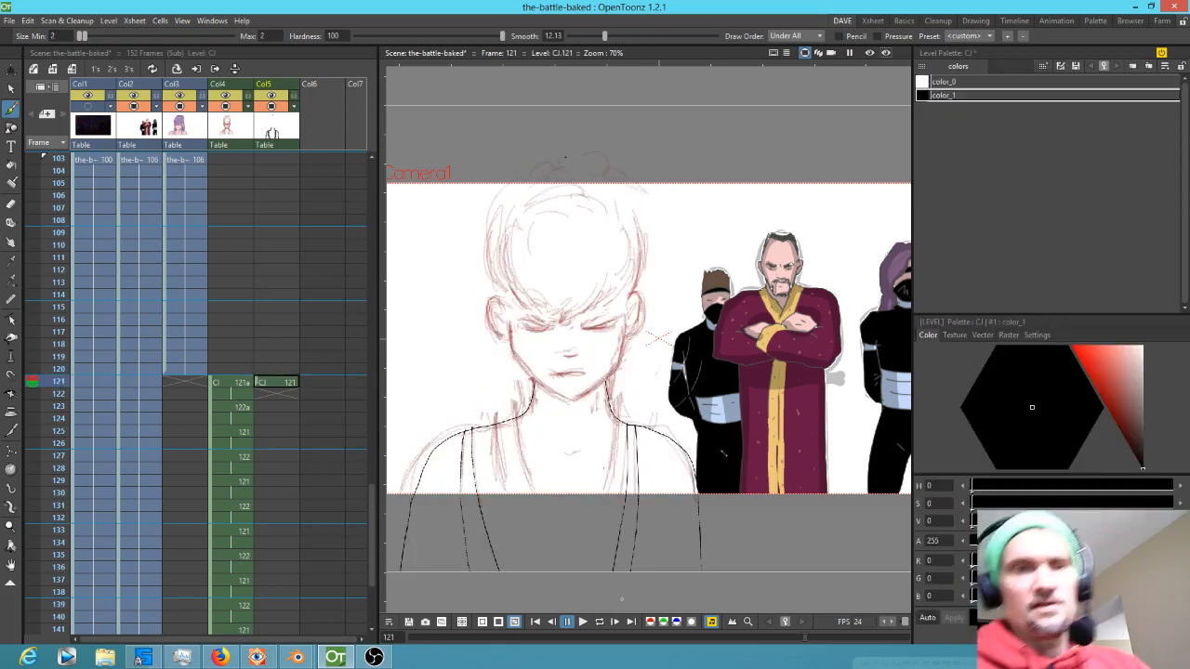
{"action": "key", "text": "Up"}
{"action": "key", "text": "Down"}
Extend drawing 121 in Col5 over frames 121 to 128 and set in-between drawings 122, 123 and 124 on frames 123, 125 and 127
{"action": "left_click", "coordinate": [286, 382]}
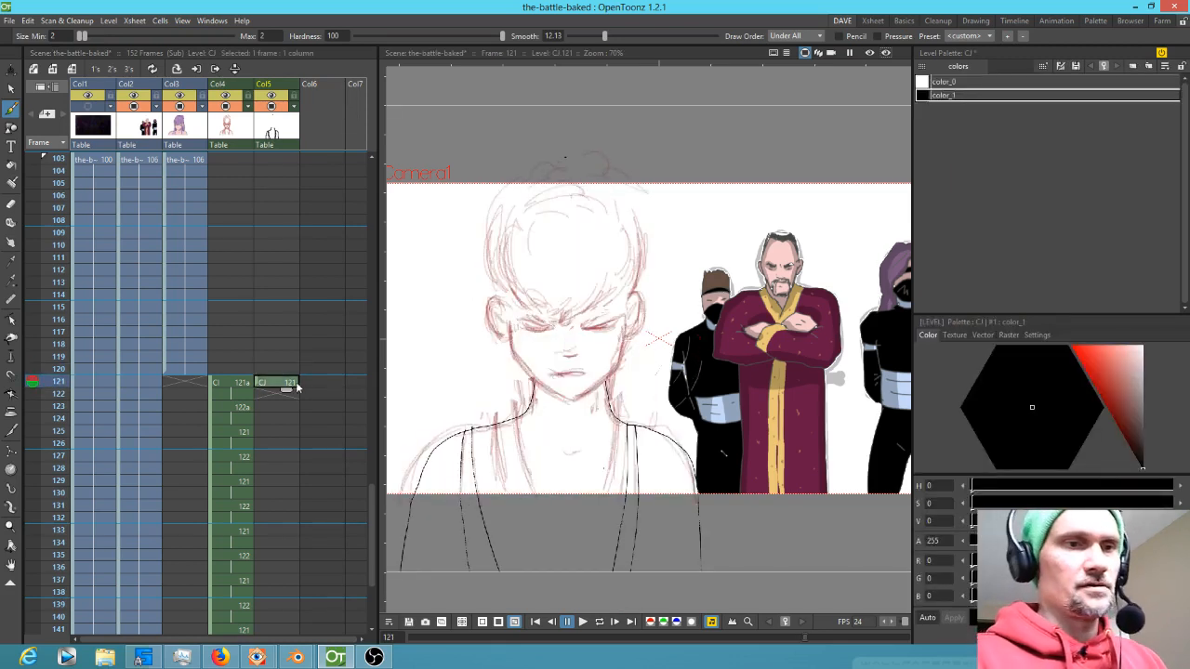
{"action": "left_click_drag", "start_coordinate": [287, 392], "coordinate": [288, 478]}
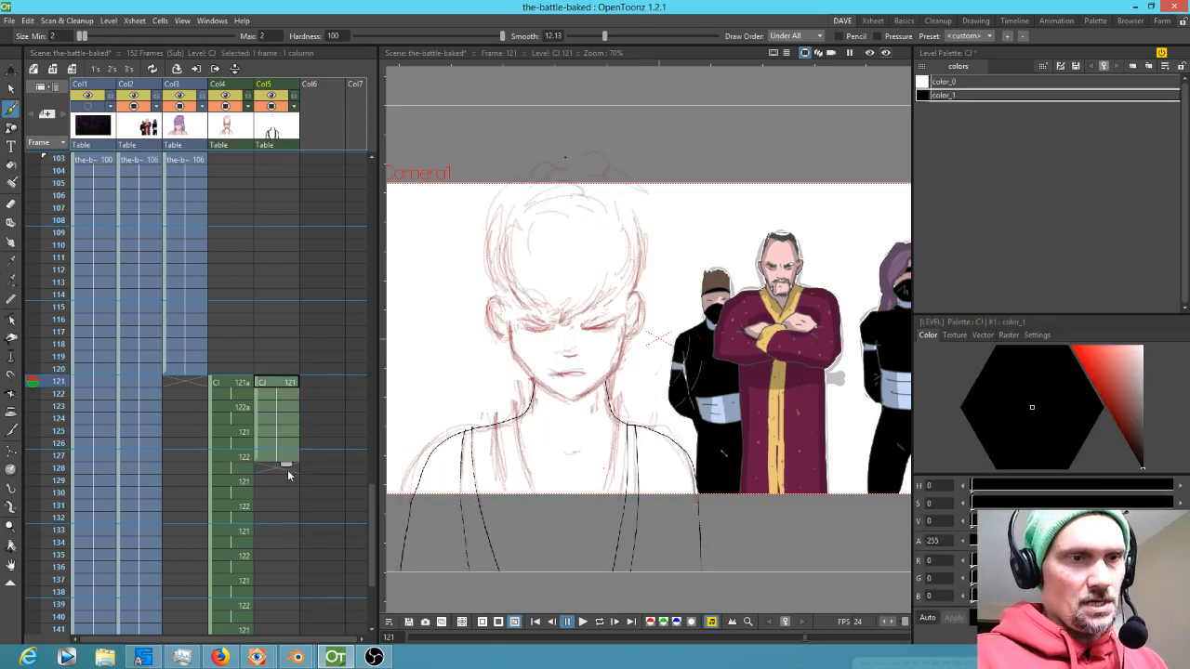
{"action": "left_click", "coordinate": [279, 407]}
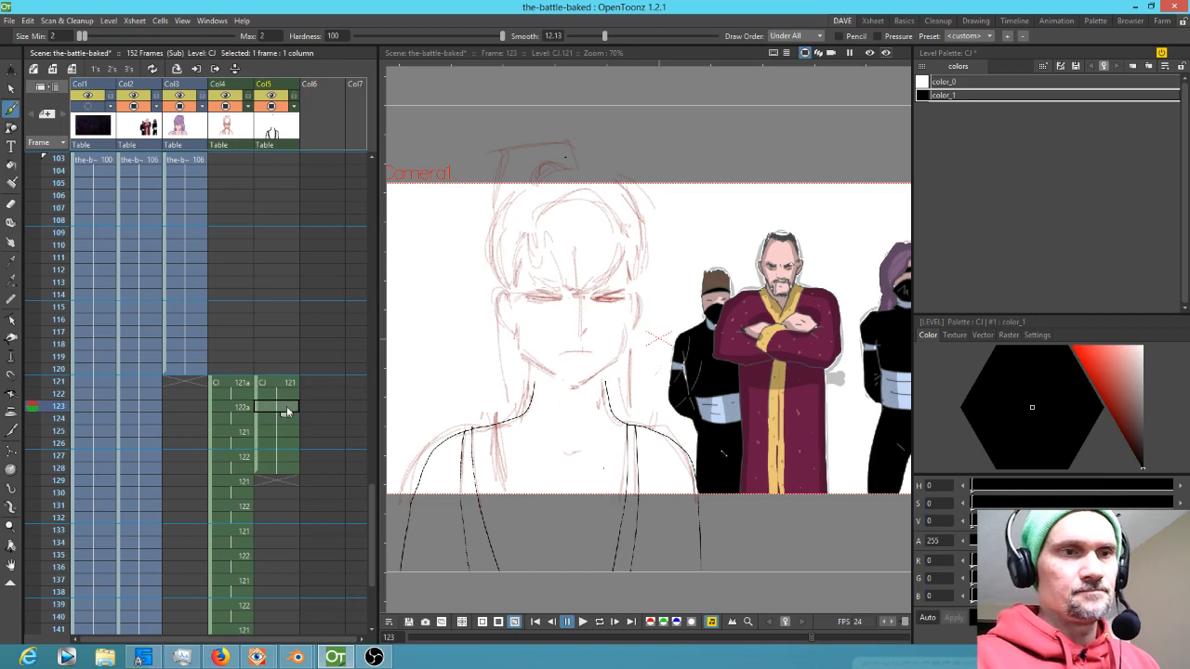
{"action": "left_click", "coordinate": [283, 383]}
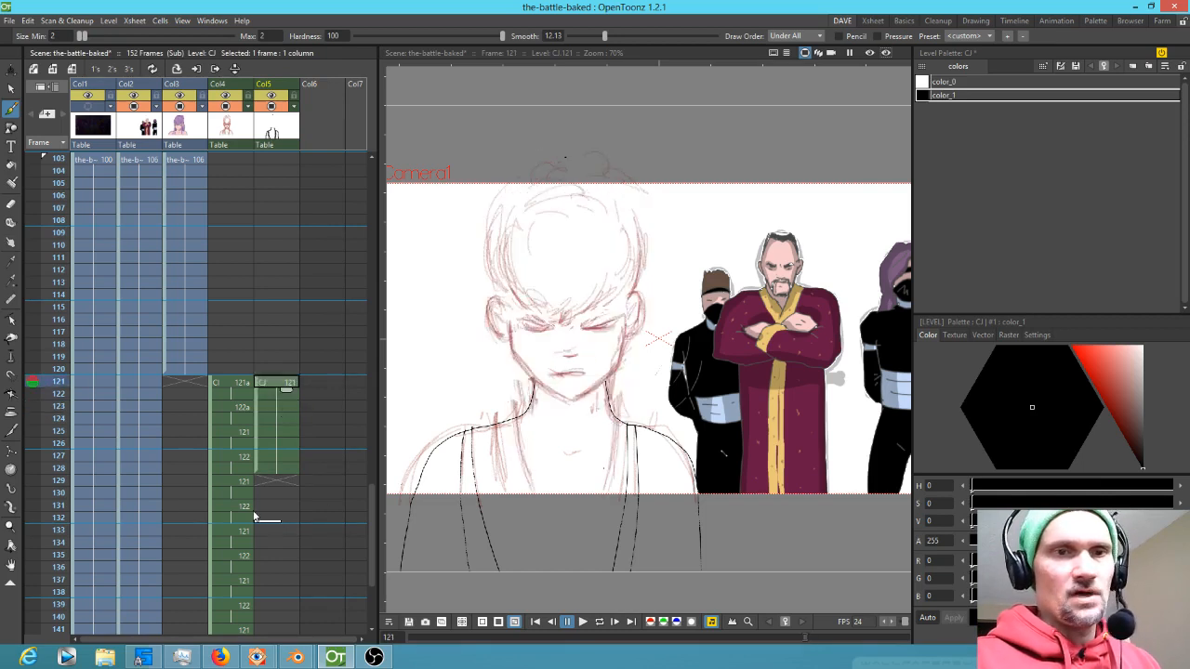
{"action": "left_click", "coordinate": [275, 406]}
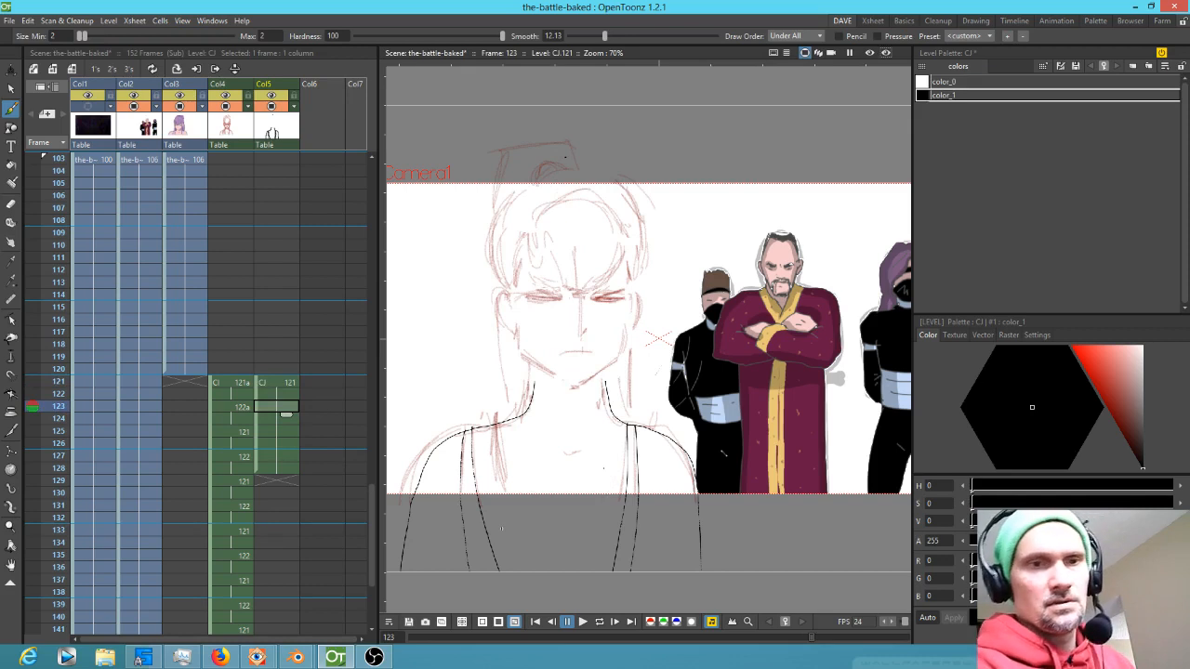
{"action": "key", "text": "Down"}
{"action": "key", "text": "Down"}
{"action": "key", "text": "Down"}
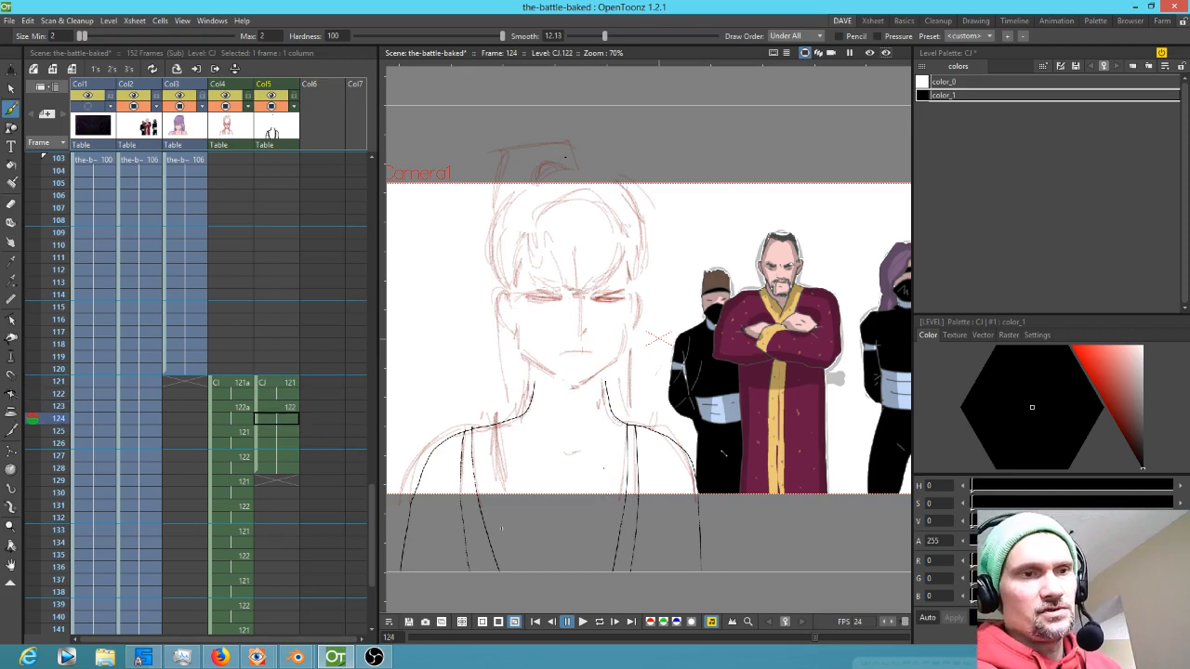
{"action": "key", "text": "Down"}
{"action": "key", "text": "d"}
{"action": "key", "text": "Up"}
{"action": "key", "text": "Up"}
{"action": "key", "text": "Up"}
{"action": "key", "text": "Up"}
{"action": "key", "text": "Up"}
{"action": "key", "text": "Up"}
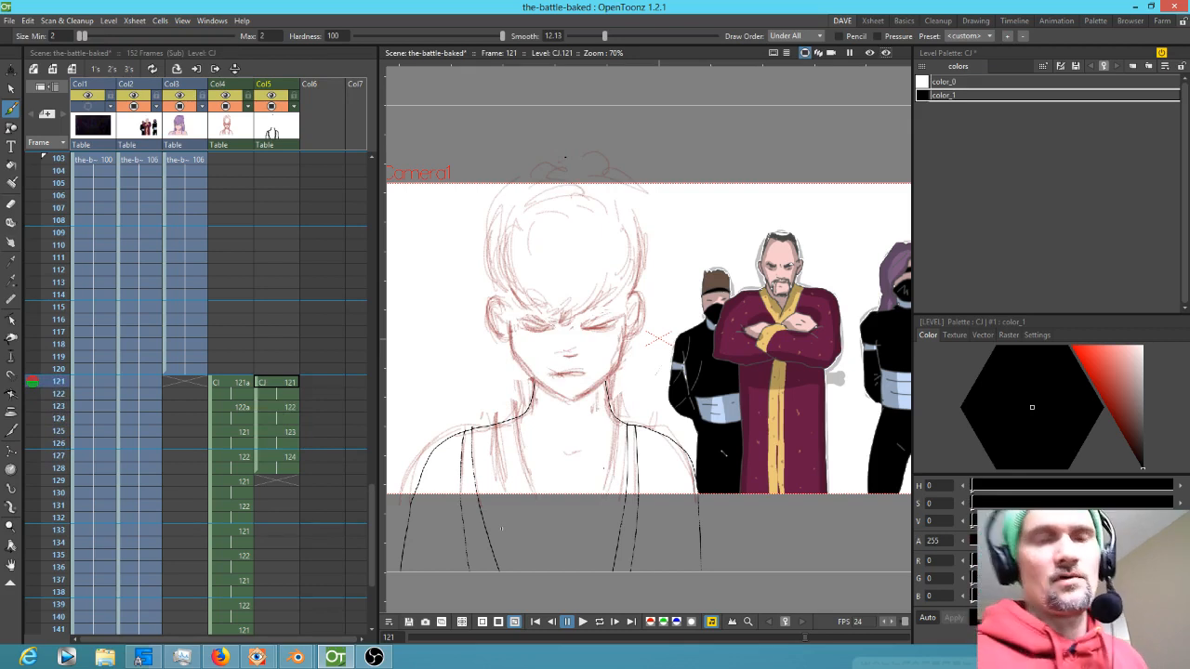
Compare the sketch with the finished face on frame 120 and lower the brush hardness to about 50
{"action": "mouse_move", "coordinate": [626, 412]}
{"action": "left_mouse_down"}
{"action": "mouse_move", "coordinate": [652, 371]}
{"action": "mouse_move", "coordinate": [651, 412]}
{"action": "left_mouse_up"}
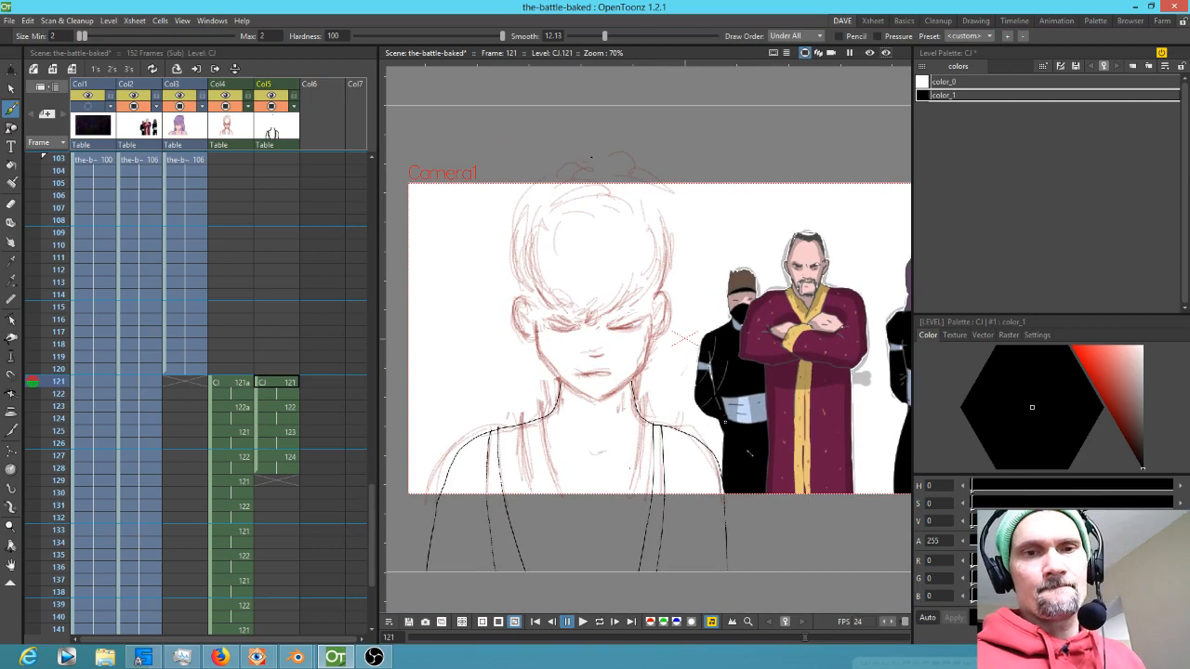
{"action": "scroll", "coordinate": [658, 329], "scroll_direction": "up", "scroll_amount": 4}
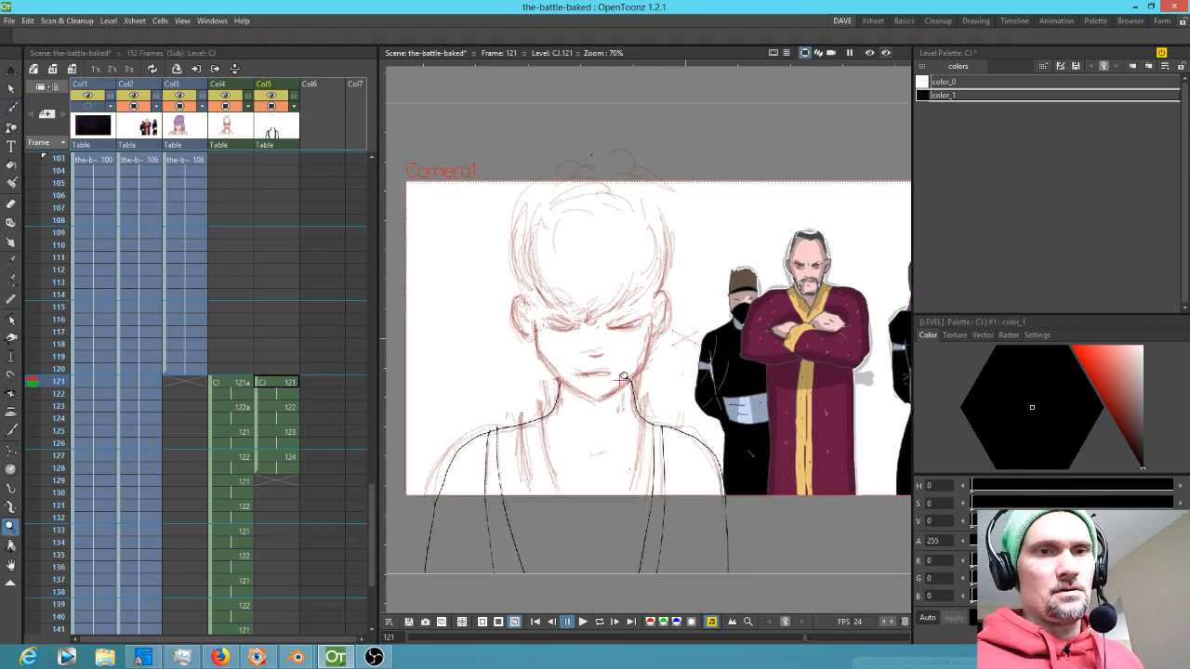
{"action": "left_click_drag", "start_coordinate": [715, 412], "coordinate": [713, 417]}
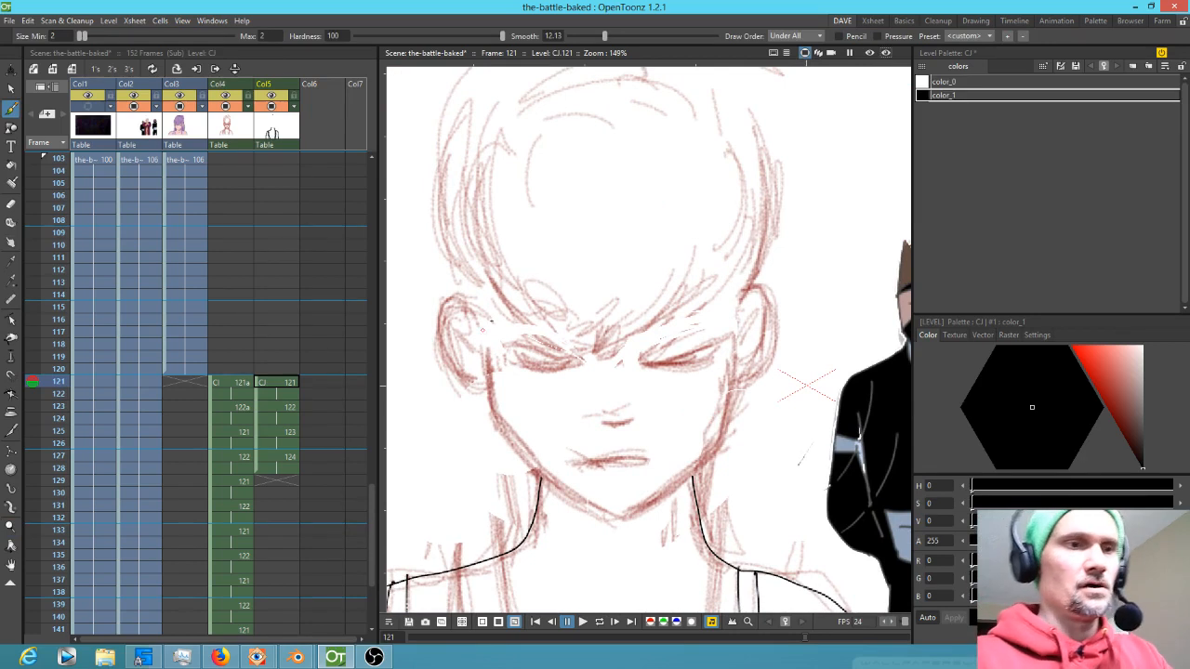
{"action": "key", "text": "Up"}
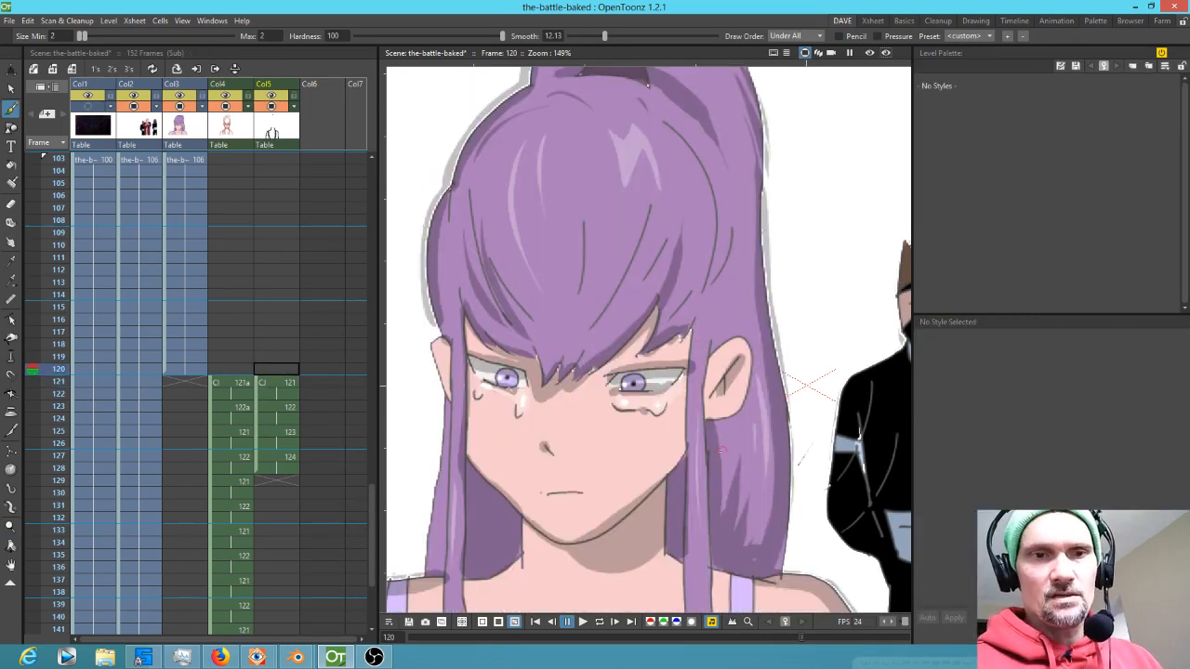
{"action": "key", "text": "Down"}
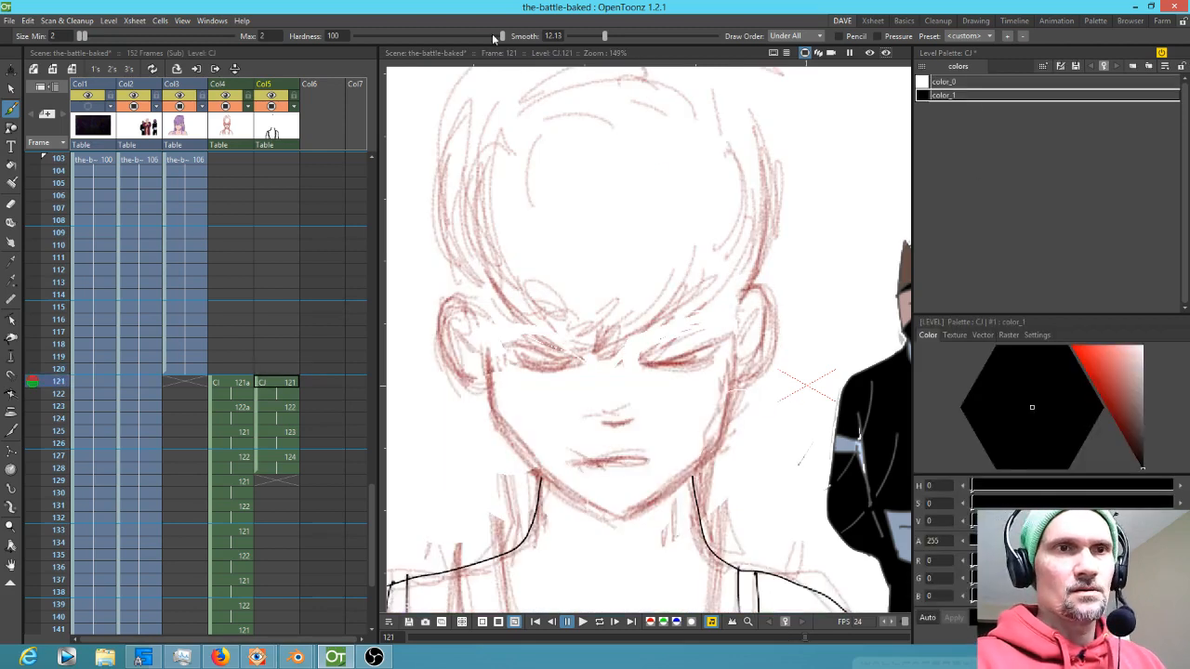
{"action": "left_click_drag", "start_coordinate": [501, 35], "coordinate": [428, 38]}
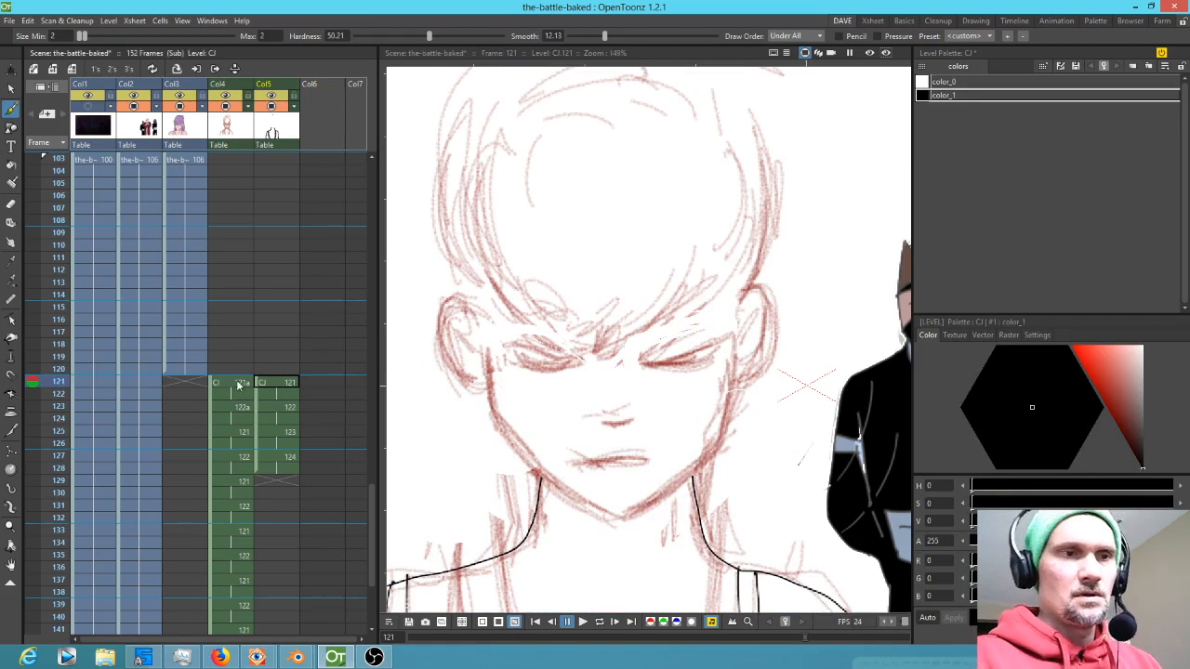
Lower the opacity of the rough sketch level's colour in Col4 so the sketch fades
{"action": "left_click", "coordinate": [240, 384]}
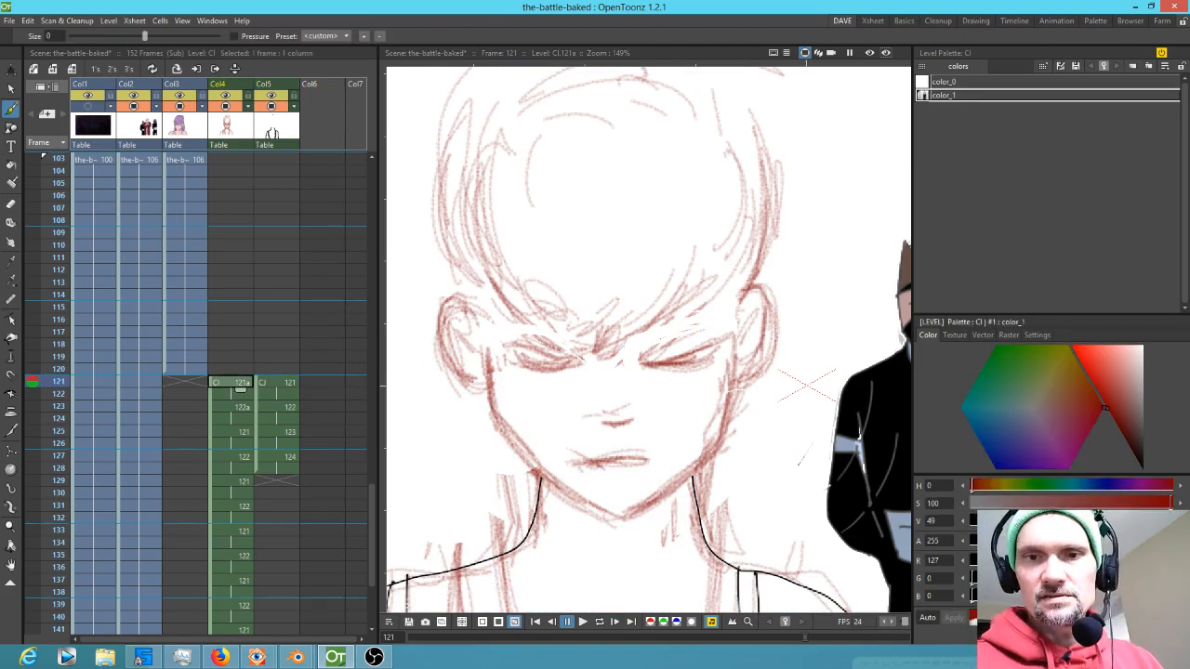
{"action": "mouse_move", "coordinate": [1167, 541]}
{"action": "left_mouse_down"}
{"action": "mouse_move", "coordinate": [988, 541]}
{"action": "mouse_move", "coordinate": [1036, 541]}
{"action": "left_mouse_up"}
{"action": "left_click", "coordinate": [279, 383]}
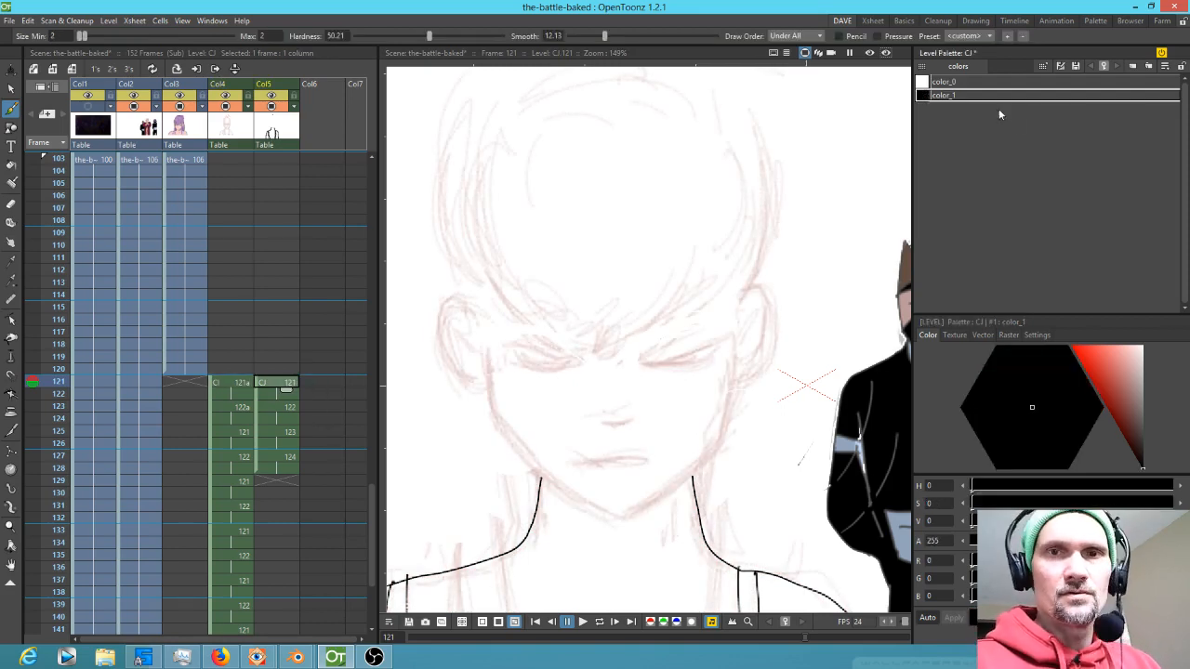
Set the brush smoothing to 20 and draw the left ear and jaw line of the clean face
{"action": "mouse_move", "coordinate": [492, 364]}
{"action": "left_mouse_down"}
{"action": "mouse_move", "coordinate": [508, 437]}
{"action": "mouse_move", "coordinate": [540, 470]}
{"action": "mouse_move", "coordinate": [609, 523]}
{"action": "mouse_move", "coordinate": [638, 523]}
{"action": "mouse_move", "coordinate": [721, 447]}
{"action": "mouse_move", "coordinate": [738, 362]}
{"action": "left_mouse_up"}
{"action": "key", "text": "ctrl+z"}
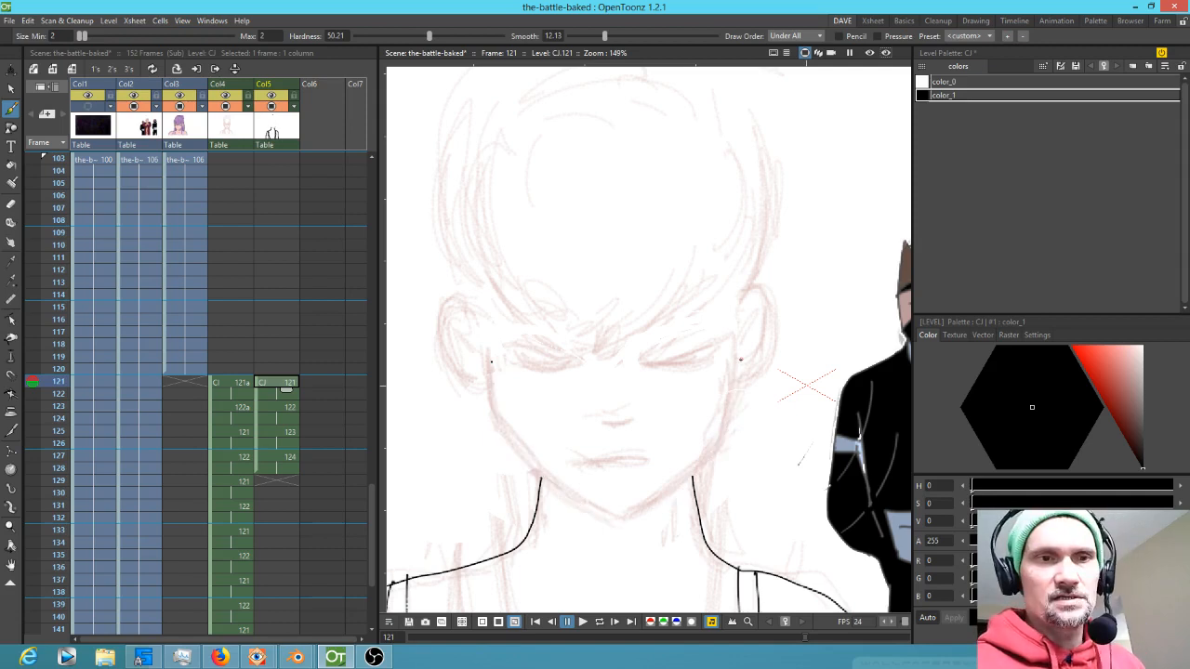
{"action": "left_click_drag", "start_coordinate": [604, 36], "coordinate": [628, 37]}
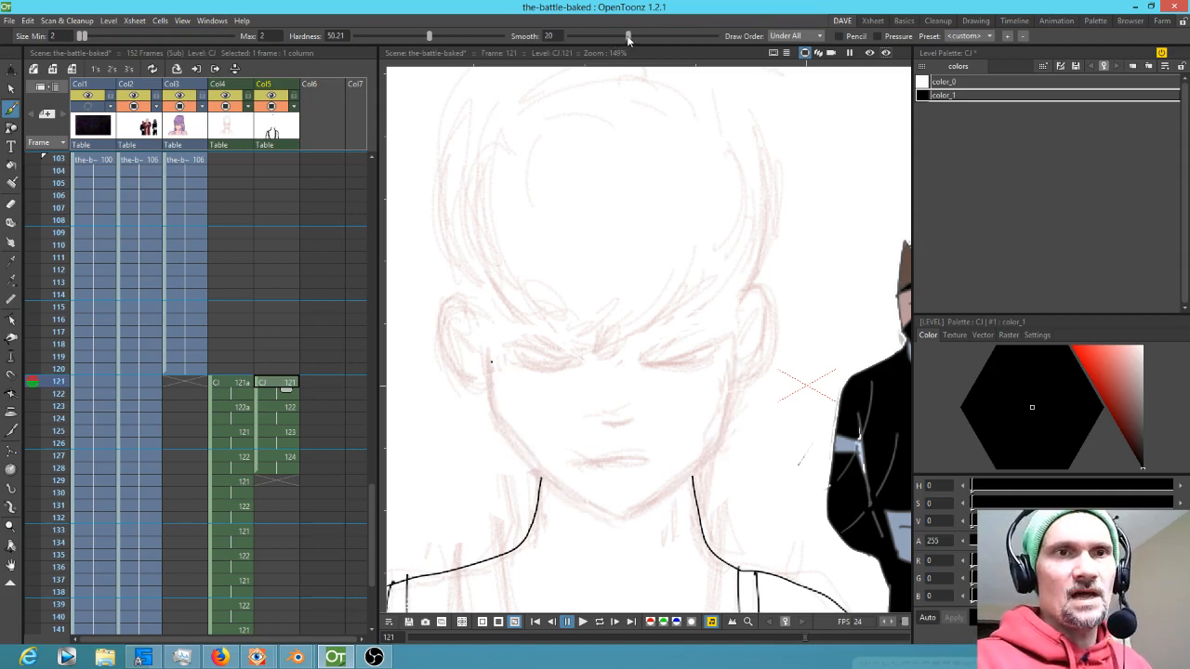
{"action": "left_click", "coordinate": [493, 381]}
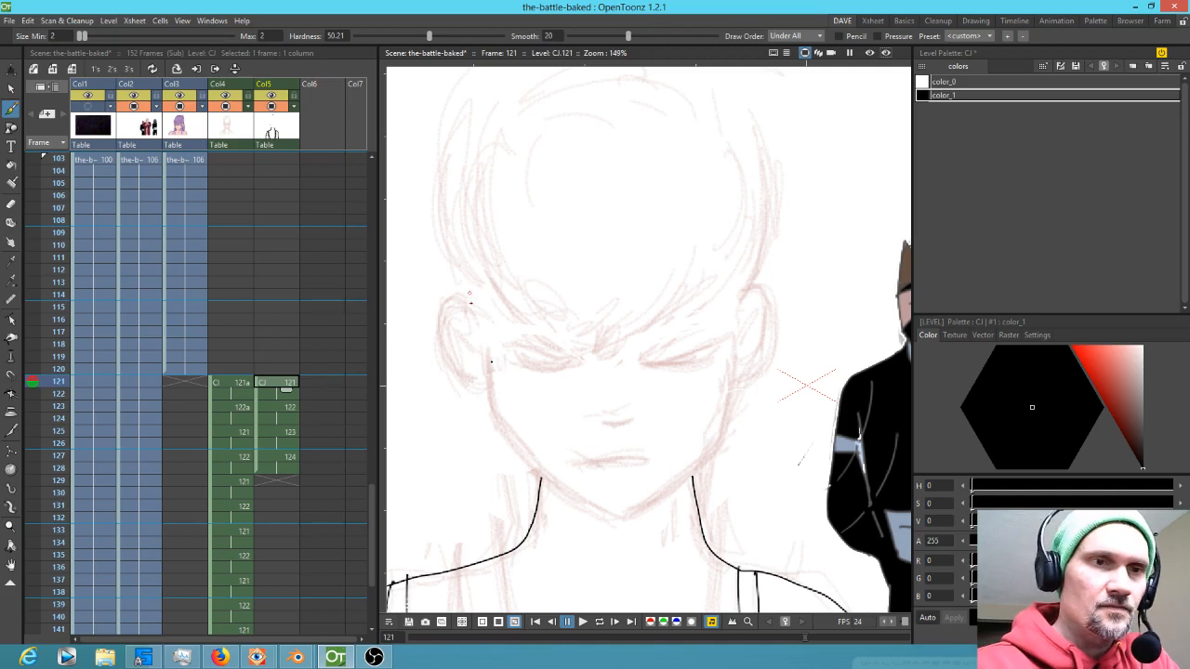
{"action": "mouse_move", "coordinate": [475, 307]}
{"action": "left_mouse_down"}
{"action": "mouse_move", "coordinate": [449, 302]}
{"action": "mouse_move", "coordinate": [447, 355]}
{"action": "mouse_move", "coordinate": [476, 383]}
{"action": "mouse_move", "coordinate": [491, 379]}
{"action": "mouse_move", "coordinate": [493, 417]}
{"action": "mouse_move", "coordinate": [538, 470]}
{"action": "mouse_move", "coordinate": [595, 508]}
{"action": "mouse_move", "coordinate": [619, 517]}
{"action": "mouse_move", "coordinate": [660, 490]}
{"action": "mouse_move", "coordinate": [723, 438]}
{"action": "mouse_move", "coordinate": [723, 415]}
{"action": "mouse_move", "coordinate": [638, 473]}
{"action": "left_mouse_up"}
Draw the right jaw and ear outline and add inner ear details on both ears
{"action": "key", "text": "a"}
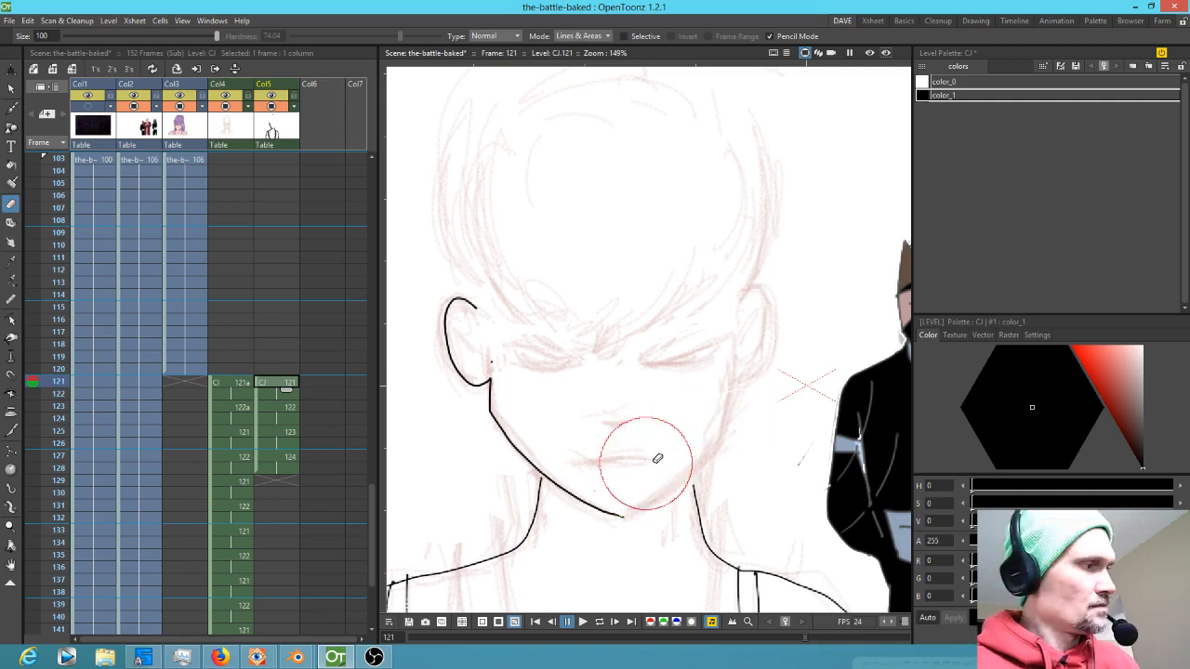
{"action": "key", "text": "b"}
{"action": "mouse_move", "coordinate": [620, 515]}
{"action": "left_mouse_down"}
{"action": "mouse_move", "coordinate": [722, 443]}
{"action": "mouse_move", "coordinate": [736, 374]}
{"action": "left_mouse_up"}
{"action": "mouse_move", "coordinate": [744, 299]}
{"action": "left_mouse_down"}
{"action": "mouse_move", "coordinate": [755, 288]}
{"action": "mouse_move", "coordinate": [771, 318]}
{"action": "mouse_move", "coordinate": [753, 378]}
{"action": "mouse_move", "coordinate": [737, 385]}
{"action": "left_mouse_up"}
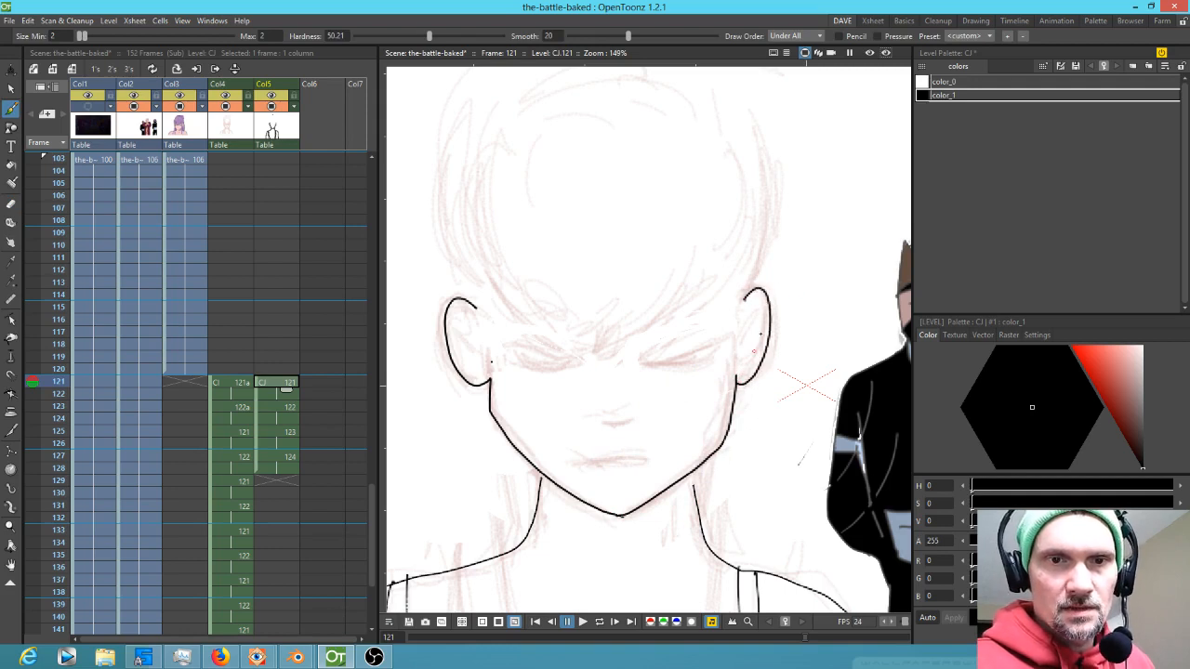
{"action": "left_click_drag", "start_coordinate": [758, 313], "coordinate": [753, 347]}
{"action": "left_click_drag", "start_coordinate": [463, 322], "coordinate": [474, 353]}
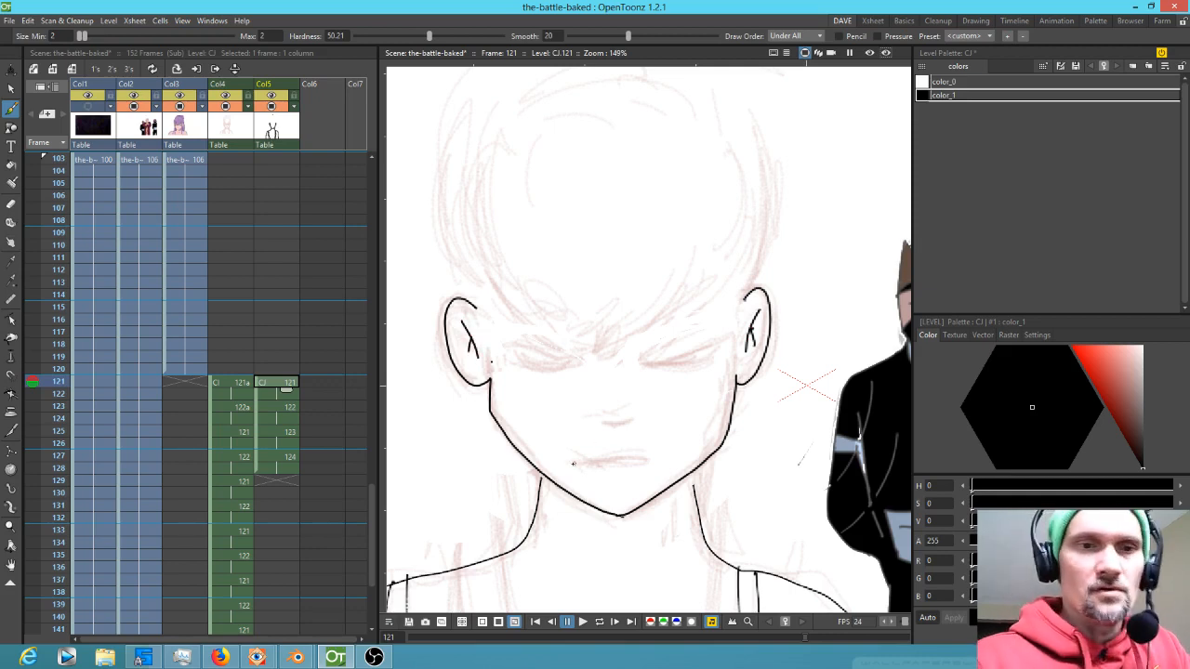
Draw the mouth, the nose and the right eye on the clean face
{"action": "left_click_drag", "start_coordinate": [573, 463], "coordinate": [663, 462]}
{"action": "left_click_drag", "start_coordinate": [604, 425], "coordinate": [627, 425]}
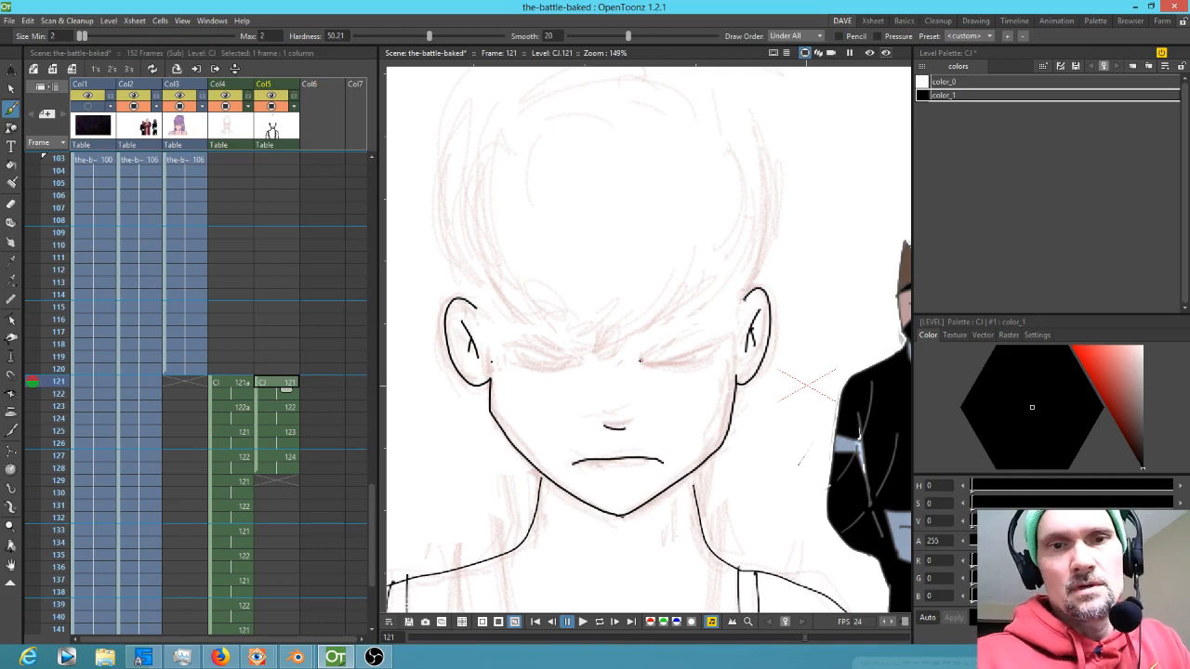
{"action": "mouse_move", "coordinate": [639, 360]}
{"action": "left_mouse_down"}
{"action": "mouse_move", "coordinate": [712, 330]}
{"action": "mouse_move", "coordinate": [643, 362]}
{"action": "mouse_move", "coordinate": [707, 348]}
{"action": "mouse_move", "coordinate": [662, 366]}
{"action": "mouse_move", "coordinate": [684, 367]}
{"action": "mouse_move", "coordinate": [715, 351]}
{"action": "left_mouse_up"}
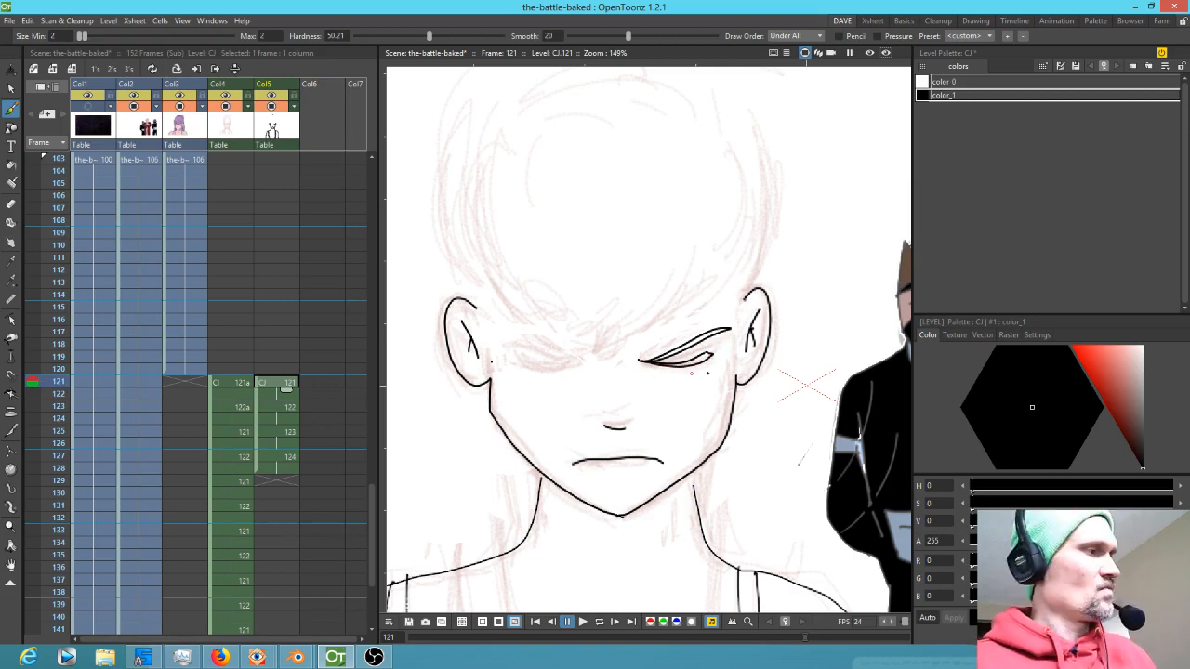
Flip the view horizontally to sketch the other eye, undo the stray strokes, and flip the view back
{"action": "key", "text": "h"}
{"action": "left_click_drag", "start_coordinate": [837, 372], "coordinate": [486, 369]}
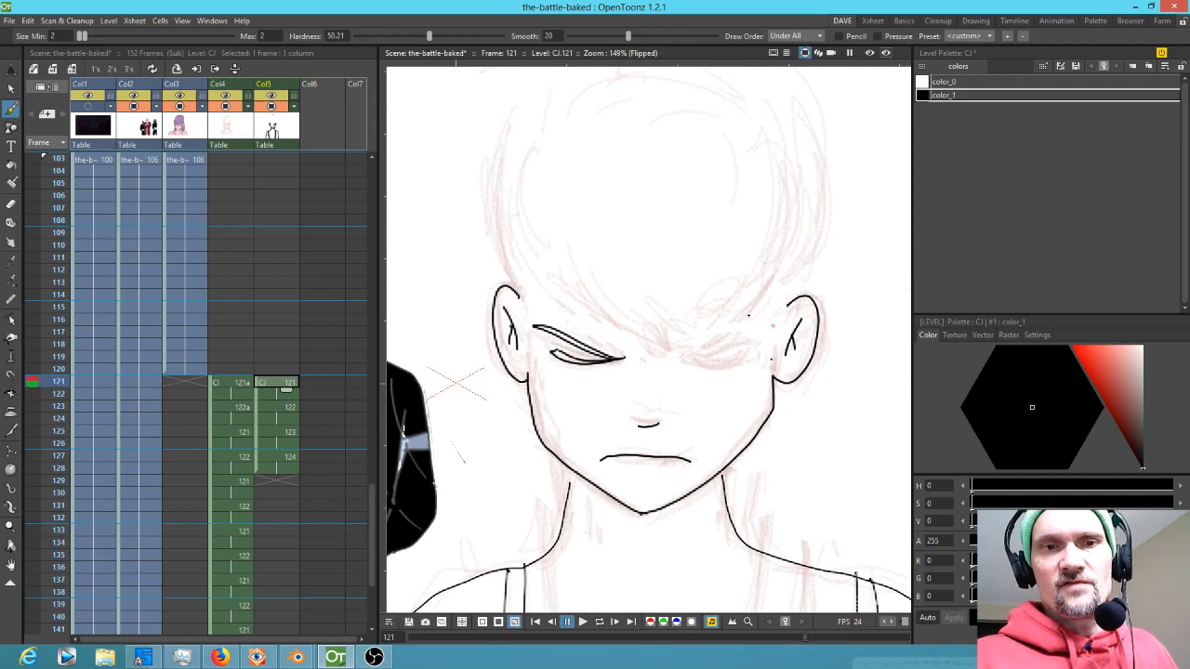
{"action": "mouse_move", "coordinate": [679, 357]}
{"action": "left_mouse_down"}
{"action": "mouse_move", "coordinate": [766, 327]}
{"action": "mouse_move", "coordinate": [693, 355]}
{"action": "mouse_move", "coordinate": [760, 364]}
{"action": "mouse_move", "coordinate": [741, 322]}
{"action": "mouse_move", "coordinate": [679, 358]}
{"action": "mouse_move", "coordinate": [758, 328]}
{"action": "mouse_move", "coordinate": [678, 357]}
{"action": "mouse_move", "coordinate": [746, 352]}
{"action": "mouse_move", "coordinate": [683, 361]}
{"action": "left_mouse_up"}
{"action": "key", "text": "ctrl+z"}
{"action": "key", "text": "ctrl+z"}
{"action": "key", "text": "h"}
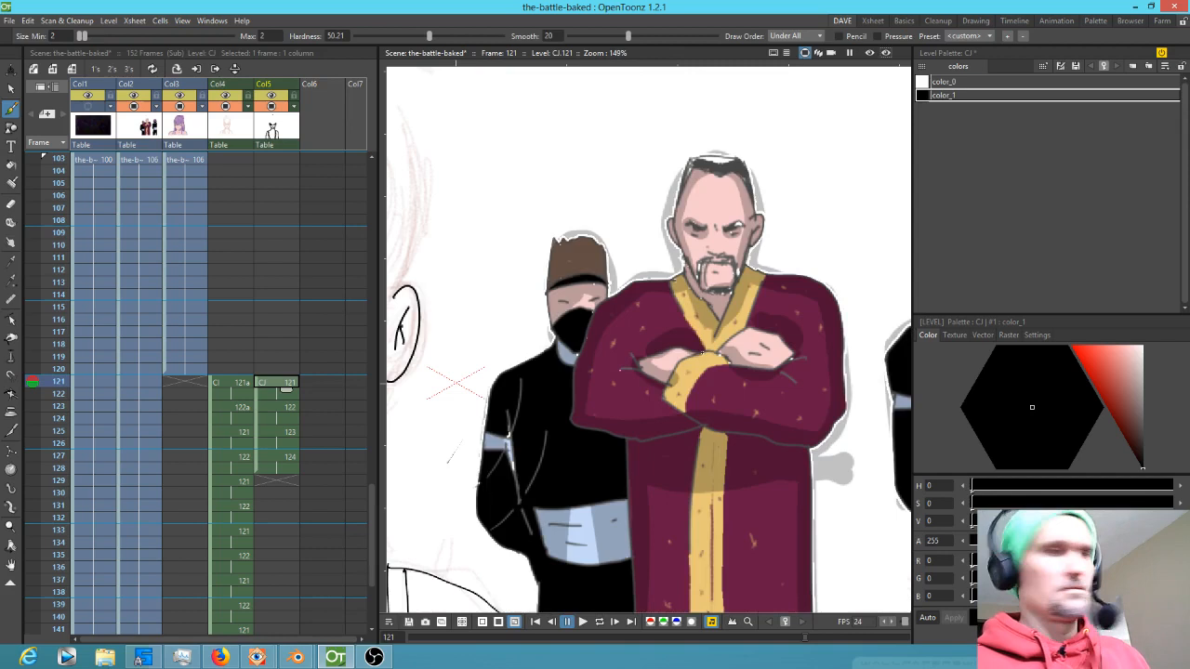
Draw the outline of the top of the head on both sides
{"action": "left_click_drag", "start_coordinate": [388, 321], "coordinate": [726, 330]}
{"action": "mouse_move", "coordinate": [616, 322]}
{"action": "left_mouse_down"}
{"action": "mouse_move", "coordinate": [582, 356]}
{"action": "mouse_move", "coordinate": [687, 308]}
{"action": "mouse_move", "coordinate": [690, 122]}
{"action": "left_mouse_up"}
{"action": "mouse_move", "coordinate": [496, 133]}
{"action": "left_mouse_down"}
{"action": "mouse_move", "coordinate": [459, 244]}
{"action": "mouse_move", "coordinate": [515, 325]}
{"action": "mouse_move", "coordinate": [585, 341]}
{"action": "left_mouse_up"}
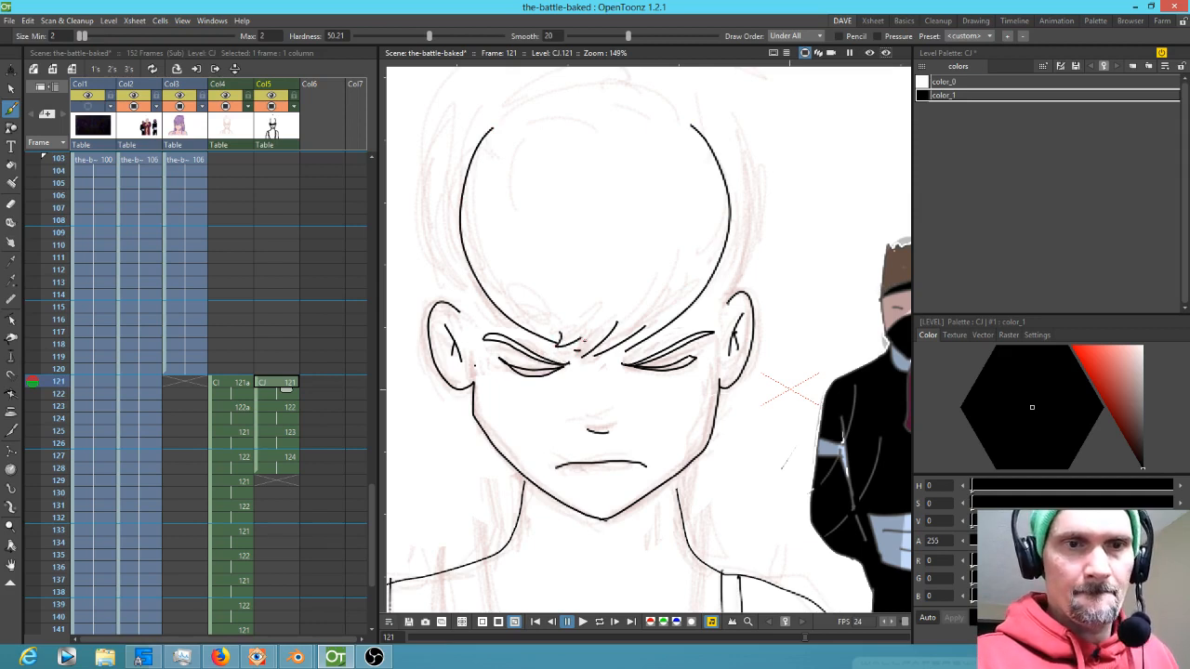
Draw the outer outline of the hair around the top of the head on frame 121
{"action": "left_click_drag", "start_coordinate": [714, 271], "coordinate": [729, 305]}
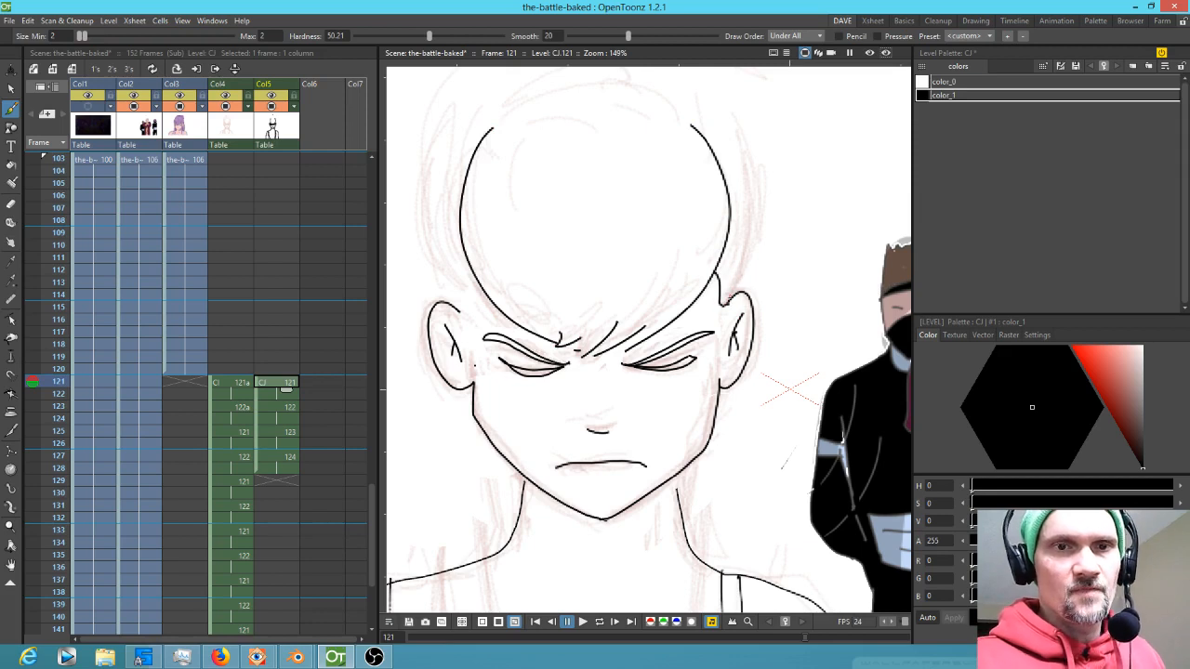
{"action": "left_click_drag", "start_coordinate": [460, 312], "coordinate": [475, 276]}
{"action": "left_click_drag", "start_coordinate": [609, 252], "coordinate": [645, 406]}
{"action": "mouse_move", "coordinate": [470, 456]}
{"action": "left_mouse_down"}
{"action": "mouse_move", "coordinate": [455, 374]}
{"action": "mouse_move", "coordinate": [473, 279]}
{"action": "mouse_move", "coordinate": [543, 186]}
{"action": "mouse_move", "coordinate": [626, 158]}
{"action": "left_mouse_up"}
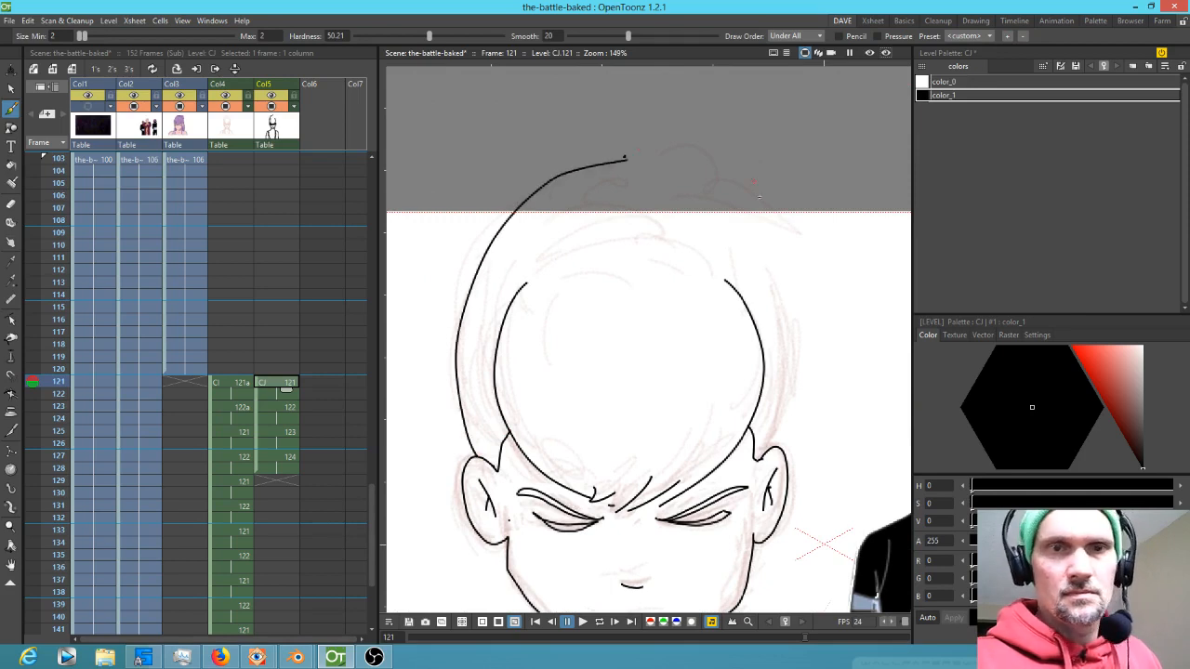
{"action": "mouse_move", "coordinate": [709, 174]}
{"action": "left_mouse_down"}
{"action": "mouse_move", "coordinate": [754, 224]}
{"action": "mouse_move", "coordinate": [788, 316]}
{"action": "mouse_move", "coordinate": [780, 451]}
{"action": "left_mouse_up"}
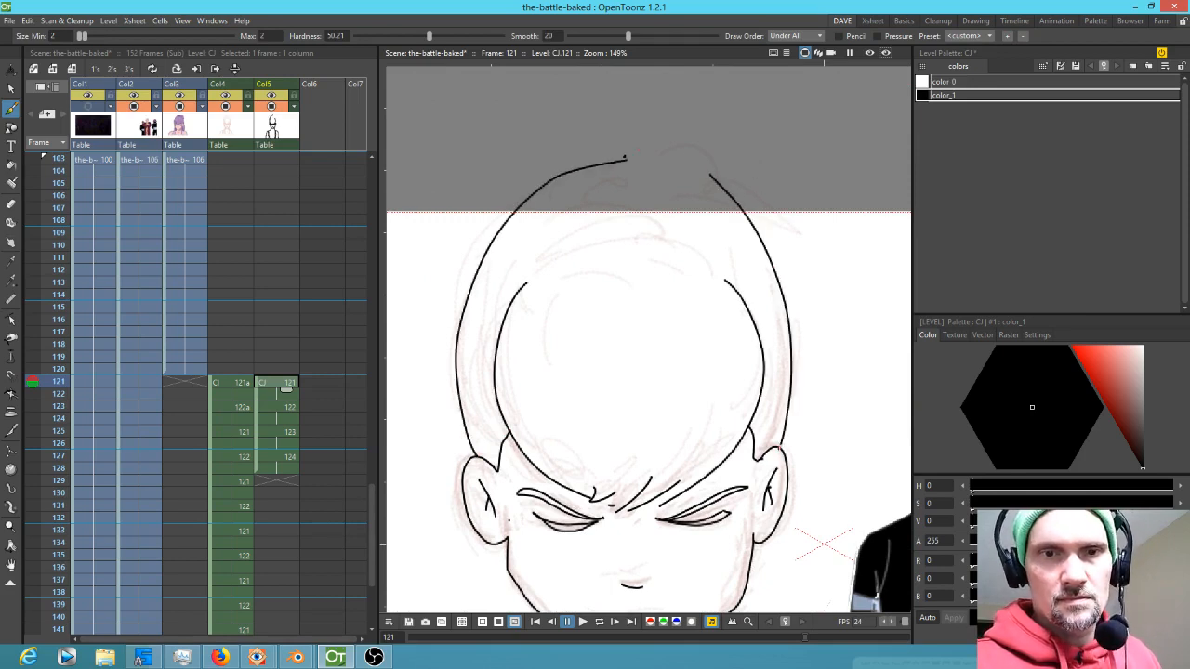
{"action": "left_click_drag", "start_coordinate": [625, 158], "coordinate": [722, 186]}
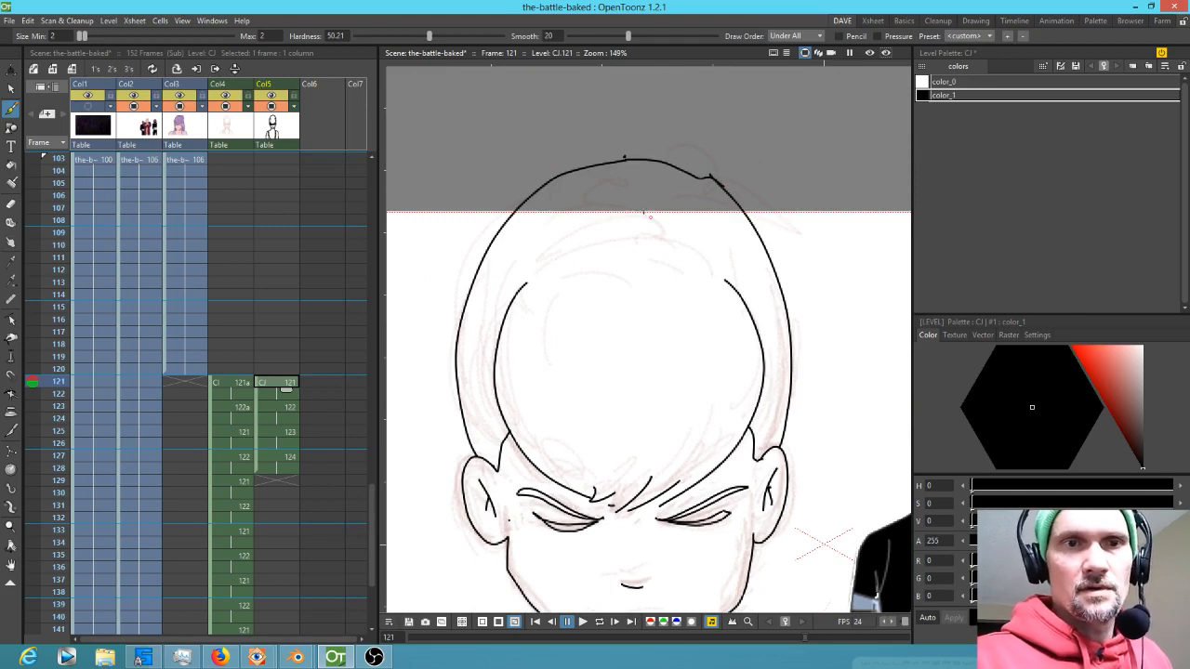
Draw curved hair strands inside the hair outline over the forehead, undoing one stray strand
{"action": "left_click_drag", "start_coordinate": [649, 206], "coordinate": [600, 211]}
{"action": "mouse_move", "coordinate": [595, 230]}
{"action": "left_mouse_down"}
{"action": "mouse_move", "coordinate": [656, 218]}
{"action": "mouse_move", "coordinate": [650, 200]}
{"action": "left_mouse_up"}
{"action": "mouse_move", "coordinate": [537, 269]}
{"action": "left_mouse_down"}
{"action": "mouse_move", "coordinate": [655, 237]}
{"action": "mouse_move", "coordinate": [739, 314]}
{"action": "mouse_move", "coordinate": [704, 287]}
{"action": "mouse_move", "coordinate": [724, 347]}
{"action": "left_mouse_up"}
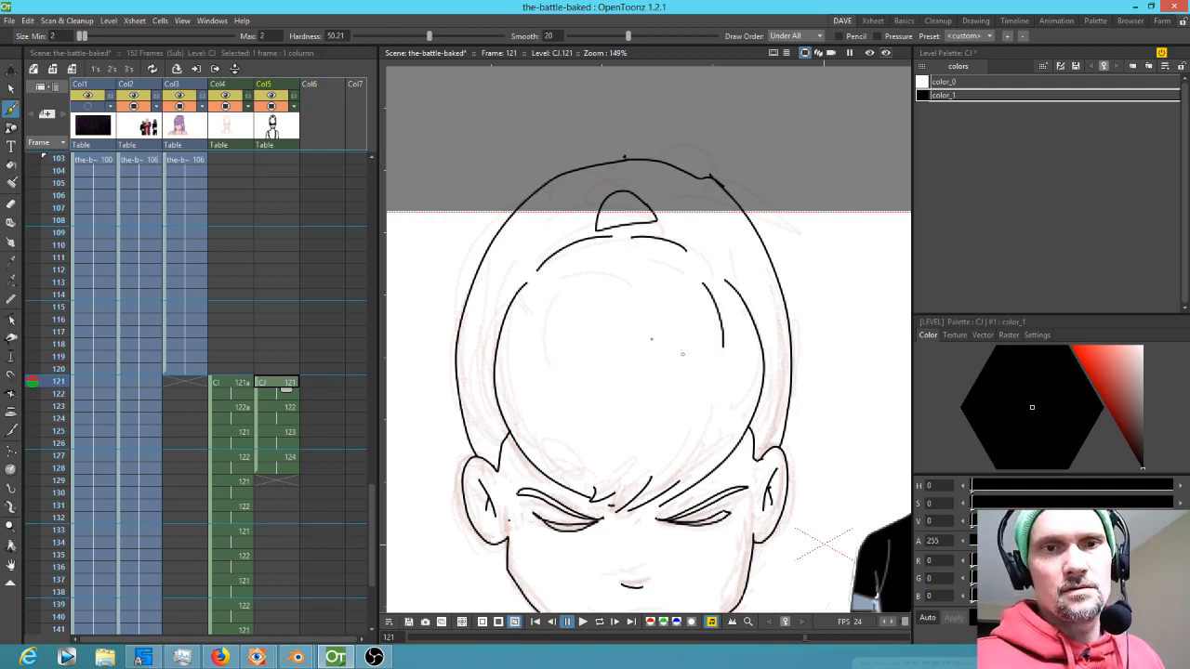
{"action": "left_click_drag", "start_coordinate": [563, 270], "coordinate": [533, 337]}
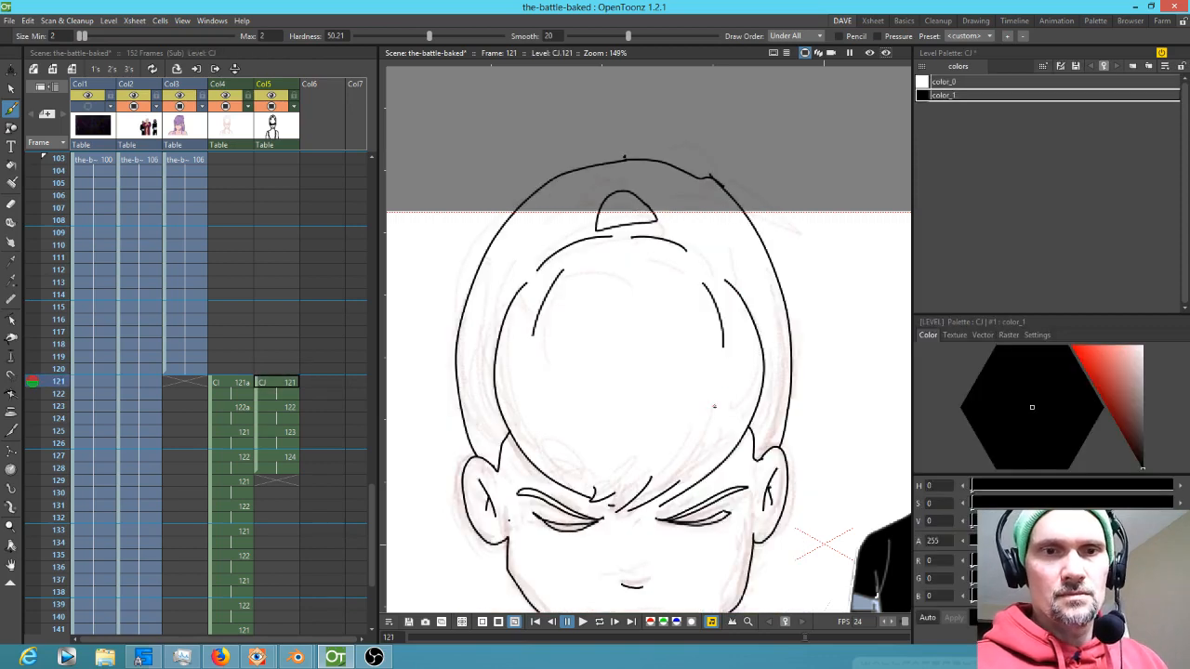
{"action": "left_click_drag", "start_coordinate": [722, 412], "coordinate": [682, 462]}
{"action": "left_click_drag", "start_coordinate": [548, 424], "coordinate": [587, 470]}
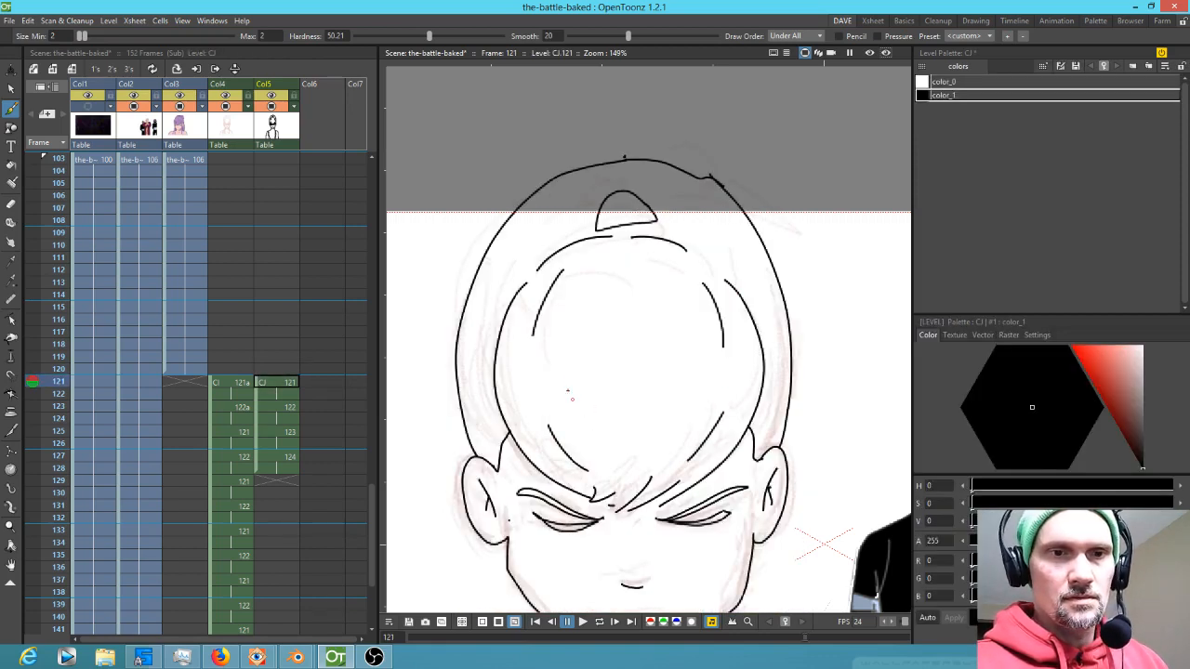
{"action": "mouse_move", "coordinate": [549, 359]}
{"action": "left_mouse_down"}
{"action": "mouse_move", "coordinate": [554, 391]}
{"action": "mouse_move", "coordinate": [627, 436]}
{"action": "left_mouse_up"}
{"action": "key", "text": "ctrl+z"}
{"action": "left_click_drag", "start_coordinate": [659, 392], "coordinate": [640, 454]}
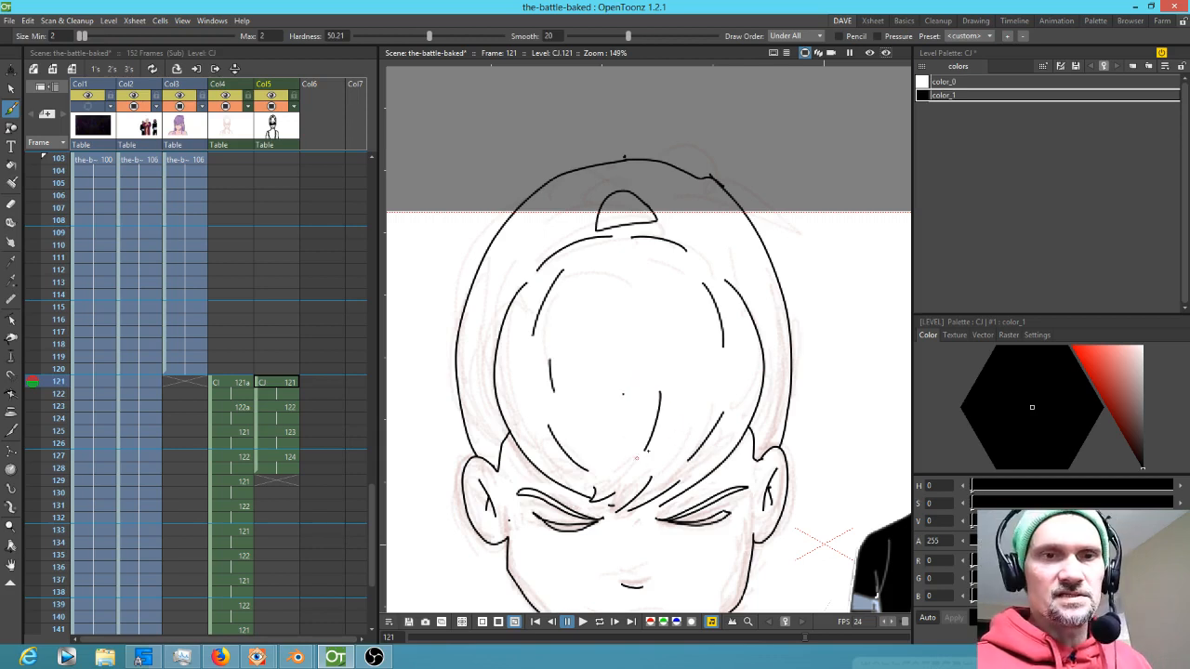
Erase a stray line beside the hair with the Eraser and add a short stroke at the neck
{"action": "key", "text": "a"}
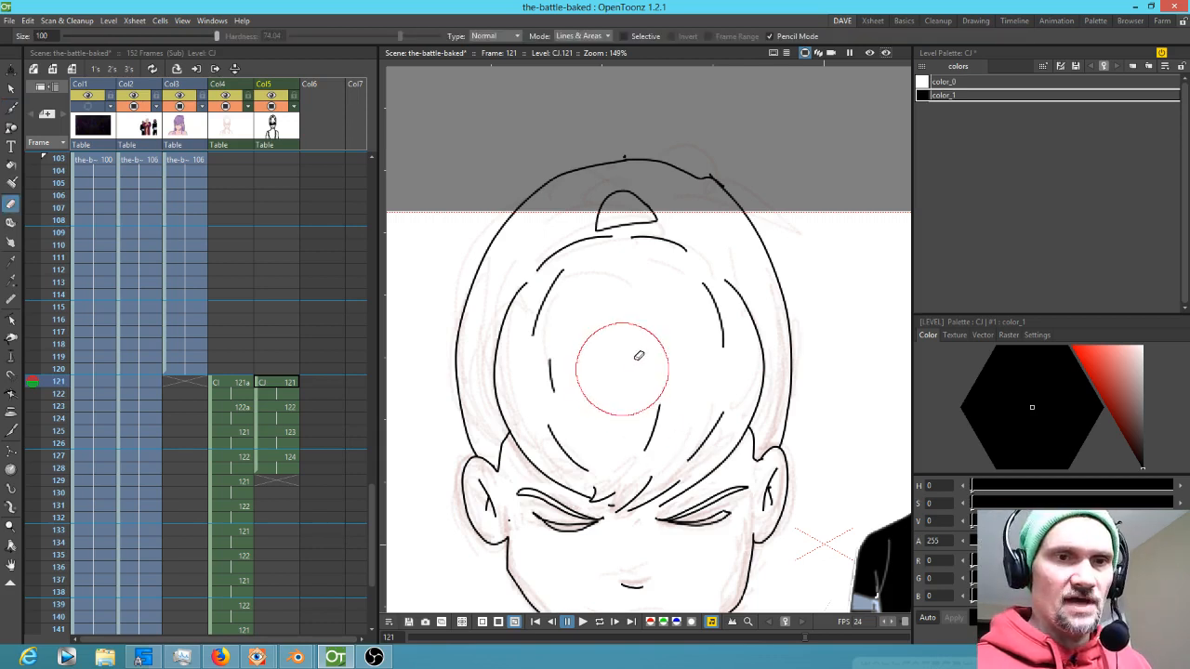
{"action": "left_click_drag", "start_coordinate": [783, 445], "coordinate": [816, 235]}
{"action": "key", "text": "b"}
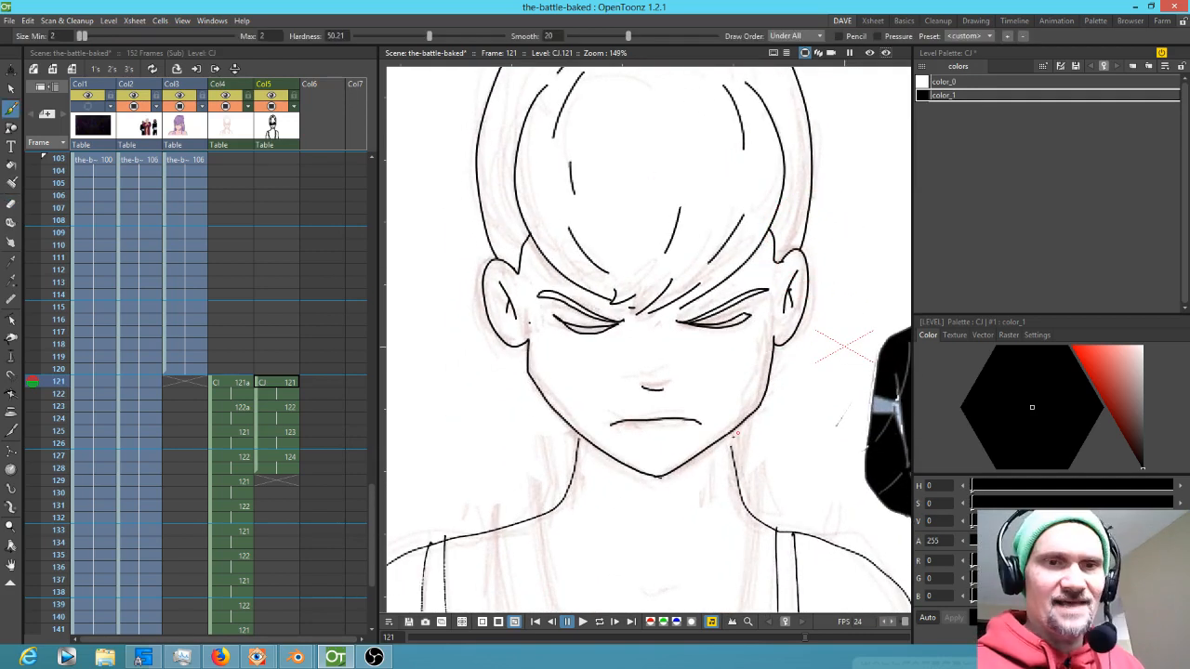
{"action": "left_click_drag", "start_coordinate": [731, 433], "coordinate": [735, 455]}
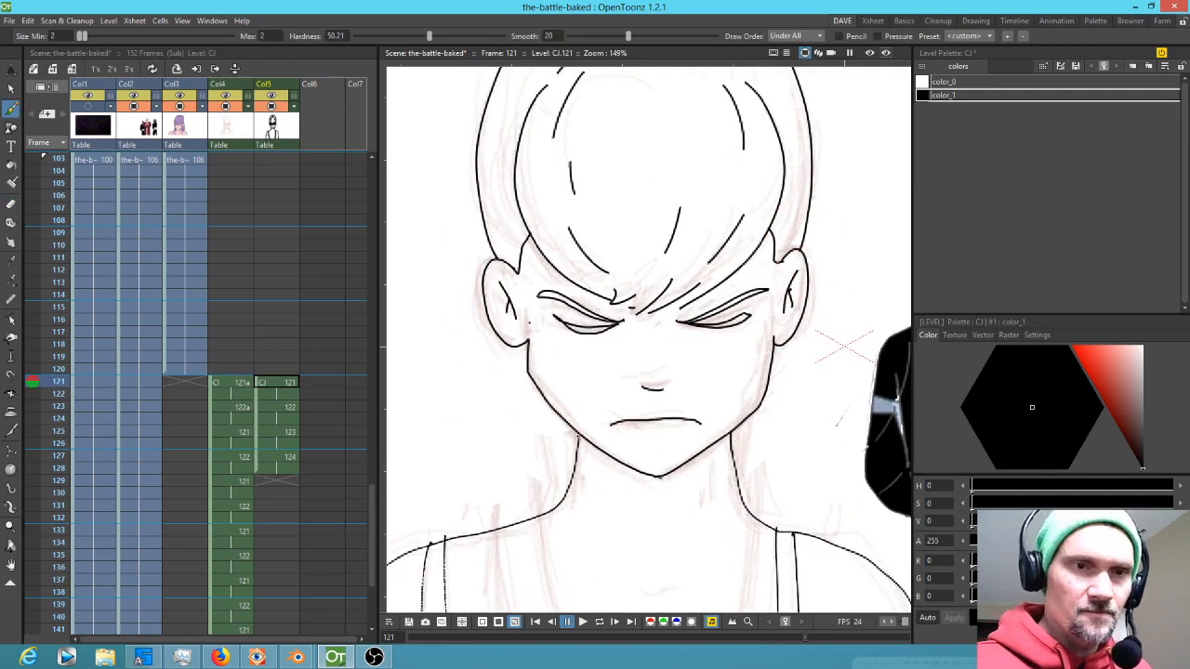
Go to frame 123 and draw the neck lines and both closed eyes
{"action": "left_click", "coordinate": [284, 407]}
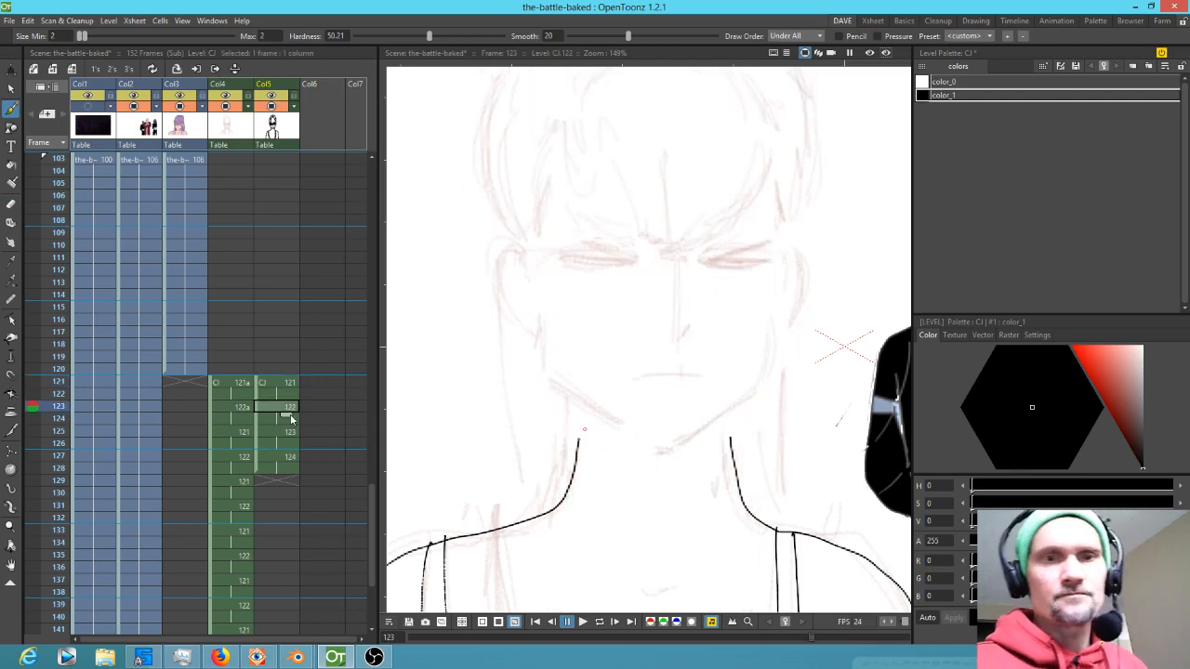
{"action": "left_click_drag", "start_coordinate": [578, 442], "coordinate": [580, 398]}
{"action": "left_click_drag", "start_coordinate": [731, 442], "coordinate": [733, 409]}
{"action": "left_click_drag", "start_coordinate": [701, 259], "coordinate": [777, 244]}
{"action": "mouse_move", "coordinate": [639, 258]}
{"action": "left_mouse_down"}
{"action": "mouse_move", "coordinate": [564, 242]}
{"action": "mouse_move", "coordinate": [641, 261]}
{"action": "mouse_move", "coordinate": [578, 244]}
{"action": "left_mouse_up"}
{"action": "left_click_drag", "start_coordinate": [699, 264], "coordinate": [772, 261]}
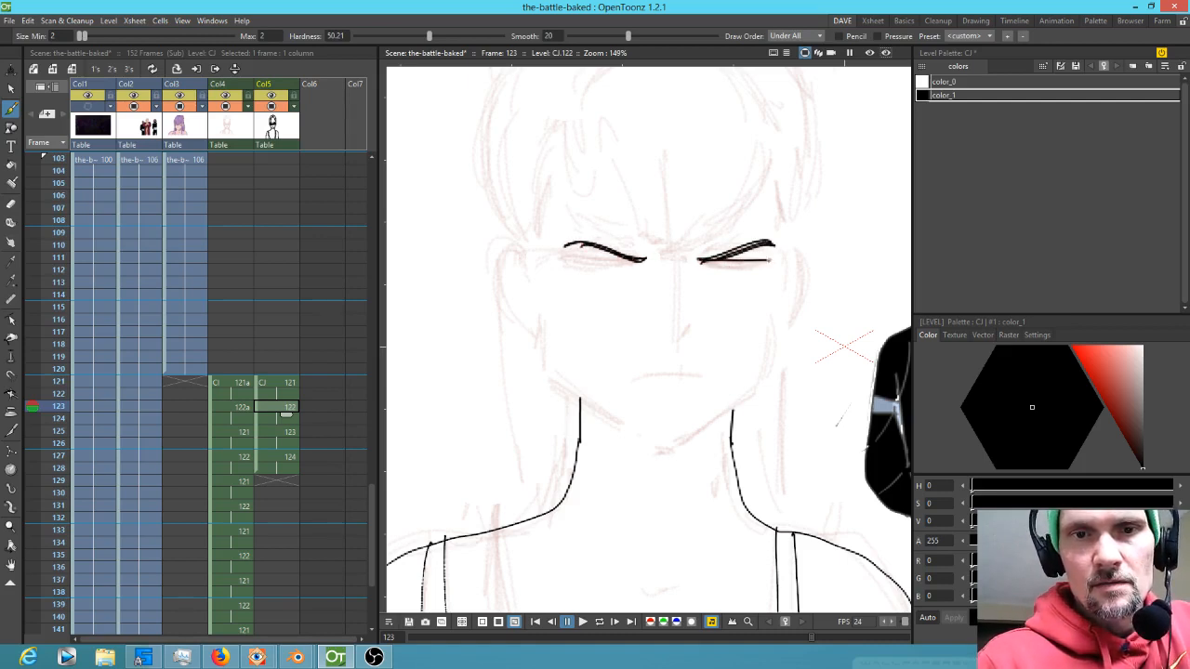
Add the eyelid details, the nose and the mouth on frame 123
{"action": "left_click_drag", "start_coordinate": [642, 261], "coordinate": [563, 258]}
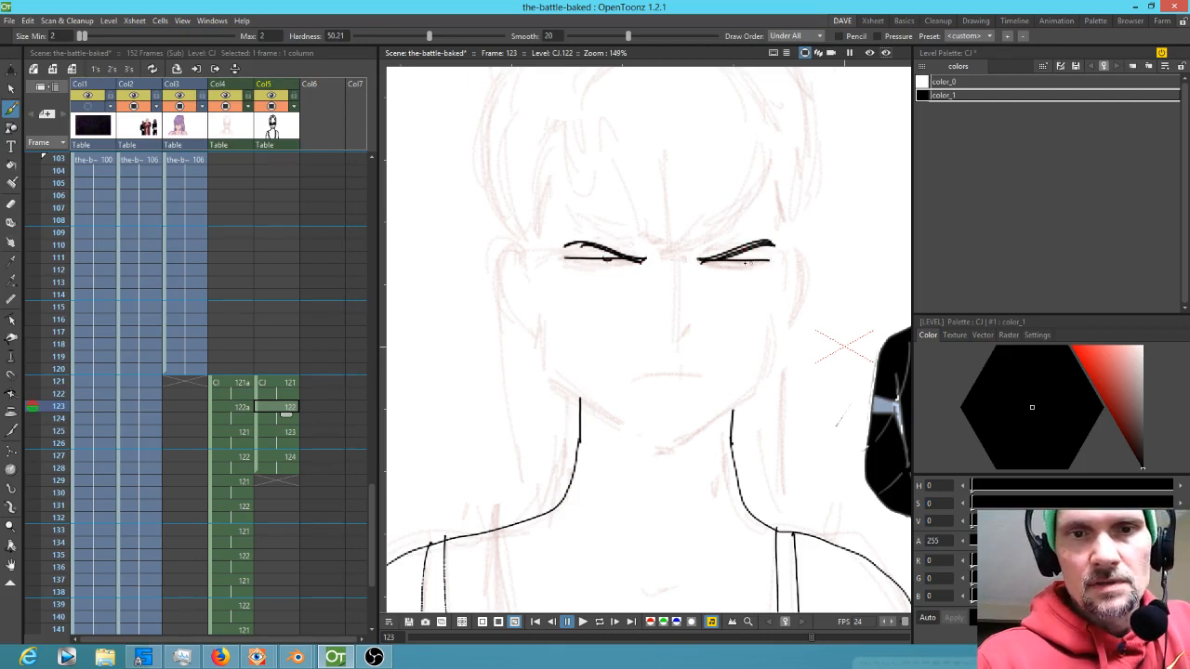
{"action": "left_click_drag", "start_coordinate": [723, 265], "coordinate": [757, 267]}
{"action": "left_click_drag", "start_coordinate": [595, 264], "coordinate": [626, 265]}
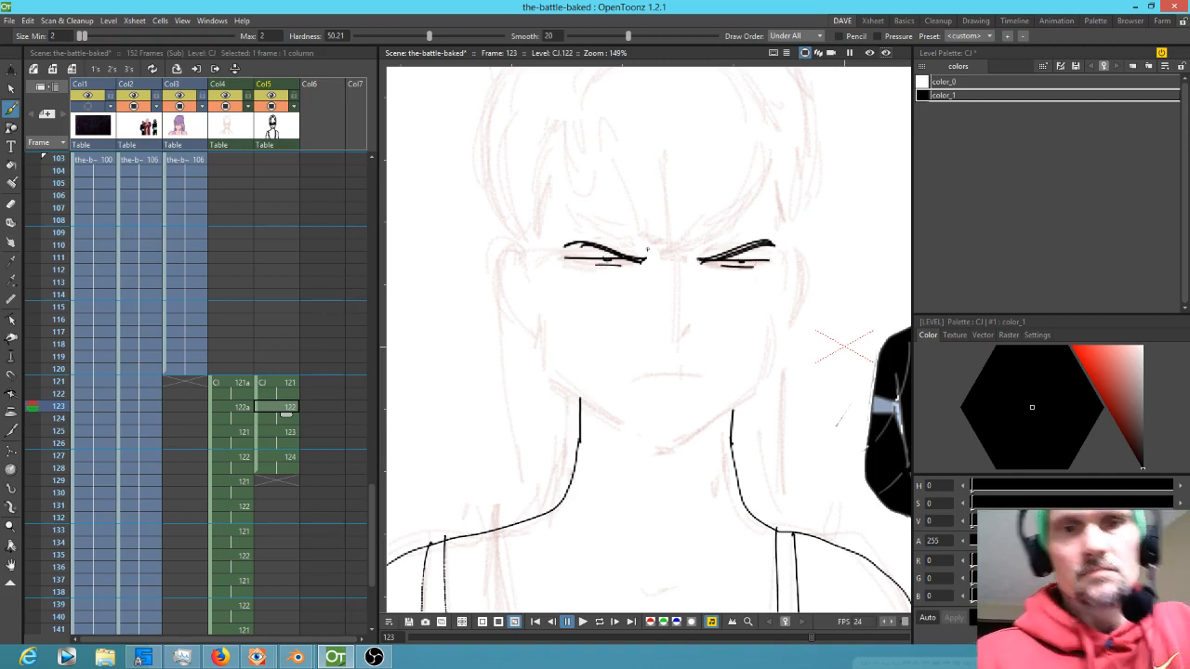
{"action": "mouse_move", "coordinate": [693, 329]}
{"action": "left_mouse_down"}
{"action": "mouse_move", "coordinate": [680, 337]}
{"action": "mouse_move", "coordinate": [690, 376]}
{"action": "mouse_move", "coordinate": [706, 380]}
{"action": "left_mouse_up"}
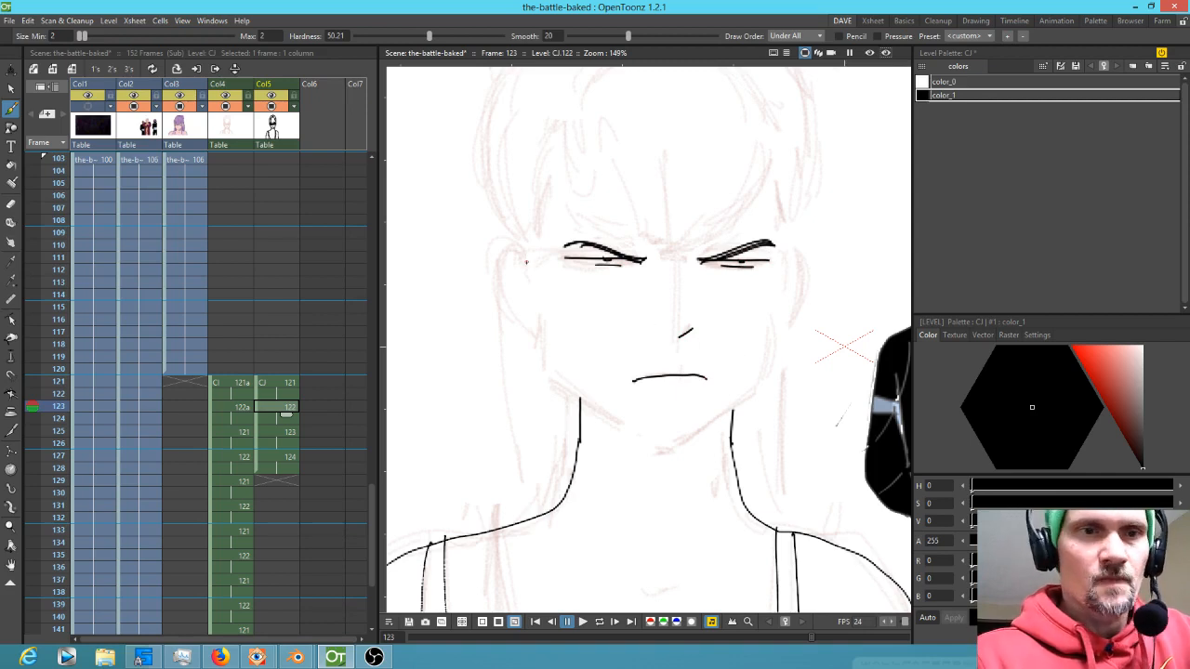
Draw the jaw outline and both ears, then add brow lines above the eyes on frame 123
{"action": "mouse_move", "coordinate": [526, 263]}
{"action": "left_mouse_down"}
{"action": "mouse_move", "coordinate": [514, 251]}
{"action": "mouse_move", "coordinate": [504, 307]}
{"action": "mouse_move", "coordinate": [535, 319]}
{"action": "mouse_move", "coordinate": [567, 389]}
{"action": "mouse_move", "coordinate": [659, 449]}
{"action": "mouse_move", "coordinate": [677, 450]}
{"action": "mouse_move", "coordinate": [764, 376]}
{"action": "mouse_move", "coordinate": [773, 316]}
{"action": "left_mouse_up"}
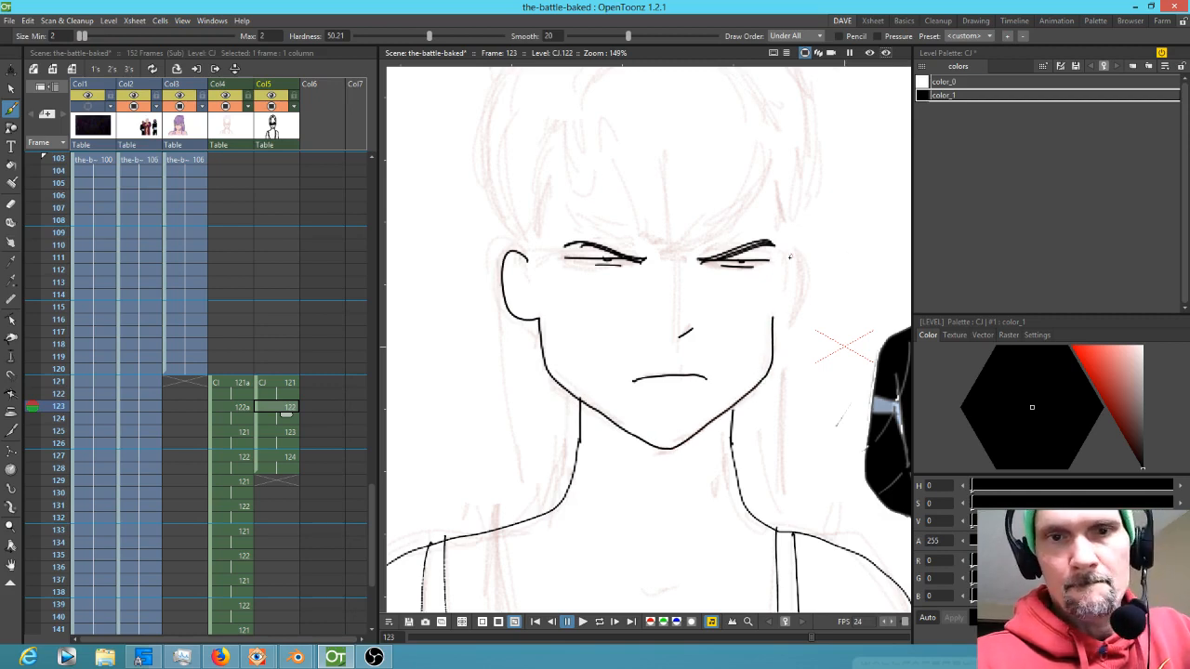
{"action": "mouse_move", "coordinate": [794, 248]}
{"action": "left_mouse_down"}
{"action": "mouse_move", "coordinate": [801, 279]}
{"action": "mouse_move", "coordinate": [776, 320]}
{"action": "left_mouse_up"}
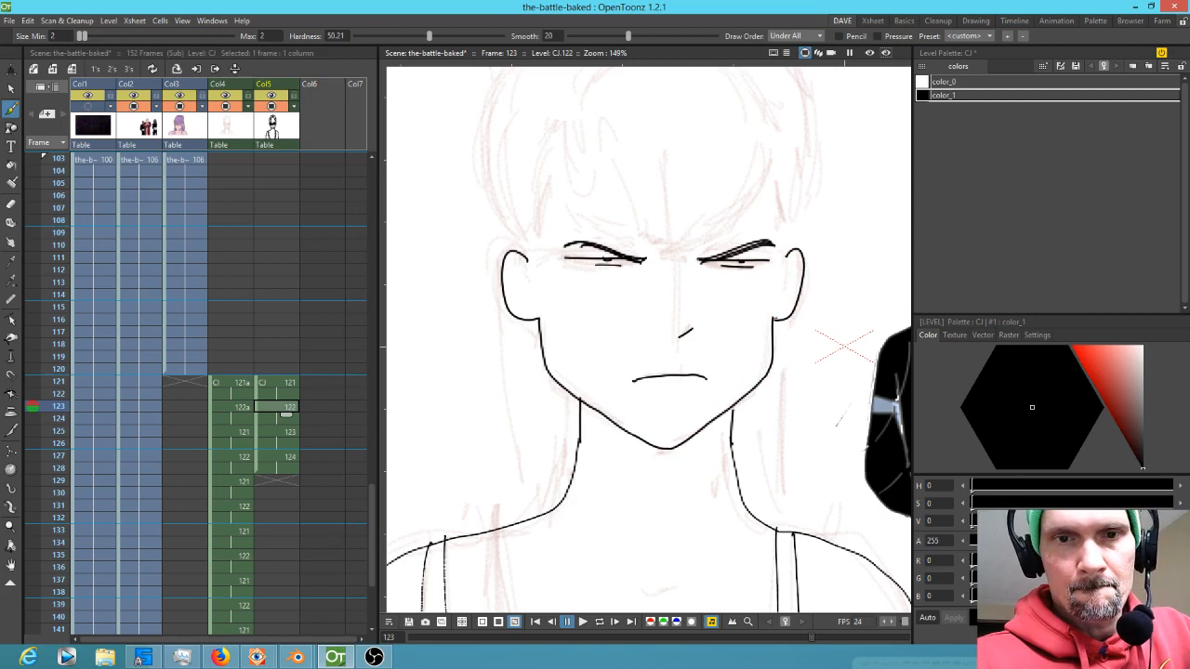
{"action": "mouse_move", "coordinate": [788, 256]}
{"action": "left_mouse_down"}
{"action": "mouse_move", "coordinate": [770, 180]}
{"action": "mouse_move", "coordinate": [669, 271]}
{"action": "mouse_move", "coordinate": [664, 248]}
{"action": "mouse_move", "coordinate": [654, 257]}
{"action": "mouse_move", "coordinate": [647, 234]}
{"action": "mouse_move", "coordinate": [634, 239]}
{"action": "mouse_move", "coordinate": [574, 121]}
{"action": "mouse_move", "coordinate": [594, 157]}
{"action": "mouse_move", "coordinate": [596, 243]}
{"action": "left_mouse_up"}
{"action": "mouse_move", "coordinate": [750, 260]}
{"action": "left_mouse_down"}
{"action": "mouse_move", "coordinate": [714, 150]}
{"action": "mouse_move", "coordinate": [710, 264]}
{"action": "left_mouse_up"}
Draw the fringe strands of hair hanging over the forehead on frame 123
{"action": "mouse_move", "coordinate": [648, 150]}
{"action": "left_mouse_down"}
{"action": "mouse_move", "coordinate": [587, 203]}
{"action": "mouse_move", "coordinate": [662, 156]}
{"action": "left_mouse_up"}
{"action": "left_click_drag", "start_coordinate": [506, 144], "coordinate": [472, 273]}
{"action": "left_click_drag", "start_coordinate": [489, 330], "coordinate": [503, 384]}
{"action": "left_click_drag", "start_coordinate": [779, 357], "coordinate": [765, 384]}
{"action": "left_click_drag", "start_coordinate": [774, 371], "coordinate": [768, 381]}
{"action": "left_click_drag", "start_coordinate": [761, 211], "coordinate": [772, 303]}
{"action": "left_click_drag", "start_coordinate": [529, 439], "coordinate": [564, 354]}
Draw the outer hair outline over the top of the head and down both sides on frame 123
{"action": "mouse_move", "coordinate": [741, 300]}
{"action": "left_mouse_down"}
{"action": "mouse_move", "coordinate": [740, 364]}
{"action": "mouse_move", "coordinate": [729, 361]}
{"action": "left_mouse_up"}
{"action": "mouse_move", "coordinate": [739, 244]}
{"action": "left_mouse_down"}
{"action": "mouse_move", "coordinate": [785, 416]}
{"action": "mouse_move", "coordinate": [776, 480]}
{"action": "left_mouse_up"}
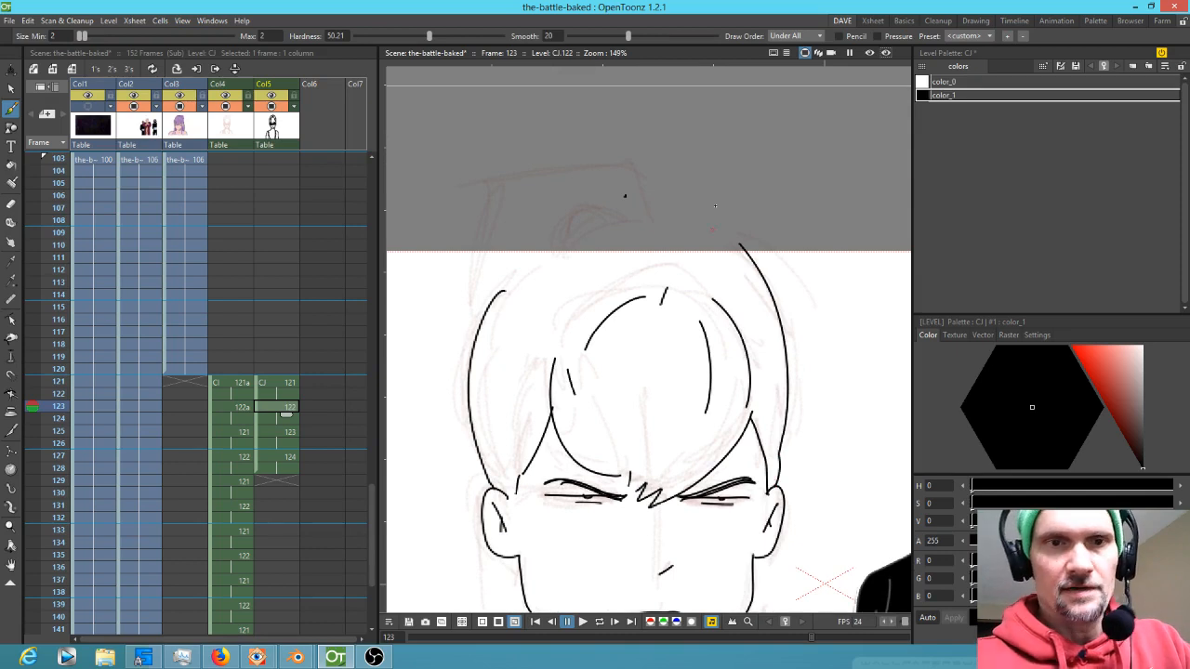
{"action": "mouse_move", "coordinate": [739, 244]}
{"action": "left_mouse_down"}
{"action": "mouse_move", "coordinate": [582, 217]}
{"action": "mouse_move", "coordinate": [568, 247]}
{"action": "mouse_move", "coordinate": [632, 225]}
{"action": "mouse_move", "coordinate": [632, 179]}
{"action": "mouse_move", "coordinate": [502, 187]}
{"action": "mouse_move", "coordinate": [470, 363]}
{"action": "left_mouse_up"}
{"action": "mouse_move", "coordinate": [503, 292]}
{"action": "left_mouse_down"}
{"action": "mouse_move", "coordinate": [555, 231]}
{"action": "mouse_move", "coordinate": [518, 271]}
{"action": "mouse_move", "coordinate": [528, 262]}
{"action": "mouse_move", "coordinate": [512, 267]}
{"action": "mouse_move", "coordinate": [495, 243]}
{"action": "left_mouse_up"}
{"action": "mouse_move", "coordinate": [525, 521]}
{"action": "left_mouse_down"}
{"action": "mouse_move", "coordinate": [608, 350]}
{"action": "mouse_move", "coordinate": [579, 455]}
{"action": "mouse_move", "coordinate": [590, 589]}
{"action": "left_mouse_up"}
{"action": "mouse_move", "coordinate": [800, 424]}
{"action": "left_mouse_down"}
{"action": "mouse_move", "coordinate": [661, 427]}
{"action": "mouse_move", "coordinate": [762, 380]}
{"action": "left_mouse_up"}
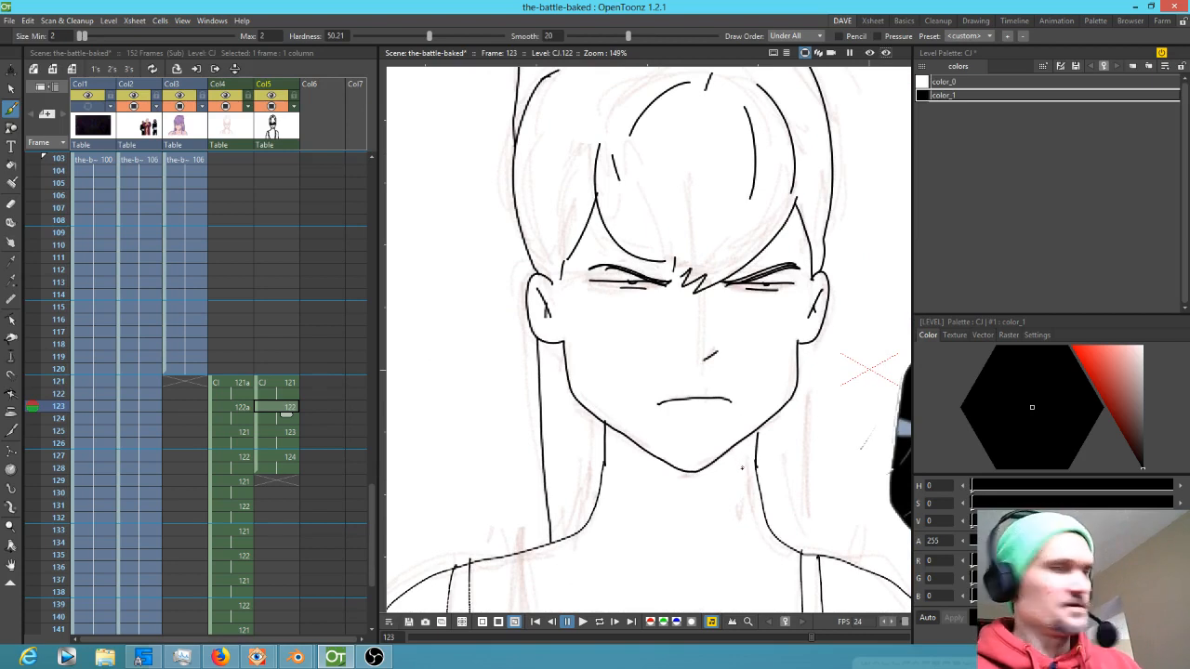
Return to frame 121 and erase stray lines around the ears, jaw and neck
{"action": "key", "text": "comma"}
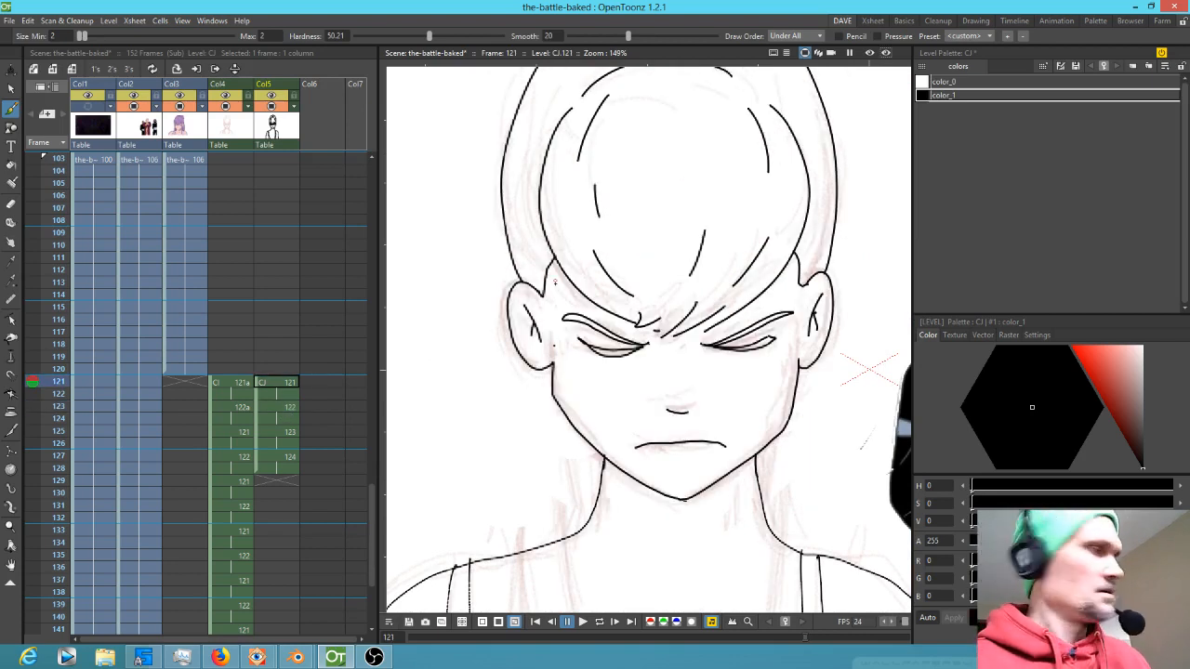
{"action": "key", "text": "a"}
{"action": "left_click_drag", "start_coordinate": [573, 276], "coordinate": [547, 287]}
{"action": "mouse_move", "coordinate": [803, 281]}
{"action": "left_mouse_down"}
{"action": "mouse_move", "coordinate": [796, 491]}
{"action": "mouse_move", "coordinate": [811, 490]}
{"action": "mouse_move", "coordinate": [776, 354]}
{"action": "left_mouse_up"}
{"action": "left_click_drag", "start_coordinate": [764, 404], "coordinate": [766, 495]}
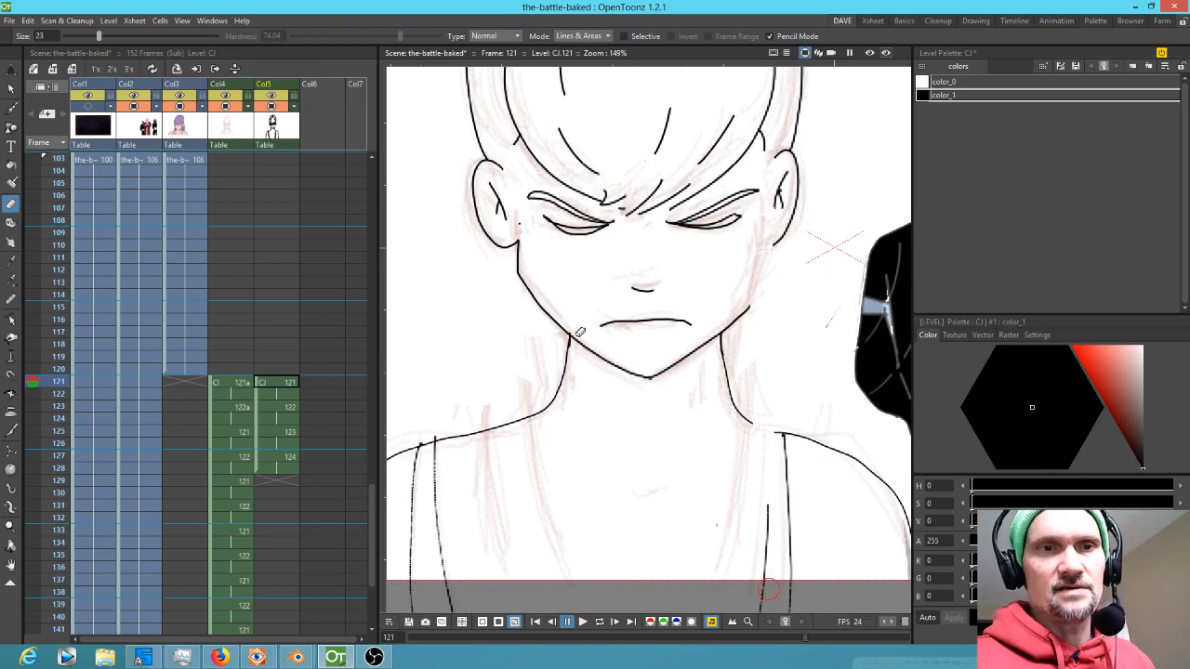
{"action": "left_click_drag", "start_coordinate": [523, 257], "coordinate": [531, 499]}
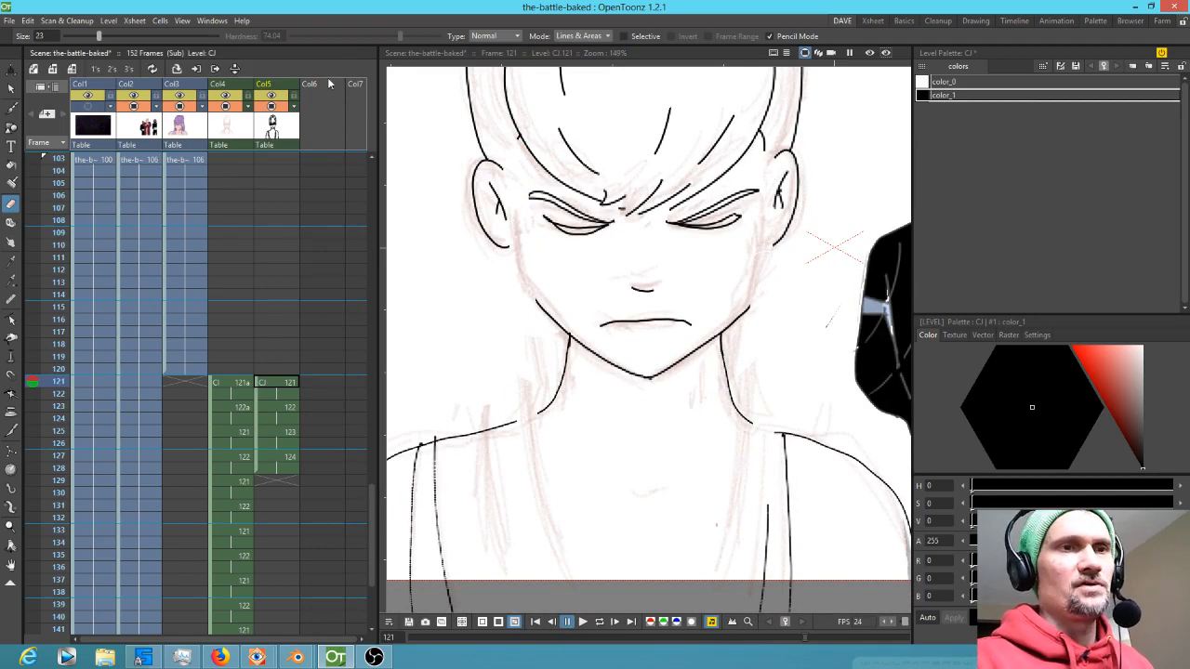
Draw a long arc for a lock of hair down the left side with the Geometric tool, undoing an extra segment
{"action": "left_click", "coordinate": [11, 128]}
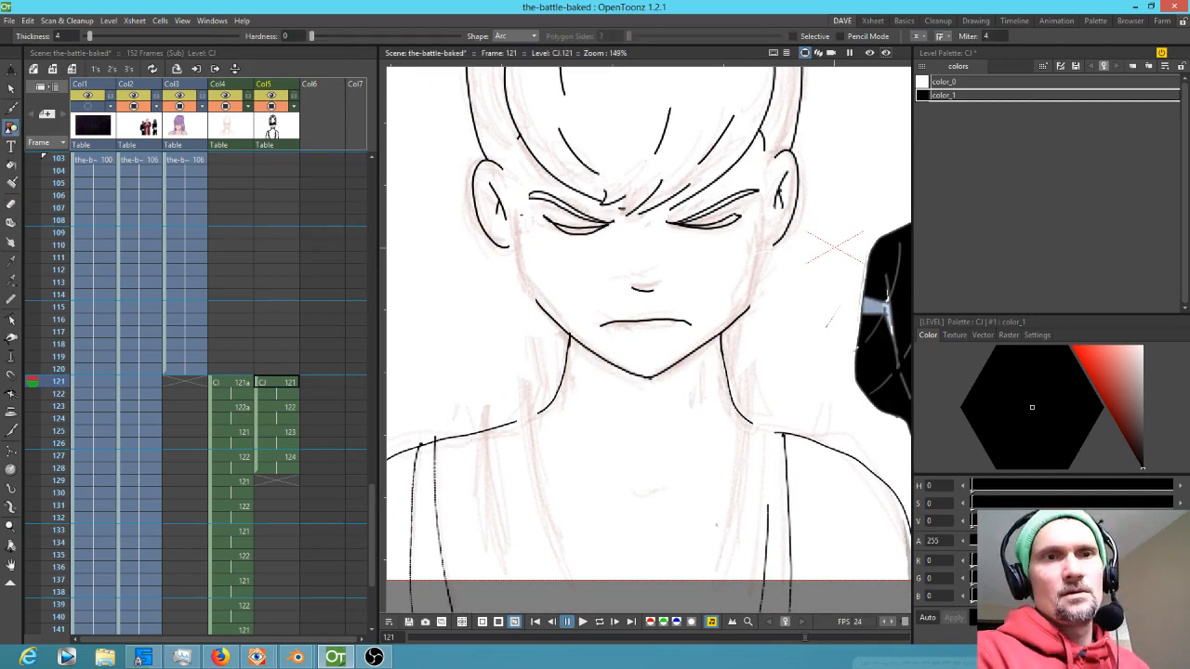
{"action": "mouse_move", "coordinate": [502, 172]}
{"action": "left_mouse_down"}
{"action": "mouse_move", "coordinate": [518, 536]}
{"action": "mouse_move", "coordinate": [531, 593]}
{"action": "left_mouse_up"}
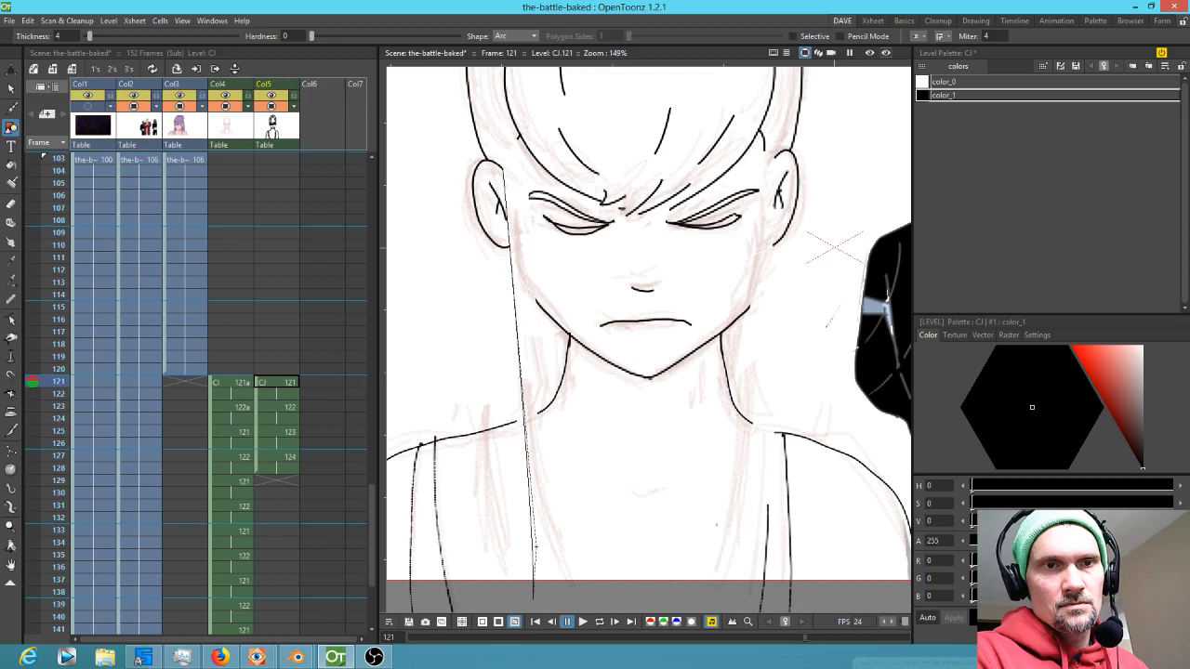
{"action": "left_click", "coordinate": [532, 547]}
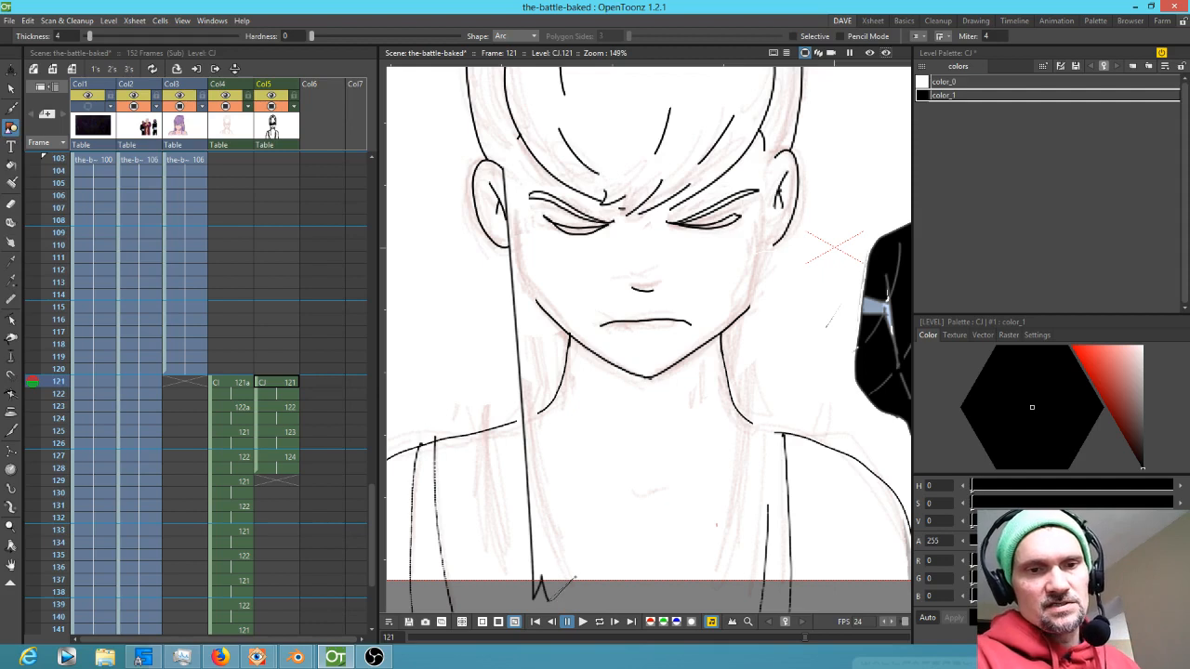
{"action": "left_click", "coordinate": [575, 578]}
{"action": "left_click", "coordinate": [624, 587]}
{"action": "key", "text": "ctrl+z"}
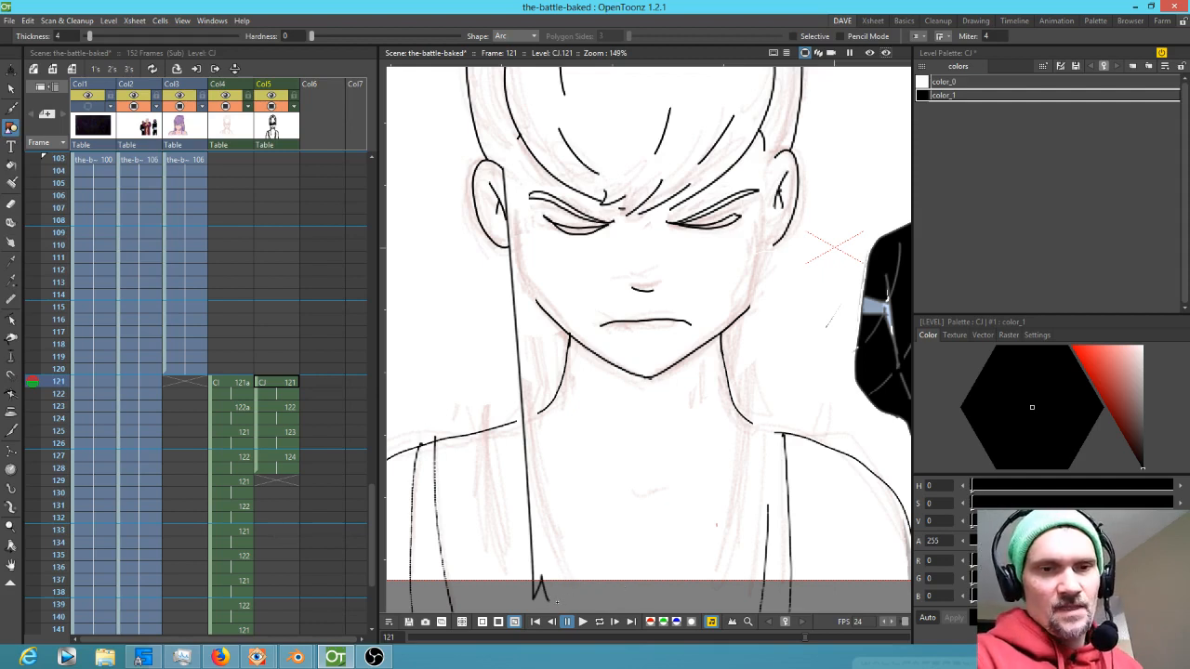
Add a brush tip at the lock's end and a second arc back up the left side to close it
{"action": "key", "text": "b"}
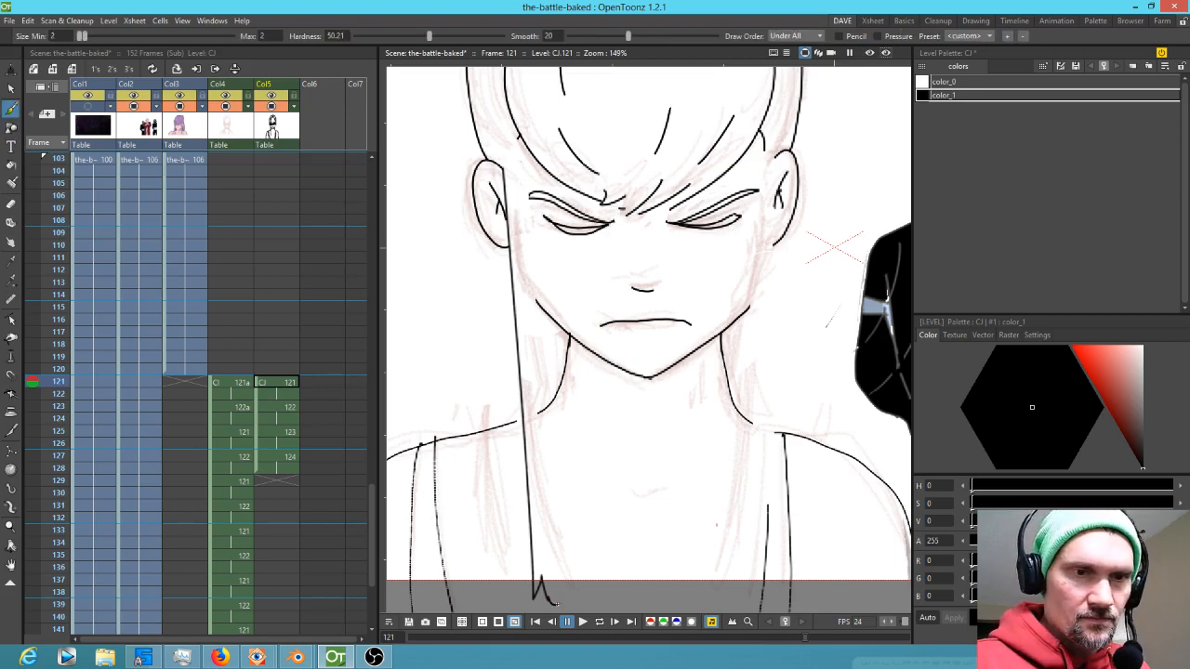
{"action": "left_click_drag", "start_coordinate": [556, 587], "coordinate": [552, 562]}
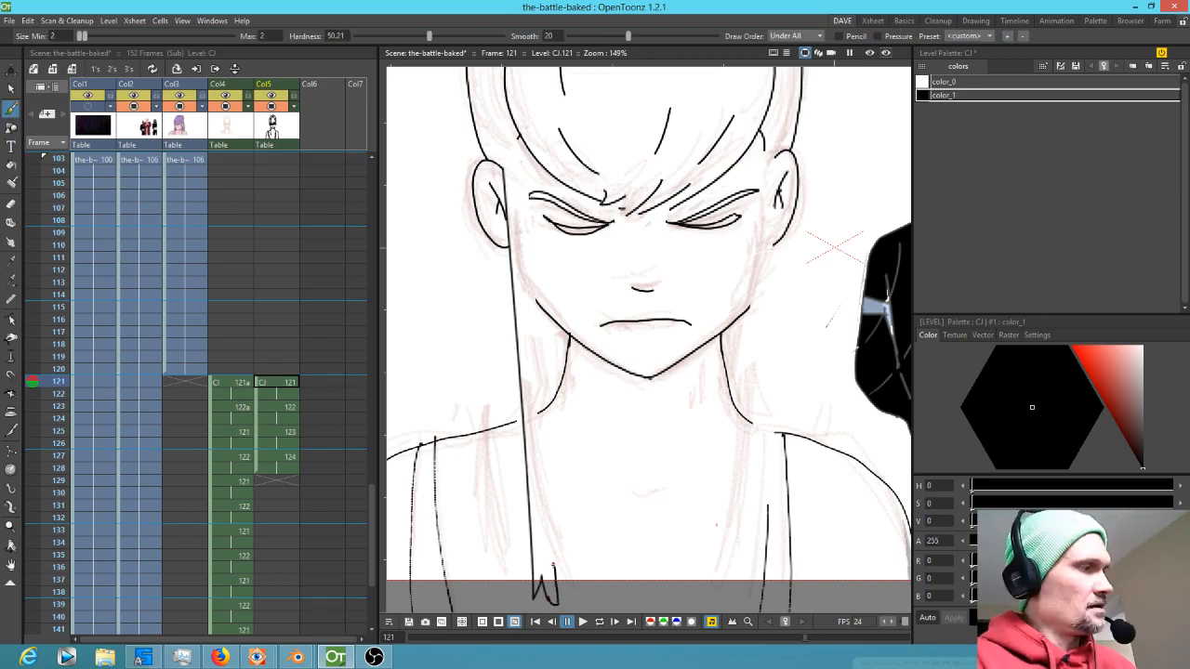
{"action": "left_click", "coordinate": [11, 129]}
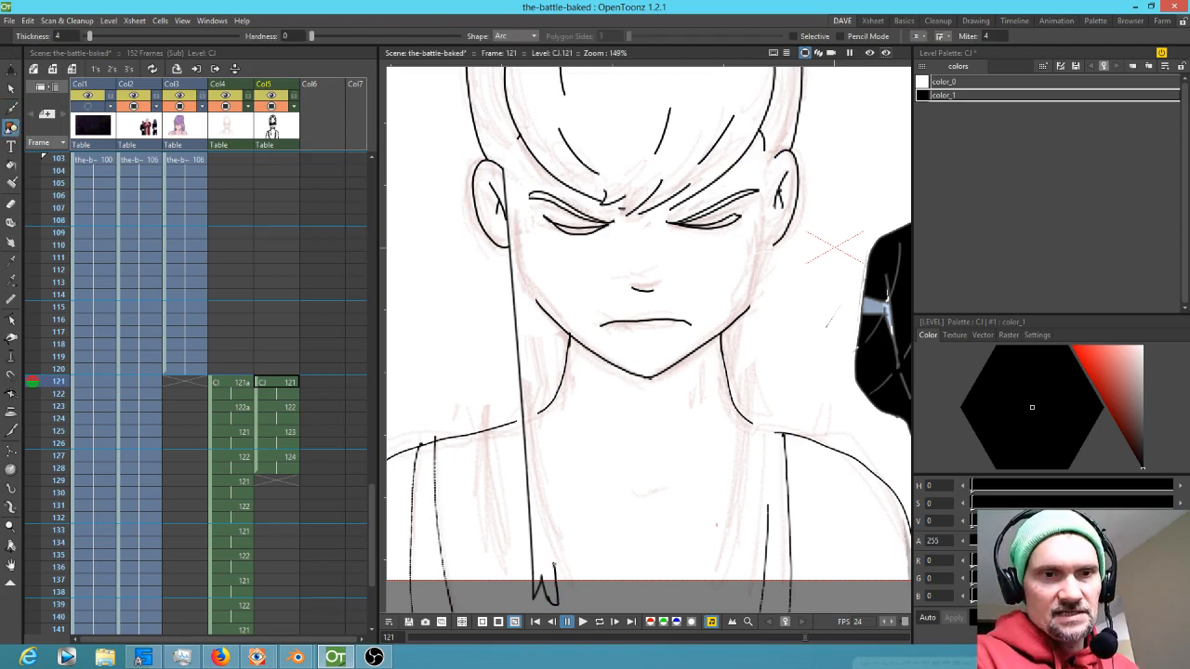
{"action": "left_click_drag", "start_coordinate": [553, 565], "coordinate": [519, 138]}
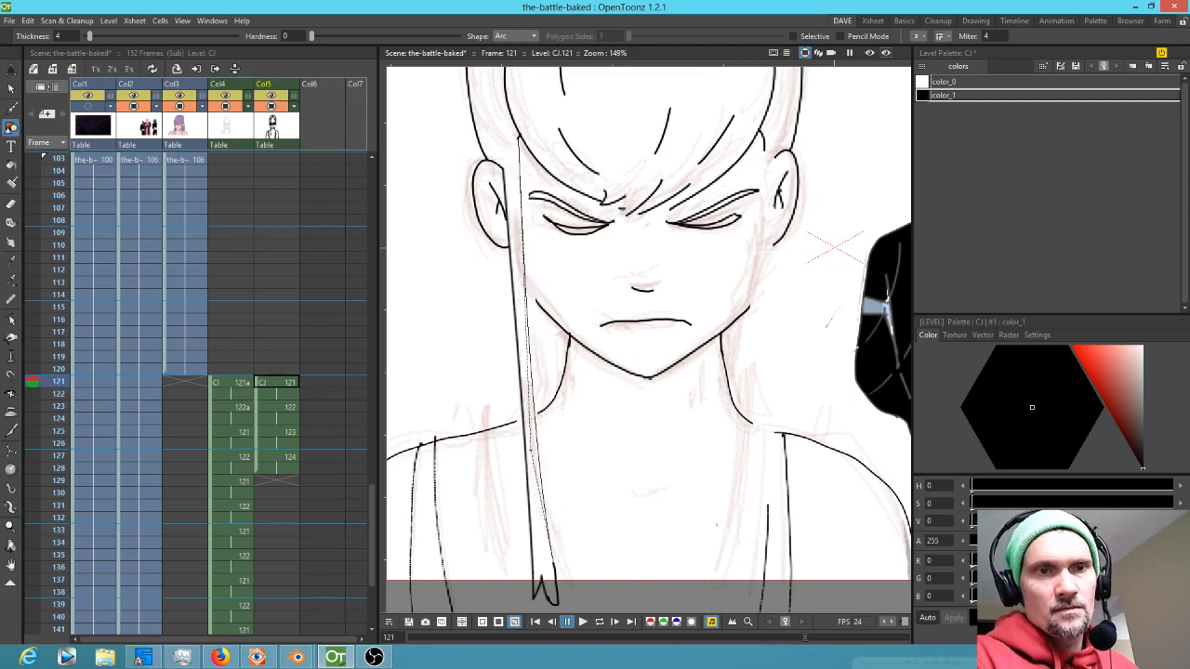
{"action": "left_click", "coordinate": [533, 454]}
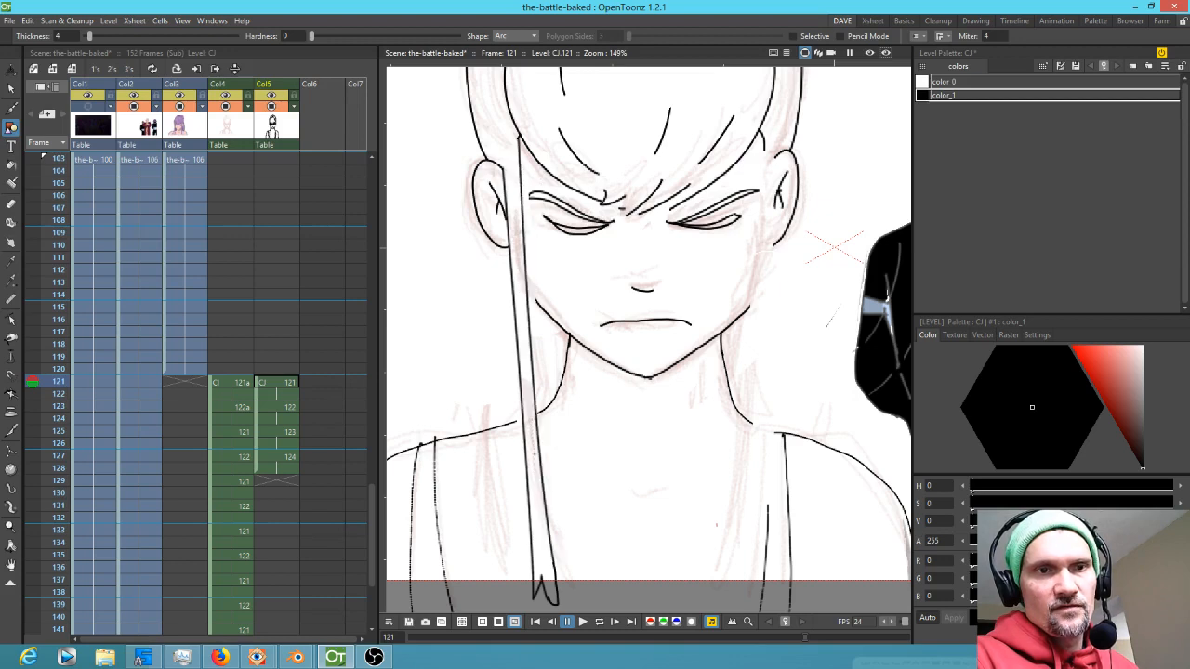
Touch up the shoulder, jaw and neck lines with brush strokes around the hair lock
{"action": "scroll", "coordinate": [586, 437], "scroll_direction": "up", "scroll_amount": 3}
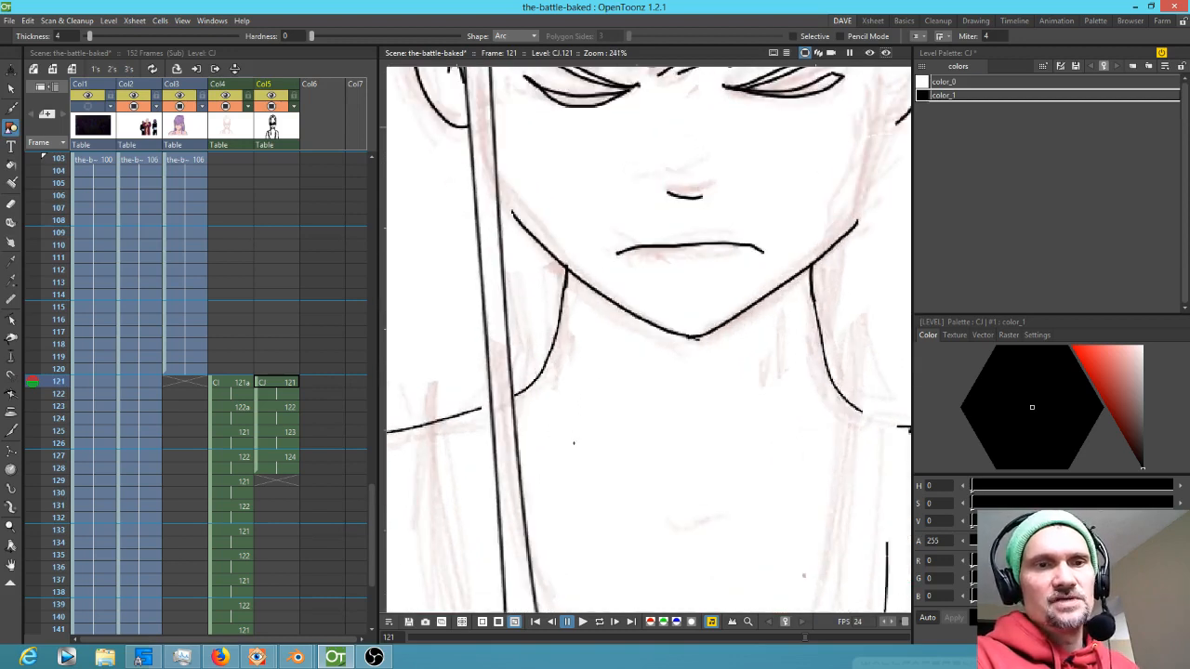
{"action": "key", "text": "b"}
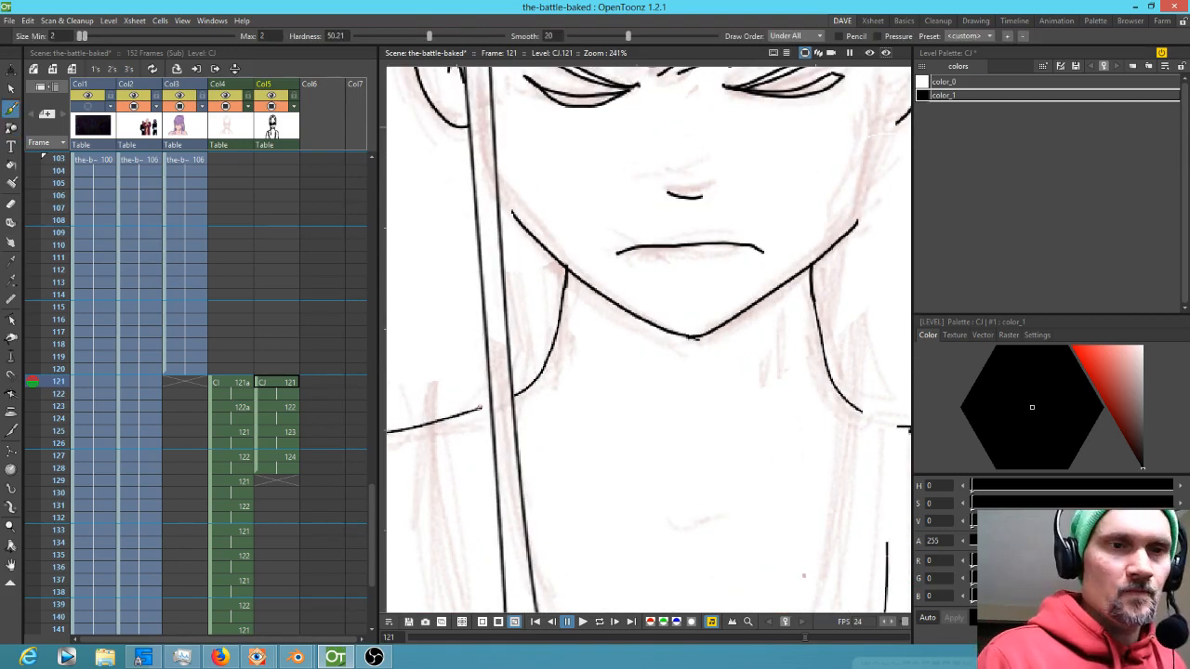
{"action": "left_click_drag", "start_coordinate": [486, 407], "coordinate": [492, 405]}
{"action": "left_click_drag", "start_coordinate": [503, 191], "coordinate": [513, 348]}
{"action": "left_click_drag", "start_coordinate": [791, 396], "coordinate": [584, 319]}
{"action": "left_click_drag", "start_coordinate": [715, 373], "coordinate": [708, 446]}
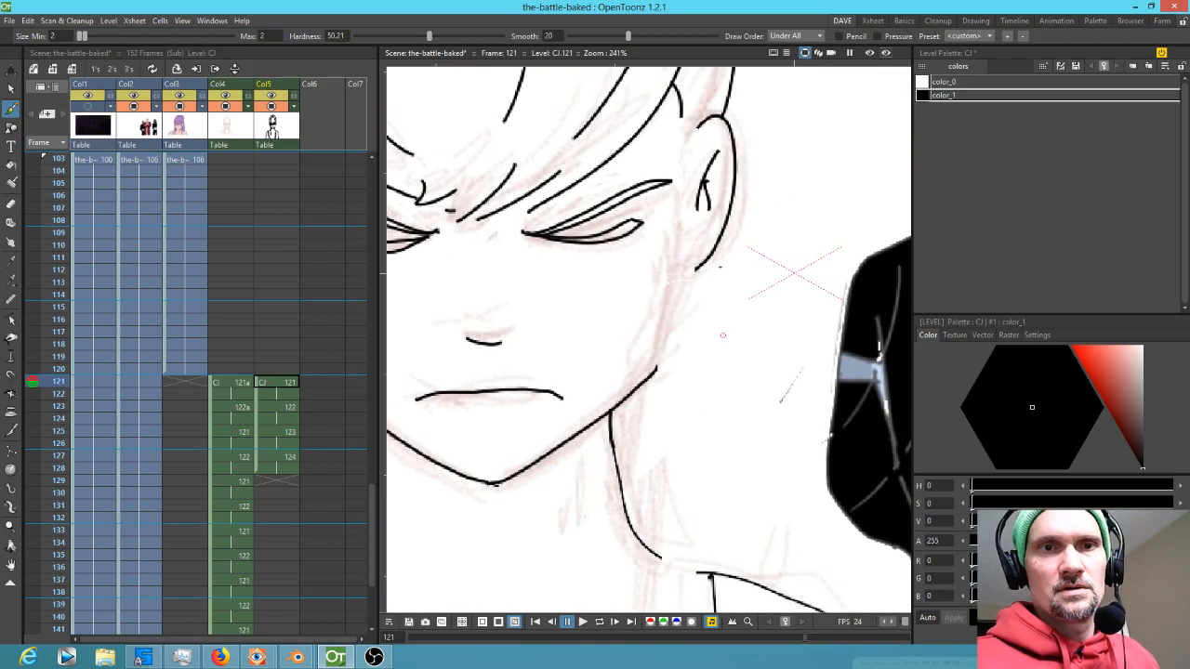
Draw long brush strokes for the right hair lock's strands and a shoulder line on frame 121
{"action": "left_click_drag", "start_coordinate": [681, 114], "coordinate": [648, 604]}
{"action": "mouse_move", "coordinate": [703, 160]}
{"action": "left_mouse_down"}
{"action": "mouse_move", "coordinate": [696, 108]}
{"action": "mouse_move", "coordinate": [677, 565]}
{"action": "left_mouse_up"}
{"action": "left_click_drag", "start_coordinate": [757, 460], "coordinate": [874, 303]}
{"action": "scroll", "coordinate": [720, 339], "scroll_direction": "down", "scroll_amount": 2}
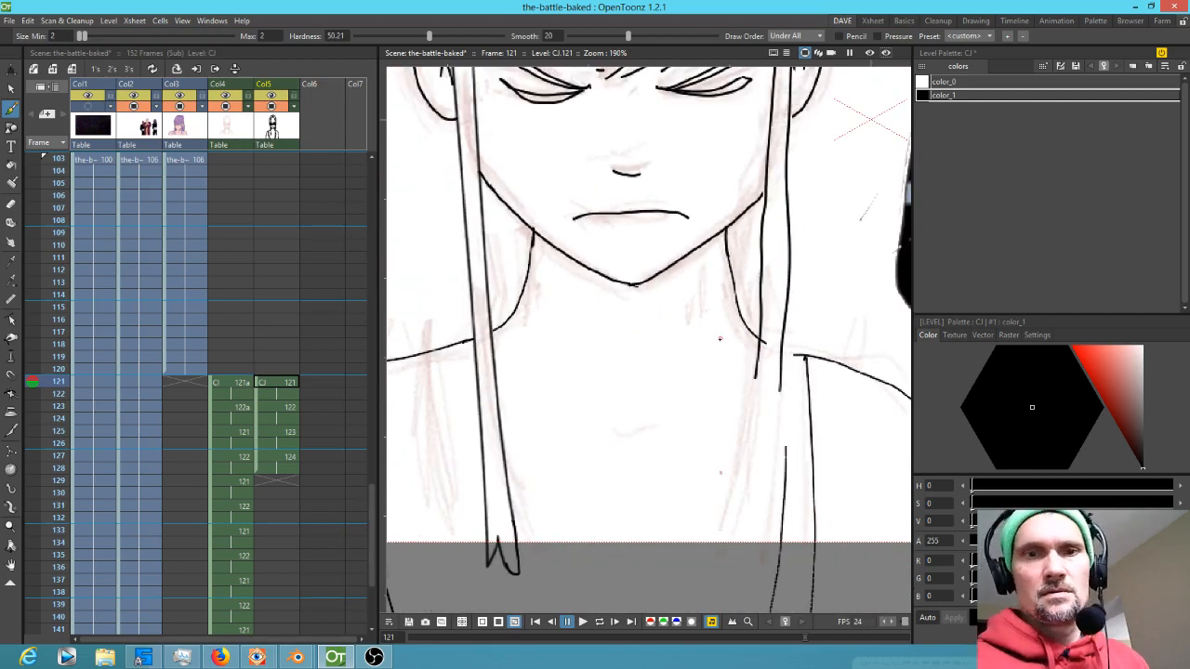
Join the right hair lock to the shoulder with a short stroke and erase stray sketch marks beside the neck
{"action": "mouse_move", "coordinate": [756, 401]}
{"action": "left_mouse_down"}
{"action": "mouse_move", "coordinate": [734, 575]}
{"action": "mouse_move", "coordinate": [747, 574]}
{"action": "mouse_move", "coordinate": [779, 389]}
{"action": "mouse_move", "coordinate": [790, 355]}
{"action": "mouse_move", "coordinate": [805, 358]}
{"action": "left_mouse_up"}
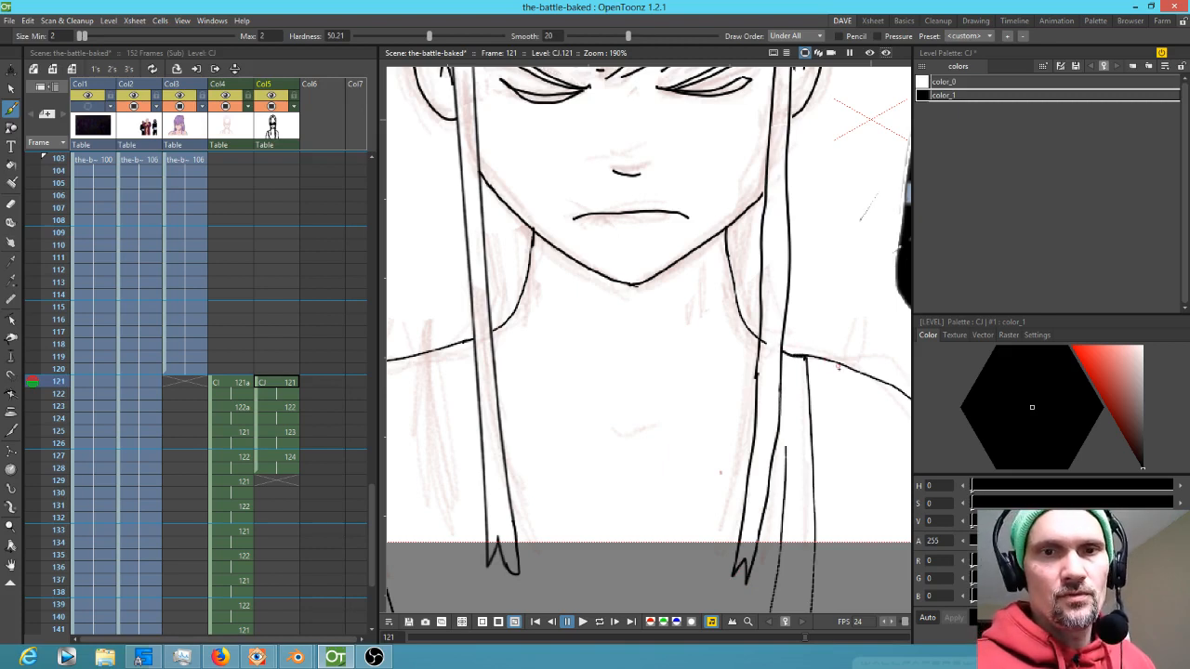
{"action": "key", "text": "a"}
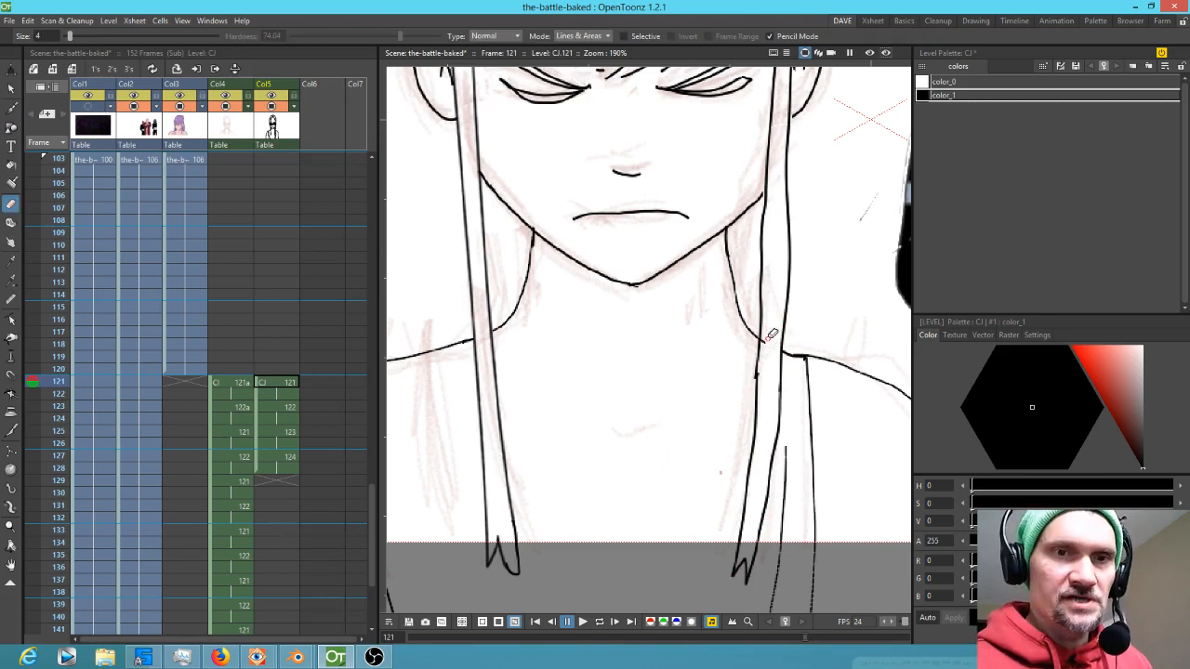
{"action": "left_click_drag", "start_coordinate": [798, 207], "coordinate": [763, 433]}
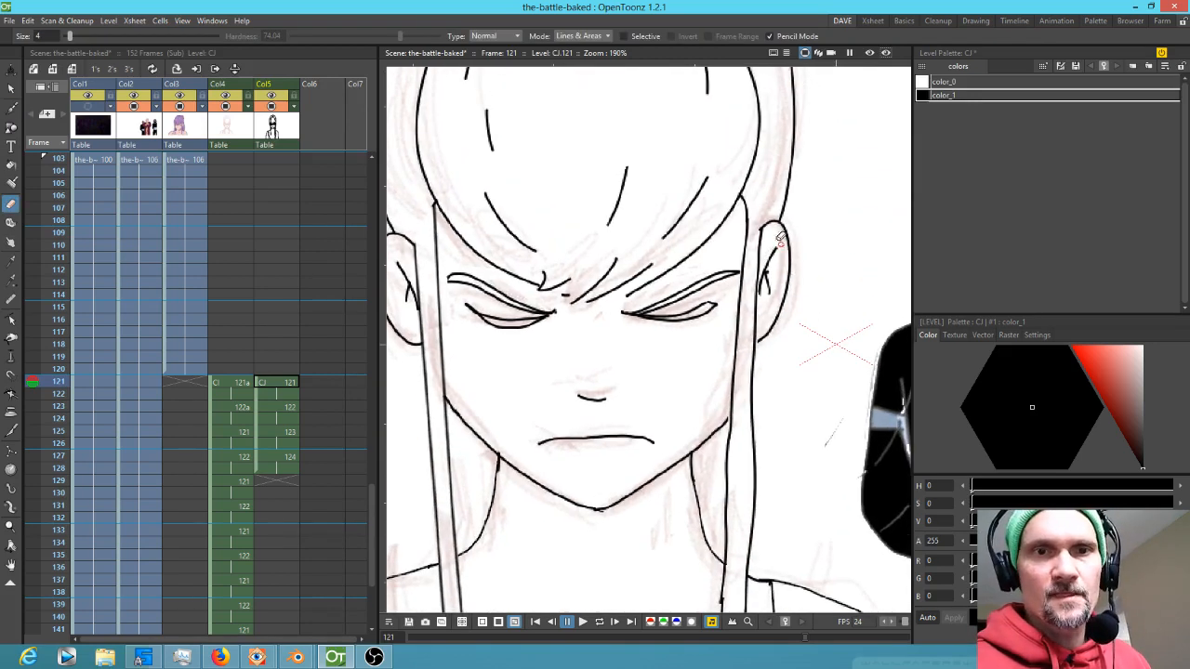
{"action": "key", "text": "b"}
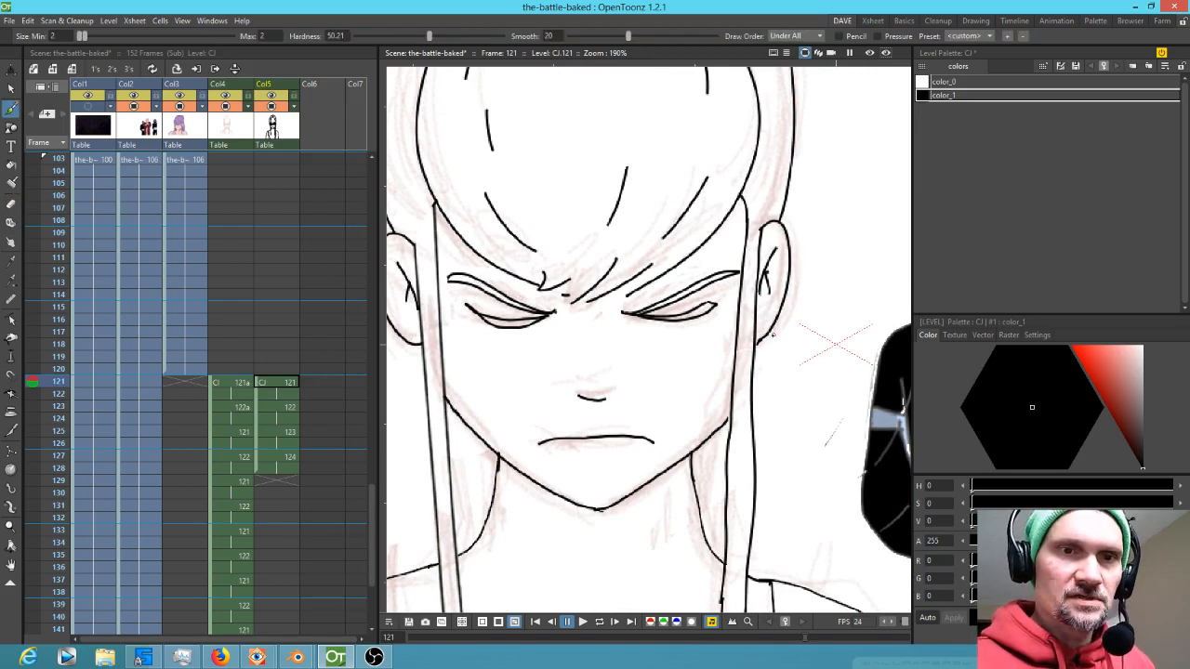
Compare the cleaned frame 121 against the coloured frame 120, then move on to frame 123
{"action": "scroll", "coordinate": [745, 333], "scroll_direction": "down", "scroll_amount": 5}
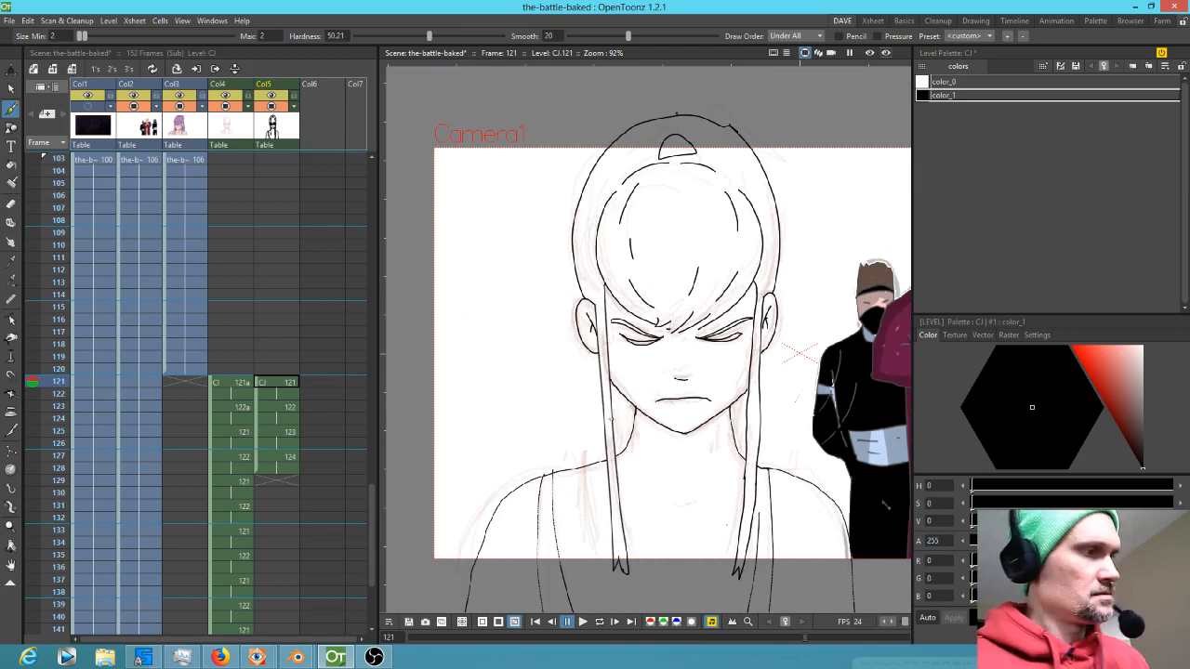
{"action": "key", "text": "Up"}
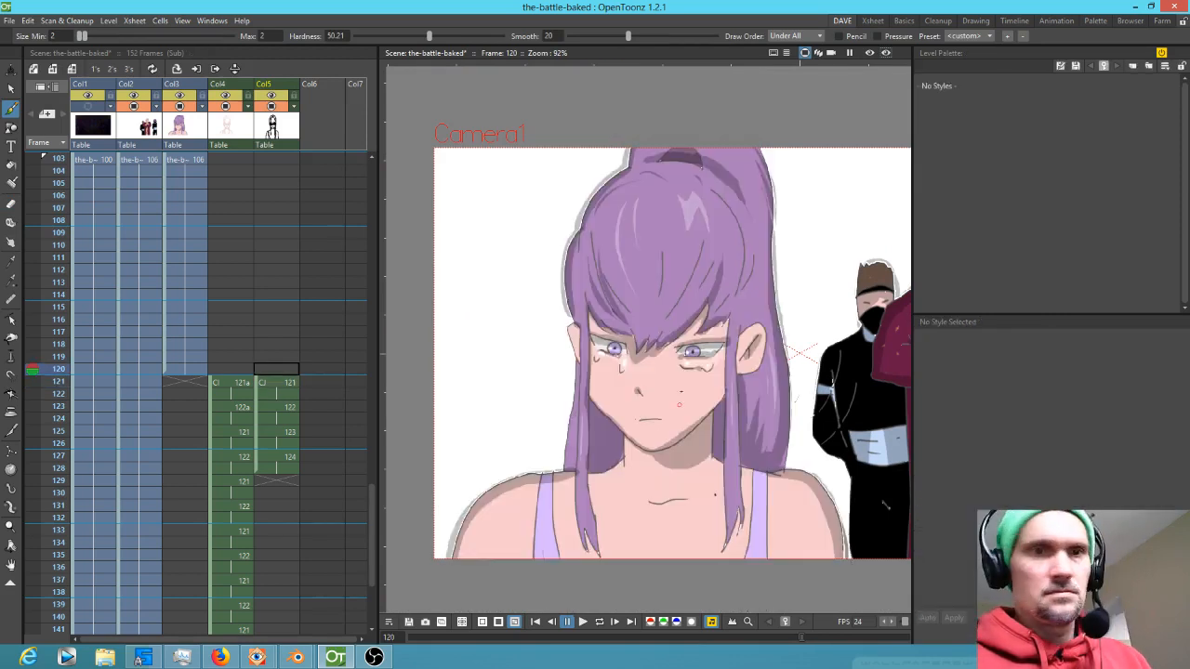
{"action": "key", "text": "Down"}
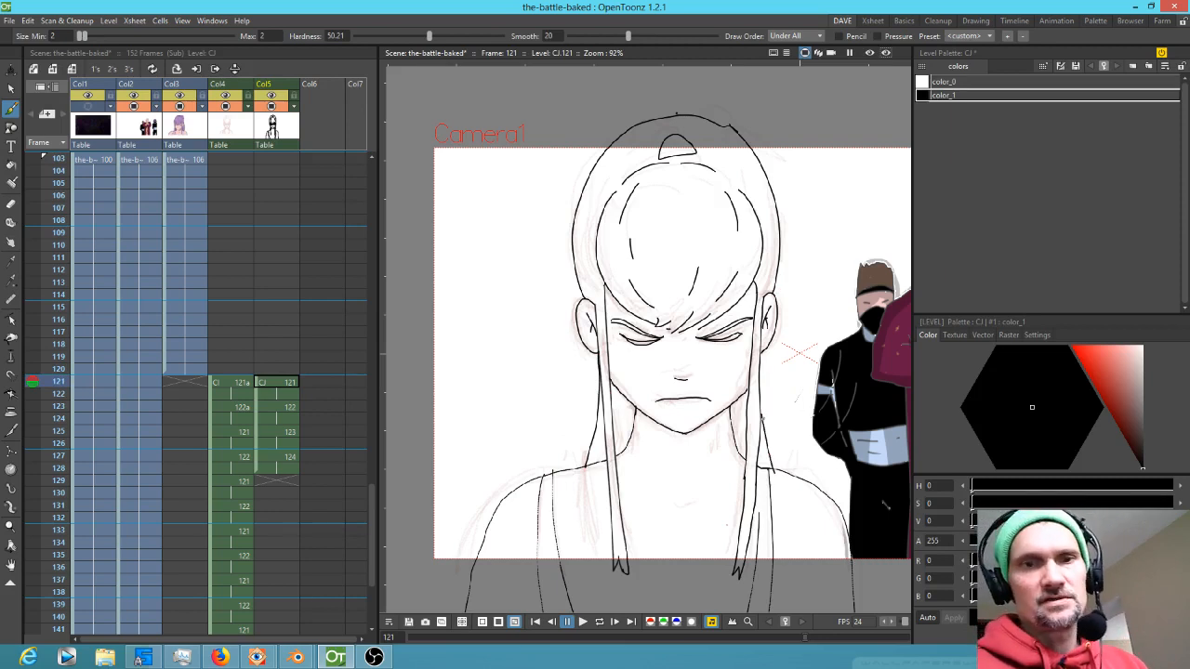
{"action": "key", "text": "period"}
{"action": "key", "text": "period"}
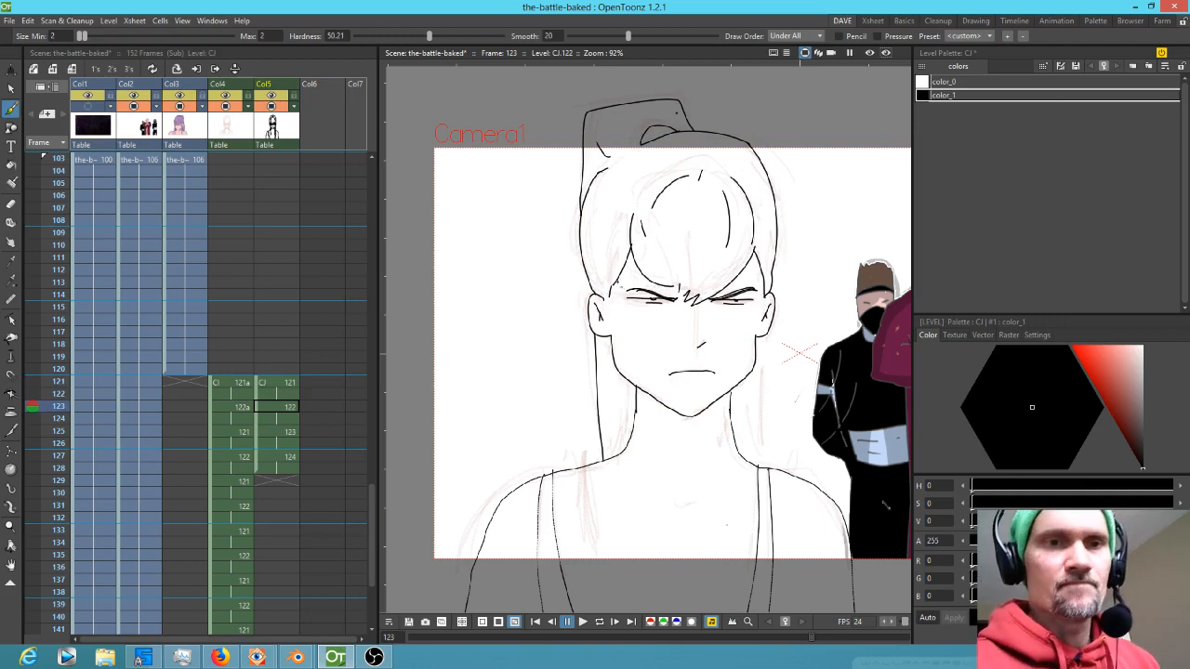
Enlarge the eraser to size 20 and erase stray lines along the left side of the face on frame 123
{"action": "key", "text": "a"}
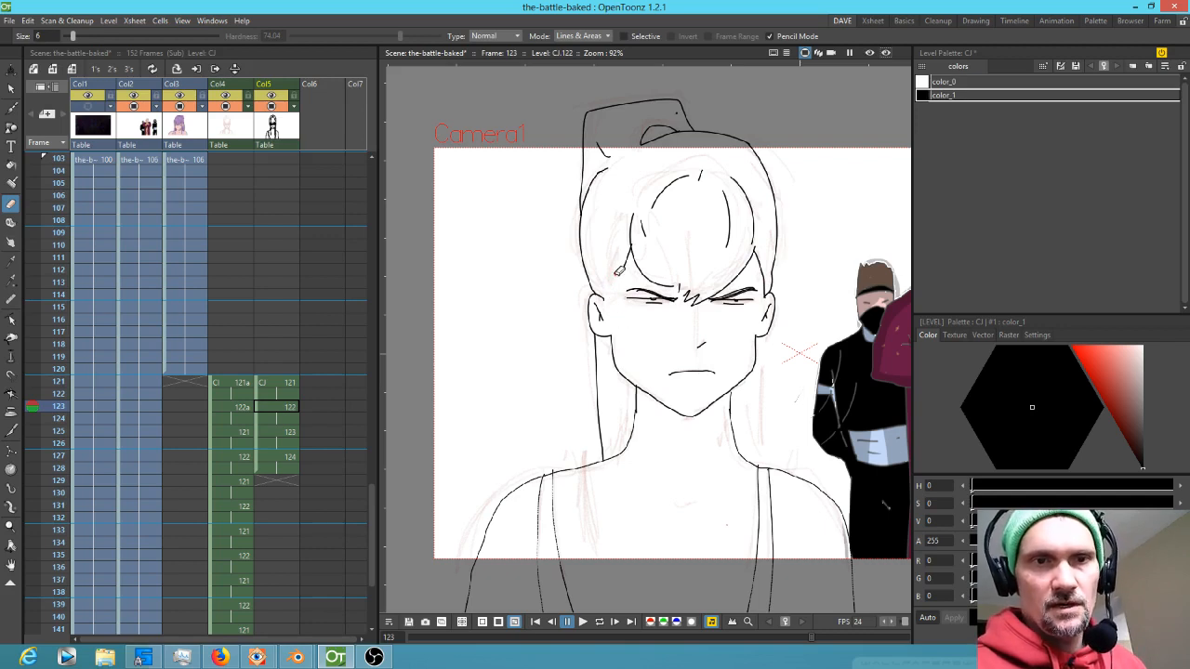
{"action": "key", "text": "ctrl+alt"}
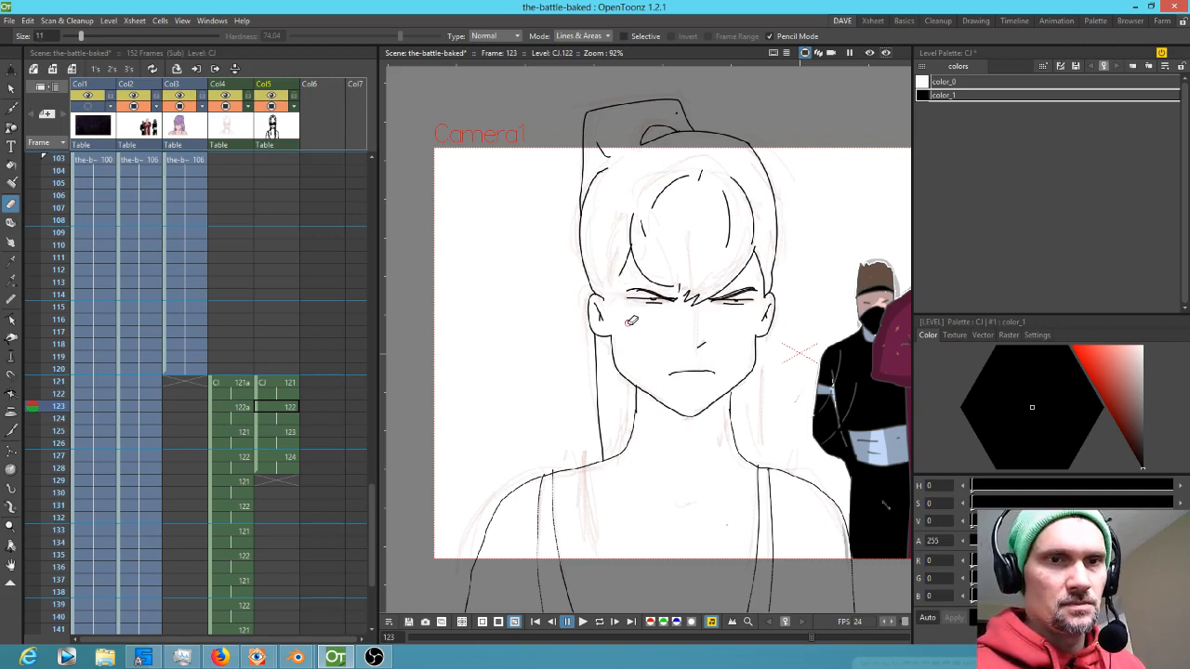
{"action": "left_click_drag", "start_coordinate": [625, 313], "coordinate": [625, 519]}
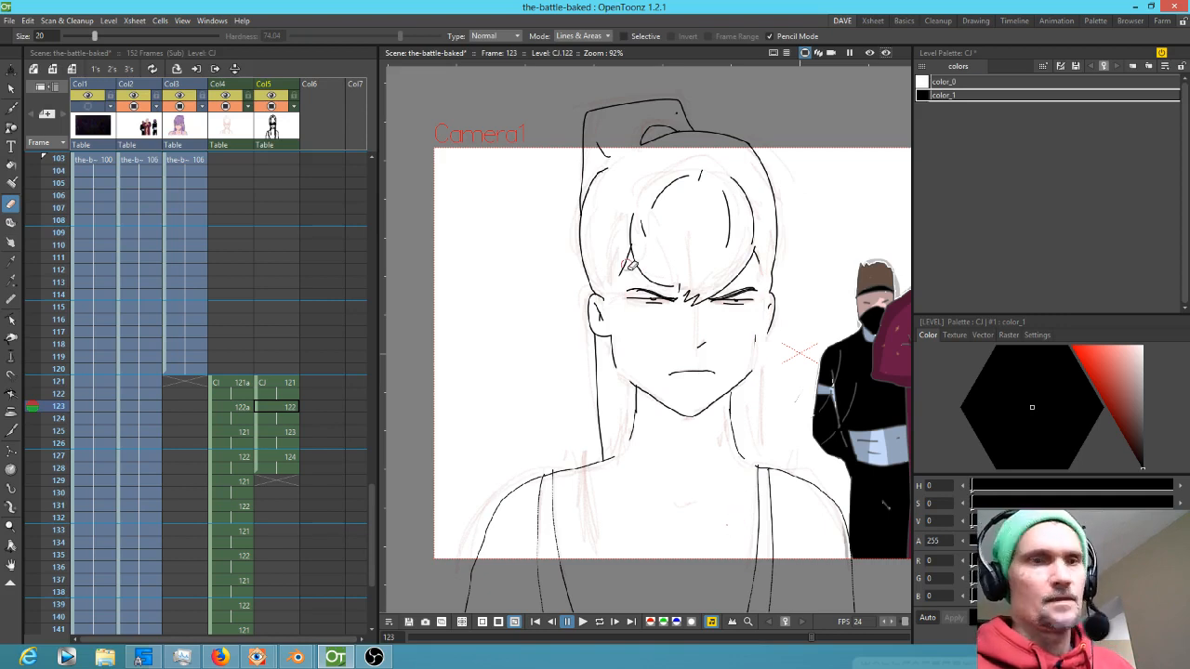
Draw the left hair lock's strands on frame 123 with vertical brush strokes
{"action": "key", "text": "b"}
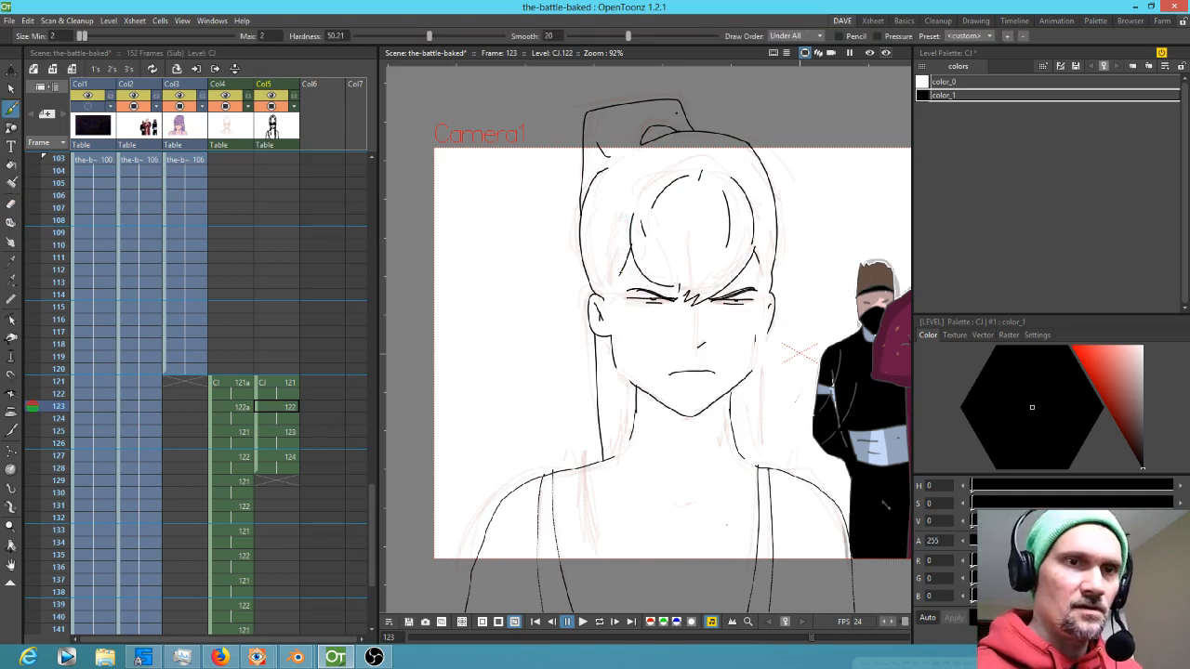
{"action": "mouse_move", "coordinate": [617, 276]}
{"action": "left_mouse_down"}
{"action": "mouse_move", "coordinate": [637, 585]}
{"action": "mouse_move", "coordinate": [616, 539]}
{"action": "mouse_move", "coordinate": [617, 489]}
{"action": "left_mouse_up"}
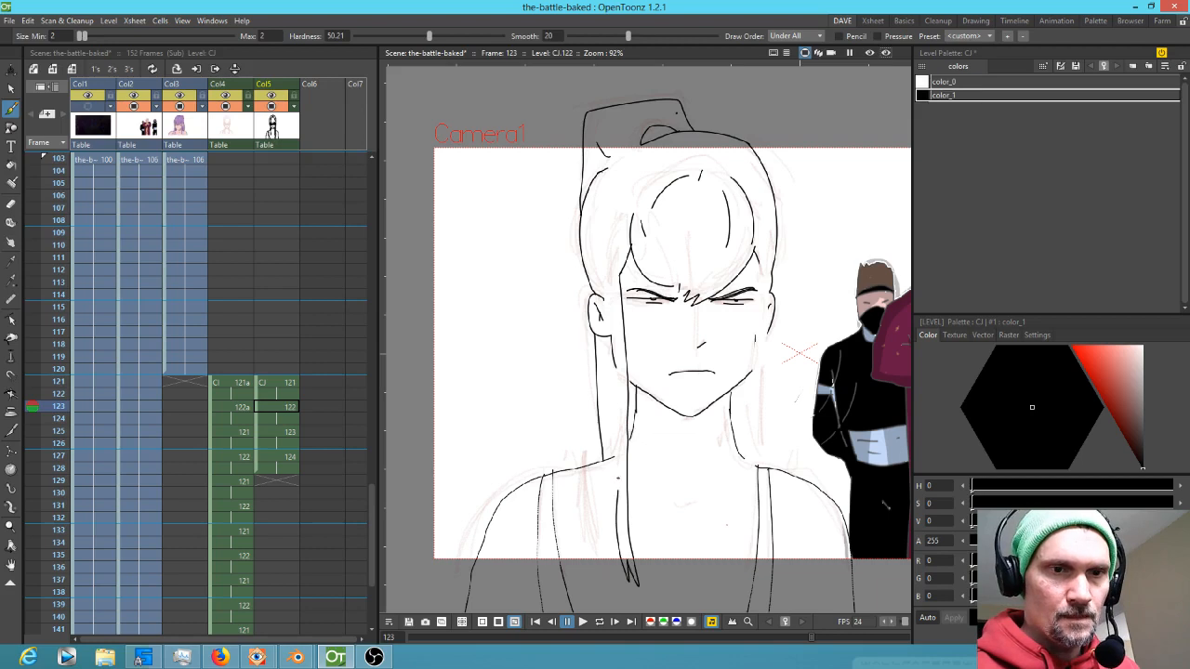
{"action": "left_click_drag", "start_coordinate": [618, 437], "coordinate": [616, 355]}
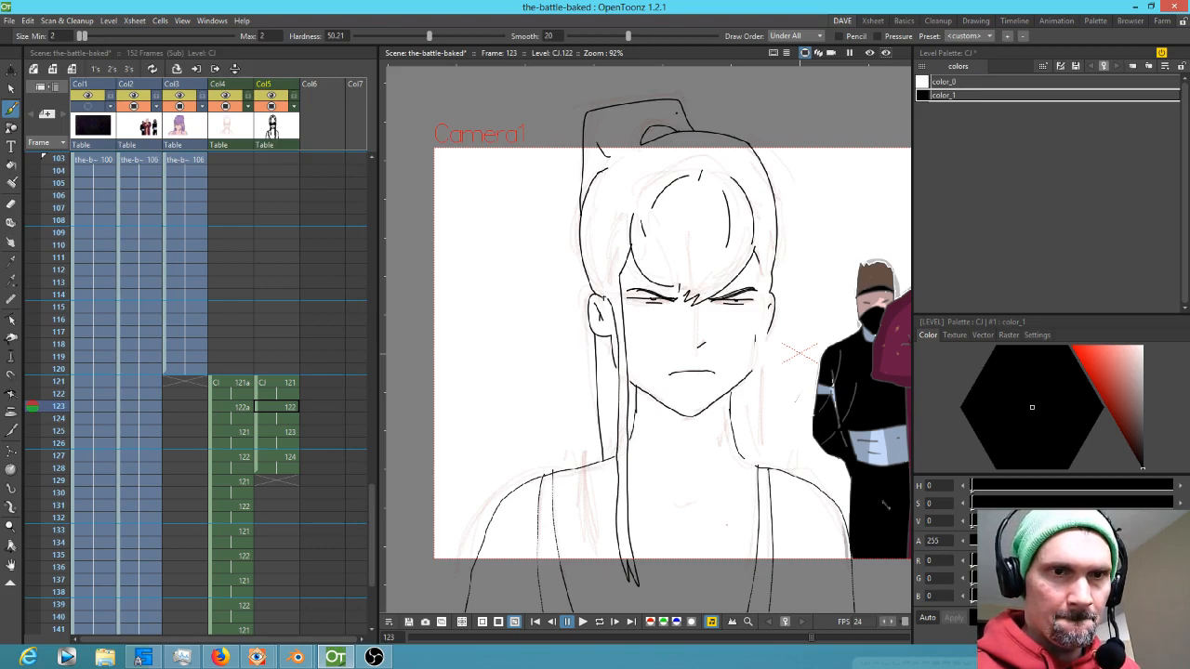
{"action": "left_click_drag", "start_coordinate": [633, 375], "coordinate": [703, 288]}
Touch up the neck, shoulder and strap lines around the left hair lock with small brush strokes
{"action": "key", "text": "shift+space"}
{"action": "left_click_drag", "start_coordinate": [590, 286], "coordinate": [698, 292]}
{"action": "left_click_drag", "start_coordinate": [633, 275], "coordinate": [645, 283]}
{"action": "left_click_drag", "start_coordinate": [570, 210], "coordinate": [586, 229]}
{"action": "mouse_move", "coordinate": [754, 350]}
{"action": "left_mouse_down"}
{"action": "mouse_move", "coordinate": [697, 340]}
{"action": "mouse_move", "coordinate": [675, 287]}
{"action": "left_mouse_up"}
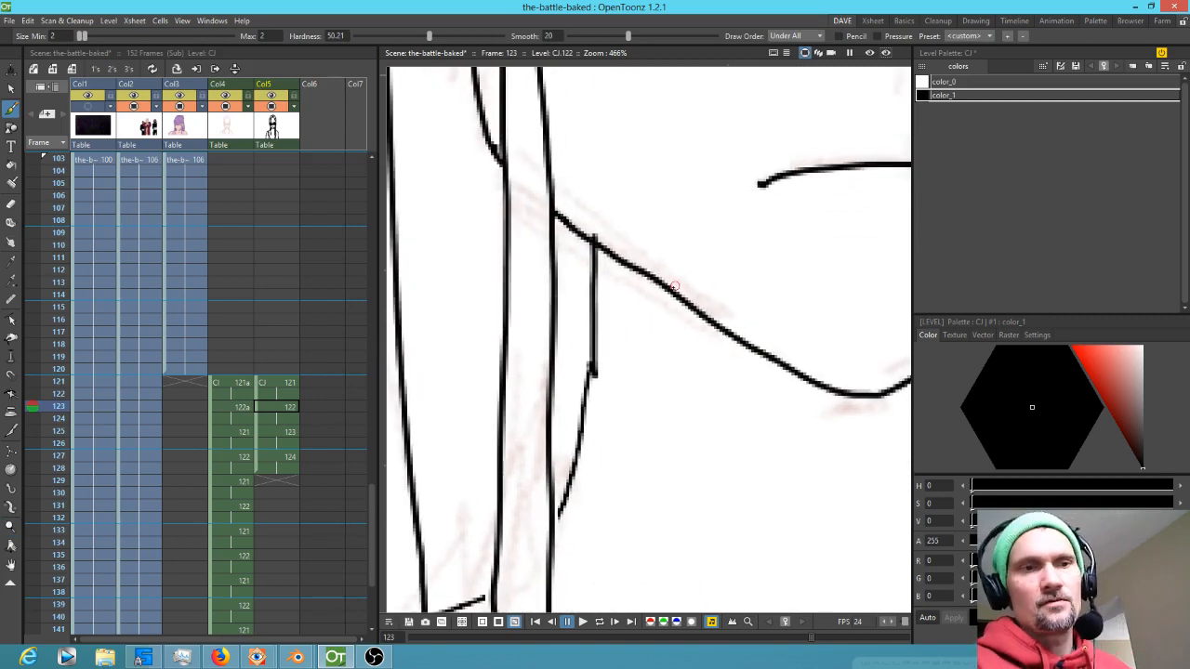
{"action": "scroll", "coordinate": [675, 287], "scroll_direction": "down", "scroll_amount": 2}
{"action": "left_click_drag", "start_coordinate": [598, 444], "coordinate": [593, 452]}
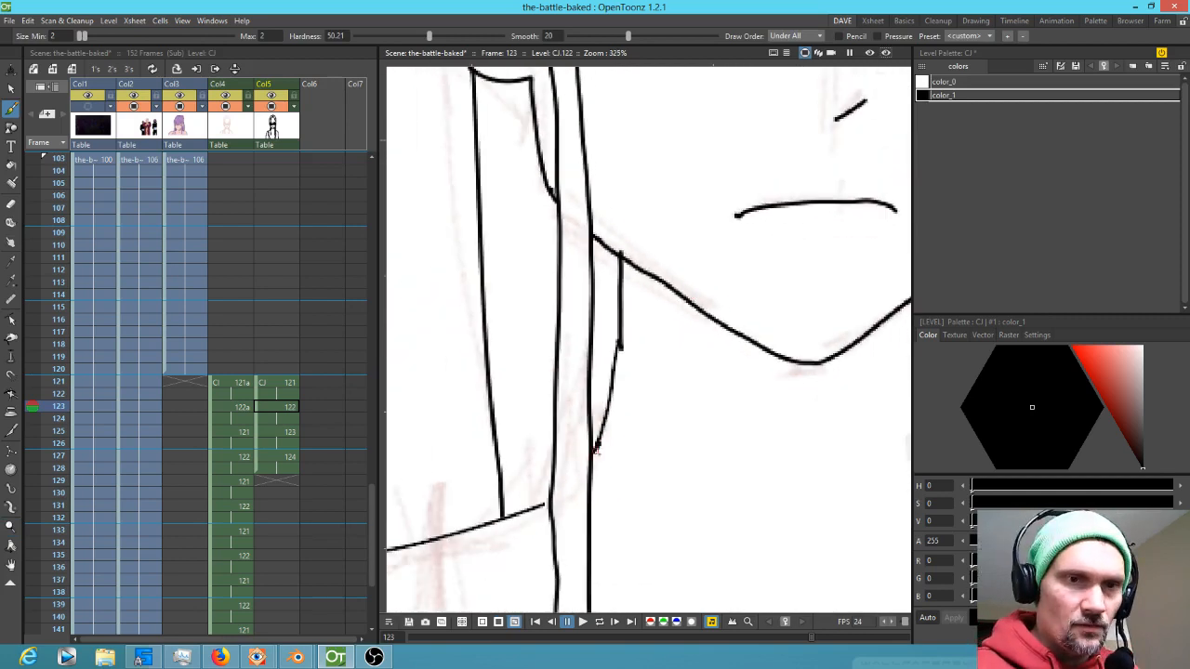
{"action": "left_click_drag", "start_coordinate": [543, 505], "coordinate": [550, 497]}
{"action": "mouse_move", "coordinate": [764, 381]}
{"action": "left_mouse_down"}
{"action": "mouse_move", "coordinate": [549, 425]}
{"action": "mouse_move", "coordinate": [701, 421]}
{"action": "mouse_move", "coordinate": [595, 536]}
{"action": "left_mouse_up"}
{"action": "left_click_drag", "start_coordinate": [706, 181], "coordinate": [727, 288]}
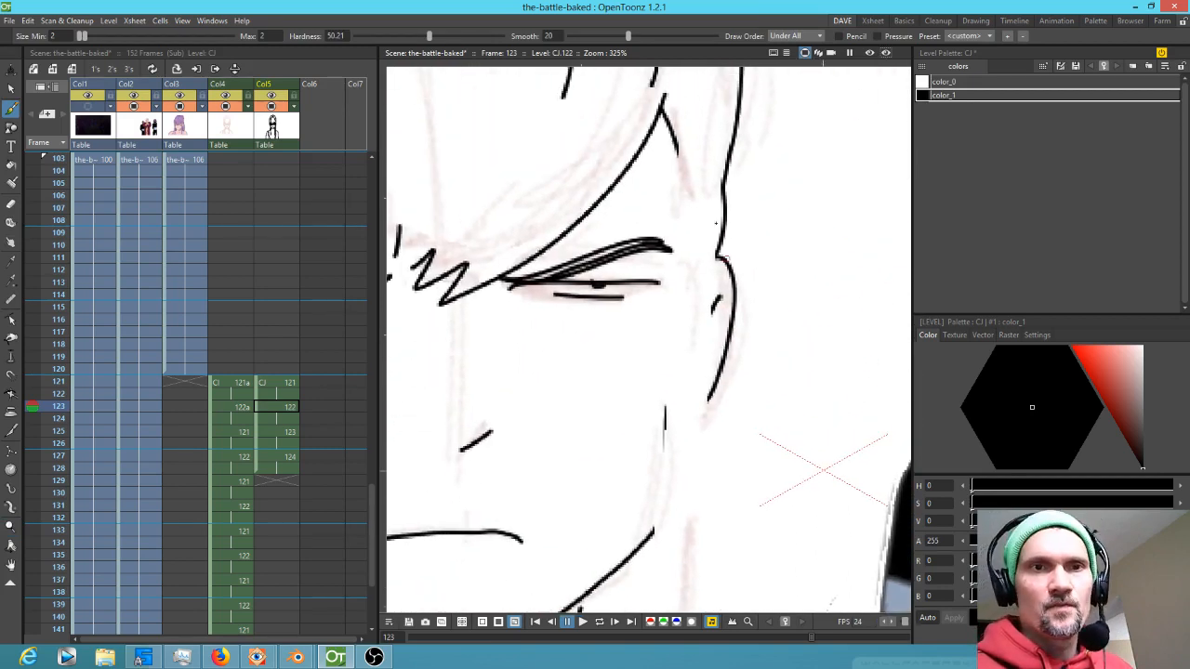
Refine the right hair lock's strands and ear outline where they meet the neck with short brush strokes
{"action": "scroll", "coordinate": [723, 273], "scroll_direction": "down", "scroll_amount": 5}
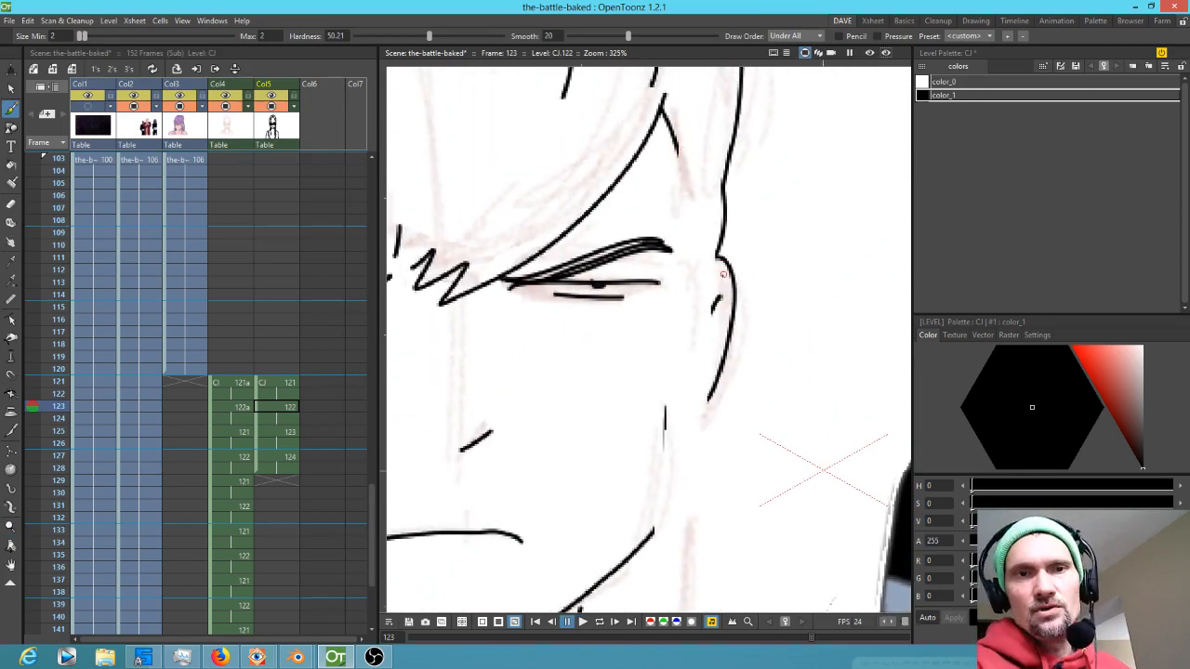
{"action": "left_click_drag", "start_coordinate": [779, 254], "coordinate": [759, 189]}
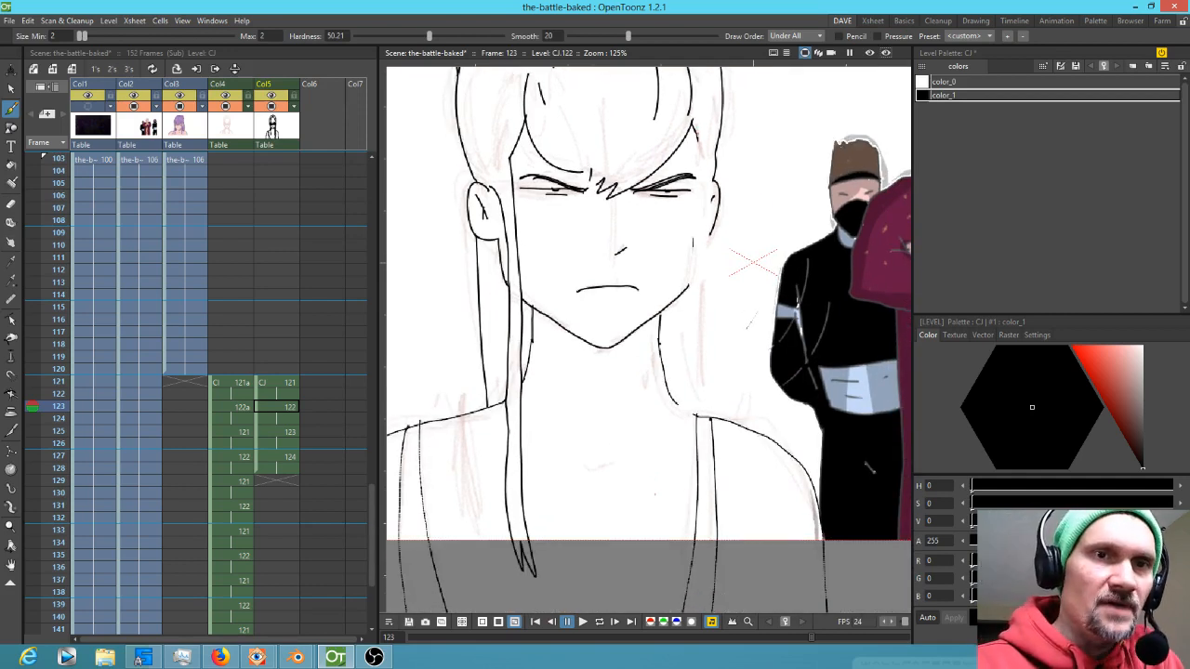
{"action": "mouse_move", "coordinate": [702, 160]}
{"action": "left_mouse_down"}
{"action": "mouse_move", "coordinate": [655, 580]}
{"action": "mouse_move", "coordinate": [686, 473]}
{"action": "mouse_move", "coordinate": [724, 158]}
{"action": "mouse_move", "coordinate": [725, 244]}
{"action": "left_mouse_up"}
{"action": "scroll", "coordinate": [760, 300], "scroll_direction": "up", "scroll_amount": 8}
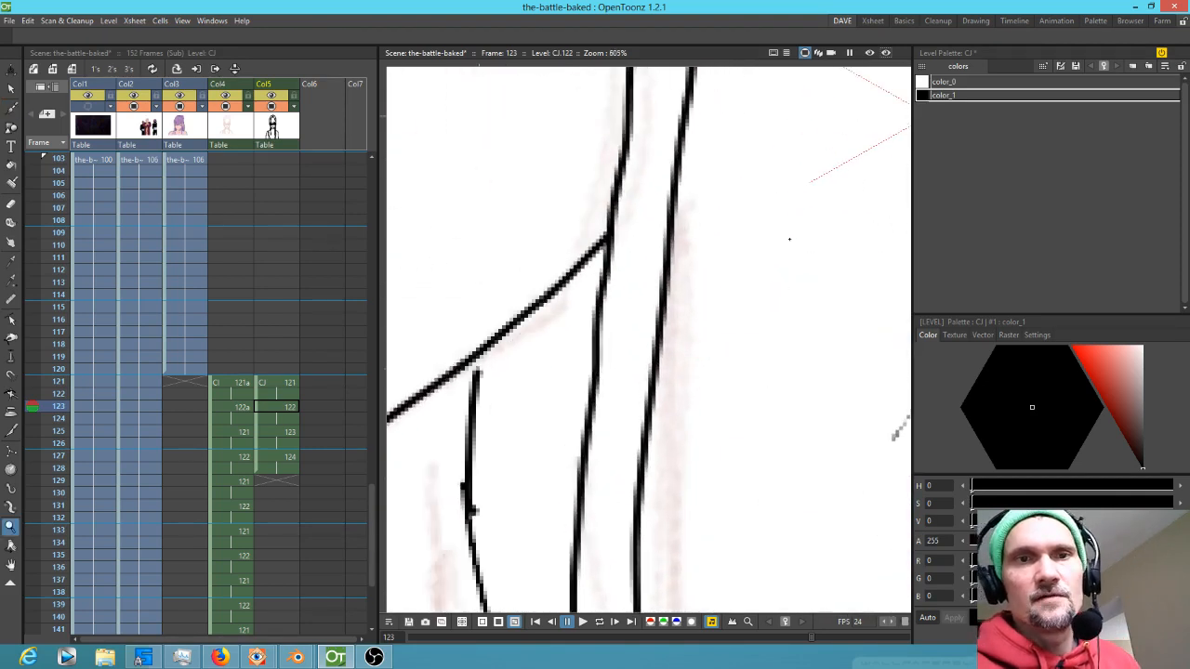
{"action": "left_click_drag", "start_coordinate": [675, 194], "coordinate": [660, 212]}
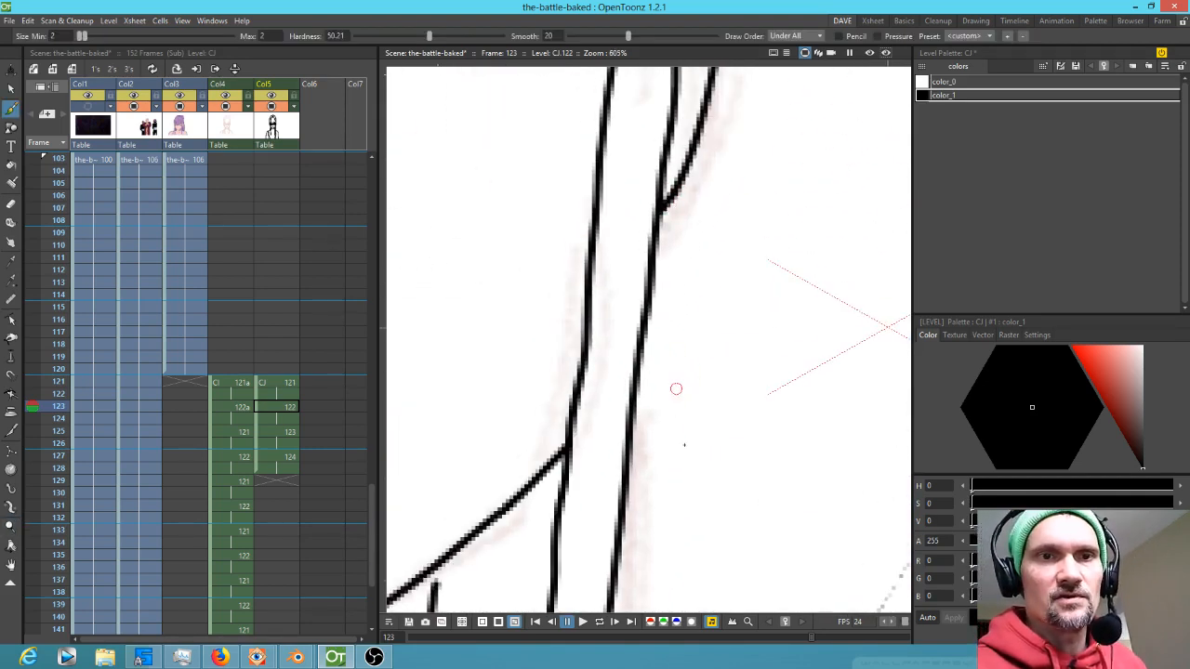
{"action": "left_click_drag", "start_coordinate": [718, 476], "coordinate": [765, 177]}
{"action": "mouse_move", "coordinate": [699, 501]}
{"action": "left_mouse_down"}
{"action": "mouse_move", "coordinate": [704, 318]}
{"action": "mouse_move", "coordinate": [746, 437]}
{"action": "left_mouse_up"}
{"action": "left_click_drag", "start_coordinate": [526, 216], "coordinate": [522, 239]}
{"action": "left_click_drag", "start_coordinate": [741, 469], "coordinate": [733, 237]}
{"action": "mouse_move", "coordinate": [749, 448]}
{"action": "left_mouse_down"}
{"action": "mouse_move", "coordinate": [754, 367]}
{"action": "mouse_move", "coordinate": [692, 352]}
{"action": "mouse_move", "coordinate": [755, 413]}
{"action": "mouse_move", "coordinate": [793, 324]}
{"action": "mouse_move", "coordinate": [792, 290]}
{"action": "left_mouse_up"}
Extend the tip of the right hair lock on frame 123 with a brush stroke
{"action": "scroll", "coordinate": [792, 293], "scroll_direction": "down", "scroll_amount": 1}
{"action": "scroll", "coordinate": [790, 305], "scroll_direction": "down", "scroll_amount": 5}
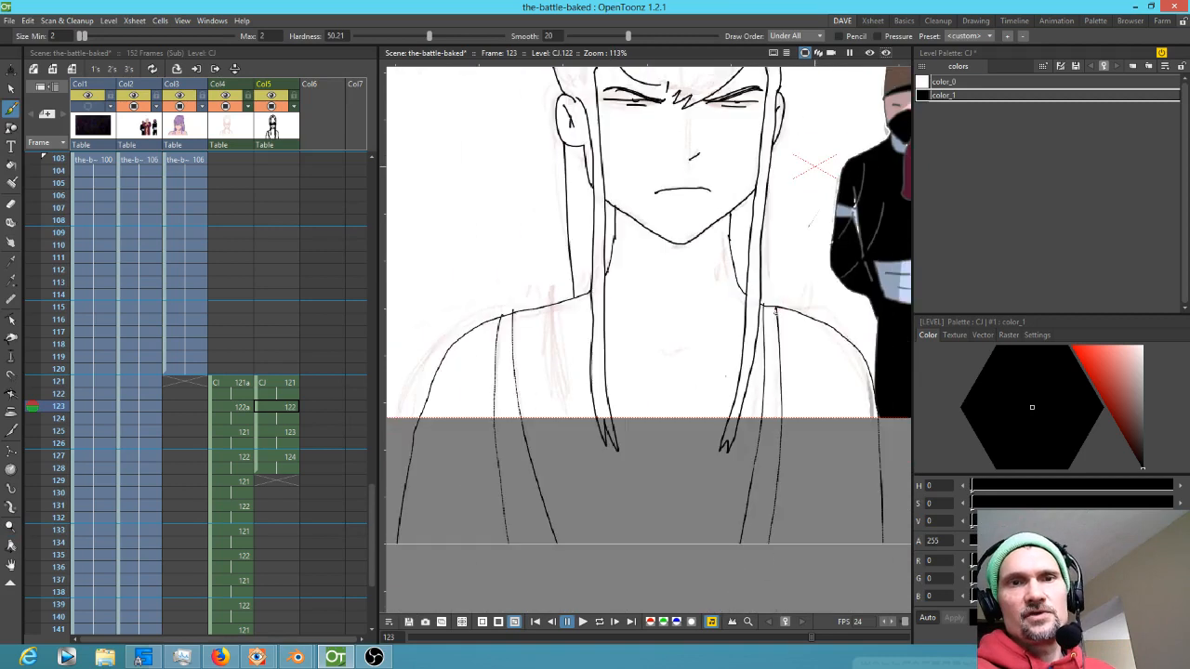
{"action": "left_click_drag", "start_coordinate": [716, 472], "coordinate": [716, 497]}
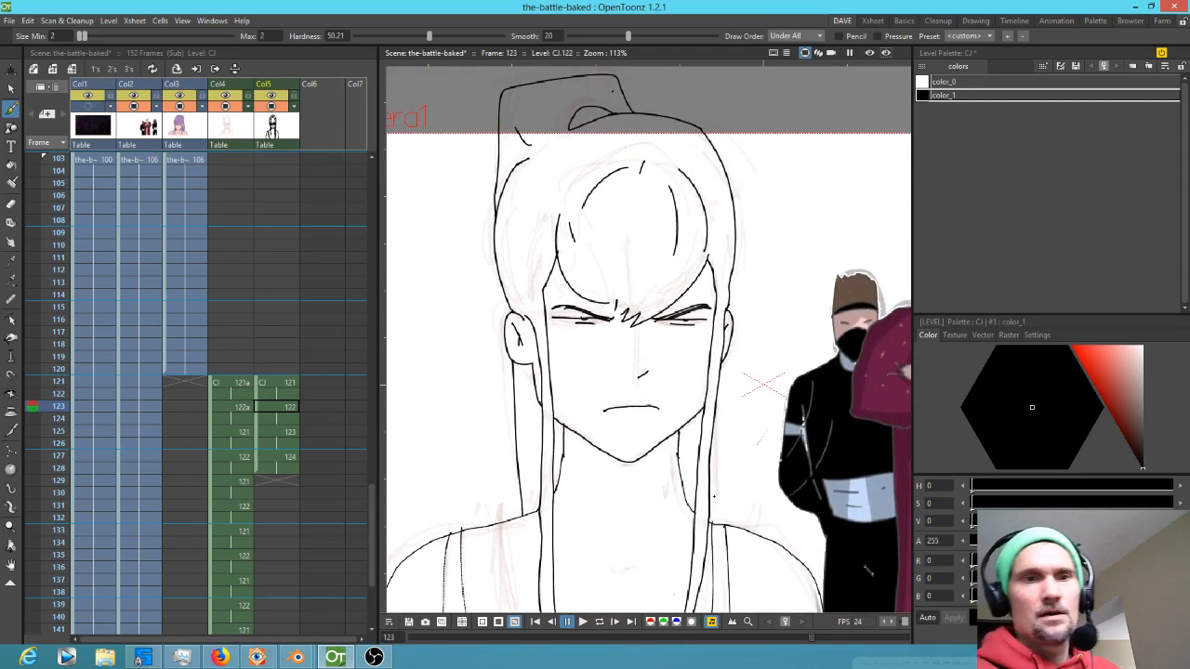
{"action": "key", "text": "."}
{"action": "left_click_drag", "start_coordinate": [716, 417], "coordinate": [738, 524]}
{"action": "key", "text": "."}
{"action": "key", "text": "."}
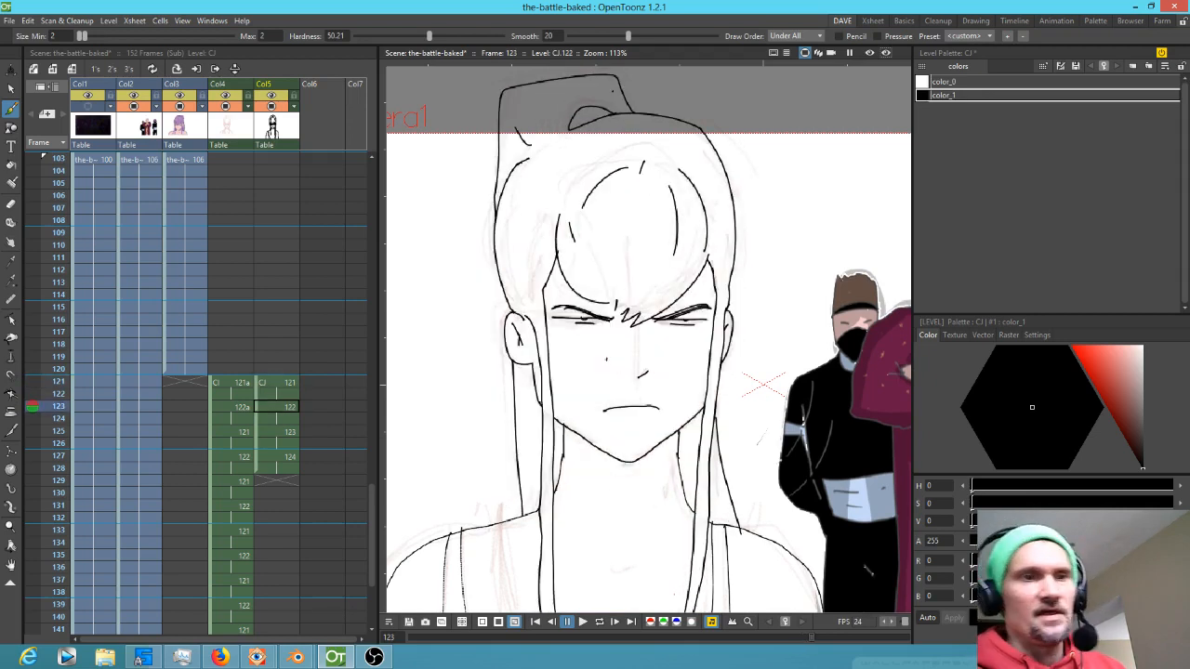
Go to frame 125 and erase stray marks around the neck and shoulders
{"action": "left_click", "coordinate": [296, 433]}
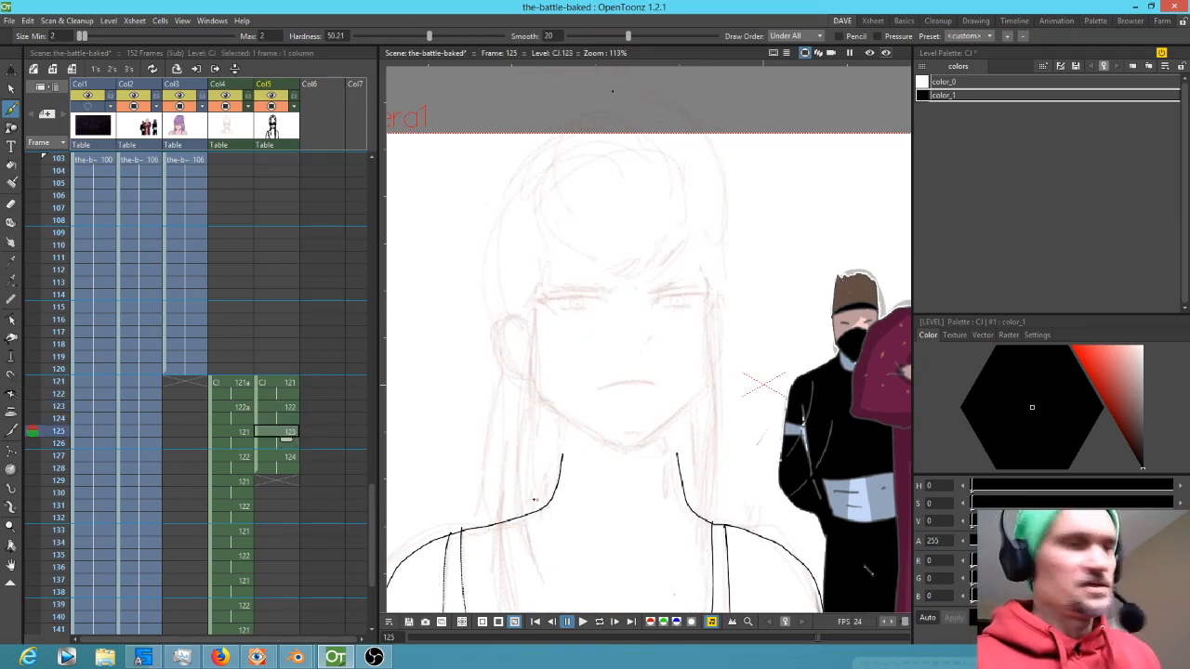
{"action": "key", "text": "a"}
{"action": "left_click_drag", "start_coordinate": [531, 486], "coordinate": [527, 516]}
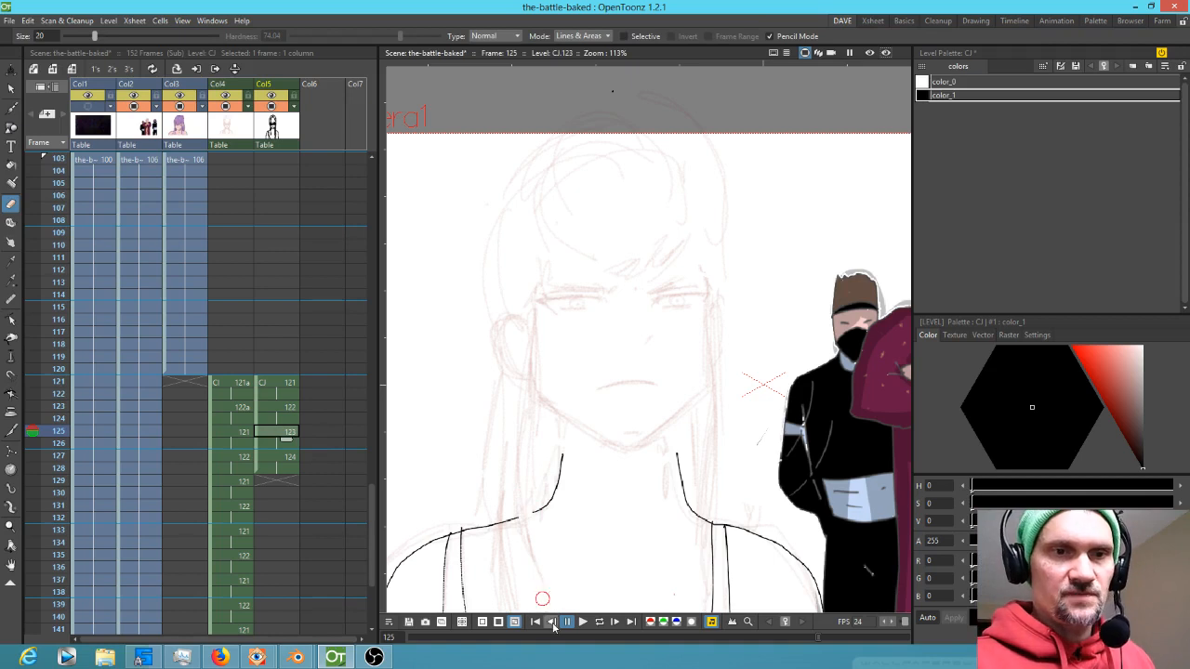
{"action": "left_click_drag", "start_coordinate": [706, 470], "coordinate": [703, 566]}
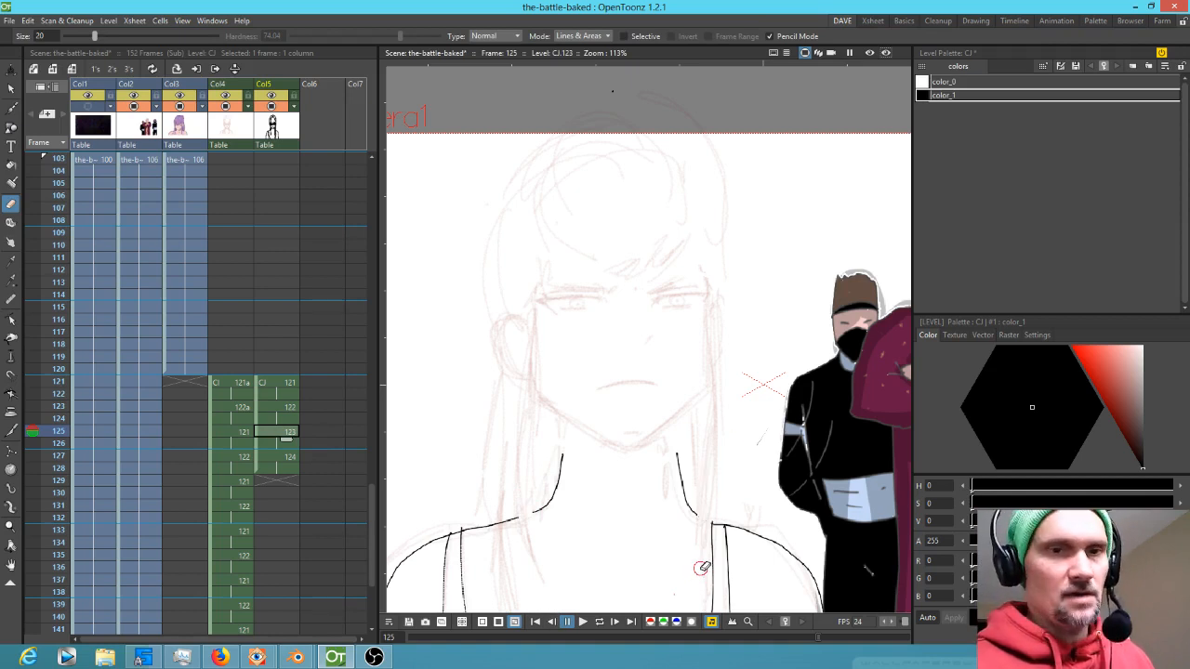
Draw the jaw line on frame 125, undoing the first attempt and redrawing it across the chin
{"action": "key", "text": "b"}
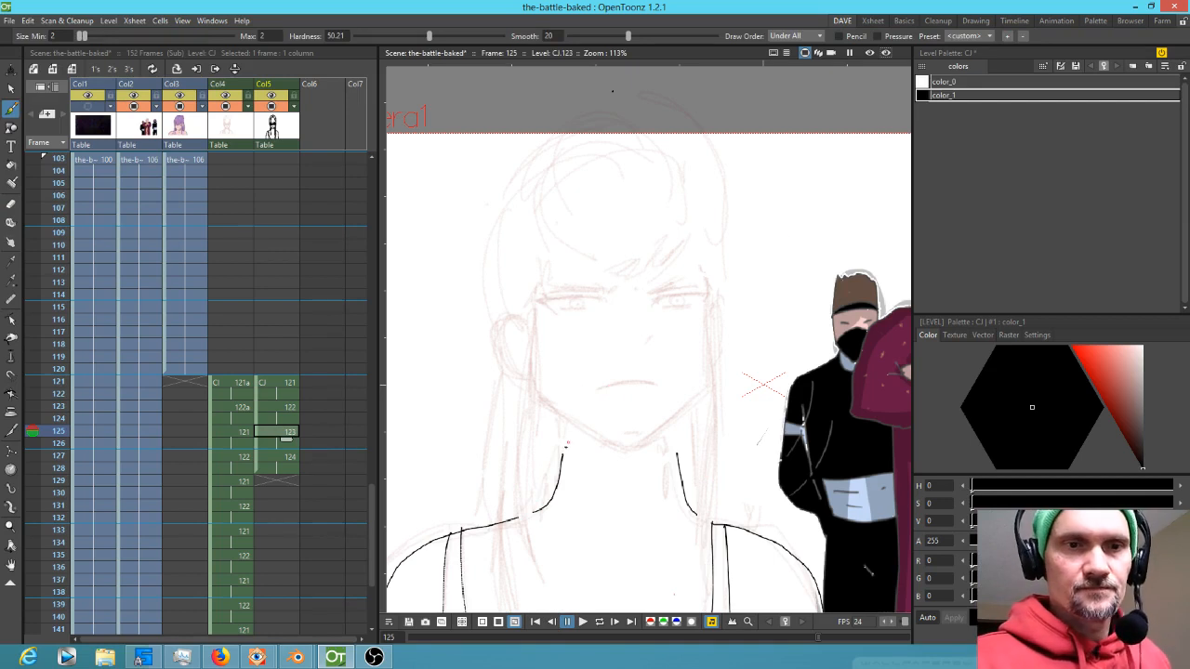
{"action": "left_click_drag", "start_coordinate": [539, 398], "coordinate": [629, 447]}
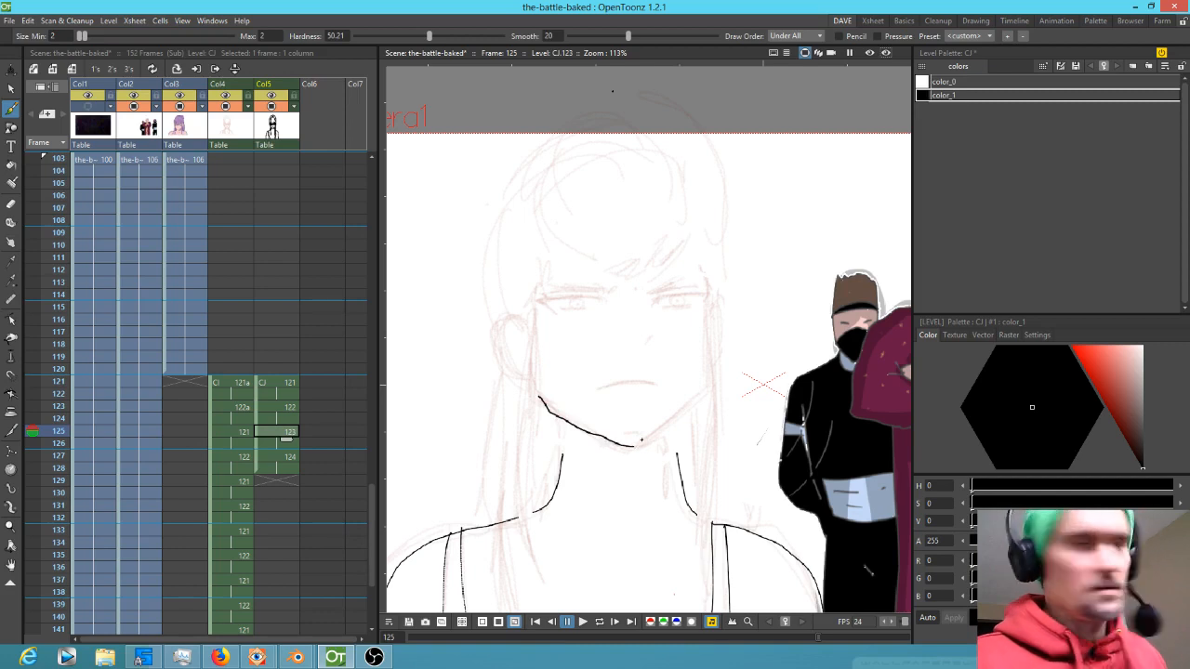
{"action": "key", "text": "ctrl+z"}
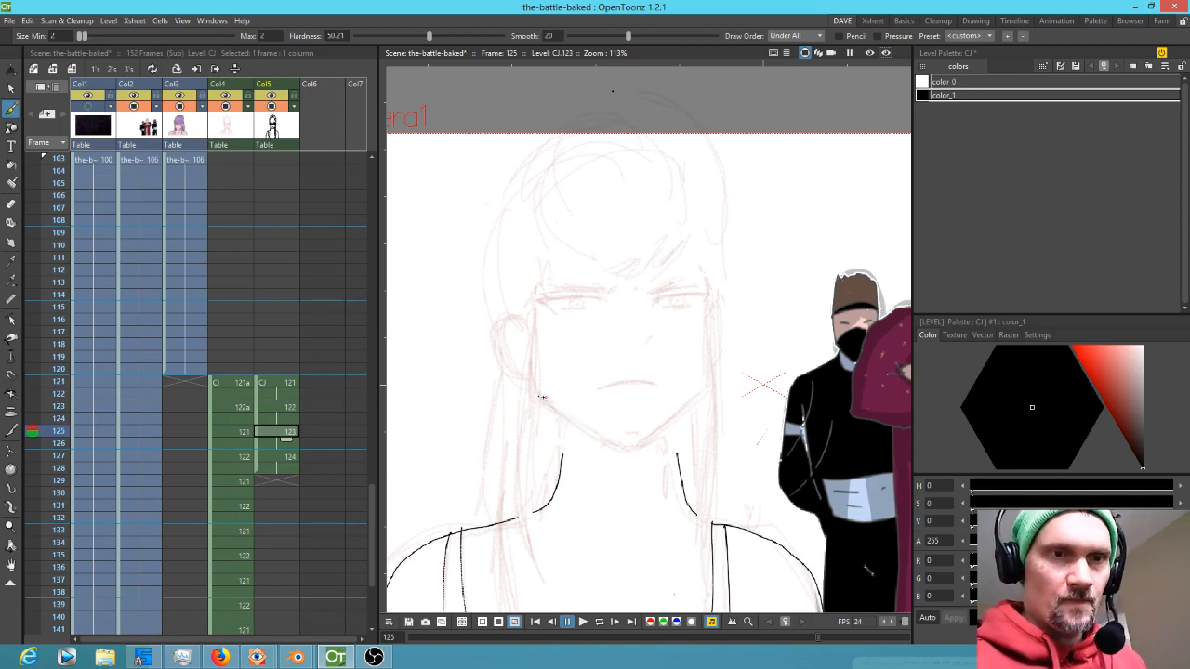
{"action": "mouse_move", "coordinate": [537, 394]}
{"action": "left_mouse_down"}
{"action": "mouse_move", "coordinate": [629, 450]}
{"action": "mouse_move", "coordinate": [711, 384]}
{"action": "mouse_move", "coordinate": [711, 332]}
{"action": "mouse_move", "coordinate": [716, 392]}
{"action": "left_mouse_up"}
Erase the stray sketch marks beyond the jaw line's right end on frame 125
{"action": "key", "text": "e"}
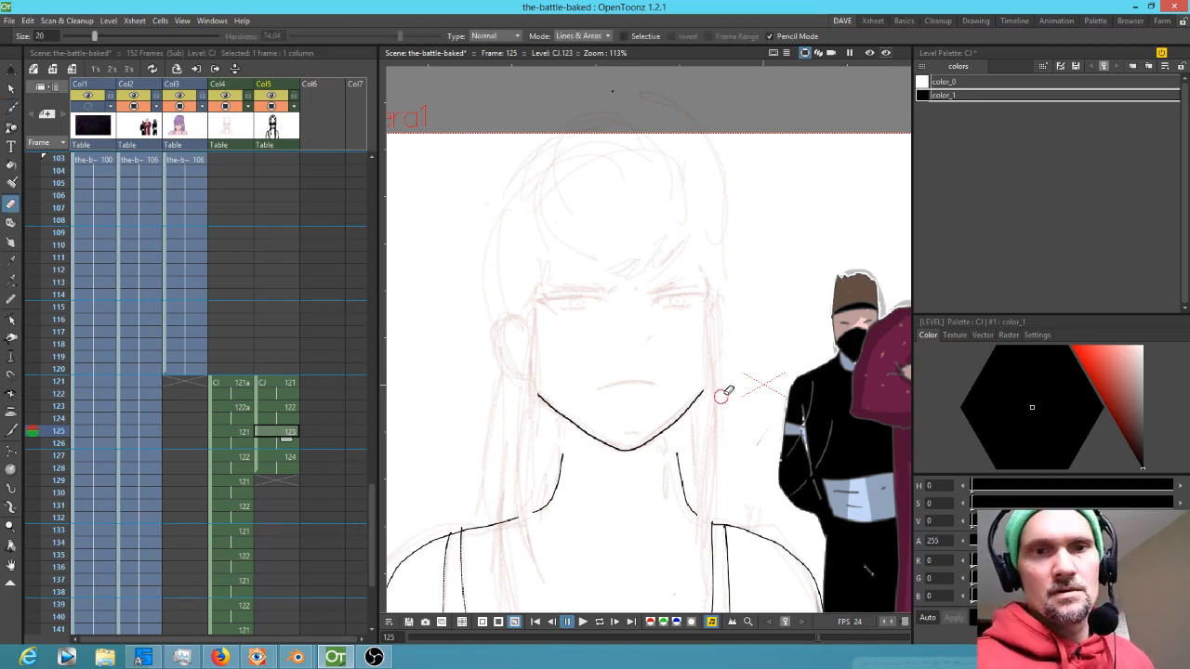
{"action": "key", "text": "b"}
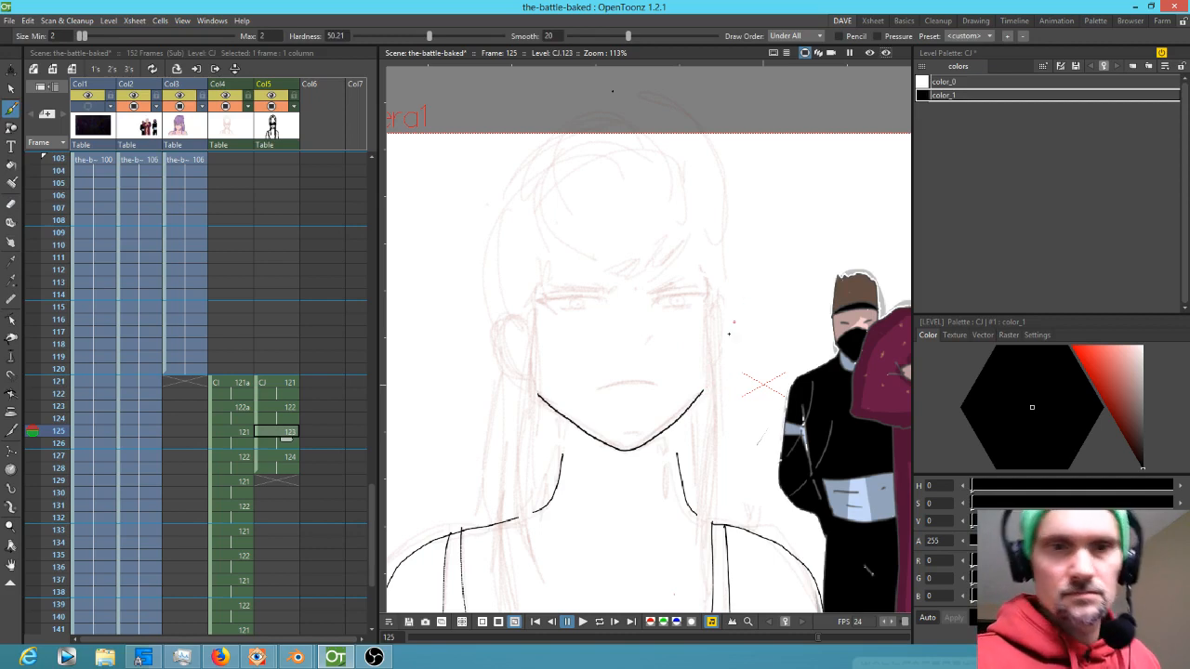
{"action": "key", "text": "e"}
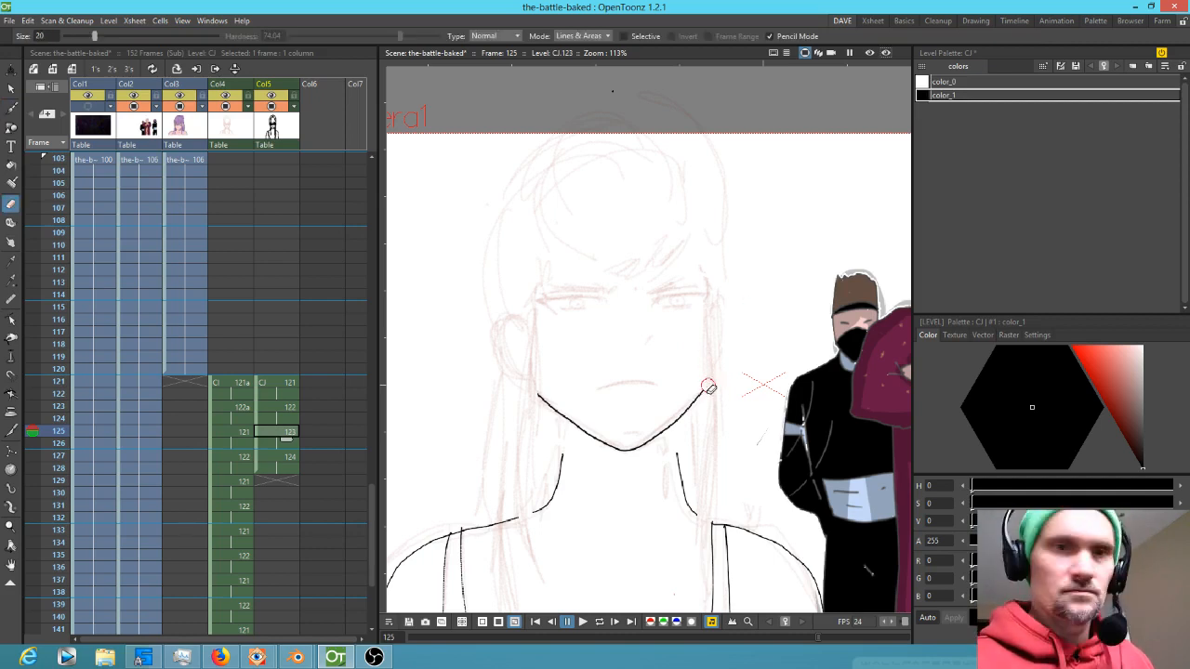
{"action": "left_click_drag", "start_coordinate": [766, 411], "coordinate": [744, 279]}
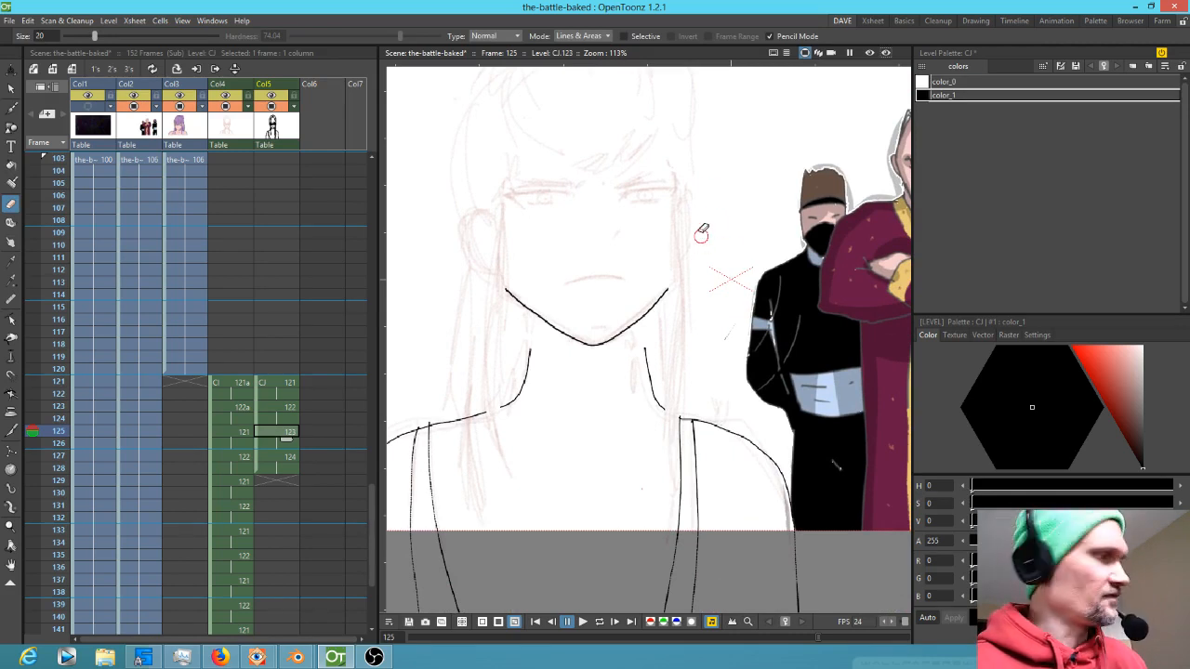
Draw the hair strands along both sides of the face and the left ear outline on frame 125
{"action": "key", "text": "b"}
{"action": "mouse_move", "coordinate": [674, 171]}
{"action": "left_mouse_down"}
{"action": "mouse_move", "coordinate": [662, 455]}
{"action": "mouse_move", "coordinate": [636, 559]}
{"action": "mouse_move", "coordinate": [646, 548]}
{"action": "mouse_move", "coordinate": [648, 564]}
{"action": "mouse_move", "coordinate": [684, 374]}
{"action": "mouse_move", "coordinate": [693, 136]}
{"action": "left_mouse_up"}
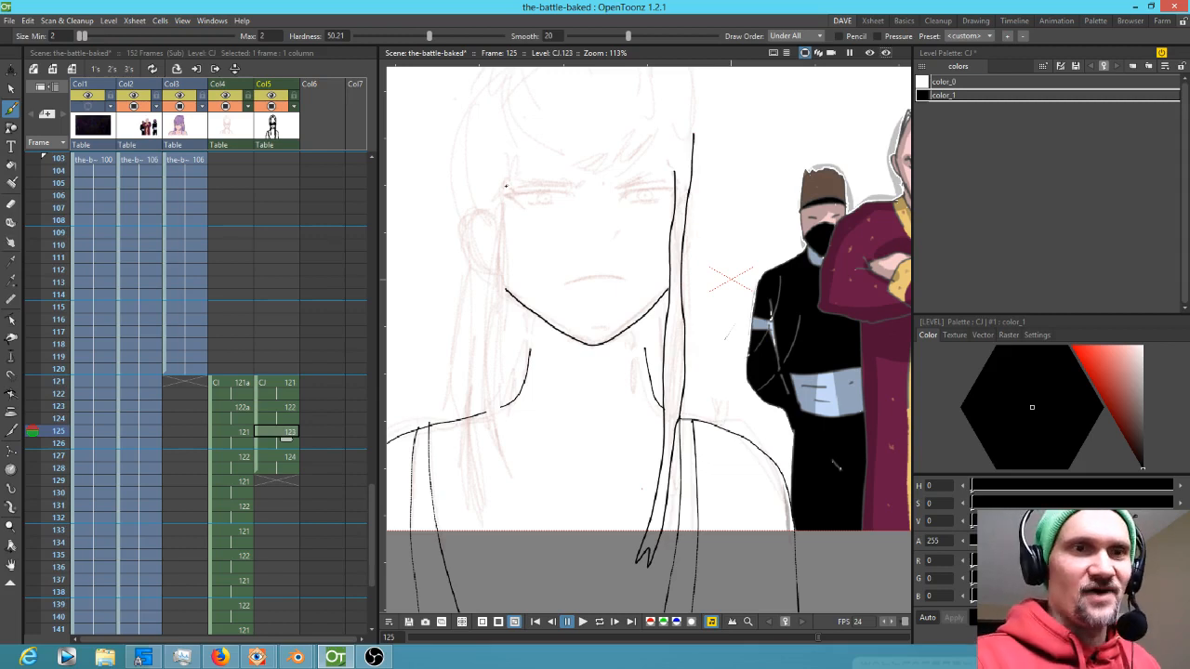
{"action": "mouse_move", "coordinate": [505, 186]}
{"action": "left_mouse_down"}
{"action": "mouse_move", "coordinate": [514, 561]}
{"action": "mouse_move", "coordinate": [485, 454]}
{"action": "mouse_move", "coordinate": [495, 216]}
{"action": "mouse_move", "coordinate": [475, 205]}
{"action": "mouse_move", "coordinate": [494, 275]}
{"action": "left_mouse_up"}
{"action": "left_click_drag", "start_coordinate": [478, 218], "coordinate": [491, 248]}
Draw the mouth line, undoing the first attempt and redrawing it shorter
{"action": "left_click_drag", "start_coordinate": [565, 285], "coordinate": [633, 276]}
{"action": "key", "text": "ctrl+z"}
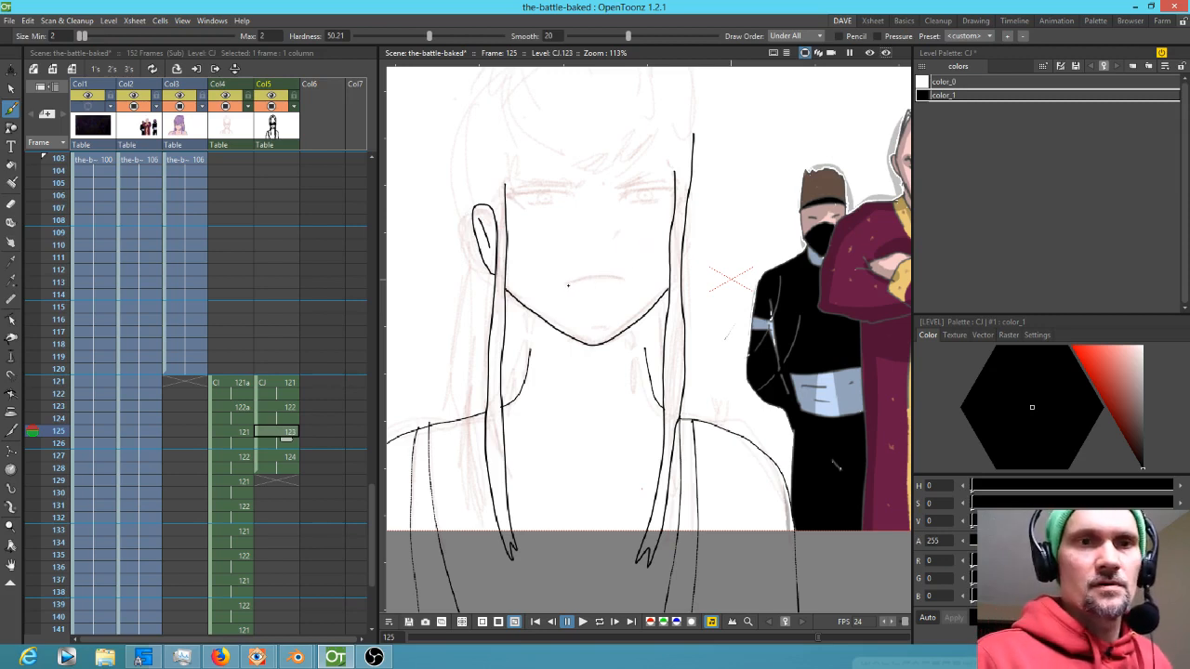
{"action": "left_click_drag", "start_coordinate": [600, 277], "coordinate": [628, 280]}
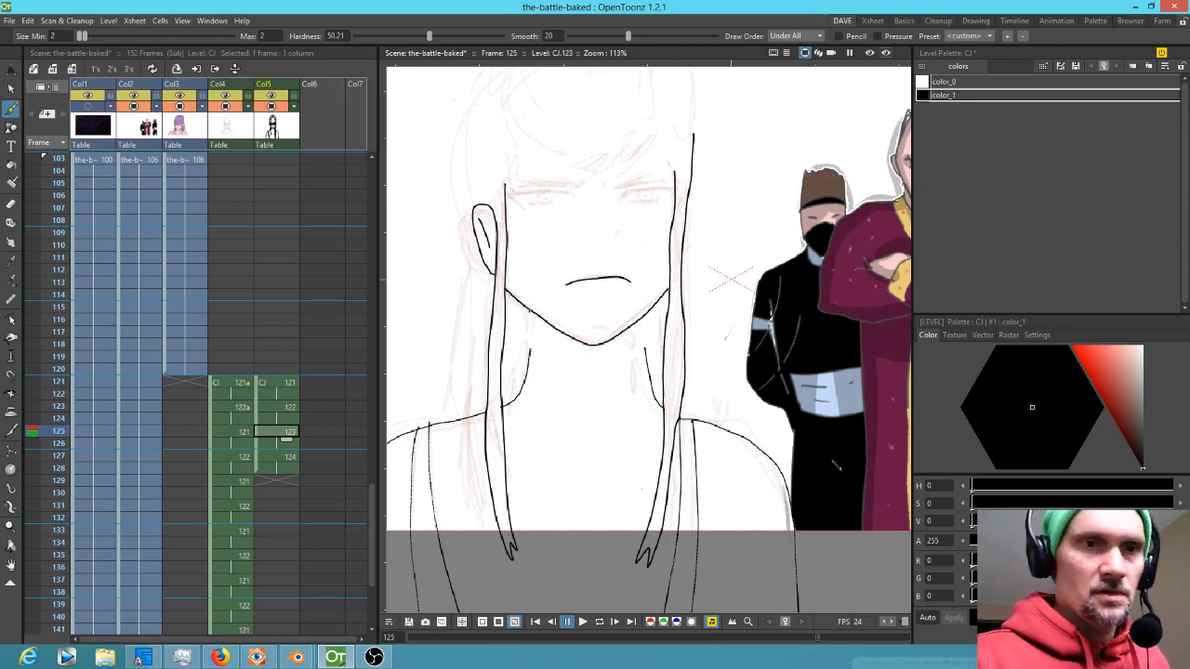
Draw the neck lines below both ends of the jaw and flip between neighbouring frames to compare
{"action": "left_click_drag", "start_coordinate": [532, 312], "coordinate": [529, 353]}
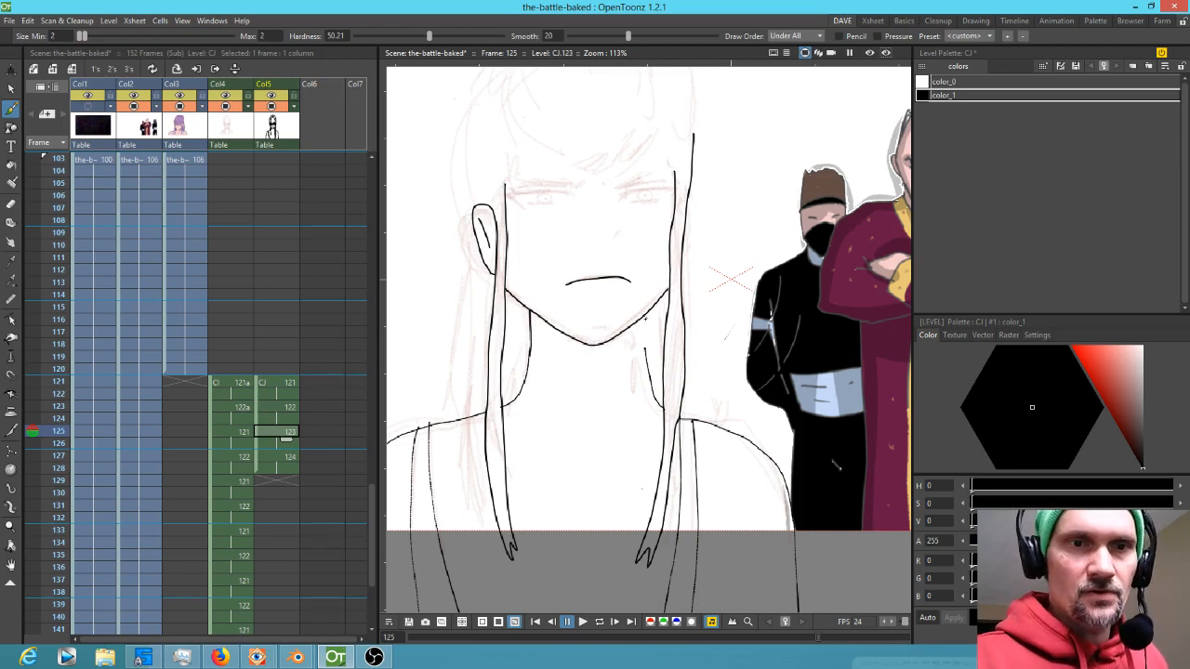
{"action": "mouse_move", "coordinate": [644, 320]}
{"action": "left_mouse_down"}
{"action": "mouse_move", "coordinate": [645, 355]}
{"action": "mouse_move", "coordinate": [675, 351]}
{"action": "left_mouse_up"}
{"action": "key", "text": "comma"}
{"action": "key", "text": "period"}
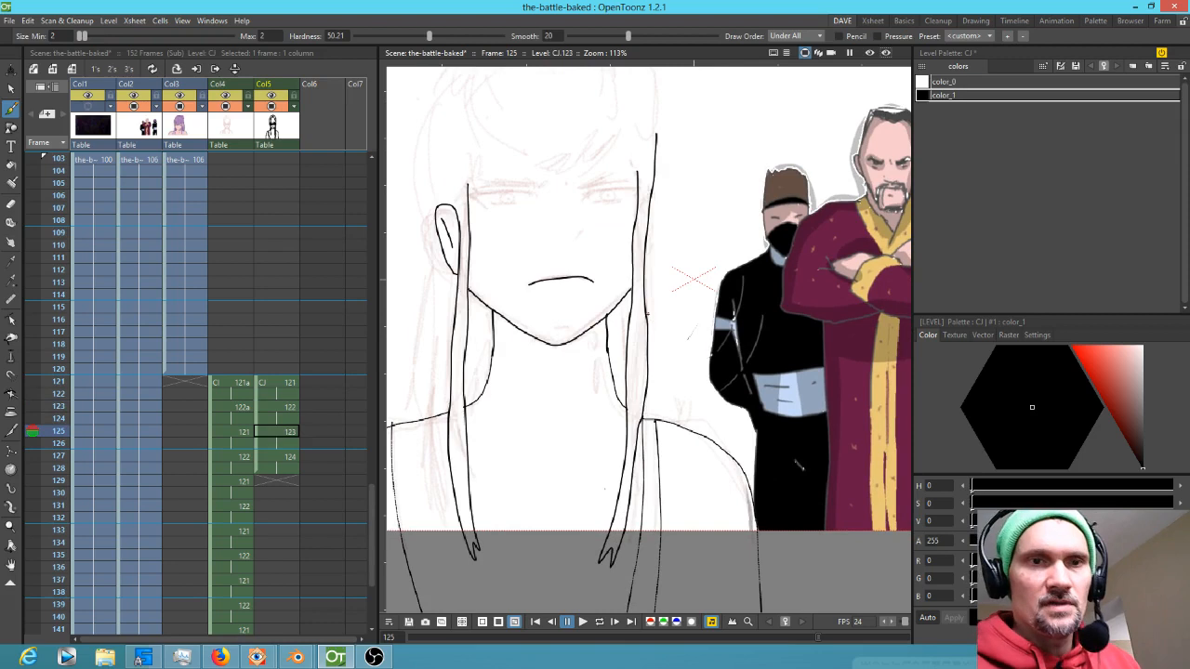
Extend the right hair strand down toward the shoulder and flip between frames to compare
{"action": "left_click_drag", "start_coordinate": [648, 320], "coordinate": [668, 416]}
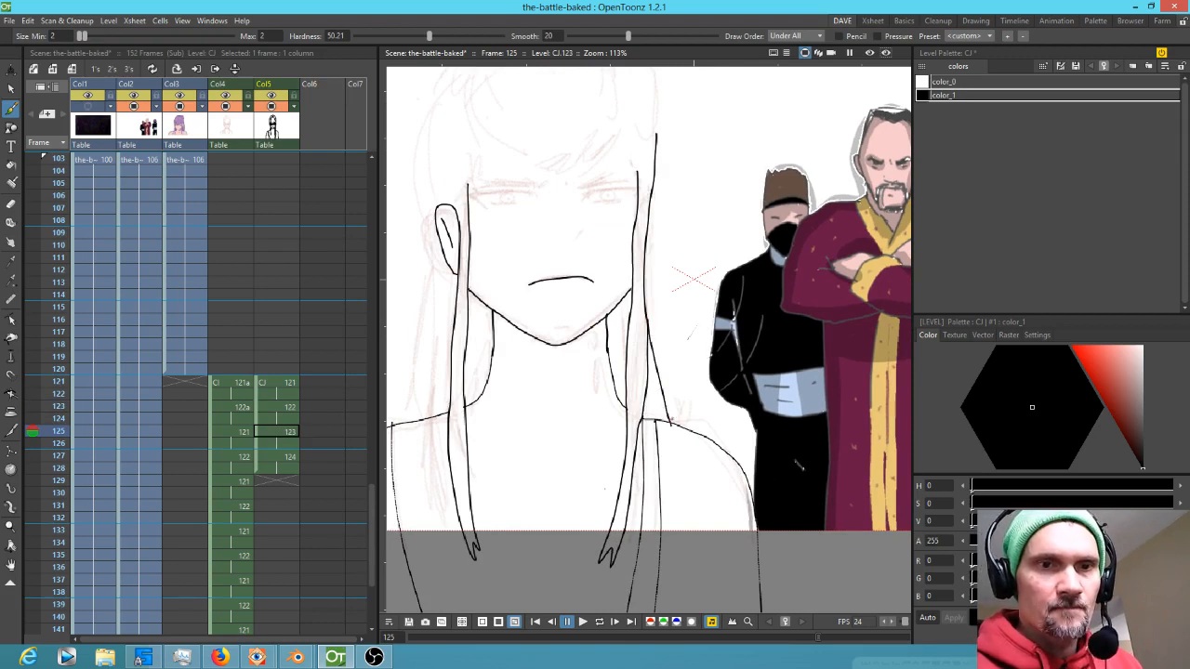
{"action": "left_click_drag", "start_coordinate": [608, 382], "coordinate": [752, 381]}
{"action": "key", "text": "comma"}
{"action": "key", "text": "period"}
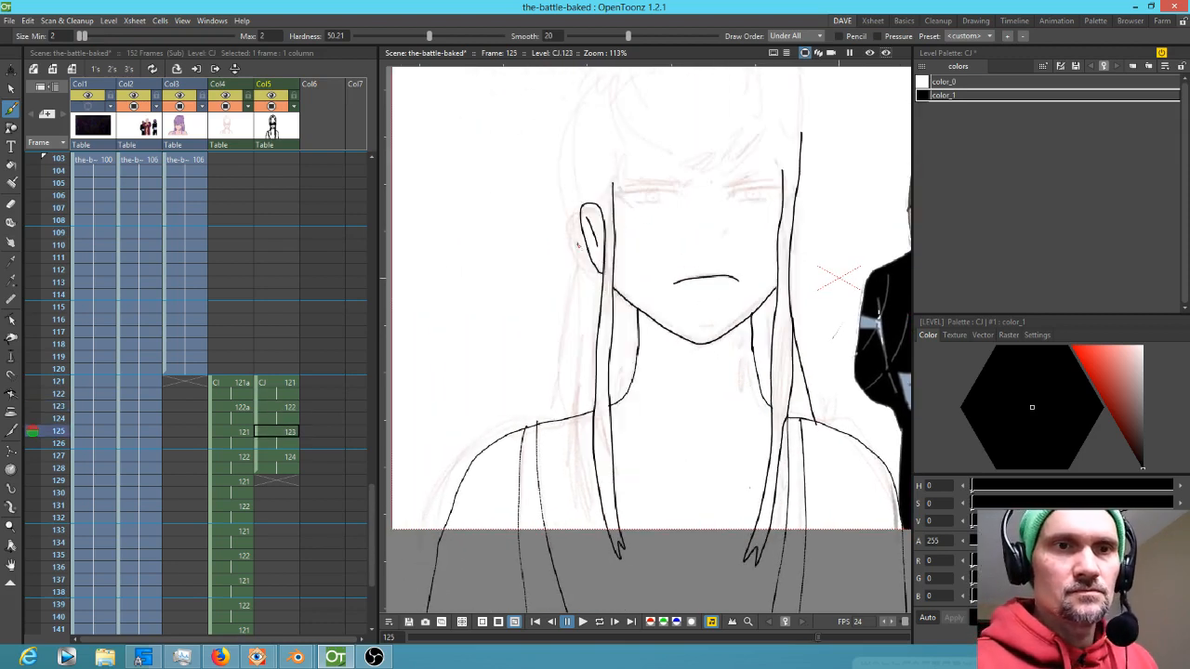
Draw the long outer hair outline down the left side of the head
{"action": "left_click_drag", "start_coordinate": [606, 158], "coordinate": [608, 210]}
{"action": "mouse_move", "coordinate": [617, 121]}
{"action": "left_mouse_down"}
{"action": "mouse_move", "coordinate": [592, 144]}
{"action": "mouse_move", "coordinate": [570, 257]}
{"action": "mouse_move", "coordinate": [566, 465]}
{"action": "left_mouse_up"}
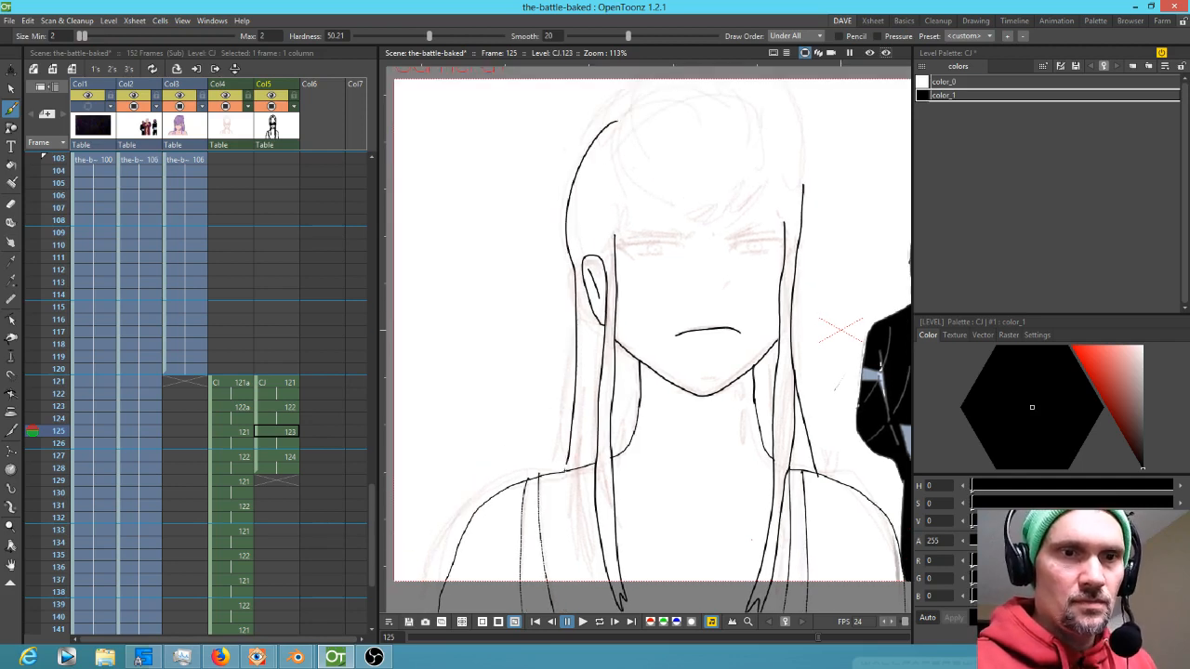
{"action": "left_click_drag", "start_coordinate": [670, 353], "coordinate": [617, 451]}
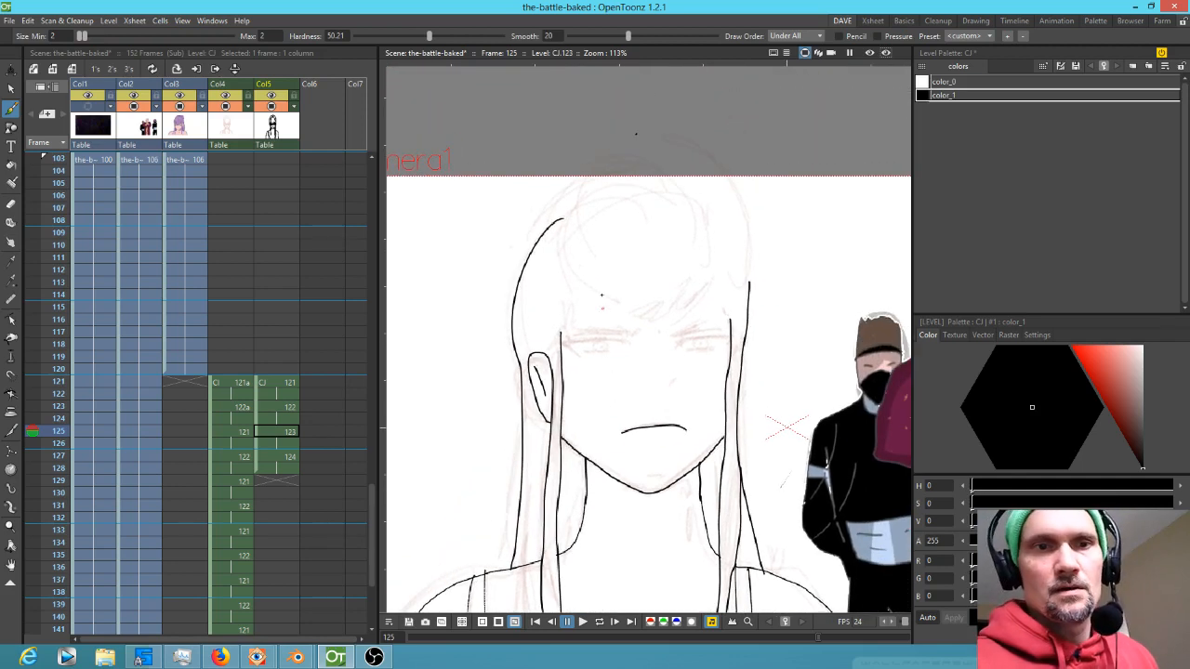
Draw the bangs sweeping across the forehead with several strokes, flipping between frames to compare
{"action": "mouse_move", "coordinate": [562, 341]}
{"action": "left_mouse_down"}
{"action": "mouse_move", "coordinate": [577, 280]}
{"action": "mouse_move", "coordinate": [620, 308]}
{"action": "mouse_move", "coordinate": [664, 314]}
{"action": "mouse_move", "coordinate": [703, 297]}
{"action": "mouse_move", "coordinate": [692, 311]}
{"action": "mouse_move", "coordinate": [727, 269]}
{"action": "mouse_move", "coordinate": [713, 219]}
{"action": "left_mouse_up"}
{"action": "key", "text": "comma"}
{"action": "key", "text": "period"}
{"action": "key", "text": "comma"}
{"action": "key", "text": "period"}
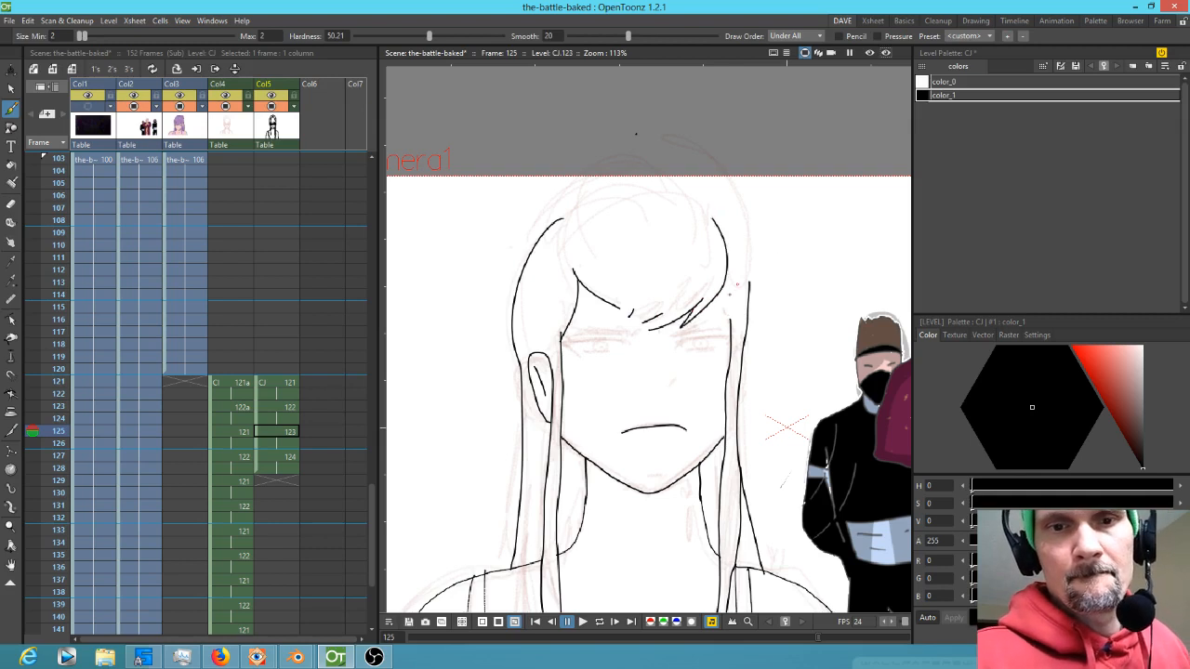
{"action": "left_click_drag", "start_coordinate": [730, 314], "coordinate": [721, 290]}
{"action": "left_click_drag", "start_coordinate": [769, 305], "coordinate": [782, 321]}
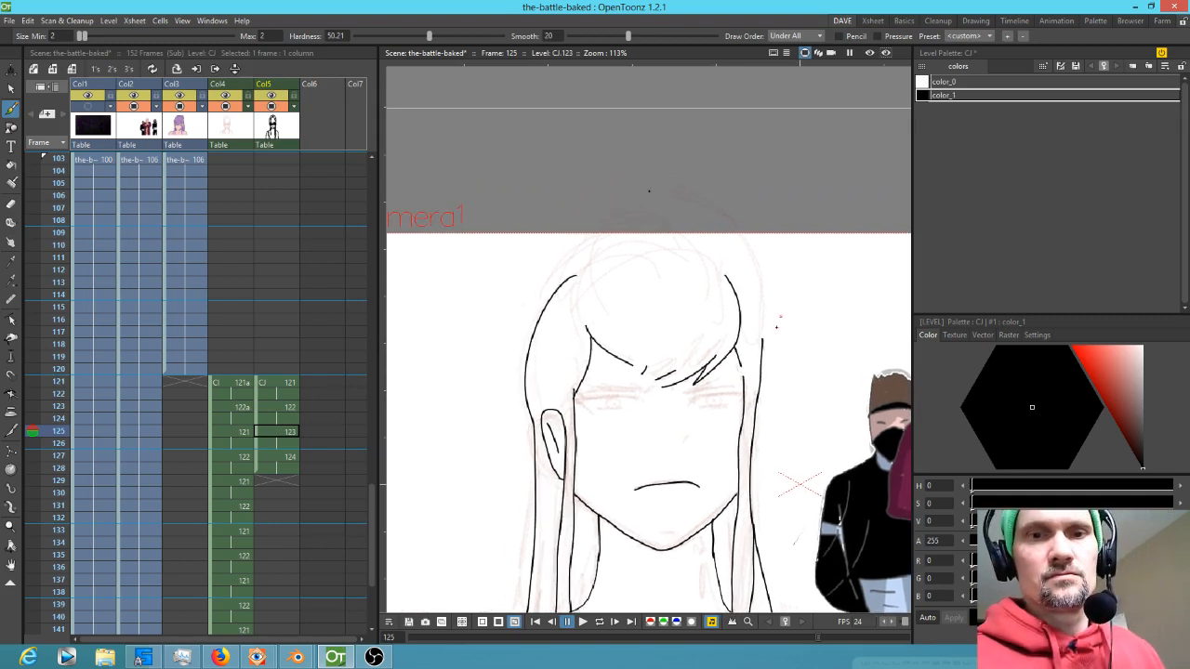
{"action": "key", "text": "comma"}
{"action": "key", "text": "period"}
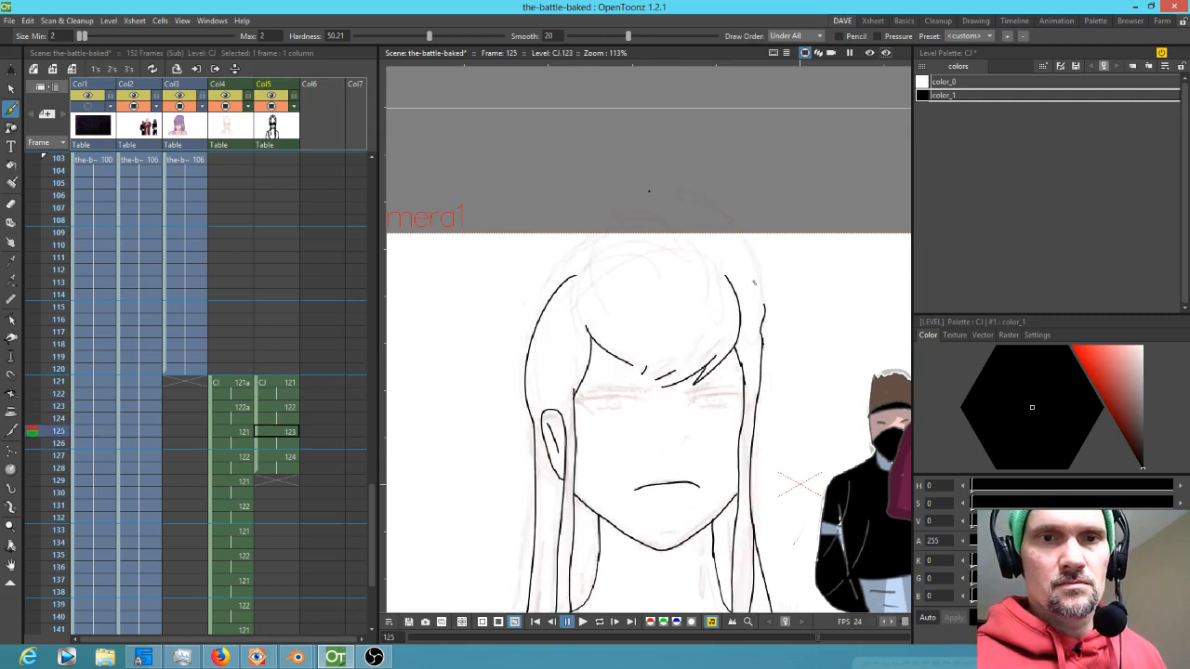
Draw the top outline of the head and the hair bun above it, flipping between frames to compare
{"action": "left_click_drag", "start_coordinate": [656, 232], "coordinate": [580, 255]}
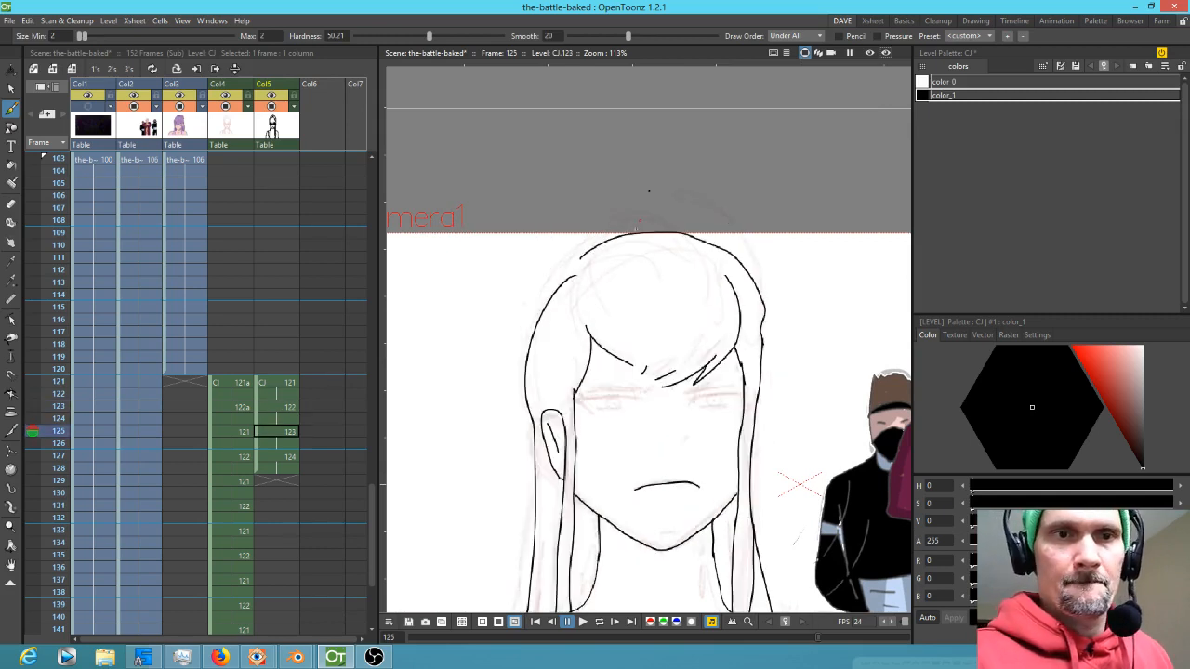
{"action": "key", "text": "comma"}
{"action": "key", "text": "period"}
{"action": "mouse_move", "coordinate": [658, 193]}
{"action": "left_mouse_down"}
{"action": "mouse_move", "coordinate": [591, 195]}
{"action": "mouse_move", "coordinate": [551, 215]}
{"action": "mouse_move", "coordinate": [546, 275]}
{"action": "left_mouse_up"}
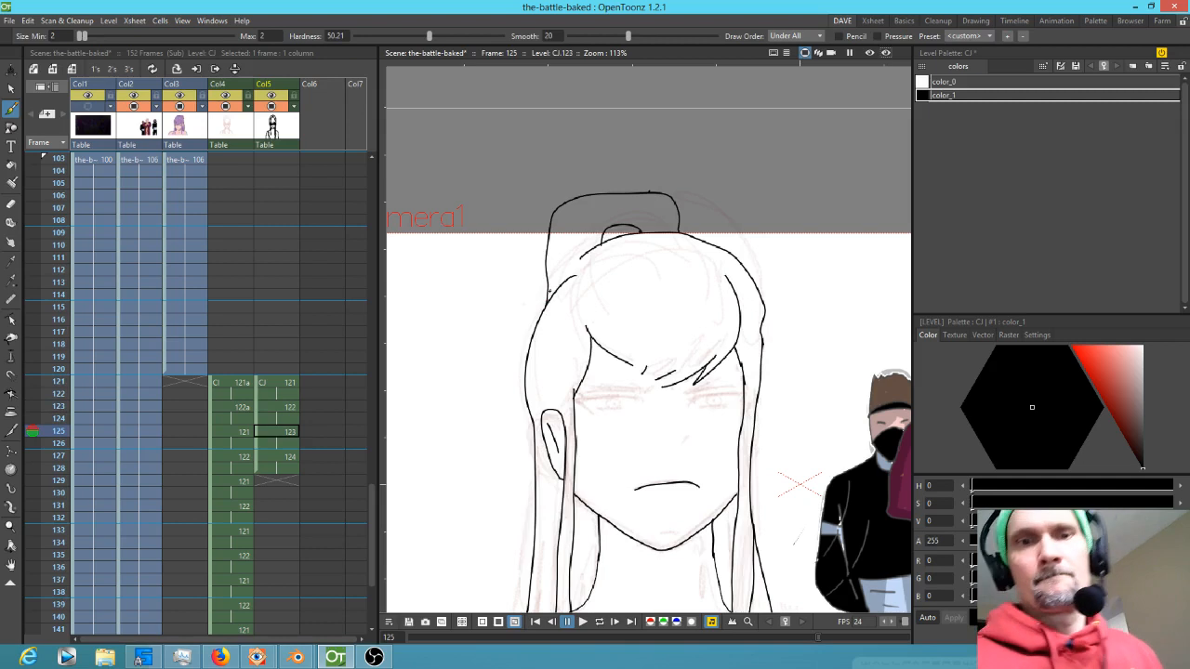
{"action": "key", "text": "comma"}
{"action": "key", "text": "period"}
{"action": "key", "text": "comma"}
{"action": "key", "text": "period"}
Erase the stray marks beside the right hair strand
{"action": "key", "text": "e"}
{"action": "left_click_drag", "start_coordinate": [768, 319], "coordinate": [766, 429]}
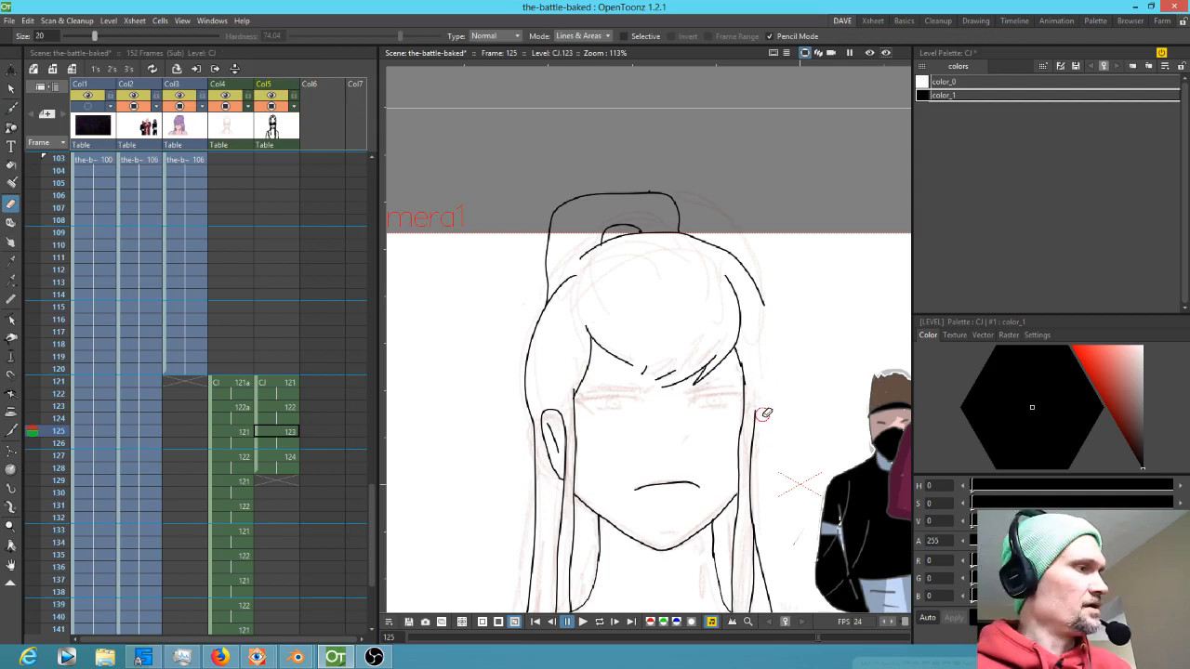
Add a small collarbone mark and two part lines at the crown of the hair with the brush
{"action": "key", "text": "b"}
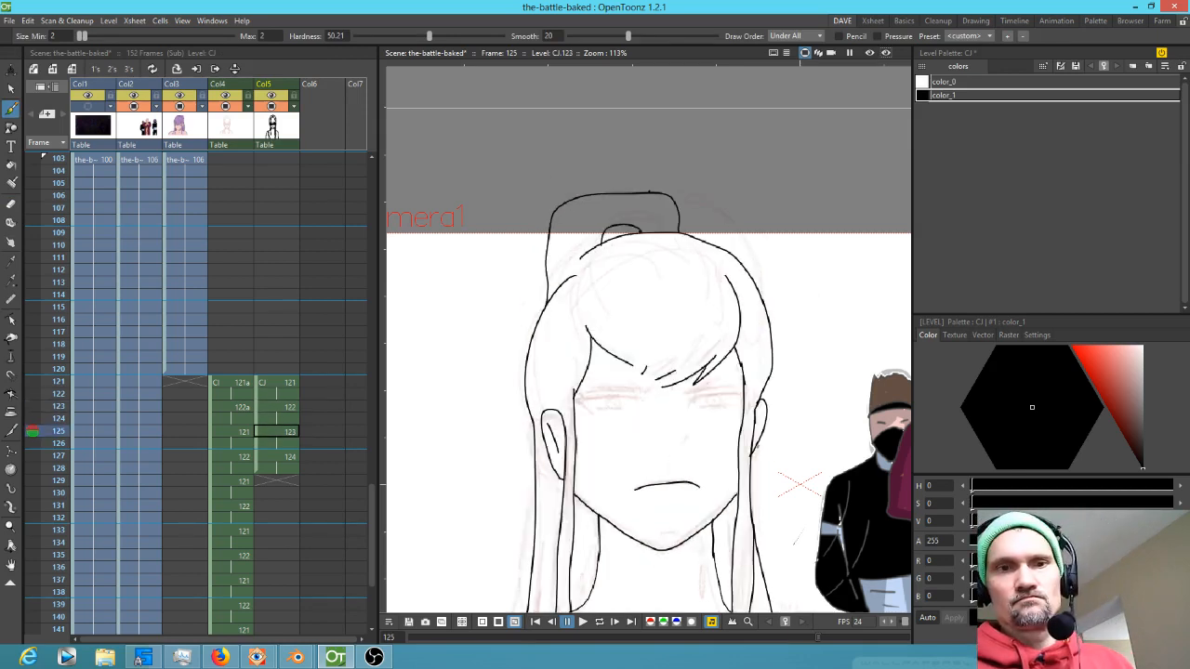
{"action": "left_click_drag", "start_coordinate": [718, 406], "coordinate": [661, 242]}
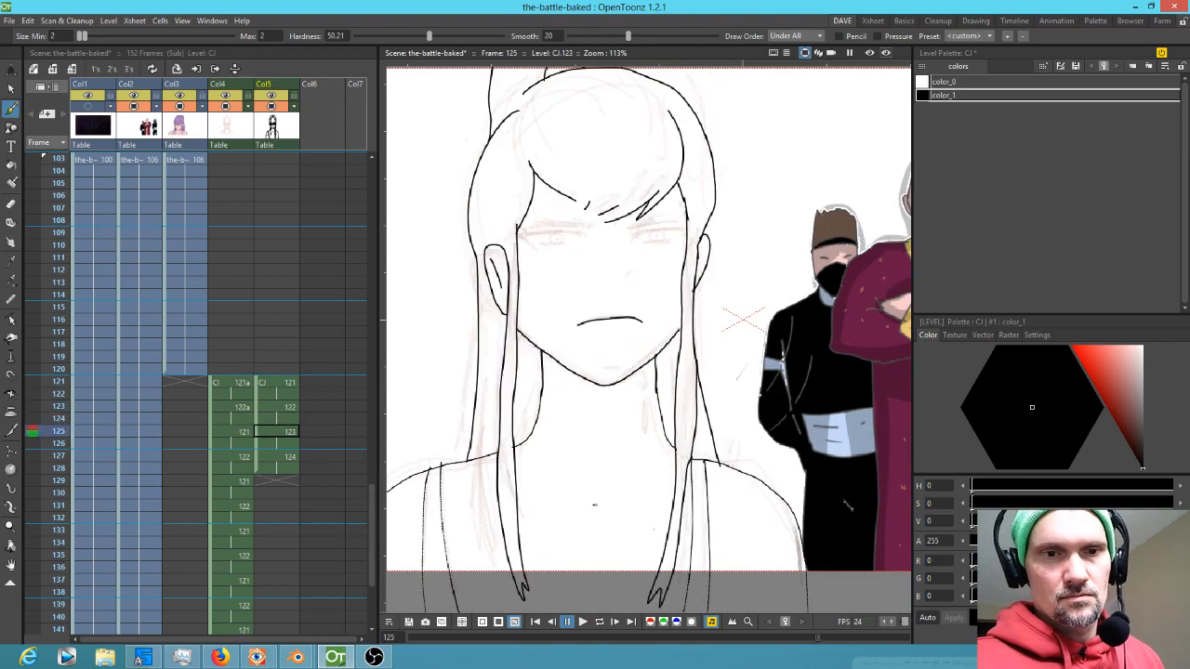
{"action": "left_click_drag", "start_coordinate": [589, 501], "coordinate": [620, 499]}
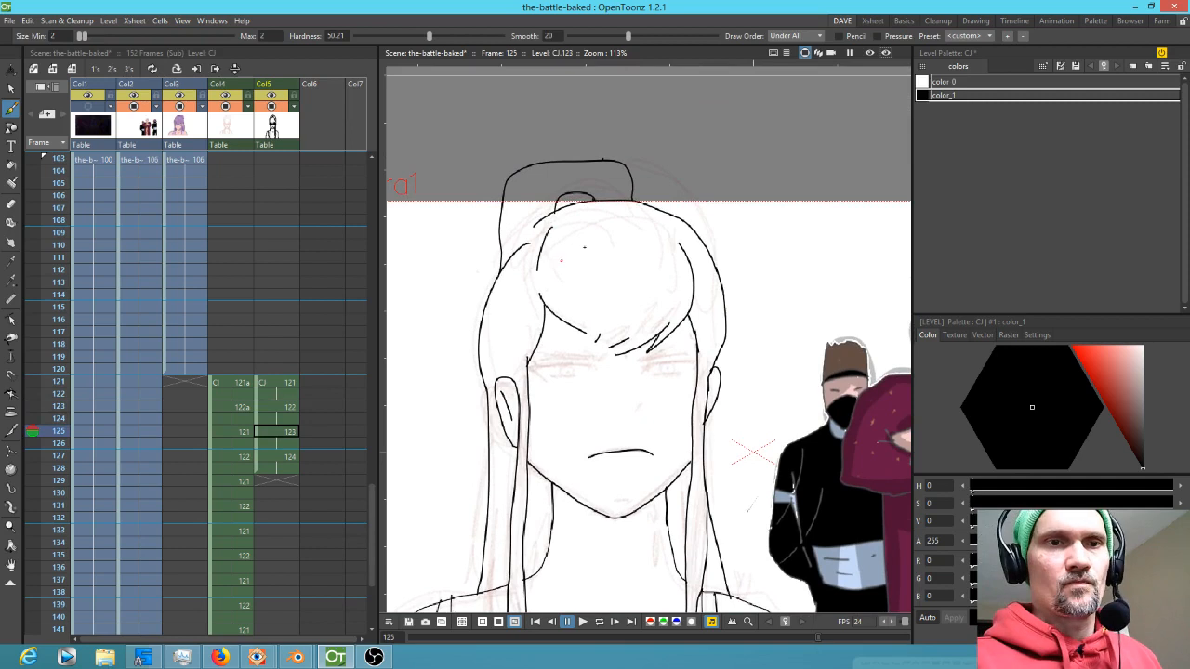
{"action": "mouse_move", "coordinate": [634, 210]}
{"action": "left_mouse_down"}
{"action": "mouse_move", "coordinate": [666, 249]}
{"action": "mouse_move", "coordinate": [639, 234]}
{"action": "left_mouse_up"}
{"action": "left_click_drag", "start_coordinate": [593, 214], "coordinate": [567, 263]}
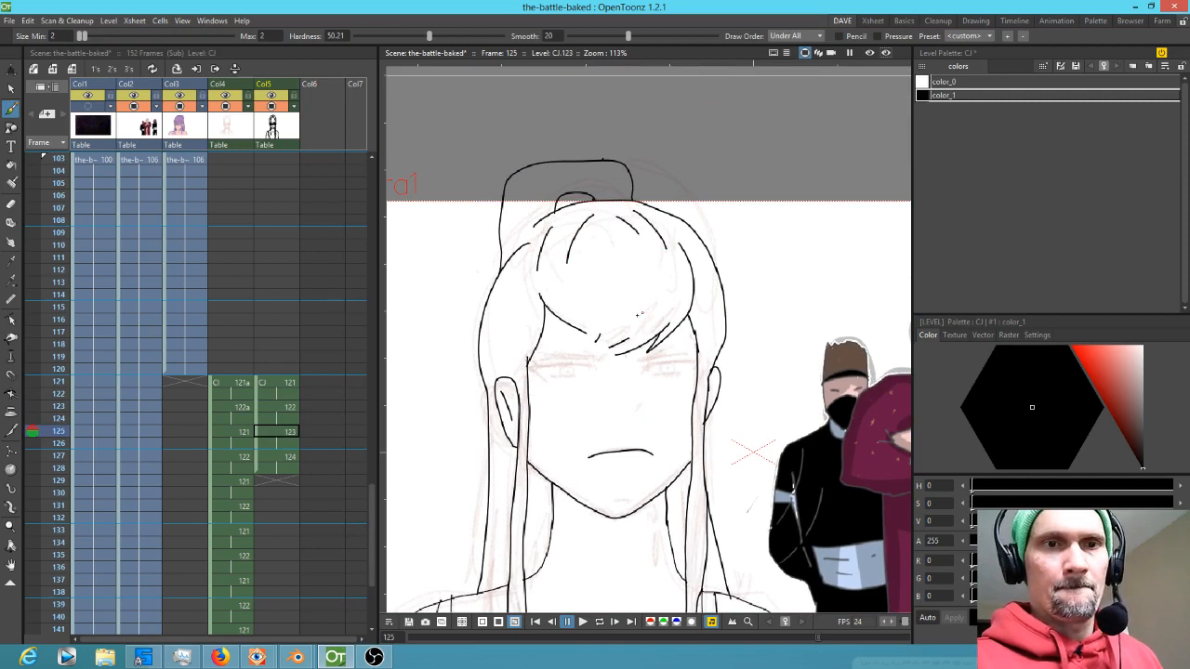
Flip through frames 127 and 123 and back to 125 to compare the drawings
{"action": "key", "text": "period"}
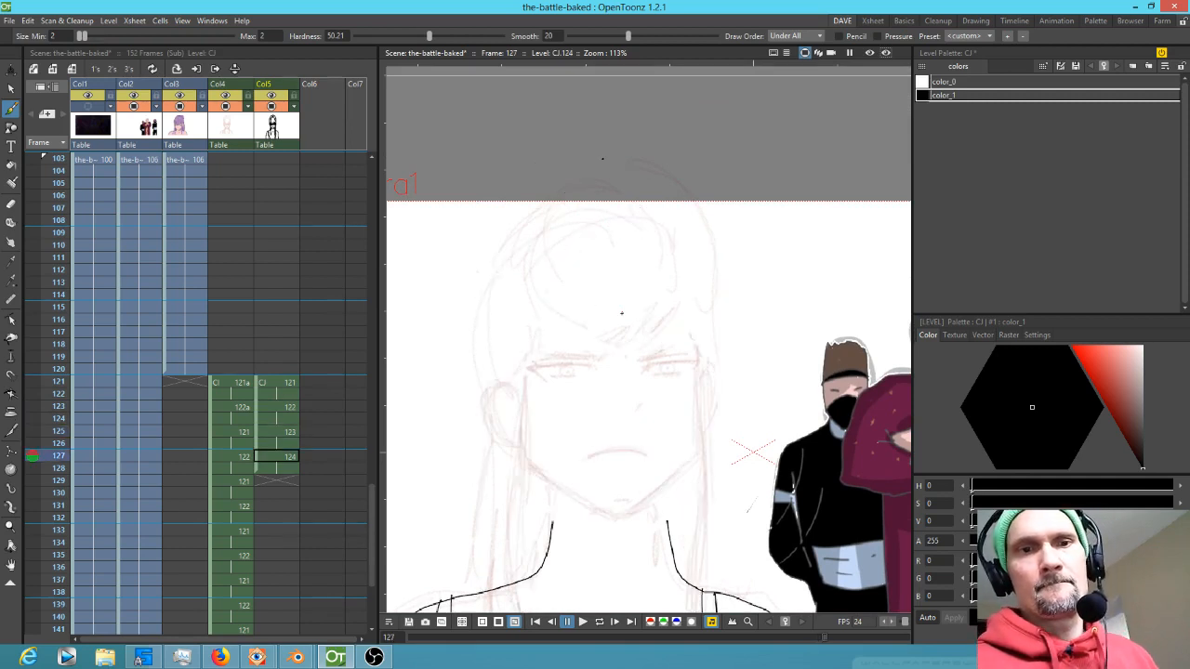
{"action": "key", "text": "comma"}
{"action": "key", "text": "comma"}
{"action": "key", "text": "comma"}
{"action": "key", "text": "comma"}
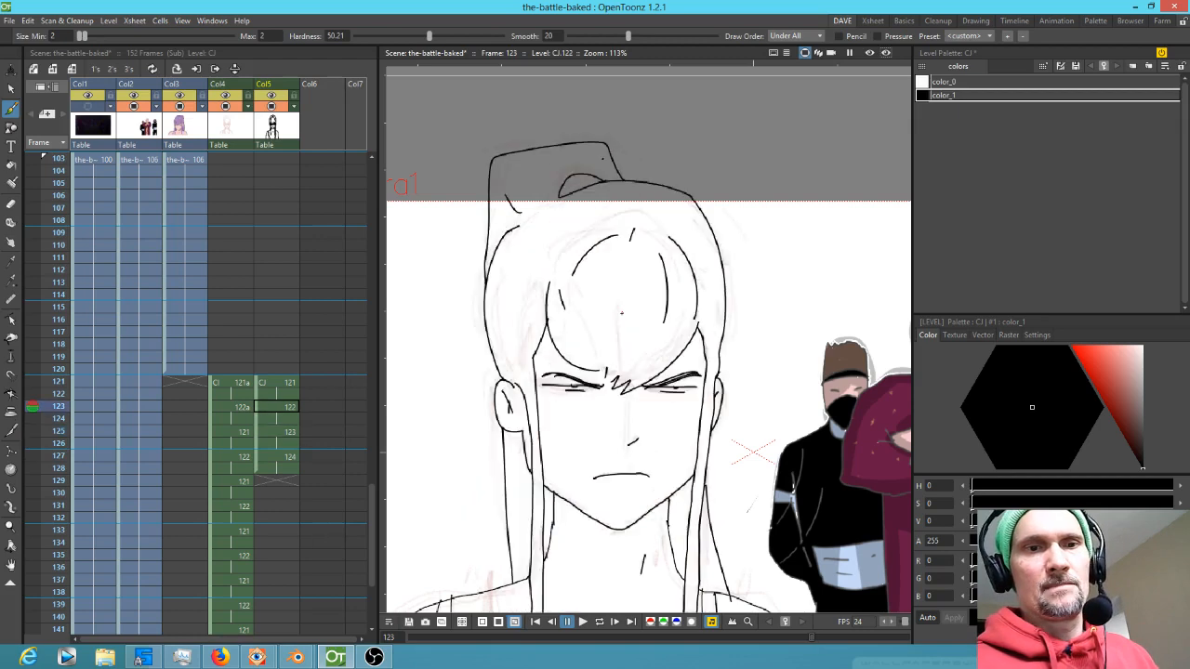
{"action": "key", "text": "comma"}
{"action": "key", "text": "period"}
{"action": "key", "text": "period"}
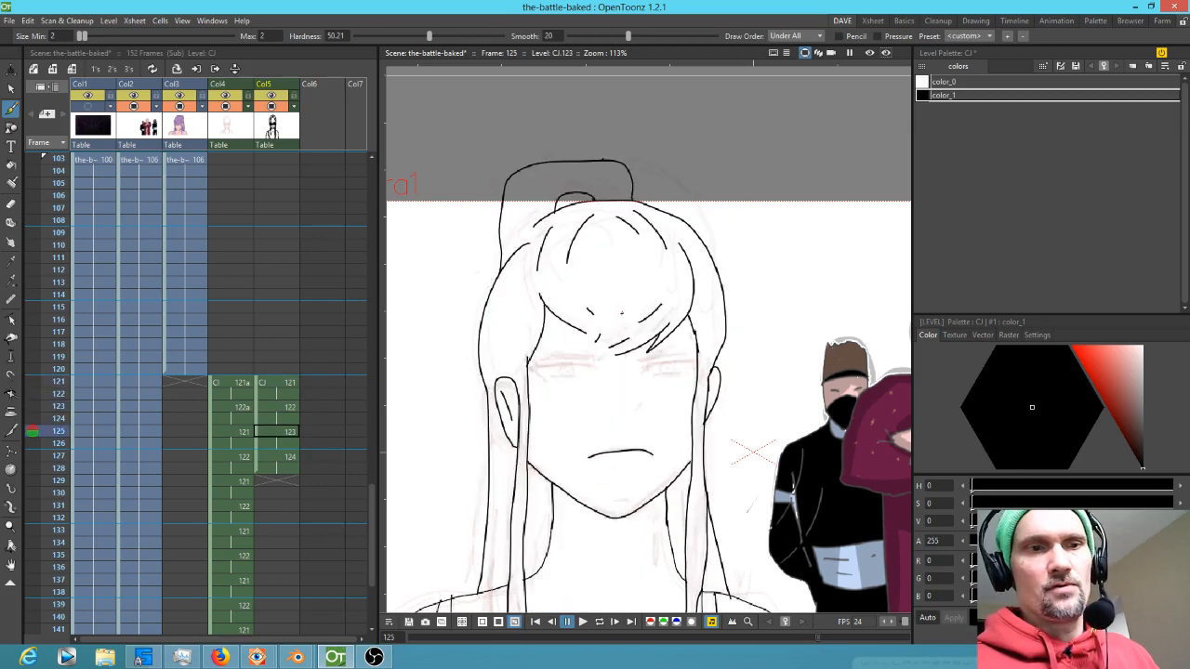
Delete the new column's cells at frames 127 and 128 and return to frame 125
{"action": "left_click_drag", "start_coordinate": [289, 456], "coordinate": [287, 472]}
{"action": "key", "text": "Delete"}
{"action": "left_click", "coordinate": [295, 432]}
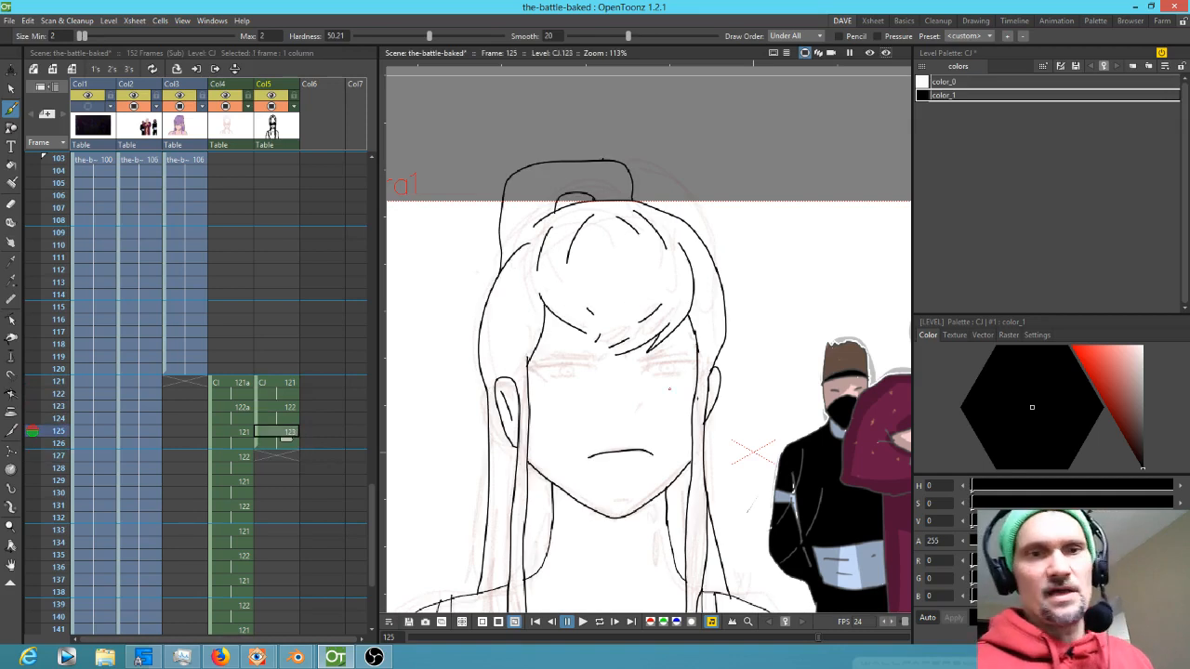
Zoom in on the face and draw the right eye with its eyebrow, lids and pupil
{"action": "left_click_drag", "start_coordinate": [654, 484], "coordinate": [682, 341]}
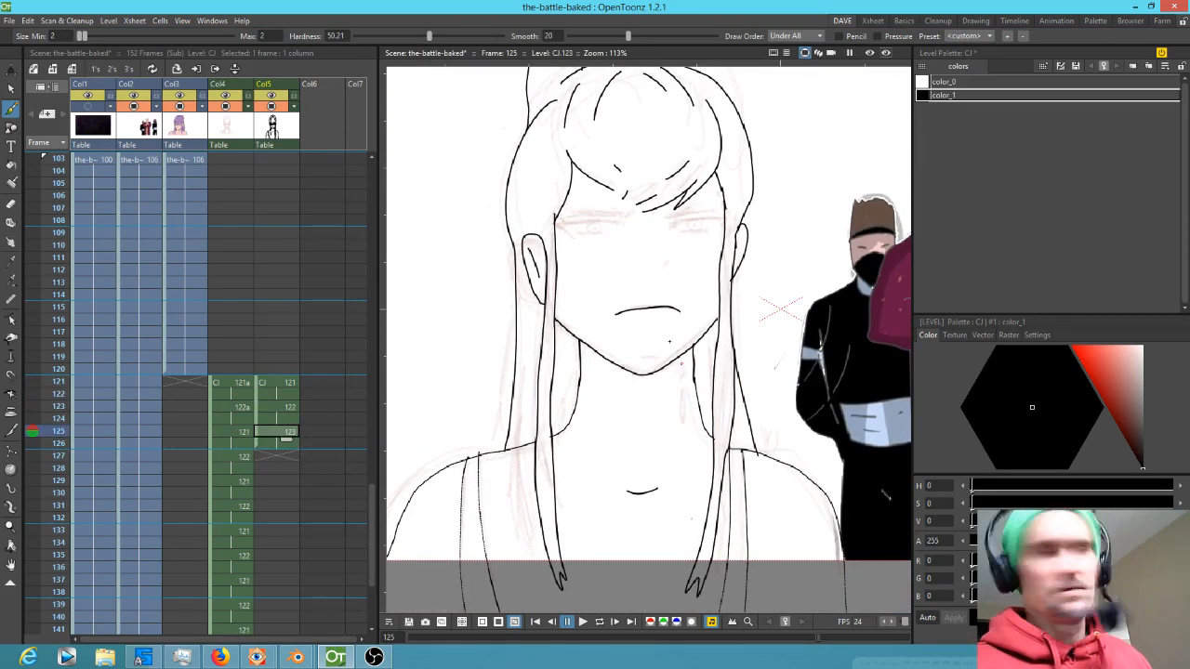
{"action": "scroll", "coordinate": [712, 338], "scroll_direction": "up", "scroll_amount": 6}
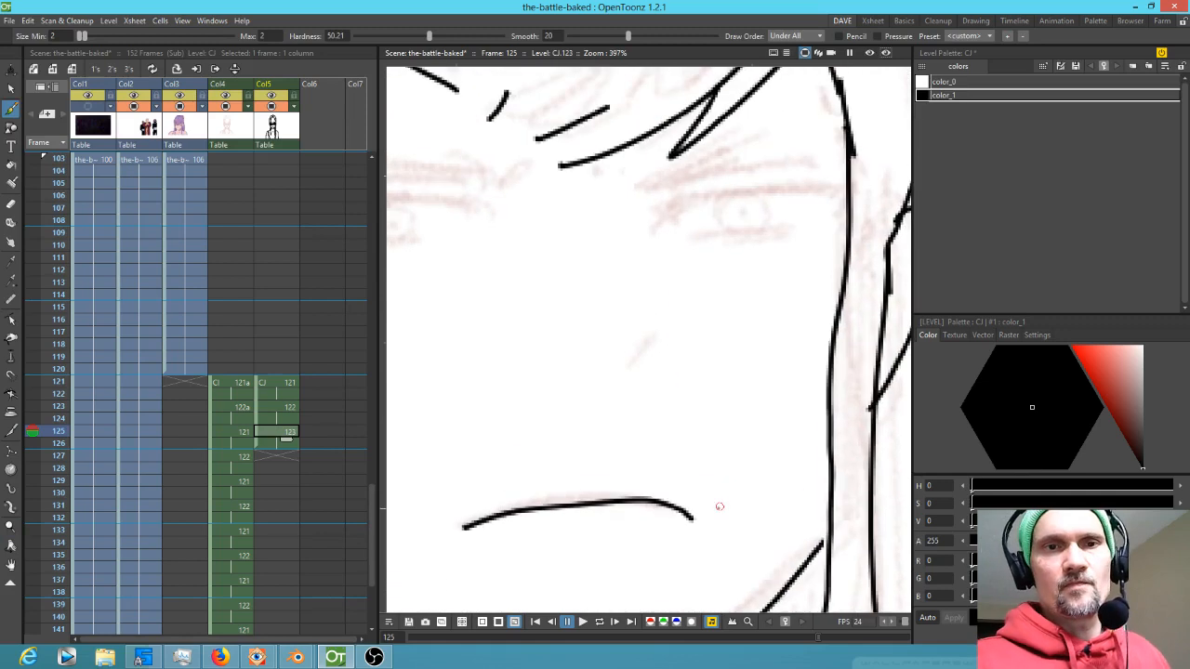
{"action": "left_click_drag", "start_coordinate": [645, 369], "coordinate": [632, 369]}
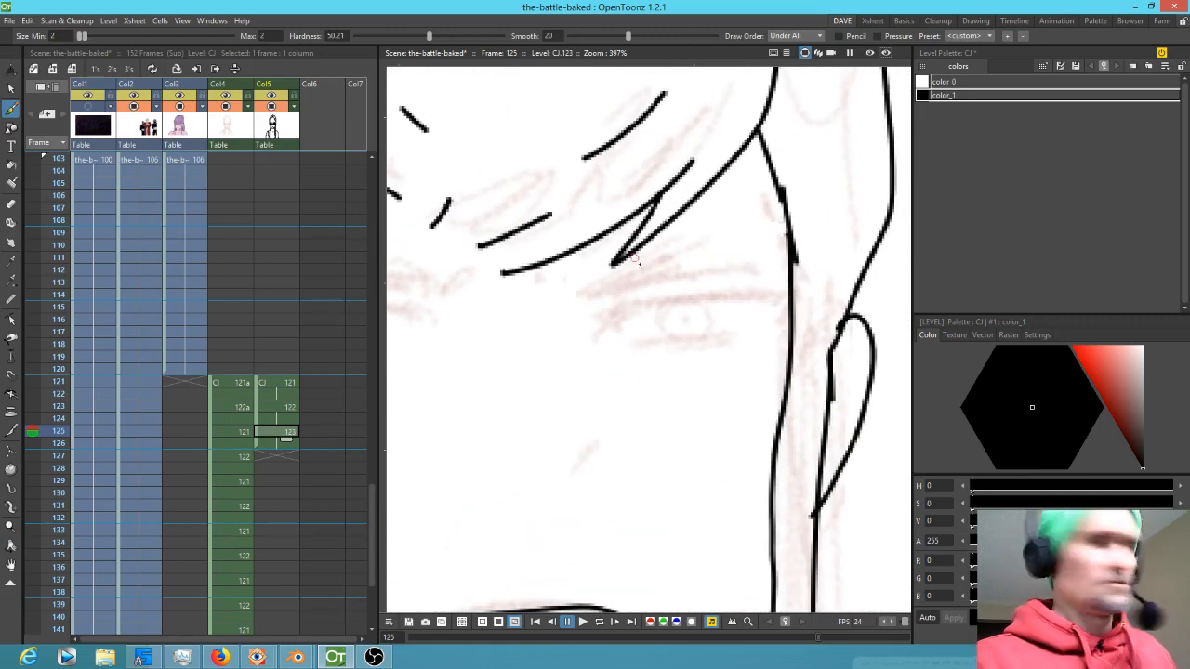
{"action": "mouse_move", "coordinate": [605, 292]}
{"action": "left_mouse_down"}
{"action": "mouse_move", "coordinate": [791, 250]}
{"action": "mouse_move", "coordinate": [584, 294]}
{"action": "mouse_move", "coordinate": [792, 243]}
{"action": "mouse_move", "coordinate": [595, 297]}
{"action": "mouse_move", "coordinate": [703, 260]}
{"action": "mouse_move", "coordinate": [659, 275]}
{"action": "left_mouse_up"}
{"action": "mouse_move", "coordinate": [604, 337]}
{"action": "left_mouse_down"}
{"action": "mouse_move", "coordinate": [634, 308]}
{"action": "mouse_move", "coordinate": [802, 300]}
{"action": "mouse_move", "coordinate": [625, 317]}
{"action": "mouse_move", "coordinate": [821, 289]}
{"action": "mouse_move", "coordinate": [792, 299]}
{"action": "mouse_move", "coordinate": [806, 290]}
{"action": "left_mouse_up"}
{"action": "mouse_move", "coordinate": [706, 300]}
{"action": "left_mouse_down"}
{"action": "mouse_move", "coordinate": [651, 306]}
{"action": "mouse_move", "coordinate": [605, 341]}
{"action": "mouse_move", "coordinate": [719, 335]}
{"action": "mouse_move", "coordinate": [794, 311]}
{"action": "left_mouse_up"}
{"action": "mouse_move", "coordinate": [658, 314]}
{"action": "left_mouse_down"}
{"action": "mouse_move", "coordinate": [664, 334]}
{"action": "mouse_move", "coordinate": [684, 341]}
{"action": "mouse_move", "coordinate": [716, 316]}
{"action": "mouse_move", "coordinate": [709, 303]}
{"action": "left_mouse_up"}
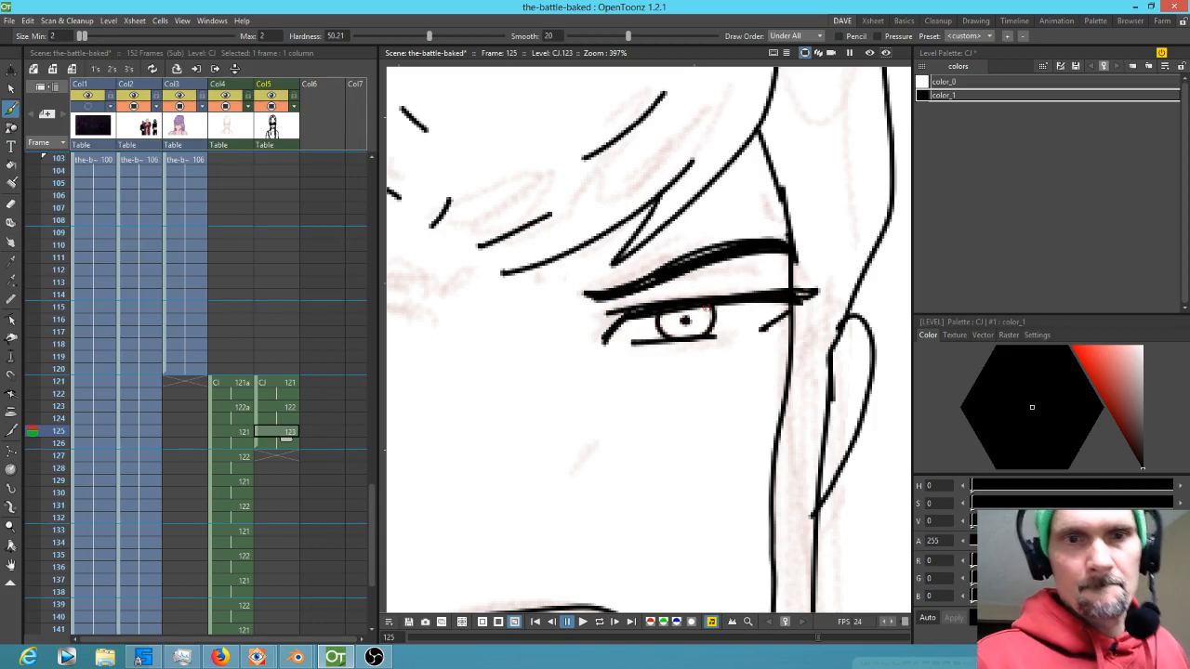
Draw the left eye with its upper and lower lids and pupil
{"action": "mouse_move", "coordinate": [570, 390]}
{"action": "left_mouse_down"}
{"action": "mouse_move", "coordinate": [874, 401]}
{"action": "mouse_move", "coordinate": [707, 337]}
{"action": "left_mouse_up"}
{"action": "mouse_move", "coordinate": [630, 326]}
{"action": "left_mouse_down"}
{"action": "mouse_move", "coordinate": [648, 301]}
{"action": "mouse_move", "coordinate": [622, 296]}
{"action": "mouse_move", "coordinate": [619, 313]}
{"action": "mouse_move", "coordinate": [415, 314]}
{"action": "mouse_move", "coordinate": [617, 312]}
{"action": "mouse_move", "coordinate": [415, 318]}
{"action": "mouse_move", "coordinate": [474, 355]}
{"action": "left_mouse_up"}
{"action": "left_click_drag", "start_coordinate": [514, 355], "coordinate": [575, 351]}
{"action": "mouse_move", "coordinate": [532, 314]}
{"action": "left_mouse_down"}
{"action": "mouse_move", "coordinate": [524, 344]}
{"action": "mouse_move", "coordinate": [542, 350]}
{"action": "mouse_move", "coordinate": [570, 330]}
{"action": "mouse_move", "coordinate": [545, 313]}
{"action": "left_mouse_up"}
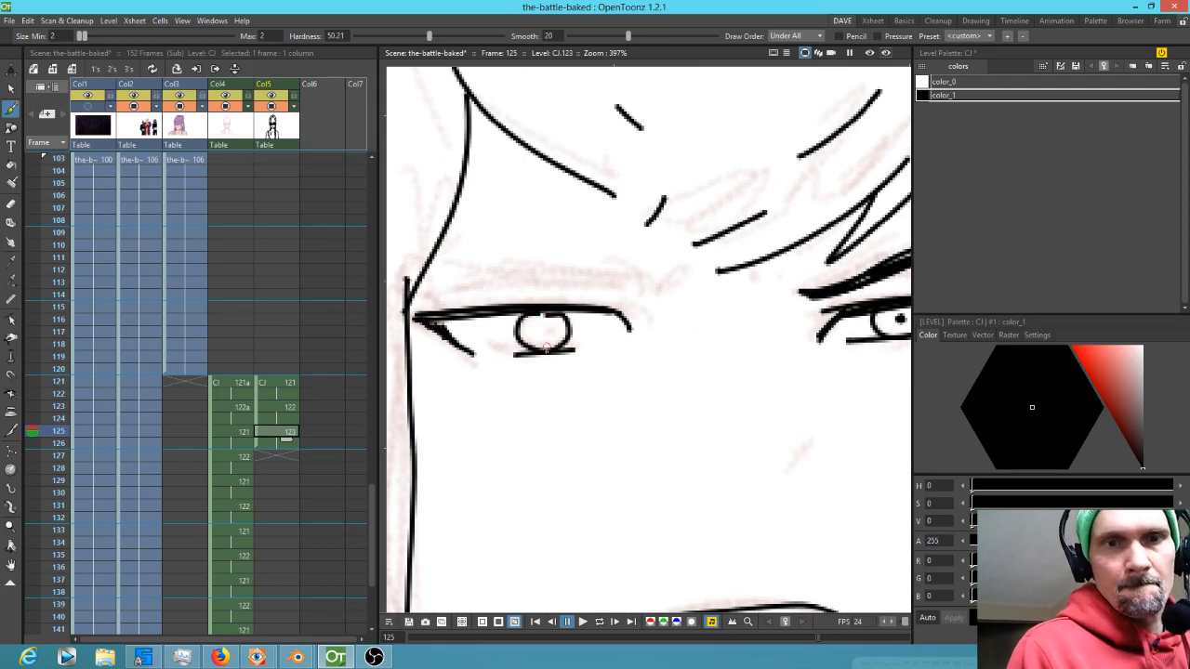
{"action": "left_click", "coordinate": [544, 332]}
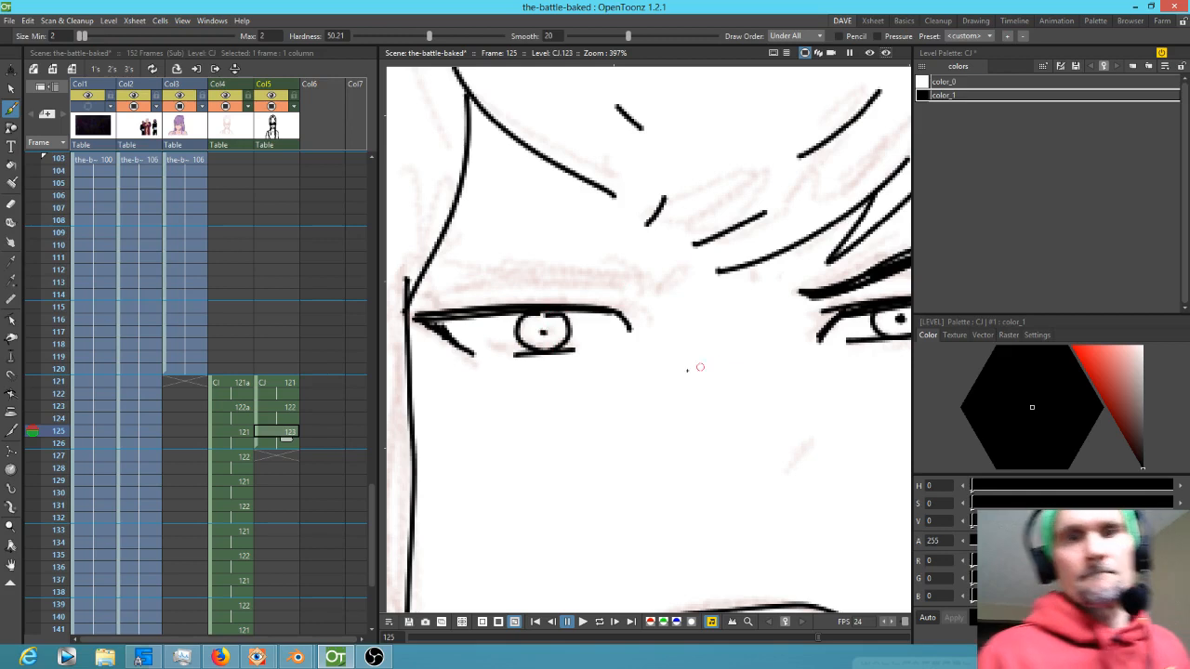
{"action": "left_click_drag", "start_coordinate": [698, 369], "coordinate": [710, 382]}
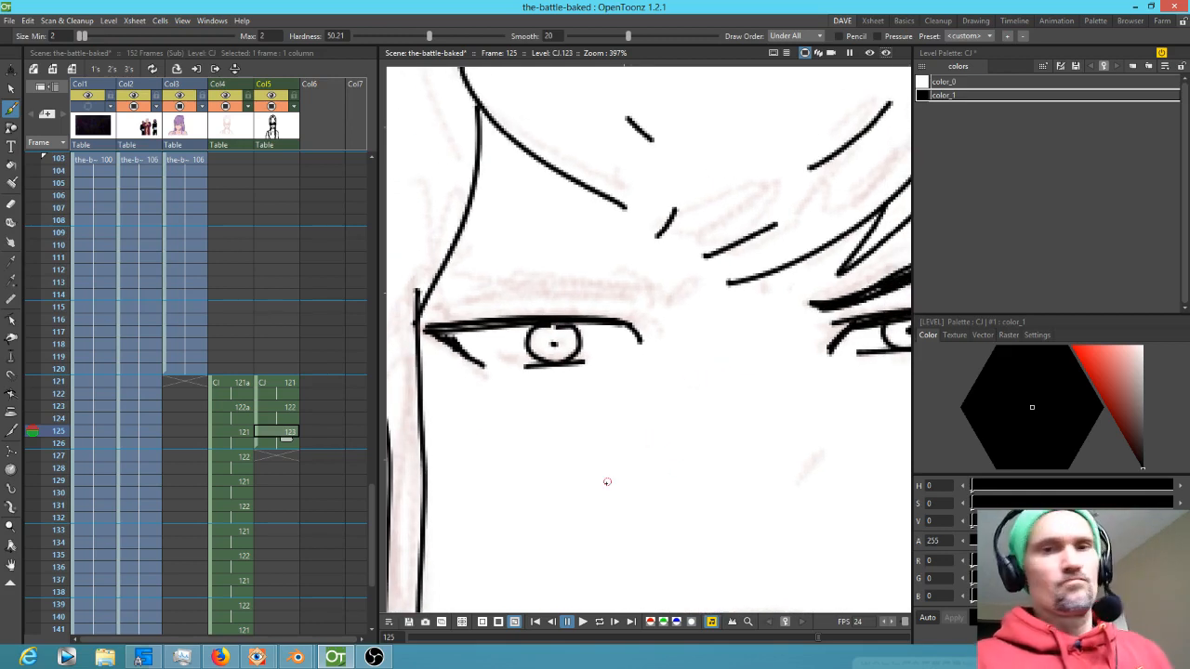
Extend the left eyebrow toward the brow's center and draw the nose line
{"action": "scroll", "coordinate": [615, 470], "scroll_direction": "down", "scroll_amount": 2}
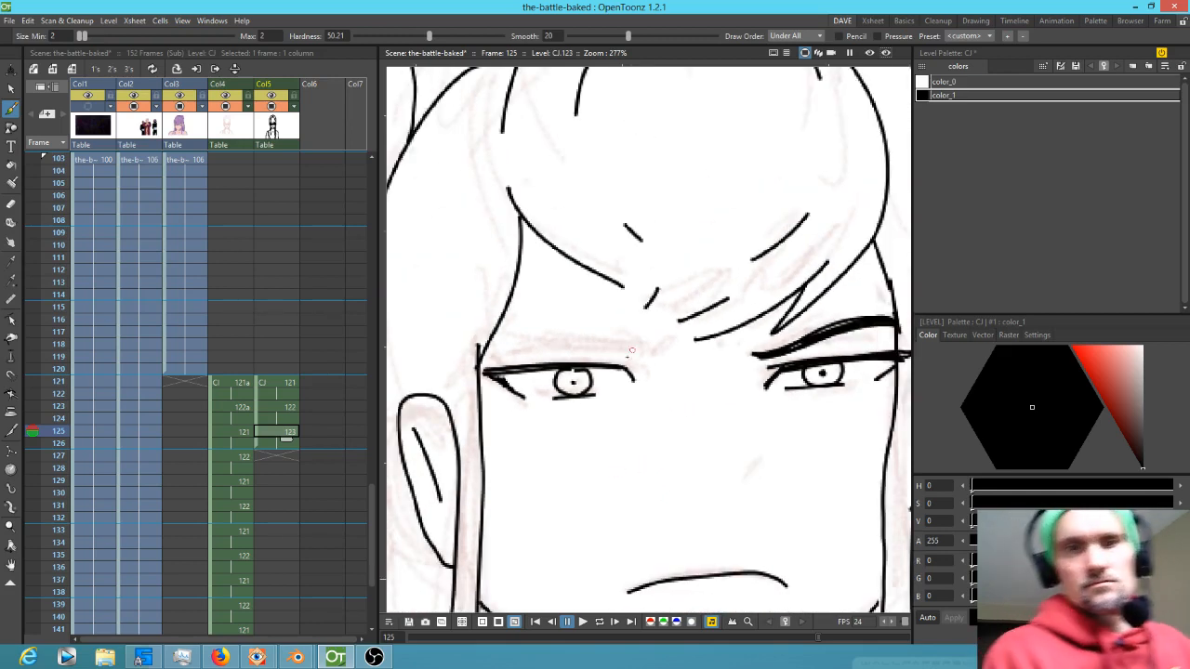
{"action": "mouse_move", "coordinate": [642, 349]}
{"action": "left_mouse_down"}
{"action": "mouse_move", "coordinate": [554, 336]}
{"action": "mouse_move", "coordinate": [476, 346]}
{"action": "mouse_move", "coordinate": [645, 346]}
{"action": "mouse_move", "coordinate": [698, 363]}
{"action": "left_mouse_up"}
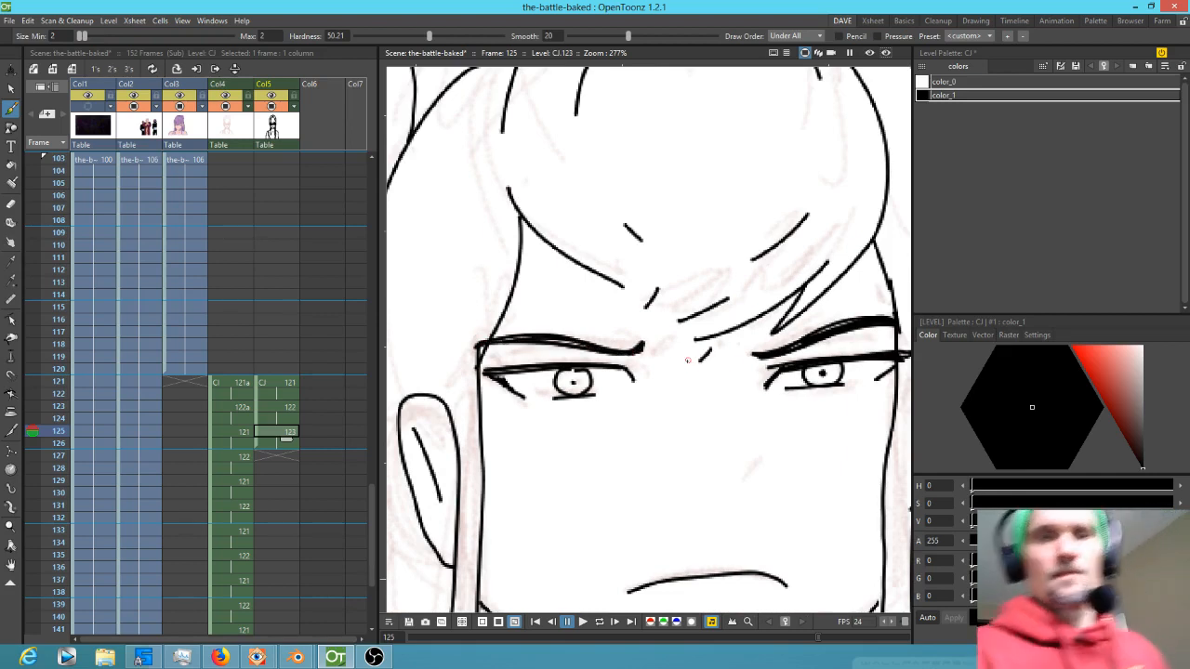
{"action": "scroll", "coordinate": [688, 360], "scroll_direction": "down", "scroll_amount": 2}
{"action": "left_click_drag", "start_coordinate": [717, 428], "coordinate": [709, 448]}
{"action": "scroll", "coordinate": [697, 448], "scroll_direction": "down", "scroll_amount": 4}
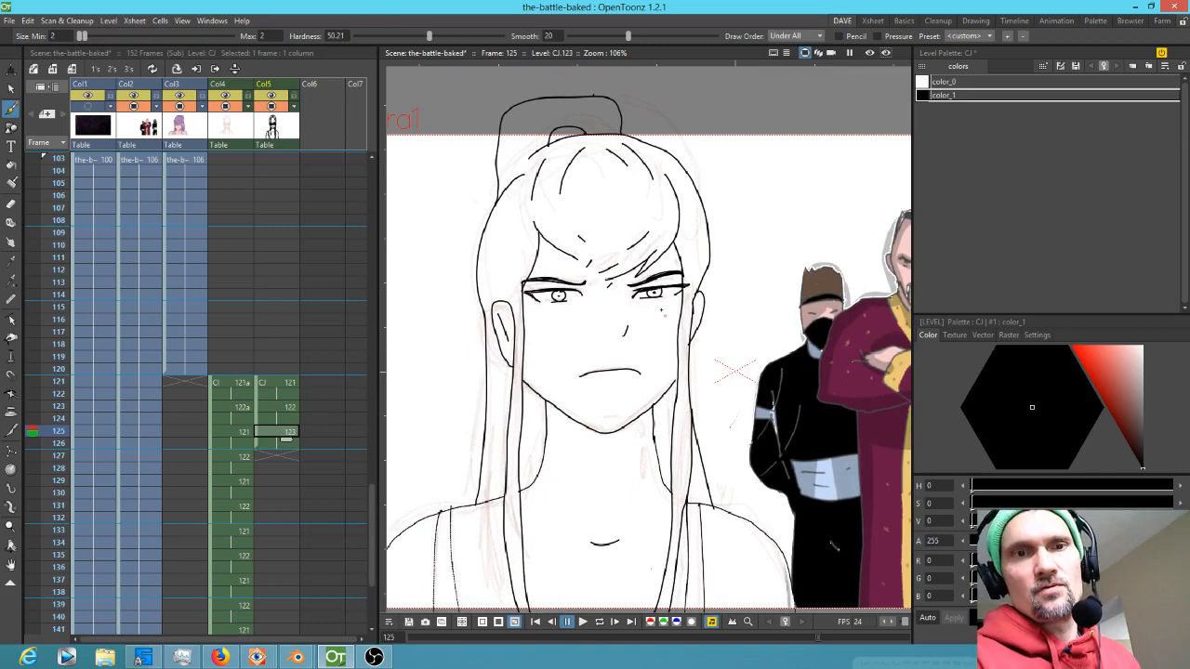
Redraw the lower lid line of the left eye
{"action": "scroll", "coordinate": [663, 313], "scroll_direction": "up", "scroll_amount": 4}
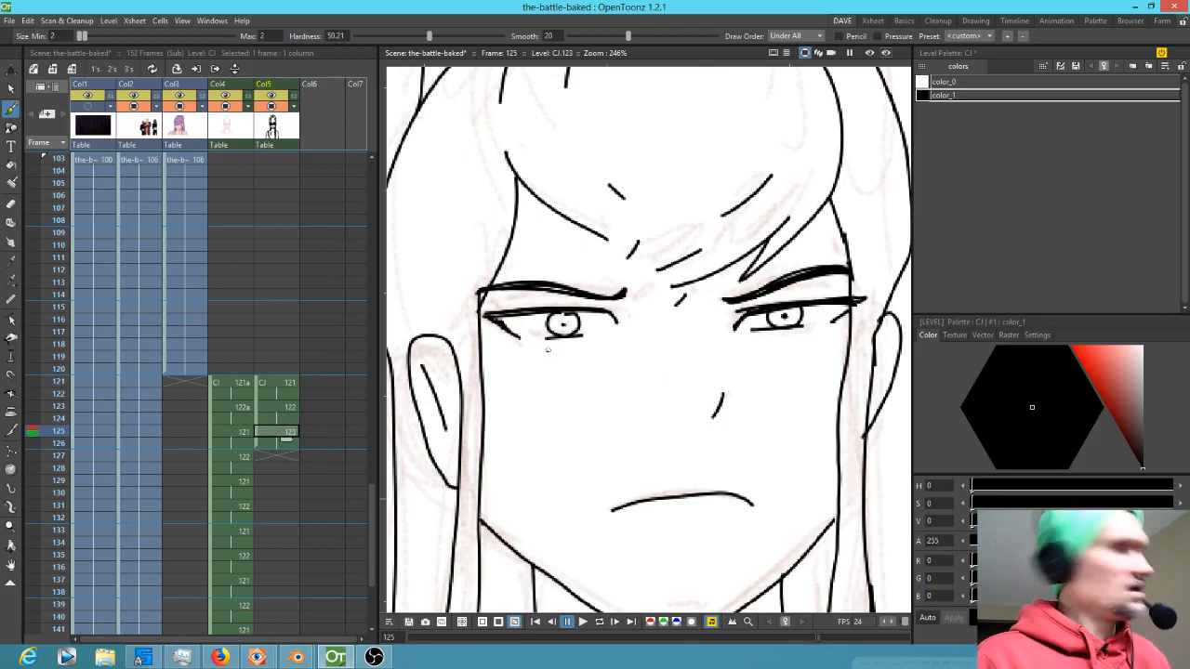
{"action": "key", "text": "a"}
{"action": "left_click_drag", "start_coordinate": [513, 344], "coordinate": [615, 337]}
{"action": "key", "text": "b"}
{"action": "left_click_drag", "start_coordinate": [528, 334], "coordinate": [595, 333]}
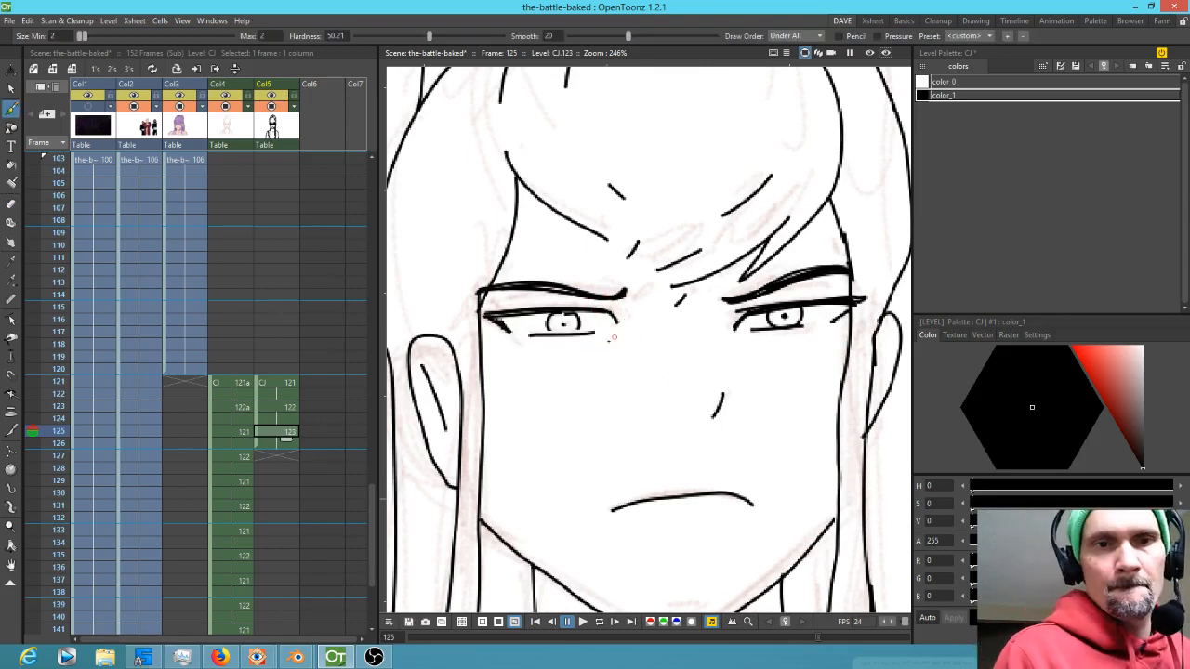
Assign drawing 124 to frame 127 of the clean-line column and erase its mouth line
{"action": "scroll", "coordinate": [572, 348], "scroll_direction": "down", "scroll_amount": 5}
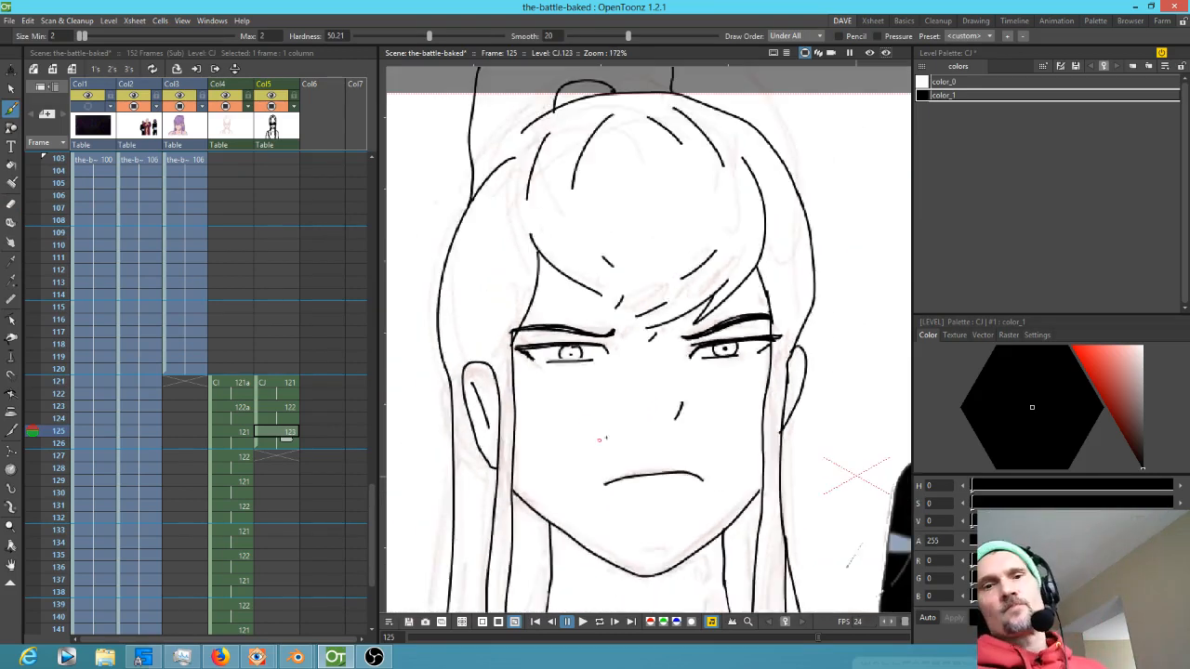
{"action": "left_click", "coordinate": [279, 456]}
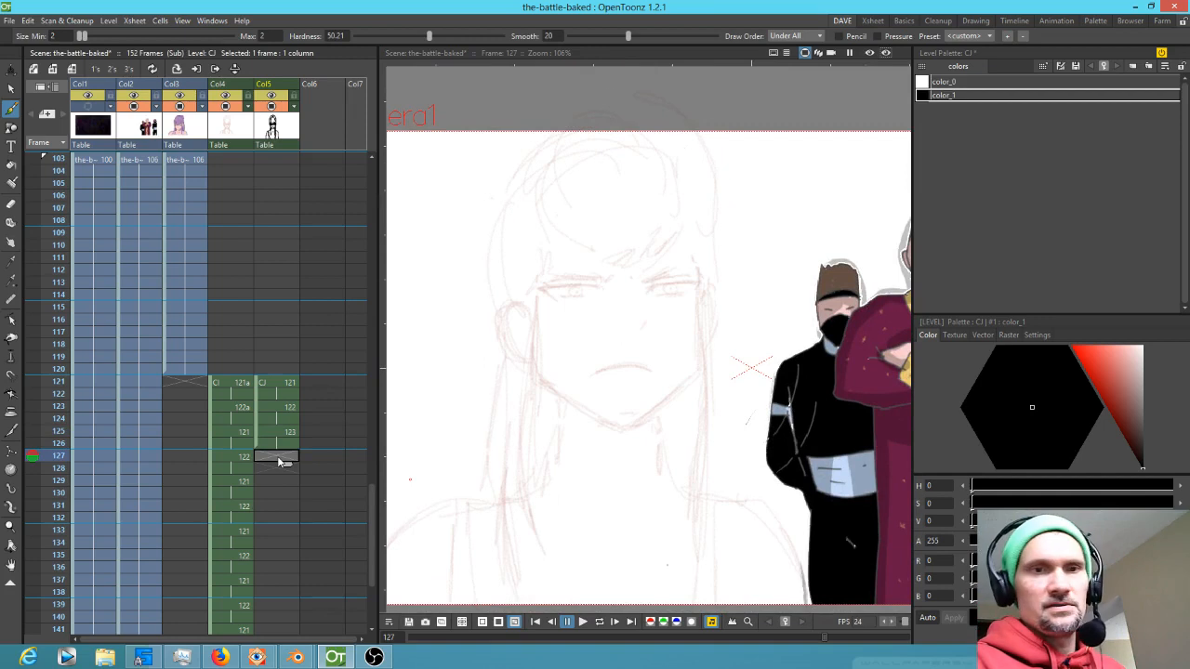
{"action": "type", "text": "124"}
{"action": "key", "text": "Return"}
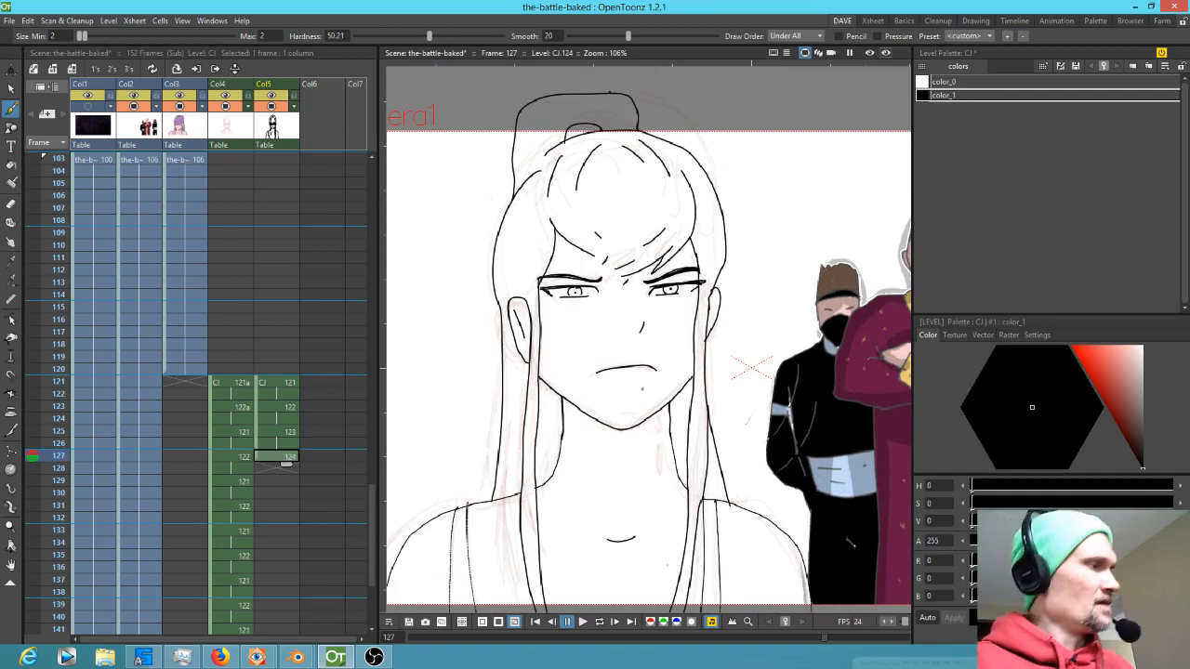
{"action": "key", "text": "e"}
{"action": "left_click_drag", "start_coordinate": [662, 370], "coordinate": [601, 372]}
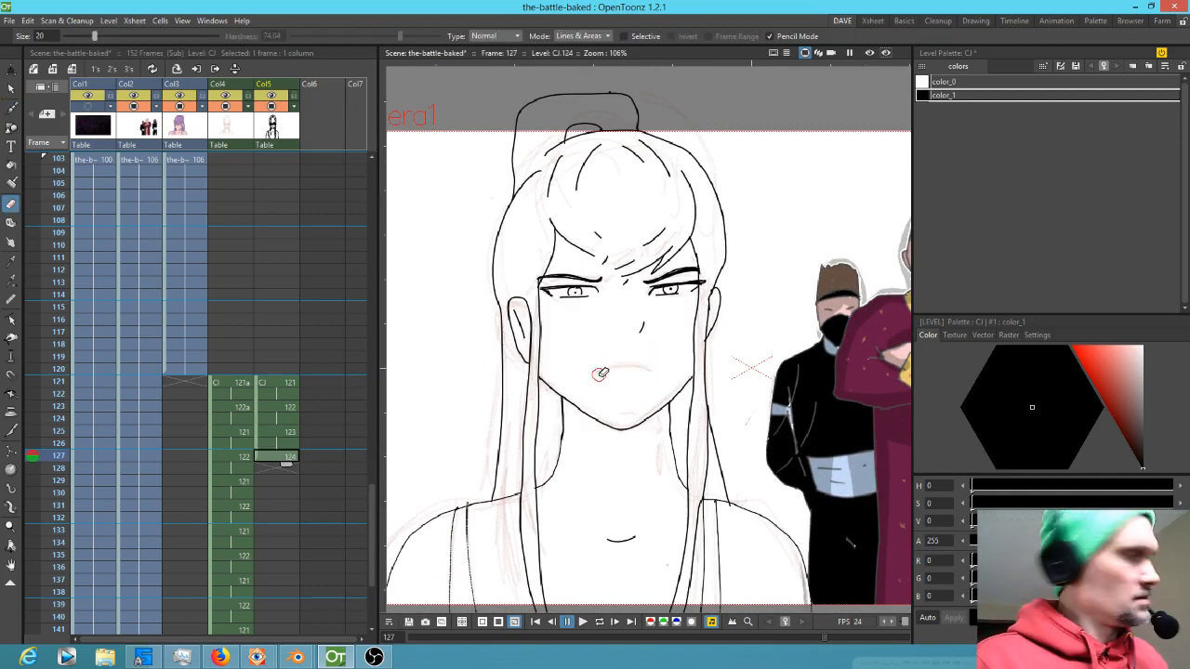
{"action": "key", "text": "b"}
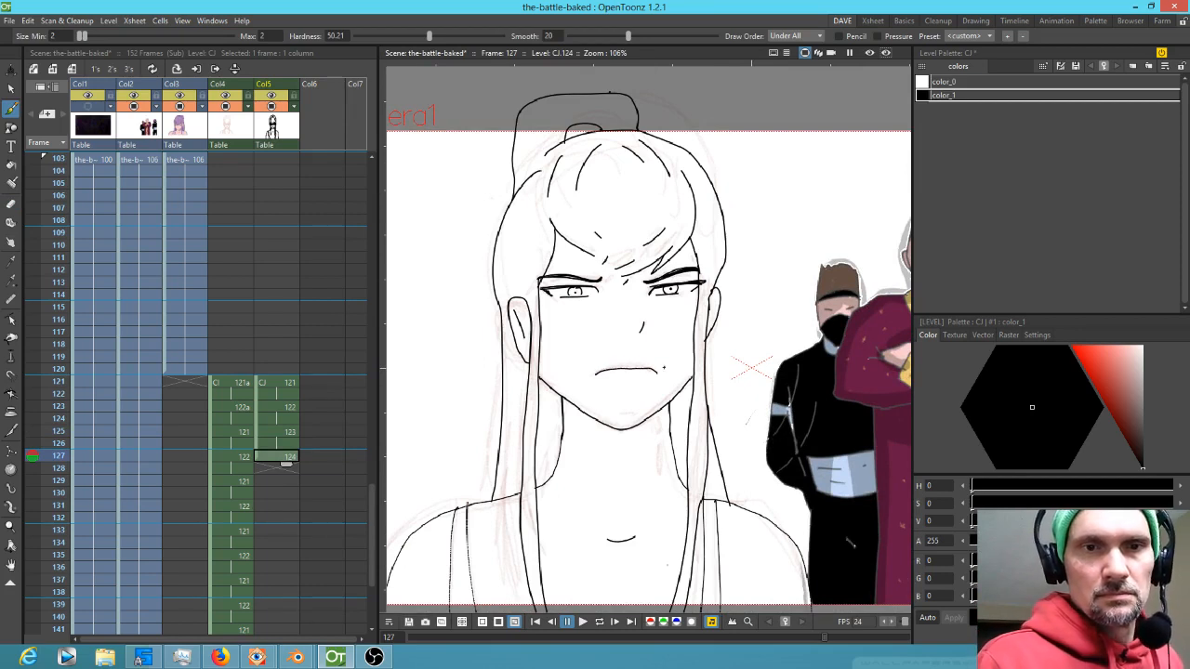
Flip back and forth between frames 125 and 127 to compare the mouth drawings
{"action": "key", "text": "comma"}
{"action": "key", "text": "period"}
{"action": "key", "text": "comma"}
{"action": "key", "text": "period"}
{"action": "key", "text": "comma"}
{"action": "key", "text": "period"}
{"action": "key", "text": "comma"}
{"action": "key", "text": "period"}
{"action": "key", "text": "comma"}
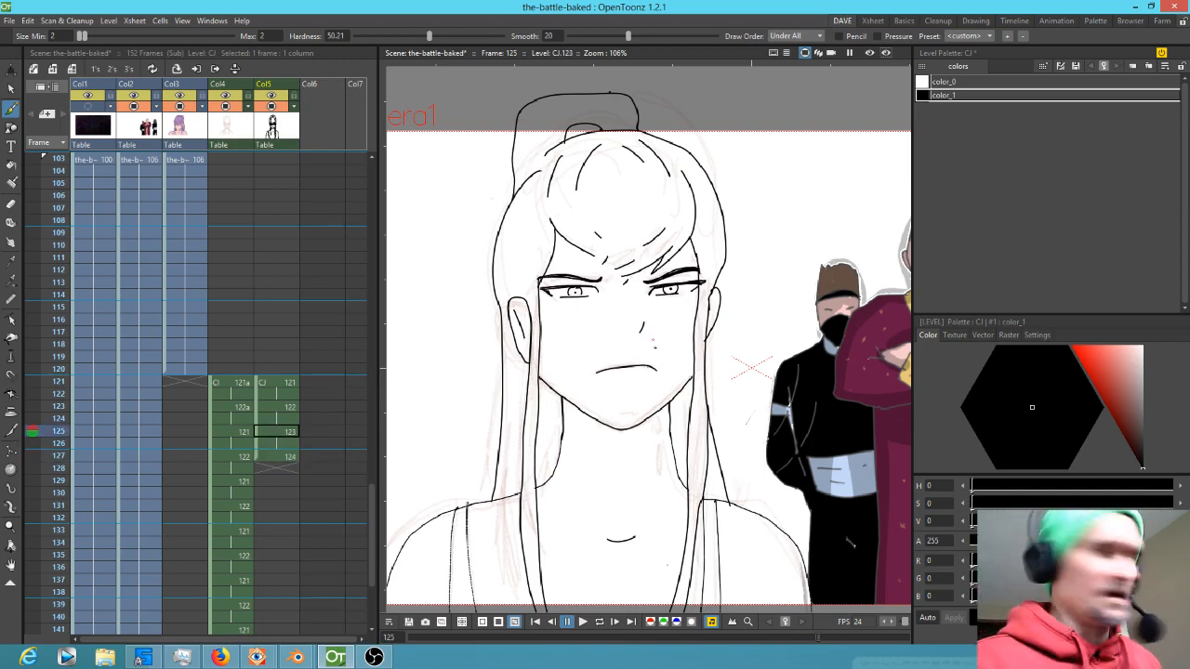
Redraw the mouth line on the drawing at frame 125
{"action": "key", "text": "e"}
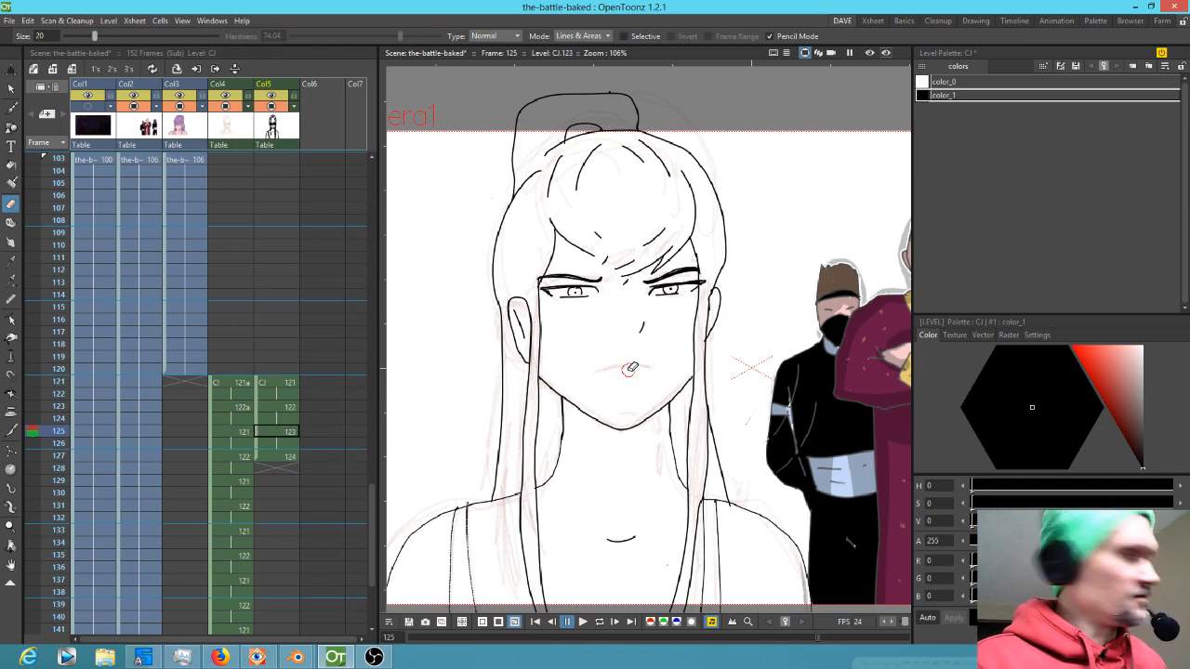
{"action": "key", "text": "b"}
{"action": "left_click_drag", "start_coordinate": [598, 373], "coordinate": [659, 368]}
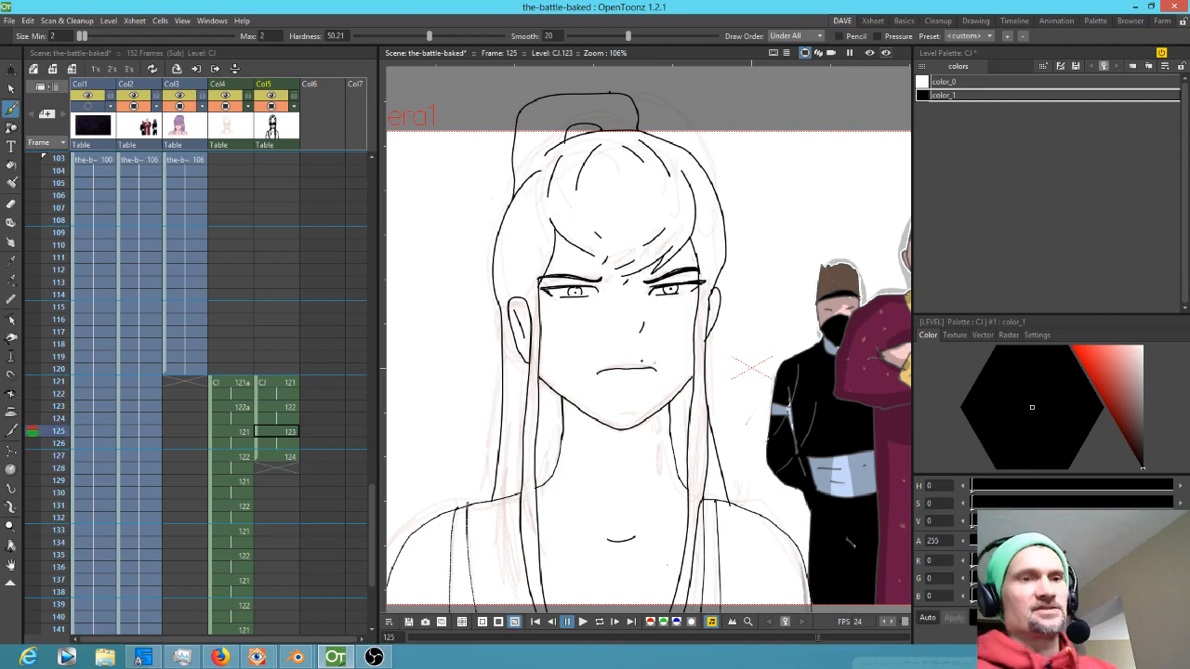
Copy the cells from frame 125 to 128 and paste them three times down the column to loop the cycle
{"action": "left_click", "coordinate": [284, 432]}
{"action": "left_click", "coordinate": [285, 458]}
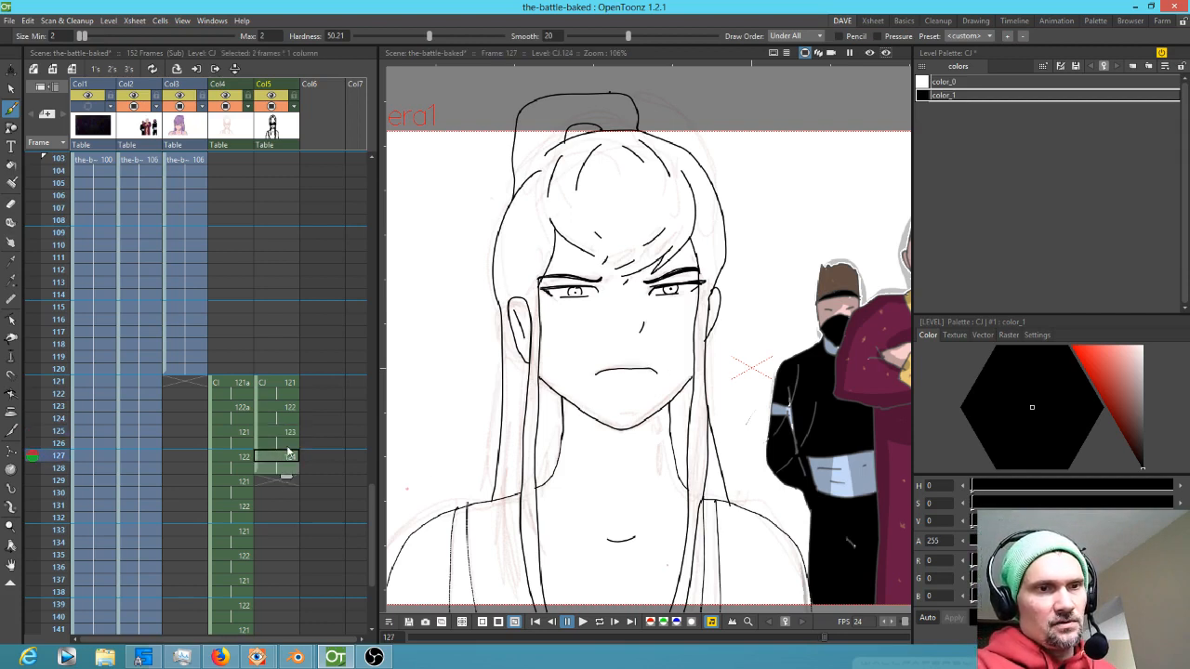
{"action": "left_click", "coordinate": [286, 432]}
{"action": "left_click", "coordinate": [285, 474], "text": "shift"}
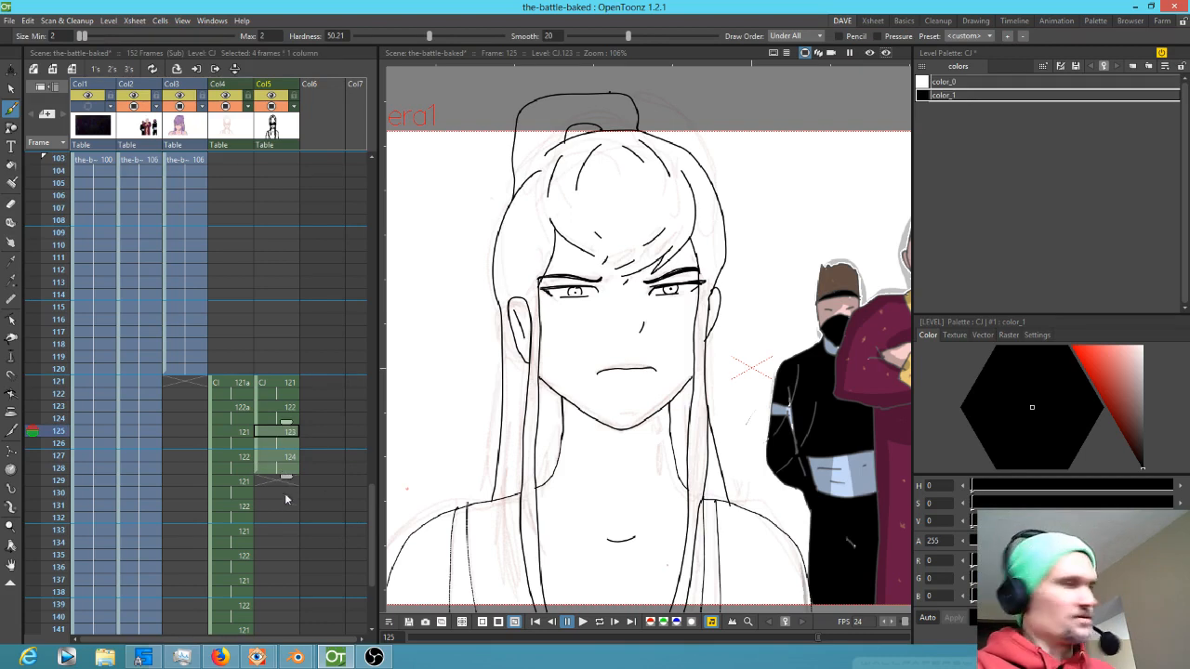
{"action": "left_click", "coordinate": [281, 482]}
{"action": "scroll", "coordinate": [334, 469], "scroll_direction": "down", "scroll_amount": 4}
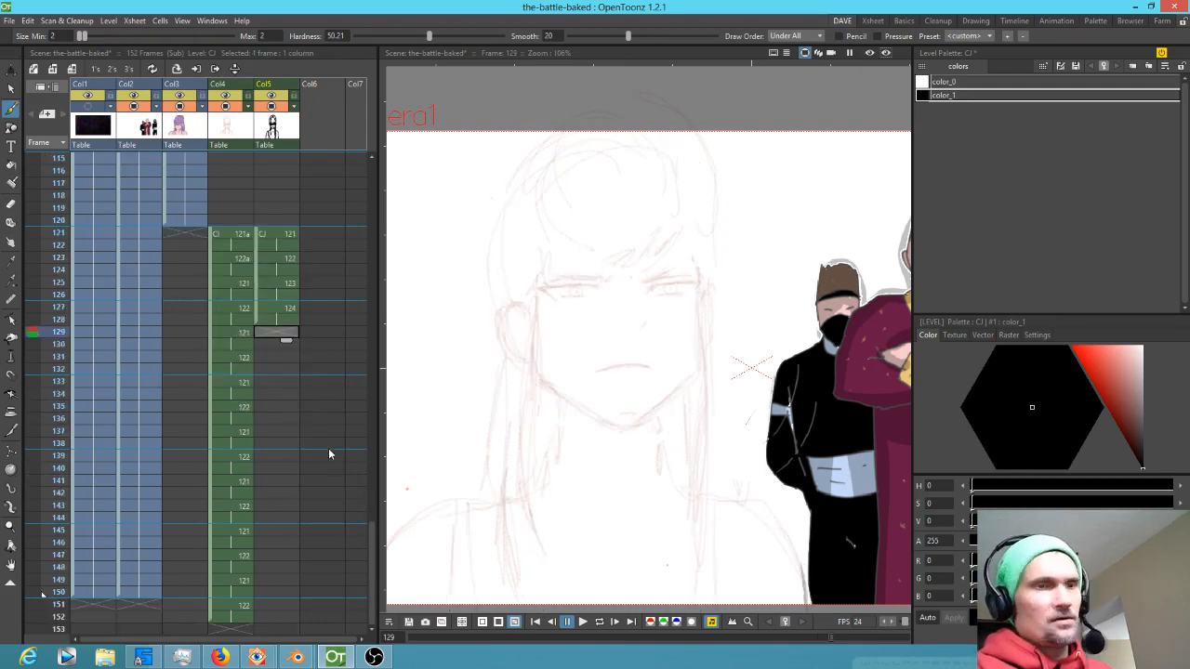
{"action": "key", "text": "ctrl+v"}
{"action": "key", "text": "ctrl+v"}
{"action": "key", "text": "ctrl+v"}
{"action": "key", "text": "ctrl+v"}
{"action": "key", "text": "ctrl+v"}
{"action": "key", "text": "ctrl+v"}
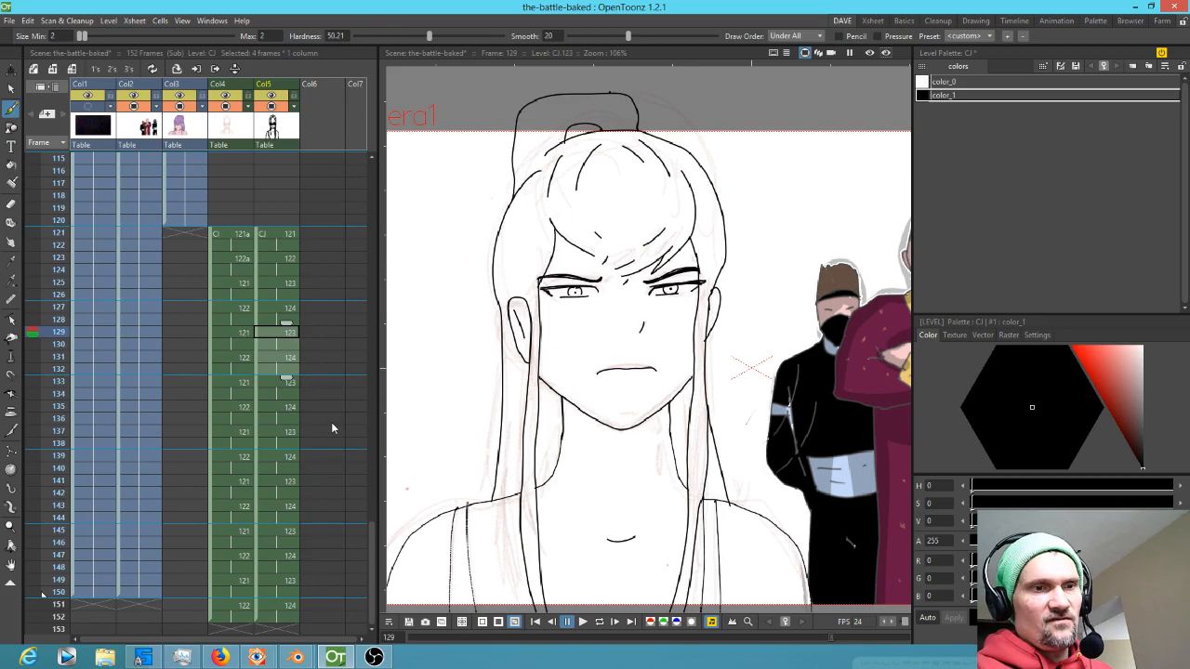
Delete the overhanging cells at frames 151–152 in both drawing columns
{"action": "left_click", "coordinate": [287, 618]}
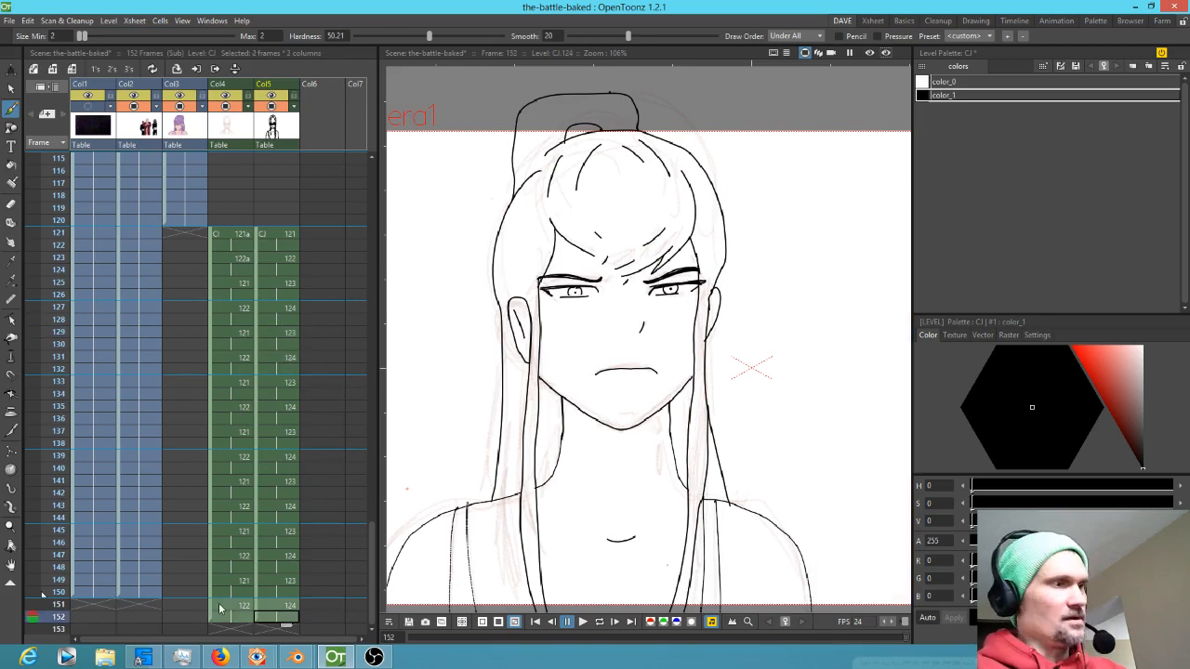
{"action": "key", "text": "Delete"}
{"action": "scroll", "coordinate": [241, 502], "scroll_direction": "up", "scroll_amount": 10}
{"action": "scroll", "coordinate": [242, 502], "scroll_direction": "down", "scroll_amount": 4}
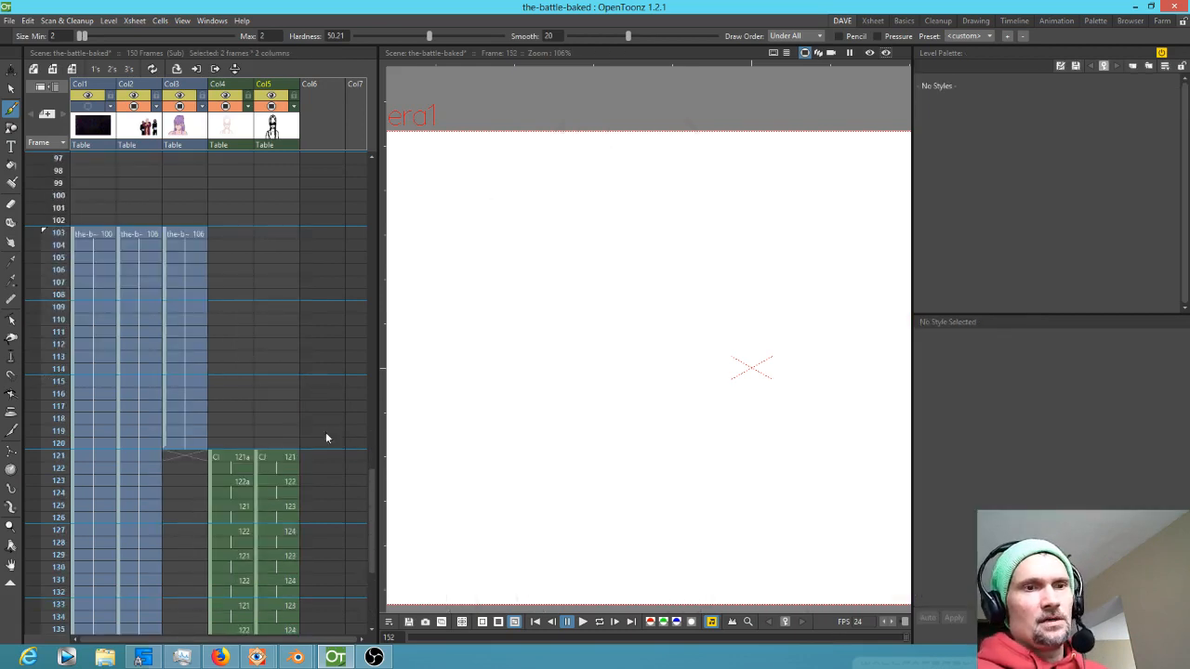
Hide the rough sketch column Col4 from the viewer
{"action": "left_click", "coordinate": [272, 461]}
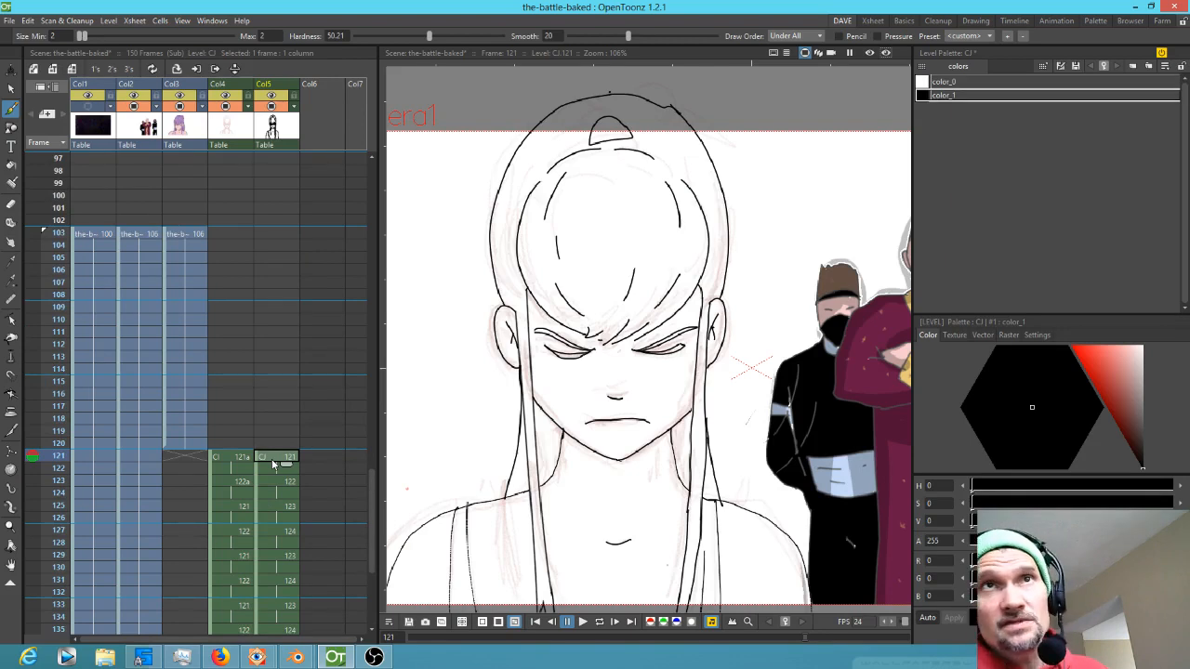
{"action": "left_click", "coordinate": [241, 463]}
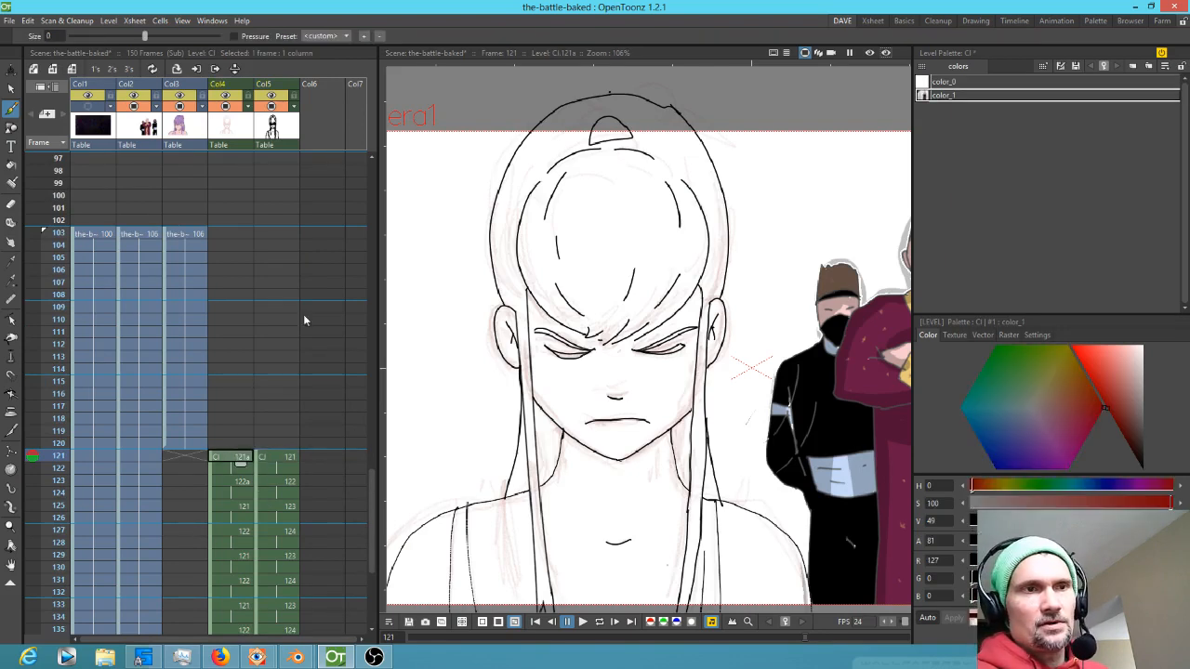
{"action": "left_click", "coordinate": [225, 106]}
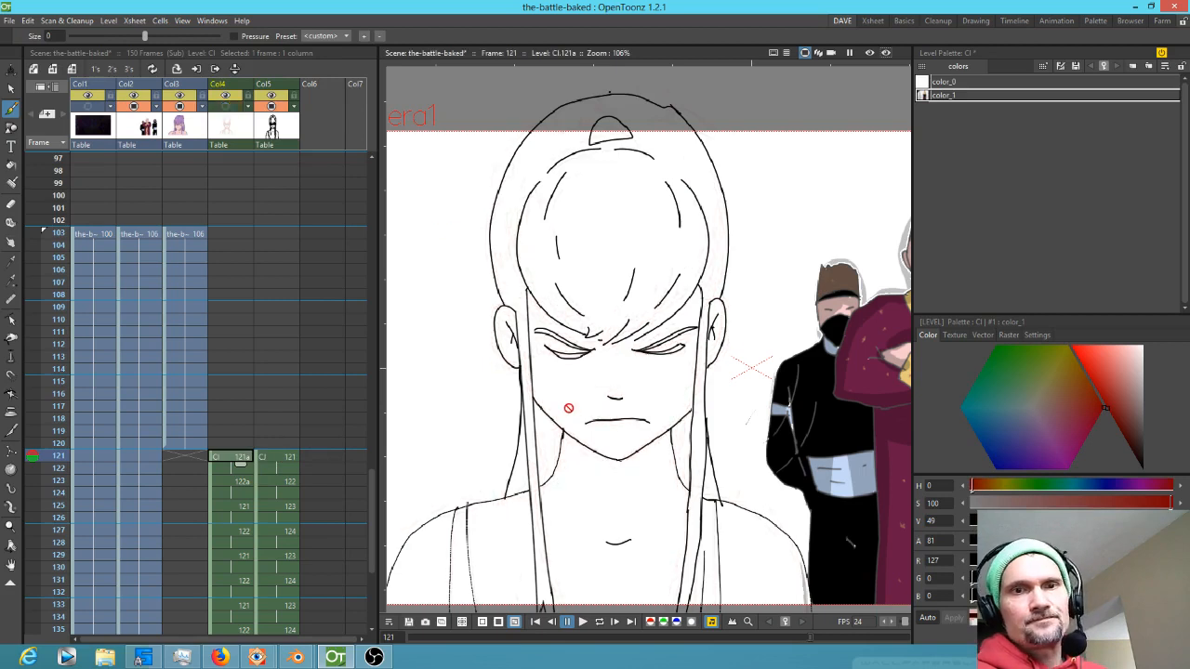
Zoom out and play back the frames to review the looping animation
{"action": "scroll", "coordinate": [544, 355], "scroll_direction": "down", "scroll_amount": 1}
{"action": "scroll", "coordinate": [544, 355], "scroll_direction": "down", "scroll_amount": 3}
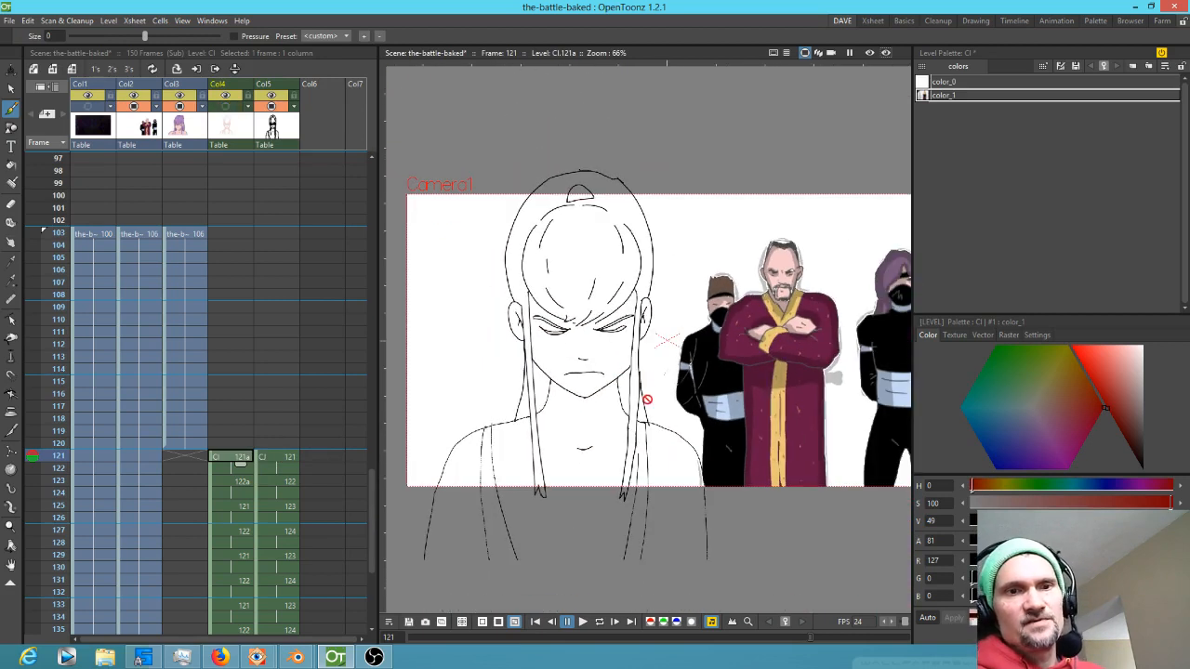
{"action": "scroll", "coordinate": [638, 395], "scroll_direction": "down", "scroll_amount": 4}
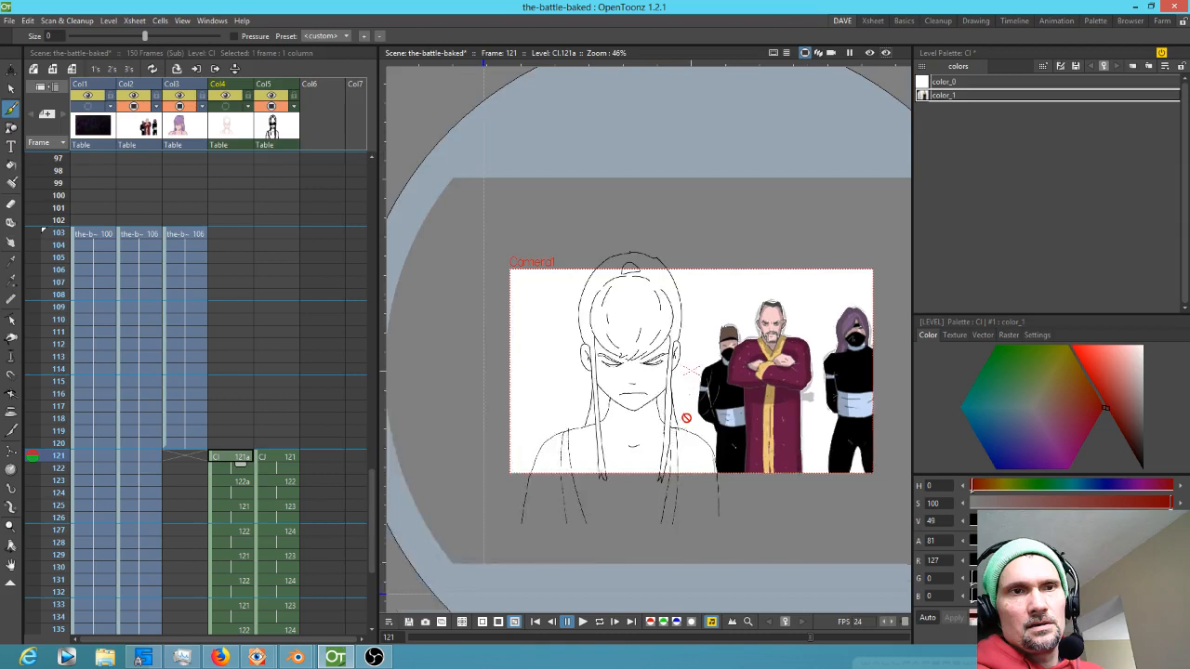
{"action": "scroll", "coordinate": [709, 422], "scroll_direction": "down", "scroll_amount": 1}
{"action": "scroll", "coordinate": [688, 414], "scroll_direction": "up", "scroll_amount": 5}
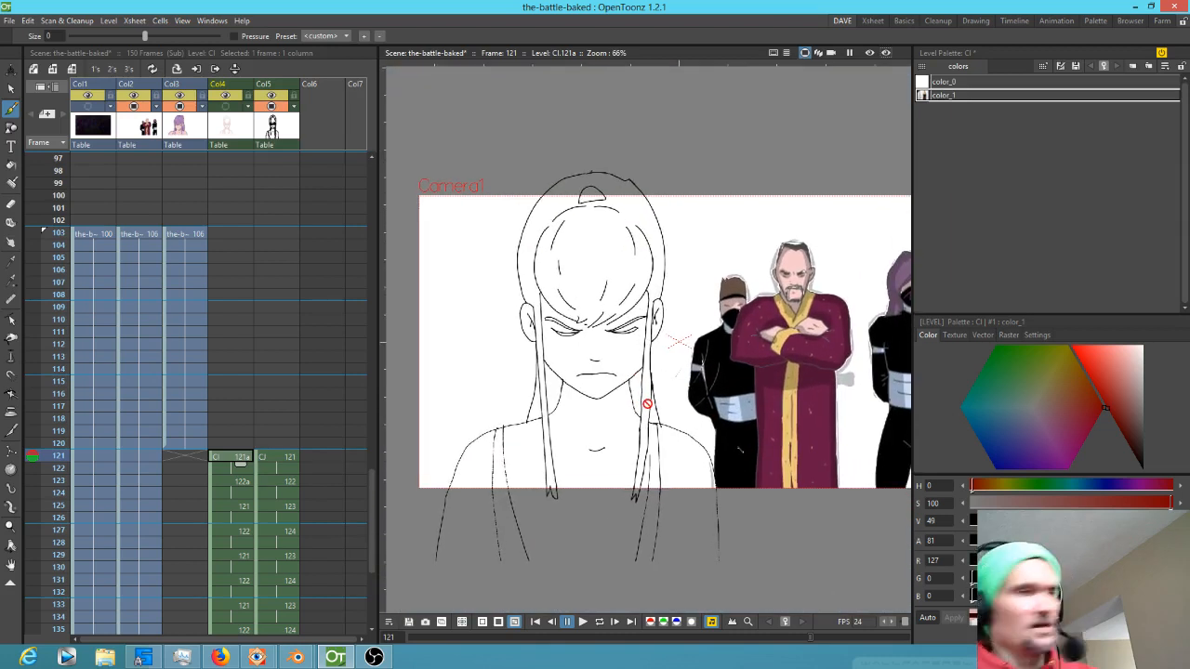
{"action": "key", "text": "period"}
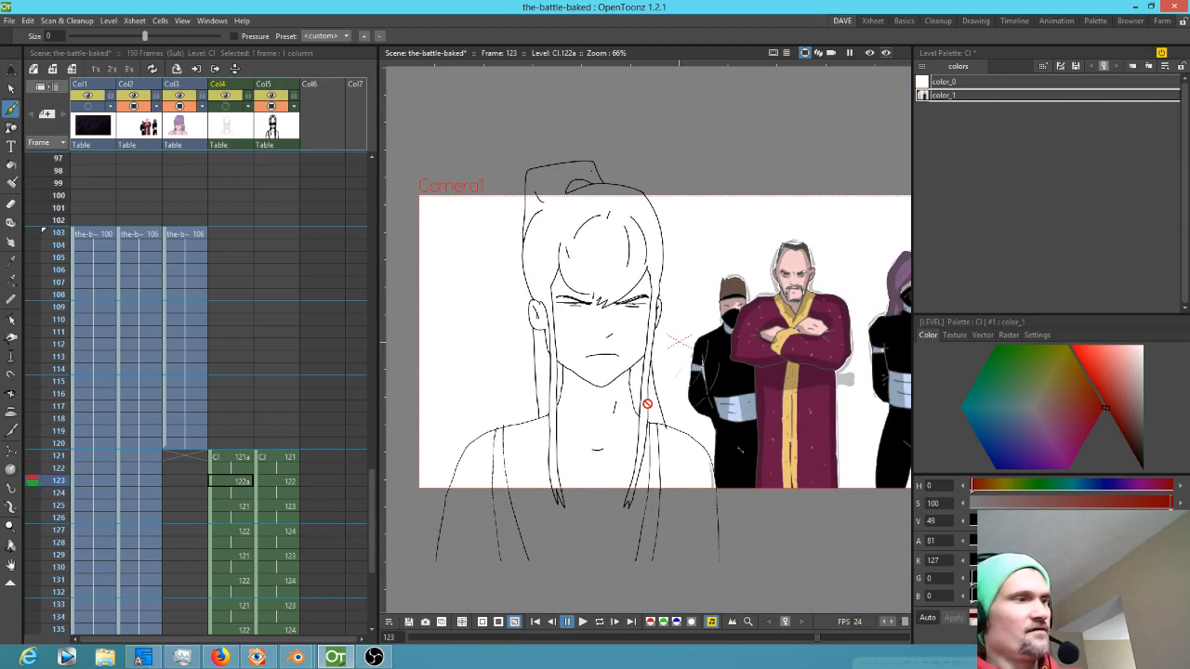
{"action": "key", "text": "alt+comma"}
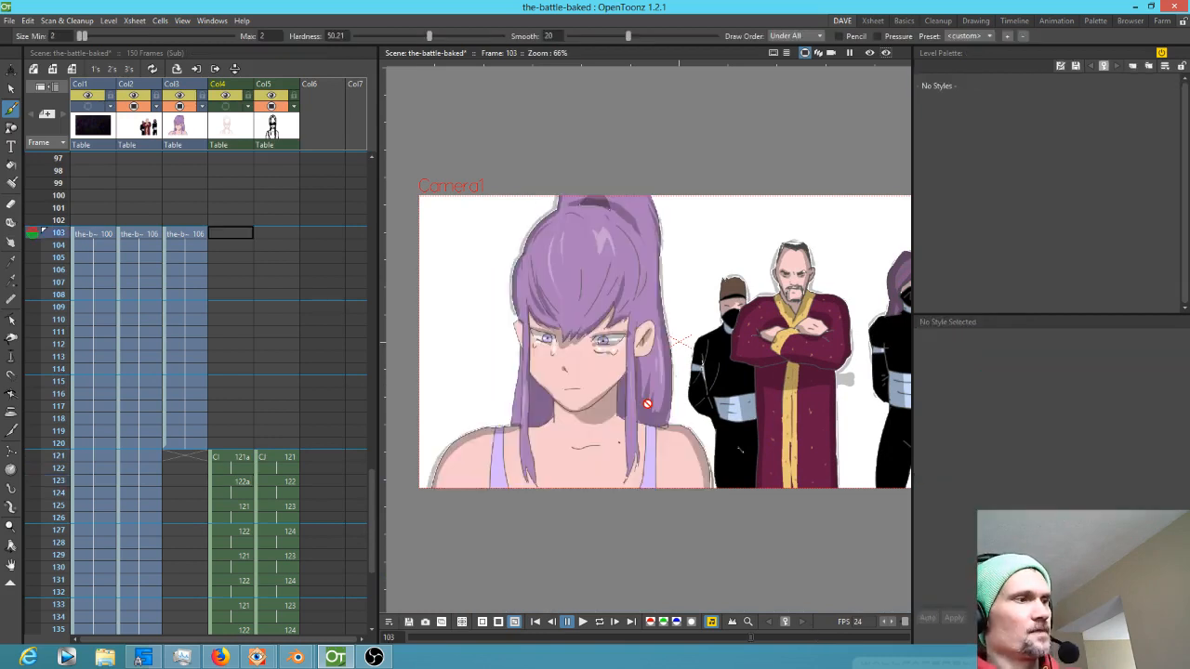
{"action": "key", "text": "l"}
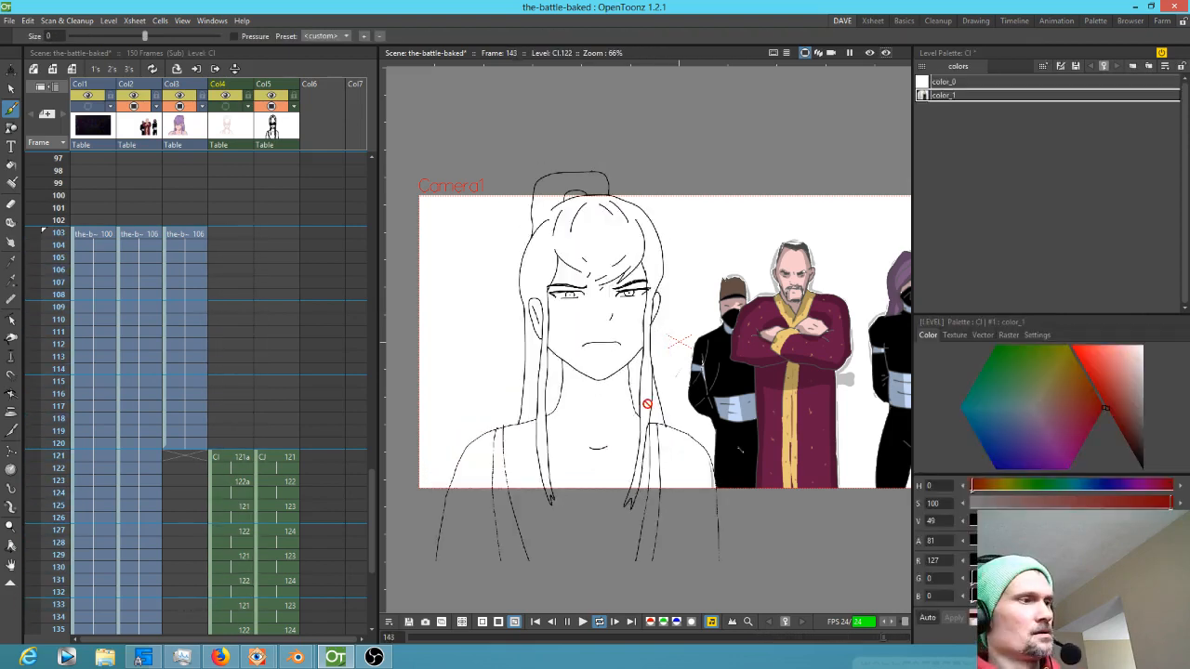
{"action": "key", "text": "l"}
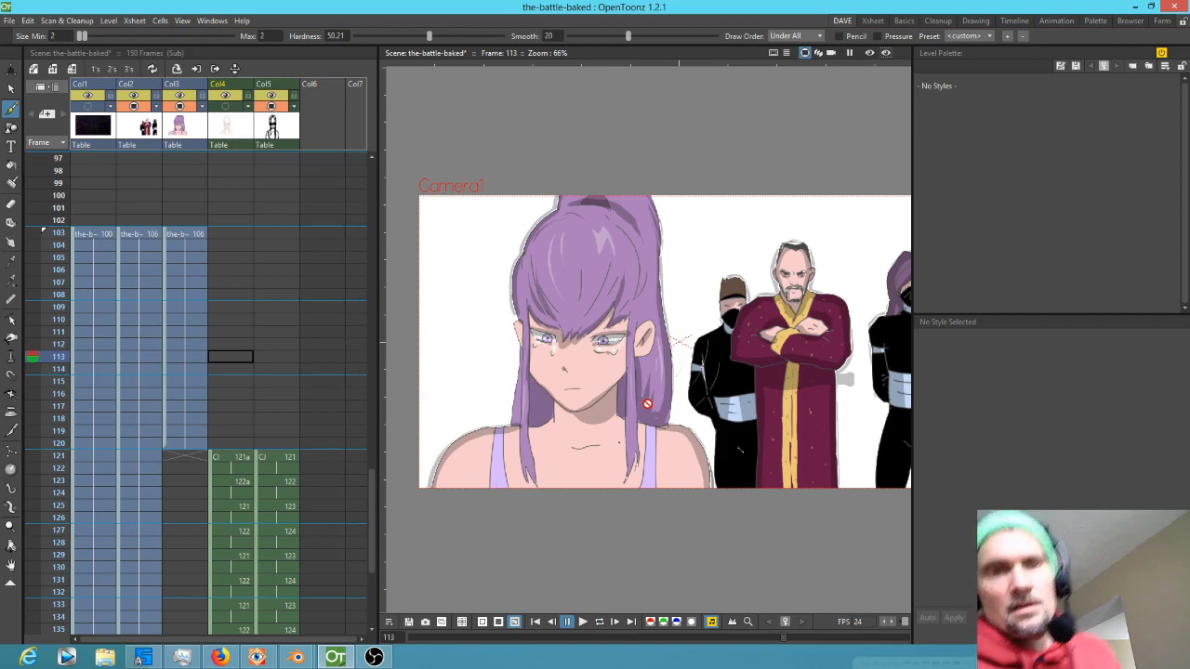
Zoom in on the colored girl's face in frame 103 of Col3 to examine it as reference
{"action": "left_click", "coordinate": [194, 234]}
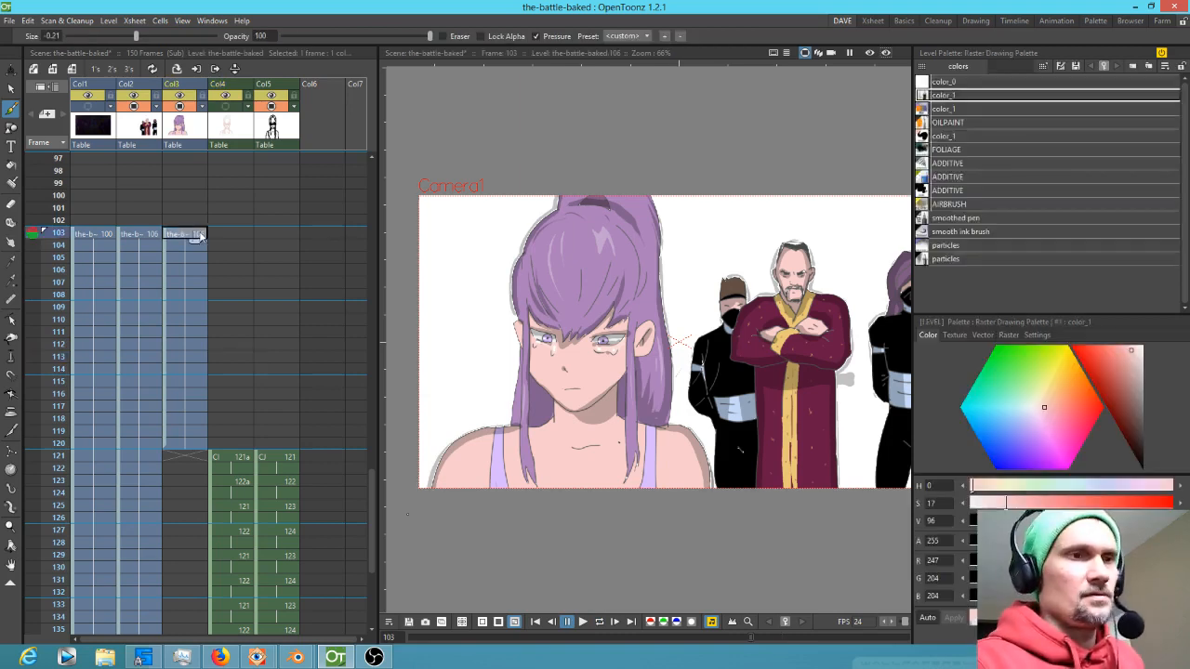
{"action": "left_click_drag", "start_coordinate": [651, 371], "coordinate": [732, 317]}
{"action": "key", "text": "shift+space"}
{"action": "left_click_drag", "start_coordinate": [562, 421], "coordinate": [768, 355]}
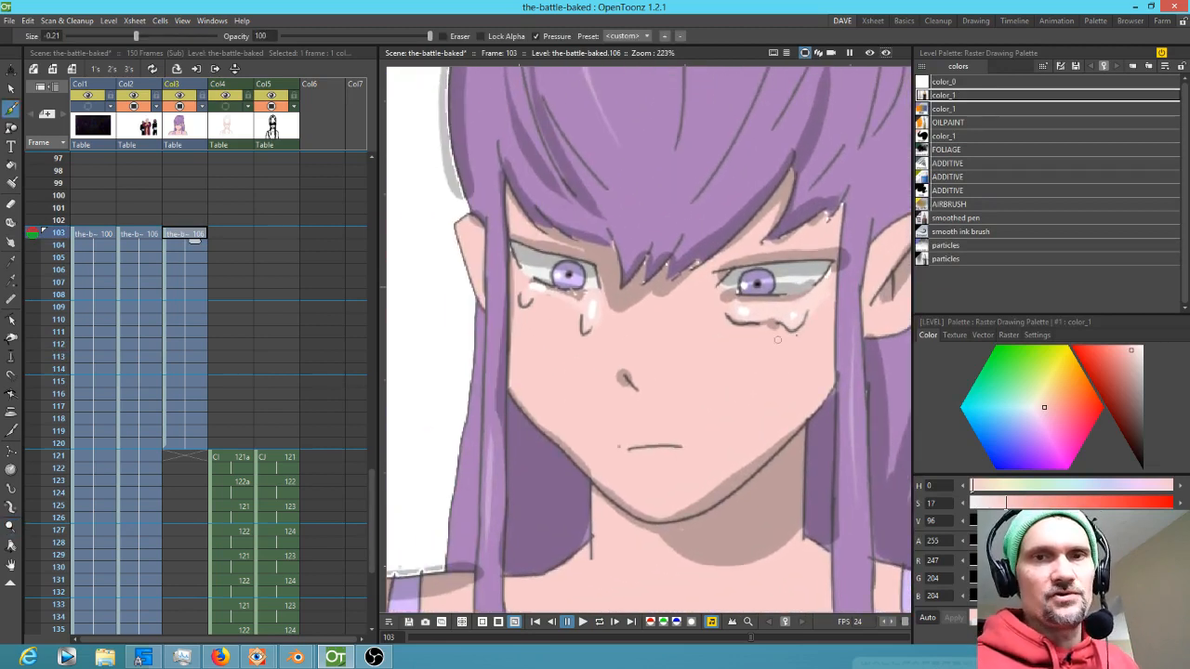
{"action": "left_click", "coordinate": [960, 136]}
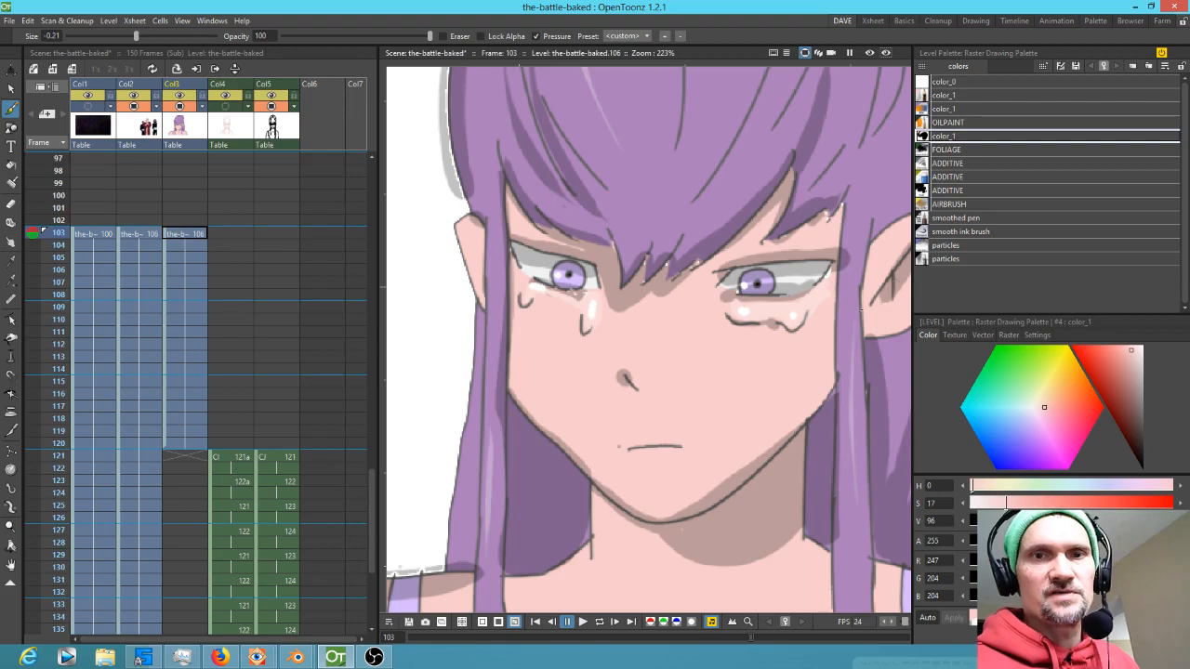
{"action": "key", "text": "r"}
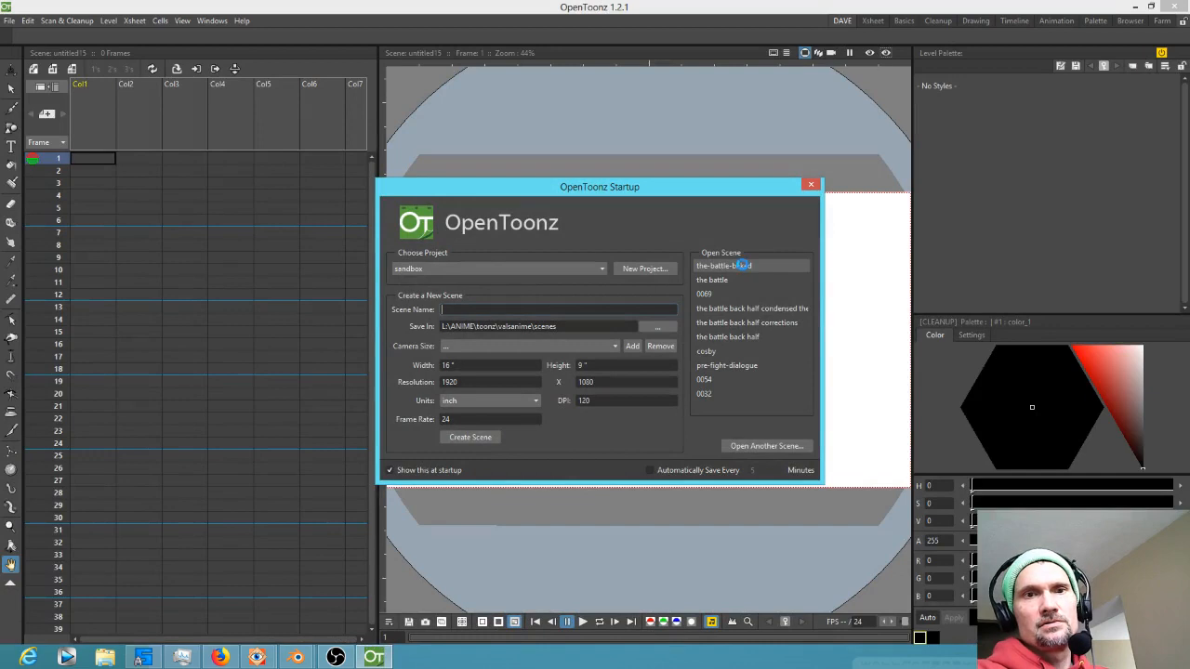
Open the sub-xsheet at frame 100 of Col5 in the main scene to check its contents
{"action": "scroll", "coordinate": [313, 363], "scroll_direction": "down", "scroll_amount": 10}
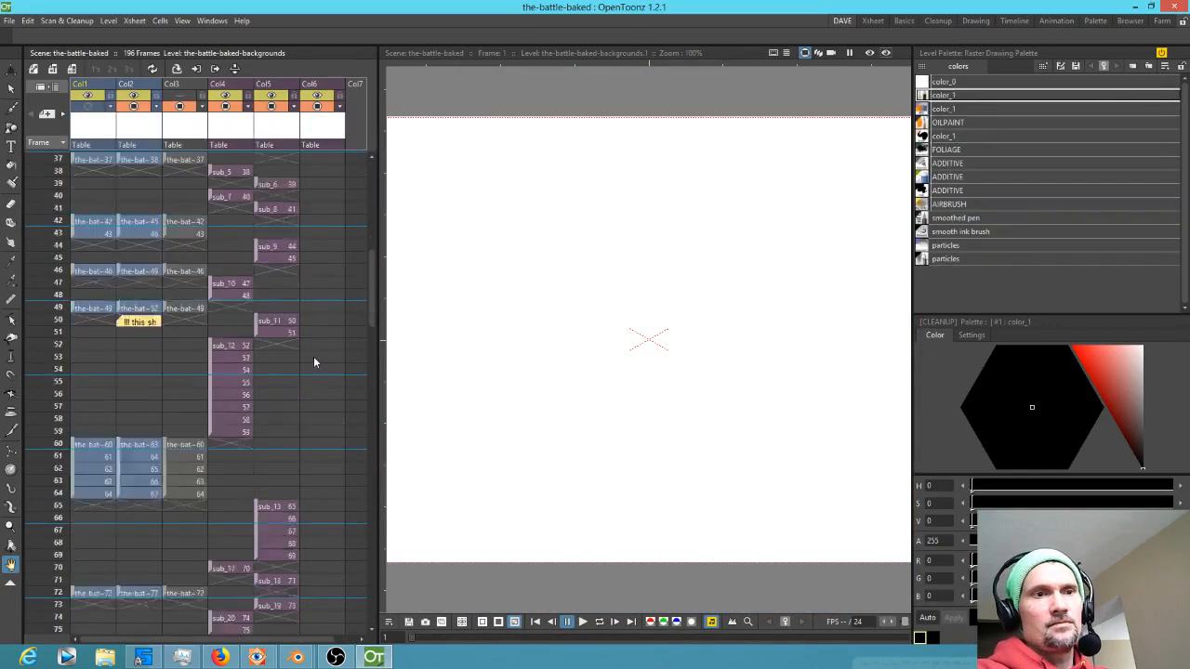
{"action": "scroll", "coordinate": [318, 353], "scroll_direction": "down", "scroll_amount": 2}
{"action": "scroll", "coordinate": [321, 353], "scroll_direction": "up", "scroll_amount": 3}
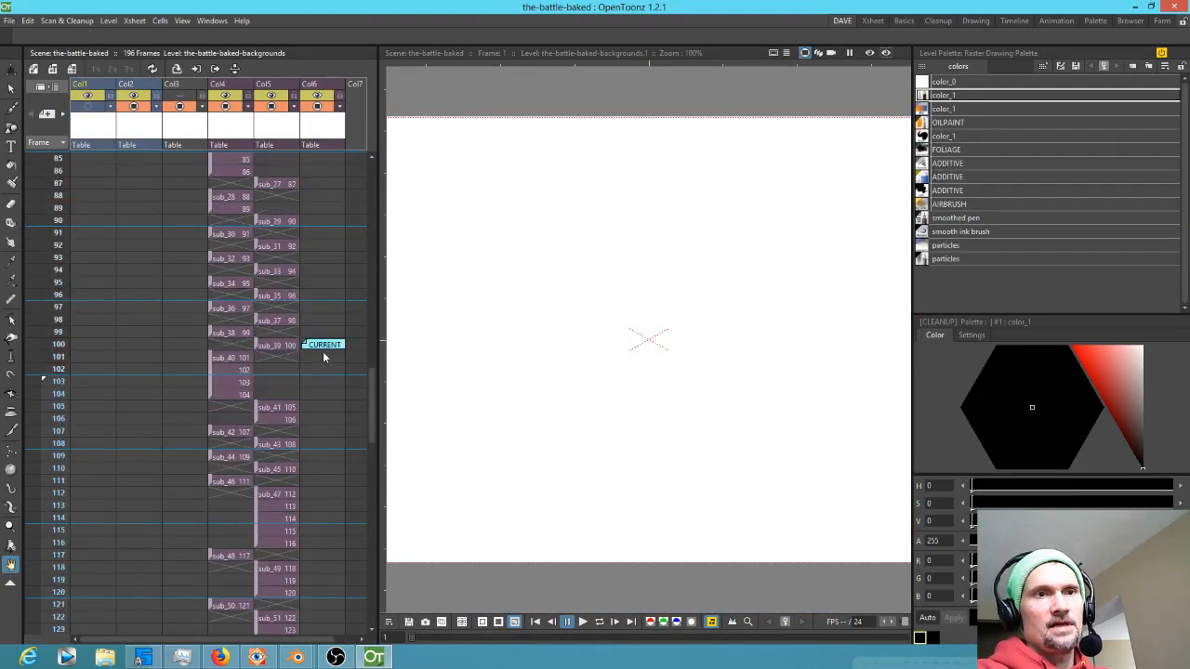
{"action": "left_click", "coordinate": [277, 347]}
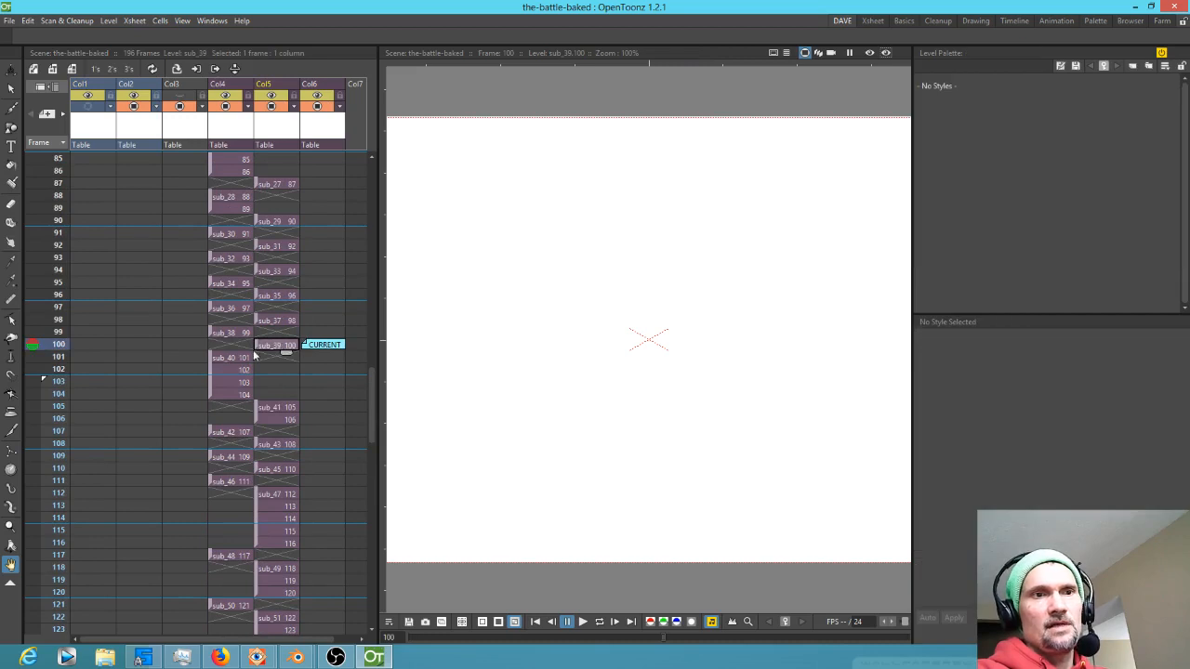
{"action": "scroll", "coordinate": [506, 329], "scroll_direction": "down", "scroll_amount": 2}
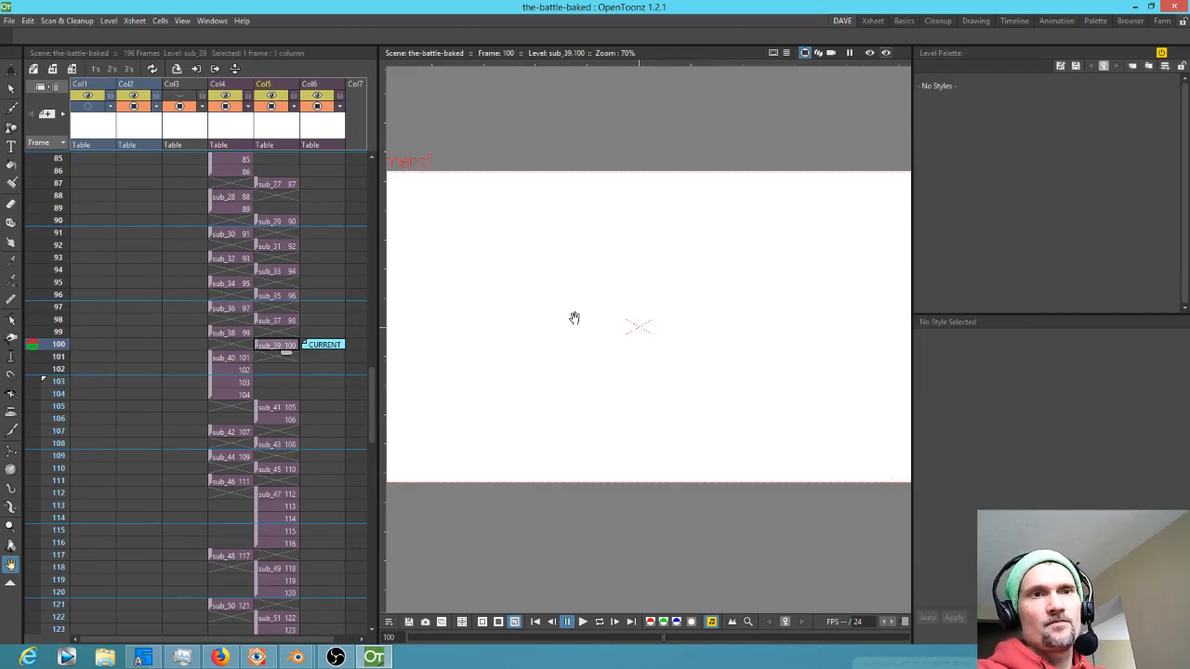
{"action": "left_click", "coordinate": [226, 359]}
{"action": "left_click", "coordinate": [283, 344]}
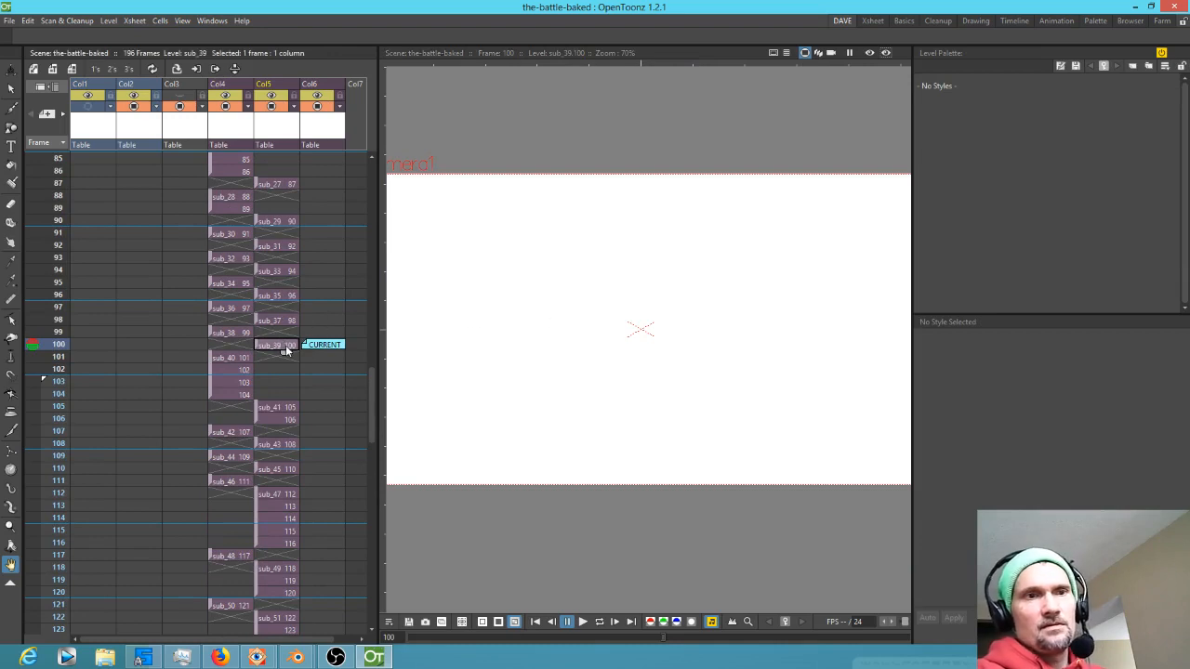
{"action": "double_click", "coordinate": [285, 345]}
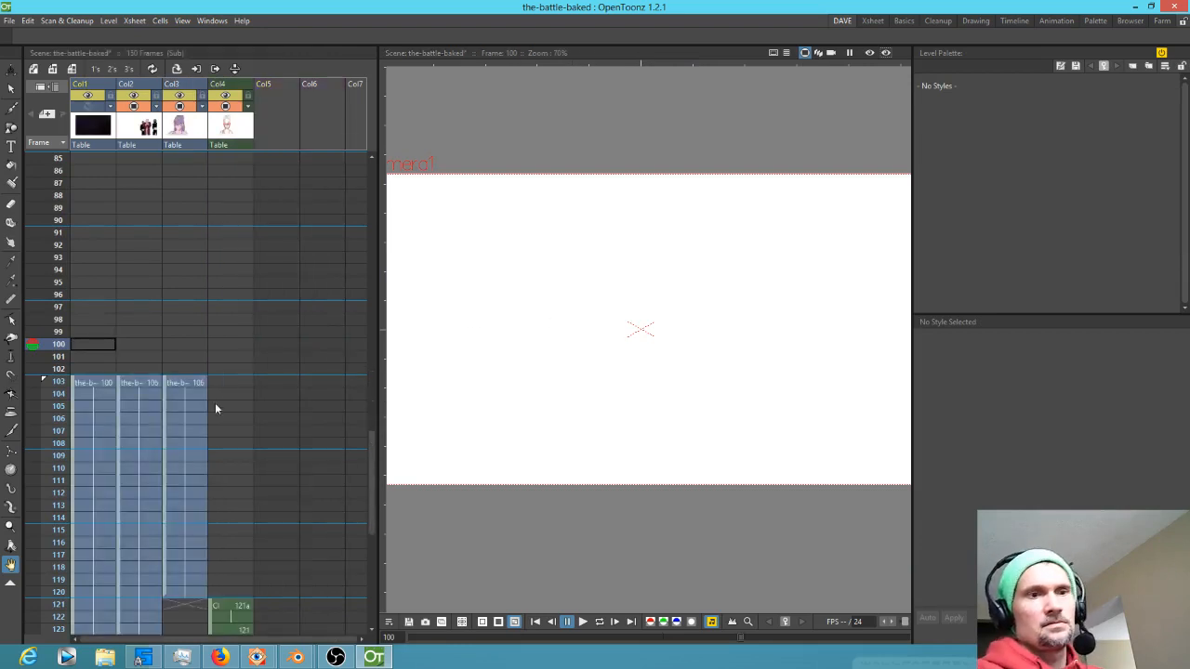
{"action": "scroll", "coordinate": [292, 230], "scroll_direction": "down", "scroll_amount": 10}
{"action": "scroll", "coordinate": [296, 301], "scroll_direction": "up", "scroll_amount": 4}
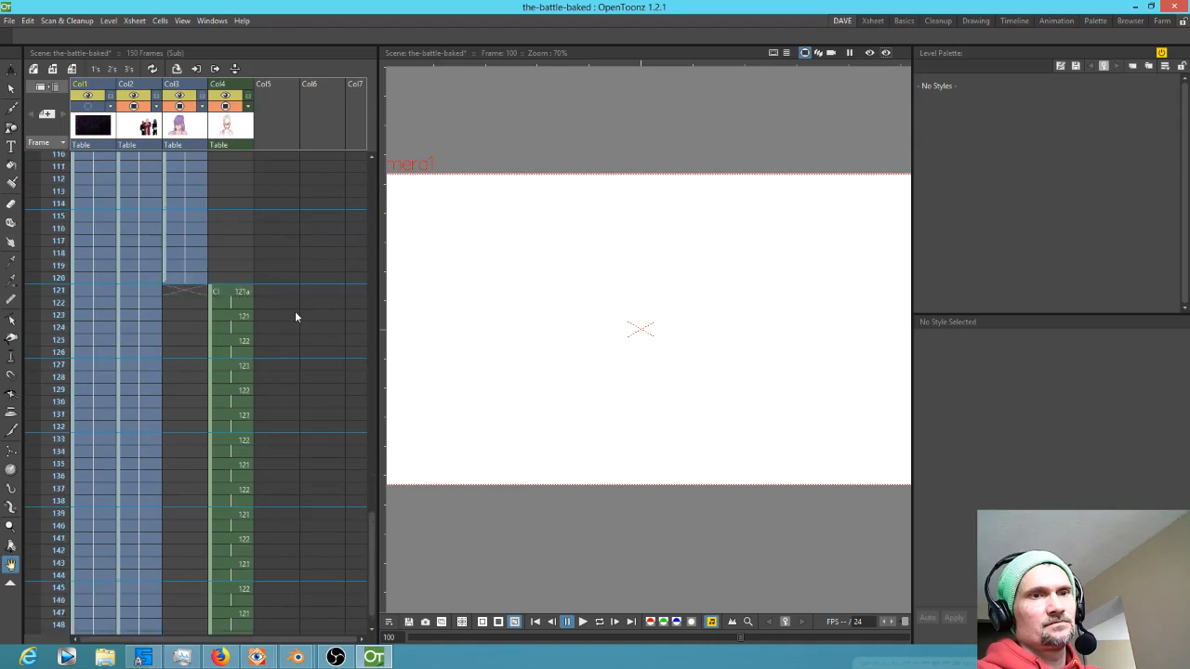
Scrub through frames 103 to 126 of the sub-xsheet to compare the colored face with the rough sketch
{"action": "mouse_move", "coordinate": [56, 383]}
{"action": "left_mouse_down"}
{"action": "mouse_move", "coordinate": [67, 550]}
{"action": "mouse_move", "coordinate": [69, 339]}
{"action": "mouse_move", "coordinate": [68, 390]}
{"action": "mouse_move", "coordinate": [71, 354]}
{"action": "left_mouse_up"}
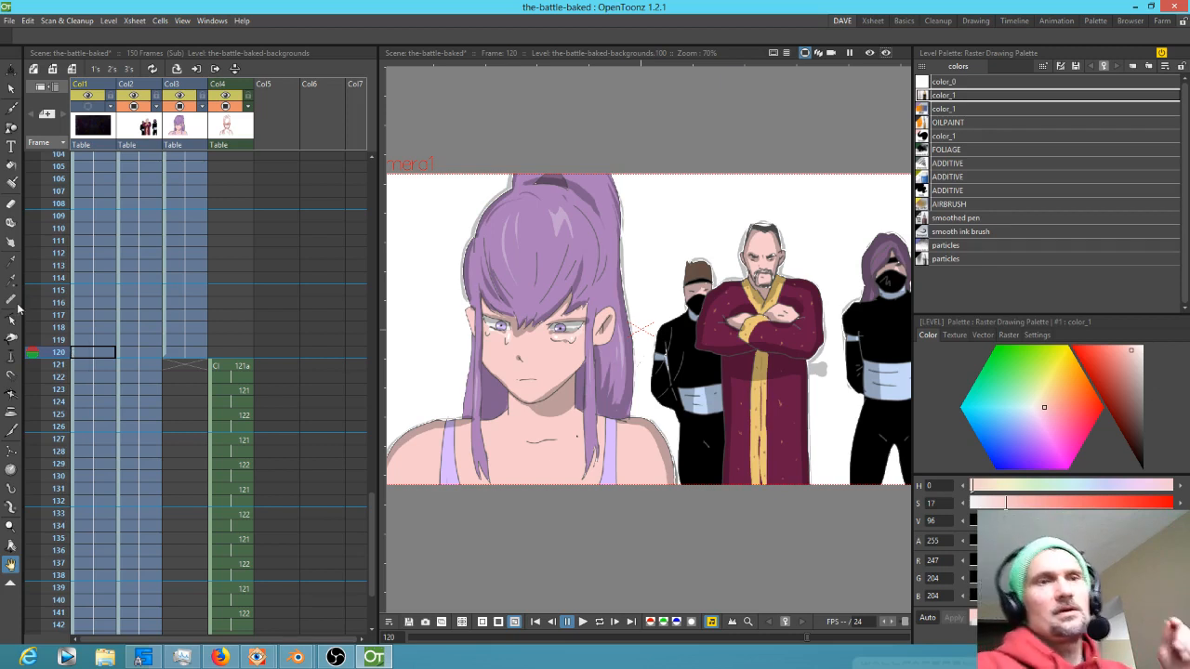
{"action": "left_click", "coordinate": [59, 369]}
{"action": "left_click_drag", "start_coordinate": [59, 369], "coordinate": [62, 426]}
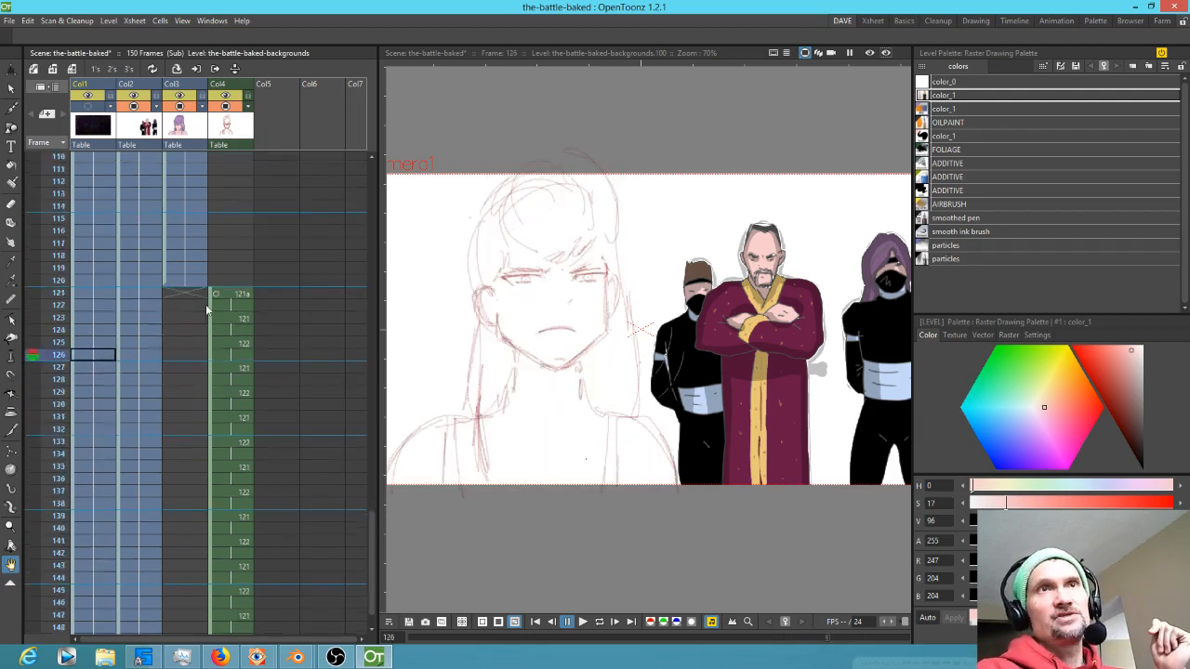
{"action": "scroll", "coordinate": [149, 279], "scroll_direction": "down", "scroll_amount": 3}
{"action": "left_click", "coordinate": [54, 213]}
{"action": "mouse_move", "coordinate": [54, 224]}
{"action": "left_mouse_down"}
{"action": "mouse_move", "coordinate": [44, 524]}
{"action": "mouse_move", "coordinate": [62, 197]}
{"action": "left_mouse_up"}
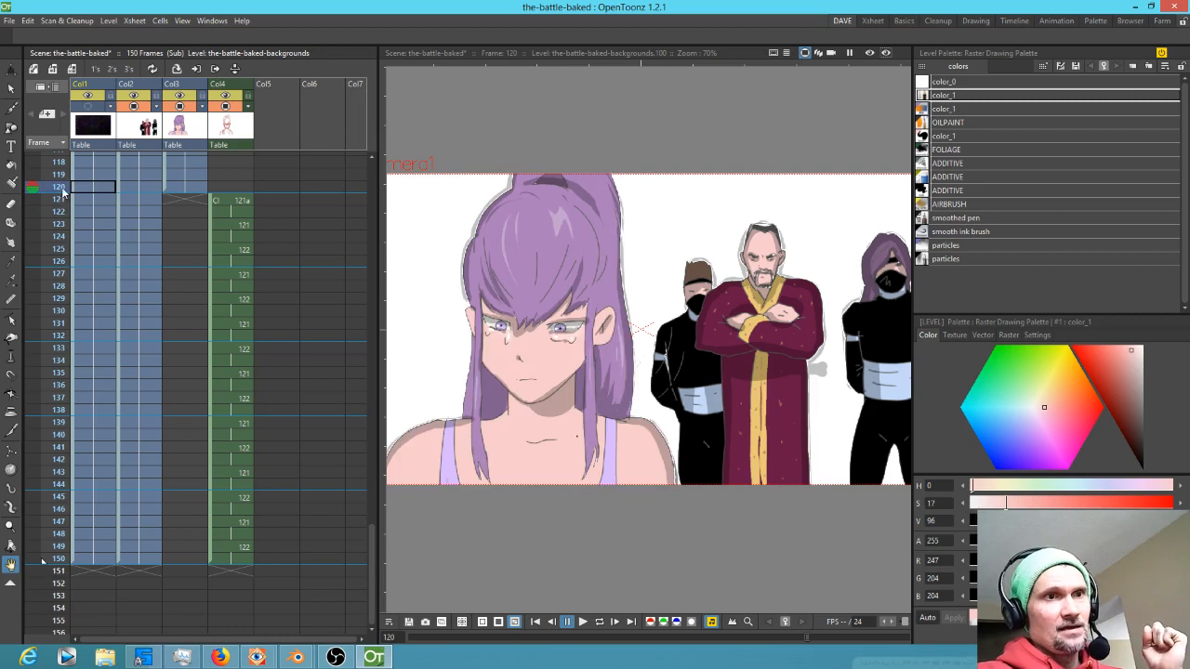
{"action": "scroll", "coordinate": [122, 223], "scroll_direction": "up", "scroll_amount": 4}
{"action": "scroll", "coordinate": [122, 319], "scroll_direction": "up", "scroll_amount": 3}
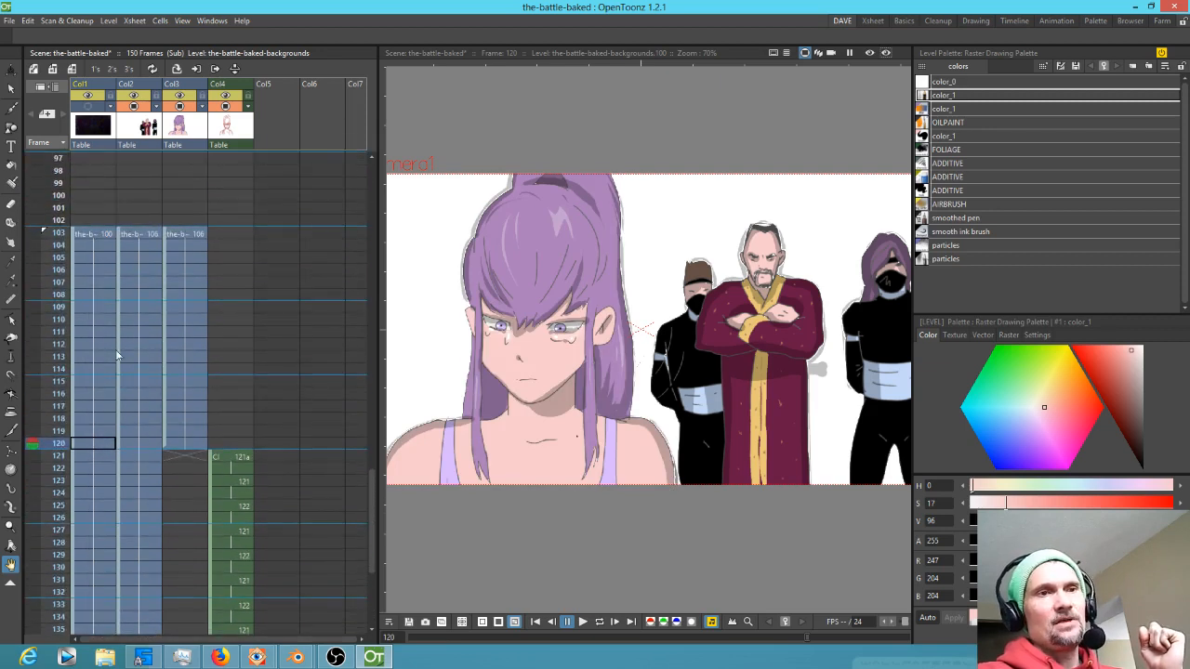
{"action": "left_click_drag", "start_coordinate": [51, 234], "coordinate": [51, 247]}
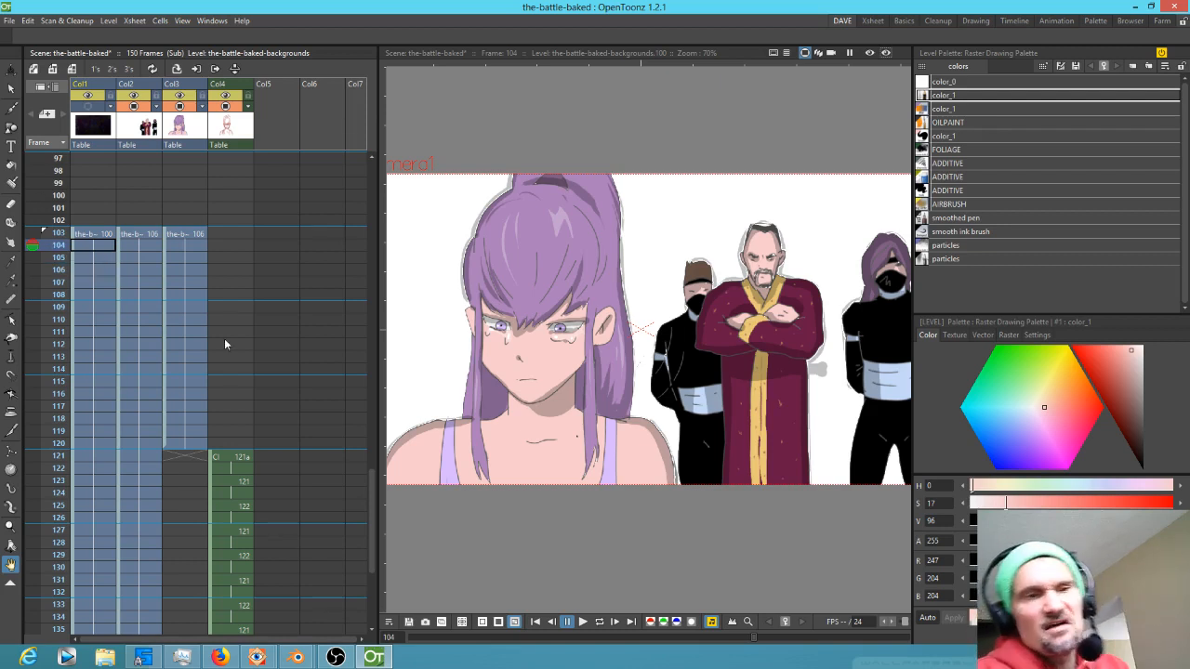
Select the sketch in Col4 at frame 121, zoom in on it, and set drawing 122a at frame 123
{"action": "left_click", "coordinate": [238, 458]}
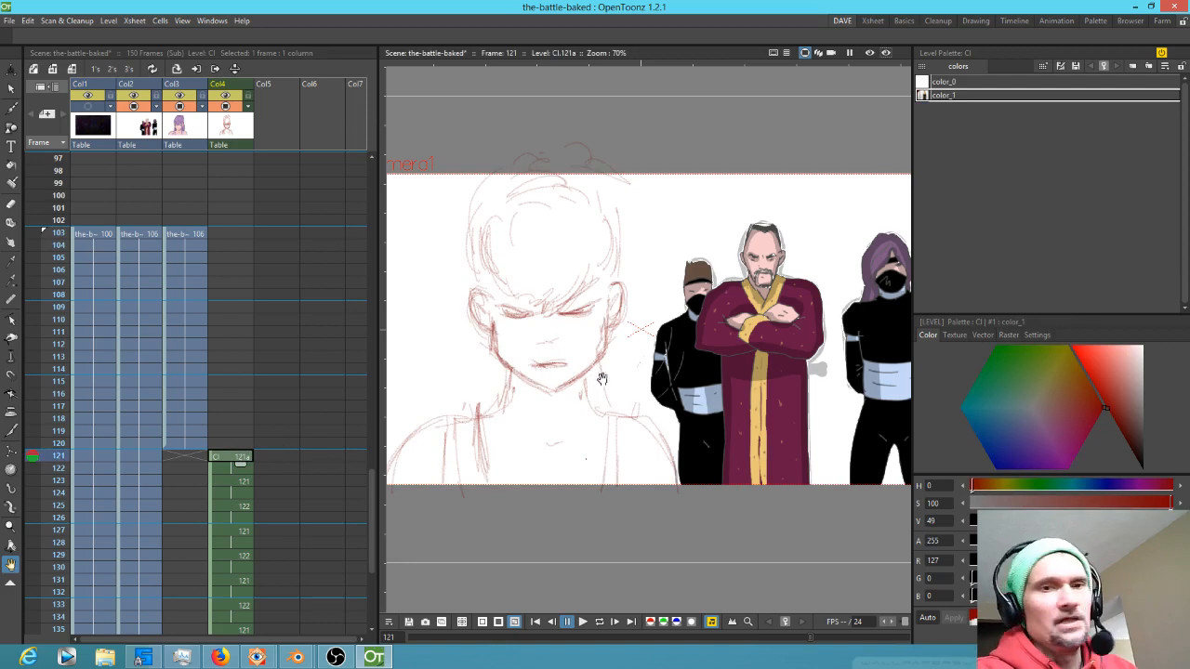
{"action": "scroll", "coordinate": [596, 406], "scroll_direction": "up", "scroll_amount": 4}
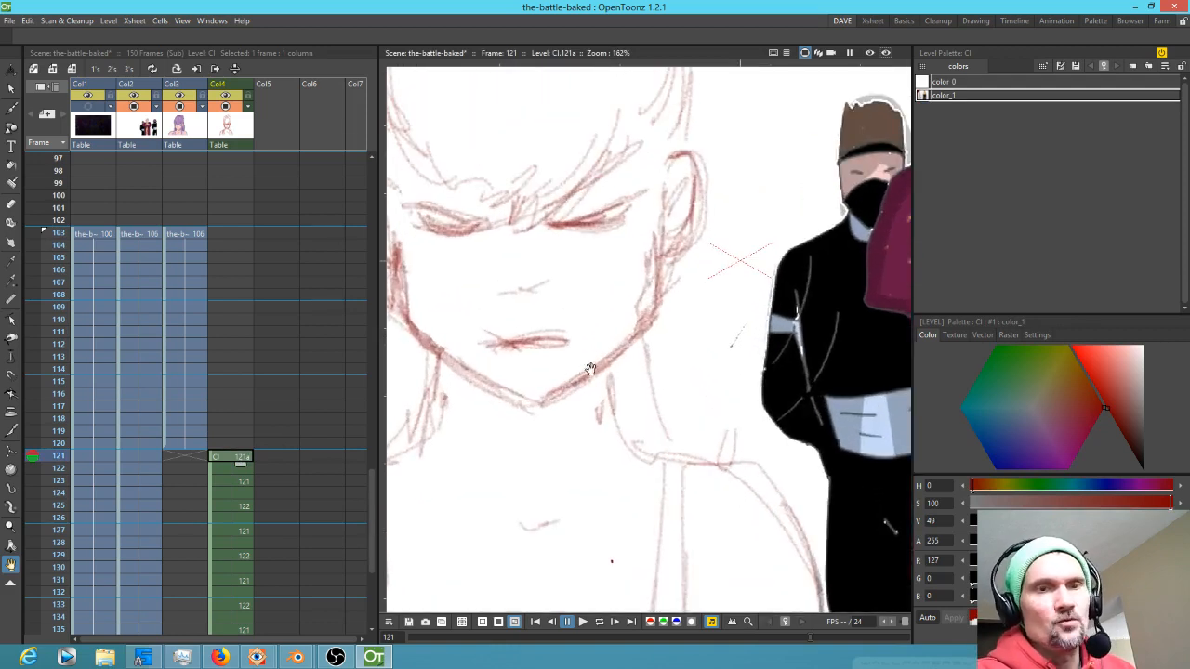
{"action": "left_click_drag", "start_coordinate": [563, 380], "coordinate": [684, 335]}
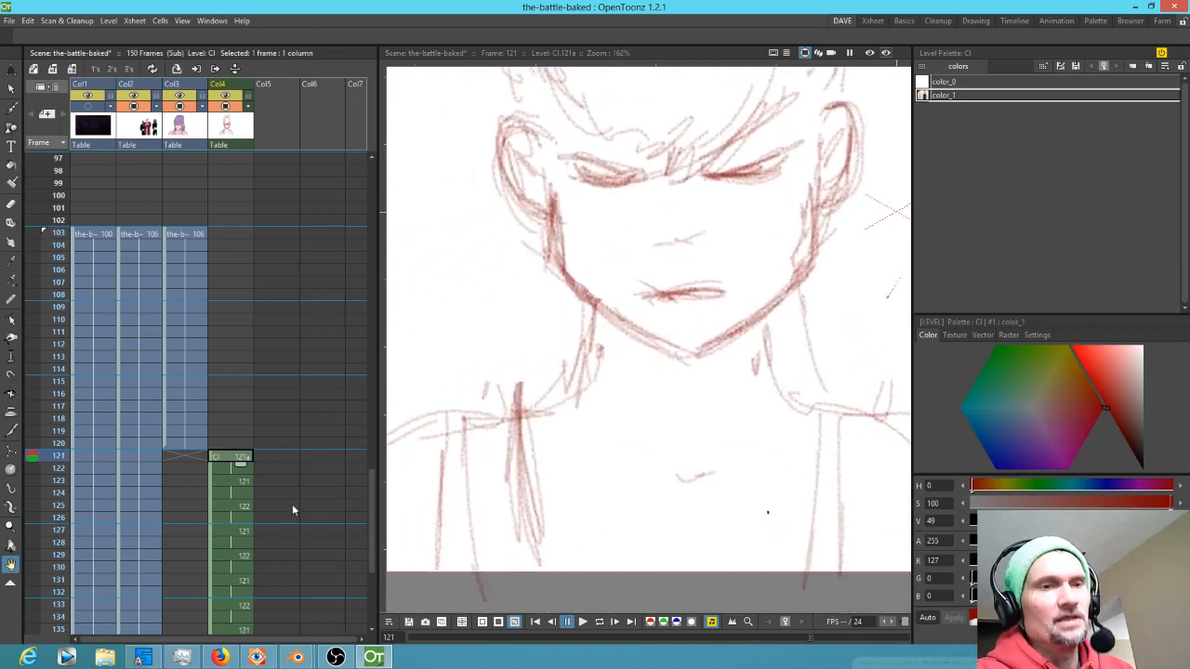
{"action": "left_click", "coordinate": [57, 480]}
{"action": "mouse_move", "coordinate": [57, 480]}
{"action": "left_mouse_down"}
{"action": "mouse_move", "coordinate": [56, 457]}
{"action": "mouse_move", "coordinate": [58, 517]}
{"action": "mouse_move", "coordinate": [73, 457]}
{"action": "mouse_move", "coordinate": [71, 481]}
{"action": "left_mouse_up"}
{"action": "scroll", "coordinate": [274, 452], "scroll_direction": "down", "scroll_amount": 3}
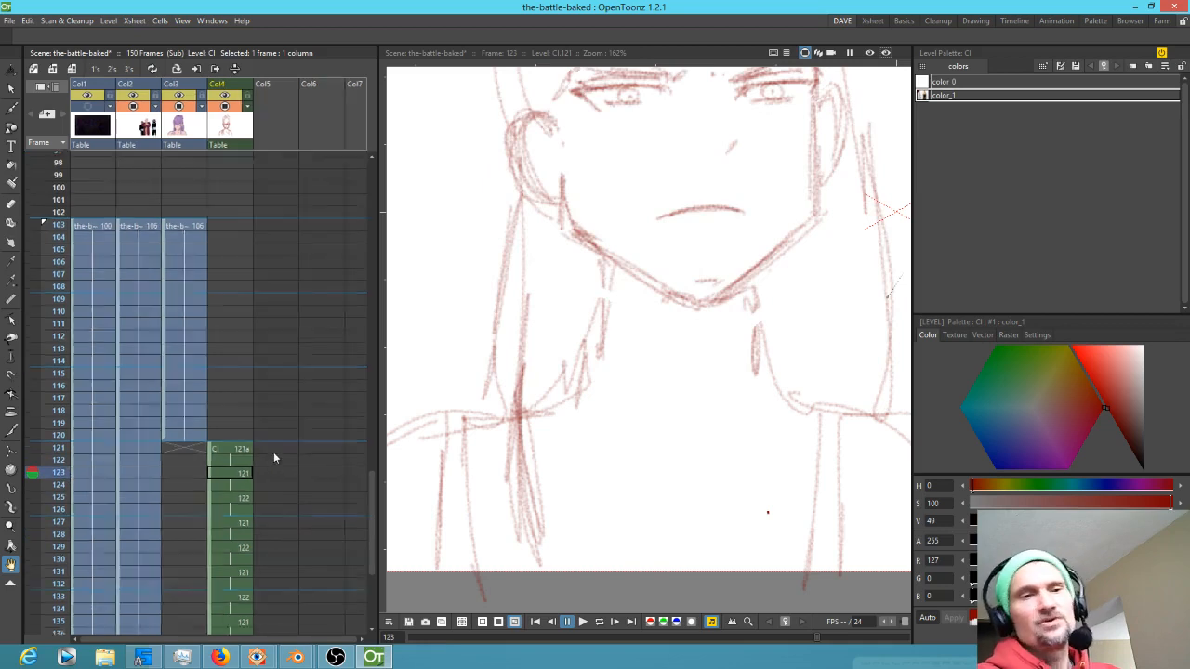
{"action": "left_click", "coordinate": [245, 363]}
{"action": "left_click_drag", "start_coordinate": [245, 370], "coordinate": [241, 392]}
{"action": "left_click", "coordinate": [243, 373]}
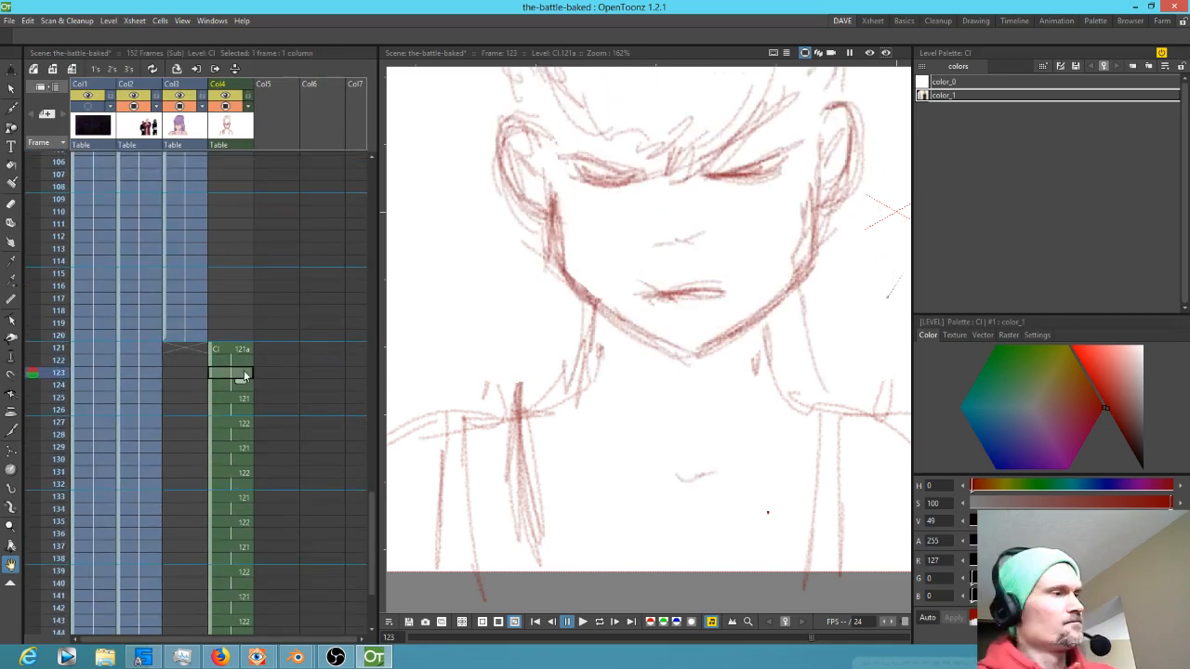
Erase the face from drawing 122a at frame 123 with a size 99 eraser
{"action": "scroll", "coordinate": [481, 359], "scroll_direction": "down", "scroll_amount": 4}
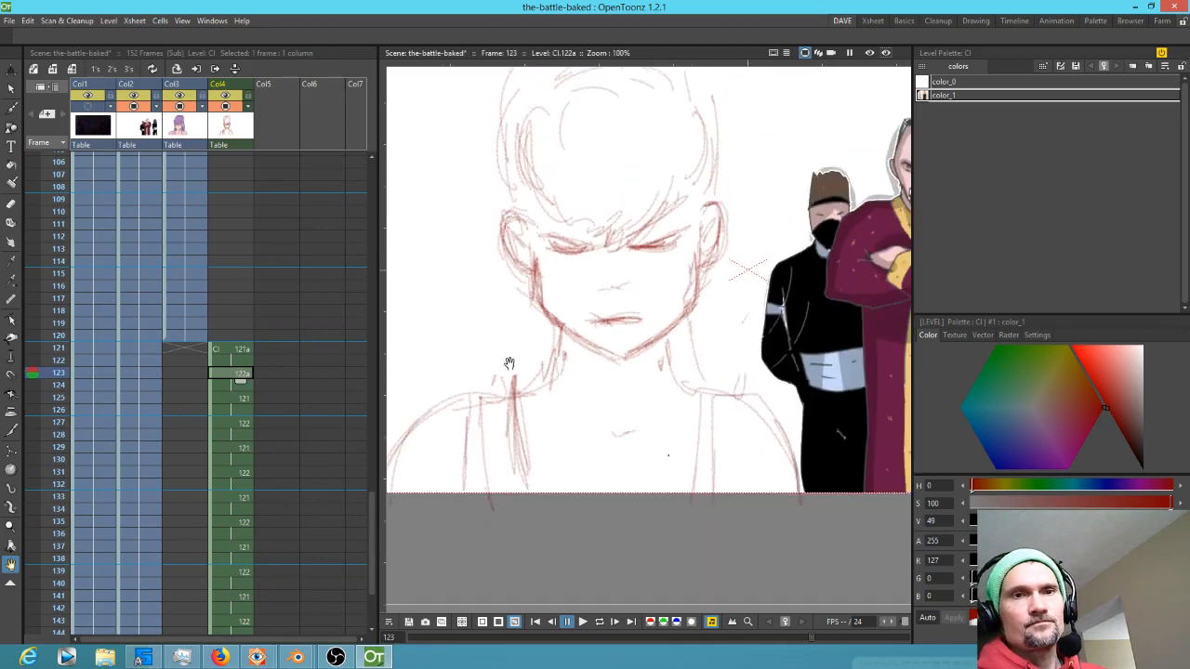
{"action": "left_click_drag", "start_coordinate": [603, 337], "coordinate": [593, 404]}
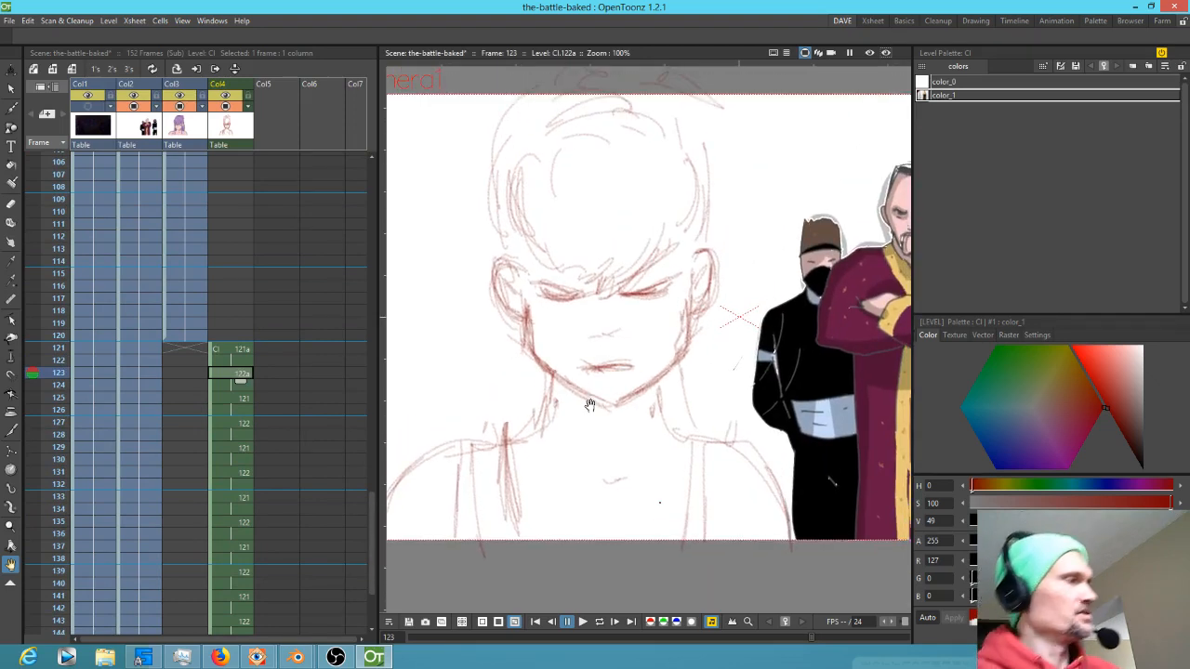
{"action": "key", "text": "e"}
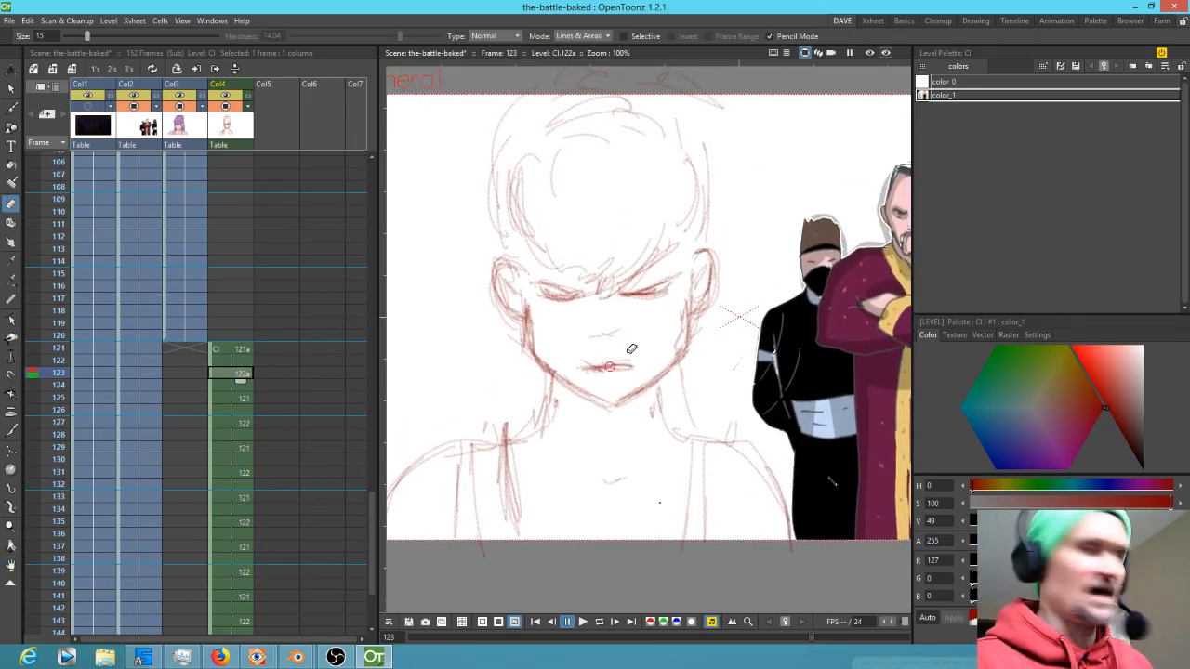
{"action": "mouse_move", "coordinate": [697, 324]}
{"action": "left_mouse_down"}
{"action": "mouse_move", "coordinate": [637, 375]}
{"action": "mouse_move", "coordinate": [587, 328]}
{"action": "mouse_move", "coordinate": [525, 321]}
{"action": "mouse_move", "coordinate": [553, 197]}
{"action": "mouse_move", "coordinate": [461, 188]}
{"action": "mouse_move", "coordinate": [595, 79]}
{"action": "mouse_move", "coordinate": [708, 68]}
{"action": "mouse_move", "coordinate": [561, 175]}
{"action": "mouse_move", "coordinate": [562, 240]}
{"action": "mouse_move", "coordinate": [655, 237]}
{"action": "mouse_move", "coordinate": [744, 276]}
{"action": "mouse_move", "coordinate": [557, 240]}
{"action": "mouse_move", "coordinate": [667, 342]}
{"action": "mouse_move", "coordinate": [665, 391]}
{"action": "mouse_move", "coordinate": [642, 397]}
{"action": "mouse_move", "coordinate": [615, 378]}
{"action": "left_mouse_up"}
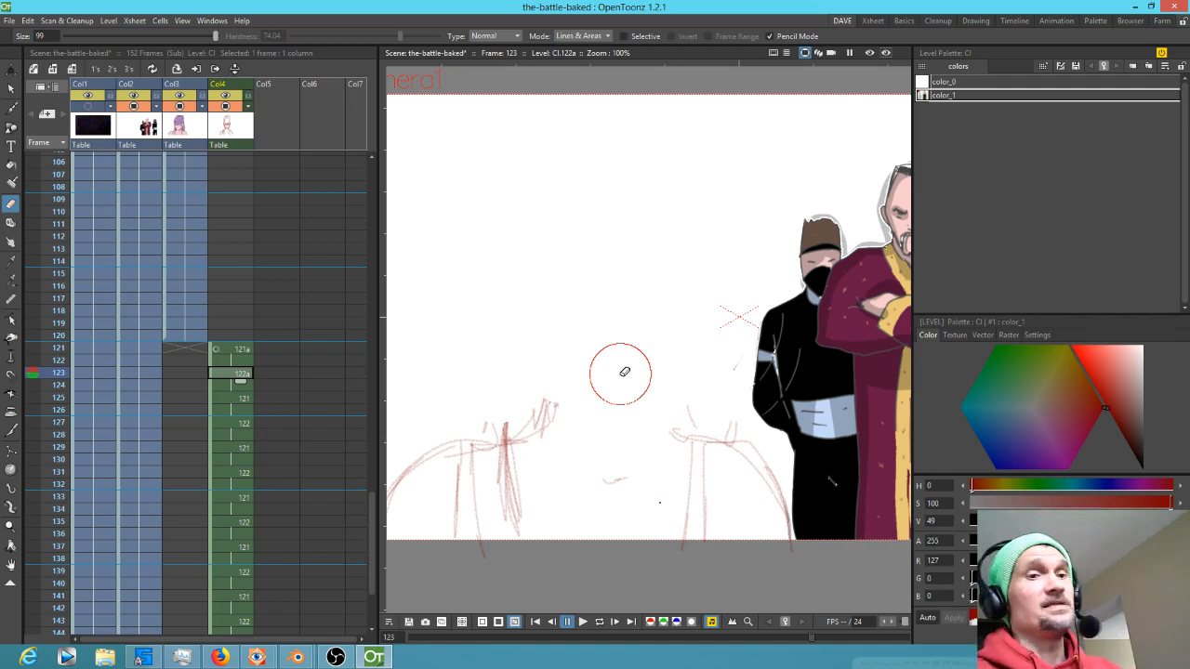
Flip between frames 121 and 123 of Col4 to compare the original sketch with the erased drawing
{"action": "left_click", "coordinate": [58, 349]}
{"action": "mouse_move", "coordinate": [59, 352]}
{"action": "left_mouse_down"}
{"action": "mouse_move", "coordinate": [60, 406]}
{"action": "mouse_move", "coordinate": [67, 379]}
{"action": "left_mouse_up"}
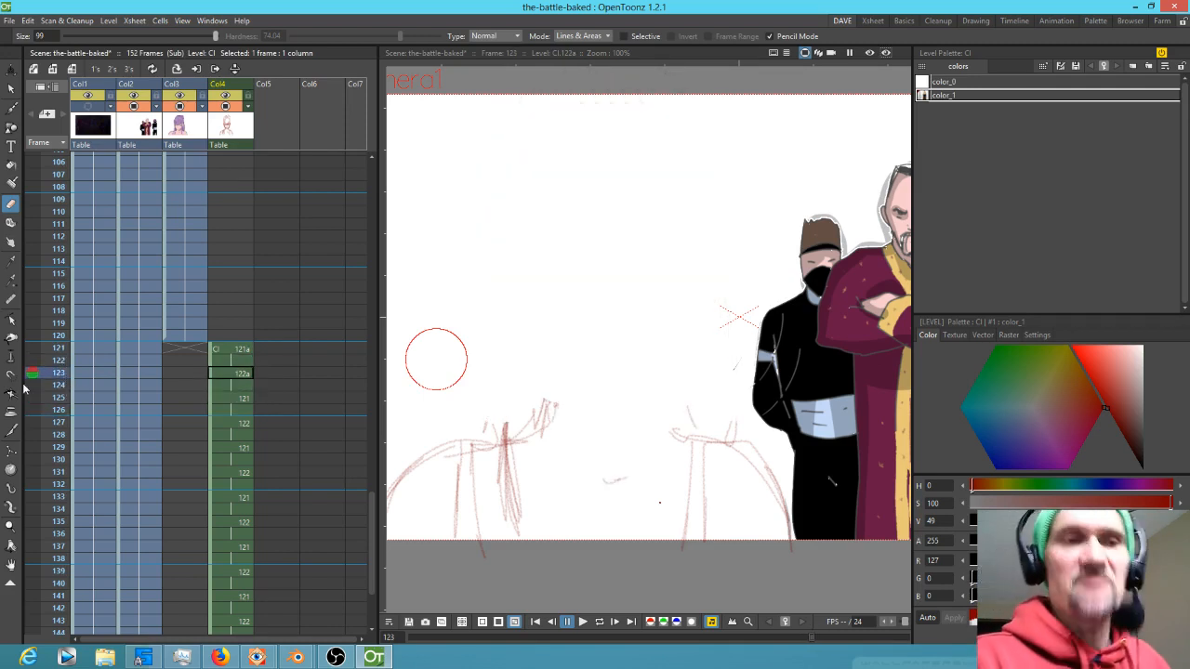
{"action": "left_click", "coordinate": [244, 353]}
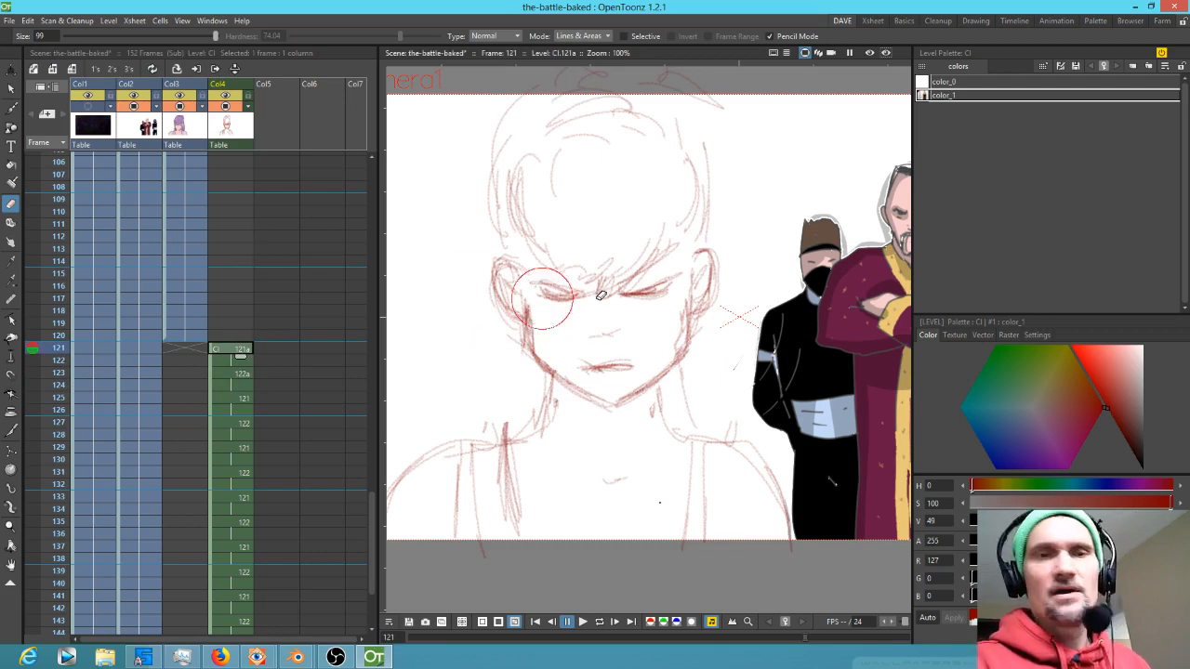
{"action": "left_click", "coordinate": [233, 375]}
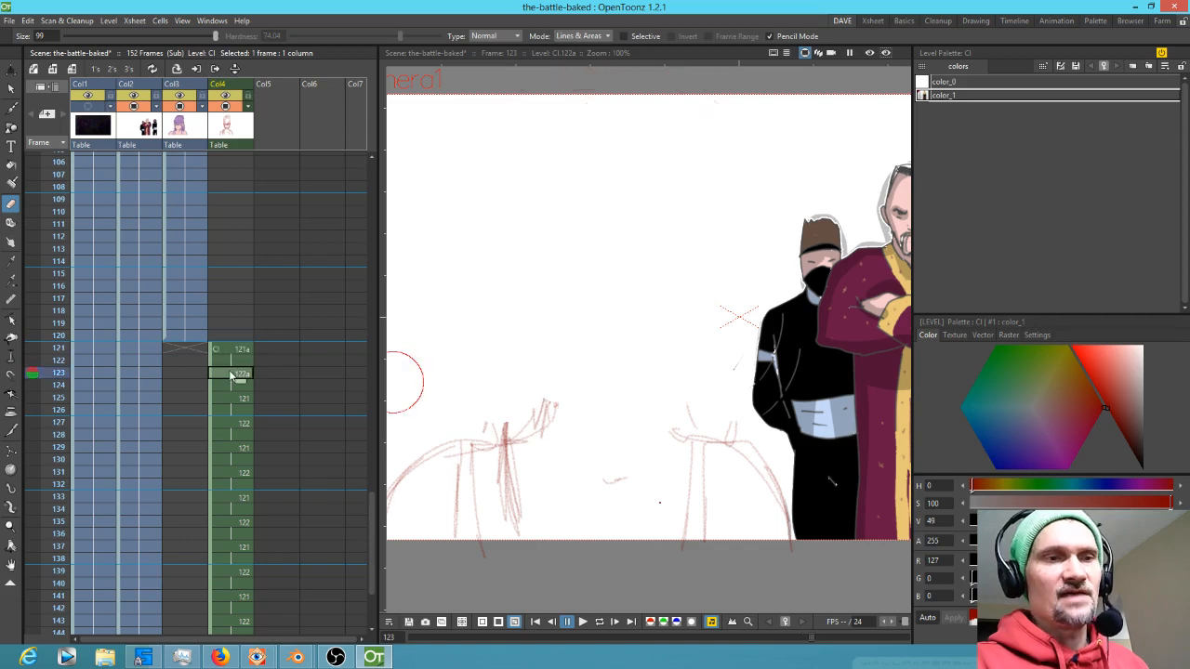
{"action": "left_click", "coordinate": [230, 396]}
{"action": "left_click", "coordinate": [227, 381]}
{"action": "left_click", "coordinate": [230, 354]}
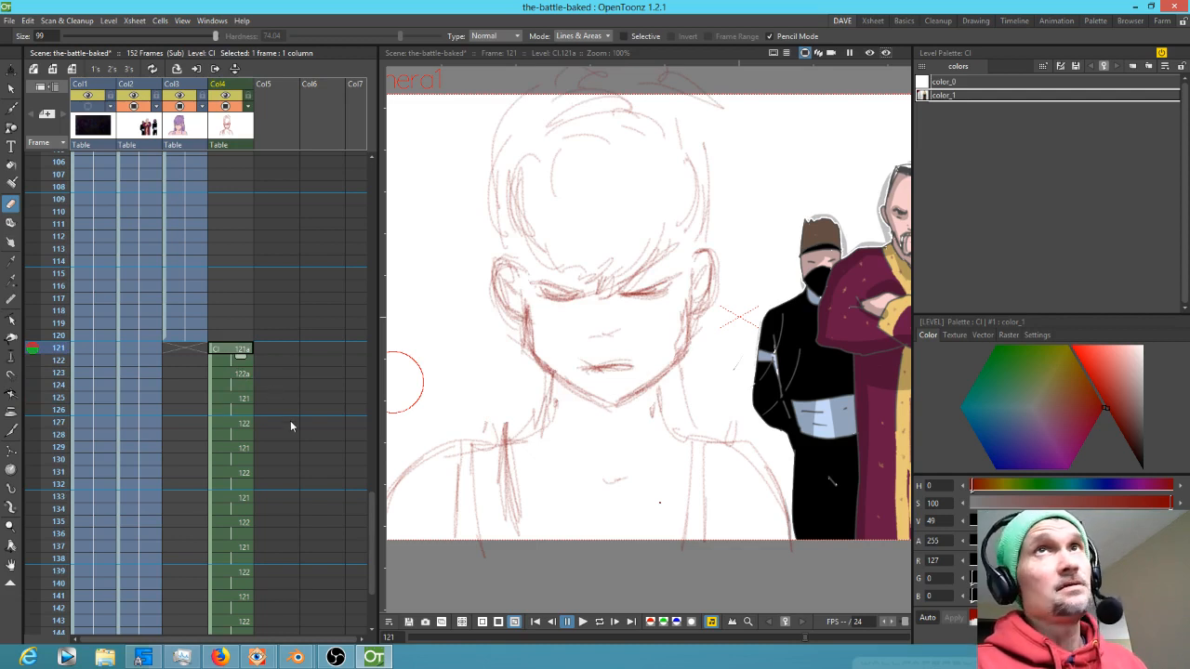
{"action": "left_click", "coordinate": [249, 378]}
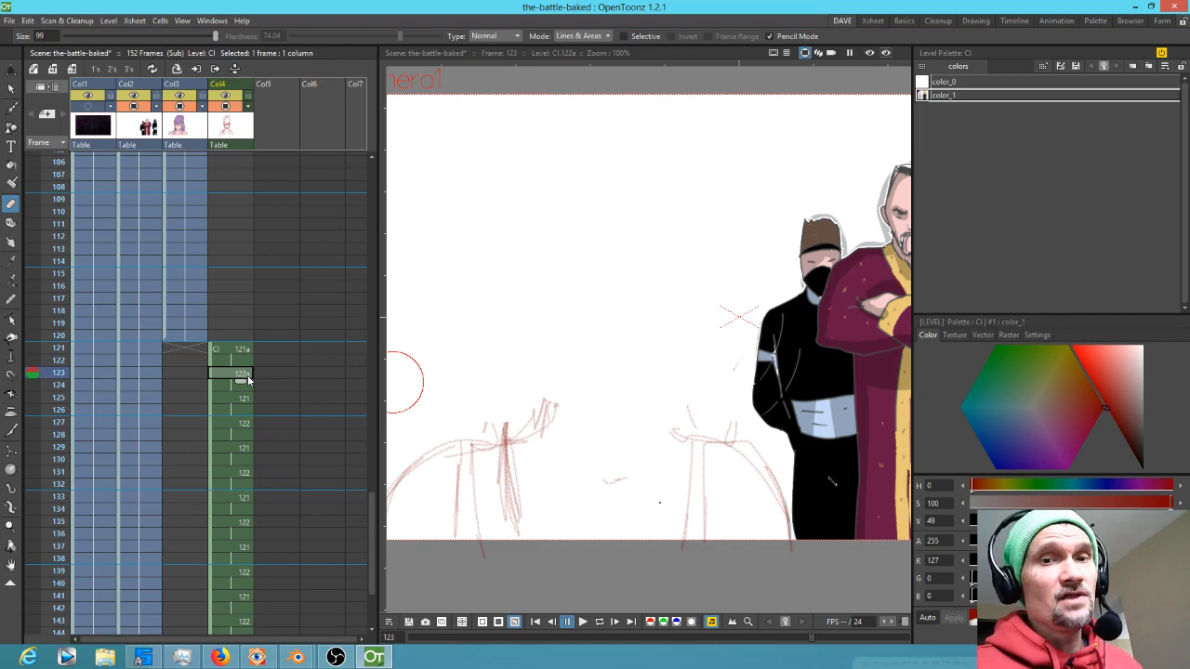
Redraw the head outline and hair on drawing 122a with the Brush tool
{"action": "key", "text": "b"}
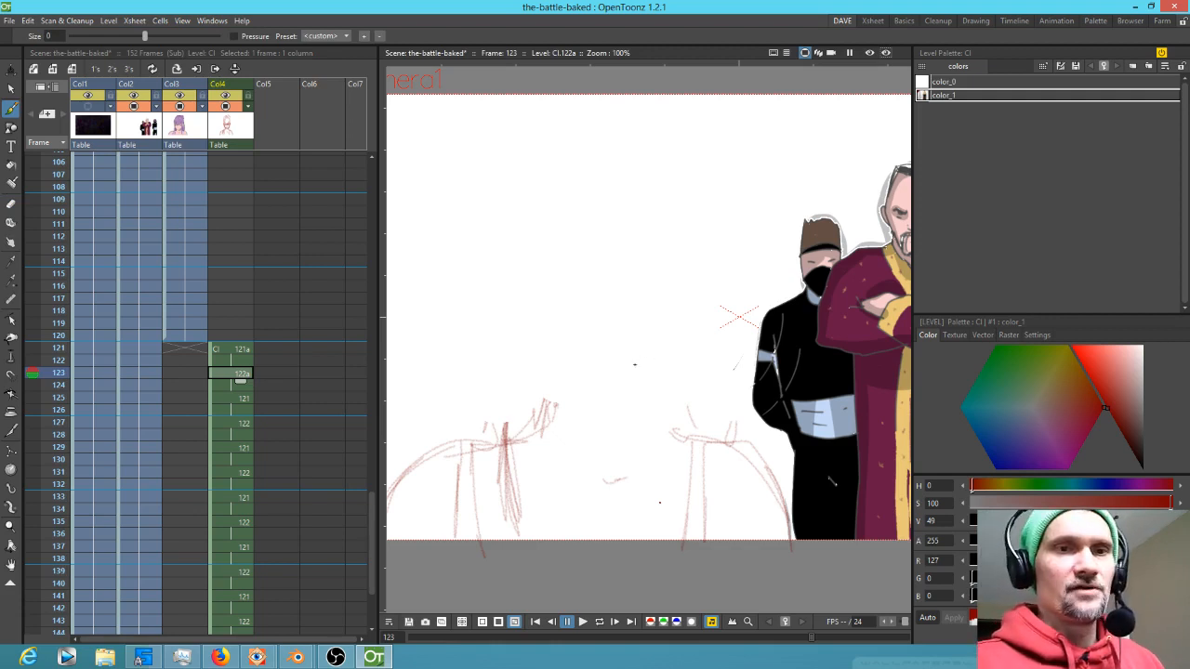
{"action": "key", "text": "."}
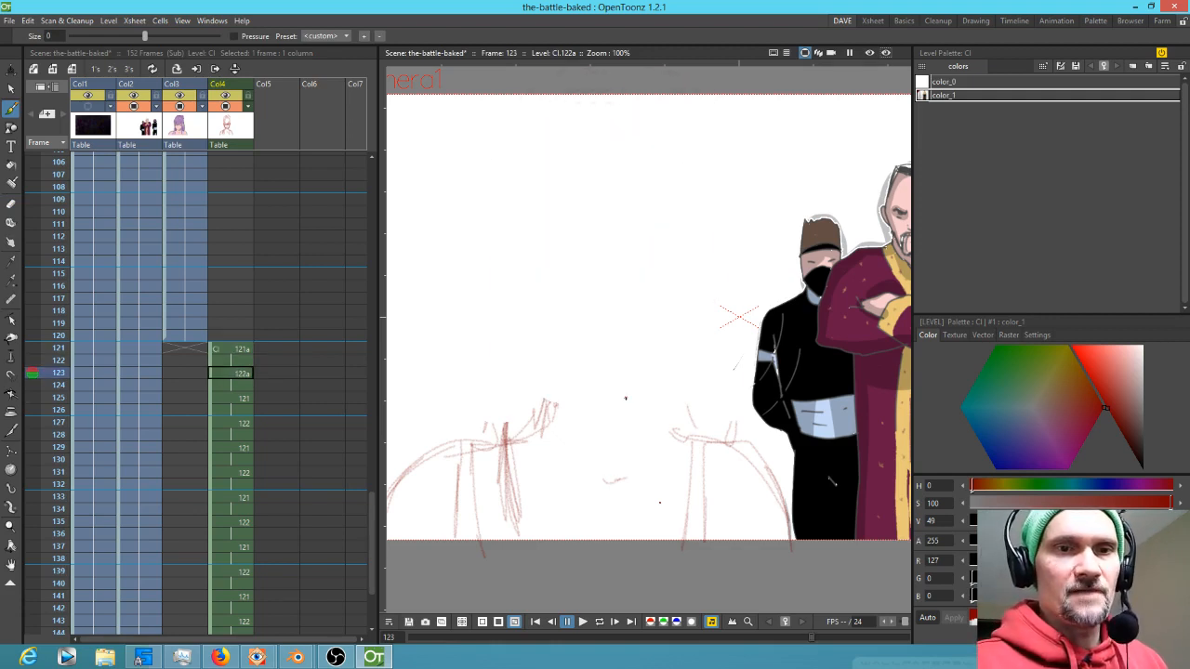
{"action": "key", "text": "."}
{"action": "mouse_move", "coordinate": [640, 384]}
{"action": "left_mouse_down"}
{"action": "mouse_move", "coordinate": [609, 395]}
{"action": "mouse_move", "coordinate": [683, 333]}
{"action": "mouse_move", "coordinate": [600, 370]}
{"action": "left_mouse_up"}
{"action": "left_click_drag", "start_coordinate": [576, 364], "coordinate": [527, 320]}
{"action": "left_click_drag", "start_coordinate": [541, 256], "coordinate": [557, 277]}
{"action": "mouse_move", "coordinate": [676, 241]}
{"action": "left_mouse_down"}
{"action": "mouse_move", "coordinate": [692, 242]}
{"action": "mouse_move", "coordinate": [696, 198]}
{"action": "left_mouse_up"}
{"action": "left_click_drag", "start_coordinate": [676, 185], "coordinate": [642, 194]}
{"action": "mouse_move", "coordinate": [573, 172]}
{"action": "left_mouse_down"}
{"action": "mouse_move", "coordinate": [603, 136]}
{"action": "mouse_move", "coordinate": [657, 169]}
{"action": "left_mouse_up"}
{"action": "mouse_move", "coordinate": [548, 164]}
{"action": "left_mouse_down"}
{"action": "mouse_move", "coordinate": [614, 126]}
{"action": "mouse_move", "coordinate": [677, 184]}
{"action": "left_mouse_up"}
{"action": "left_click_drag", "start_coordinate": [552, 169], "coordinate": [640, 180]}
{"action": "left_click_drag", "start_coordinate": [574, 202], "coordinate": [525, 151]}
{"action": "mouse_move", "coordinate": [553, 149]}
{"action": "left_mouse_down"}
{"action": "mouse_move", "coordinate": [612, 119]}
{"action": "mouse_move", "coordinate": [640, 141]}
{"action": "left_mouse_up"}
Sketch the jaw, ears, neck and facial features on 122a while flipping to the neighbouring frame for reference
{"action": "key", "text": "comma"}
{"action": "key", "text": "period"}
{"action": "left_click_drag", "start_coordinate": [566, 130], "coordinate": [630, 117]}
{"action": "mouse_move", "coordinate": [610, 96]}
{"action": "left_mouse_down"}
{"action": "mouse_move", "coordinate": [551, 118]}
{"action": "mouse_move", "coordinate": [504, 237]}
{"action": "mouse_move", "coordinate": [512, 283]}
{"action": "mouse_move", "coordinate": [526, 263]}
{"action": "left_mouse_up"}
{"action": "key", "text": "comma"}
{"action": "key", "text": "period"}
{"action": "mouse_move", "coordinate": [509, 306]}
{"action": "left_mouse_down"}
{"action": "mouse_move", "coordinate": [502, 270]}
{"action": "mouse_move", "coordinate": [517, 308]}
{"action": "left_mouse_up"}
{"action": "key", "text": "comma"}
{"action": "key", "text": "period"}
{"action": "mouse_move", "coordinate": [694, 251]}
{"action": "left_mouse_down"}
{"action": "mouse_move", "coordinate": [713, 269]}
{"action": "mouse_move", "coordinate": [707, 294]}
{"action": "left_mouse_up"}
{"action": "key", "text": "comma"}
{"action": "key", "text": "period"}
{"action": "mouse_move", "coordinate": [529, 294]}
{"action": "left_mouse_down"}
{"action": "mouse_move", "coordinate": [534, 334]}
{"action": "mouse_move", "coordinate": [569, 366]}
{"action": "left_mouse_up"}
{"action": "left_click_drag", "start_coordinate": [530, 330], "coordinate": [632, 395]}
{"action": "left_click_drag", "start_coordinate": [686, 333], "coordinate": [638, 373]}
{"action": "left_click_drag", "start_coordinate": [693, 270], "coordinate": [672, 422]}
{"action": "key", "text": "comma"}
{"action": "key", "text": "period"}
{"action": "left_click_drag", "start_coordinate": [562, 358], "coordinate": [546, 420]}
{"action": "key", "text": "comma"}
{"action": "key", "text": "period"}
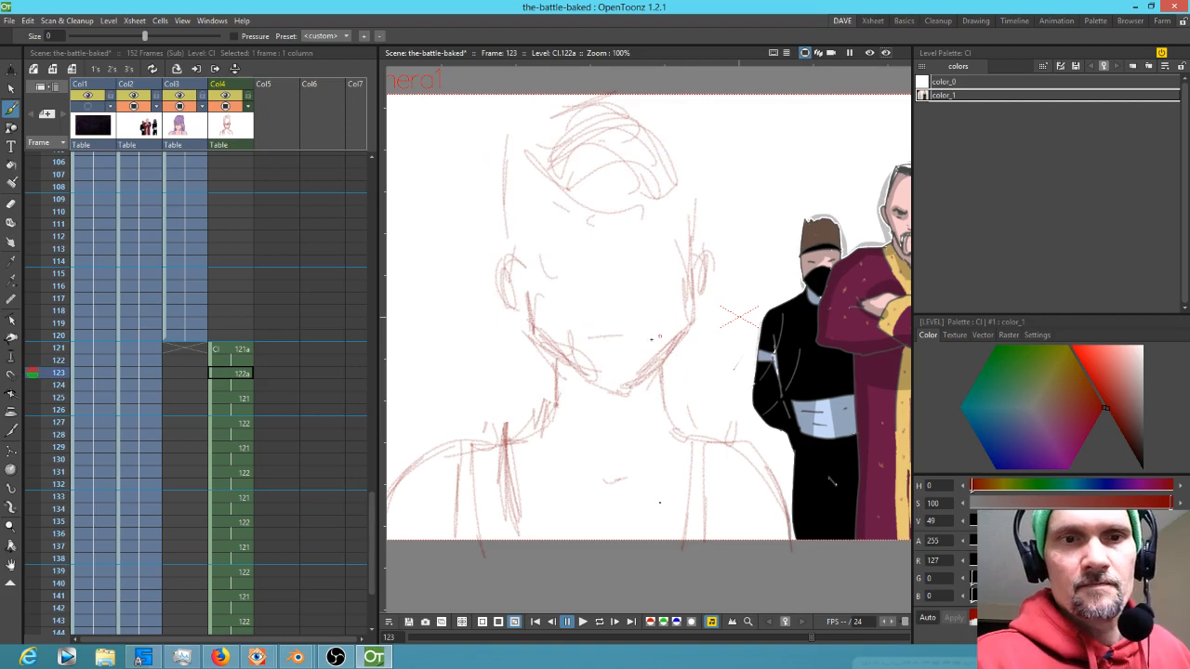
{"action": "left_click_drag", "start_coordinate": [640, 330], "coordinate": [592, 333]}
{"action": "key", "text": "comma"}
{"action": "key", "text": "period"}
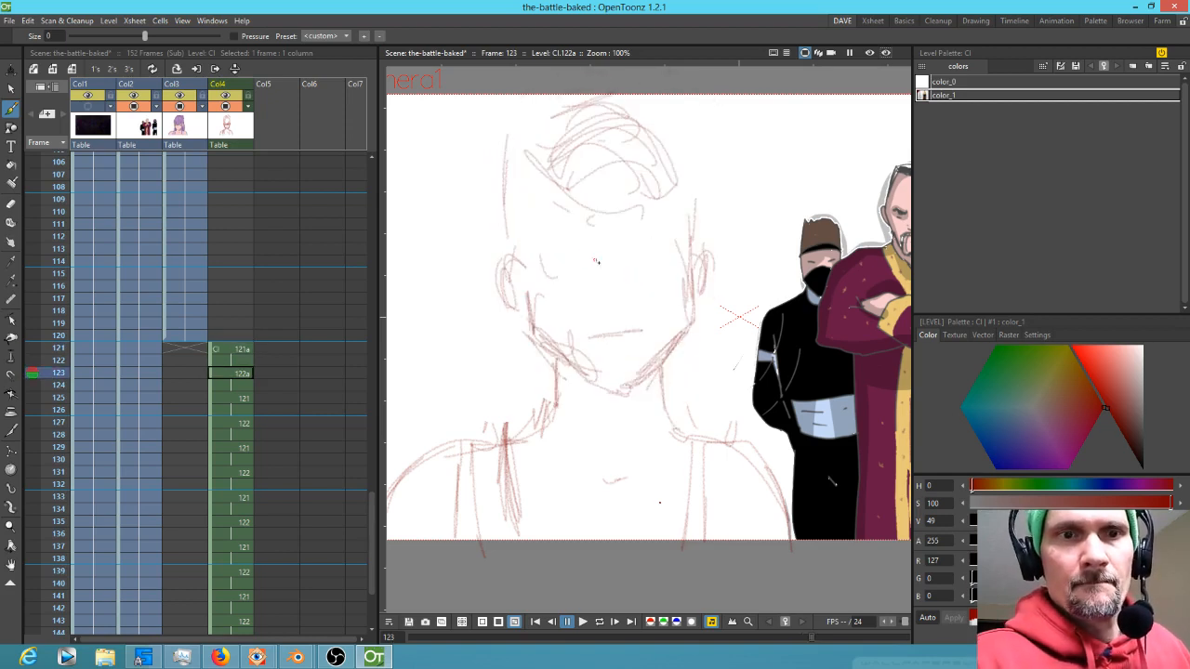
{"action": "key", "text": "comma"}
{"action": "key", "text": "period"}
{"action": "mouse_move", "coordinate": [652, 203]}
{"action": "left_mouse_down"}
{"action": "mouse_move", "coordinate": [612, 225]}
{"action": "mouse_move", "coordinate": [678, 182]}
{"action": "mouse_move", "coordinate": [630, 235]}
{"action": "mouse_move", "coordinate": [626, 212]}
{"action": "mouse_move", "coordinate": [565, 223]}
{"action": "left_mouse_up"}
{"action": "key", "text": "comma"}
{"action": "key", "text": "period"}
{"action": "mouse_move", "coordinate": [650, 224]}
{"action": "left_mouse_down"}
{"action": "mouse_move", "coordinate": [674, 162]}
{"action": "mouse_move", "coordinate": [681, 182]}
{"action": "mouse_move", "coordinate": [560, 191]}
{"action": "mouse_move", "coordinate": [672, 148]}
{"action": "left_mouse_up"}
{"action": "mouse_move", "coordinate": [657, 147]}
{"action": "left_mouse_down"}
{"action": "mouse_move", "coordinate": [554, 182]}
{"action": "mouse_move", "coordinate": [545, 198]}
{"action": "mouse_move", "coordinate": [634, 156]}
{"action": "left_mouse_up"}
Add more hair strands and the neck and shoulder lines with the brush
{"action": "key", "text": "a"}
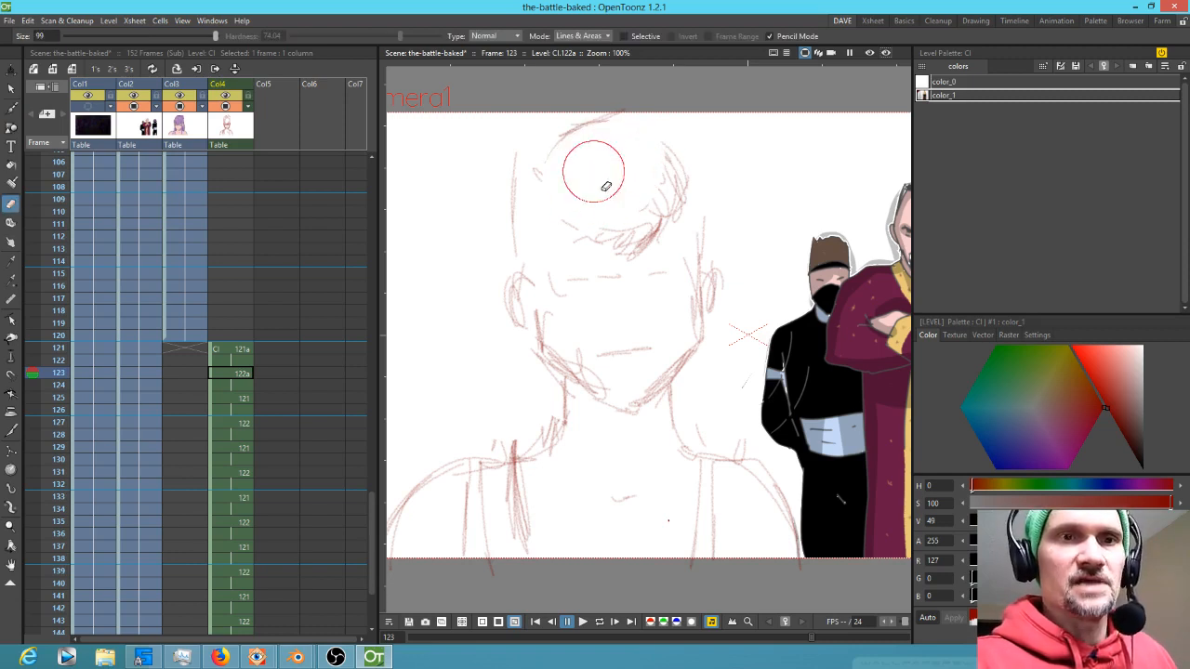
{"action": "key", "text": "b"}
{"action": "left_click_drag", "start_coordinate": [564, 135], "coordinate": [654, 143]}
{"action": "mouse_move", "coordinate": [610, 113]}
{"action": "left_mouse_down"}
{"action": "mouse_move", "coordinate": [578, 127]}
{"action": "mouse_move", "coordinate": [680, 157]}
{"action": "mouse_move", "coordinate": [560, 199]}
{"action": "left_mouse_up"}
{"action": "mouse_move", "coordinate": [569, 211]}
{"action": "left_mouse_down"}
{"action": "mouse_move", "coordinate": [590, 195]}
{"action": "mouse_move", "coordinate": [591, 229]}
{"action": "left_mouse_up"}
{"action": "left_click_drag", "start_coordinate": [686, 182], "coordinate": [703, 245]}
{"action": "left_click_drag", "start_coordinate": [547, 215], "coordinate": [537, 236]}
{"action": "mouse_move", "coordinate": [555, 209]}
{"action": "left_mouse_down"}
{"action": "mouse_move", "coordinate": [550, 254]}
{"action": "mouse_move", "coordinate": [525, 260]}
{"action": "mouse_move", "coordinate": [558, 454]}
{"action": "left_mouse_up"}
{"action": "mouse_move", "coordinate": [543, 312]}
{"action": "left_mouse_down"}
{"action": "mouse_move", "coordinate": [549, 543]}
{"action": "mouse_move", "coordinate": [556, 524]}
{"action": "left_mouse_up"}
{"action": "left_click_drag", "start_coordinate": [703, 282], "coordinate": [689, 437]}
{"action": "left_click_drag", "start_coordinate": [691, 362], "coordinate": [677, 556]}
{"action": "left_click_drag", "start_coordinate": [689, 352], "coordinate": [685, 404]}
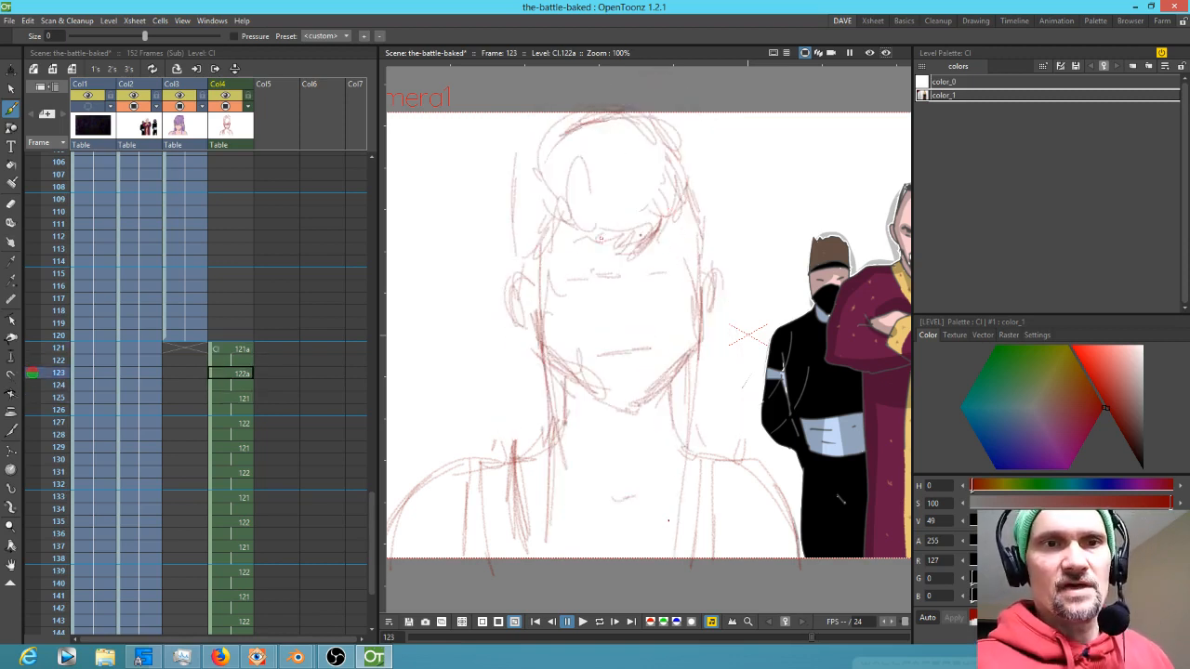
Select the hair strokes at the top of the head and enlarge them to fit the skull
{"action": "key", "text": "s"}
{"action": "mouse_move", "coordinate": [636, 175]}
{"action": "left_mouse_down"}
{"action": "mouse_move", "coordinate": [682, 254]}
{"action": "mouse_move", "coordinate": [646, 174]}
{"action": "left_mouse_up"}
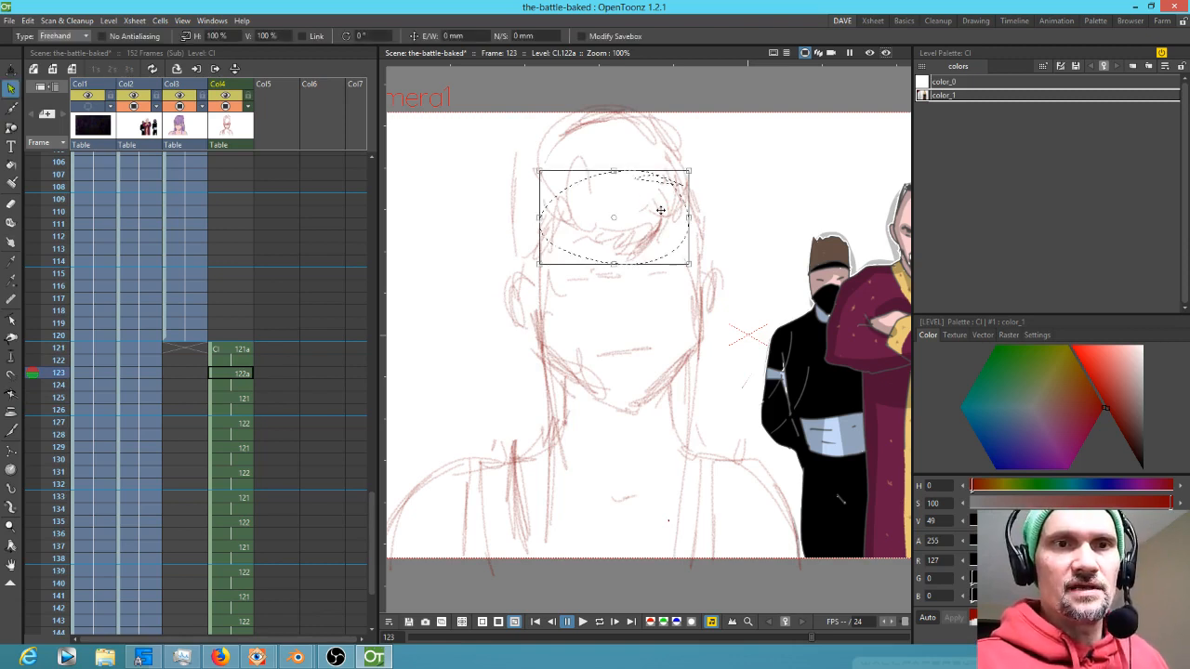
{"action": "mouse_move", "coordinate": [722, 162]}
{"action": "left_mouse_down"}
{"action": "mouse_move", "coordinate": [600, 104]}
{"action": "mouse_move", "coordinate": [571, 259]}
{"action": "mouse_move", "coordinate": [652, 132]}
{"action": "left_mouse_up"}
{"action": "left_click_drag", "start_coordinate": [659, 207], "coordinate": [662, 225]}
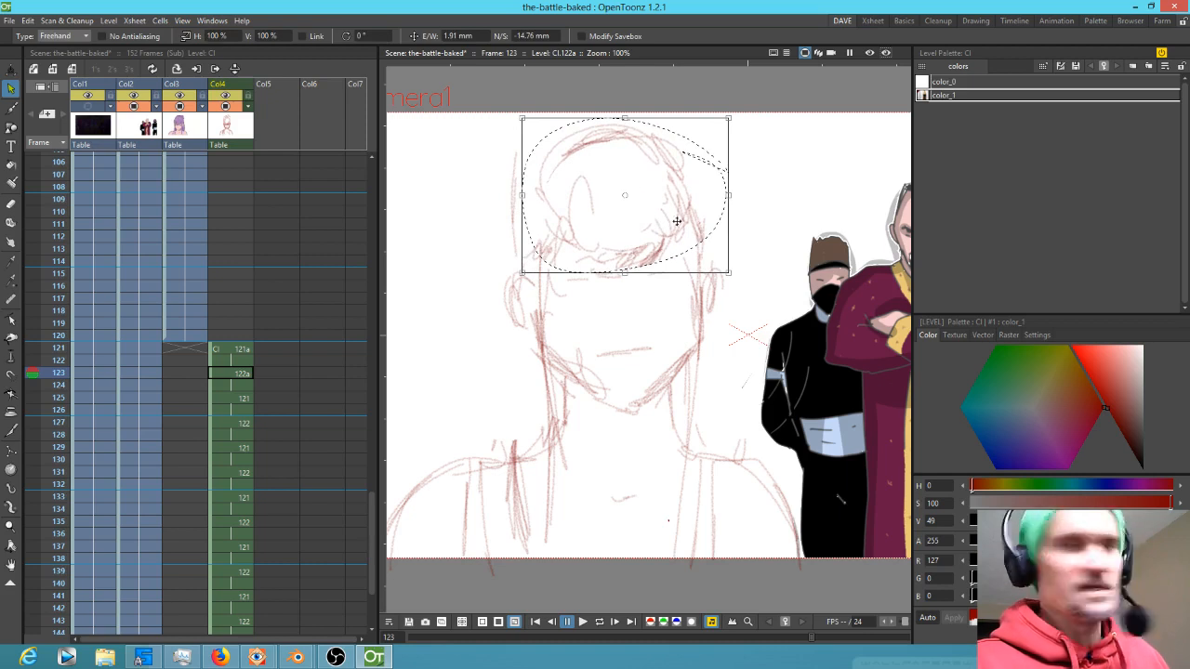
Draw the eyebrows and eye lines across the face with the brush
{"action": "key", "text": "b"}
{"action": "left_click_drag", "start_coordinate": [604, 278], "coordinate": [561, 279]}
{"action": "left_click_drag", "start_coordinate": [643, 278], "coordinate": [696, 270]}
{"action": "mouse_move", "coordinate": [554, 276]}
{"action": "left_mouse_down"}
{"action": "mouse_move", "coordinate": [606, 277]}
{"action": "mouse_move", "coordinate": [548, 268]}
{"action": "left_mouse_up"}
{"action": "left_click_drag", "start_coordinate": [593, 274], "coordinate": [541, 267]}
{"action": "mouse_move", "coordinate": [641, 276]}
{"action": "left_mouse_down"}
{"action": "mouse_move", "coordinate": [699, 265]}
{"action": "mouse_move", "coordinate": [553, 274]}
{"action": "left_mouse_up"}
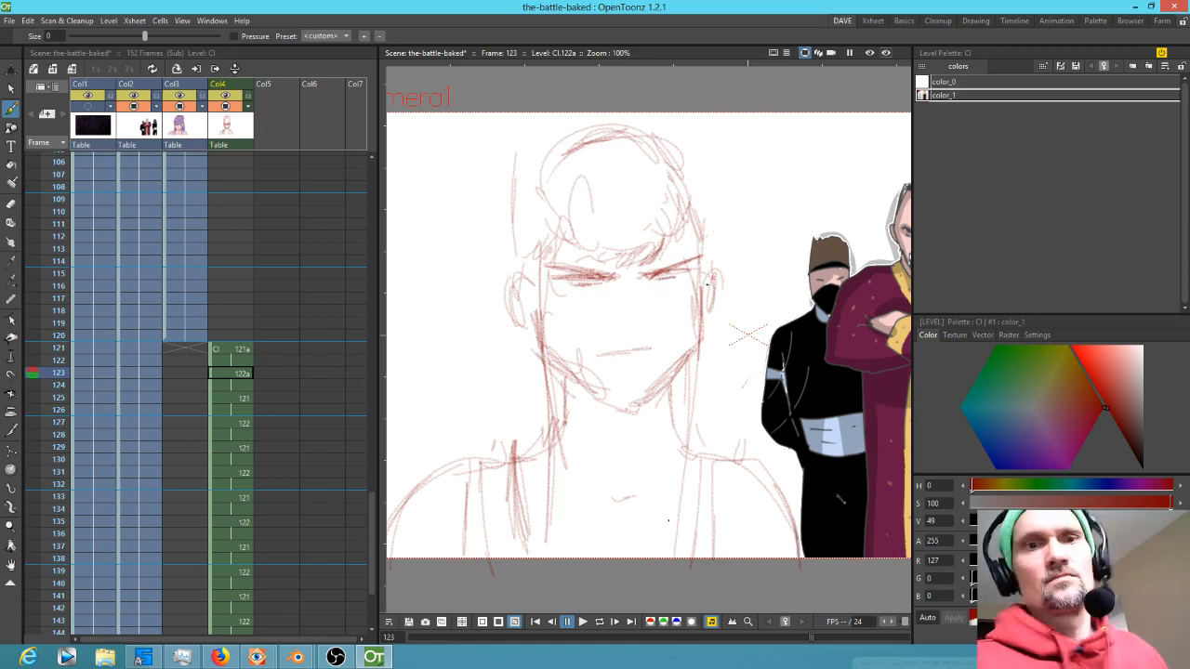
Try rotating the left eye and brow strokes about 38 degrees, then undo it
{"action": "key", "text": "s"}
{"action": "mouse_move", "coordinate": [696, 249]}
{"action": "left_mouse_down"}
{"action": "mouse_move", "coordinate": [537, 290]}
{"action": "mouse_move", "coordinate": [572, 295]}
{"action": "left_mouse_up"}
{"action": "mouse_move", "coordinate": [708, 239]}
{"action": "left_mouse_down"}
{"action": "mouse_move", "coordinate": [629, 234]}
{"action": "mouse_move", "coordinate": [643, 231]}
{"action": "left_mouse_up"}
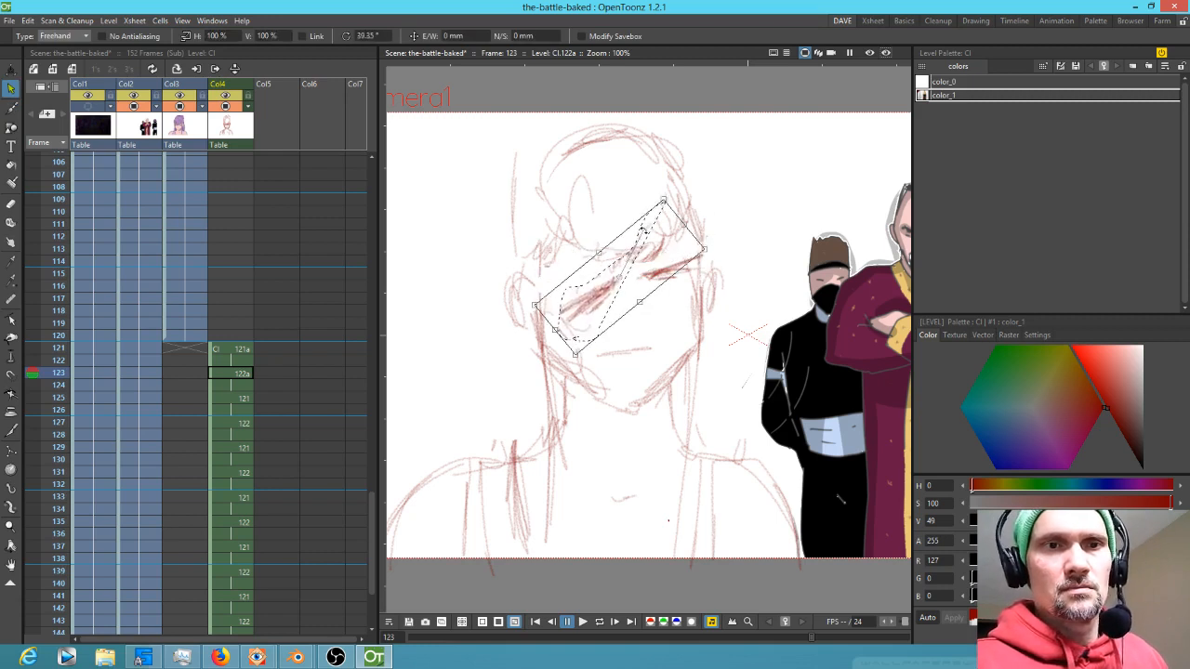
{"action": "key", "text": "ctrl+z"}
Select the brows and eyes and rotate them slightly, about -1.5 degrees
{"action": "mouse_move", "coordinate": [704, 217]}
{"action": "left_mouse_down"}
{"action": "mouse_move", "coordinate": [528, 250]}
{"action": "mouse_move", "coordinate": [583, 322]}
{"action": "mouse_move", "coordinate": [701, 276]}
{"action": "mouse_move", "coordinate": [705, 223]}
{"action": "left_mouse_up"}
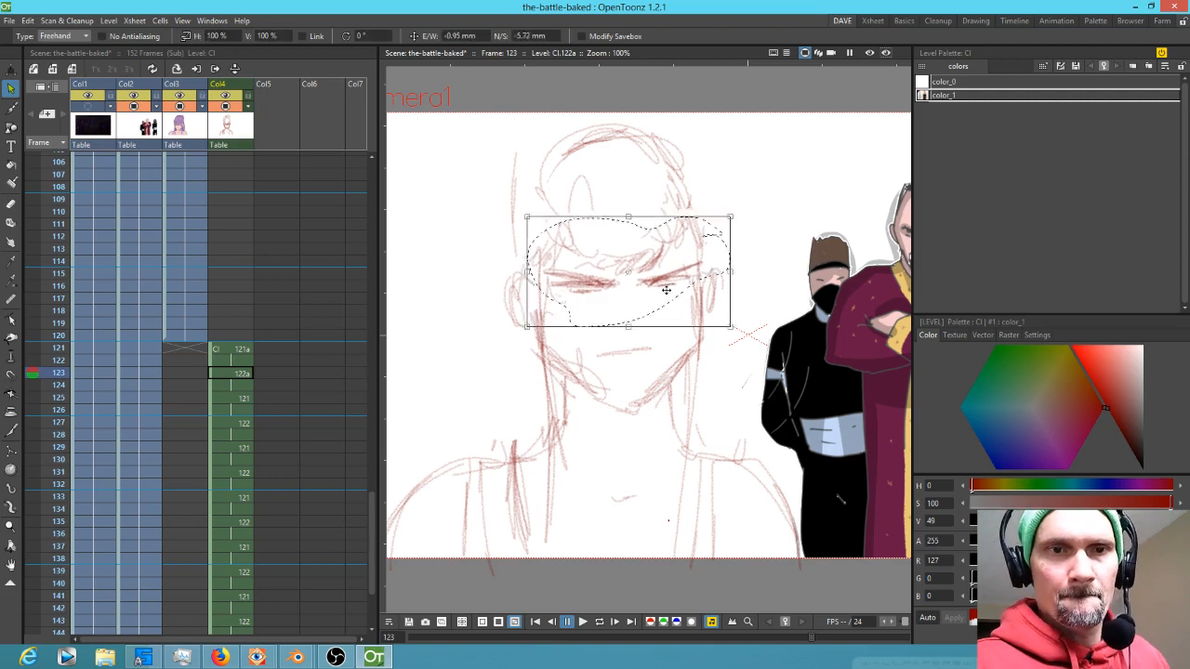
{"action": "left_click", "coordinate": [743, 216]}
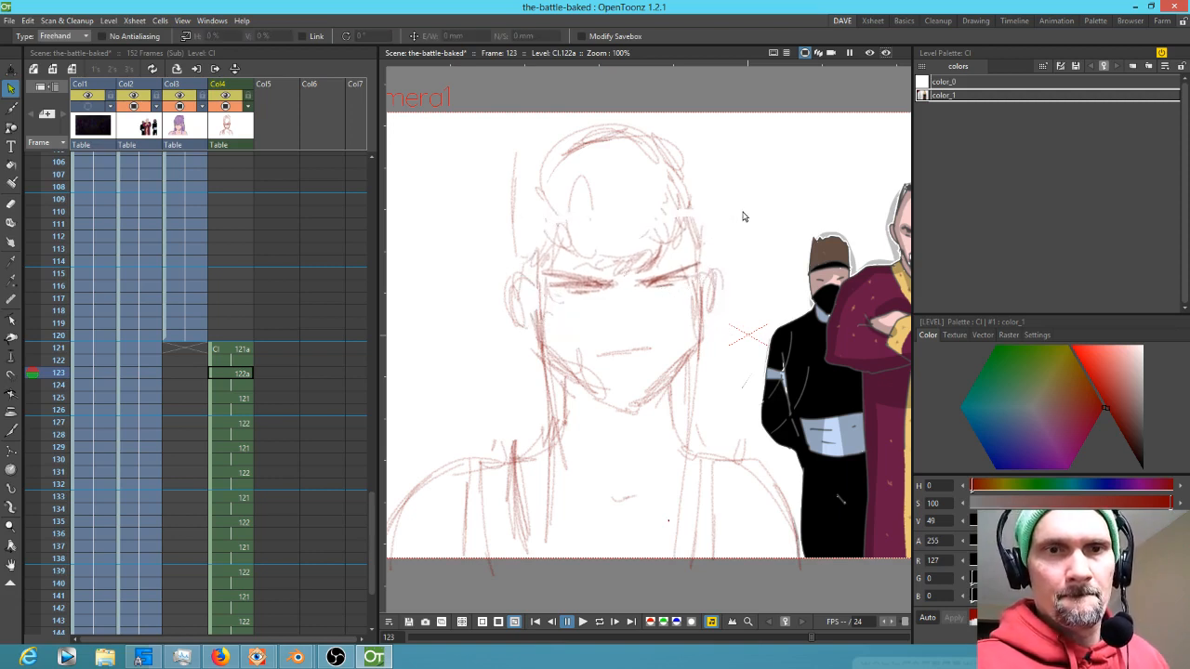
{"action": "mouse_move", "coordinate": [732, 231]}
{"action": "left_mouse_down"}
{"action": "mouse_move", "coordinate": [592, 253]}
{"action": "mouse_move", "coordinate": [556, 318]}
{"action": "mouse_move", "coordinate": [659, 312]}
{"action": "mouse_move", "coordinate": [739, 212]}
{"action": "left_mouse_up"}
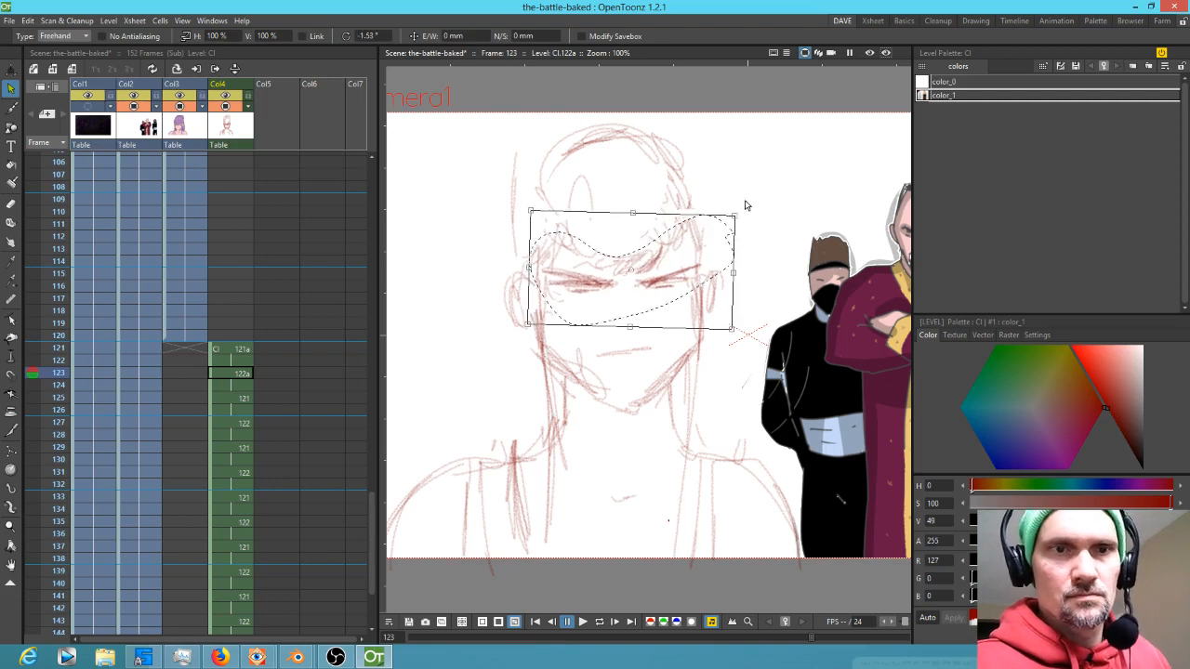
Redraw the hair strands falling across the forehead with the brush
{"action": "key", "text": "a"}
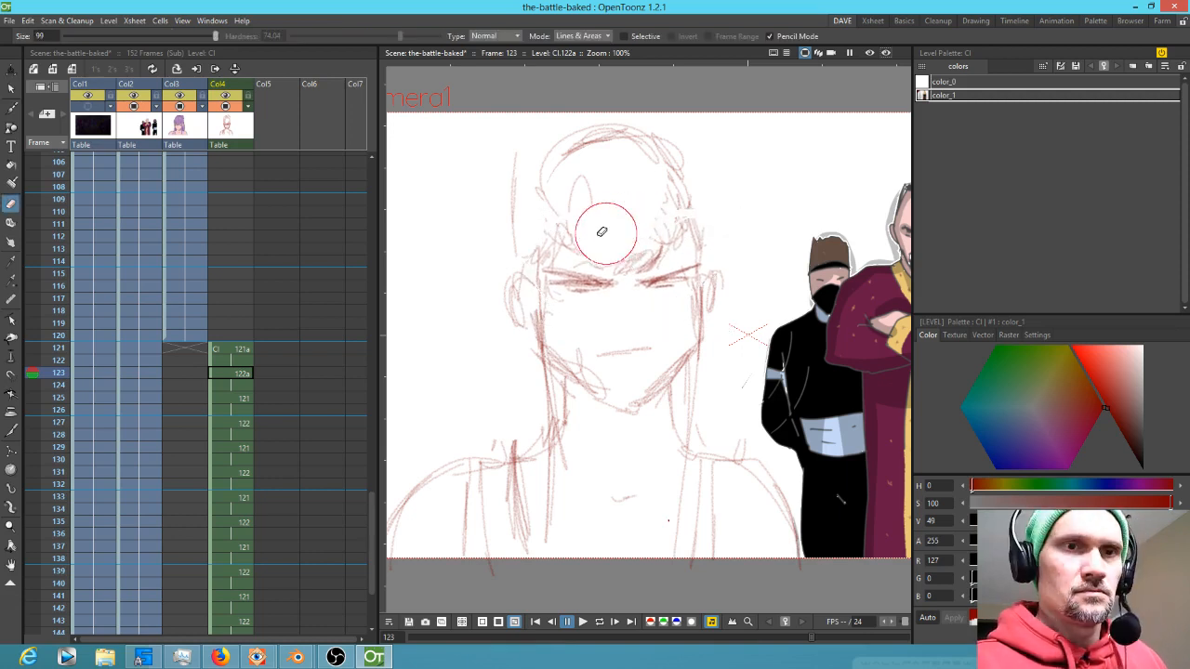
{"action": "key", "text": "b"}
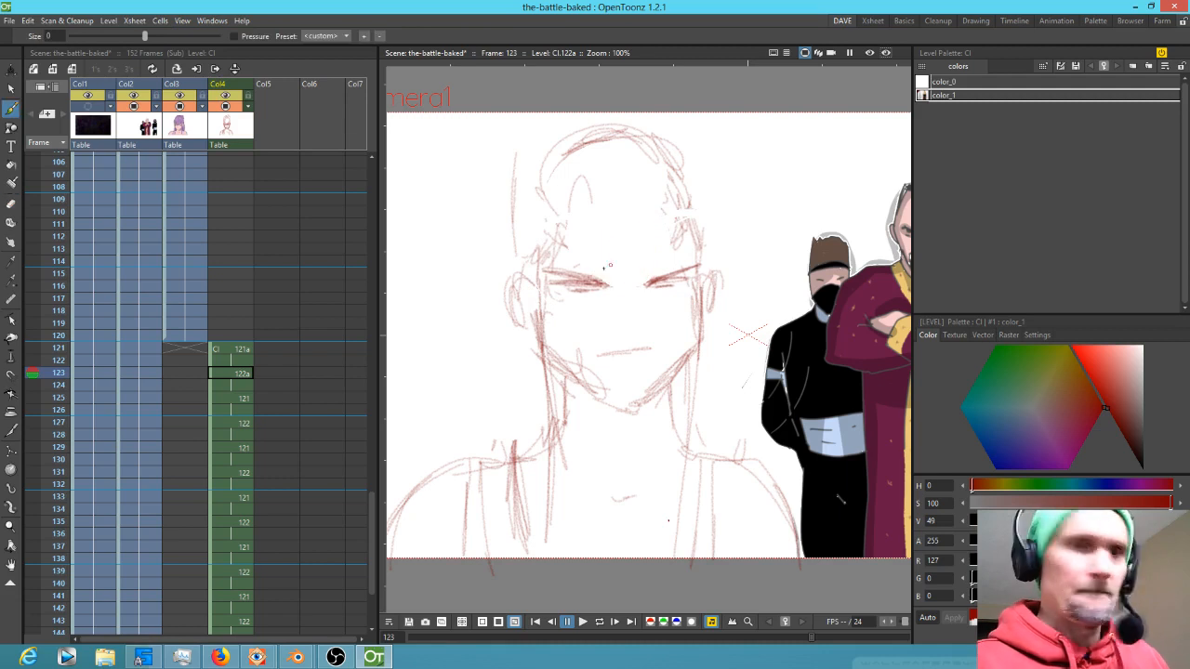
{"action": "mouse_move", "coordinate": [687, 221]}
{"action": "left_mouse_down"}
{"action": "mouse_move", "coordinate": [582, 175]}
{"action": "mouse_move", "coordinate": [553, 230]}
{"action": "left_mouse_up"}
{"action": "mouse_move", "coordinate": [678, 188]}
{"action": "left_mouse_down"}
{"action": "mouse_move", "coordinate": [567, 189]}
{"action": "mouse_move", "coordinate": [560, 218]}
{"action": "left_mouse_up"}
{"action": "mouse_move", "coordinate": [672, 181]}
{"action": "left_mouse_down"}
{"action": "mouse_move", "coordinate": [558, 192]}
{"action": "mouse_move", "coordinate": [547, 224]}
{"action": "left_mouse_up"}
{"action": "mouse_move", "coordinate": [611, 143]}
{"action": "left_mouse_down"}
{"action": "mouse_move", "coordinate": [632, 118]}
{"action": "mouse_move", "coordinate": [612, 112]}
{"action": "mouse_move", "coordinate": [623, 131]}
{"action": "mouse_move", "coordinate": [547, 104]}
{"action": "mouse_move", "coordinate": [676, 110]}
{"action": "mouse_move", "coordinate": [588, 86]}
{"action": "mouse_move", "coordinate": [659, 121]}
{"action": "mouse_move", "coordinate": [694, 186]}
{"action": "left_mouse_up"}
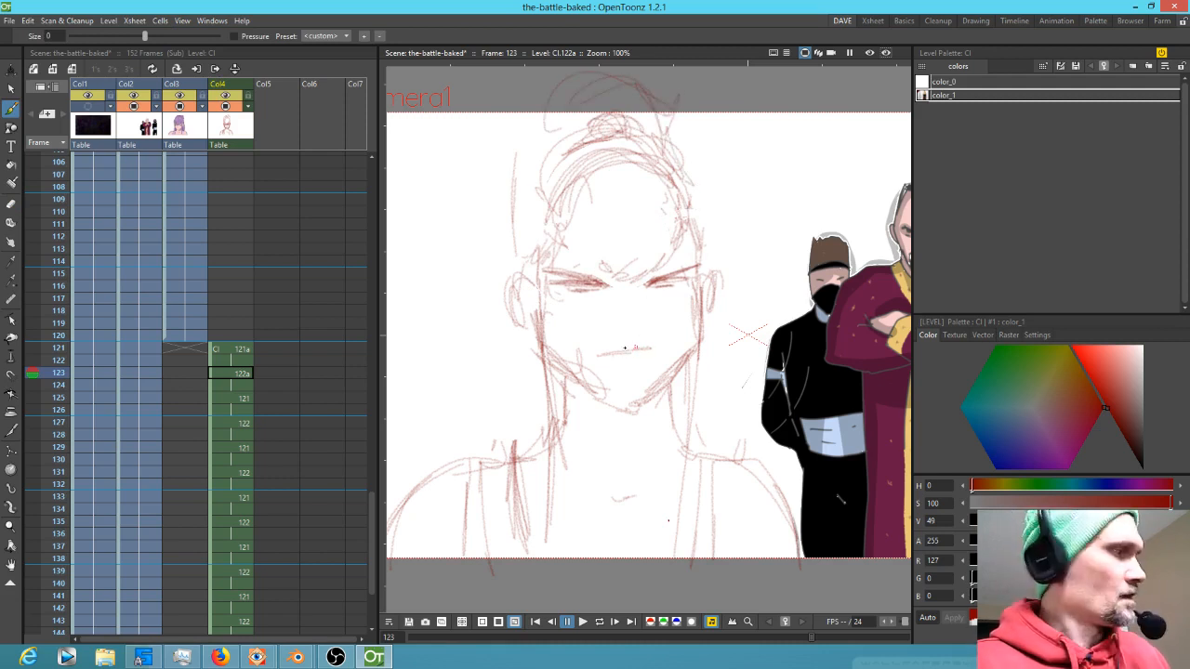
Erase the mouth stroke on frame 123 and redraw it as a short horizontal line with the brush
{"action": "key", "text": "a"}
{"action": "left_click_drag", "start_coordinate": [653, 341], "coordinate": [633, 348]}
{"action": "key", "text": "b"}
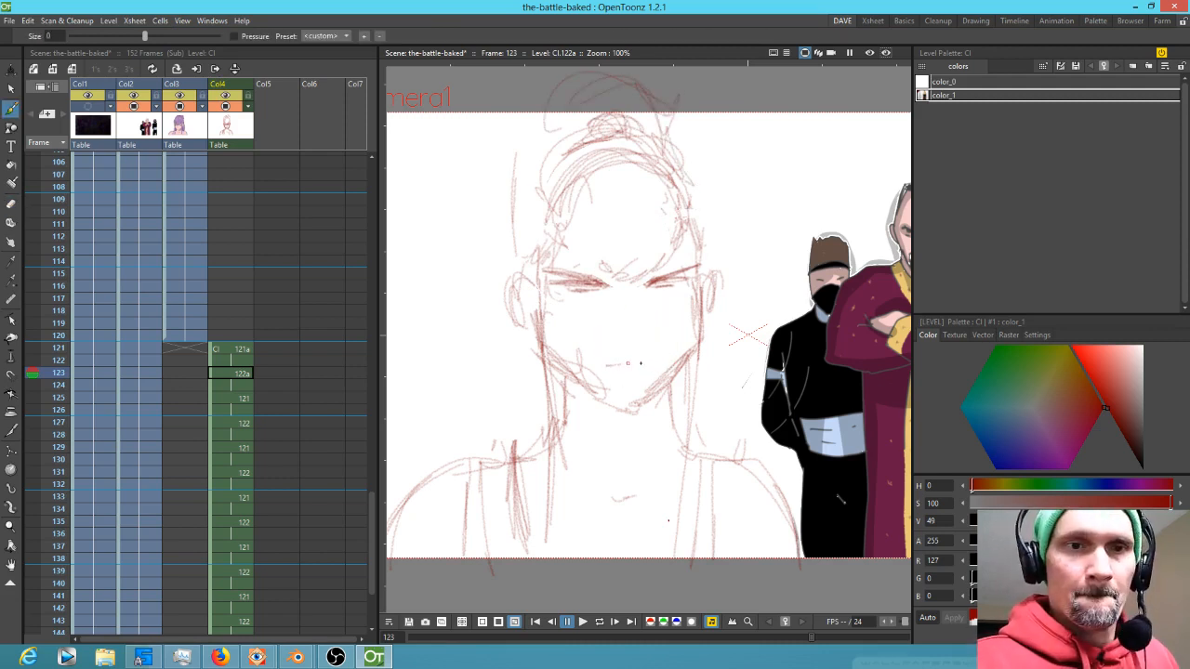
{"action": "left_click_drag", "start_coordinate": [654, 362], "coordinate": [606, 366]}
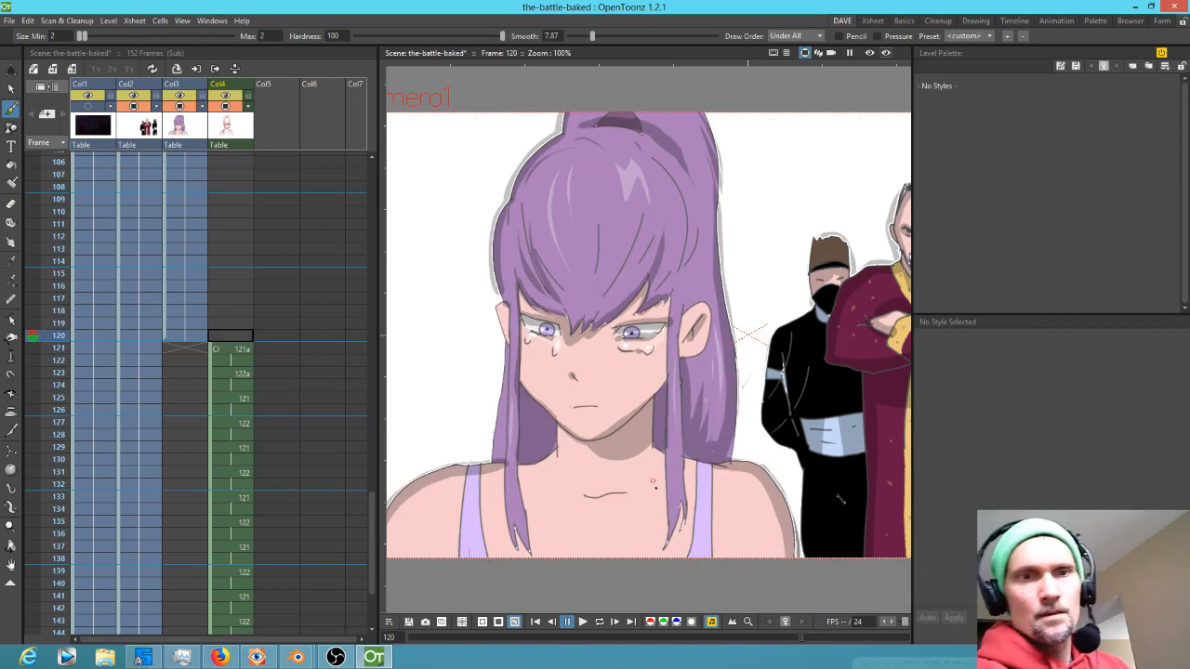
Step through the neighbouring frames and try a stroke on frame 124, undoing it
{"action": "key", "text": "."}
{"action": "key", "text": "."}
{"action": "key", "text": "."}
{"action": "key", "text": "."}
{"action": "key", "text": "."}
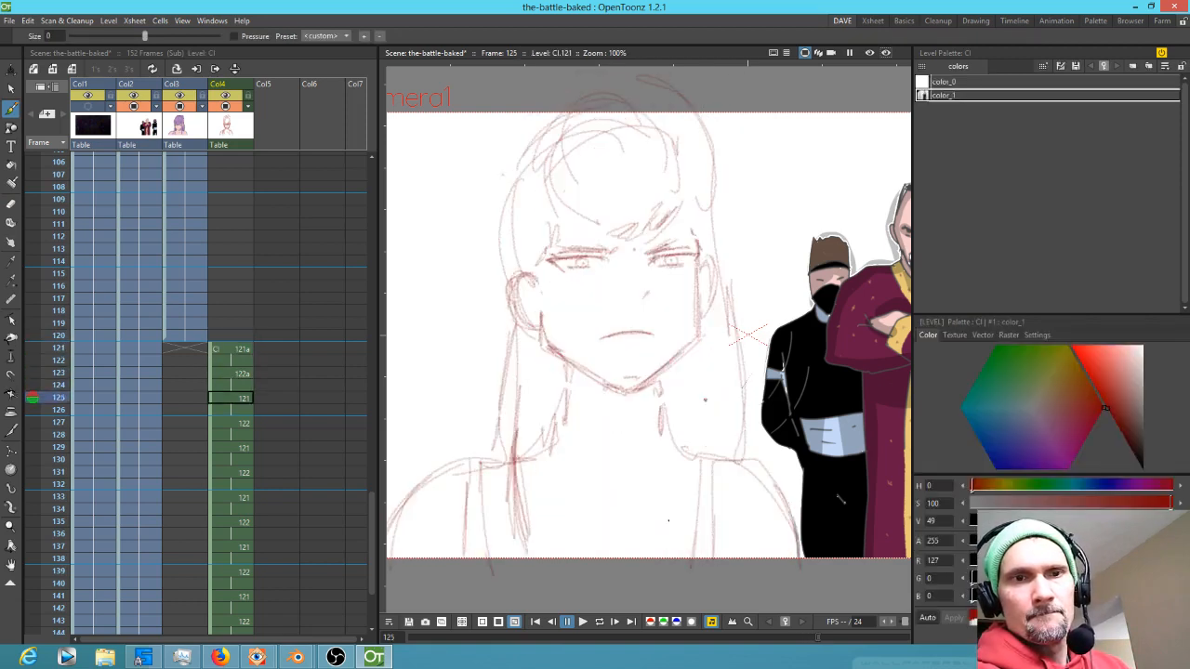
{"action": "key", "text": "period"}
{"action": "key", "text": "comma"}
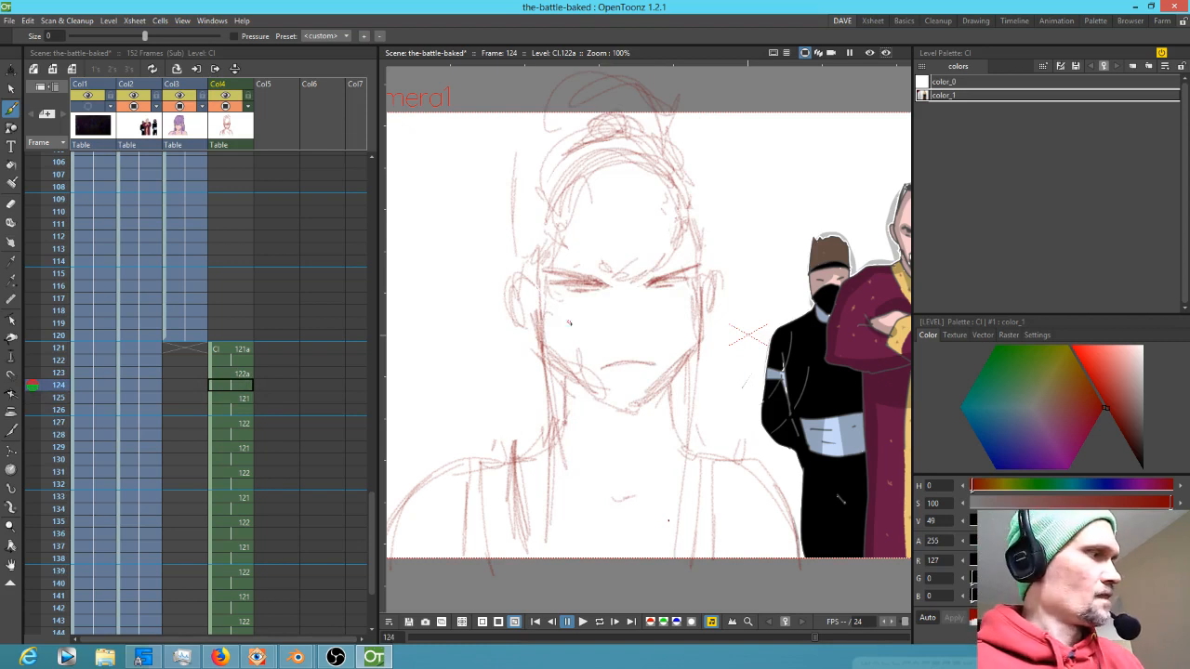
{"action": "left_click_drag", "start_coordinate": [547, 331], "coordinate": [547, 342]}
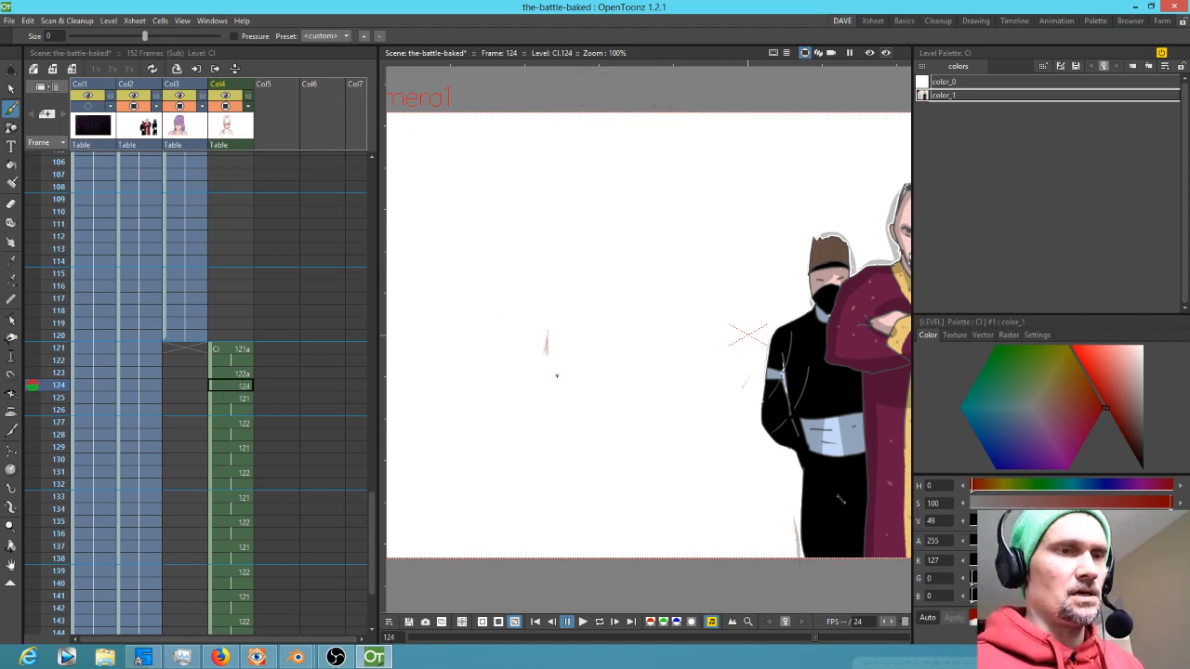
{"action": "key", "text": "ctrl+z"}
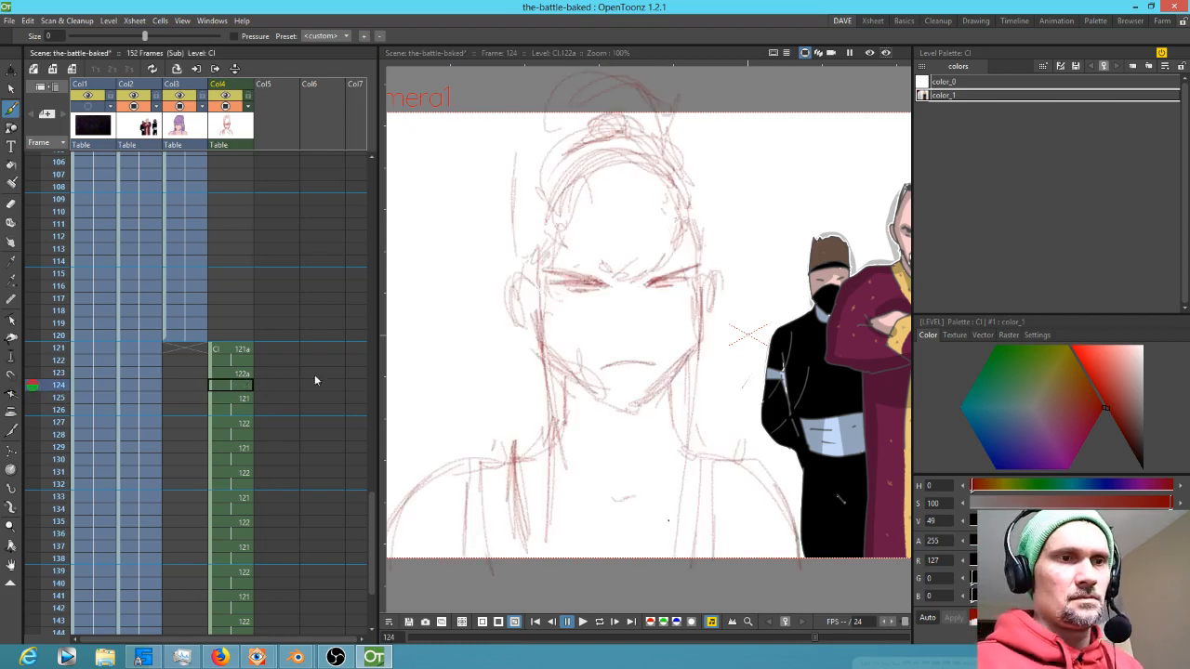
Redraw the hair outline over the top and sides of the head on frame 123 with the brush
{"action": "left_click", "coordinate": [242, 373]}
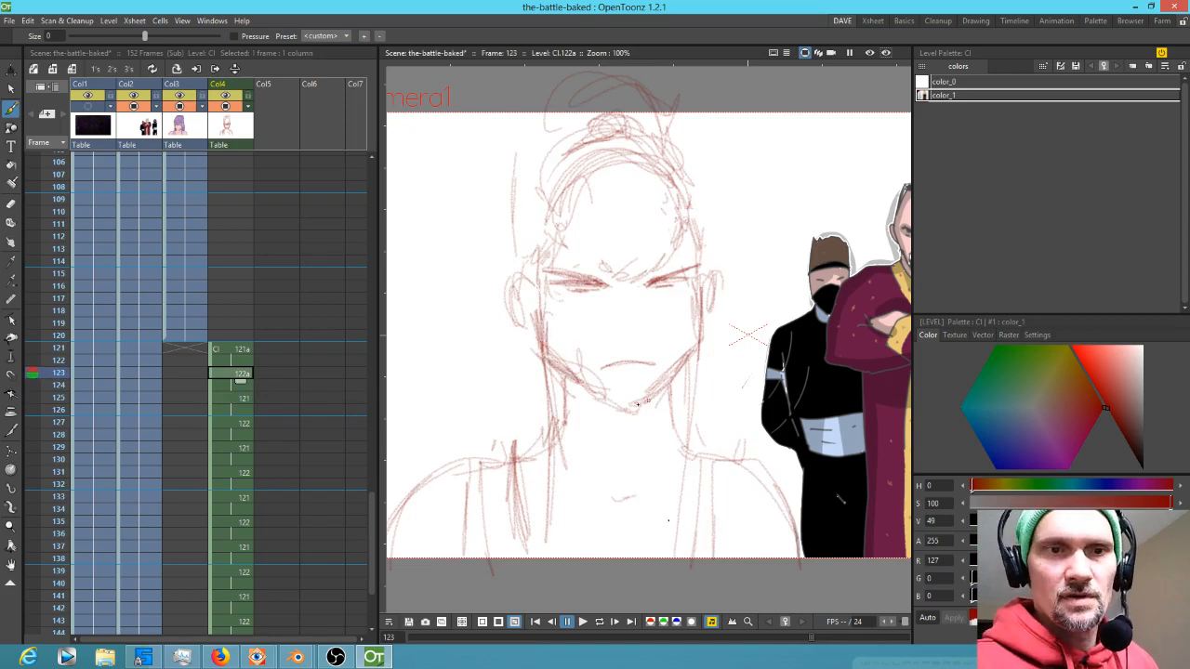
{"action": "left_click_drag", "start_coordinate": [660, 395], "coordinate": [705, 339]}
{"action": "key", "text": "a"}
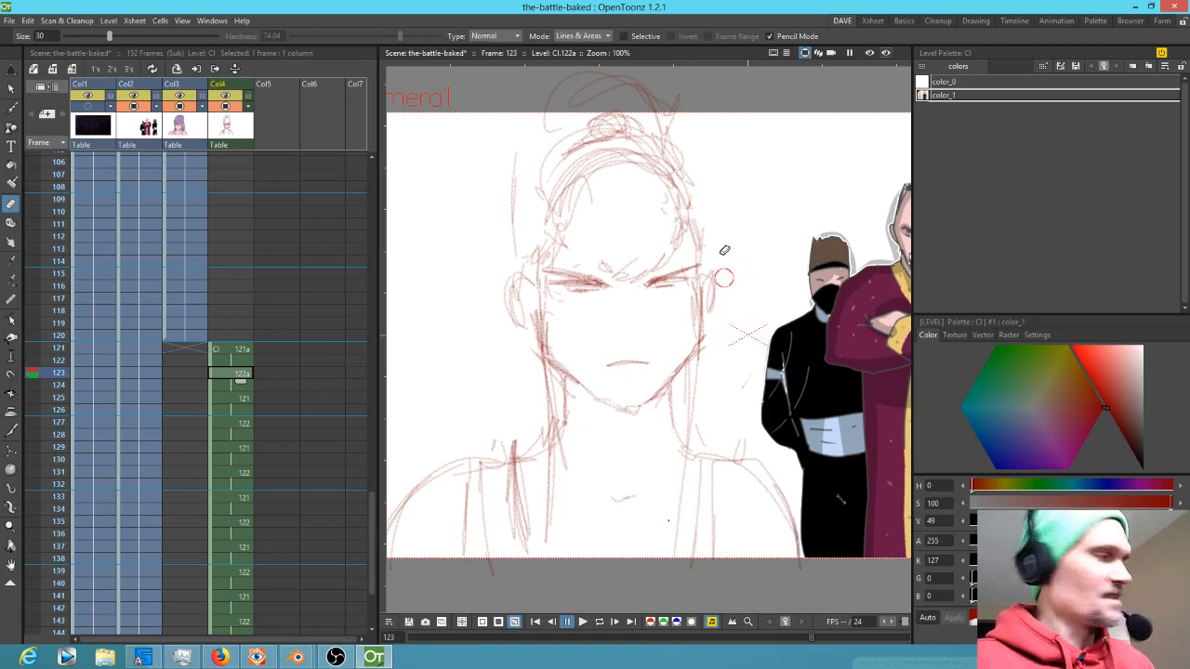
{"action": "key", "text": "b"}
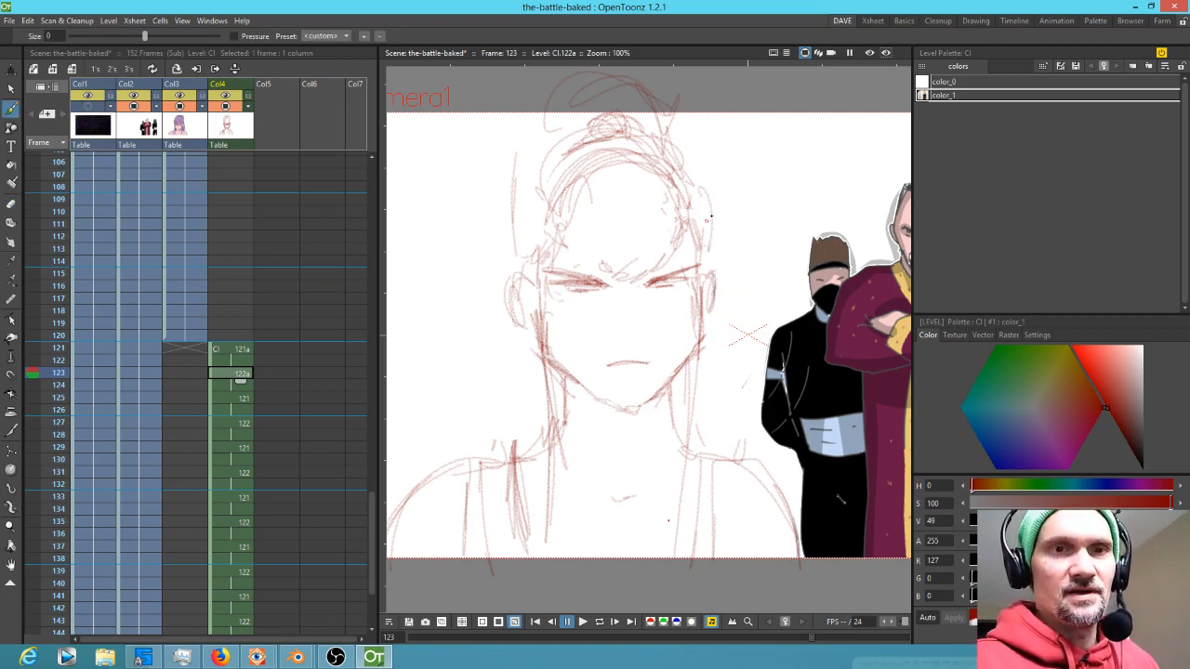
{"action": "key", "text": "comma"}
{"action": "key", "text": "period"}
{"action": "left_click_drag", "start_coordinate": [692, 163], "coordinate": [711, 253]}
{"action": "left_click_drag", "start_coordinate": [675, 130], "coordinate": [707, 203]}
{"action": "mouse_move", "coordinate": [591, 121]}
{"action": "left_mouse_down"}
{"action": "mouse_move", "coordinate": [505, 199]}
{"action": "mouse_move", "coordinate": [512, 234]}
{"action": "left_mouse_up"}
{"action": "left_click_drag", "start_coordinate": [641, 112], "coordinate": [676, 139]}
{"action": "left_click_drag", "start_coordinate": [544, 113], "coordinate": [502, 251]}
{"action": "left_click_drag", "start_coordinate": [512, 200], "coordinate": [498, 307]}
Add long hair strands falling down both sides of the face on the in-between frames
{"action": "key", "text": "comma"}
{"action": "key", "text": "period"}
{"action": "key", "text": "comma"}
{"action": "key", "text": "period"}
{"action": "key", "text": "comma"}
{"action": "mouse_move", "coordinate": [521, 345]}
{"action": "left_mouse_down"}
{"action": "mouse_move", "coordinate": [526, 435]}
{"action": "mouse_move", "coordinate": [496, 452]}
{"action": "left_mouse_up"}
{"action": "left_click_drag", "start_coordinate": [702, 332], "coordinate": [718, 443]}
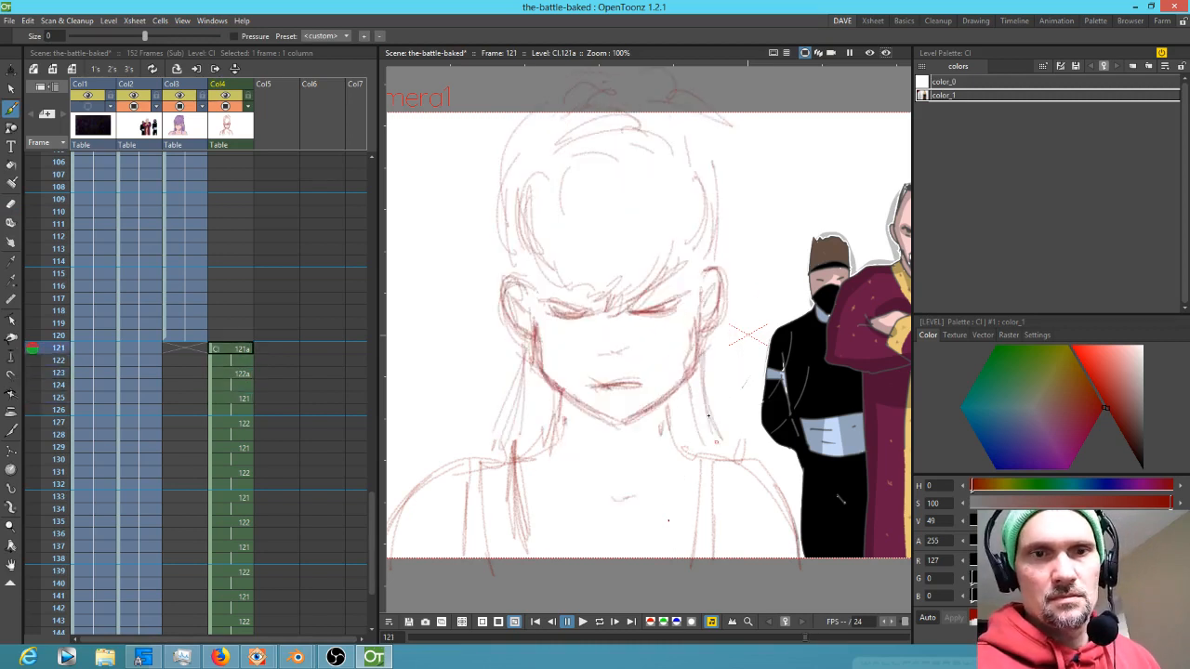
{"action": "left_click_drag", "start_coordinate": [701, 395], "coordinate": [718, 445]}
{"action": "key", "text": "period"}
{"action": "mouse_move", "coordinate": [533, 346]}
{"action": "left_mouse_down"}
{"action": "mouse_move", "coordinate": [512, 454]}
{"action": "mouse_move", "coordinate": [495, 453]}
{"action": "left_mouse_up"}
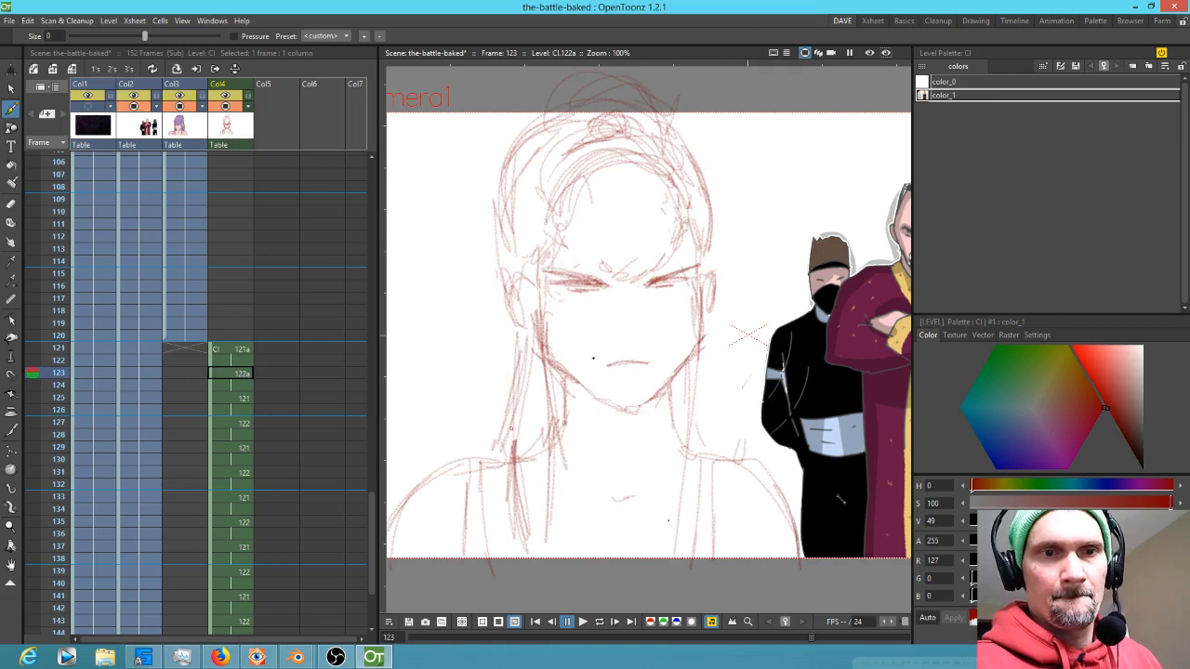
Draw more long hair strands down the left side of the face on the next in-between frame
{"action": "key", "text": "period"}
{"action": "key", "text": "period"}
{"action": "left_click_drag", "start_coordinate": [516, 325], "coordinate": [493, 443]}
{"action": "left_click_drag", "start_coordinate": [515, 333], "coordinate": [493, 464]}
{"action": "key", "text": "period"}
{"action": "key", "text": "period"}
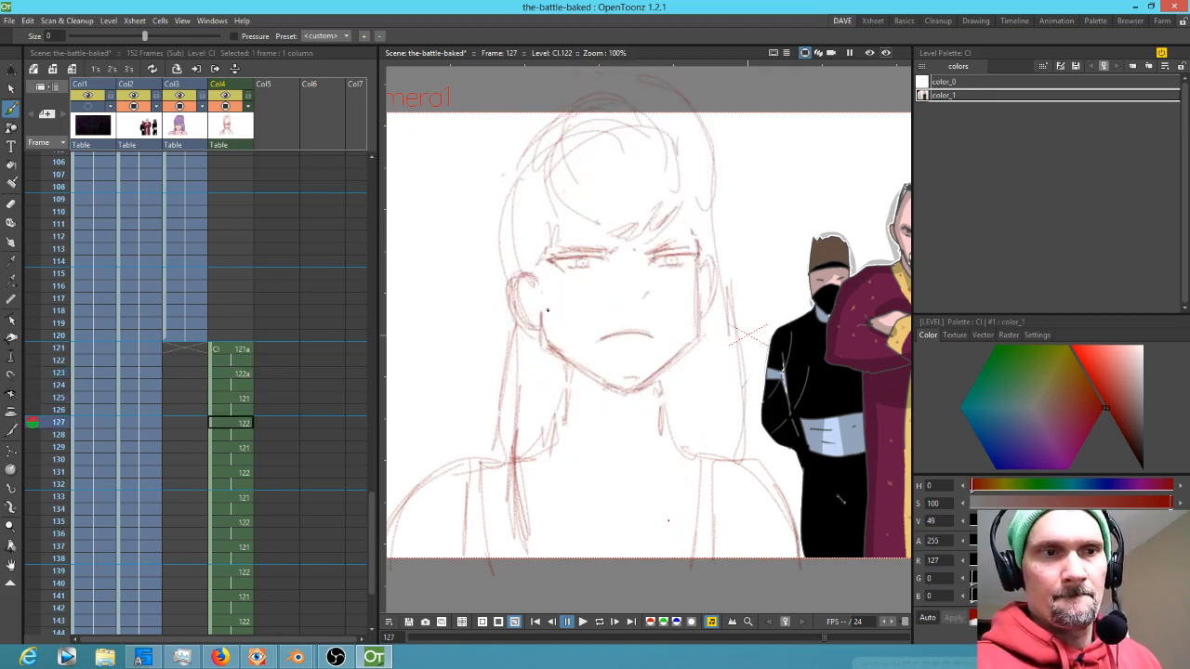
Erase the outer hair line on the face's right side in frame 123 and redraw it slightly closer in
{"action": "key", "text": "comma"}
{"action": "key", "text": "comma"}
{"action": "key", "text": "comma"}
{"action": "key", "text": "period"}
{"action": "key", "text": "period"}
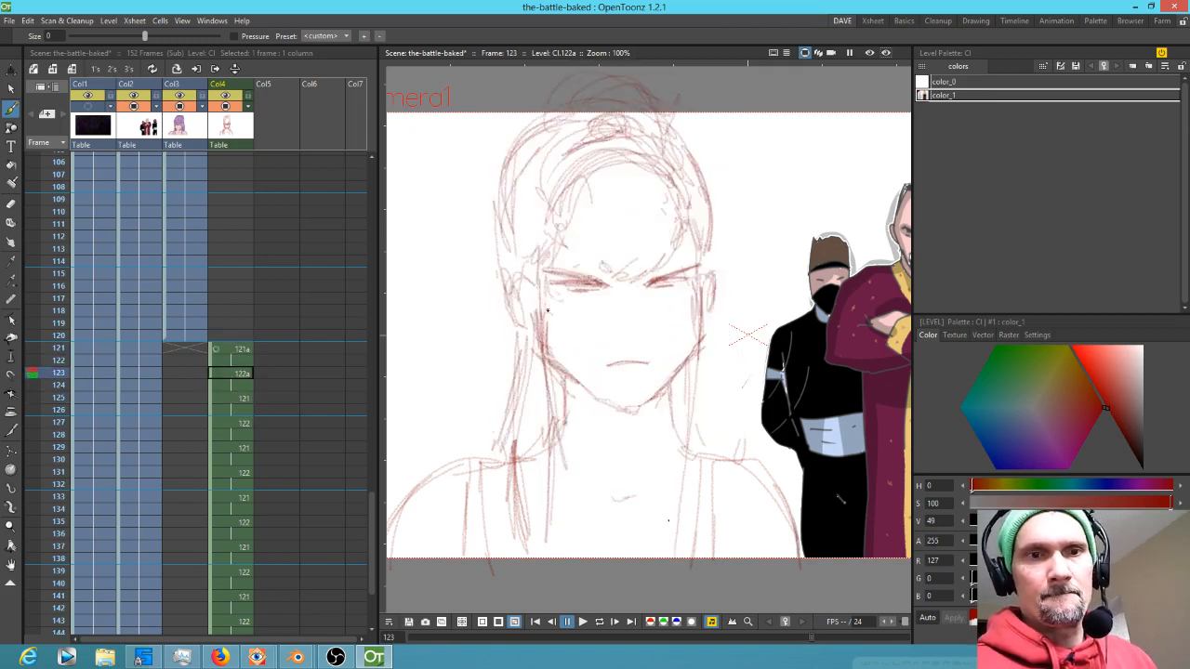
{"action": "key", "text": "comma"}
{"action": "key", "text": "comma"}
{"action": "key", "text": "period"}
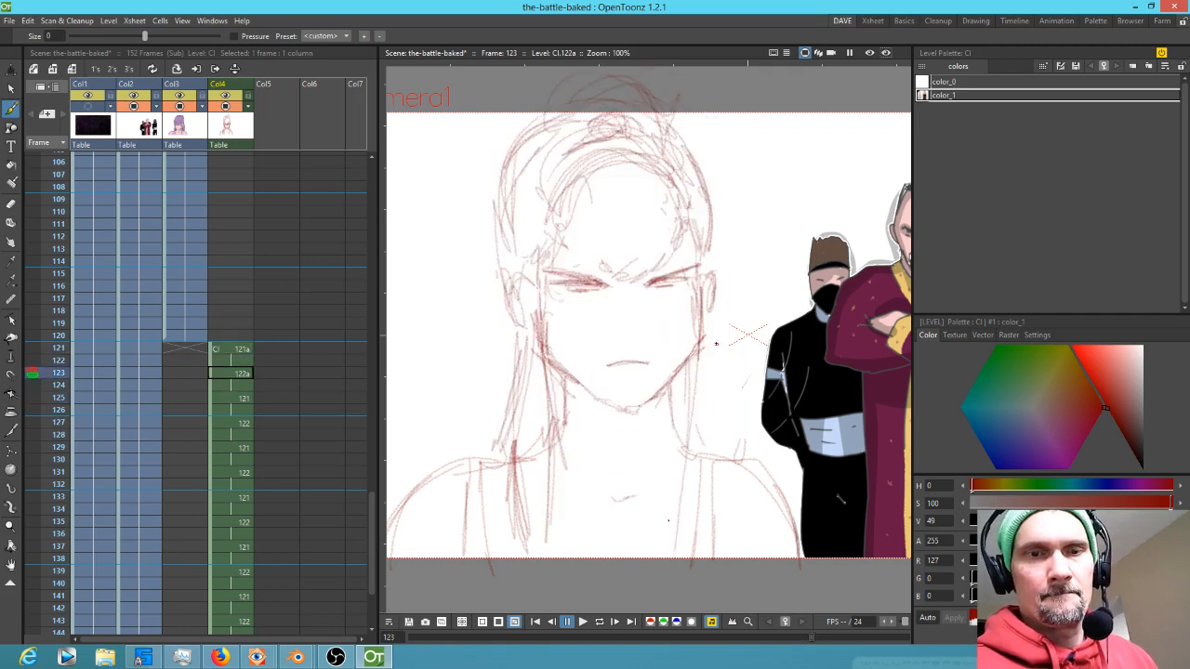
{"action": "key", "text": "period"}
{"action": "key", "text": "a"}
{"action": "left_click_drag", "start_coordinate": [738, 278], "coordinate": [748, 443]}
{"action": "key", "text": "b"}
{"action": "mouse_move", "coordinate": [718, 277]}
{"action": "left_mouse_down"}
{"action": "mouse_move", "coordinate": [725, 465]}
{"action": "mouse_move", "coordinate": [727, 451]}
{"action": "left_mouse_up"}
Draw long hair strands down both sides of the face on frame 125
{"action": "key", "text": "comma"}
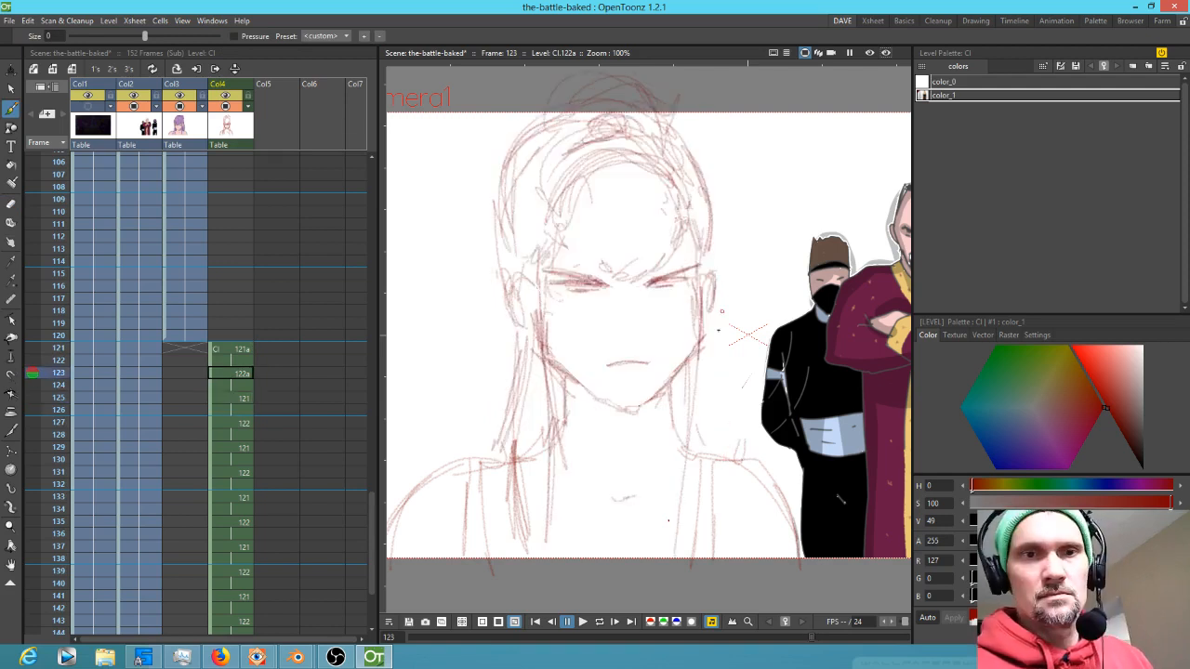
{"action": "key", "text": "comma"}
{"action": "key", "text": "period"}
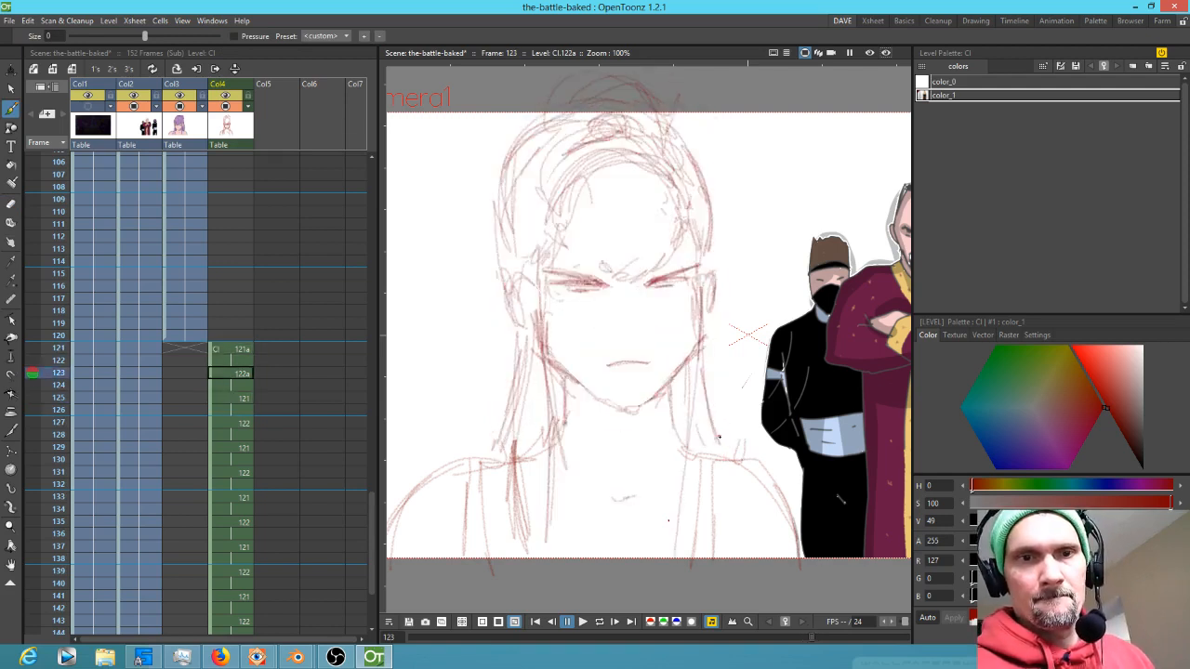
{"action": "key", "text": "period"}
{"action": "key", "text": "period"}
{"action": "key", "text": "comma"}
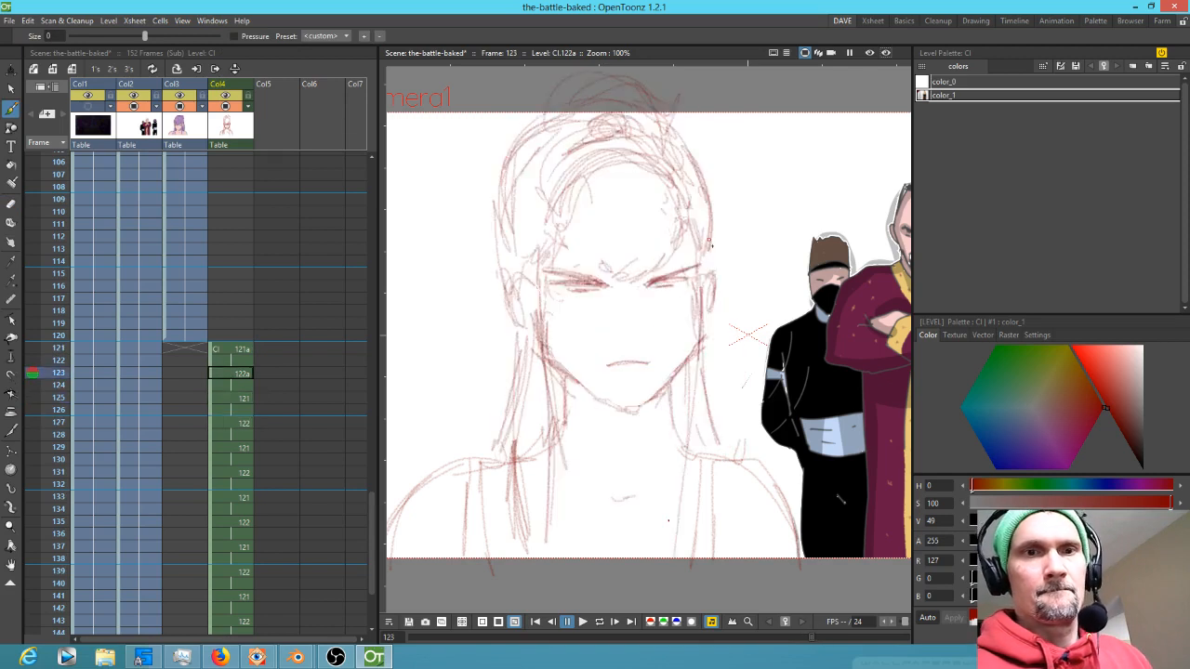
{"action": "key", "text": "period"}
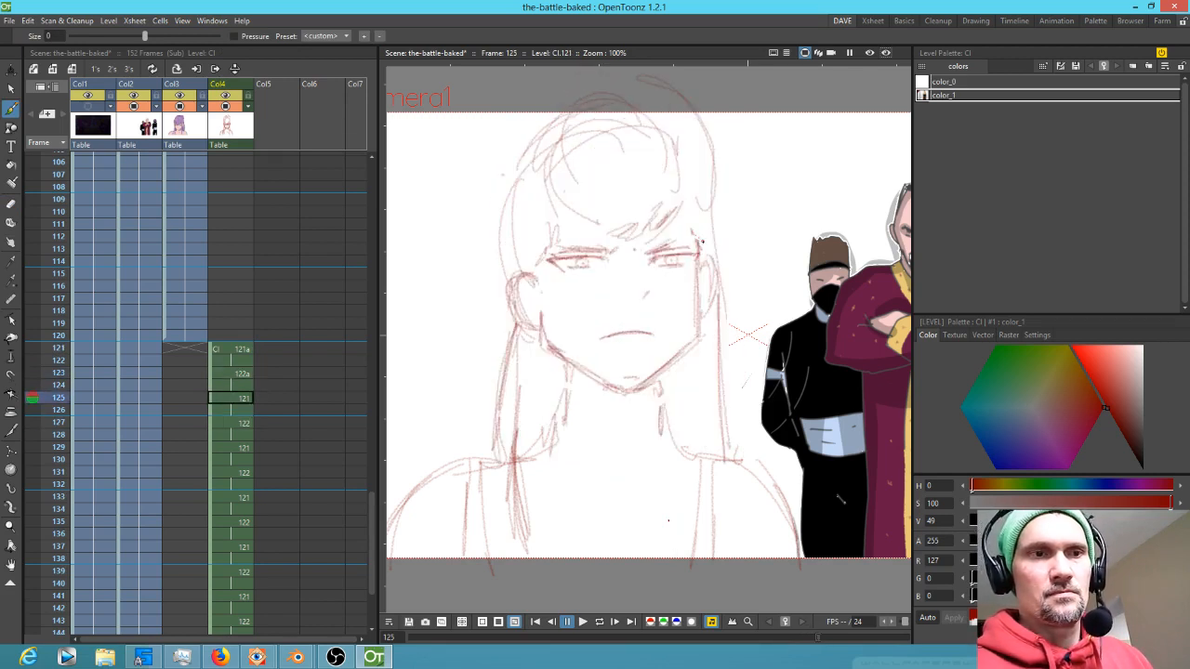
{"action": "key", "text": "comma"}
{"action": "key", "text": "comma"}
{"action": "left_click_drag", "start_coordinate": [702, 281], "coordinate": [679, 543]}
{"action": "left_click_drag", "start_coordinate": [688, 400], "coordinate": [674, 557]}
{"action": "left_click_drag", "start_coordinate": [694, 271], "coordinate": [662, 533]}
{"action": "mouse_move", "coordinate": [696, 247]}
{"action": "left_mouse_down"}
{"action": "mouse_move", "coordinate": [669, 511]}
{"action": "mouse_move", "coordinate": [677, 444]}
{"action": "left_mouse_up"}
{"action": "left_click_drag", "start_coordinate": [699, 270], "coordinate": [663, 546]}
{"action": "left_click_drag", "start_coordinate": [536, 281], "coordinate": [554, 558]}
Add long hair strands down both sides of the face on frame 127
{"action": "key", "text": "period"}
{"action": "key", "text": "period"}
{"action": "left_click_drag", "start_coordinate": [532, 285], "coordinate": [558, 558]}
{"action": "left_click_drag", "start_coordinate": [534, 319], "coordinate": [546, 564]}
{"action": "left_click_drag", "start_coordinate": [697, 288], "coordinate": [669, 548]}
{"action": "left_click_drag", "start_coordinate": [688, 363], "coordinate": [665, 540]}
{"action": "left_click_drag", "start_coordinate": [698, 271], "coordinate": [684, 409]}
{"action": "left_click_drag", "start_coordinate": [698, 366], "coordinate": [690, 416]}
{"action": "left_click_drag", "start_coordinate": [673, 485], "coordinate": [660, 521]}
Add more long hair strands on both sides of the face on frame 129
{"action": "key", "text": "period"}
{"action": "key", "text": "period"}
{"action": "left_click_drag", "start_coordinate": [700, 284], "coordinate": [677, 543]}
{"action": "mouse_move", "coordinate": [705, 287]}
{"action": "left_mouse_down"}
{"action": "mouse_move", "coordinate": [678, 543]}
{"action": "mouse_move", "coordinate": [664, 547]}
{"action": "left_mouse_up"}
{"action": "left_click_drag", "start_coordinate": [704, 245], "coordinate": [679, 510]}
{"action": "left_click_drag", "start_coordinate": [705, 273], "coordinate": [682, 497]}
{"action": "left_click_drag", "start_coordinate": [704, 333], "coordinate": [660, 545]}
{"action": "mouse_move", "coordinate": [534, 269]}
{"action": "left_mouse_down"}
{"action": "mouse_move", "coordinate": [569, 339]}
{"action": "mouse_move", "coordinate": [543, 493]}
{"action": "left_mouse_up"}
{"action": "left_click_drag", "start_coordinate": [537, 296], "coordinate": [550, 558]}
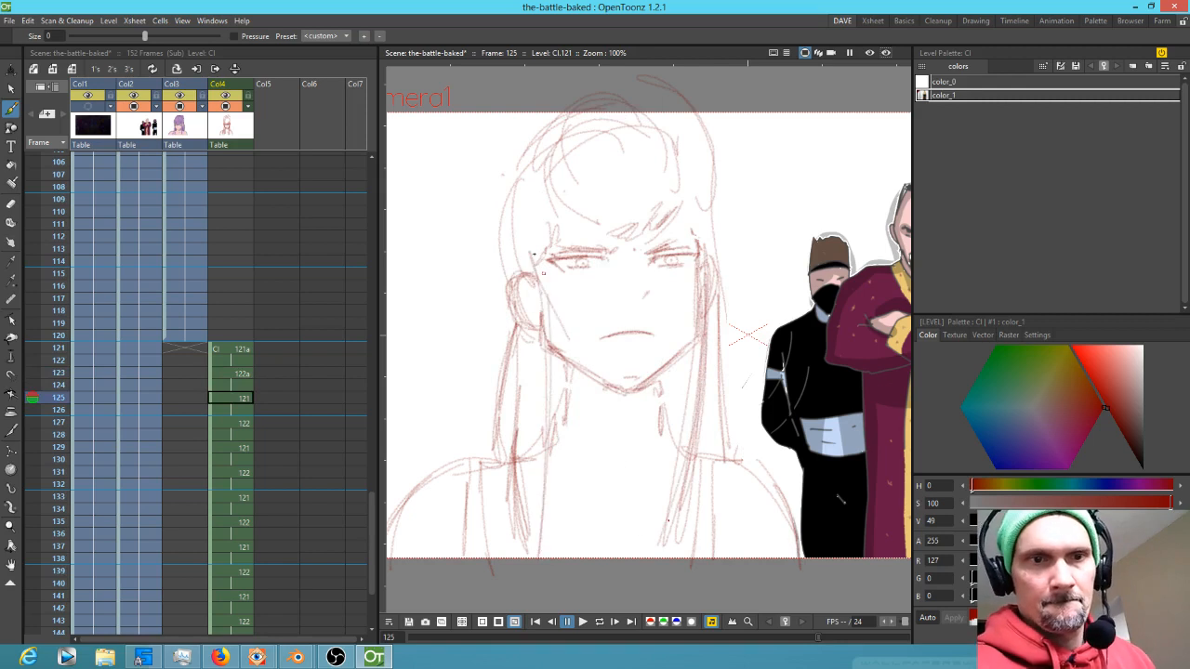
{"action": "mouse_move", "coordinate": [534, 254]}
{"action": "left_mouse_down"}
{"action": "mouse_move", "coordinate": [560, 535]}
{"action": "mouse_move", "coordinate": [549, 502]}
{"action": "left_mouse_up"}
{"action": "left_click_drag", "start_coordinate": [552, 310], "coordinate": [559, 556]}
{"action": "left_click_drag", "start_coordinate": [548, 283], "coordinate": [573, 545]}
{"action": "key", "text": "period"}
{"action": "key", "text": "period"}
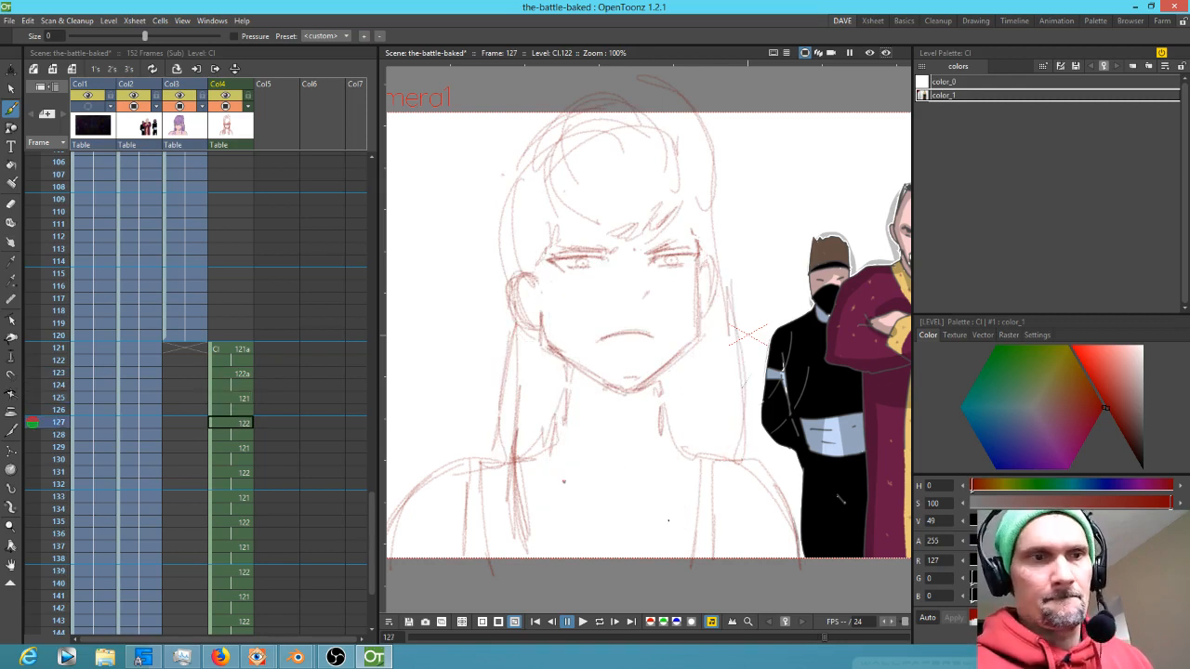
{"action": "key", "text": "comma"}
{"action": "key", "text": "comma"}
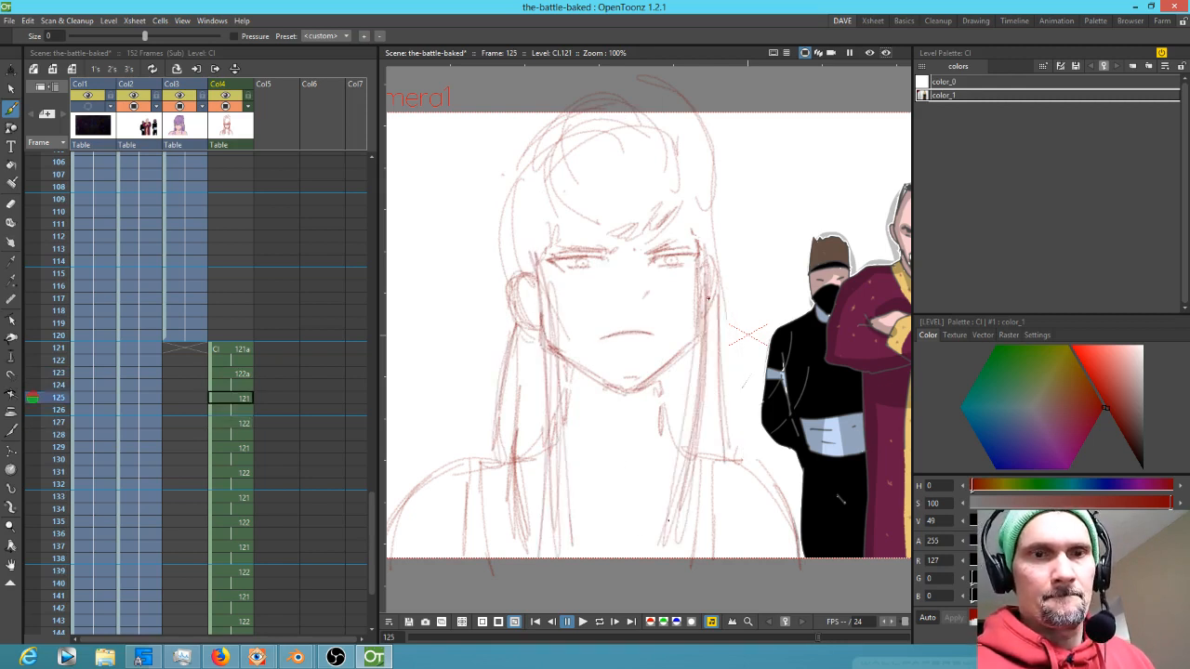
Step through frames 123 to 129 to compare the hair and face drawings
{"action": "key", "text": "s"}
{"action": "mouse_move", "coordinate": [713, 429]}
{"action": "left_mouse_down"}
{"action": "mouse_move", "coordinate": [716, 265]}
{"action": "mouse_move", "coordinate": [691, 307]}
{"action": "mouse_move", "coordinate": [675, 416]}
{"action": "mouse_move", "coordinate": [585, 371]}
{"action": "mouse_move", "coordinate": [529, 288]}
{"action": "mouse_move", "coordinate": [541, 546]}
{"action": "mouse_move", "coordinate": [686, 523]}
{"action": "mouse_move", "coordinate": [702, 485]}
{"action": "left_mouse_up"}
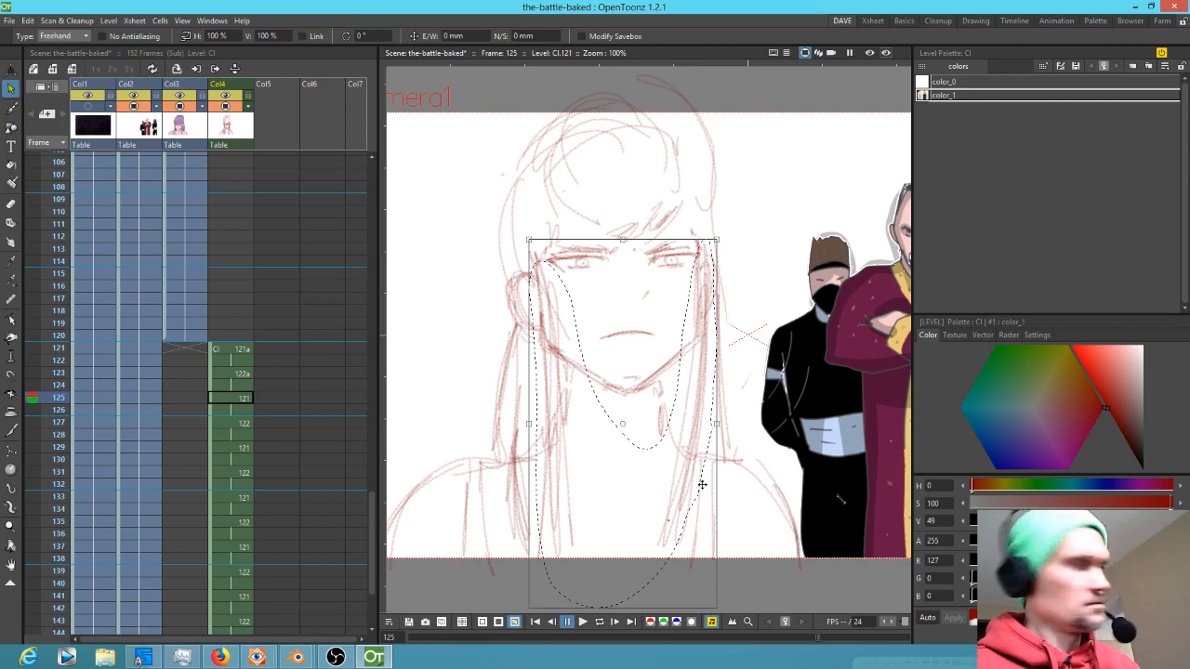
{"action": "key", "text": "period"}
{"action": "key", "text": "period"}
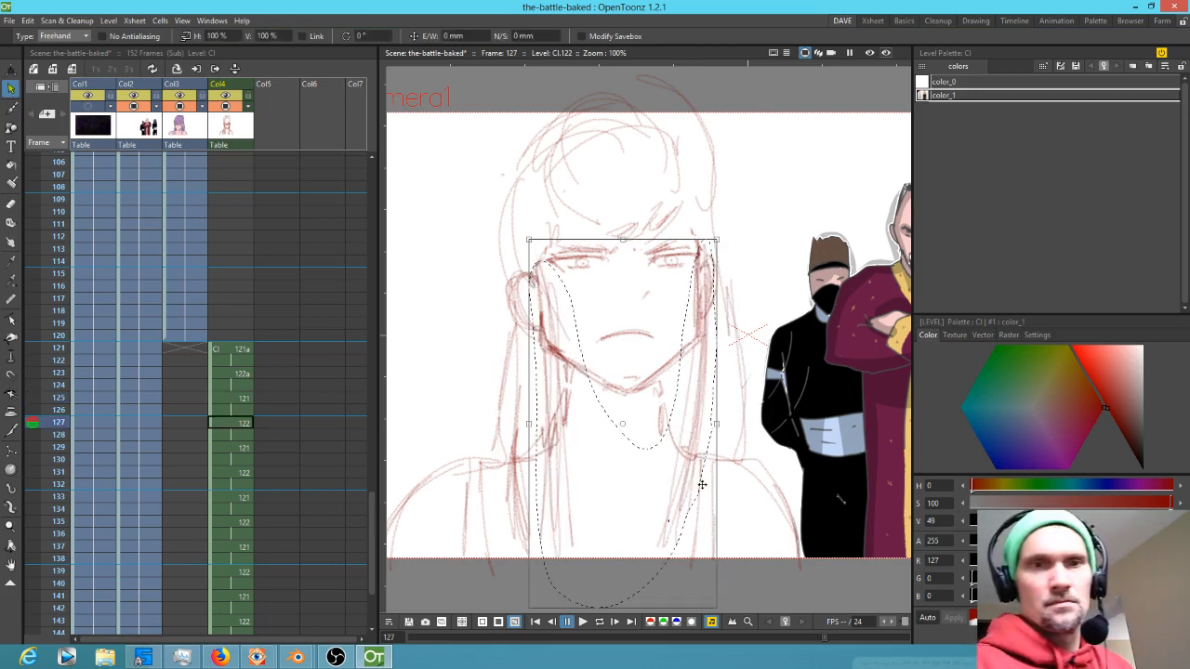
{"action": "left_click", "coordinate": [243, 451]}
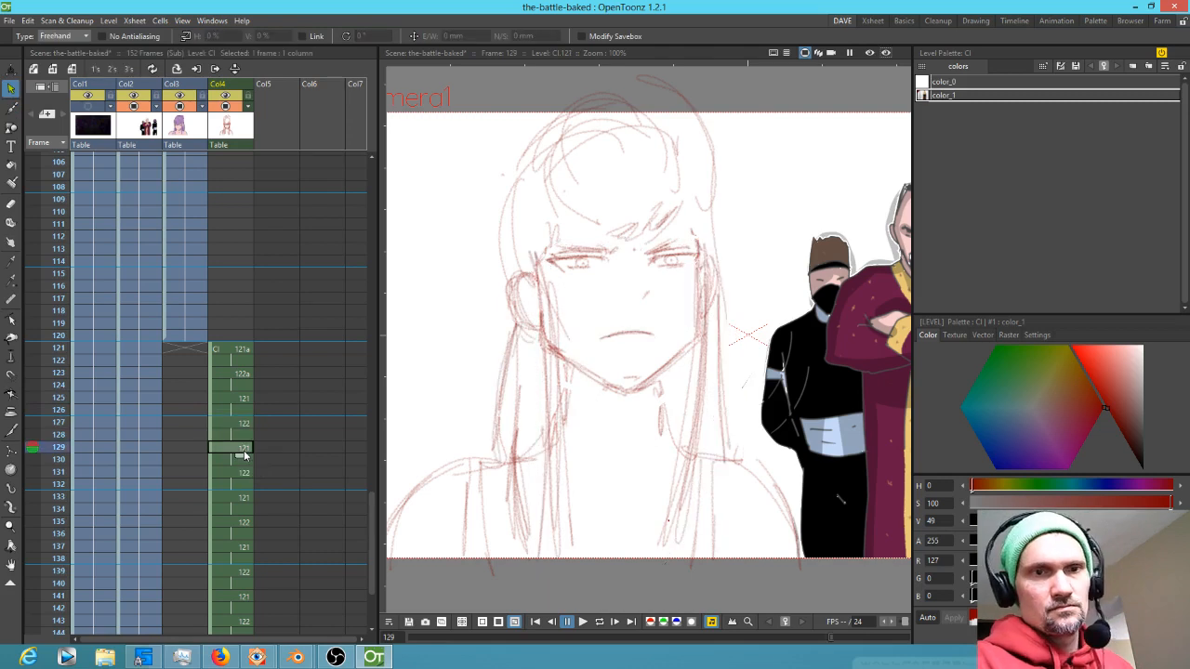
{"action": "key", "text": "Up"}
{"action": "key", "text": "Up"}
{"action": "key", "text": "Up"}
{"action": "key", "text": "Up"}
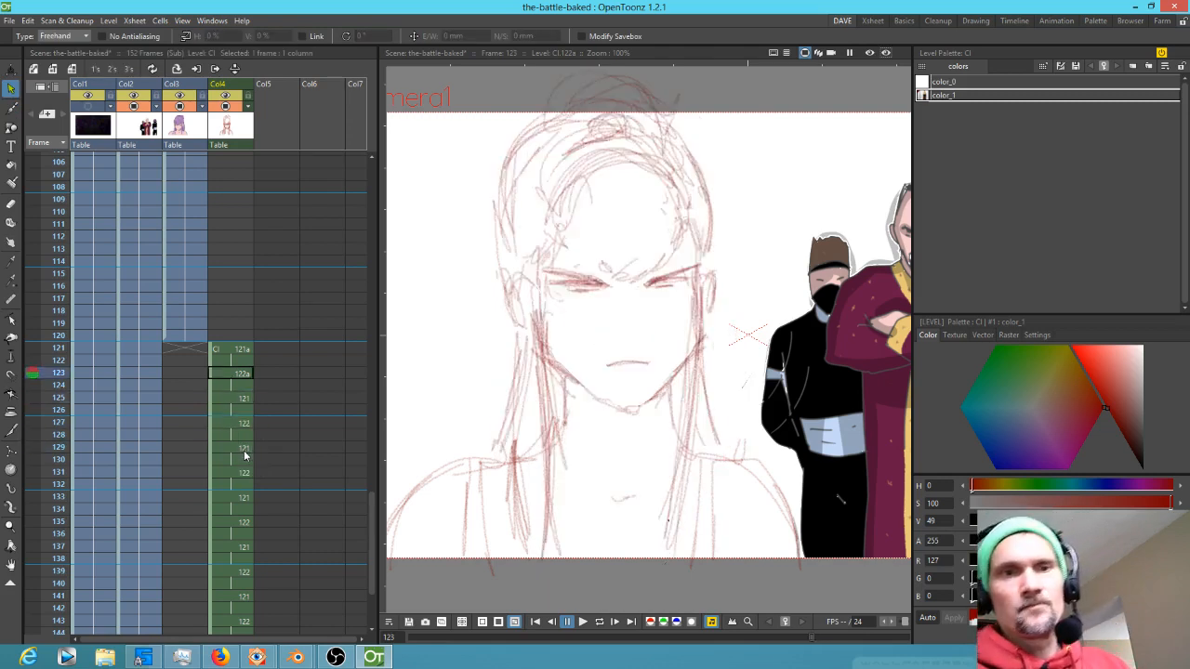
{"action": "key", "text": "Down"}
{"action": "key", "text": "Down"}
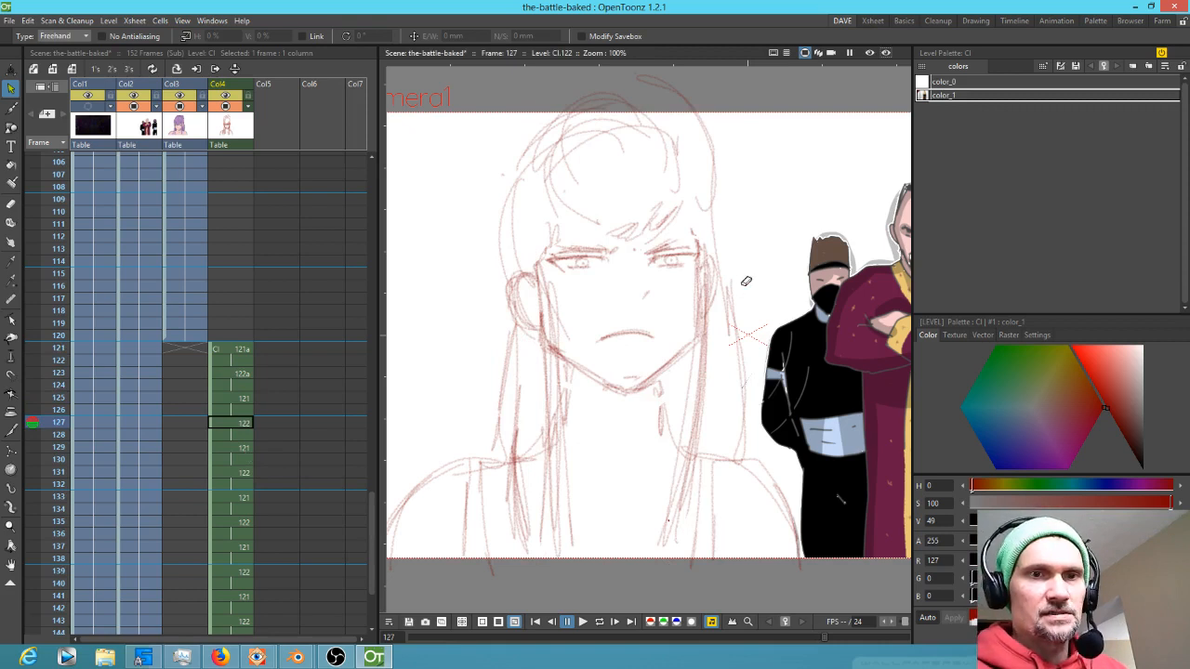
{"action": "key", "text": "a"}
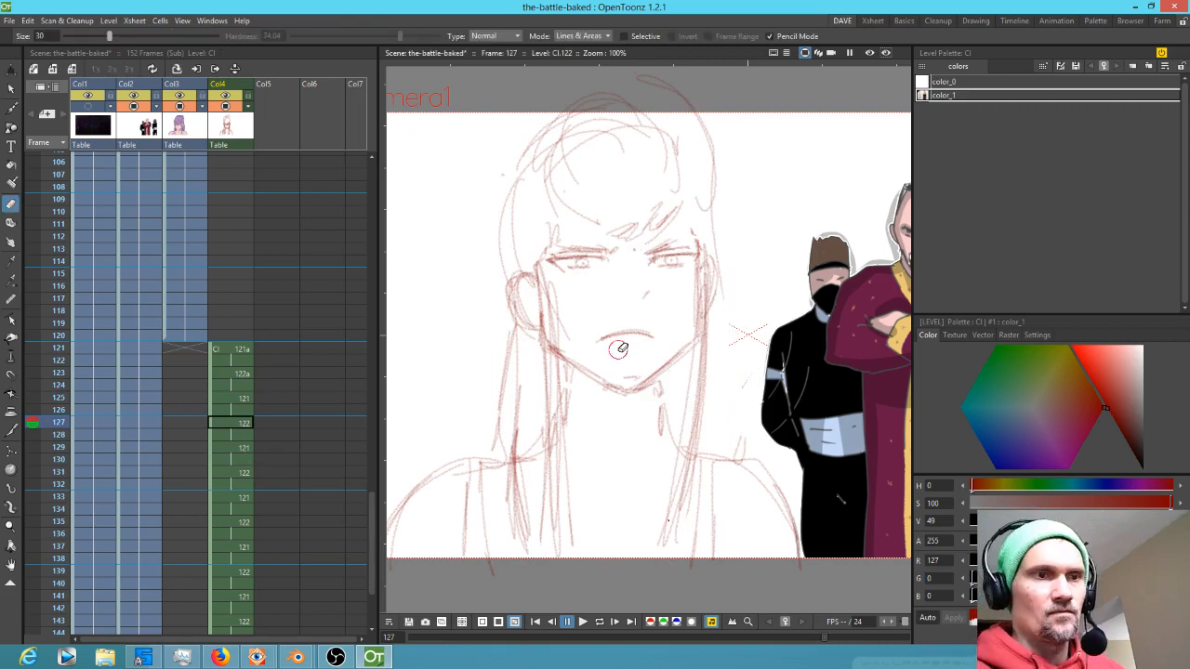
{"action": "left_click", "coordinate": [245, 400]}
{"action": "key", "text": "s"}
{"action": "mouse_move", "coordinate": [739, 270]}
{"action": "left_mouse_down"}
{"action": "mouse_move", "coordinate": [710, 340]}
{"action": "mouse_move", "coordinate": [734, 276]}
{"action": "left_mouse_up"}
{"action": "key", "text": "Down"}
{"action": "key", "text": "Down"}
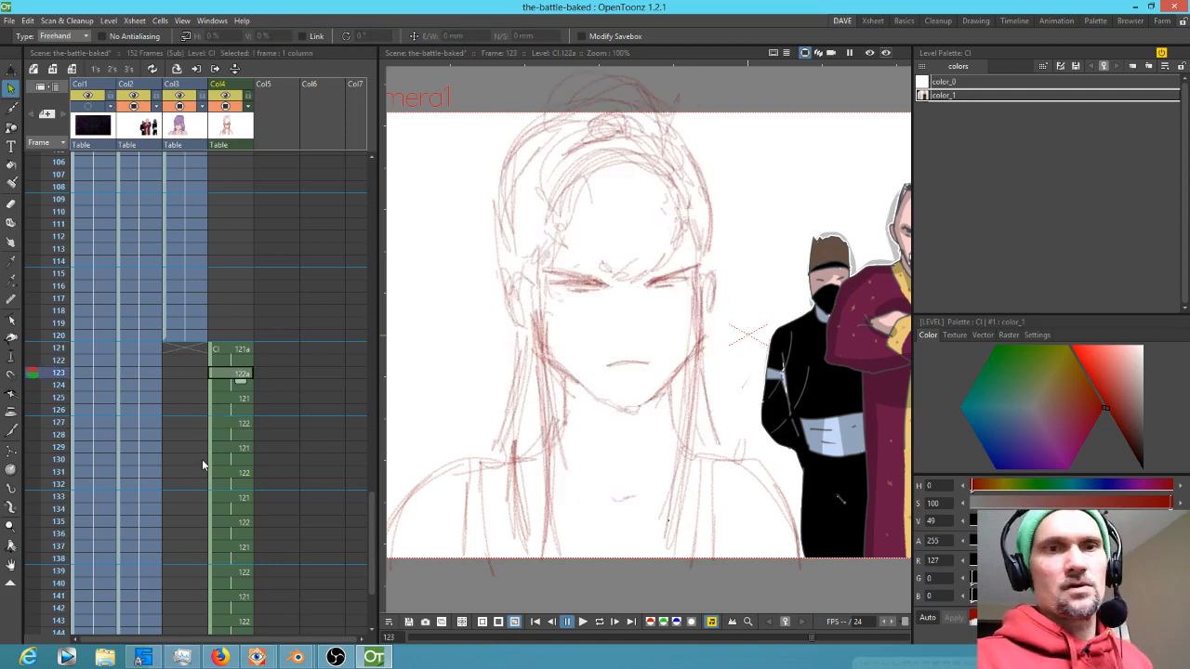
Select the eyebrows and eye lines on frame 123 and nudge them down about 2 mm
{"action": "mouse_move", "coordinate": [664, 322]}
{"action": "left_mouse_down"}
{"action": "mouse_move", "coordinate": [681, 318]}
{"action": "mouse_move", "coordinate": [652, 337]}
{"action": "left_mouse_up"}
{"action": "scroll", "coordinate": [653, 341], "scroll_direction": "up", "scroll_amount": 3}
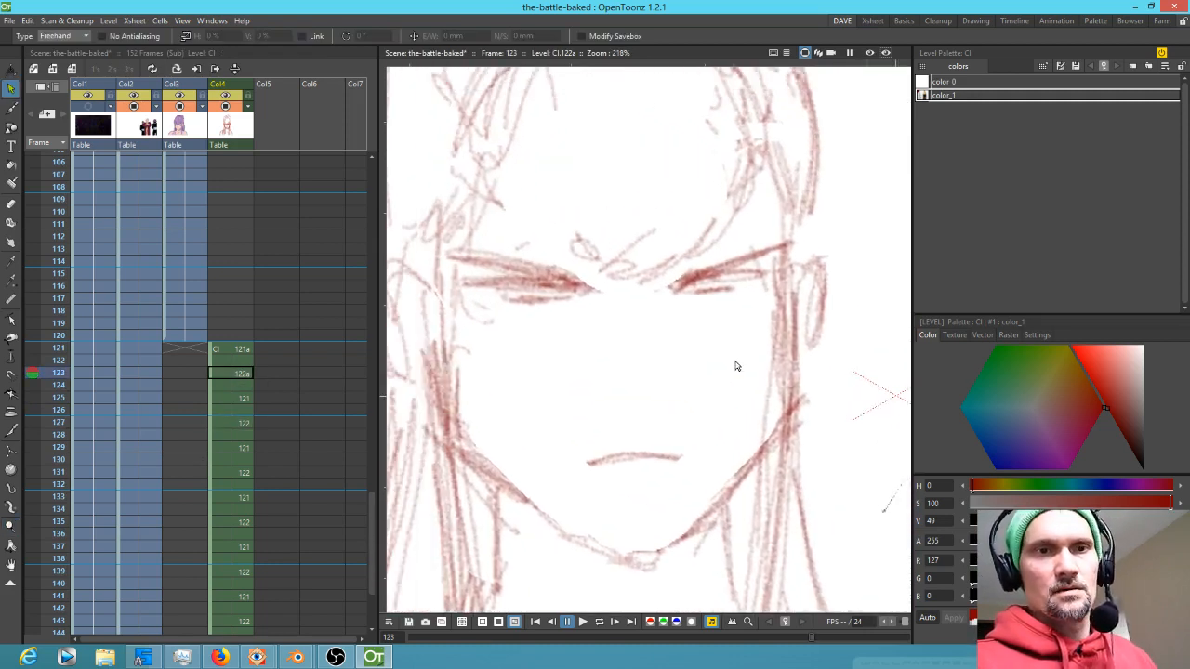
{"action": "mouse_move", "coordinate": [805, 227]}
{"action": "left_mouse_down"}
{"action": "mouse_move", "coordinate": [662, 283]}
{"action": "mouse_move", "coordinate": [522, 234]}
{"action": "mouse_move", "coordinate": [468, 300]}
{"action": "mouse_move", "coordinate": [717, 321]}
{"action": "mouse_move", "coordinate": [813, 253]}
{"action": "left_mouse_up"}
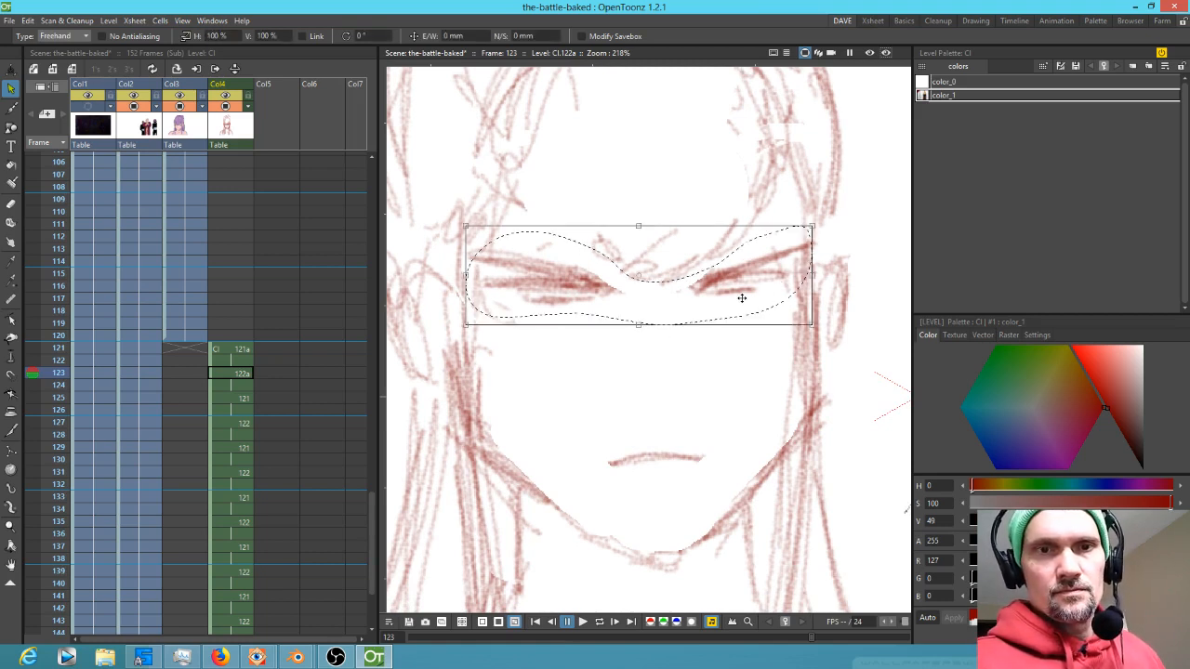
{"action": "left_click_drag", "start_coordinate": [741, 304], "coordinate": [742, 306]}
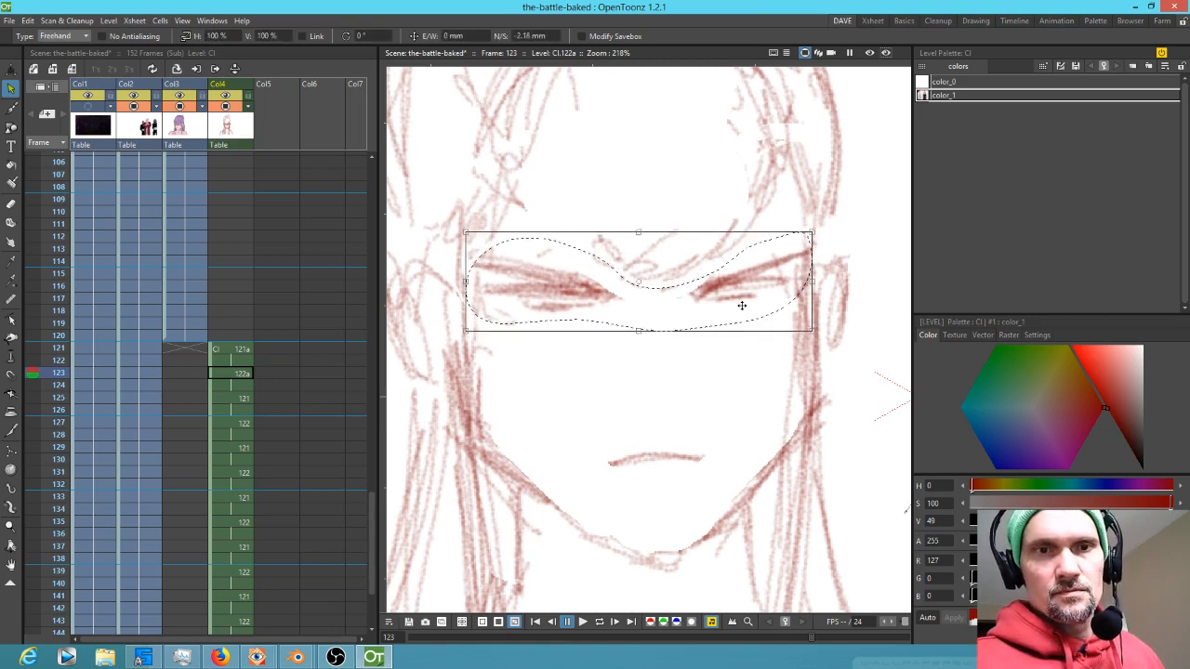
Lasso individual brow strokes on frame 123 and shift the right brow slightly into place
{"action": "left_click", "coordinate": [688, 179]}
{"action": "mouse_move", "coordinate": [664, 181]}
{"action": "left_mouse_down"}
{"action": "mouse_move", "coordinate": [620, 294]}
{"action": "mouse_move", "coordinate": [711, 175]}
{"action": "left_mouse_up"}
{"action": "left_click_drag", "start_coordinate": [703, 260], "coordinate": [699, 273]}
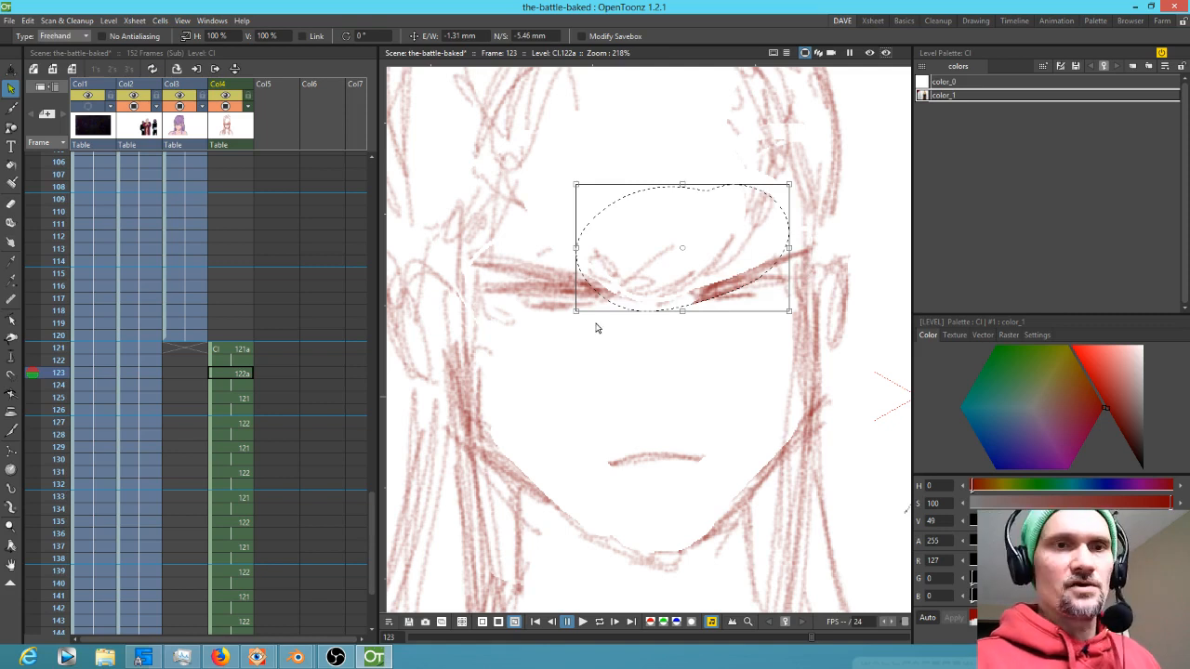
{"action": "left_click", "coordinate": [627, 336]}
{"action": "mouse_move", "coordinate": [625, 324]}
{"action": "left_mouse_down"}
{"action": "mouse_move", "coordinate": [481, 254]}
{"action": "mouse_move", "coordinate": [621, 320]}
{"action": "left_mouse_up"}
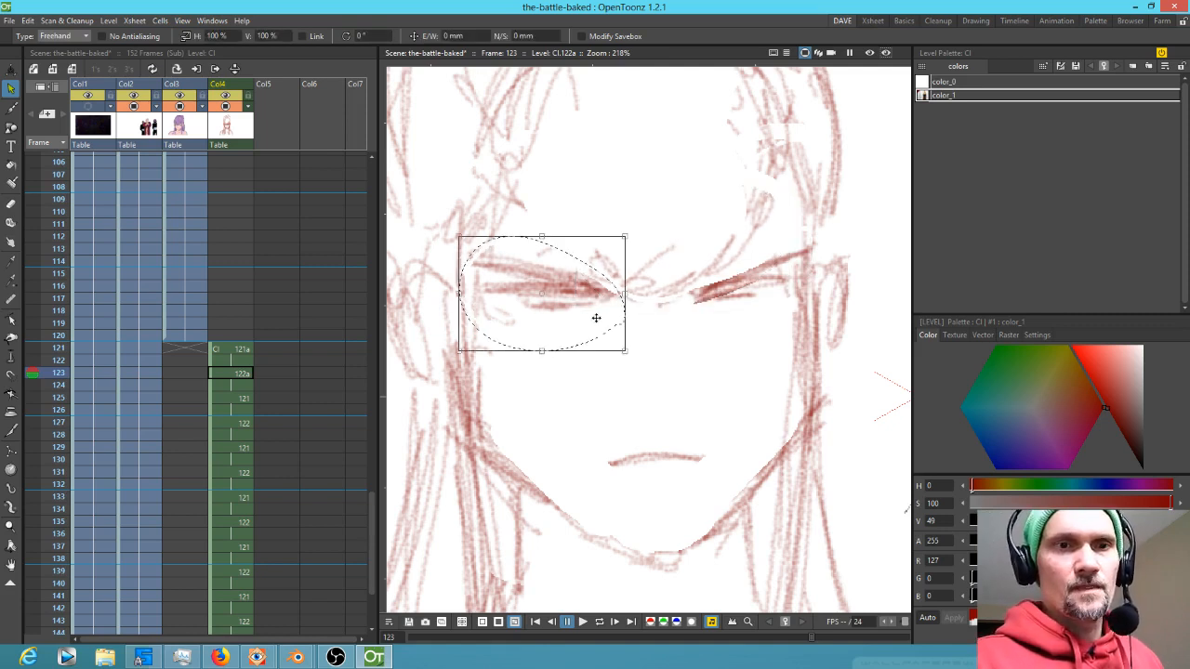
{"action": "left_click", "coordinate": [803, 239]}
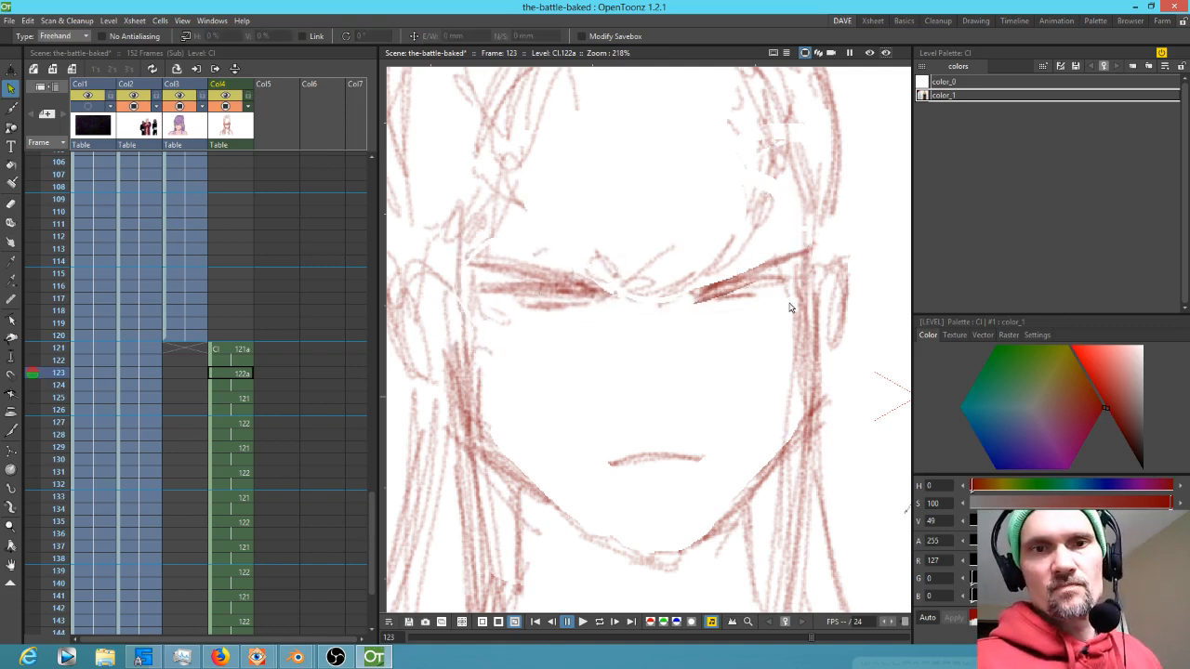
{"action": "left_click_drag", "start_coordinate": [768, 242], "coordinate": [790, 248]}
{"action": "left_click_drag", "start_coordinate": [735, 309], "coordinate": [746, 301]}
Flip back and forth around frame 123 to check the adjusted brows
{"action": "key", "text": "comma"}
{"action": "key", "text": "period"}
{"action": "key", "text": "period"}
{"action": "key", "text": "comma"}
{"action": "key", "text": "comma"}
{"action": "key", "text": "period"}
{"action": "key", "text": "period"}
{"action": "key", "text": "comma"}
{"action": "key", "text": "comma"}
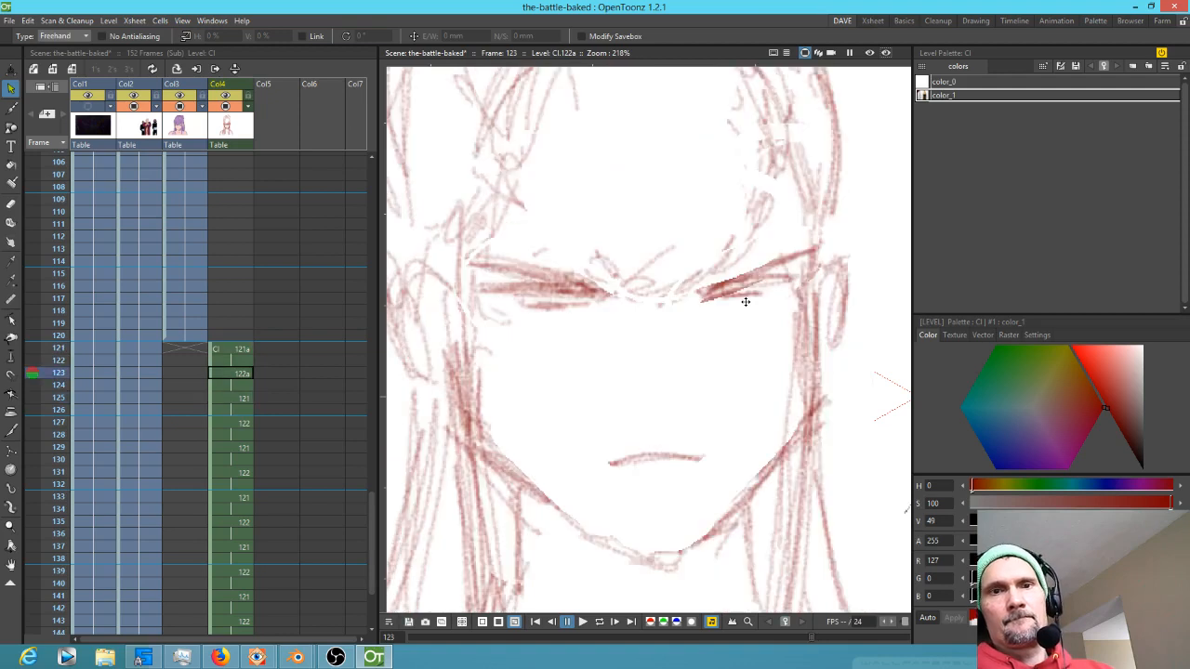
Flip back and forth between frames 121 and 123 to compare the rough face sketches
{"action": "scroll", "coordinate": [777, 314], "scroll_direction": "down", "scroll_amount": 7}
{"action": "left_click_drag", "start_coordinate": [766, 338], "coordinate": [681, 307]}
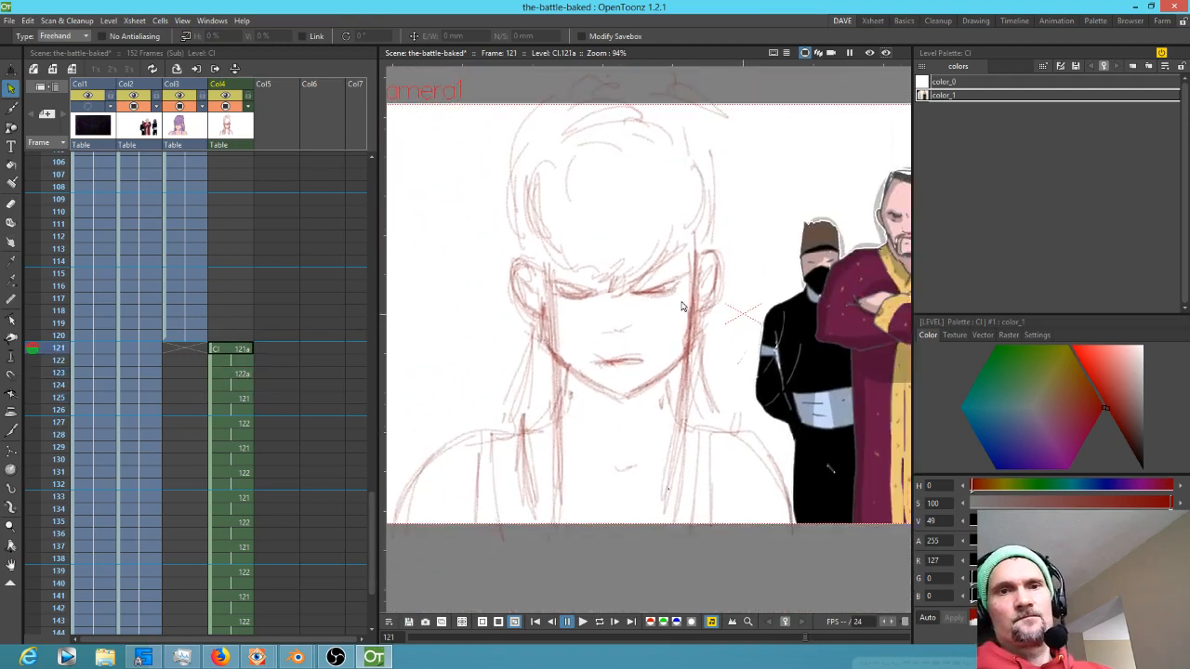
{"action": "key", "text": "period"}
{"action": "key", "text": "period"}
{"action": "key", "text": "period"}
{"action": "key", "text": "comma"}
{"action": "key", "text": "comma"}
{"action": "key", "text": "comma"}
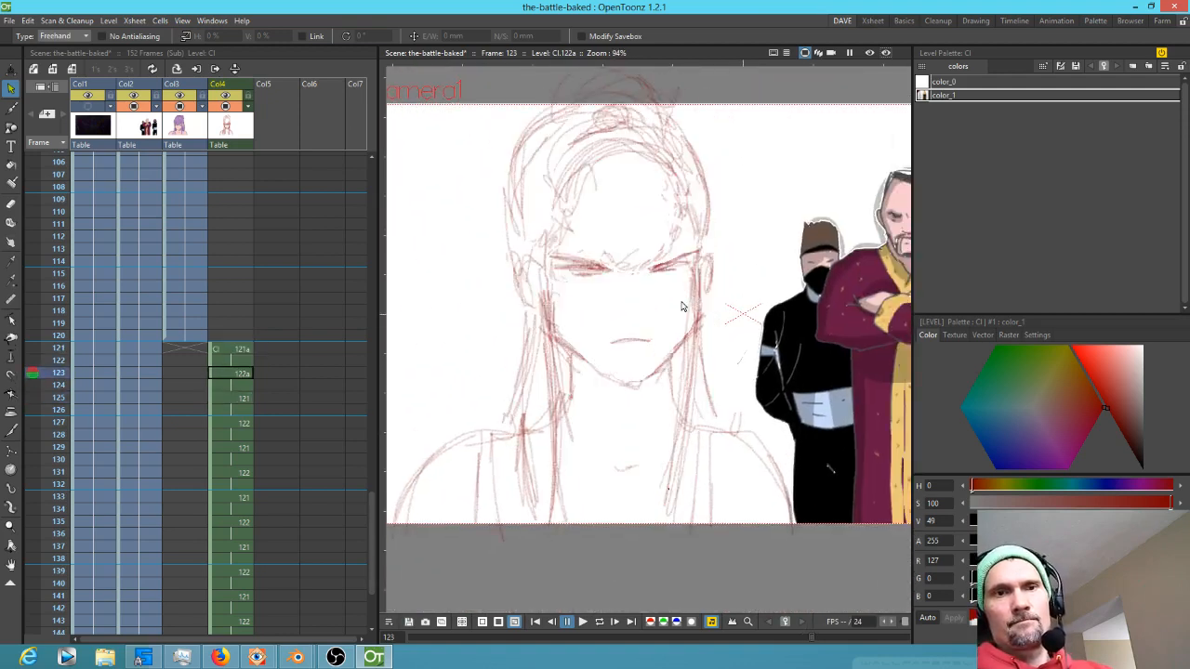
{"action": "key", "text": "period"}
{"action": "key", "text": "period"}
{"action": "key", "text": "comma"}
{"action": "key", "text": "comma"}
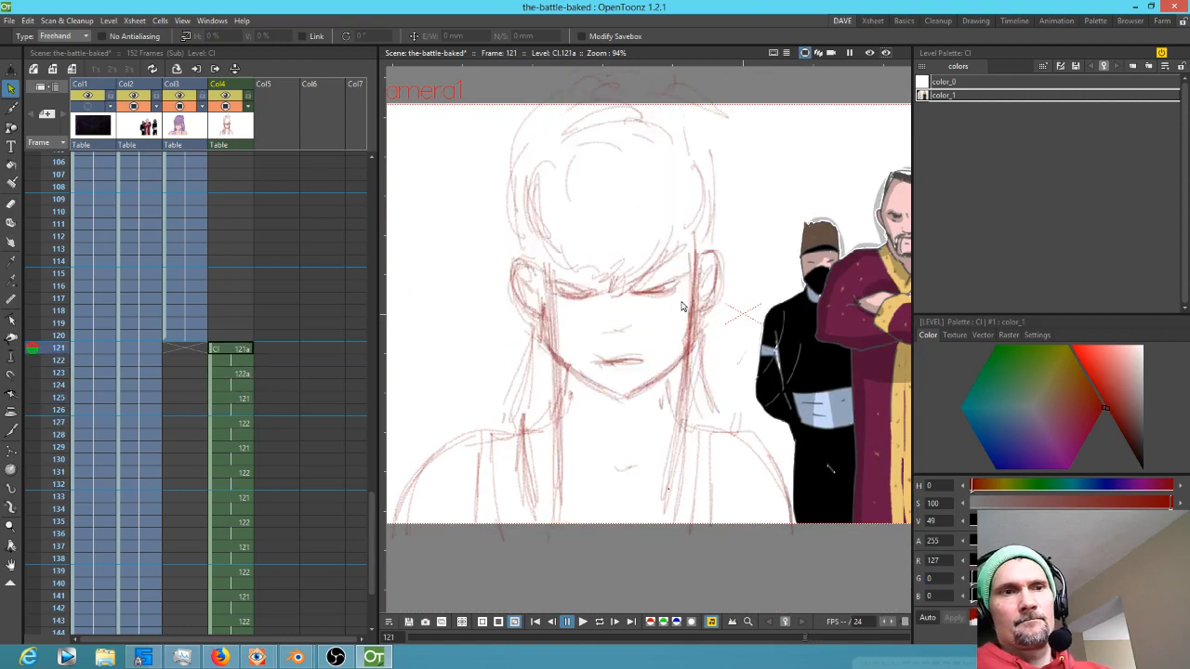
{"action": "key", "text": "period"}
{"action": "key", "text": "period"}
{"action": "key", "text": "period"}
{"action": "key", "text": "comma"}
{"action": "key", "text": "comma"}
{"action": "key", "text": "comma"}
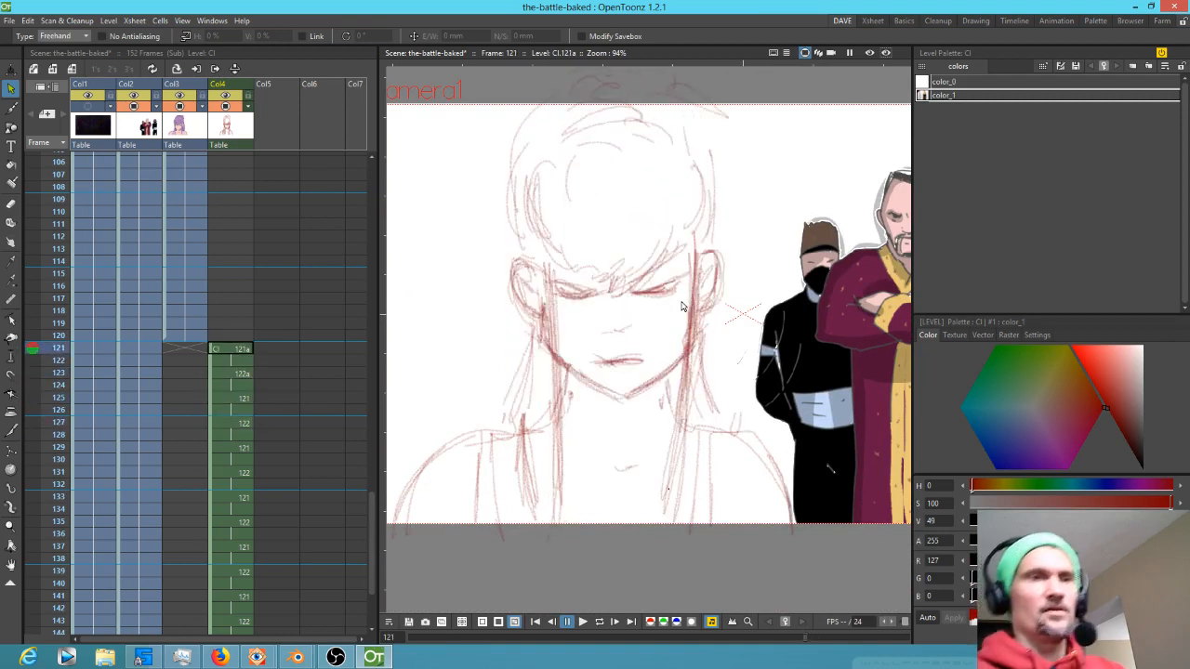
Switch to the brush and flip between frames 121 and 125 to compare the drawings again
{"action": "key", "text": "b"}
{"action": "left_click_drag", "start_coordinate": [700, 115], "coordinate": [716, 165]}
{"action": "mouse_move", "coordinate": [541, 108]}
{"action": "left_mouse_down"}
{"action": "mouse_move", "coordinate": [508, 167]}
{"action": "mouse_move", "coordinate": [507, 219]}
{"action": "left_mouse_up"}
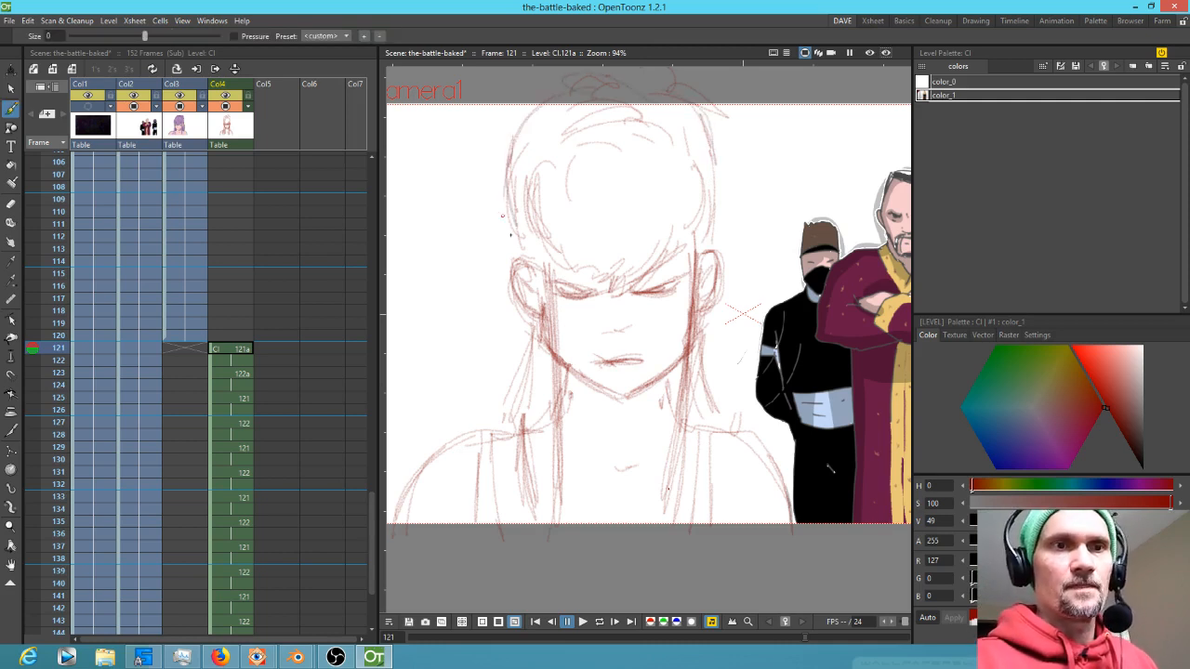
{"action": "key", "text": "period"}
{"action": "key", "text": "period"}
{"action": "key", "text": "period"}
{"action": "key", "text": "comma"}
{"action": "key", "text": "comma"}
{"action": "key", "text": "comma"}
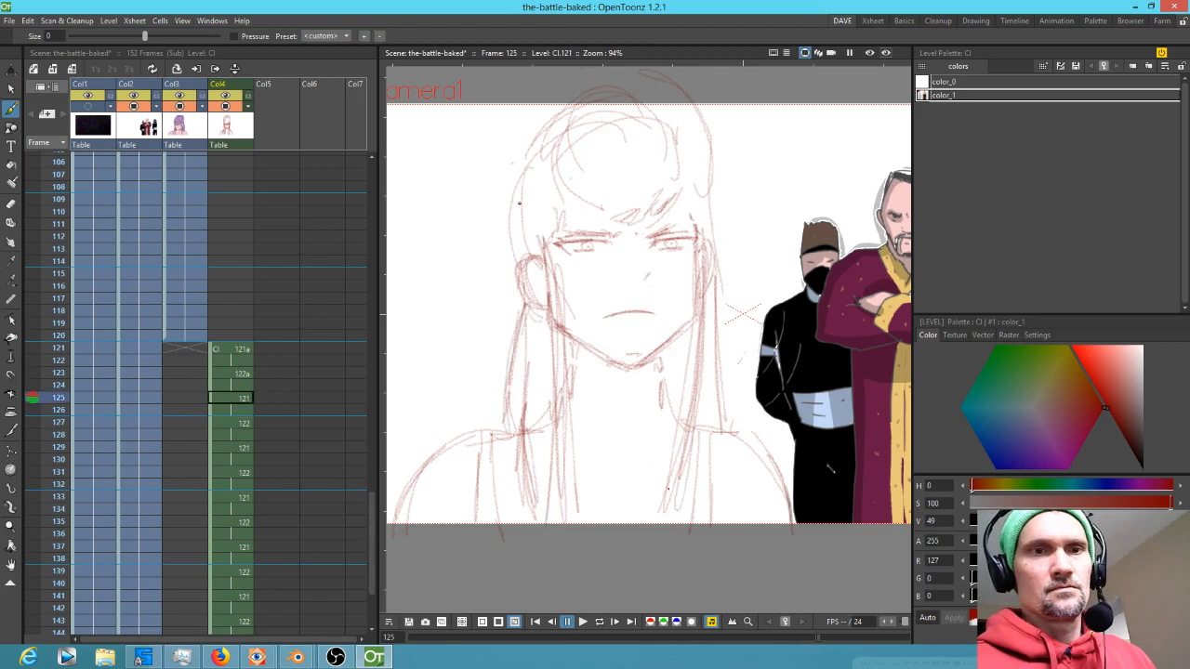
Start a new drawing level in Col5 at frame 121 and set the brush hardness to 44.68 and smoothing to 21.06
{"action": "left_click", "coordinate": [279, 350]}
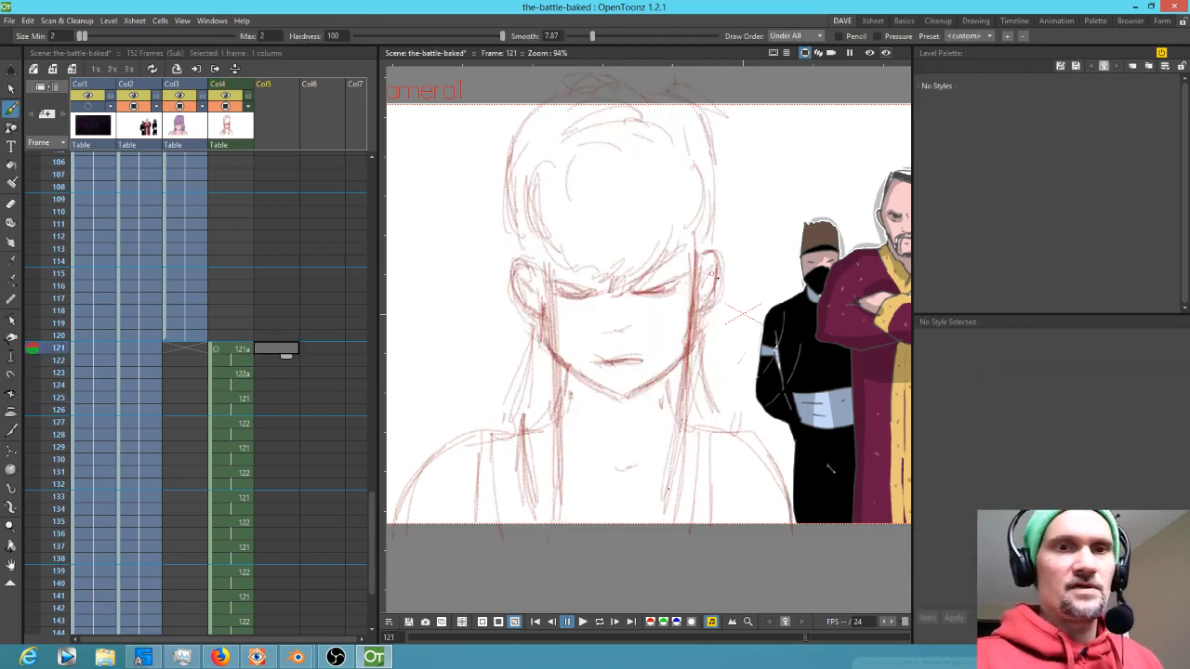
{"action": "left_click", "coordinate": [698, 308]}
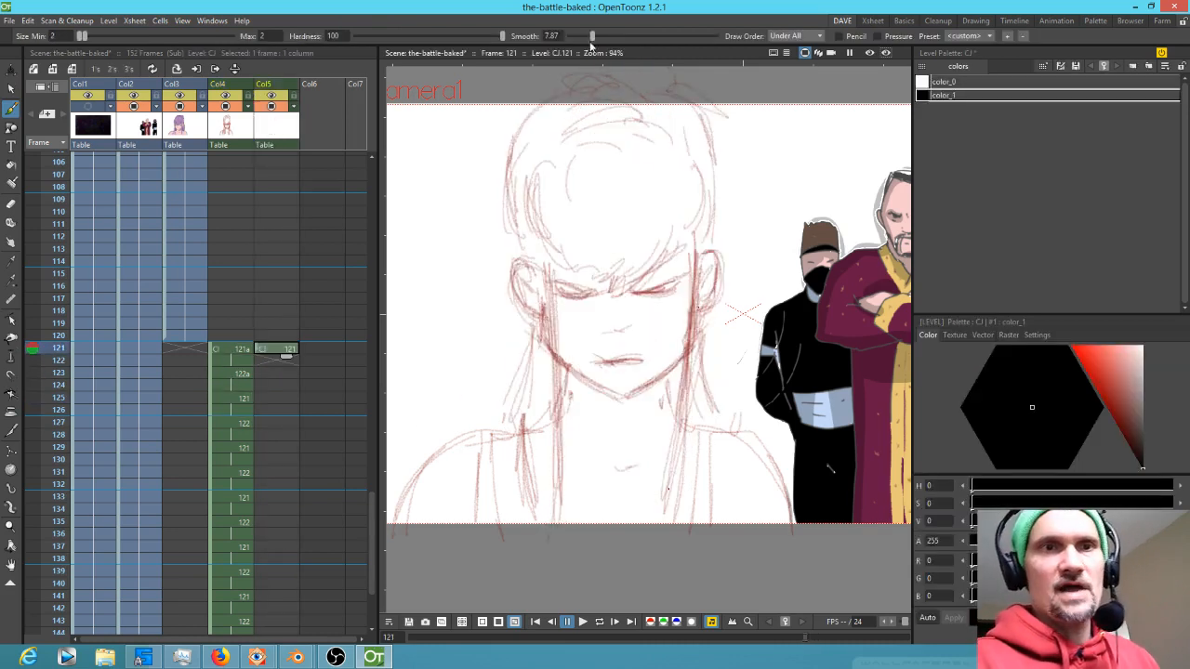
{"action": "left_click_drag", "start_coordinate": [593, 41], "coordinate": [634, 41]}
{"action": "left_click_drag", "start_coordinate": [503, 41], "coordinate": [421, 34]}
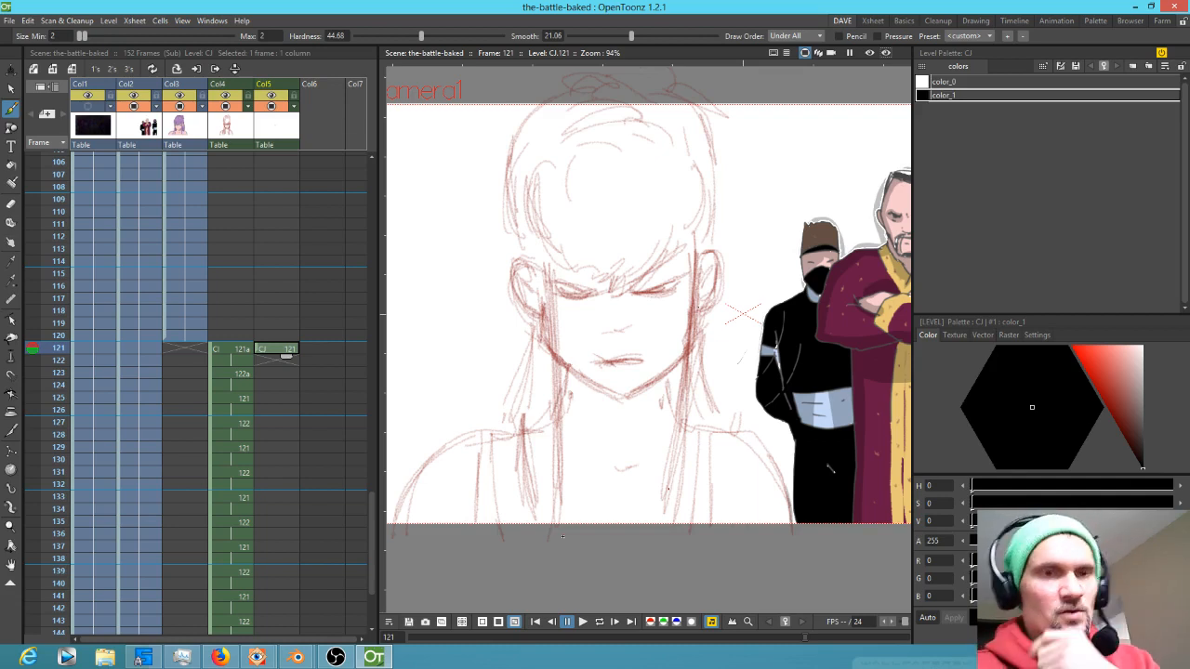
Ink the neck, shoulders and vertical torso lines in black on the new level at frame 121
{"action": "left_click_drag", "start_coordinate": [571, 370], "coordinate": [595, 276]}
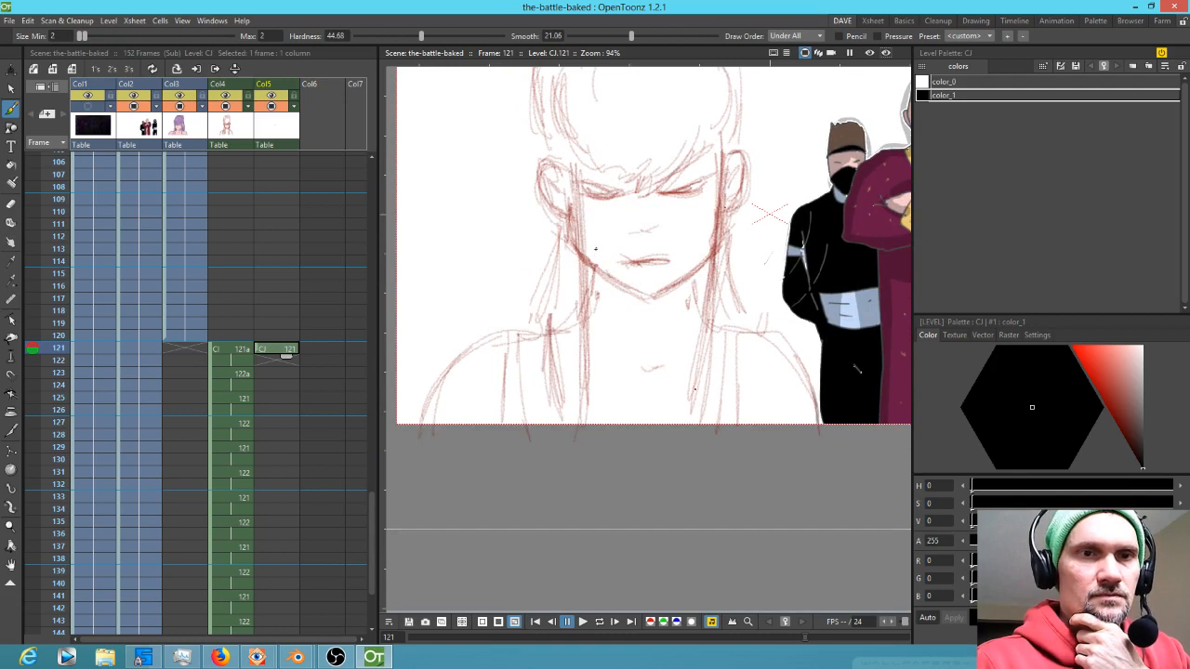
{"action": "mouse_move", "coordinate": [571, 321]}
{"action": "left_mouse_down"}
{"action": "mouse_move", "coordinate": [443, 385]}
{"action": "mouse_move", "coordinate": [412, 528]}
{"action": "left_mouse_up"}
{"action": "left_click_drag", "start_coordinate": [693, 251], "coordinate": [715, 324]}
{"action": "left_click_drag", "start_coordinate": [802, 356], "coordinate": [839, 528]}
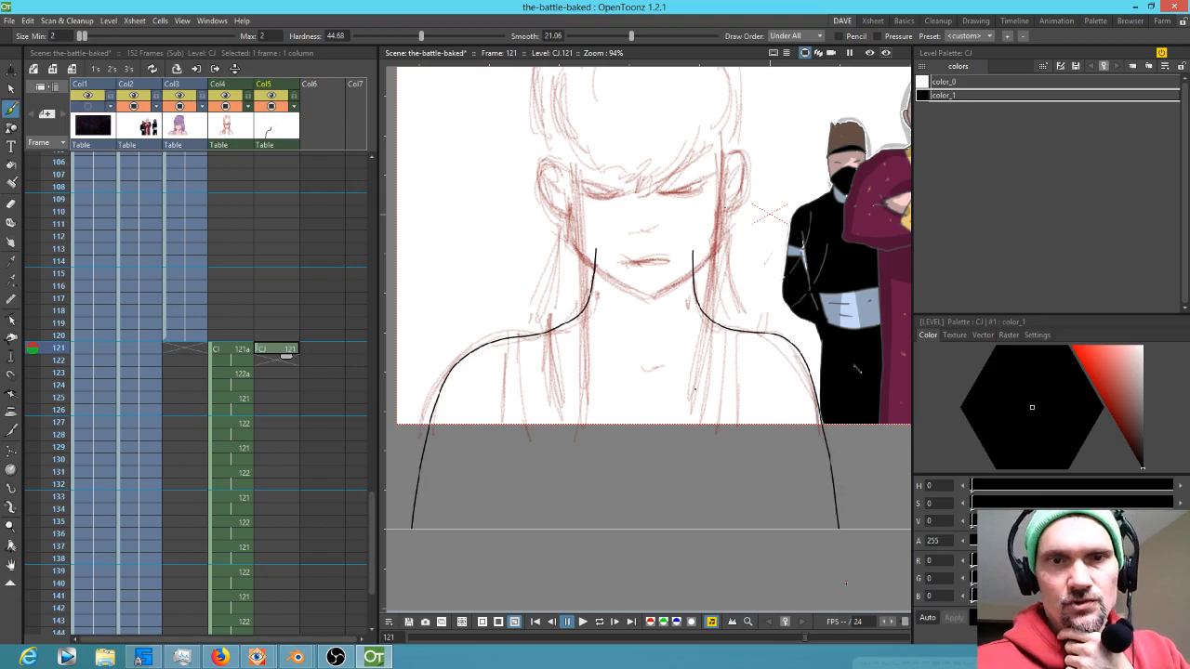
{"action": "left_click_drag", "start_coordinate": [505, 340], "coordinate": [500, 491]}
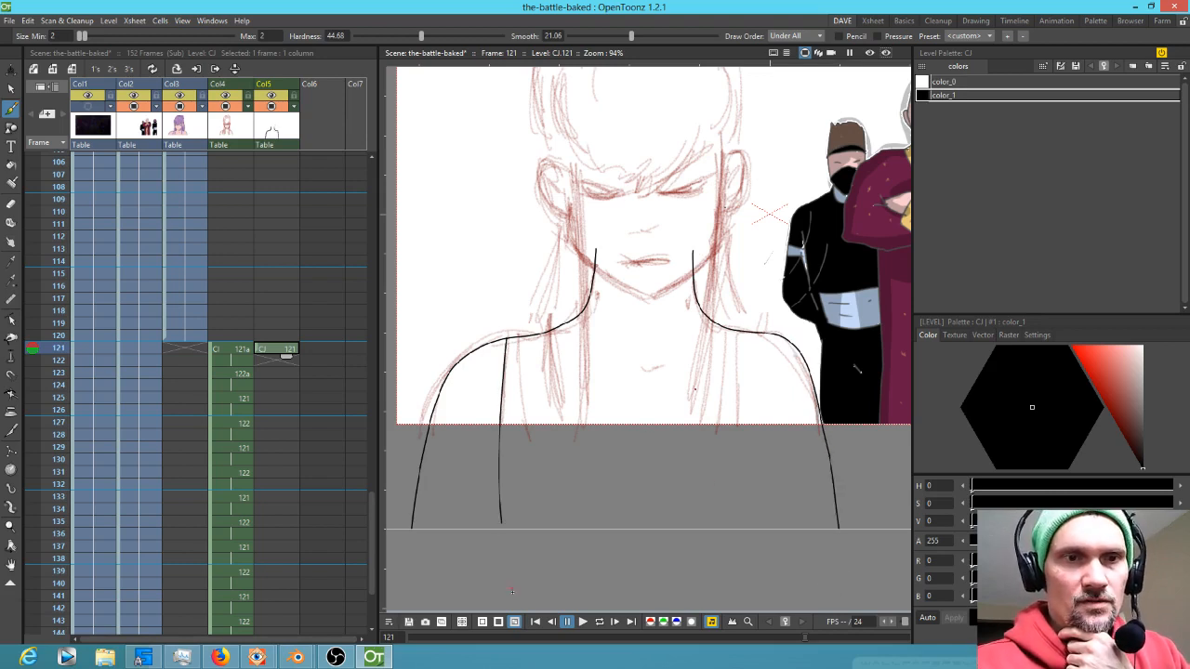
{"action": "left_click_drag", "start_coordinate": [516, 337], "coordinate": [537, 528]}
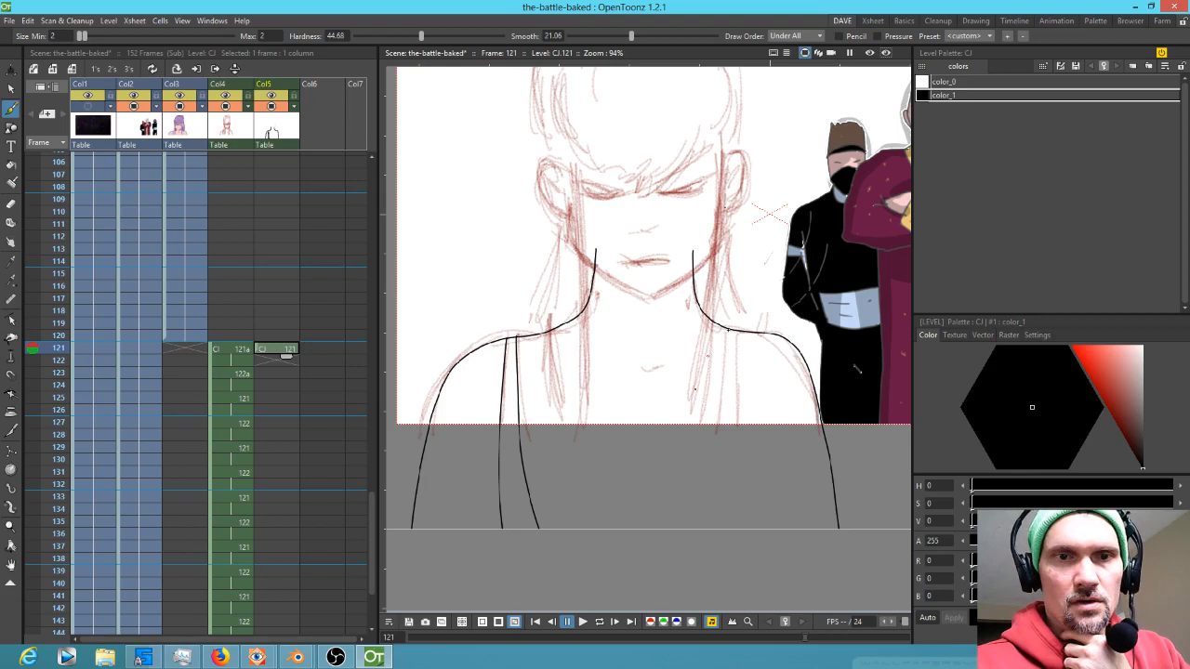
{"action": "left_click_drag", "start_coordinate": [725, 327], "coordinate": [696, 528]}
{"action": "left_click_drag", "start_coordinate": [737, 327], "coordinate": [714, 530]}
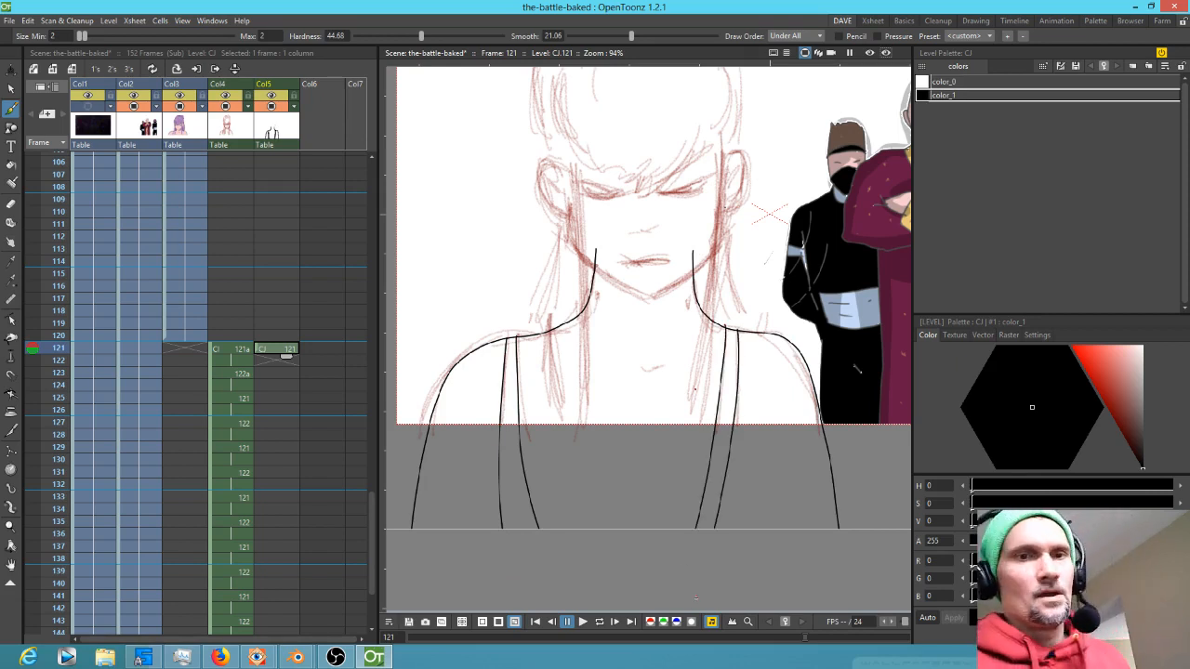
Add new drawings to the new column on frames 123 and 125 and go to frame 125
{"action": "left_click_drag", "start_coordinate": [285, 355], "coordinate": [285, 427]}
{"action": "left_click", "coordinate": [285, 373]}
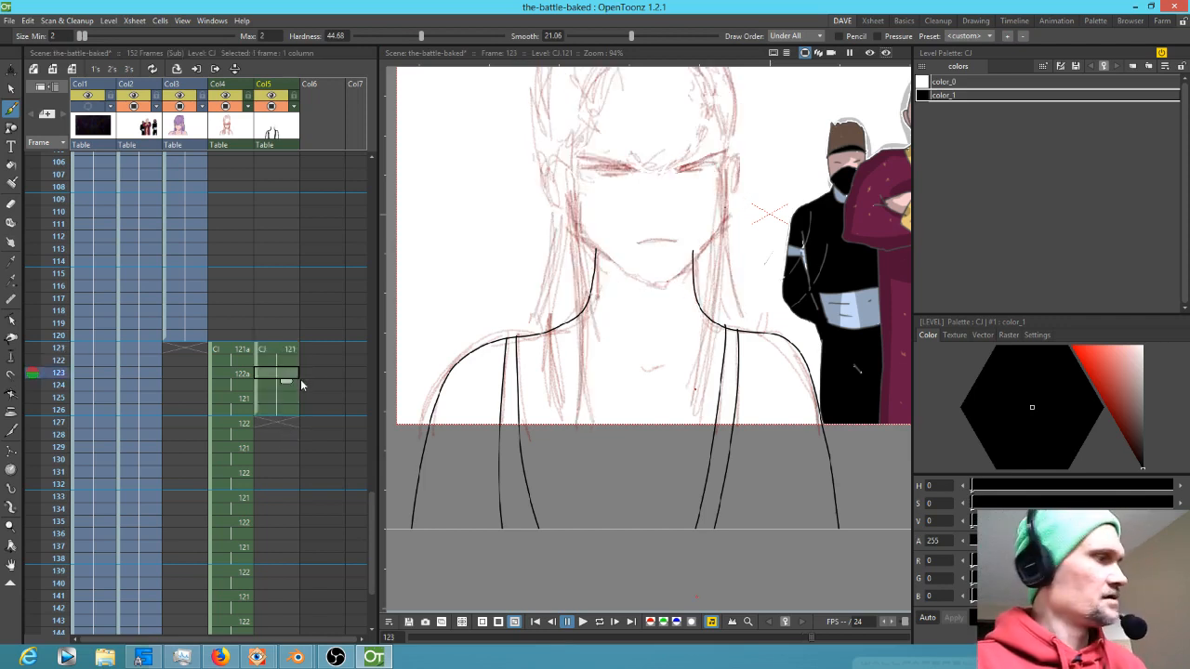
{"action": "left_click", "coordinate": [287, 398]}
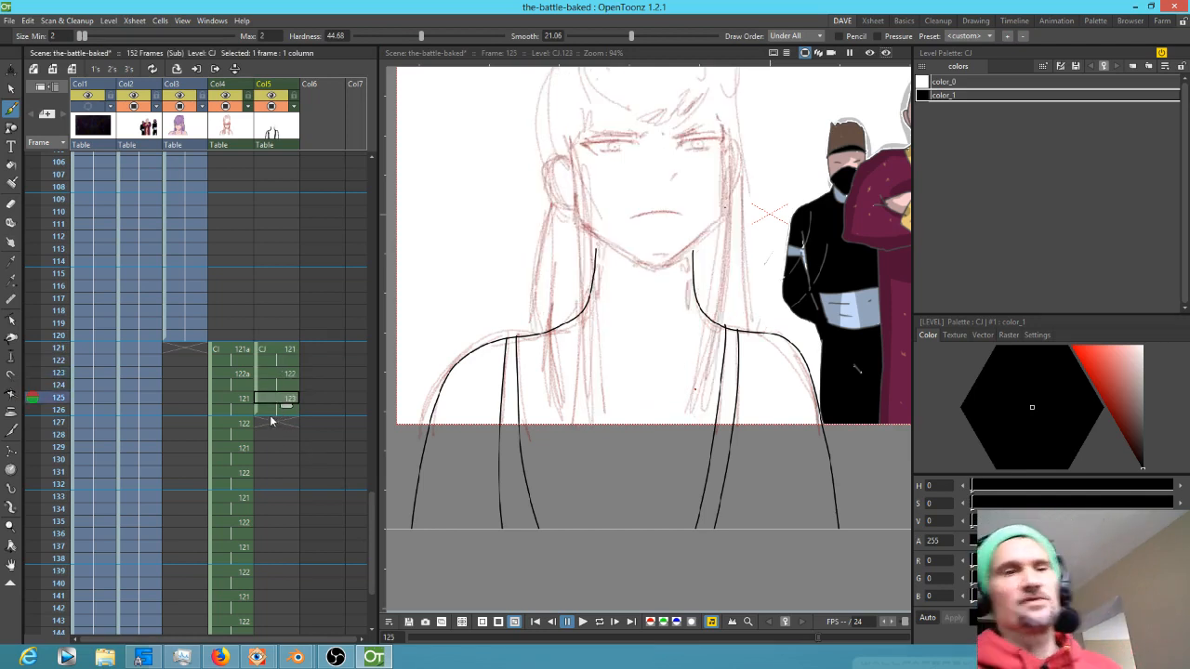
Erase upper parts of the two inner torso lines on frame 125
{"action": "left_click_drag", "start_coordinate": [693, 325], "coordinate": [665, 446]}
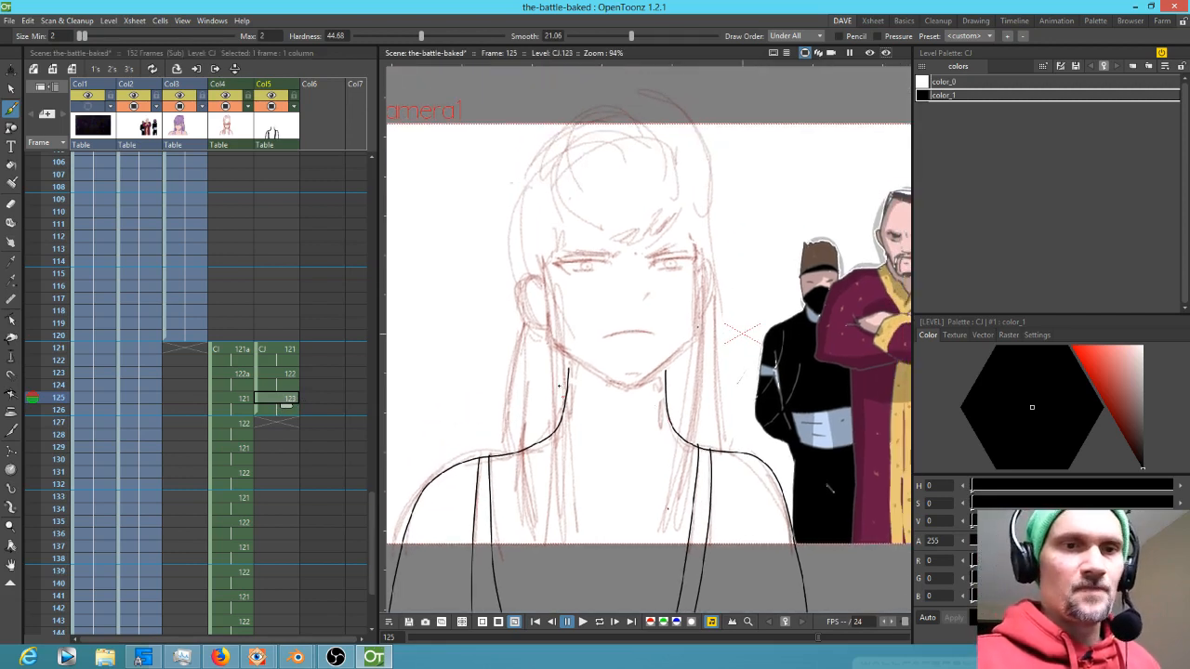
{"action": "key", "text": "a"}
{"action": "left_click_drag", "start_coordinate": [554, 424], "coordinate": [554, 504]}
{"action": "left_click_drag", "start_coordinate": [690, 431], "coordinate": [691, 453]}
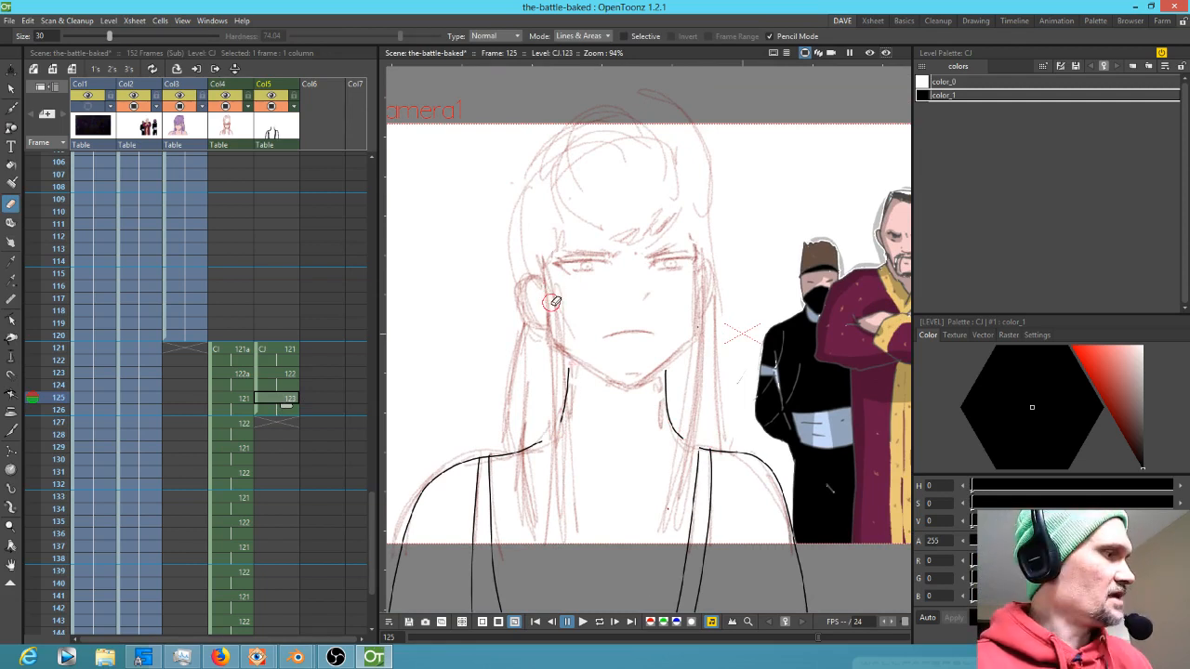
Ink the ear, long hair strands, head outline and bangs in black on frame 125
{"action": "key", "text": "b"}
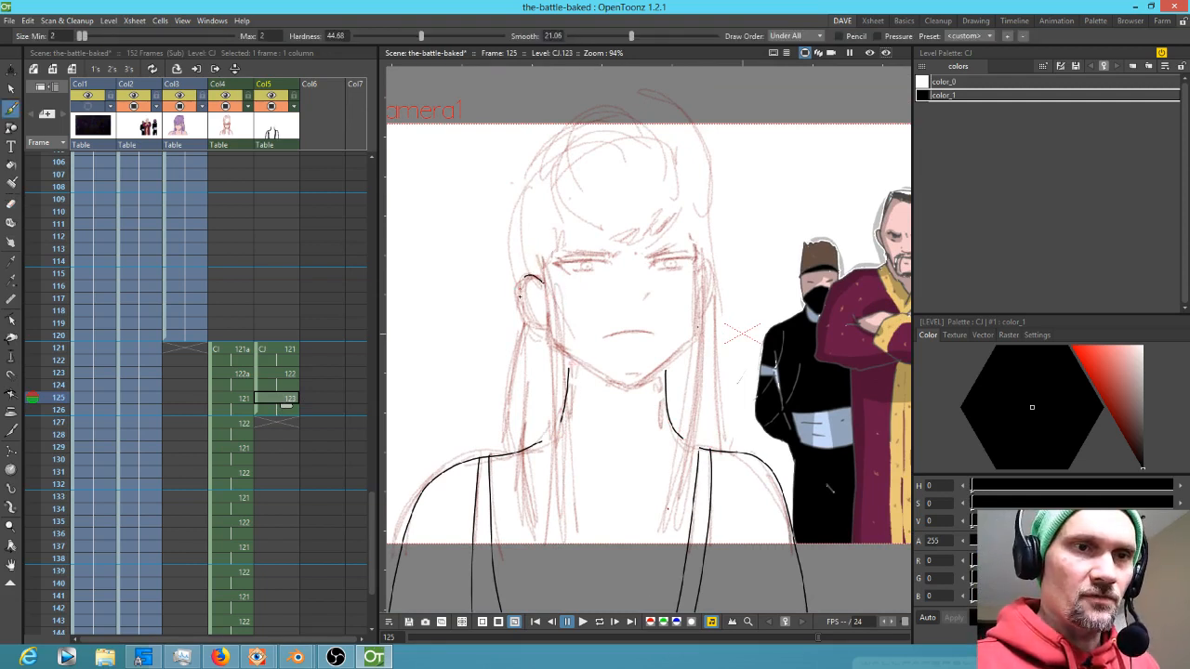
{"action": "left_click_drag", "start_coordinate": [550, 345], "coordinate": [547, 420]}
{"action": "left_click_drag", "start_coordinate": [538, 508], "coordinate": [555, 602]}
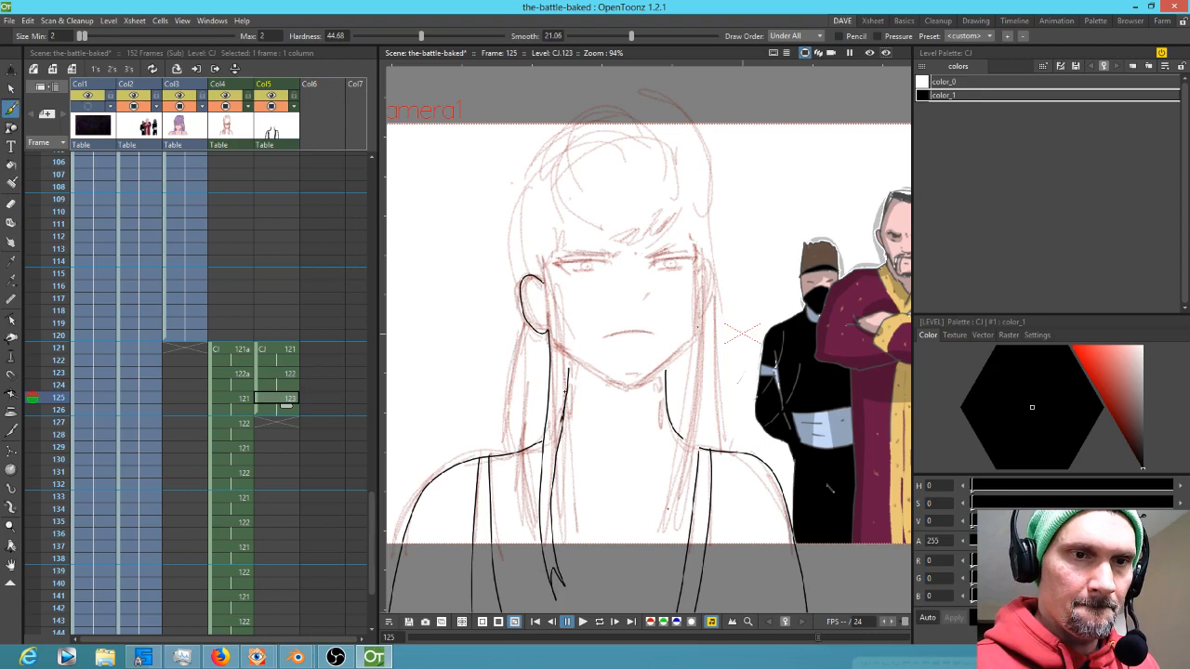
{"action": "left_click_drag", "start_coordinate": [562, 311], "coordinate": [555, 237]}
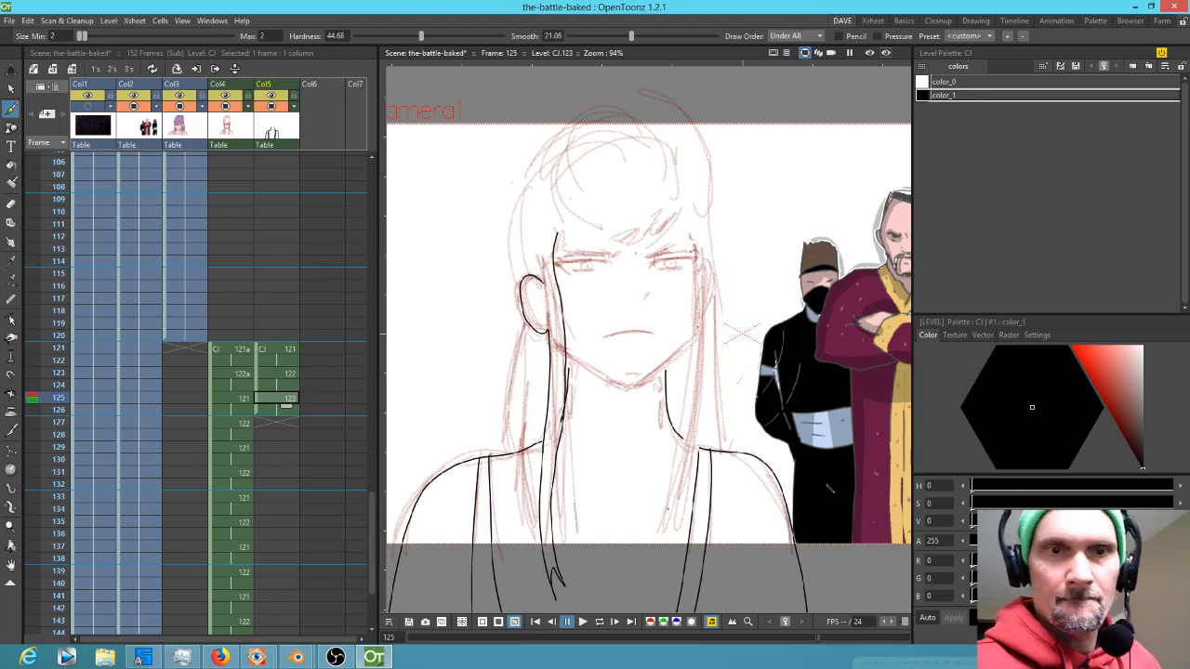
{"action": "left_click_drag", "start_coordinate": [694, 243], "coordinate": [695, 322]}
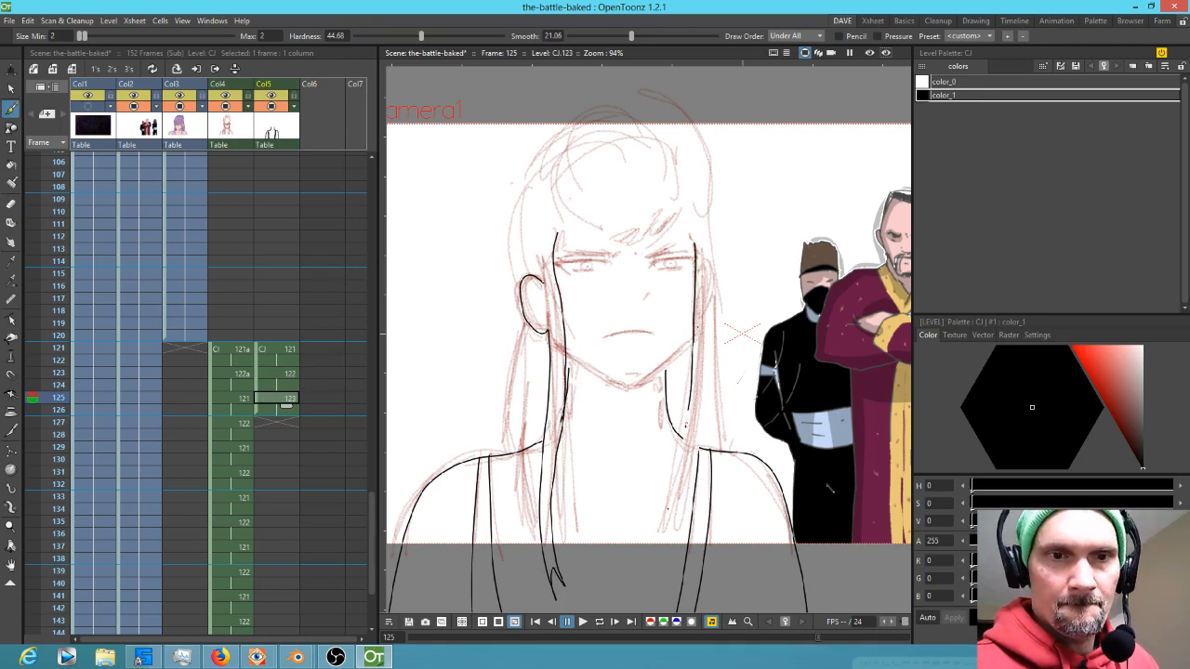
{"action": "left_click_drag", "start_coordinate": [683, 439], "coordinate": [644, 576]}
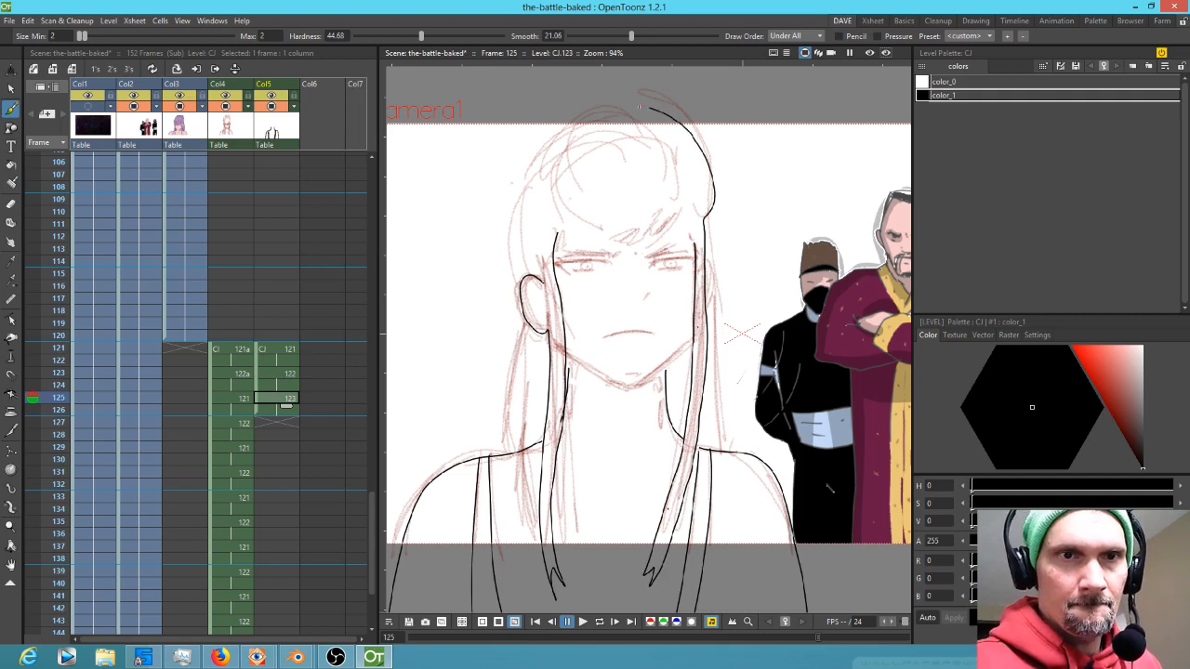
{"action": "mouse_move", "coordinate": [601, 104]}
{"action": "left_mouse_down"}
{"action": "mouse_move", "coordinate": [515, 176]}
{"action": "mouse_move", "coordinate": [510, 275]}
{"action": "left_mouse_up"}
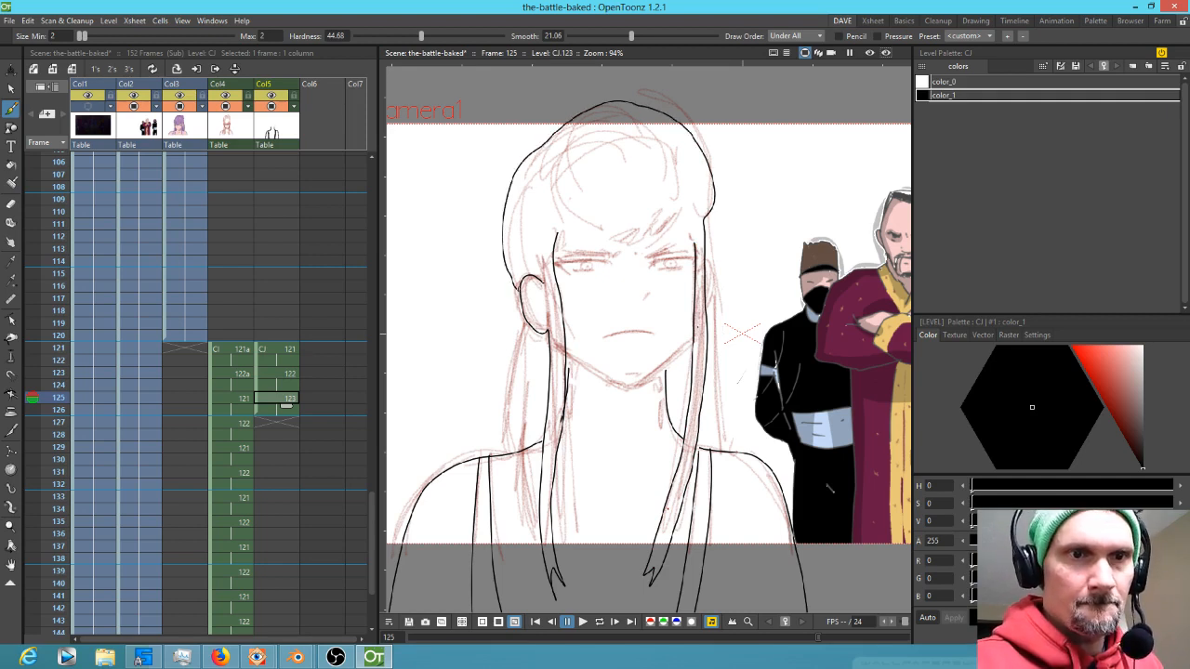
{"action": "left_click_drag", "start_coordinate": [684, 196], "coordinate": [647, 247]}
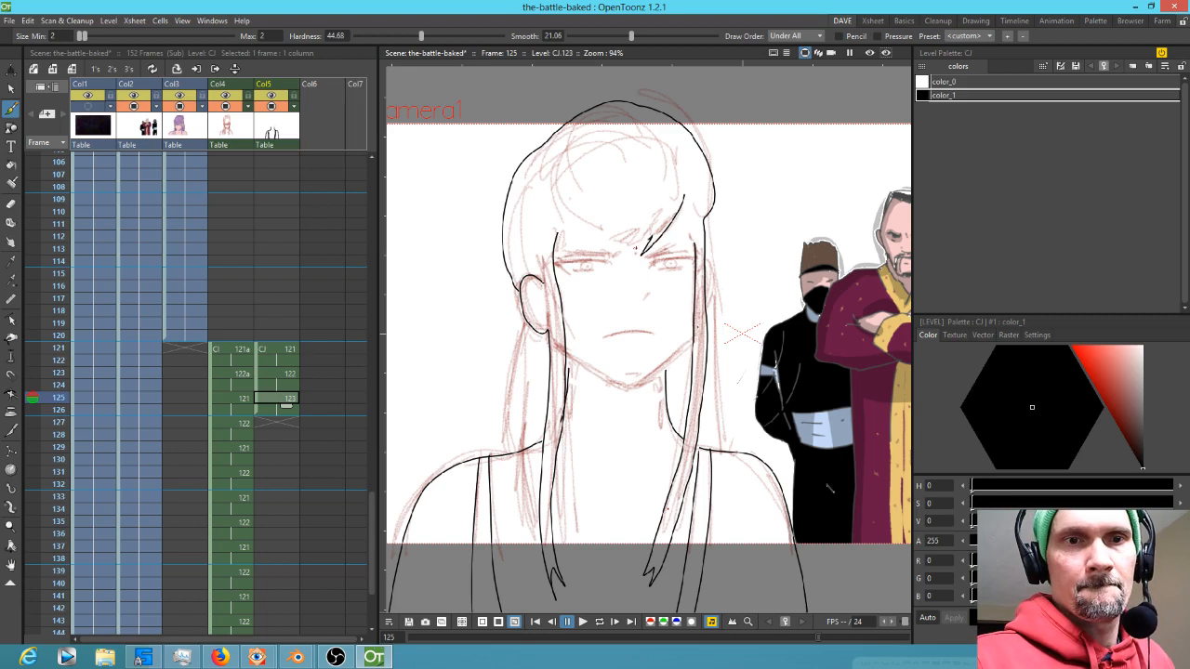
{"action": "left_click_drag", "start_coordinate": [568, 195], "coordinate": [587, 232]}
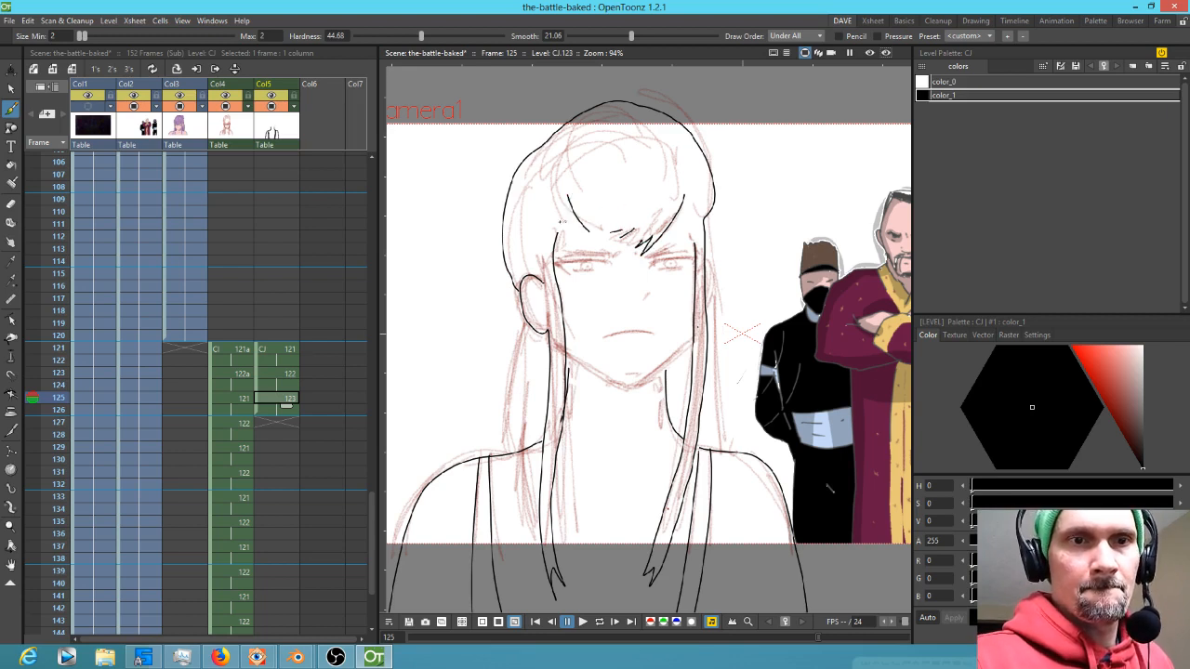
{"action": "left_click_drag", "start_coordinate": [588, 122], "coordinate": [570, 163]}
{"action": "mouse_move", "coordinate": [634, 115]}
{"action": "left_mouse_down"}
{"action": "mouse_move", "coordinate": [677, 174]}
{"action": "mouse_move", "coordinate": [688, 144]}
{"action": "mouse_move", "coordinate": [688, 182]}
{"action": "left_mouse_up"}
{"action": "left_click_drag", "start_coordinate": [595, 135], "coordinate": [584, 195]}
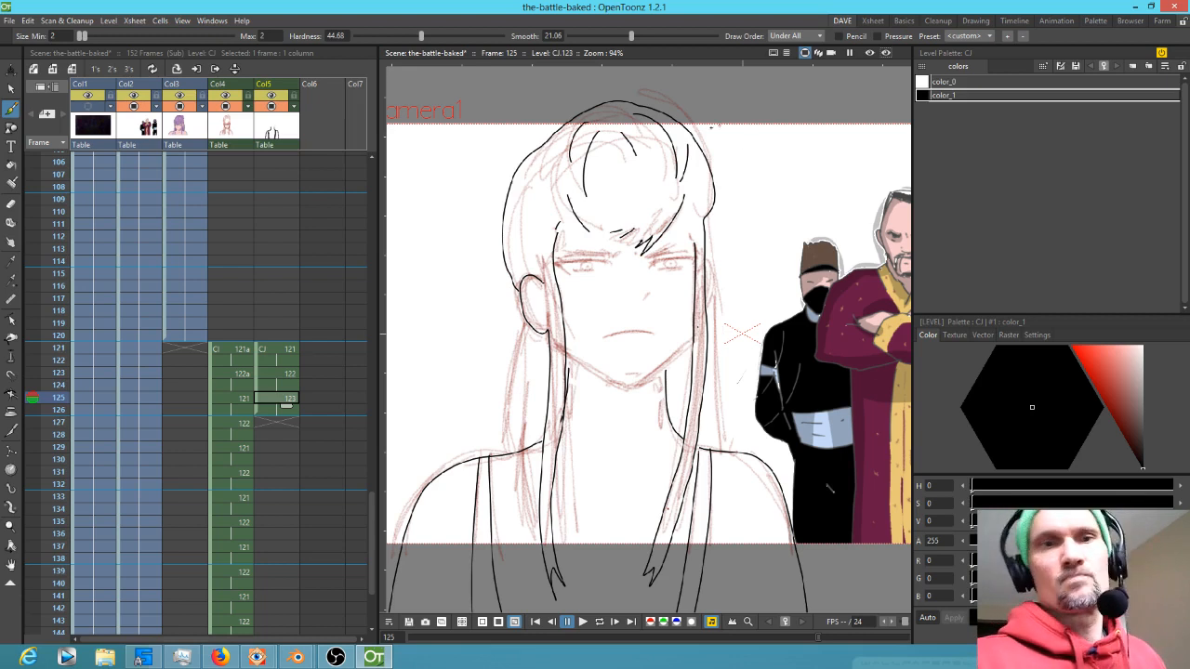
{"action": "key", "text": "s"}
{"action": "mouse_move", "coordinate": [714, 102]}
{"action": "left_mouse_down"}
{"action": "mouse_move", "coordinate": [545, 206]}
{"action": "mouse_move", "coordinate": [647, 207]}
{"action": "mouse_move", "coordinate": [728, 126]}
{"action": "mouse_move", "coordinate": [716, 107]}
{"action": "left_mouse_up"}
{"action": "left_click_drag", "start_coordinate": [630, 79], "coordinate": [639, 91]}
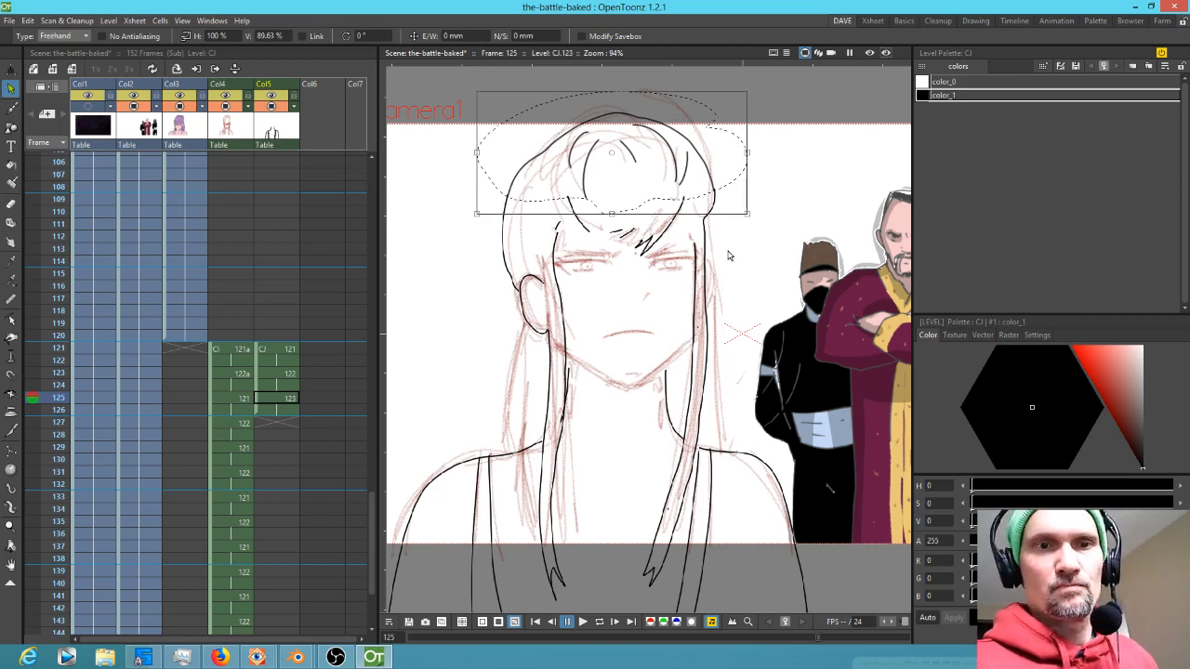
{"action": "key", "text": "a"}
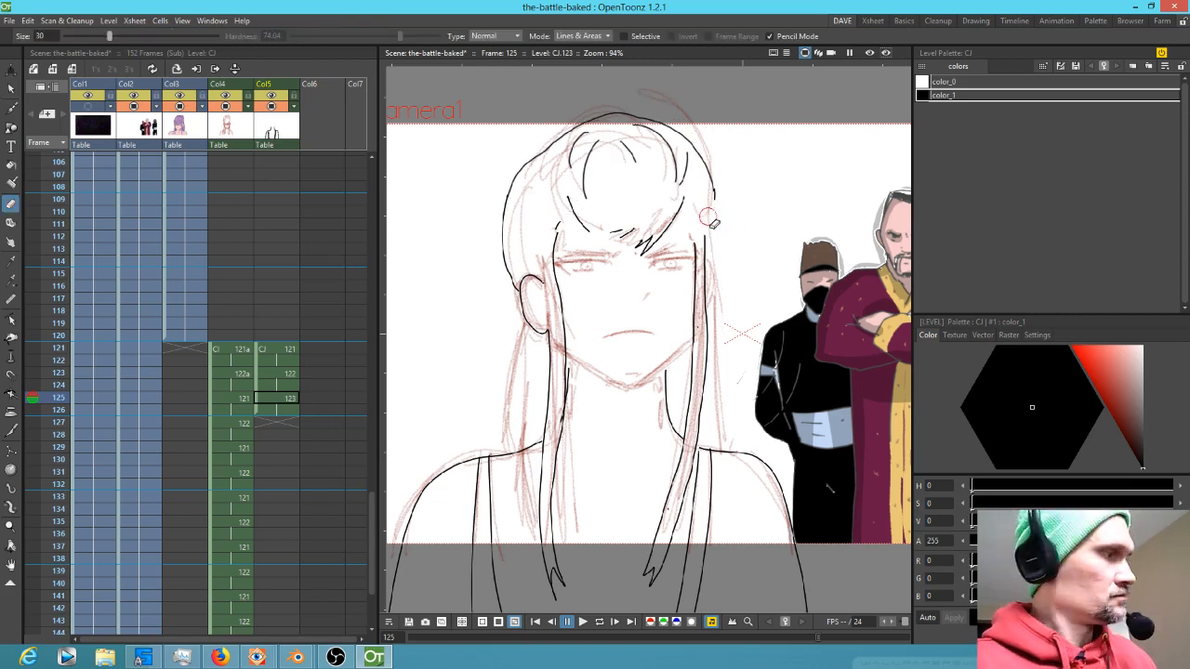
{"action": "key", "text": "b"}
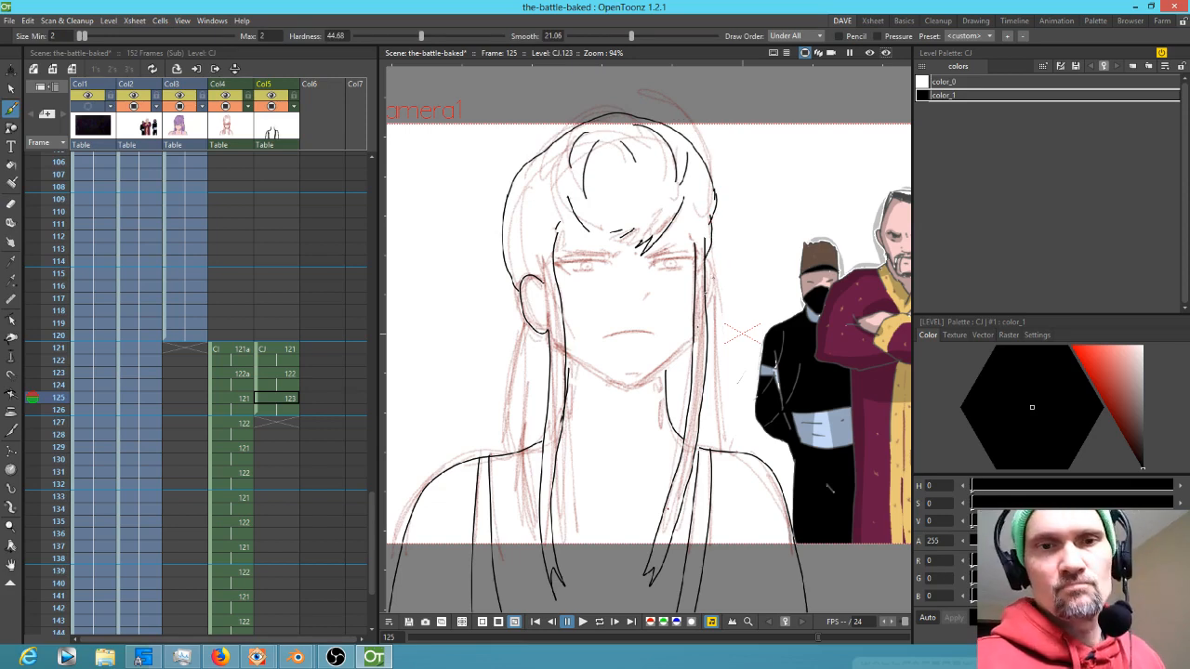
Ink the eye on the right with its brow, upper lid, iris and lower lid on frame 125
{"action": "scroll", "coordinate": [698, 316], "scroll_direction": "up", "scroll_amount": 6}
{"action": "mouse_move", "coordinate": [726, 149]}
{"action": "left_mouse_down"}
{"action": "mouse_move", "coordinate": [756, 176]}
{"action": "mouse_move", "coordinate": [726, 316]}
{"action": "left_mouse_up"}
{"action": "mouse_move", "coordinate": [811, 364]}
{"action": "left_mouse_down"}
{"action": "mouse_move", "coordinate": [915, 420]}
{"action": "mouse_move", "coordinate": [849, 508]}
{"action": "mouse_move", "coordinate": [846, 548]}
{"action": "left_mouse_up"}
{"action": "mouse_move", "coordinate": [523, 291]}
{"action": "left_mouse_down"}
{"action": "mouse_move", "coordinate": [698, 242]}
{"action": "mouse_move", "coordinate": [719, 249]}
{"action": "mouse_move", "coordinate": [663, 249]}
{"action": "mouse_move", "coordinate": [514, 290]}
{"action": "mouse_move", "coordinate": [639, 252]}
{"action": "mouse_move", "coordinate": [537, 308]}
{"action": "mouse_move", "coordinate": [544, 319]}
{"action": "mouse_move", "coordinate": [567, 299]}
{"action": "mouse_move", "coordinate": [718, 286]}
{"action": "left_mouse_up"}
{"action": "mouse_move", "coordinate": [719, 287]}
{"action": "left_mouse_down"}
{"action": "mouse_move", "coordinate": [540, 328]}
{"action": "mouse_move", "coordinate": [560, 308]}
{"action": "mouse_move", "coordinate": [607, 331]}
{"action": "mouse_move", "coordinate": [644, 307]}
{"action": "mouse_move", "coordinate": [622, 300]}
{"action": "left_mouse_up"}
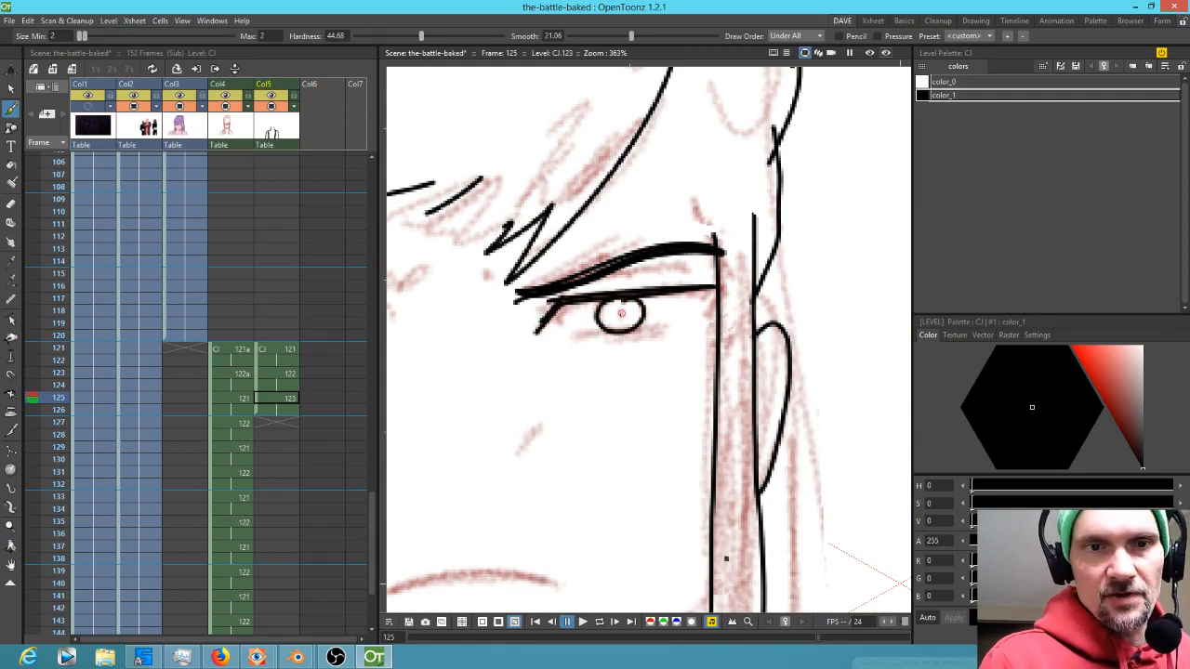
{"action": "left_click_drag", "start_coordinate": [583, 332], "coordinate": [651, 334]}
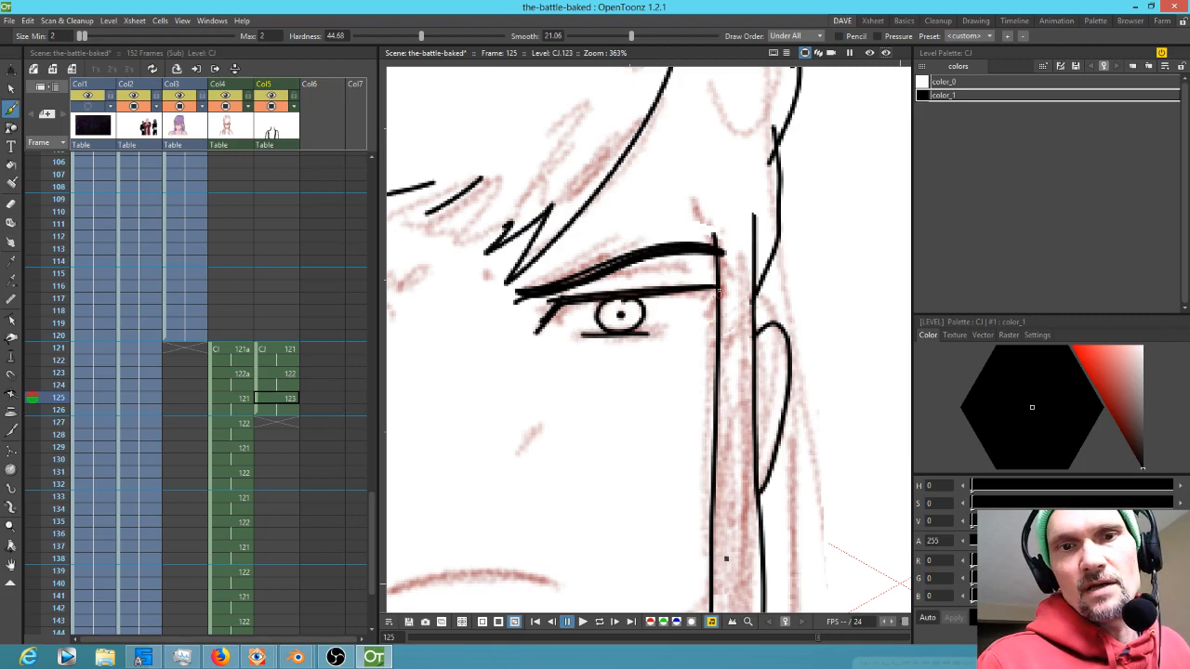
Ink the eye on the left with its upper lid, iris and pupil on frame 125
{"action": "mouse_move", "coordinate": [728, 287]}
{"action": "left_mouse_down"}
{"action": "mouse_move", "coordinate": [711, 318]}
{"action": "mouse_move", "coordinate": [691, 324]}
{"action": "left_mouse_up"}
{"action": "left_click_drag", "start_coordinate": [550, 409], "coordinate": [833, 381]}
{"action": "mouse_move", "coordinate": [659, 287]}
{"action": "left_mouse_down"}
{"action": "mouse_move", "coordinate": [635, 268]}
{"action": "mouse_move", "coordinate": [480, 284]}
{"action": "mouse_move", "coordinate": [528, 320]}
{"action": "mouse_move", "coordinate": [491, 283]}
{"action": "mouse_move", "coordinate": [640, 269]}
{"action": "left_mouse_up"}
{"action": "left_click_drag", "start_coordinate": [539, 311], "coordinate": [630, 299]}
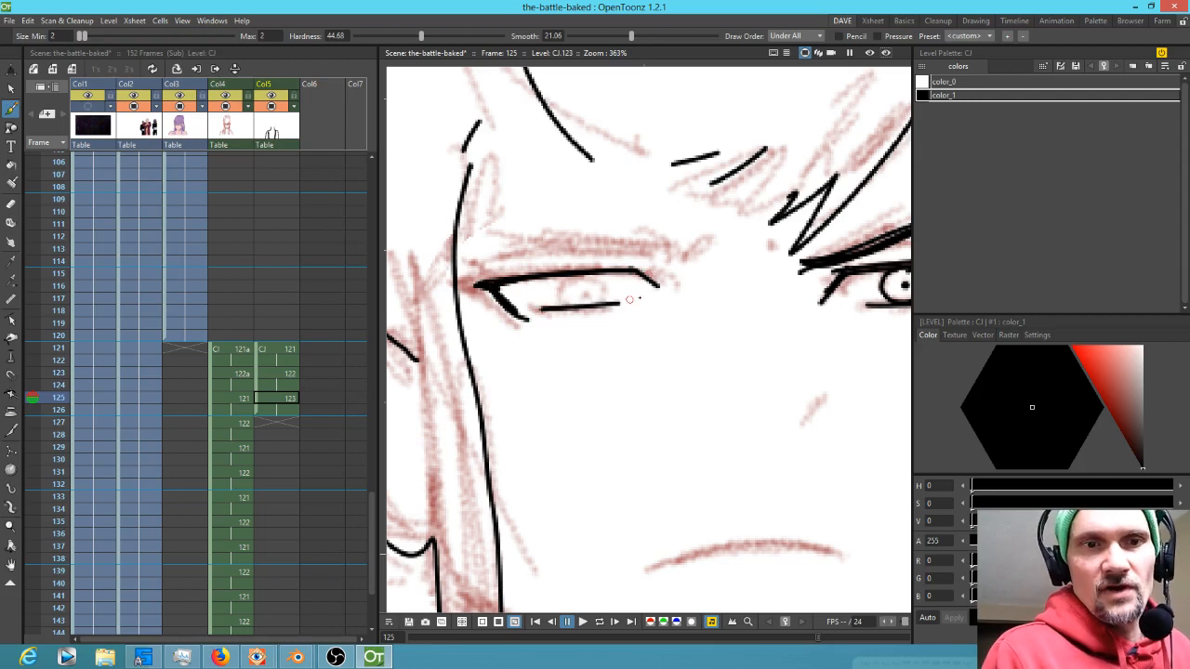
{"action": "mouse_move", "coordinate": [602, 303]}
{"action": "left_mouse_down"}
{"action": "mouse_move", "coordinate": [601, 280]}
{"action": "mouse_move", "coordinate": [563, 290]}
{"action": "mouse_move", "coordinate": [588, 309]}
{"action": "mouse_move", "coordinate": [585, 296]}
{"action": "left_mouse_up"}
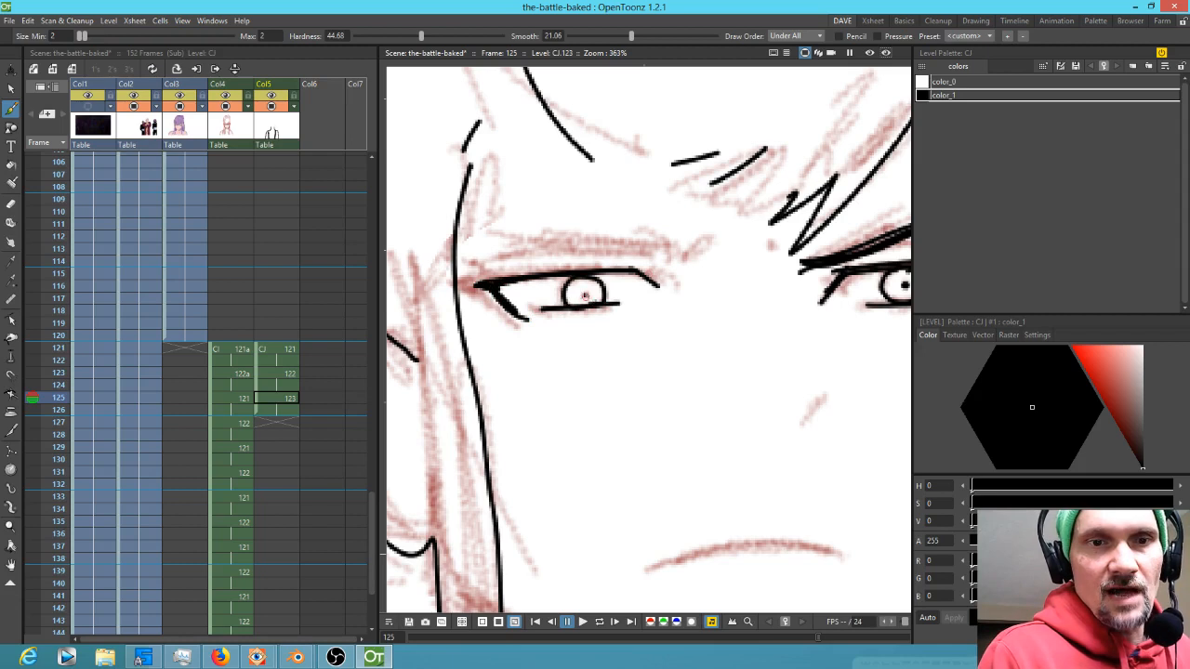
{"action": "left_click", "coordinate": [585, 296]}
{"action": "mouse_move", "coordinate": [809, 372]}
{"action": "left_mouse_down"}
{"action": "mouse_move", "coordinate": [702, 433]}
{"action": "mouse_move", "coordinate": [705, 443]}
{"action": "left_mouse_up"}
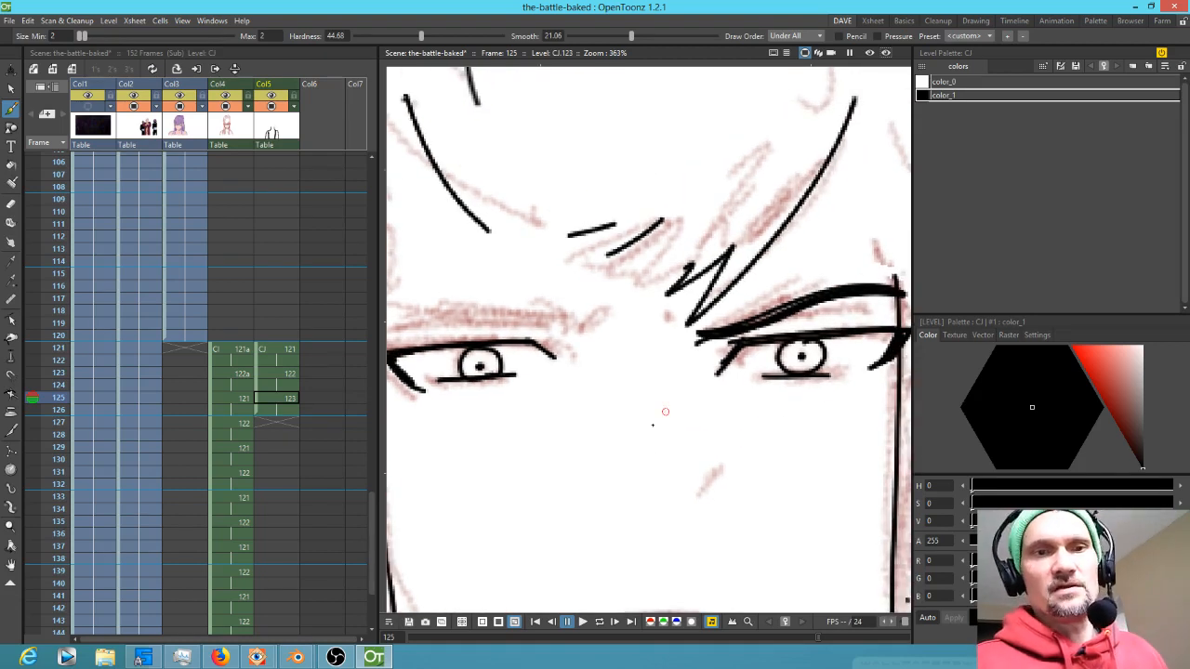
Ink the lower lid line under the eye on the right on frame 125
{"action": "key", "text": "a"}
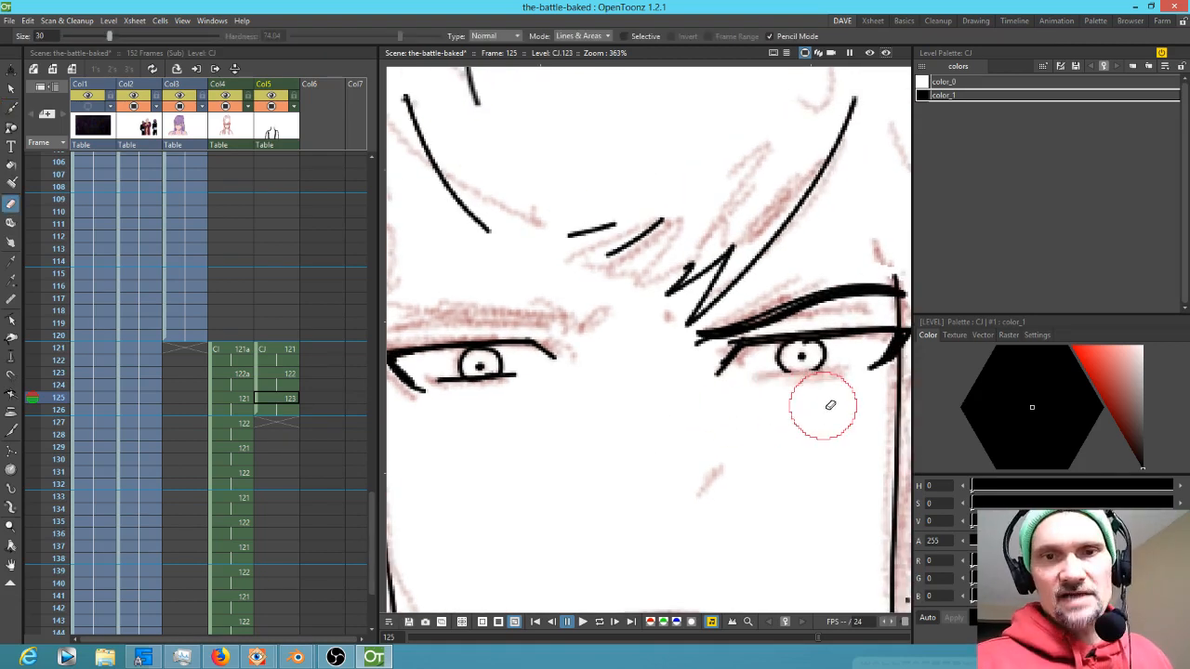
{"action": "key", "text": "b"}
{"action": "left_click_drag", "start_coordinate": [757, 373], "coordinate": [846, 372]}
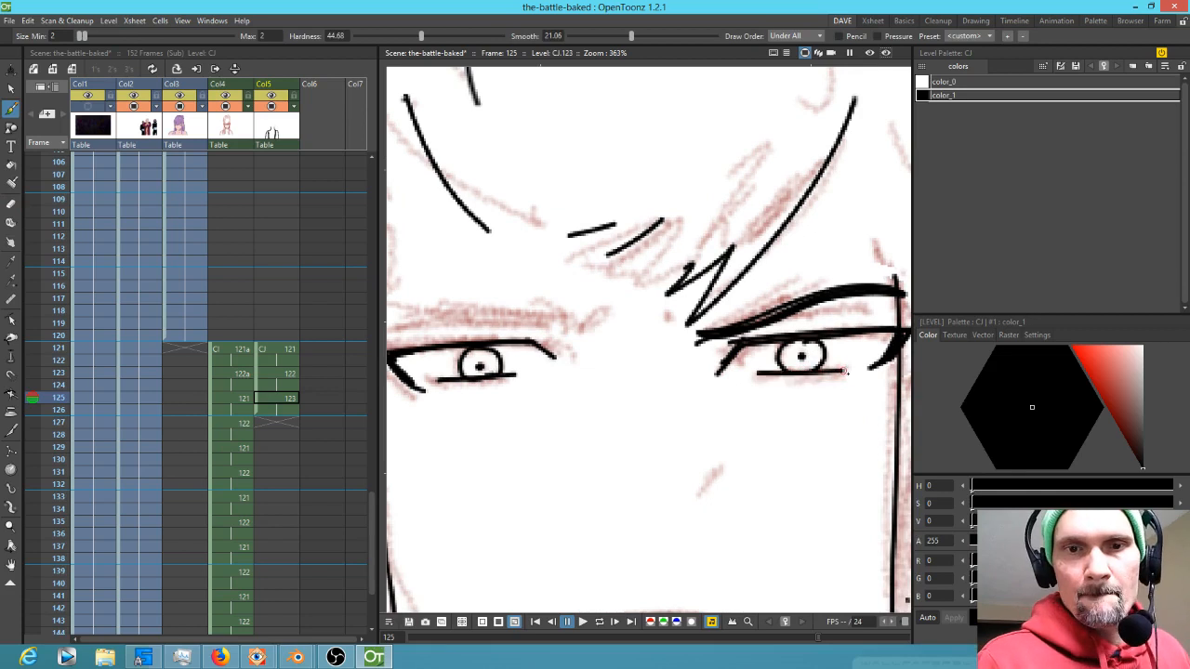
Ink the nose mark and the mouth line in black on frame 125
{"action": "left_click_drag", "start_coordinate": [654, 363], "coordinate": [734, 347]}
{"action": "mouse_move", "coordinate": [671, 311]}
{"action": "left_mouse_down"}
{"action": "mouse_move", "coordinate": [475, 306]}
{"action": "mouse_move", "coordinate": [675, 310]}
{"action": "mouse_move", "coordinate": [484, 303]}
{"action": "mouse_move", "coordinate": [603, 304]}
{"action": "mouse_move", "coordinate": [616, 315]}
{"action": "left_mouse_up"}
{"action": "mouse_move", "coordinate": [797, 398]}
{"action": "left_mouse_down"}
{"action": "mouse_move", "coordinate": [754, 363]}
{"action": "mouse_move", "coordinate": [682, 243]}
{"action": "left_mouse_up"}
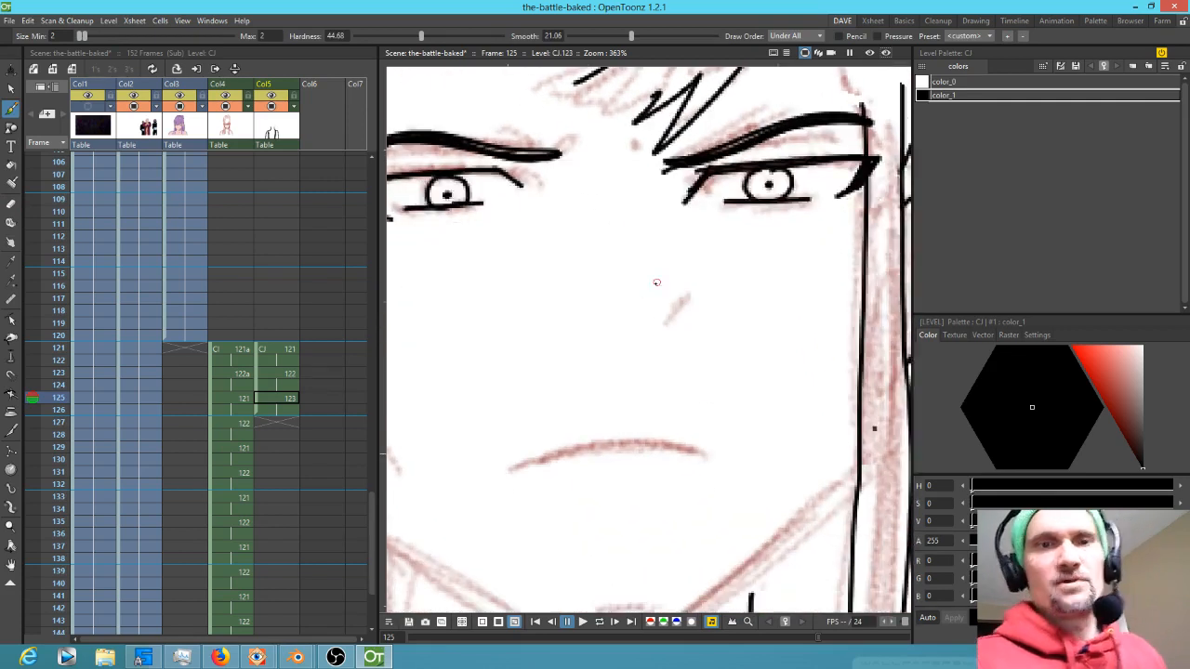
{"action": "left_click_drag", "start_coordinate": [679, 302], "coordinate": [657, 330]}
{"action": "mouse_move", "coordinate": [516, 469]}
{"action": "left_mouse_down"}
{"action": "mouse_move", "coordinate": [569, 450]}
{"action": "mouse_move", "coordinate": [709, 453]}
{"action": "left_mouse_up"}
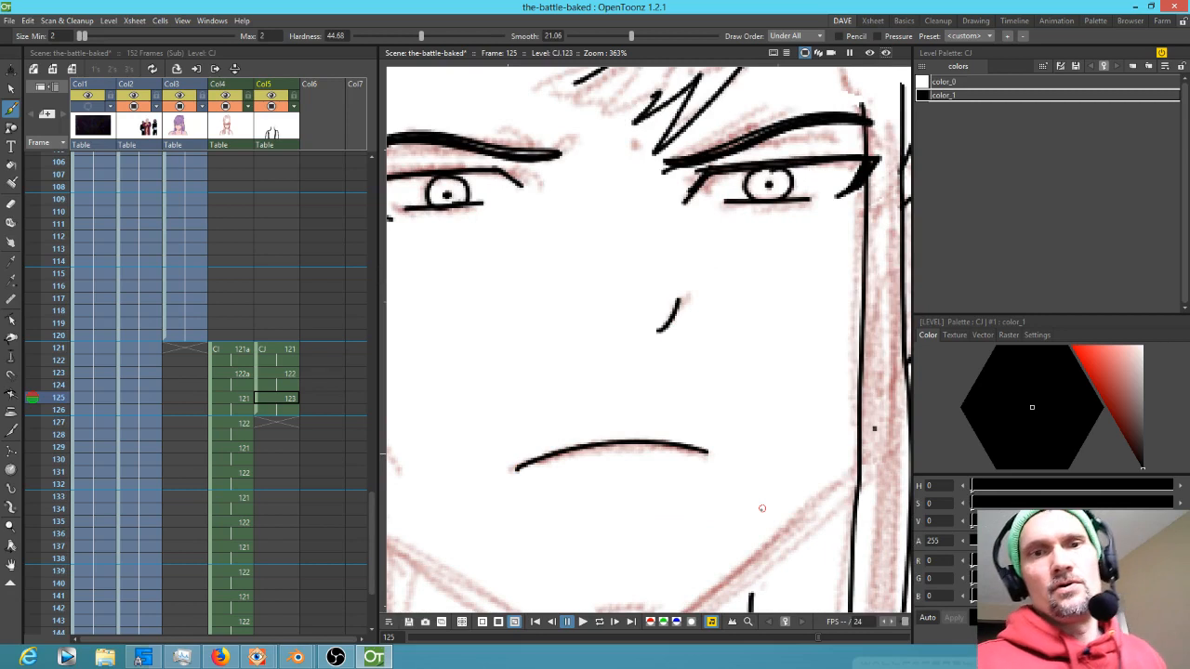
Ink the outline over the top of the head above the bangs on frame 125
{"action": "scroll", "coordinate": [762, 509], "scroll_direction": "down", "scroll_amount": 5}
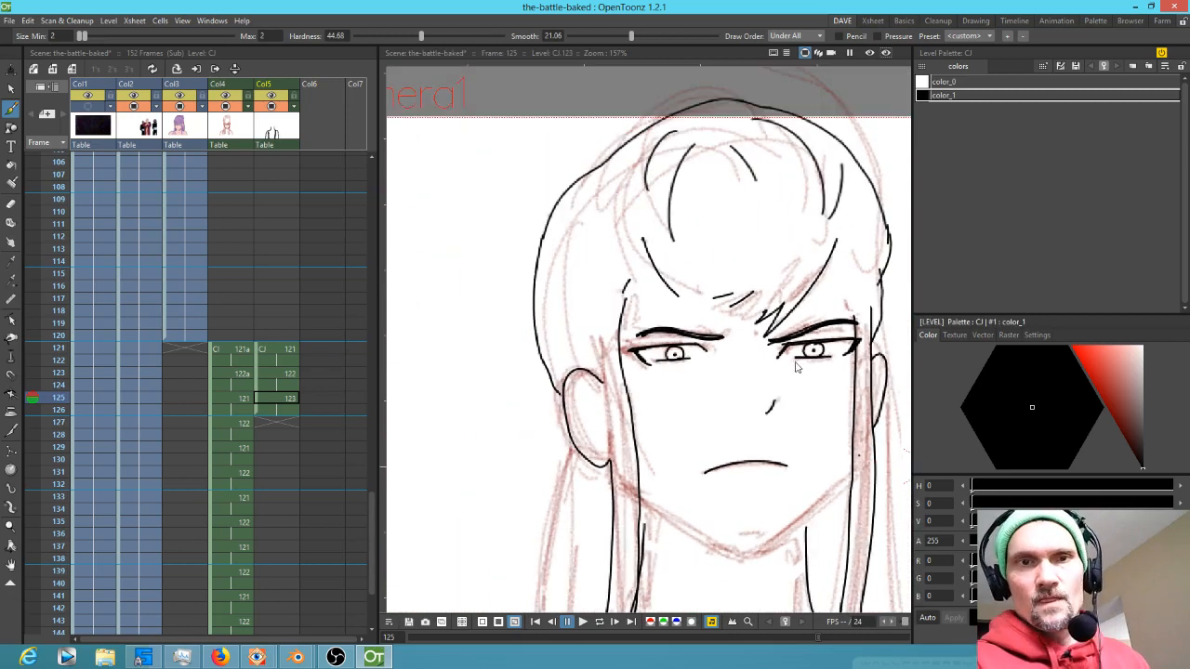
{"action": "left_click", "coordinate": [746, 399]}
{"action": "left_click_drag", "start_coordinate": [747, 400], "coordinate": [733, 368]}
{"action": "scroll", "coordinate": [688, 344], "scroll_direction": "down", "scroll_amount": 3}
{"action": "left_click_drag", "start_coordinate": [845, 464], "coordinate": [732, 431]}
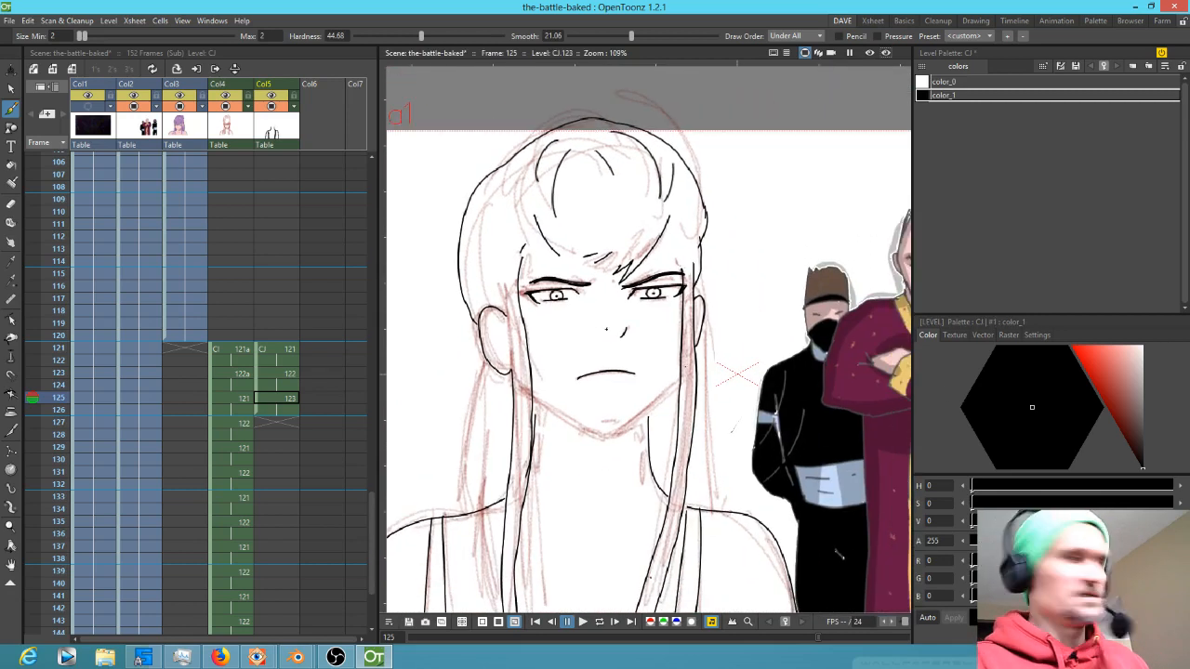
{"action": "left_click_drag", "start_coordinate": [523, 146], "coordinate": [530, 135]}
{"action": "mouse_move", "coordinate": [603, 121]}
{"action": "left_mouse_down"}
{"action": "mouse_move", "coordinate": [614, 128]}
{"action": "mouse_move", "coordinate": [660, 73]}
{"action": "mouse_move", "coordinate": [669, 173]}
{"action": "left_mouse_up"}
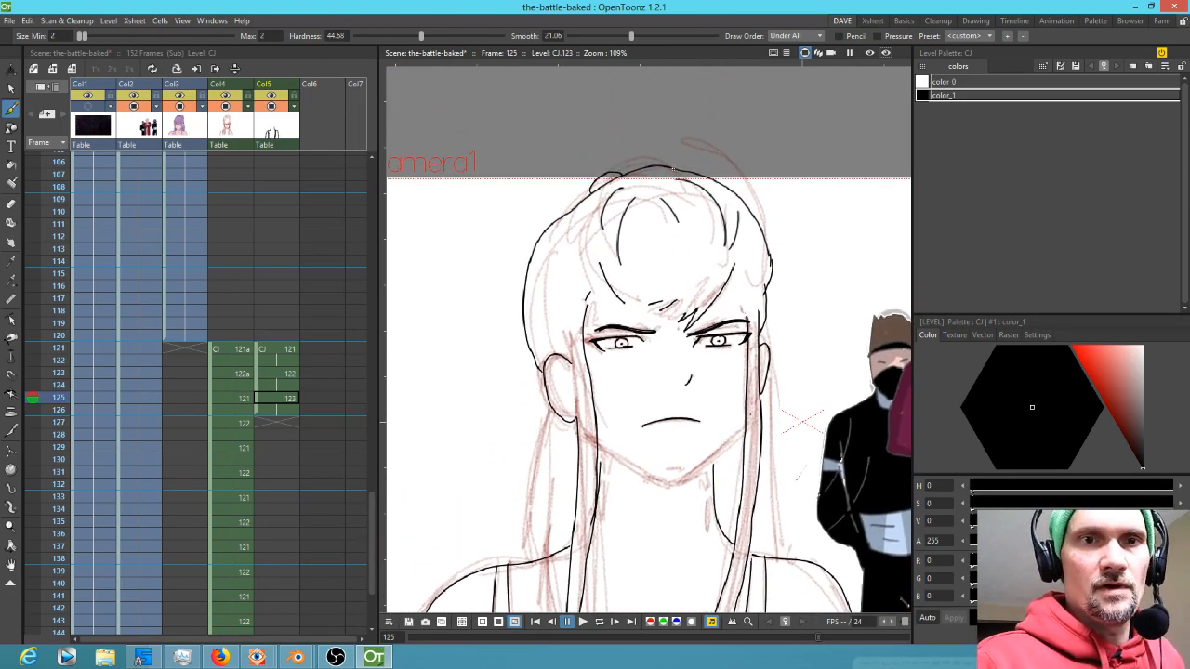
{"action": "mouse_move", "coordinate": [596, 132]}
{"action": "left_mouse_down"}
{"action": "mouse_move", "coordinate": [556, 156]}
{"action": "mouse_move", "coordinate": [539, 223]}
{"action": "left_mouse_up"}
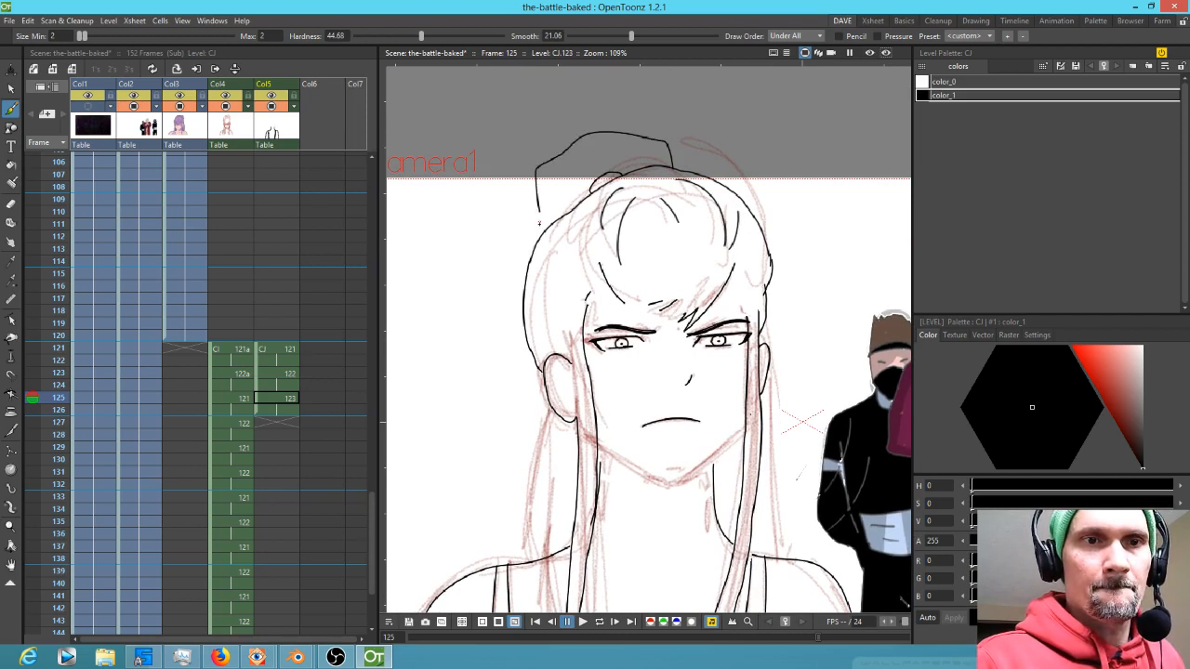
Draw and undo an ink stroke along the long hair on the left side
{"action": "left_click_drag", "start_coordinate": [662, 350], "coordinate": [658, 334]}
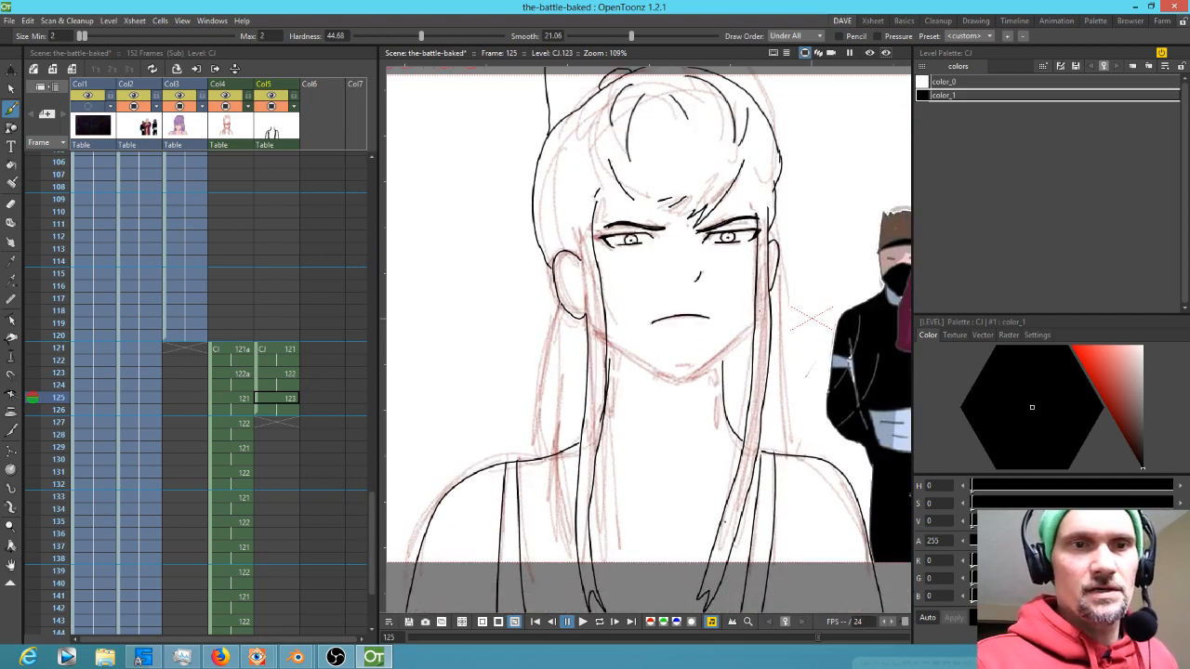
{"action": "left_click_drag", "start_coordinate": [559, 292], "coordinate": [530, 450]}
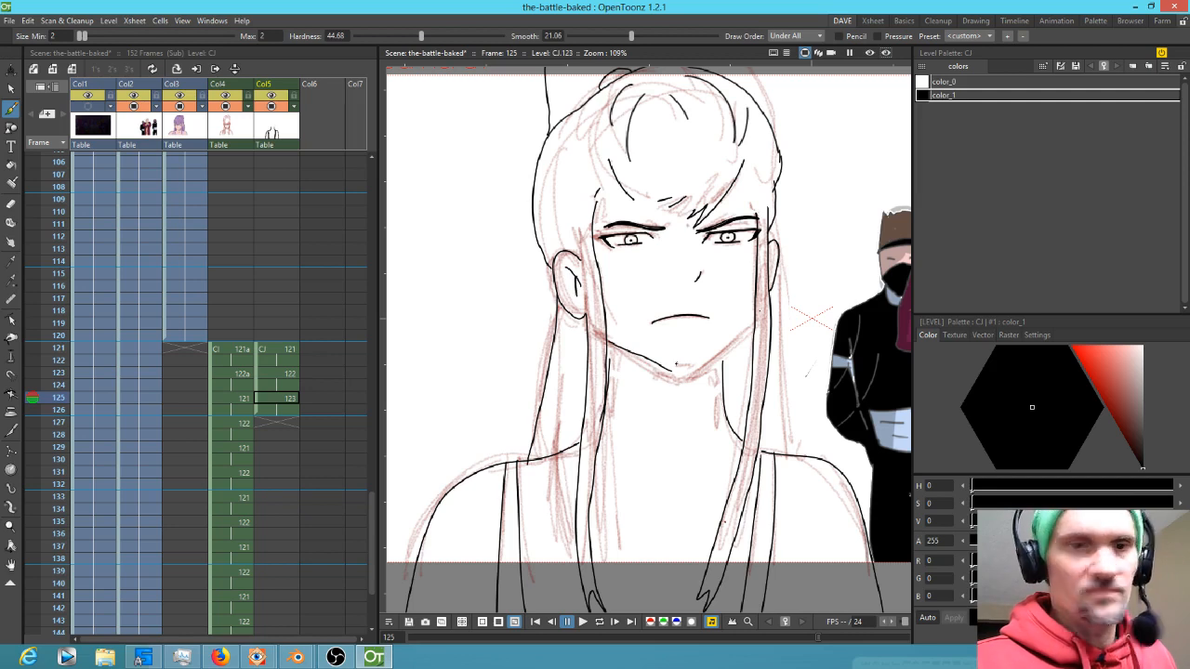
{"action": "key", "text": "ctrl+z"}
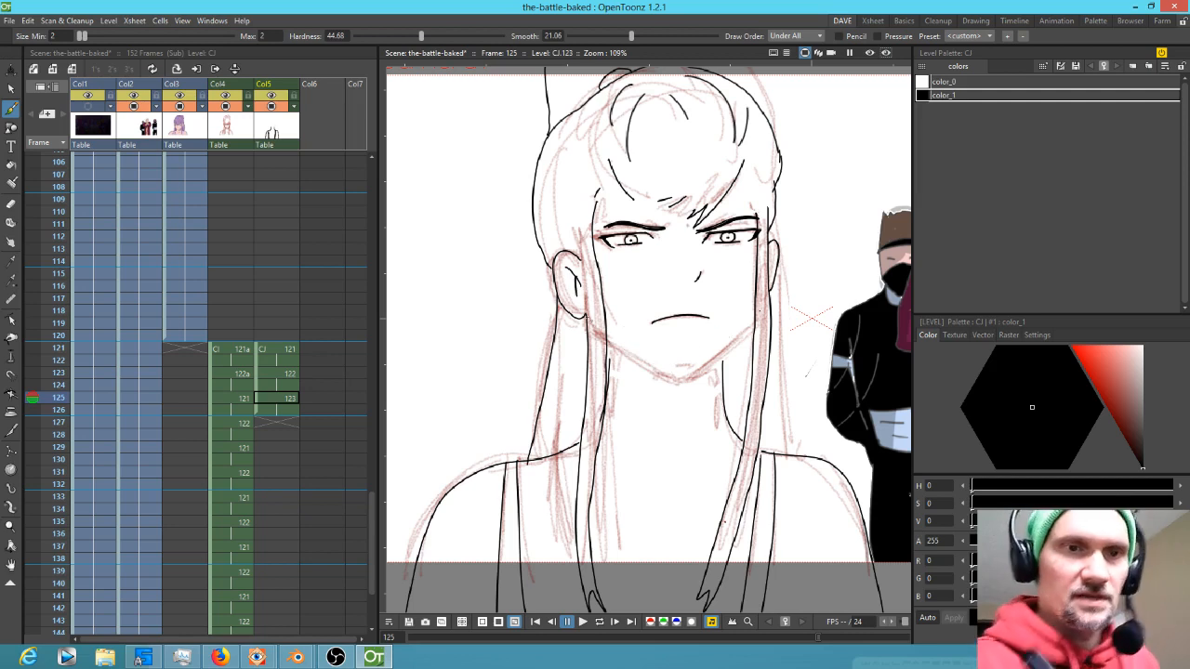
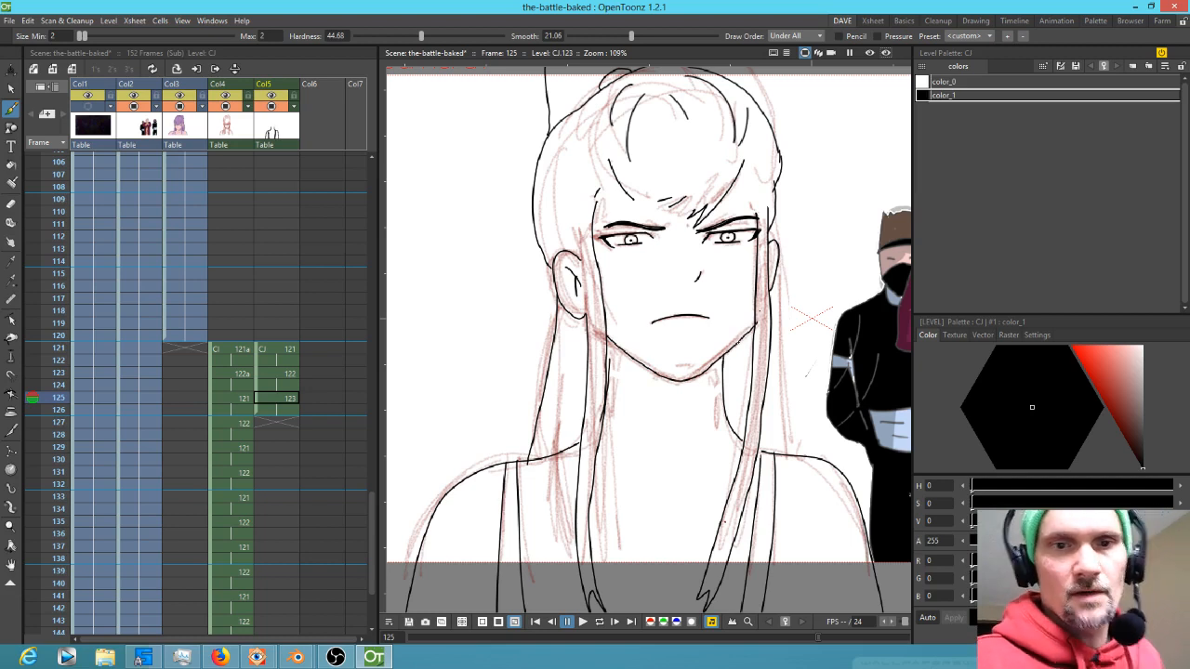
Erase stray ink along the hair strand beside the cheek on frame 125
{"action": "left_click_drag", "start_coordinate": [745, 356], "coordinate": [782, 265]}
{"action": "left_click_drag", "start_coordinate": [811, 224], "coordinate": [687, 449]}
{"action": "key", "text": "a"}
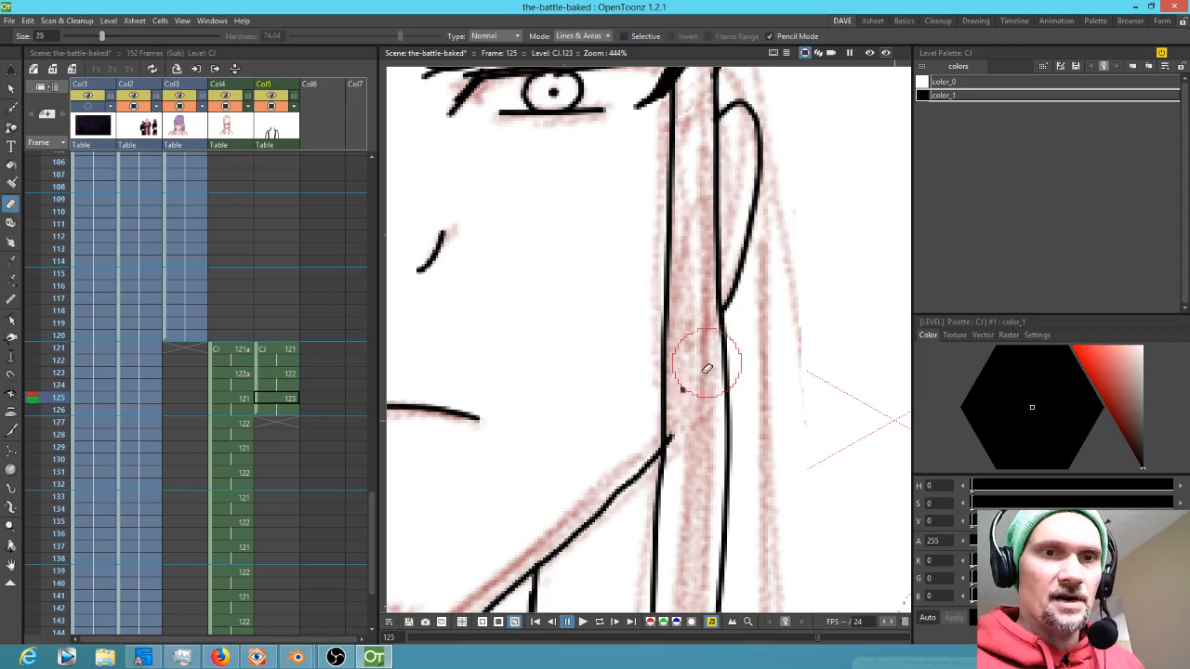
{"action": "left_click_drag", "start_coordinate": [690, 427], "coordinate": [686, 435]}
{"action": "mouse_move", "coordinate": [734, 270]}
{"action": "left_mouse_down"}
{"action": "mouse_move", "coordinate": [730, 492]}
{"action": "mouse_move", "coordinate": [783, 483]}
{"action": "mouse_move", "coordinate": [858, 497]}
{"action": "mouse_move", "coordinate": [848, 510]}
{"action": "left_mouse_up"}
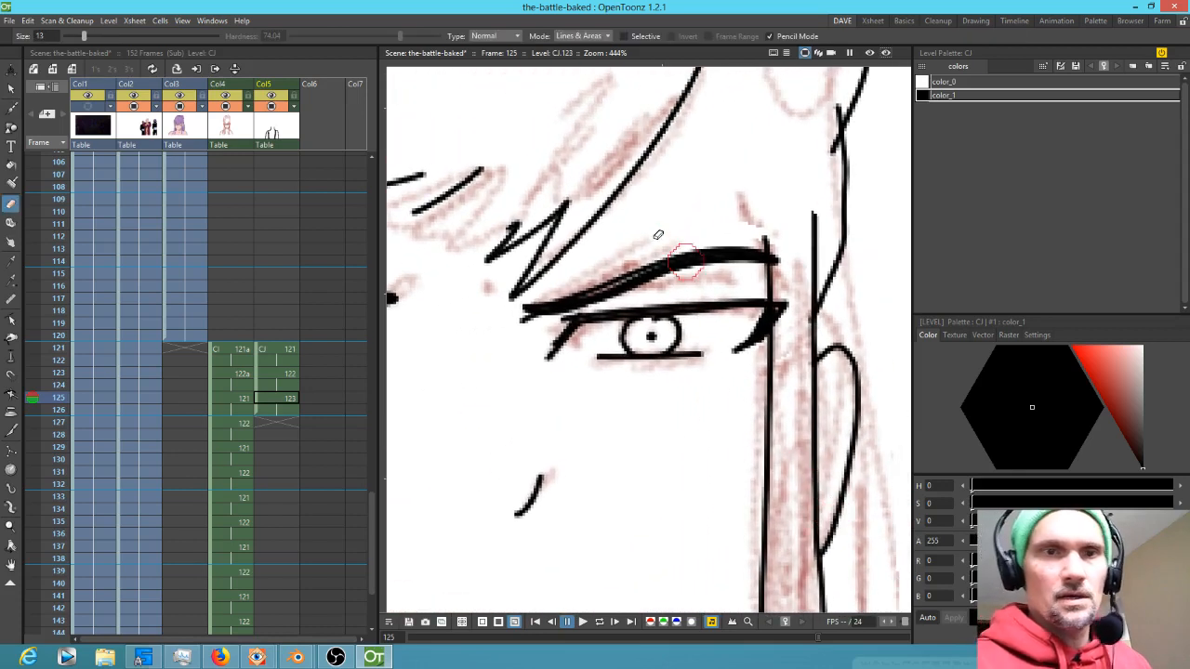
Ink the jaw line and the hair strands along the side of the face in black
{"action": "key", "text": "b"}
{"action": "mouse_move", "coordinate": [621, 238]}
{"action": "left_mouse_down"}
{"action": "mouse_move", "coordinate": [710, 208]}
{"action": "mouse_move", "coordinate": [755, 171]}
{"action": "left_mouse_up"}
{"action": "left_click_drag", "start_coordinate": [740, 216], "coordinate": [777, 205]}
{"action": "mouse_move", "coordinate": [660, 437]}
{"action": "left_mouse_down"}
{"action": "mouse_move", "coordinate": [648, 433]}
{"action": "mouse_move", "coordinate": [853, 354]}
{"action": "left_mouse_up"}
{"action": "mouse_move", "coordinate": [545, 273]}
{"action": "left_mouse_down"}
{"action": "mouse_move", "coordinate": [736, 412]}
{"action": "mouse_move", "coordinate": [756, 402]}
{"action": "left_mouse_up"}
{"action": "left_click_drag", "start_coordinate": [629, 290], "coordinate": [639, 377]}
{"action": "mouse_move", "coordinate": [585, 180]}
{"action": "left_mouse_down"}
{"action": "mouse_move", "coordinate": [582, 213]}
{"action": "mouse_move", "coordinate": [549, 266]}
{"action": "left_mouse_up"}
{"action": "left_click_drag", "start_coordinate": [707, 383], "coordinate": [614, 181]}
{"action": "left_click_drag", "start_coordinate": [752, 431], "coordinate": [641, 263]}
{"action": "left_click_drag", "start_coordinate": [767, 460], "coordinate": [742, 222]}
{"action": "left_click_drag", "start_coordinate": [666, 381], "coordinate": [858, 394]}
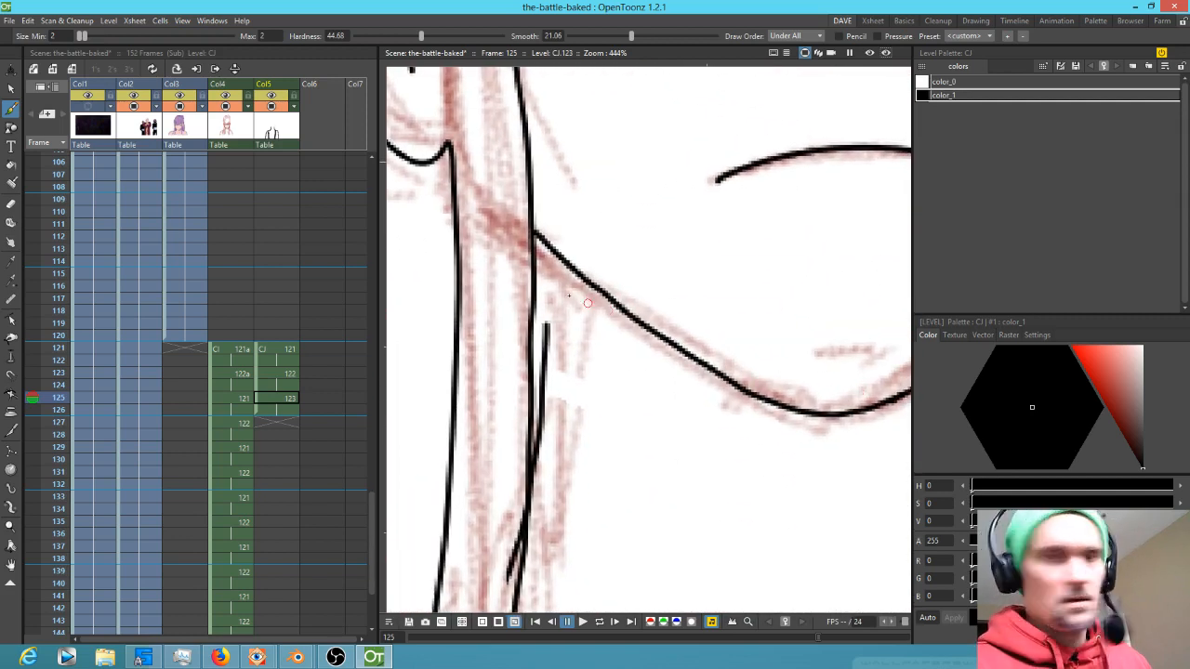
Erase and redraw the overlapping hair strand lines below the jaw
{"action": "key", "text": "a"}
{"action": "left_click_drag", "start_coordinate": [564, 308], "coordinate": [554, 496]}
{"action": "left_click_drag", "start_coordinate": [634, 477], "coordinate": [680, 289]}
{"action": "left_click_drag", "start_coordinate": [552, 337], "coordinate": [541, 403]}
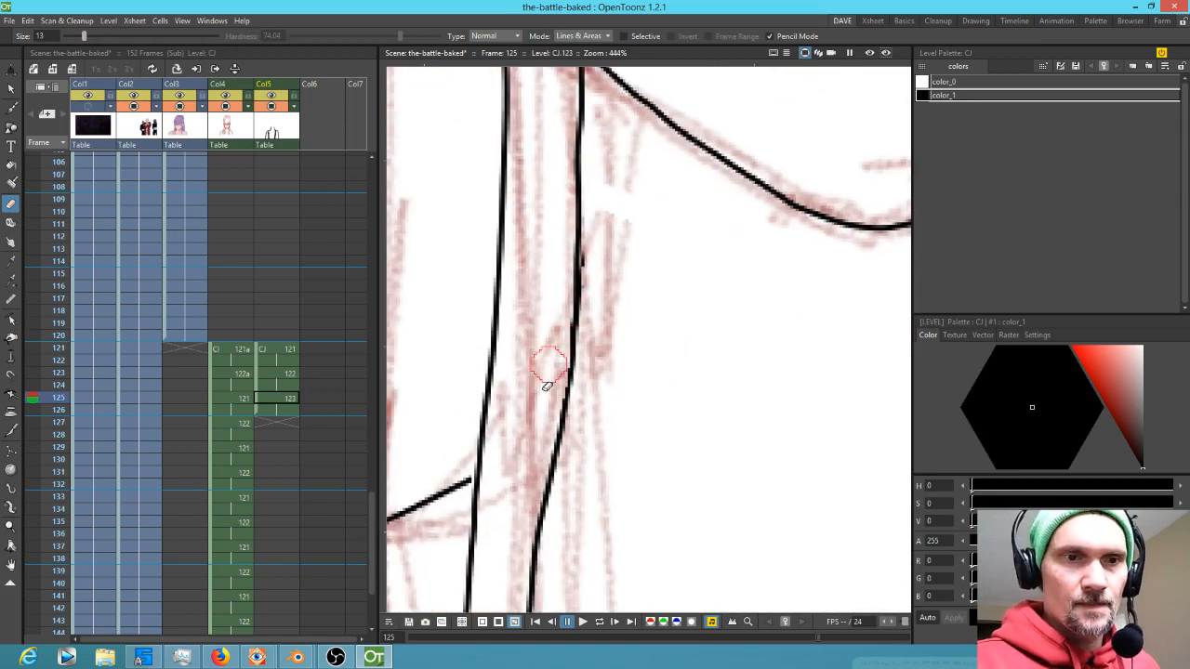
{"action": "key", "text": "b"}
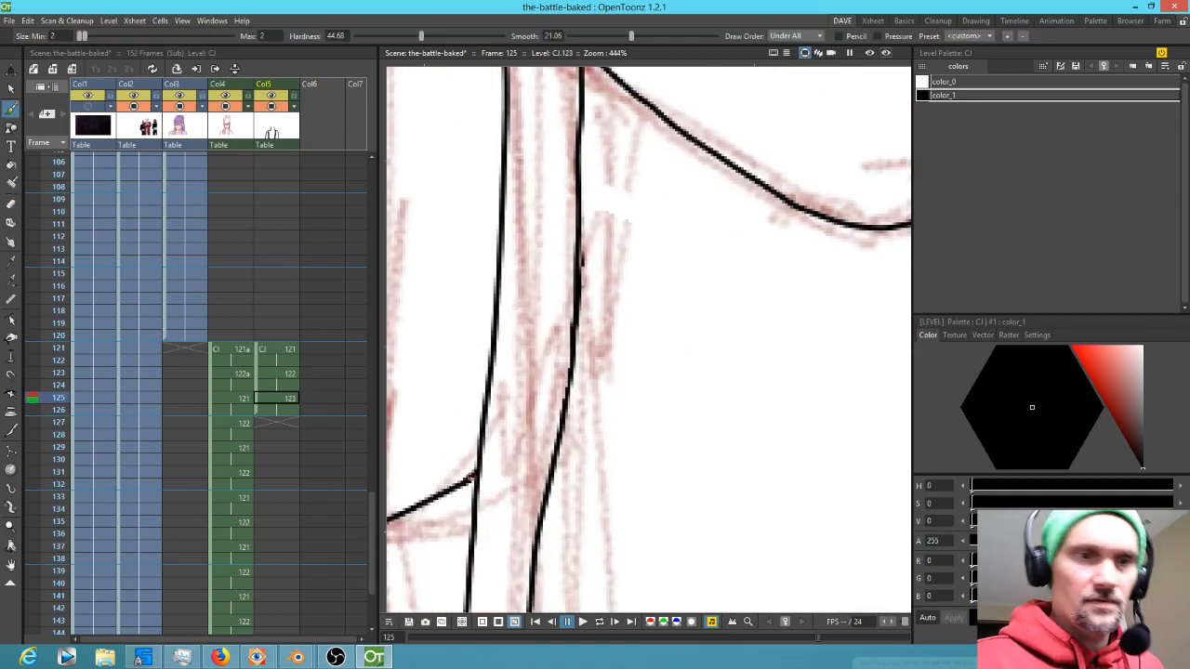
{"action": "left_click_drag", "start_coordinate": [757, 455], "coordinate": [731, 338]}
Ink a short hair line beside the neck on the left
{"action": "scroll", "coordinate": [729, 337], "scroll_direction": "down", "scroll_amount": 5}
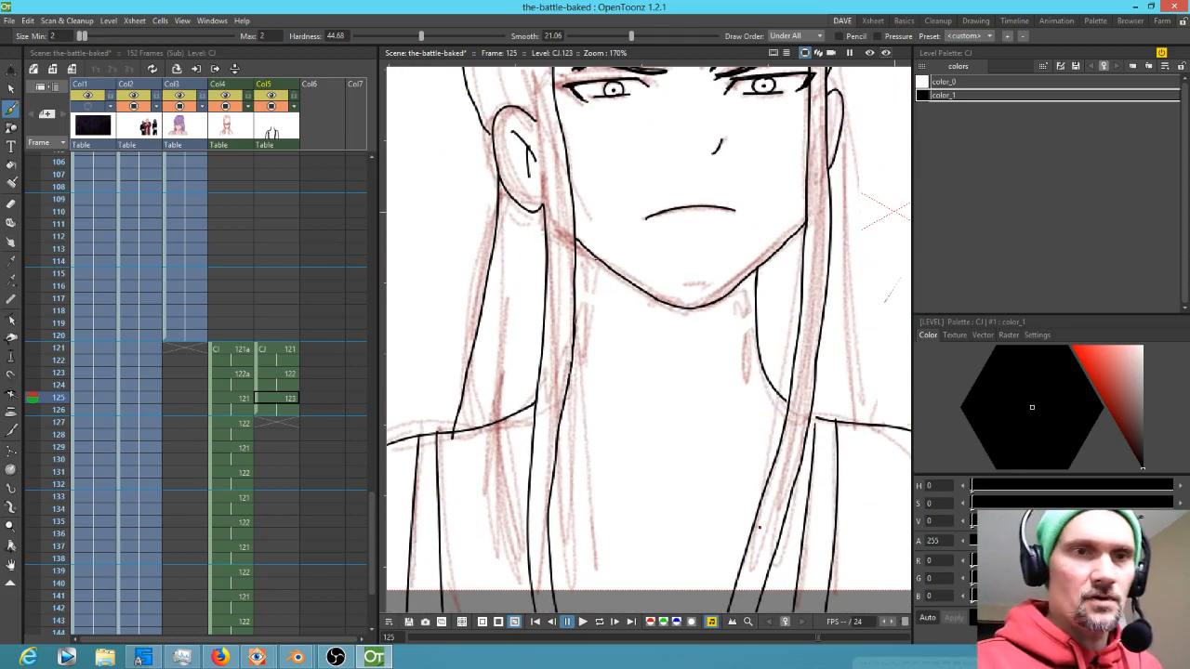
{"action": "left_click_drag", "start_coordinate": [589, 252], "coordinate": [588, 304]}
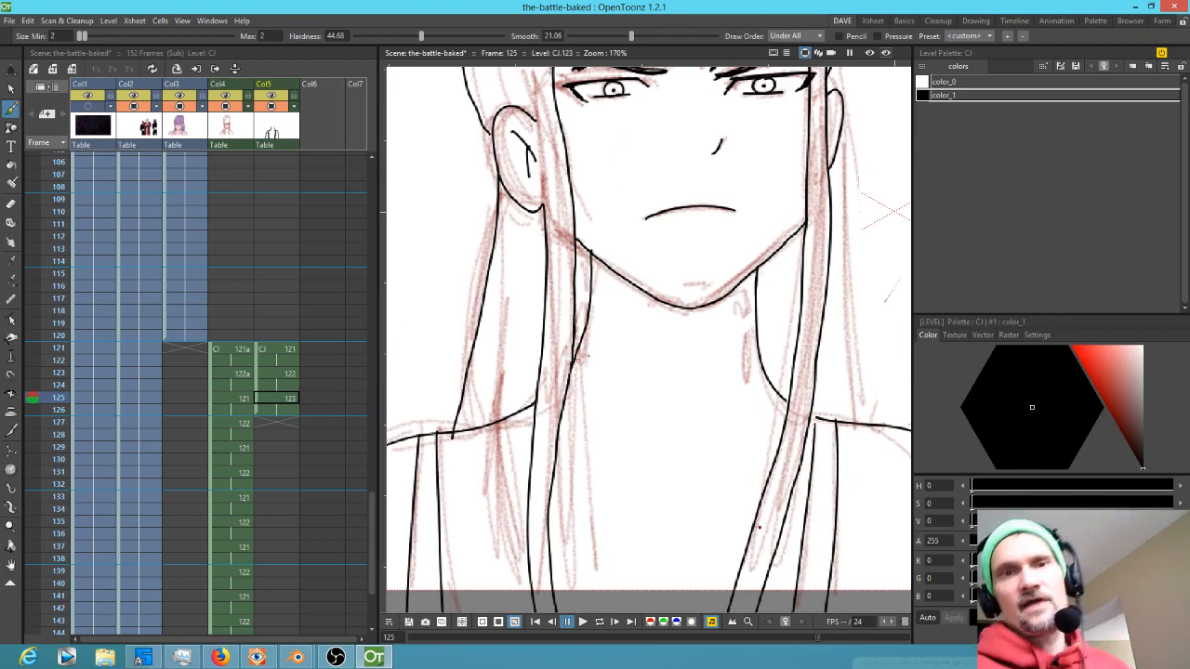
Flip between frames 124 and 125 to compare the drawings
{"action": "scroll", "coordinate": [651, 350], "scroll_direction": "down", "scroll_amount": 3}
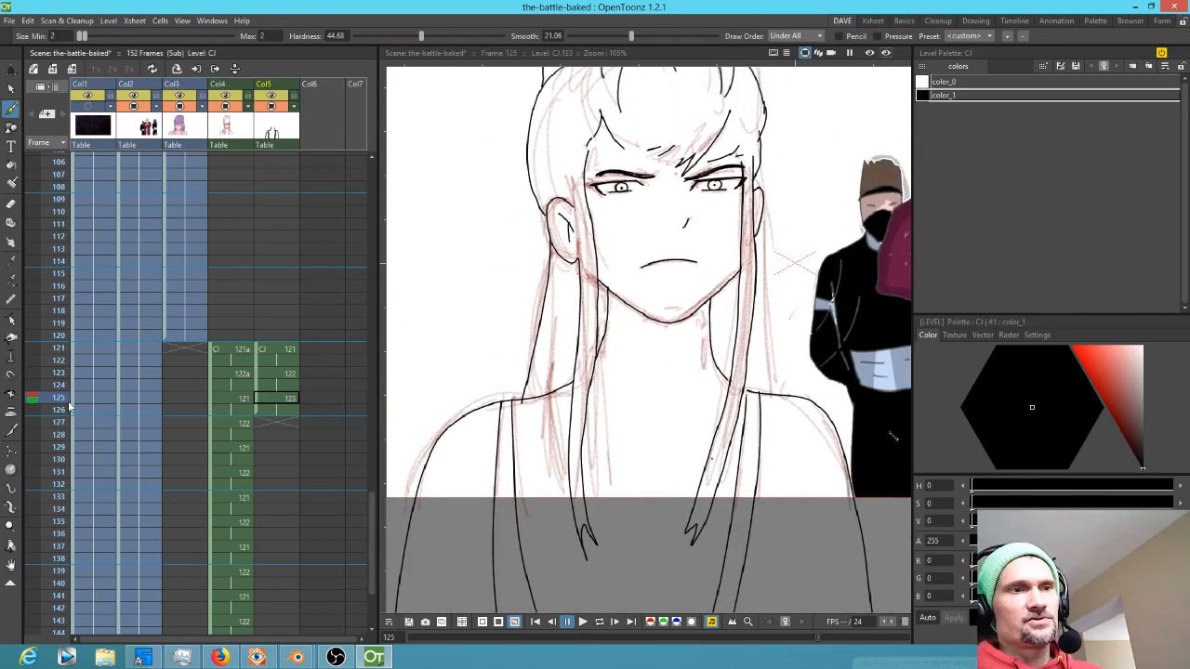
{"action": "left_click", "coordinate": [61, 385]}
{"action": "left_click", "coordinate": [61, 397]}
{"action": "left_click", "coordinate": [61, 385]}
{"action": "left_click", "coordinate": [62, 397]}
{"action": "left_click", "coordinate": [61, 385]}
{"action": "left_click", "coordinate": [61, 397]}
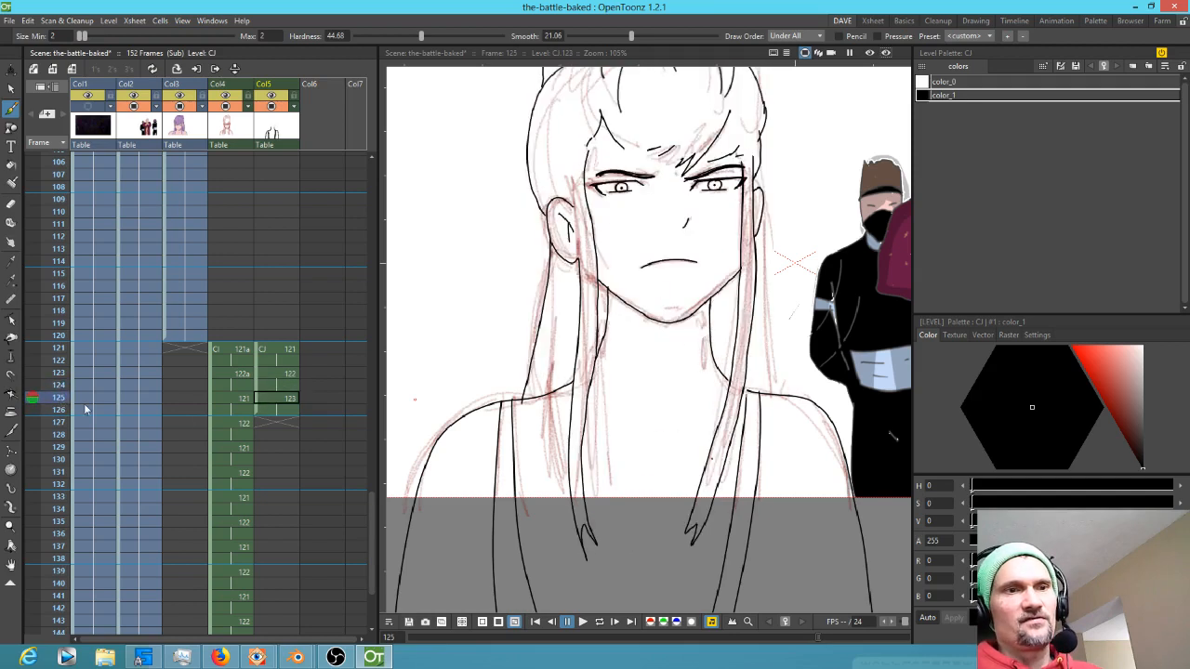
Ink a hair strand line beside the neck on frame 125
{"action": "left_click", "coordinate": [277, 398]}
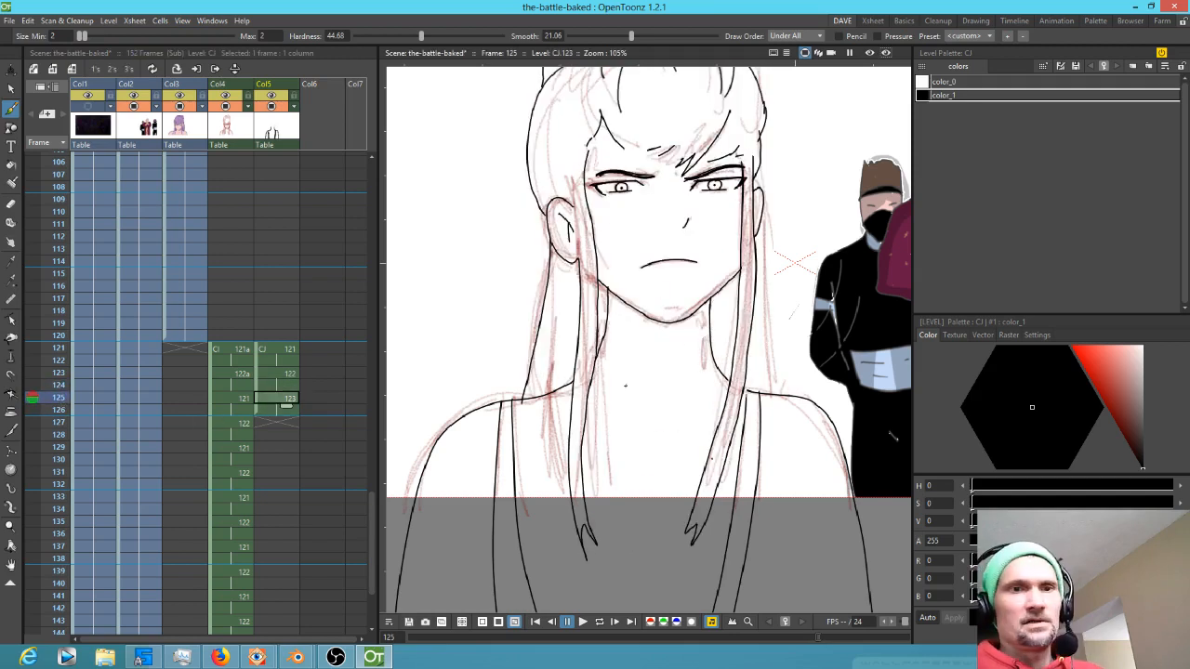
{"action": "scroll", "coordinate": [614, 341], "scroll_direction": "up", "scroll_amount": 6}
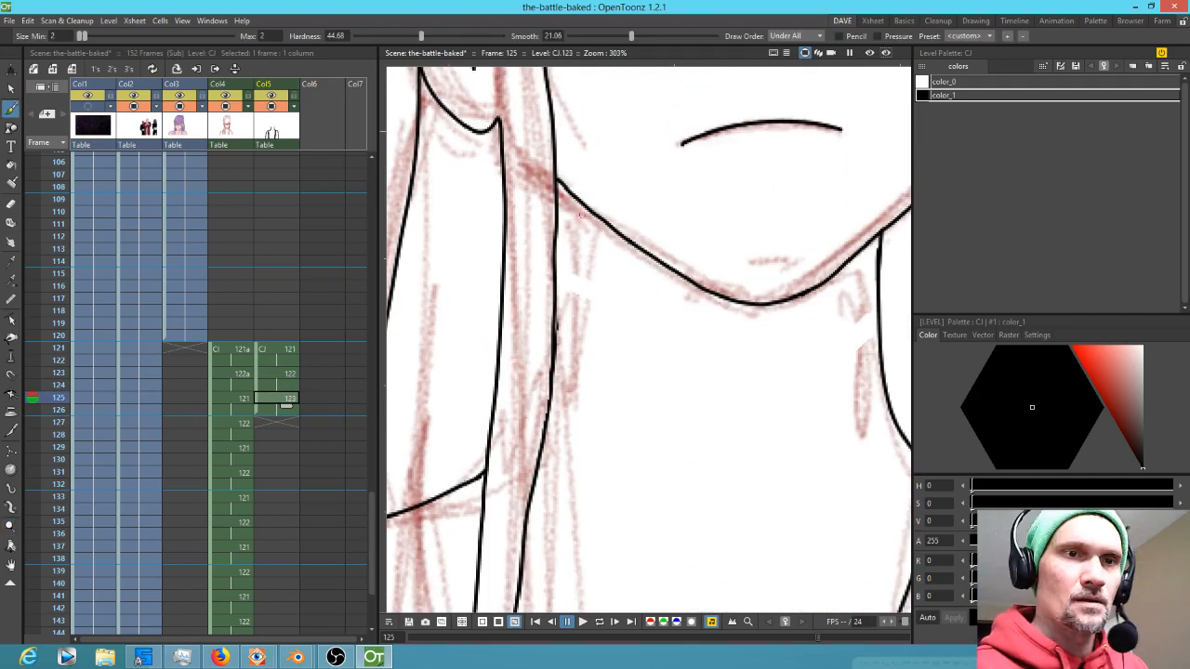
{"action": "mouse_move", "coordinate": [578, 197]}
{"action": "left_mouse_down"}
{"action": "mouse_move", "coordinate": [575, 322]}
{"action": "mouse_move", "coordinate": [551, 403]}
{"action": "left_mouse_up"}
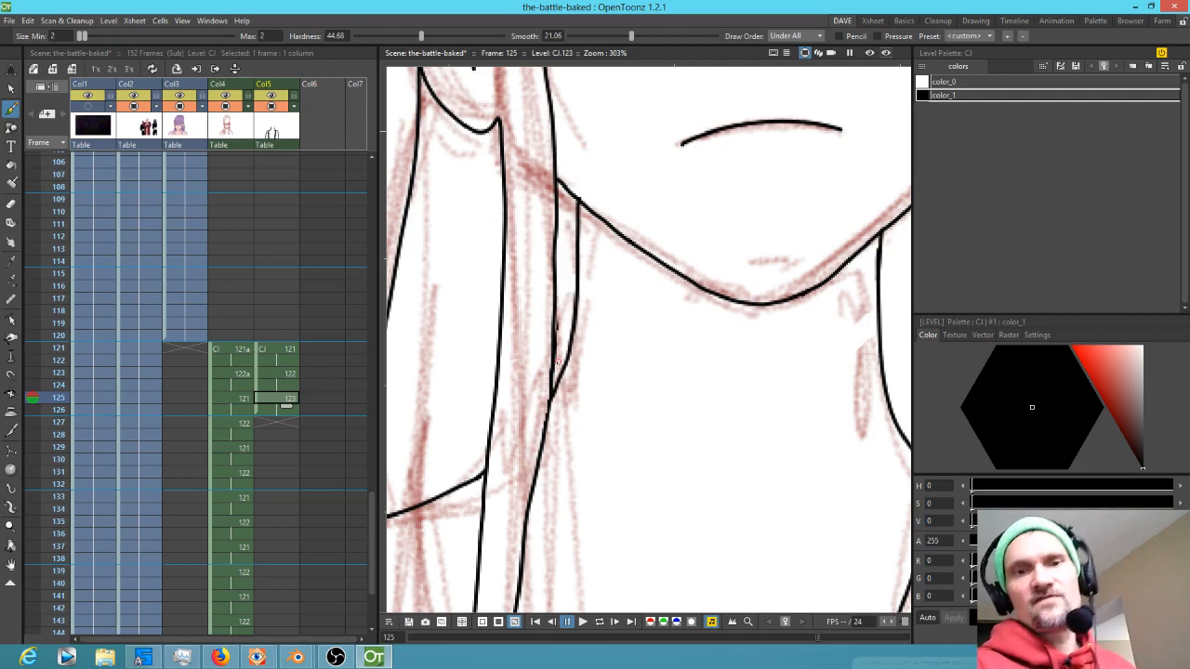
Ink the hair line beside the neck on the right and a small collarbone mark
{"action": "scroll", "coordinate": [623, 395], "scroll_direction": "down", "scroll_amount": 4}
{"action": "left_click_drag", "start_coordinate": [772, 457], "coordinate": [763, 334]}
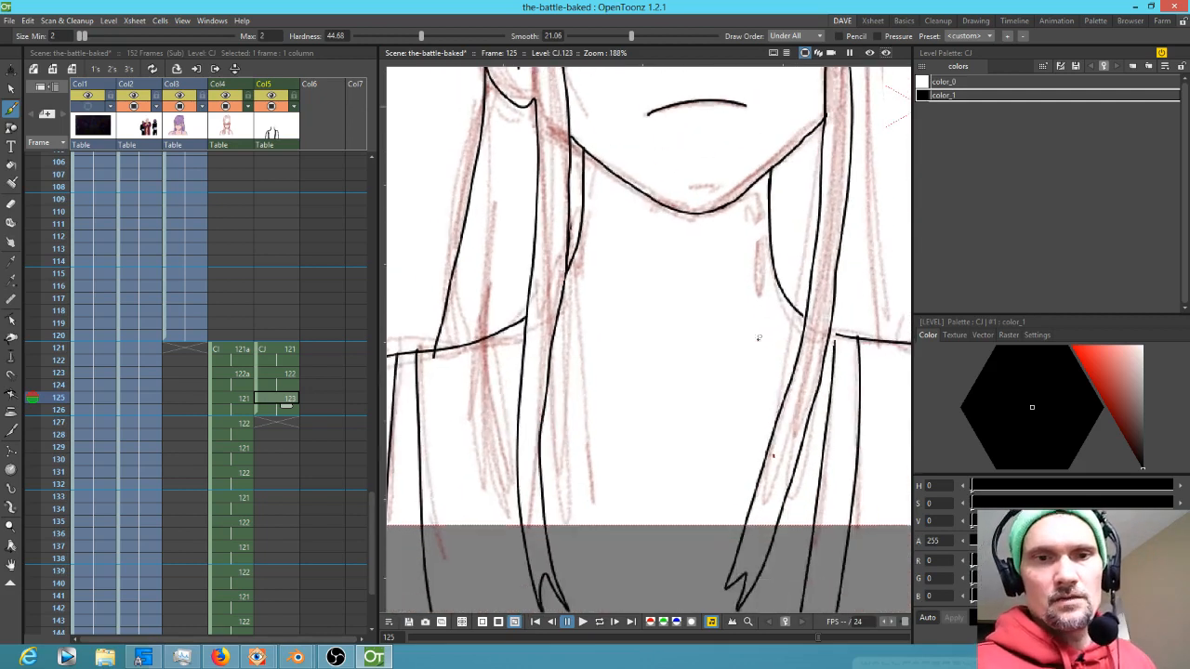
{"action": "left_click_drag", "start_coordinate": [689, 433], "coordinate": [714, 425]}
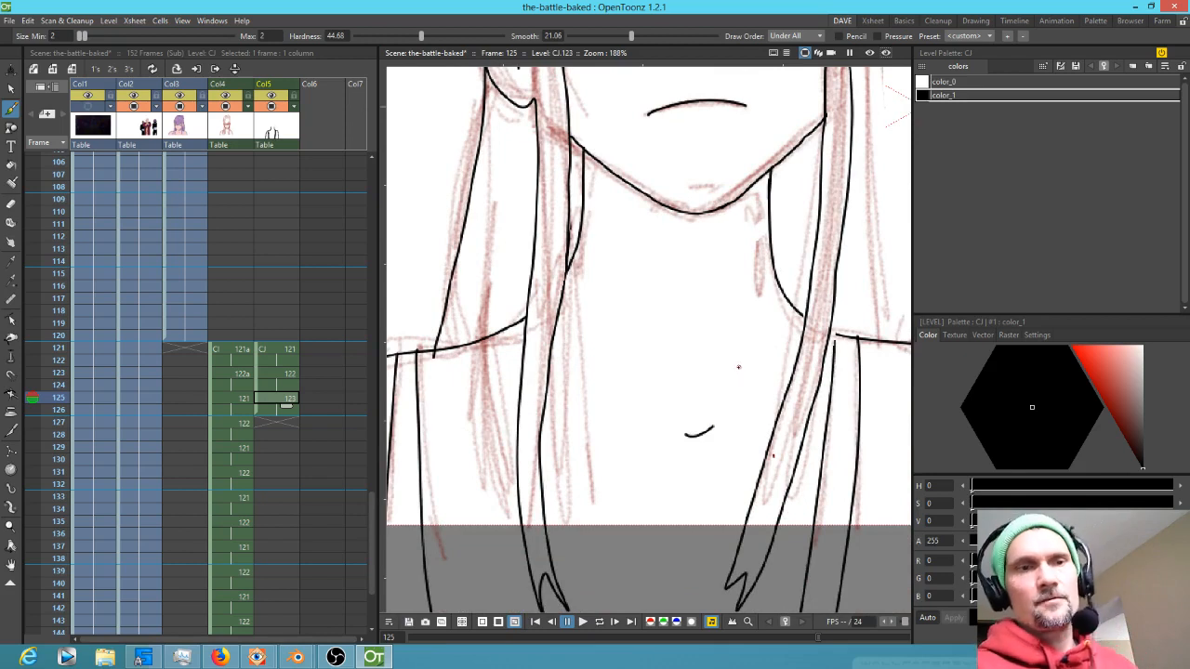
Compare the empty frame 127 with frame 125
{"action": "left_click", "coordinate": [285, 424]}
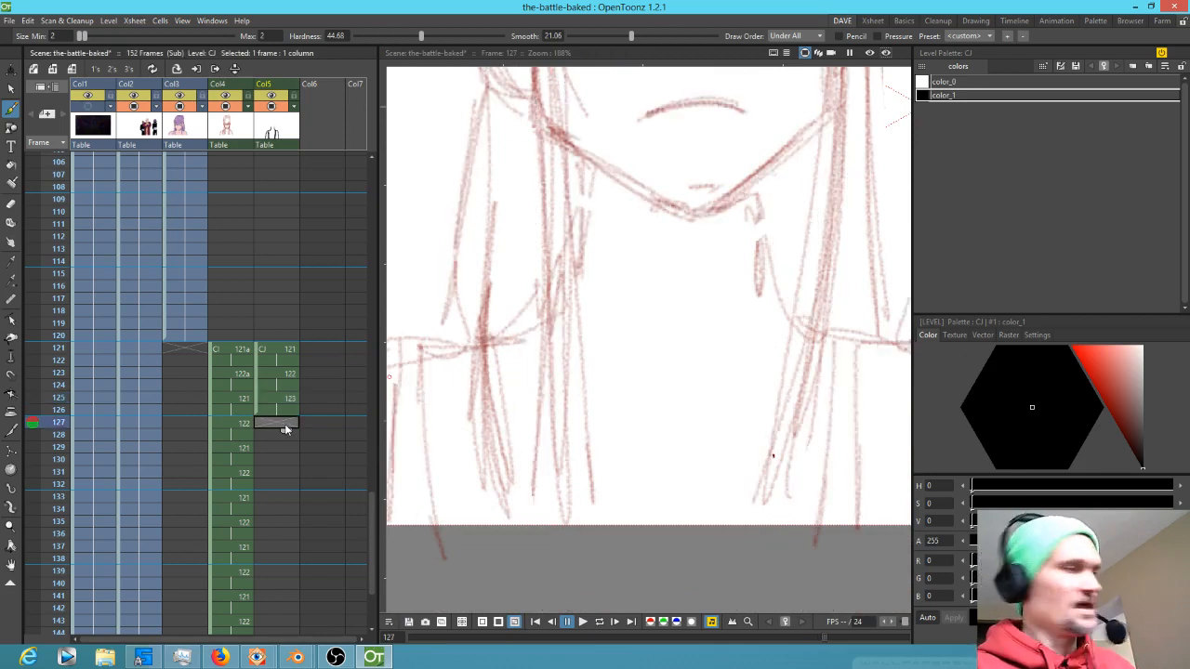
{"action": "scroll", "coordinate": [442, 327], "scroll_direction": "down", "scroll_amount": 3}
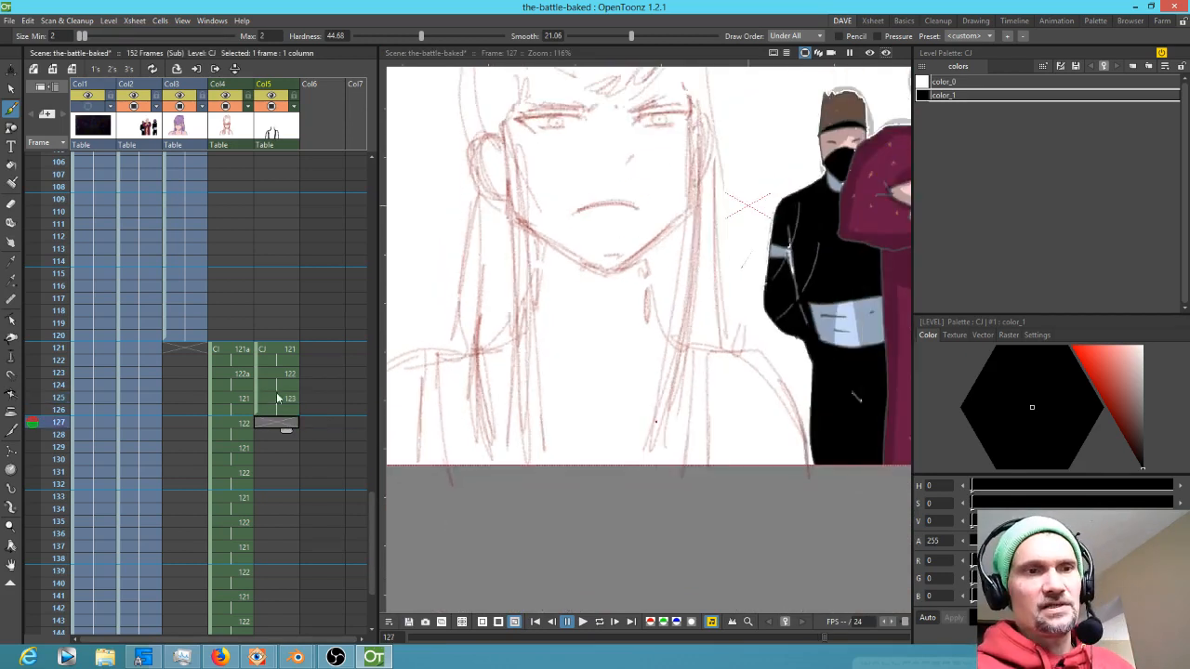
{"action": "left_click", "coordinate": [283, 398]}
Ink a line at the shoulder and erase the overhanging ink where the lines cross
{"action": "scroll", "coordinate": [631, 348], "scroll_direction": "down", "scroll_amount": 3}
{"action": "left_click_drag", "start_coordinate": [642, 345], "coordinate": [674, 426]}
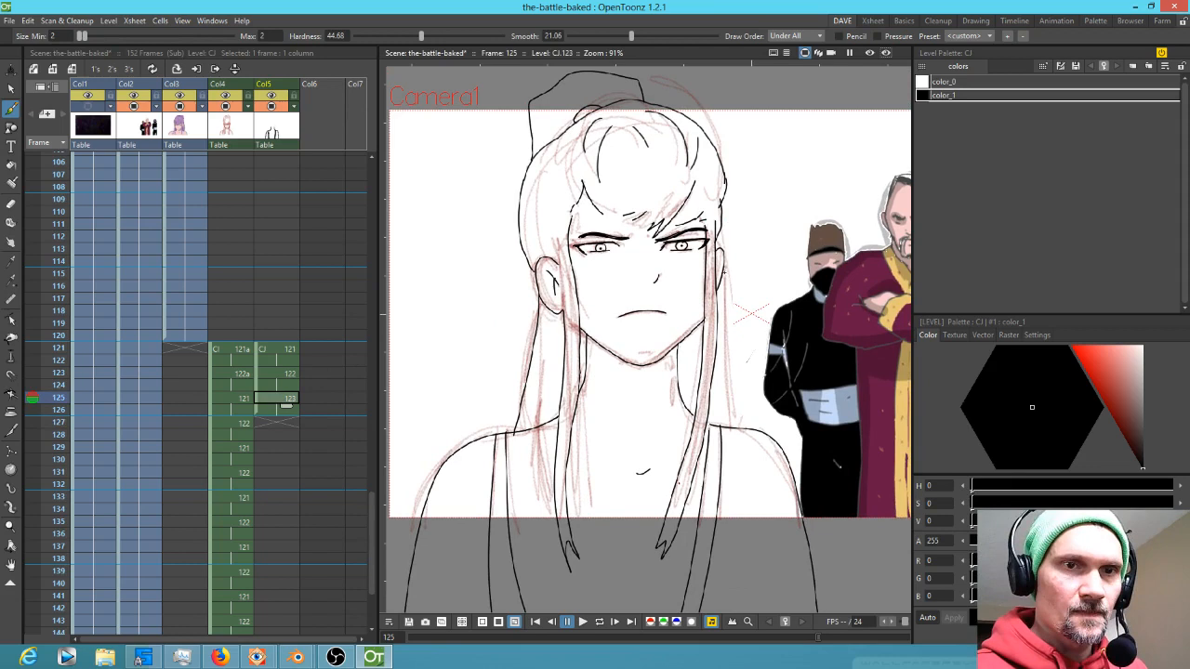
{"action": "mouse_move", "coordinate": [729, 371]}
{"action": "left_mouse_down"}
{"action": "mouse_move", "coordinate": [738, 425]}
{"action": "mouse_move", "coordinate": [819, 343]}
{"action": "left_mouse_up"}
{"action": "key", "text": "shift+space"}
{"action": "key", "text": "a"}
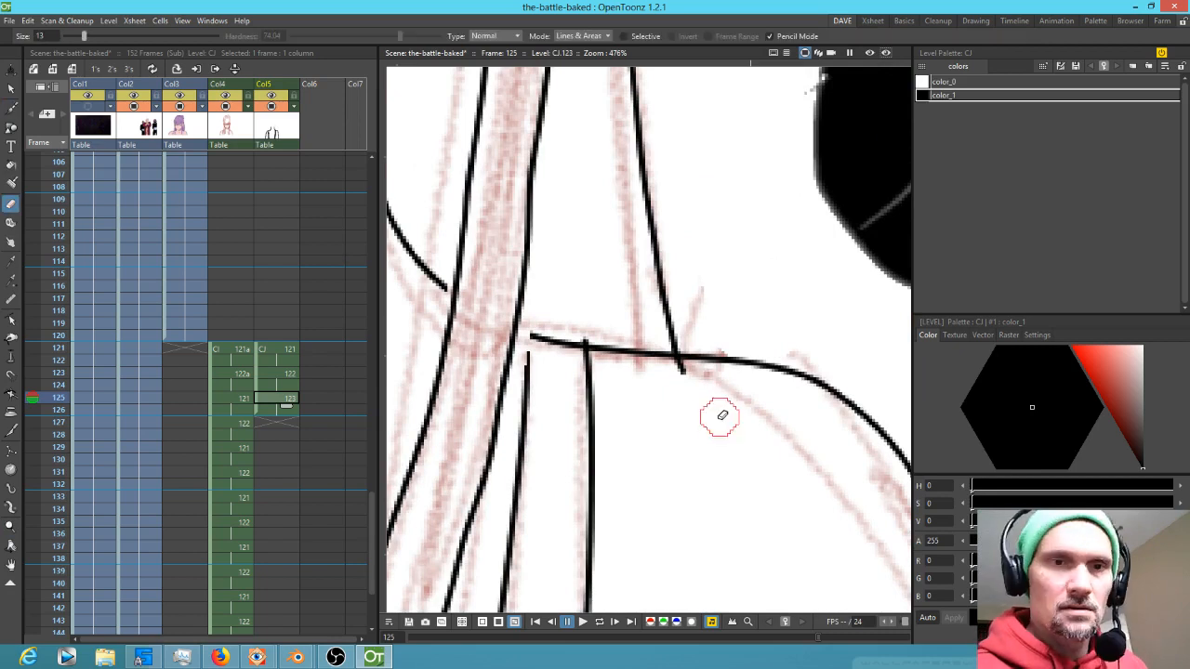
{"action": "mouse_move", "coordinate": [688, 383]}
{"action": "left_mouse_down"}
{"action": "mouse_move", "coordinate": [700, 439]}
{"action": "mouse_move", "coordinate": [718, 392]}
{"action": "mouse_move", "coordinate": [775, 404]}
{"action": "left_mouse_up"}
{"action": "key", "text": "space"}
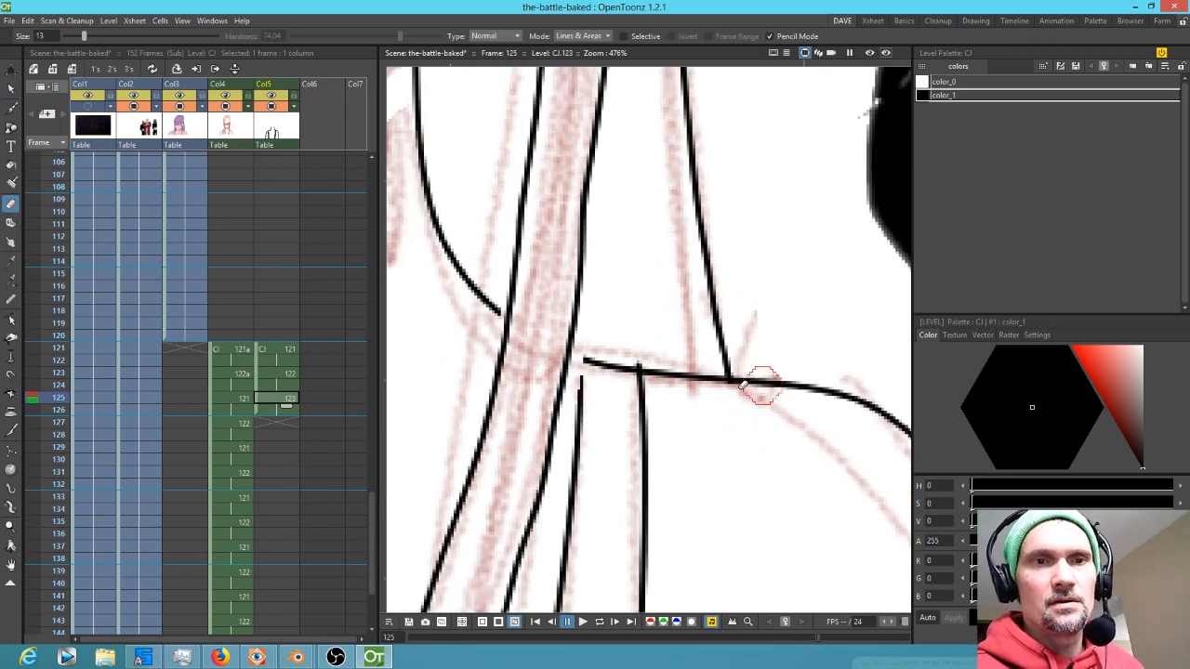
Ink the remaining hair strand lines near the shoulder and neck
{"action": "key", "text": "b"}
{"action": "mouse_move", "coordinate": [573, 351]}
{"action": "left_mouse_down"}
{"action": "mouse_move", "coordinate": [600, 360]}
{"action": "mouse_move", "coordinate": [580, 406]}
{"action": "left_mouse_up"}
{"action": "left_click_drag", "start_coordinate": [497, 310], "coordinate": [509, 315]}
{"action": "scroll", "coordinate": [556, 351], "scroll_direction": "down", "scroll_amount": 8}
{"action": "left_click_drag", "start_coordinate": [569, 156], "coordinate": [715, 365]}
{"action": "scroll", "coordinate": [593, 282], "scroll_direction": "up", "scroll_amount": 3}
{"action": "scroll", "coordinate": [593, 282], "scroll_direction": "up", "scroll_amount": 3}
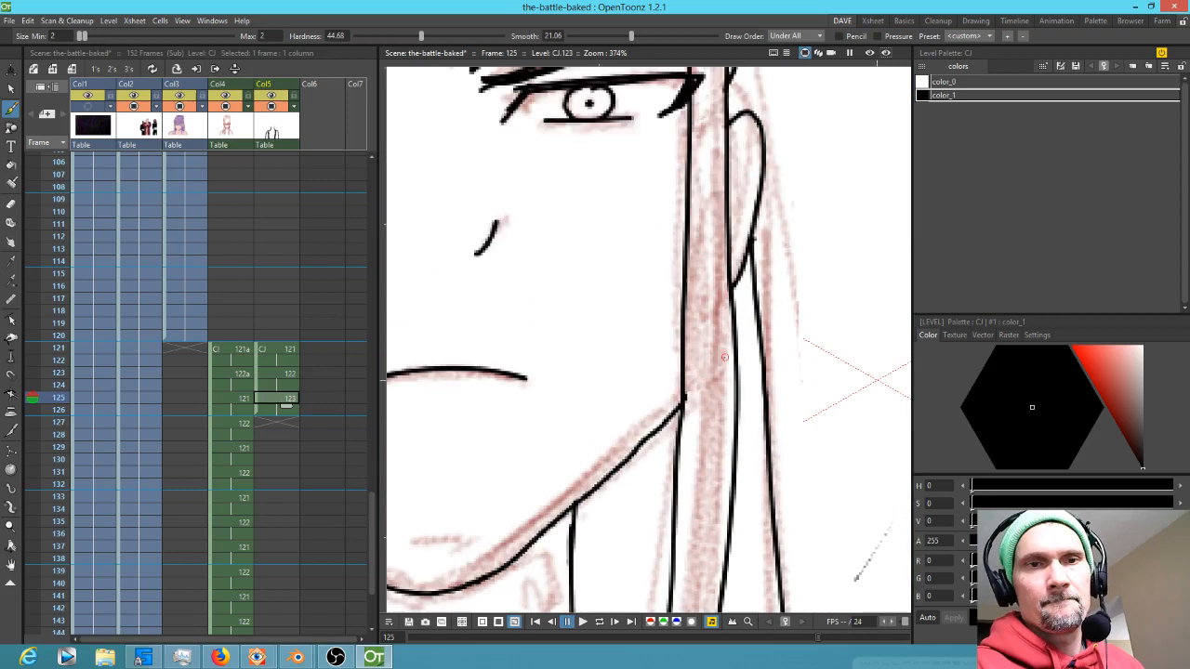
{"action": "scroll", "coordinate": [714, 367], "scroll_direction": "down", "scroll_amount": 7}
{"action": "scroll", "coordinate": [715, 367], "scroll_direction": "down", "scroll_amount": 3}
{"action": "mouse_move", "coordinate": [715, 368]}
{"action": "left_mouse_down"}
{"action": "mouse_move", "coordinate": [712, 275]}
{"action": "mouse_move", "coordinate": [687, 172]}
{"action": "left_mouse_up"}
Expose drawing 124 at frame 127 of the ink column
{"action": "left_click", "coordinate": [285, 424]}
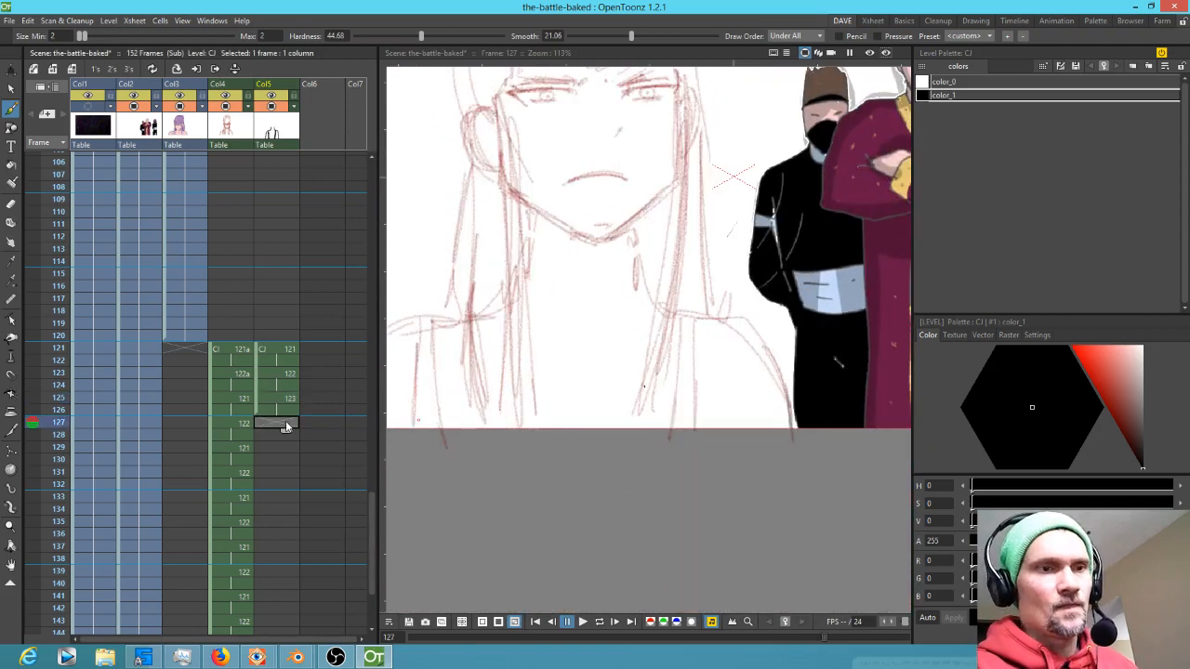
{"action": "type", "text": "124"}
{"action": "key", "text": "Return"}
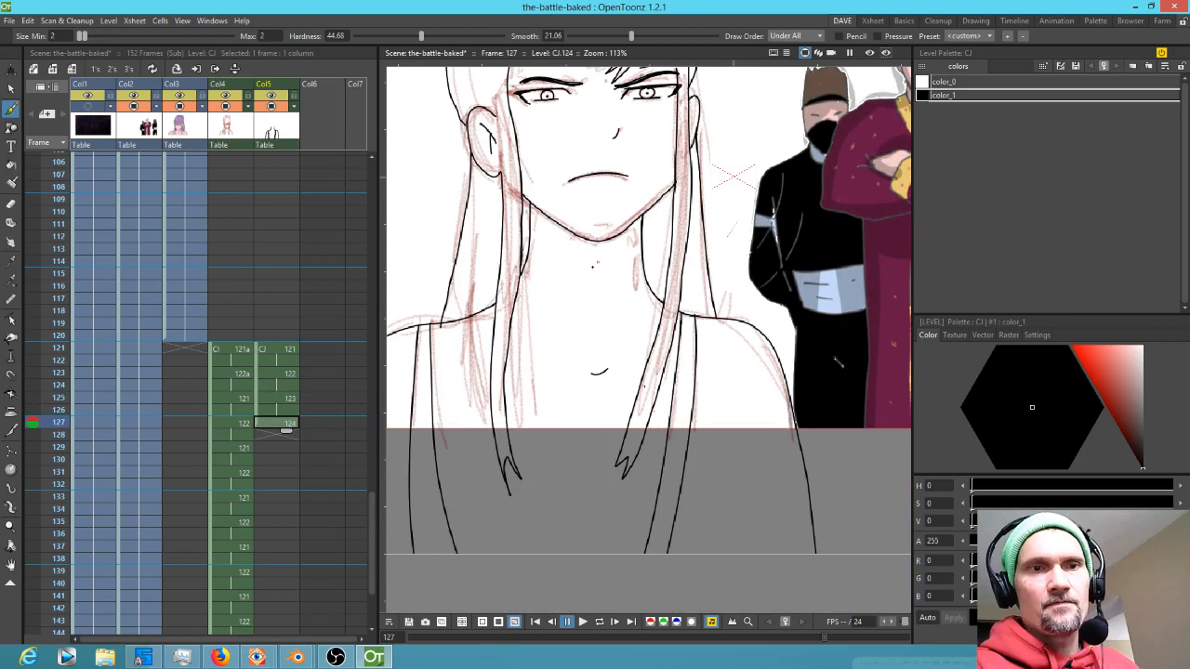
Erase and redraw the mouth line on frame 127
{"action": "scroll", "coordinate": [601, 260], "scroll_direction": "up", "scroll_amount": 3}
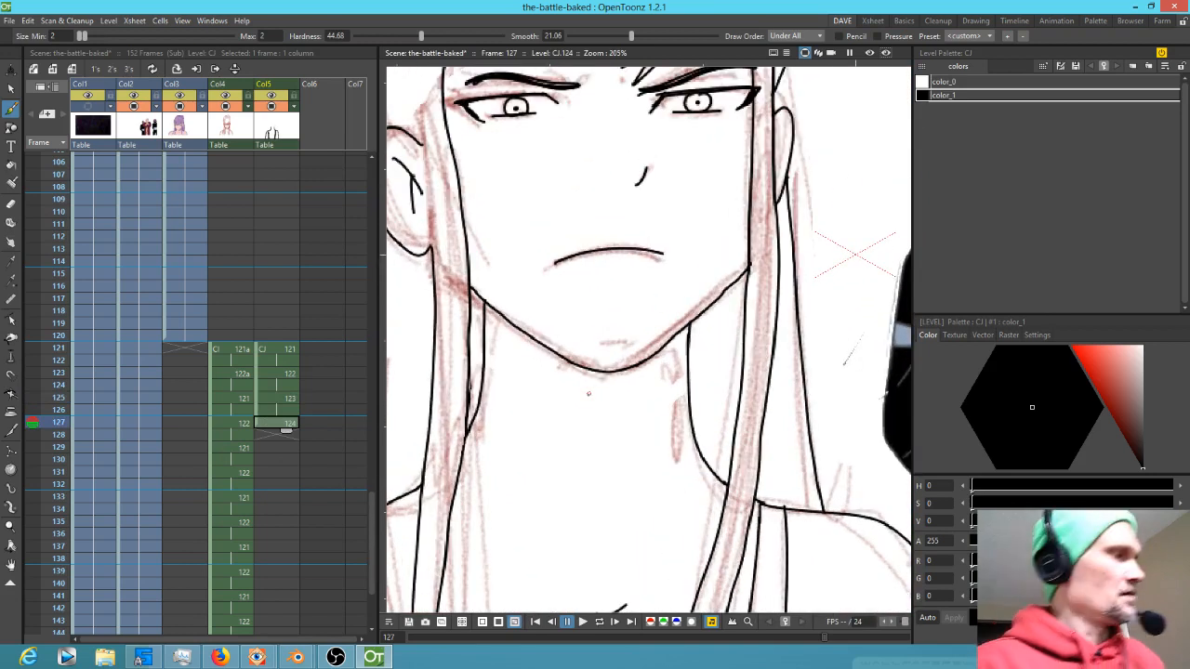
{"action": "key", "text": "e"}
{"action": "left_click_drag", "start_coordinate": [548, 263], "coordinate": [673, 245]}
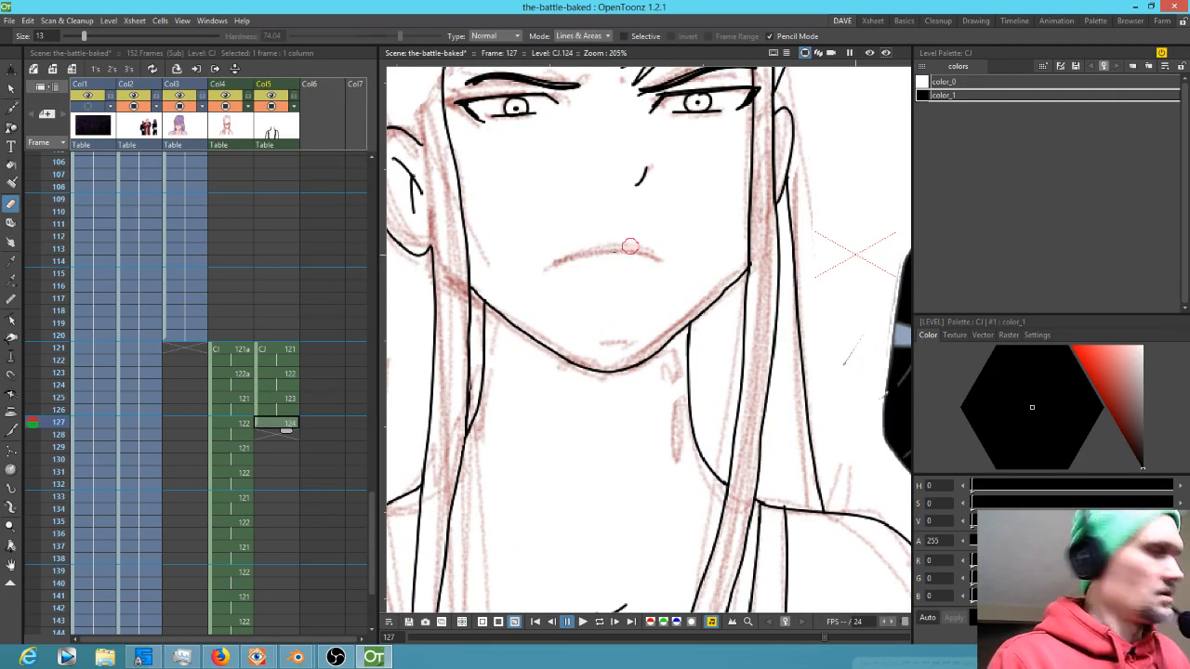
{"action": "key", "text": "b"}
{"action": "mouse_move", "coordinate": [549, 265]}
{"action": "left_mouse_down"}
{"action": "mouse_move", "coordinate": [626, 250]}
{"action": "mouse_move", "coordinate": [668, 259]}
{"action": "left_mouse_up"}
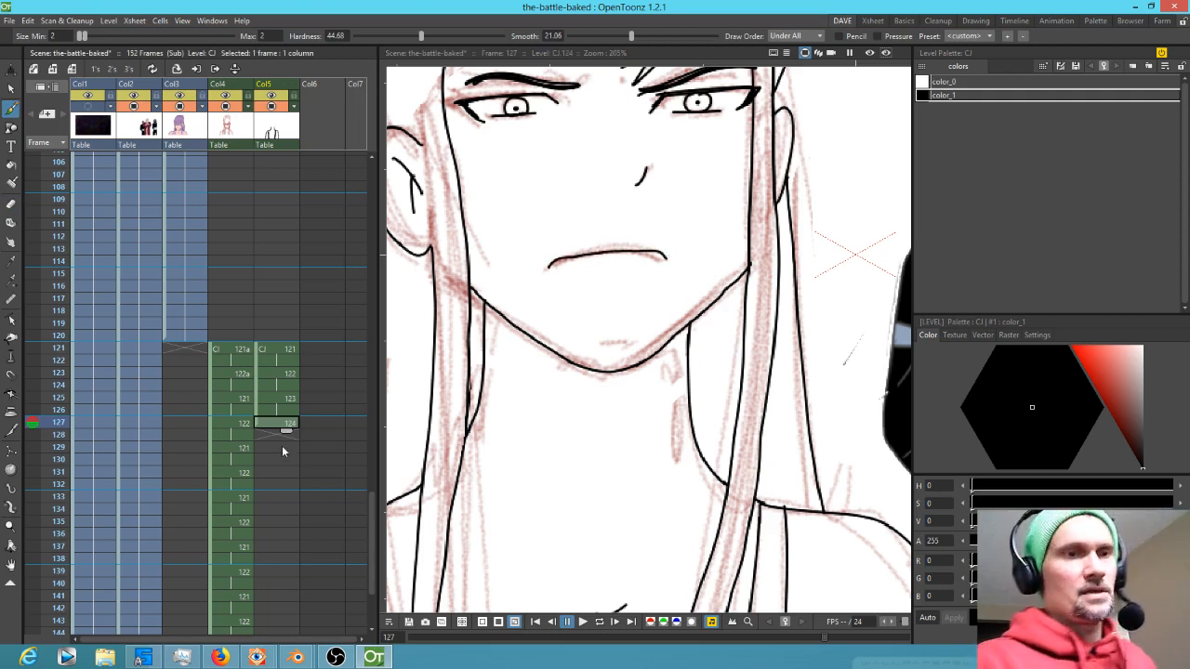
Erase and redraw the mouth line on frame 125
{"action": "left_click_drag", "start_coordinate": [285, 432], "coordinate": [299, 446]}
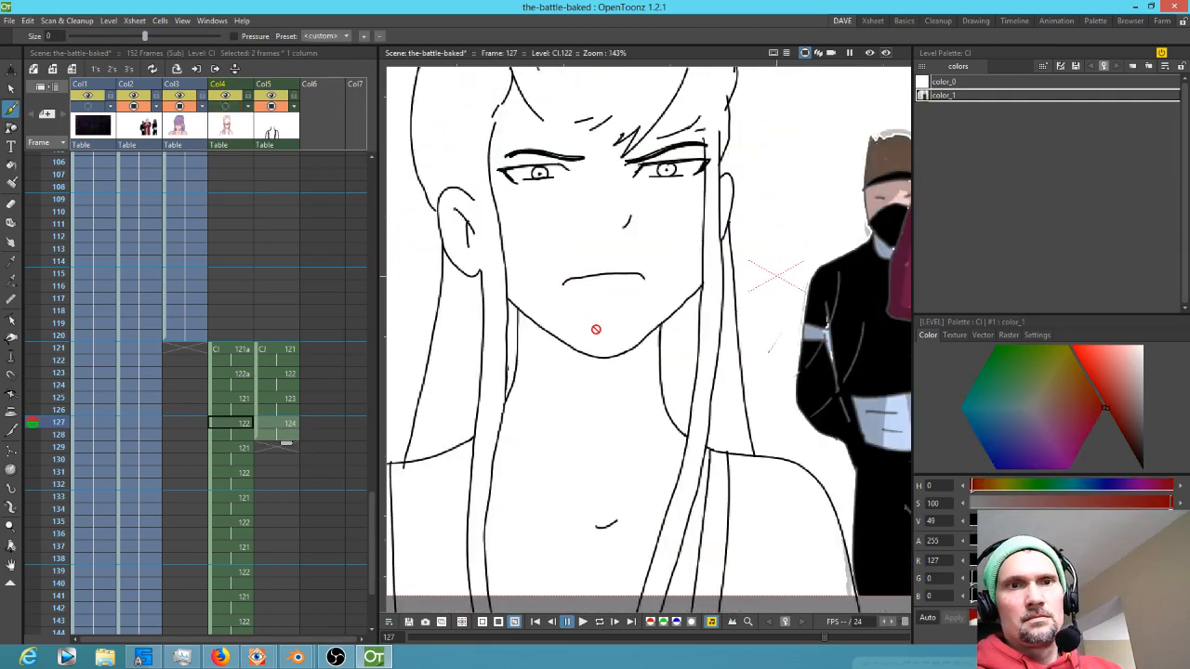
{"action": "key", "text": "period"}
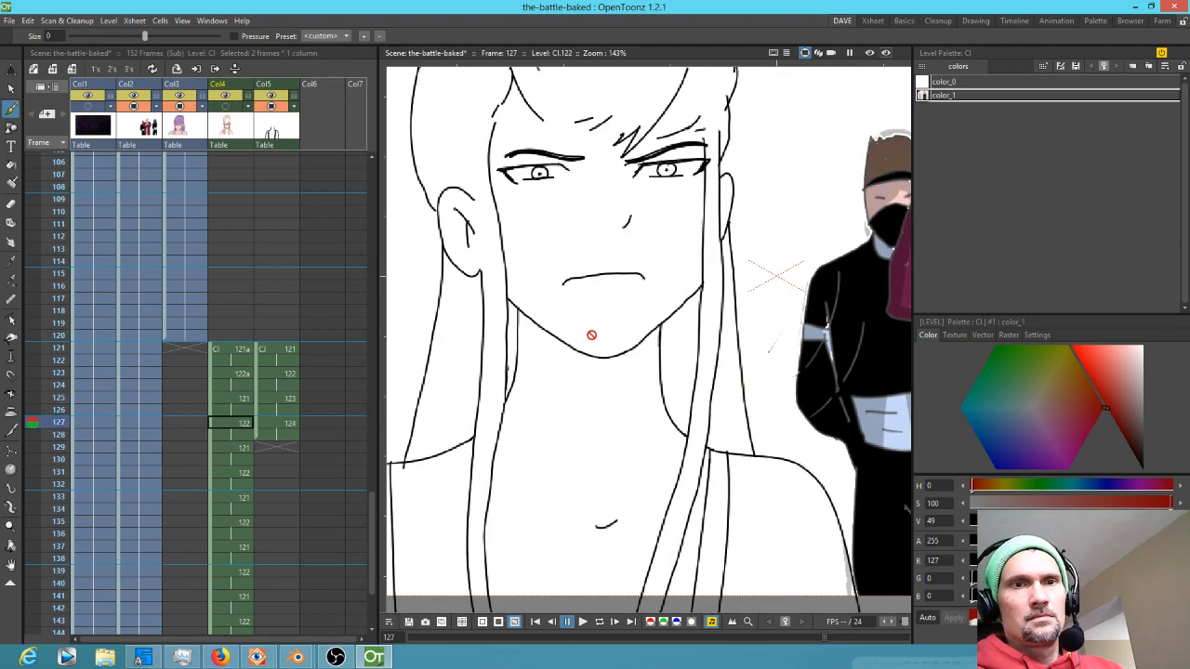
{"action": "key", "text": "comma"}
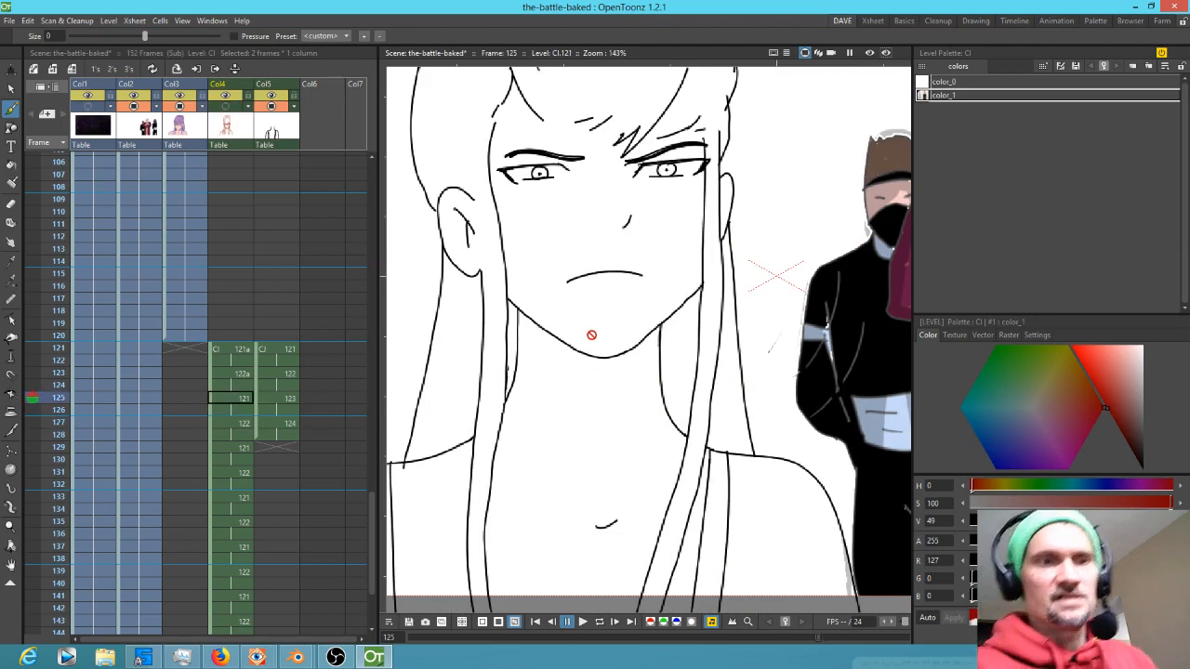
{"action": "left_click", "coordinate": [284, 401]}
{"action": "key", "text": "a"}
{"action": "left_click_drag", "start_coordinate": [569, 280], "coordinate": [648, 277]}
{"action": "key", "text": "b"}
{"action": "left_click_drag", "start_coordinate": [571, 289], "coordinate": [651, 280]}
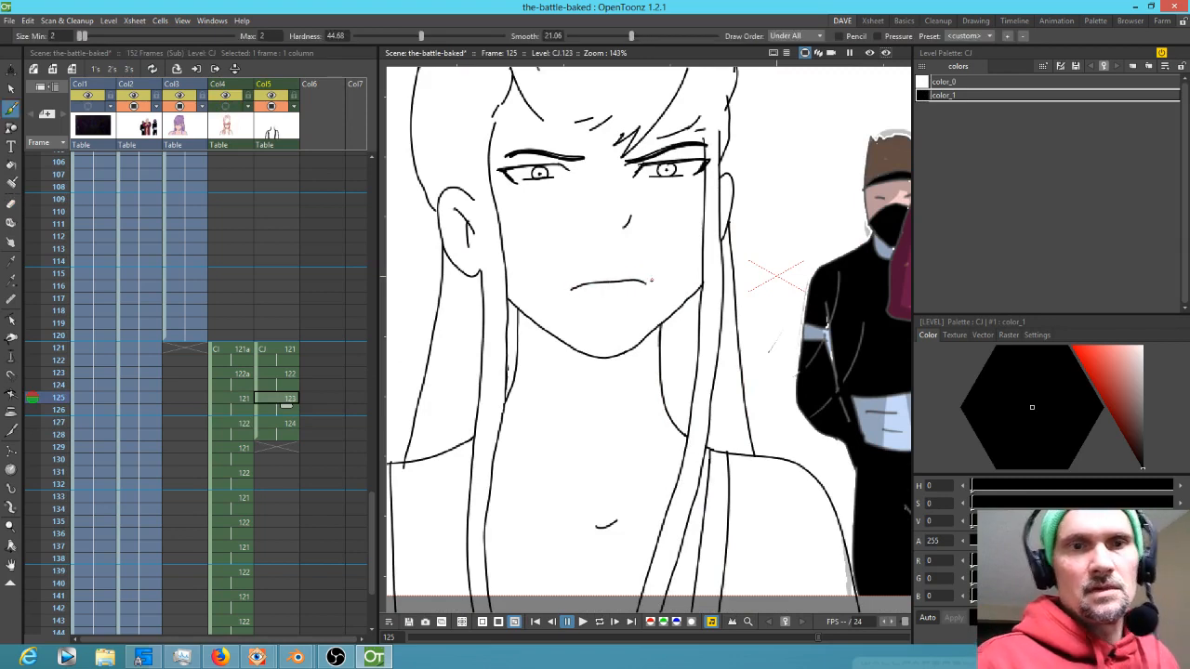
Flip between frames 125 and 127 to compare the mouth lines
{"action": "key", "text": "Down"}
{"action": "key", "text": "Down"}
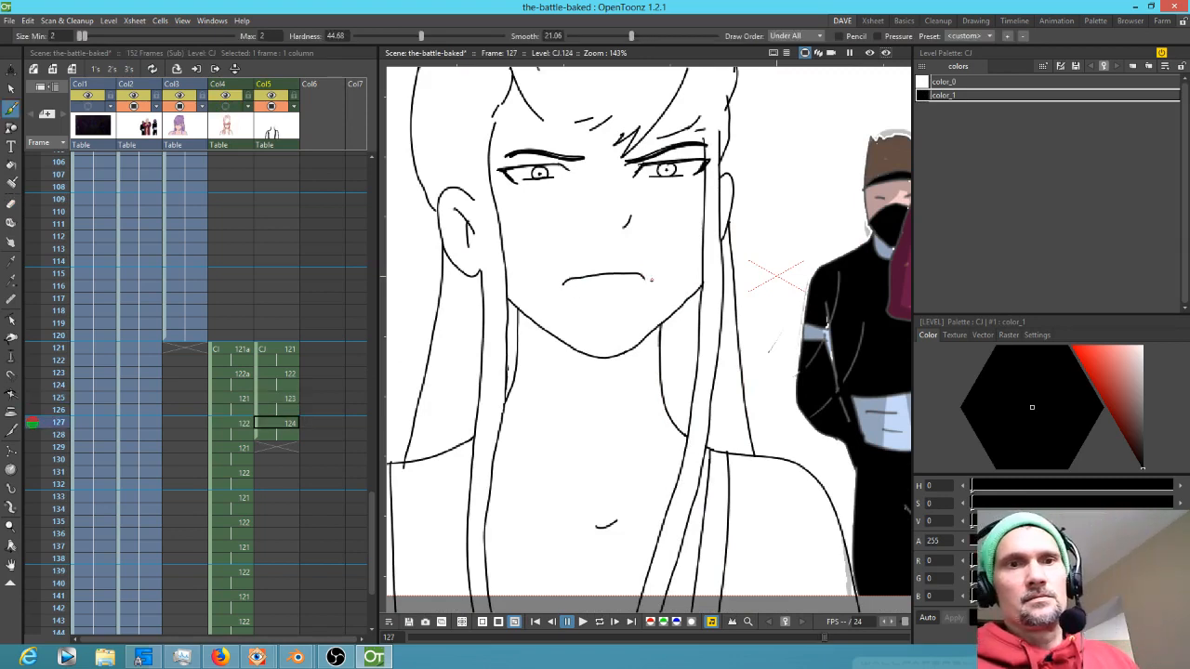
{"action": "key", "text": "Up"}
{"action": "key", "text": "Up"}
{"action": "key", "text": "Down"}
{"action": "key", "text": "Down"}
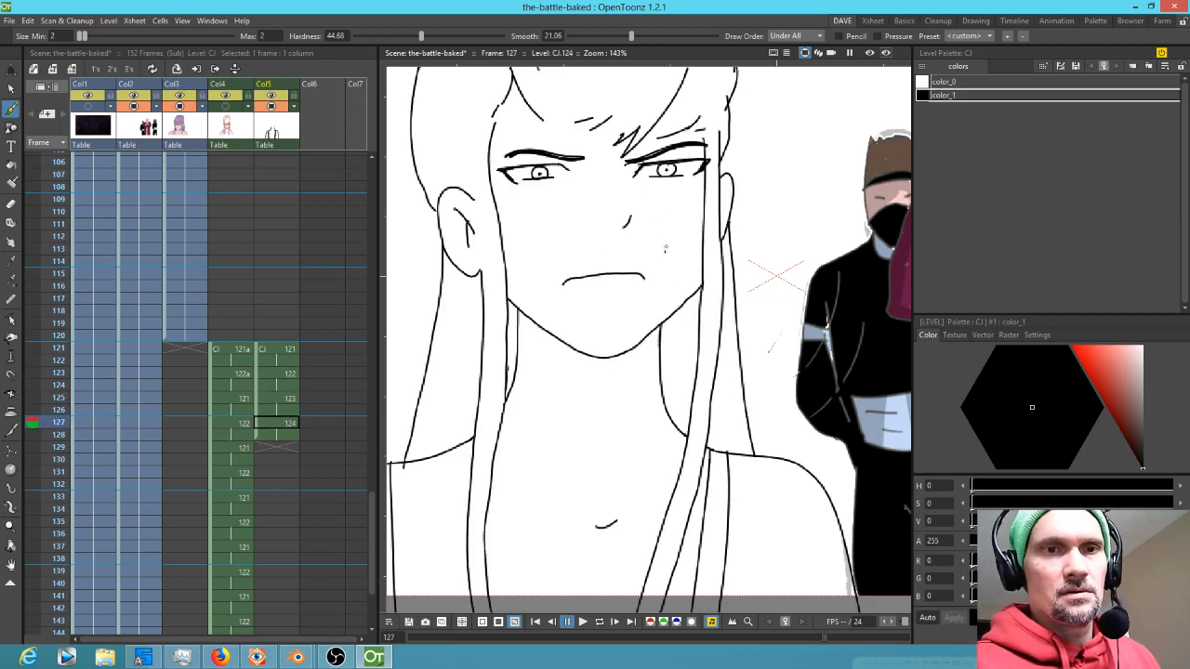
Select and nudge the mouth line slightly on frame 127
{"action": "key", "text": "s"}
{"action": "mouse_move", "coordinate": [648, 264]}
{"action": "left_mouse_down"}
{"action": "mouse_move", "coordinate": [544, 280]}
{"action": "mouse_move", "coordinate": [655, 262]}
{"action": "mouse_move", "coordinate": [639, 285]}
{"action": "left_mouse_up"}
{"action": "left_click", "coordinate": [644, 337]}
Flip repeatedly between frames 125 and 127 to compare the faces
{"action": "key", "text": "Up"}
{"action": "key", "text": "Up"}
{"action": "key", "text": "Down"}
{"action": "key", "text": "Down"}
{"action": "key", "text": "Up"}
{"action": "key", "text": "Up"}
{"action": "key", "text": "Down"}
{"action": "key", "text": "Down"}
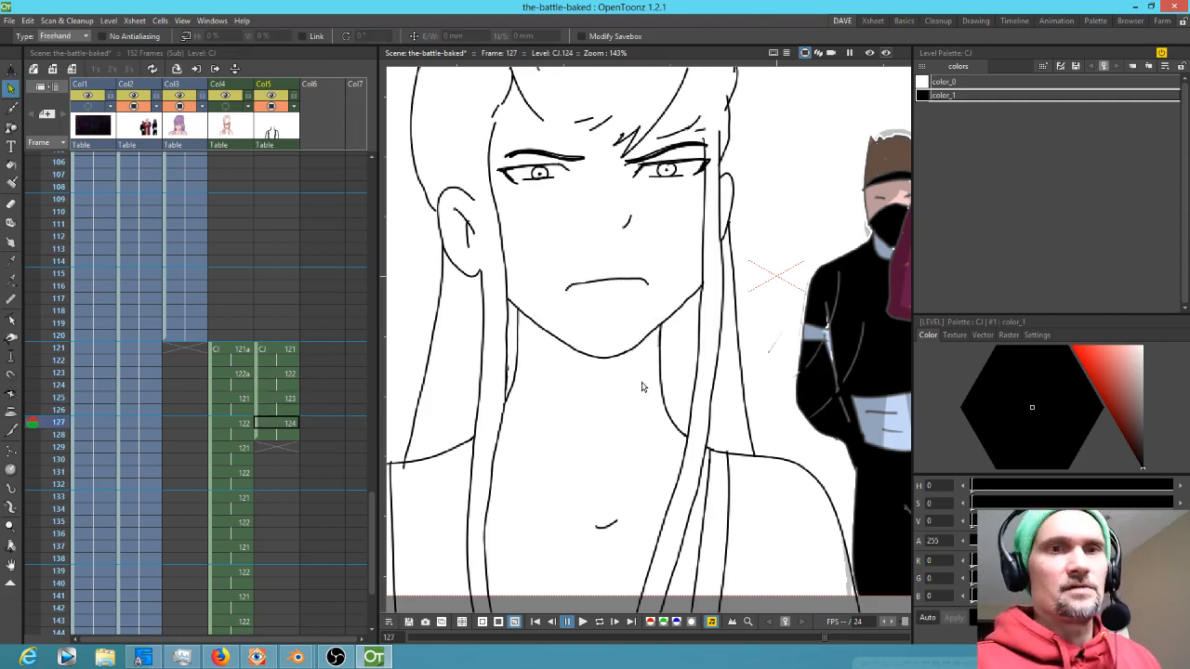
{"action": "key", "text": "Up"}
{"action": "key", "text": "Up"}
{"action": "key", "text": "Down"}
{"action": "key", "text": "Down"}
{"action": "key", "text": "Up"}
{"action": "key", "text": "Up"}
{"action": "key", "text": "Down"}
{"action": "key", "text": "Down"}
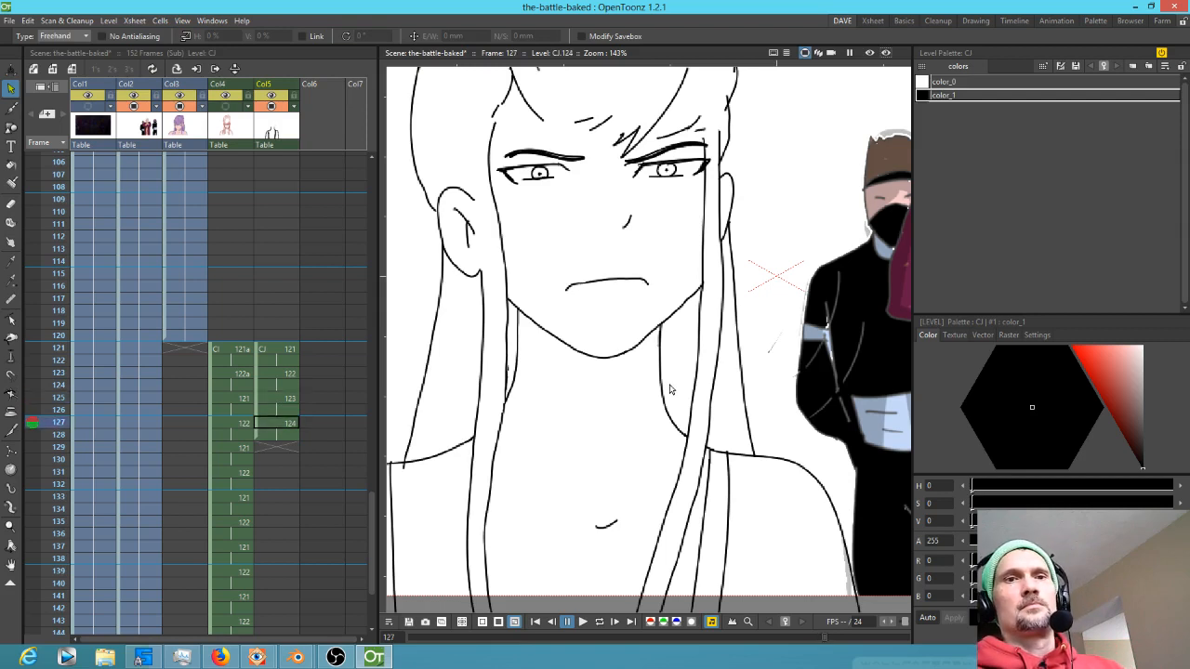
{"action": "key", "text": "Up"}
{"action": "key", "text": "Up"}
{"action": "key", "text": "Down"}
{"action": "key", "text": "Down"}
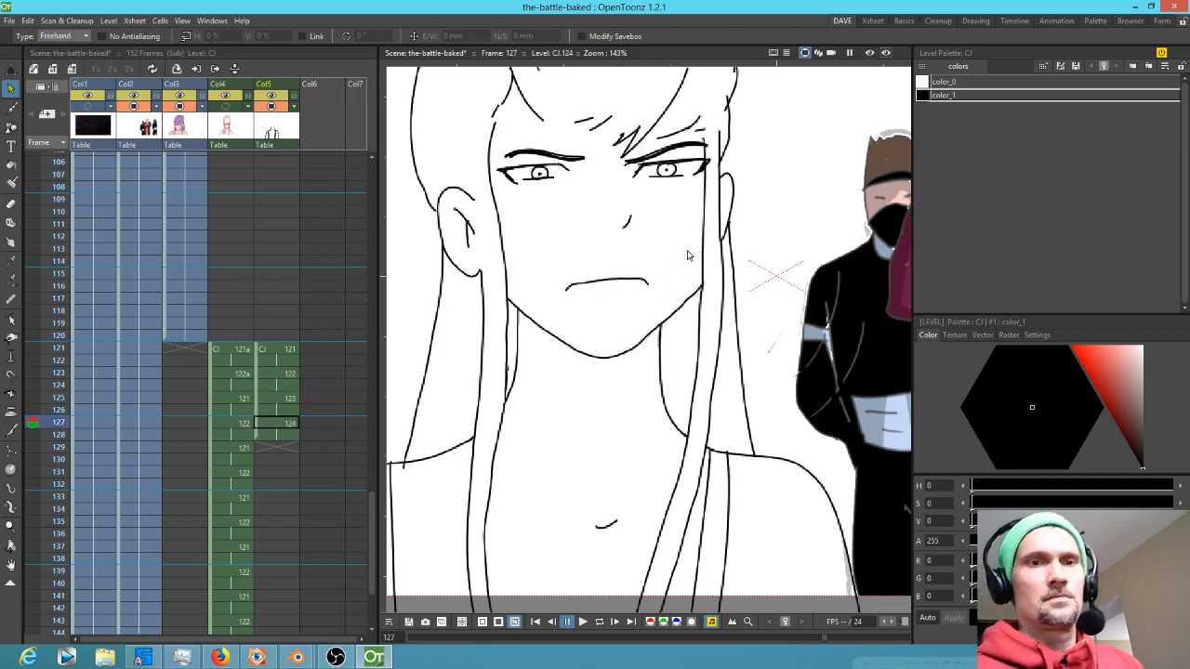
Erase the mouth line on frame 127 with the Eraser
{"action": "key", "text": "a"}
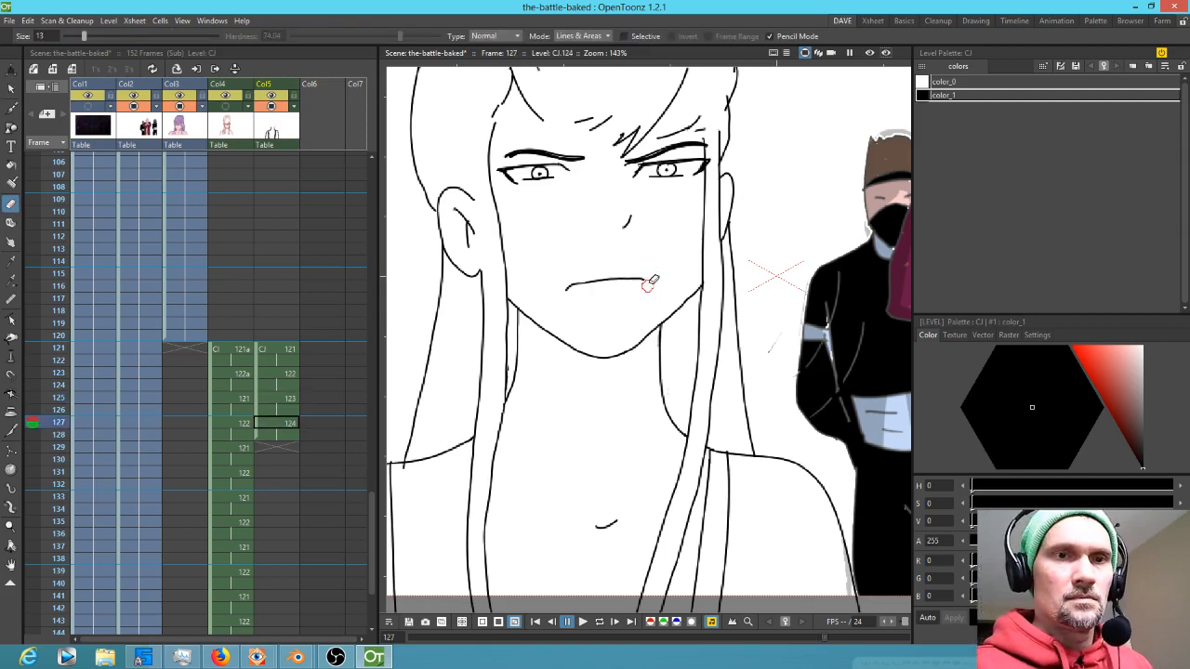
{"action": "left_click_drag", "start_coordinate": [561, 288], "coordinate": [569, 289]}
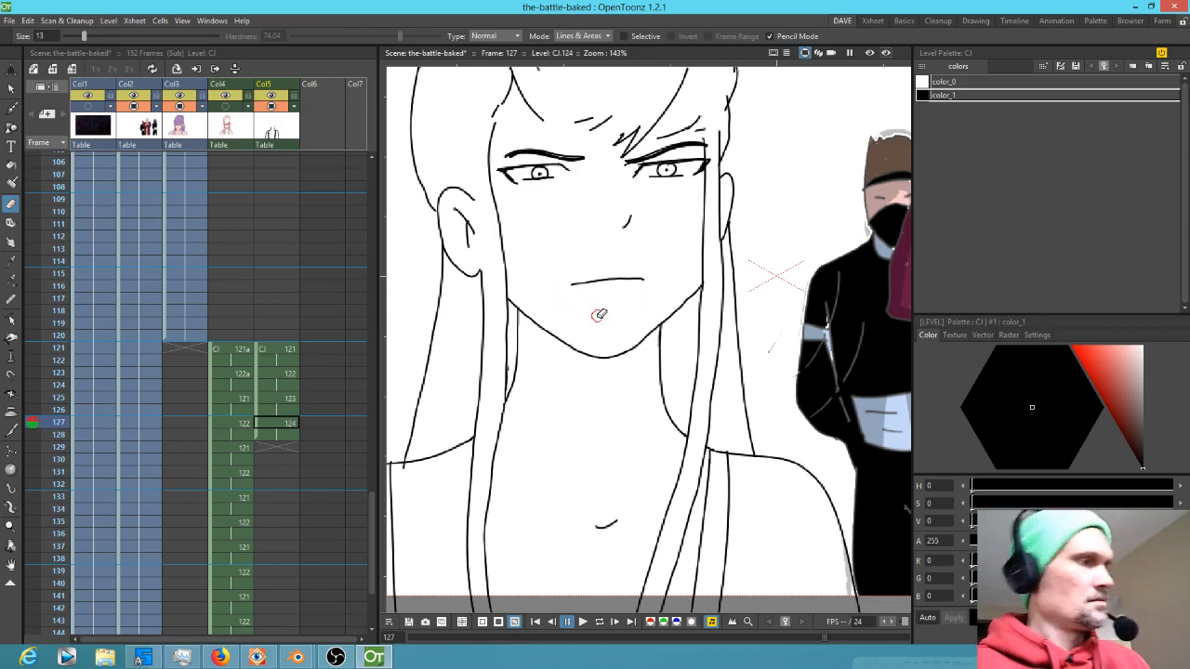
Flip back and forth between frames 125 and 127 to compare the mouths
{"action": "key", "text": "Up"}
{"action": "key", "text": "Up"}
{"action": "key", "text": "Down"}
{"action": "key", "text": "Down"}
{"action": "key", "text": "Up"}
{"action": "key", "text": "Up"}
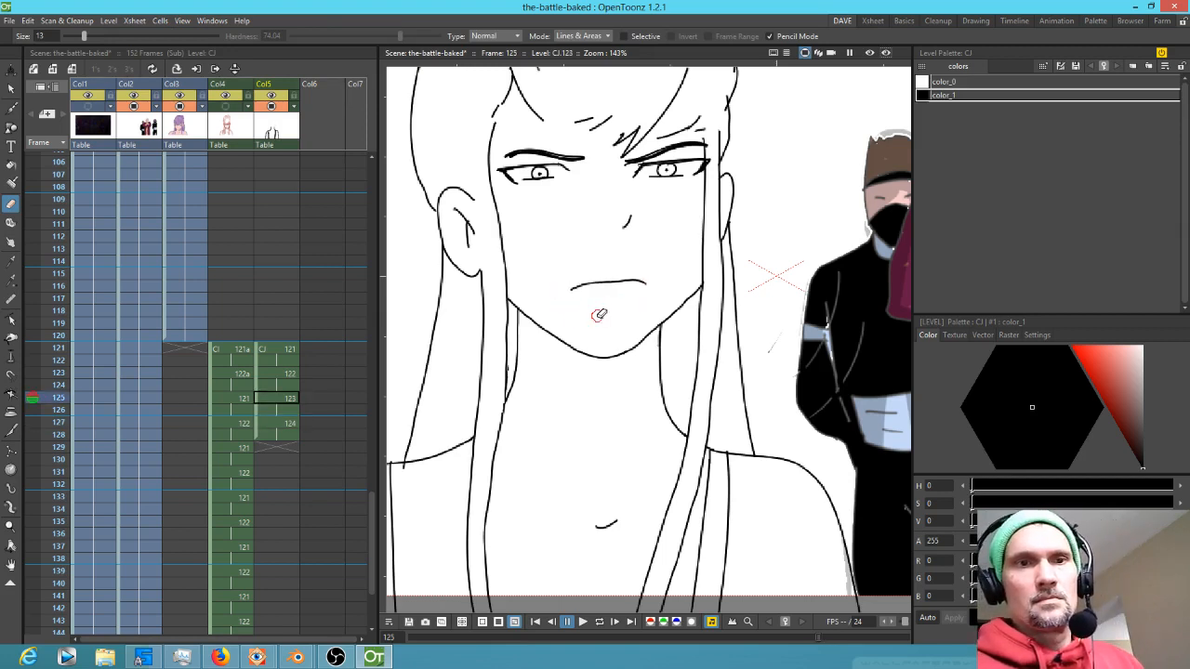
{"action": "key", "text": "Down"}
{"action": "key", "text": "Down"}
Redraw the mouth line on frame 127 with the Brush, including the left corner
{"action": "key", "text": "b"}
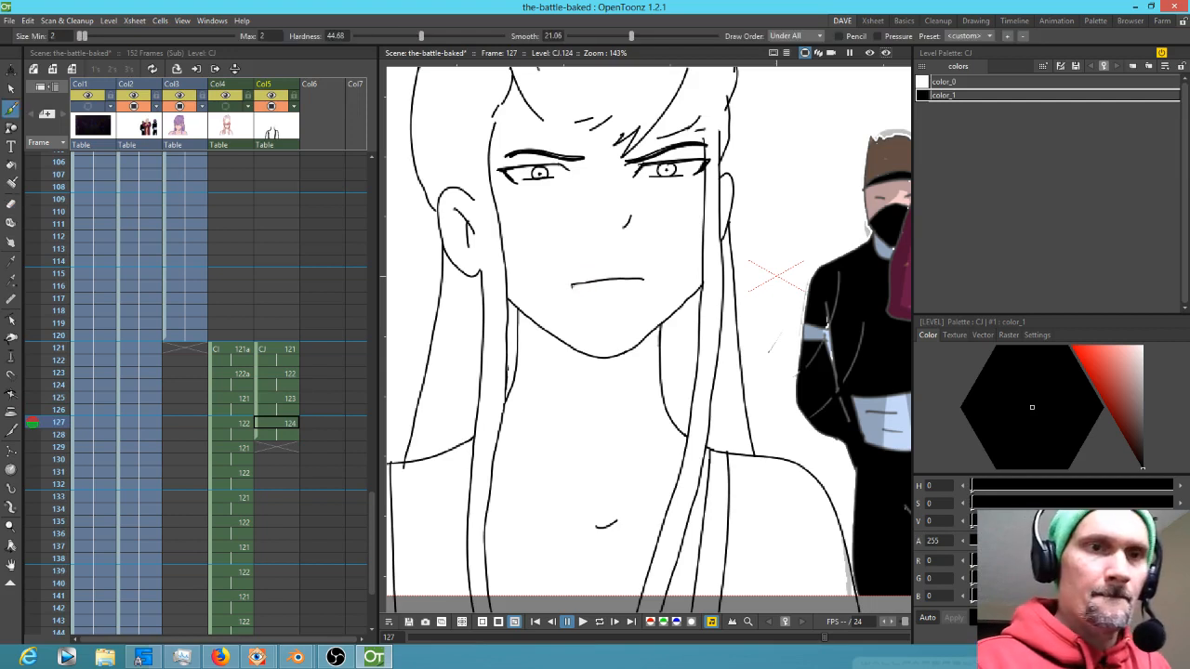
{"action": "left_click_drag", "start_coordinate": [576, 284], "coordinate": [570, 287]}
{"action": "mouse_move", "coordinate": [641, 279]}
{"action": "left_mouse_down"}
{"action": "mouse_move", "coordinate": [595, 261]}
{"action": "mouse_move", "coordinate": [675, 271]}
{"action": "left_mouse_up"}
{"action": "key", "text": "s"}
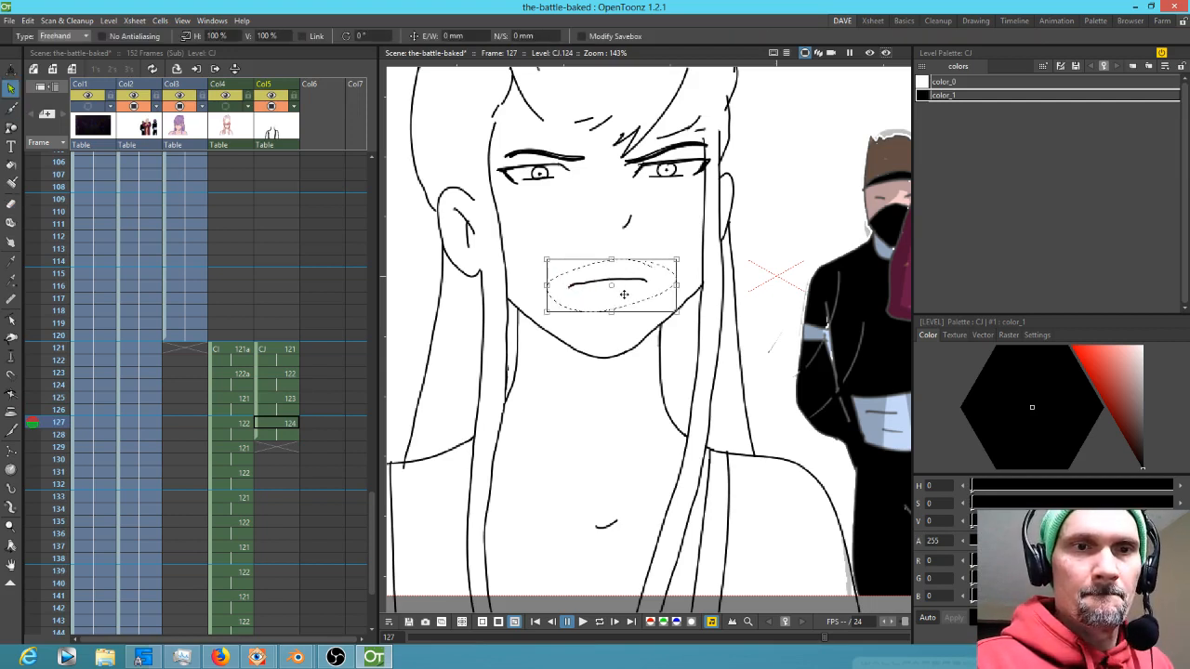
Step between frames 125 and 127 again and zoom in on the face to compare the redrawn mouth
{"action": "left_click", "coordinate": [289, 399]}
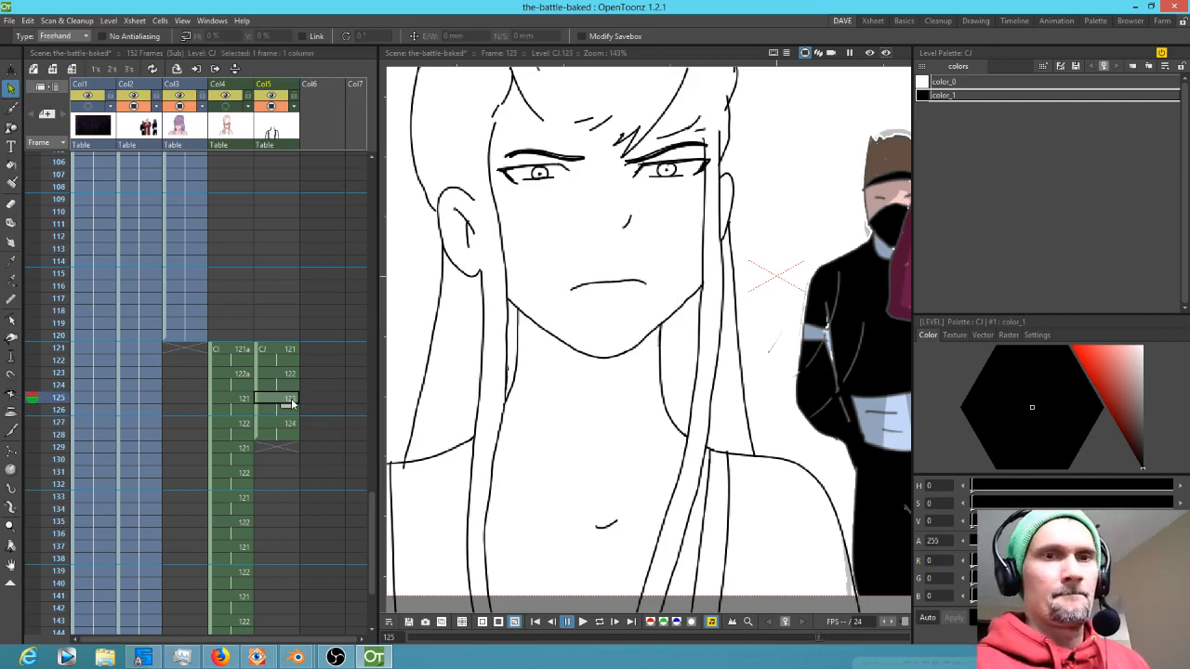
{"action": "key", "text": "period"}
{"action": "key", "text": "comma"}
{"action": "key", "text": "period"}
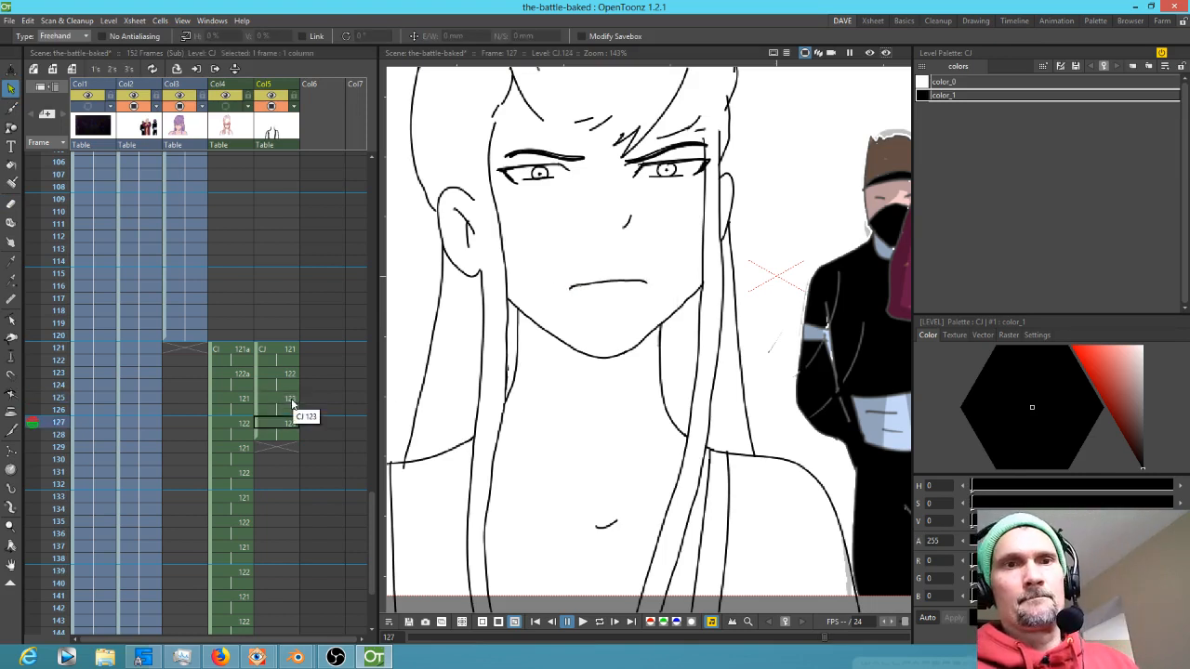
{"action": "scroll", "coordinate": [533, 208], "scroll_direction": "up", "scroll_amount": 3}
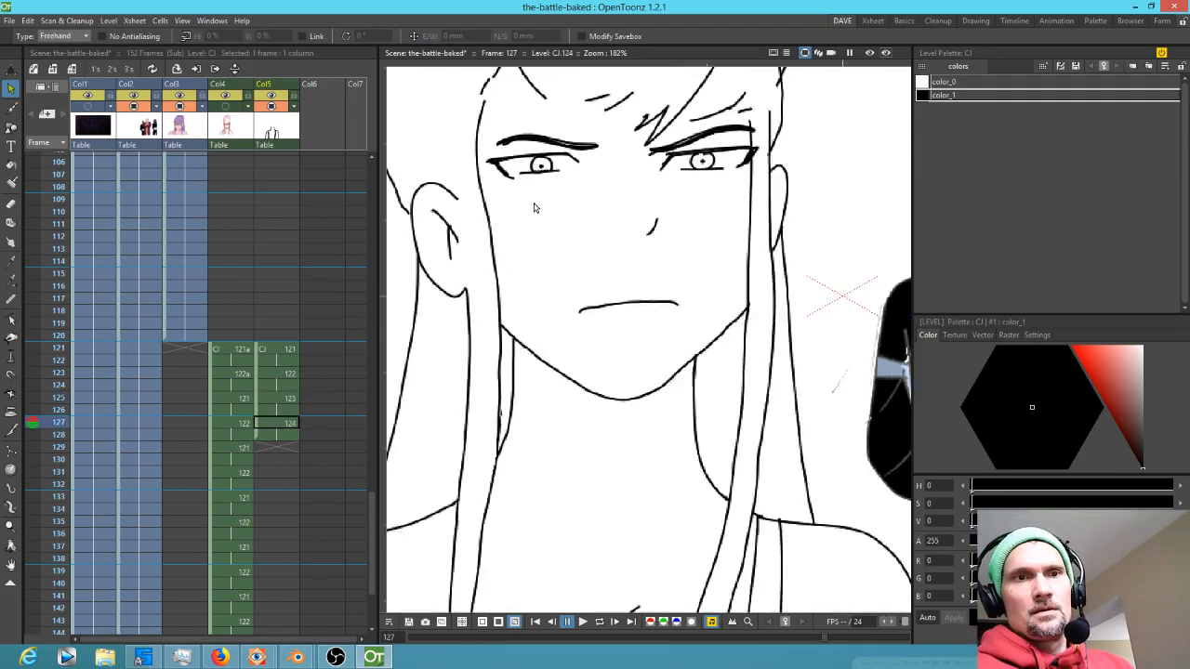
{"action": "left_click_drag", "start_coordinate": [533, 208], "coordinate": [598, 332]}
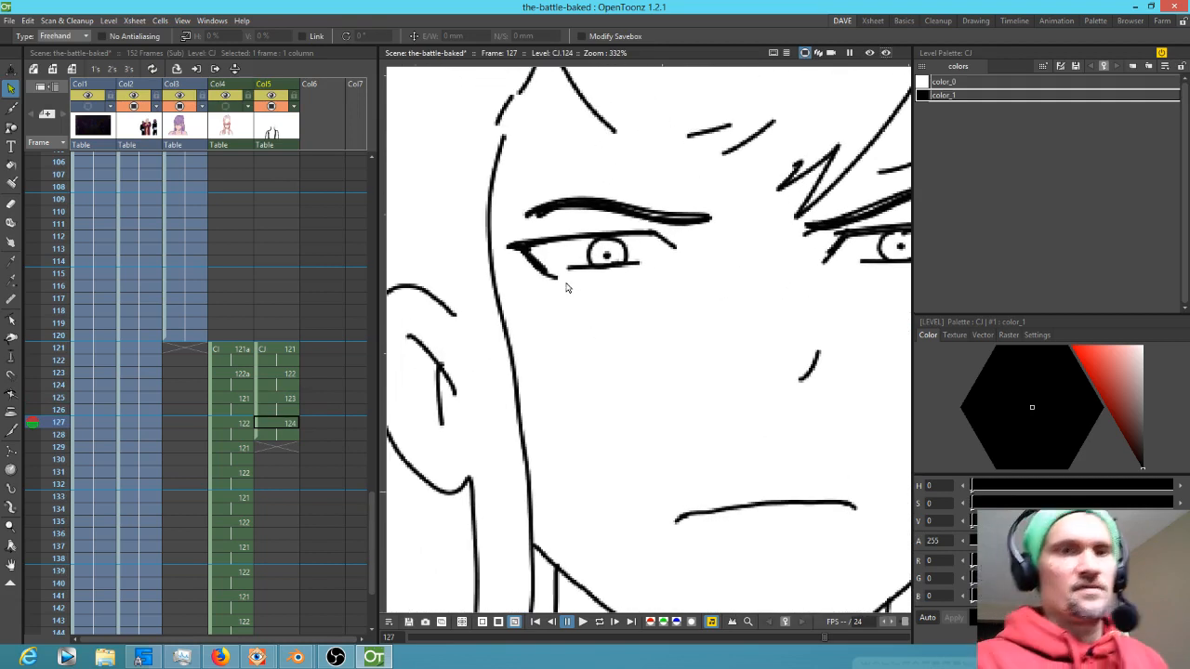
Erase the stray mark under the left eye on frames 127 and 125
{"action": "key", "text": "a"}
{"action": "left_click_drag", "start_coordinate": [563, 292], "coordinate": [547, 281]}
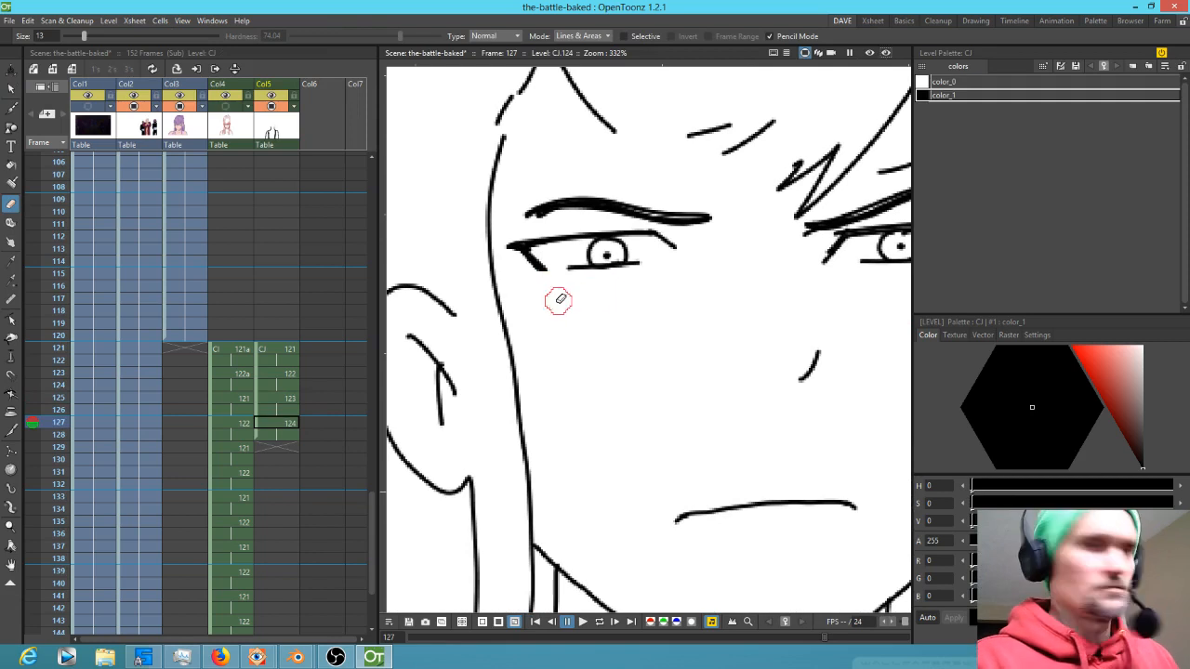
{"action": "key", "text": "comma"}
{"action": "key", "text": "comma"}
{"action": "mouse_move", "coordinate": [558, 290]}
{"action": "left_mouse_down"}
{"action": "mouse_move", "coordinate": [539, 285]}
{"action": "mouse_move", "coordinate": [568, 282]}
{"action": "left_mouse_up"}
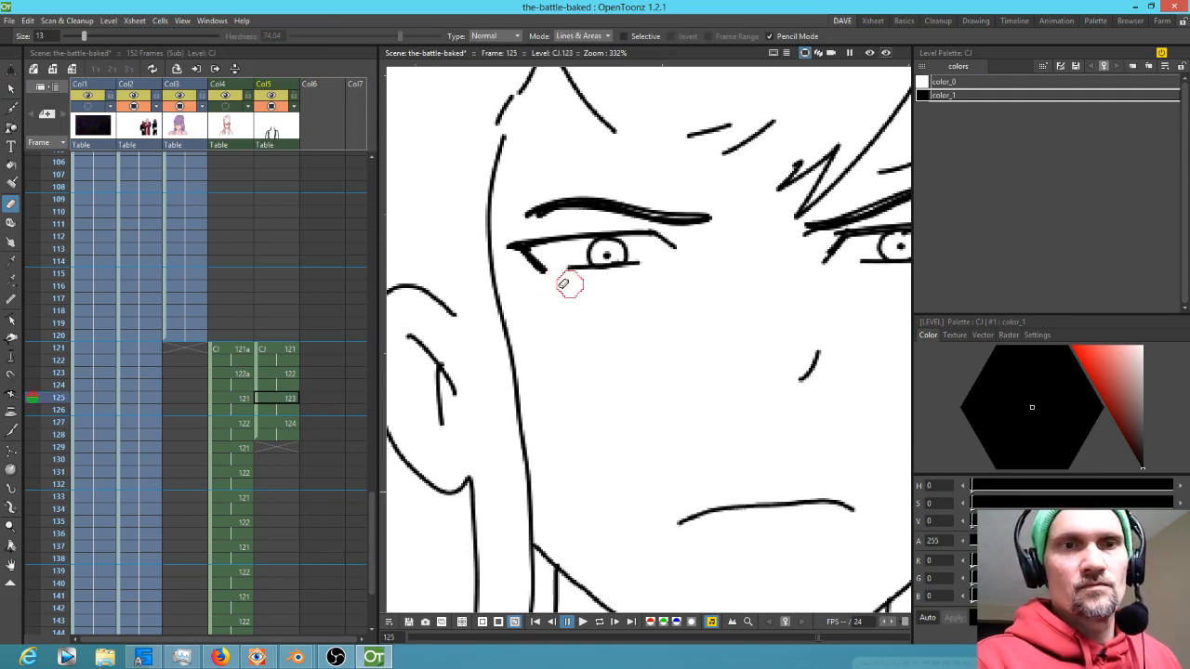
Go to frame 123, show the red rough sketch from Col4 underneath, and save the scene
{"action": "scroll", "coordinate": [800, 446], "scroll_direction": "down", "scroll_amount": 3}
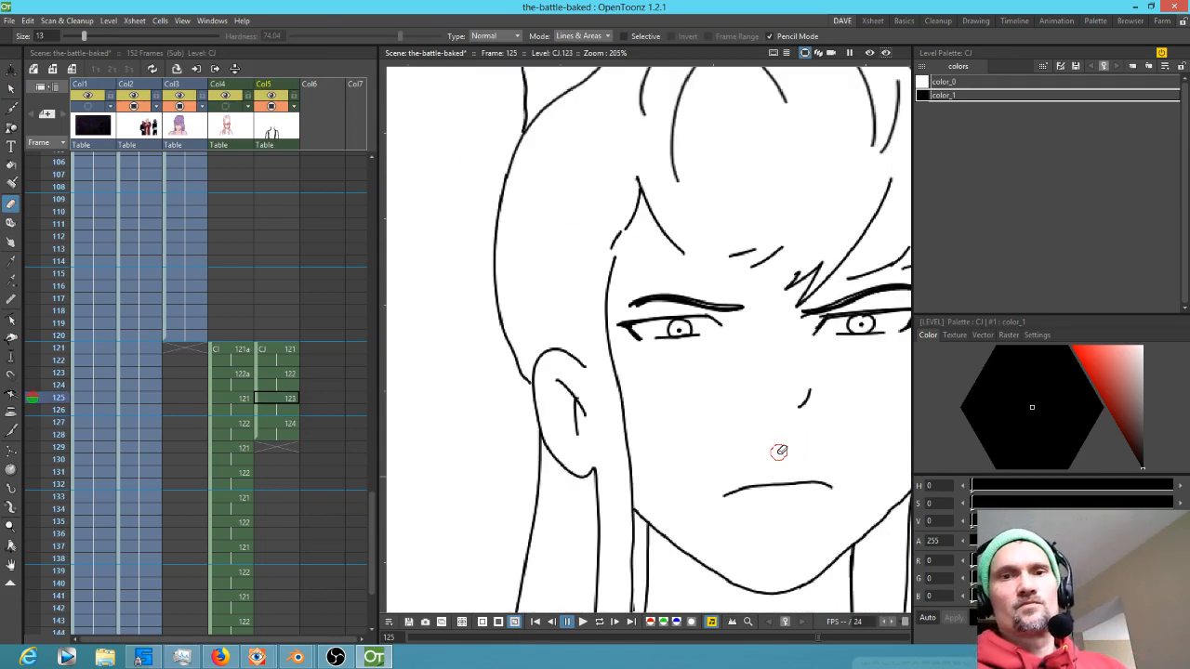
{"action": "scroll", "coordinate": [635, 445], "scroll_direction": "down", "scroll_amount": 5}
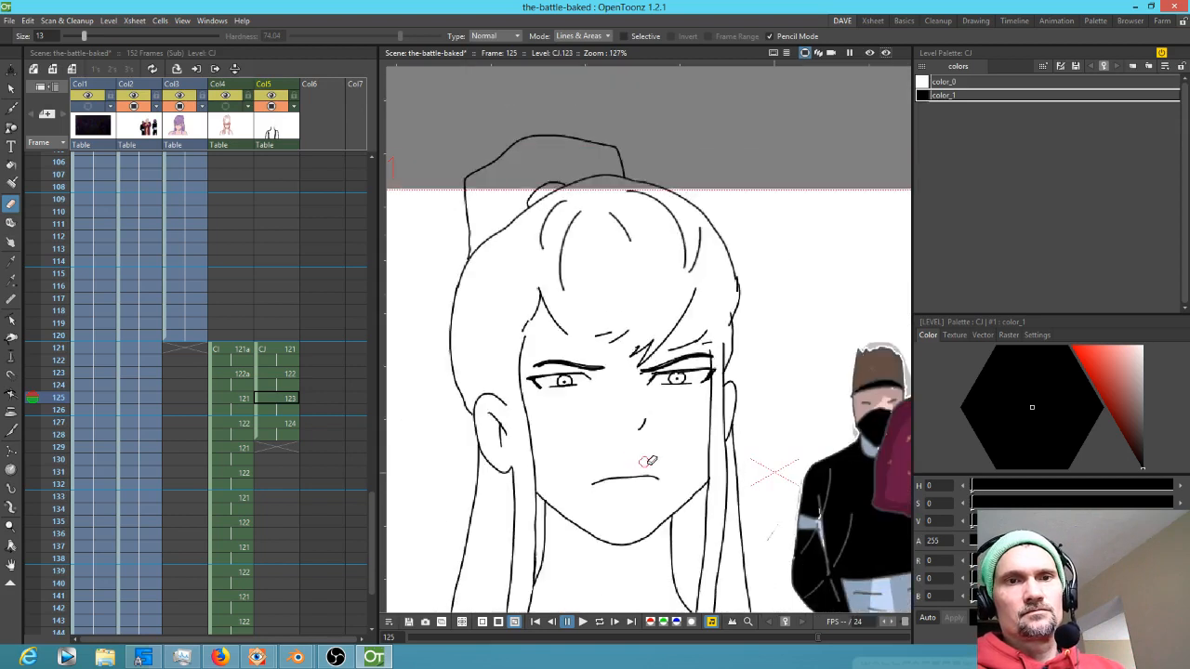
{"action": "left_click", "coordinate": [291, 375]}
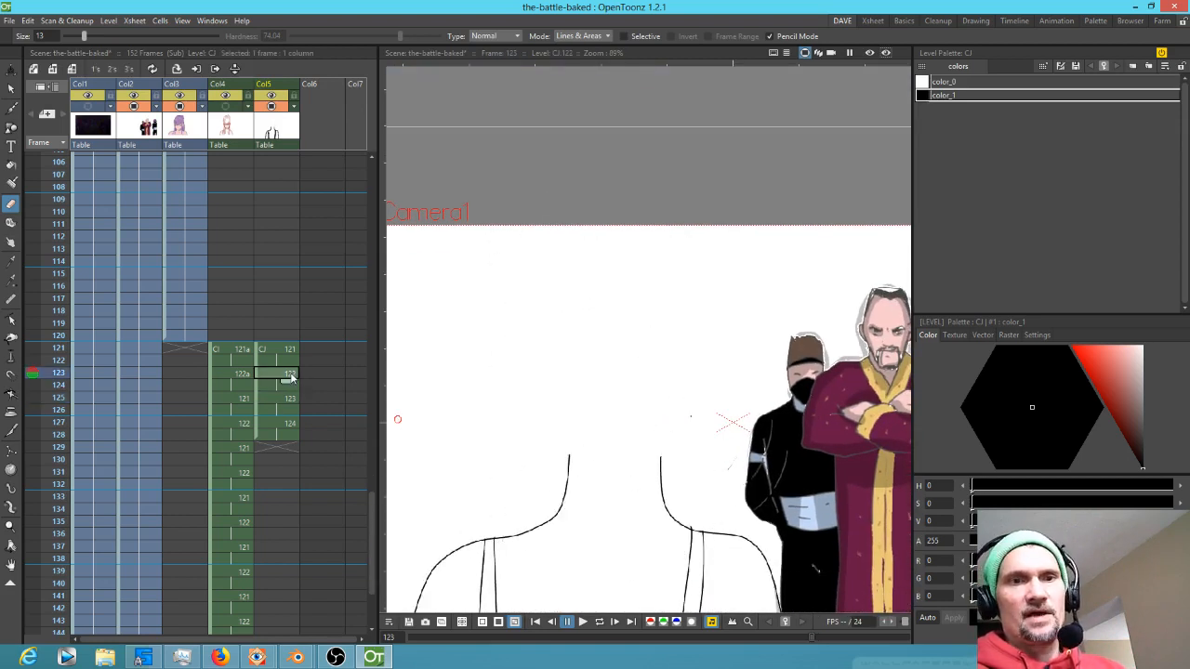
{"action": "left_click", "coordinate": [242, 374]}
{"action": "left_click", "coordinate": [233, 109]}
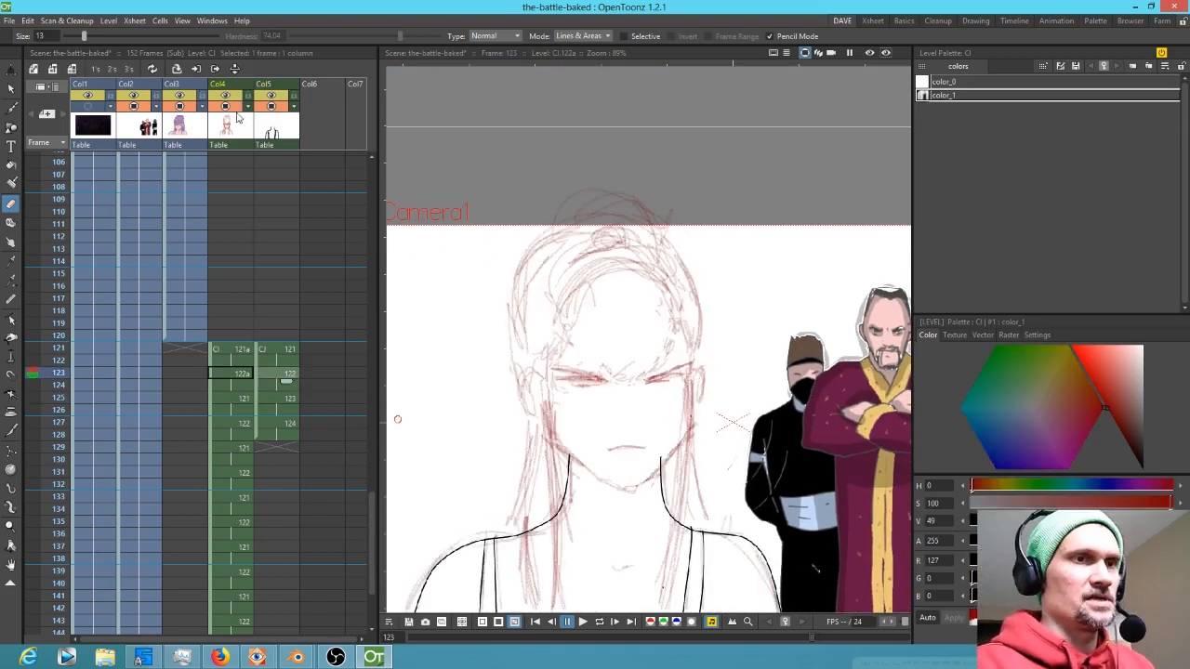
{"action": "key", "text": "ctrl+s"}
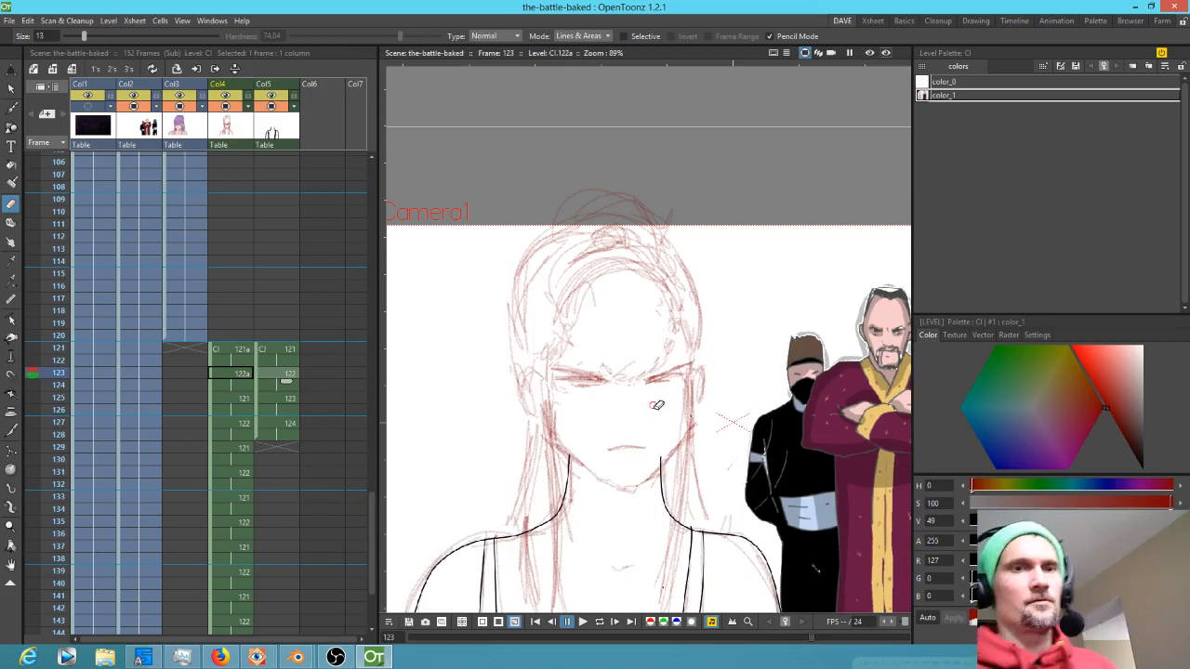
Ink the head outline, jaw and neck lines over the rough sketch on frame 123 of the CJ level
{"action": "key", "text": "b"}
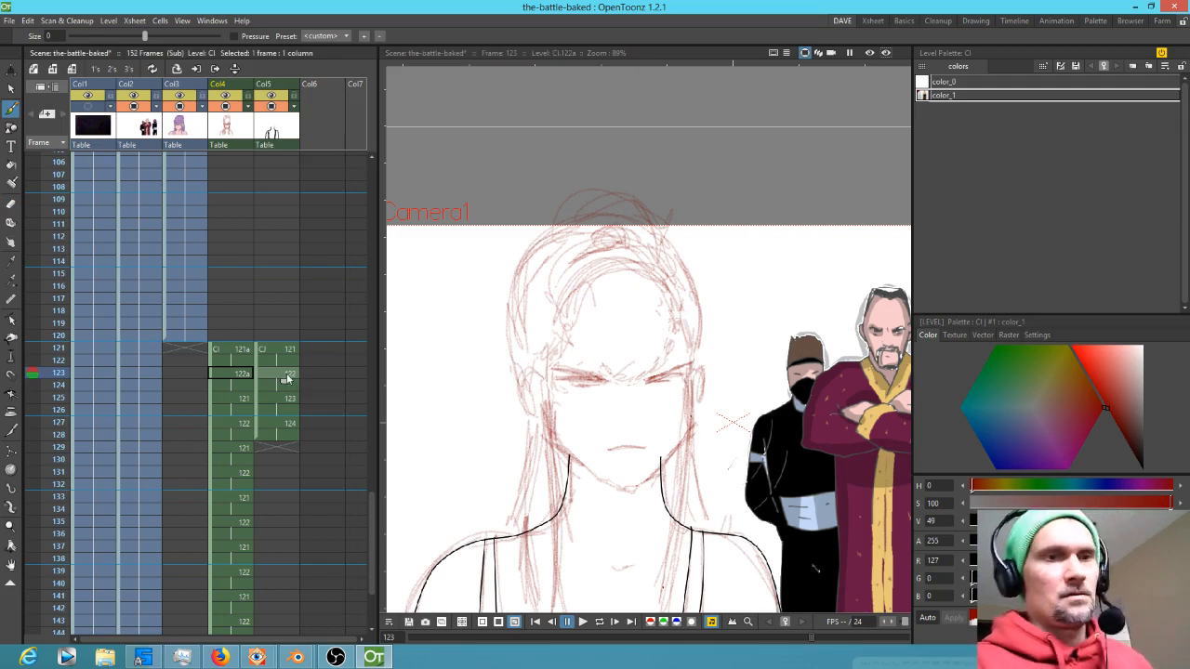
{"action": "left_click", "coordinate": [287, 375]}
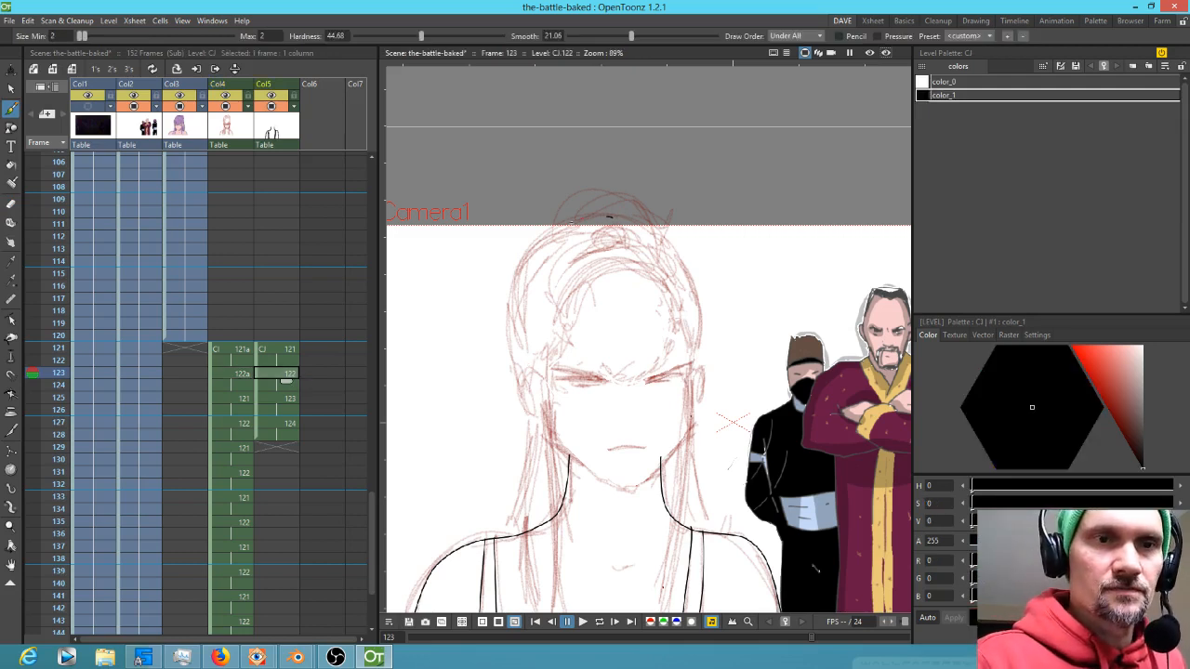
{"action": "left_click_drag", "start_coordinate": [542, 234], "coordinate": [508, 312]}
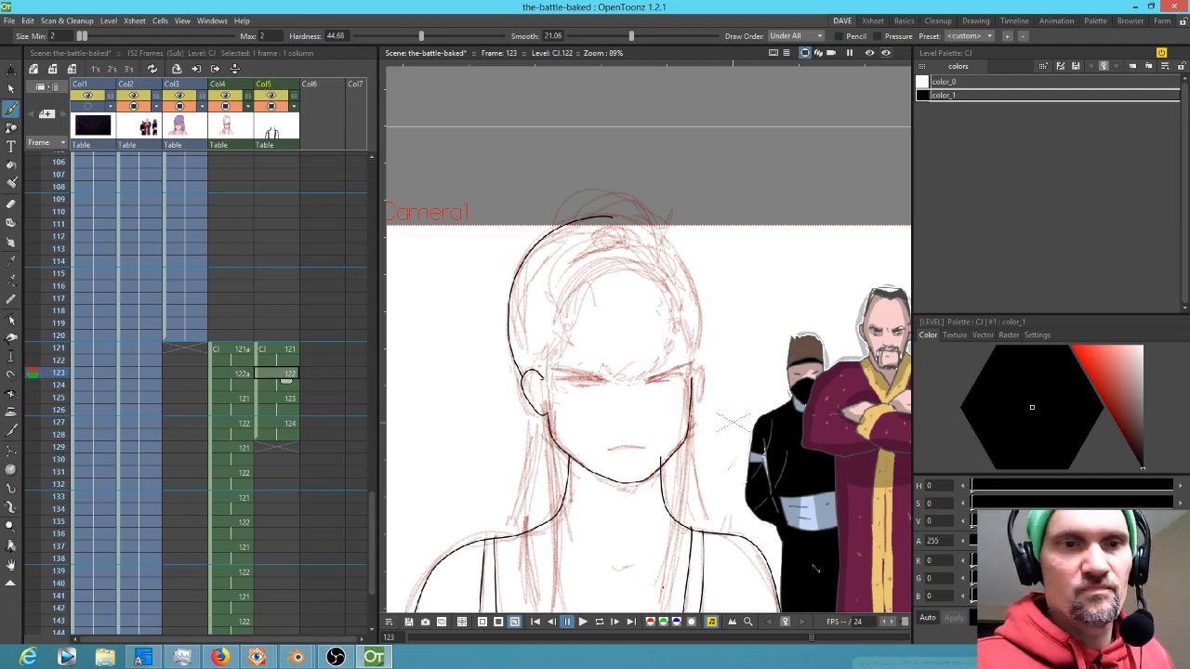
{"action": "left_click_drag", "start_coordinate": [528, 442], "coordinate": [516, 519]}
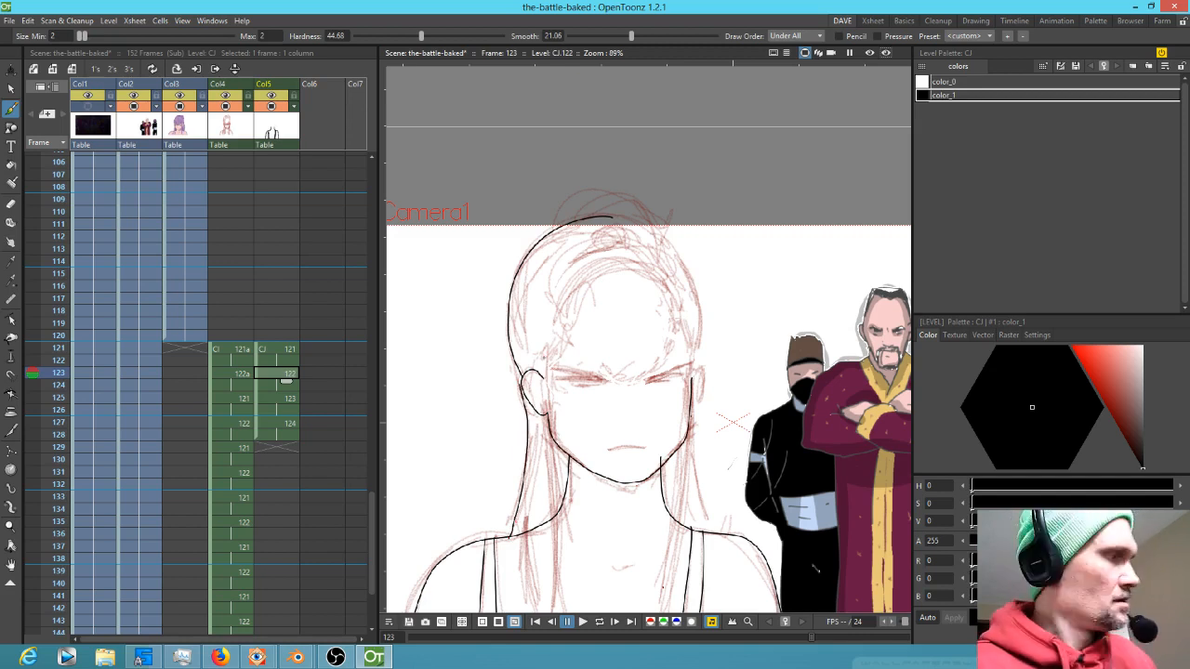
{"action": "key", "text": "a"}
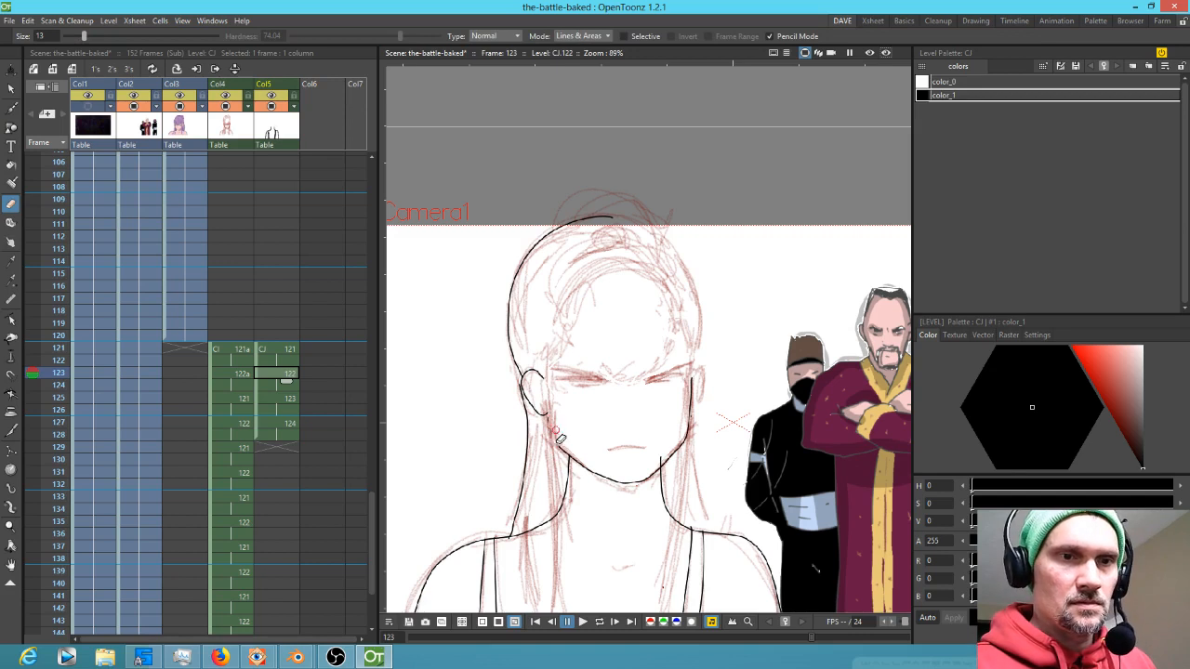
{"action": "key", "text": "b"}
{"action": "left_click_drag", "start_coordinate": [577, 465], "coordinate": [579, 368]}
{"action": "key", "text": "shift+space"}
{"action": "left_click_drag", "start_coordinate": [581, 366], "coordinate": [627, 309]}
{"action": "left_click_drag", "start_coordinate": [564, 251], "coordinate": [624, 272]}
{"action": "mouse_move", "coordinate": [539, 135]}
{"action": "left_mouse_down"}
{"action": "mouse_move", "coordinate": [554, 281]}
{"action": "mouse_move", "coordinate": [544, 558]}
{"action": "mouse_move", "coordinate": [697, 360]}
{"action": "mouse_move", "coordinate": [703, 184]}
{"action": "mouse_move", "coordinate": [589, 243]}
{"action": "mouse_move", "coordinate": [601, 542]}
{"action": "mouse_move", "coordinate": [606, 493]}
{"action": "mouse_move", "coordinate": [635, 541]}
{"action": "left_mouse_up"}
{"action": "left_click_drag", "start_coordinate": [624, 453], "coordinate": [630, 119]}
{"action": "mouse_move", "coordinate": [701, 145]}
{"action": "left_mouse_down"}
{"action": "mouse_move", "coordinate": [680, 306]}
{"action": "mouse_move", "coordinate": [630, 463]}
{"action": "left_mouse_up"}
{"action": "left_click_drag", "start_coordinate": [558, 456], "coordinate": [553, 163]}
{"action": "left_click_drag", "start_coordinate": [545, 115], "coordinate": [547, 80]}
{"action": "left_click_drag", "start_coordinate": [674, 361], "coordinate": [513, 424]}
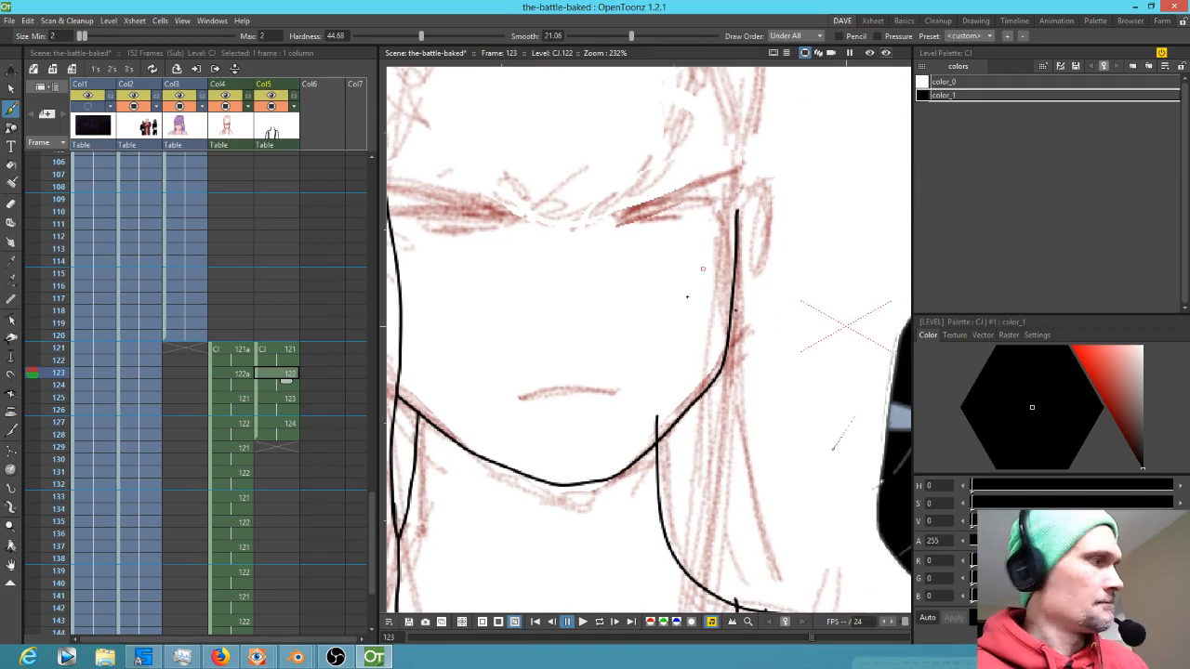
Erase the overshooting line ends where the jaw meets the neck on frame 123
{"action": "key", "text": "a"}
{"action": "left_click_drag", "start_coordinate": [663, 408], "coordinate": [656, 427]}
{"action": "left_click_drag", "start_coordinate": [751, 460], "coordinate": [743, 269]}
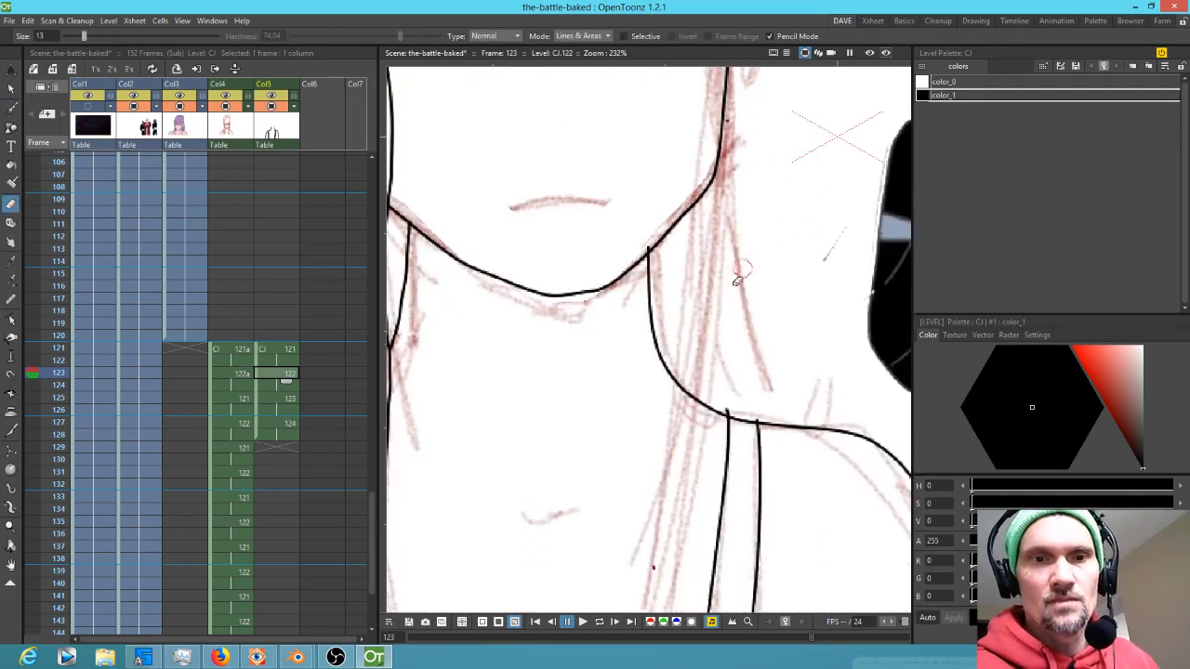
{"action": "mouse_move", "coordinate": [690, 395]}
{"action": "left_mouse_down"}
{"action": "mouse_move", "coordinate": [693, 435]}
{"action": "mouse_move", "coordinate": [714, 420]}
{"action": "left_mouse_up"}
{"action": "left_click_drag", "start_coordinate": [737, 333], "coordinate": [680, 473]}
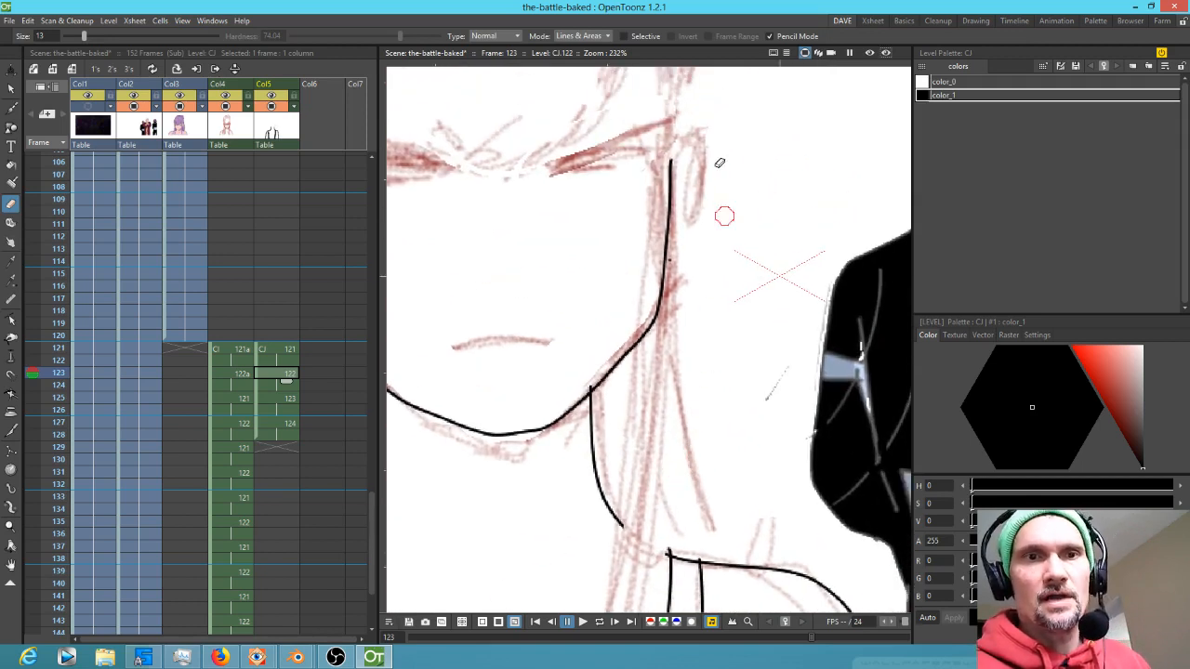
Ink the neck and shoulder lines on frame 123 with the Brush
{"action": "key", "text": "b"}
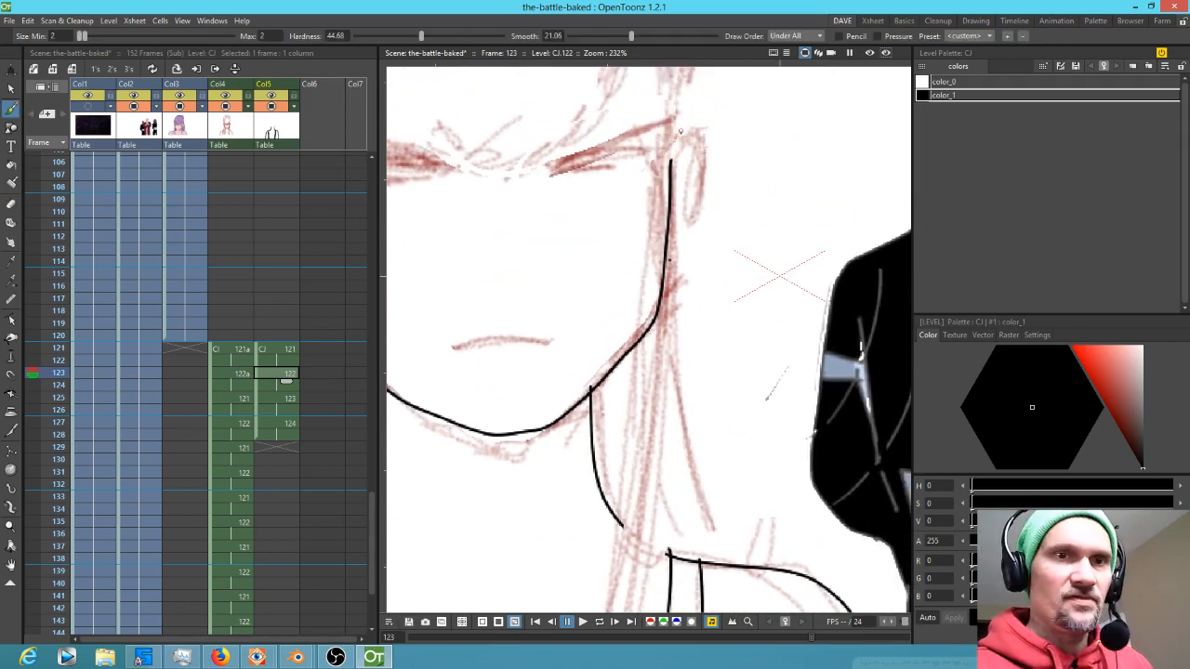
{"action": "left_click_drag", "start_coordinate": [701, 167], "coordinate": [708, 267]}
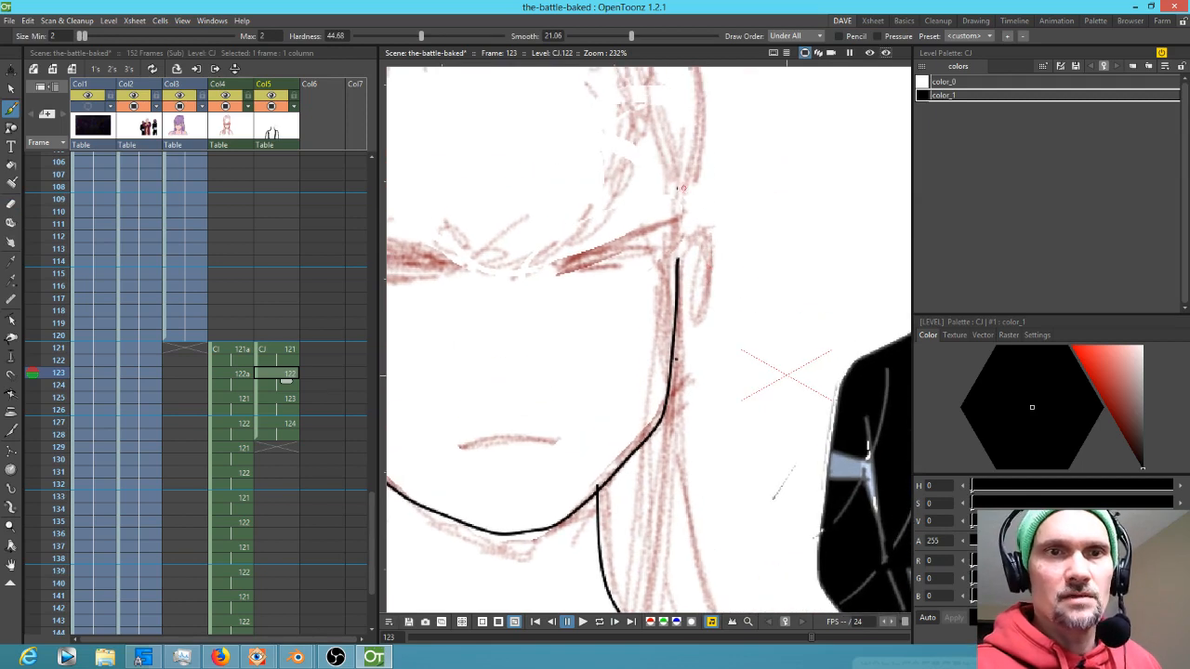
{"action": "left_click_drag", "start_coordinate": [676, 191], "coordinate": [680, 260]}
{"action": "mouse_move", "coordinate": [694, 177]}
{"action": "left_mouse_down"}
{"action": "mouse_move", "coordinate": [681, 493]}
{"action": "mouse_move", "coordinate": [750, 244]}
{"action": "mouse_move", "coordinate": [678, 240]}
{"action": "mouse_move", "coordinate": [674, 395]}
{"action": "mouse_move", "coordinate": [647, 527]}
{"action": "mouse_move", "coordinate": [724, 287]}
{"action": "mouse_move", "coordinate": [707, 395]}
{"action": "mouse_move", "coordinate": [699, 362]}
{"action": "mouse_move", "coordinate": [688, 402]}
{"action": "mouse_move", "coordinate": [680, 395]}
{"action": "mouse_move", "coordinate": [680, 322]}
{"action": "mouse_move", "coordinate": [729, 99]}
{"action": "left_mouse_up"}
{"action": "mouse_move", "coordinate": [729, 99]}
{"action": "left_mouse_down"}
{"action": "mouse_move", "coordinate": [642, 228]}
{"action": "mouse_move", "coordinate": [648, 119]}
{"action": "left_mouse_up"}
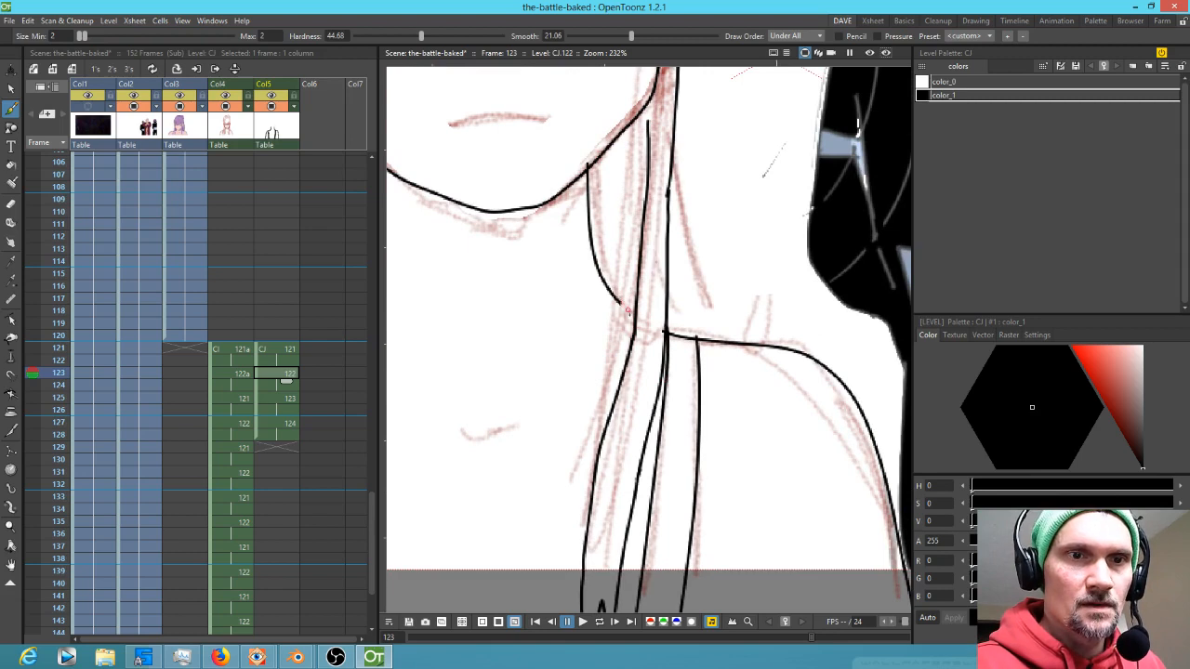
{"action": "left_click_drag", "start_coordinate": [673, 147], "coordinate": [722, 343]}
{"action": "left_click_drag", "start_coordinate": [742, 240], "coordinate": [671, 561]}
{"action": "left_click_drag", "start_coordinate": [660, 327], "coordinate": [787, 404]}
{"action": "left_click_drag", "start_coordinate": [696, 187], "coordinate": [722, 270]}
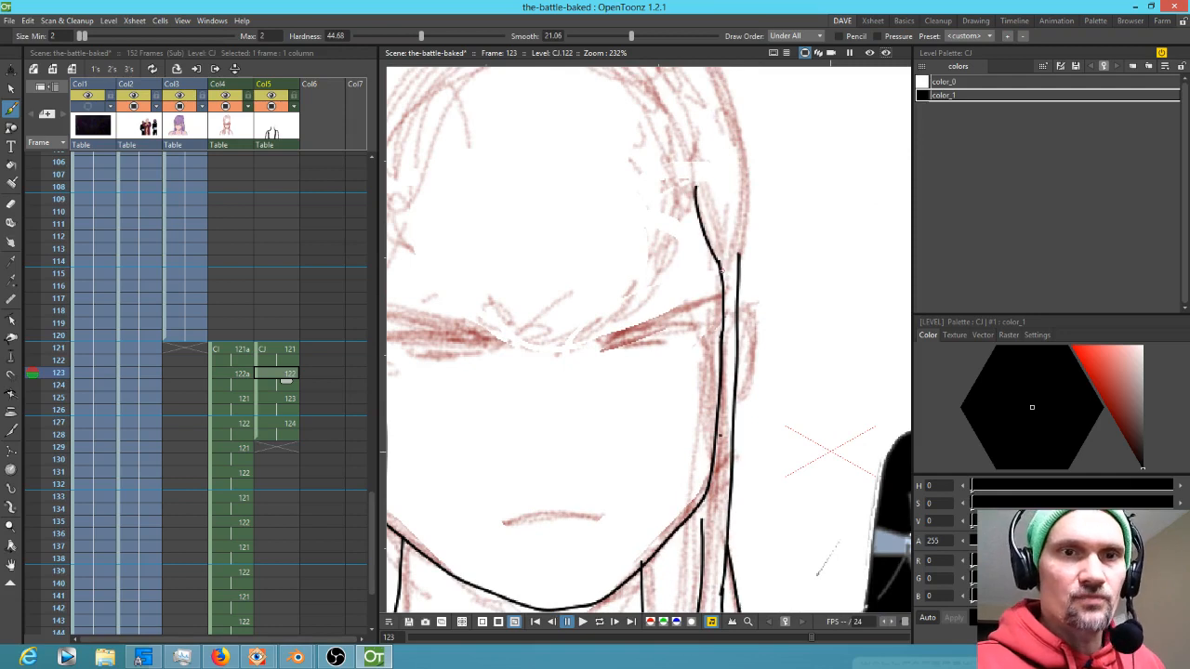
Ink the hair strands, bangs and ear outline around the face on frame 123
{"action": "mouse_move", "coordinate": [693, 182]}
{"action": "left_mouse_down"}
{"action": "mouse_move", "coordinate": [650, 294]}
{"action": "mouse_move", "coordinate": [554, 361]}
{"action": "mouse_move", "coordinate": [542, 362]}
{"action": "mouse_move", "coordinate": [578, 331]}
{"action": "mouse_move", "coordinate": [535, 346]}
{"action": "mouse_move", "coordinate": [554, 329]}
{"action": "mouse_move", "coordinate": [524, 313]}
{"action": "left_mouse_up"}
{"action": "mouse_move", "coordinate": [516, 316]}
{"action": "left_mouse_down"}
{"action": "mouse_move", "coordinate": [622, 288]}
{"action": "mouse_move", "coordinate": [551, 312]}
{"action": "mouse_move", "coordinate": [506, 254]}
{"action": "mouse_move", "coordinate": [499, 207]}
{"action": "left_mouse_up"}
{"action": "mouse_move", "coordinate": [502, 280]}
{"action": "left_mouse_down"}
{"action": "mouse_move", "coordinate": [474, 219]}
{"action": "mouse_move", "coordinate": [460, 279]}
{"action": "left_mouse_up"}
{"action": "left_click_drag", "start_coordinate": [691, 245], "coordinate": [673, 363]}
{"action": "mouse_move", "coordinate": [649, 137]}
{"action": "left_mouse_down"}
{"action": "mouse_move", "coordinate": [757, 265]}
{"action": "mouse_move", "coordinate": [654, 205]}
{"action": "left_mouse_up"}
{"action": "mouse_move", "coordinate": [579, 151]}
{"action": "left_mouse_down"}
{"action": "mouse_move", "coordinate": [535, 167]}
{"action": "mouse_move", "coordinate": [490, 300]}
{"action": "left_mouse_up"}
{"action": "left_click_drag", "start_coordinate": [559, 188], "coordinate": [537, 226]}
{"action": "left_click_drag", "start_coordinate": [674, 225], "coordinate": [654, 264]}
{"action": "mouse_move", "coordinate": [638, 90]}
{"action": "left_mouse_down"}
{"action": "mouse_move", "coordinate": [689, 114]}
{"action": "mouse_move", "coordinate": [758, 184]}
{"action": "mouse_move", "coordinate": [789, 286]}
{"action": "mouse_move", "coordinate": [789, 424]}
{"action": "left_mouse_up"}
{"action": "mouse_move", "coordinate": [784, 476]}
{"action": "left_mouse_down"}
{"action": "mouse_move", "coordinate": [800, 515]}
{"action": "mouse_move", "coordinate": [783, 560]}
{"action": "left_mouse_up"}
{"action": "left_click_drag", "start_coordinate": [815, 476], "coordinate": [915, 306]}
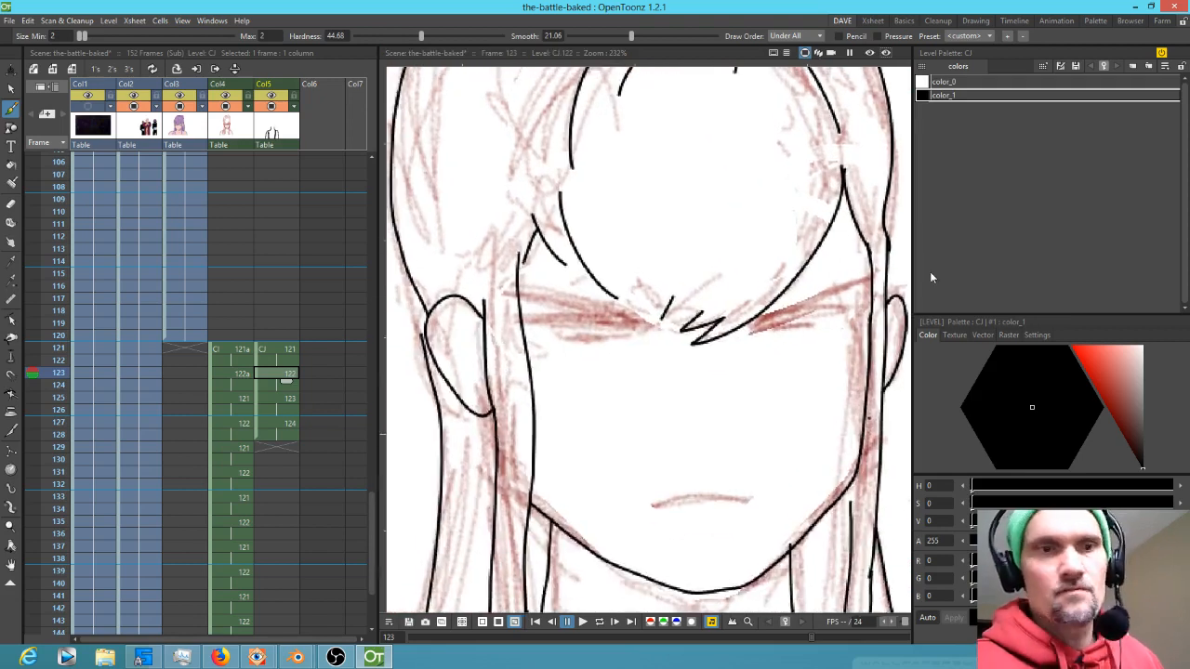
Ink the inner ear detail, both squinting eyes and the mouth line on frame 123
{"action": "left_click_drag", "start_coordinate": [448, 318], "coordinate": [476, 357]}
{"action": "mouse_move", "coordinate": [642, 319]}
{"action": "left_mouse_down"}
{"action": "mouse_move", "coordinate": [517, 294]}
{"action": "mouse_move", "coordinate": [537, 300]}
{"action": "left_mouse_up"}
{"action": "mouse_move", "coordinate": [760, 322]}
{"action": "left_mouse_down"}
{"action": "mouse_move", "coordinate": [866, 274]}
{"action": "mouse_move", "coordinate": [797, 310]}
{"action": "left_mouse_up"}
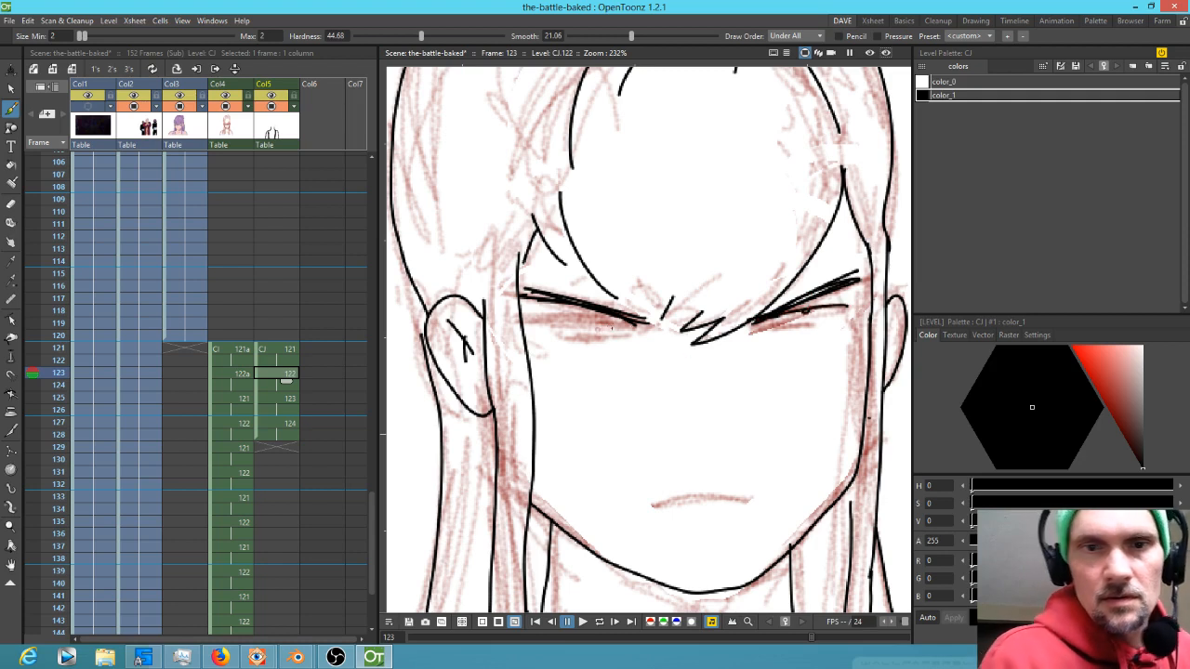
{"action": "mouse_move", "coordinate": [642, 324]}
{"action": "left_mouse_down"}
{"action": "mouse_move", "coordinate": [546, 320]}
{"action": "mouse_move", "coordinate": [636, 326]}
{"action": "left_mouse_up"}
{"action": "left_click_drag", "start_coordinate": [776, 324], "coordinate": [835, 316]}
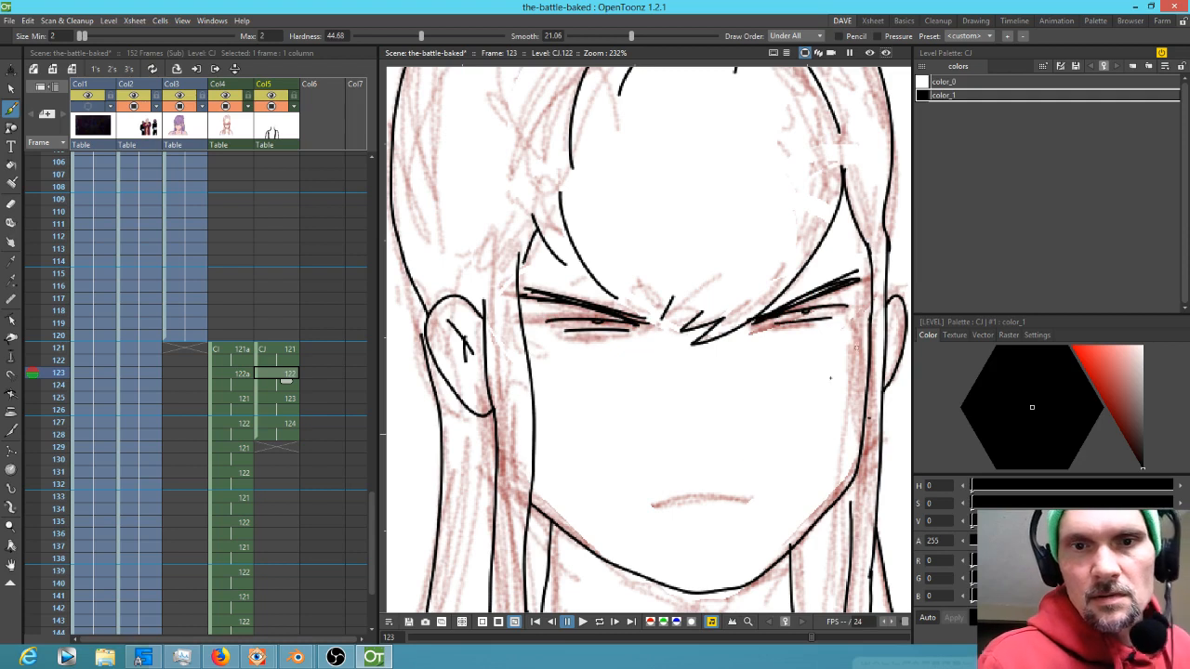
{"action": "left_click_drag", "start_coordinate": [700, 494], "coordinate": [751, 499]}
Zoom in on the top of the head and erase the old stroke there
{"action": "scroll", "coordinate": [747, 246], "scroll_direction": "up", "scroll_amount": 5}
{"action": "mouse_move", "coordinate": [614, 285]}
{"action": "left_mouse_down"}
{"action": "mouse_move", "coordinate": [705, 269]}
{"action": "mouse_move", "coordinate": [684, 239]}
{"action": "mouse_move", "coordinate": [623, 258]}
{"action": "mouse_move", "coordinate": [615, 288]}
{"action": "left_mouse_up"}
{"action": "key", "text": "a"}
{"action": "left_click_drag", "start_coordinate": [682, 200], "coordinate": [629, 196]}
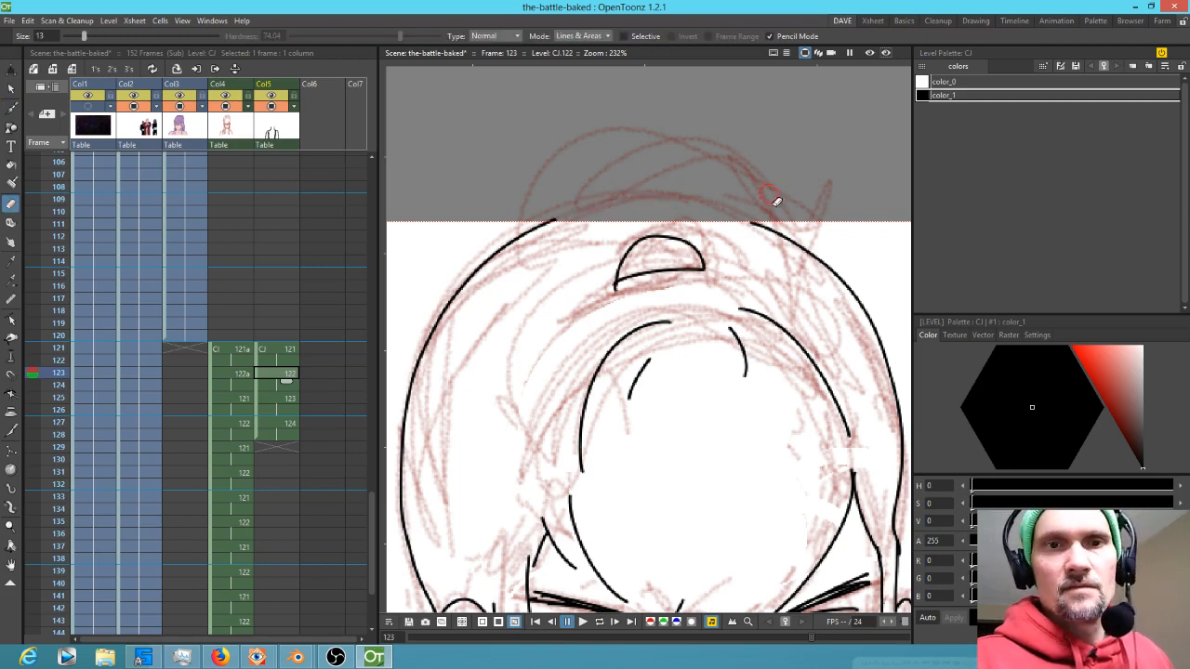
Redraw the top-of-head outline on frame 123 and touch up its peak
{"action": "key", "text": "b"}
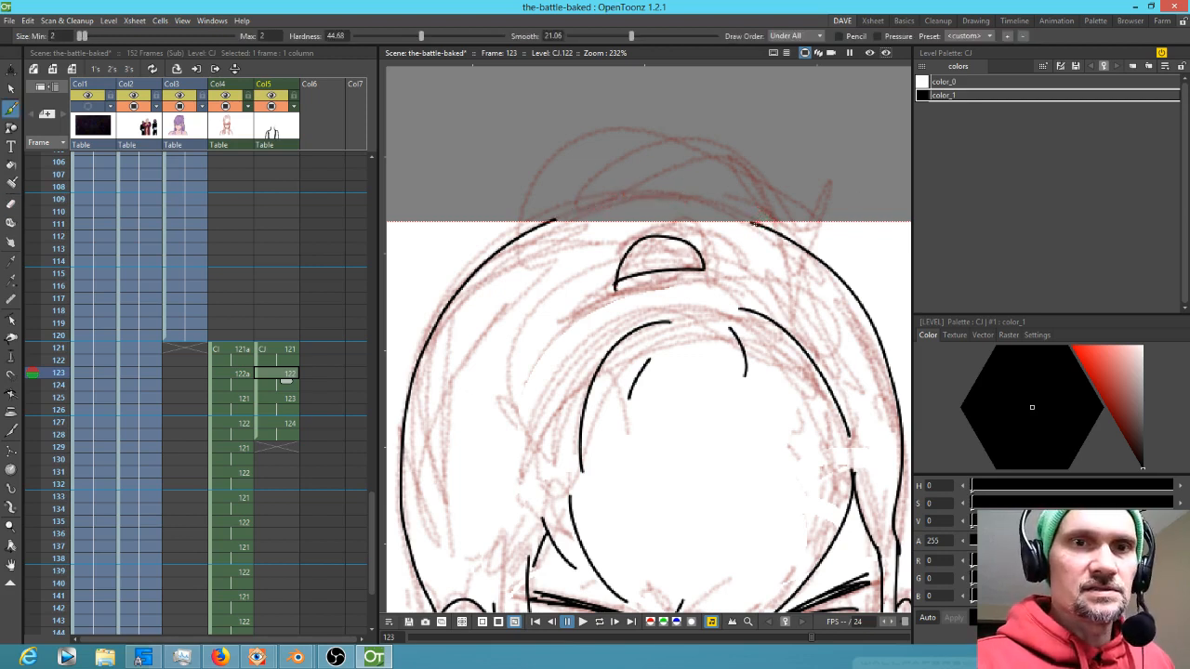
{"action": "mouse_move", "coordinate": [741, 214]}
{"action": "left_mouse_down"}
{"action": "mouse_move", "coordinate": [656, 193]}
{"action": "mouse_move", "coordinate": [573, 204]}
{"action": "left_mouse_up"}
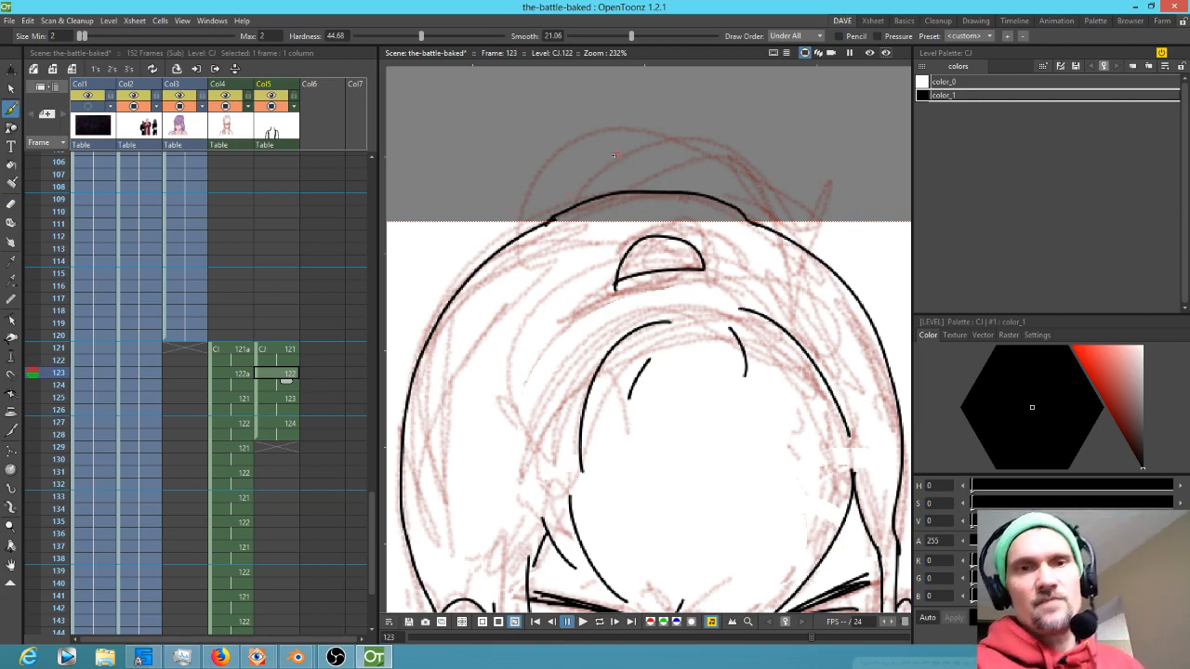
{"action": "scroll", "coordinate": [614, 156], "scroll_direction": "down", "scroll_amount": 7}
{"action": "left_click_drag", "start_coordinate": [618, 177], "coordinate": [632, 184]}
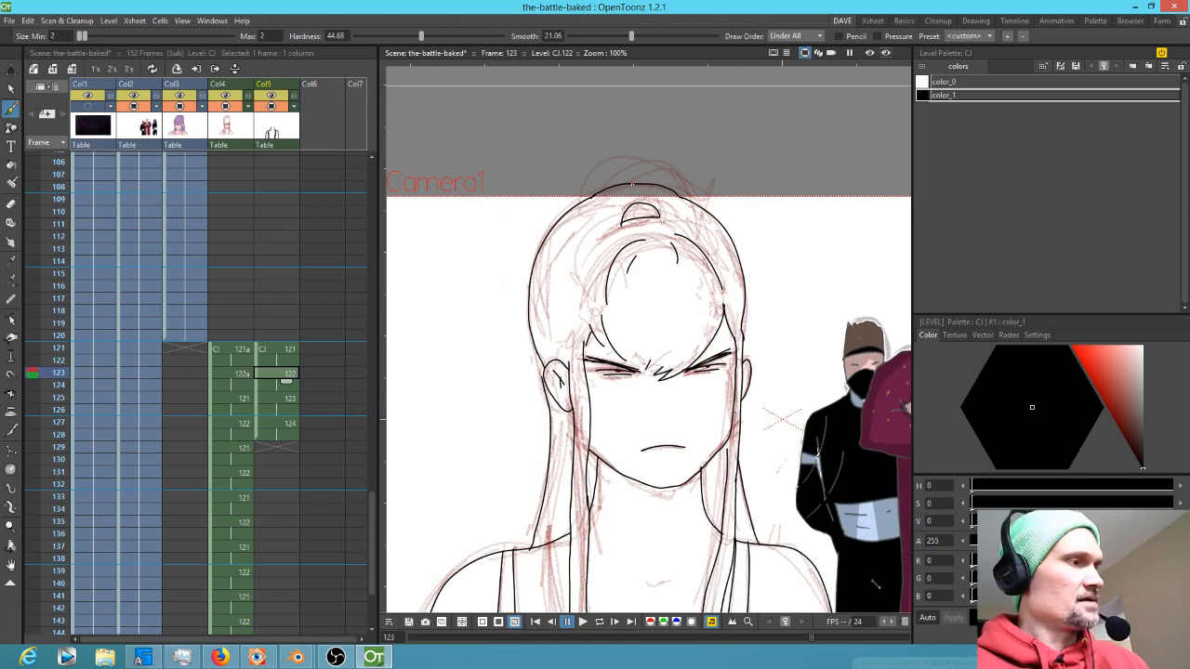
Compare frames 123 and 125, then erase the stray stroke above the top of the head on frame 123
{"action": "key", "text": "Up"}
{"action": "key", "text": "Up"}
{"action": "key", "text": "Down"}
{"action": "key", "text": "Down"}
{"action": "key", "text": "Down"}
{"action": "key", "text": "Down"}
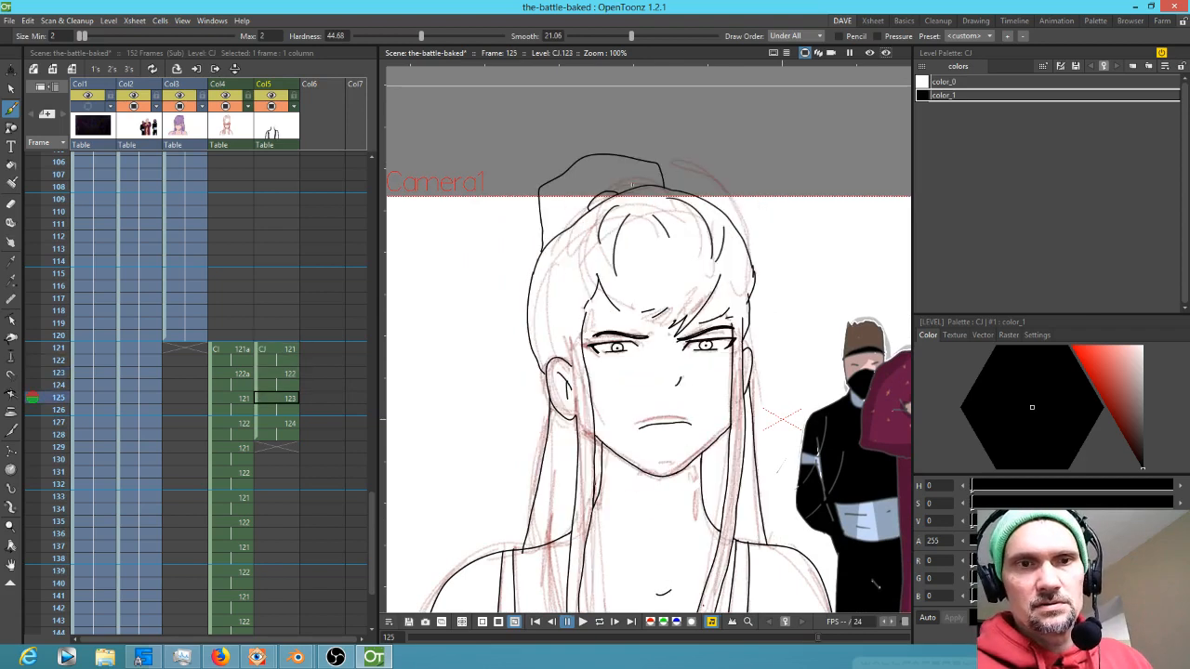
{"action": "key", "text": "Up"}
{"action": "key", "text": "Up"}
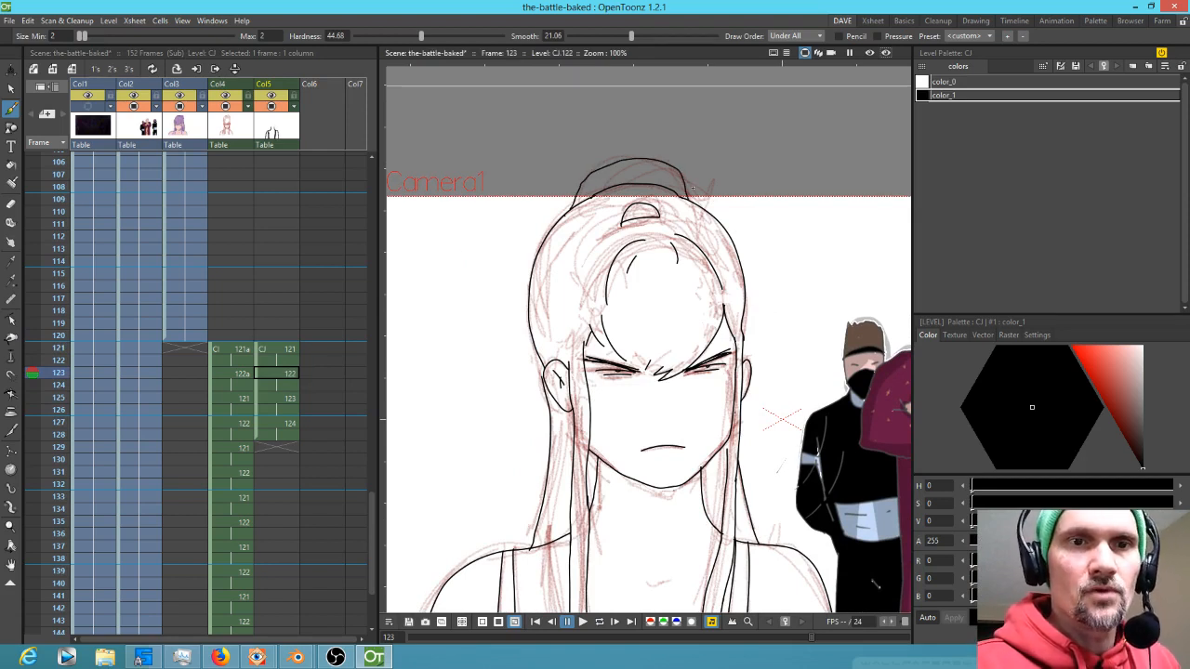
{"action": "key", "text": "a"}
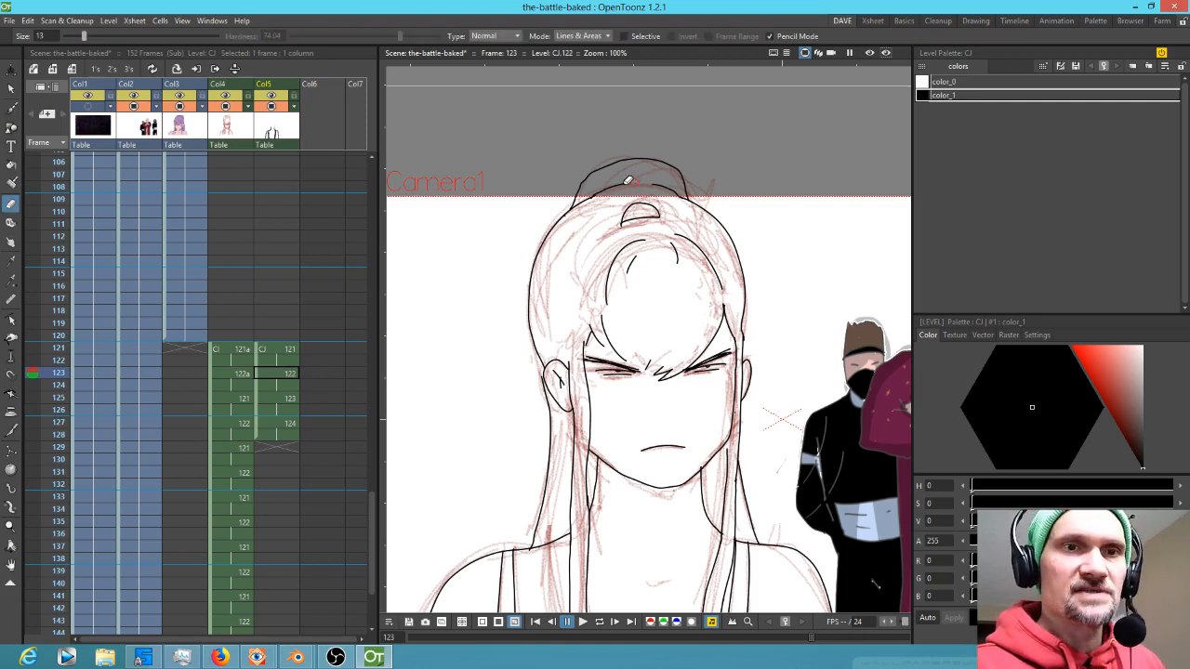
{"action": "mouse_move", "coordinate": [632, 187]}
{"action": "left_mouse_down"}
{"action": "mouse_move", "coordinate": [597, 197]}
{"action": "mouse_move", "coordinate": [669, 190]}
{"action": "left_mouse_up"}
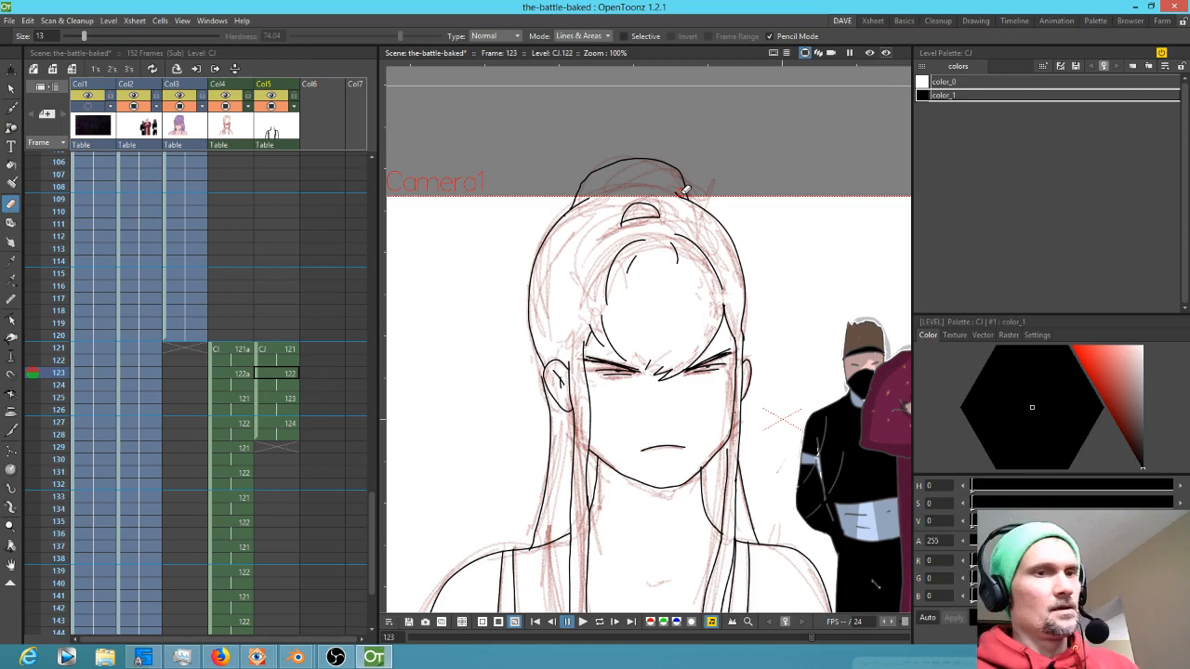
Save the scene, then erase a short piece of the left neck line on frame 121
{"action": "left_click", "coordinate": [287, 350]}
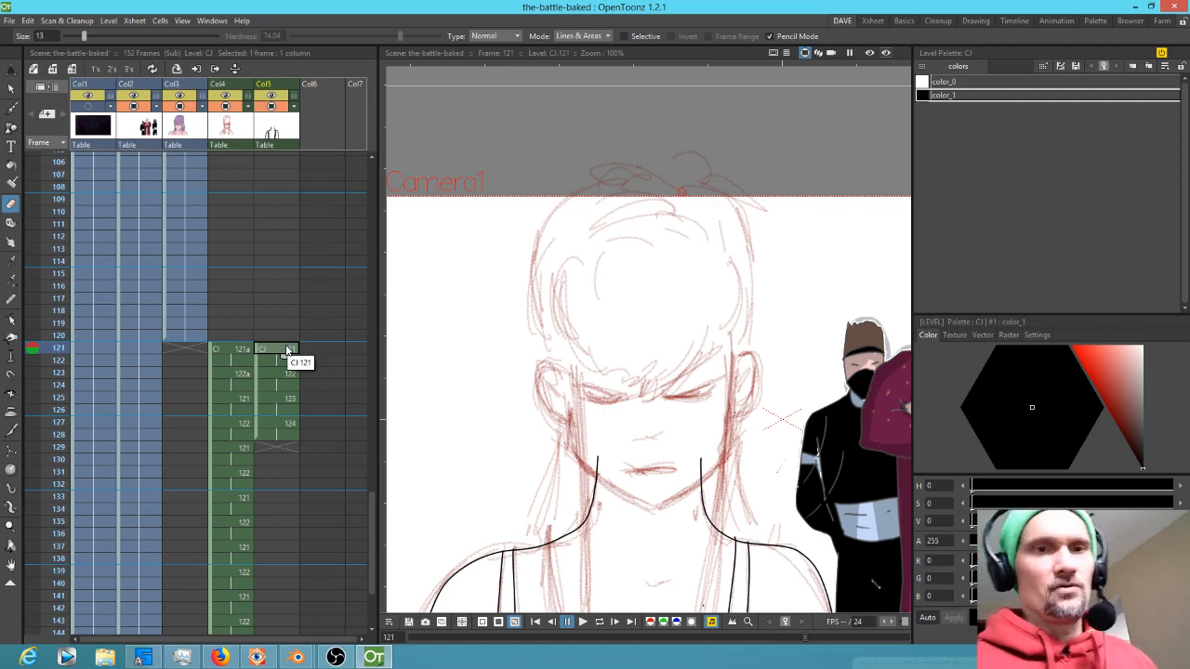
{"action": "key", "text": "ctrl+s"}
{"action": "key", "text": "b"}
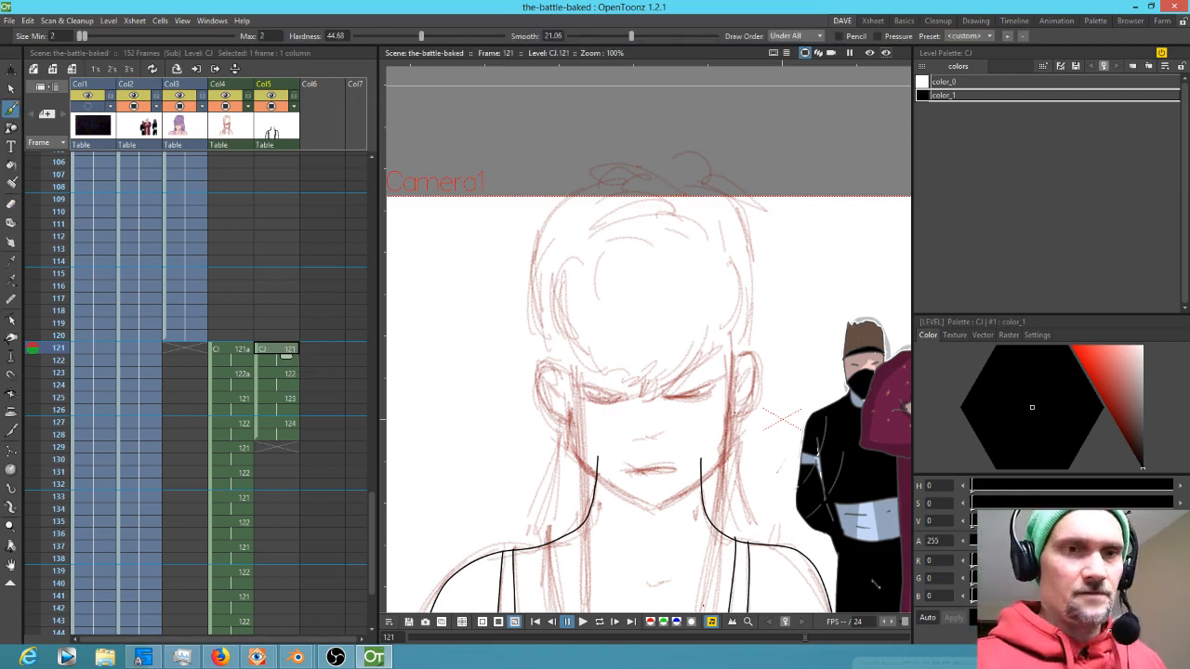
{"action": "key", "text": "e"}
{"action": "left_click_drag", "start_coordinate": [606, 464], "coordinate": [595, 467]}
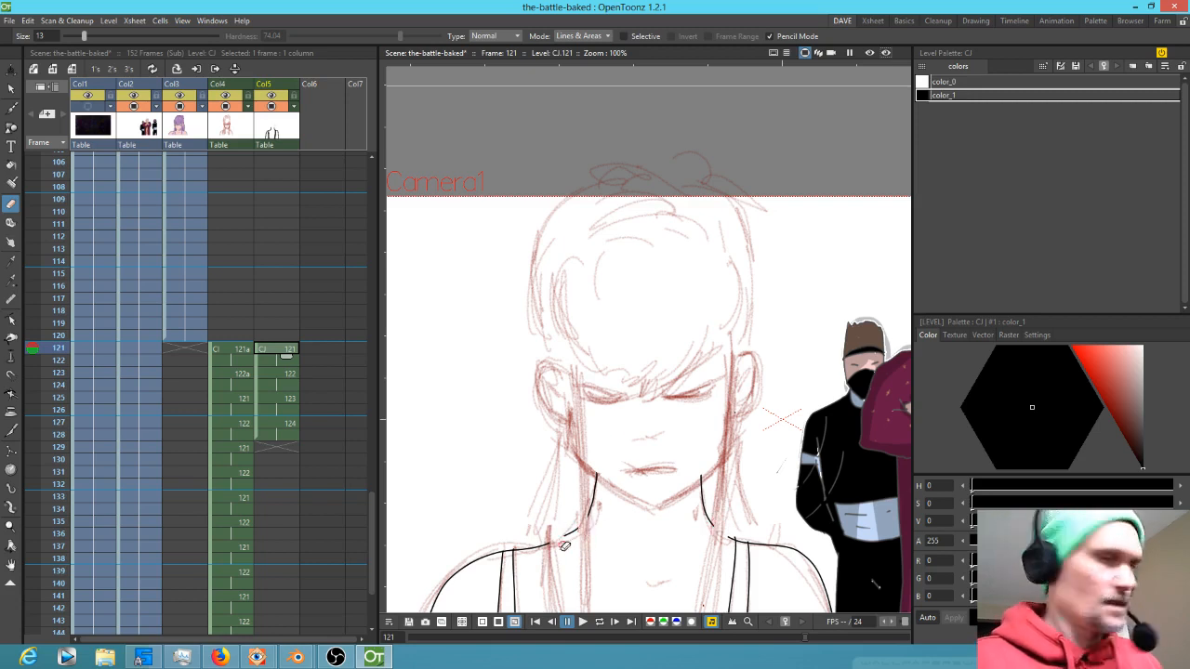
Ink long vertical hair strands along the left side of the face on frame 121
{"action": "key", "text": "b"}
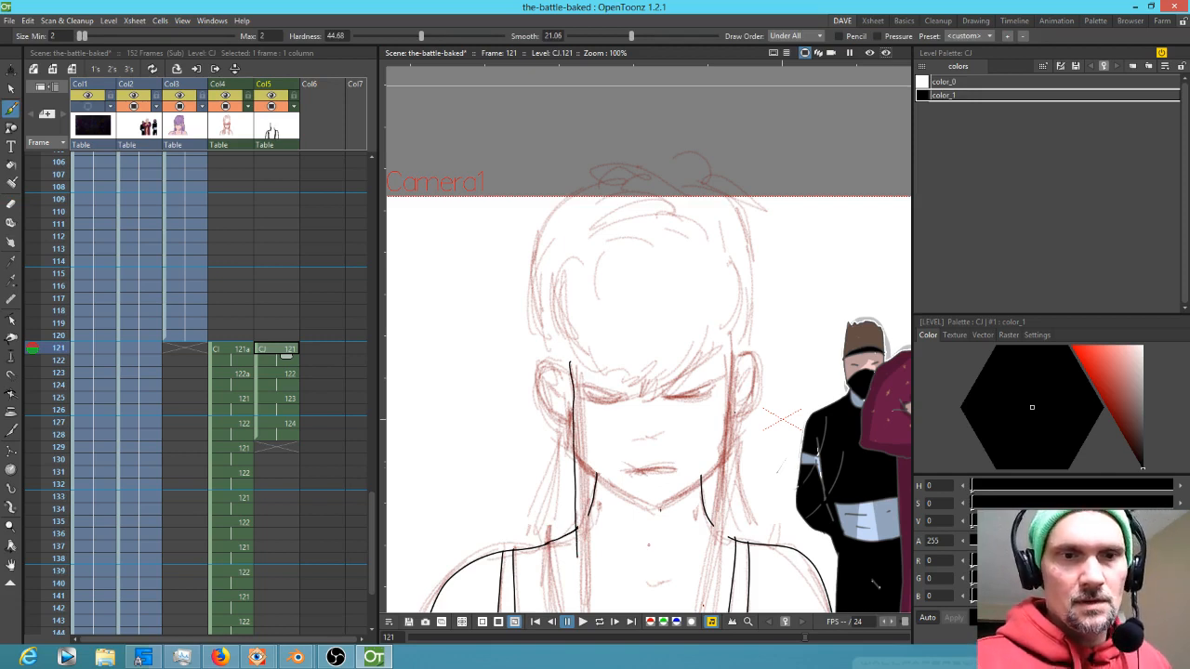
{"action": "left_click_drag", "start_coordinate": [649, 546], "coordinate": [661, 359]}
{"action": "scroll", "coordinate": [622, 365], "scroll_direction": "up", "scroll_amount": 3}
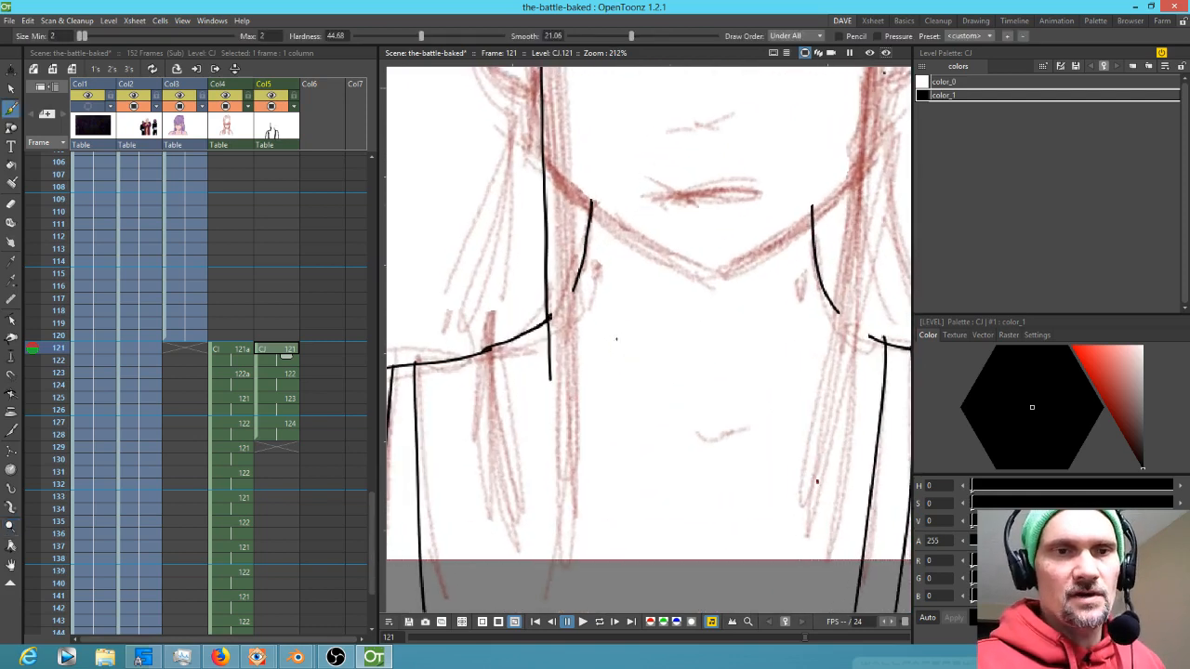
{"action": "mouse_move", "coordinate": [552, 401]}
{"action": "left_mouse_down"}
{"action": "mouse_move", "coordinate": [551, 562]}
{"action": "mouse_move", "coordinate": [562, 588]}
{"action": "mouse_move", "coordinate": [584, 528]}
{"action": "mouse_move", "coordinate": [568, 99]}
{"action": "left_mouse_up"}
{"action": "left_click_drag", "start_coordinate": [613, 154], "coordinate": [603, 497]}
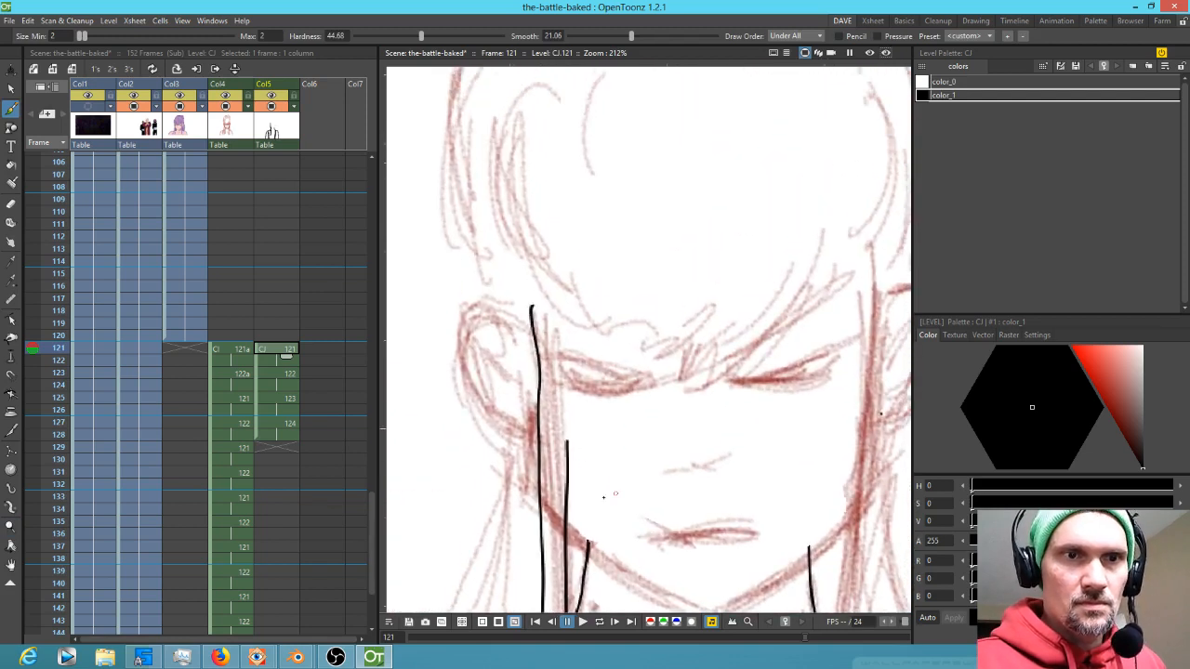
Ink the right-side hair strands, jawline and shoulder lines around the neck on frame 121
{"action": "mouse_move", "coordinate": [565, 420]}
{"action": "left_mouse_down"}
{"action": "mouse_move", "coordinate": [553, 286]}
{"action": "mouse_move", "coordinate": [621, 344]}
{"action": "mouse_move", "coordinate": [729, 353]}
{"action": "mouse_move", "coordinate": [773, 321]}
{"action": "left_mouse_up"}
{"action": "left_click_drag", "start_coordinate": [718, 375], "coordinate": [842, 276]}
{"action": "left_click_drag", "start_coordinate": [808, 322], "coordinate": [869, 243]}
{"action": "mouse_move", "coordinate": [900, 280]}
{"action": "left_mouse_down"}
{"action": "mouse_move", "coordinate": [763, 198]}
{"action": "mouse_move", "coordinate": [734, 245]}
{"action": "mouse_move", "coordinate": [702, 596]}
{"action": "left_mouse_up"}
{"action": "mouse_move", "coordinate": [708, 574]}
{"action": "left_mouse_down"}
{"action": "mouse_move", "coordinate": [710, 258]}
{"action": "mouse_move", "coordinate": [683, 557]}
{"action": "mouse_move", "coordinate": [703, 532]}
{"action": "left_mouse_up"}
{"action": "mouse_move", "coordinate": [716, 485]}
{"action": "left_mouse_down"}
{"action": "mouse_move", "coordinate": [731, 401]}
{"action": "mouse_move", "coordinate": [733, 211]}
{"action": "mouse_move", "coordinate": [671, 432]}
{"action": "left_mouse_up"}
{"action": "mouse_move", "coordinate": [647, 123]}
{"action": "left_mouse_down"}
{"action": "mouse_move", "coordinate": [653, 184]}
{"action": "mouse_move", "coordinate": [627, 476]}
{"action": "left_mouse_up"}
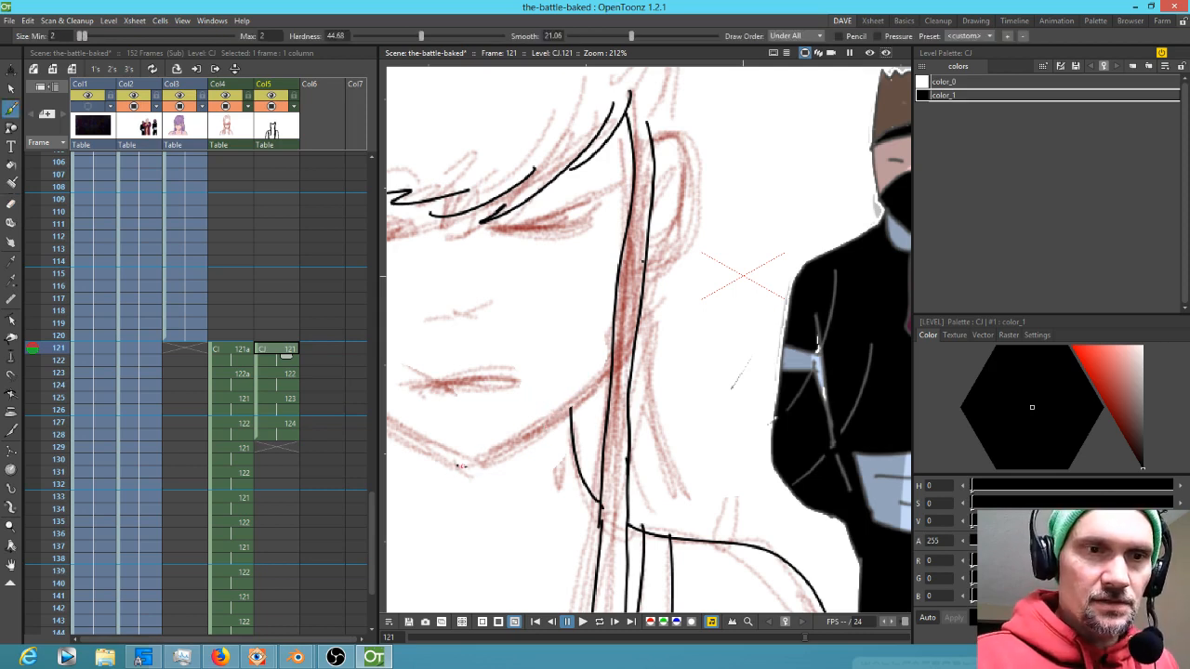
Ink the fringe, the left jaw line and the mouth line on frame 121
{"action": "left_click_drag", "start_coordinate": [489, 455], "coordinate": [548, 424]}
{"action": "left_click_drag", "start_coordinate": [631, 290], "coordinate": [809, 277]}
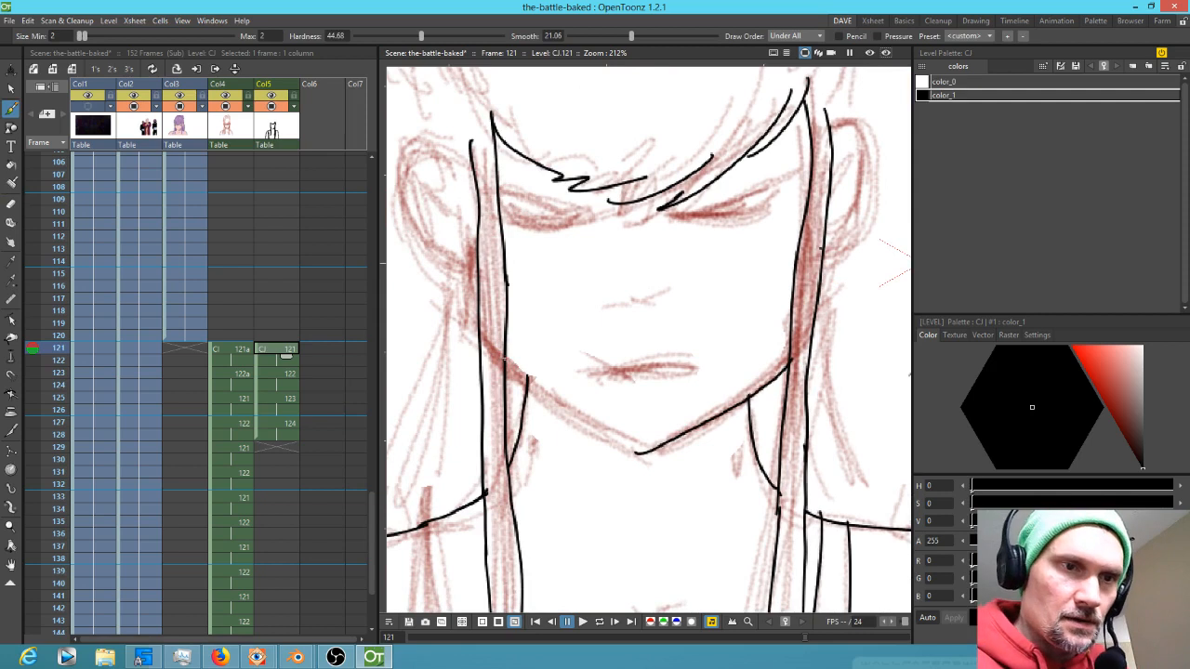
{"action": "left_click_drag", "start_coordinate": [547, 392], "coordinate": [617, 444]}
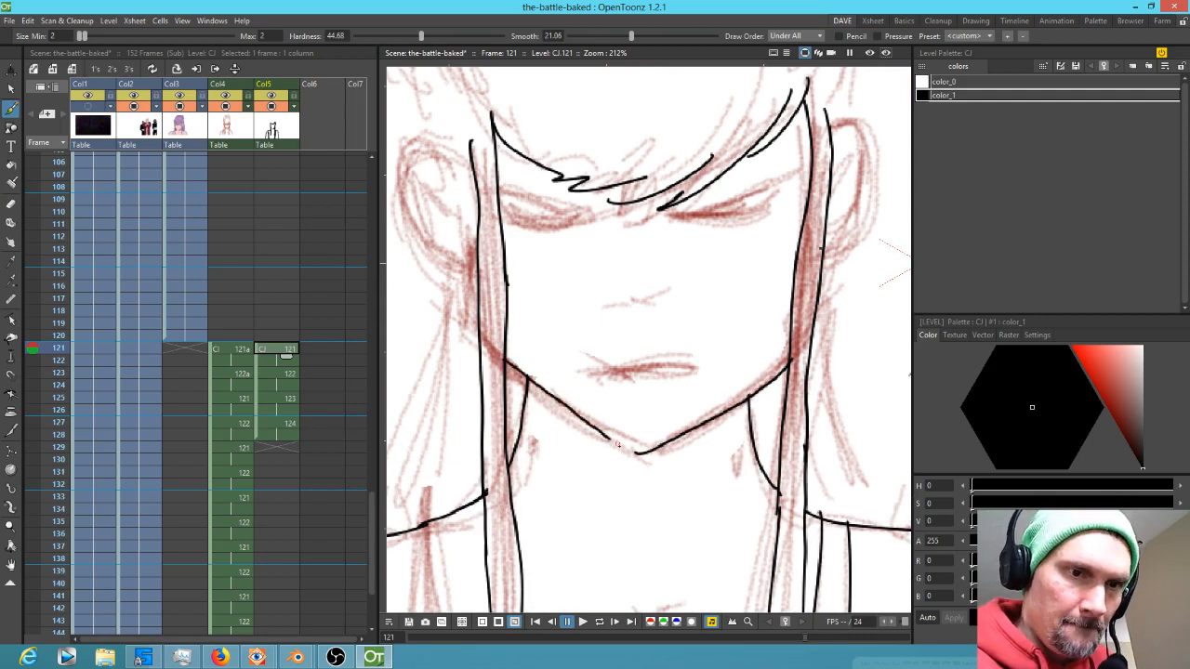
{"action": "left_click_drag", "start_coordinate": [594, 381], "coordinate": [693, 370]}
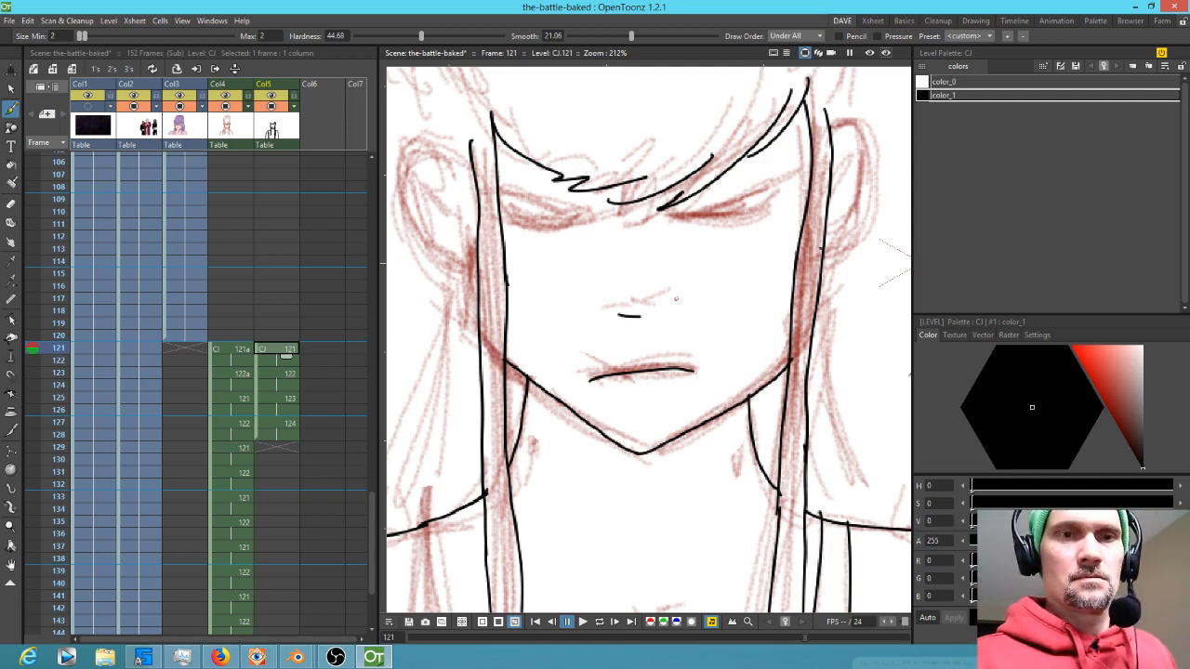
Ink both squinting eyes on frame 121, undoing and redrawing one eye stroke
{"action": "mouse_move", "coordinate": [677, 214]}
{"action": "left_mouse_down"}
{"action": "mouse_move", "coordinate": [791, 173]}
{"action": "mouse_move", "coordinate": [690, 210]}
{"action": "mouse_move", "coordinate": [766, 199]}
{"action": "mouse_move", "coordinate": [707, 216]}
{"action": "left_mouse_up"}
{"action": "mouse_move", "coordinate": [506, 197]}
{"action": "left_mouse_down"}
{"action": "mouse_move", "coordinate": [588, 212]}
{"action": "mouse_move", "coordinate": [532, 196]}
{"action": "mouse_move", "coordinate": [586, 219]}
{"action": "mouse_move", "coordinate": [516, 212]}
{"action": "mouse_move", "coordinate": [591, 217]}
{"action": "left_mouse_up"}
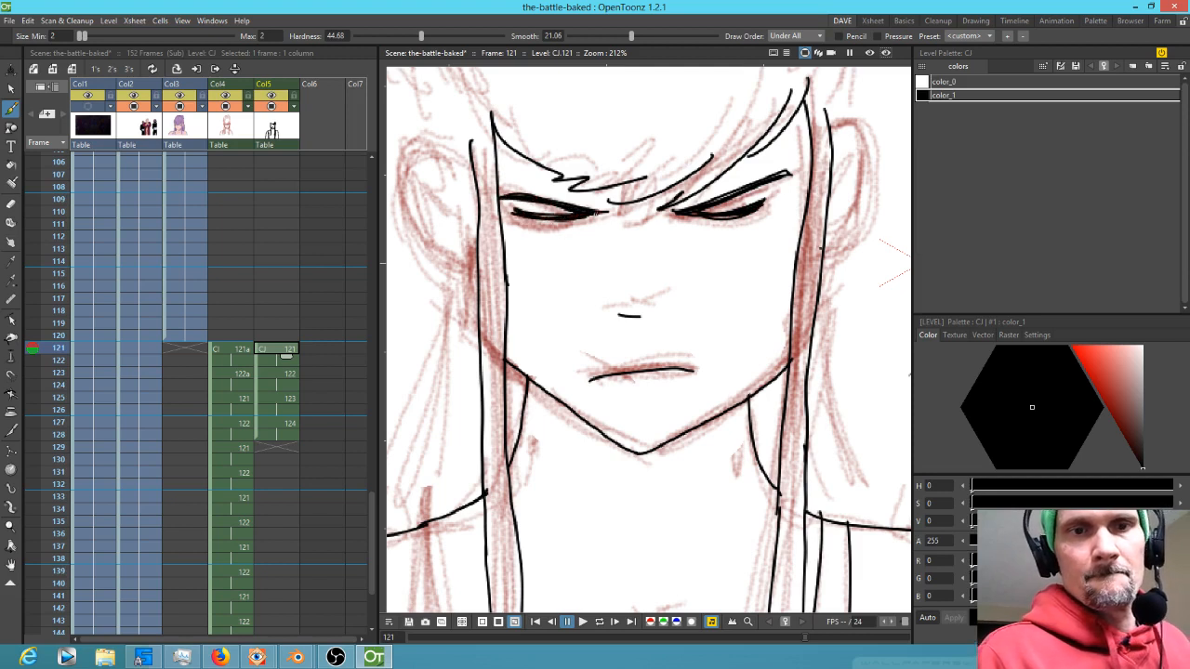
{"action": "key", "text": "ctrl+z"}
{"action": "left_click_drag", "start_coordinate": [641, 209], "coordinate": [638, 219]}
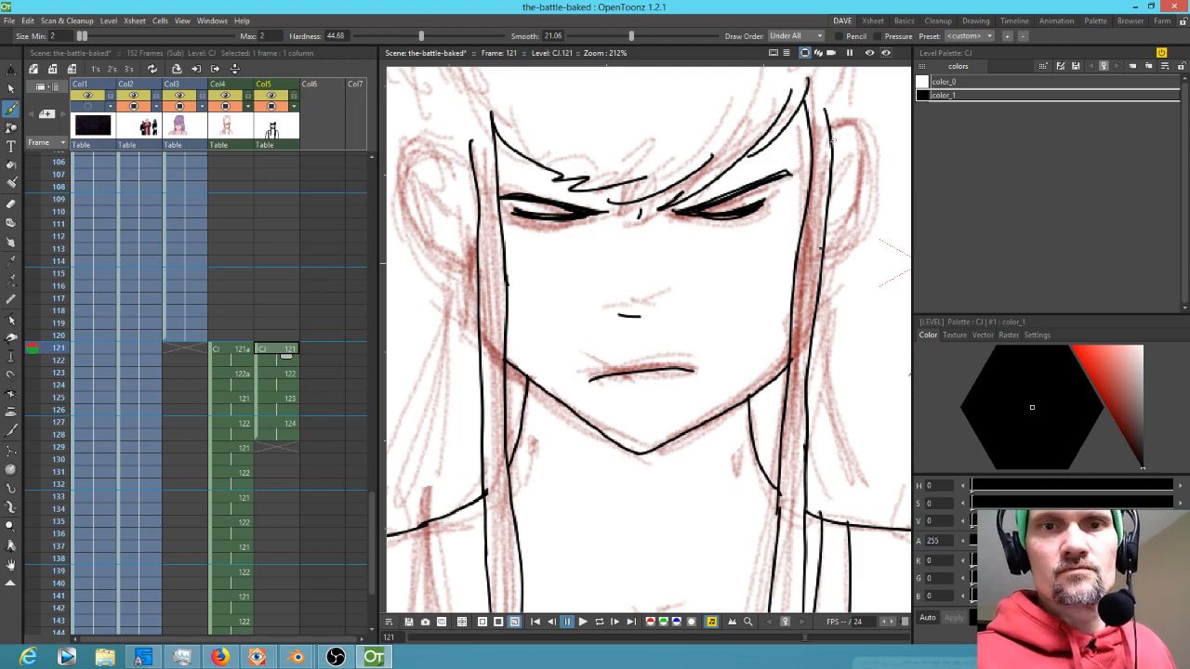
Ink the outlines and inner detail of both ears on frame 121
{"action": "left_click_drag", "start_coordinate": [831, 137], "coordinate": [865, 158]}
{"action": "left_click_drag", "start_coordinate": [846, 239], "coordinate": [822, 265]}
{"action": "left_click_drag", "start_coordinate": [855, 151], "coordinate": [837, 193]}
{"action": "mouse_move", "coordinate": [470, 155]}
{"action": "left_mouse_down"}
{"action": "mouse_move", "coordinate": [433, 139]}
{"action": "mouse_move", "coordinate": [436, 259]}
{"action": "mouse_move", "coordinate": [477, 279]}
{"action": "left_mouse_up"}
{"action": "left_click_drag", "start_coordinate": [443, 171], "coordinate": [465, 217]}
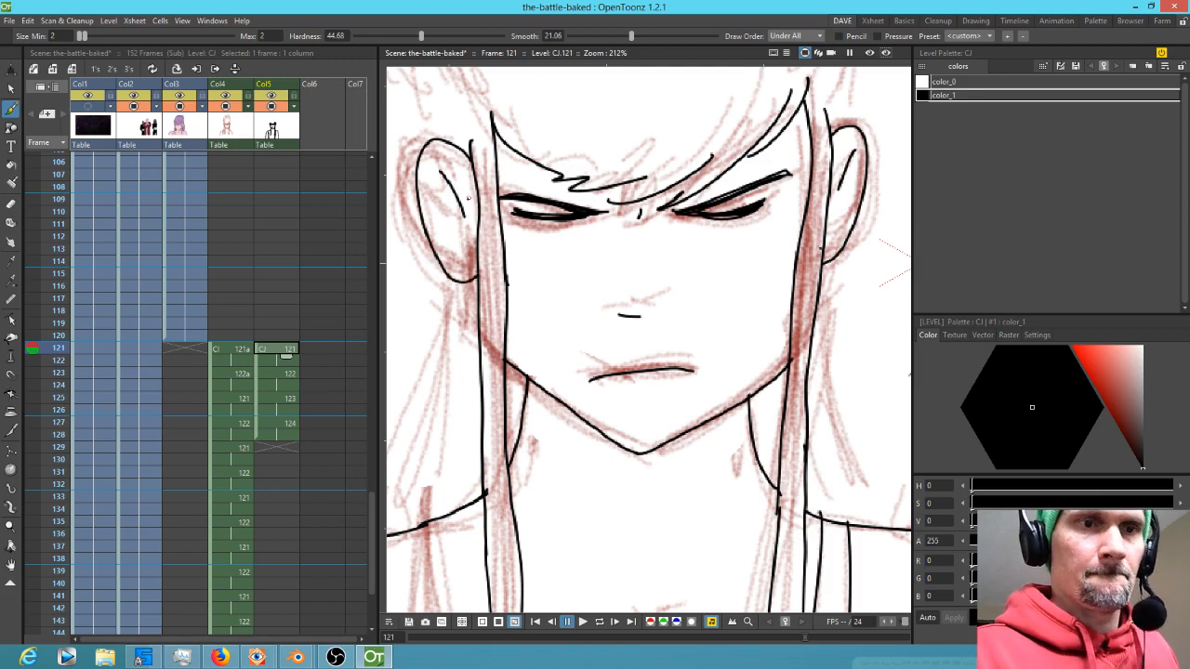
Ink another long hair strand falling over the left shoulder on frame 121
{"action": "left_click_drag", "start_coordinate": [724, 354], "coordinate": [848, 342]}
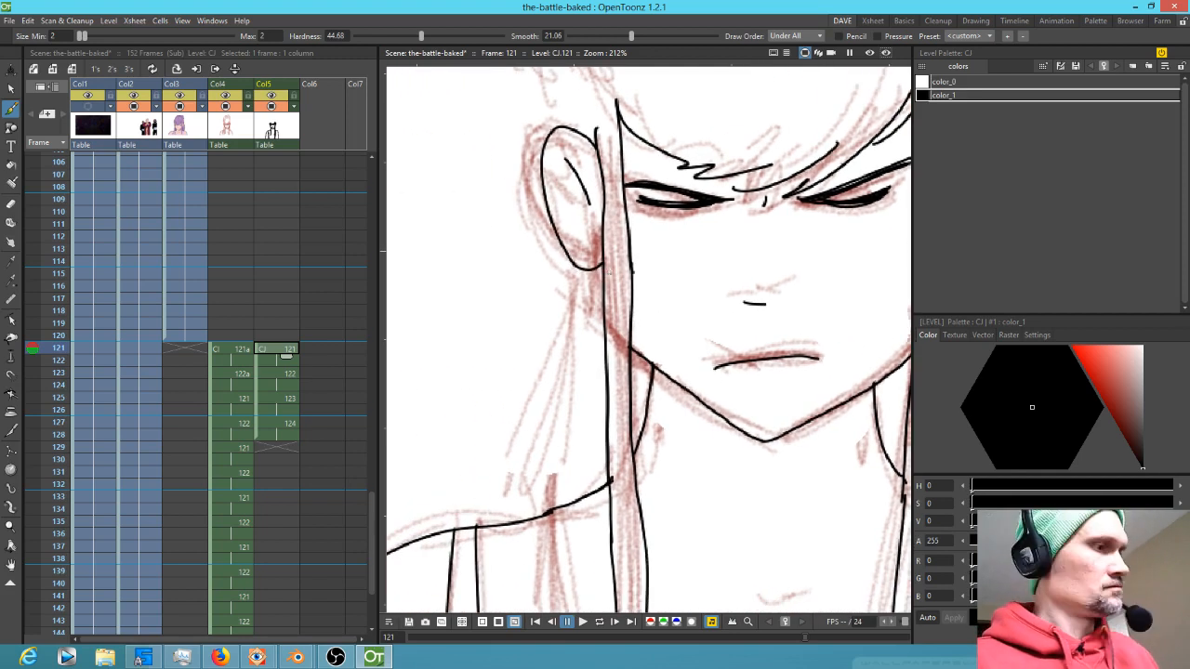
{"action": "key", "text": "Up"}
{"action": "key", "text": "Down"}
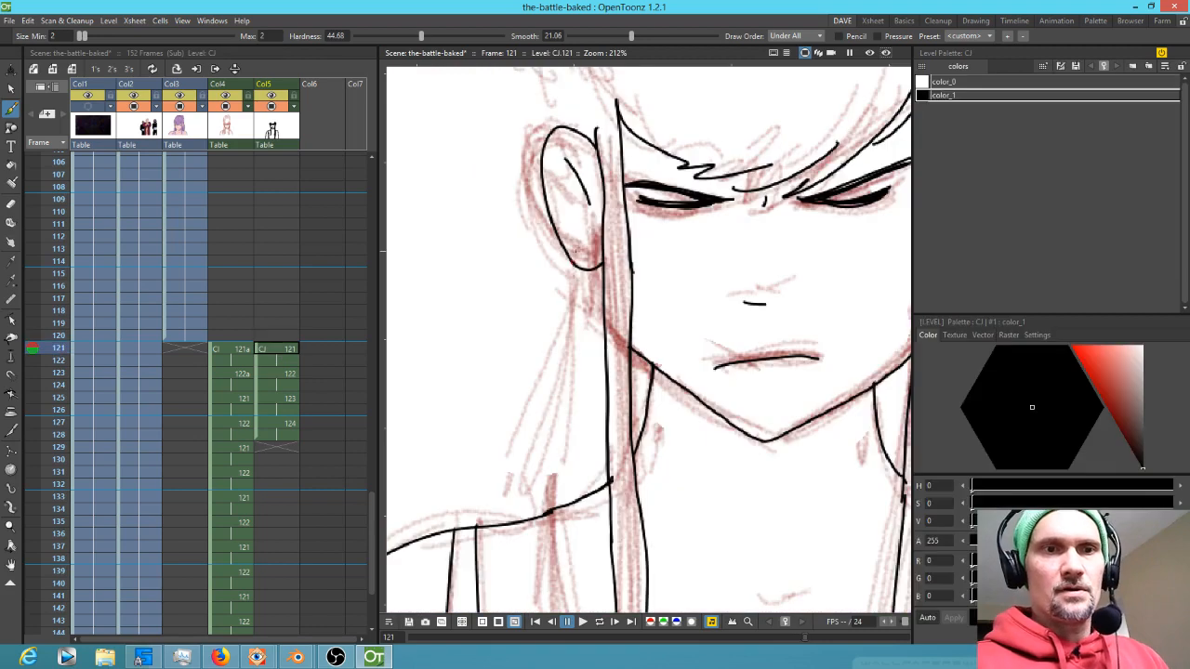
{"action": "left_click_drag", "start_coordinate": [577, 265], "coordinate": [513, 515]}
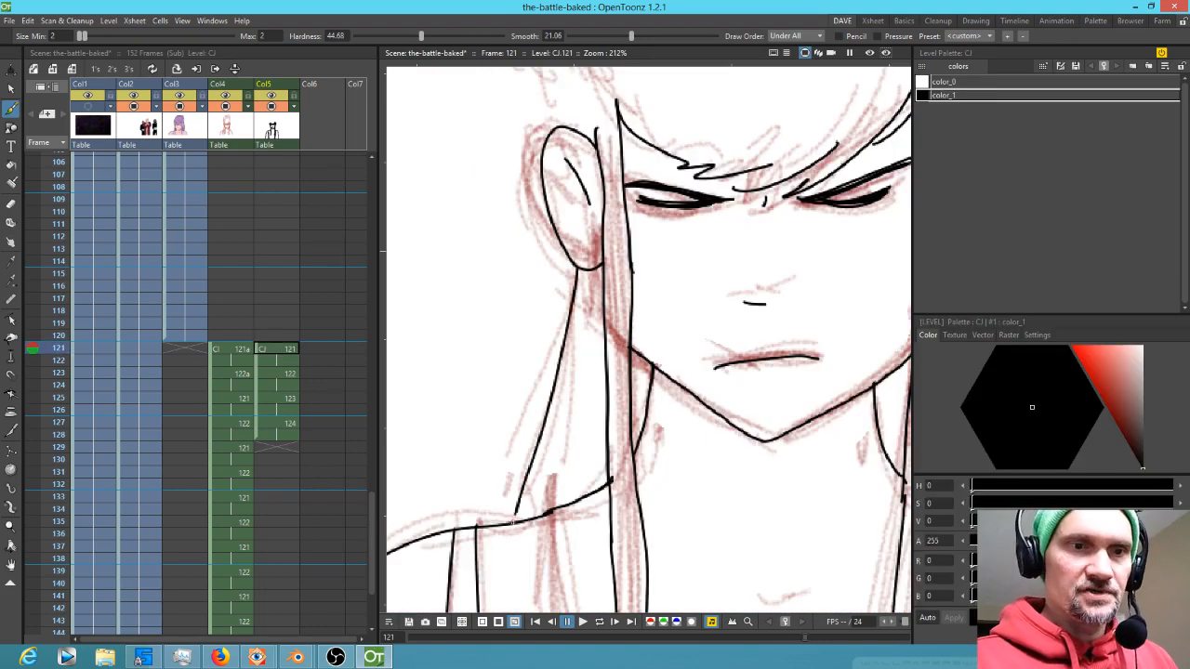
{"action": "left_click_drag", "start_coordinate": [849, 575], "coordinate": [571, 542]}
Ink additional hair strands along the right side of the face and neck on frame 121
{"action": "key", "text": "Up"}
{"action": "key", "text": "Down"}
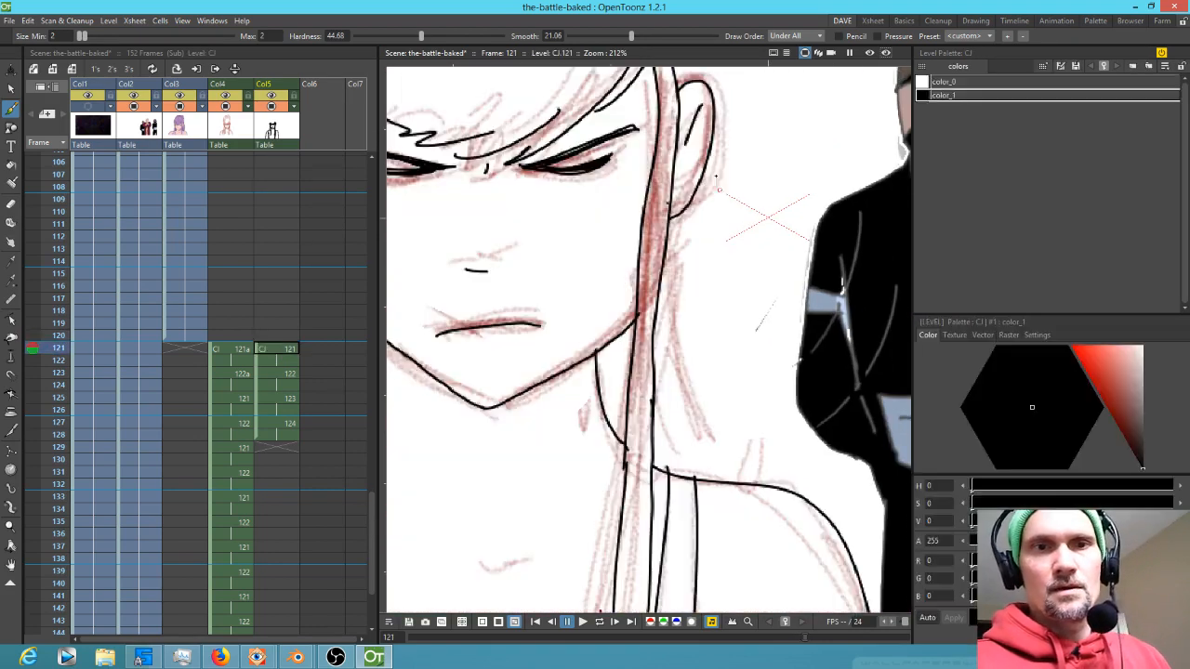
{"action": "mouse_move", "coordinate": [739, 484]}
{"action": "left_mouse_down"}
{"action": "mouse_move", "coordinate": [721, 204]}
{"action": "mouse_move", "coordinate": [710, 541]}
{"action": "mouse_move", "coordinate": [702, 223]}
{"action": "mouse_move", "coordinate": [632, 84]}
{"action": "left_mouse_up"}
{"action": "mouse_move", "coordinate": [632, 83]}
{"action": "left_mouse_down"}
{"action": "mouse_move", "coordinate": [679, 148]}
{"action": "mouse_move", "coordinate": [740, 338]}
{"action": "mouse_move", "coordinate": [641, 287]}
{"action": "mouse_move", "coordinate": [746, 149]}
{"action": "left_mouse_up"}
{"action": "mouse_move", "coordinate": [613, 126]}
{"action": "left_mouse_down"}
{"action": "mouse_move", "coordinate": [510, 165]}
{"action": "mouse_move", "coordinate": [446, 244]}
{"action": "mouse_move", "coordinate": [416, 435]}
{"action": "mouse_move", "coordinate": [435, 552]}
{"action": "left_mouse_up"}
{"action": "left_click_drag", "start_coordinate": [561, 402], "coordinate": [694, 135]}
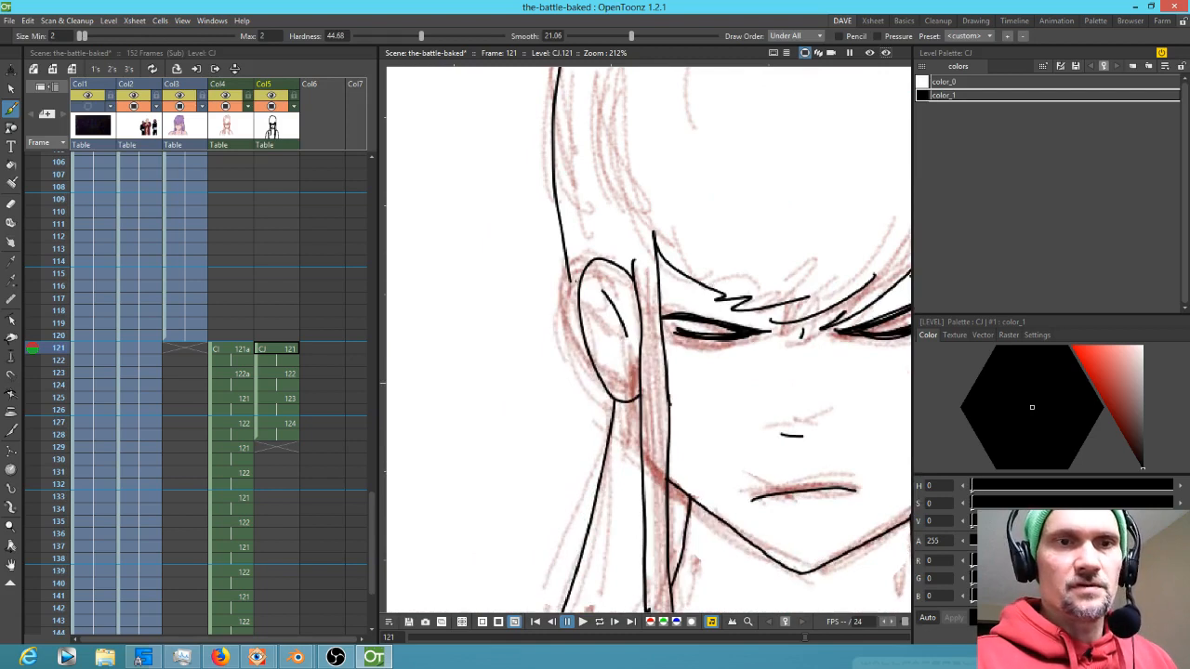
{"action": "left_click_drag", "start_coordinate": [570, 279], "coordinate": [575, 318]}
{"action": "mouse_move", "coordinate": [685, 221]}
{"action": "left_mouse_down"}
{"action": "mouse_move", "coordinate": [643, 373]}
{"action": "mouse_move", "coordinate": [578, 486]}
{"action": "left_mouse_up"}
{"action": "left_click_drag", "start_coordinate": [493, 415], "coordinate": [521, 493]}
Add more hair strands and bang strokes across the face and neck on frame 121
{"action": "mouse_move", "coordinate": [548, 268]}
{"action": "left_mouse_down"}
{"action": "mouse_move", "coordinate": [756, 236]}
{"action": "mouse_move", "coordinate": [803, 246]}
{"action": "mouse_move", "coordinate": [853, 378]}
{"action": "left_mouse_up"}
{"action": "left_click_drag", "start_coordinate": [807, 270], "coordinate": [801, 417]}
{"action": "left_click_drag", "start_coordinate": [656, 245], "coordinate": [568, 391]}
{"action": "left_click_drag", "start_coordinate": [693, 242], "coordinate": [727, 279]}
{"action": "left_click_drag", "start_coordinate": [554, 465], "coordinate": [570, 502]}
{"action": "left_click_drag", "start_coordinate": [702, 465], "coordinate": [640, 543]}
{"action": "left_click_drag", "start_coordinate": [777, 470], "coordinate": [741, 520]}
{"action": "left_click_drag", "start_coordinate": [826, 449], "coordinate": [816, 479]}
{"action": "mouse_move", "coordinate": [764, 216]}
{"action": "left_mouse_down"}
{"action": "mouse_move", "coordinate": [700, 291]}
{"action": "mouse_move", "coordinate": [774, 326]}
{"action": "mouse_move", "coordinate": [780, 275]}
{"action": "left_mouse_up"}
Flip between neighbouring frames to compare, then add one more bang stroke on frame 121
{"action": "key", "text": "Up"}
{"action": "key", "text": "Down"}
{"action": "key", "text": "Down"}
{"action": "key", "text": "Down"}
{"action": "key", "text": "Up"}
{"action": "key", "text": "Up"}
{"action": "key", "text": "Up"}
{"action": "key", "text": "Down"}
{"action": "mouse_move", "coordinate": [645, 253]}
{"action": "left_mouse_down"}
{"action": "mouse_move", "coordinate": [734, 233]}
{"action": "mouse_move", "coordinate": [744, 277]}
{"action": "left_mouse_up"}
Review frame 121's line art without the rough layer and erase the old chin line
{"action": "scroll", "coordinate": [663, 270], "scroll_direction": "down", "scroll_amount": 2}
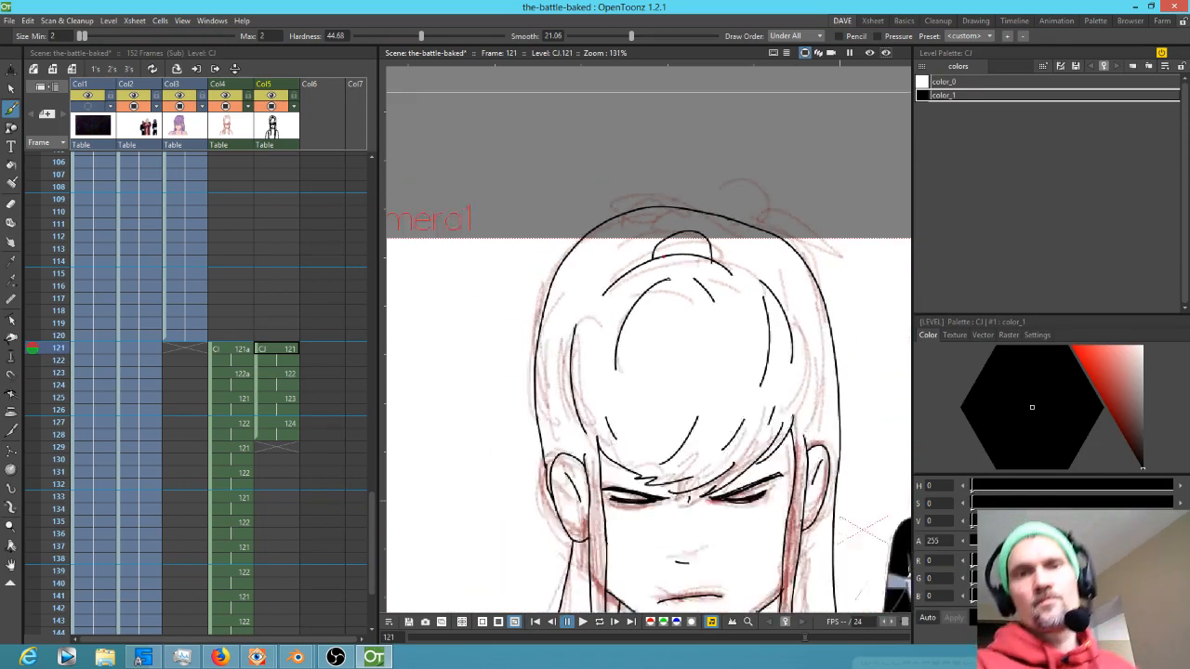
{"action": "scroll", "coordinate": [663, 270], "scroll_direction": "down", "scroll_amount": 3}
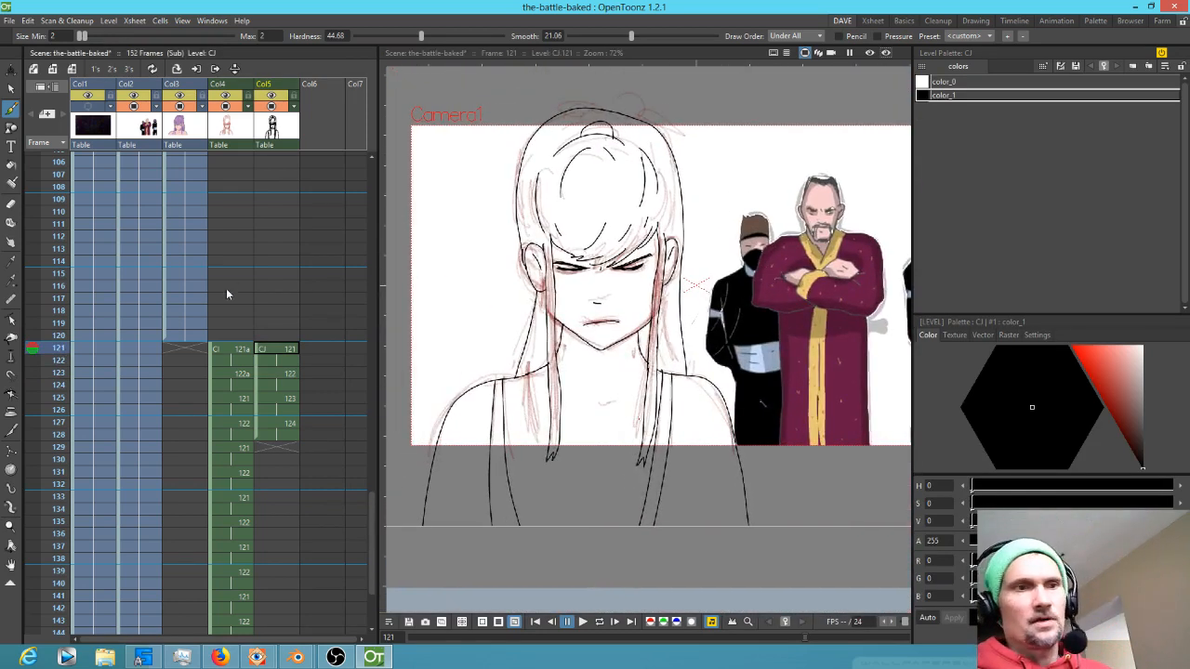
{"action": "left_click", "coordinate": [231, 121]}
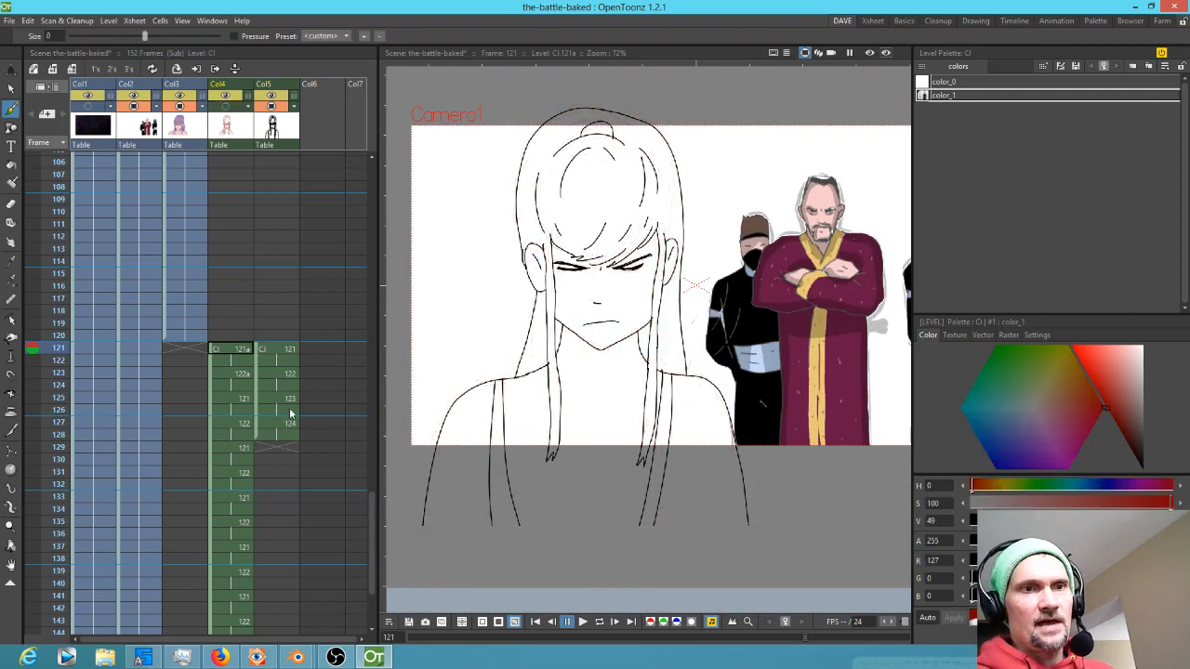
{"action": "left_click", "coordinate": [287, 351]}
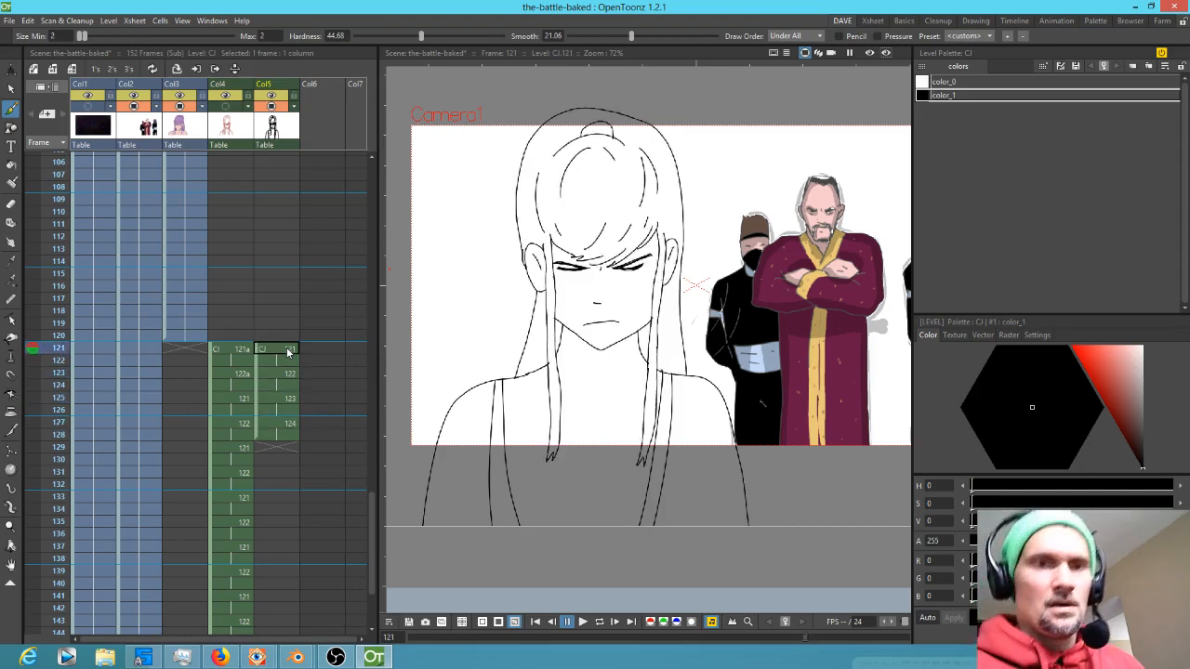
{"action": "key", "text": "a"}
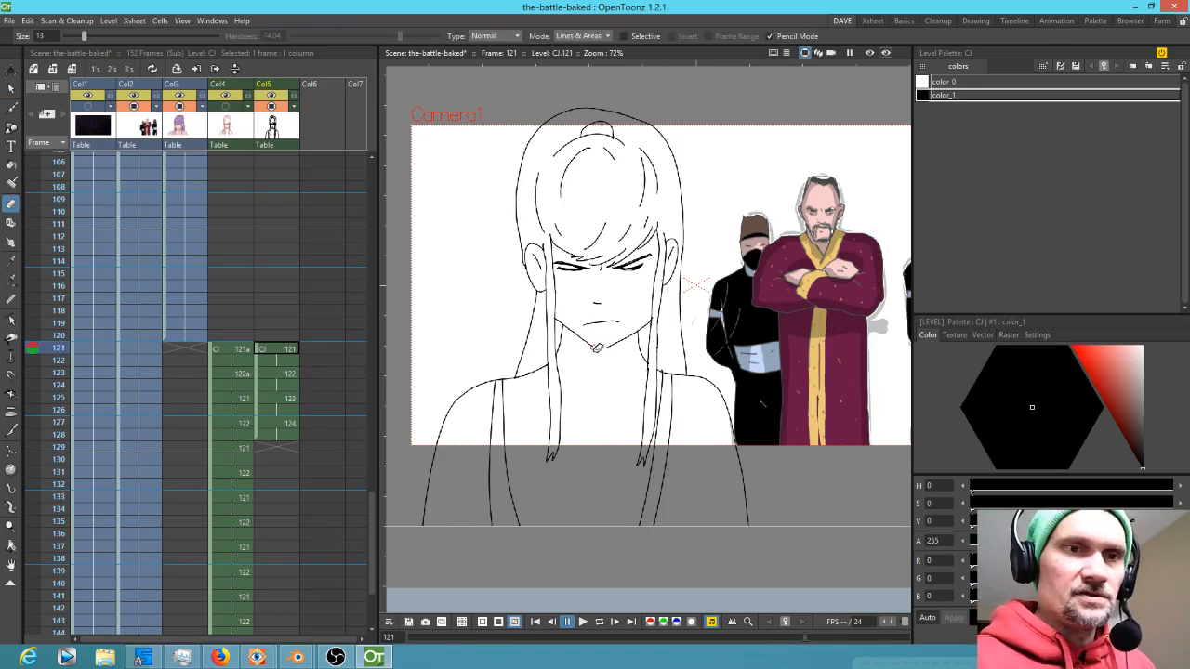
{"action": "left_click_drag", "start_coordinate": [605, 349], "coordinate": [622, 341]}
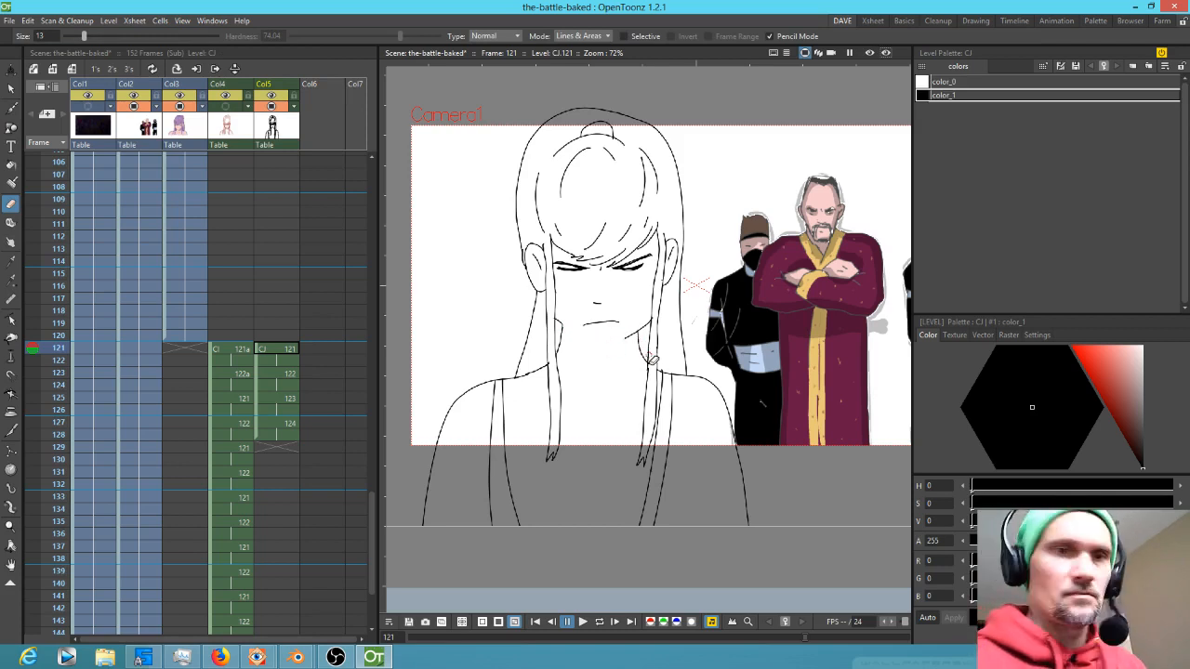
Redraw the jaw and chin on frame 121 as an arc with the Geometric tool at thickness 3
{"action": "key", "text": "b"}
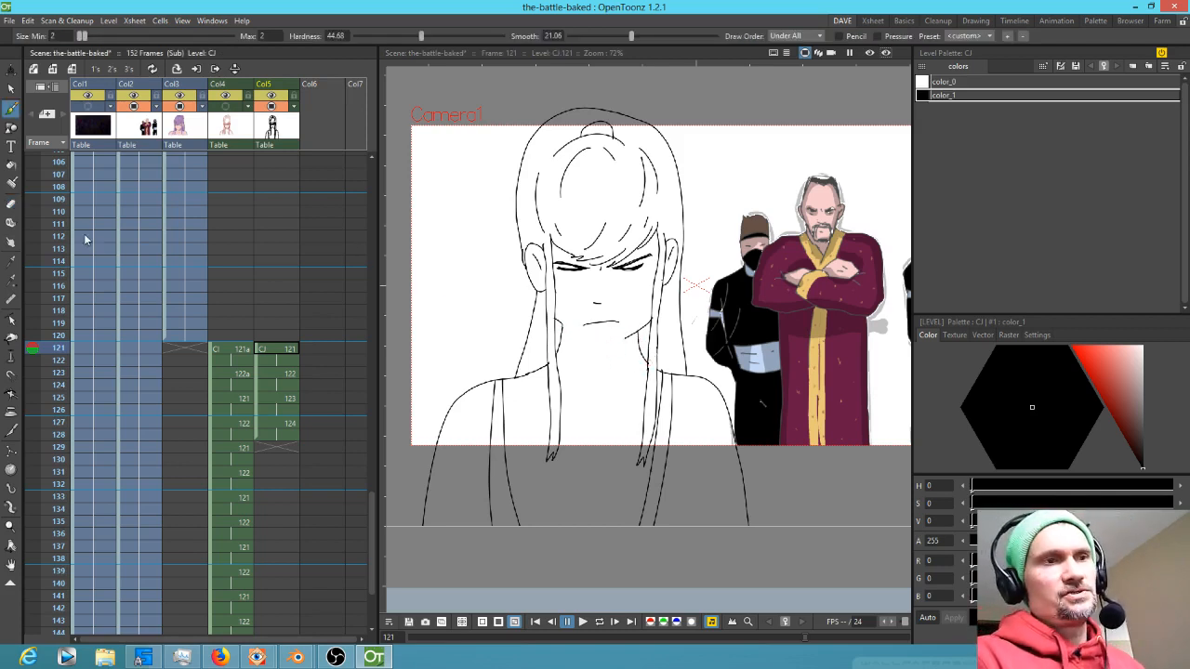
{"action": "left_click", "coordinate": [13, 129]}
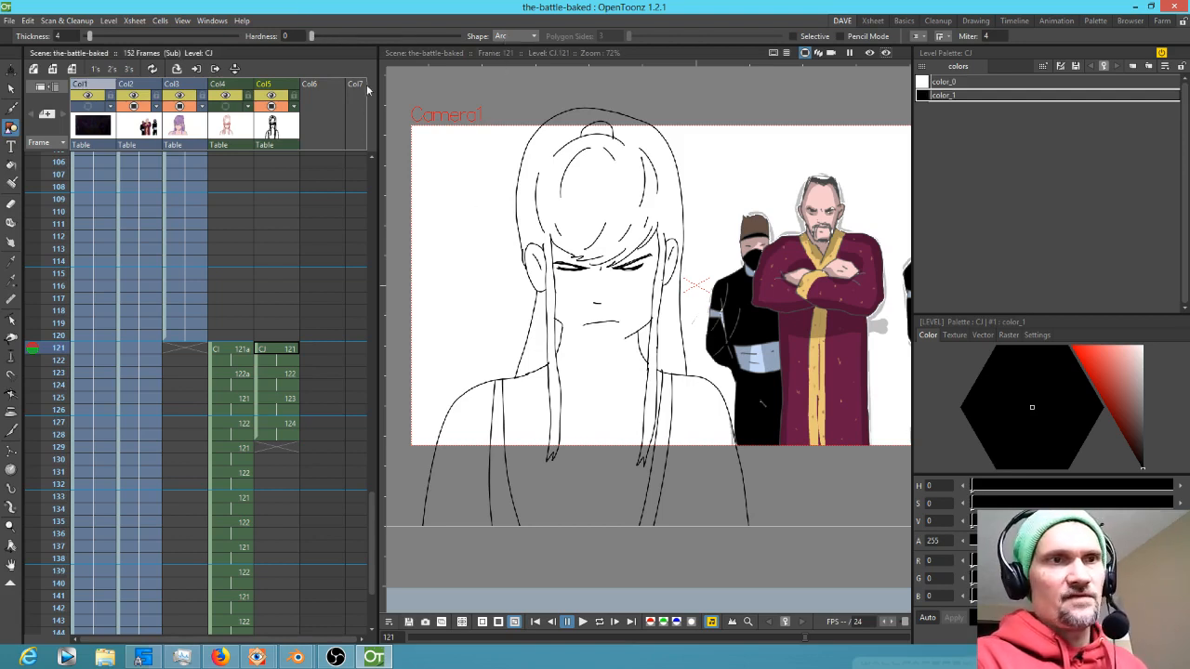
{"action": "left_click", "coordinate": [72, 35]}
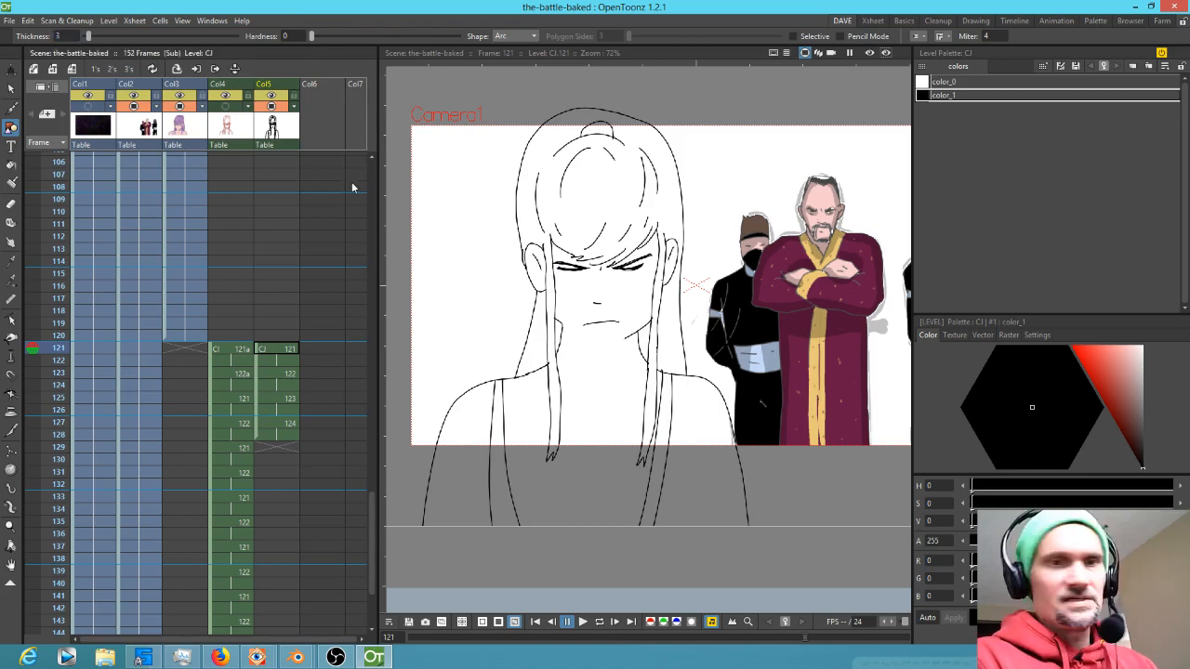
{"action": "scroll", "coordinate": [617, 358], "scroll_direction": "up", "scroll_amount": 3}
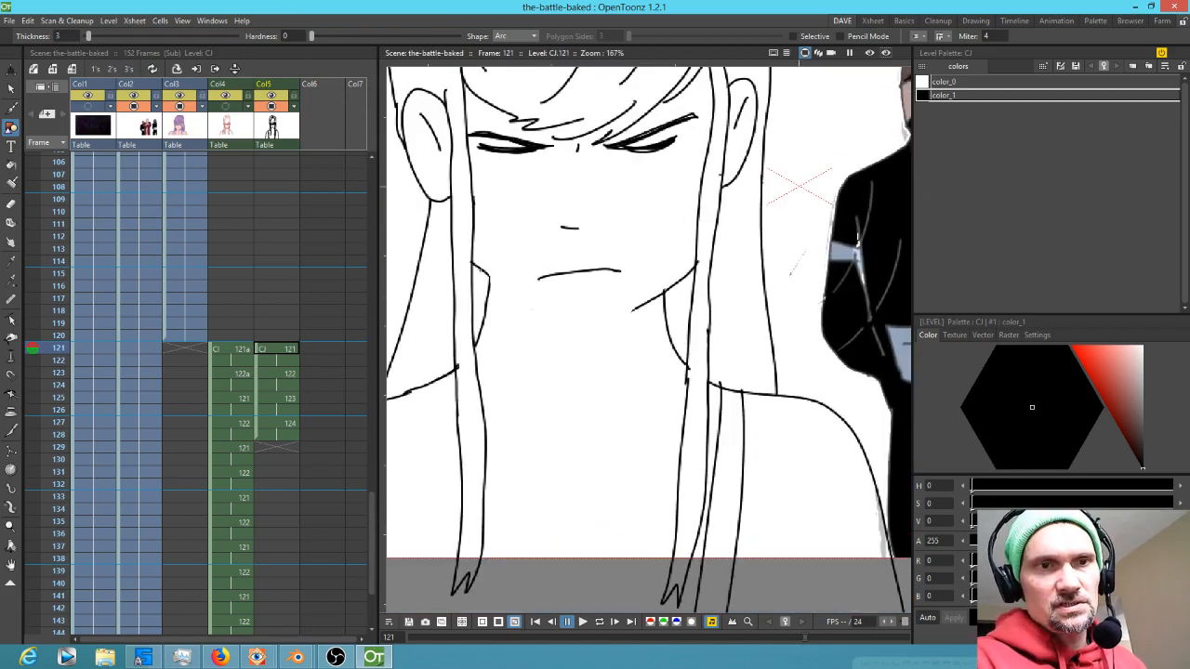
{"action": "mouse_move", "coordinate": [487, 274]}
{"action": "left_mouse_down"}
{"action": "mouse_move", "coordinate": [556, 312]}
{"action": "mouse_move", "coordinate": [609, 321]}
{"action": "mouse_move", "coordinate": [572, 350]}
{"action": "mouse_move", "coordinate": [586, 341]}
{"action": "mouse_move", "coordinate": [558, 318]}
{"action": "left_mouse_up"}
{"action": "left_click", "coordinate": [544, 313]}
{"action": "left_click_drag", "start_coordinate": [585, 327], "coordinate": [635, 310]}
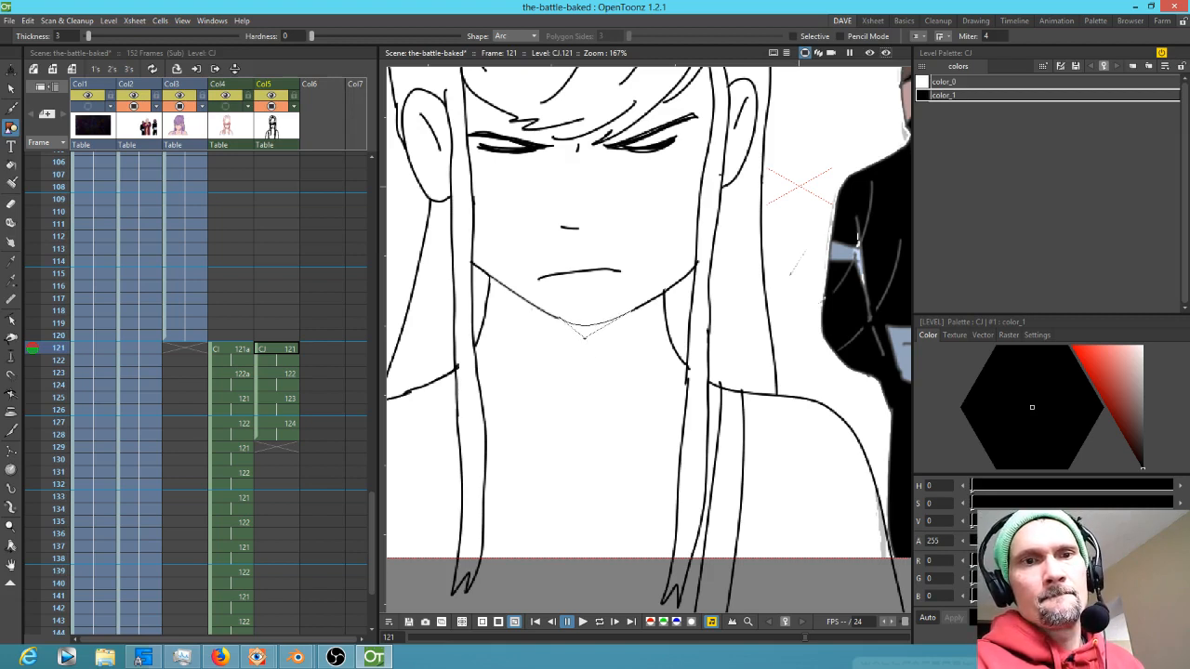
{"action": "left_click", "coordinate": [584, 336]}
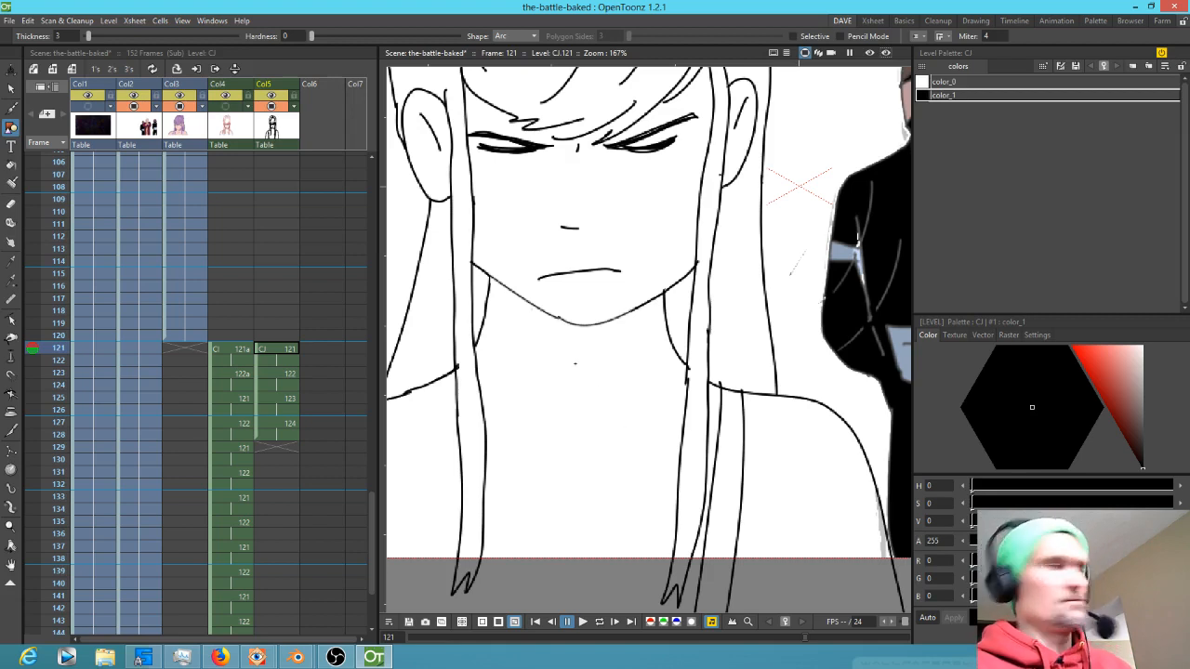
Erase a small section of the new jaw arc at the chin
{"action": "key", "text": "a"}
{"action": "left_click_drag", "start_coordinate": [569, 318], "coordinate": [582, 325]}
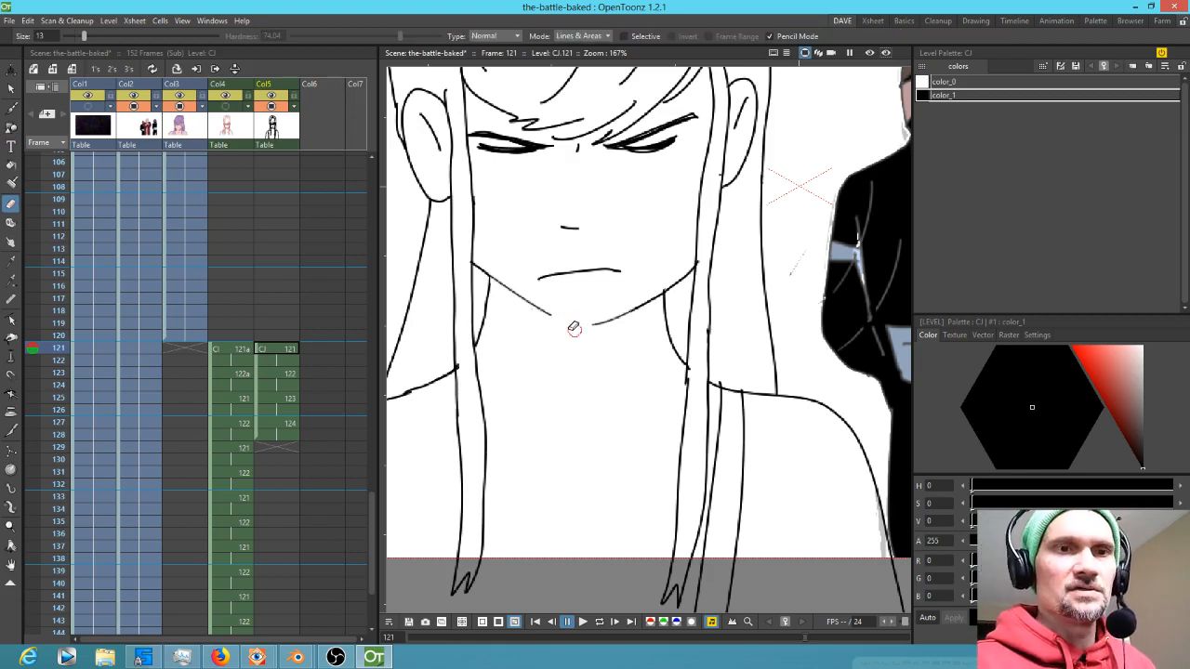
Brush a short stroke closing the gap in the jaw arc at the chin on frame 121
{"action": "key", "text": "b"}
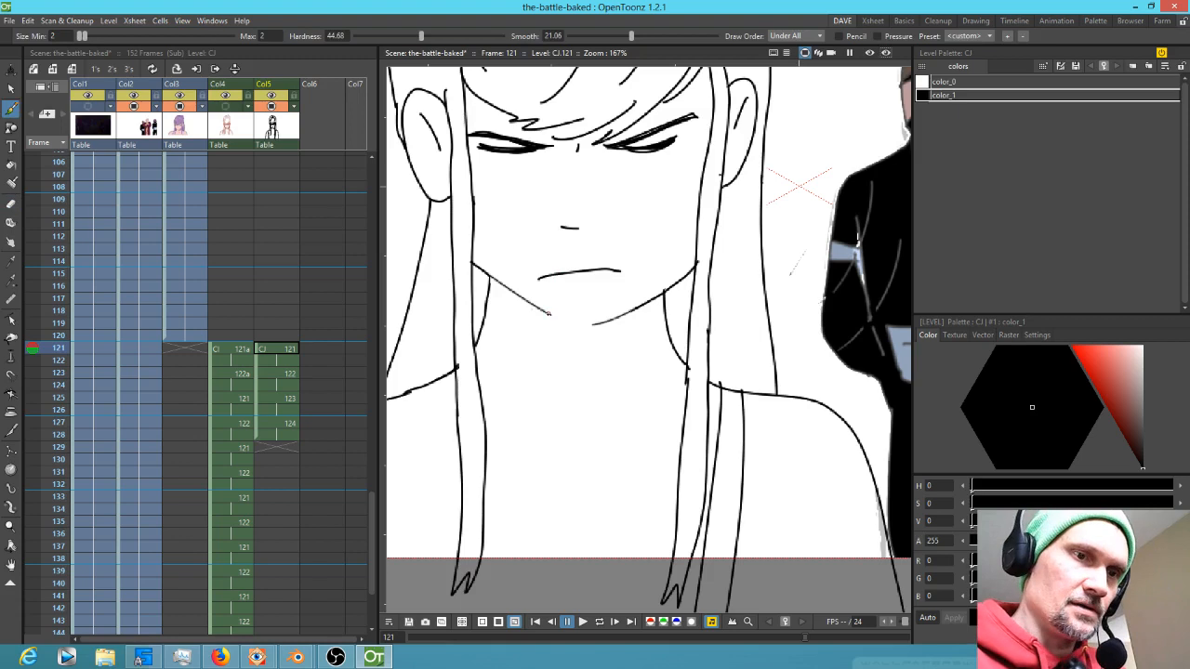
{"action": "mouse_move", "coordinate": [551, 314]}
{"action": "left_mouse_down"}
{"action": "mouse_move", "coordinate": [592, 328]}
{"action": "mouse_move", "coordinate": [634, 316]}
{"action": "left_mouse_up"}
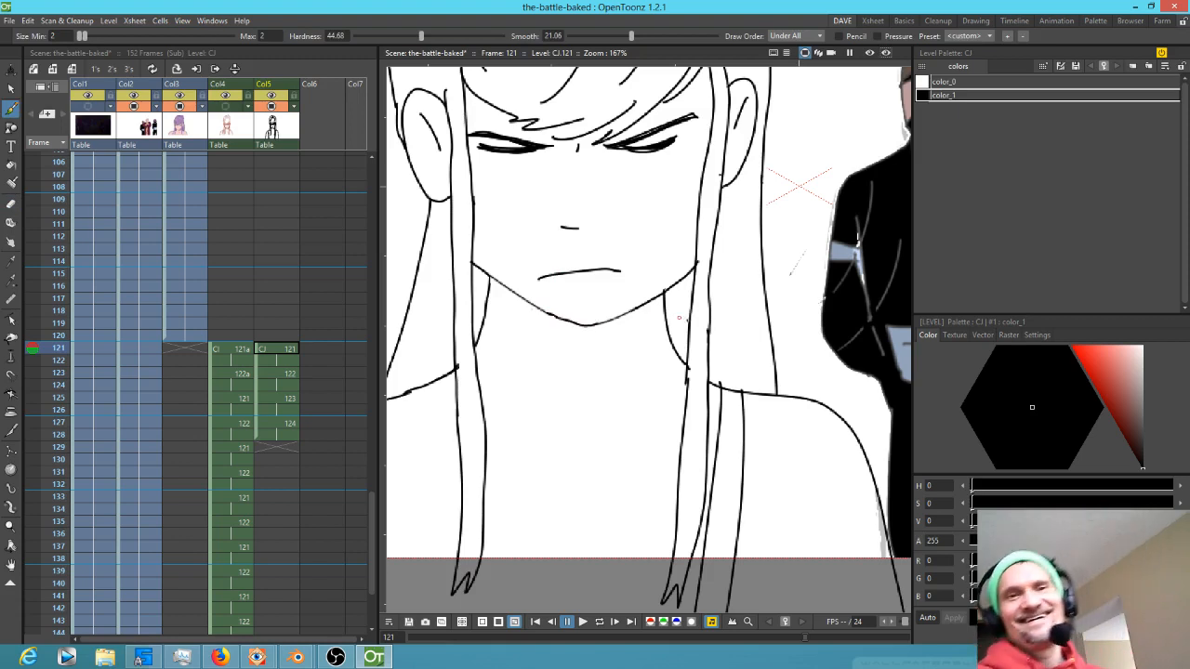
Erase the right section of the jaw and chin line on the CJ 121 drawing
{"action": "scroll", "coordinate": [679, 318], "scroll_direction": "down", "scroll_amount": 4}
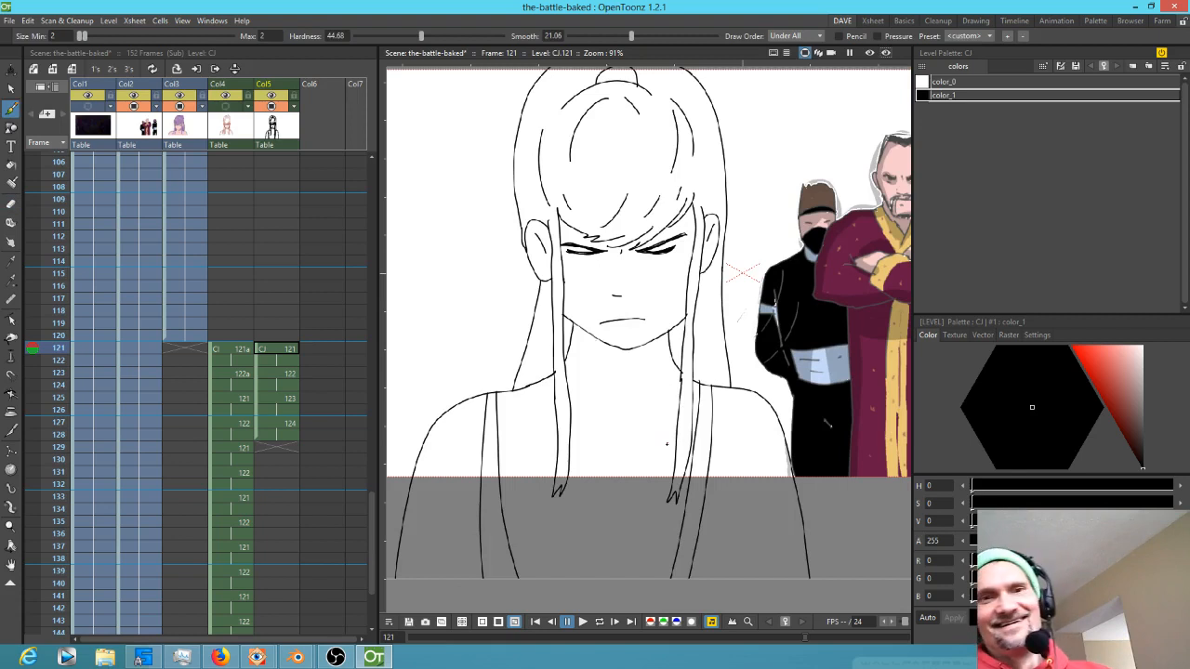
{"action": "key", "text": "period"}
{"action": "key", "text": "period"}
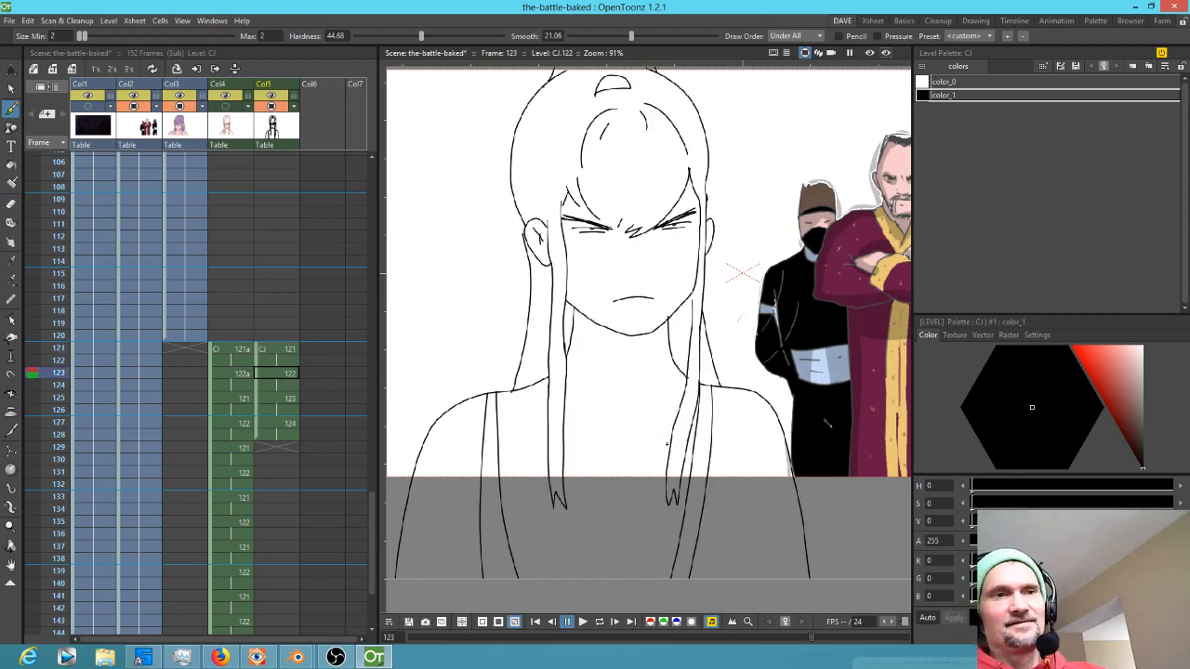
{"action": "left_click", "coordinate": [60, 324]}
{"action": "mouse_move", "coordinate": [61, 325]}
{"action": "left_mouse_down"}
{"action": "mouse_move", "coordinate": [59, 377]}
{"action": "mouse_move", "coordinate": [62, 320]}
{"action": "mouse_move", "coordinate": [65, 381]}
{"action": "mouse_move", "coordinate": [72, 365]}
{"action": "left_mouse_up"}
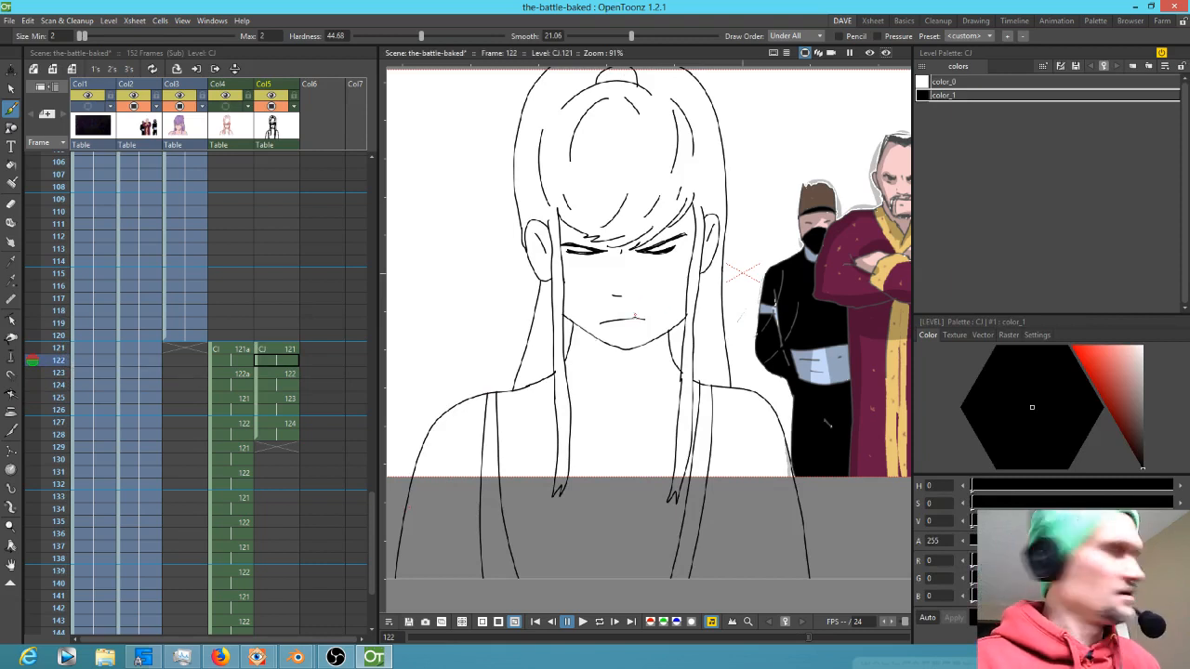
{"action": "key", "text": "e"}
{"action": "mouse_move", "coordinate": [665, 331]}
{"action": "left_mouse_down"}
{"action": "mouse_move", "coordinate": [614, 349]}
{"action": "mouse_move", "coordinate": [565, 321]}
{"action": "mouse_move", "coordinate": [590, 300]}
{"action": "left_mouse_up"}
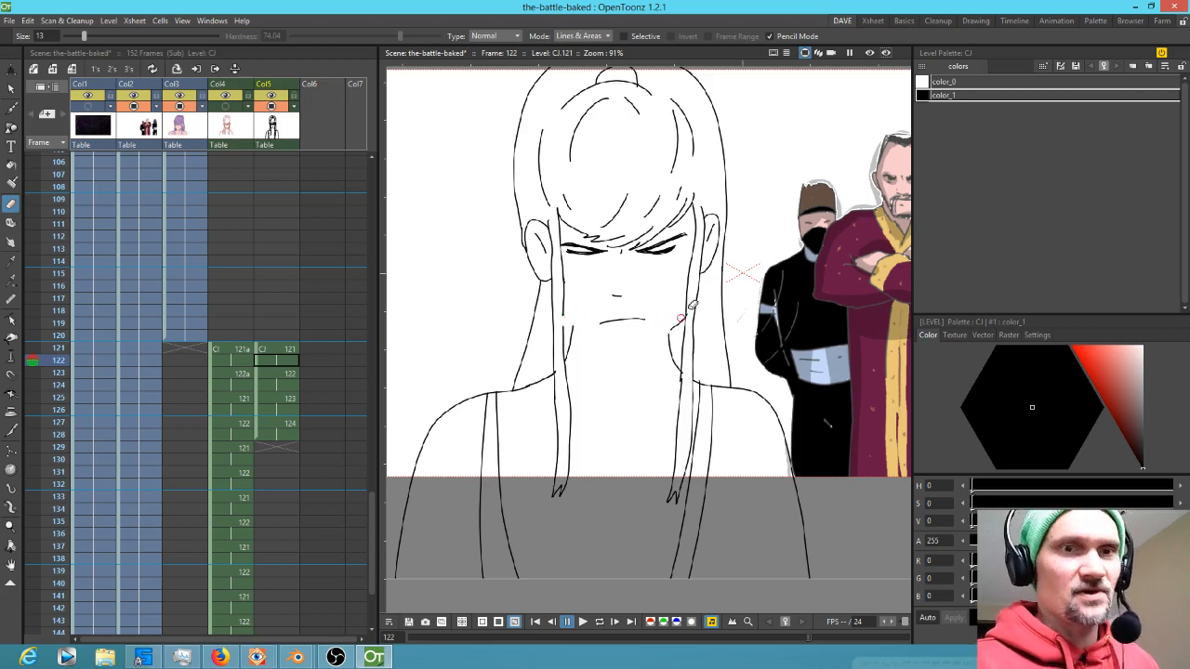
{"action": "scroll", "coordinate": [674, 313], "scroll_direction": "up", "scroll_amount": 5}
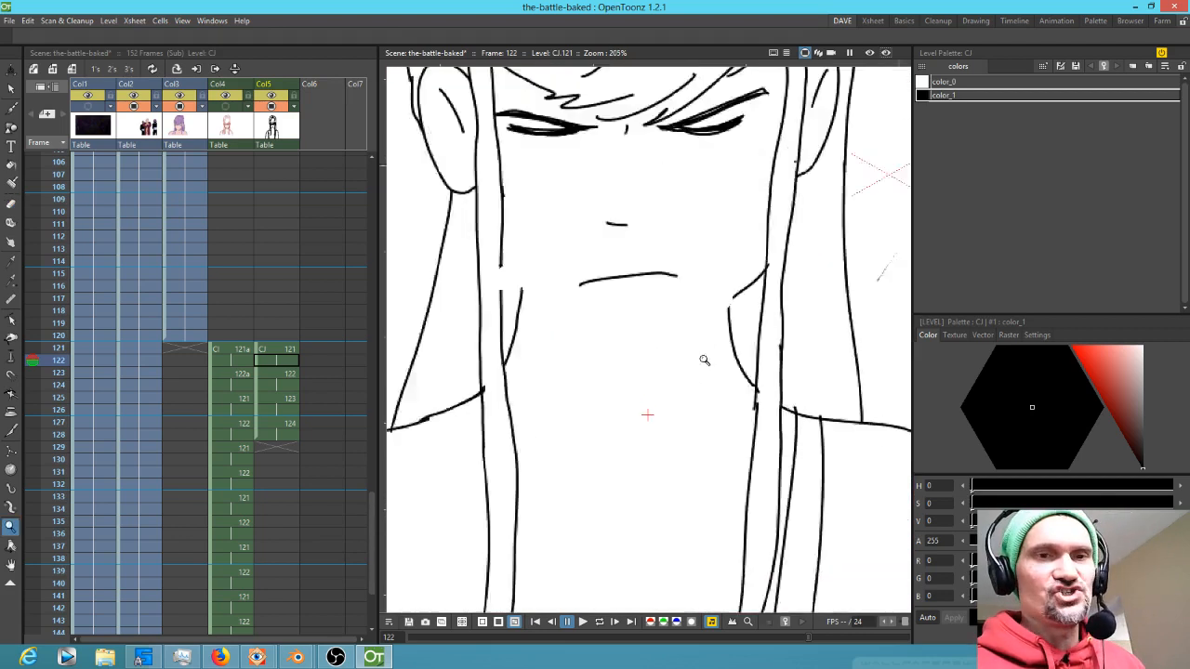
{"action": "key", "text": "b"}
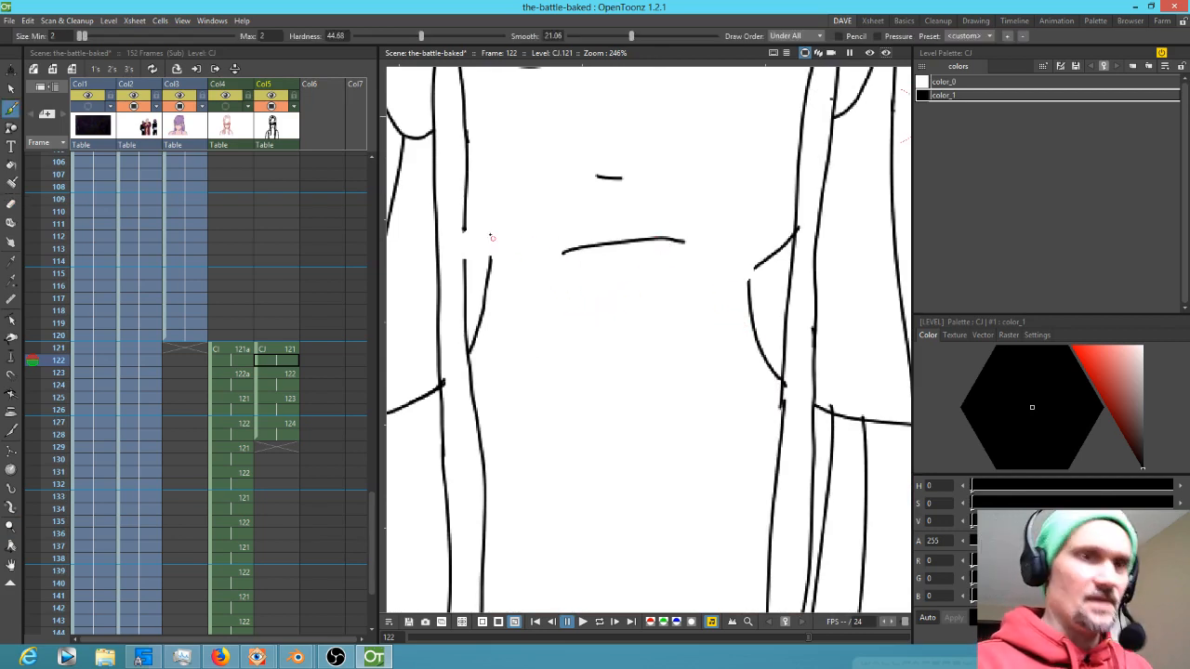
{"action": "left_click_drag", "start_coordinate": [464, 226], "coordinate": [464, 261]}
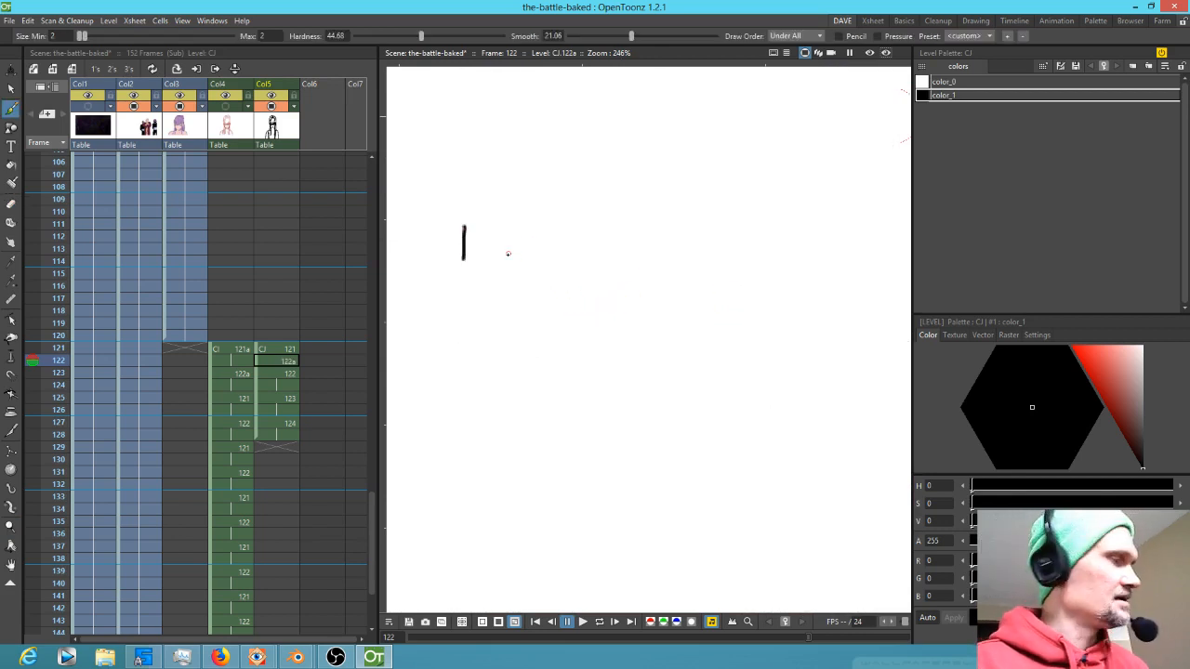
{"action": "key", "text": "ctrl+z"}
Extend the left neck line upward to the jaw on frame 121 with the Brush
{"action": "key", "text": "Up"}
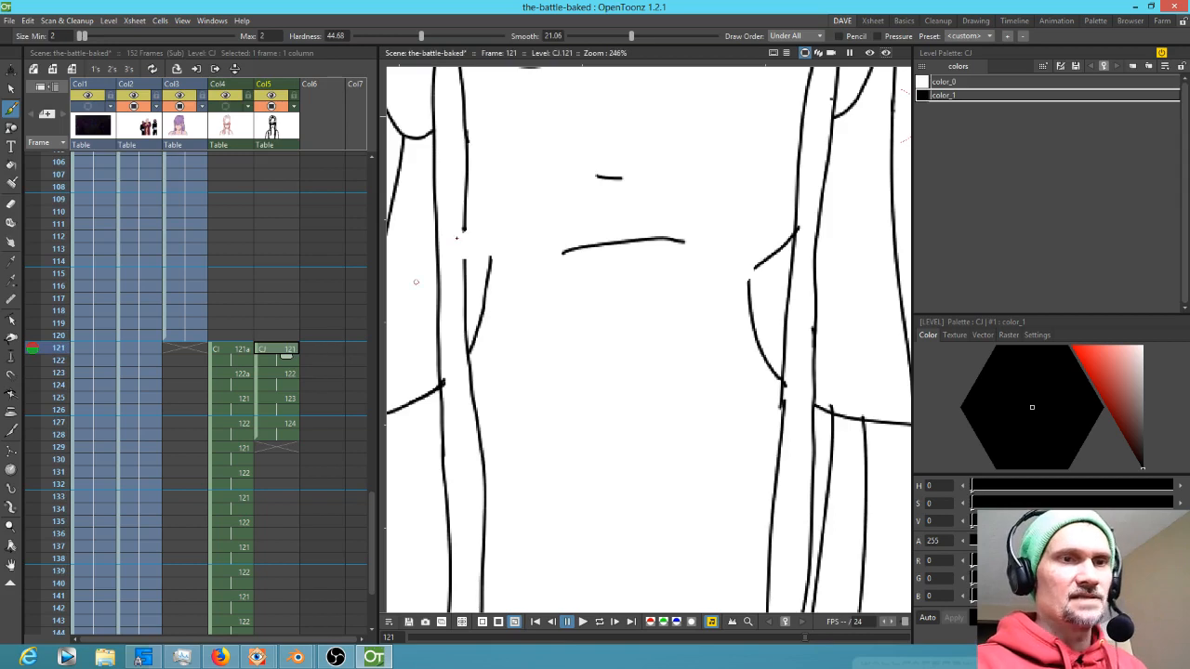
{"action": "left_click_drag", "start_coordinate": [463, 227], "coordinate": [462, 271]}
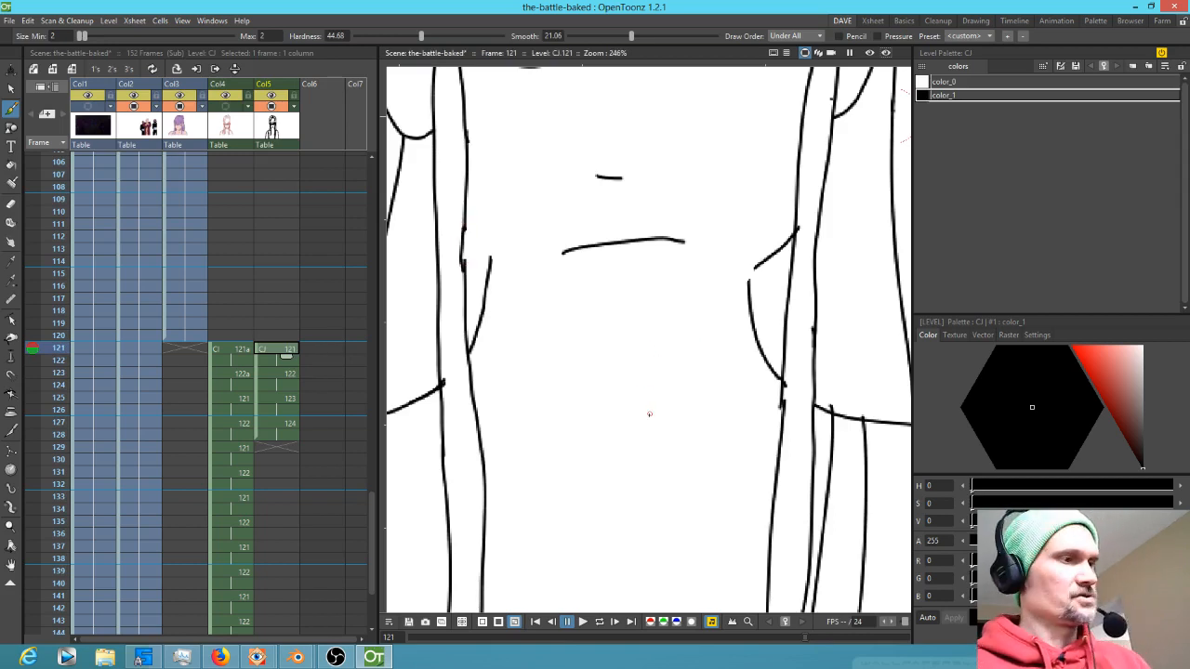
{"action": "key", "text": "ctrl+r"}
{"action": "key", "text": "ctrl+r"}
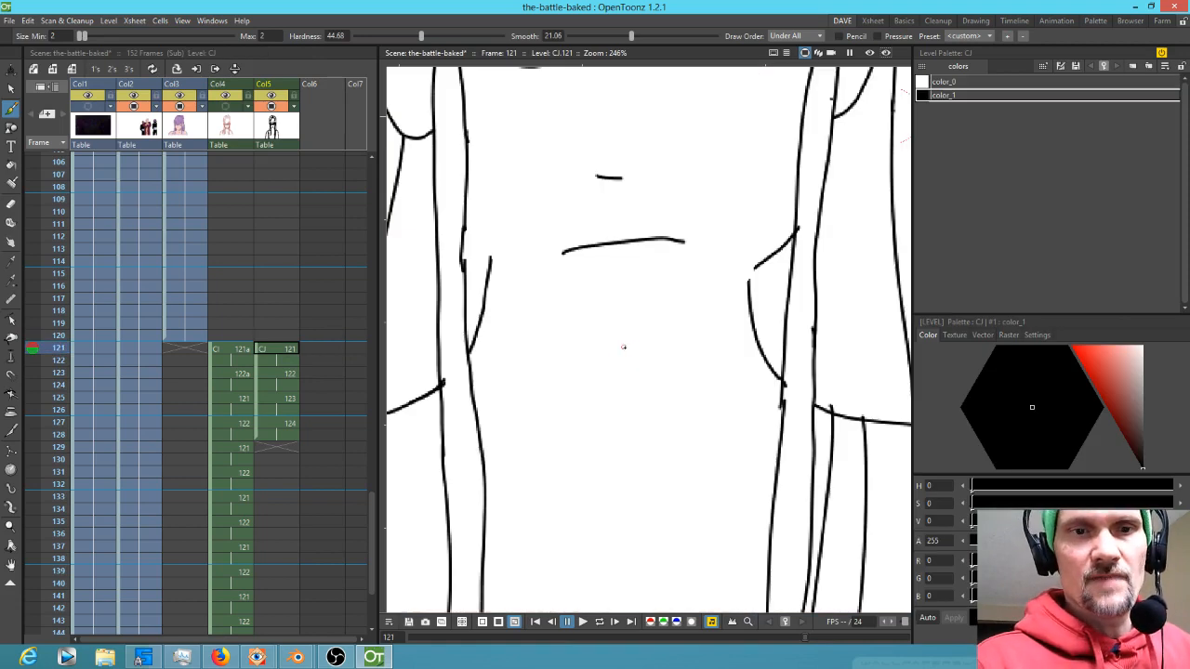
Flip between frames 121 and 122 to compare the jaw and chin area
{"action": "key", "text": "Down"}
{"action": "key", "text": "Down"}
{"action": "key", "text": "Up"}
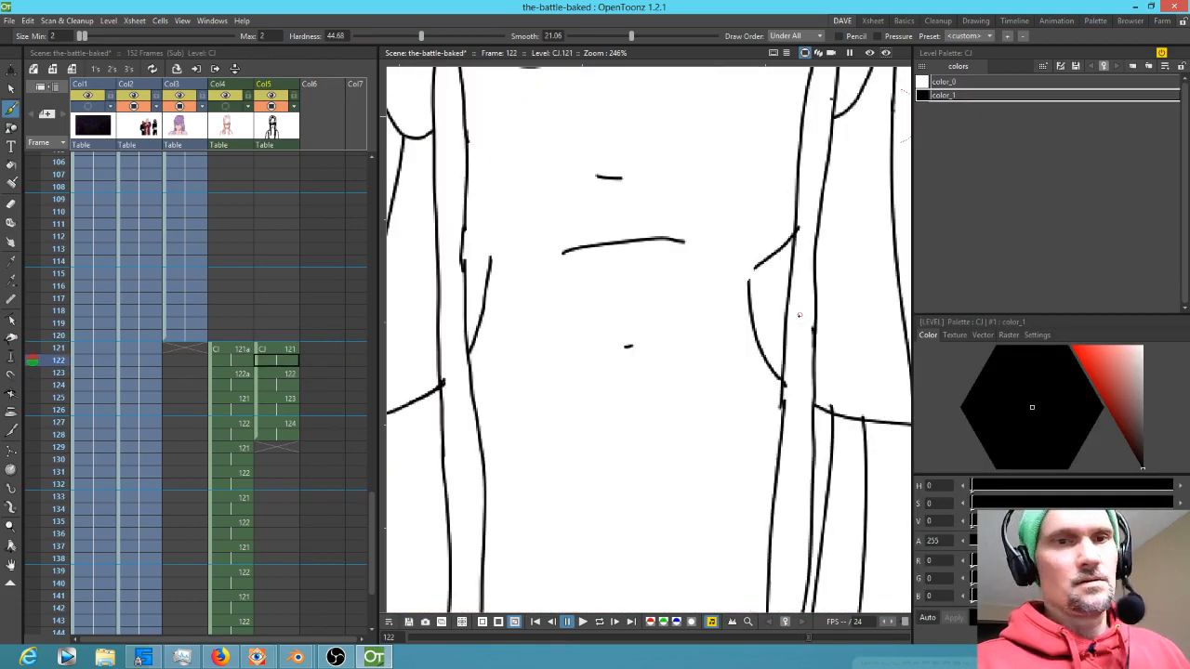
{"action": "key", "text": "Down"}
{"action": "key", "text": "Up"}
{"action": "key", "text": "Up"}
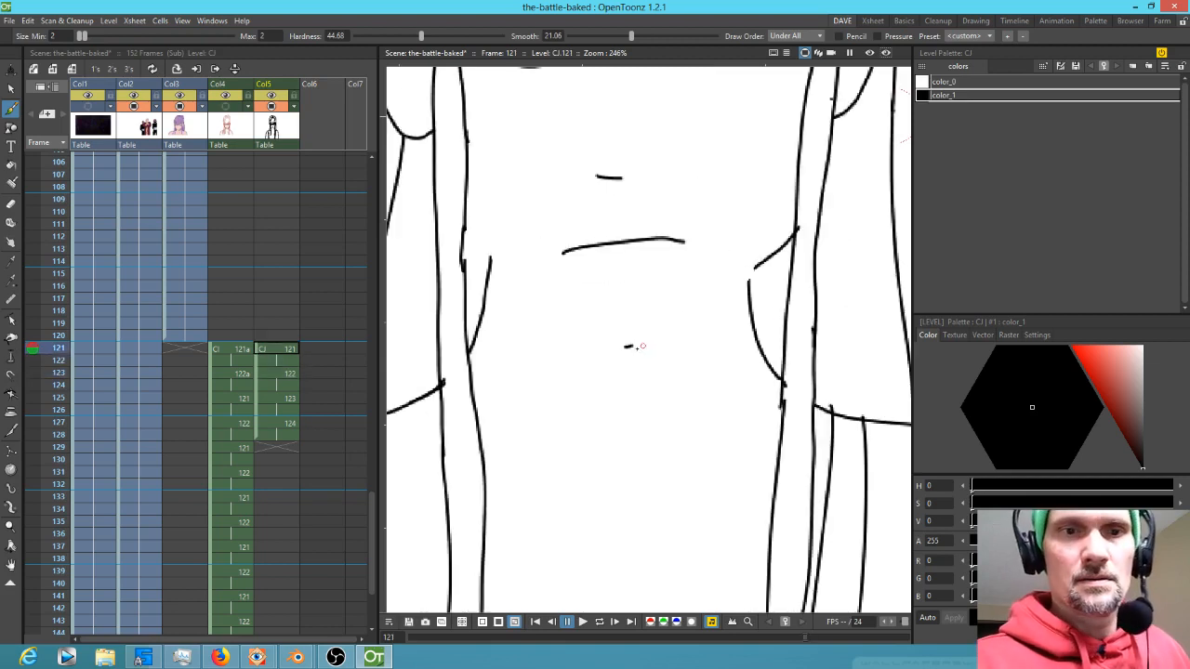
{"action": "key", "text": "Down"}
{"action": "key", "text": "Up"}
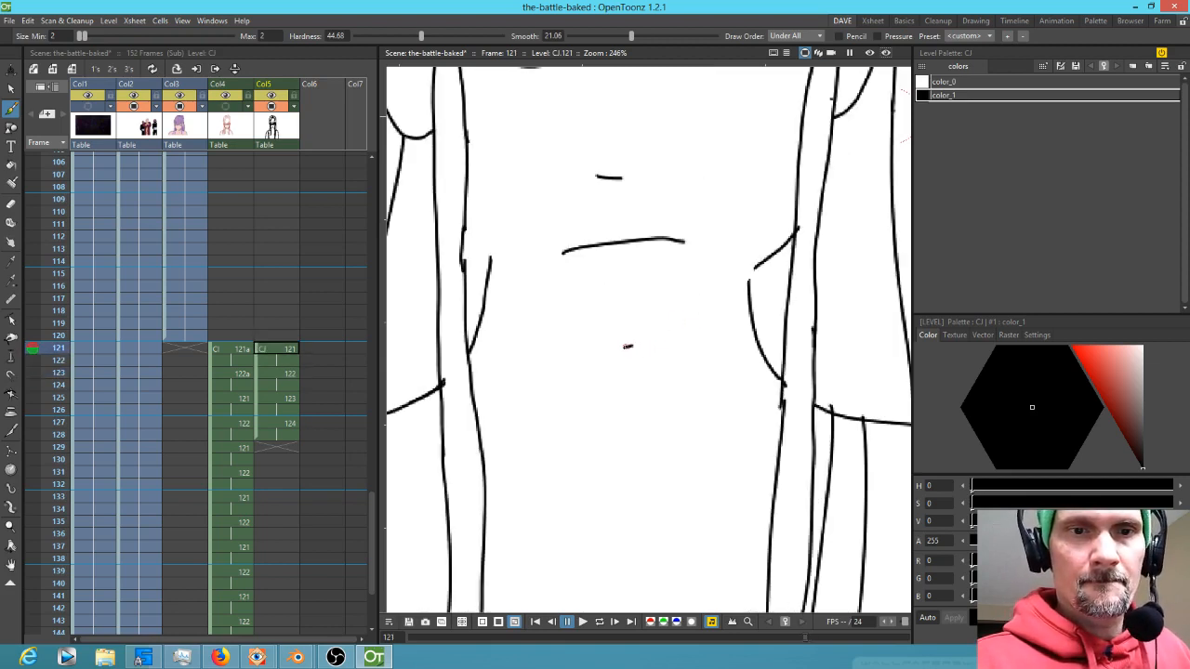
Redraw the jaw on frame 121 as two brush strokes meeting in a point at the chin
{"action": "left_click_drag", "start_coordinate": [659, 333], "coordinate": [762, 263]}
{"action": "key", "text": "Down"}
{"action": "key", "text": "Up"}
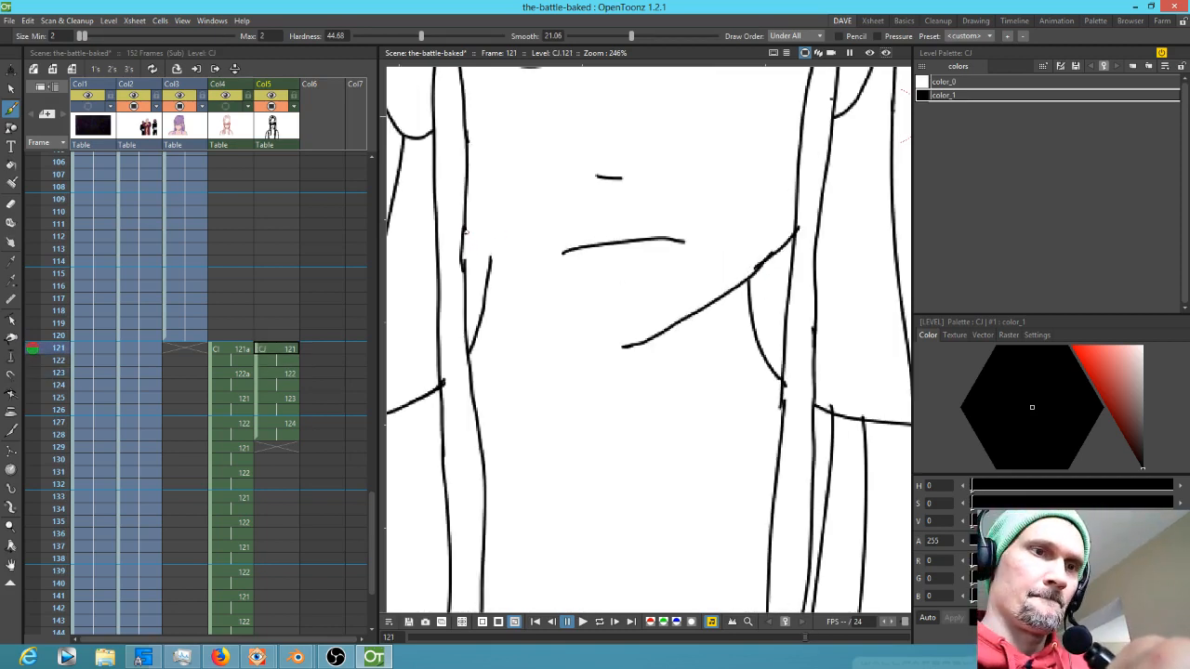
{"action": "left_click_drag", "start_coordinate": [472, 239], "coordinate": [573, 326]}
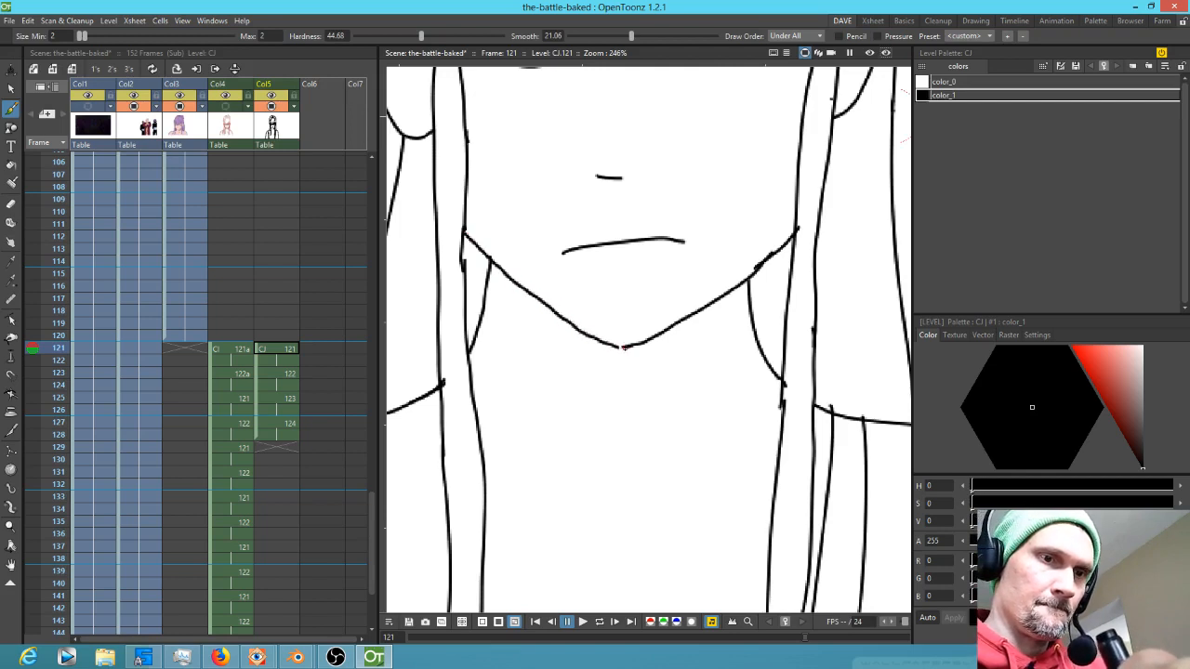
Try nudging the right eye stroke on frame 121 with the Selection tool
{"action": "scroll", "coordinate": [633, 336], "scroll_direction": "down", "scroll_amount": 5}
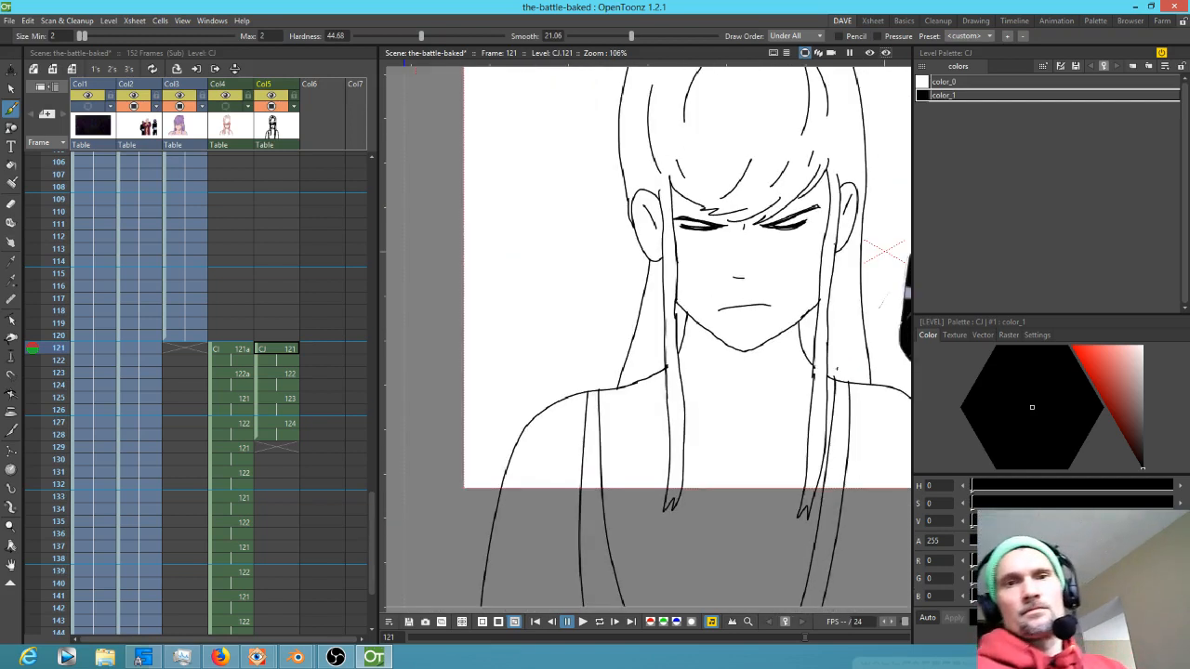
{"action": "mouse_move", "coordinate": [58, 353]}
{"action": "left_mouse_down"}
{"action": "mouse_move", "coordinate": [63, 338]}
{"action": "mouse_move", "coordinate": [55, 376]}
{"action": "mouse_move", "coordinate": [52, 338]}
{"action": "mouse_move", "coordinate": [54, 414]}
{"action": "mouse_move", "coordinate": [53, 334]}
{"action": "mouse_move", "coordinate": [57, 398]}
{"action": "mouse_move", "coordinate": [67, 364]}
{"action": "left_mouse_up"}
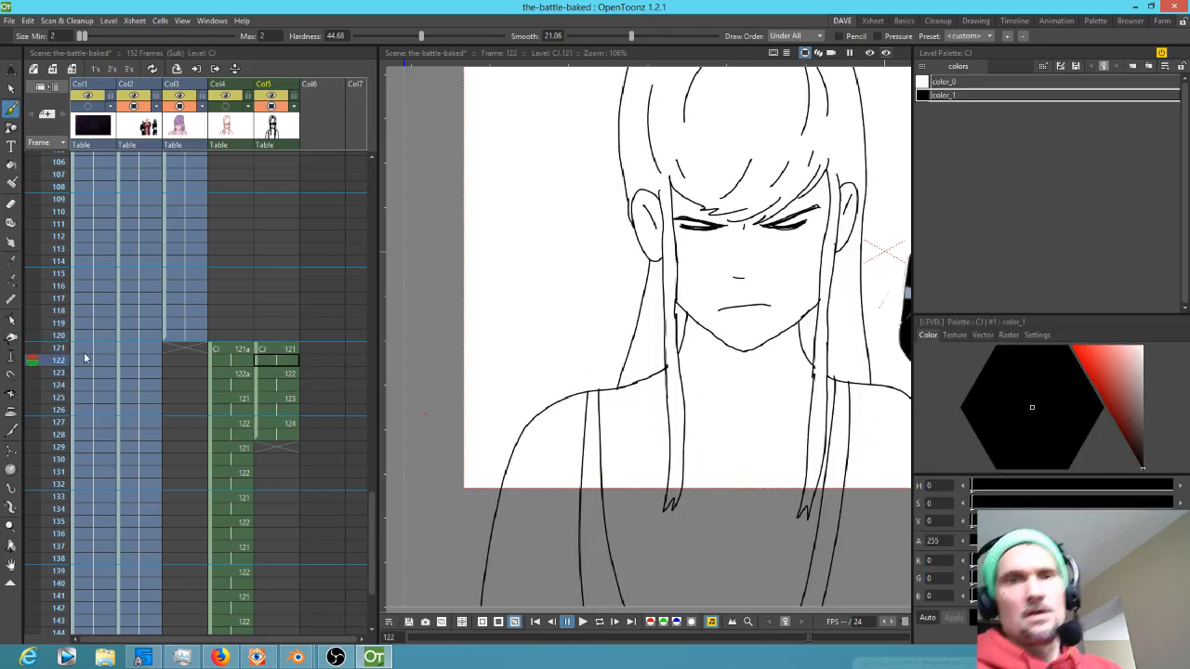
{"action": "key", "text": "s"}
{"action": "mouse_move", "coordinate": [819, 194]}
{"action": "left_mouse_down"}
{"action": "mouse_move", "coordinate": [755, 238]}
{"action": "mouse_move", "coordinate": [794, 246]}
{"action": "mouse_move", "coordinate": [818, 232]}
{"action": "mouse_move", "coordinate": [821, 197]}
{"action": "left_mouse_up"}
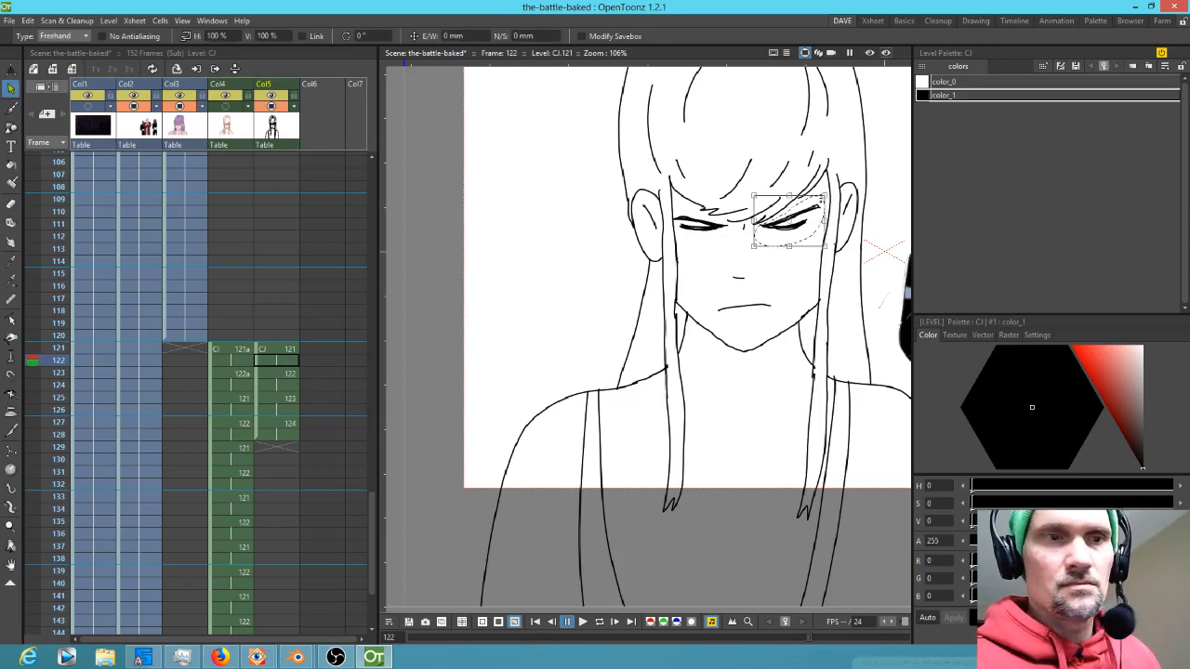
{"action": "left_click", "coordinate": [285, 351]}
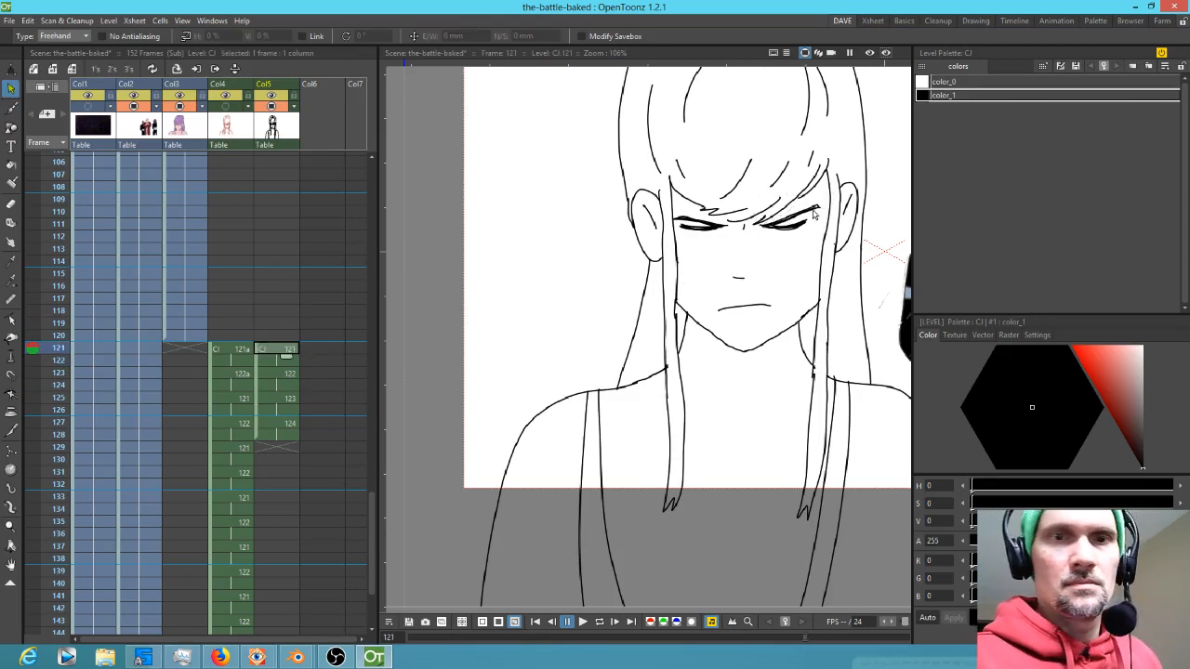
{"action": "mouse_move", "coordinate": [821, 201]}
{"action": "left_mouse_down"}
{"action": "mouse_move", "coordinate": [761, 226]}
{"action": "mouse_move", "coordinate": [792, 253]}
{"action": "mouse_move", "coordinate": [828, 199]}
{"action": "left_mouse_up"}
{"action": "left_click_drag", "start_coordinate": [805, 240], "coordinate": [810, 239]}
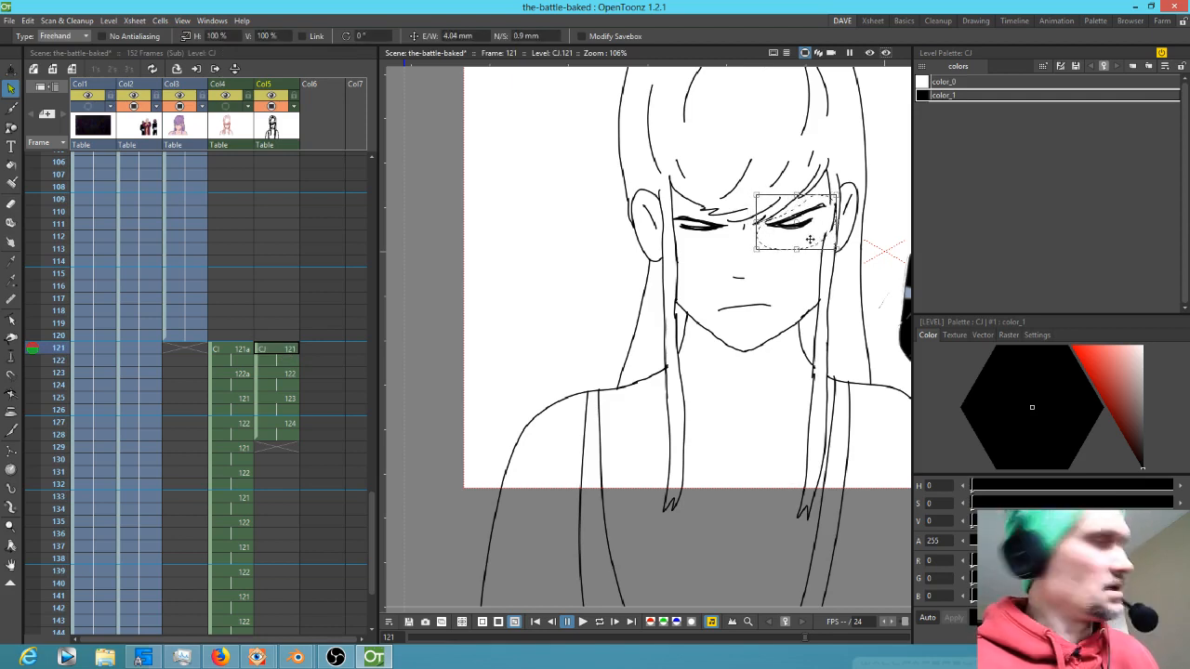
{"action": "key", "text": "ctrl+z"}
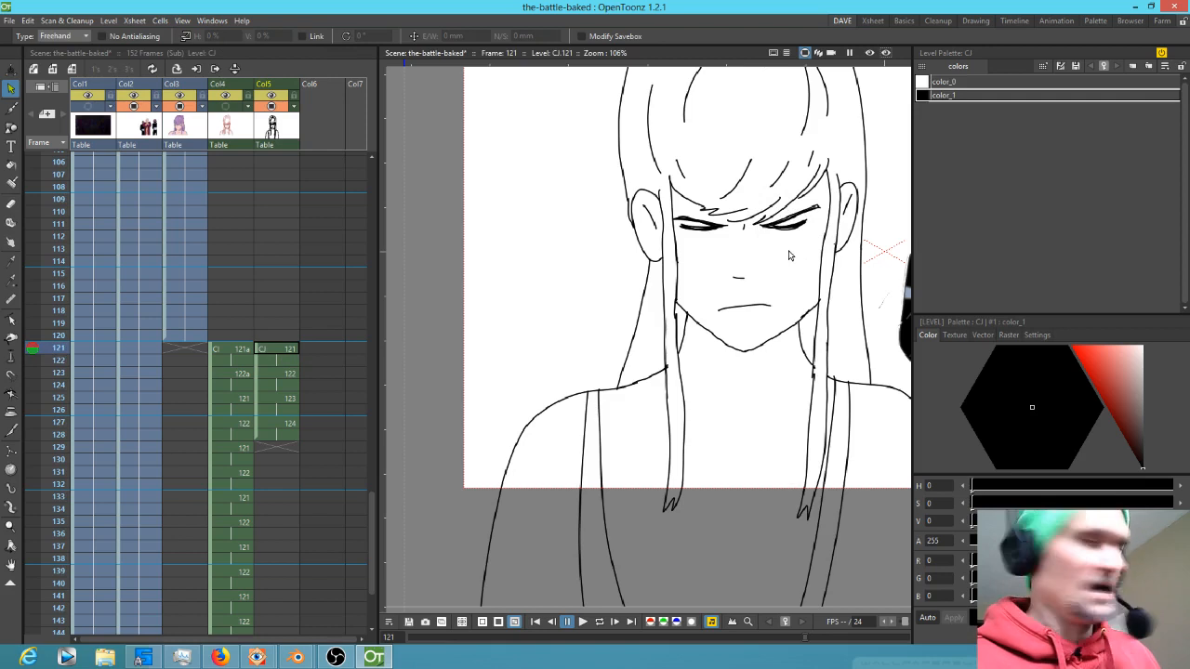
Reposition the eye strokes on frame 121 with the Selection tool, lowering the right eye about 3 mm
{"action": "mouse_move", "coordinate": [790, 245]}
{"action": "left_mouse_down"}
{"action": "mouse_move", "coordinate": [823, 209]}
{"action": "mouse_move", "coordinate": [815, 200]}
{"action": "mouse_move", "coordinate": [763, 226]}
{"action": "mouse_move", "coordinate": [768, 246]}
{"action": "mouse_move", "coordinate": [806, 238]}
{"action": "mouse_move", "coordinate": [760, 227]}
{"action": "left_mouse_up"}
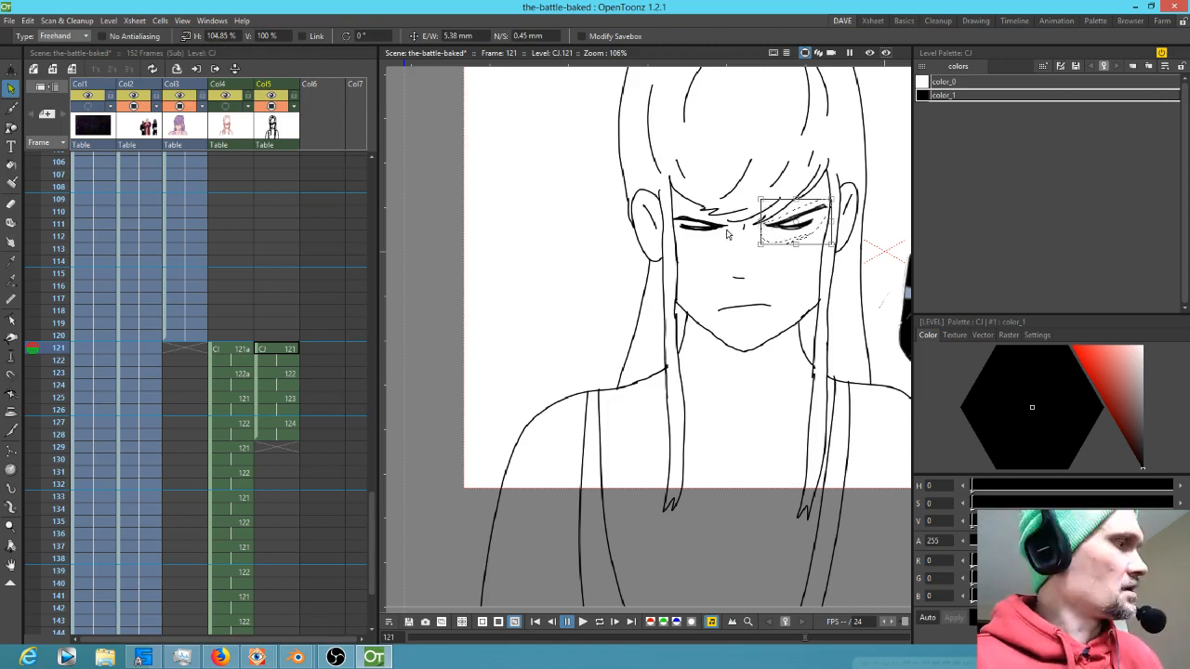
{"action": "left_click", "coordinate": [730, 235]}
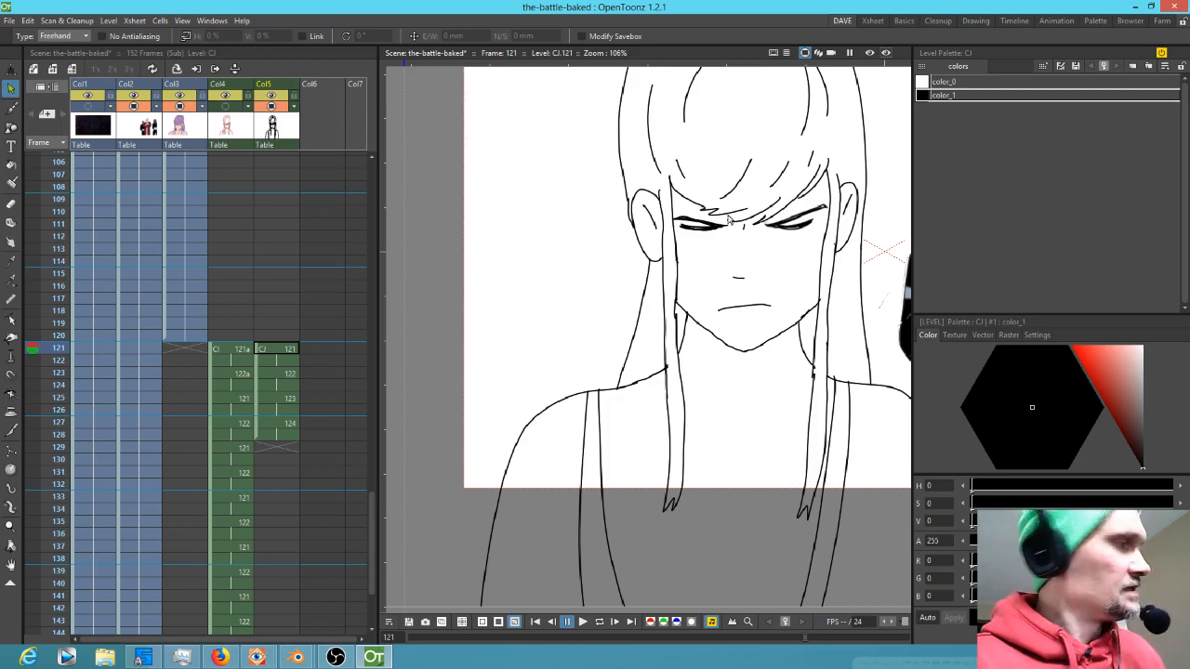
{"action": "mouse_move", "coordinate": [700, 240]}
{"action": "left_mouse_down"}
{"action": "mouse_move", "coordinate": [731, 229]}
{"action": "mouse_move", "coordinate": [679, 213]}
{"action": "mouse_move", "coordinate": [677, 239]}
{"action": "left_mouse_up"}
{"action": "left_click_drag", "start_coordinate": [715, 235], "coordinate": [714, 235]}
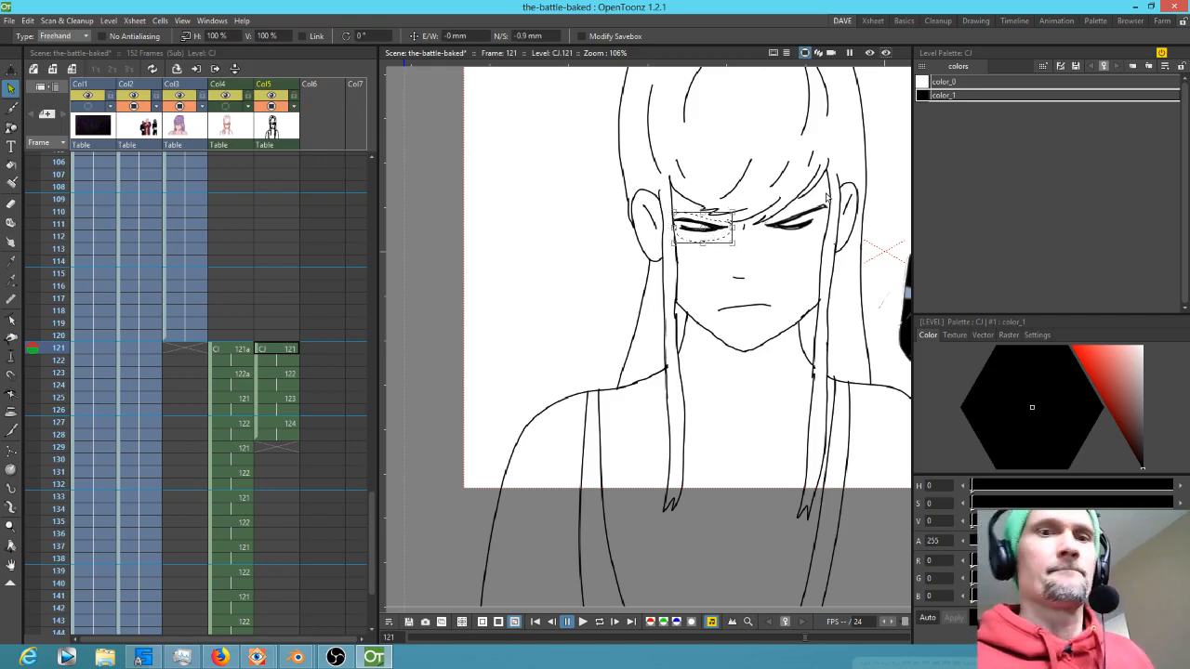
{"action": "mouse_move", "coordinate": [820, 202]}
{"action": "left_mouse_down"}
{"action": "mouse_move", "coordinate": [773, 225]}
{"action": "mouse_move", "coordinate": [818, 198]}
{"action": "mouse_move", "coordinate": [771, 226]}
{"action": "mouse_move", "coordinate": [764, 249]}
{"action": "mouse_move", "coordinate": [814, 244]}
{"action": "mouse_move", "coordinate": [821, 199]}
{"action": "mouse_move", "coordinate": [797, 232]}
{"action": "left_mouse_up"}
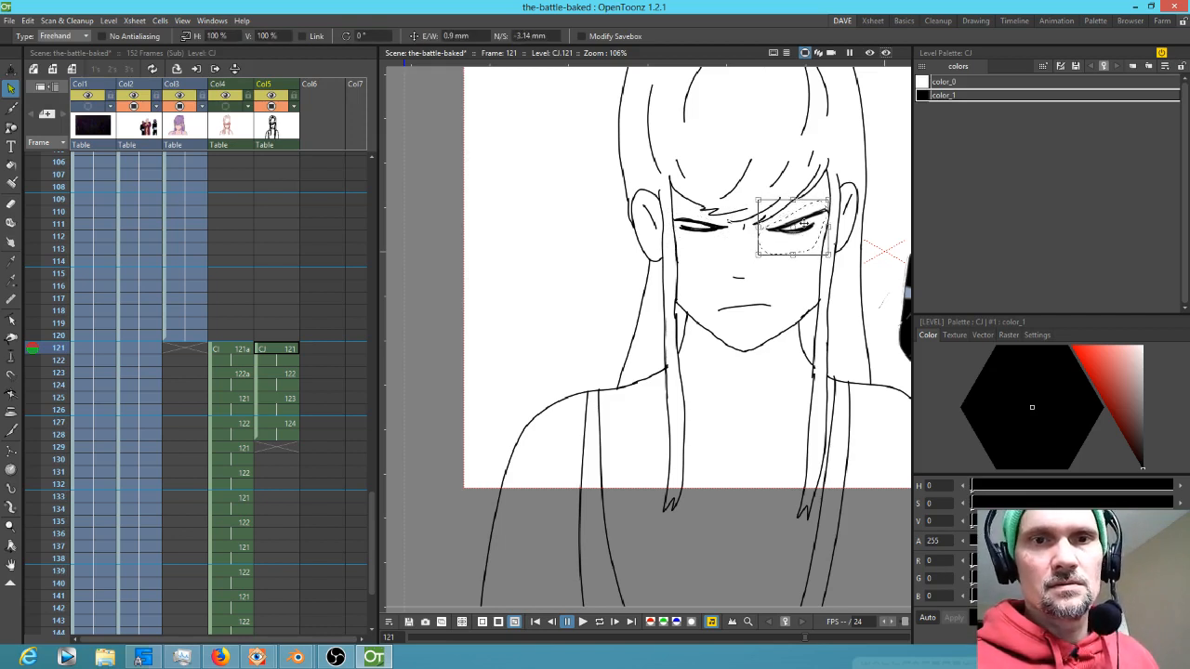
Step back and forth through frames 121 to 127 to review the face animation
{"action": "key", "text": "period"}
{"action": "key", "text": "comma"}
{"action": "key", "text": "period"}
{"action": "key", "text": "period"}
{"action": "key", "text": "period"}
{"action": "key", "text": "comma"}
{"action": "key", "text": "comma"}
{"action": "key", "text": "period"}
{"action": "key", "text": "period"}
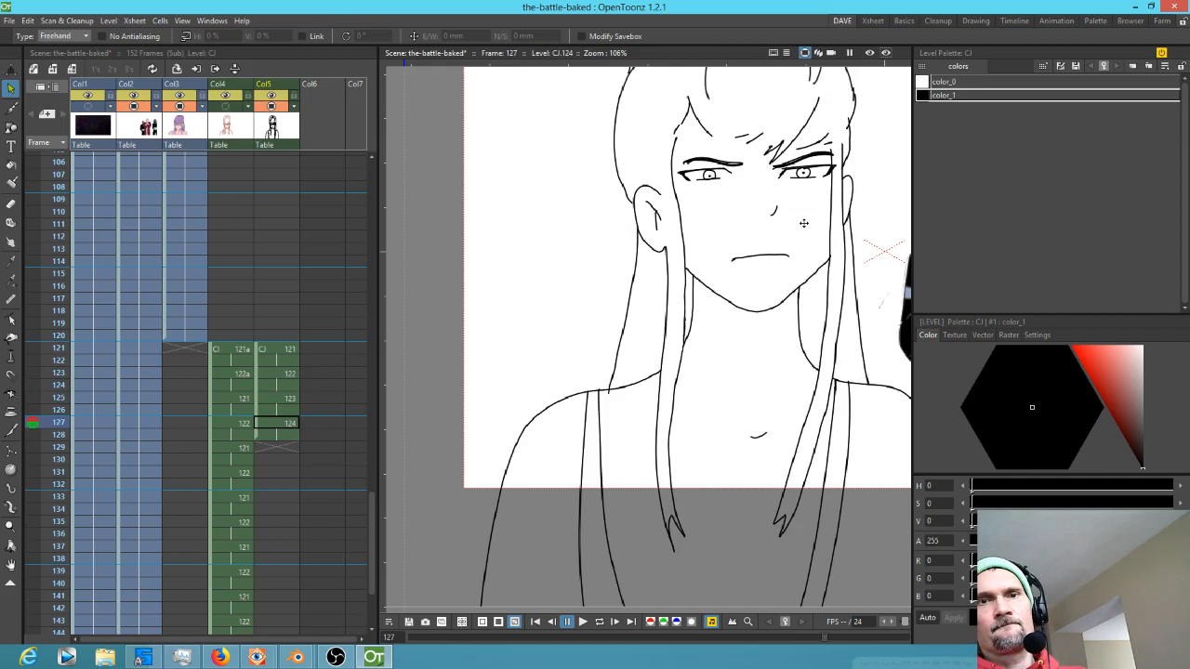
{"action": "key", "text": "comma"}
{"action": "key", "text": "comma"}
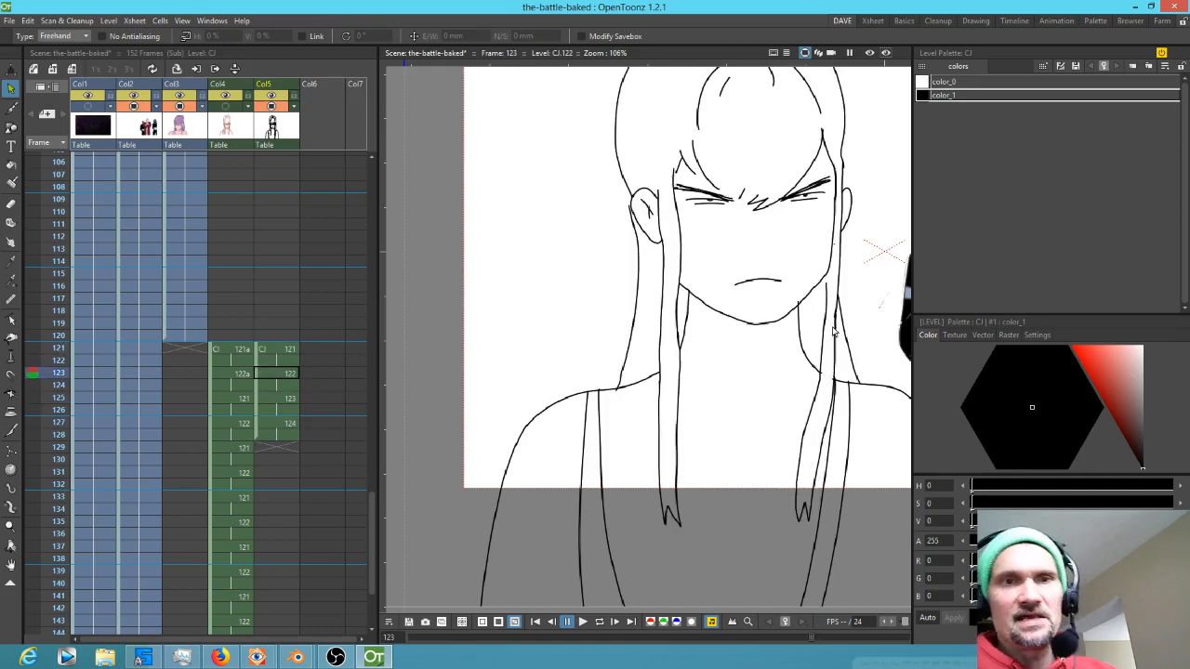
{"action": "key", "text": "comma"}
{"action": "key", "text": "period"}
{"action": "key", "text": "period"}
{"action": "key", "text": "period"}
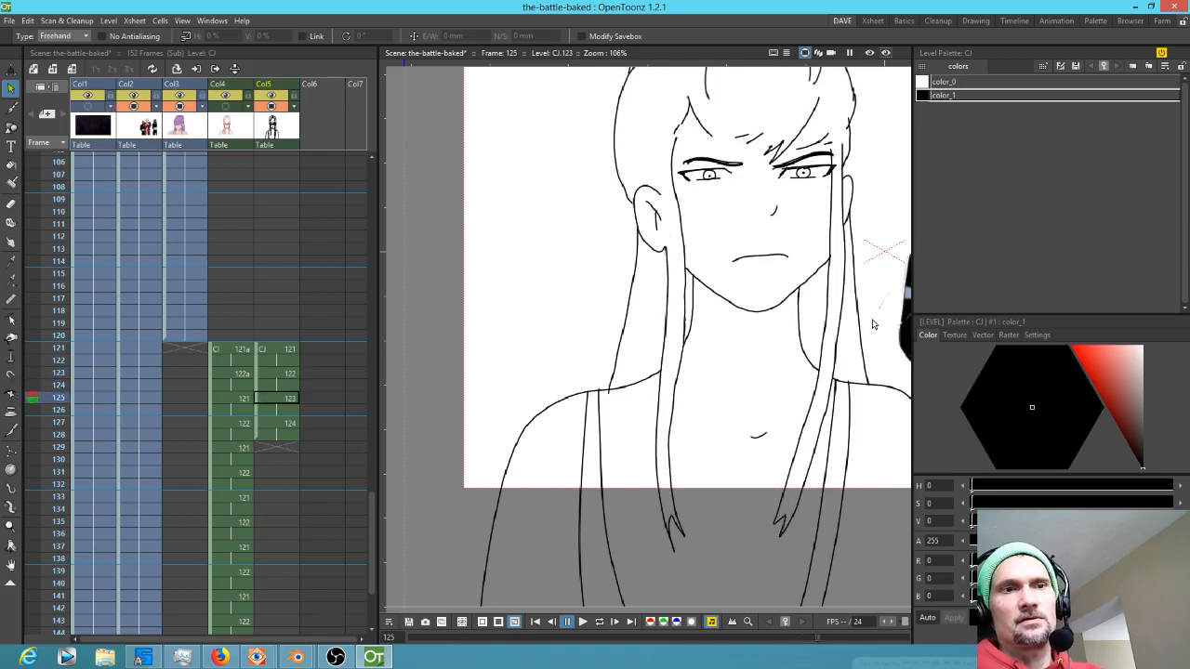
{"action": "key", "text": "comma"}
{"action": "key", "text": "comma"}
{"action": "key", "text": "comma"}
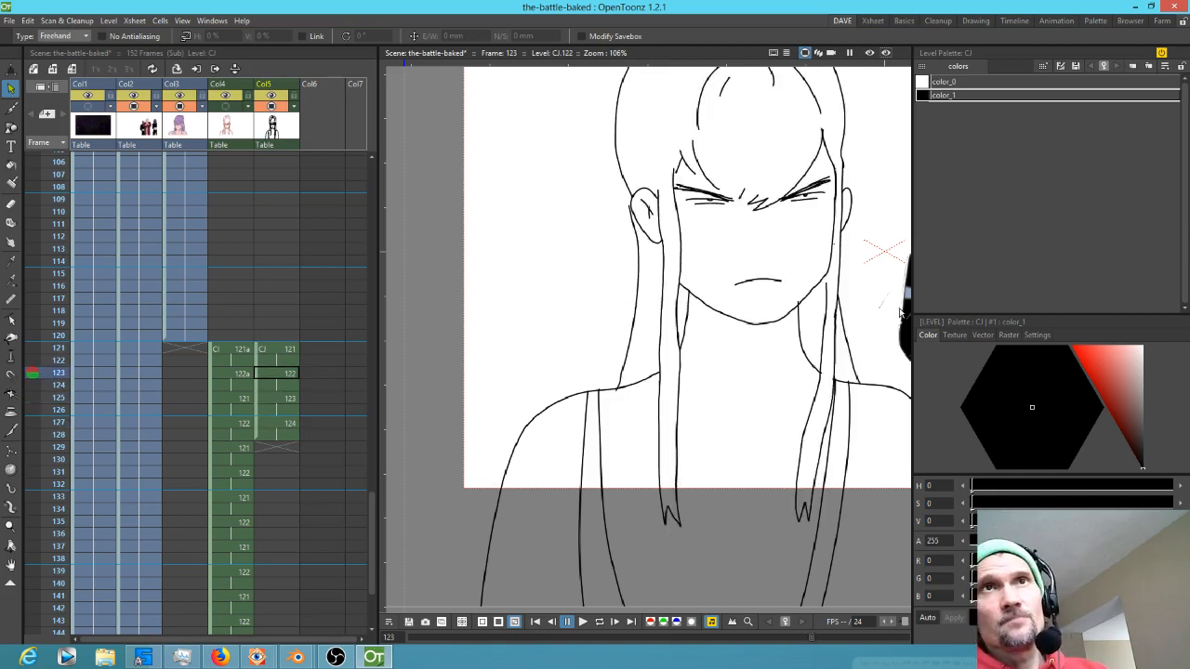
Zoom out and flip between frames 121 and 122 to compare the drawings, returning to the CJ 121 cell
{"action": "scroll", "coordinate": [874, 312], "scroll_direction": "down", "scroll_amount": 2}
{"action": "left_click_drag", "start_coordinate": [850, 309], "coordinate": [807, 313]}
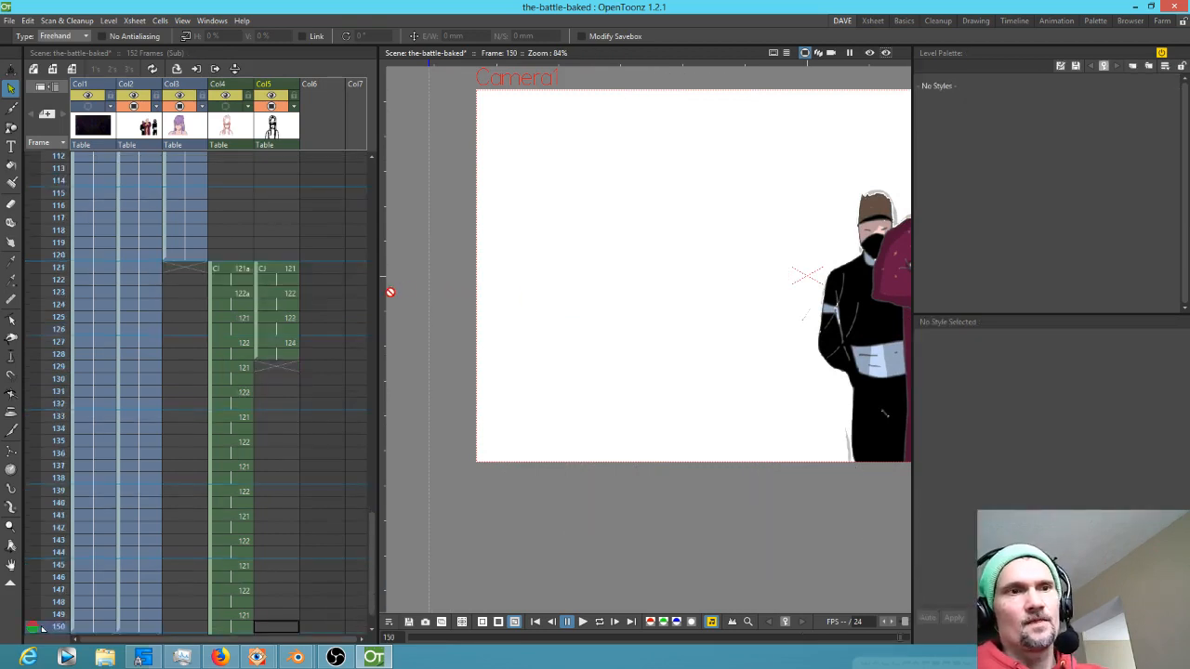
{"action": "left_click", "coordinate": [196, 256]}
{"action": "key", "text": "Down"}
{"action": "key", "text": "Up"}
{"action": "key", "text": "Down"}
{"action": "key", "text": "Down"}
{"action": "key", "text": "Up"}
{"action": "key", "text": "Down"}
{"action": "key", "text": "Up"}
{"action": "key", "text": "Down"}
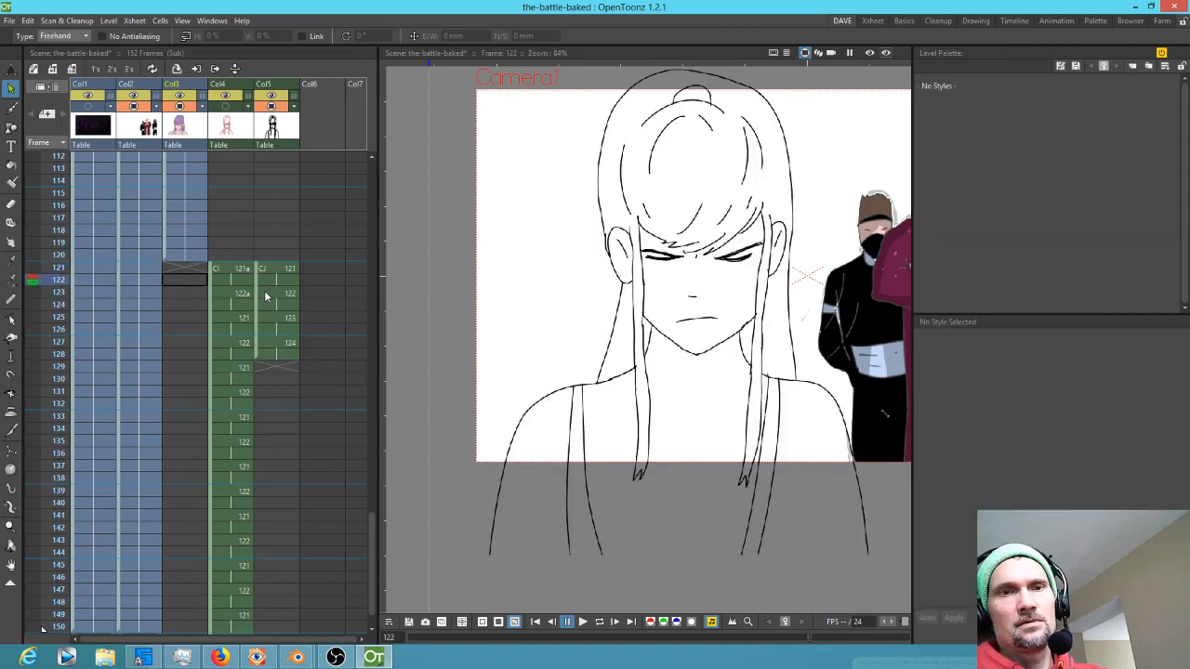
{"action": "left_click", "coordinate": [277, 268]}
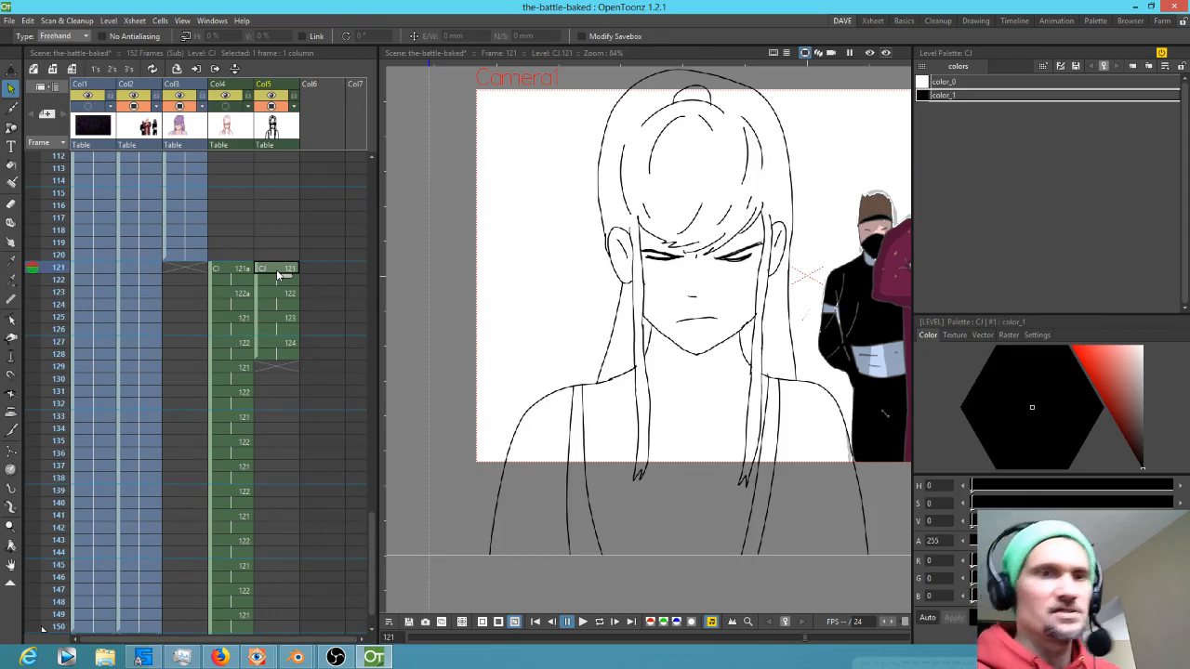
{"action": "key", "text": "b"}
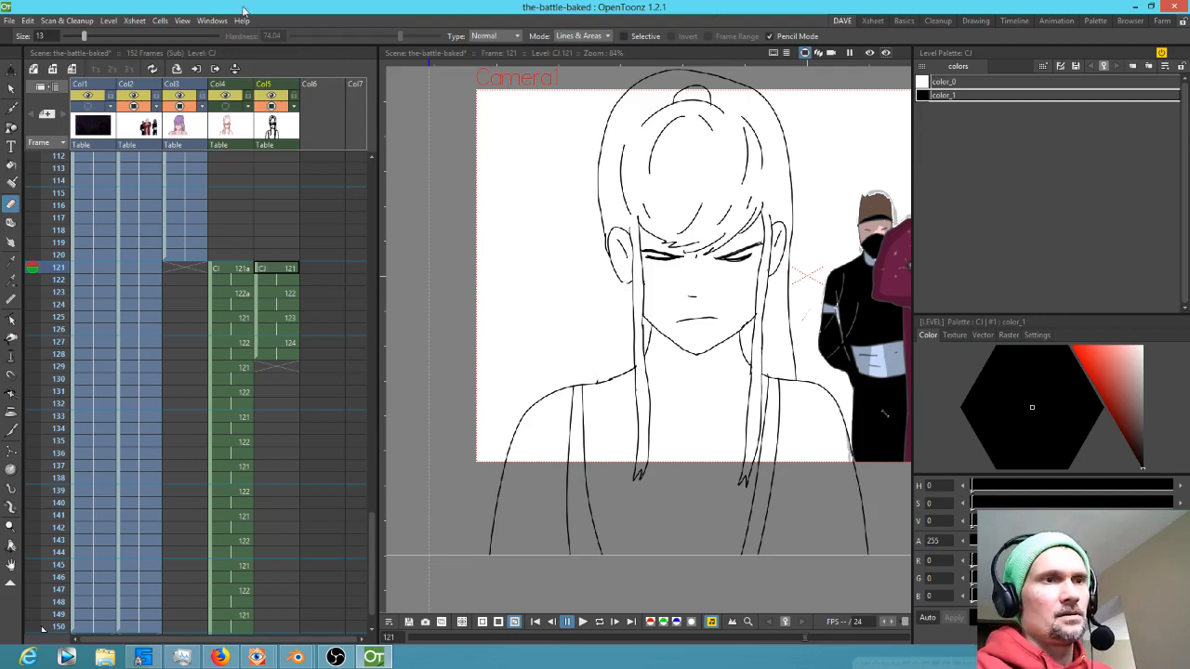
Draw an arc stroke with the Geometric tool along the left side of the face on frame 121
{"action": "key", "text": "g"}
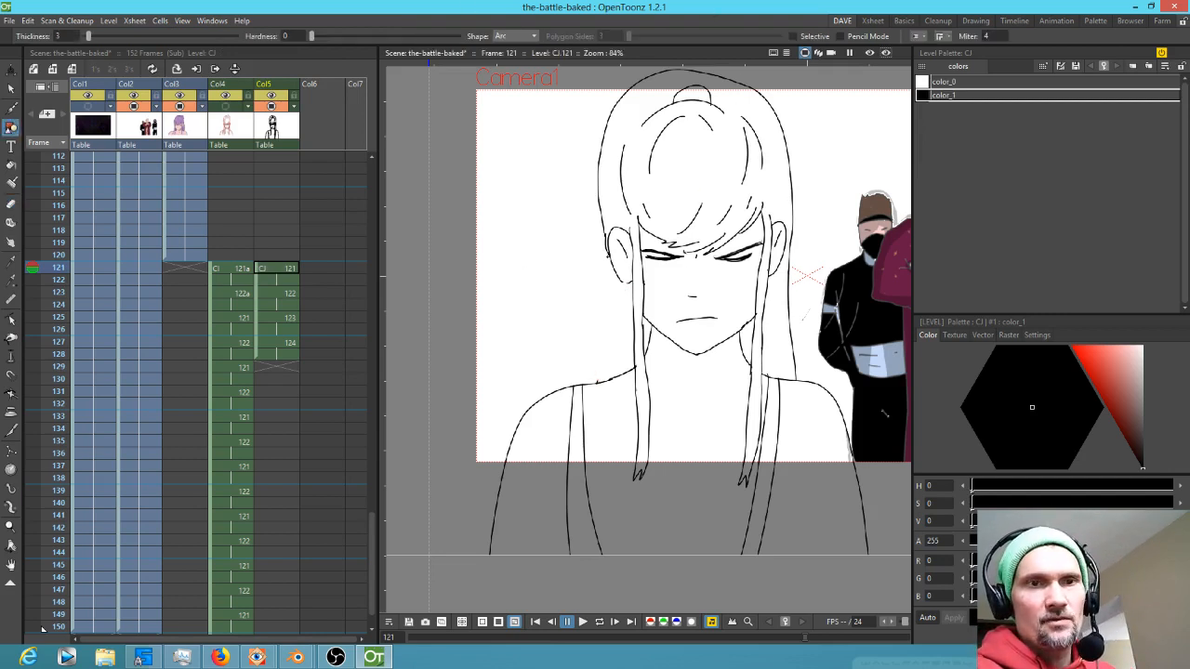
{"action": "left_click", "coordinate": [607, 253]}
{"action": "left_click", "coordinate": [596, 383]}
{"action": "left_click", "coordinate": [618, 302]}
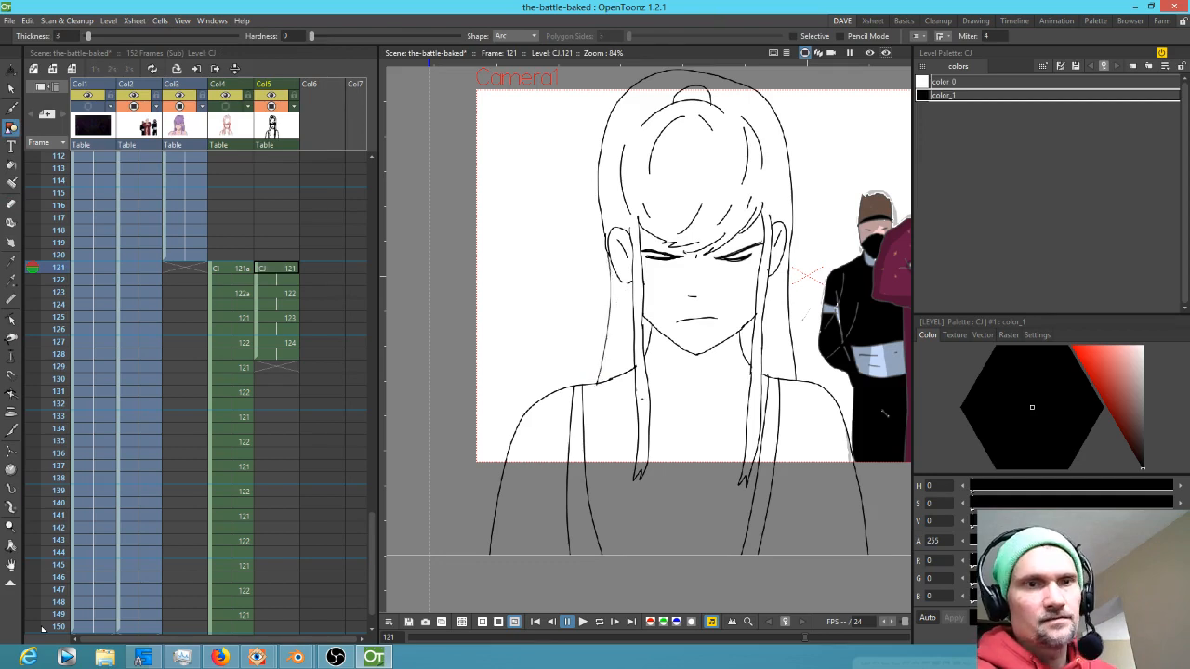
{"action": "scroll", "coordinate": [613, 260], "scroll_direction": "up", "scroll_amount": 7}
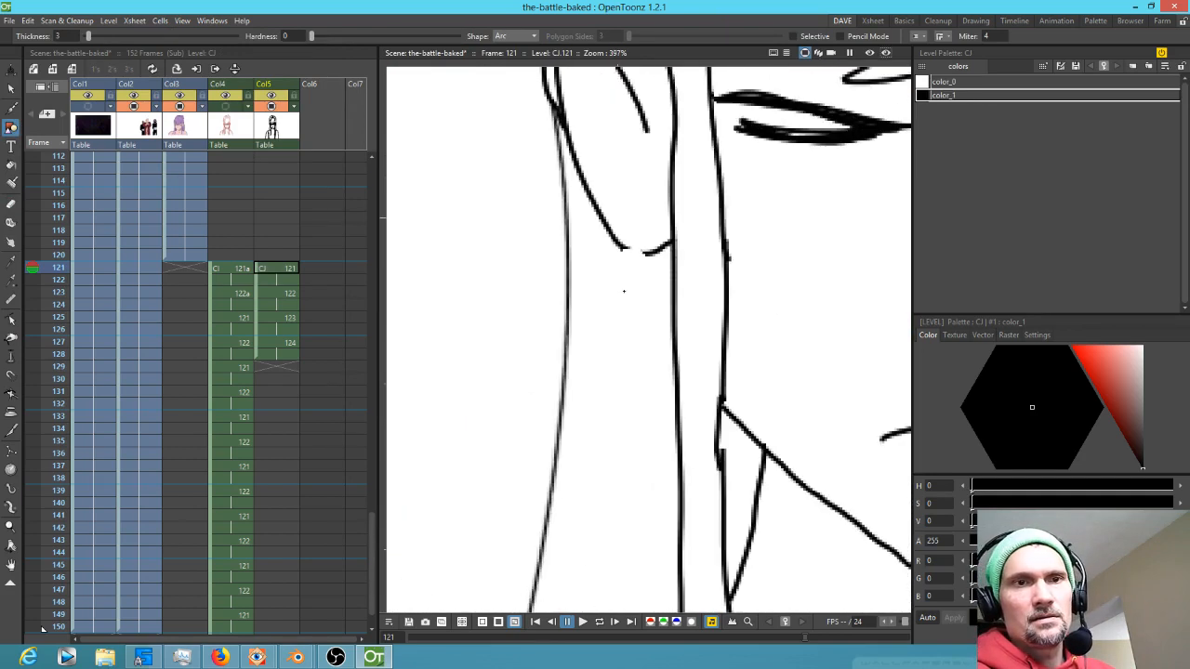
{"action": "scroll", "coordinate": [649, 333], "scroll_direction": "down", "scroll_amount": 8}
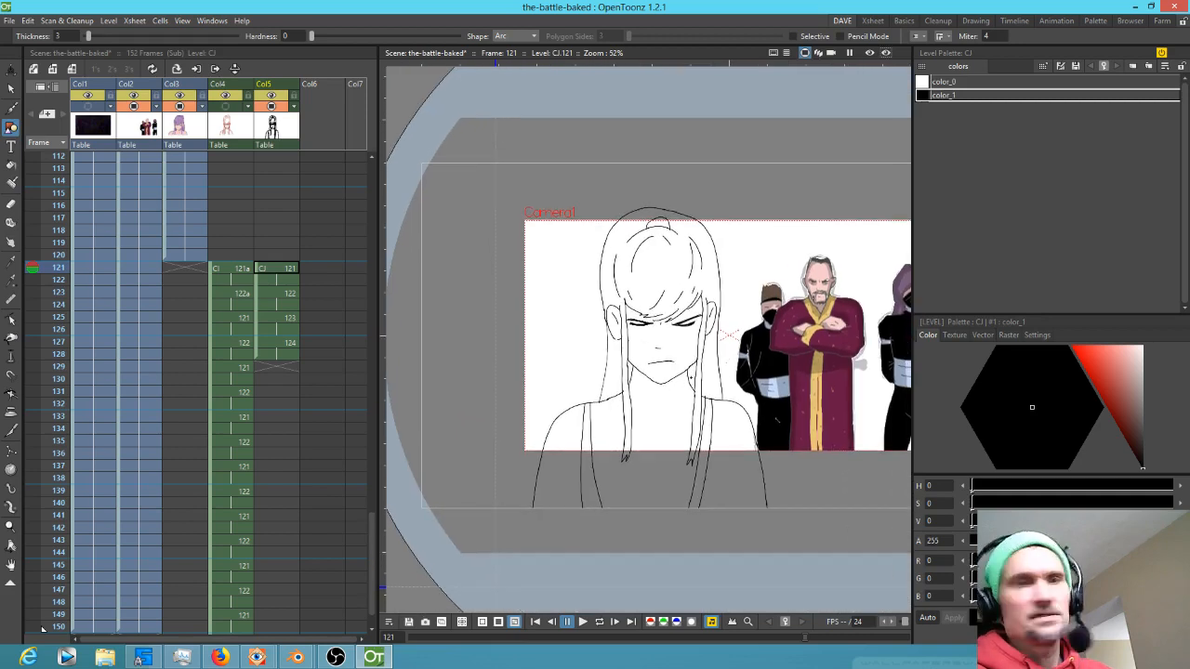
Step back and forth between the drawings to review the face animation, ending on frame 127
{"action": "key", "text": "Up"}
{"action": "key", "text": "Down"}
{"action": "key", "text": "Up"}
{"action": "key", "text": "Down"}
{"action": "key", "text": "Up"}
{"action": "key", "text": "Down"}
{"action": "key", "text": "Up"}
{"action": "key", "text": "Down"}
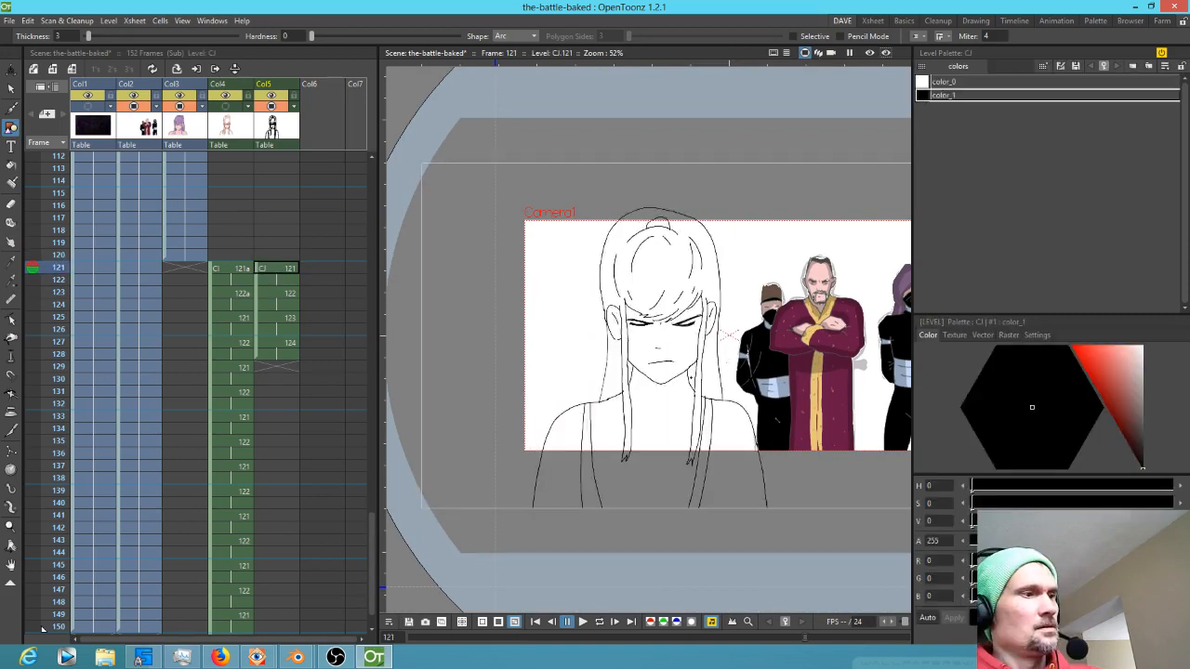
{"action": "key", "text": "Down"}
{"action": "key", "text": "Down"}
{"action": "key", "text": "Down"}
{"action": "key", "text": "Down"}
{"action": "key", "text": "Down"}
{"action": "key", "text": "Down"}
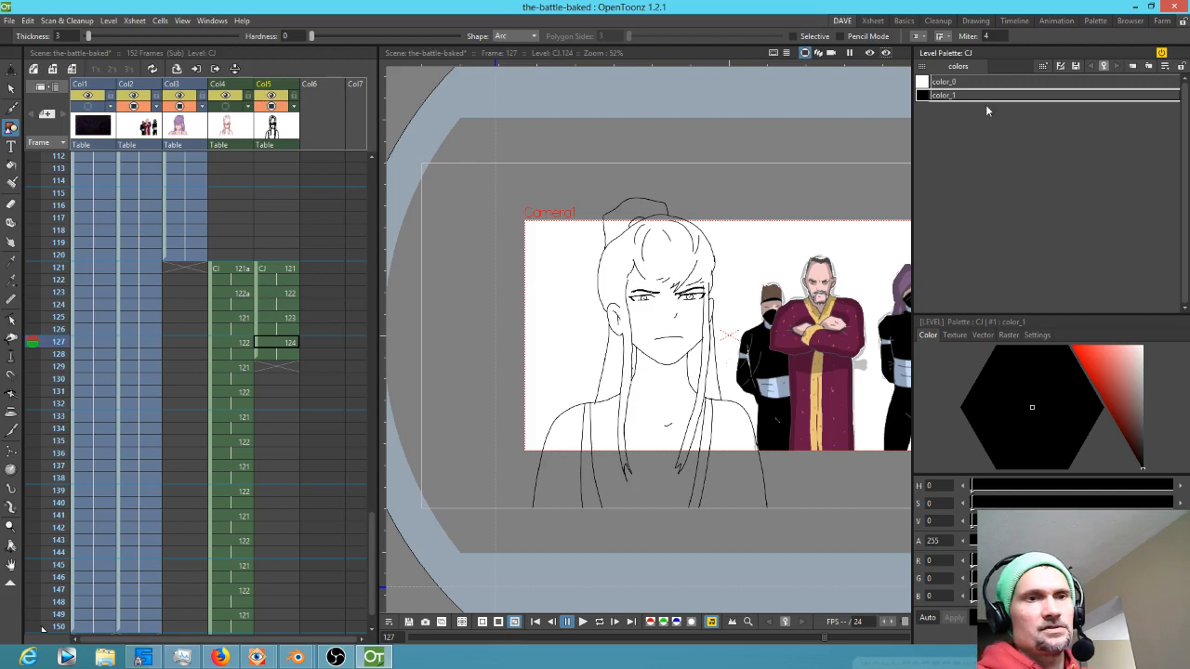
Copy Col5's cells from frame 125 to 128 and paste them repeatedly from frame 129 to fill to frame 150, deleting the extra cell
{"action": "left_click", "coordinate": [288, 320]}
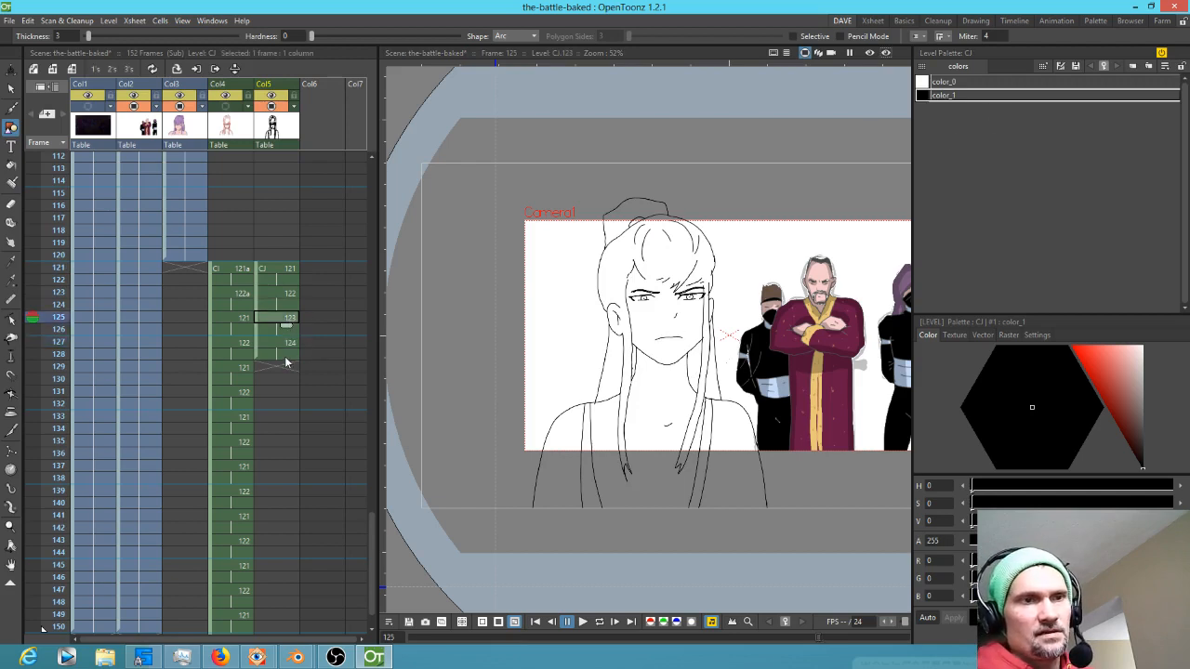
{"action": "left_click", "coordinate": [286, 360], "text": "shift"}
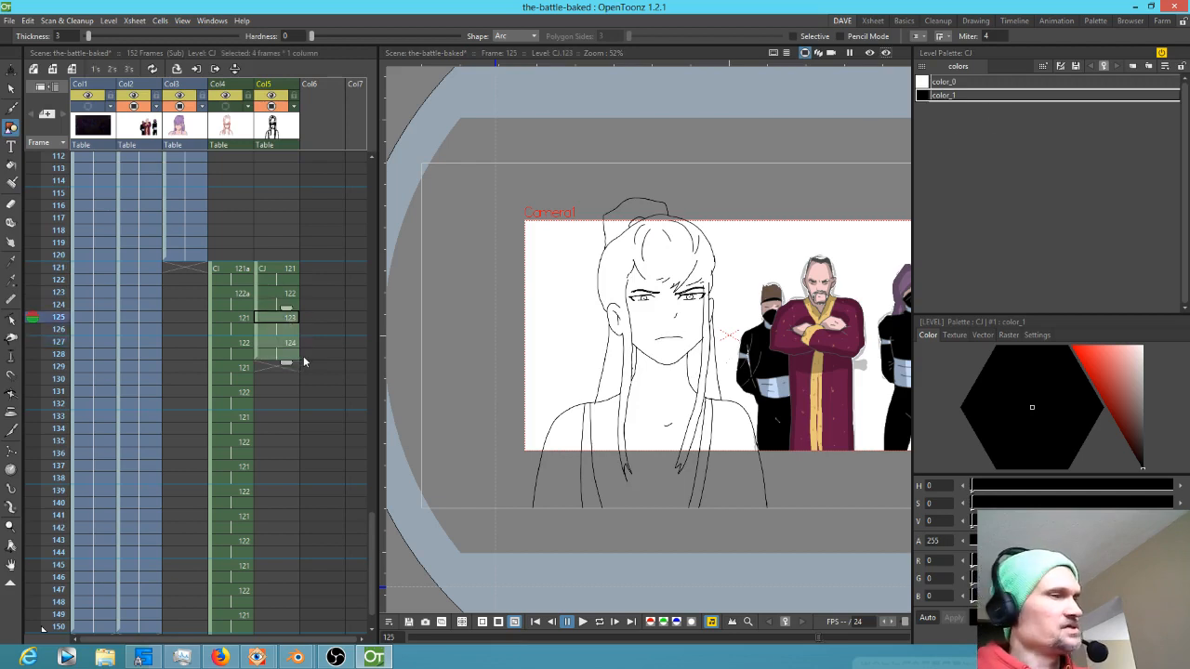
{"action": "left_click", "coordinate": [284, 370]}
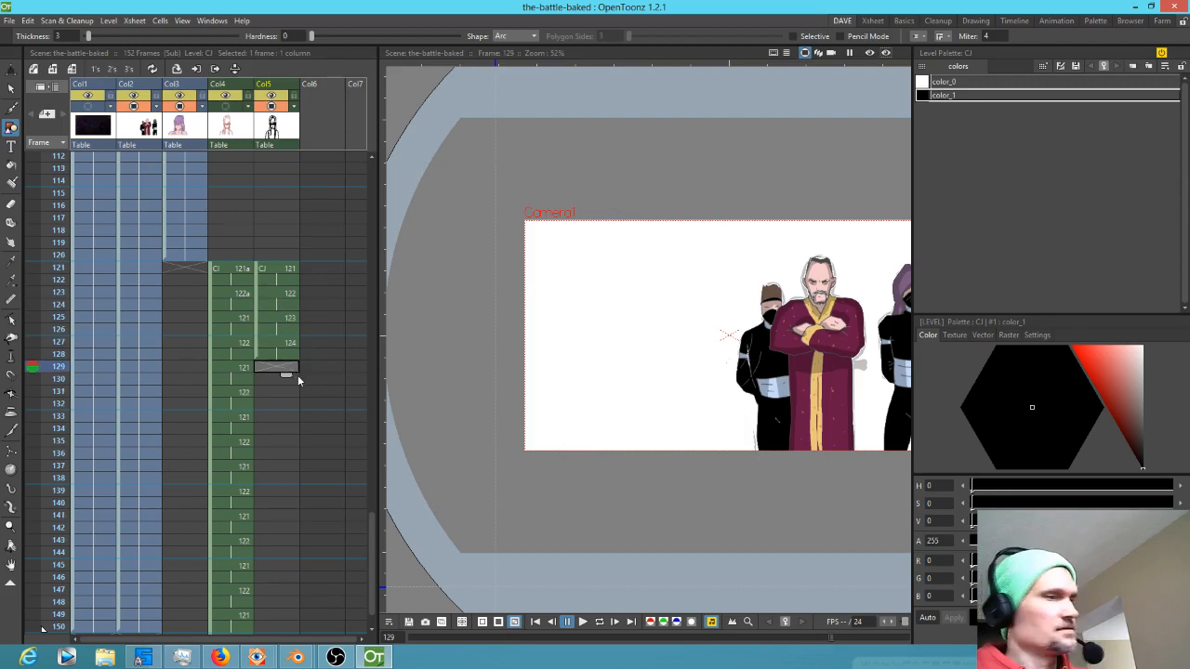
{"action": "scroll", "coordinate": [300, 375], "scroll_direction": "down", "scroll_amount": 4}
{"action": "scroll", "coordinate": [299, 375], "scroll_direction": "up", "scroll_amount": 1}
{"action": "key", "text": "ctrl+v"}
{"action": "key", "text": "ctrl+v"}
{"action": "key", "text": "ctrl+v"}
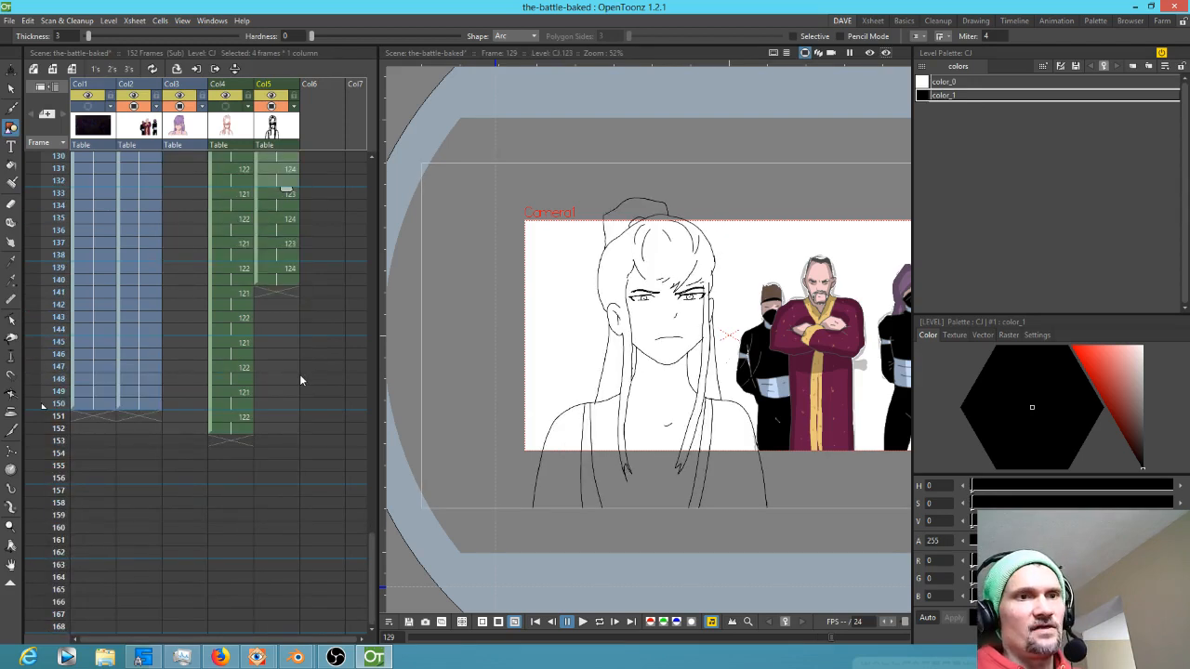
{"action": "key", "text": "ctrl+v"}
{"action": "key", "text": "ctrl+v"}
{"action": "key", "text": "ctrl+v"}
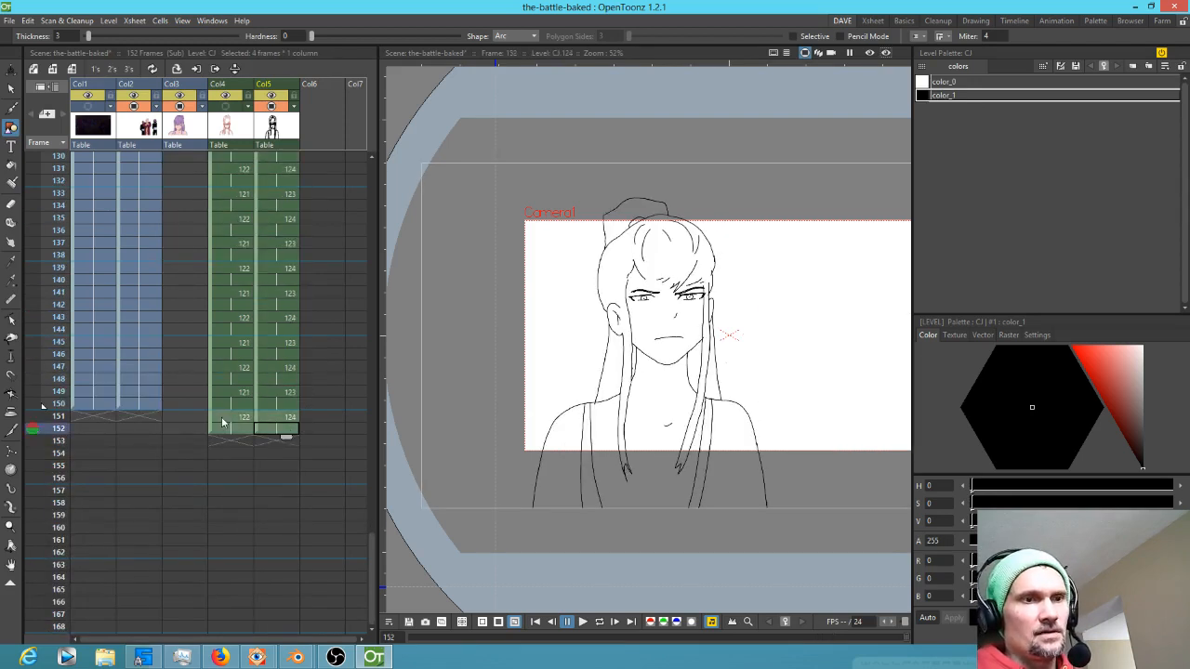
{"action": "key", "text": "Delete"}
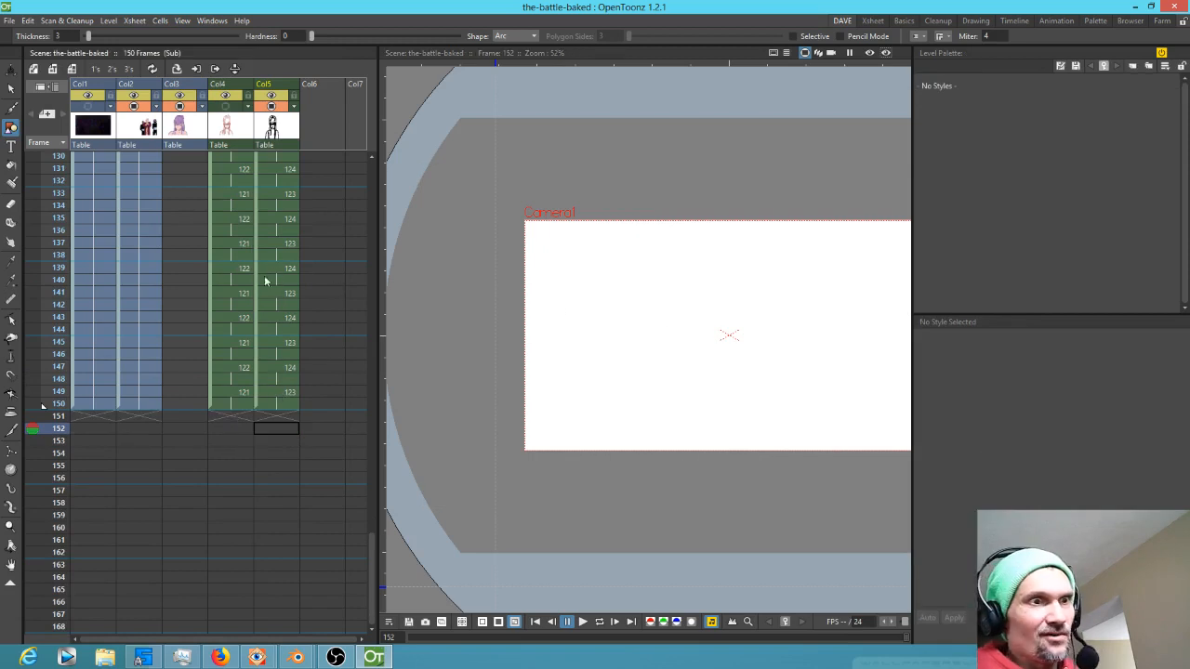
Play back the scene to review the extended loop, stopping on the CJ 121 cell
{"action": "key", "text": "l"}
{"action": "scroll", "coordinate": [725, 346], "scroll_direction": "down", "scroll_amount": 2}
{"action": "left_click_drag", "start_coordinate": [751, 346], "coordinate": [709, 354]}
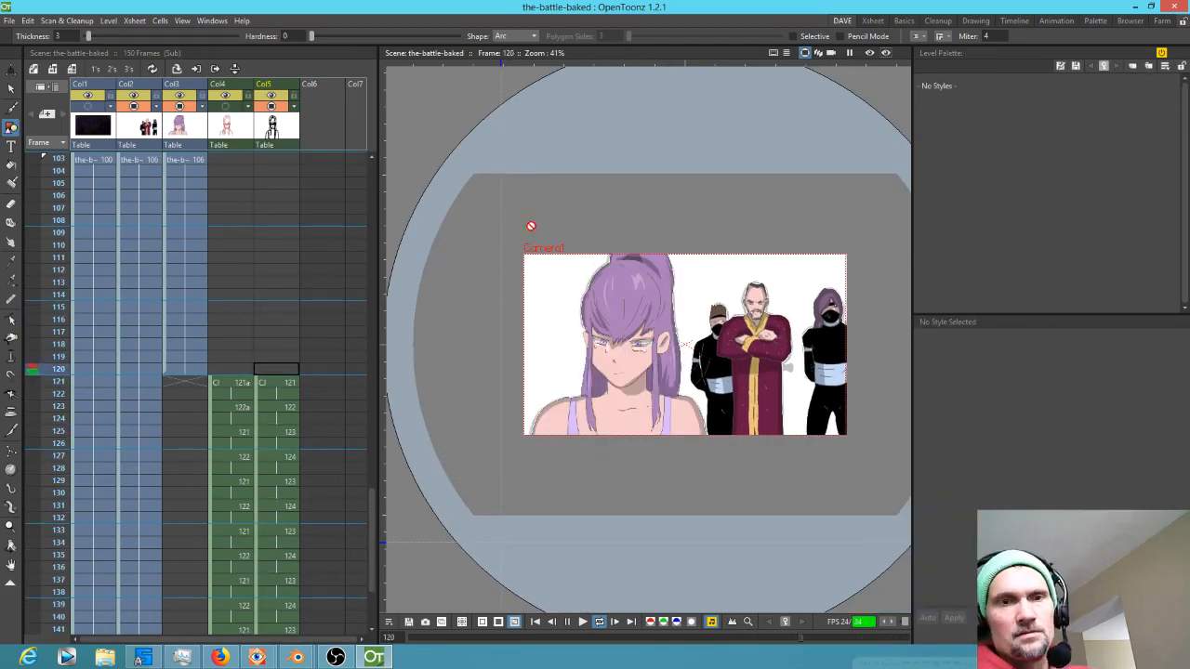
{"action": "scroll", "coordinate": [620, 355], "scroll_direction": "up", "scroll_amount": 5}
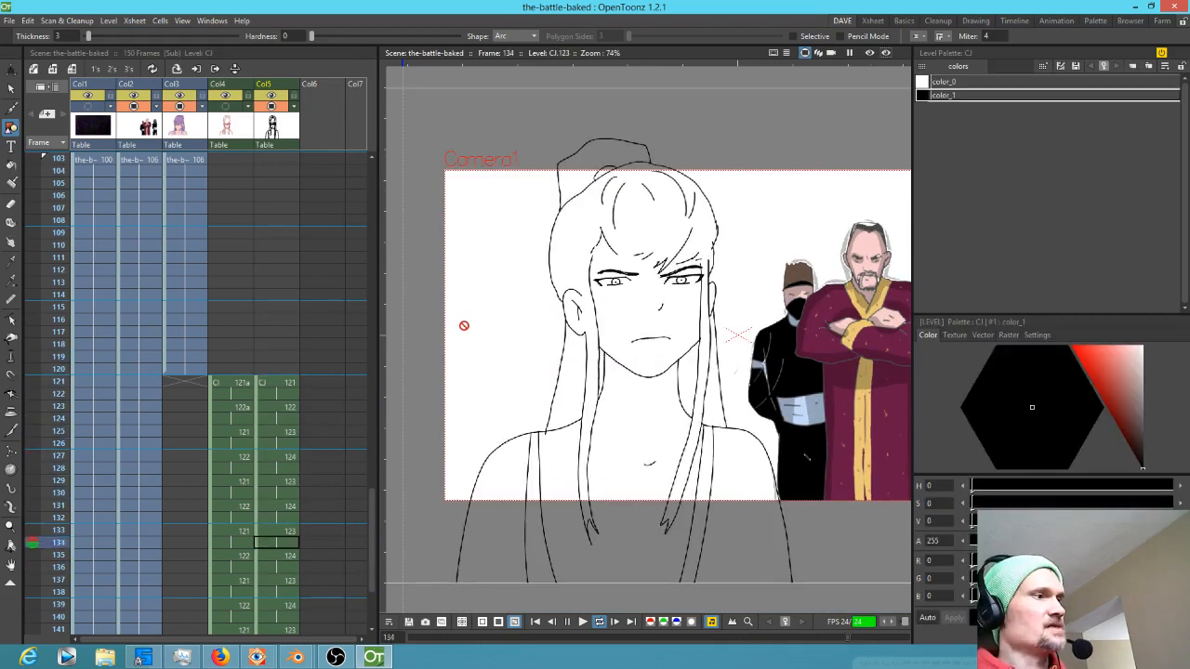
{"action": "left_click", "coordinate": [290, 370]}
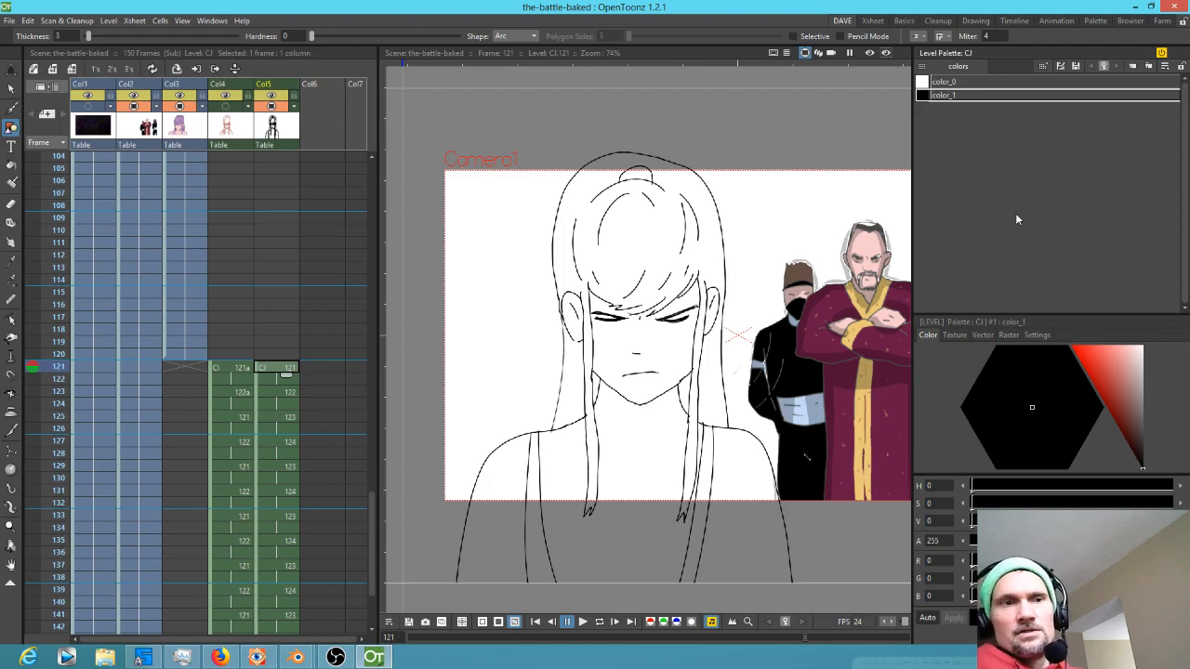
Add several copies of the color_1 style to the CJ level palette
{"action": "left_click", "coordinate": [951, 97]}
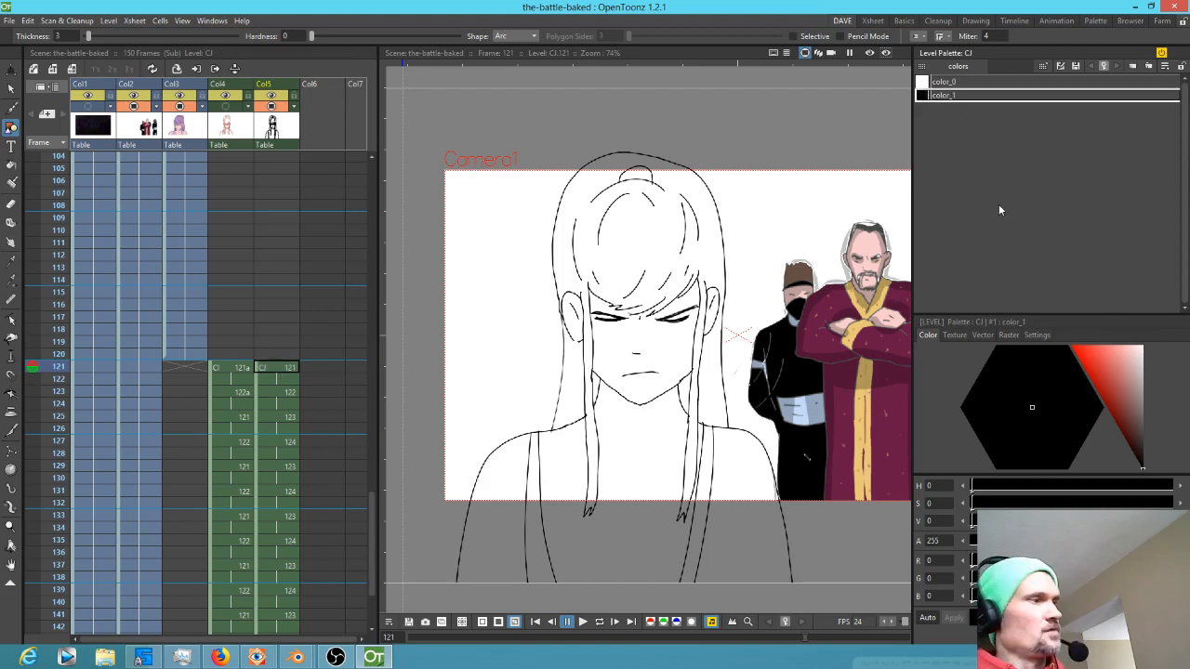
{"action": "key", "text": "ctrl+v"}
{"action": "key", "text": "ctrl+v"}
{"action": "key", "text": "ctrl+v"}
{"action": "key", "text": "ctrl+v"}
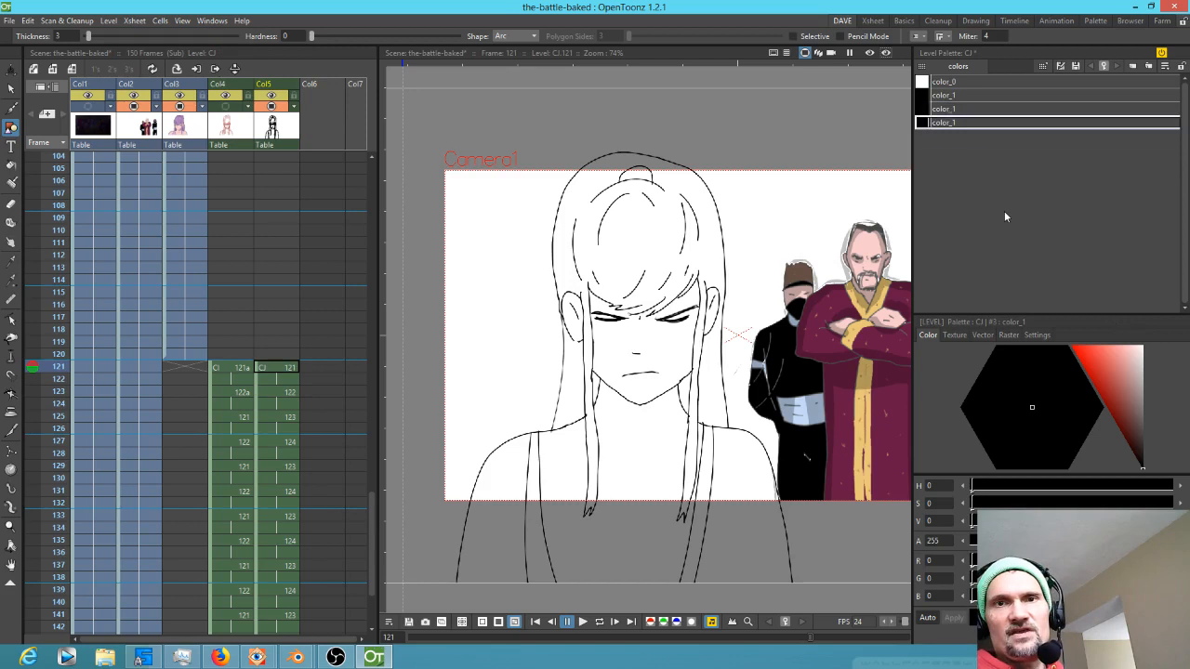
{"action": "key", "text": "ctrl+v"}
{"action": "left_click", "coordinate": [953, 109]}
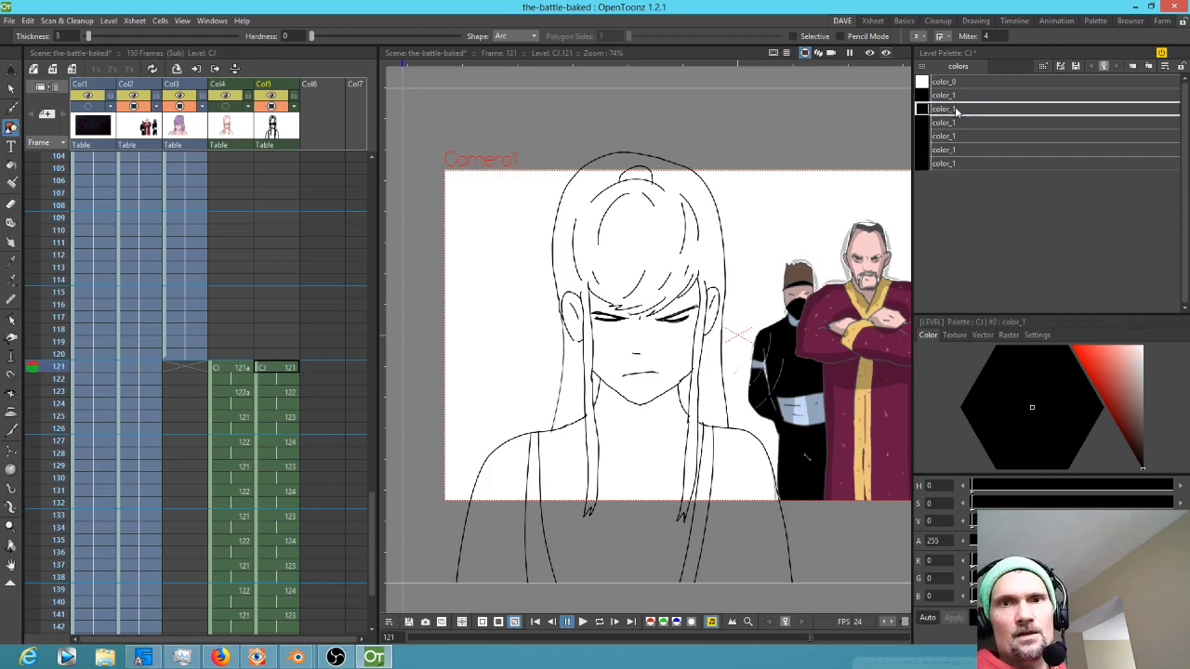
Extend the colored reference drawing in Col3 from frame 120 down to frame 126 to overlay the CJ line art
{"action": "left_click", "coordinate": [198, 359]}
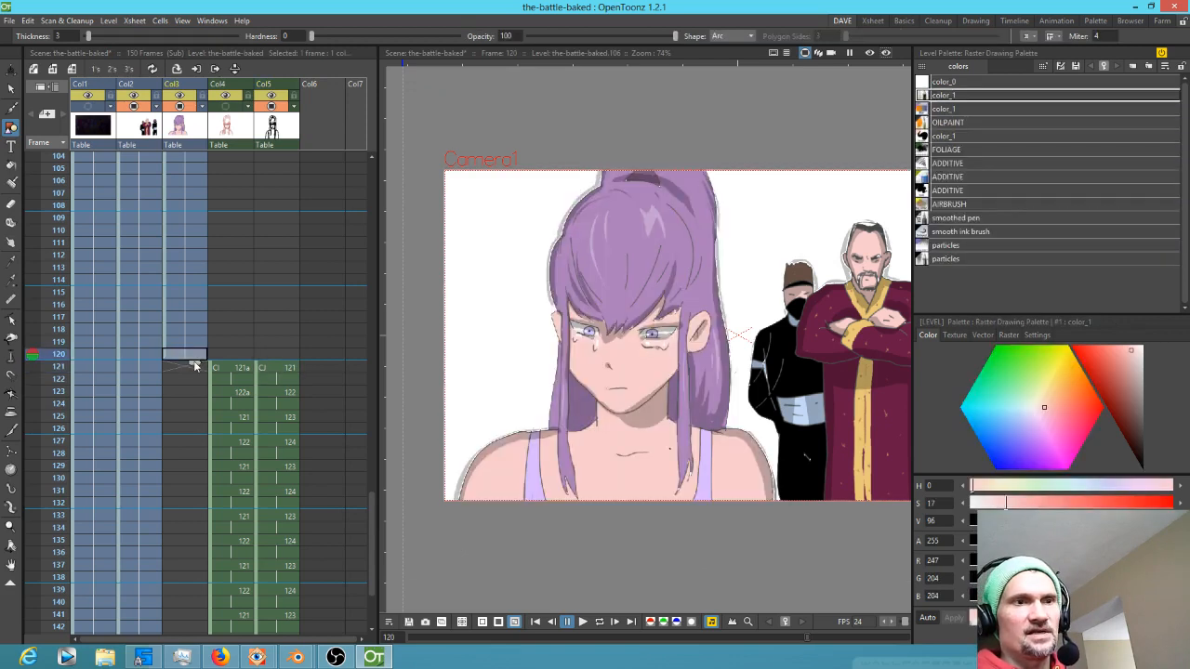
{"action": "left_click_drag", "start_coordinate": [194, 380], "coordinate": [189, 413]}
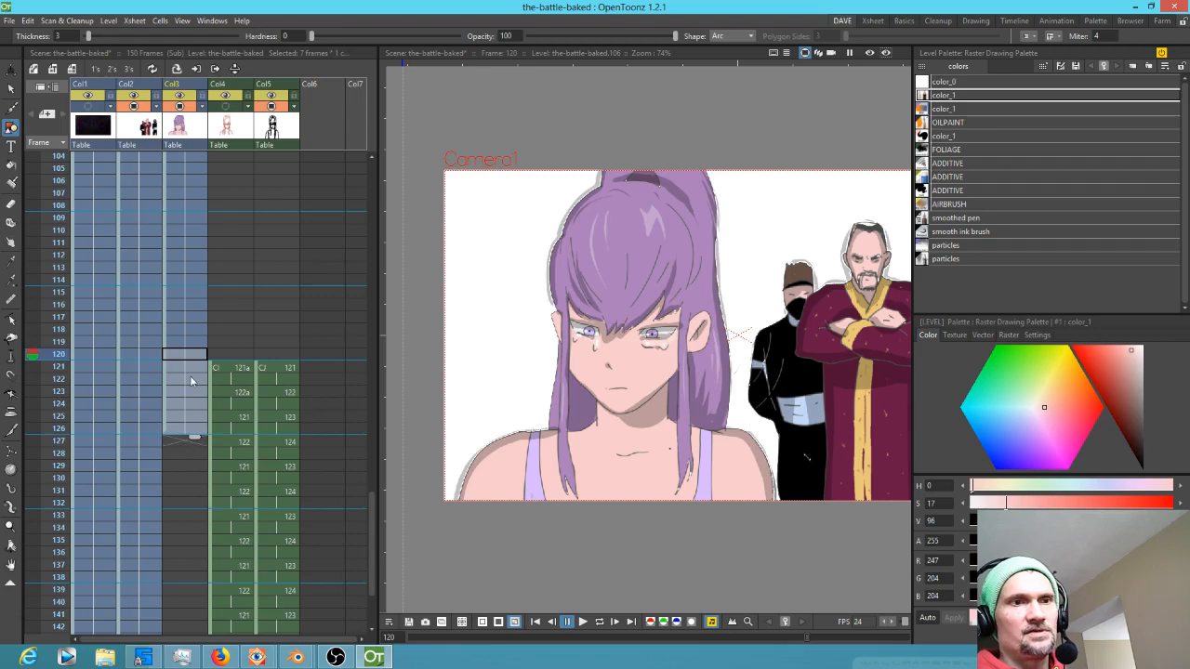
{"action": "left_click", "coordinate": [194, 370]}
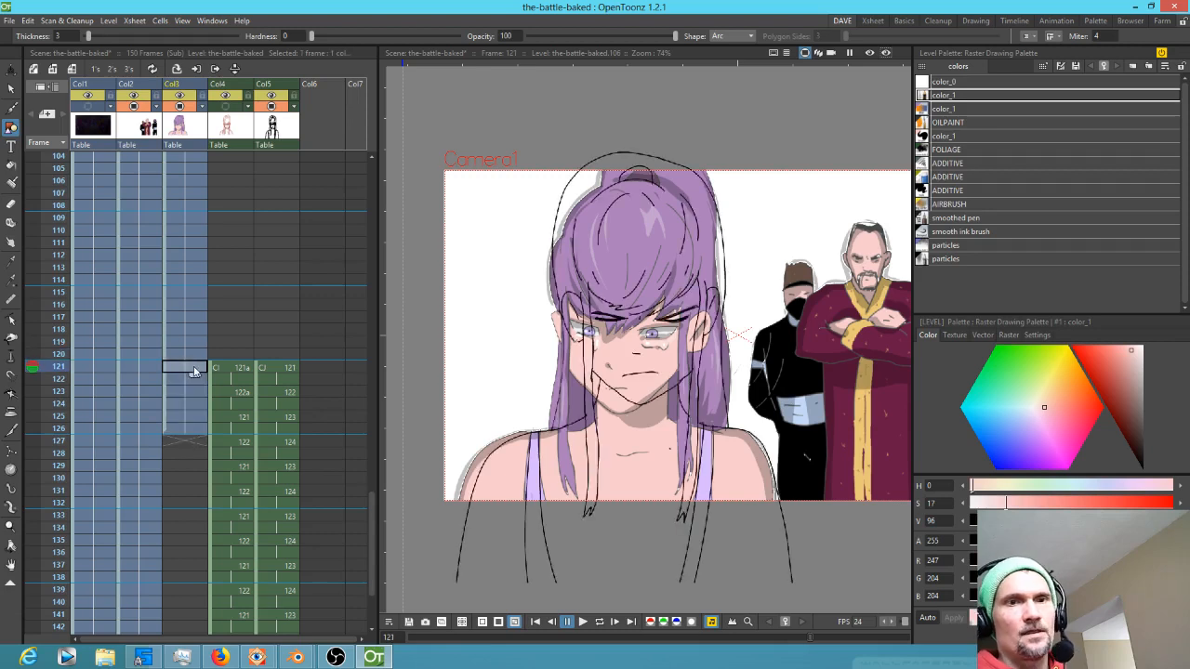
Pick the skin and hair colors from the reference into the third and fourth CJ styles with the Style Picker
{"action": "left_click", "coordinate": [292, 369]}
{"action": "left_click", "coordinate": [962, 109]}
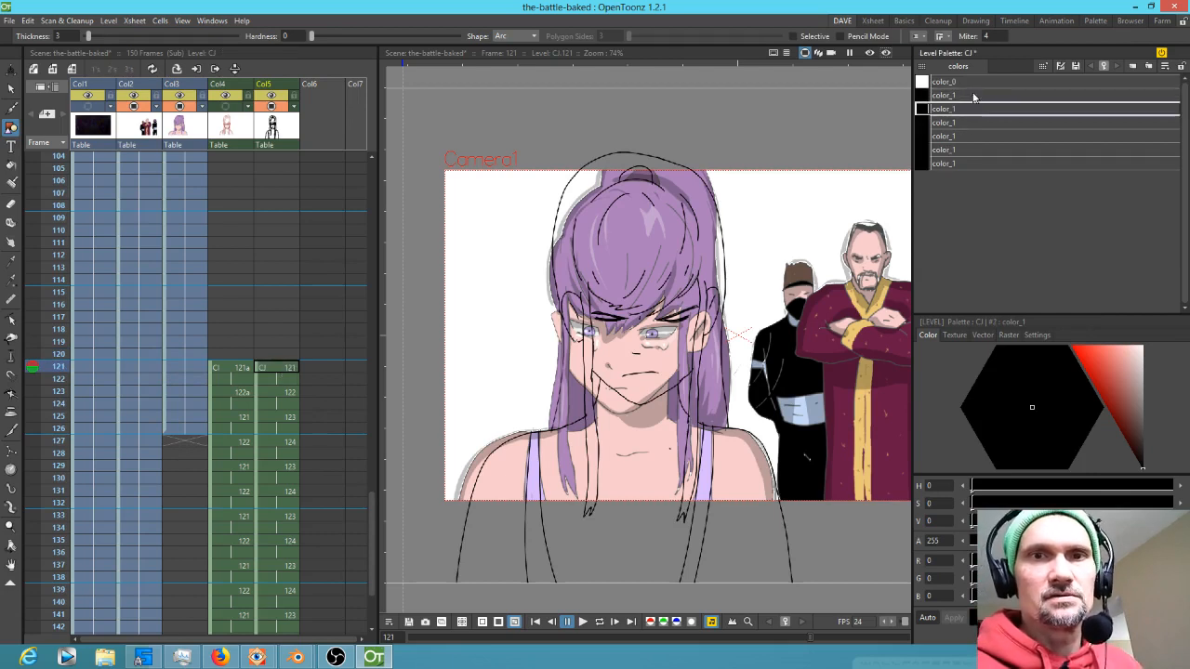
{"action": "key", "text": "k"}
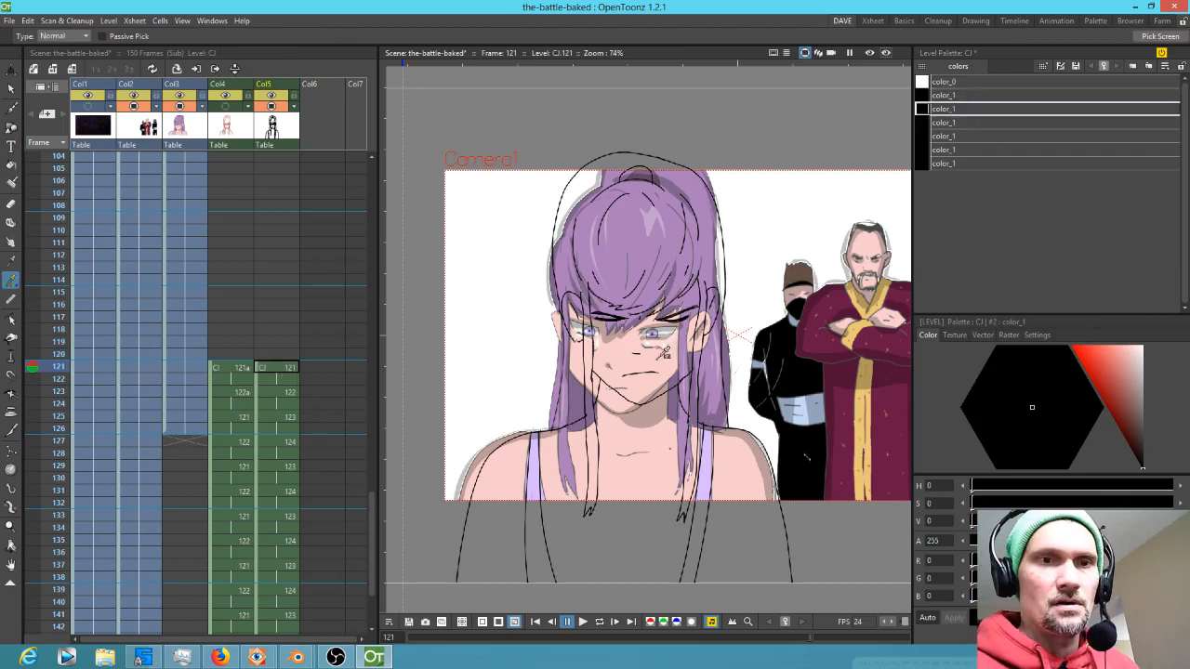
{"action": "left_click", "coordinate": [663, 352]}
{"action": "left_click", "coordinate": [960, 123]}
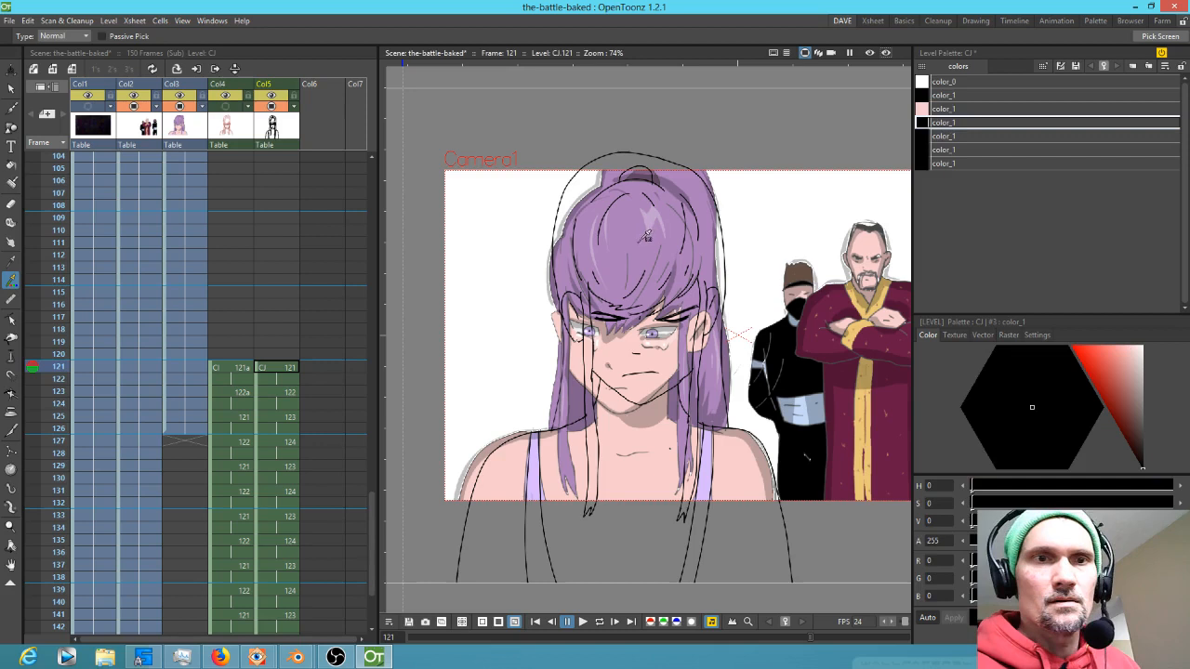
{"action": "left_click", "coordinate": [647, 236]}
Pick the hair highlight, skin shadow and lavender top colors from the reference into the fifth to seventh styles
{"action": "left_click", "coordinate": [959, 136]}
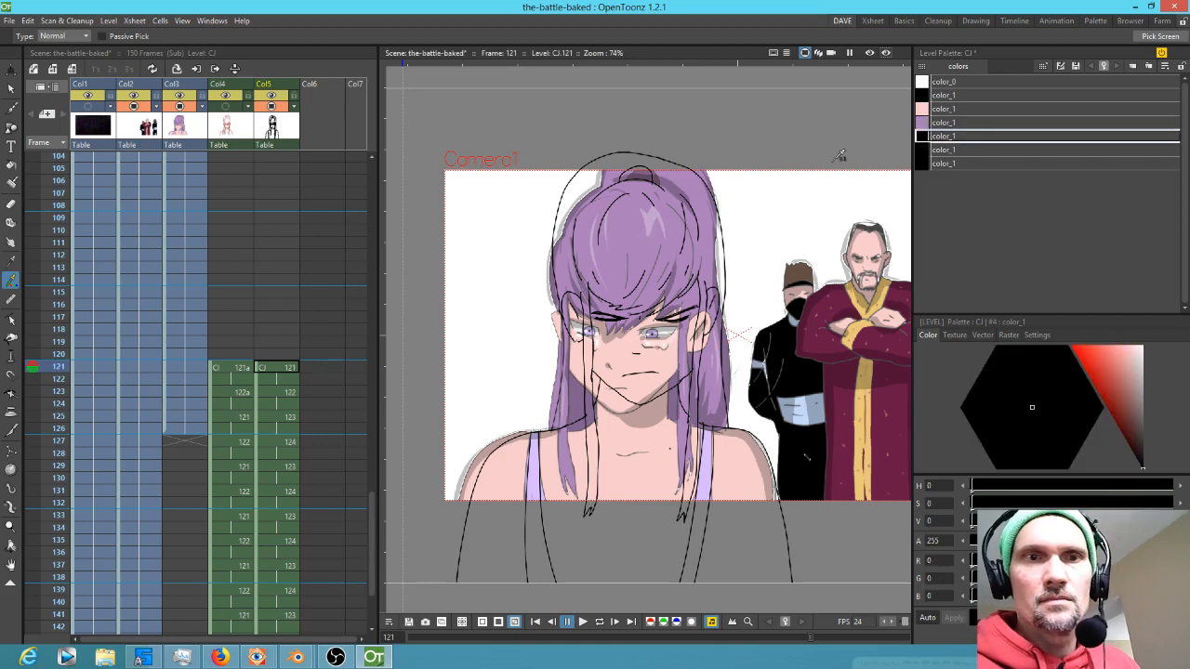
{"action": "left_click", "coordinate": [659, 210]}
{"action": "left_click", "coordinate": [948, 150]}
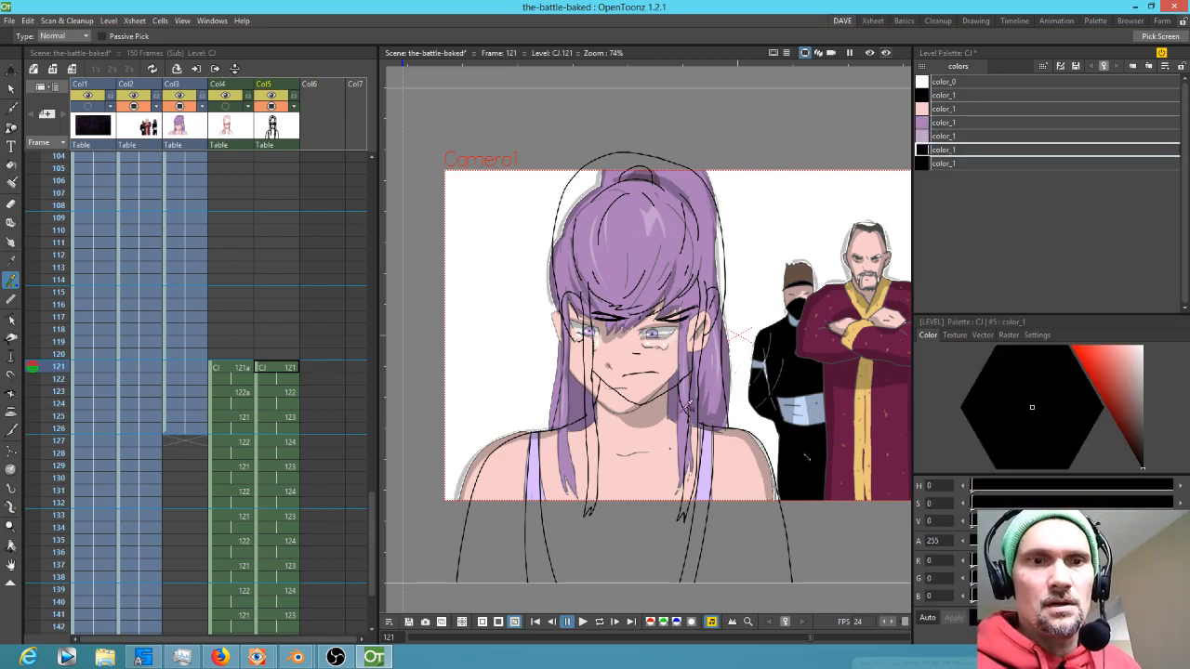
{"action": "left_click", "coordinate": [680, 409]}
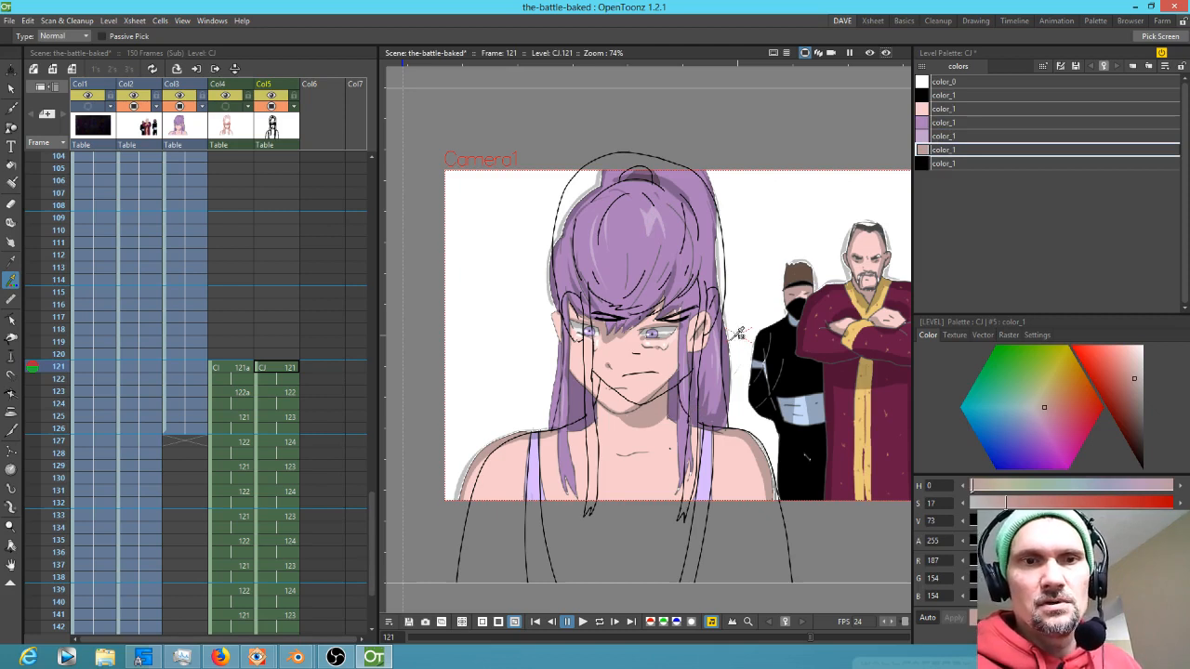
{"action": "left_click", "coordinate": [948, 163]}
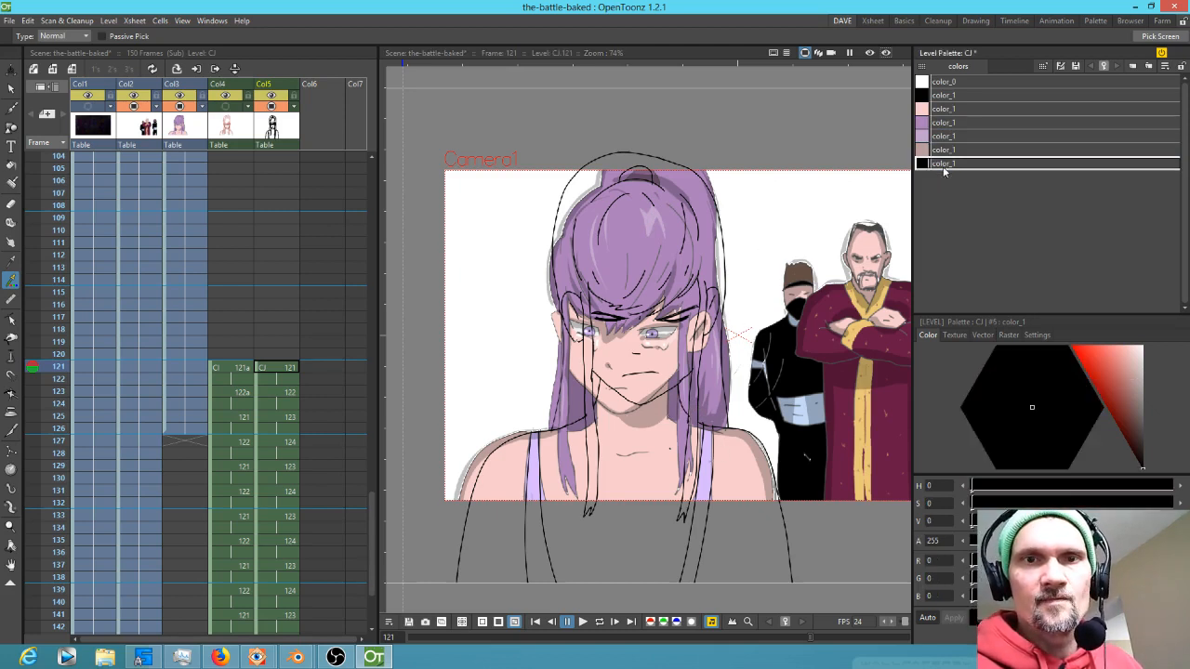
{"action": "left_click", "coordinate": [714, 468]}
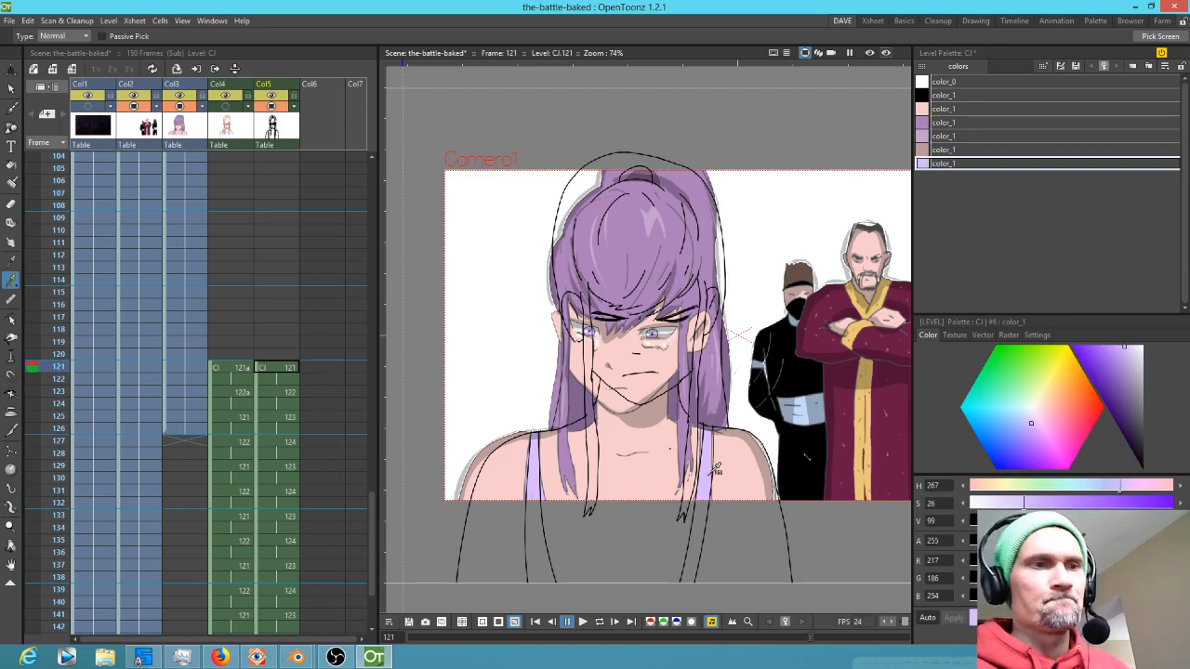
Delete the extended reference cells in Col3 from frame 121 onward and reselect the CJ 121 cell
{"action": "left_click_drag", "start_coordinate": [186, 368], "coordinate": [188, 428]}
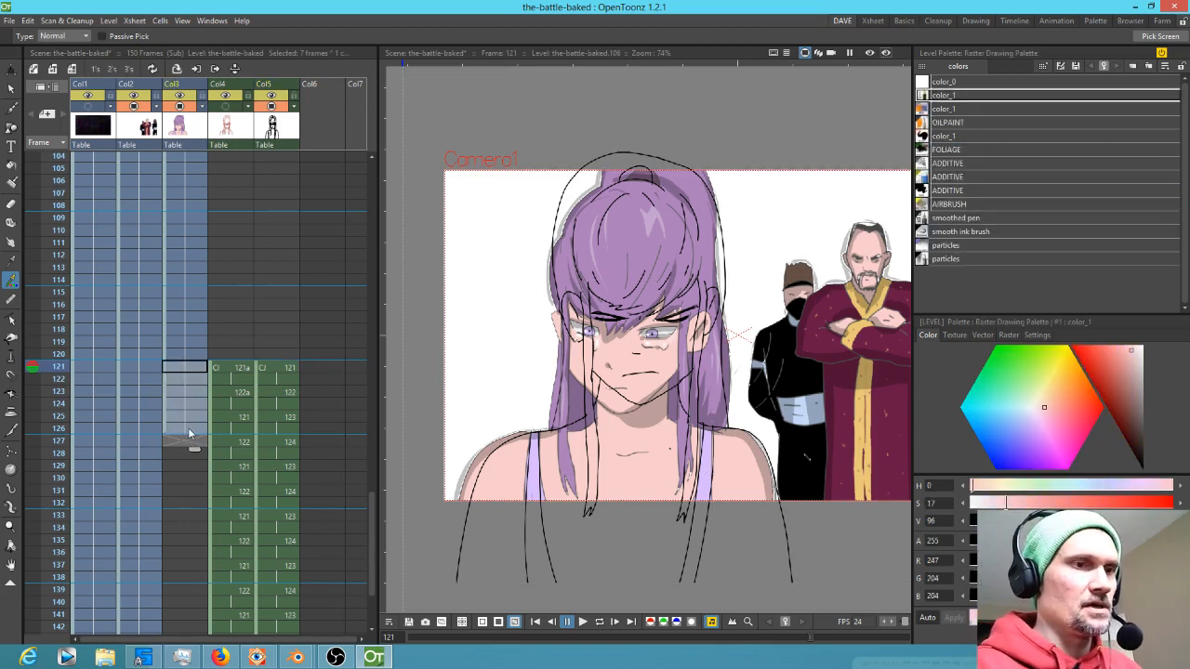
{"action": "key", "text": "Delete"}
{"action": "left_click", "coordinate": [279, 368]}
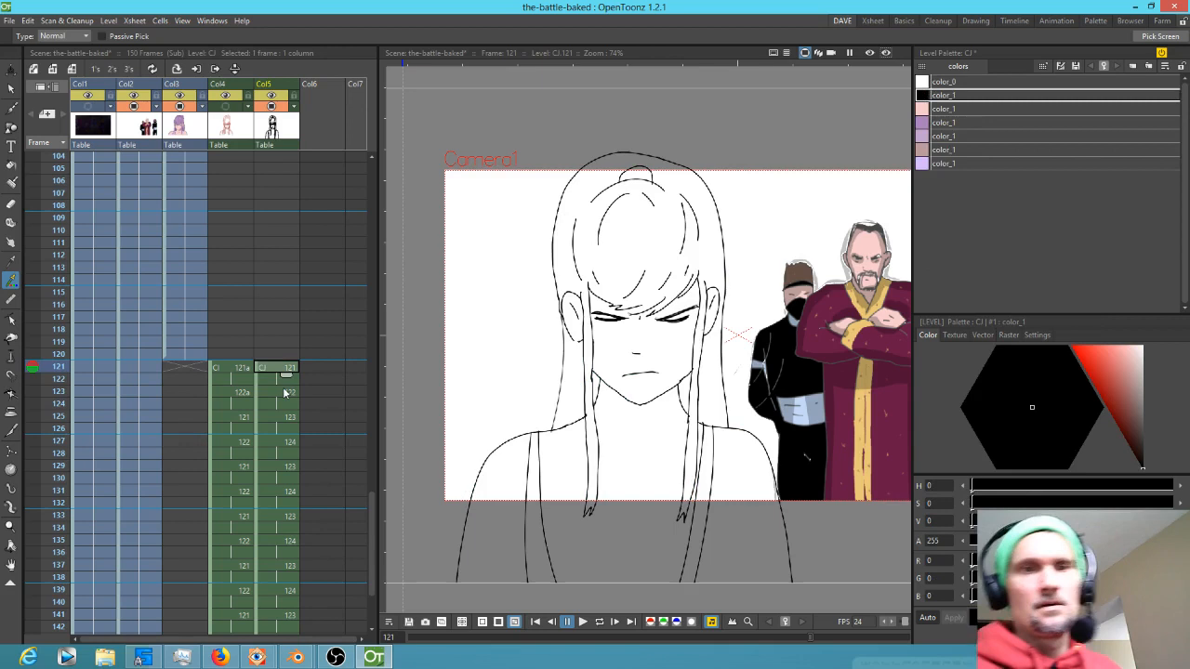
Try filling the hair on frame 121 with the purple style using the Fill tool, then undo it
{"action": "left_click", "coordinate": [964, 126]}
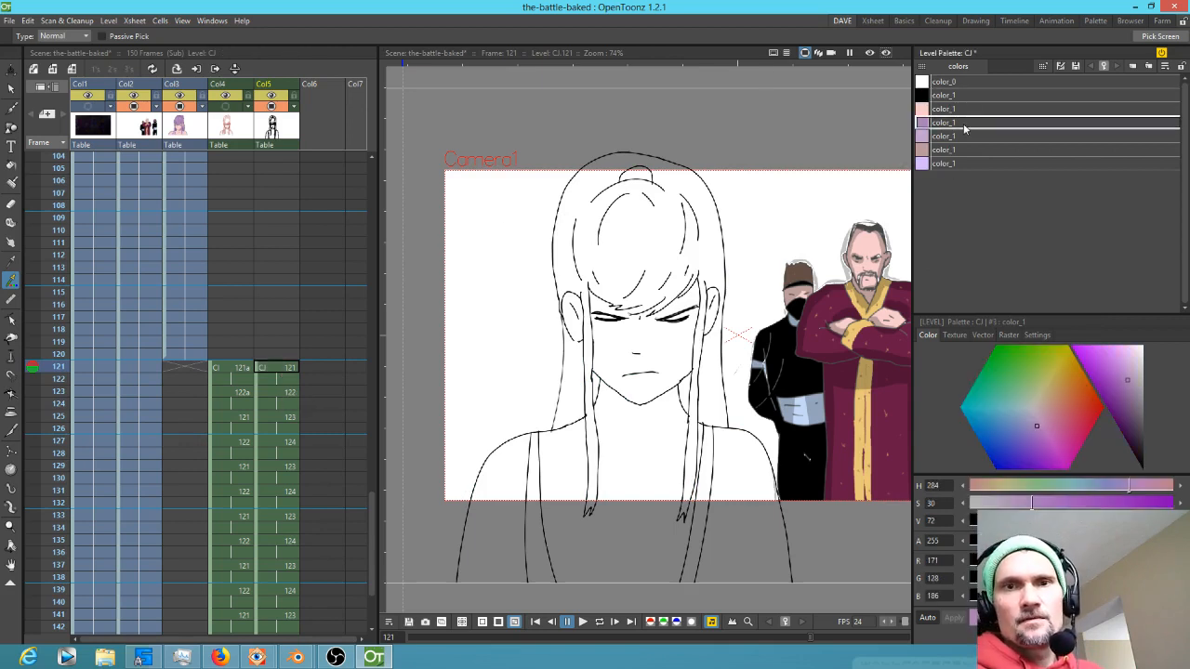
{"action": "key", "text": "f"}
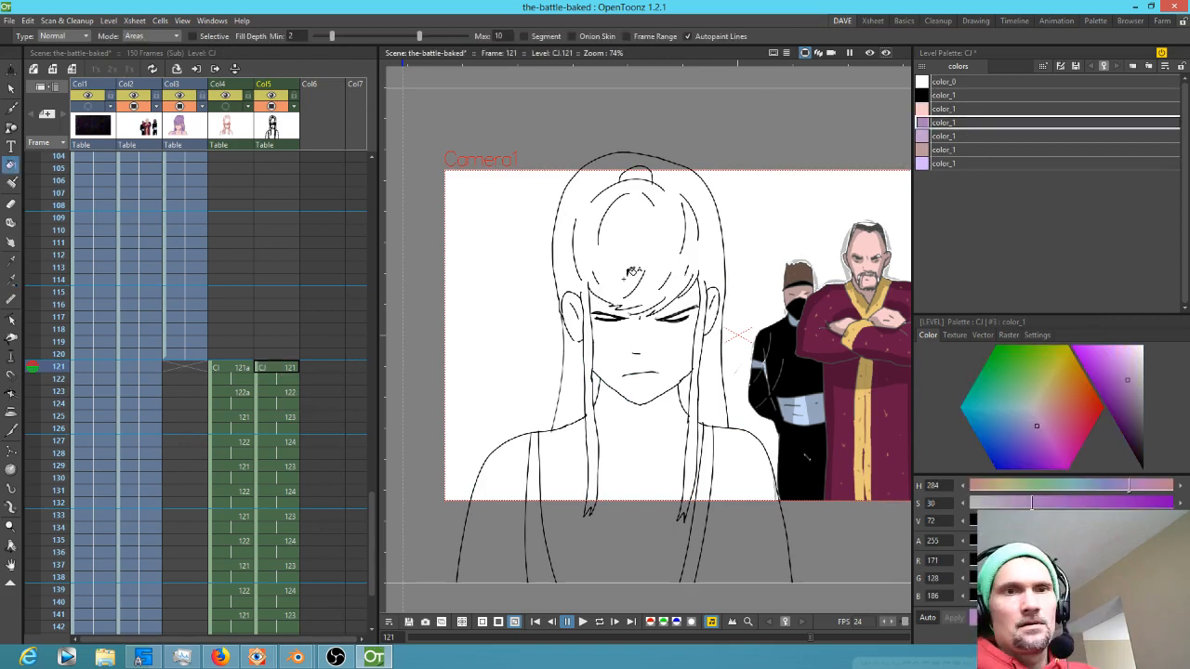
{"action": "left_click", "coordinate": [636, 254]}
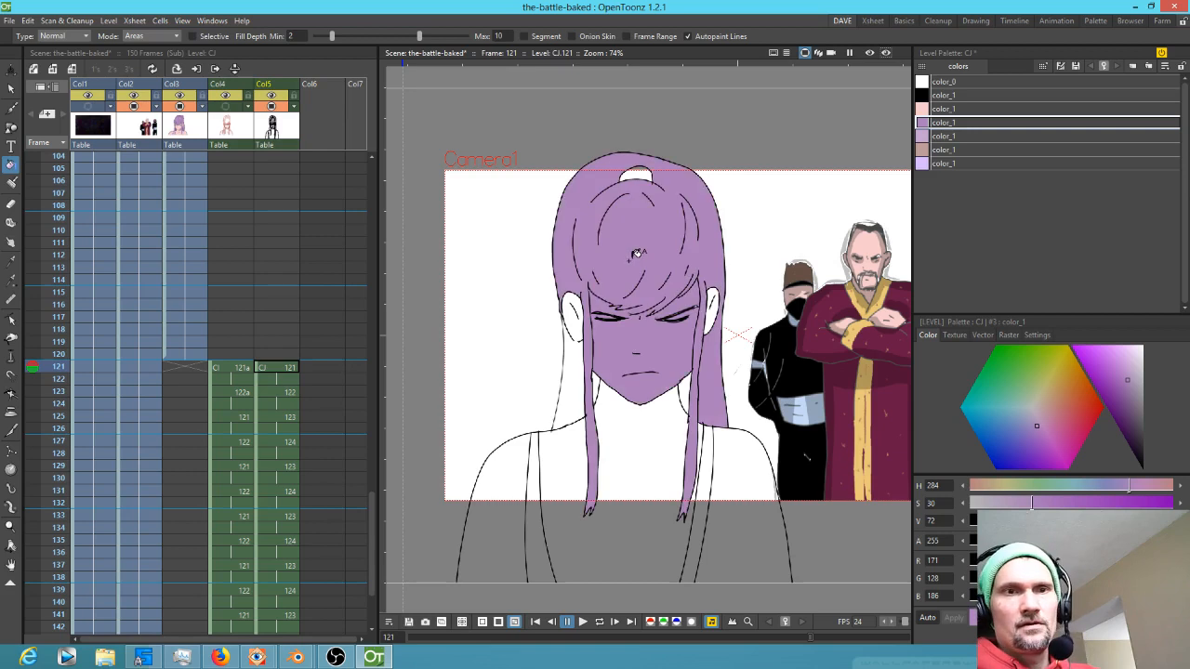
{"action": "key", "text": "ctrl+z"}
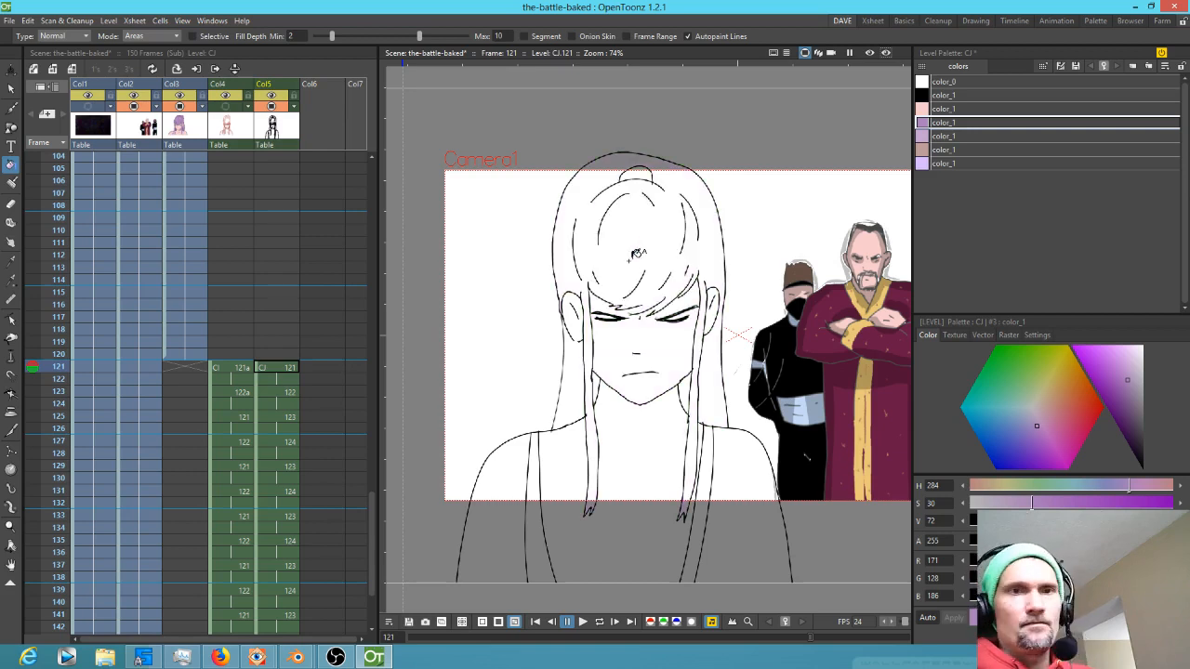
Try painting a purple stroke along the hairline above the eyes on frame 121 with the Paint Brush, then undo it
{"action": "key", "text": "j"}
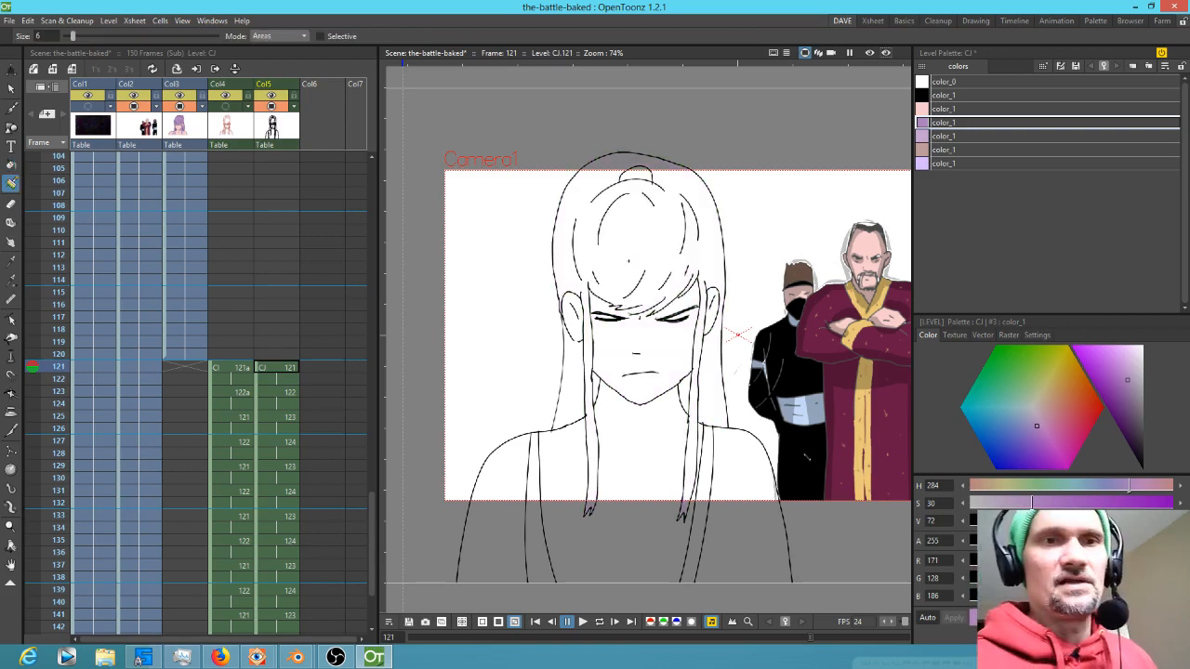
{"action": "left_click", "coordinate": [294, 38]}
{"action": "left_click", "coordinate": [289, 56]}
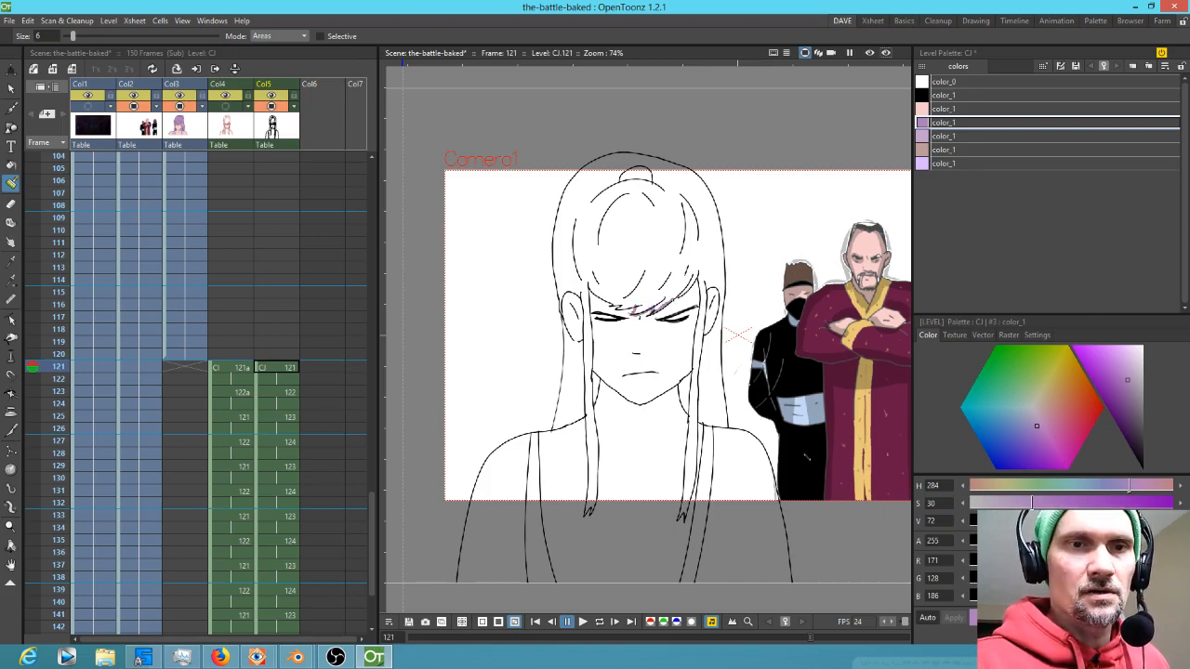
{"action": "scroll", "coordinate": [697, 330], "scroll_direction": "up", "scroll_amount": 4}
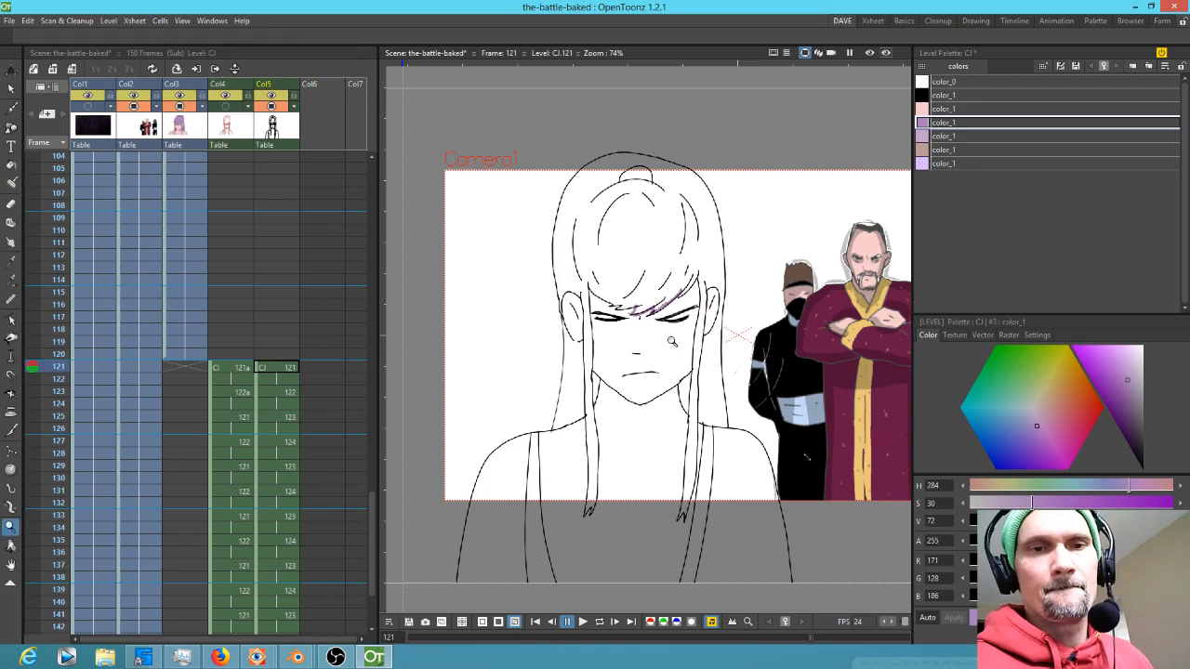
{"action": "left_click_drag", "start_coordinate": [654, 247], "coordinate": [737, 291]}
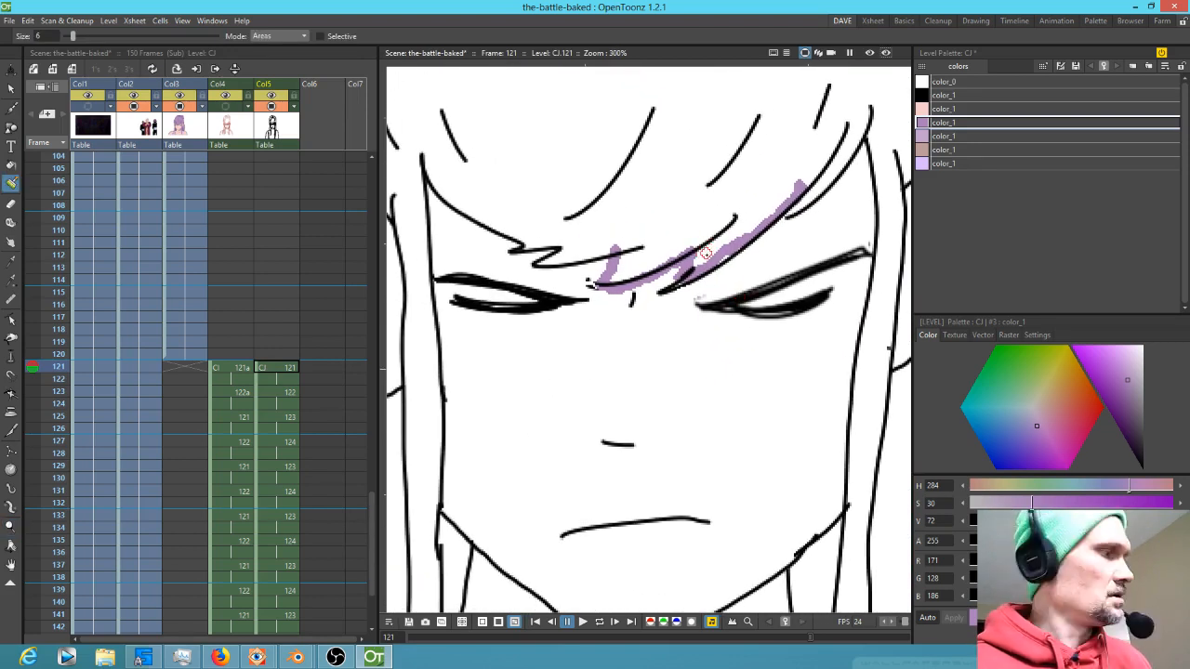
{"action": "key", "text": "ctrl+z"}
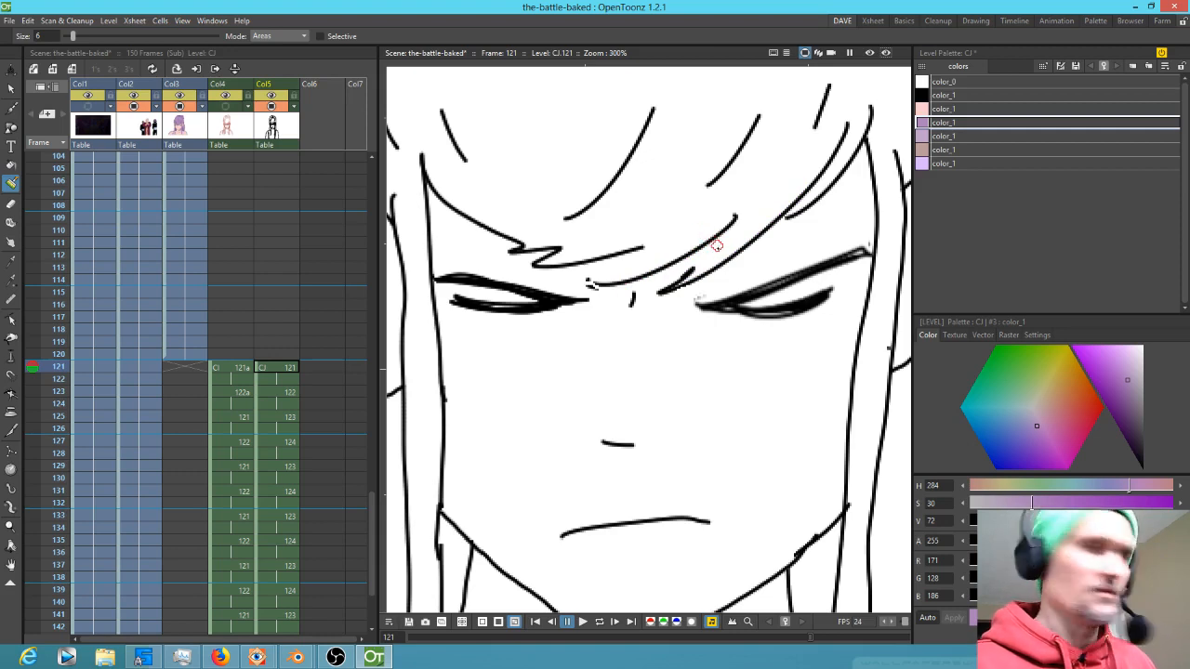
Paint purple into the gaps along the hairline on frame 121 and fill the hair with the purple style
{"action": "left_click_drag", "start_coordinate": [703, 240], "coordinate": [692, 272]}
{"action": "mouse_move", "coordinate": [598, 261]}
{"action": "left_mouse_down"}
{"action": "mouse_move", "coordinate": [612, 277]}
{"action": "mouse_move", "coordinate": [606, 262]}
{"action": "mouse_move", "coordinate": [623, 243]}
{"action": "left_mouse_up"}
{"action": "left_click_drag", "start_coordinate": [726, 274], "coordinate": [778, 315]}
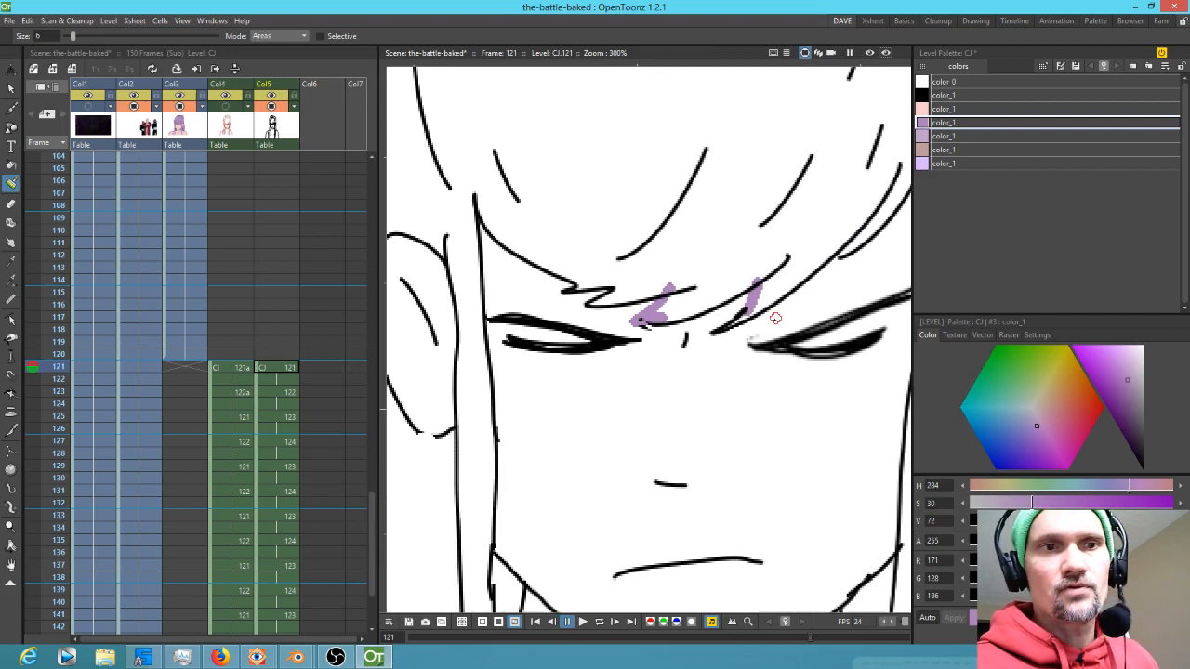
{"action": "key", "text": "f"}
{"action": "left_click", "coordinate": [765, 225]}
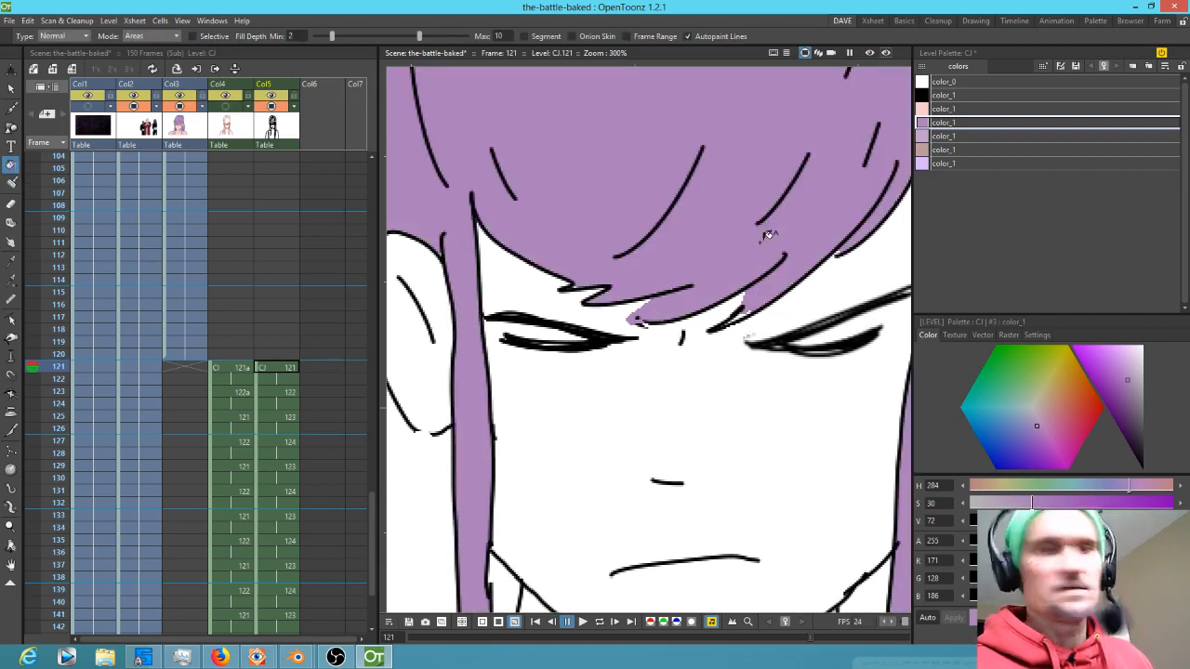
On frame 123, paint purple along the hairline gaps above the eyebrows and fill the hair purple
{"action": "key", "text": "j"}
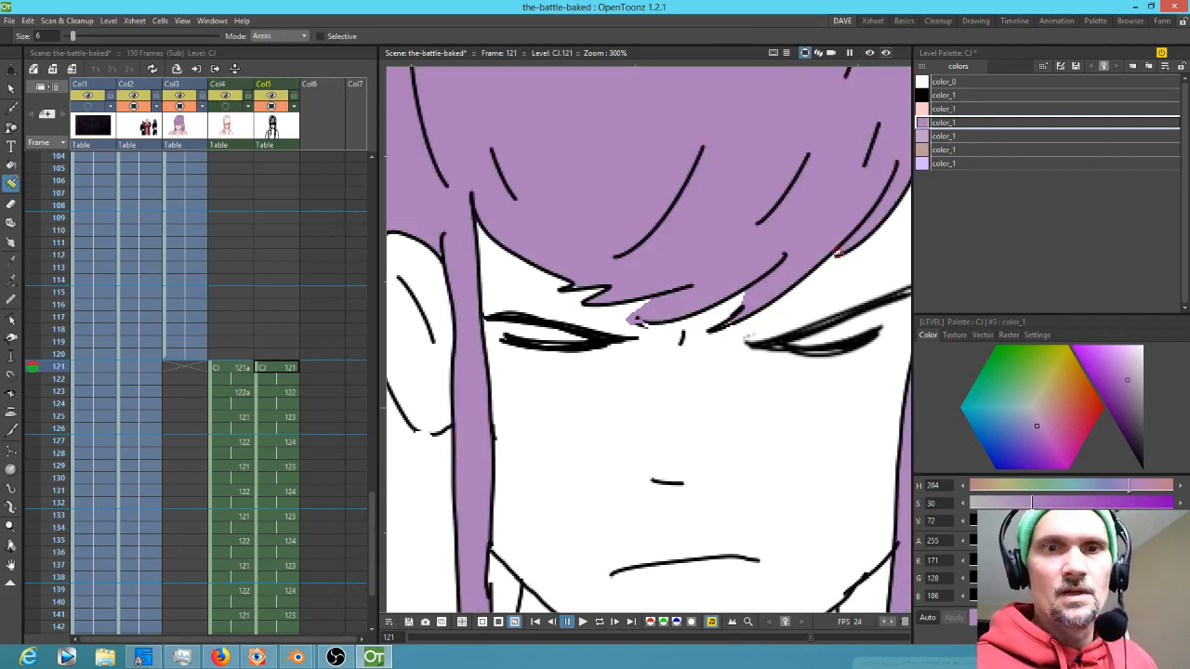
{"action": "left_click_drag", "start_coordinate": [612, 363], "coordinate": [560, 291]}
{"action": "left_click", "coordinate": [288, 392]}
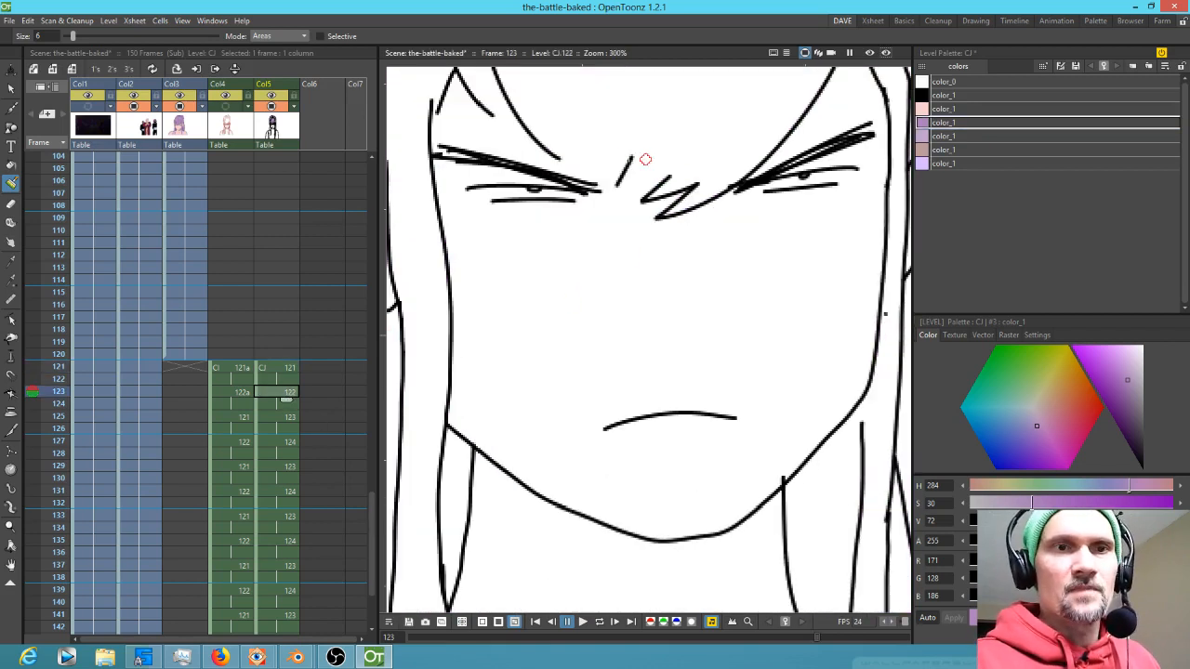
{"action": "left_click_drag", "start_coordinate": [585, 152], "coordinate": [621, 195]}
{"action": "left_click_drag", "start_coordinate": [514, 152], "coordinate": [677, 227]}
{"action": "left_click_drag", "start_coordinate": [456, 136], "coordinate": [442, 174]}
{"action": "mouse_move", "coordinate": [824, 294]}
{"action": "left_mouse_down"}
{"action": "mouse_move", "coordinate": [682, 388]}
{"action": "mouse_move", "coordinate": [742, 415]}
{"action": "left_mouse_up"}
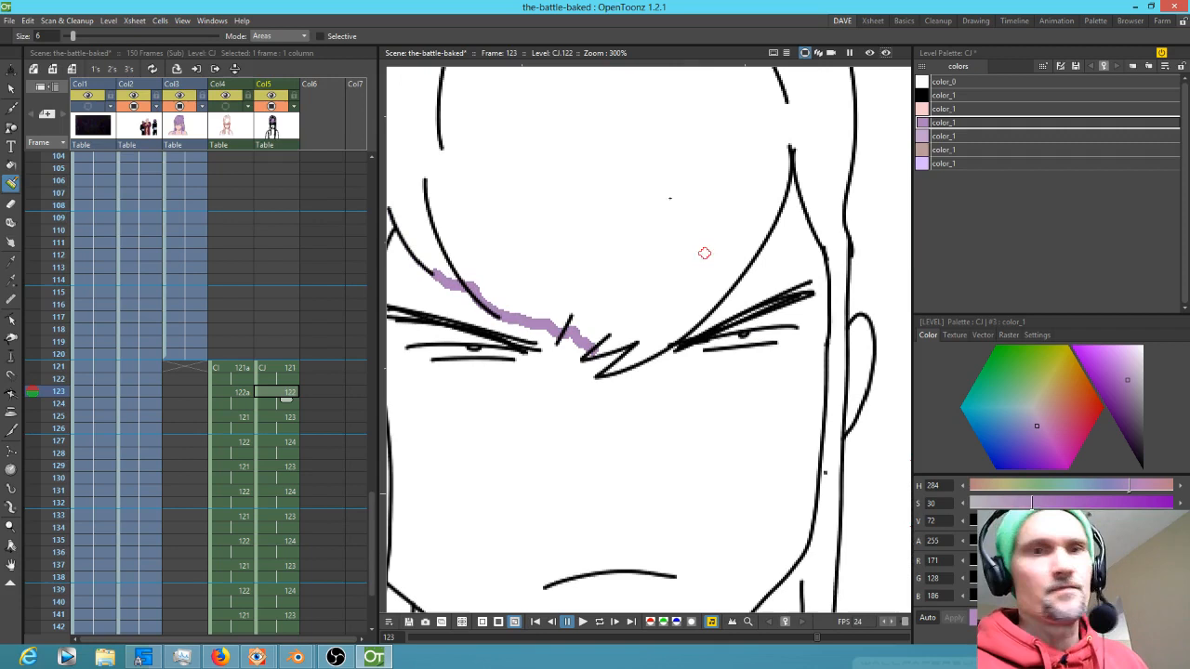
{"action": "key", "text": "f"}
{"action": "left_click", "coordinate": [679, 193]}
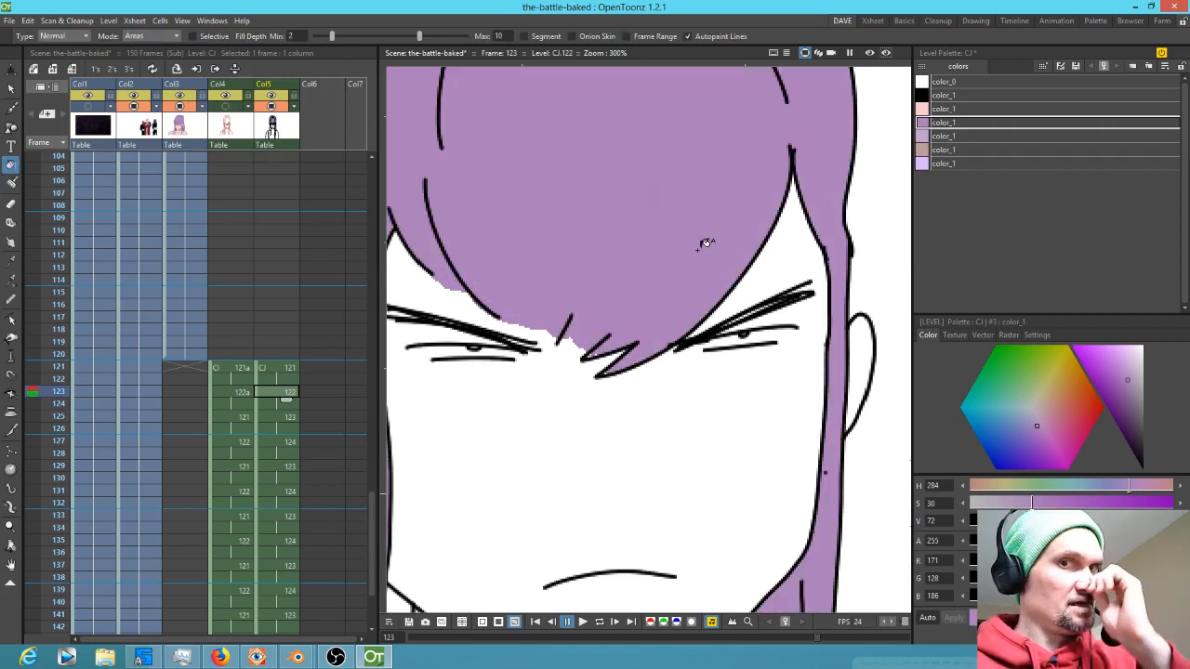
On frame 125, paint purple strokes along the hairline gaps above the eyebrows
{"action": "key", "text": "Down"}
{"action": "key", "text": "Down"}
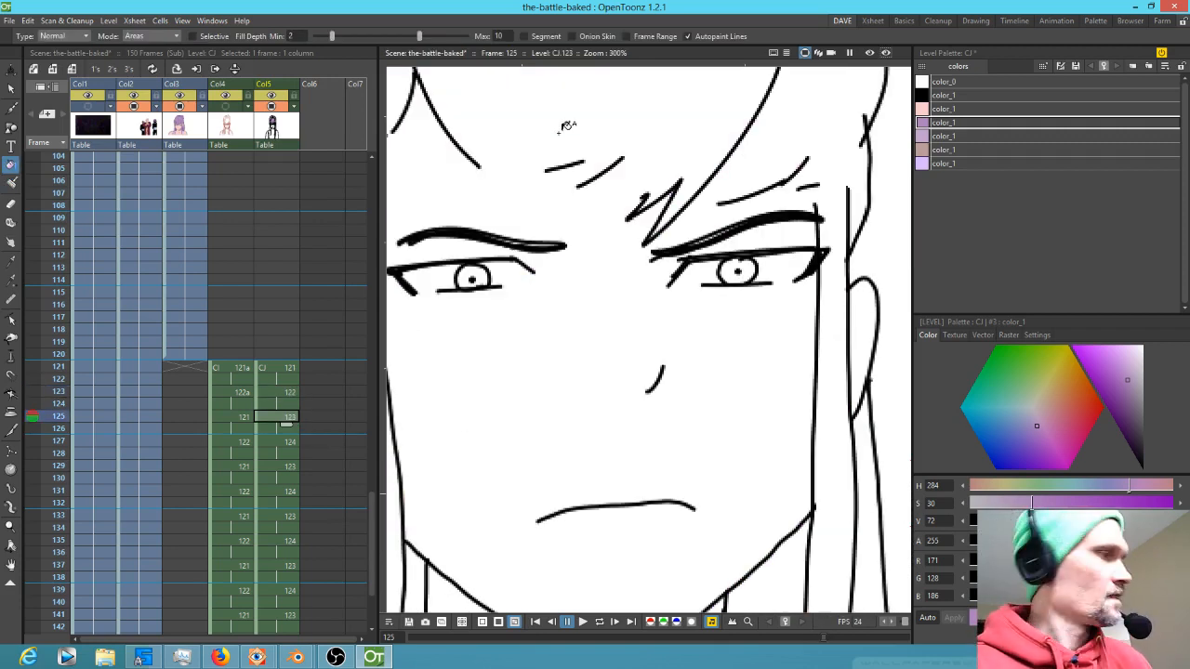
{"action": "key", "text": "b"}
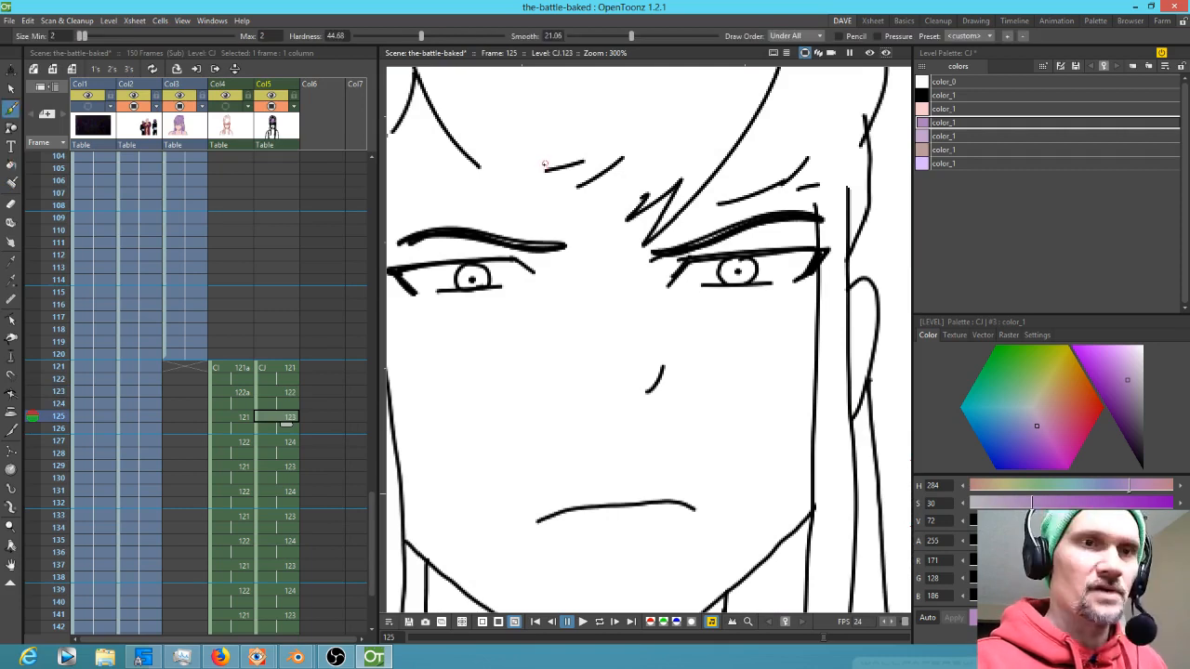
{"action": "key", "text": "j"}
{"action": "mouse_move", "coordinate": [478, 159]}
{"action": "left_mouse_down"}
{"action": "mouse_move", "coordinate": [553, 170]}
{"action": "mouse_move", "coordinate": [547, 180]}
{"action": "mouse_move", "coordinate": [615, 163]}
{"action": "mouse_move", "coordinate": [583, 183]}
{"action": "mouse_move", "coordinate": [647, 172]}
{"action": "mouse_move", "coordinate": [626, 197]}
{"action": "mouse_move", "coordinate": [652, 193]}
{"action": "mouse_move", "coordinate": [634, 208]}
{"action": "mouse_move", "coordinate": [678, 174]}
{"action": "mouse_move", "coordinate": [670, 212]}
{"action": "mouse_move", "coordinate": [703, 193]}
{"action": "mouse_move", "coordinate": [694, 203]}
{"action": "mouse_move", "coordinate": [737, 198]}
{"action": "mouse_move", "coordinate": [662, 223]}
{"action": "left_mouse_up"}
{"action": "left_click_drag", "start_coordinate": [764, 191], "coordinate": [837, 175]}
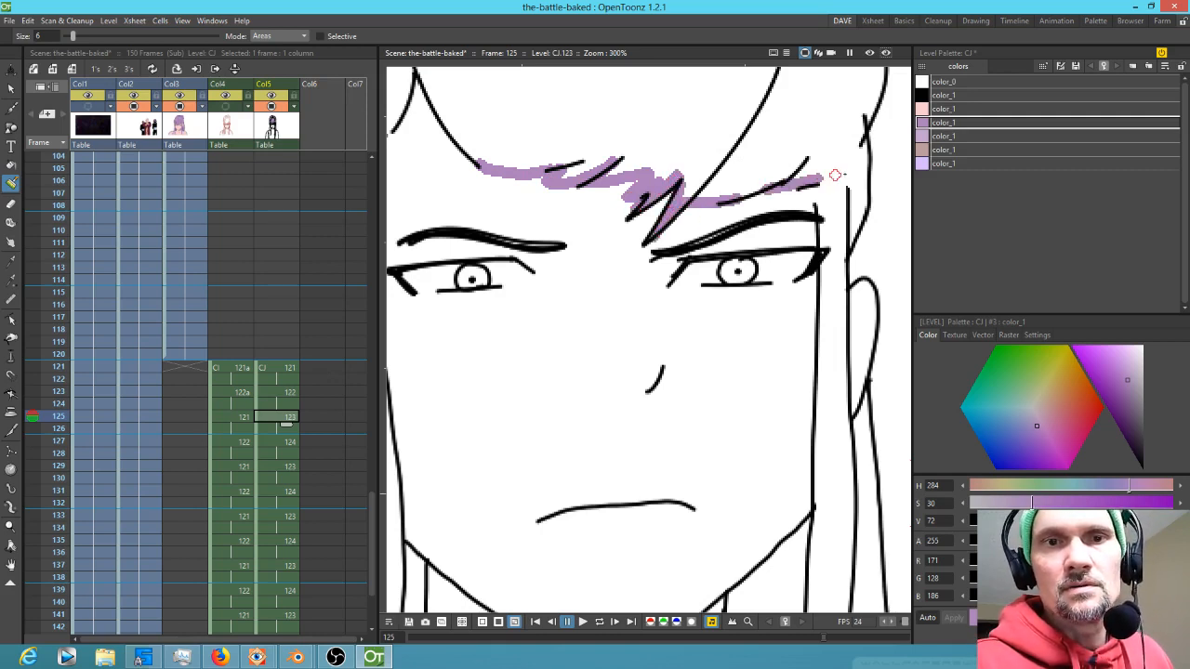
{"action": "left_click_drag", "start_coordinate": [663, 176], "coordinate": [734, 276]}
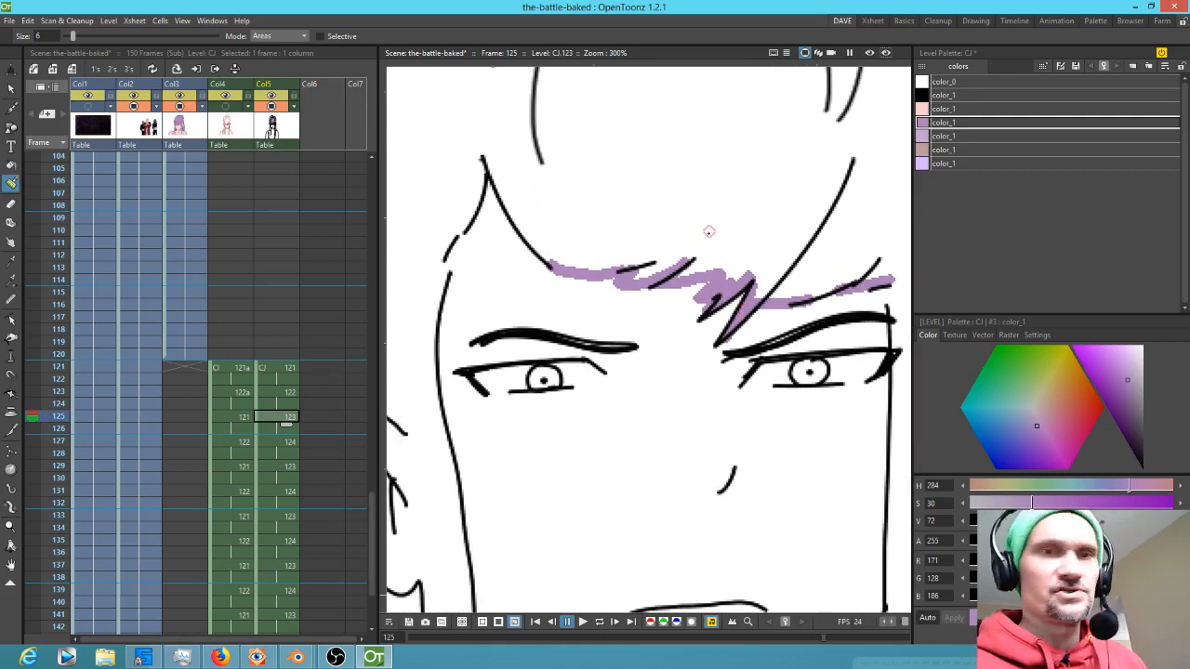
Try filling the hair on frame 125 with purple, then undo the fill
{"action": "key", "text": "f"}
{"action": "left_click", "coordinate": [724, 207]}
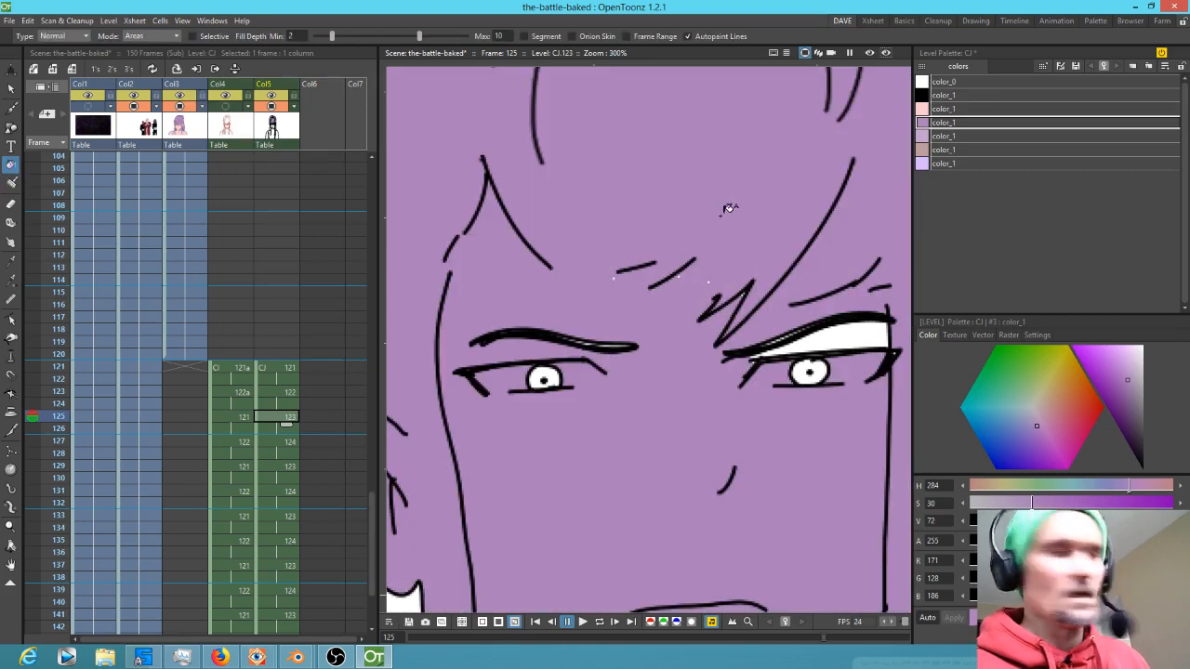
{"action": "key", "text": "ctrl+z"}
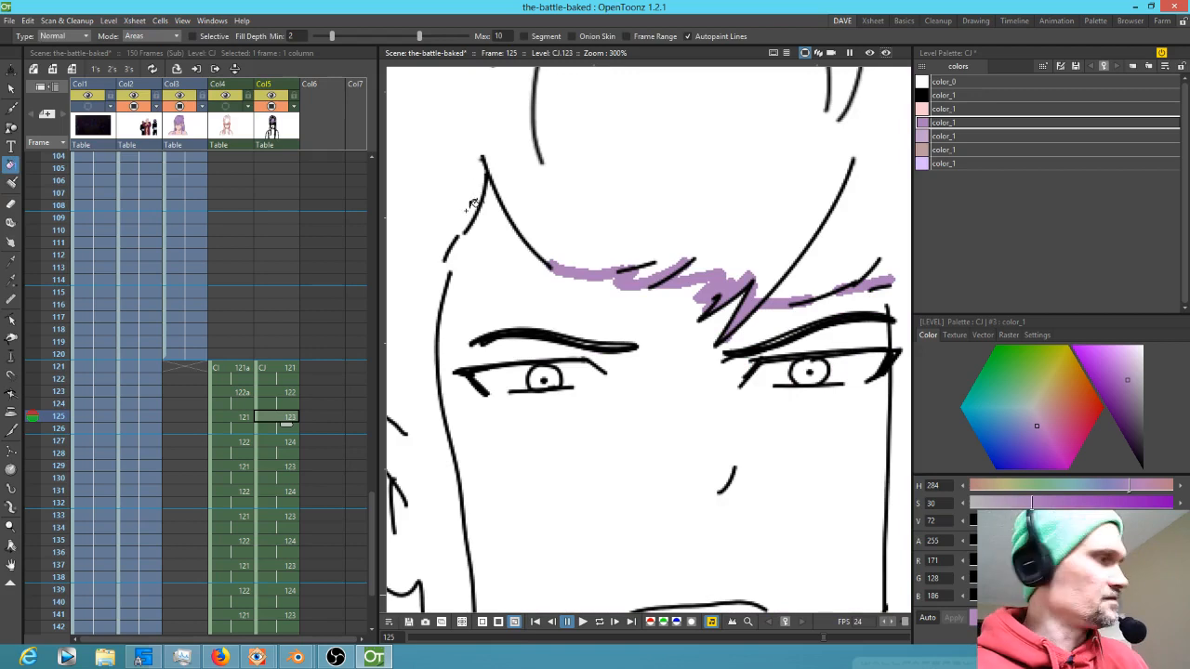
Close the remaining hairline gaps on frame 125 with purple paint and fill the hair purple
{"action": "key", "text": "j"}
{"action": "left_click_drag", "start_coordinate": [468, 215], "coordinate": [445, 257]}
{"action": "left_click_drag", "start_coordinate": [730, 365], "coordinate": [867, 279]}
{"action": "left_click_drag", "start_coordinate": [543, 337], "coordinate": [557, 511]}
{"action": "left_click_drag", "start_coordinate": [682, 454], "coordinate": [503, 463]}
{"action": "mouse_move", "coordinate": [756, 422]}
{"action": "left_mouse_down"}
{"action": "mouse_move", "coordinate": [616, 441]}
{"action": "mouse_move", "coordinate": [650, 507]}
{"action": "left_mouse_up"}
{"action": "left_click_drag", "start_coordinate": [731, 297], "coordinate": [740, 322]}
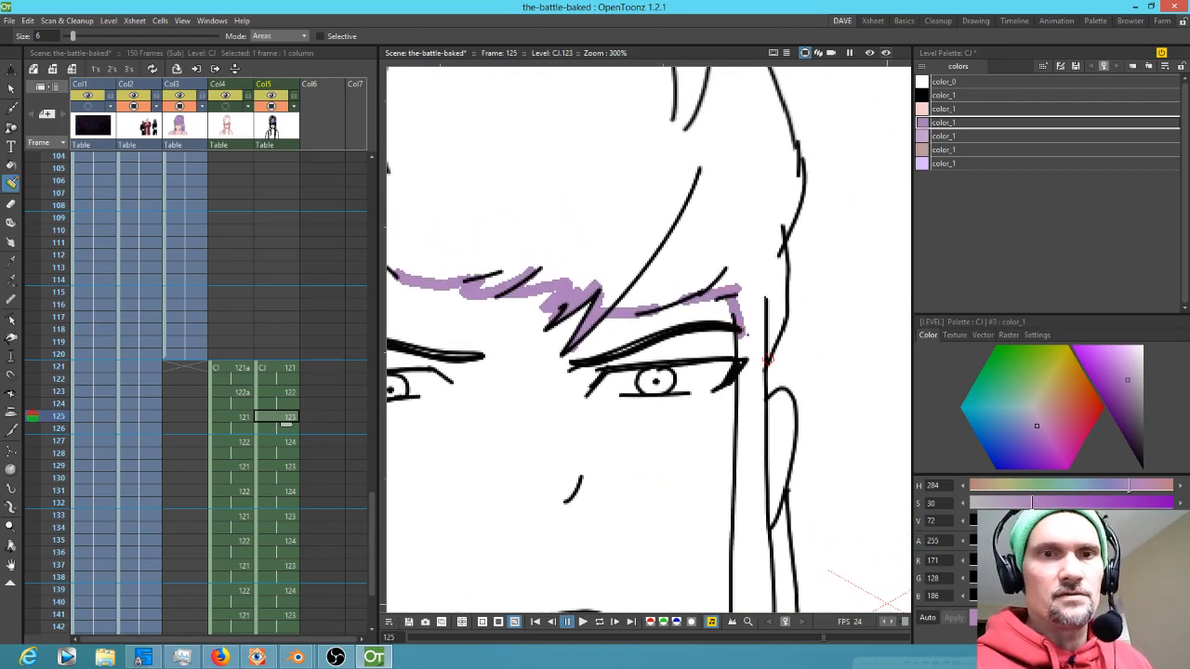
{"action": "key", "text": "f"}
{"action": "left_click", "coordinate": [749, 203]}
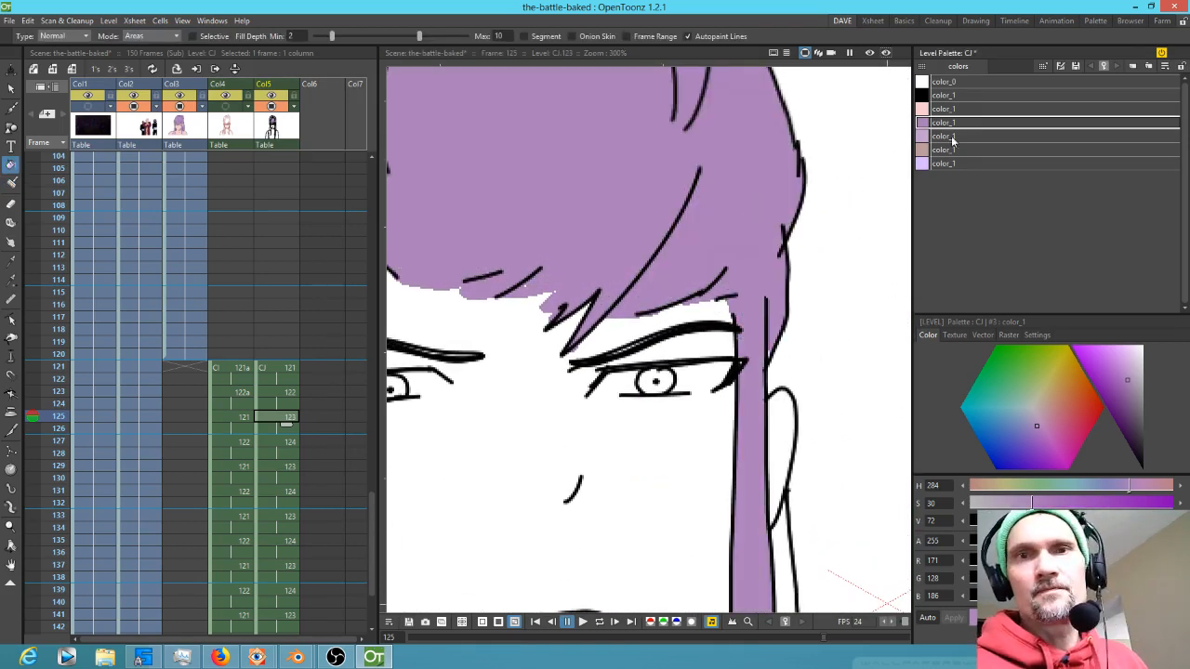
Inspect frame 127, then return to frame 125 at a wider zoom
{"action": "left_click", "coordinate": [290, 443]}
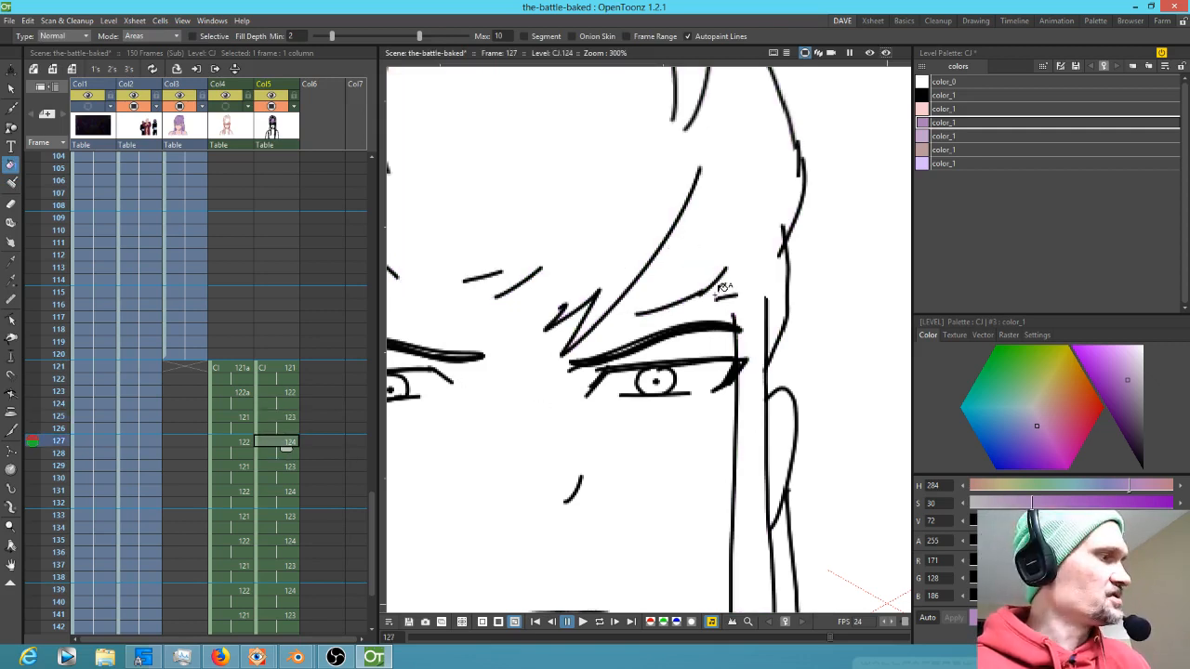
{"action": "key", "text": "v"}
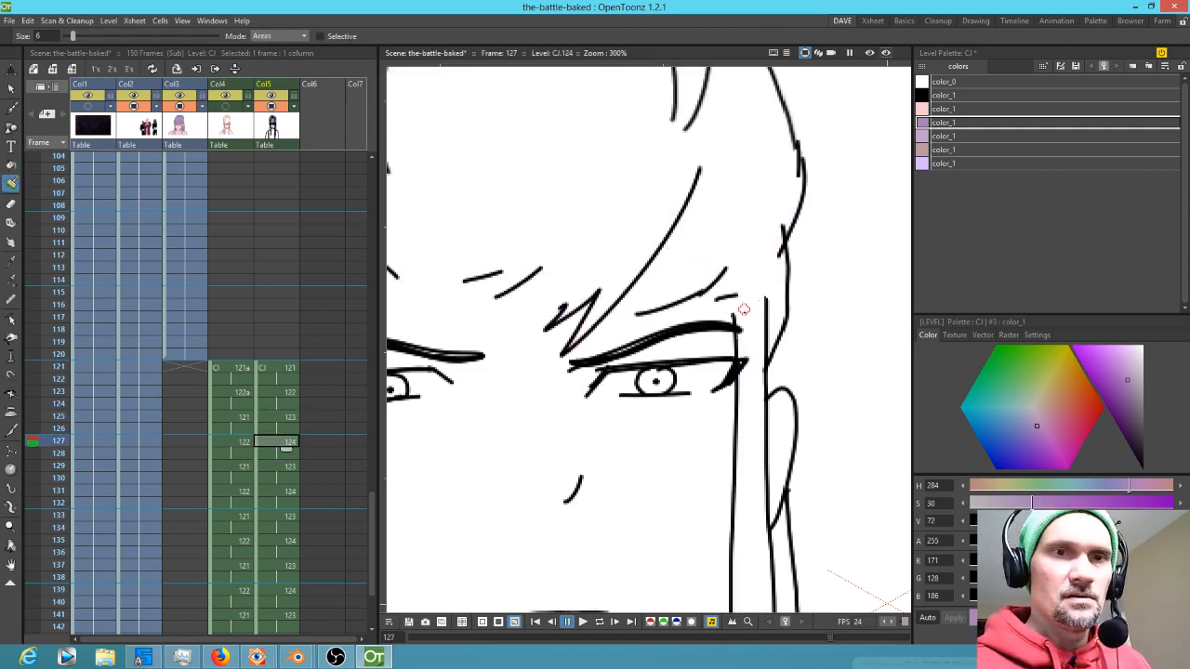
{"action": "scroll", "coordinate": [633, 415], "scroll_direction": "down", "scroll_amount": 1}
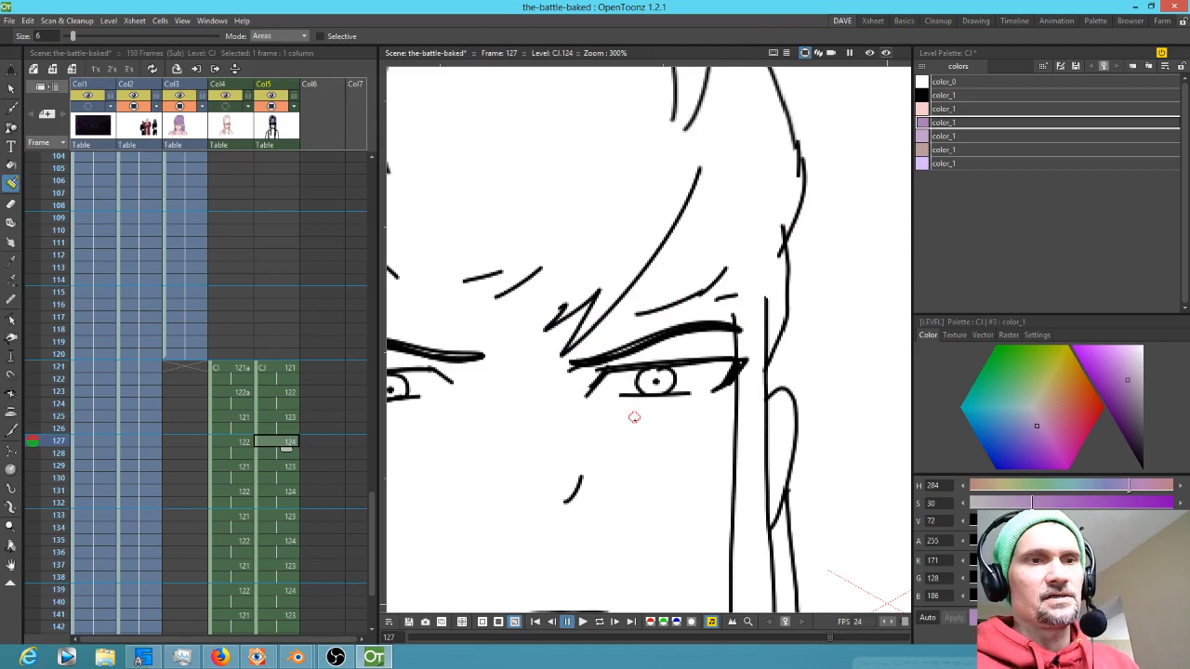
{"action": "scroll", "coordinate": [646, 417], "scroll_direction": "down", "scroll_amount": 2}
{"action": "left_click_drag", "start_coordinate": [682, 429], "coordinate": [702, 383]}
{"action": "left_click", "coordinate": [291, 417]}
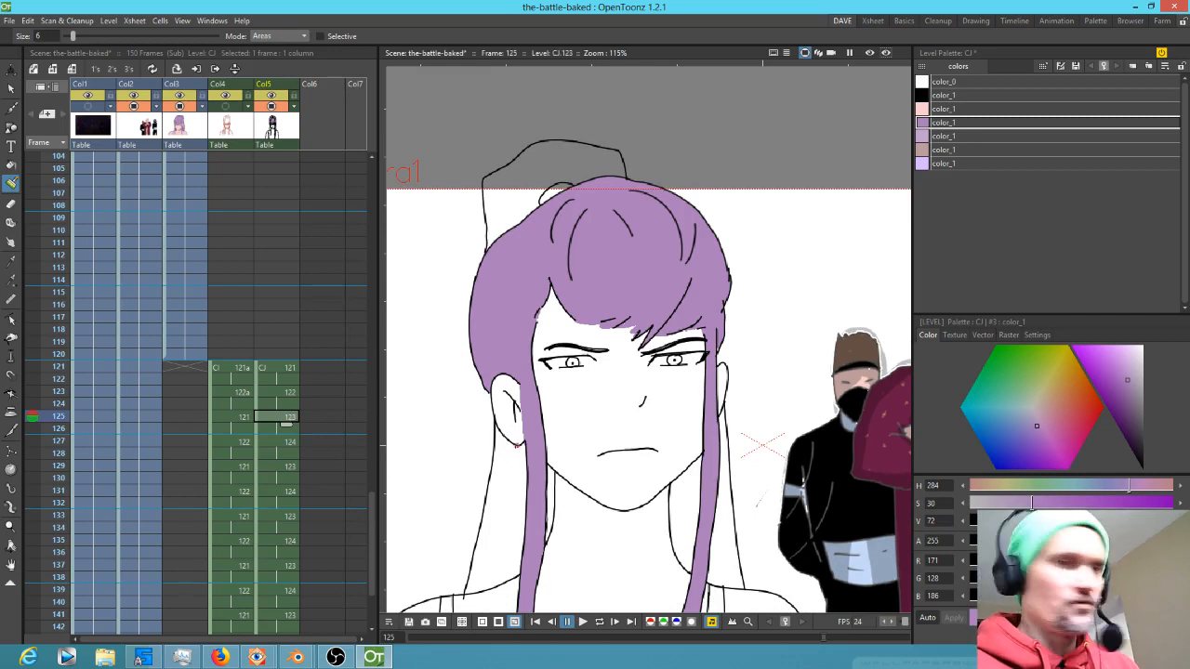
Fill the remaining hair strands and the hair bun on frame 125 with the purple style
{"action": "key", "text": "f"}
{"action": "left_click", "coordinate": [524, 476]}
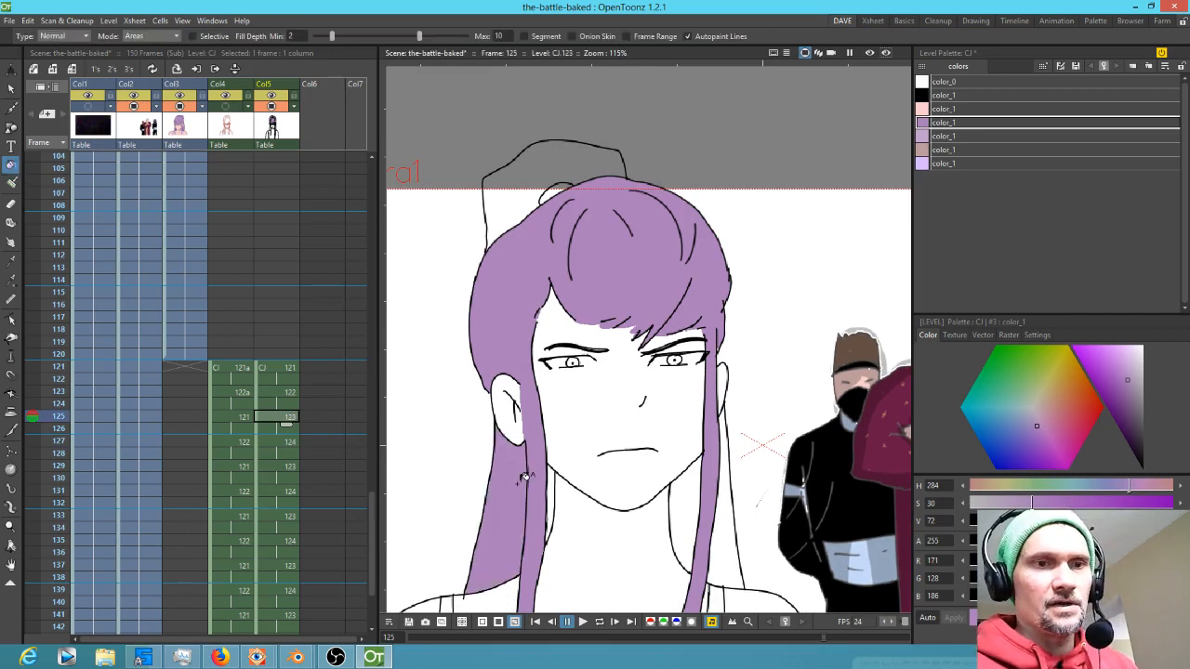
{"action": "left_click", "coordinate": [557, 490]}
{"action": "left_click", "coordinate": [690, 502]}
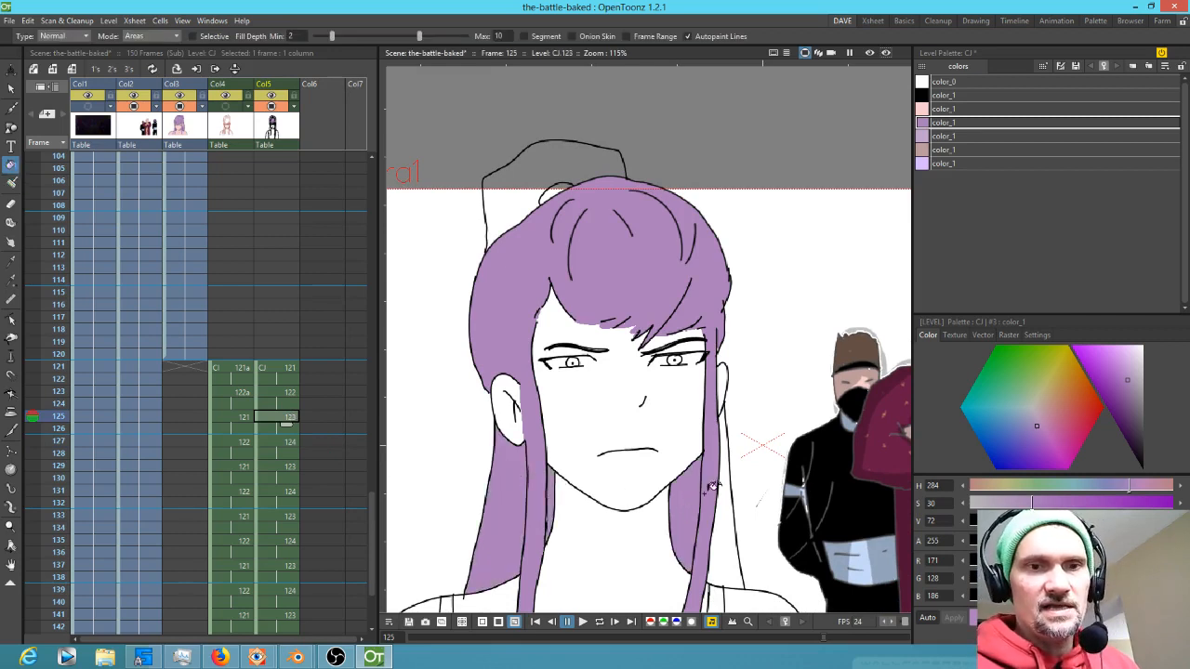
{"action": "left_click", "coordinate": [735, 518]}
{"action": "left_click", "coordinate": [556, 173]}
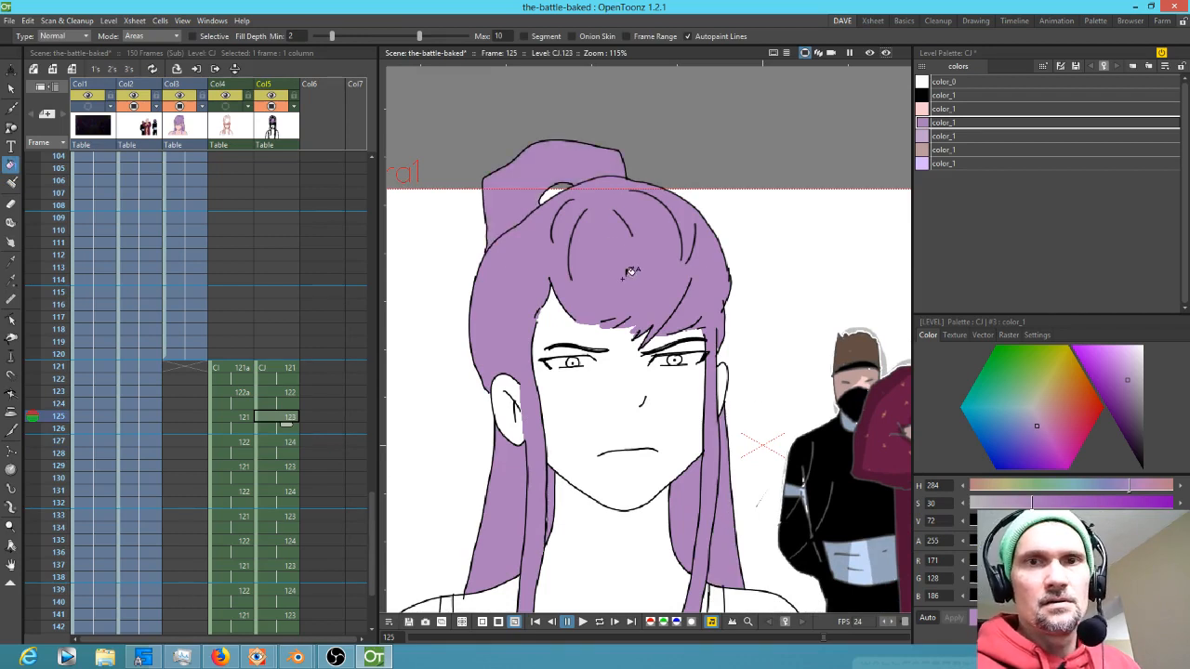
{"action": "left_click", "coordinate": [558, 190]}
{"action": "left_click_drag", "start_coordinate": [764, 429], "coordinate": [827, 253]}
Fill the top's shoulder straps on frame 125 with the lavender style
{"action": "left_click", "coordinate": [923, 163]}
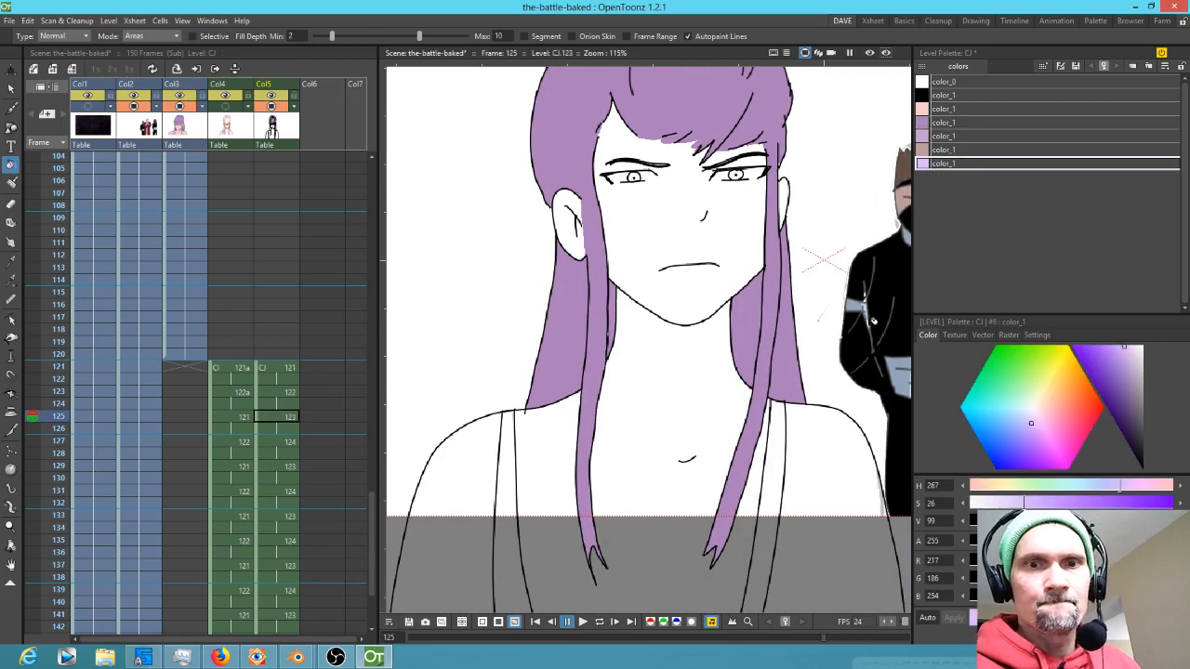
{"action": "left_click", "coordinate": [784, 484]}
{"action": "left_click", "coordinate": [512, 513]}
Fill the neck, shoulders and chest on frame 125 with the skin style
{"action": "left_click", "coordinate": [956, 110]}
{"action": "left_click", "coordinate": [827, 448]}
{"action": "left_click", "coordinate": [684, 441]}
{"action": "left_click", "coordinate": [497, 484]}
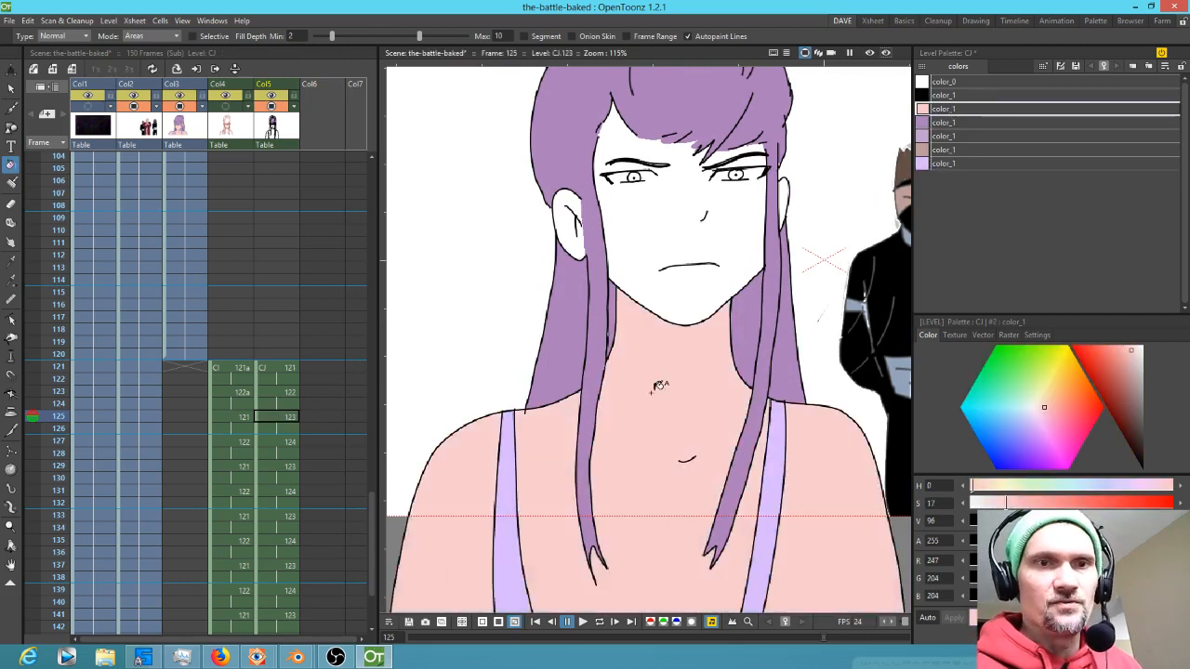
Try filling the face on frame 125 with the skin style twice, undoing each attempt
{"action": "left_click_drag", "start_coordinate": [658, 371], "coordinate": [648, 514]}
{"action": "left_click", "coordinate": [586, 385]}
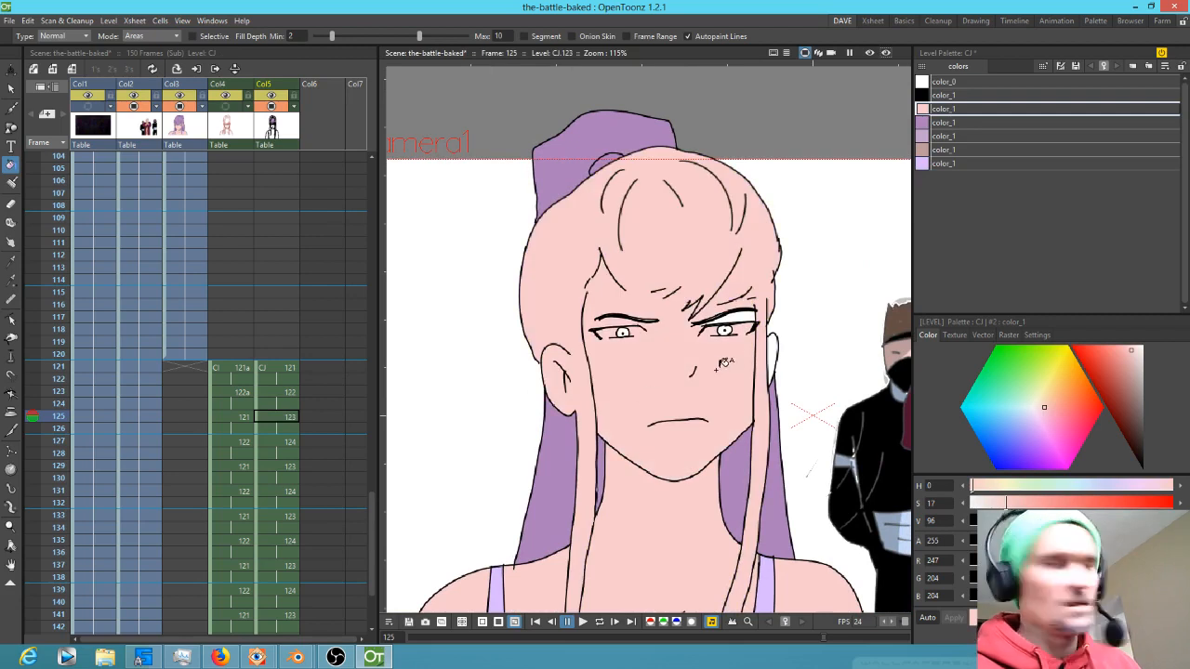
{"action": "key", "text": "ctrl+z"}
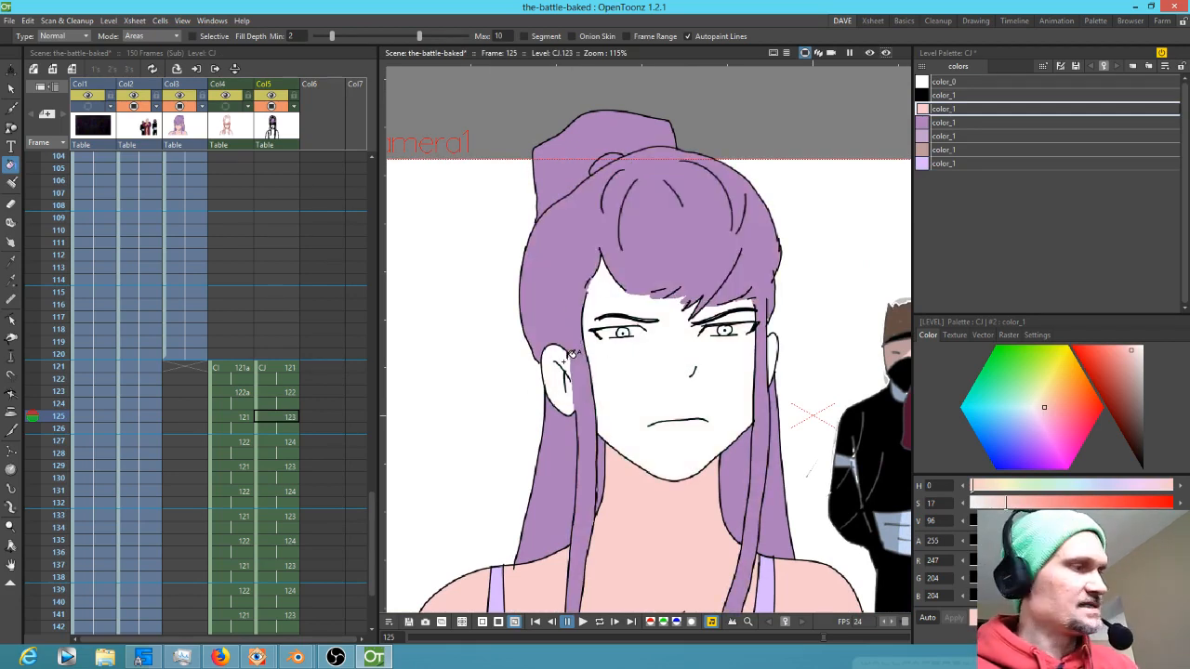
{"action": "key", "text": "a"}
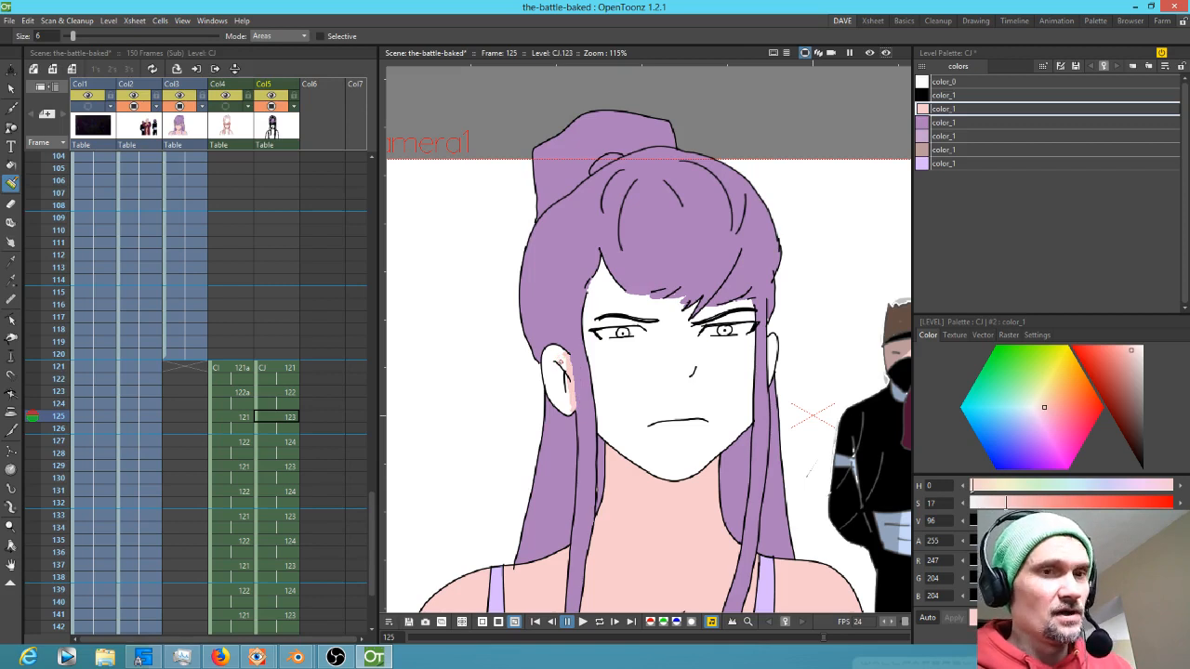
{"action": "key", "text": "f"}
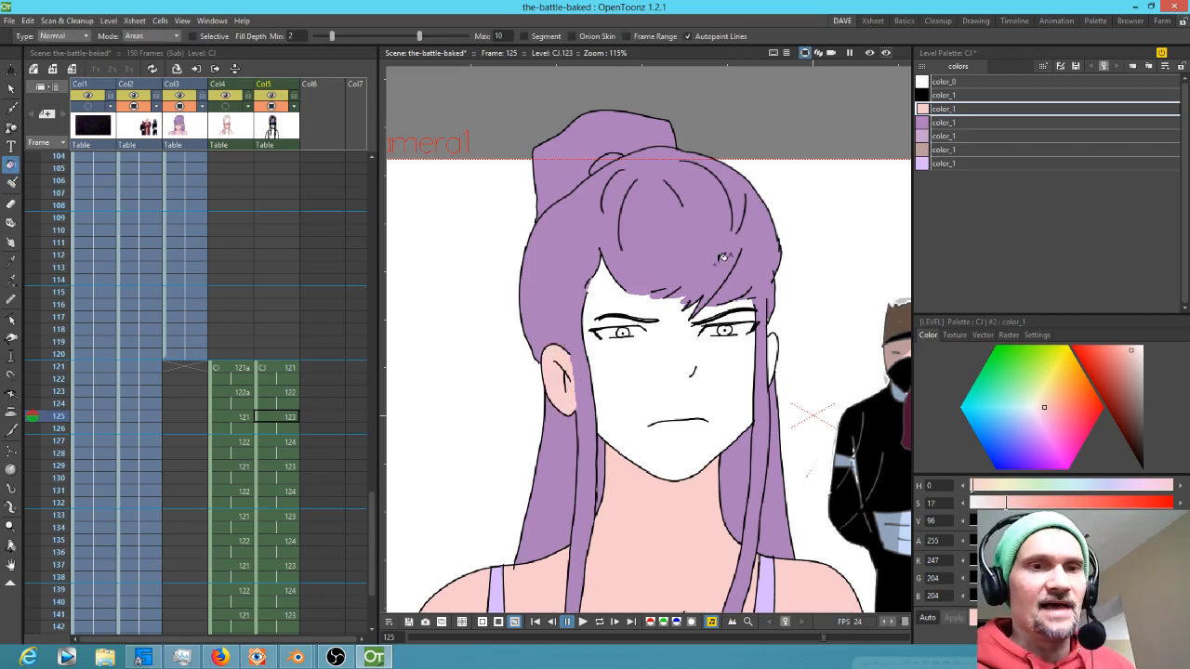
{"action": "left_click", "coordinate": [753, 373]}
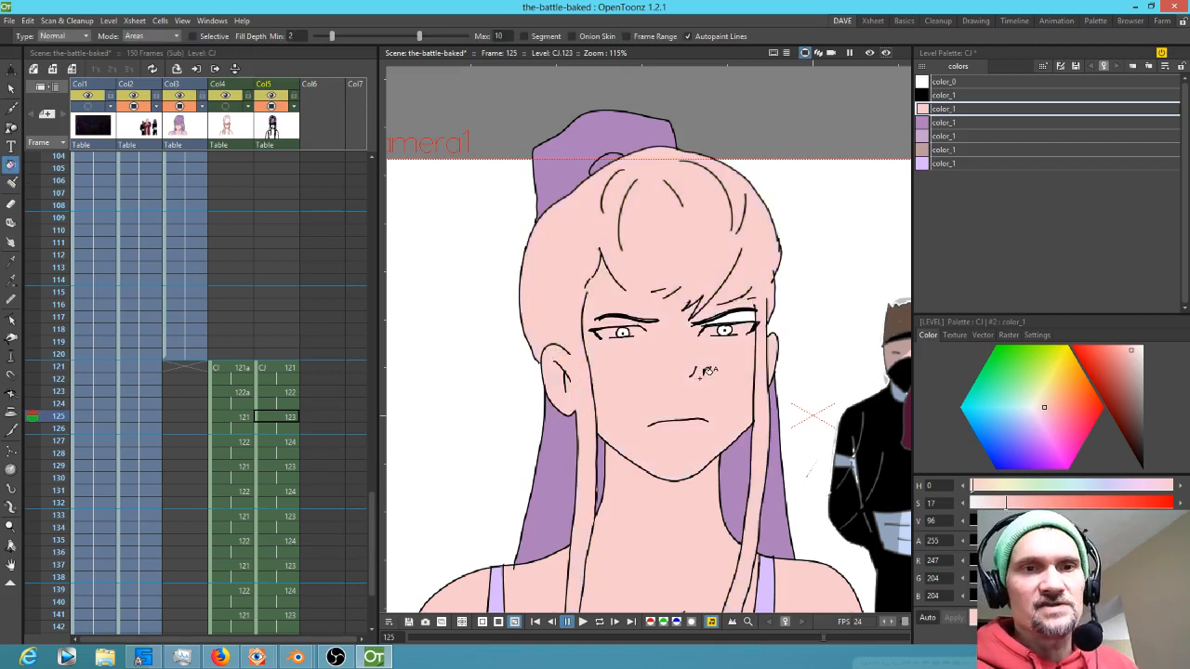
{"action": "key", "text": "ctrl+z"}
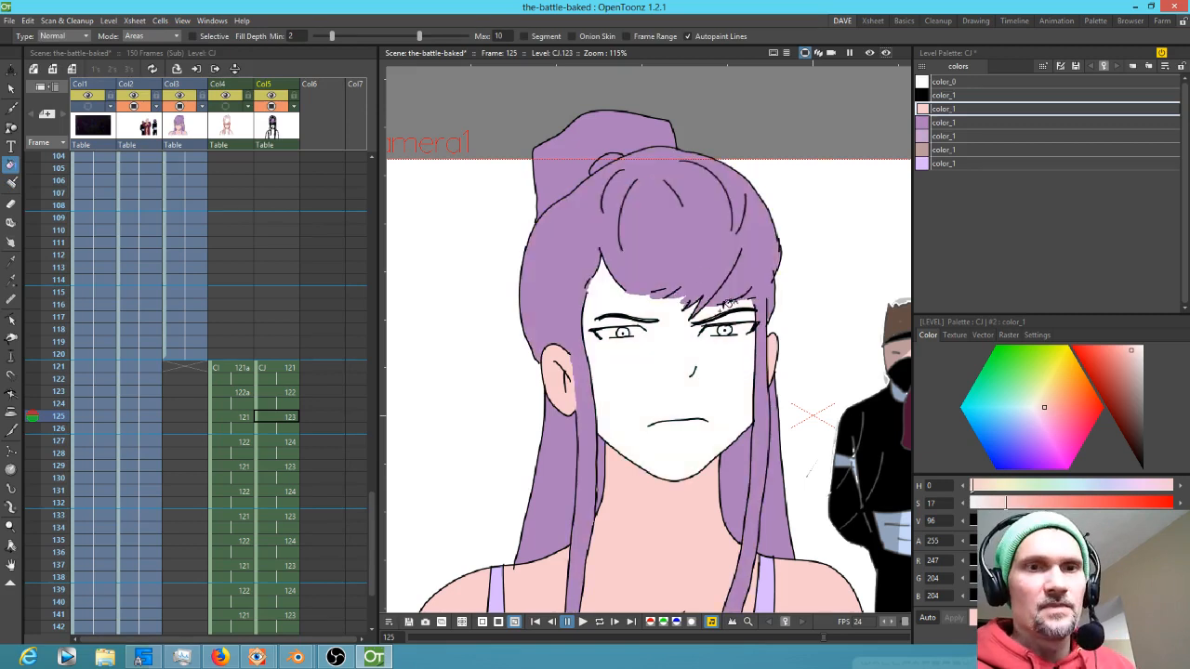
{"action": "key", "text": "k"}
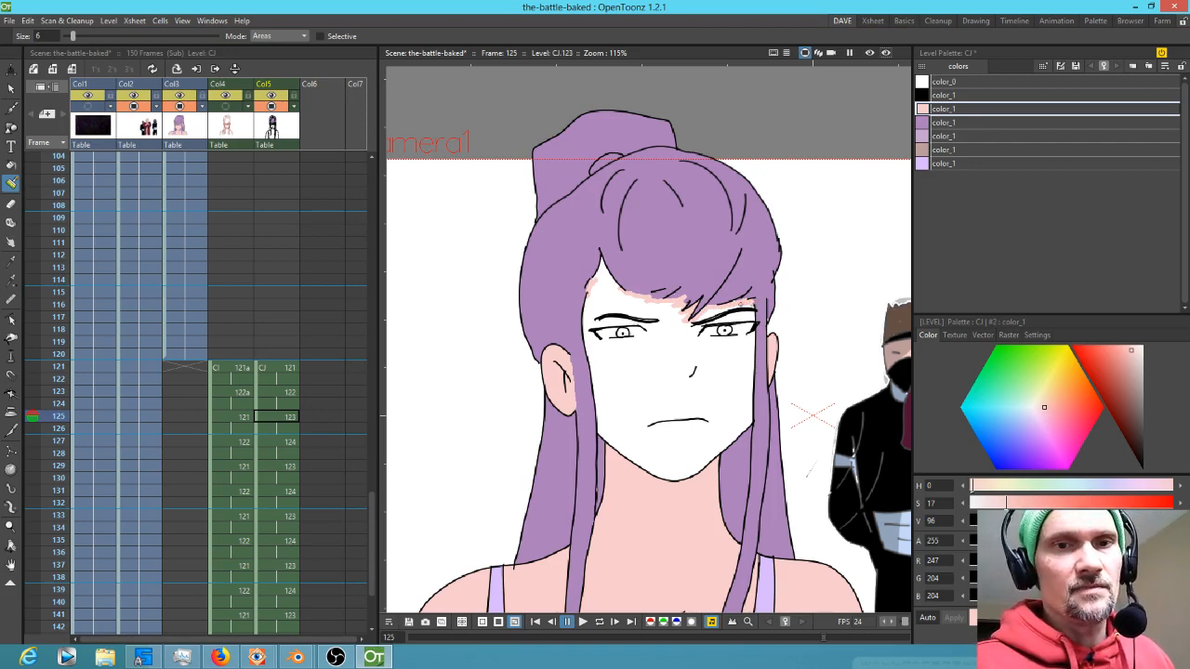
Fill the face on frame 125 with the skin style
{"action": "left_click_drag", "start_coordinate": [743, 307], "coordinate": [702, 316]}
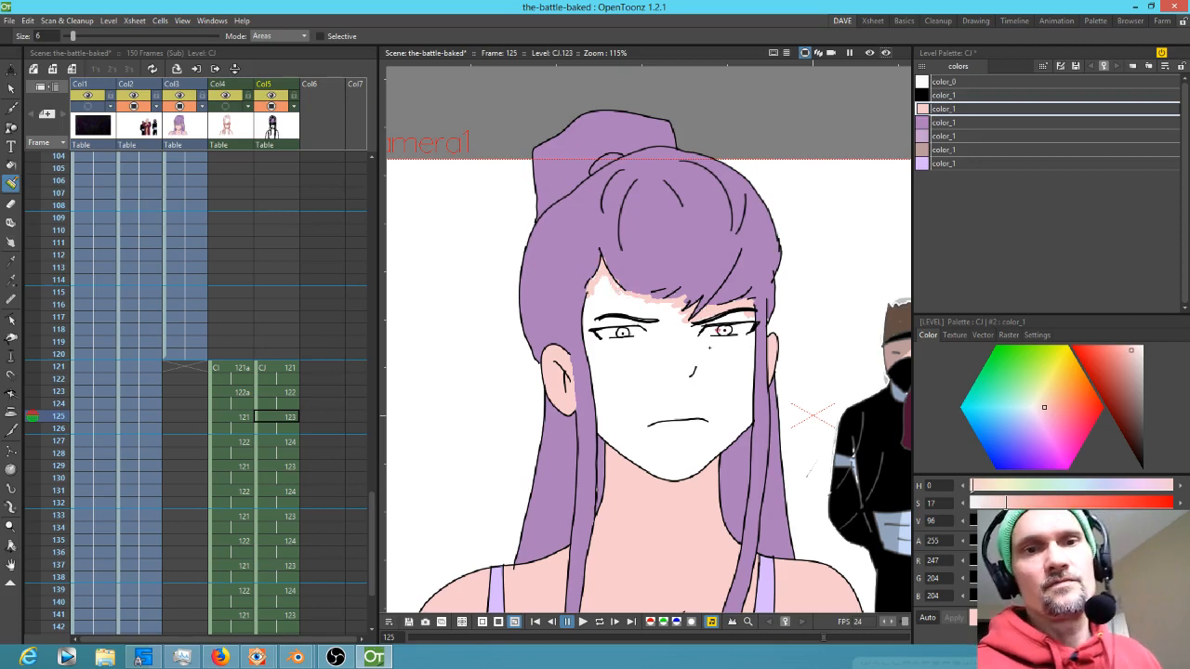
{"action": "key", "text": "f"}
{"action": "left_click", "coordinate": [663, 379]}
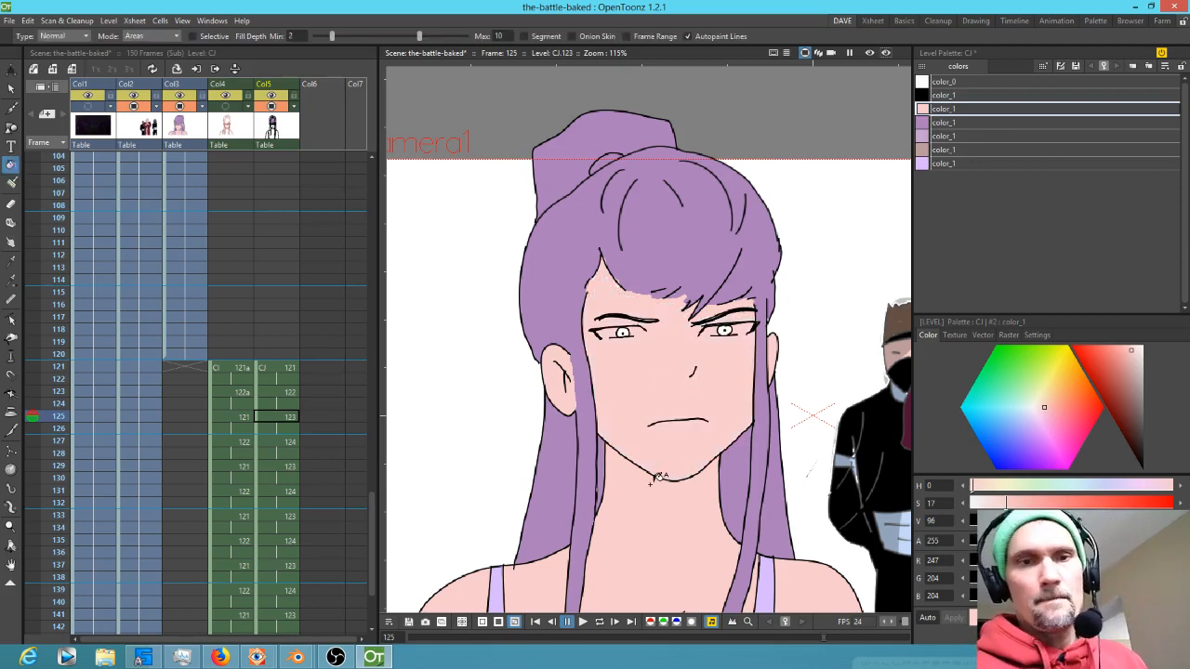
Add a new light grey style (R 237, G 237, B 237) to the palette and paint the left eye's white with it
{"action": "left_click", "coordinate": [955, 164]}
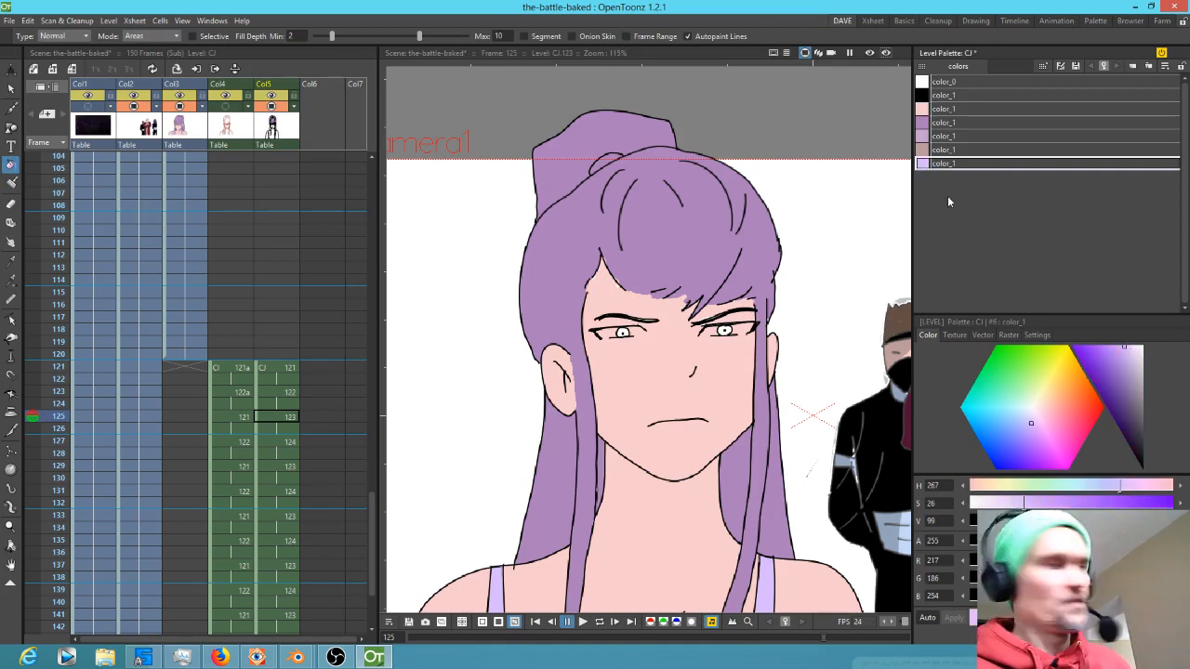
{"action": "left_click", "coordinate": [969, 231]}
{"action": "left_click_drag", "start_coordinate": [1136, 357], "coordinate": [1145, 353]}
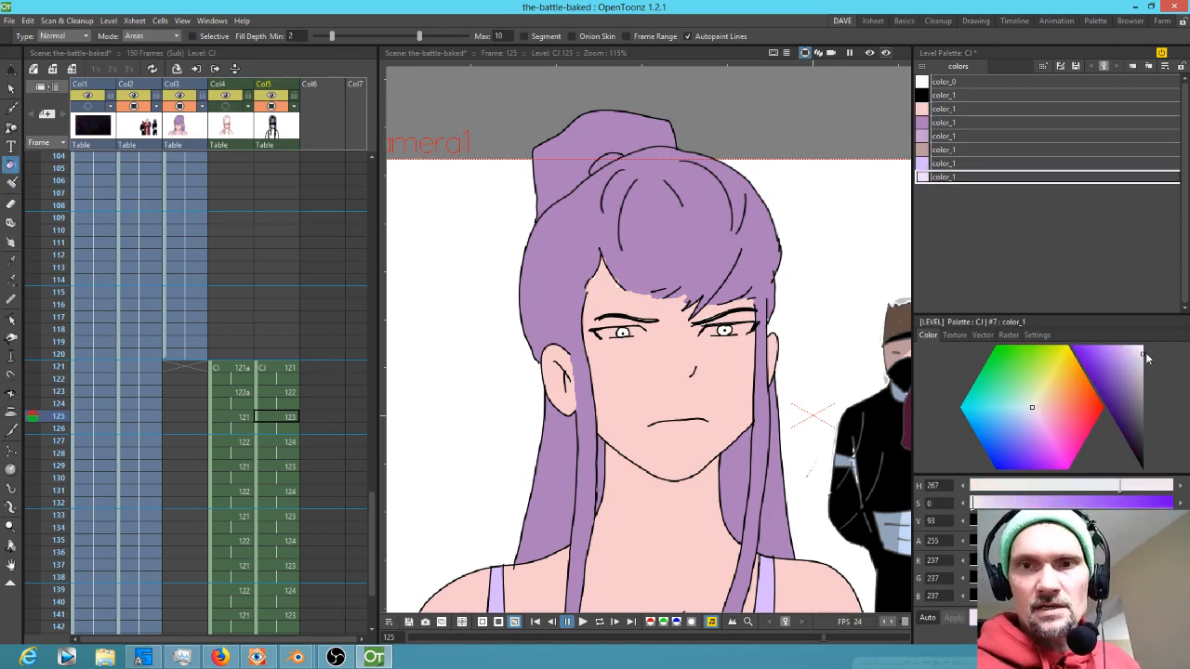
{"action": "key", "text": "k"}
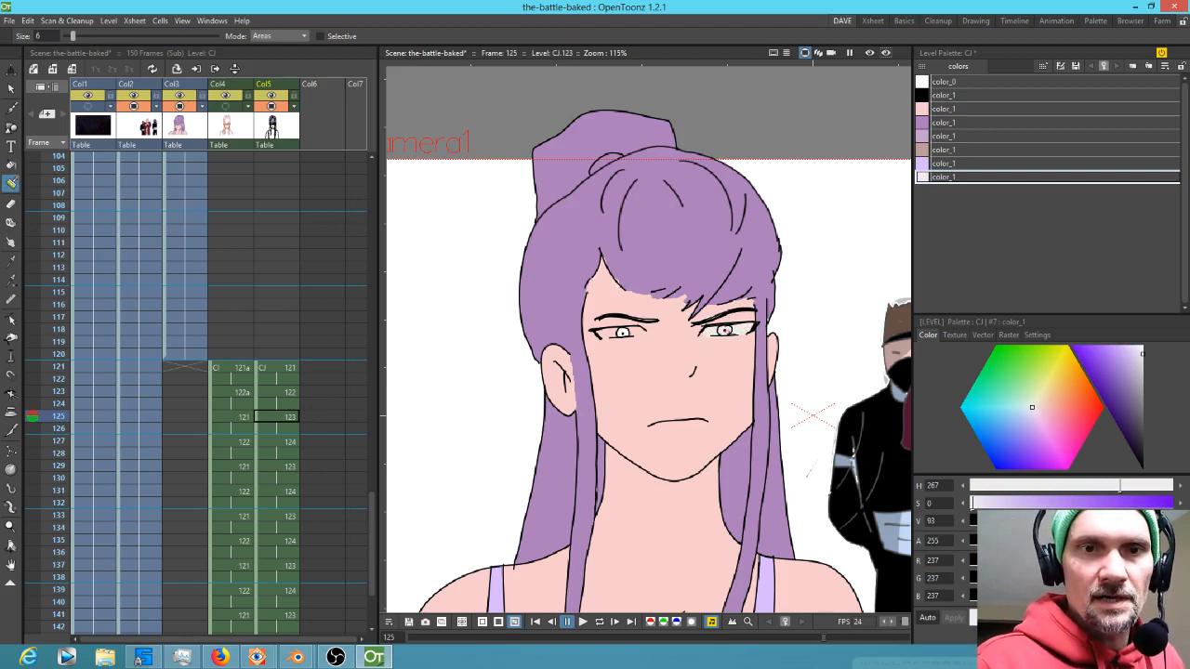
{"action": "mouse_move", "coordinate": [625, 331]}
{"action": "left_mouse_down"}
{"action": "mouse_move", "coordinate": [600, 333]}
{"action": "mouse_move", "coordinate": [644, 331]}
{"action": "mouse_move", "coordinate": [608, 335]}
{"action": "left_mouse_up"}
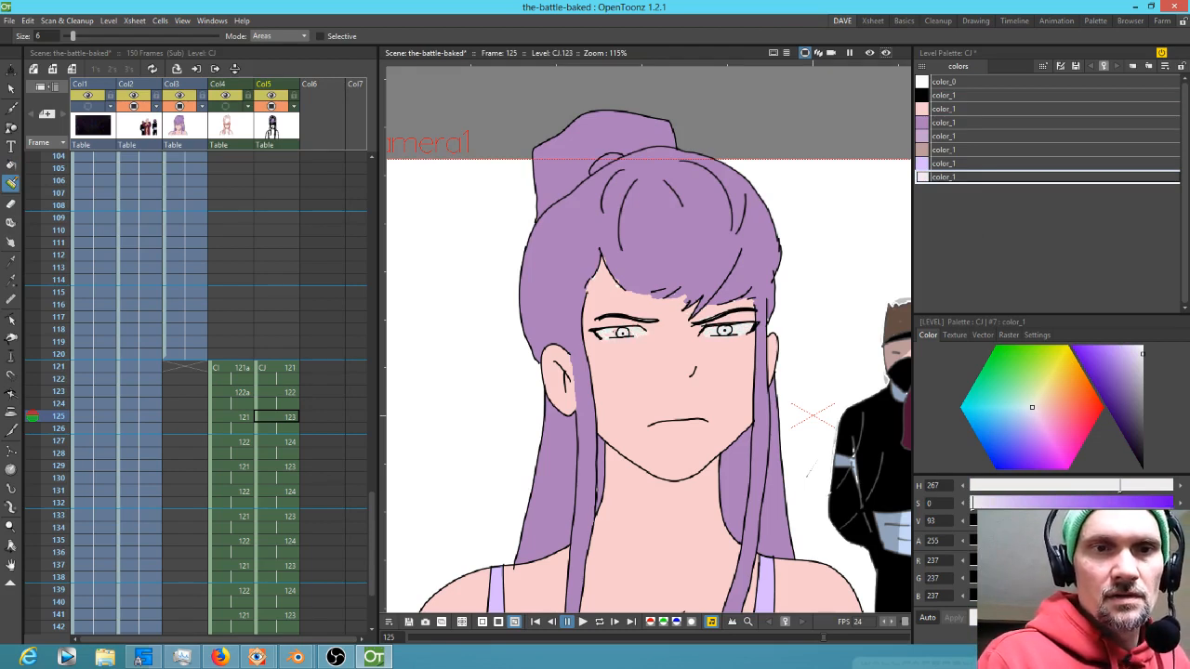
Paint both irises on frame 125 with the lavender style
{"action": "left_click", "coordinate": [946, 162]}
{"action": "left_click", "coordinate": [726, 329]}
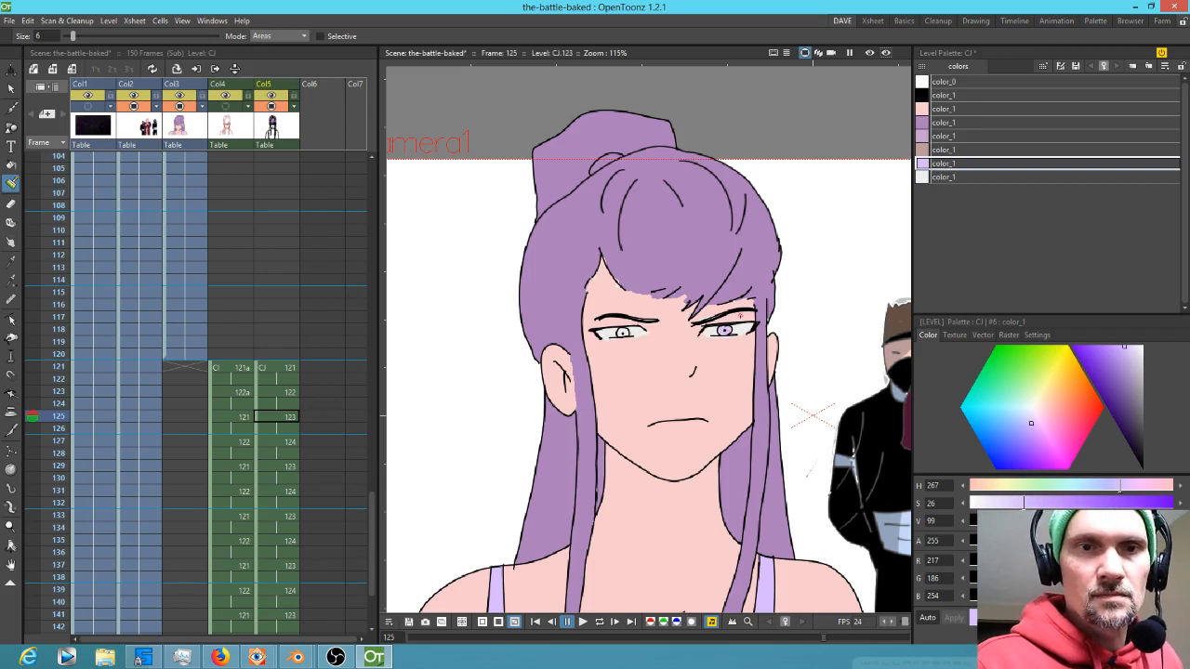
{"action": "left_click", "coordinate": [623, 331]}
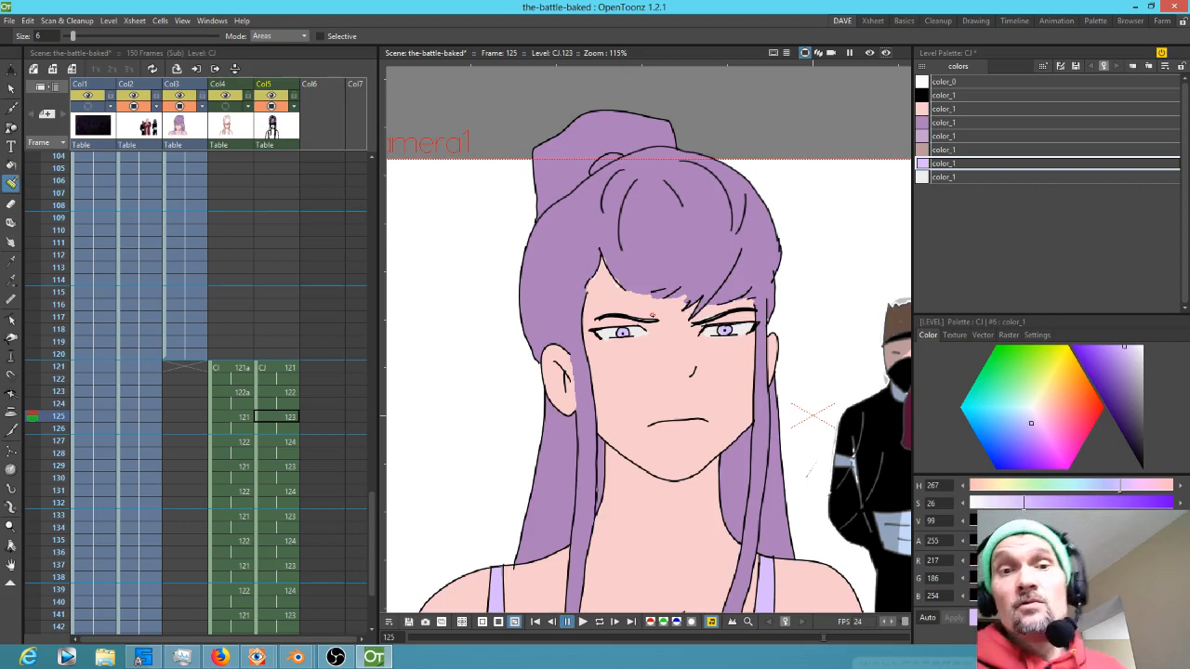
On frame 127, select the mouth with a freehand selection and move it off the face to the left
{"action": "mouse_move", "coordinate": [908, 602]}
{"action": "left_mouse_down"}
{"action": "mouse_move", "coordinate": [901, 442]}
{"action": "mouse_move", "coordinate": [891, 513]}
{"action": "mouse_move", "coordinate": [914, 585]}
{"action": "left_mouse_up"}
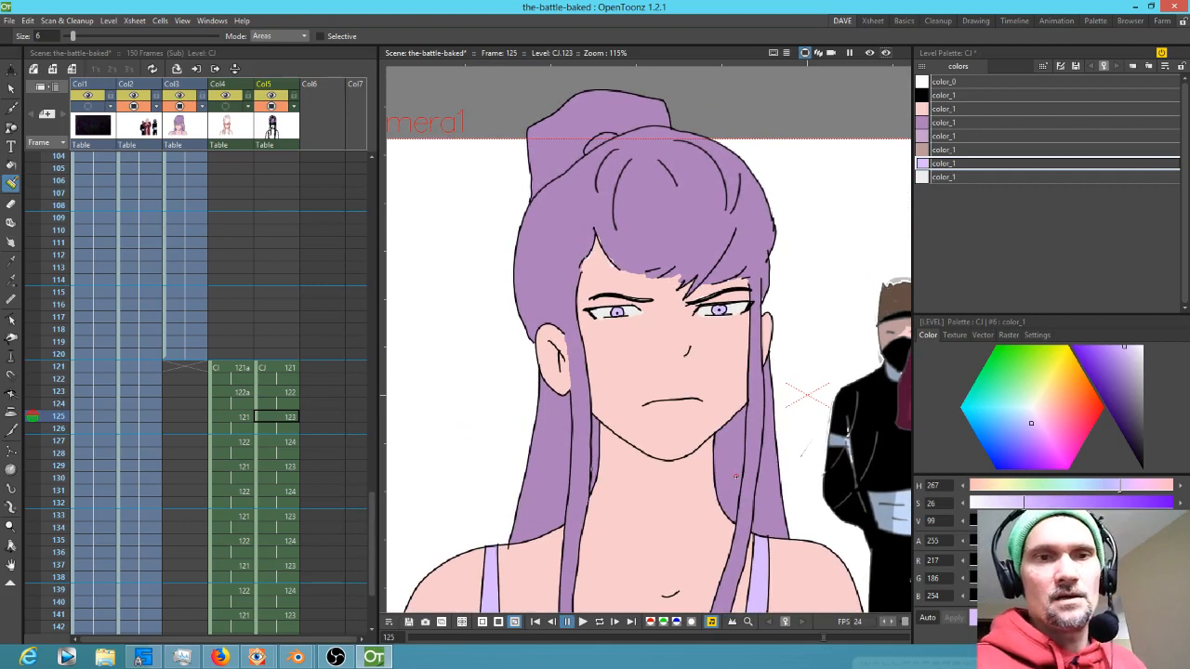
{"action": "left_click", "coordinate": [285, 443]}
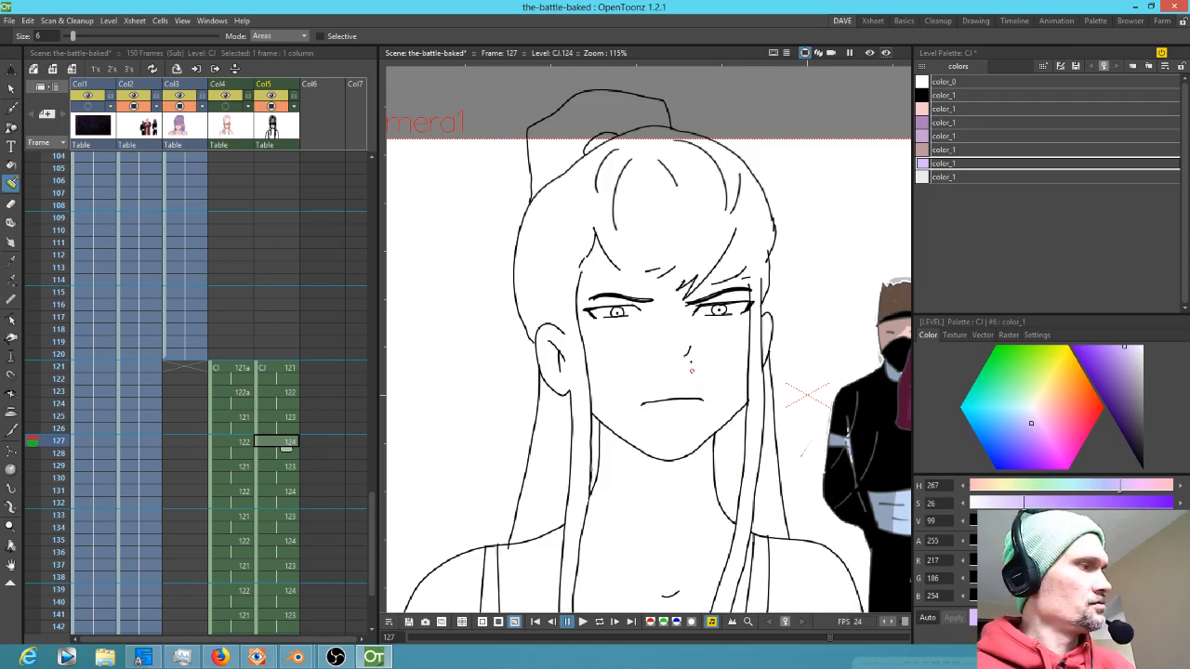
{"action": "key", "text": "s"}
{"action": "mouse_move", "coordinate": [703, 394]}
{"action": "left_mouse_down"}
{"action": "mouse_move", "coordinate": [677, 429]}
{"action": "mouse_move", "coordinate": [703, 391]}
{"action": "left_mouse_up"}
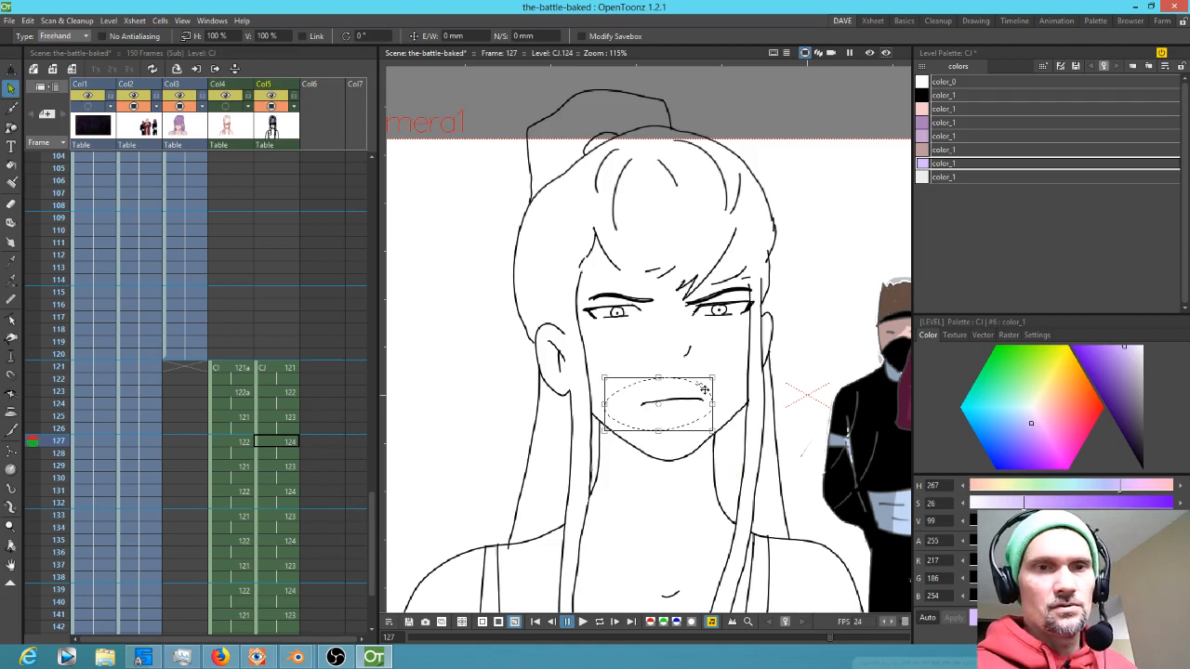
{"action": "scroll", "coordinate": [790, 422], "scroll_direction": "down", "scroll_amount": 2}
{"action": "mouse_move", "coordinate": [718, 416]}
{"action": "left_mouse_down"}
{"action": "mouse_move", "coordinate": [527, 376]}
{"action": "mouse_move", "coordinate": [544, 373]}
{"action": "left_mouse_up"}
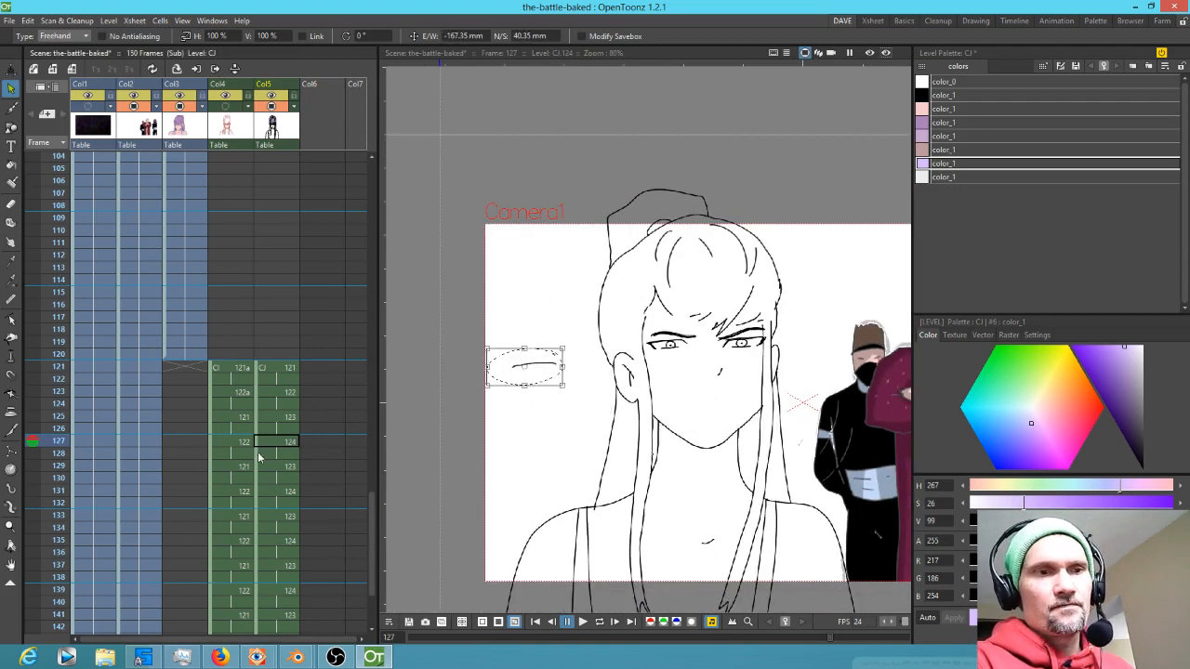
Select the colored character on frame 125 with a freehand selection and carry it forward to frame 127
{"action": "left_click", "coordinate": [285, 419]}
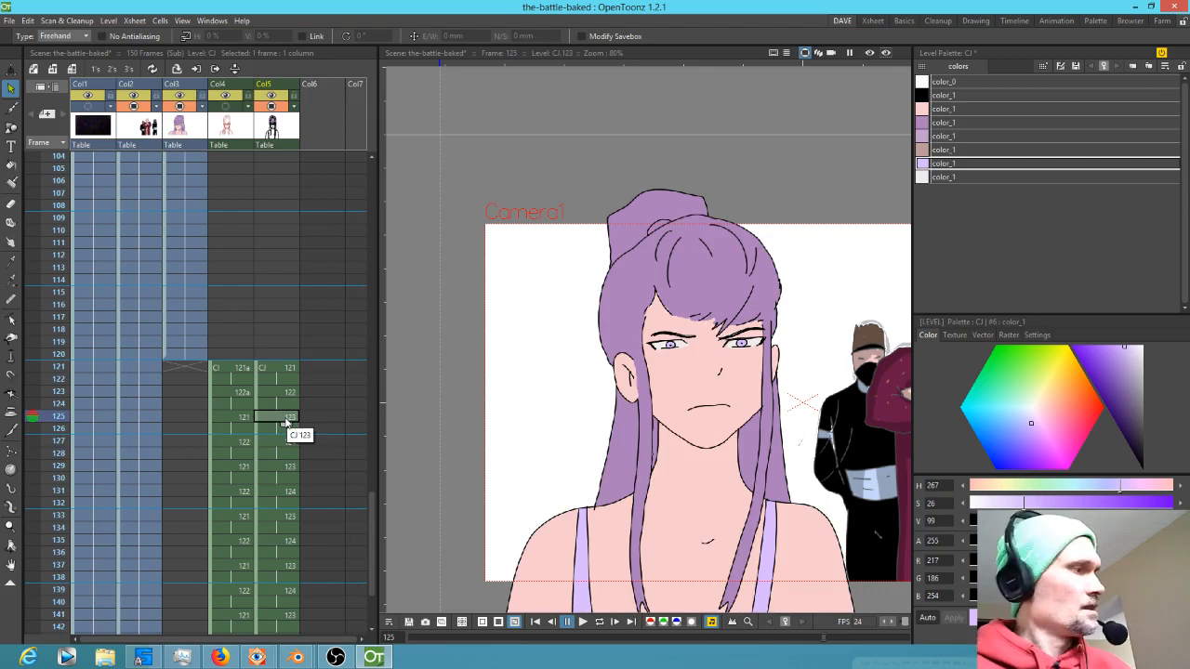
{"action": "left_click_drag", "start_coordinate": [815, 450], "coordinate": [778, 380]}
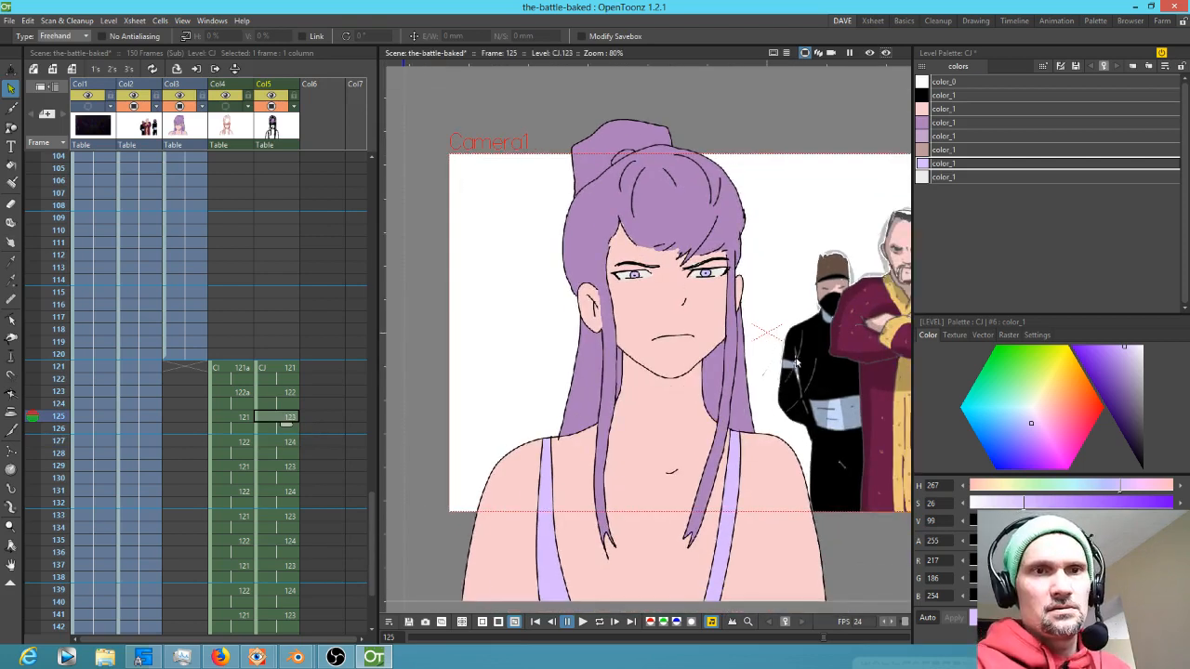
{"action": "scroll", "coordinate": [795, 363], "scroll_direction": "down", "scroll_amount": 2}
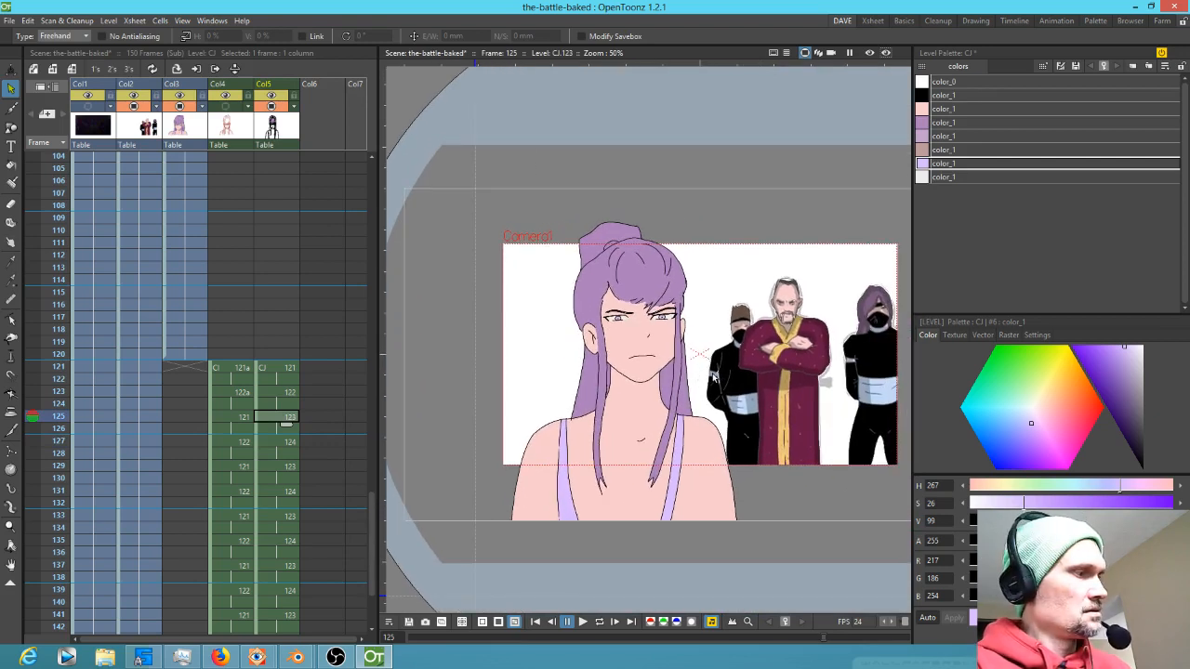
{"action": "left_click", "coordinate": [290, 443]}
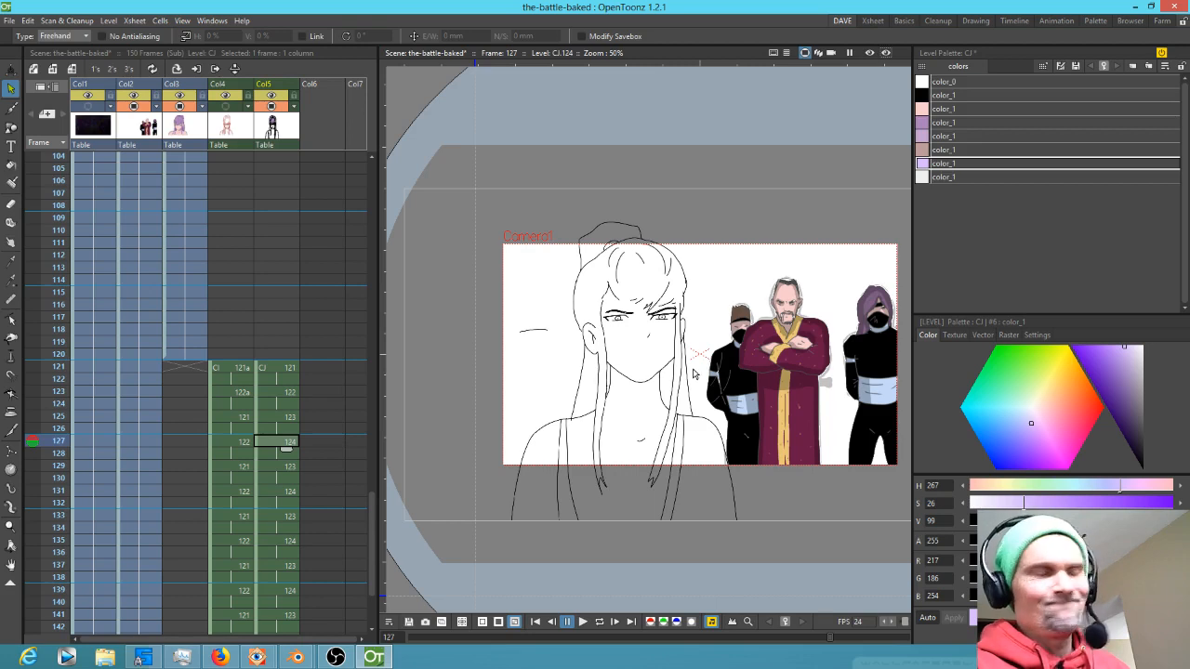
{"action": "left_click", "coordinate": [294, 420]}
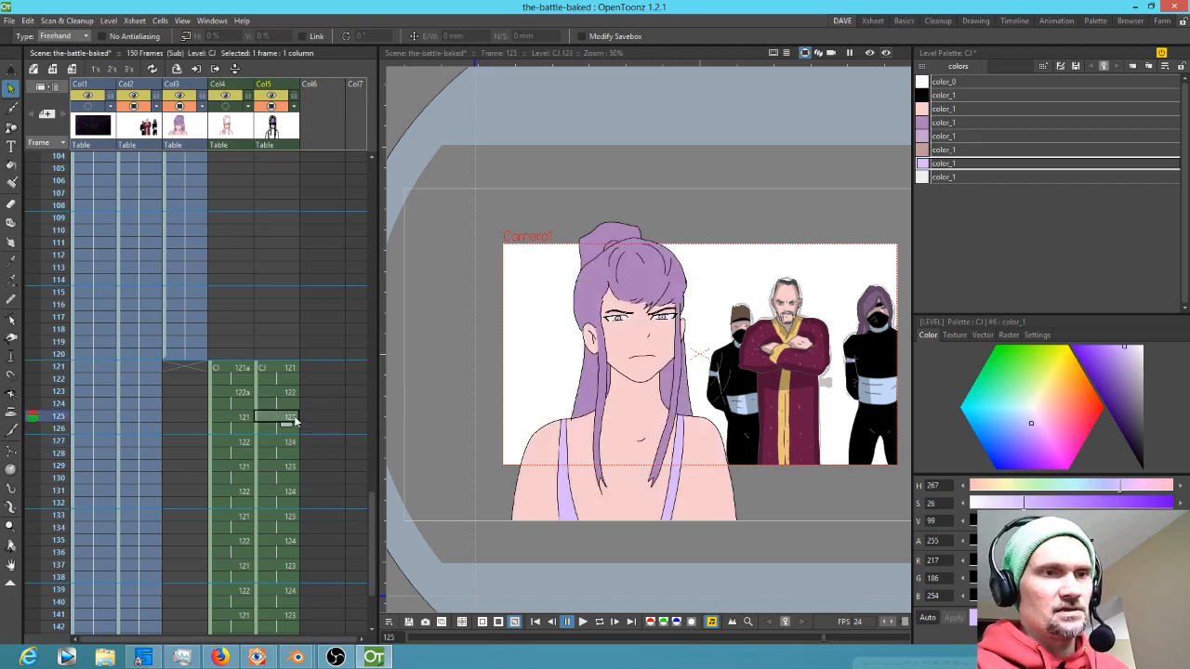
{"action": "left_click", "coordinate": [748, 540]}
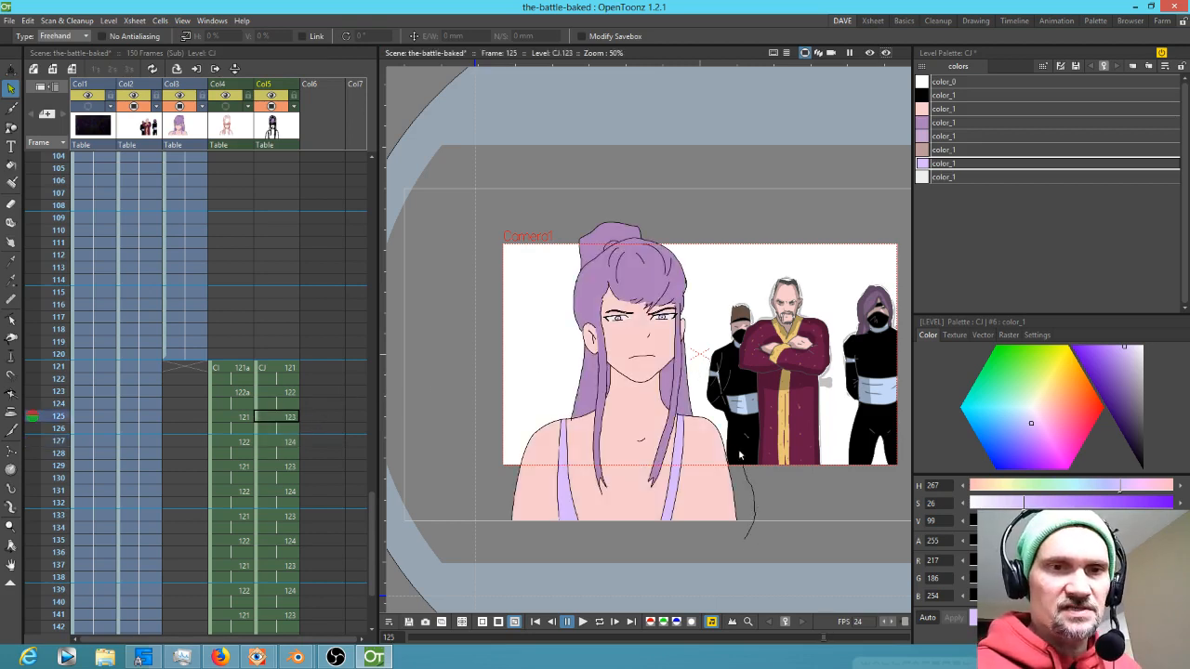
{"action": "mouse_move", "coordinate": [716, 332]}
{"action": "left_mouse_down"}
{"action": "mouse_move", "coordinate": [610, 190]}
{"action": "mouse_move", "coordinate": [565, 249]}
{"action": "mouse_move", "coordinate": [550, 389]}
{"action": "mouse_move", "coordinate": [503, 480]}
{"action": "mouse_move", "coordinate": [511, 573]}
{"action": "mouse_move", "coordinate": [655, 588]}
{"action": "mouse_move", "coordinate": [748, 544]}
{"action": "left_mouse_up"}
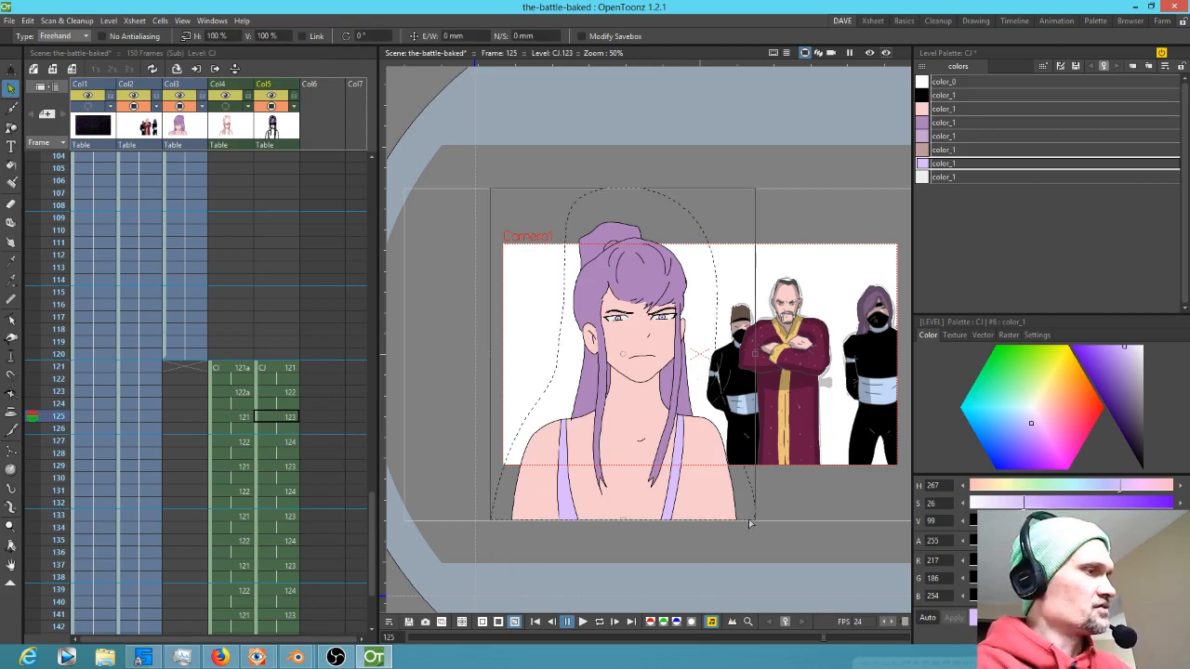
{"action": "key", "text": "period"}
{"action": "key", "text": "period"}
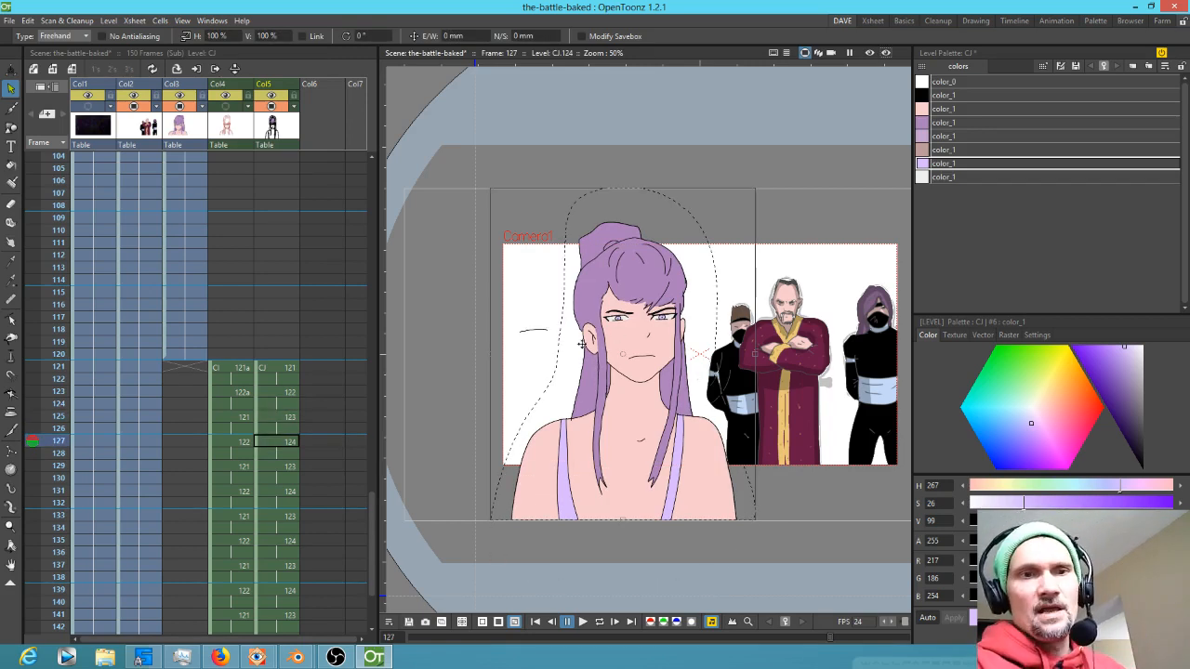
Erase the leftover marks around the mouth area on frame 127 and fill that area with the skin style
{"action": "scroll", "coordinate": [674, 364], "scroll_direction": "up", "scroll_amount": 3}
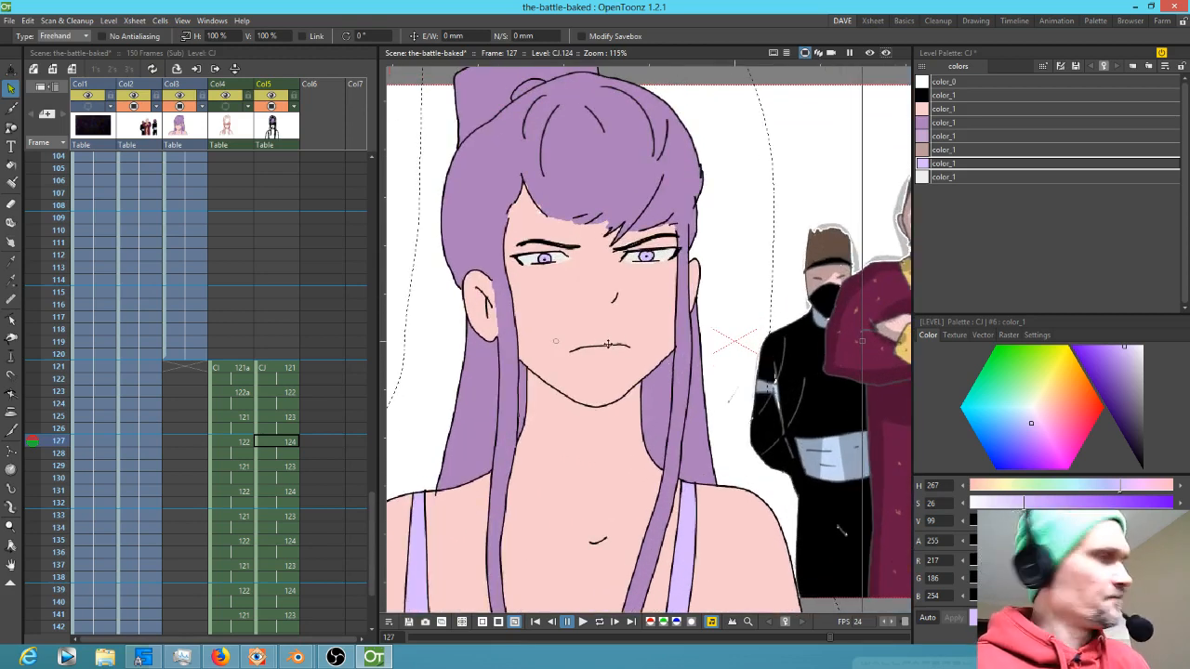
{"action": "key", "text": "a"}
{"action": "mouse_move", "coordinate": [609, 346]}
{"action": "left_mouse_down"}
{"action": "mouse_move", "coordinate": [571, 349]}
{"action": "mouse_move", "coordinate": [750, 335]}
{"action": "left_mouse_up"}
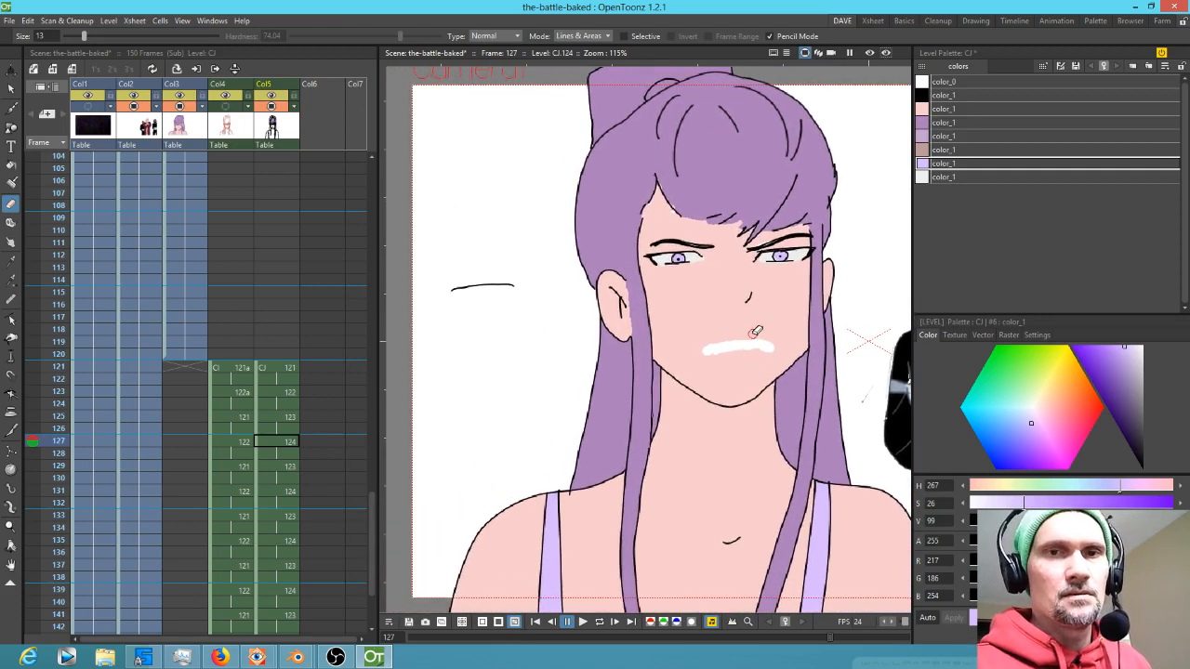
{"action": "left_click", "coordinate": [944, 109]}
{"action": "key", "text": "f"}
{"action": "left_click", "coordinate": [730, 343]}
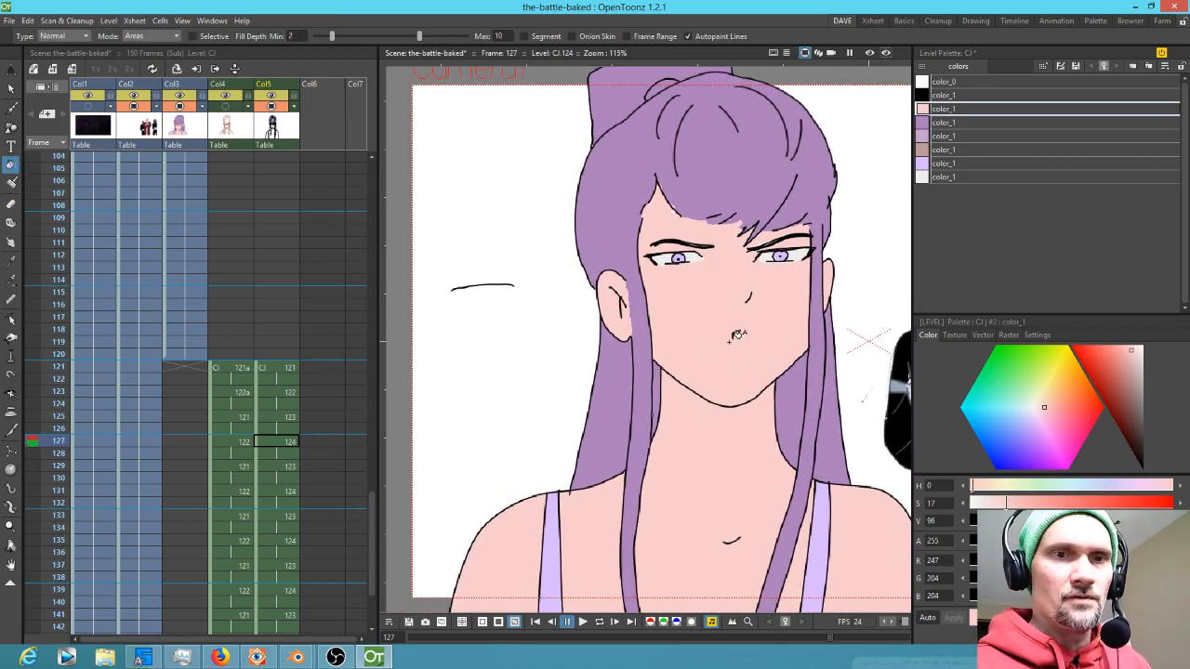
Move the mouth line back onto the face of frame 127 and paint the gaps around it with skin
{"action": "key", "text": "s"}
{"action": "mouse_move", "coordinate": [525, 286]}
{"action": "left_mouse_down"}
{"action": "mouse_move", "coordinate": [484, 311]}
{"action": "mouse_move", "coordinate": [571, 345]}
{"action": "mouse_move", "coordinate": [735, 364]}
{"action": "left_mouse_up"}
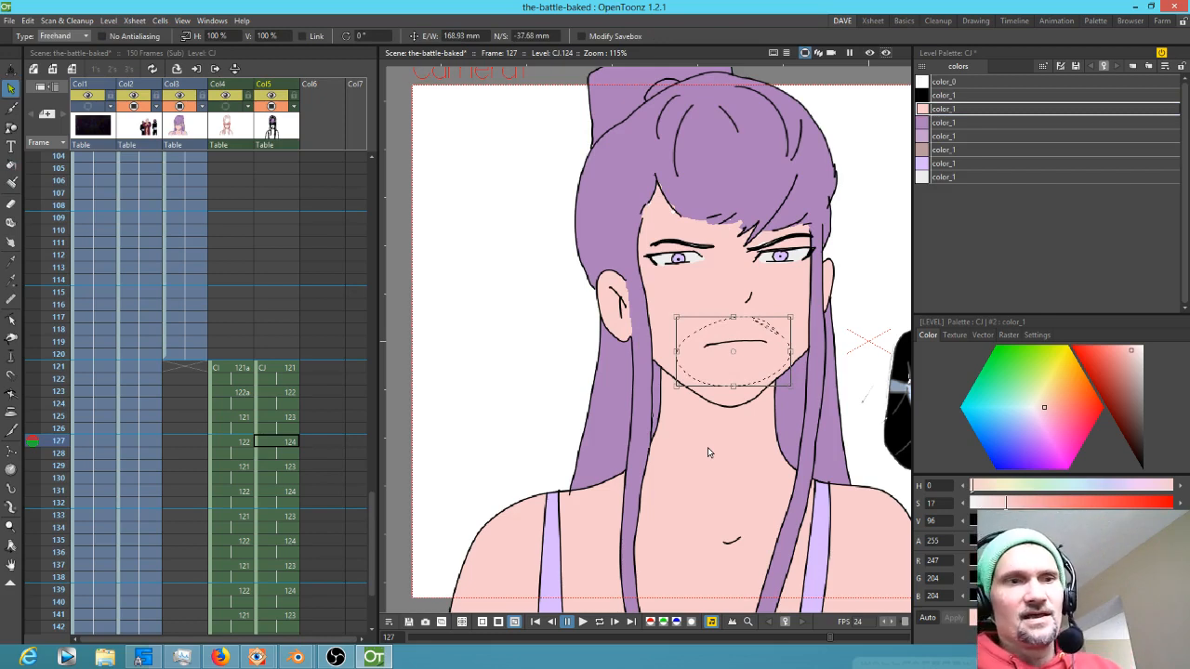
{"action": "left_click", "coordinate": [790, 463]}
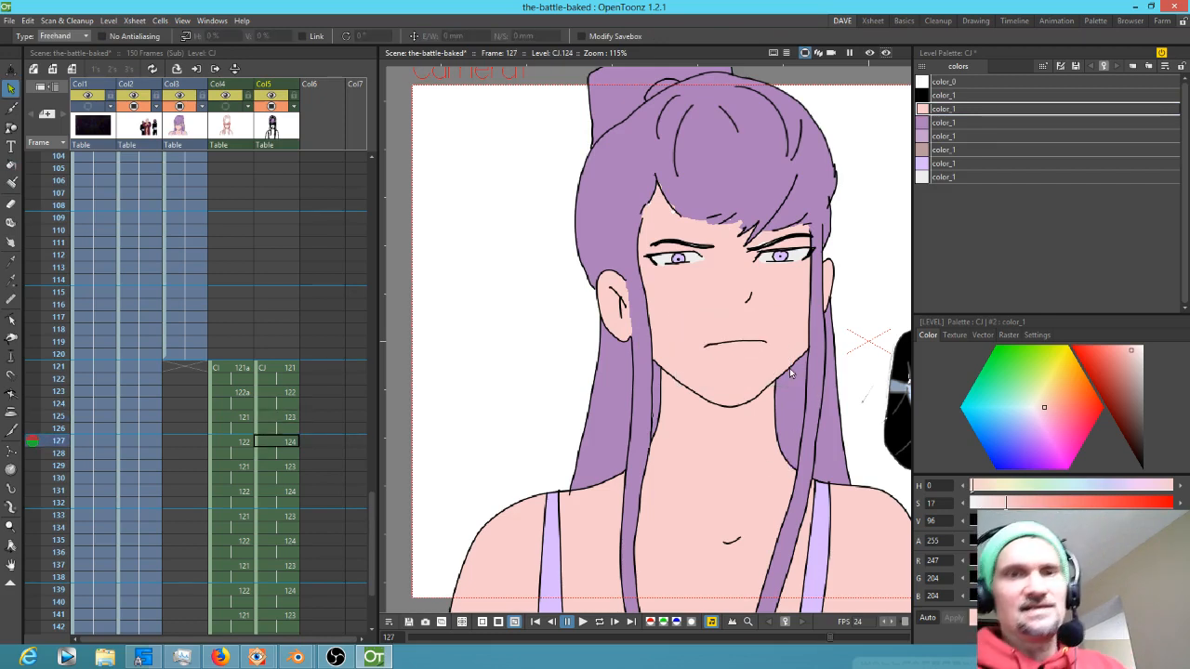
{"action": "mouse_move", "coordinate": [767, 332]}
{"action": "left_mouse_down"}
{"action": "mouse_move", "coordinate": [696, 350]}
{"action": "mouse_move", "coordinate": [778, 329]}
{"action": "left_mouse_up"}
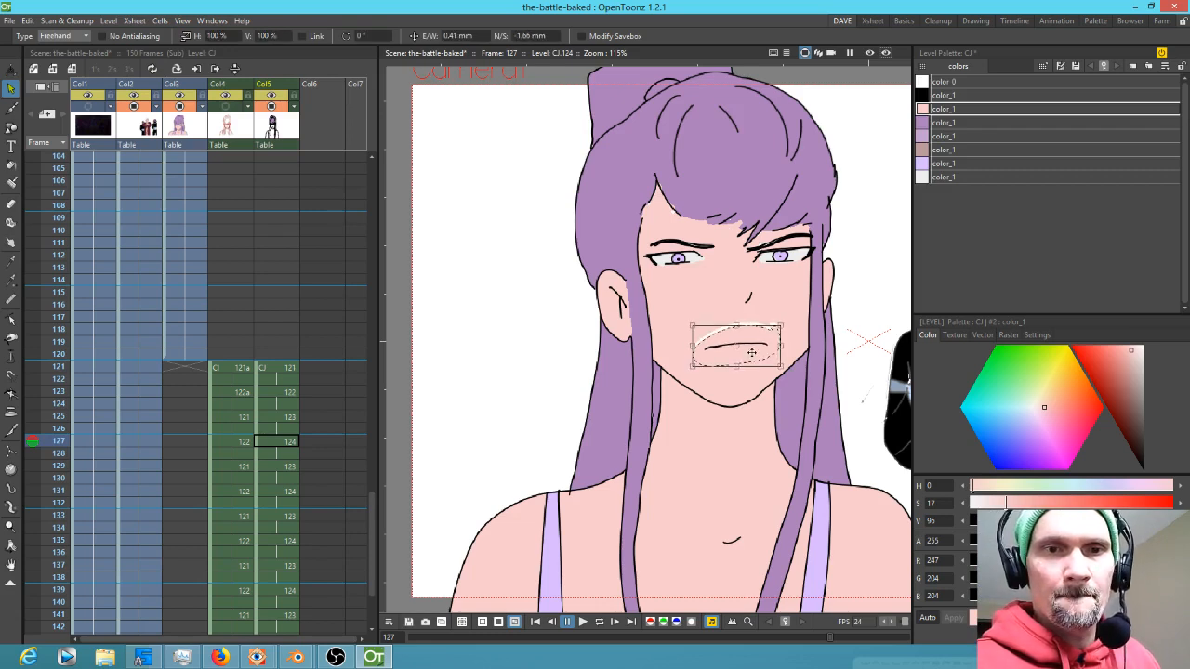
{"action": "key", "text": "j"}
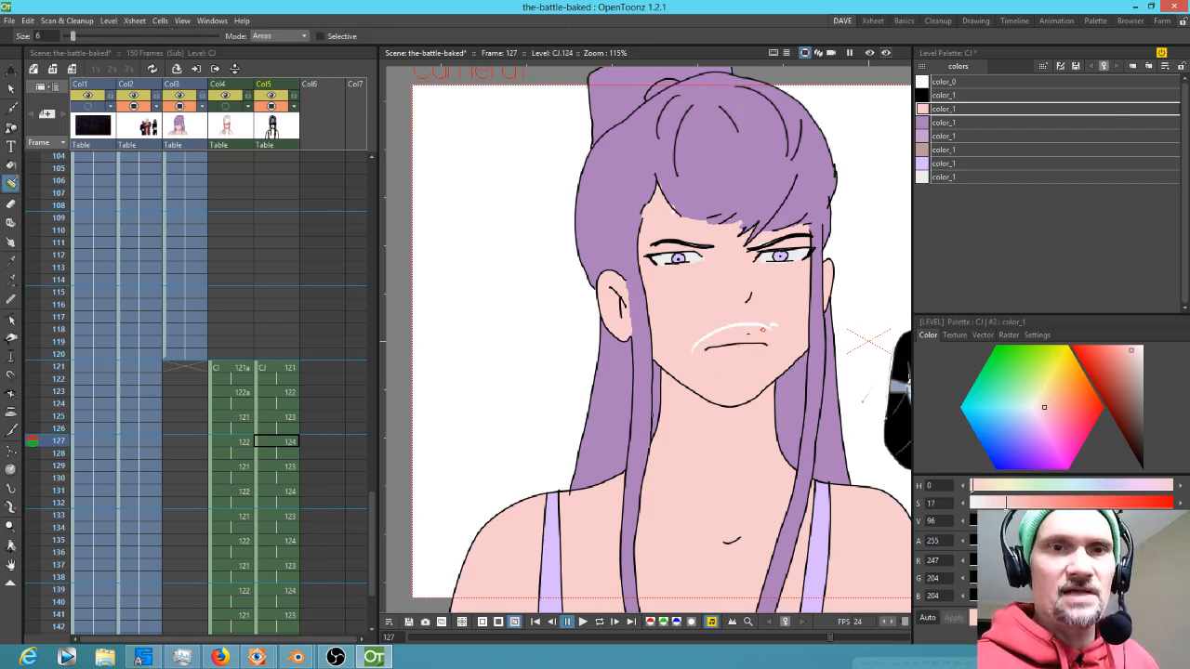
{"action": "left_click_drag", "start_coordinate": [692, 349], "coordinate": [743, 327]}
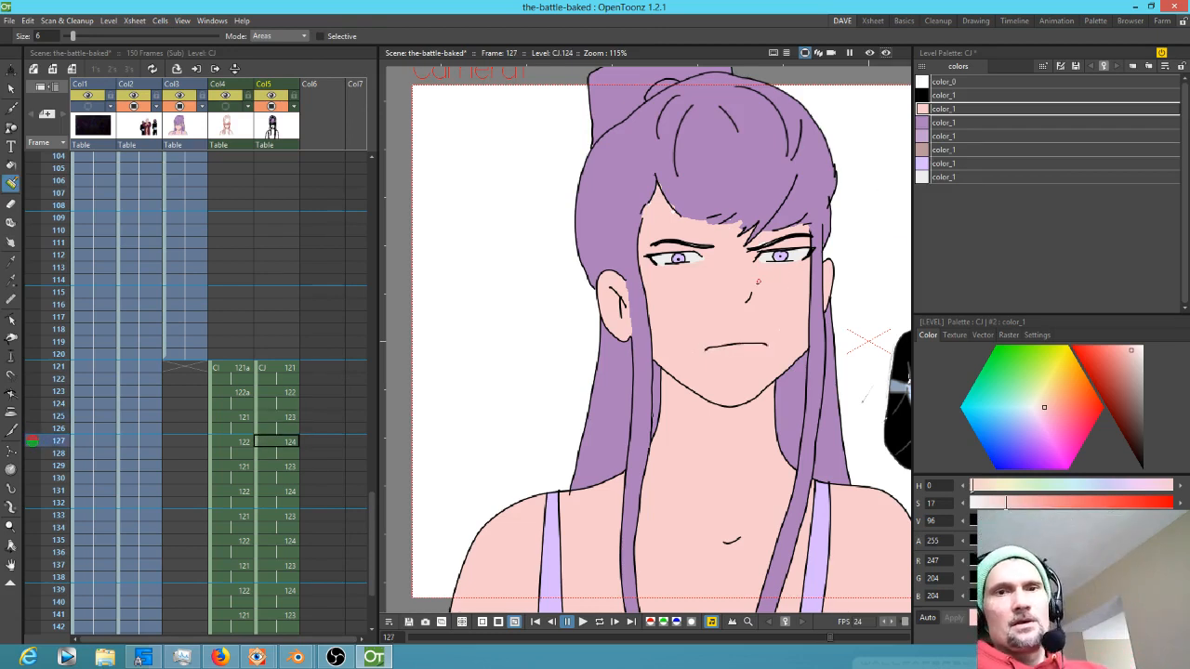
Go to frame 123 and fill the neck, shoulders and chest with the skin style
{"action": "scroll", "coordinate": [763, 291], "scroll_direction": "down", "scroll_amount": 2}
{"action": "left_click", "coordinate": [268, 393]}
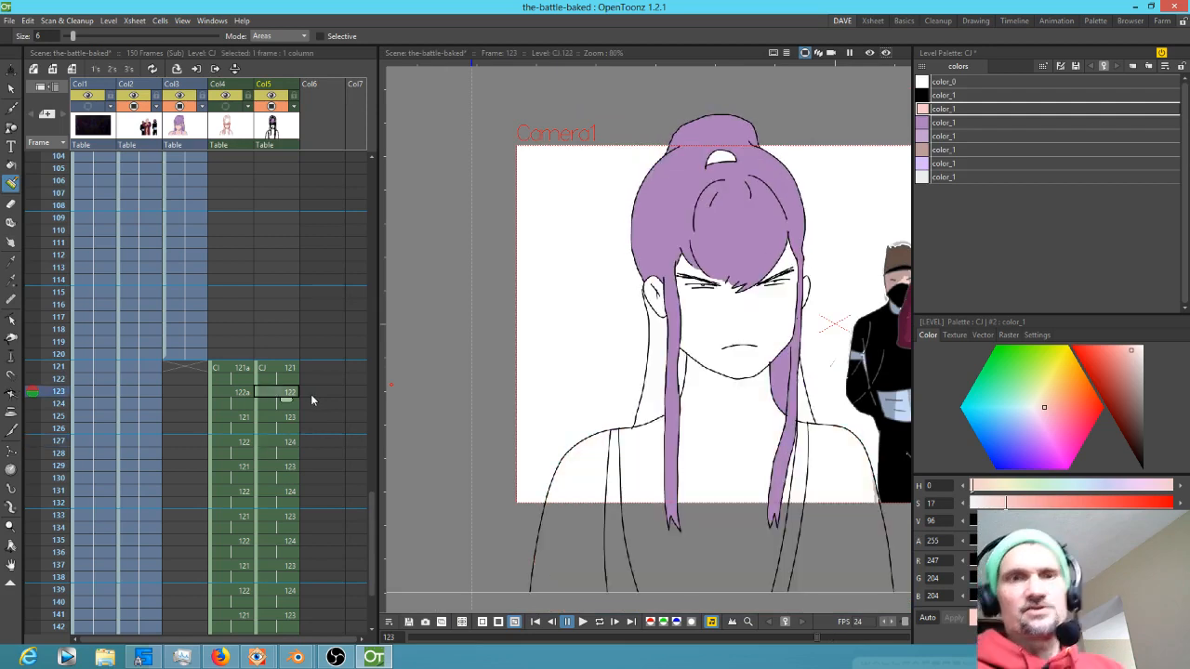
{"action": "left_click", "coordinate": [977, 124]}
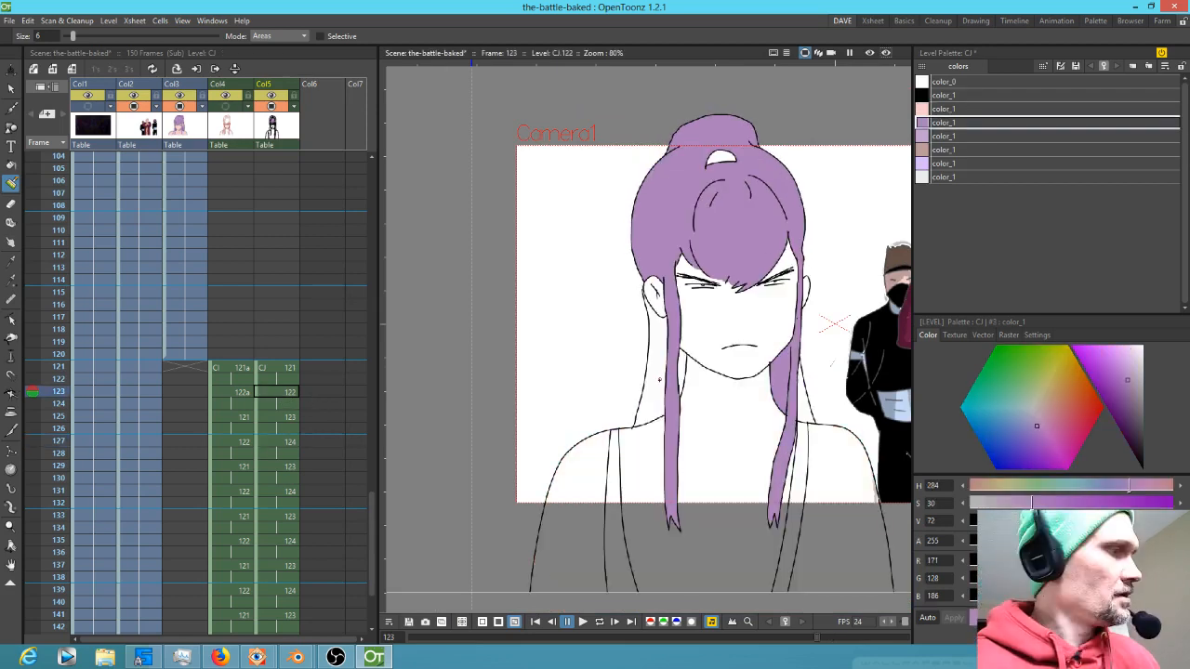
{"action": "key", "text": "f"}
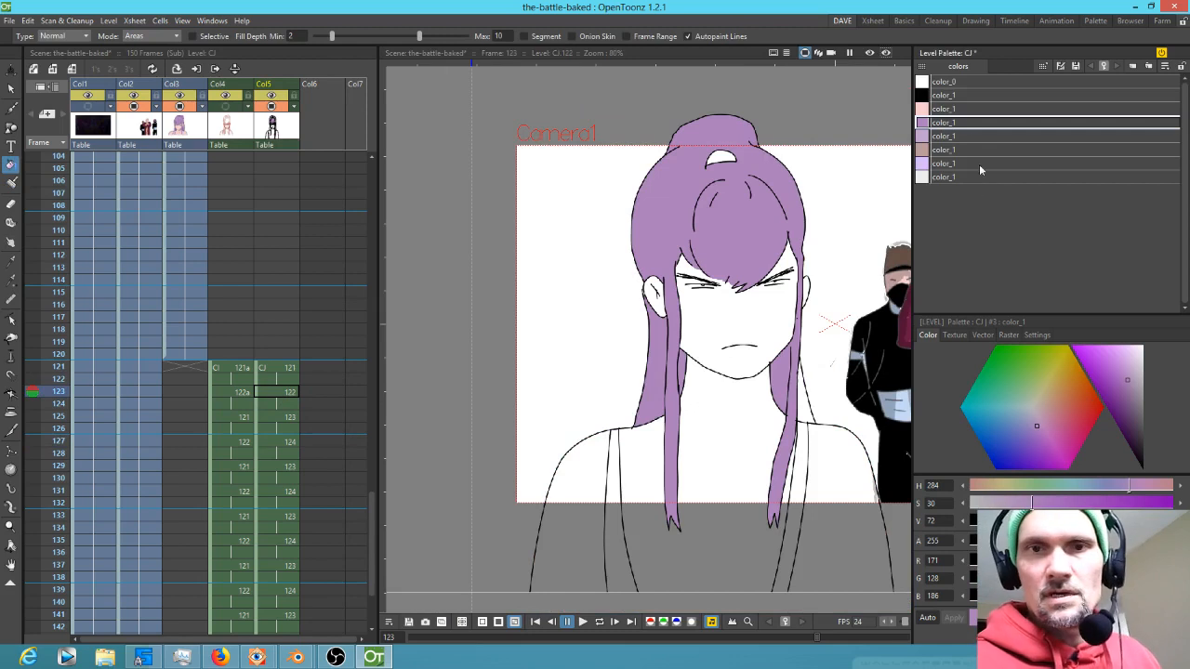
{"action": "left_click", "coordinate": [962, 109]}
{"action": "left_click", "coordinate": [753, 447]}
{"action": "left_click", "coordinate": [805, 474]}
{"action": "left_click", "coordinate": [569, 538]}
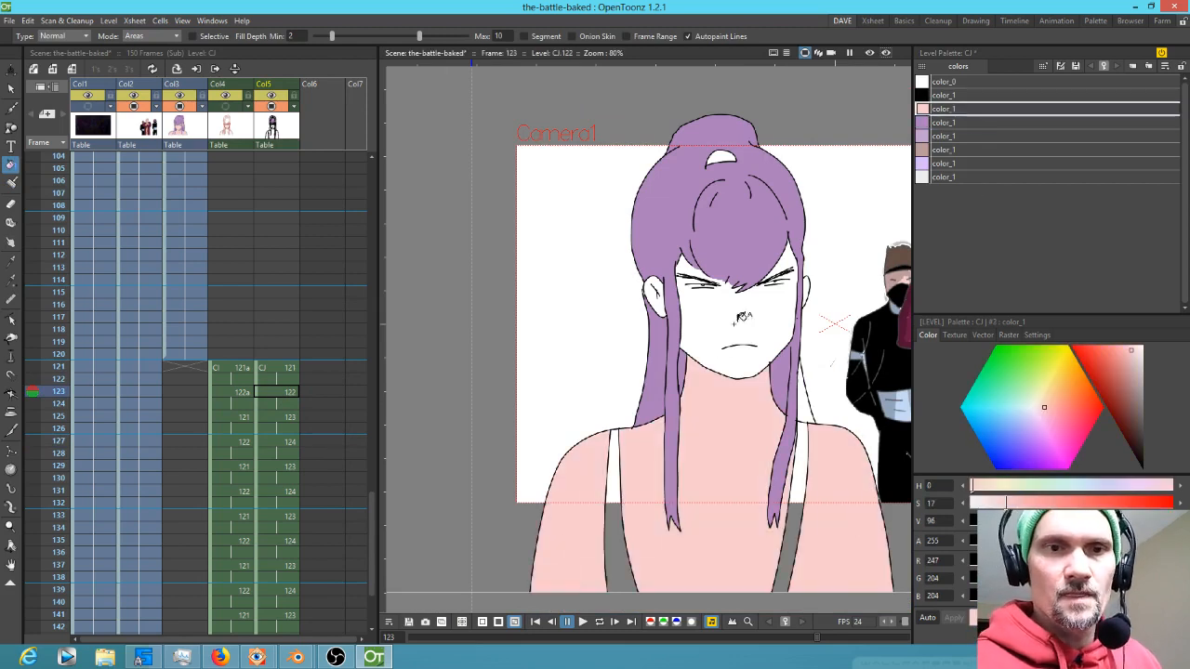
Try filling the face on frame 123 with the skin style, undoing the attempt
{"action": "left_click", "coordinate": [713, 351]}
{"action": "key", "text": "x"}
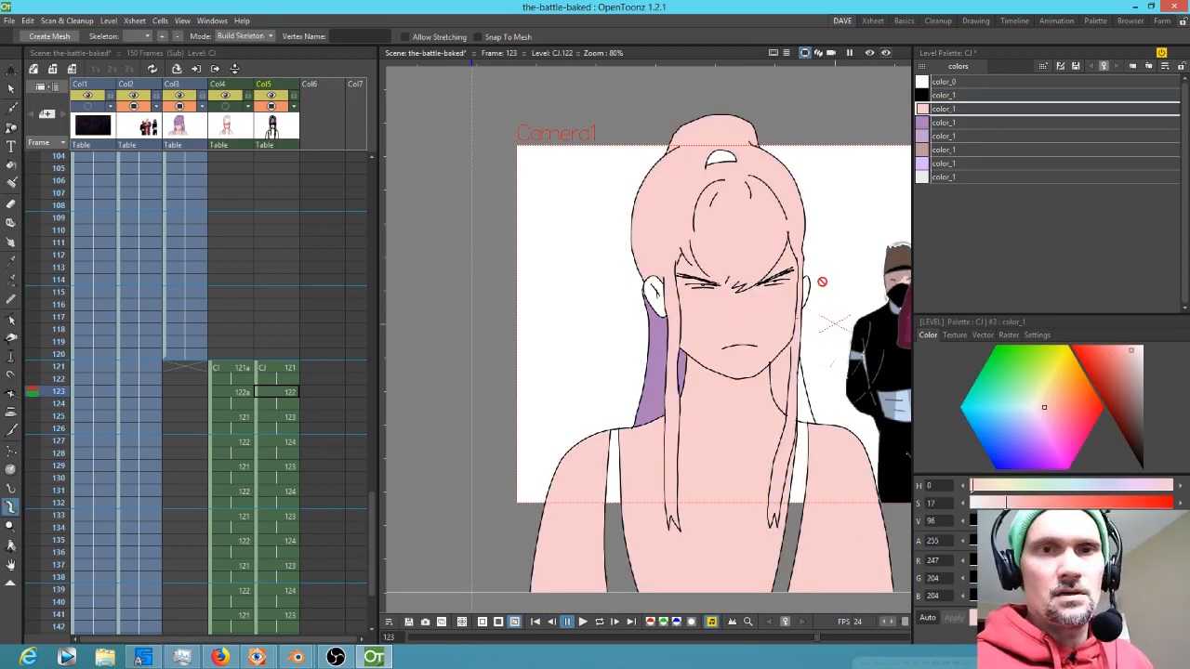
{"action": "key", "text": "ctrl+z"}
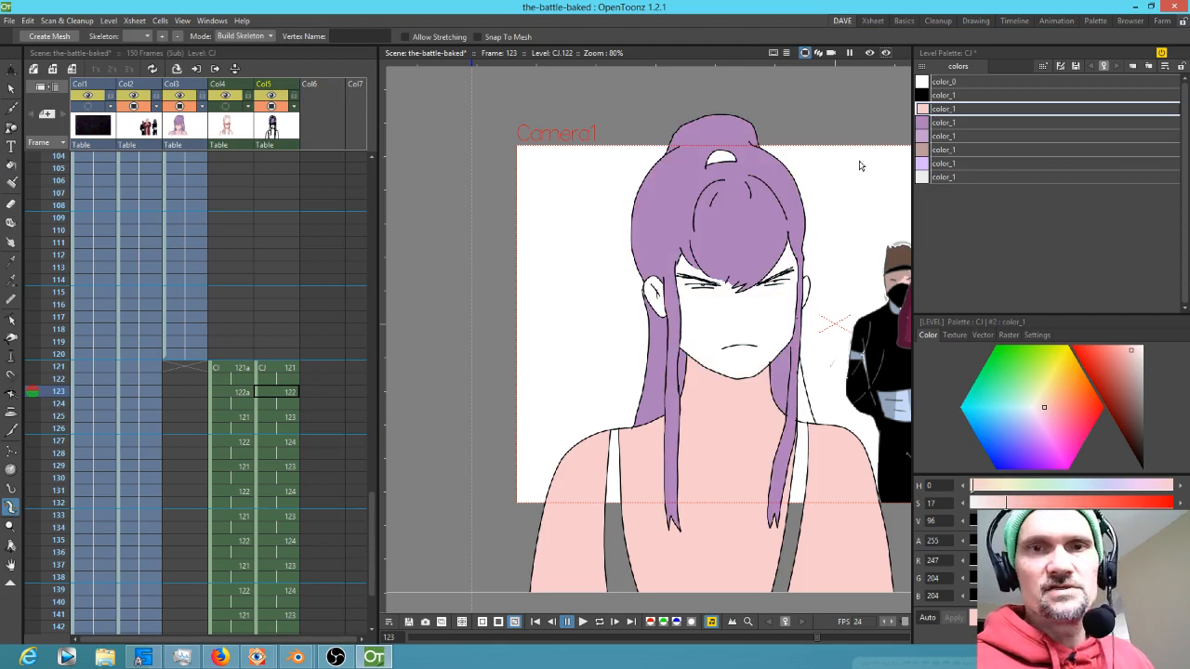
Fill the hair knot at the top of the head on frame 123 with the purple hair style
{"action": "left_click", "coordinate": [957, 123]}
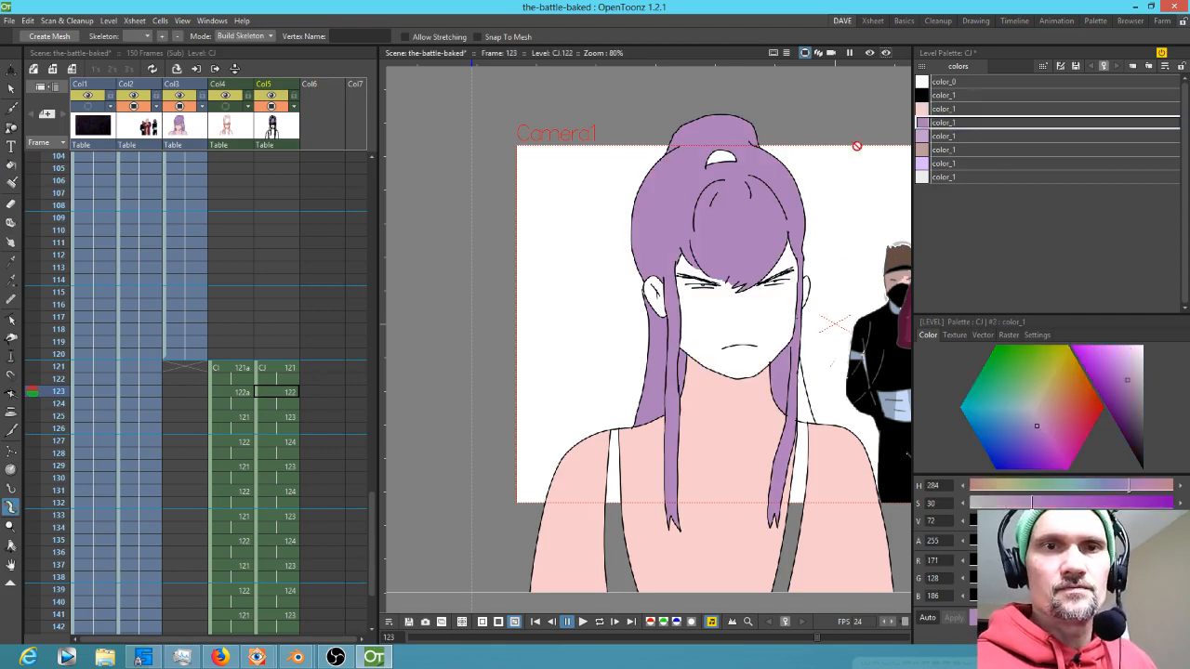
{"action": "left_click", "coordinate": [732, 152]}
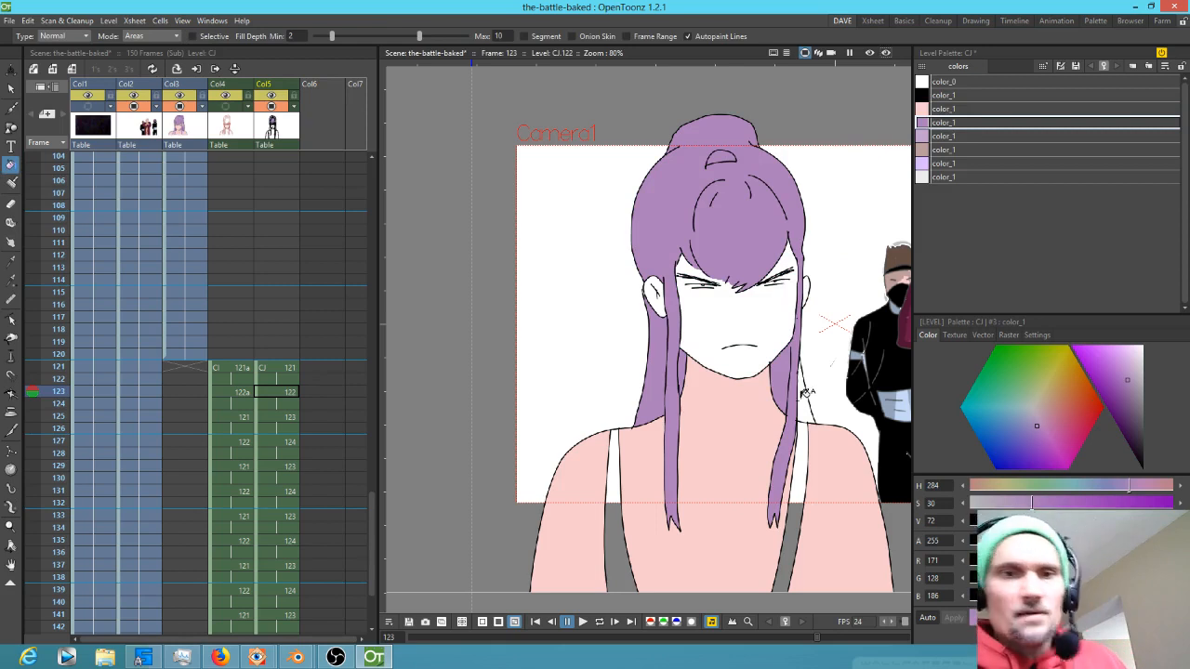
Fill both tank-top straps on frame 123 with the light lavender style
{"action": "left_click", "coordinate": [948, 164]}
{"action": "left_click", "coordinate": [798, 479]}
{"action": "left_click", "coordinate": [636, 540]}
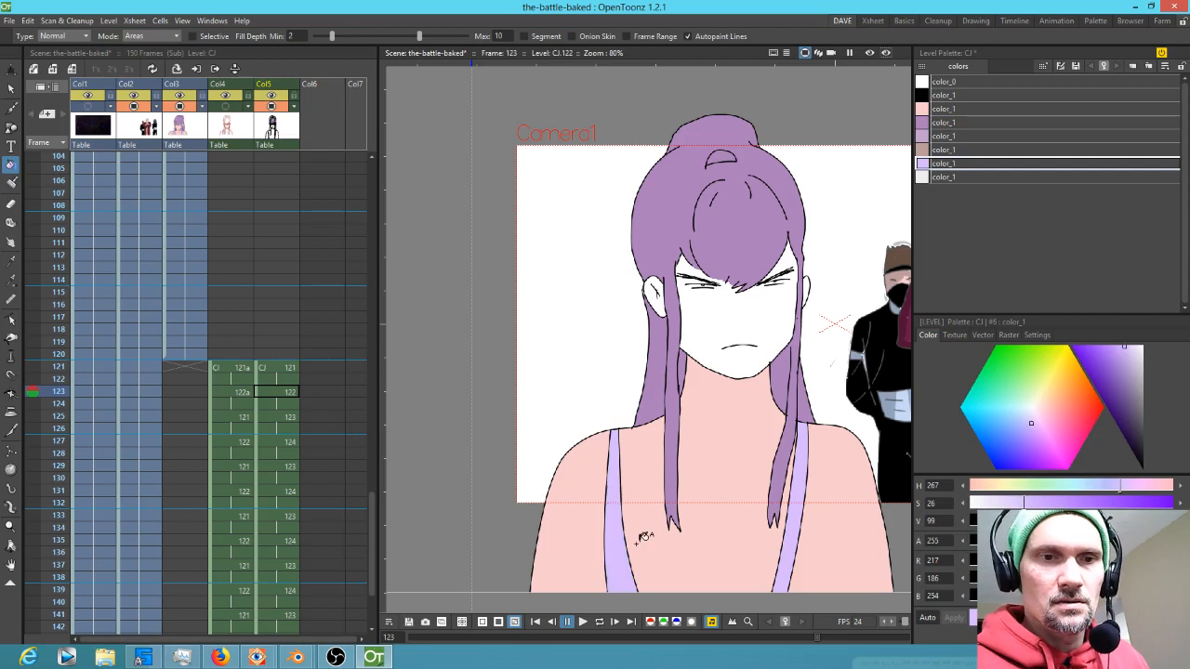
Pick the skin style and brush skin along the hairline and around both eyes on frame 123 to close gaps
{"action": "left_click", "coordinate": [948, 108]}
{"action": "left_click", "coordinate": [664, 296]}
{"action": "left_click", "coordinate": [815, 277]}
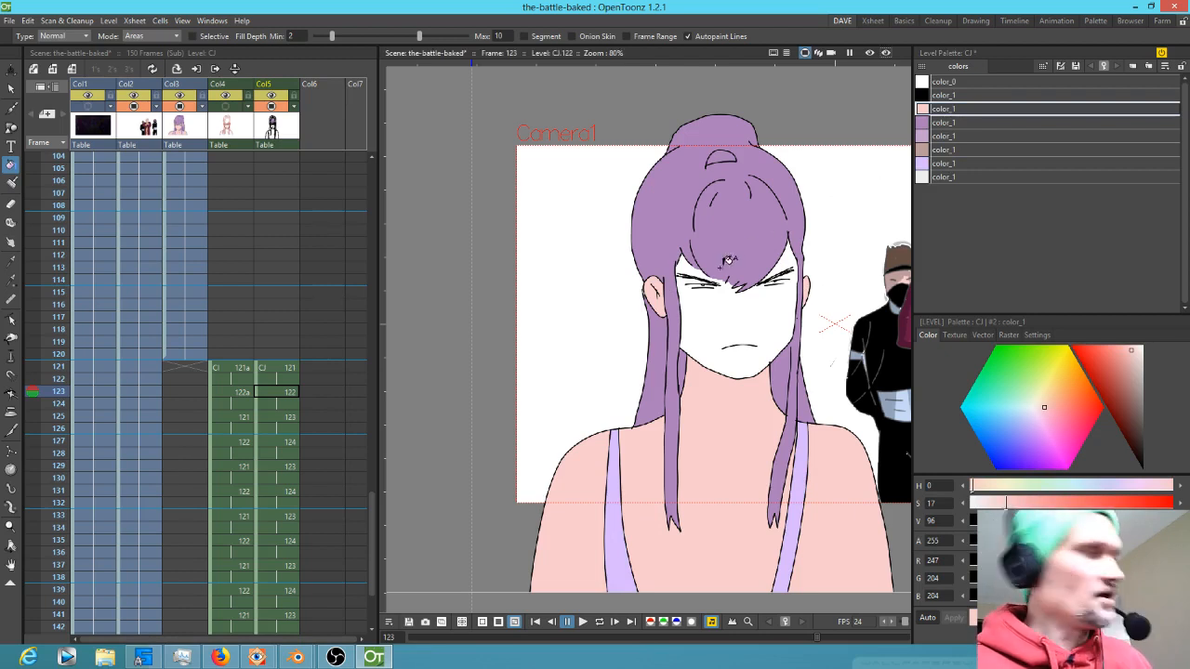
{"action": "scroll", "coordinate": [749, 288], "scroll_direction": "up", "scroll_amount": 5}
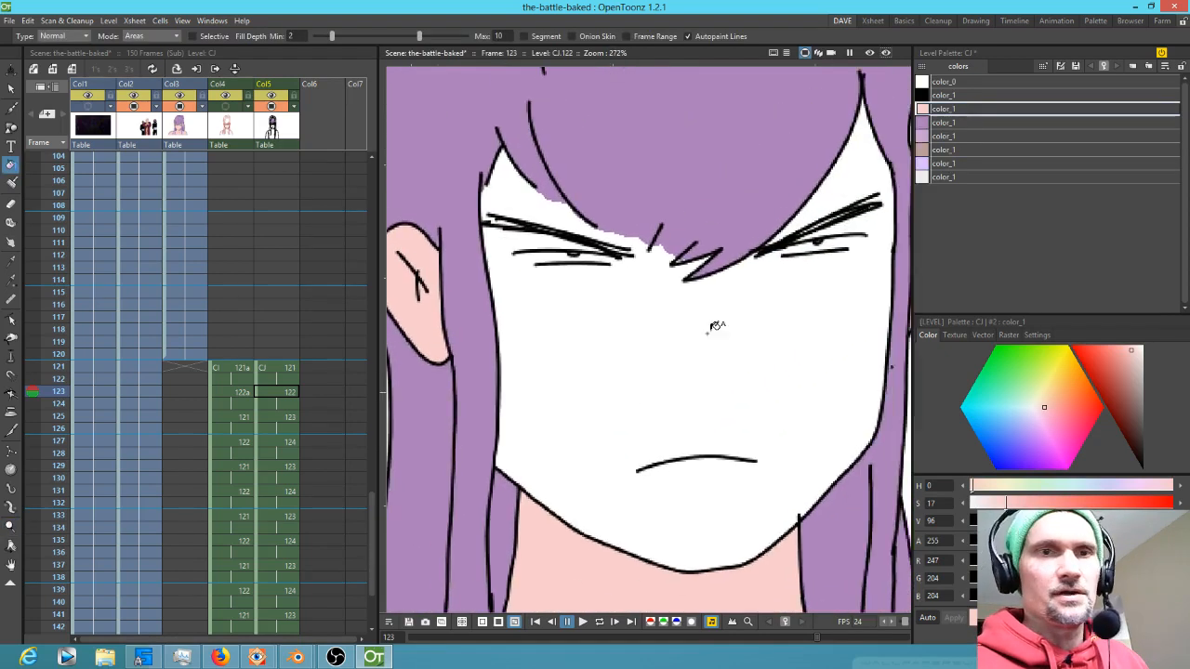
{"action": "key", "text": "j"}
{"action": "mouse_move", "coordinate": [481, 206]}
{"action": "left_mouse_down"}
{"action": "mouse_move", "coordinate": [507, 236]}
{"action": "mouse_move", "coordinate": [602, 284]}
{"action": "left_mouse_up"}
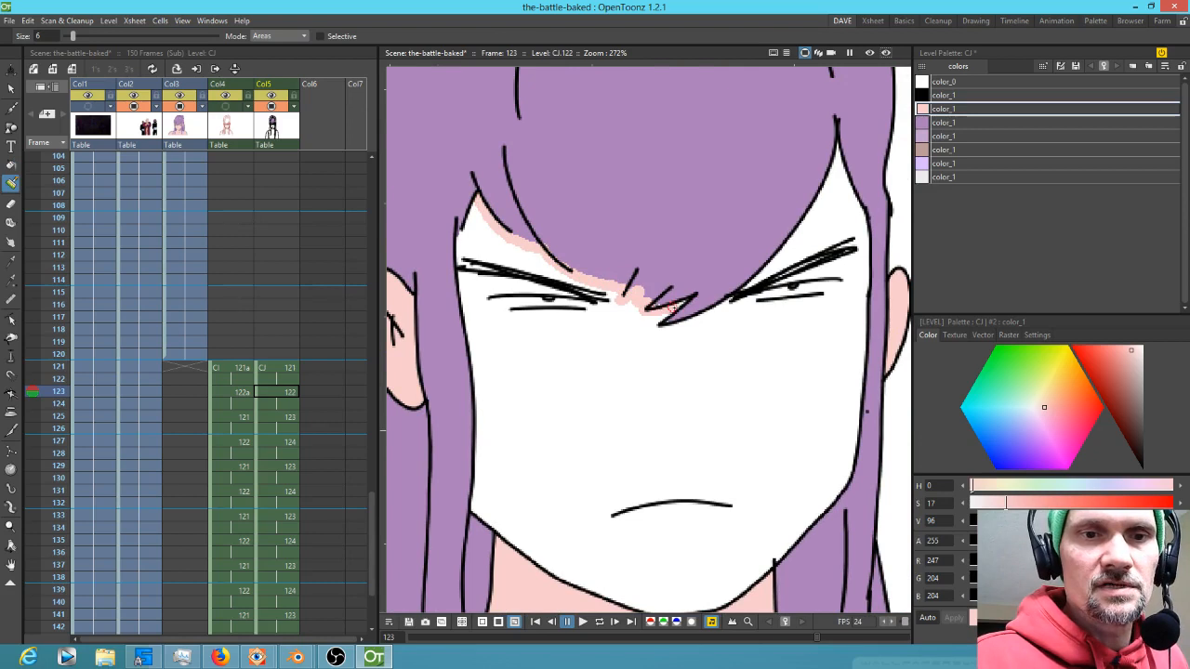
{"action": "mouse_move", "coordinate": [670, 314]}
{"action": "left_mouse_down"}
{"action": "mouse_move", "coordinate": [656, 330]}
{"action": "mouse_move", "coordinate": [751, 288]}
{"action": "mouse_move", "coordinate": [819, 203]}
{"action": "left_mouse_up"}
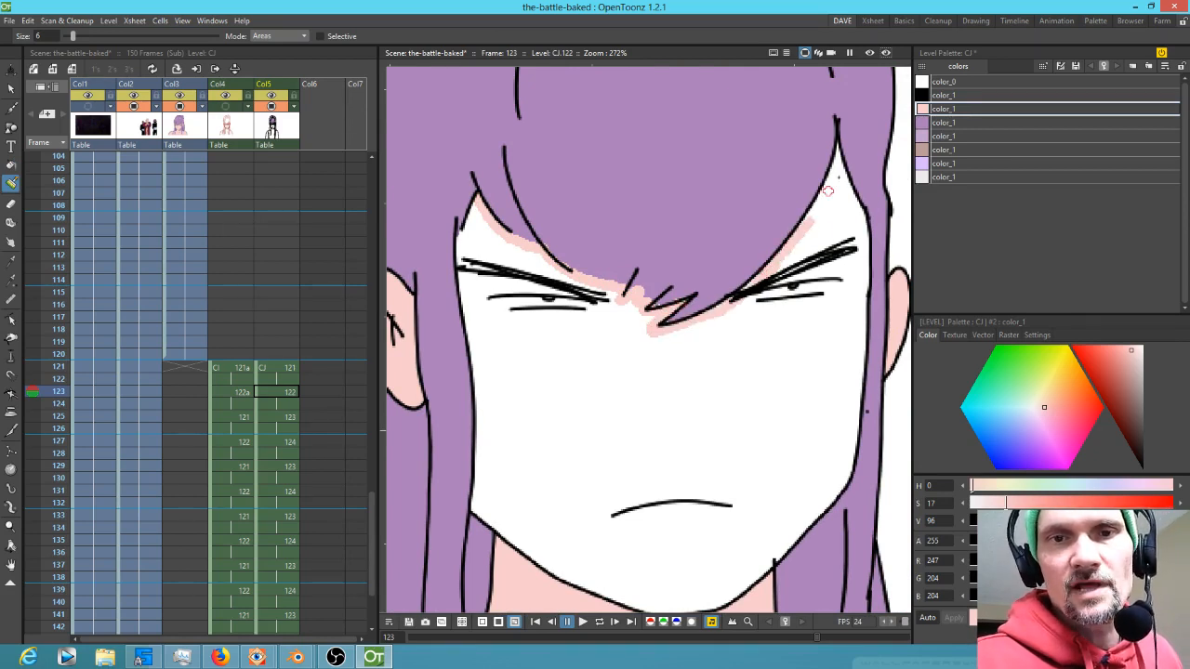
{"action": "mouse_move", "coordinate": [836, 158]}
{"action": "left_mouse_down"}
{"action": "mouse_move", "coordinate": [835, 200]}
{"action": "mouse_move", "coordinate": [841, 165]}
{"action": "mouse_move", "coordinate": [862, 222]}
{"action": "mouse_move", "coordinate": [860, 310]}
{"action": "left_mouse_up"}
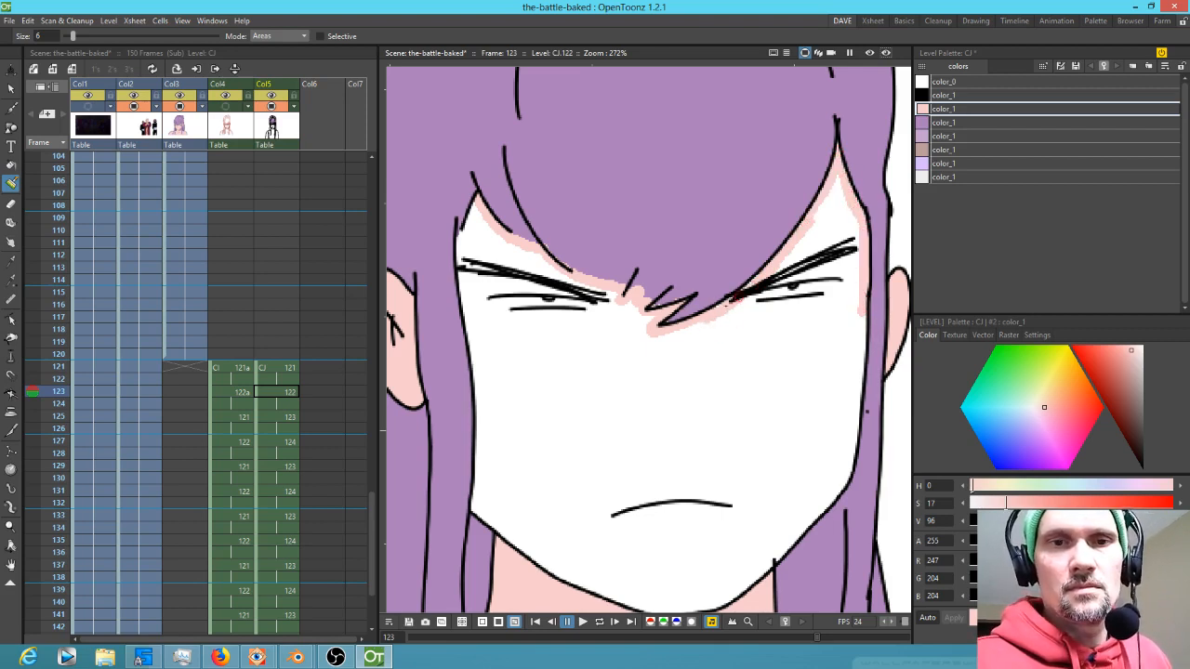
{"action": "mouse_move", "coordinate": [727, 305]}
{"action": "left_mouse_down"}
{"action": "mouse_move", "coordinate": [801, 255]}
{"action": "mouse_move", "coordinate": [818, 274]}
{"action": "left_mouse_up"}
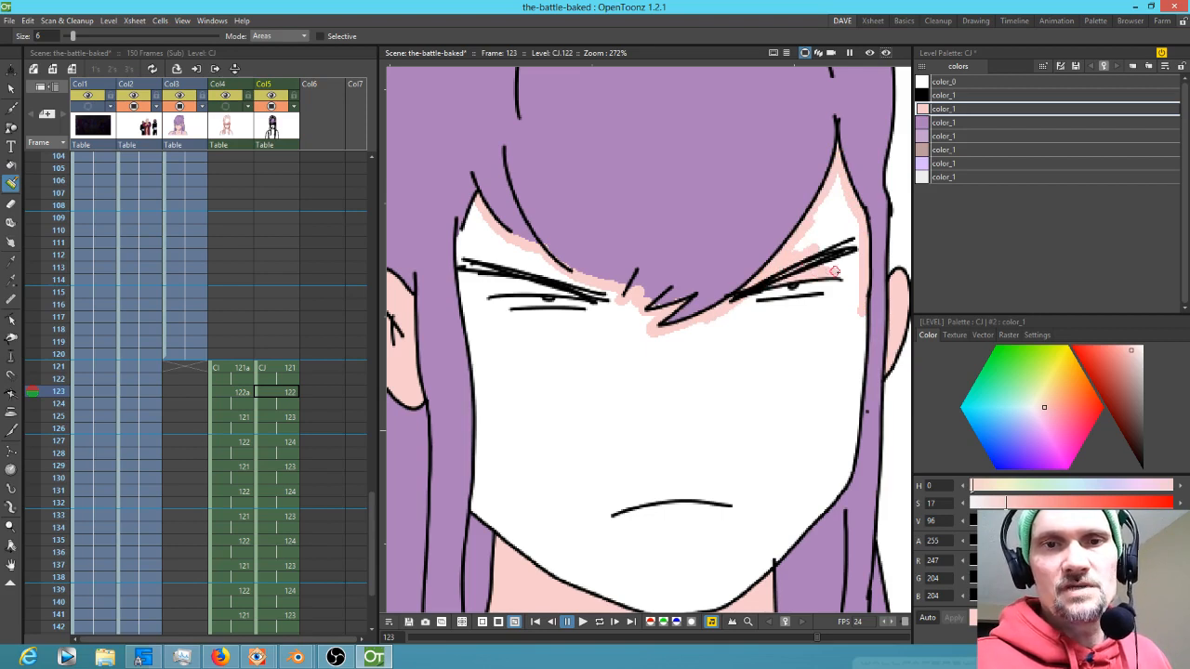
{"action": "left_click_drag", "start_coordinate": [751, 305], "coordinate": [841, 290]}
{"action": "mouse_move", "coordinate": [574, 288]}
{"action": "left_mouse_down"}
{"action": "mouse_move", "coordinate": [506, 286]}
{"action": "mouse_move", "coordinate": [488, 299]}
{"action": "mouse_move", "coordinate": [502, 316]}
{"action": "mouse_move", "coordinate": [604, 305]}
{"action": "left_mouse_up"}
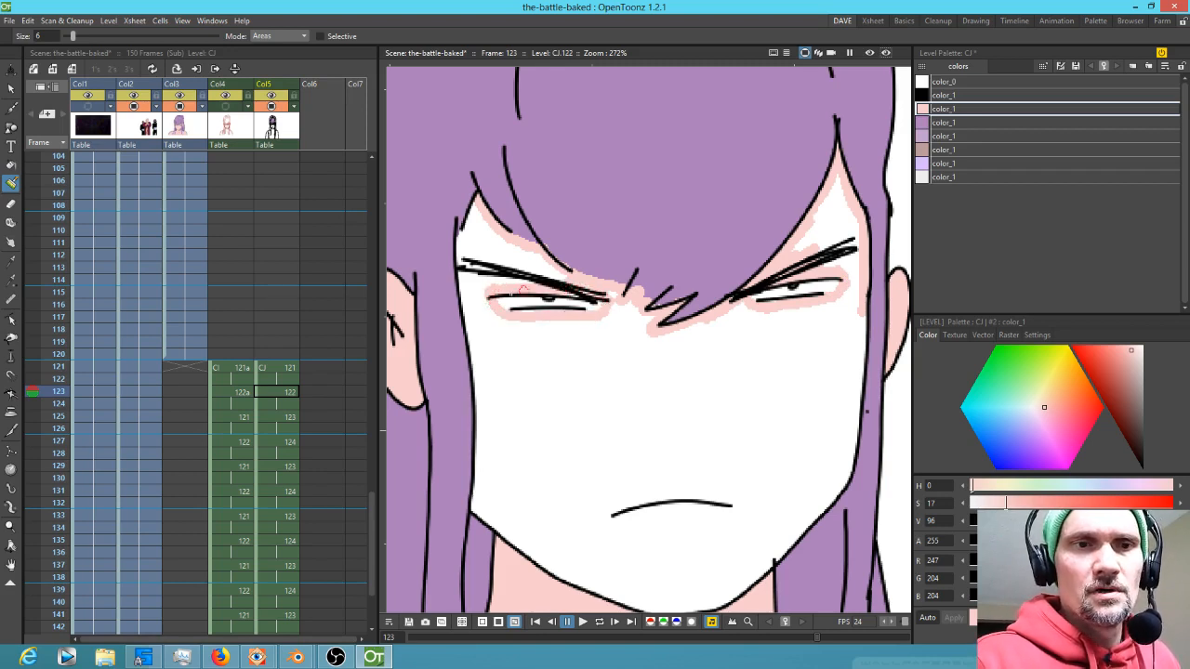
{"action": "left_click_drag", "start_coordinate": [485, 294], "coordinate": [507, 314]}
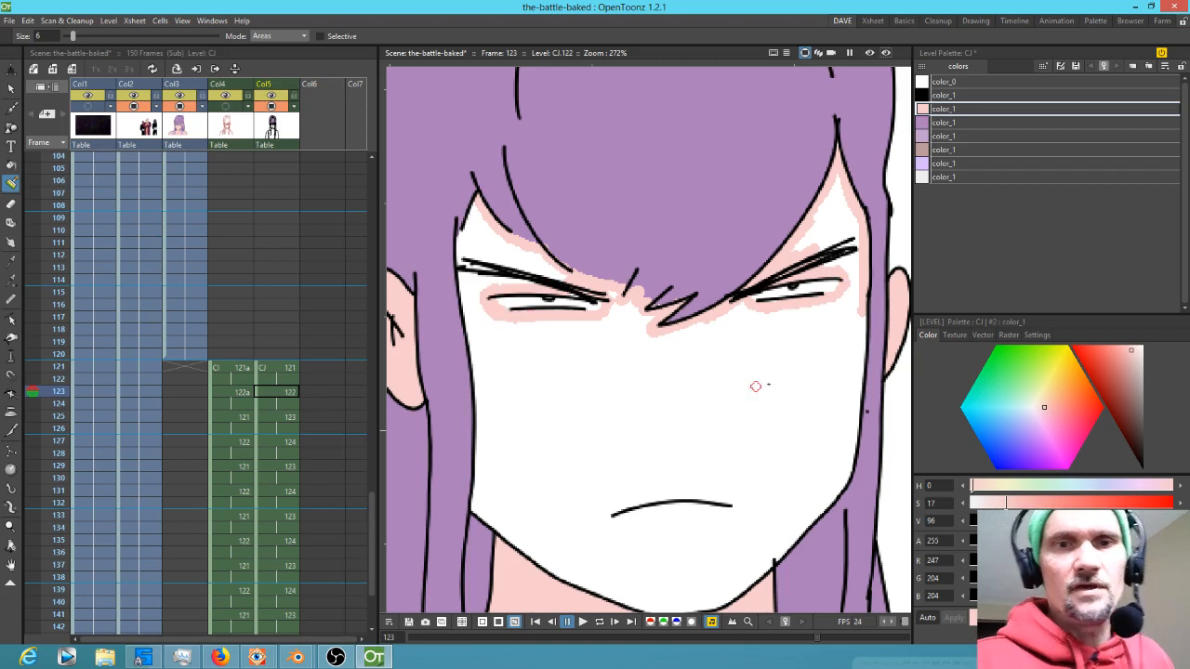
Fill the face and the strip beside the right hair strand on frame 123 with skin
{"action": "key", "text": "f"}
{"action": "left_click", "coordinate": [734, 418]}
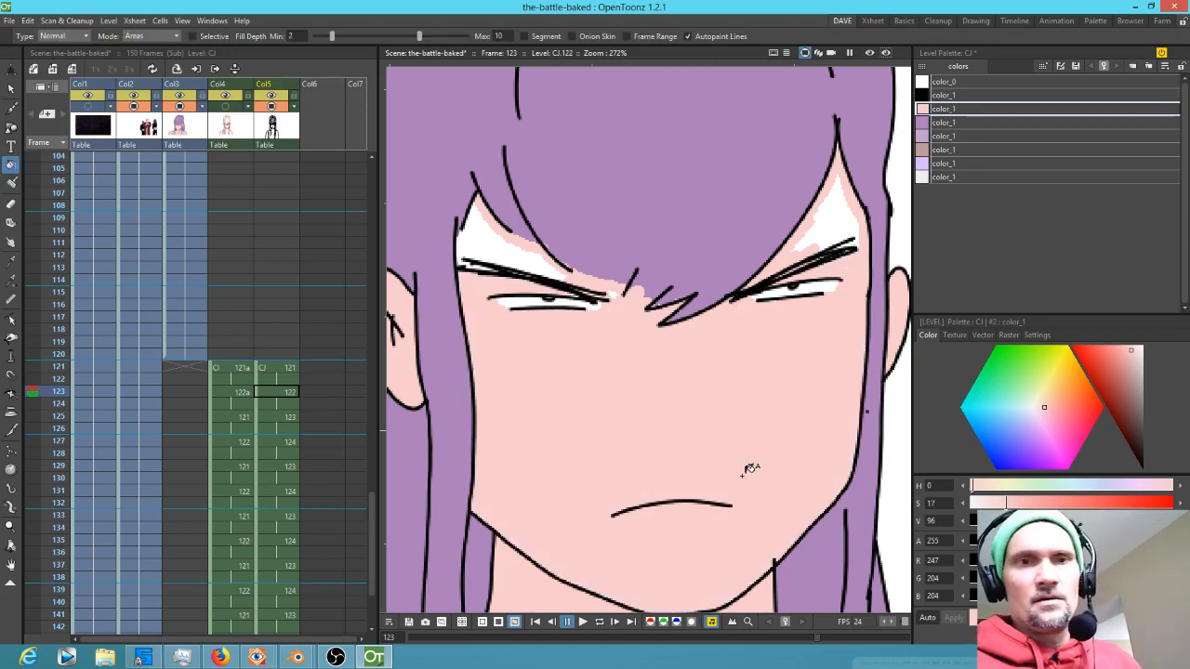
{"action": "left_click", "coordinate": [840, 211]}
Fill the small forehead gap beside the left hair strand with skin, undoing an accidental fill of the hair
{"action": "left_click", "coordinate": [498, 249]}
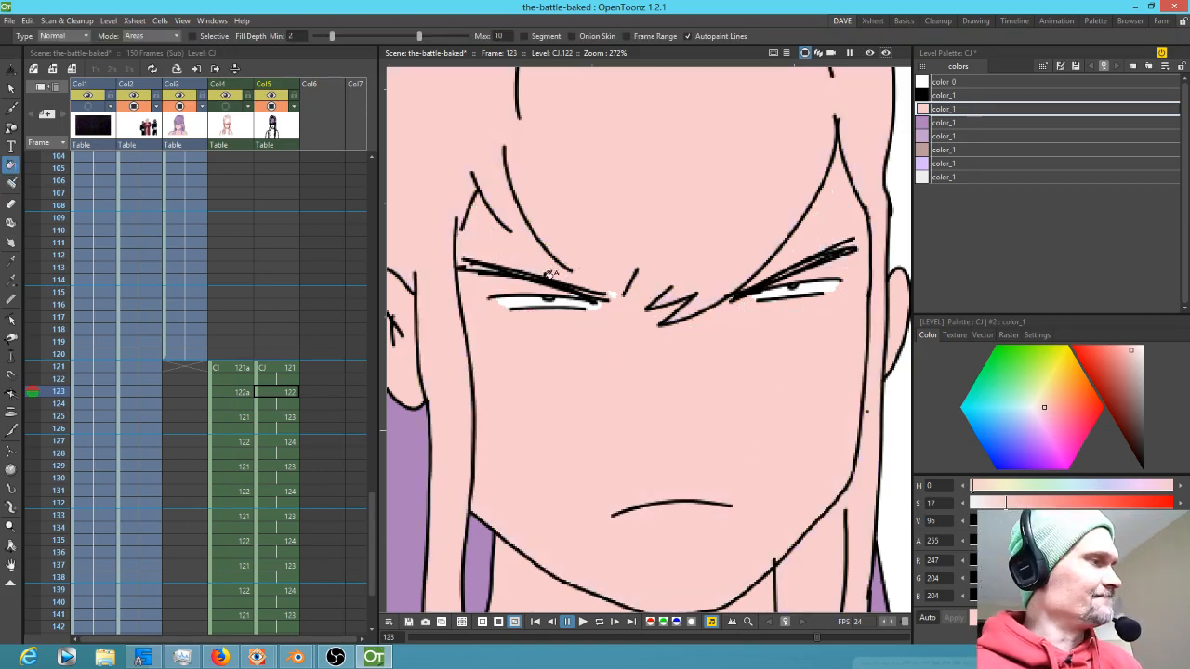
{"action": "key", "text": "ctrl+z"}
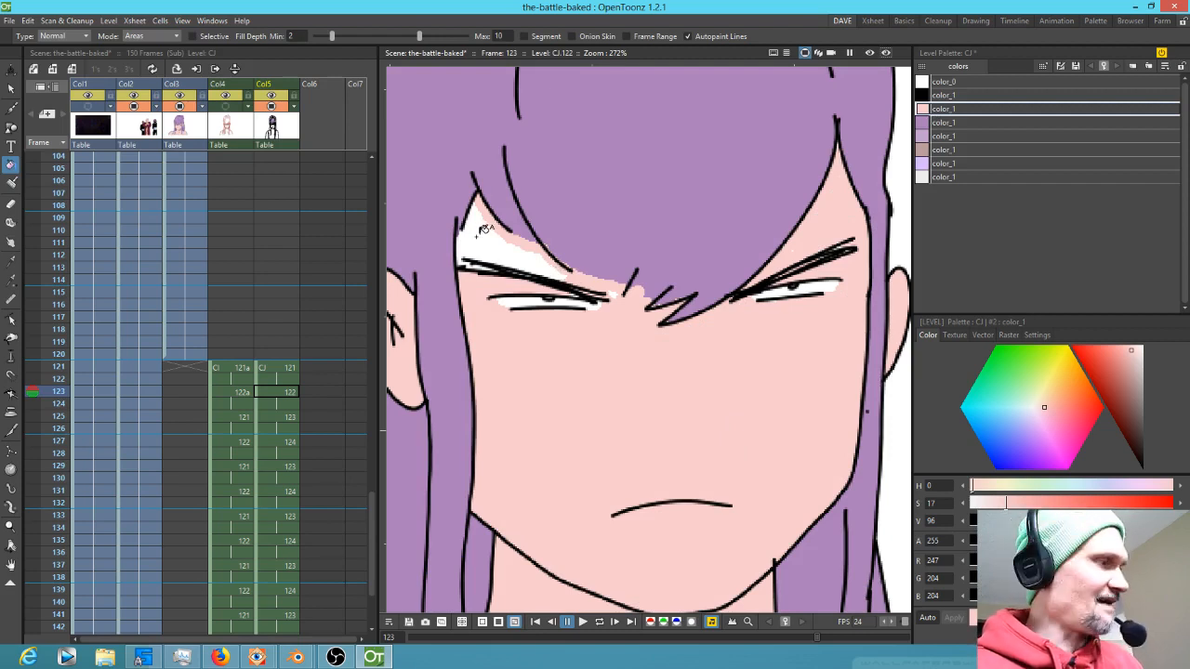
{"action": "key", "text": "b"}
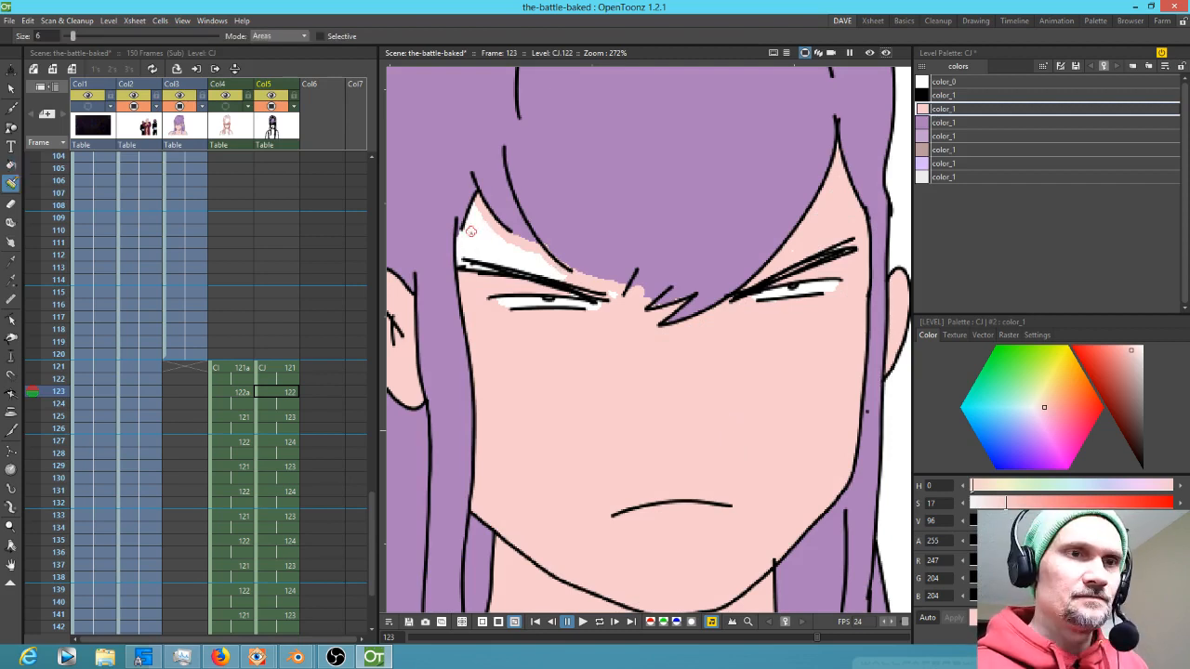
{"action": "key", "text": "f"}
{"action": "left_click", "coordinate": [464, 236]}
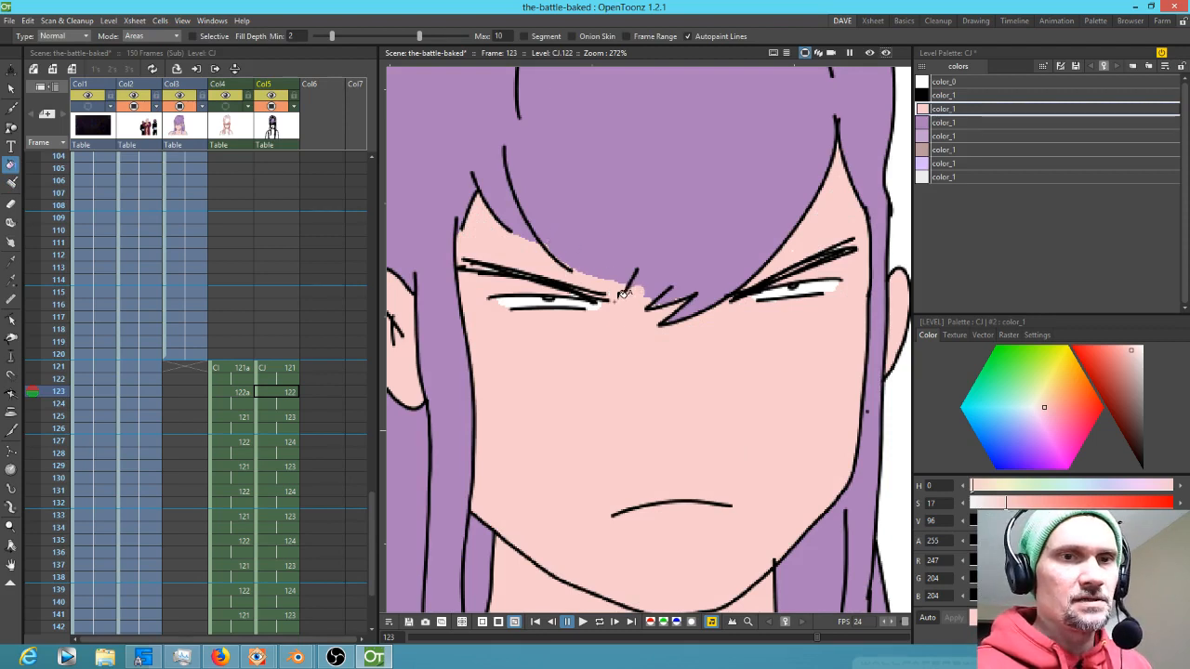
Go to frame 121 and brush skin along the hairline above the eyes
{"action": "key", "text": "k"}
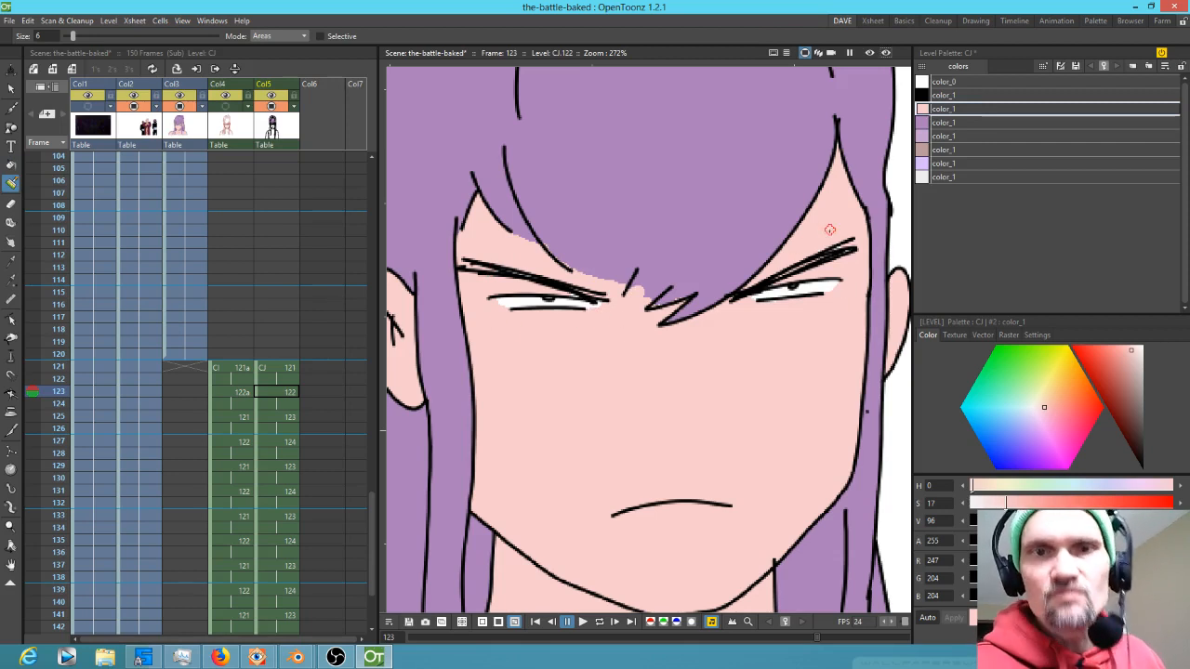
{"action": "left_click", "coordinate": [287, 369]}
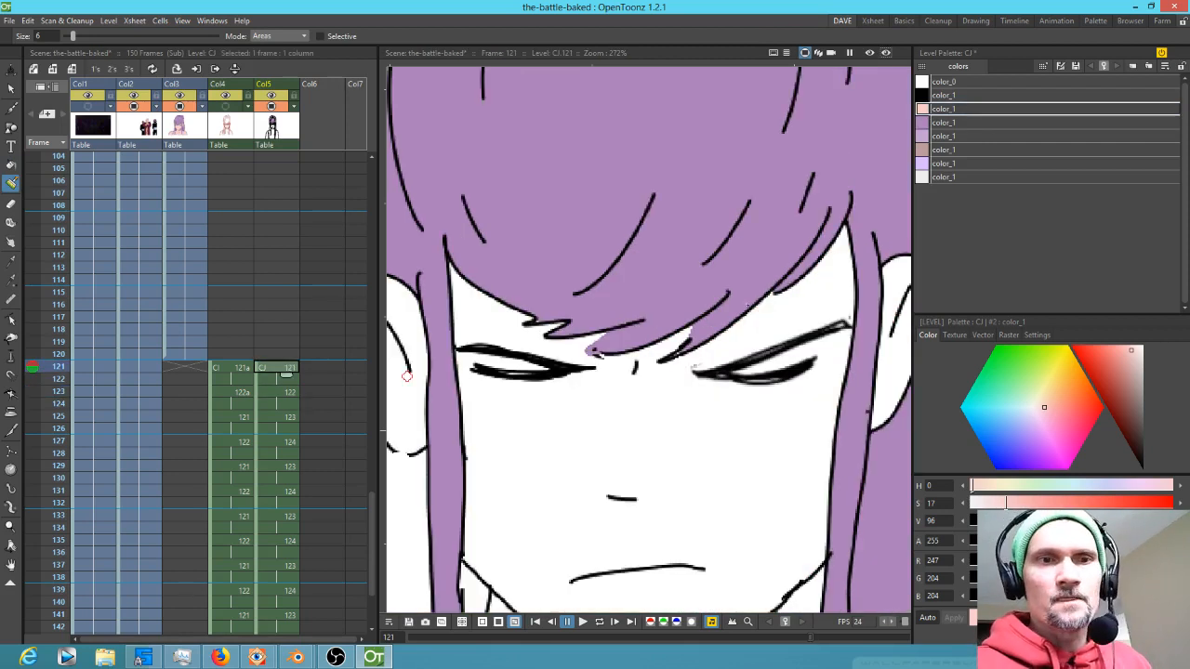
{"action": "left_click_drag", "start_coordinate": [425, 399], "coordinate": [584, 372]}
{"action": "left_click_drag", "start_coordinate": [552, 414], "coordinate": [562, 420]}
{"action": "key", "text": "f"}
{"action": "left_click", "coordinate": [569, 379]}
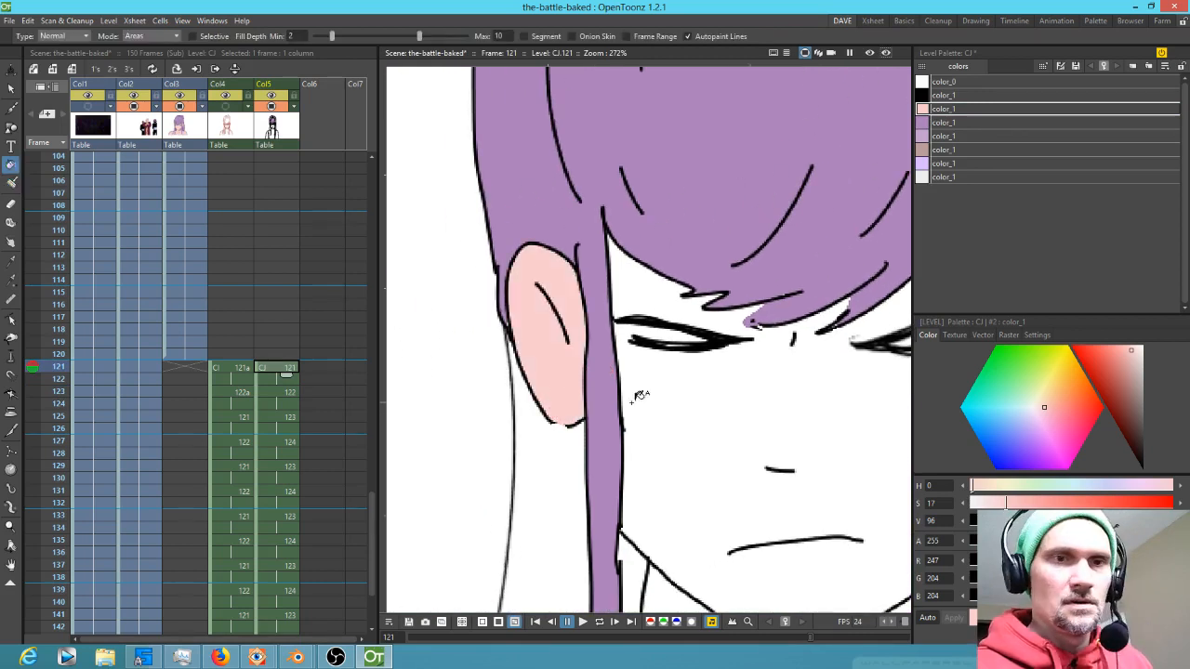
{"action": "left_click_drag", "start_coordinate": [802, 418], "coordinate": [586, 370]}
{"action": "key", "text": "j"}
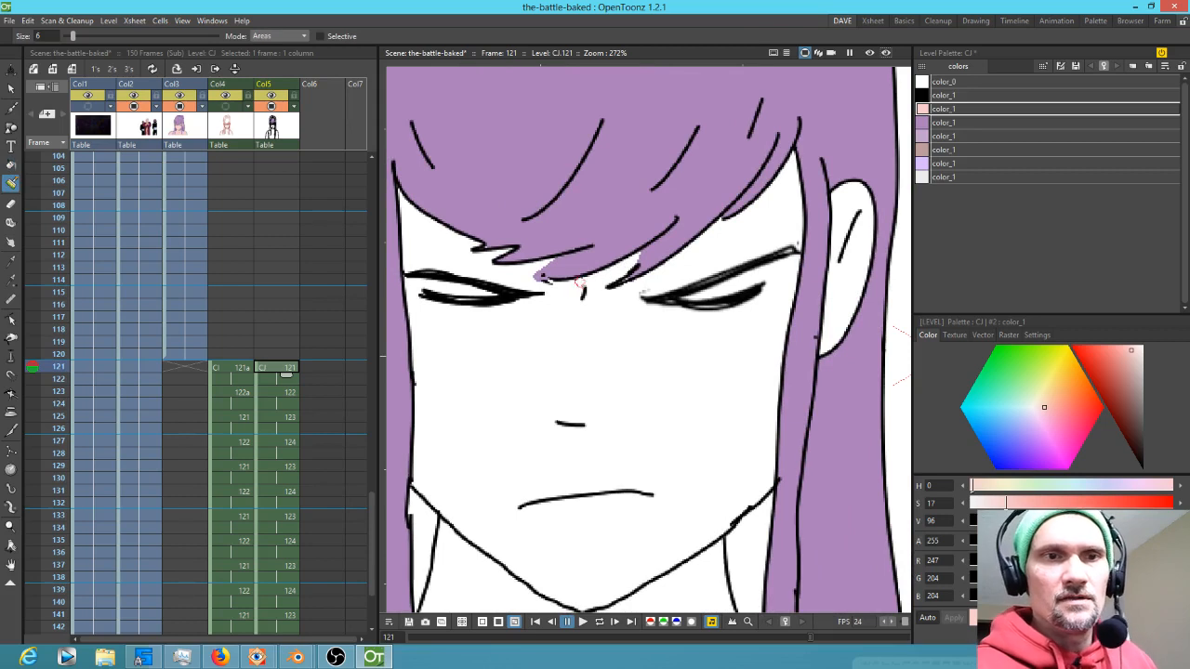
{"action": "mouse_move", "coordinate": [587, 280]}
{"action": "left_mouse_down"}
{"action": "mouse_move", "coordinate": [640, 253]}
{"action": "mouse_move", "coordinate": [595, 293]}
{"action": "left_mouse_up"}
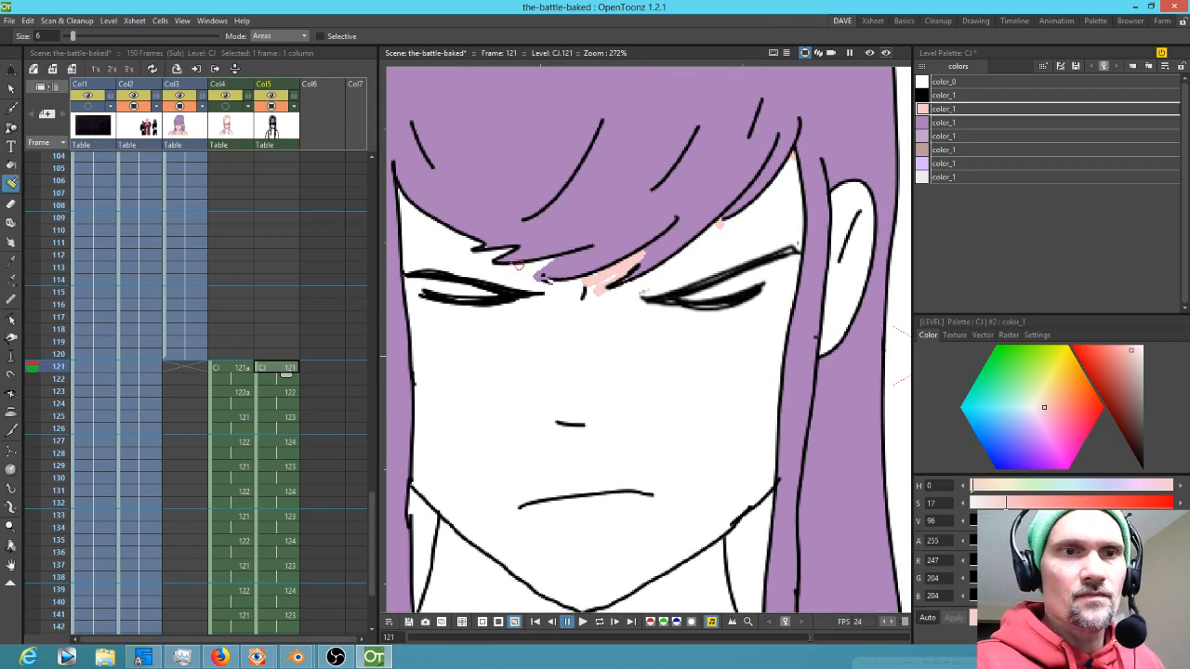
{"action": "mouse_move", "coordinate": [551, 261]}
{"action": "left_mouse_down"}
{"action": "mouse_move", "coordinate": [523, 277]}
{"action": "mouse_move", "coordinate": [699, 330]}
{"action": "mouse_move", "coordinate": [702, 296]}
{"action": "left_mouse_up"}
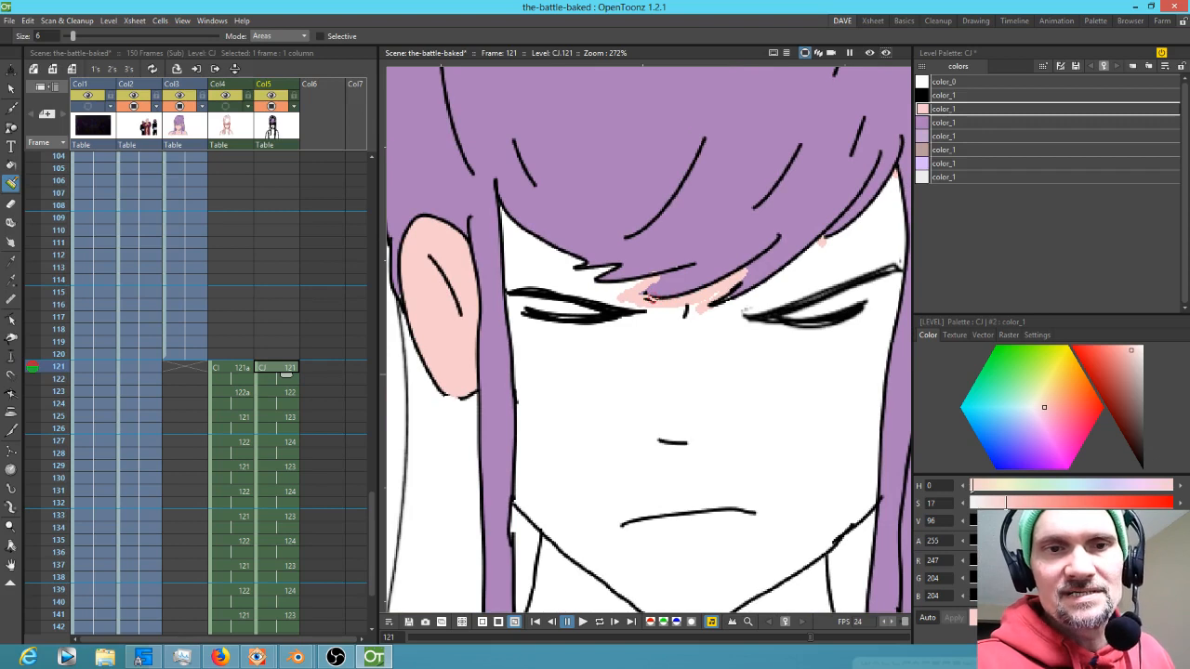
Erase the stray purple mark under the bangs between the eyes on frame 121 with a smaller eraser
{"action": "scroll", "coordinate": [663, 304], "scroll_direction": "up", "scroll_amount": 3}
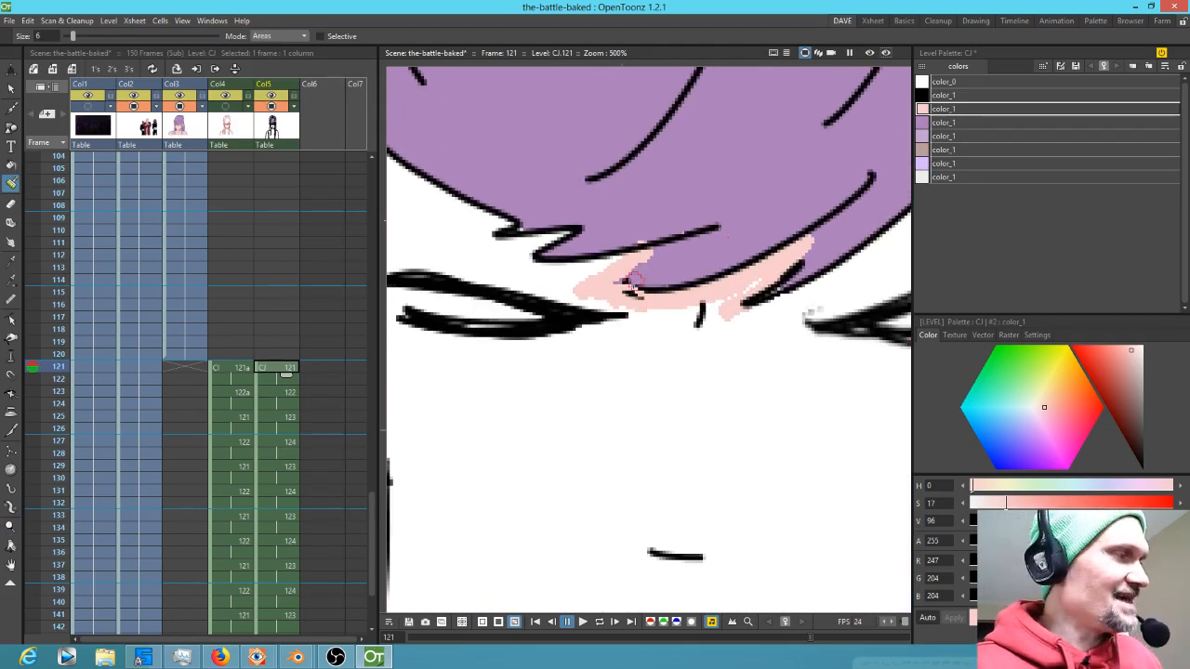
{"action": "key", "text": "a"}
{"action": "key", "text": "u"}
{"action": "key", "text": "u"}
{"action": "key", "text": "u"}
{"action": "key", "text": "u"}
{"action": "key", "text": "u"}
{"action": "key", "text": "u"}
{"action": "key", "text": "u"}
{"action": "key", "text": "u"}
{"action": "key", "text": "u"}
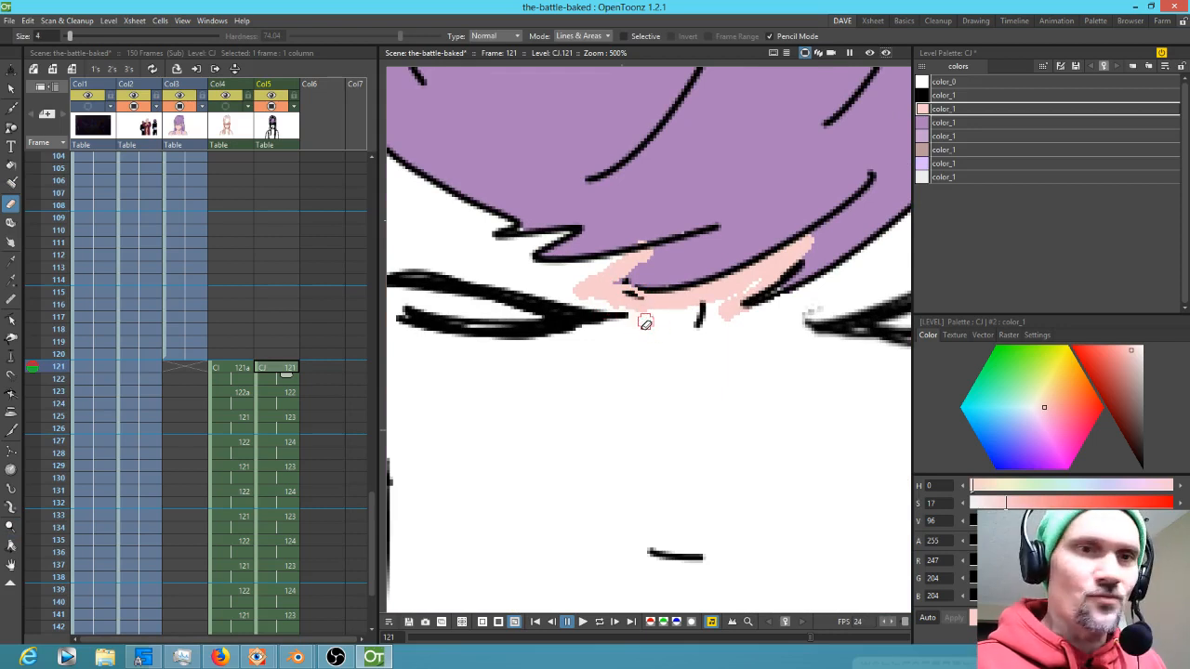
{"action": "left_click_drag", "start_coordinate": [619, 290], "coordinate": [636, 295]}
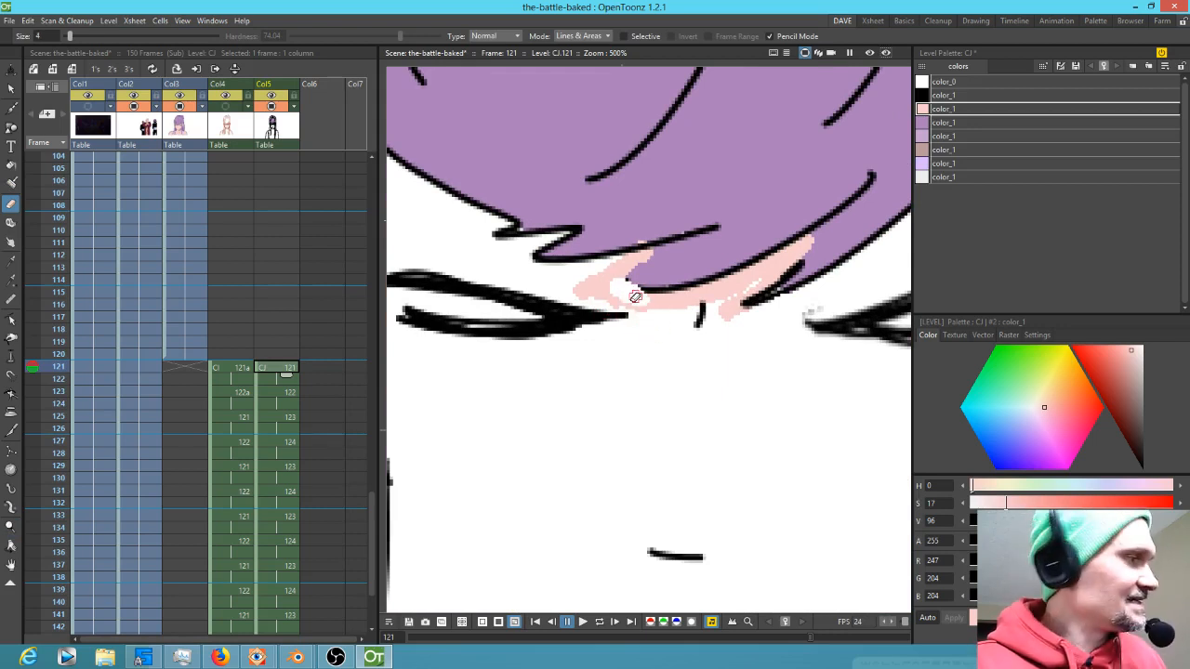
Brush more skin into the gaps along the hairline between the brows on frame 121
{"action": "key", "text": "k"}
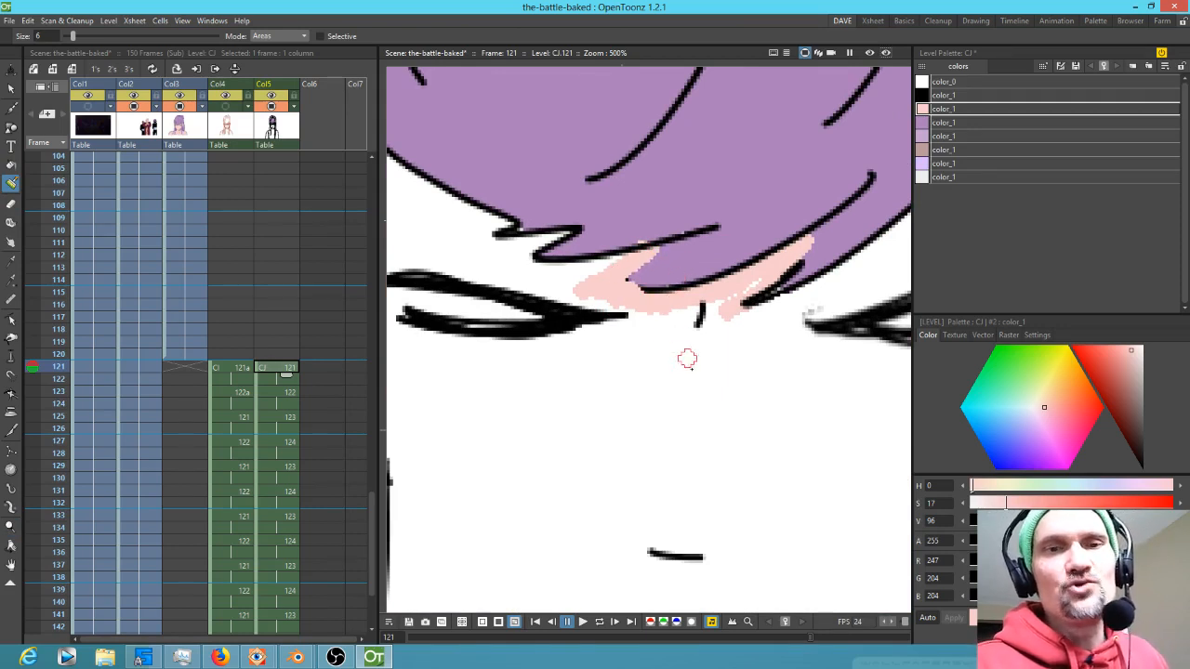
{"action": "left_click_drag", "start_coordinate": [737, 326], "coordinate": [664, 412]}
{"action": "left_click_drag", "start_coordinate": [695, 355], "coordinate": [658, 383]}
{"action": "left_click_drag", "start_coordinate": [691, 422], "coordinate": [821, 365]}
{"action": "left_click_drag", "start_coordinate": [692, 464], "coordinate": [606, 377]}
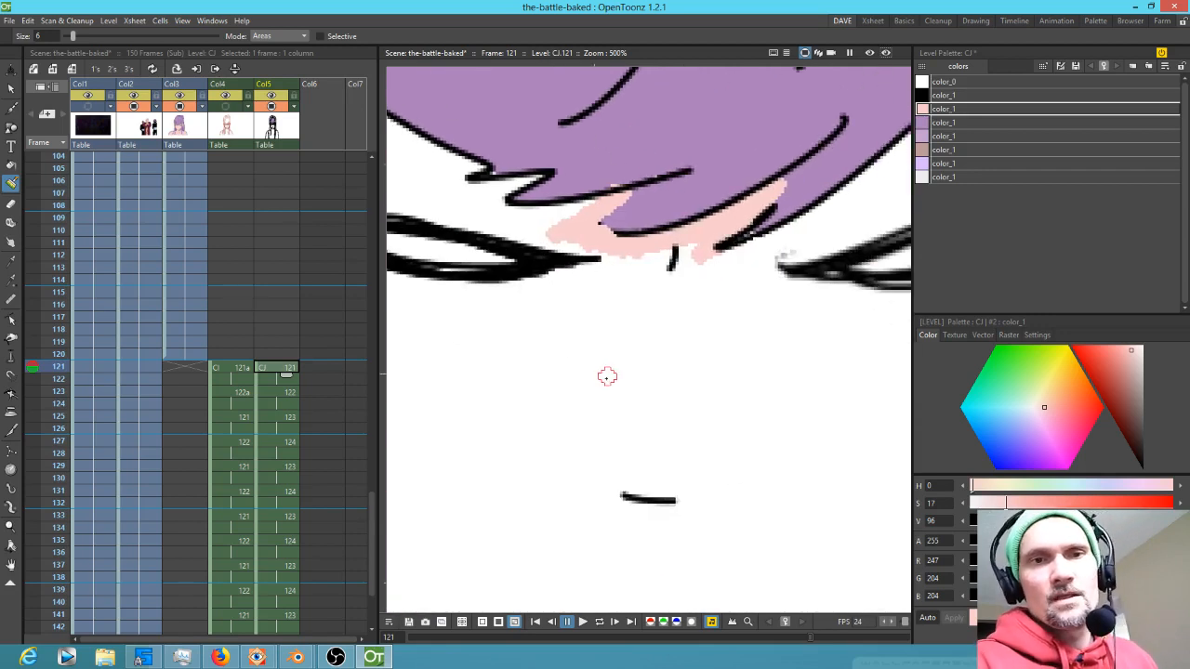
{"action": "scroll", "coordinate": [764, 305], "scroll_direction": "down", "scroll_amount": 2}
{"action": "scroll", "coordinate": [764, 305], "scroll_direction": "down", "scroll_amount": 3}
{"action": "left_click_drag", "start_coordinate": [836, 332], "coordinate": [670, 329]}
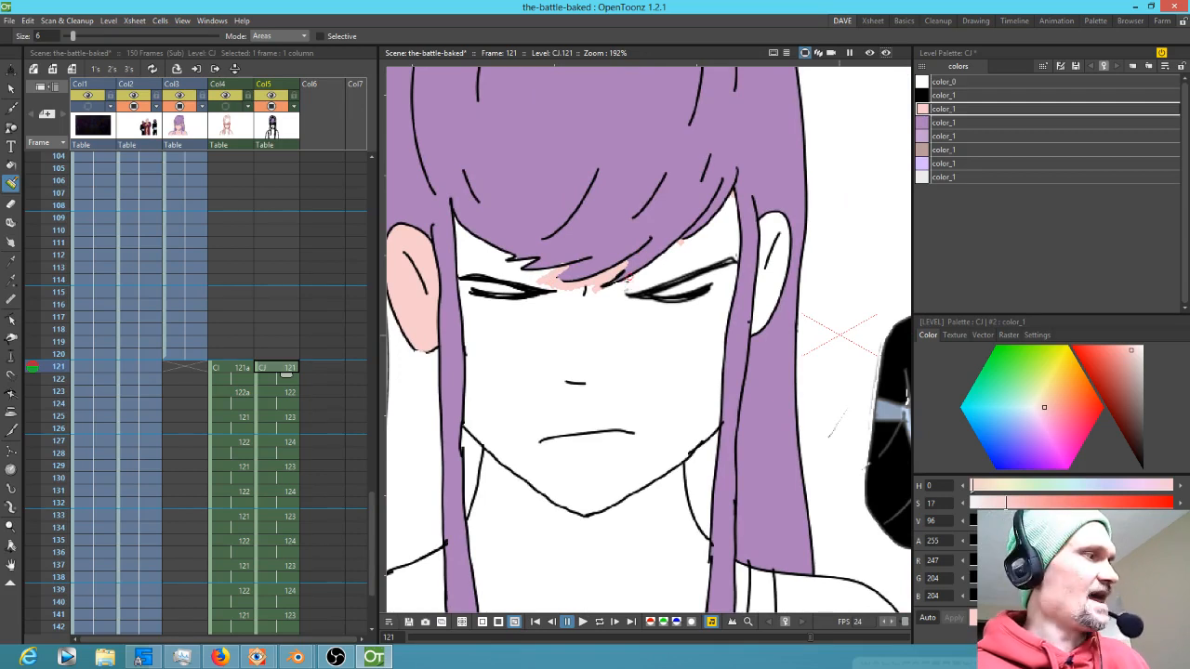
Fill the face, ears, neck, chest and shoulders on frame 121 with the skin style
{"action": "key", "text": "f"}
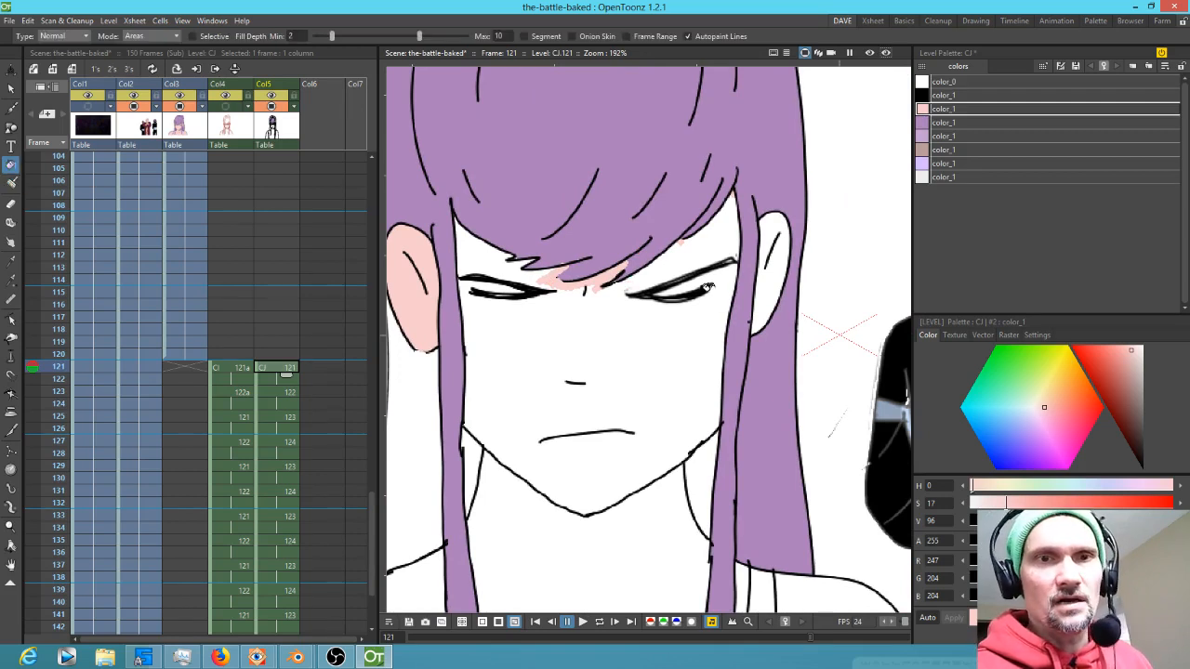
{"action": "left_click", "coordinate": [699, 342]}
{"action": "left_click", "coordinate": [513, 266]}
{"action": "left_click", "coordinate": [787, 264]}
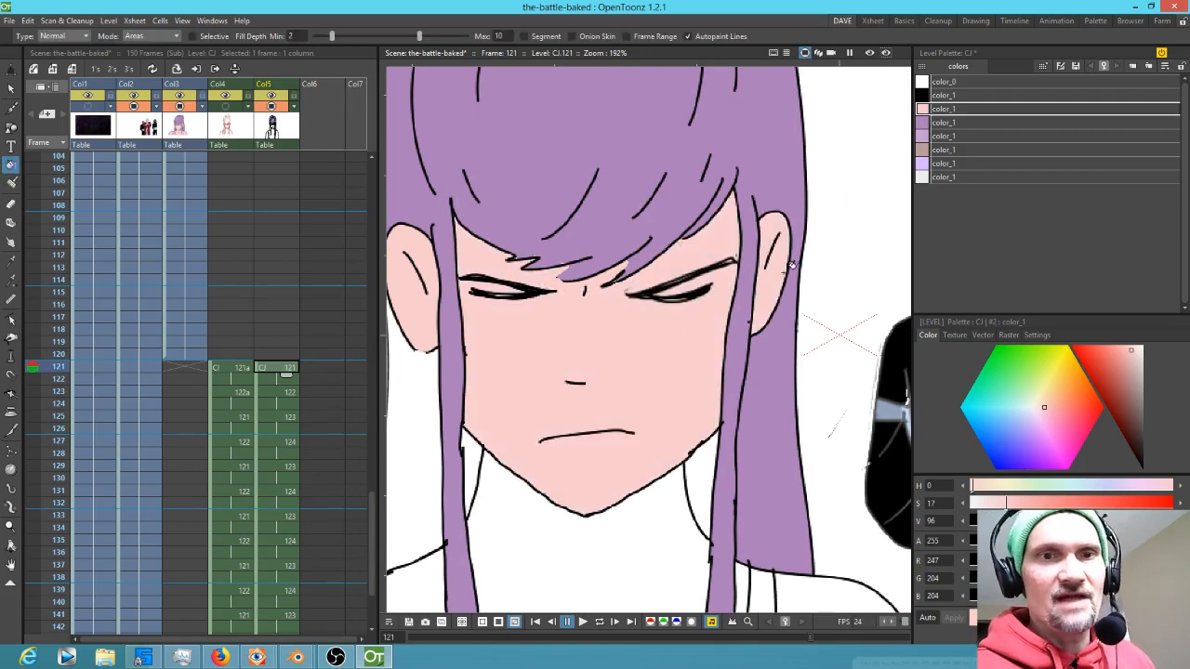
{"action": "left_click_drag", "start_coordinate": [638, 532], "coordinate": [663, 458]}
{"action": "left_click", "coordinate": [663, 470]}
{"action": "left_click_drag", "start_coordinate": [604, 505], "coordinate": [732, 366]}
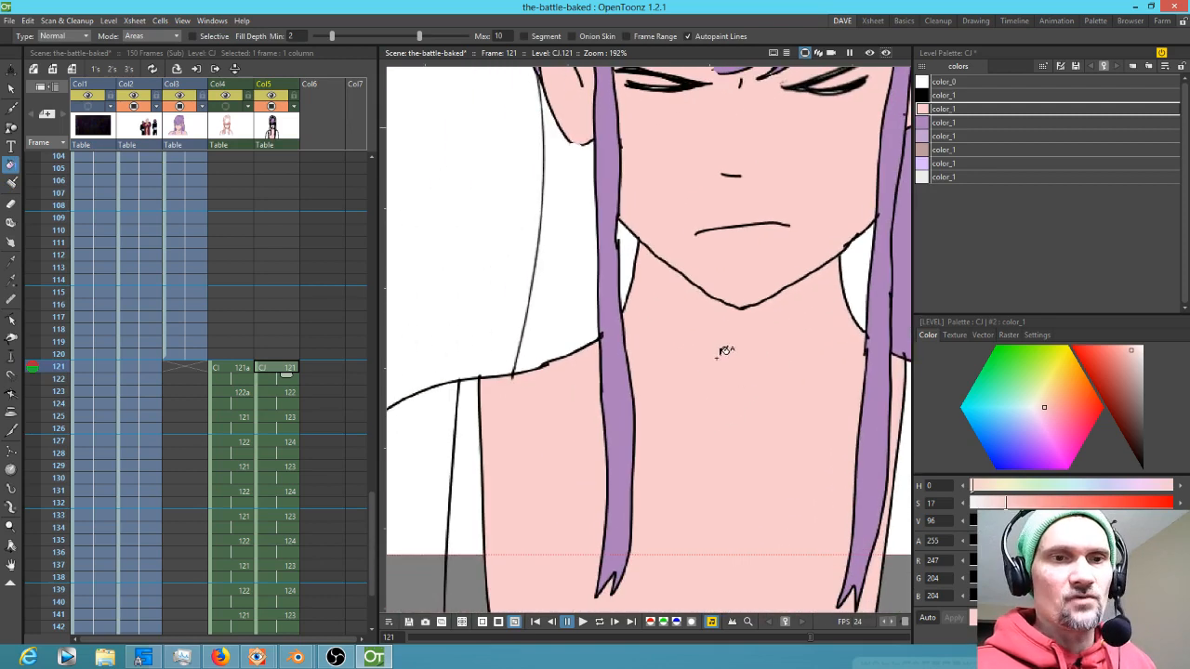
{"action": "left_click", "coordinate": [435, 484]}
{"action": "left_click_drag", "start_coordinate": [688, 453], "coordinate": [466, 446]}
{"action": "left_click", "coordinate": [753, 427]}
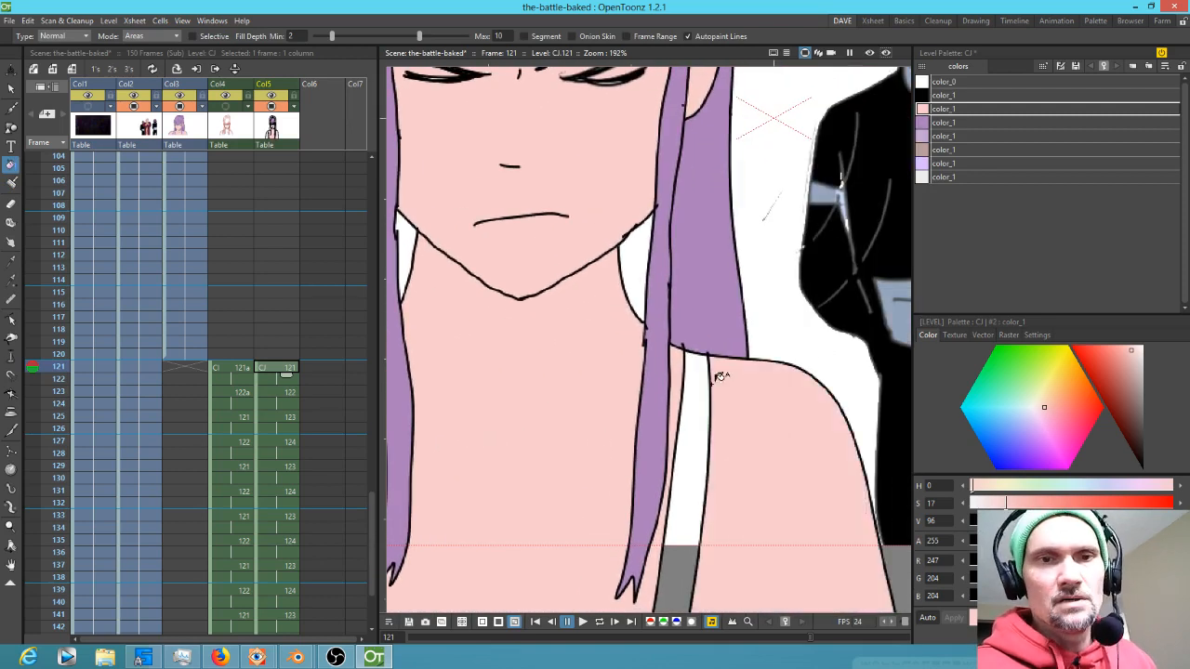
Fill the tank-top straps on frame 121 with the light lavender style
{"action": "left_click", "coordinate": [944, 163]}
{"action": "left_click", "coordinate": [701, 443]}
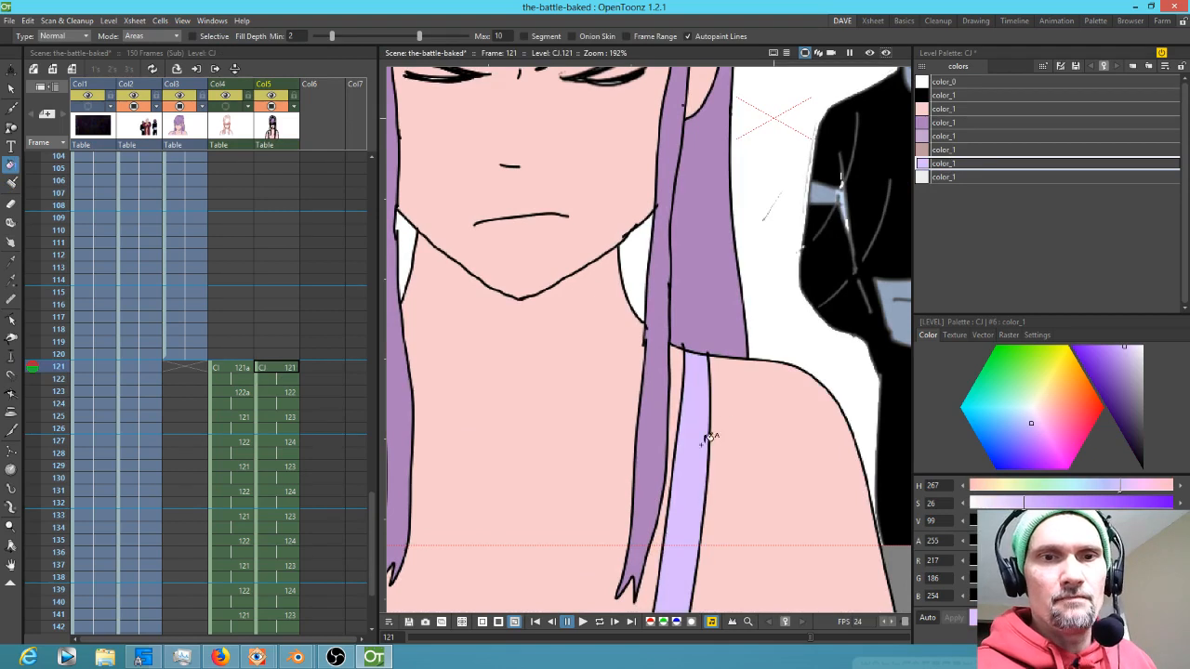
{"action": "left_click_drag", "start_coordinate": [720, 418], "coordinate": [887, 300]}
{"action": "left_click", "coordinate": [424, 389]}
{"action": "left_click_drag", "start_coordinate": [656, 83], "coordinate": [622, 438]}
Pick the purple hair style and fill the hair sections on frame 121, undoing the last fill
{"action": "left_click", "coordinate": [967, 123]}
{"action": "left_click", "coordinate": [772, 488]}
{"action": "left_click", "coordinate": [541, 477]}
{"action": "left_click", "coordinate": [485, 499]}
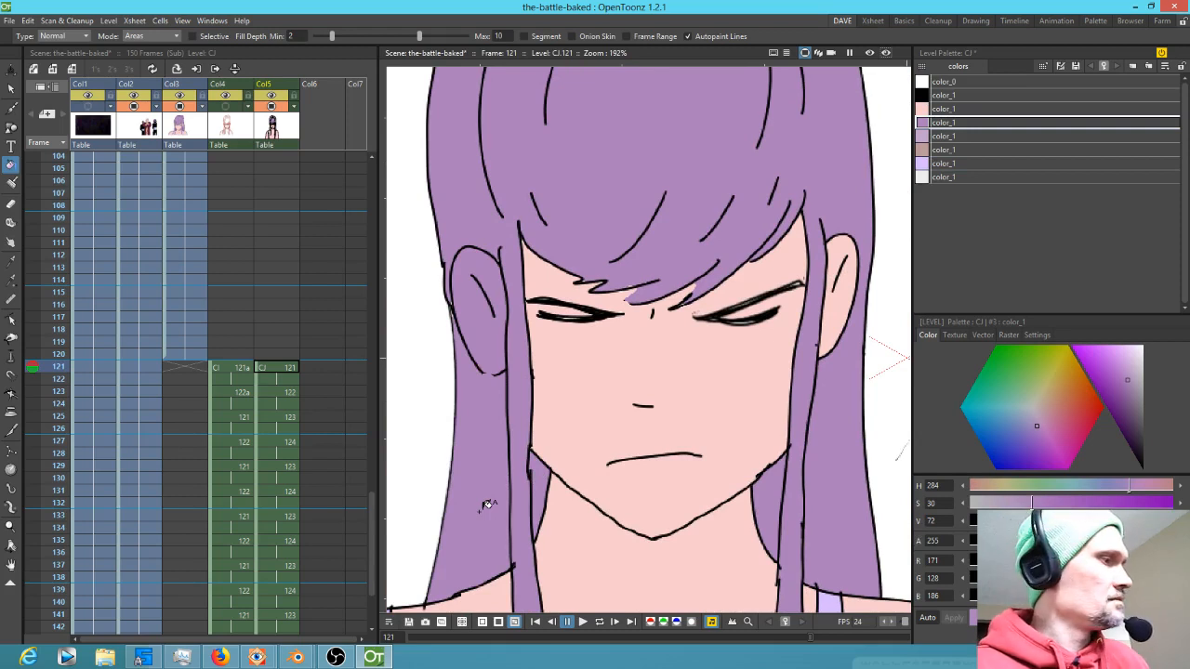
{"action": "key", "text": "ctrl+z"}
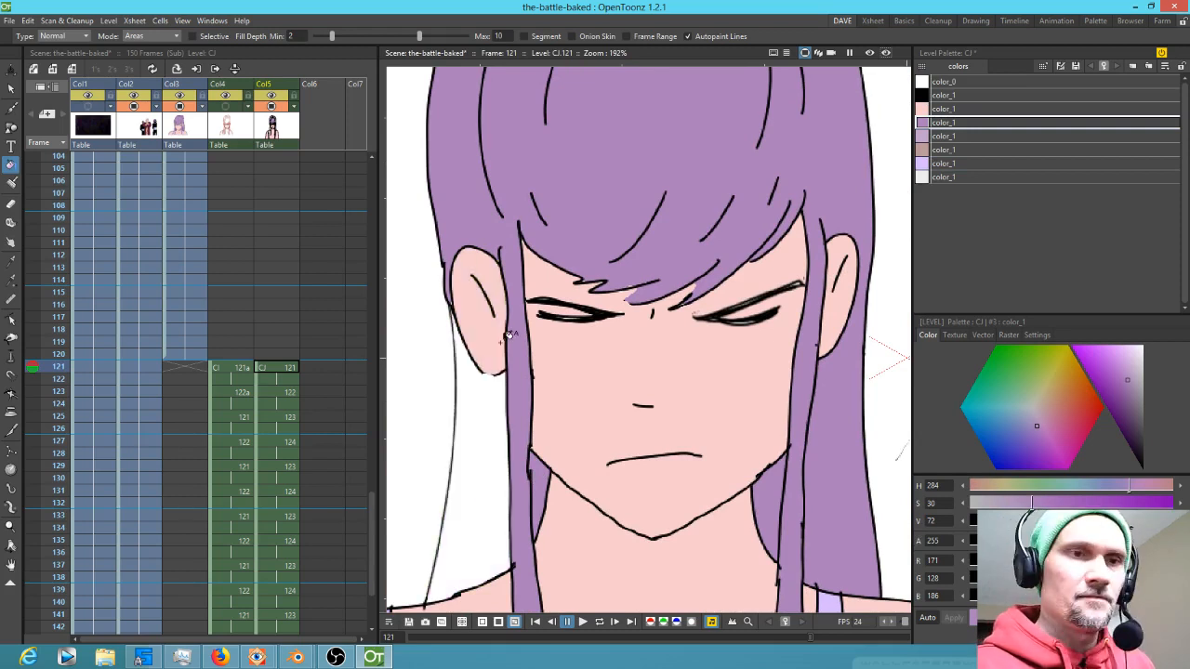
Fill the hair area below the left ear and the hair knot on frame 121 with purple
{"action": "key", "text": "j"}
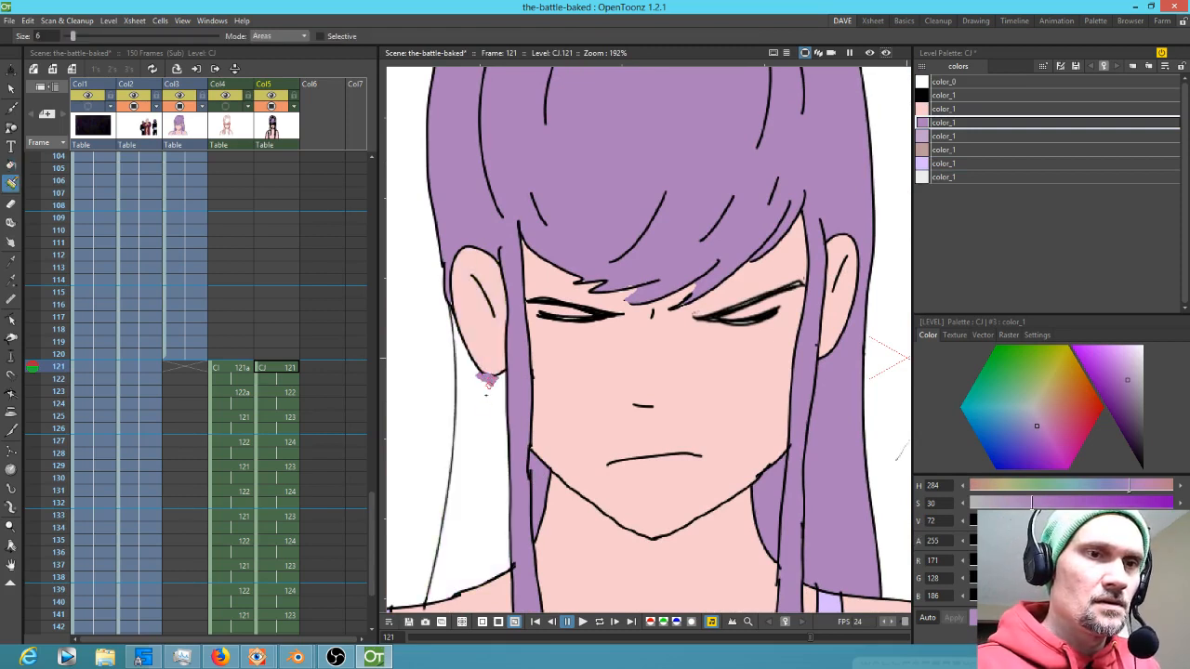
{"action": "key", "text": "f"}
{"action": "left_click", "coordinate": [486, 383]}
{"action": "scroll", "coordinate": [809, 270], "scroll_direction": "down", "scroll_amount": 2}
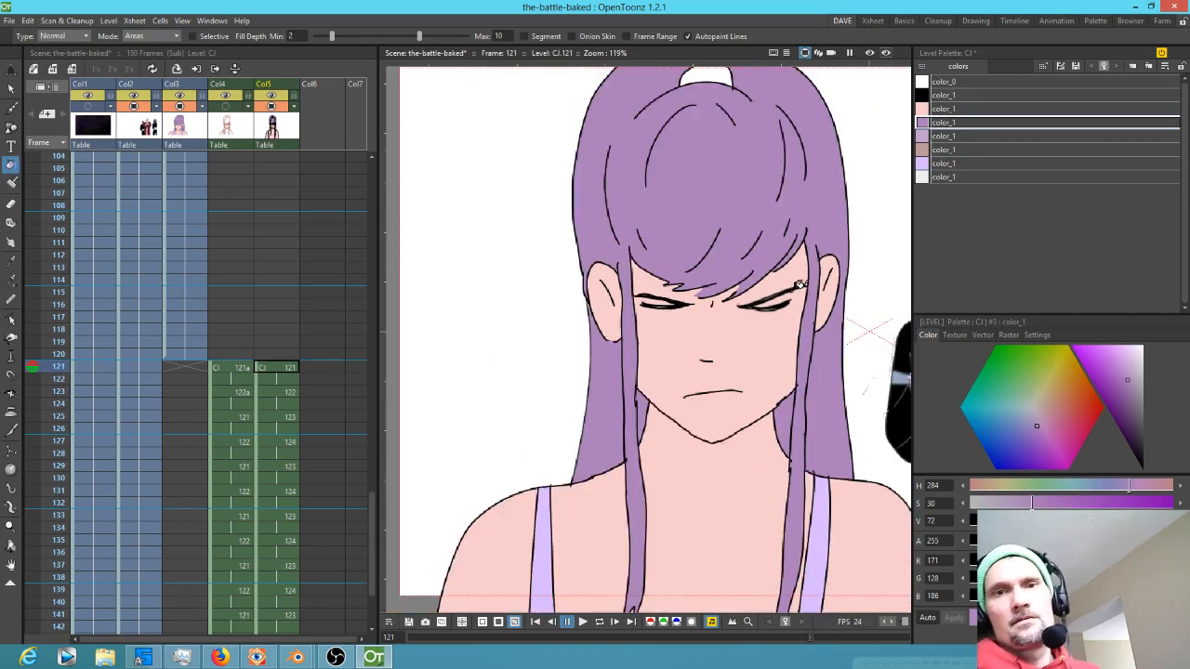
{"action": "scroll", "coordinate": [800, 284], "scroll_direction": "down", "scroll_amount": 2}
{"action": "left_click", "coordinate": [744, 137]}
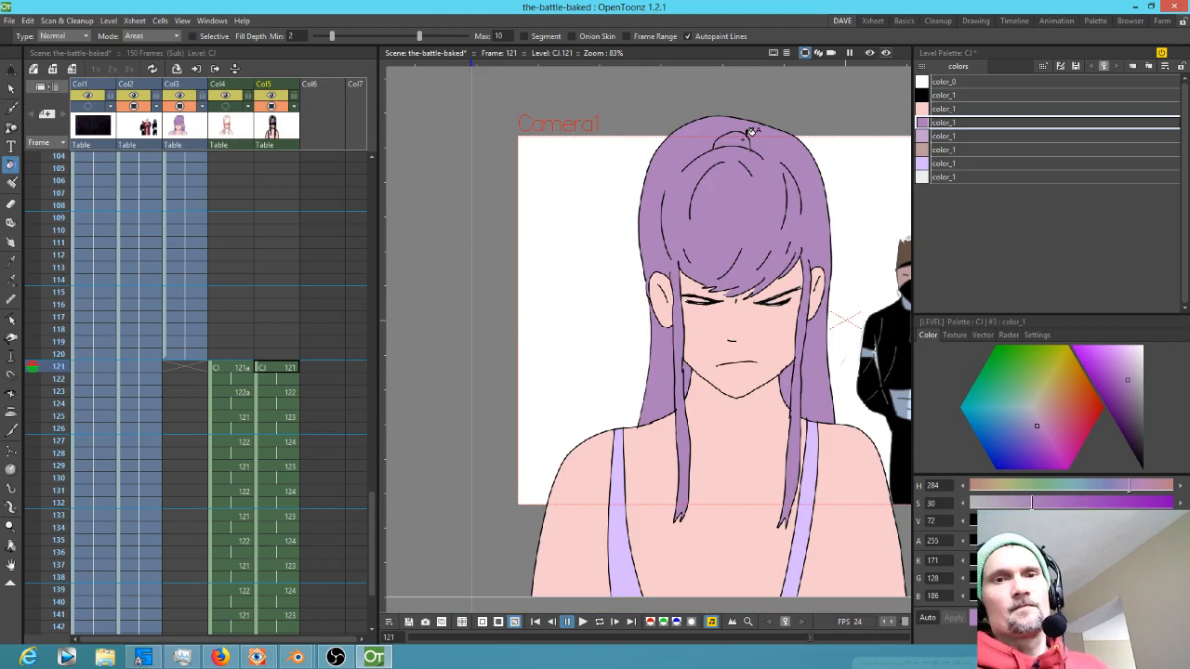
{"action": "scroll", "coordinate": [311, 326], "scroll_direction": "down", "scroll_amount": 6}
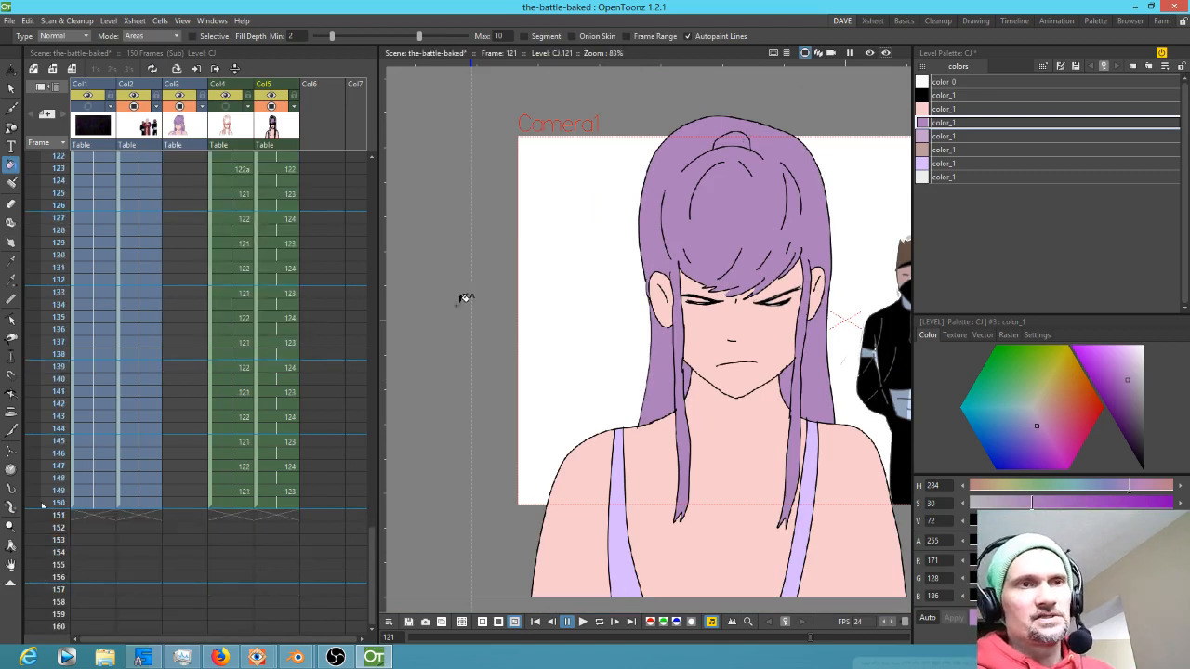
{"action": "scroll", "coordinate": [600, 291], "scroll_direction": "down", "scroll_amount": 1}
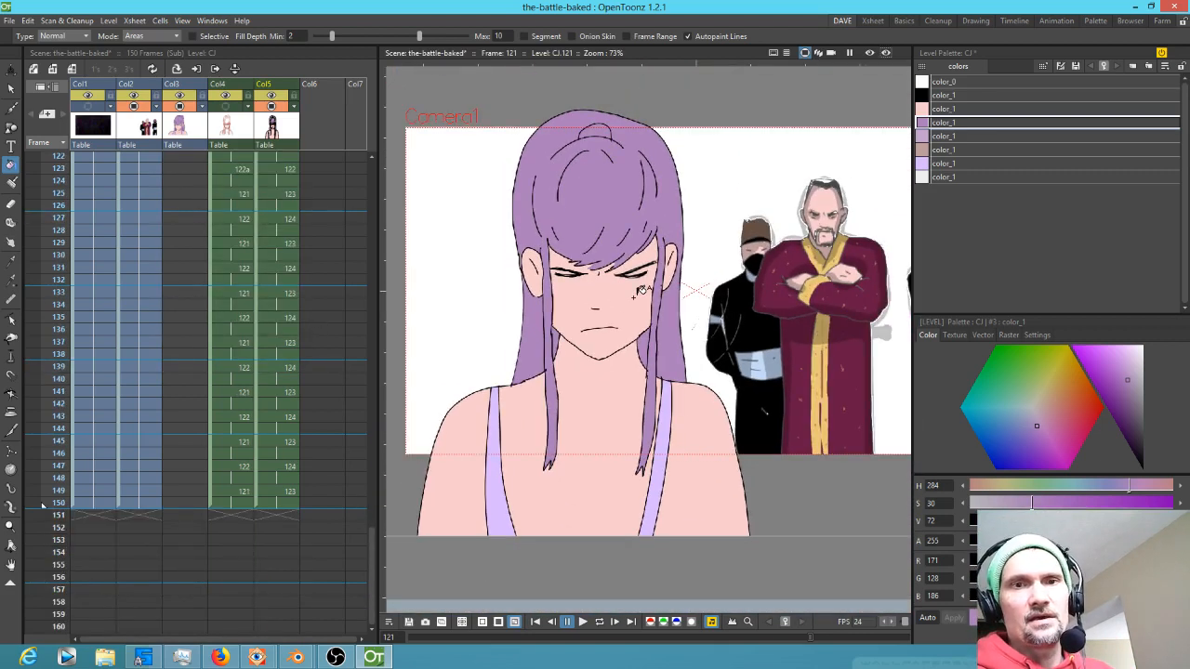
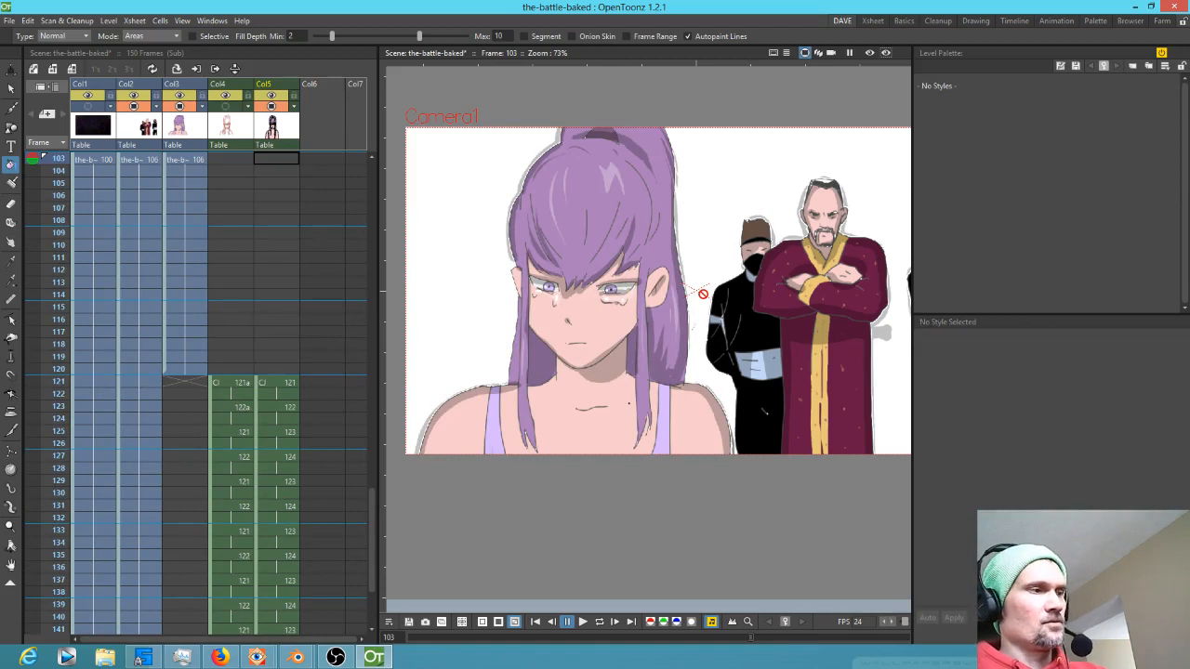
Select the clone level's frame 103 cell and erase the grey halo along the old man's robe and the masked figure beside it
{"action": "key", "text": "l"}
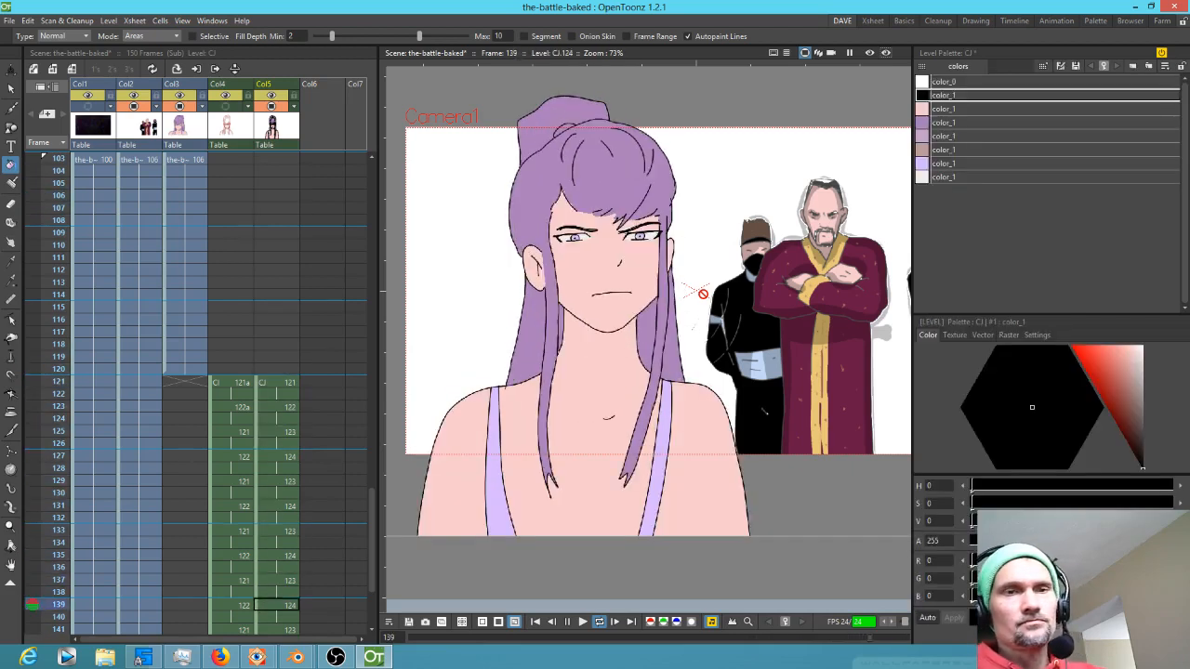
{"action": "key", "text": "l"}
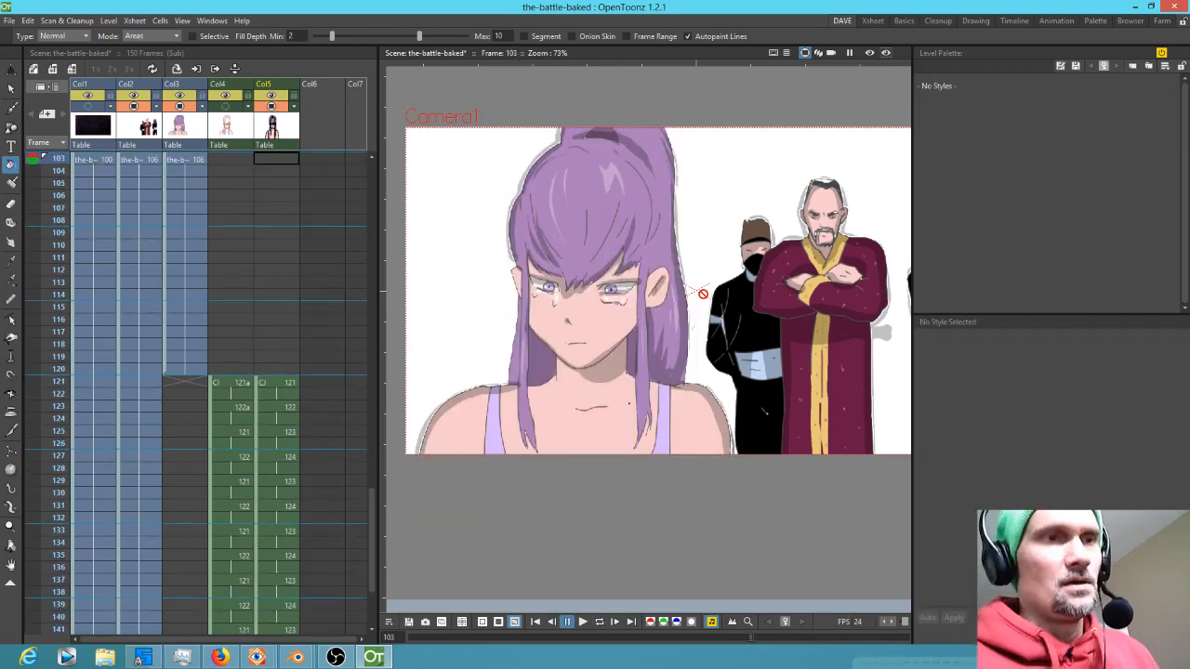
{"action": "left_click", "coordinate": [150, 160]}
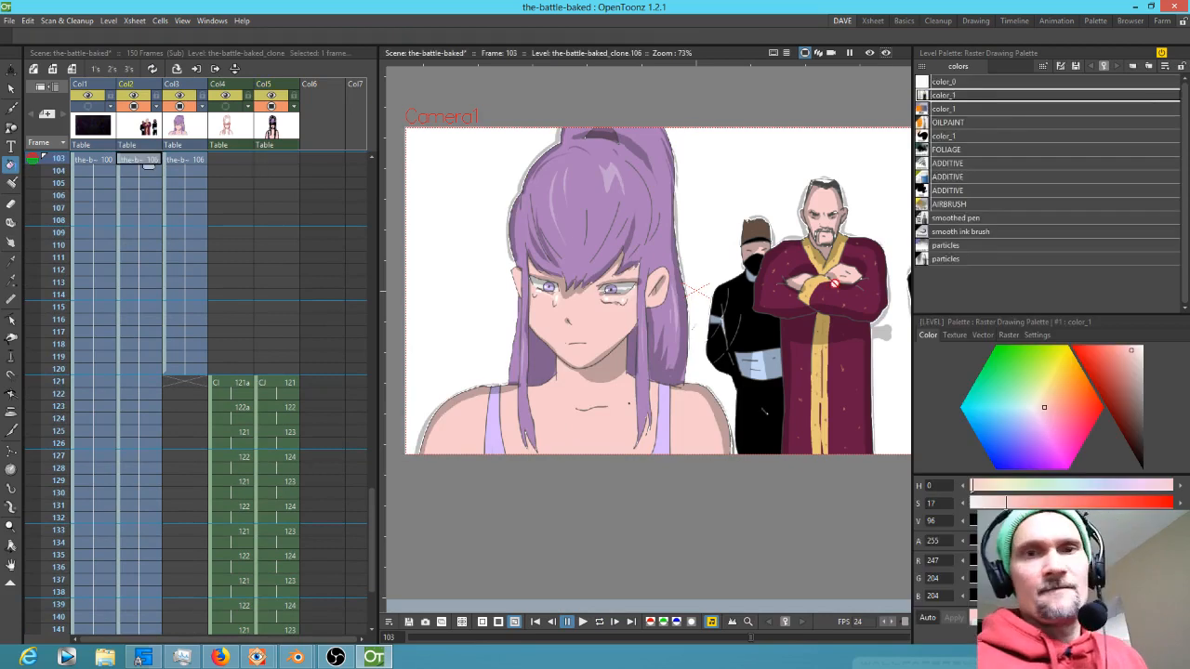
{"action": "left_click_drag", "start_coordinate": [905, 200], "coordinate": [831, 225]}
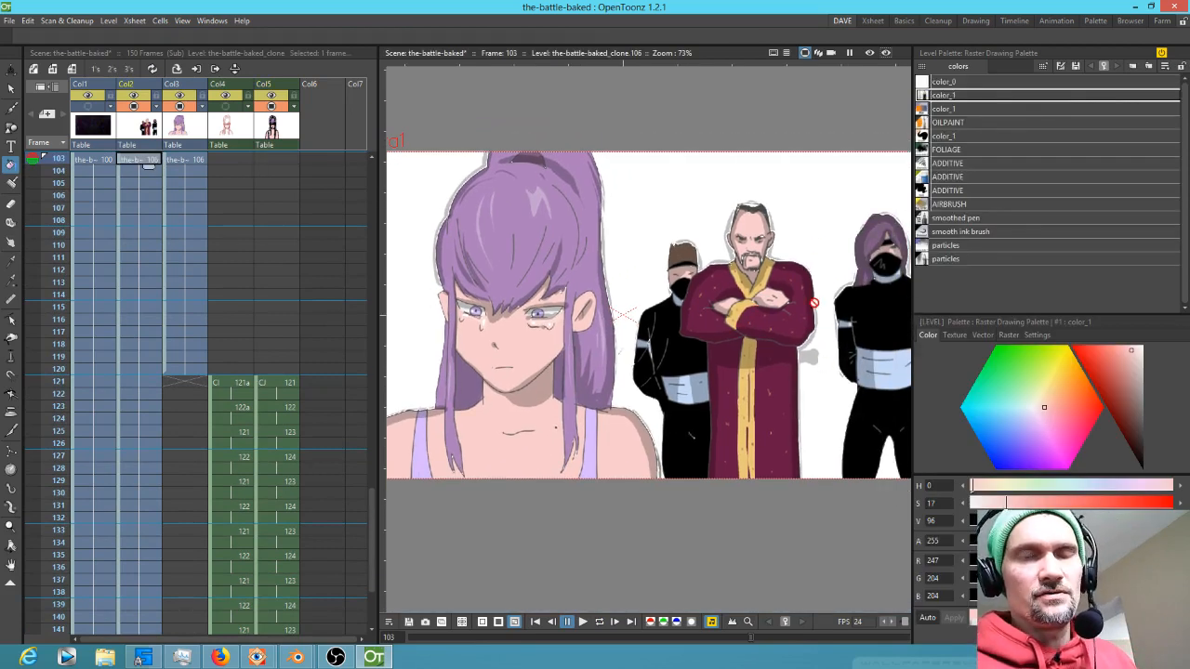
{"action": "left_click_drag", "start_coordinate": [812, 298], "coordinate": [762, 264]}
{"action": "key", "text": "b"}
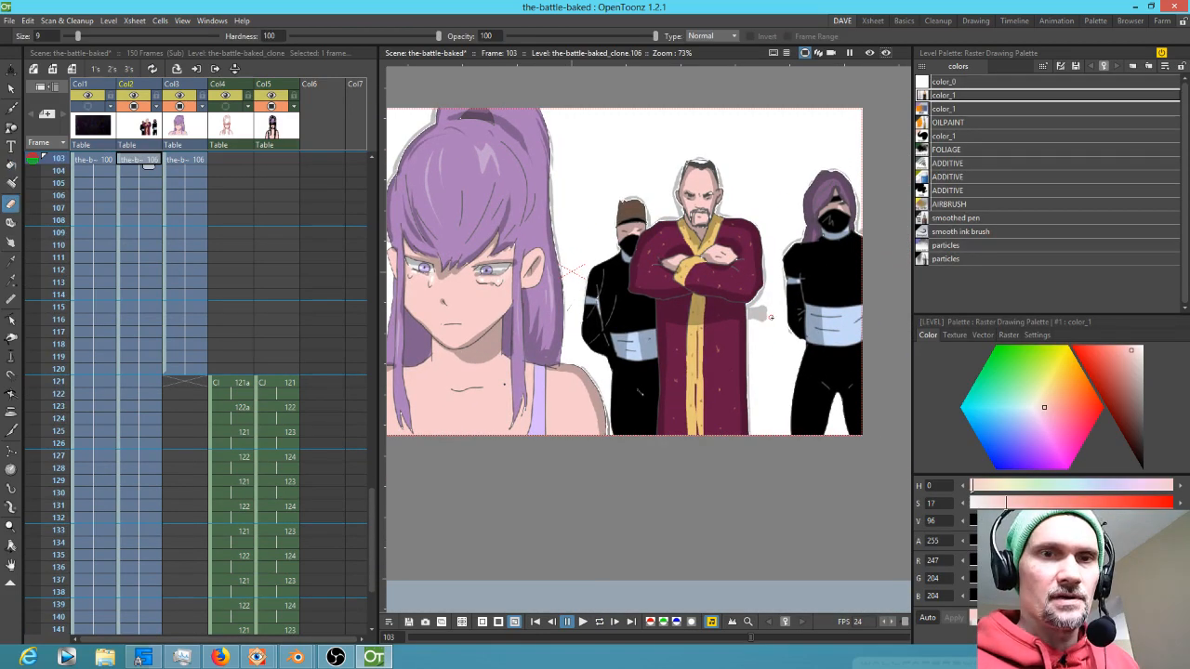
{"action": "left_click_drag", "start_coordinate": [762, 380], "coordinate": [750, 367]}
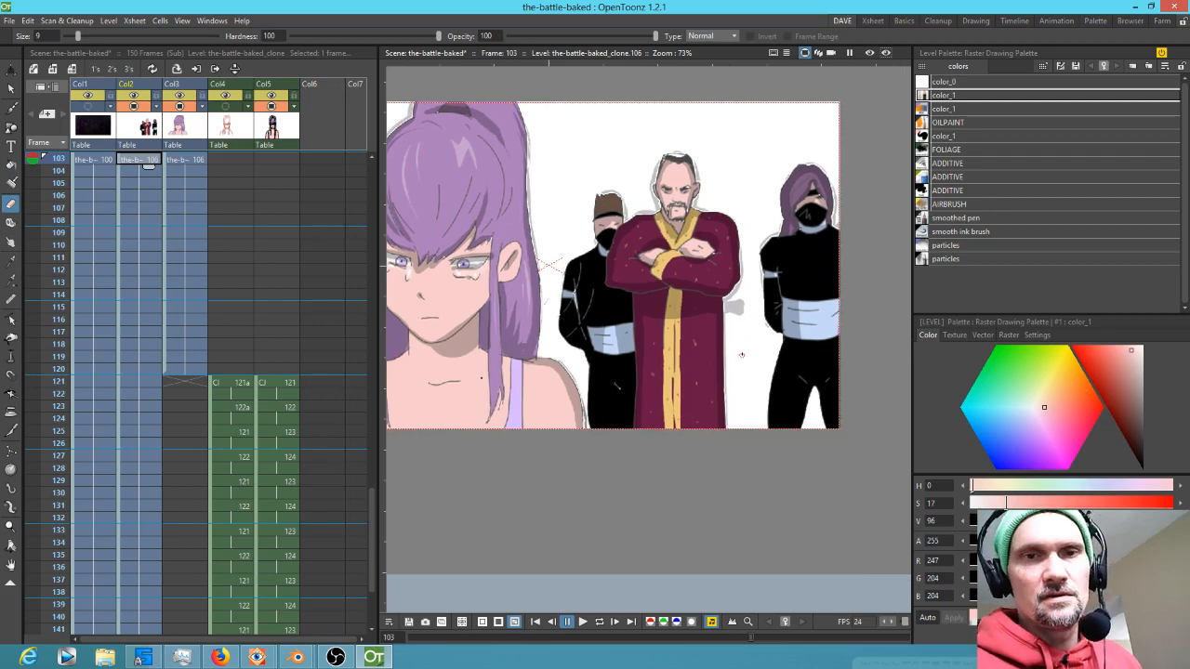
{"action": "scroll", "coordinate": [748, 369], "scroll_direction": "up", "scroll_amount": 5}
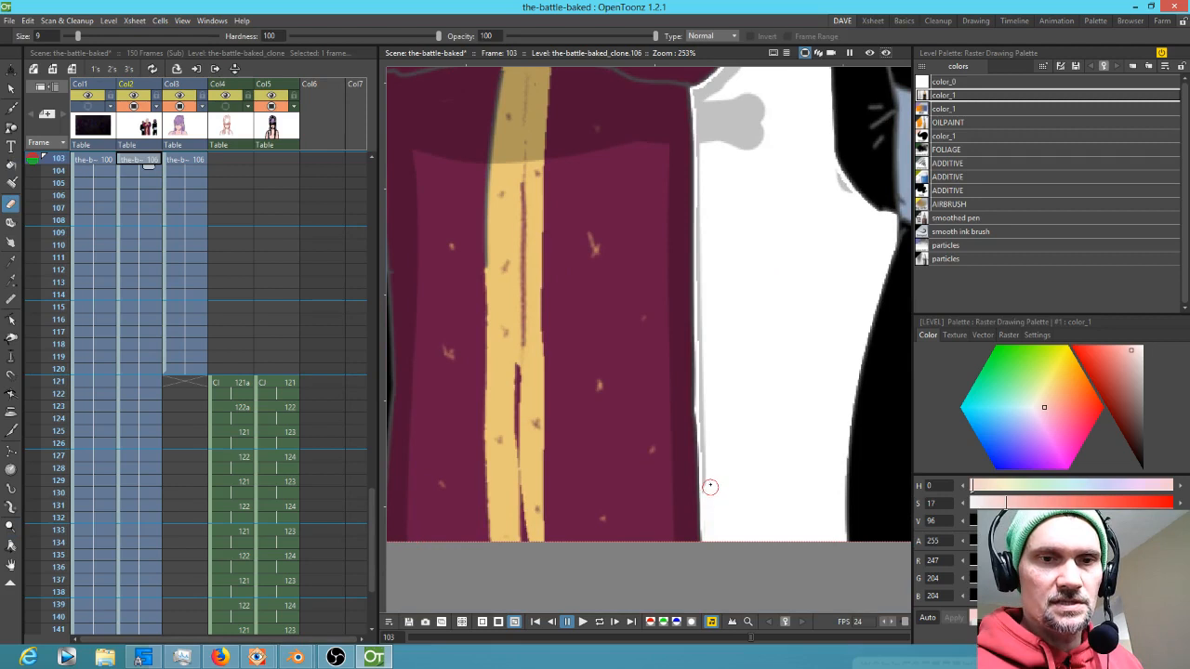
{"action": "left_click_drag", "start_coordinate": [700, 98], "coordinate": [712, 517]}
{"action": "left_click_drag", "start_coordinate": [774, 319], "coordinate": [721, 560]}
{"action": "left_click_drag", "start_coordinate": [647, 332], "coordinate": [703, 260]}
{"action": "mouse_move", "coordinate": [705, 165]}
{"action": "left_mouse_down"}
{"action": "mouse_move", "coordinate": [706, 223]}
{"action": "mouse_move", "coordinate": [704, 173]}
{"action": "mouse_move", "coordinate": [707, 263]}
{"action": "mouse_move", "coordinate": [657, 369]}
{"action": "mouse_move", "coordinate": [662, 382]}
{"action": "mouse_move", "coordinate": [703, 404]}
{"action": "left_mouse_up"}
{"action": "left_click_drag", "start_coordinate": [776, 521], "coordinate": [807, 321]}
{"action": "left_click_drag", "start_coordinate": [809, 386], "coordinate": [722, 558]}
{"action": "mouse_move", "coordinate": [727, 371]}
{"action": "left_mouse_down"}
{"action": "mouse_move", "coordinate": [736, 382]}
{"action": "mouse_move", "coordinate": [734, 372]}
{"action": "left_mouse_up"}
{"action": "mouse_move", "coordinate": [716, 181]}
{"action": "left_mouse_down"}
{"action": "mouse_move", "coordinate": [711, 154]}
{"action": "mouse_move", "coordinate": [720, 253]}
{"action": "mouse_move", "coordinate": [672, 504]}
{"action": "left_mouse_up"}
{"action": "mouse_move", "coordinate": [662, 325]}
{"action": "left_mouse_down"}
{"action": "mouse_move", "coordinate": [723, 269]}
{"action": "mouse_move", "coordinate": [738, 233]}
{"action": "mouse_move", "coordinate": [603, 463]}
{"action": "left_mouse_up"}
{"action": "left_click_drag", "start_coordinate": [632, 274], "coordinate": [656, 247]}
{"action": "mouse_move", "coordinate": [714, 211]}
{"action": "left_mouse_down"}
{"action": "mouse_move", "coordinate": [758, 218]}
{"action": "mouse_move", "coordinate": [797, 265]}
{"action": "mouse_move", "coordinate": [814, 336]}
{"action": "mouse_move", "coordinate": [813, 427]}
{"action": "mouse_move", "coordinate": [841, 446]}
{"action": "left_mouse_up"}
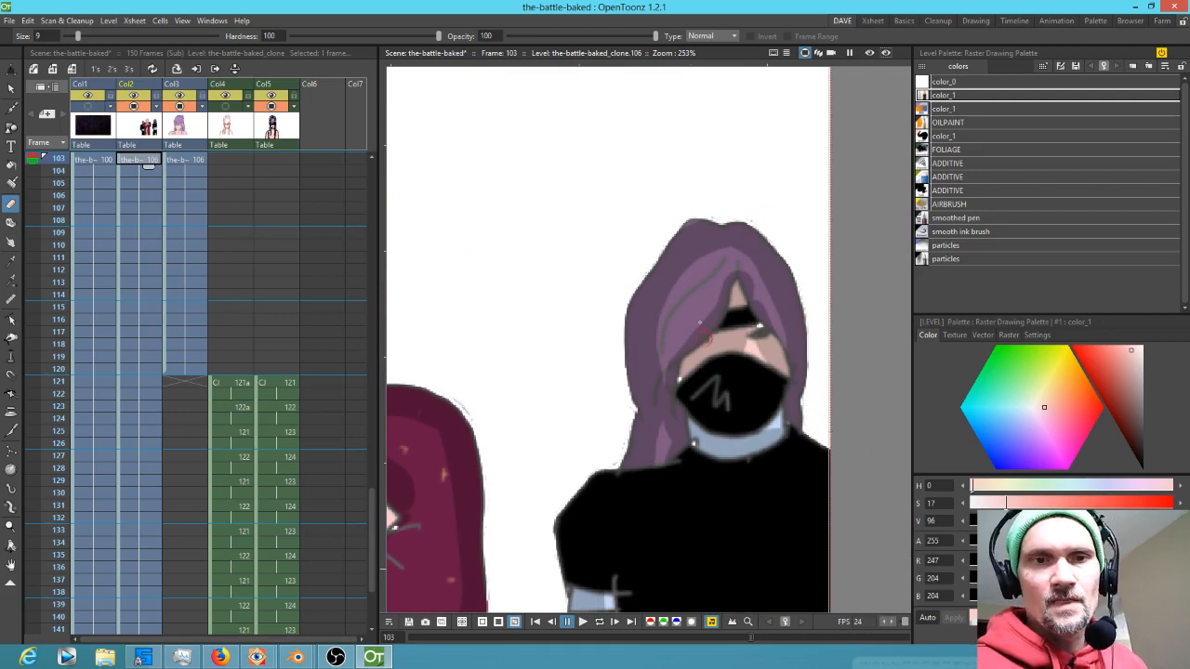
Erase the grey halo around the old man's head and the left masked figure's head
{"action": "mouse_move", "coordinate": [743, 363]}
{"action": "left_mouse_down"}
{"action": "mouse_move", "coordinate": [739, 383]}
{"action": "mouse_move", "coordinate": [932, 325]}
{"action": "left_mouse_up"}
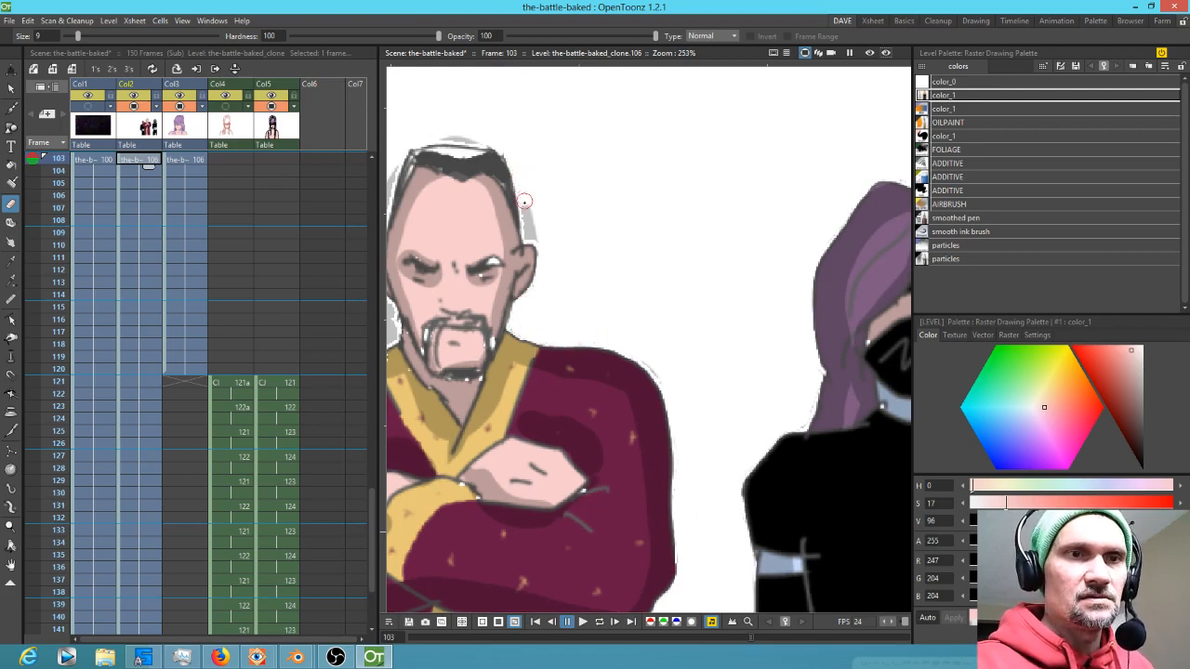
{"action": "left_click_drag", "start_coordinate": [526, 224], "coordinate": [541, 240]}
{"action": "left_click_drag", "start_coordinate": [605, 185], "coordinate": [716, 213]}
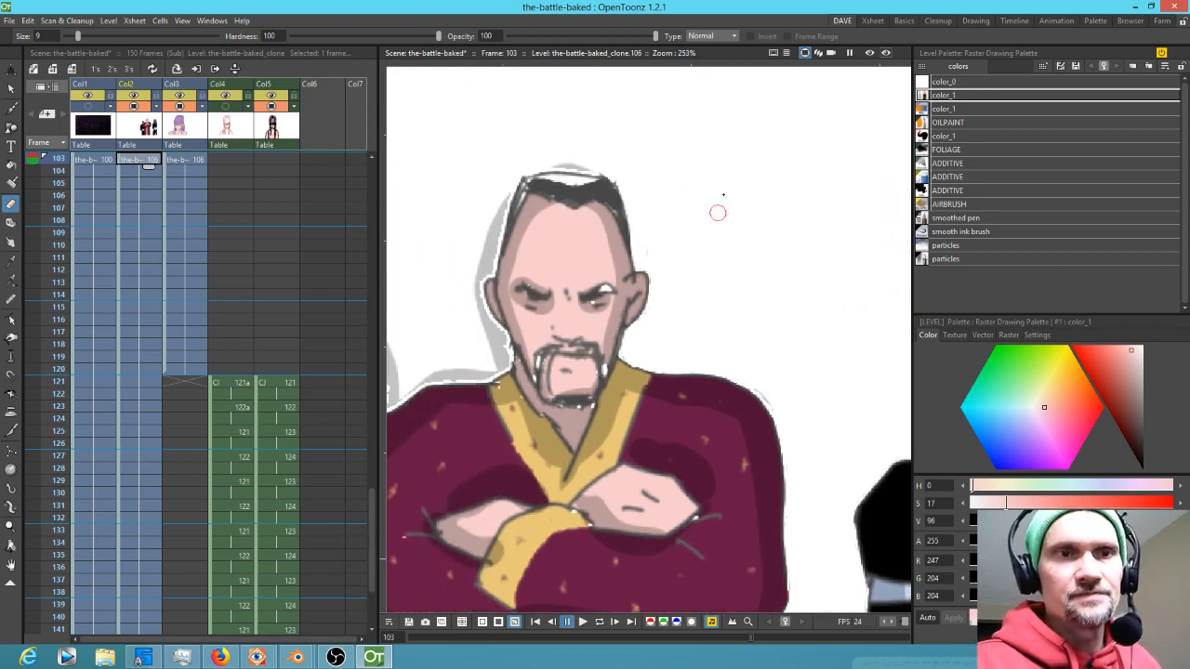
{"action": "left_click_drag", "start_coordinate": [541, 161], "coordinate": [594, 162]}
{"action": "mouse_move", "coordinate": [478, 343]}
{"action": "left_mouse_down"}
{"action": "mouse_move", "coordinate": [531, 345]}
{"action": "mouse_move", "coordinate": [772, 256]}
{"action": "left_mouse_up"}
{"action": "left_click_drag", "start_coordinate": [568, 382], "coordinate": [852, 250]}
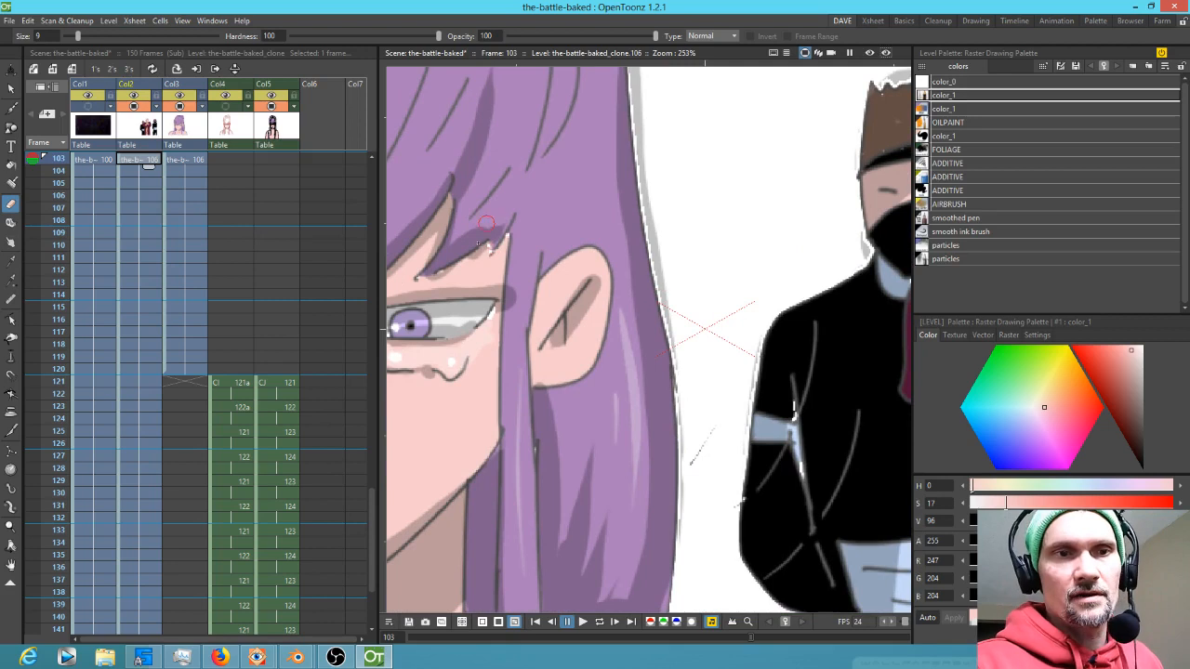
{"action": "left_click_drag", "start_coordinate": [679, 221], "coordinate": [530, 397]}
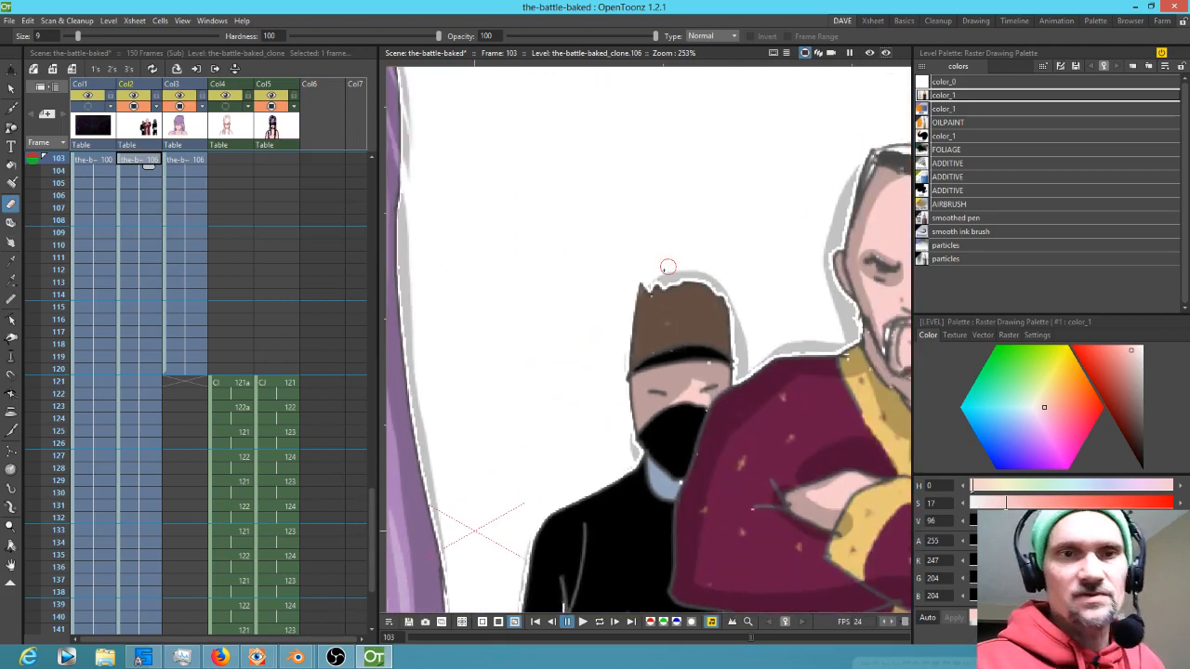
{"action": "left_click_drag", "start_coordinate": [658, 275], "coordinate": [734, 277]}
{"action": "mouse_move", "coordinate": [786, 305]}
{"action": "left_mouse_down"}
{"action": "mouse_move", "coordinate": [729, 223]}
{"action": "mouse_move", "coordinate": [696, 210]}
{"action": "mouse_move", "coordinate": [712, 260]}
{"action": "mouse_move", "coordinate": [790, 245]}
{"action": "mouse_move", "coordinate": [779, 256]}
{"action": "mouse_move", "coordinate": [788, 225]}
{"action": "mouse_move", "coordinate": [759, 174]}
{"action": "mouse_move", "coordinate": [780, 234]}
{"action": "left_mouse_up"}
{"action": "left_click_drag", "start_coordinate": [780, 121], "coordinate": [710, 250]}
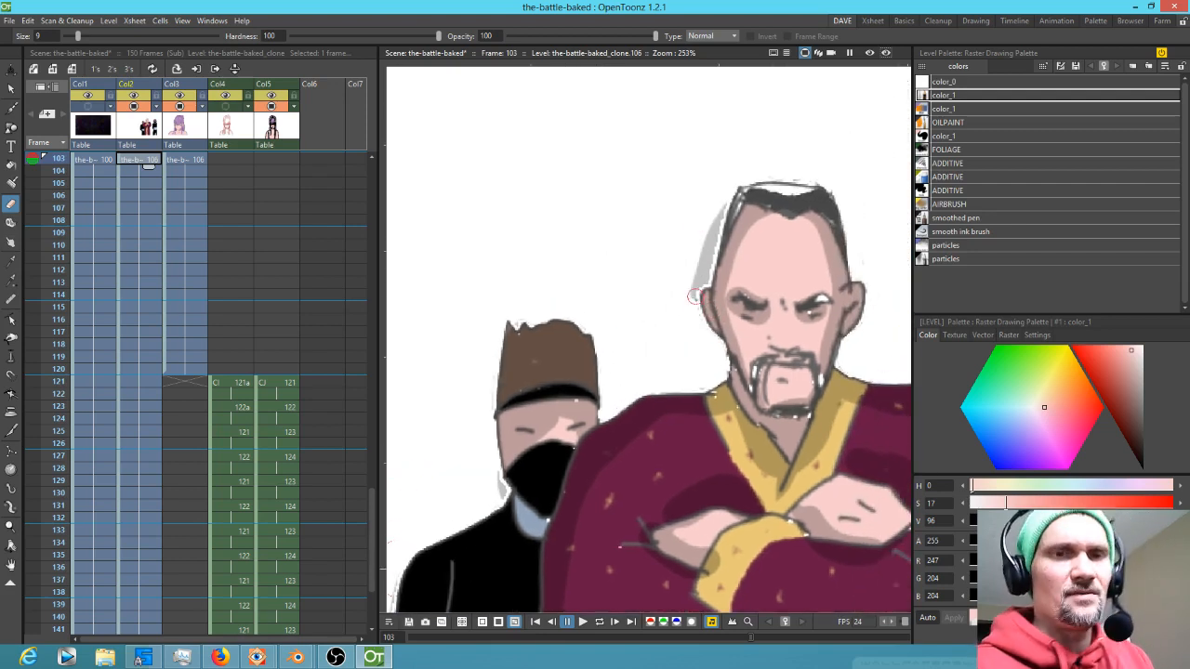
{"action": "left_click_drag", "start_coordinate": [690, 310], "coordinate": [721, 202]}
{"action": "left_click_drag", "start_coordinate": [699, 268], "coordinate": [686, 281]}
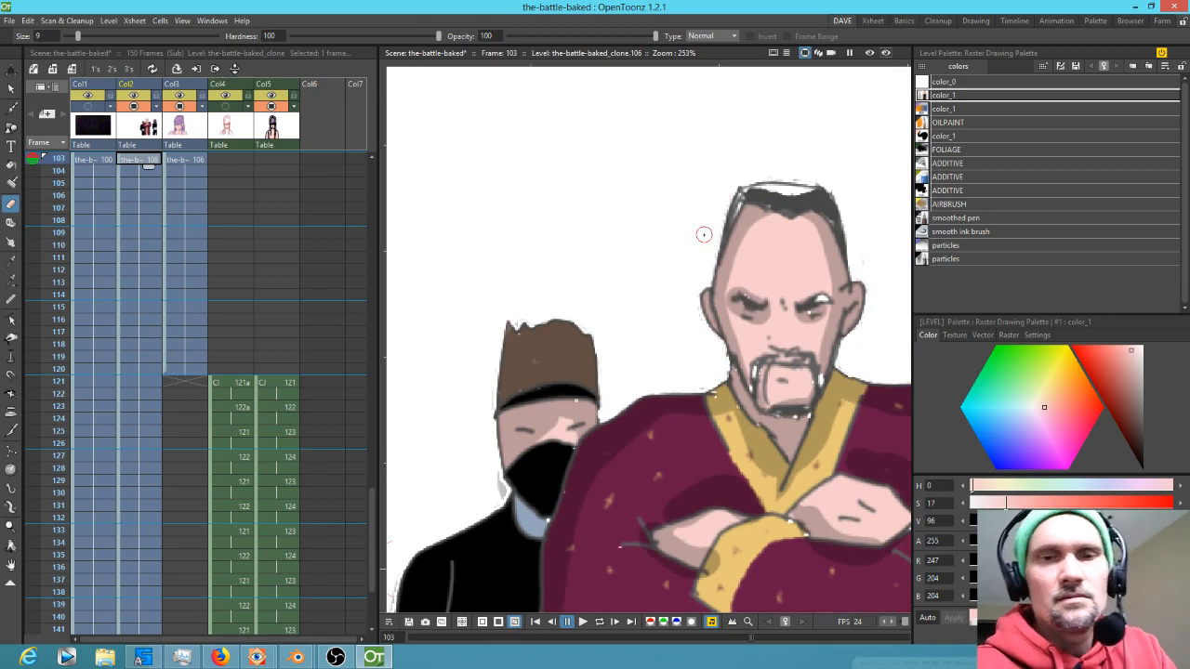
Sample the dark grey hair colour with the RGB picker and brush over the old man's hair
{"action": "key", "text": "b"}
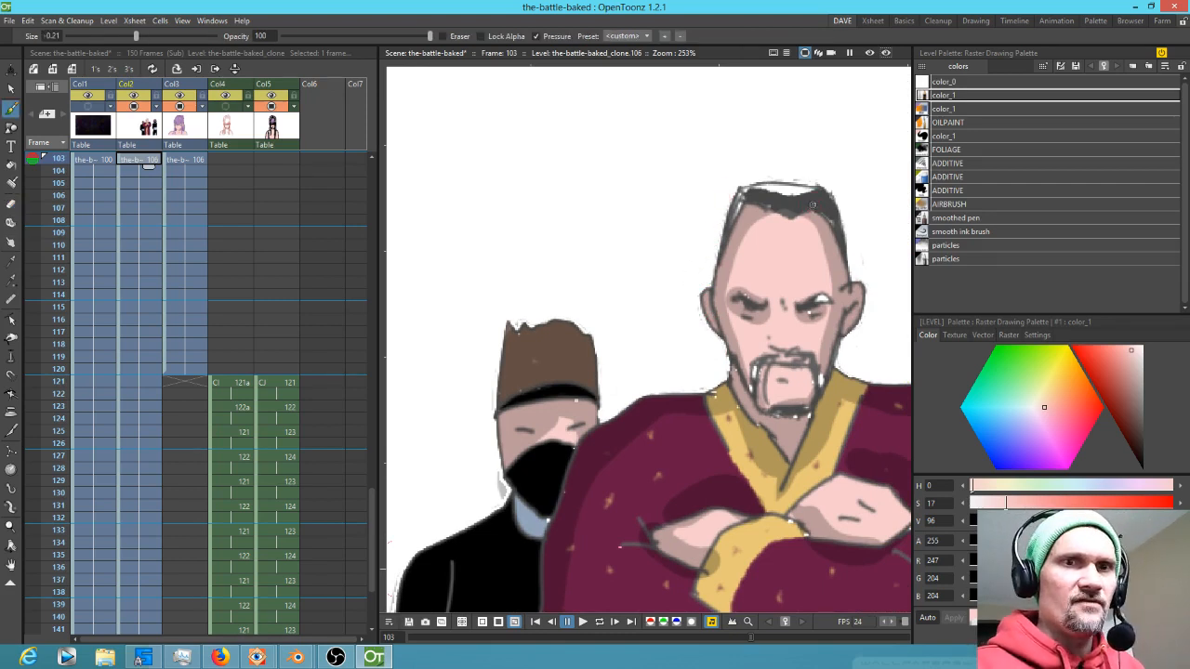
{"action": "left_click", "coordinate": [963, 136]}
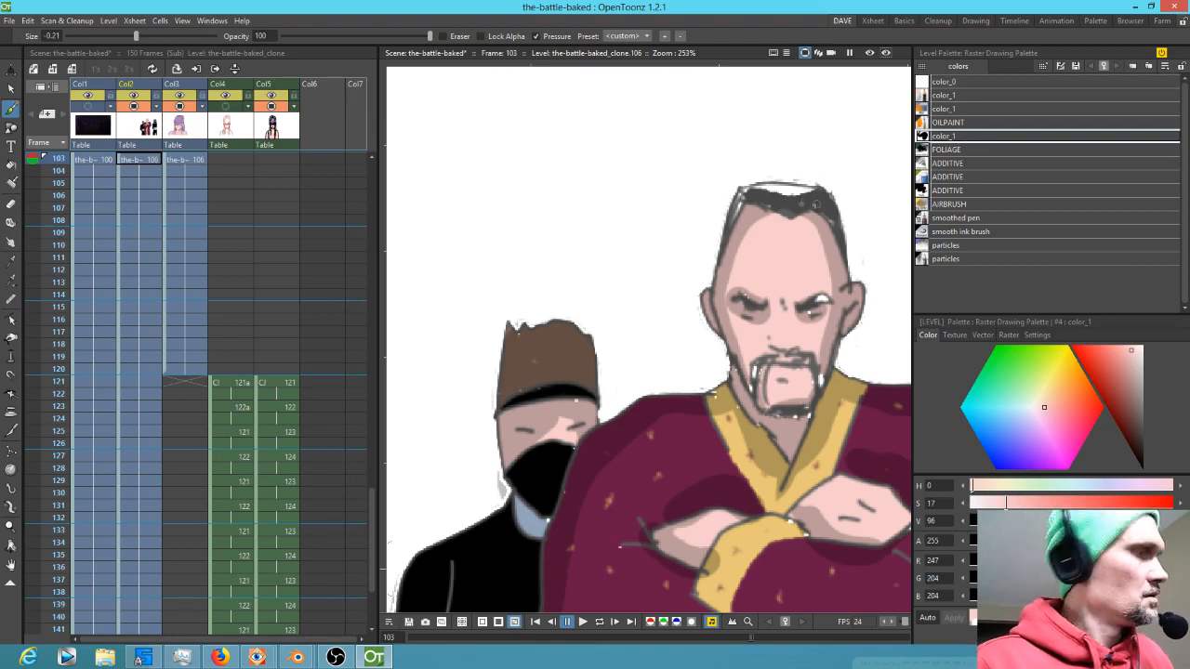
{"action": "key", "text": "r"}
{"action": "left_click", "coordinate": [818, 200]}
{"action": "key", "text": "b"}
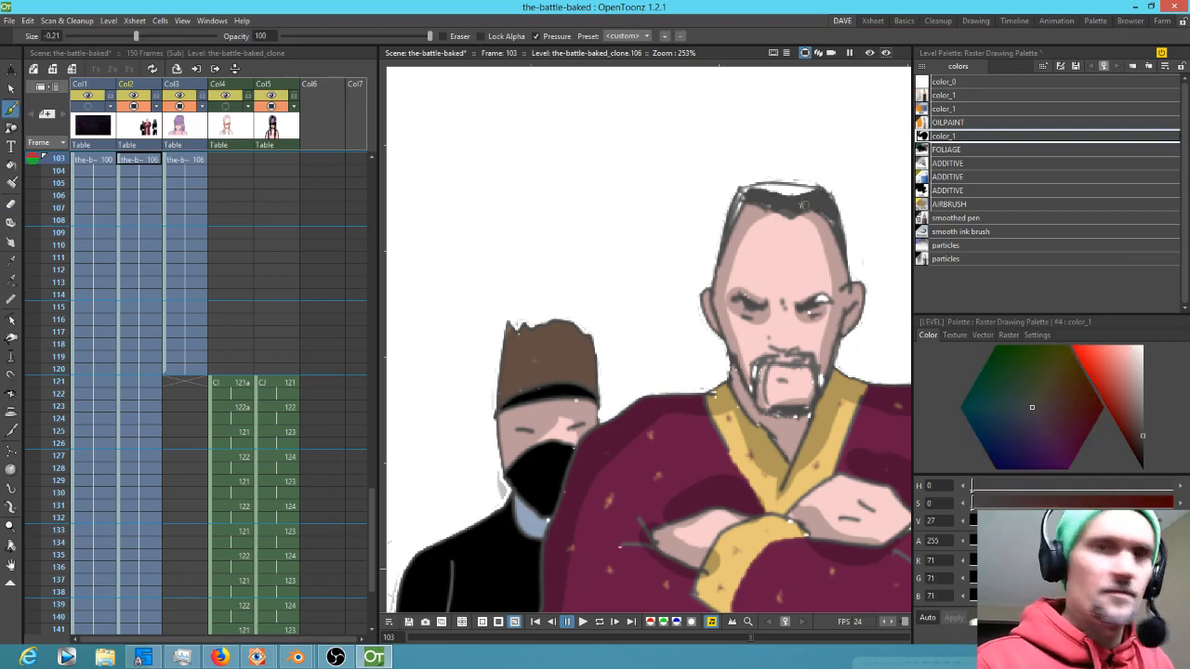
{"action": "left_click_drag", "start_coordinate": [764, 195], "coordinate": [733, 223]}
{"action": "left_click_drag", "start_coordinate": [820, 298], "coordinate": [830, 300]}
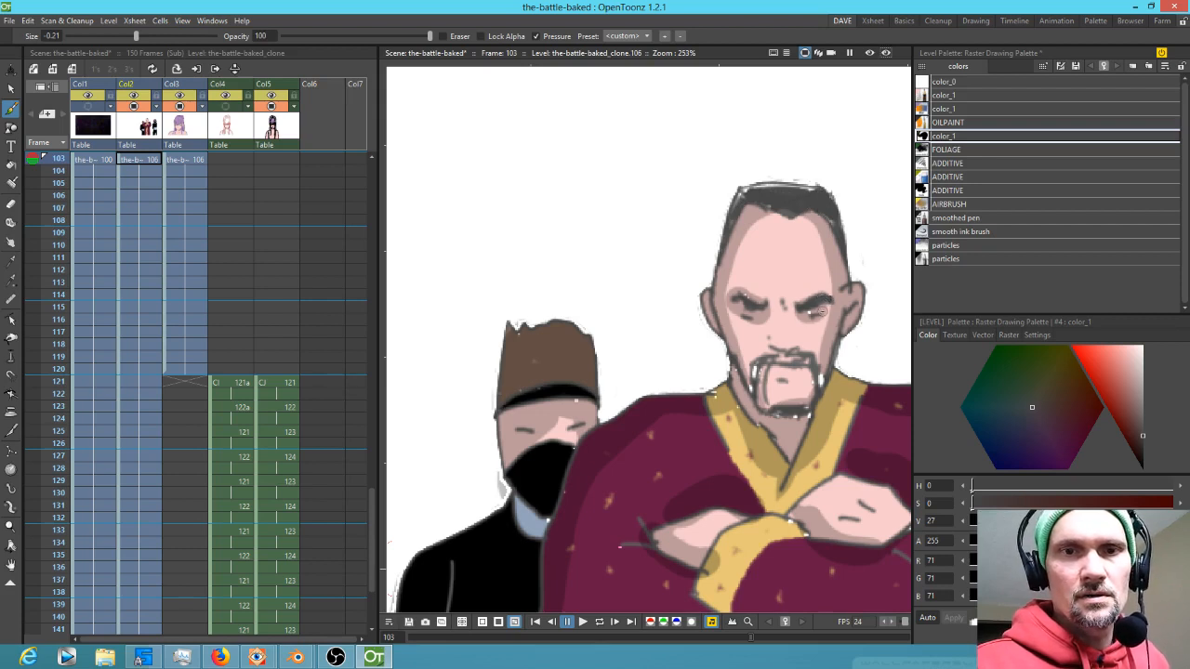
Sample the dark grey again and paint along the old man's beard and moustache
{"action": "left_click", "coordinate": [811, 315]}
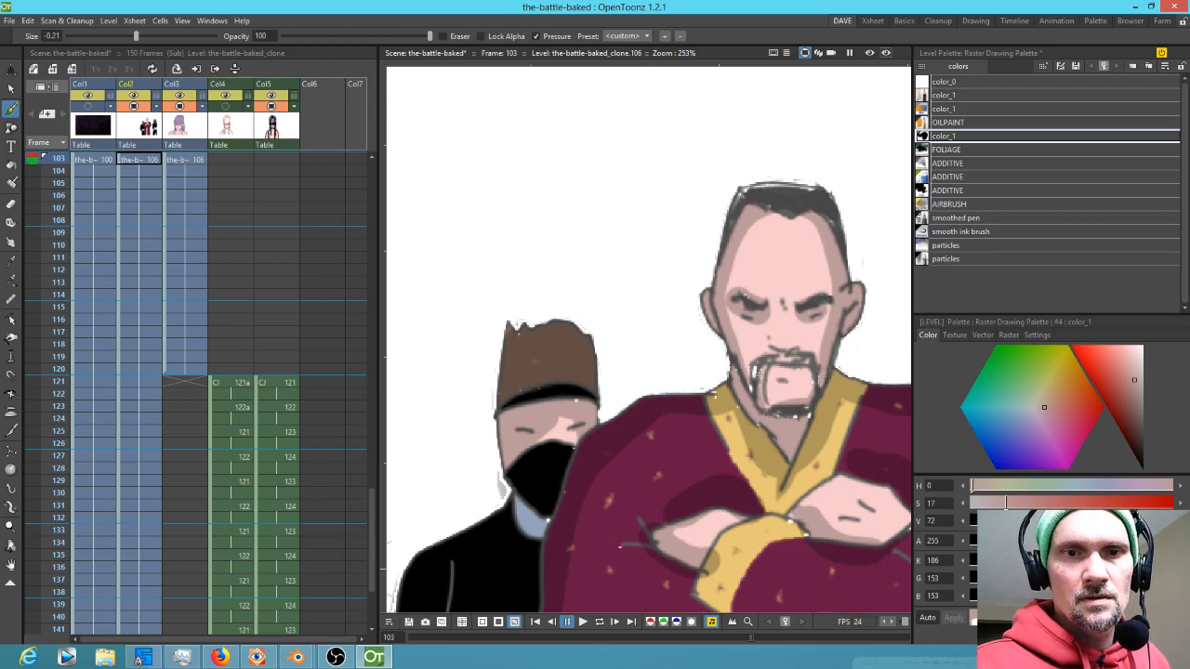
{"action": "left_click", "coordinate": [797, 403]}
{"action": "mouse_move", "coordinate": [755, 368]}
{"action": "left_mouse_down"}
{"action": "mouse_move", "coordinate": [792, 373]}
{"action": "mouse_move", "coordinate": [773, 360]}
{"action": "mouse_move", "coordinate": [790, 411]}
{"action": "mouse_move", "coordinate": [758, 400]}
{"action": "mouse_move", "coordinate": [800, 412]}
{"action": "left_mouse_up"}
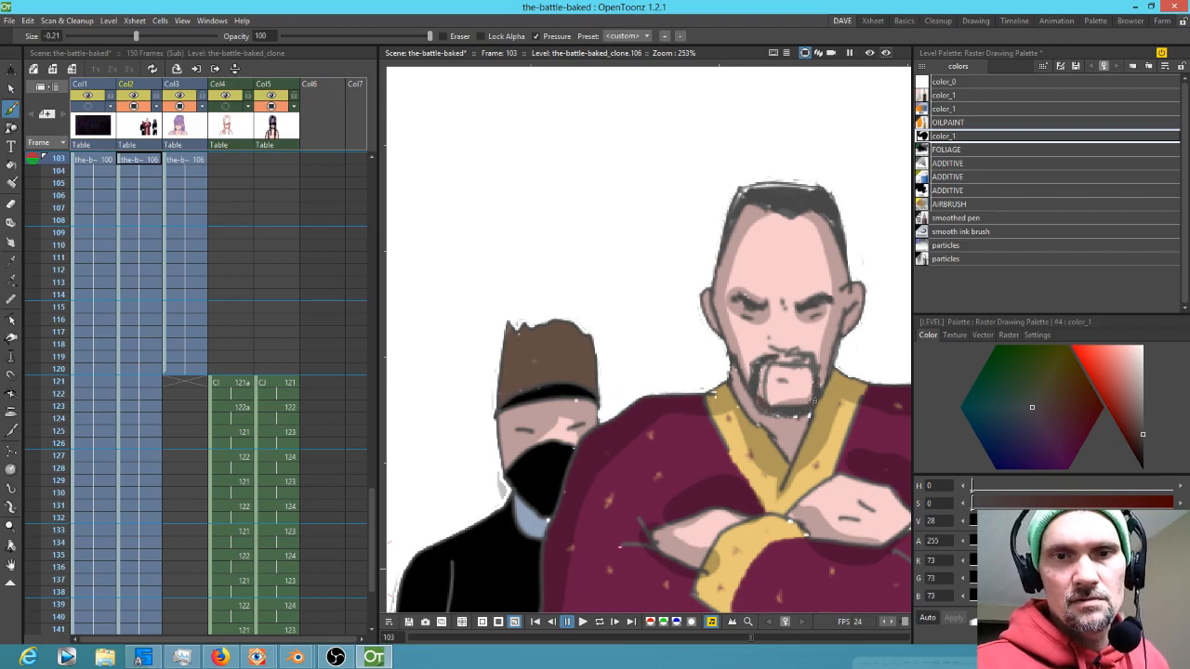
Sample the skin and gold tones, then brush light gold onto the robe near the old man's arm
{"action": "key", "text": "r"}
{"action": "left_click", "coordinate": [796, 421]}
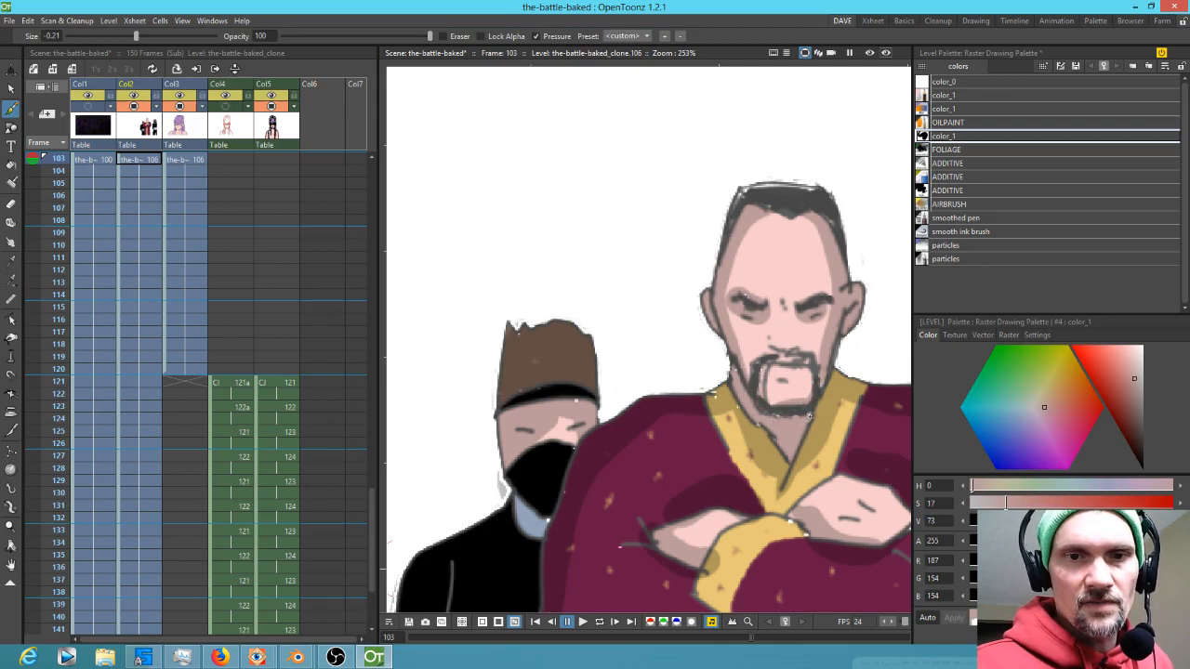
{"action": "key", "text": "r"}
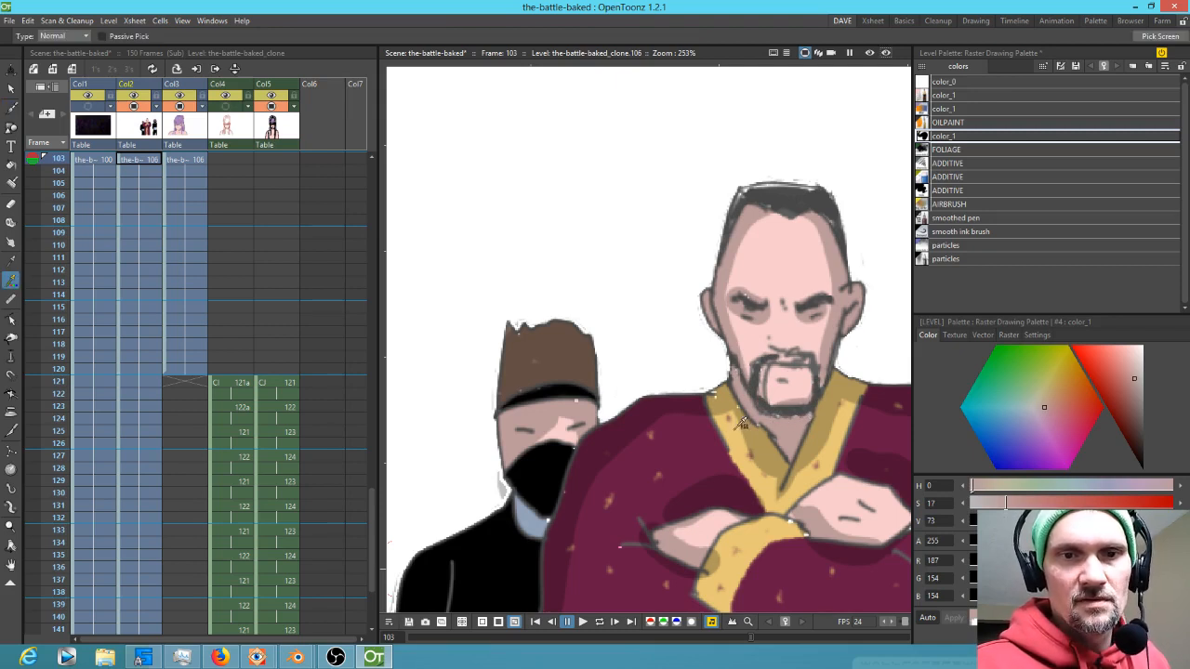
{"action": "left_click", "coordinate": [740, 426]}
{"action": "left_click", "coordinate": [749, 425]}
{"action": "left_click", "coordinate": [738, 413]}
{"action": "key", "text": "b"}
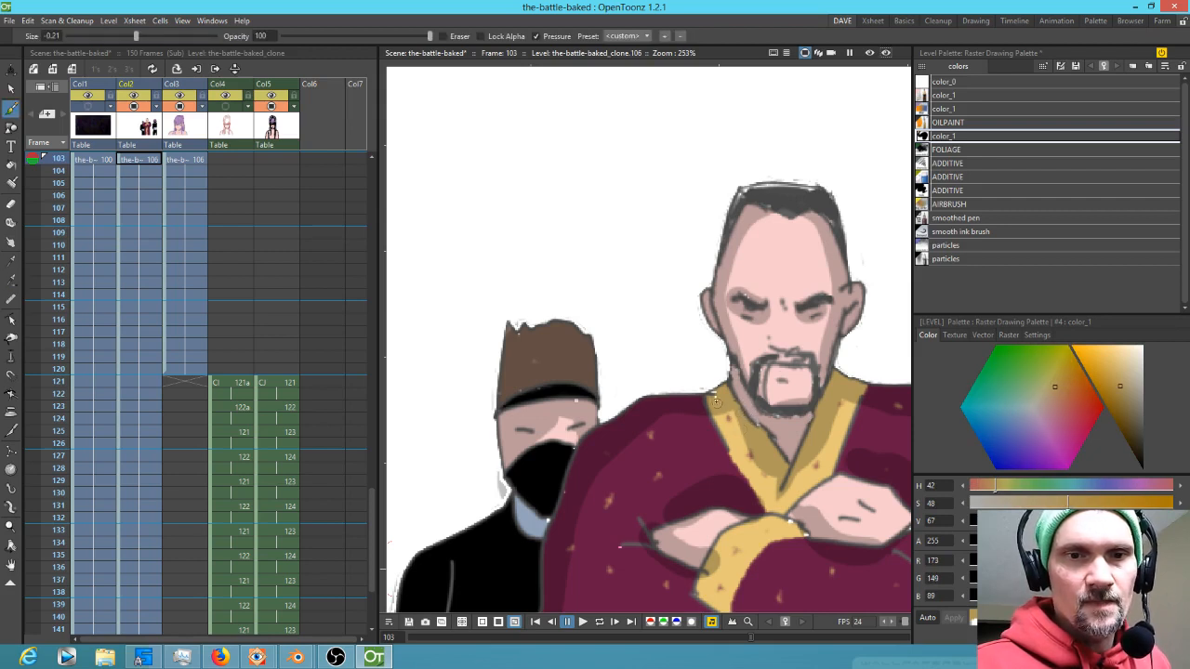
{"action": "key", "text": "r"}
{"action": "left_click", "coordinate": [786, 528]}
{"action": "key", "text": "b"}
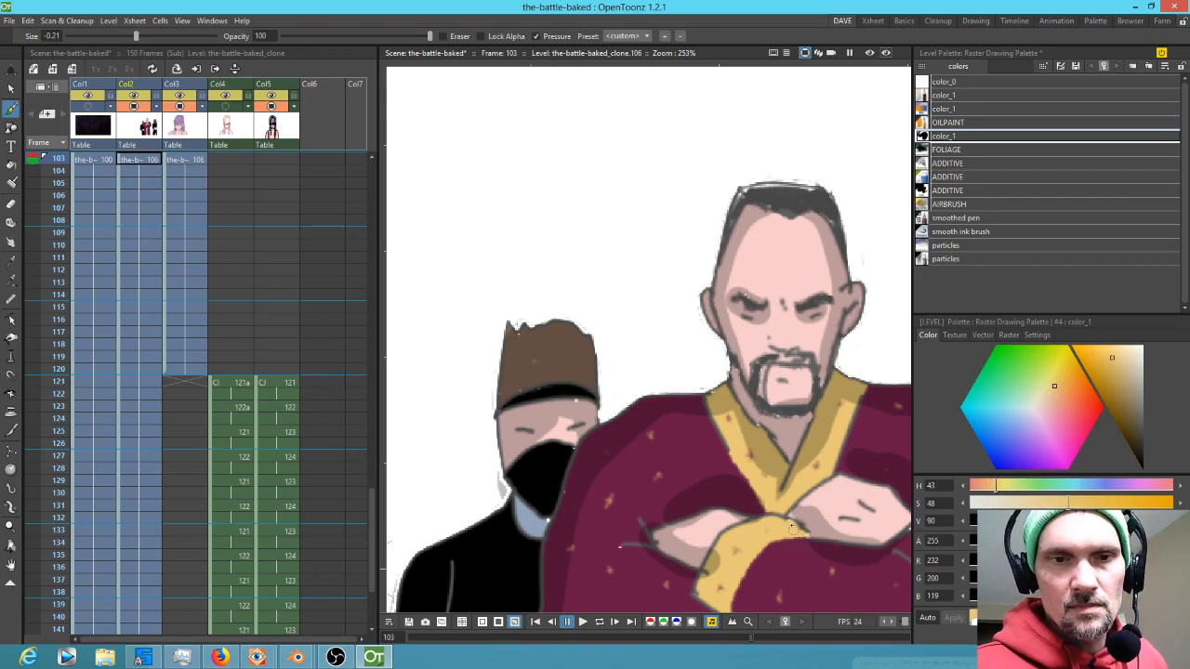
{"action": "left_click_drag", "start_coordinate": [853, 496], "coordinate": [683, 444]}
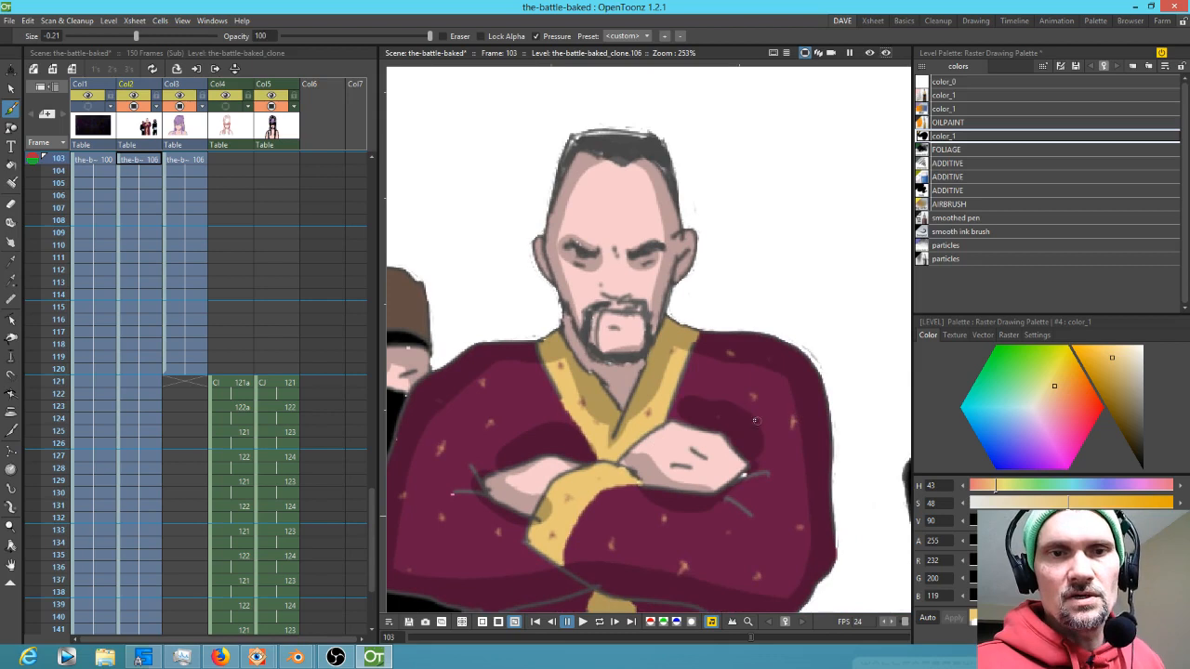
{"action": "left_click_drag", "start_coordinate": [783, 410], "coordinate": [815, 391]}
Sample the maroon robe colour and paint over the old man's crossed arms
{"action": "key", "text": "r"}
{"action": "left_click", "coordinate": [786, 451]}
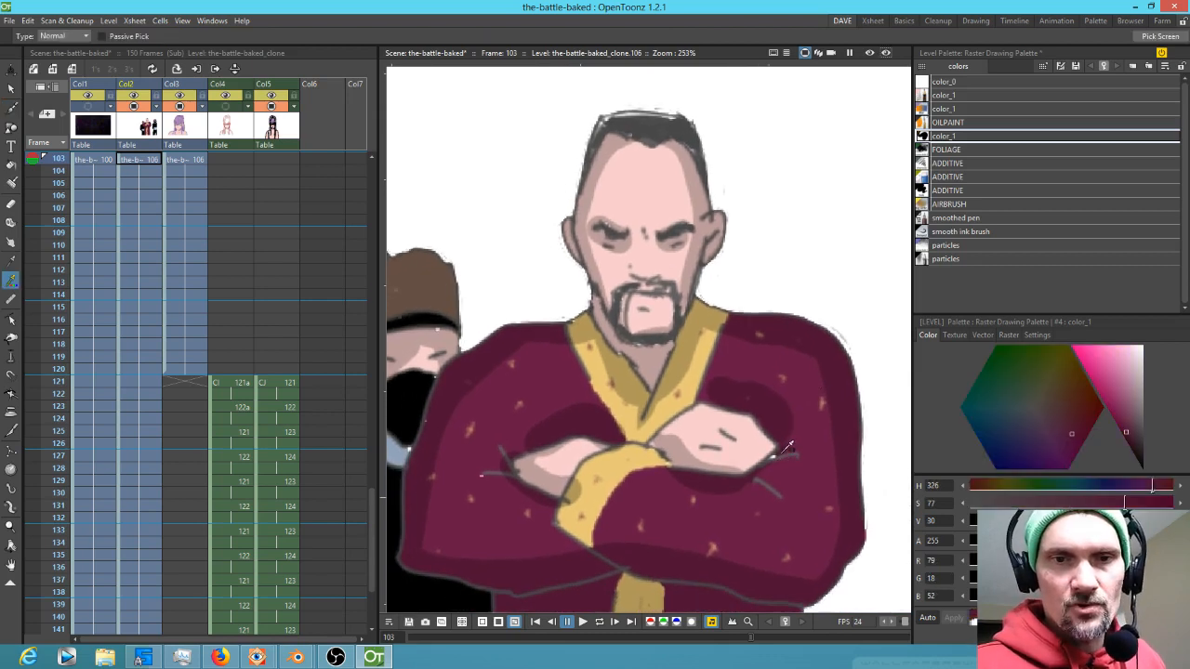
{"action": "key", "text": "b"}
{"action": "left_click_drag", "start_coordinate": [630, 505], "coordinate": [809, 478]}
Sample the light blue and touch up the collar of the left masked figure
{"action": "key", "text": "r"}
{"action": "left_click", "coordinate": [587, 420]}
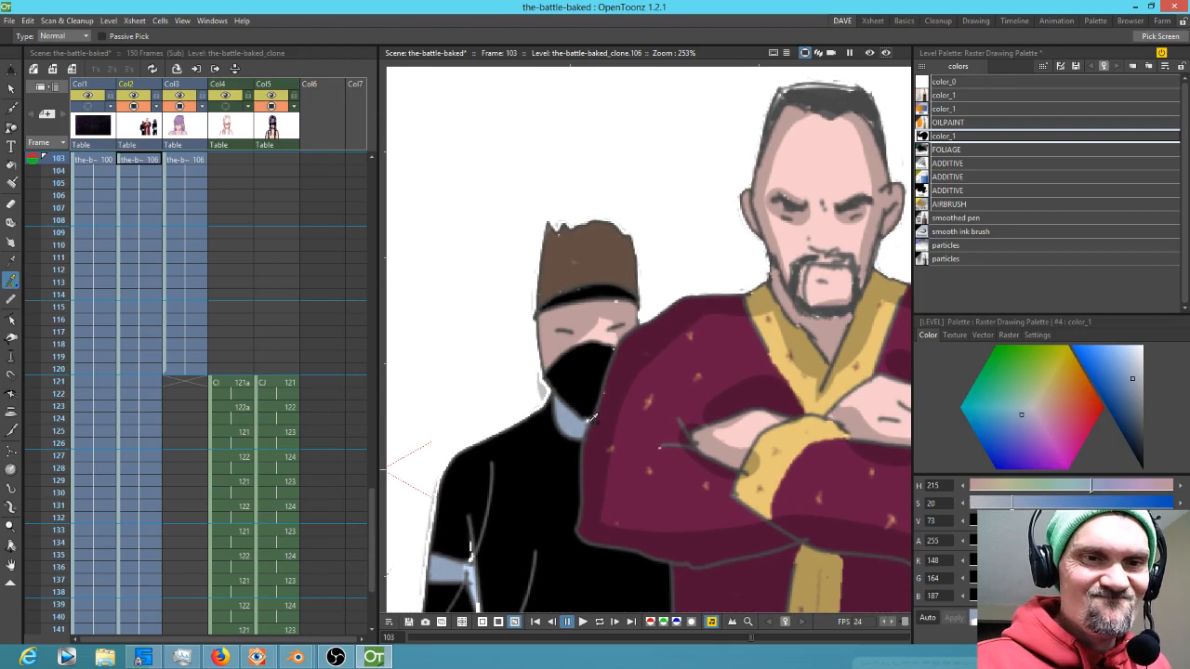
{"action": "key", "text": "b"}
{"action": "left_click_drag", "start_coordinate": [585, 420], "coordinate": [585, 410]}
Sample the skin colour and brush over the left masked figure's face
{"action": "key", "text": "r"}
{"action": "left_click", "coordinate": [587, 407]}
{"action": "key", "text": "b"}
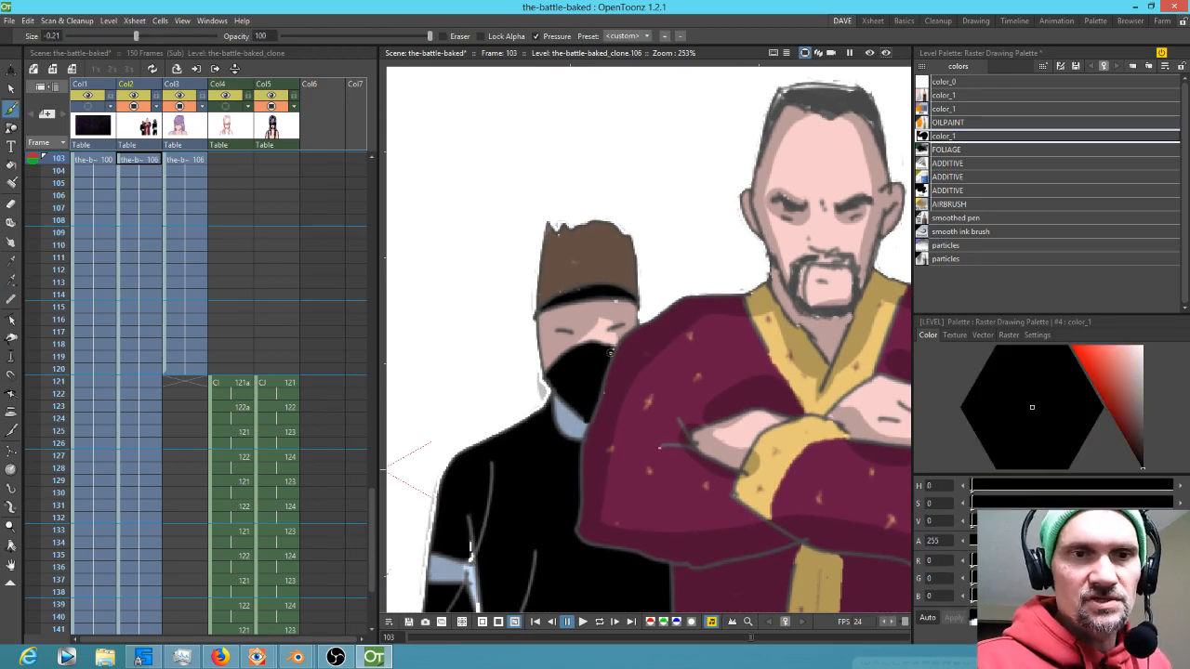
{"action": "key", "text": "r"}
{"action": "left_click", "coordinate": [615, 304]}
{"action": "key", "text": "b"}
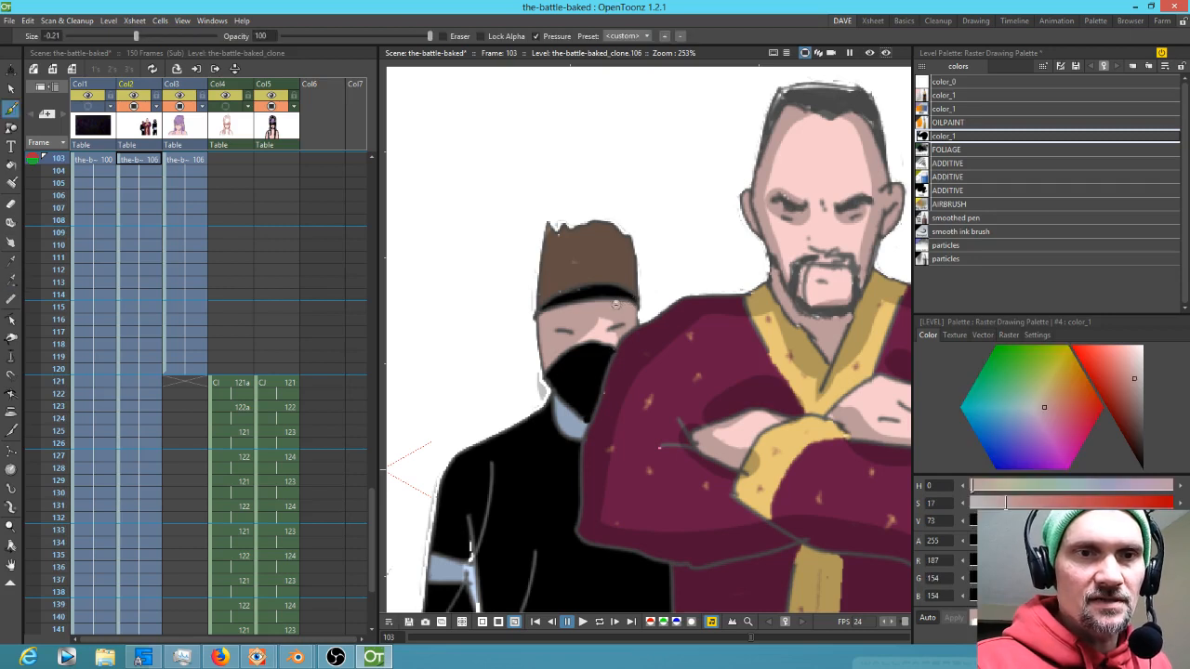
{"action": "left_click_drag", "start_coordinate": [536, 472], "coordinate": [579, 259]}
{"action": "left_click_drag", "start_coordinate": [524, 351], "coordinate": [531, 329]}
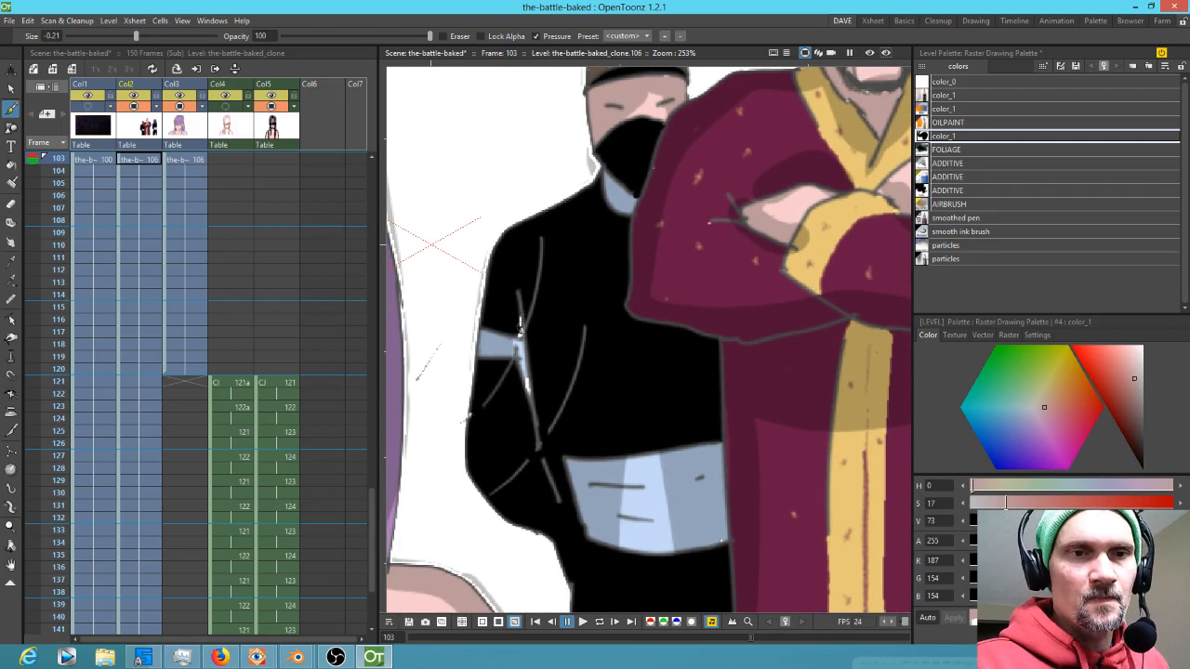
Sample black and paint out the stray line on the masked figure's arm
{"action": "key", "text": "r"}
{"action": "left_click", "coordinate": [517, 394]}
{"action": "key", "text": "b"}
{"action": "mouse_move", "coordinate": [523, 379]}
{"action": "left_mouse_down"}
{"action": "mouse_move", "coordinate": [528, 363]}
{"action": "mouse_move", "coordinate": [529, 414]}
{"action": "left_mouse_up"}
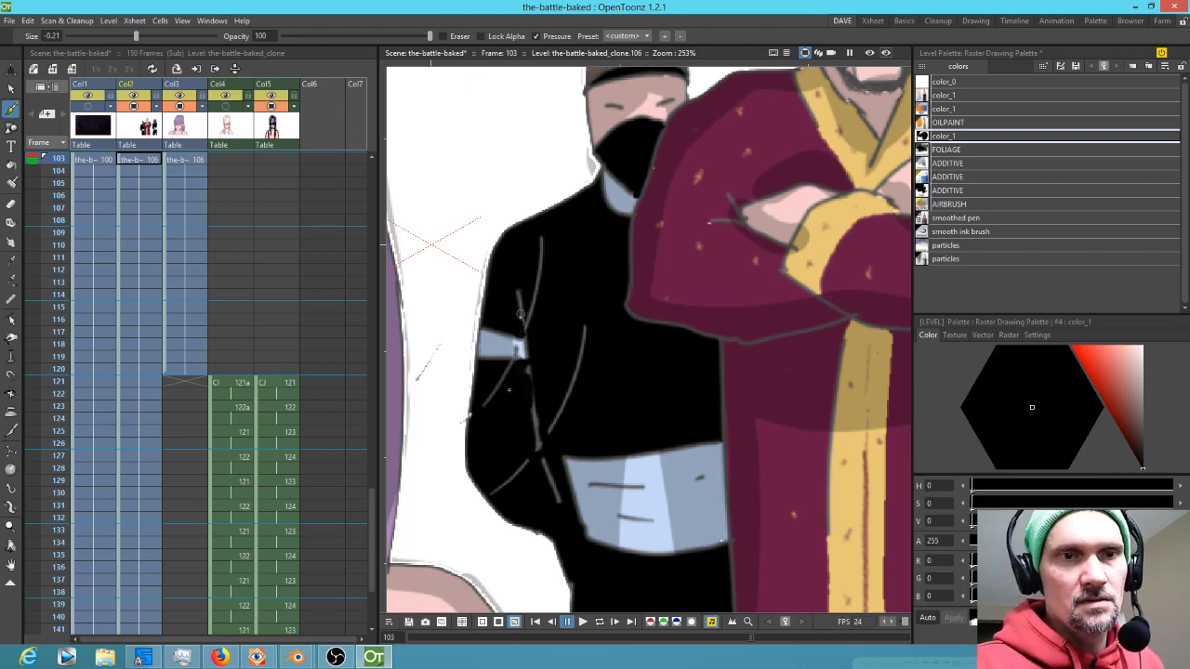
Sample black again and paint over the stray marks on the masked figure's body
{"action": "key", "text": "r"}
{"action": "left_click", "coordinate": [517, 351]}
{"action": "key", "text": "b"}
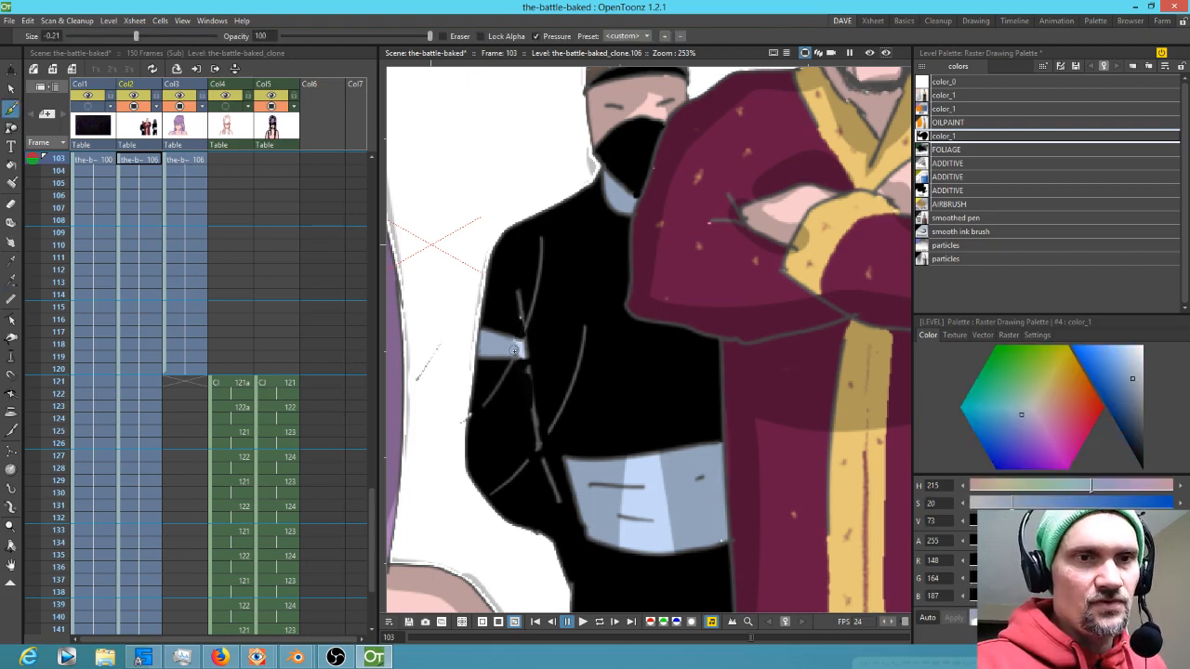
{"action": "key", "text": "r"}
{"action": "left_click", "coordinate": [499, 409]}
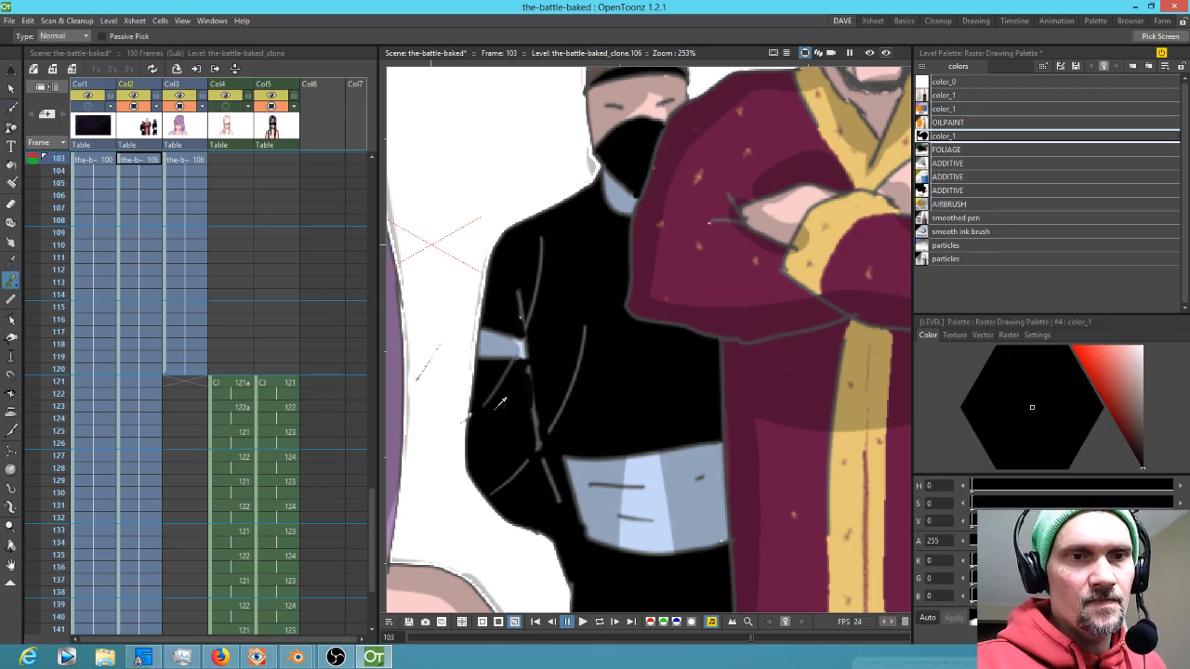
{"action": "key", "text": "b"}
{"action": "left_click_drag", "start_coordinate": [701, 439], "coordinate": [579, 320]}
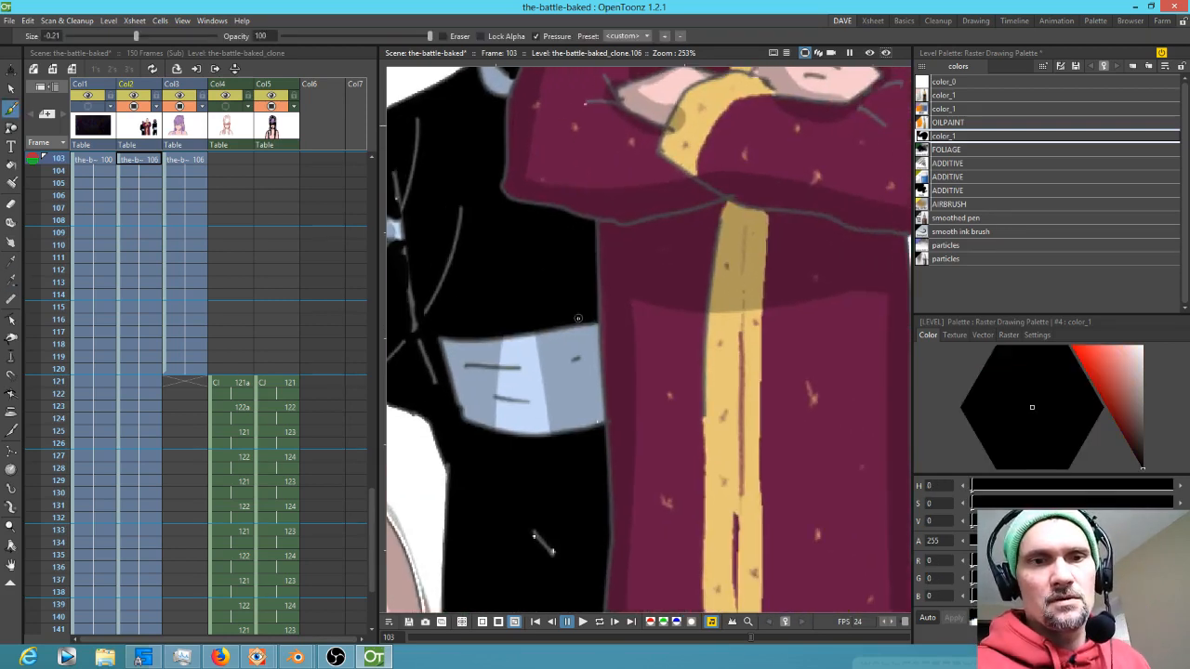
{"action": "left_click_drag", "start_coordinate": [553, 450], "coordinate": [576, 411]}
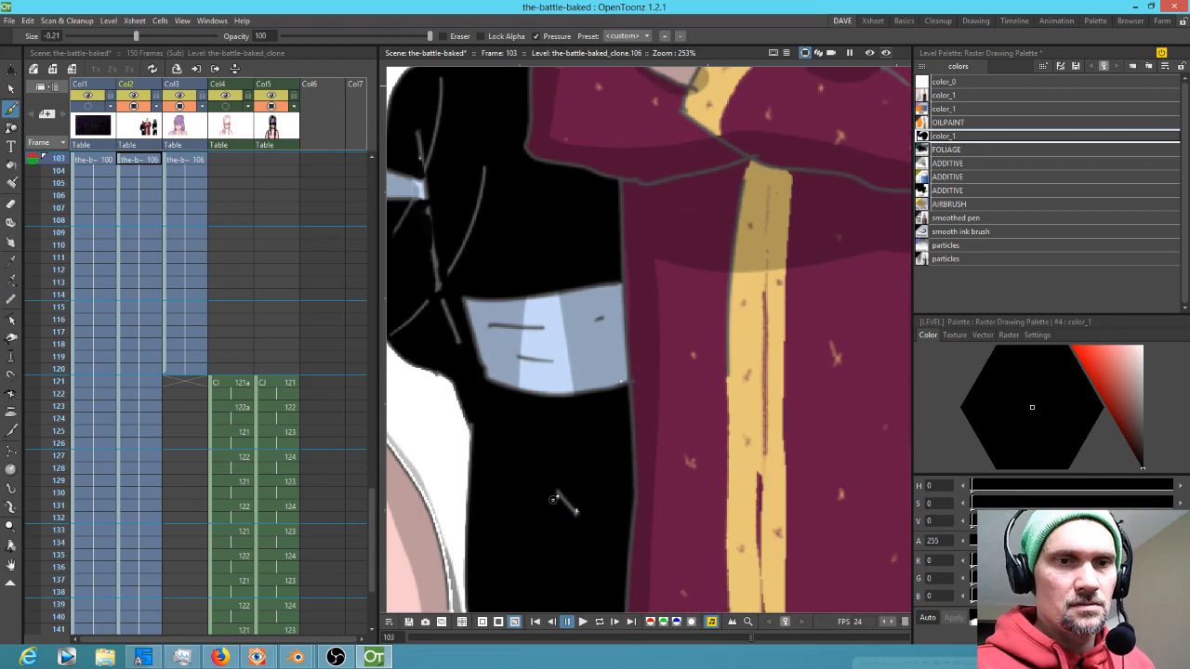
Paint black over the remaining marks near the left masked figure's edge
{"action": "left_click_drag", "start_coordinate": [702, 410], "coordinate": [491, 456]}
{"action": "left_click_drag", "start_coordinate": [704, 446], "coordinate": [425, 446]}
{"action": "left_click_drag", "start_coordinate": [464, 279], "coordinate": [465, 506]}
{"action": "left_click_drag", "start_coordinate": [649, 262], "coordinate": [665, 321]}
Sample the colours of the right masked figure's collar, skin and hair to check them
{"action": "key", "text": "r"}
{"action": "left_click", "coordinate": [626, 278]}
{"action": "key", "text": "b"}
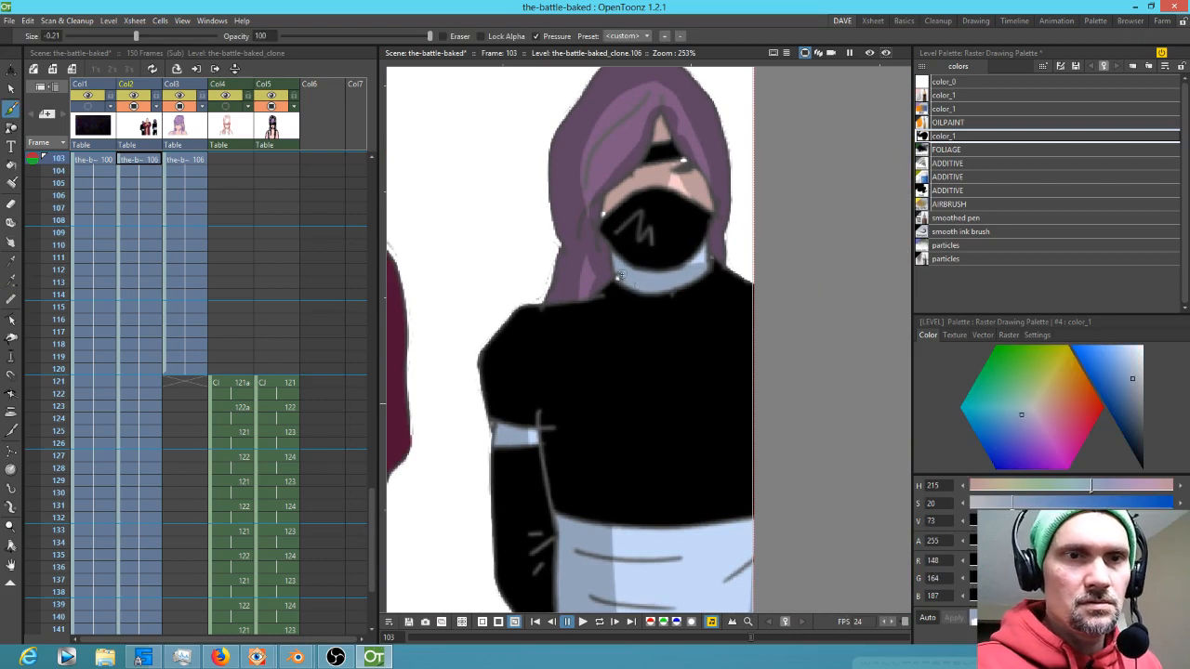
{"action": "key", "text": "r"}
{"action": "left_click", "coordinate": [618, 195]}
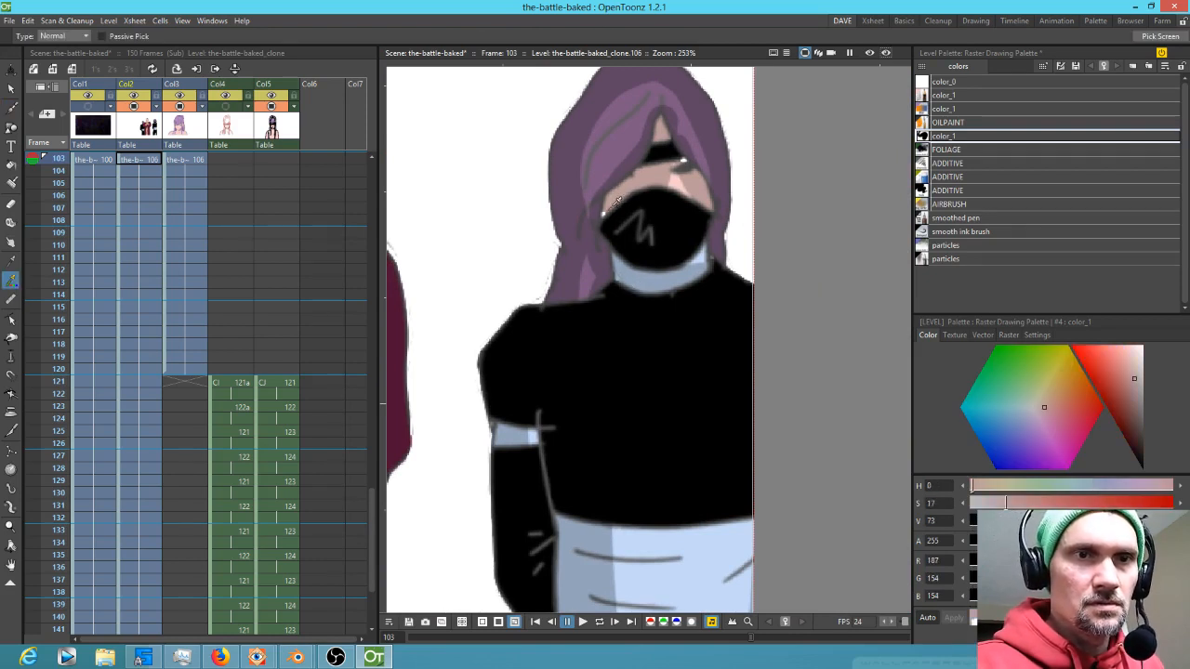
{"action": "key", "text": "b"}
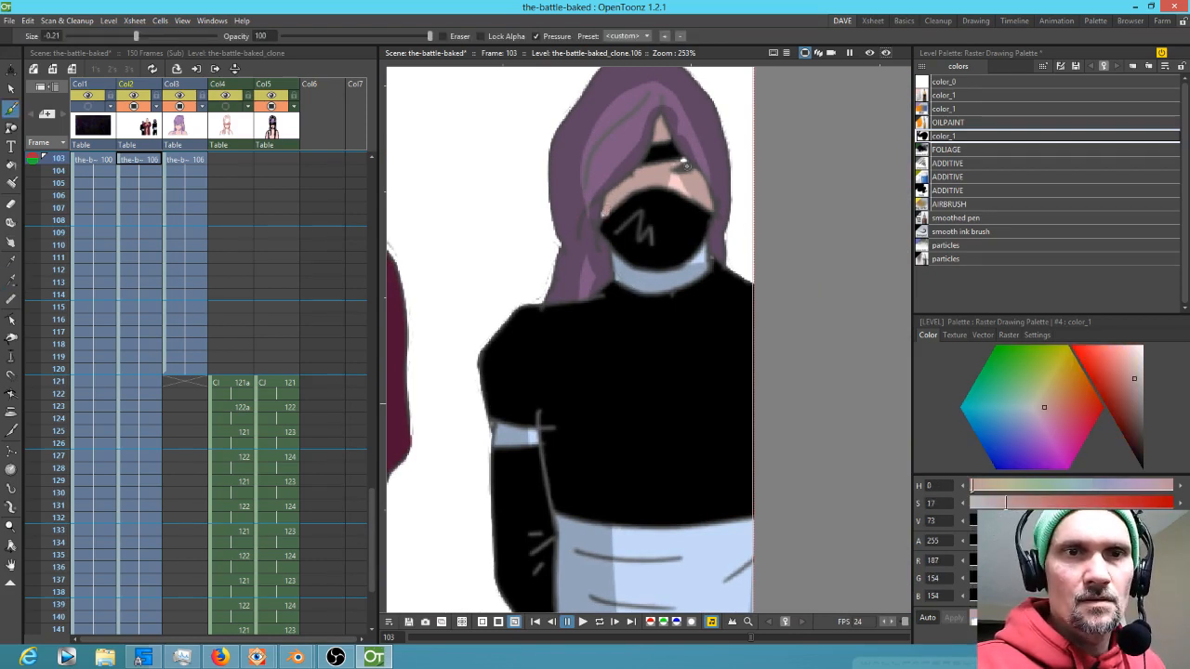
{"action": "key", "text": "r"}
{"action": "left_click", "coordinate": [685, 159]}
{"action": "key", "text": "b"}
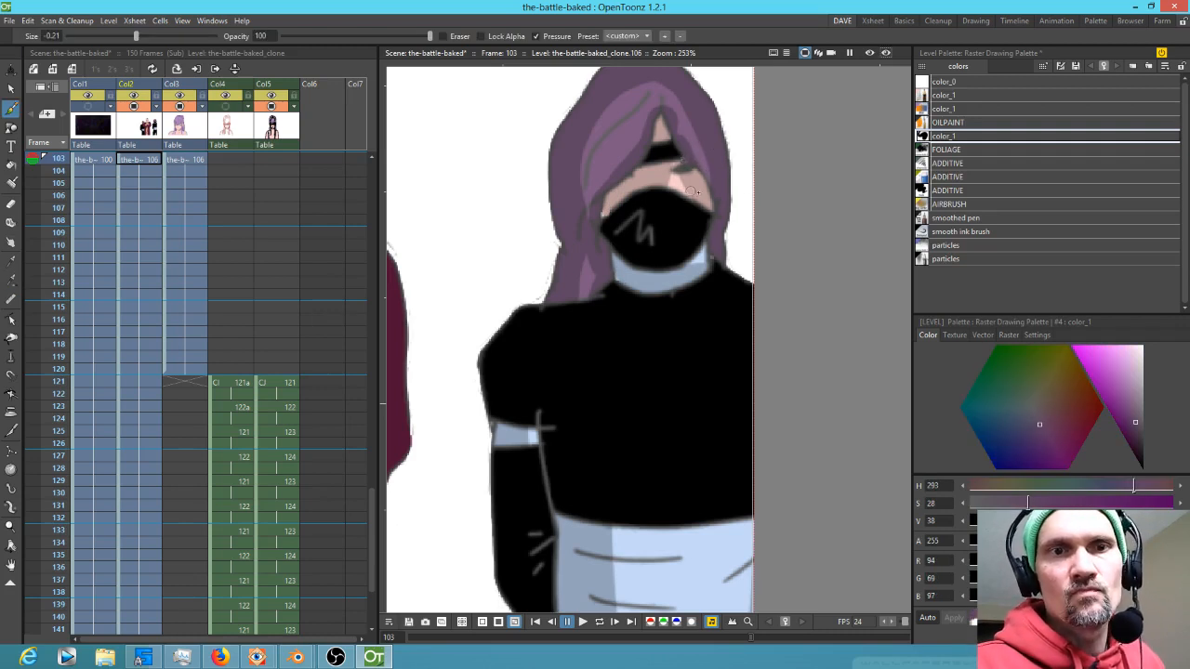
{"action": "left_click_drag", "start_coordinate": [735, 235], "coordinate": [801, 308]}
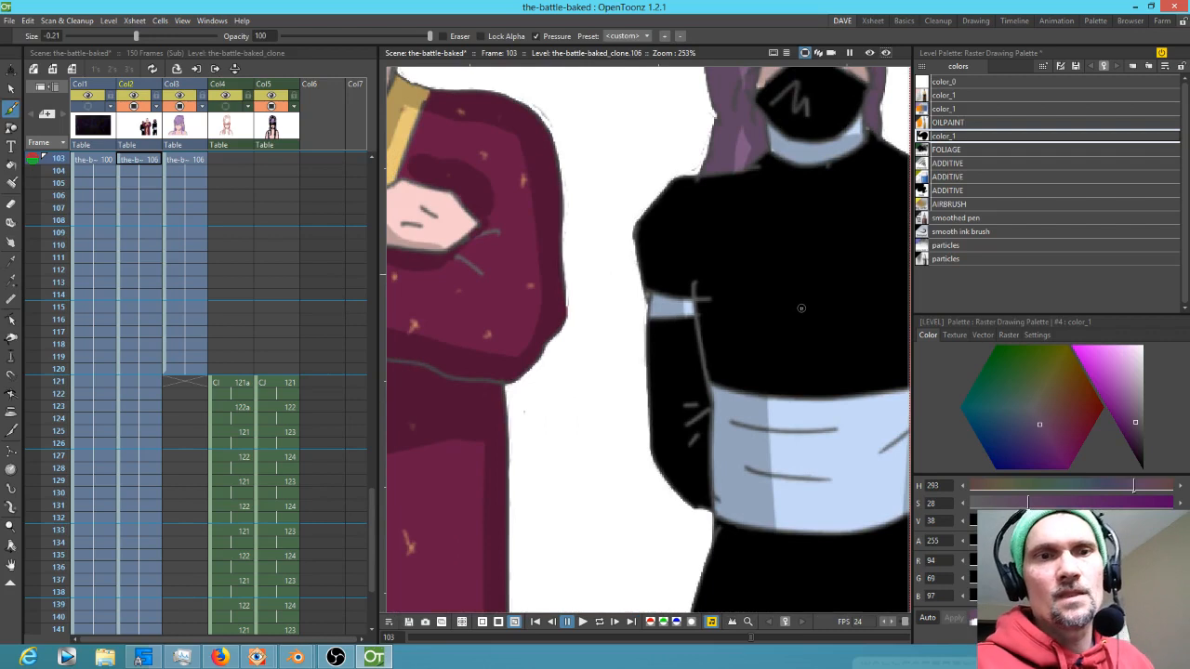
{"action": "scroll", "coordinate": [802, 308], "scroll_direction": "down", "scroll_amount": 2}
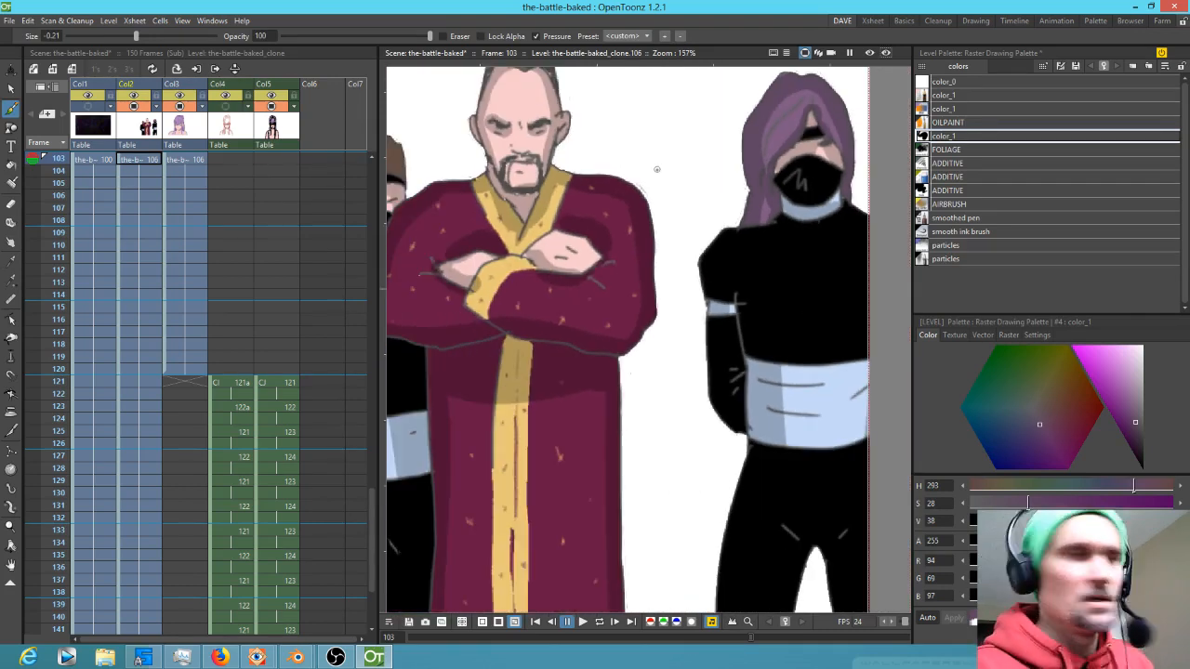
Switch to the eraser and turn on the background column in the preview
{"action": "key", "text": "a"}
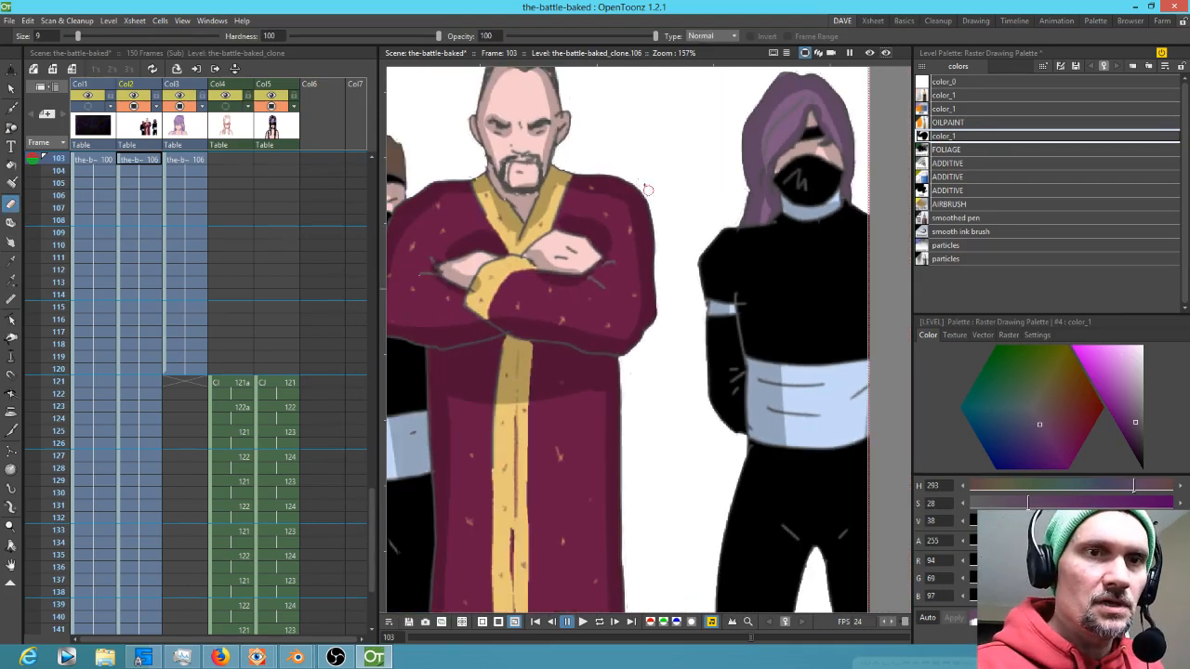
{"action": "left_click", "coordinate": [88, 106]}
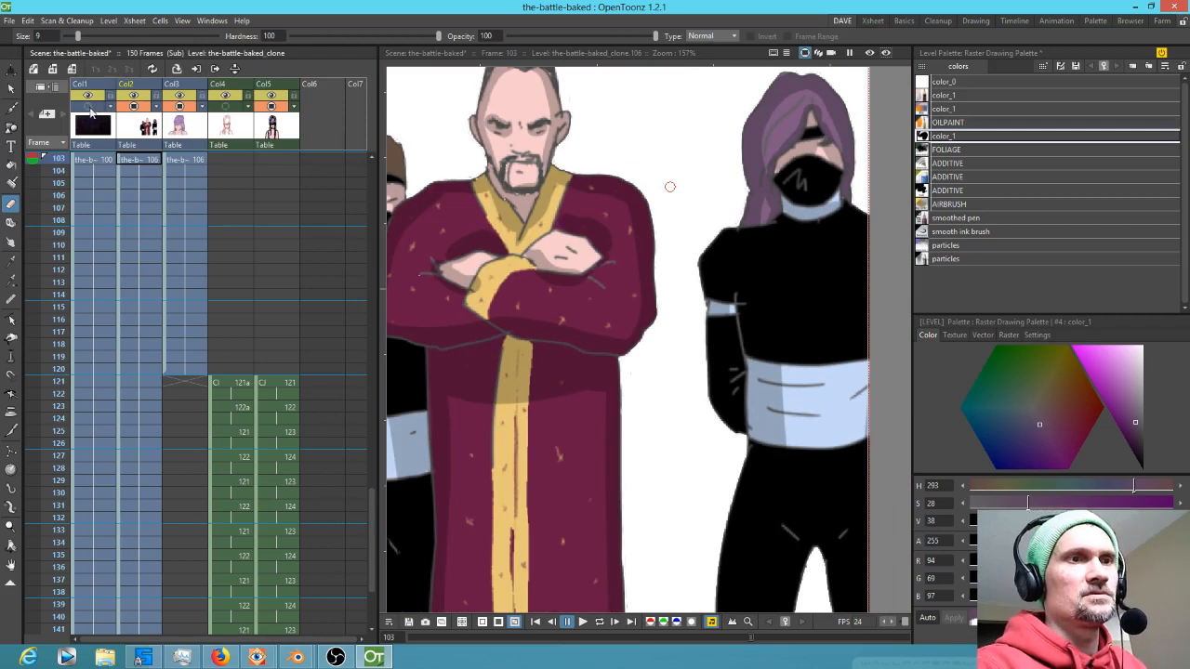
{"action": "scroll", "coordinate": [111, 136], "scroll_direction": "down", "scroll_amount": 4}
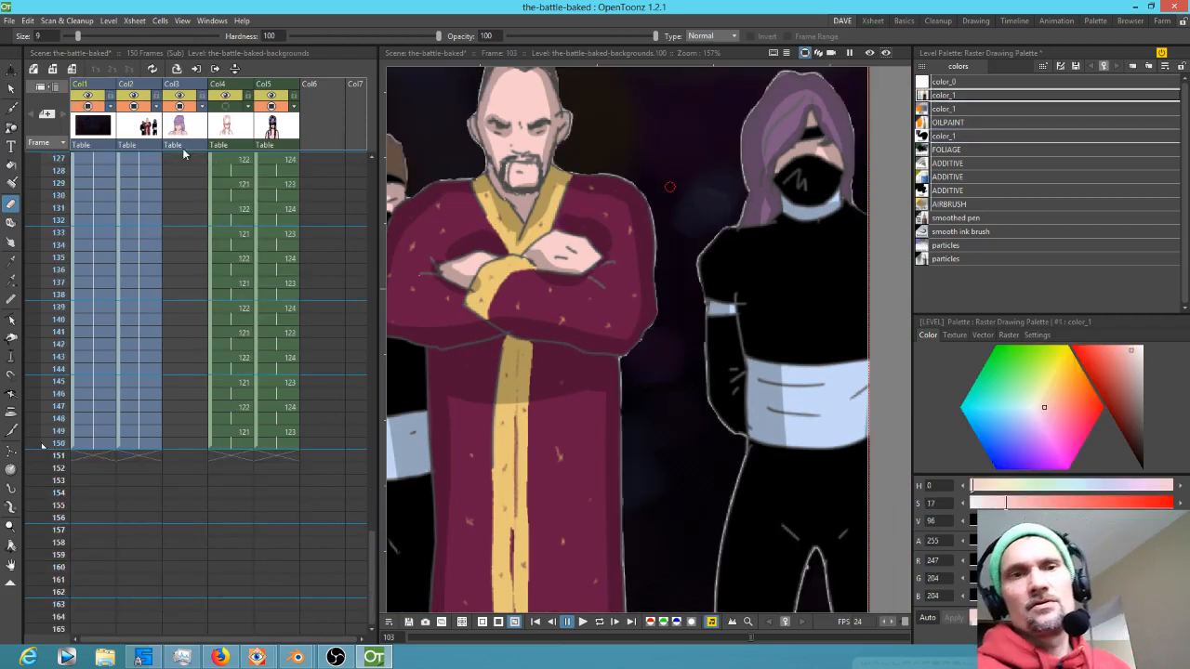
{"action": "scroll", "coordinate": [635, 237], "scroll_direction": "down", "scroll_amount": 4}
{"action": "scroll", "coordinate": [637, 240], "scroll_direction": "down", "scroll_amount": 1}
Select the clone level's cell at frame 103
{"action": "left_click_drag", "start_coordinate": [637, 240], "coordinate": [689, 271]}
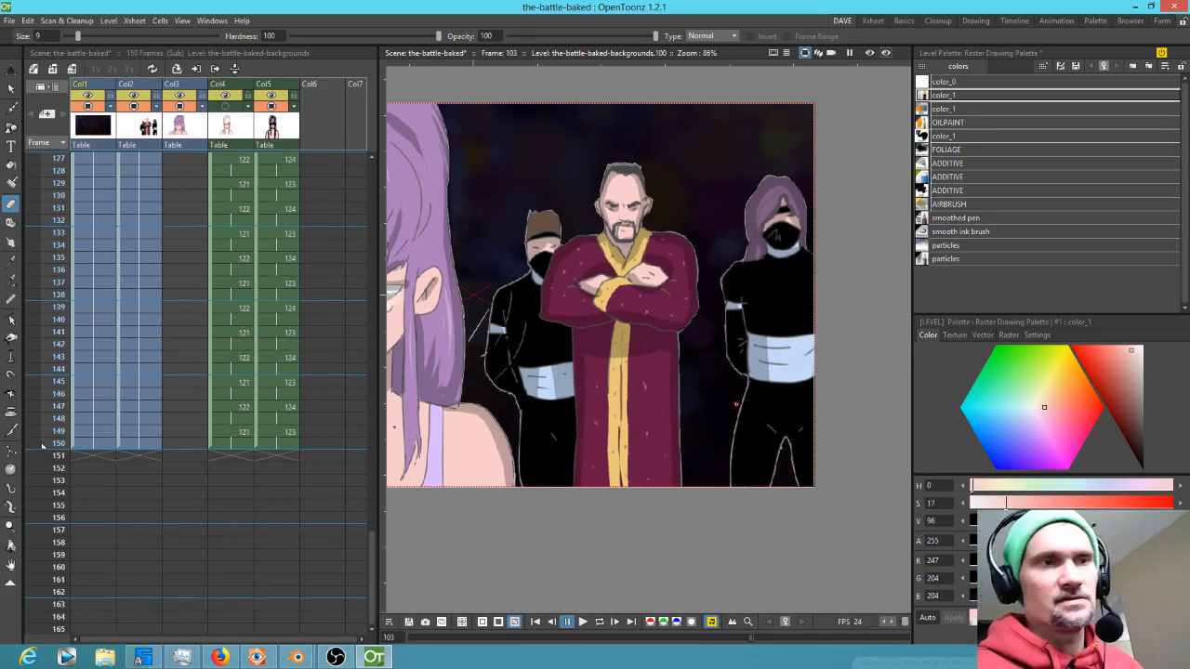
{"action": "scroll", "coordinate": [165, 191], "scroll_direction": "up", "scroll_amount": 5}
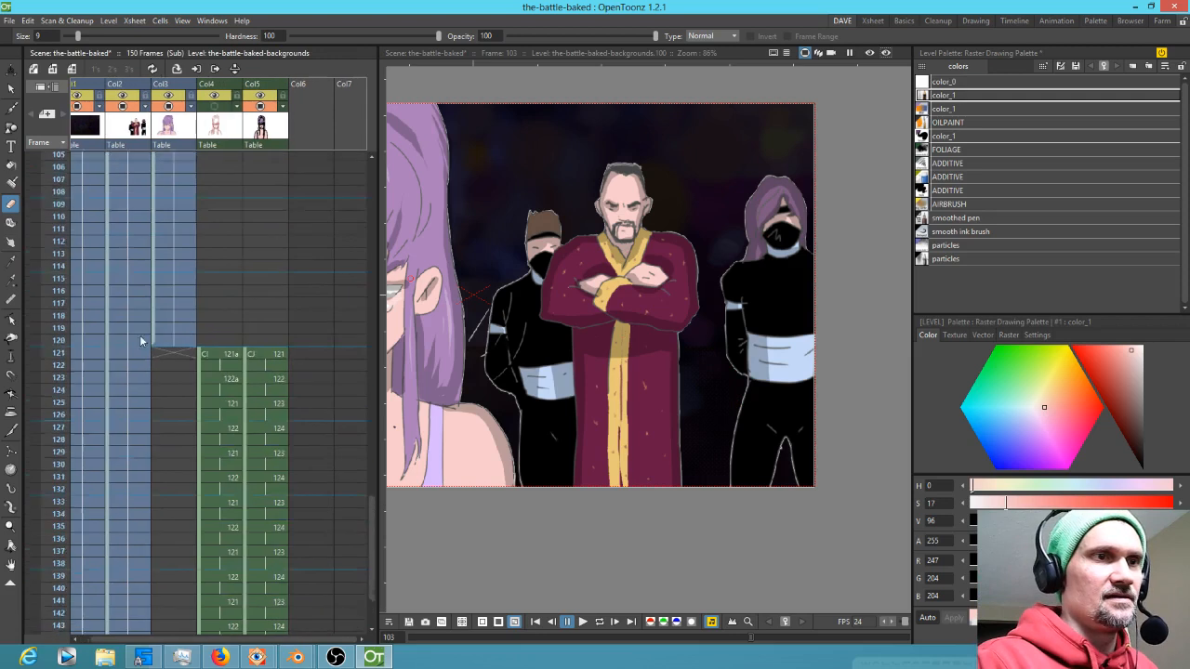
{"action": "scroll", "coordinate": [130, 306], "scroll_direction": "up", "scroll_amount": 2}
{"action": "left_click", "coordinate": [108, 250]}
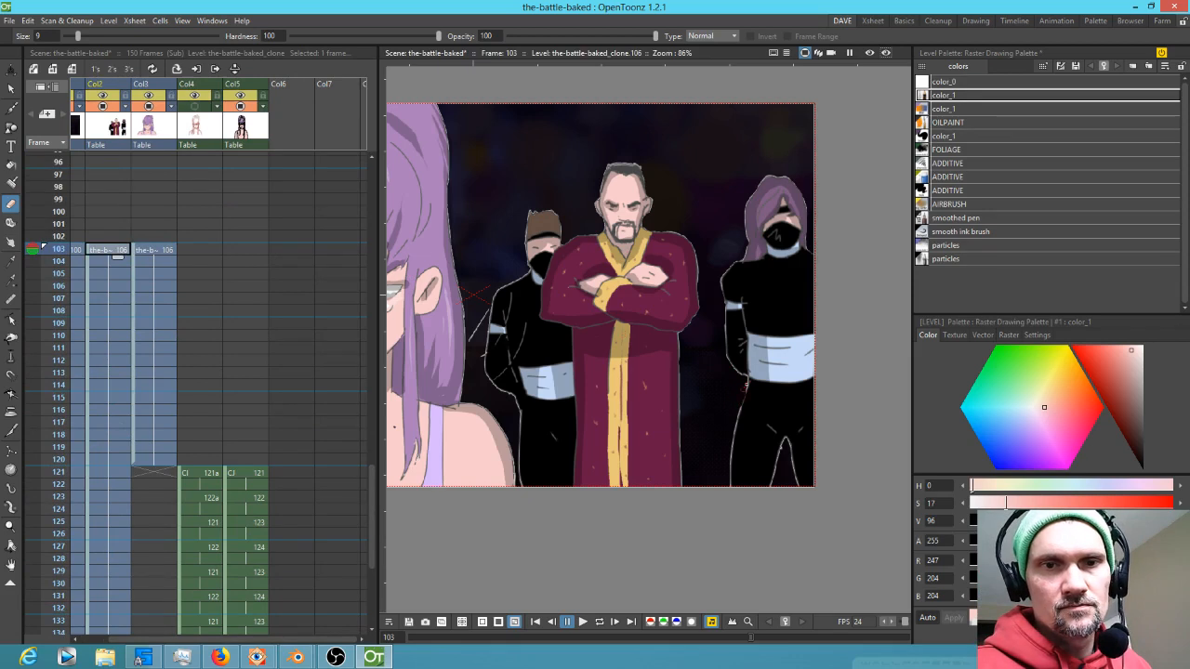
Try erasing the halo along the right masked figure's leg and undo it
{"action": "left_click_drag", "start_coordinate": [740, 409], "coordinate": [729, 461]}
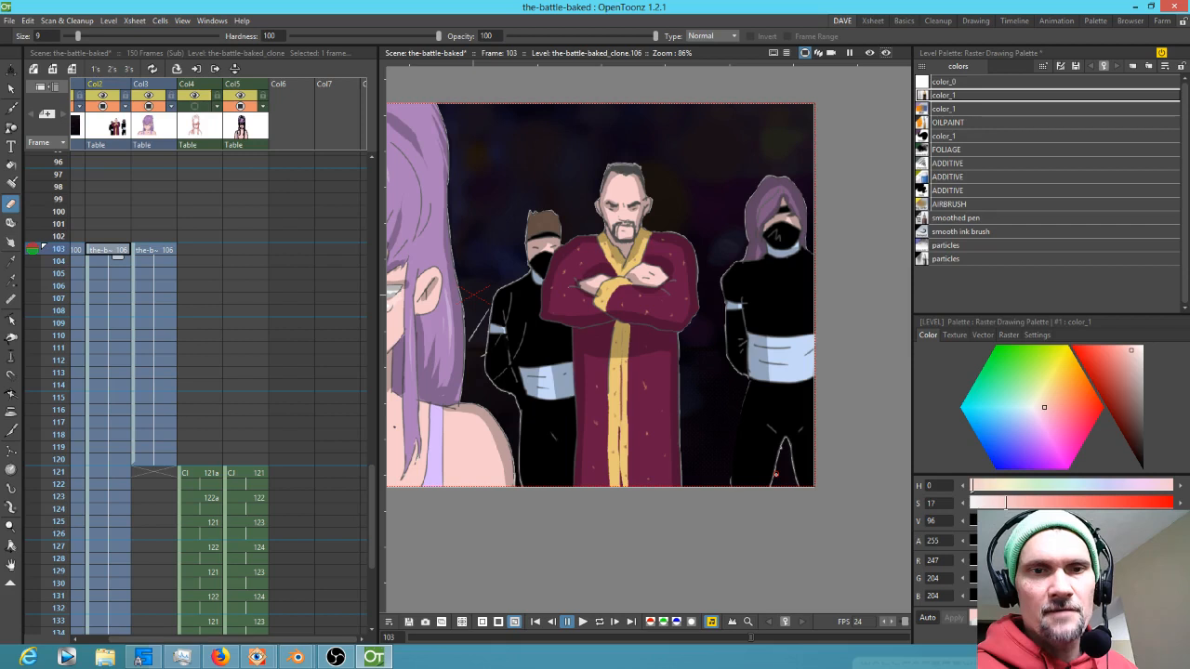
{"action": "key", "text": "ctrl+z"}
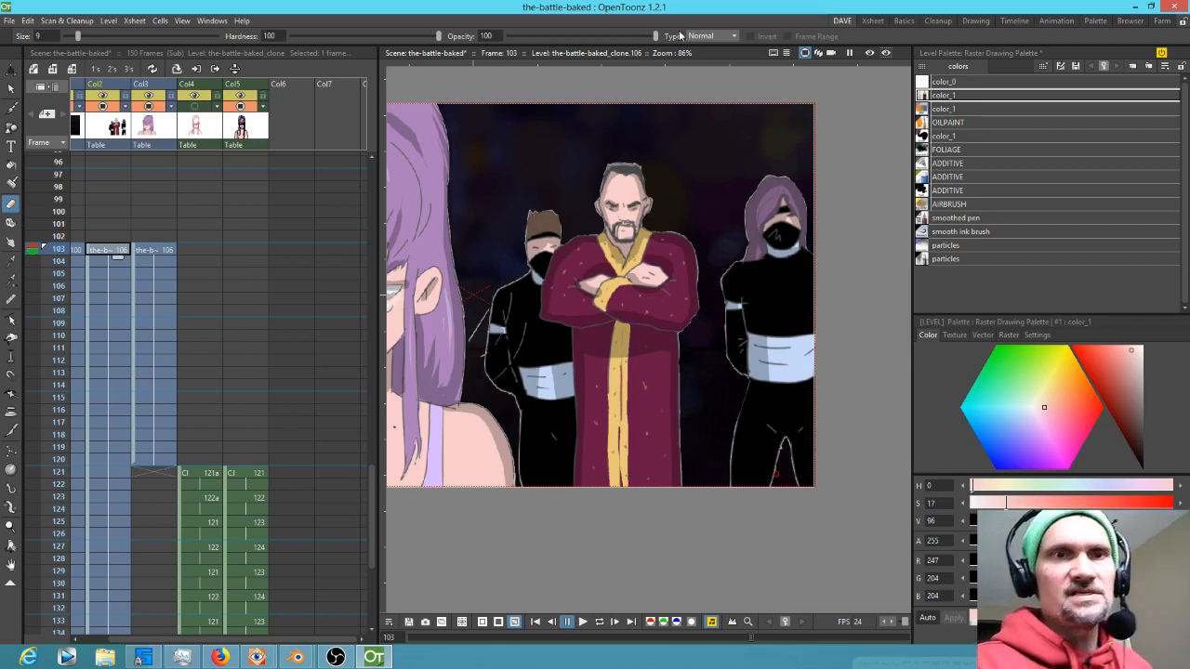
Set the eraser opacity to about 21 and size to 13, then erase the halo around the right masked figure
{"action": "left_click_drag", "start_coordinate": [656, 35], "coordinate": [539, 53]}
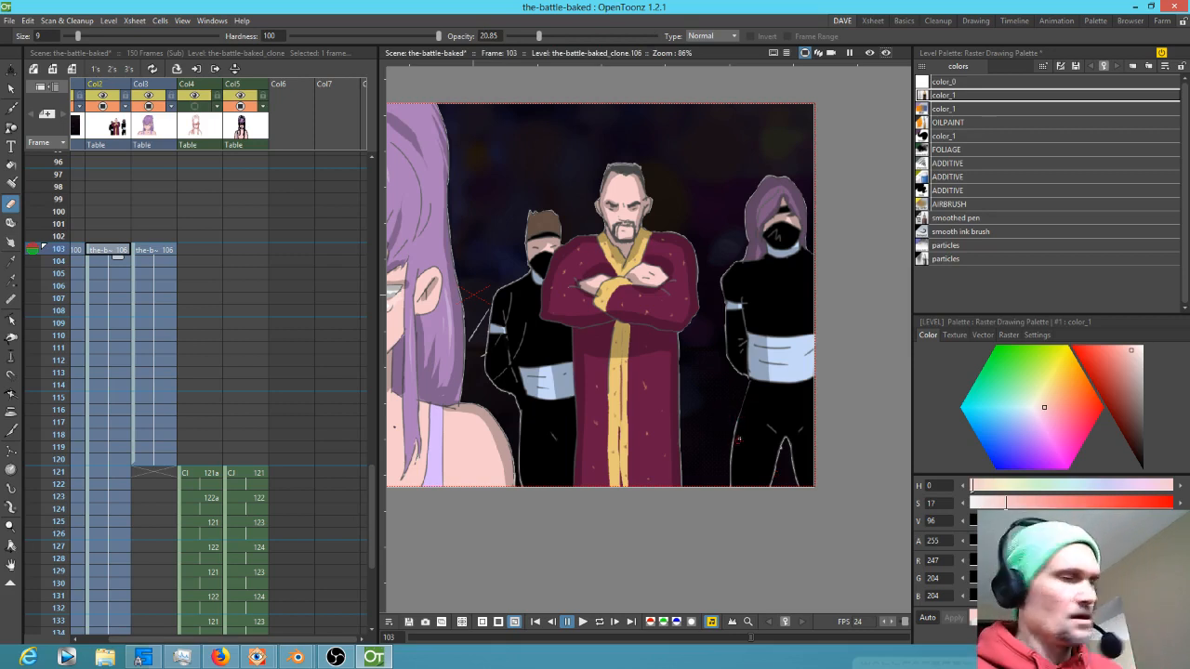
{"action": "key", "text": "i"}
{"action": "key", "text": "i"}
{"action": "key", "text": "i"}
{"action": "key", "text": "i"}
{"action": "left_click_drag", "start_coordinate": [743, 412], "coordinate": [733, 499]}
{"action": "left_click_drag", "start_coordinate": [737, 419], "coordinate": [732, 508]}
{"action": "mouse_move", "coordinate": [785, 436]}
{"action": "left_mouse_down"}
{"action": "mouse_move", "coordinate": [775, 471]}
{"action": "mouse_move", "coordinate": [782, 444]}
{"action": "mouse_move", "coordinate": [793, 465]}
{"action": "mouse_move", "coordinate": [786, 442]}
{"action": "mouse_move", "coordinate": [769, 494]}
{"action": "left_mouse_up"}
{"action": "mouse_move", "coordinate": [743, 379]}
{"action": "left_mouse_down"}
{"action": "mouse_move", "coordinate": [727, 350]}
{"action": "mouse_move", "coordinate": [743, 374]}
{"action": "mouse_move", "coordinate": [727, 316]}
{"action": "mouse_move", "coordinate": [726, 338]}
{"action": "mouse_move", "coordinate": [735, 261]}
{"action": "left_mouse_up"}
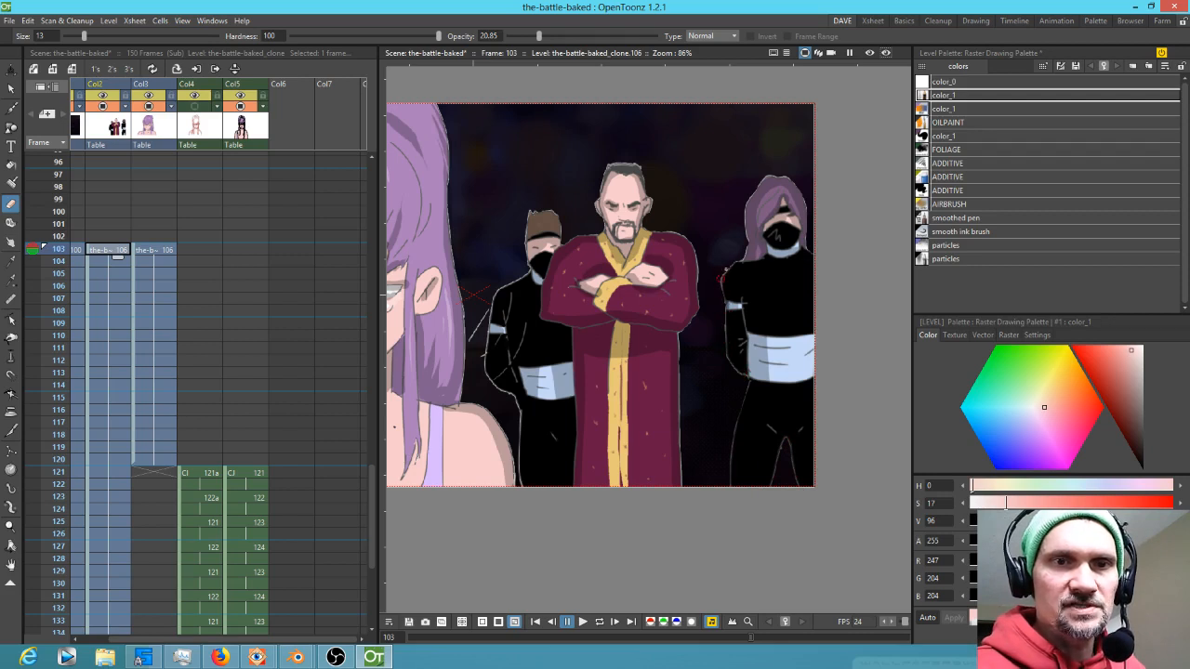
{"action": "mouse_move", "coordinate": [746, 251]}
{"action": "left_mouse_down"}
{"action": "mouse_move", "coordinate": [742, 211]}
{"action": "mouse_move", "coordinate": [764, 175]}
{"action": "left_mouse_up"}
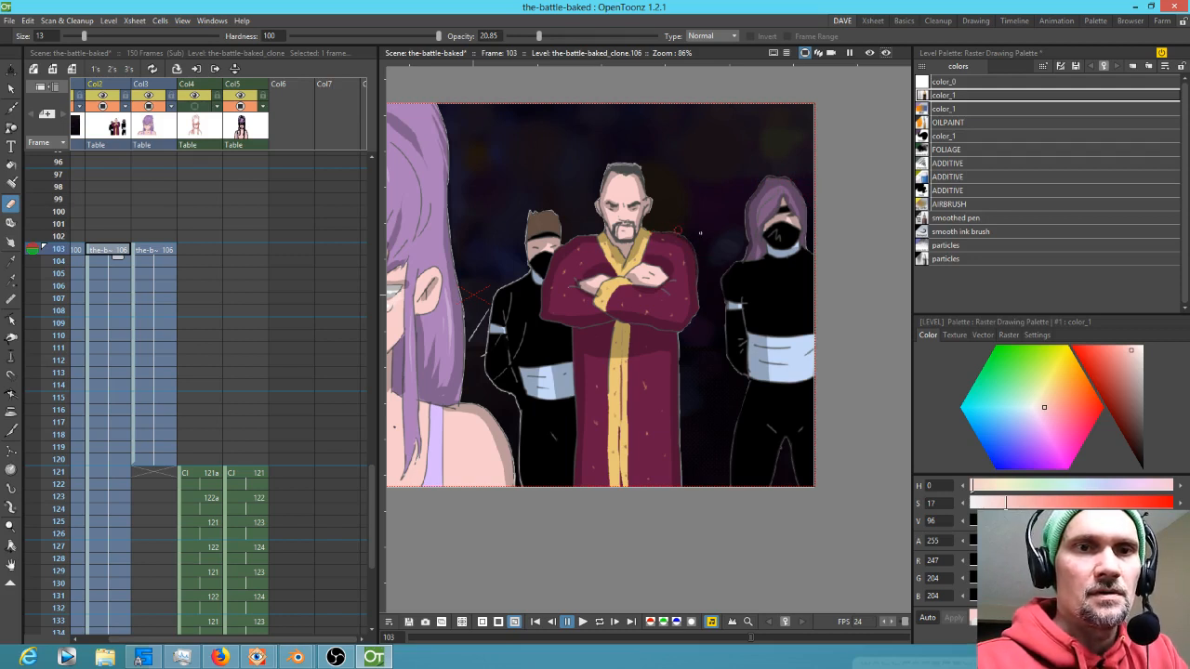
Set the eraser opacity to about 26 and erase the halo along the left masked figure's edges
{"action": "left_click_drag", "start_coordinate": [565, 39], "coordinate": [566, 37]}
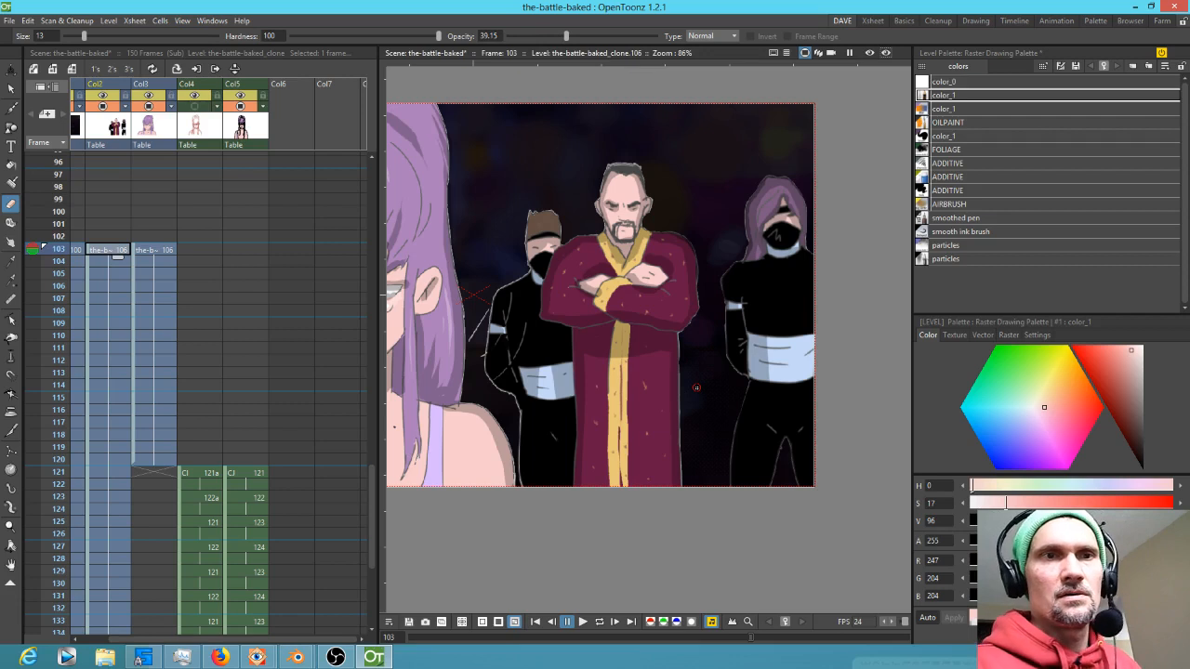
{"action": "left_click_drag", "start_coordinate": [558, 36], "coordinate": [547, 36]}
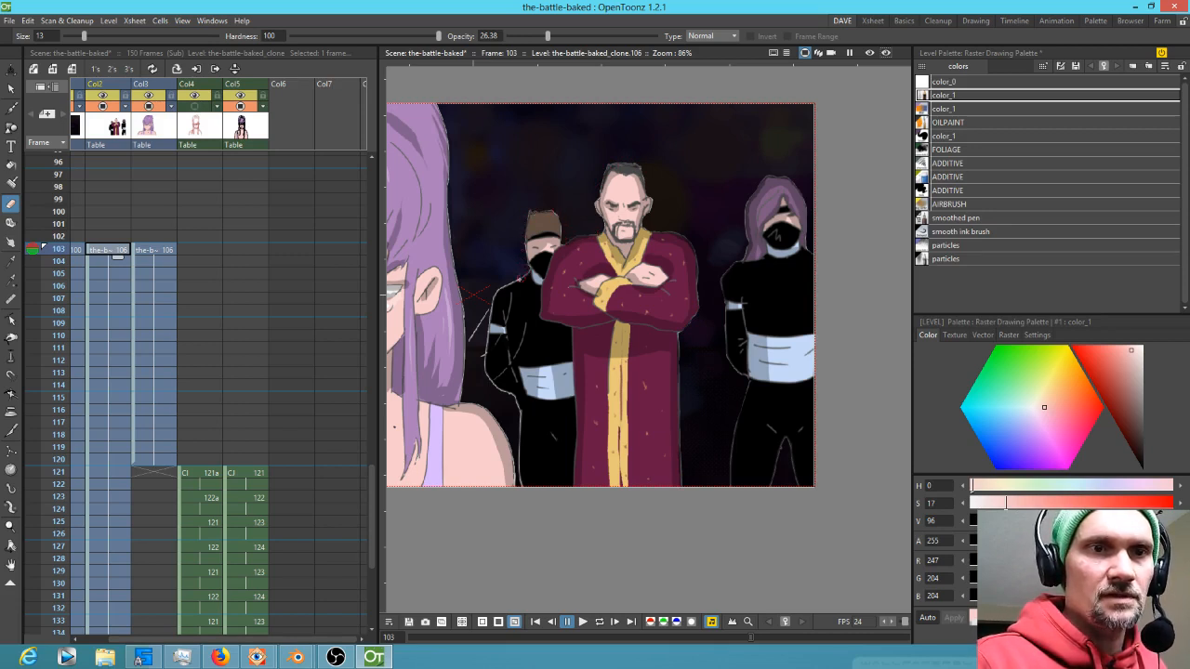
{"action": "left_click_drag", "start_coordinate": [497, 294], "coordinate": [482, 354]}
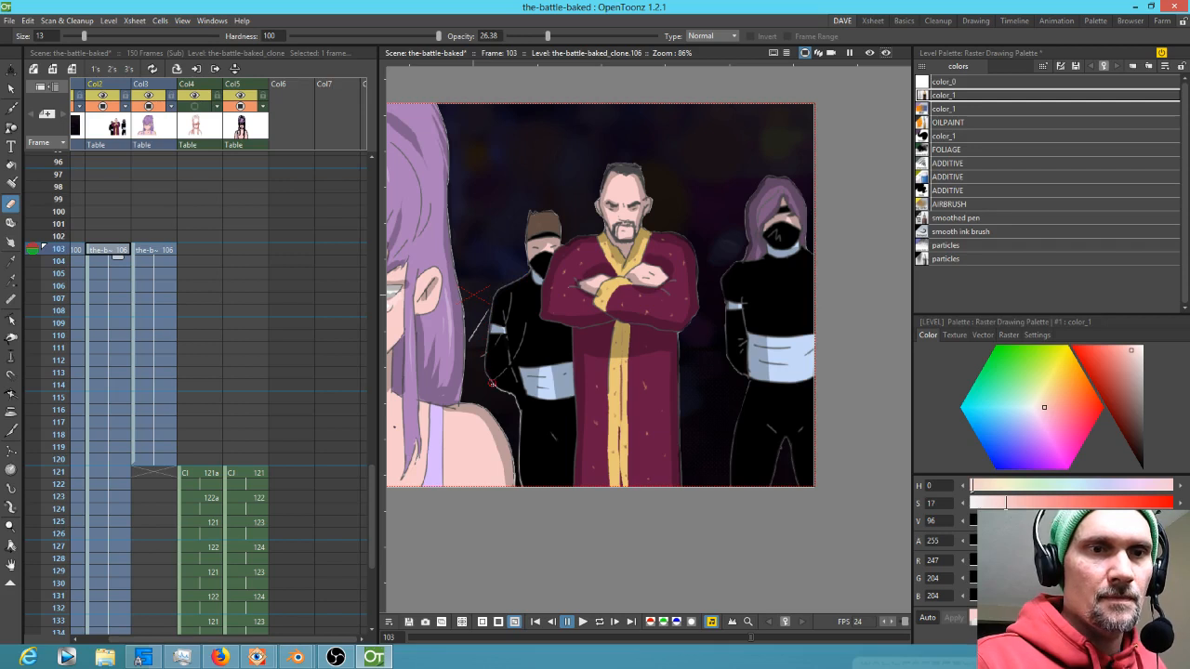
{"action": "left_click_drag", "start_coordinate": [520, 411], "coordinate": [519, 470]}
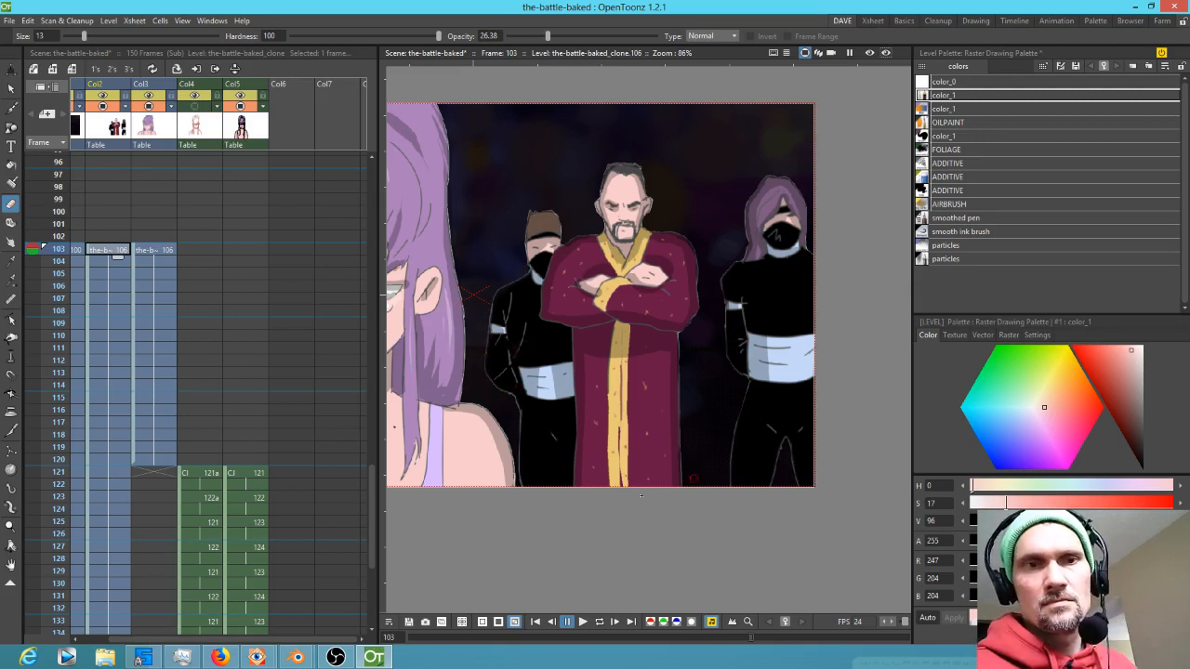
Reset the eraser opacity to 100 and zoom in on the girl in the foreground
{"action": "scroll", "coordinate": [612, 483], "scroll_direction": "down", "scroll_amount": 5}
{"action": "left_click_drag", "start_coordinate": [612, 484], "coordinate": [715, 425]}
{"action": "scroll", "coordinate": [716, 425], "scroll_direction": "down", "scroll_amount": 1}
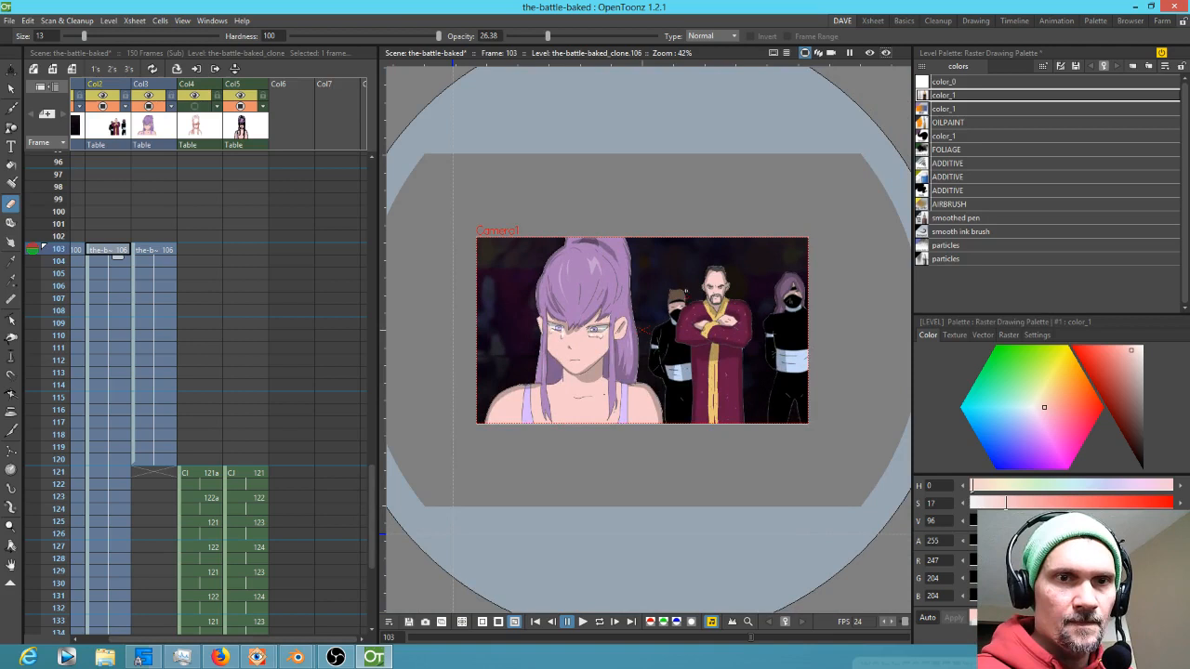
{"action": "left_click_drag", "start_coordinate": [548, 35], "coordinate": [655, 35]}
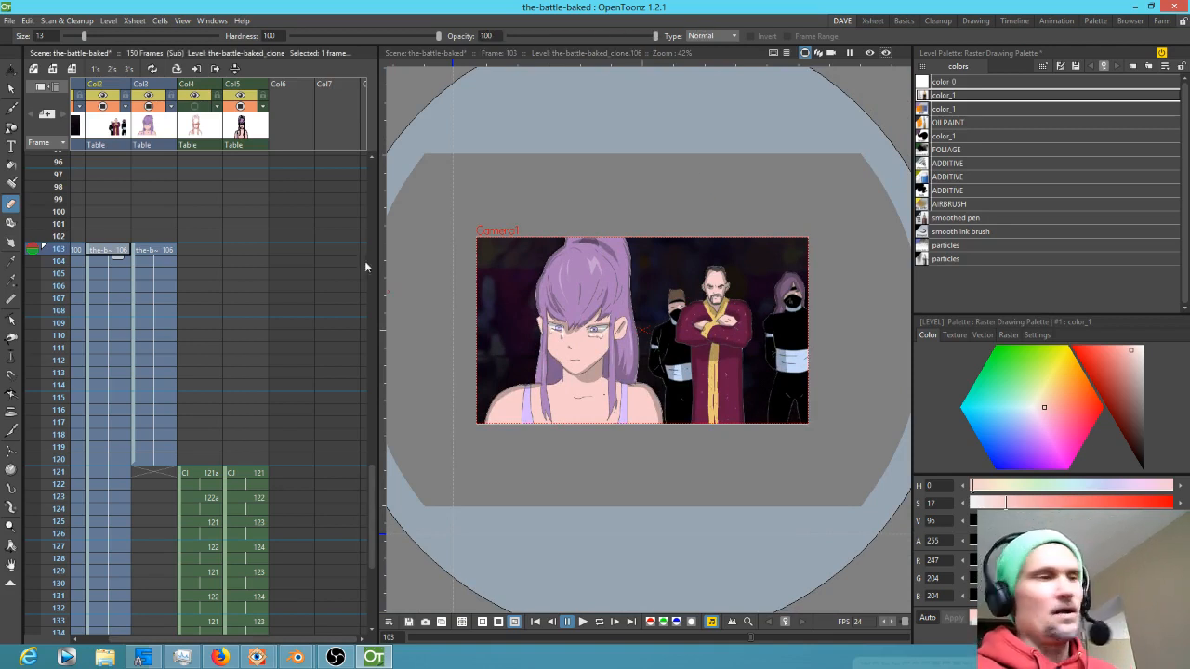
{"action": "scroll", "coordinate": [544, 326], "scroll_direction": "up", "scroll_amount": 5}
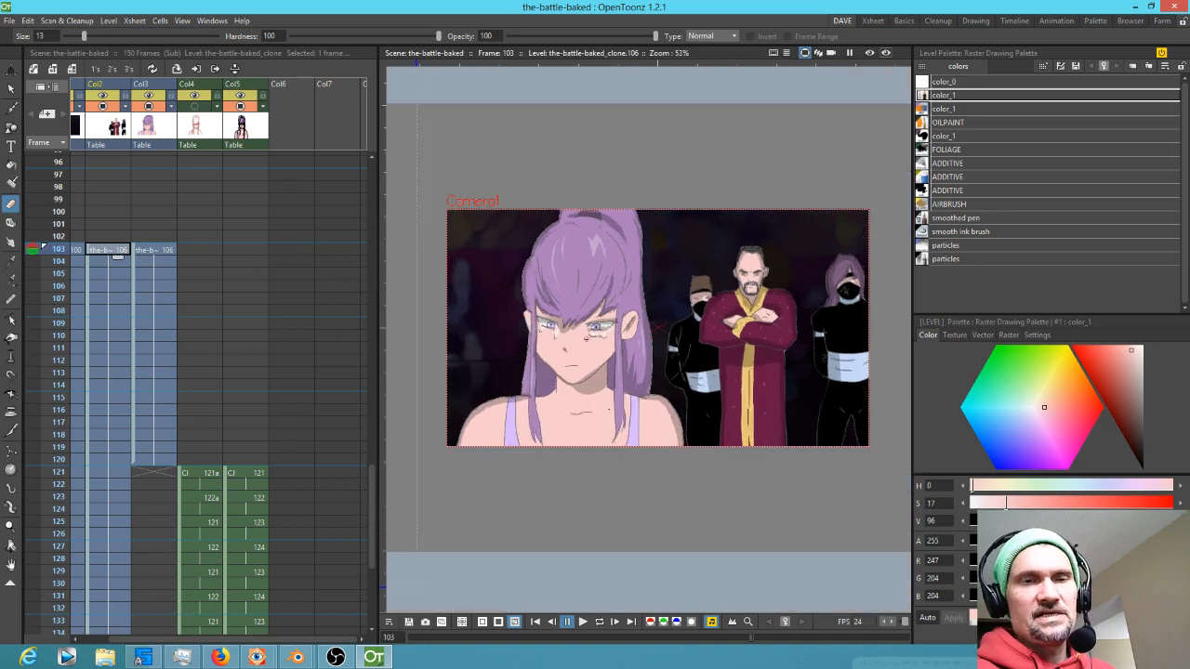
{"action": "left_click_drag", "start_coordinate": [586, 338], "coordinate": [629, 338]}
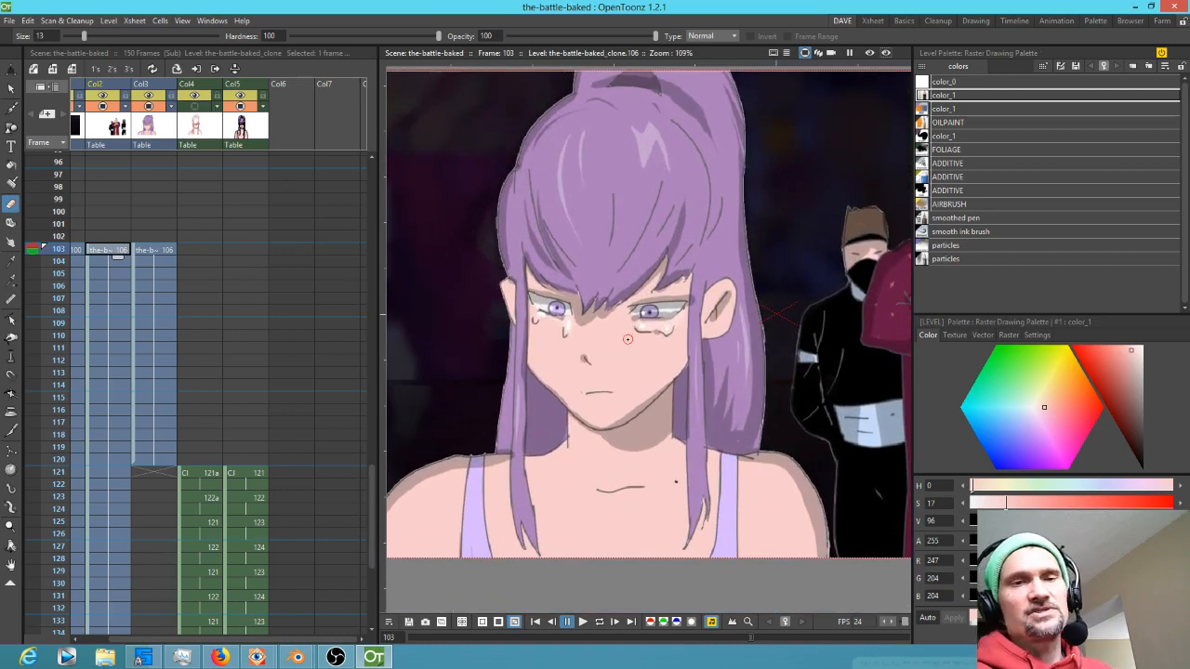
Select the girl's level cell and save the scene with all its levels
{"action": "left_click", "coordinate": [160, 250]}
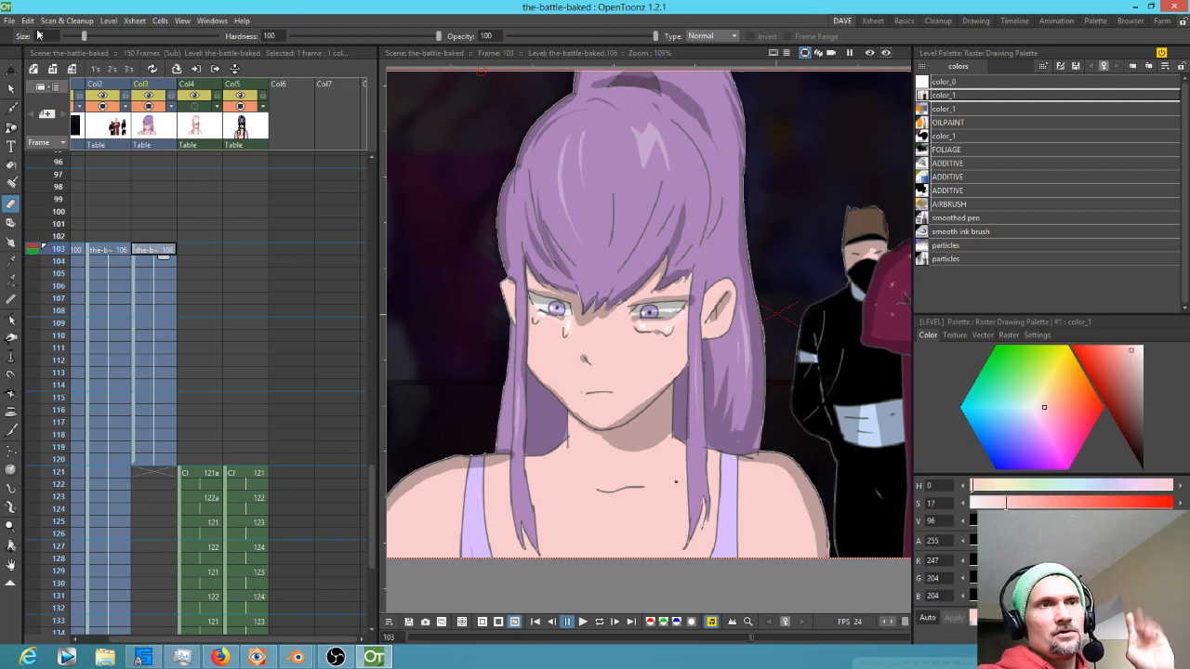
{"action": "left_click", "coordinate": [8, 22]}
{"action": "left_click", "coordinate": [29, 63]}
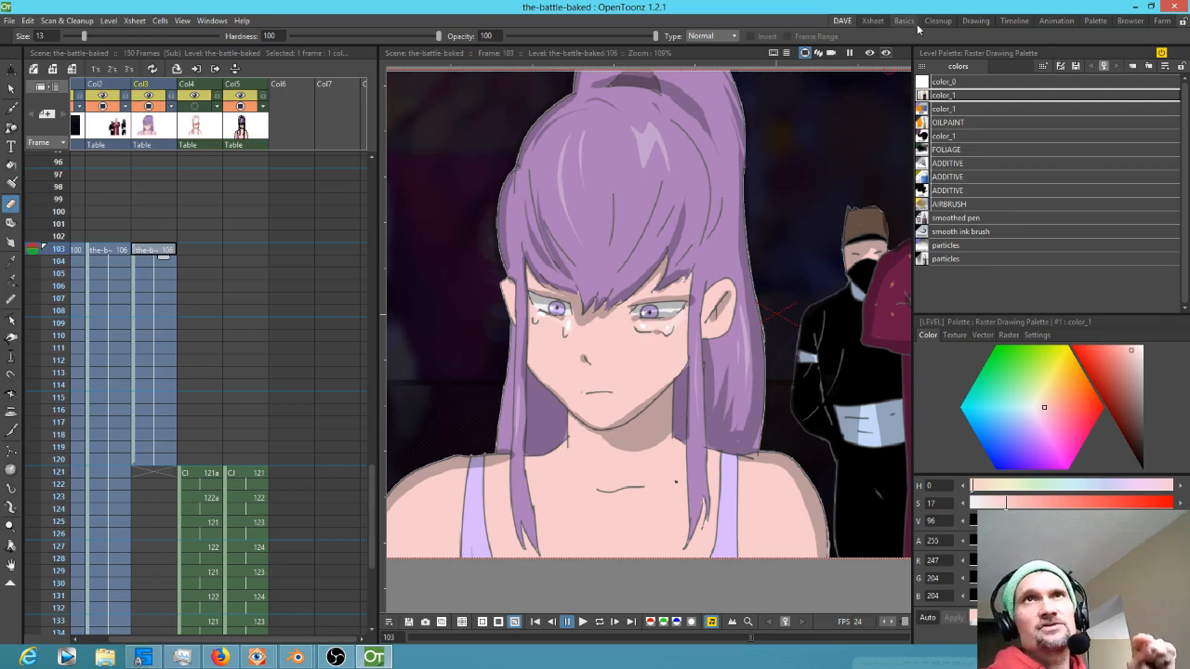
Switch to the Drawing room and browse the frames in the level strip
{"action": "left_click", "coordinate": [984, 23]}
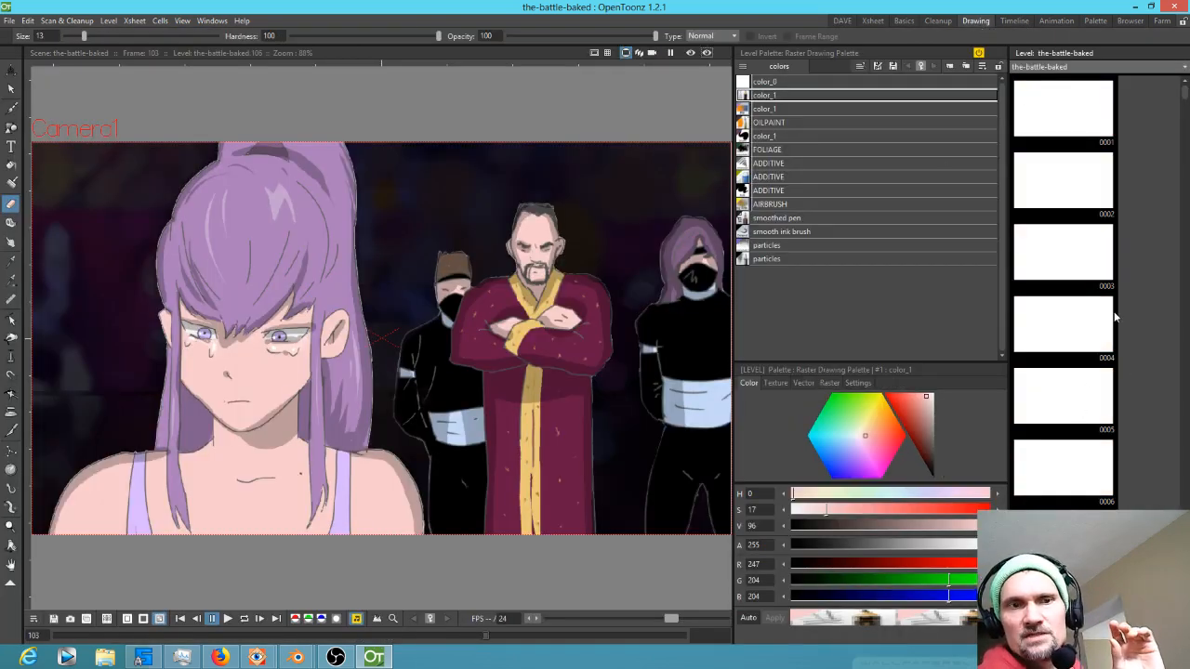
{"action": "scroll", "coordinate": [1114, 316], "scroll_direction": "down", "scroll_amount": 4}
{"action": "scroll", "coordinate": [1114, 316], "scroll_direction": "down", "scroll_amount": 12}
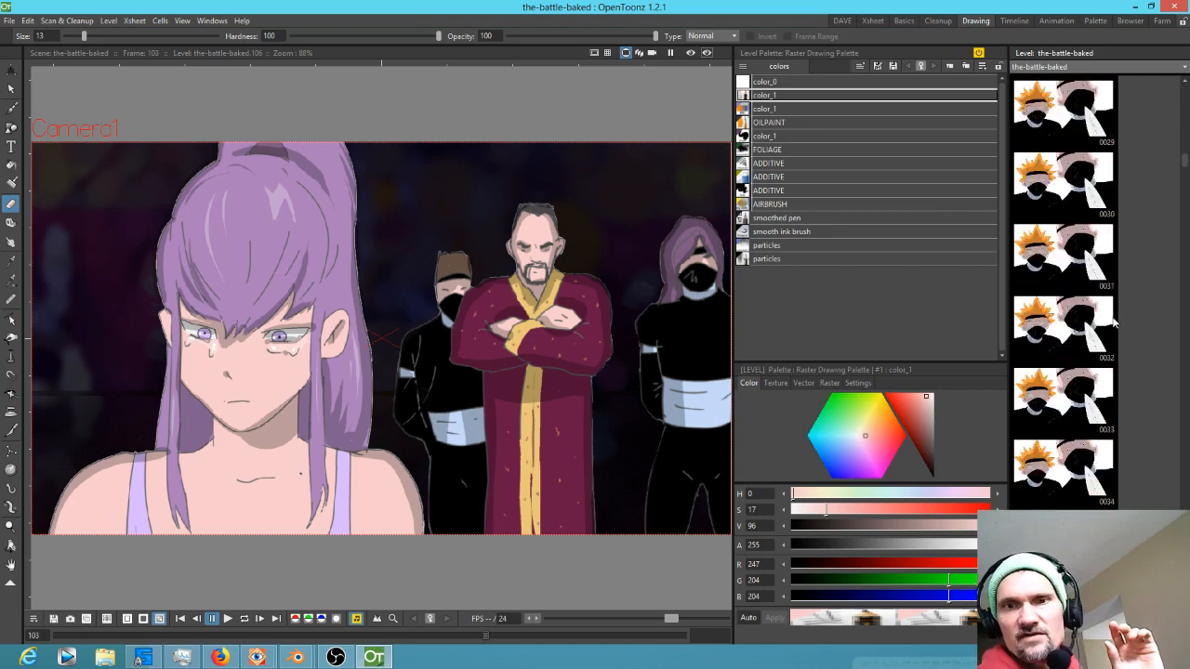
{"action": "scroll", "coordinate": [1111, 326], "scroll_direction": "down", "scroll_amount": 14}
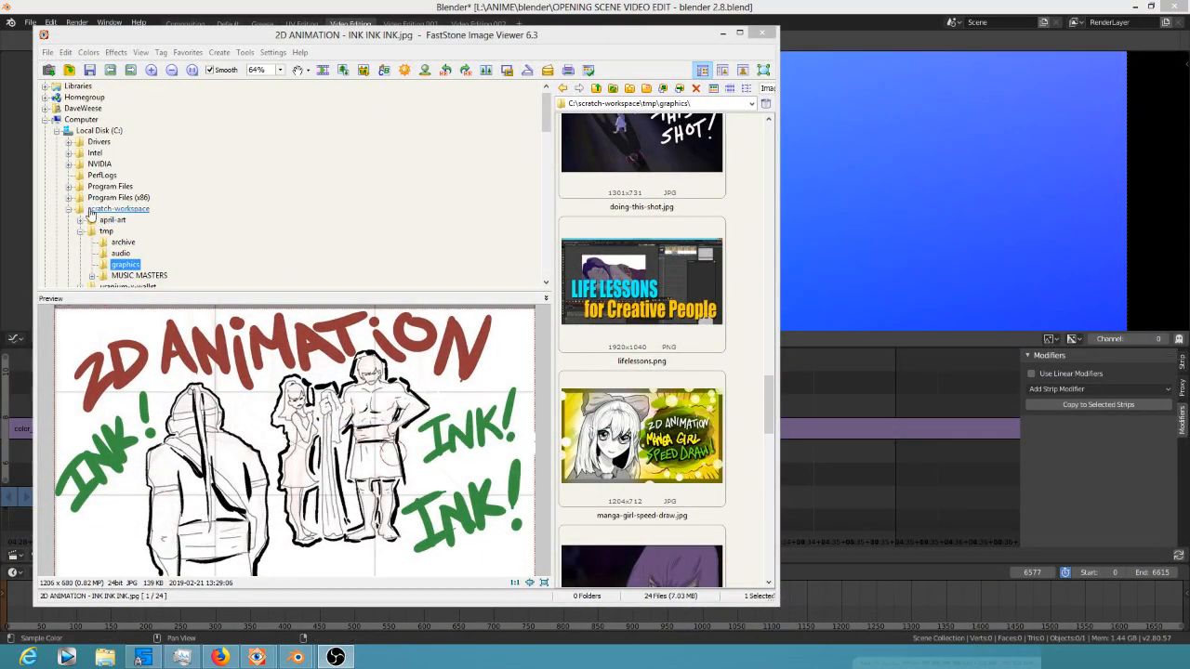
Switch to FastStone Image Viewer and open the L:\ANIME\render folder
{"action": "left_click", "coordinate": [97, 130]}
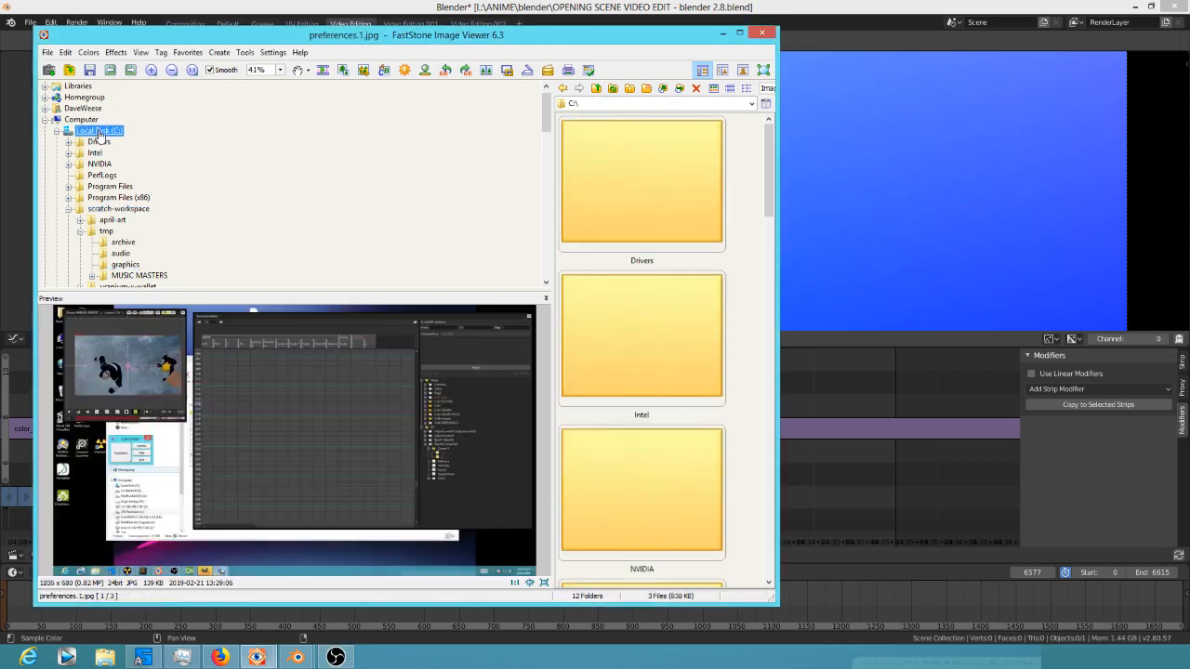
{"action": "left_click", "coordinate": [57, 132]}
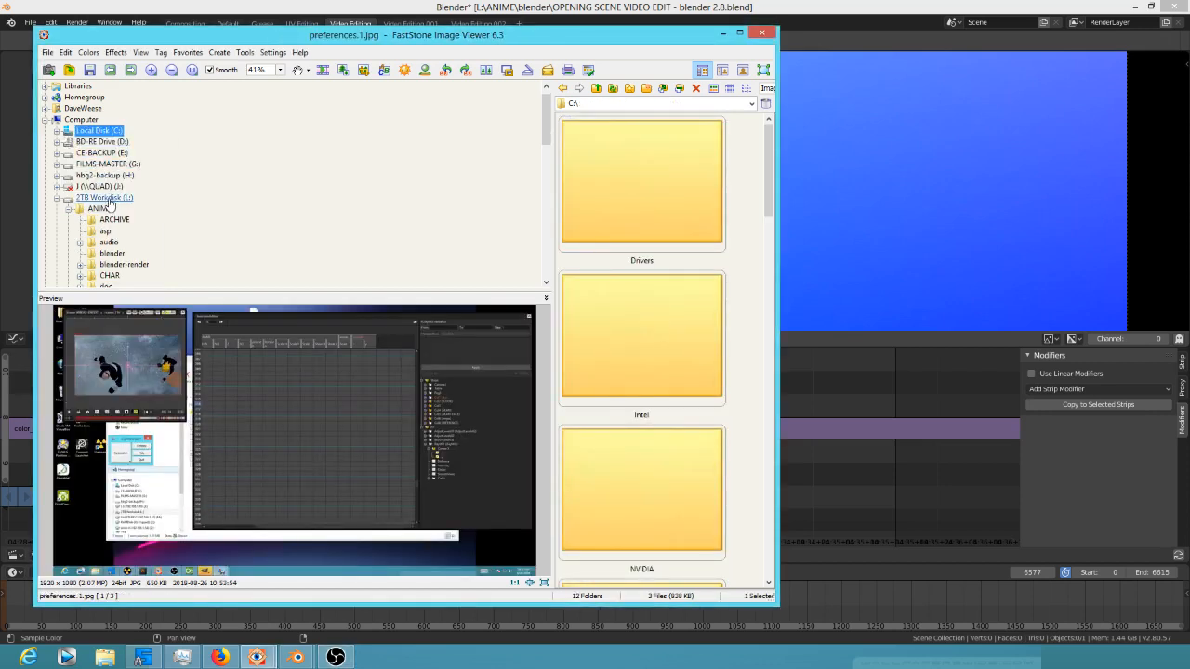
{"action": "left_click", "coordinate": [108, 198]}
{"action": "left_click", "coordinate": [101, 209]}
{"action": "scroll", "coordinate": [145, 228], "scroll_direction": "down", "scroll_amount": 1}
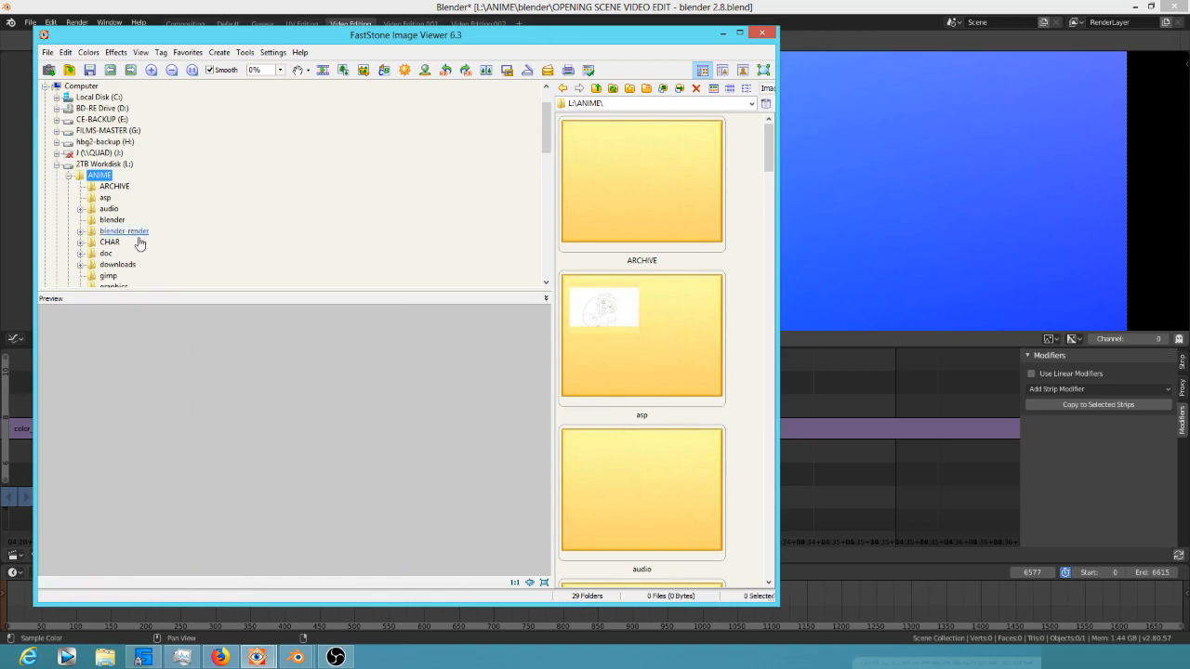
{"action": "scroll", "coordinate": [141, 228], "scroll_direction": "down", "scroll_amount": 3}
{"action": "scroll", "coordinate": [127, 270], "scroll_direction": "down", "scroll_amount": 2}
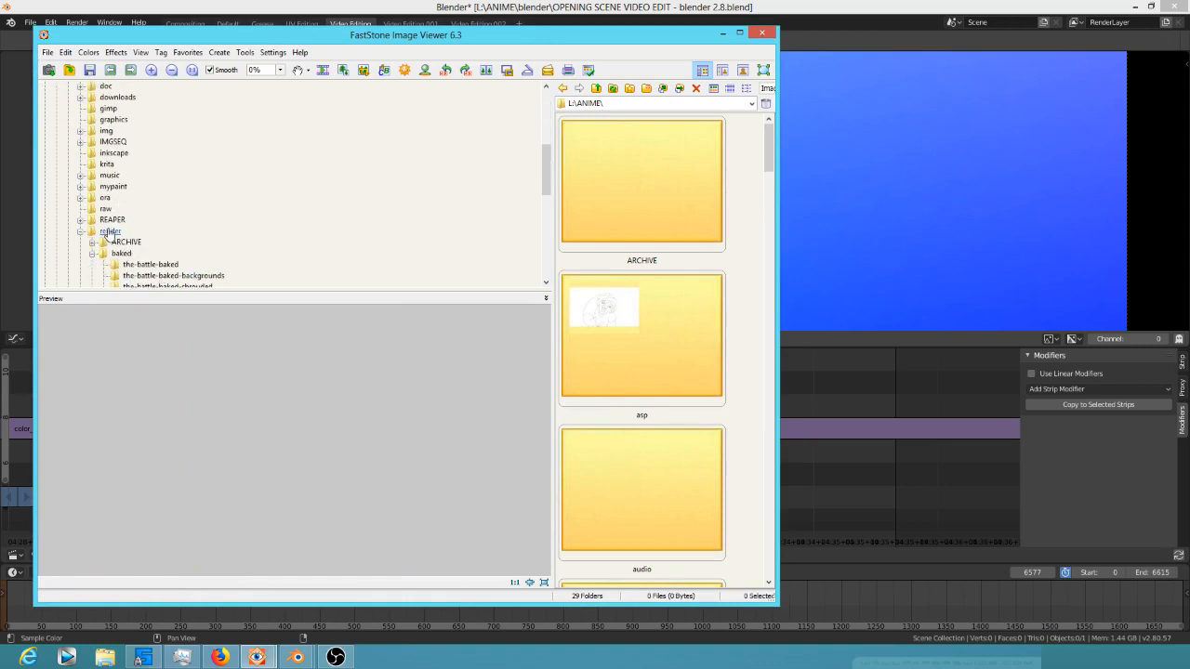
{"action": "left_click", "coordinate": [110, 231]}
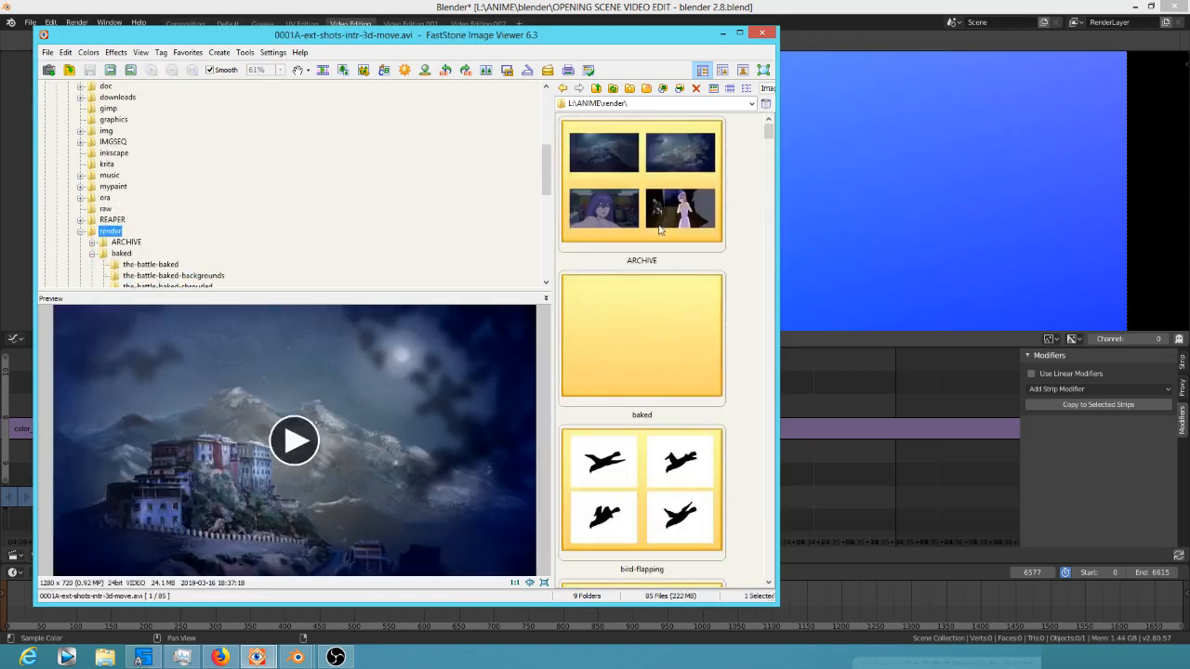
Browse the frames in the-battle-baked render folder and open the-battle-baked.0106.png for editing
{"action": "left_click", "coordinate": [158, 265]}
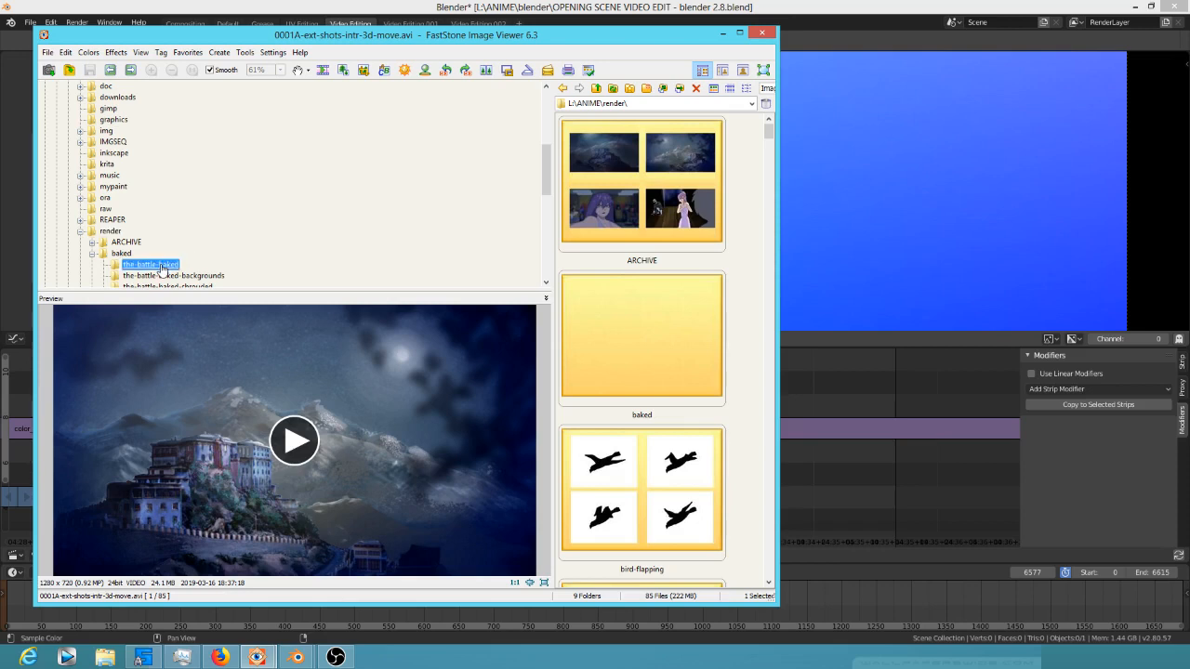
{"action": "scroll", "coordinate": [739, 311], "scroll_direction": "down", "scroll_amount": 5}
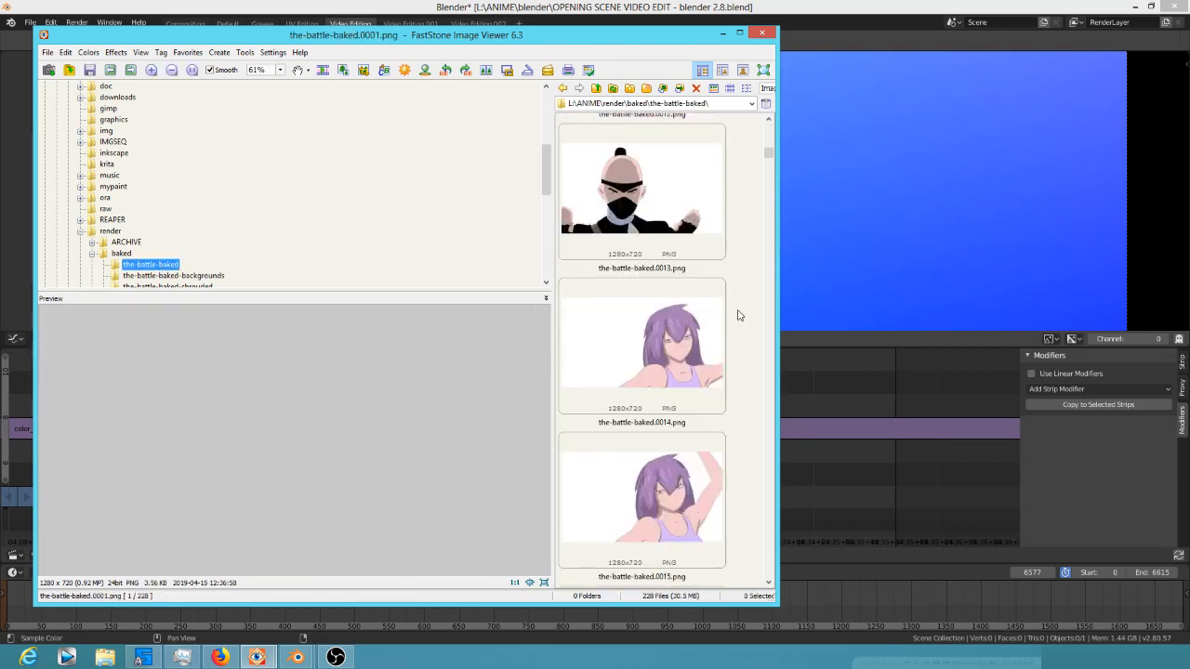
{"action": "scroll", "coordinate": [741, 321], "scroll_direction": "down", "scroll_amount": 9}
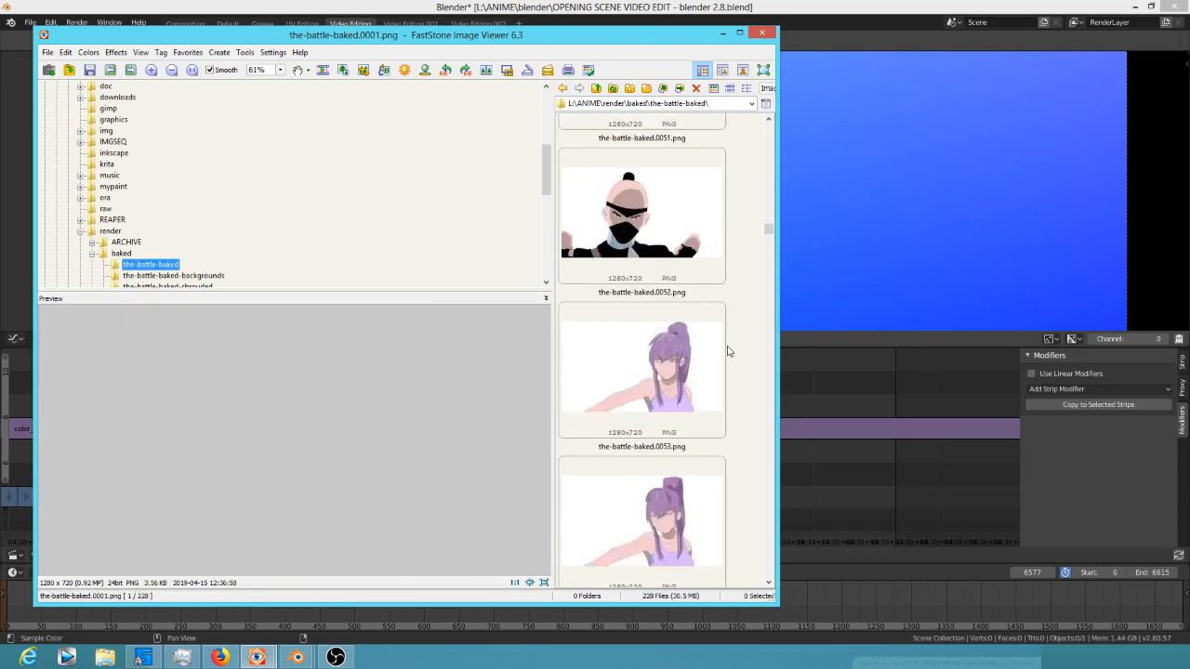
{"action": "scroll", "coordinate": [734, 350], "scroll_direction": "down", "scroll_amount": 12}
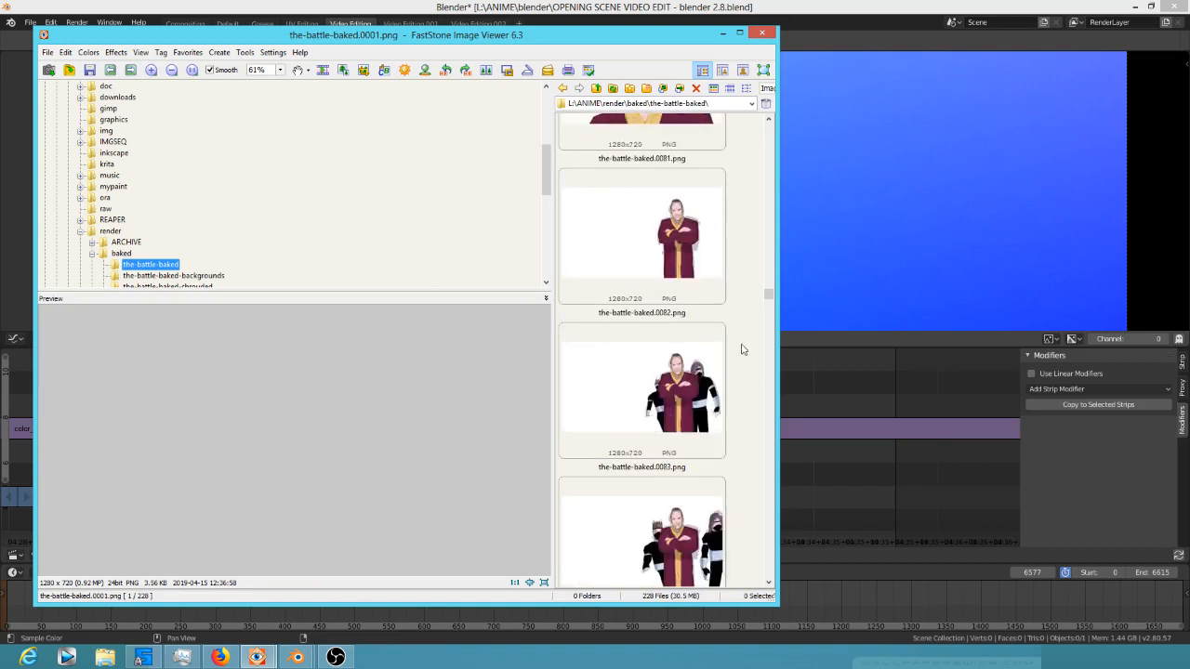
{"action": "scroll", "coordinate": [743, 350], "scroll_direction": "down", "scroll_amount": 6}
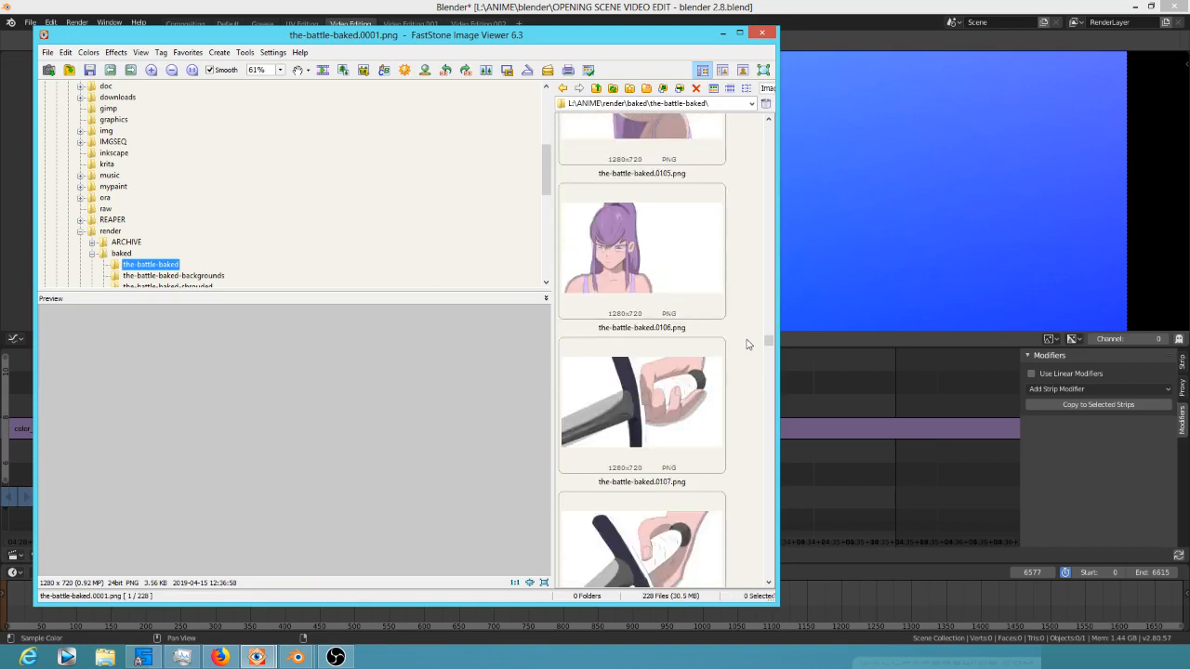
{"action": "scroll", "coordinate": [746, 344], "scroll_direction": "down", "scroll_amount": 3}
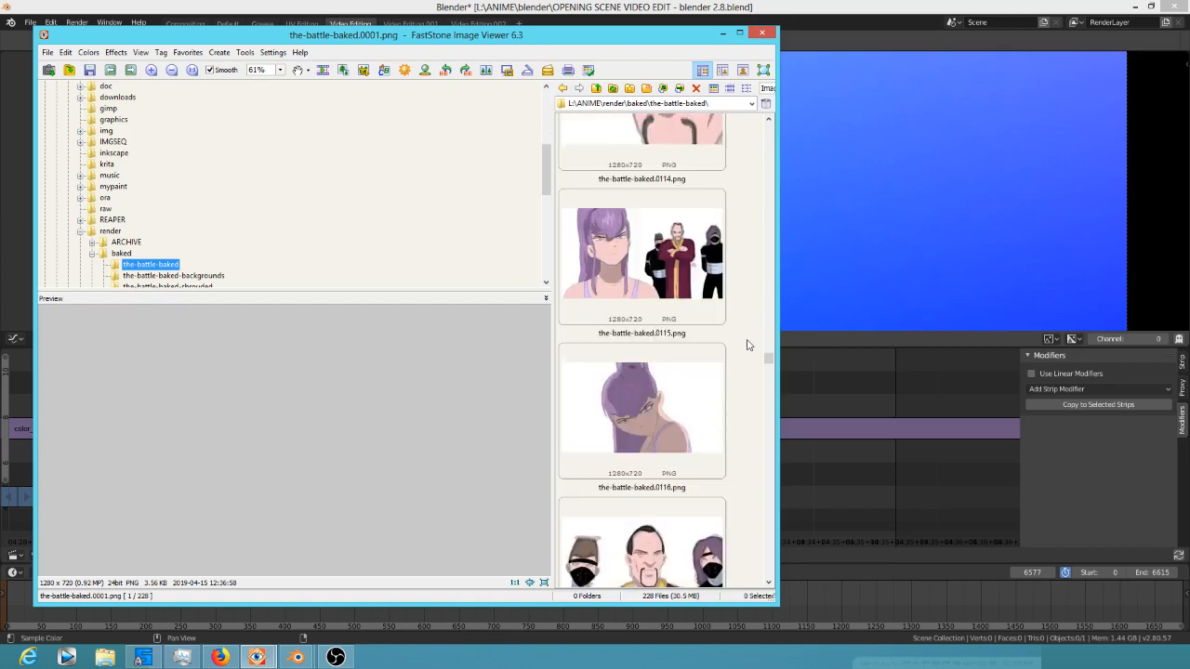
{"action": "scroll", "coordinate": [749, 342], "scroll_direction": "up", "scroll_amount": 3}
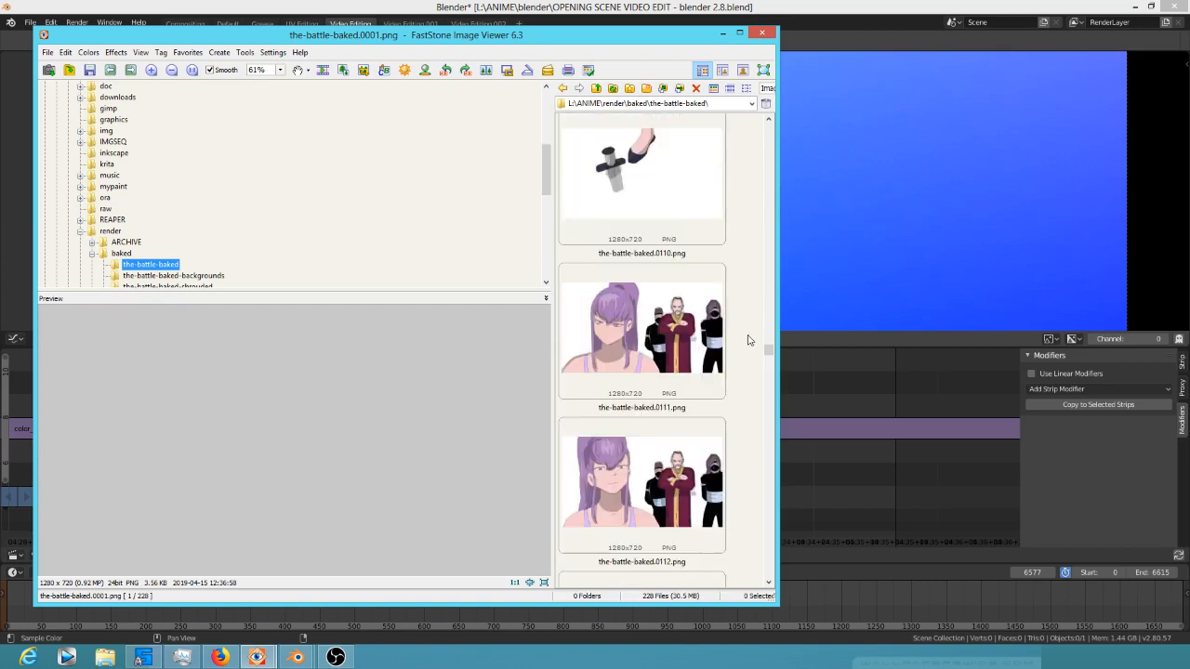
{"action": "scroll", "coordinate": [749, 341], "scroll_direction": "down", "scroll_amount": 2}
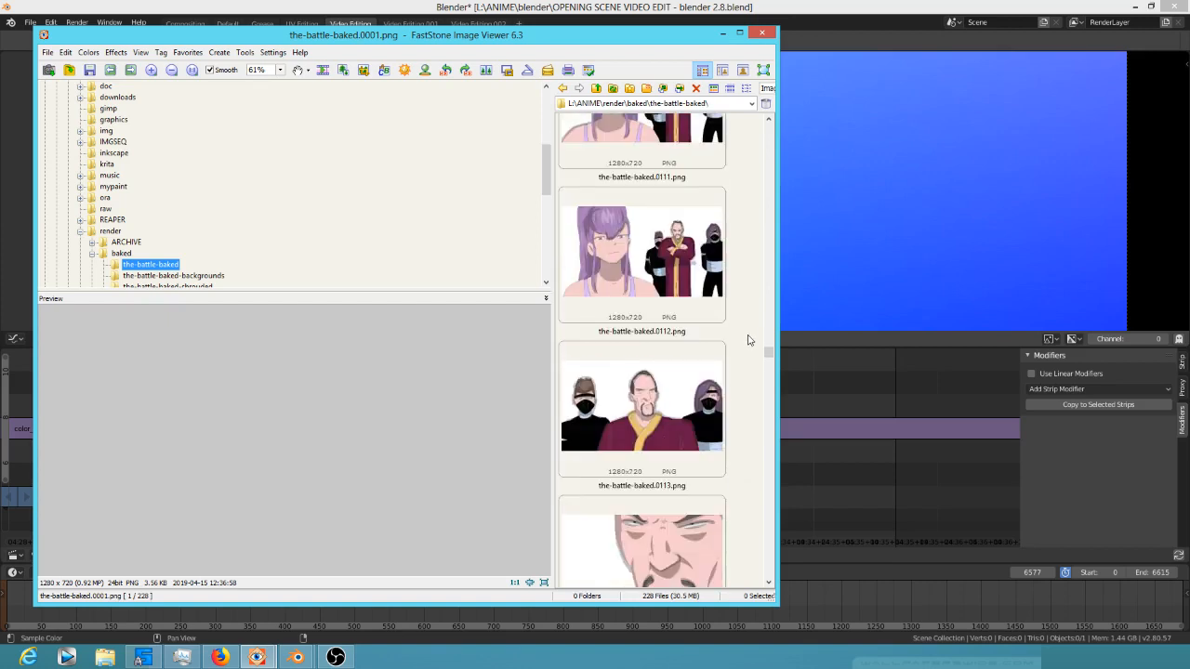
{"action": "scroll", "coordinate": [748, 339], "scroll_direction": "up", "scroll_amount": 2}
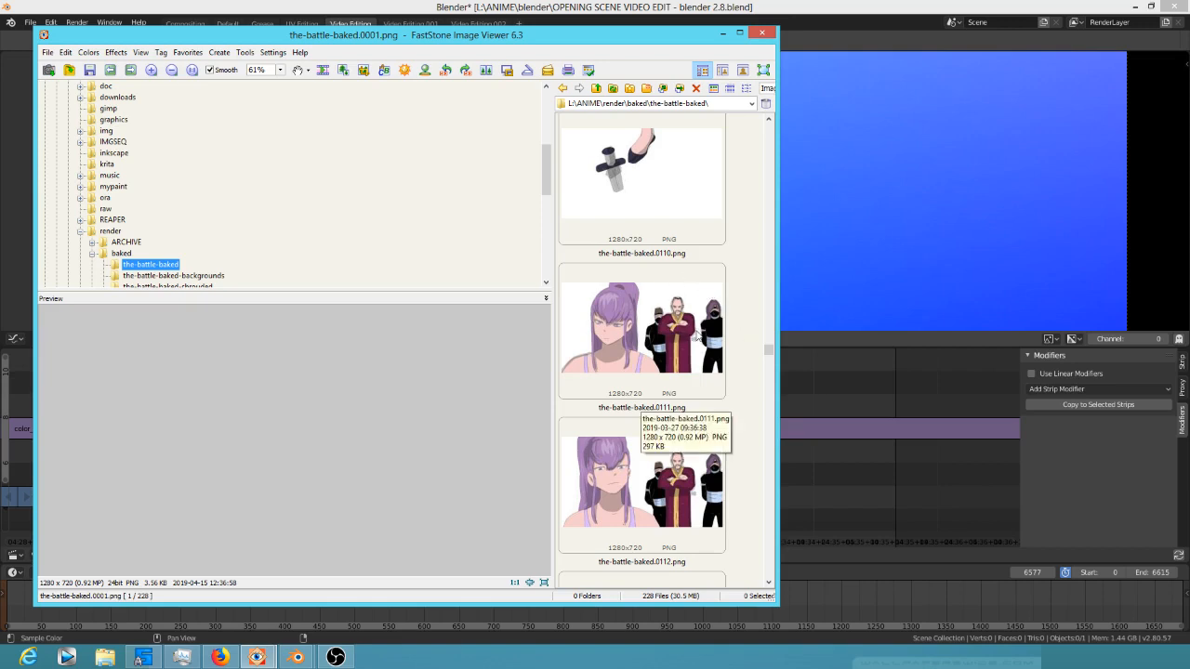
{"action": "scroll", "coordinate": [698, 276], "scroll_direction": "up", "scroll_amount": 8}
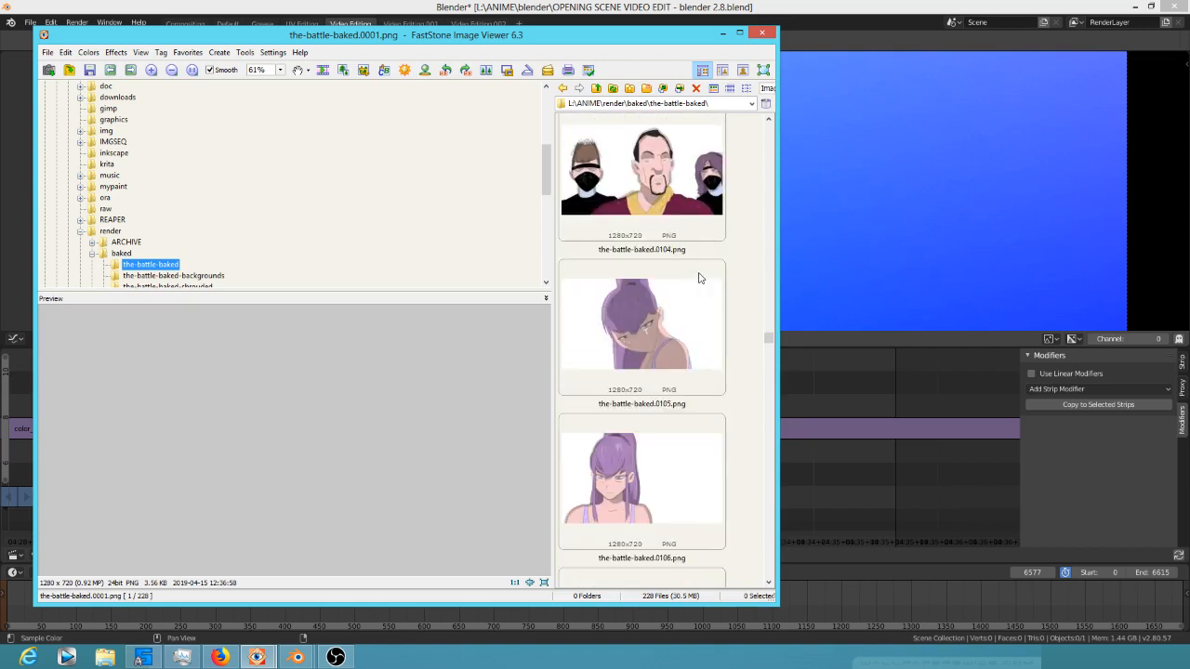
{"action": "left_click", "coordinate": [633, 476]}
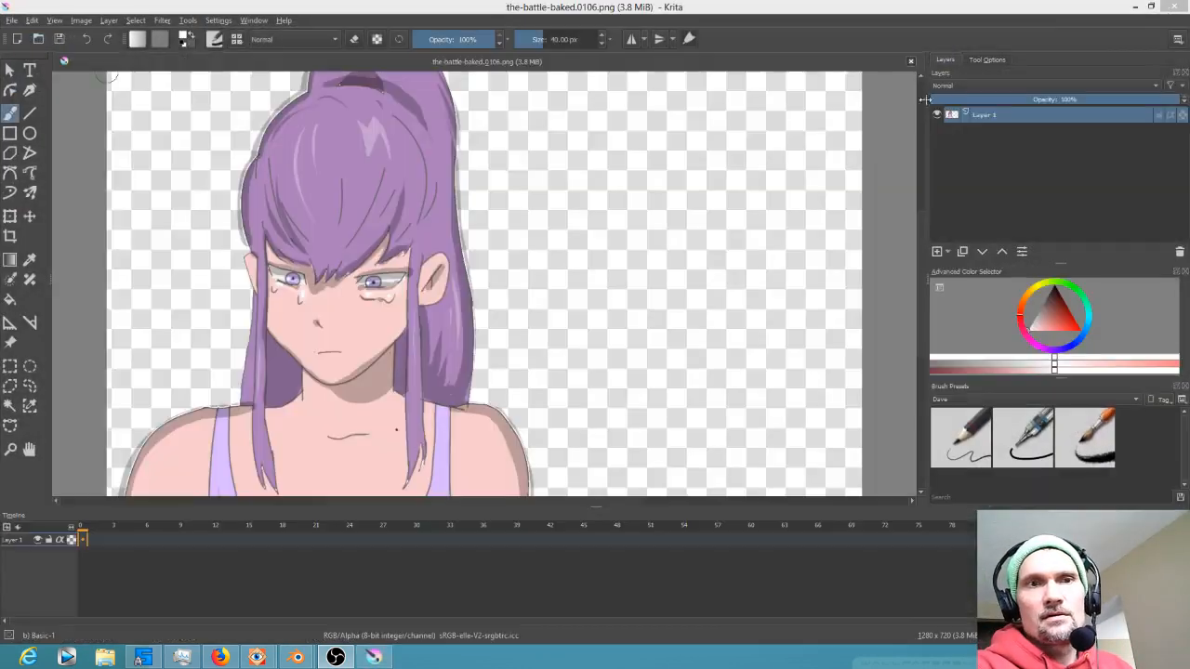
Close Blender without saving its changes
{"action": "left_click", "coordinate": [1174, 7]}
{"action": "left_click", "coordinate": [1173, 7]}
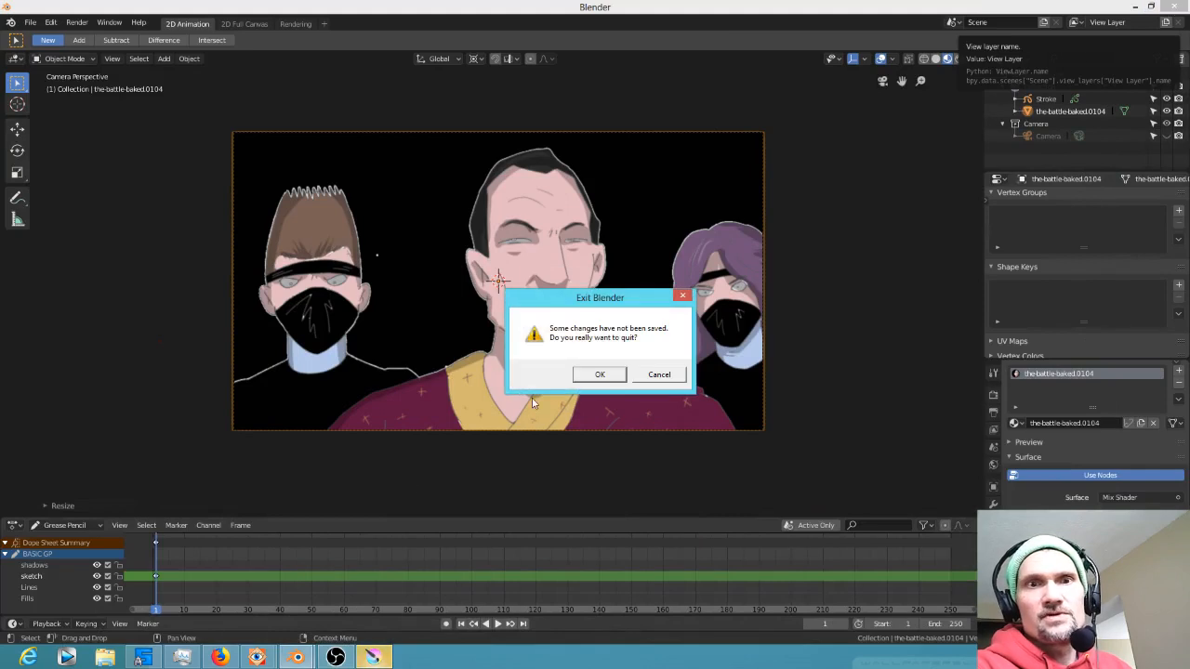
{"action": "left_click", "coordinate": [600, 375]}
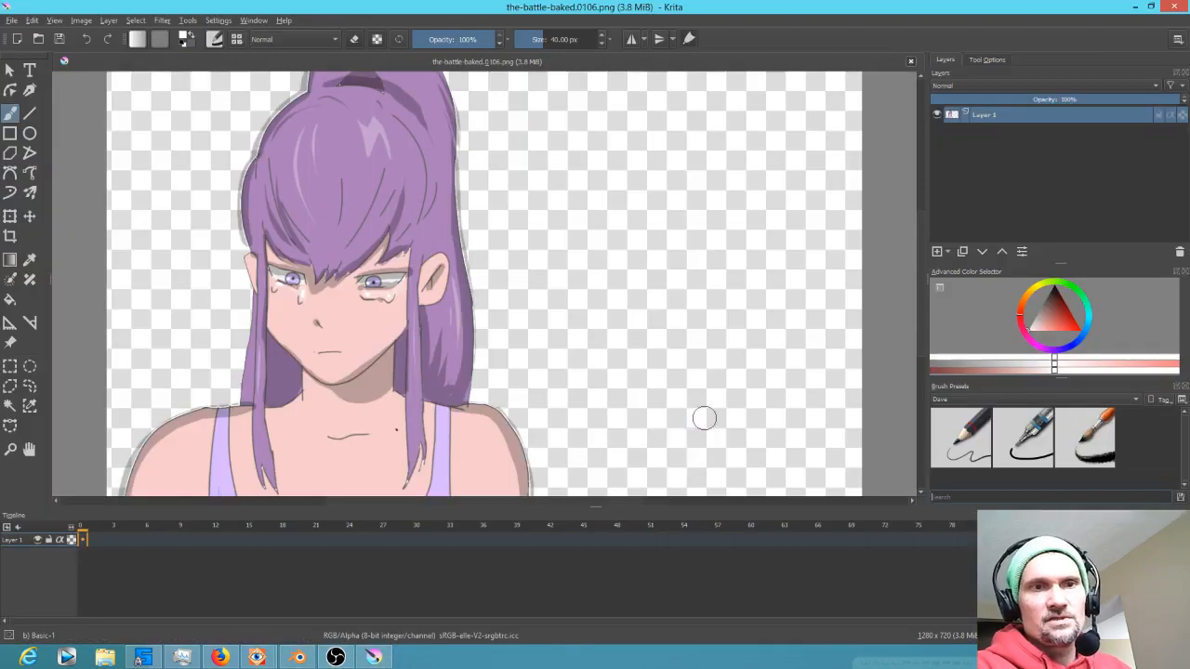
Select the grey halo around the girl's hair with the Contiguous Selection tool and delete it
{"action": "scroll", "coordinate": [663, 358], "scroll_direction": "down", "scroll_amount": 1}
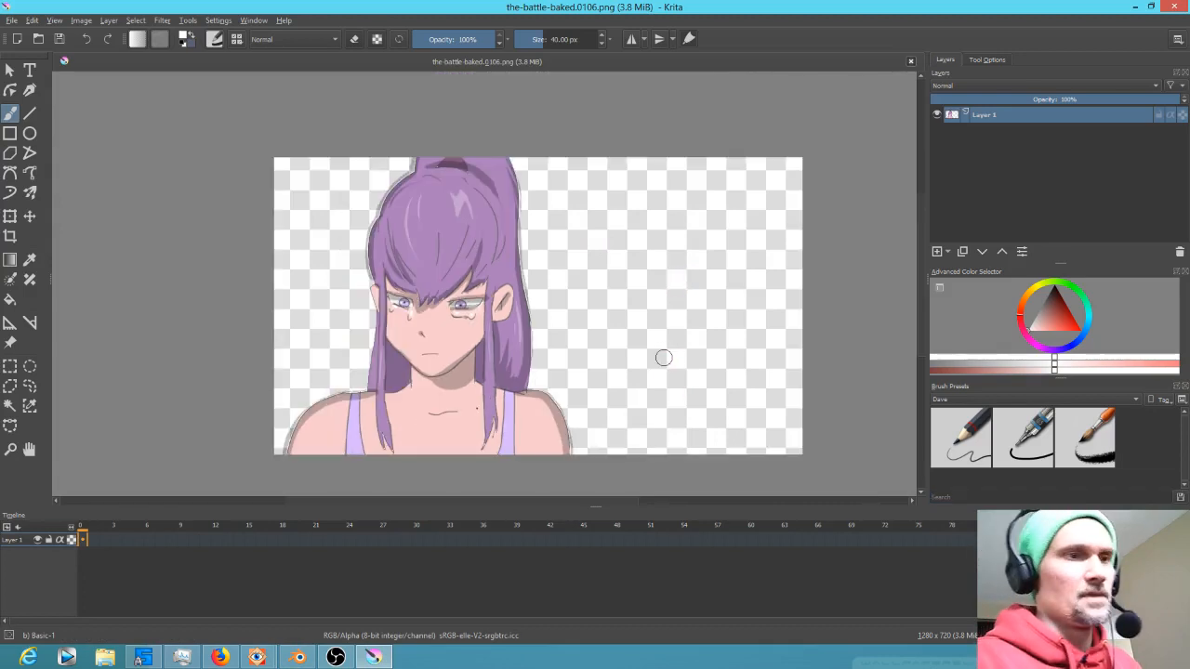
{"action": "left_click", "coordinate": [10, 407]}
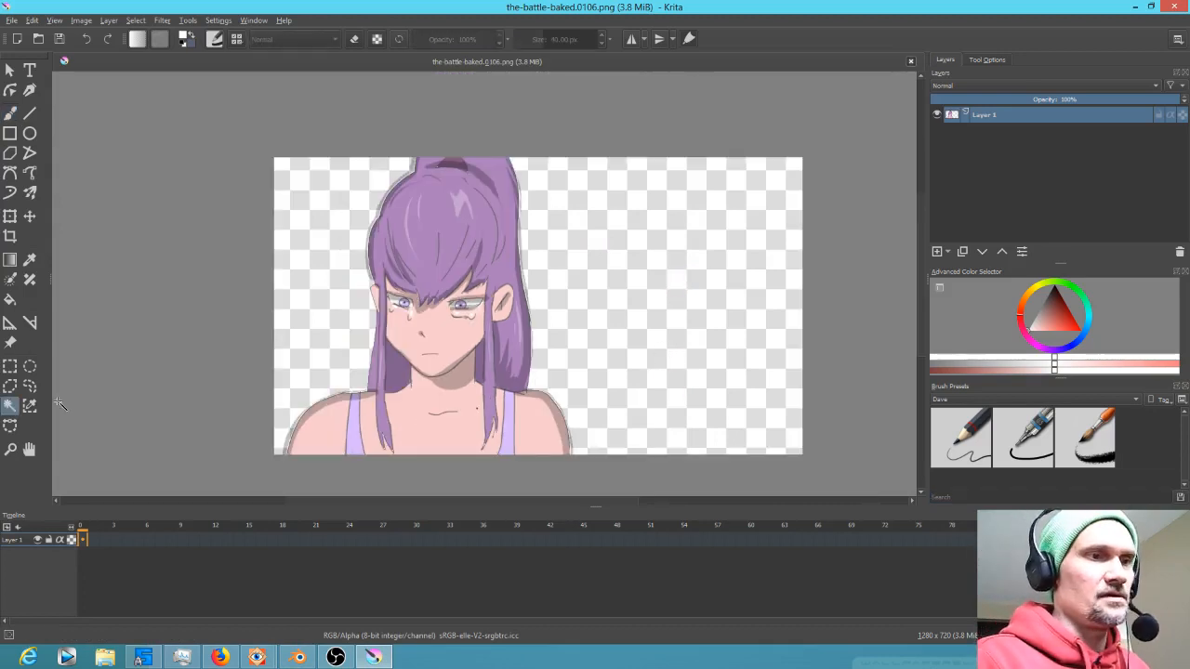
{"action": "left_click", "coordinate": [524, 260]}
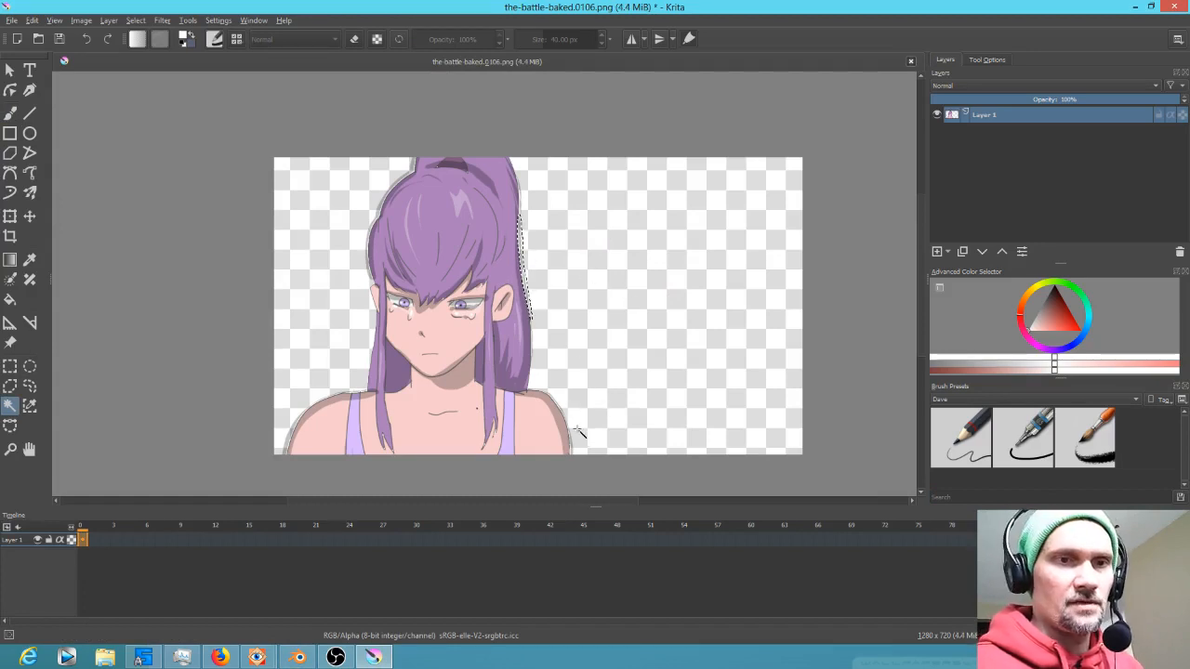
{"action": "left_click", "coordinate": [601, 450]}
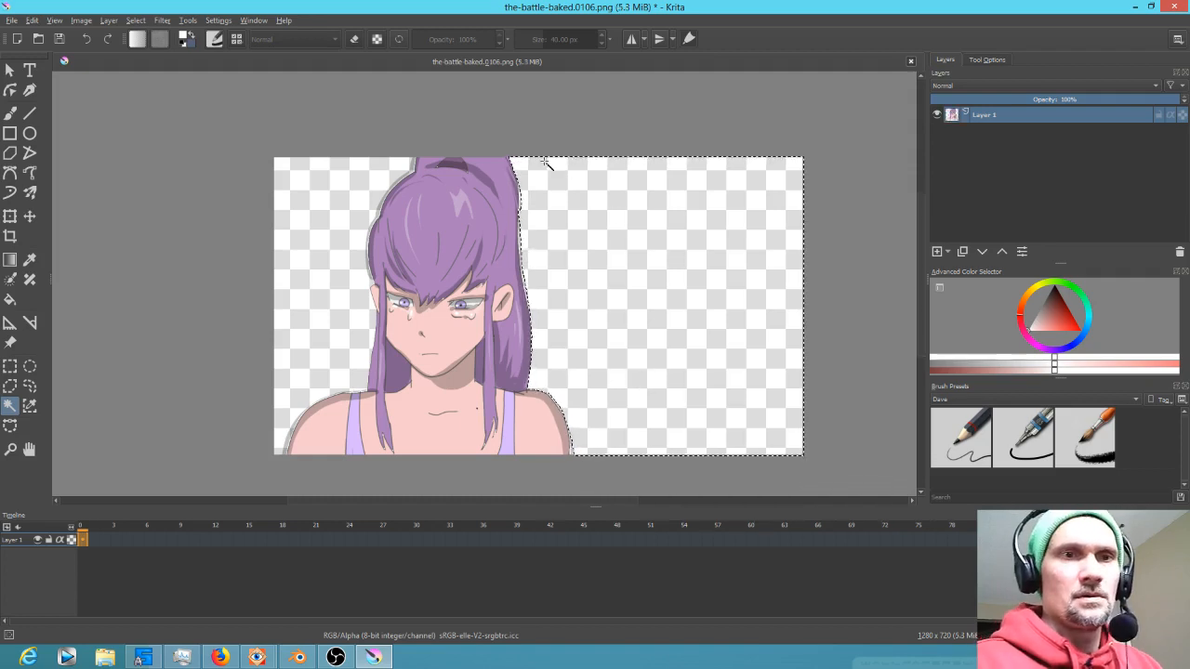
{"action": "left_click", "coordinate": [409, 166]}
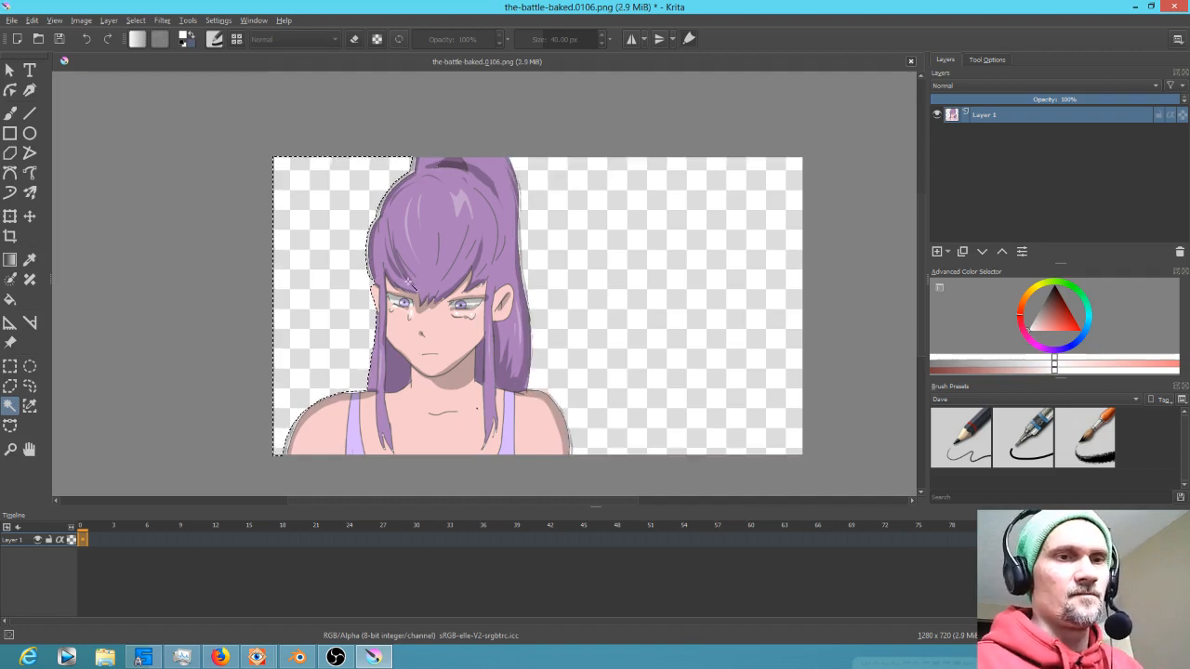
{"action": "left_click_drag", "start_coordinate": [404, 299], "coordinate": [515, 438]}
{"action": "left_click_drag", "start_coordinate": [478, 268], "coordinate": [503, 392]}
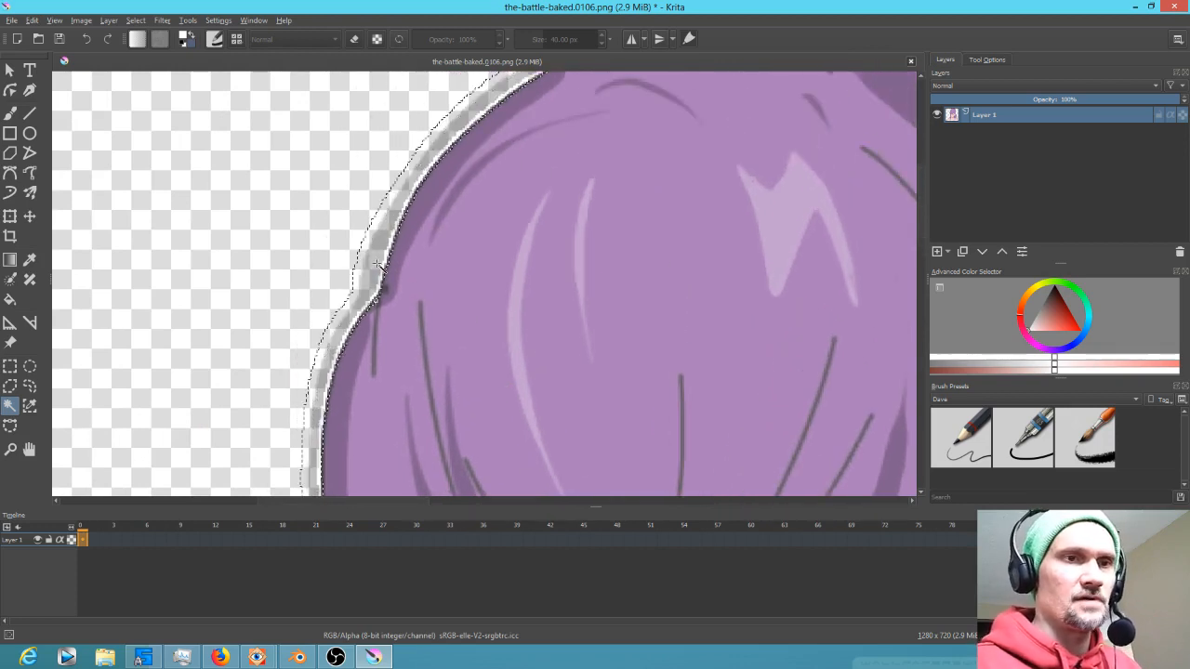
{"action": "key", "text": "Delete"}
Select and delete the halo fragments along the top edge of the girl's left shoulder
{"action": "mouse_move", "coordinate": [537, 257]}
{"action": "left_mouse_down"}
{"action": "mouse_move", "coordinate": [409, 452]}
{"action": "mouse_move", "coordinate": [580, 136]}
{"action": "left_mouse_up"}
{"action": "left_click_drag", "start_coordinate": [451, 423], "coordinate": [565, 139]}
{"action": "mouse_move", "coordinate": [545, 369]}
{"action": "left_mouse_down"}
{"action": "mouse_move", "coordinate": [558, 112]}
{"action": "mouse_move", "coordinate": [619, 114]}
{"action": "mouse_move", "coordinate": [632, 80]}
{"action": "left_mouse_up"}
{"action": "left_click_drag", "start_coordinate": [556, 357], "coordinate": [637, 285]}
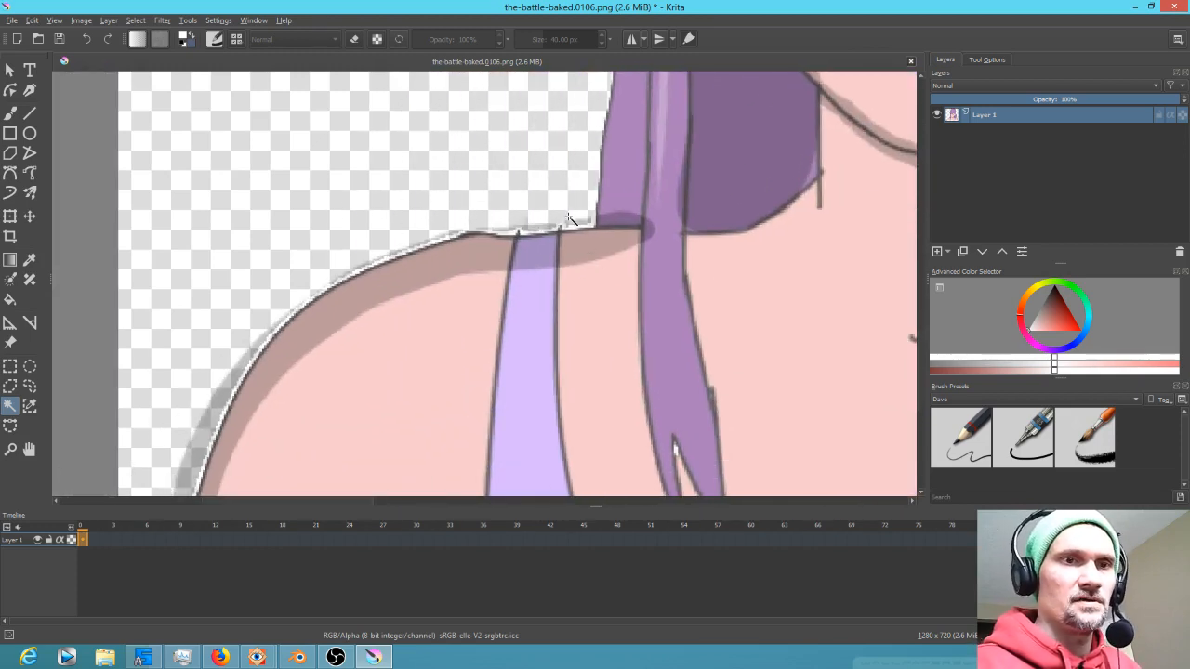
{"action": "left_click", "coordinate": [592, 221]}
{"action": "key", "text": "Delete"}
{"action": "left_click", "coordinate": [536, 226]}
{"action": "key", "text": "Delete"}
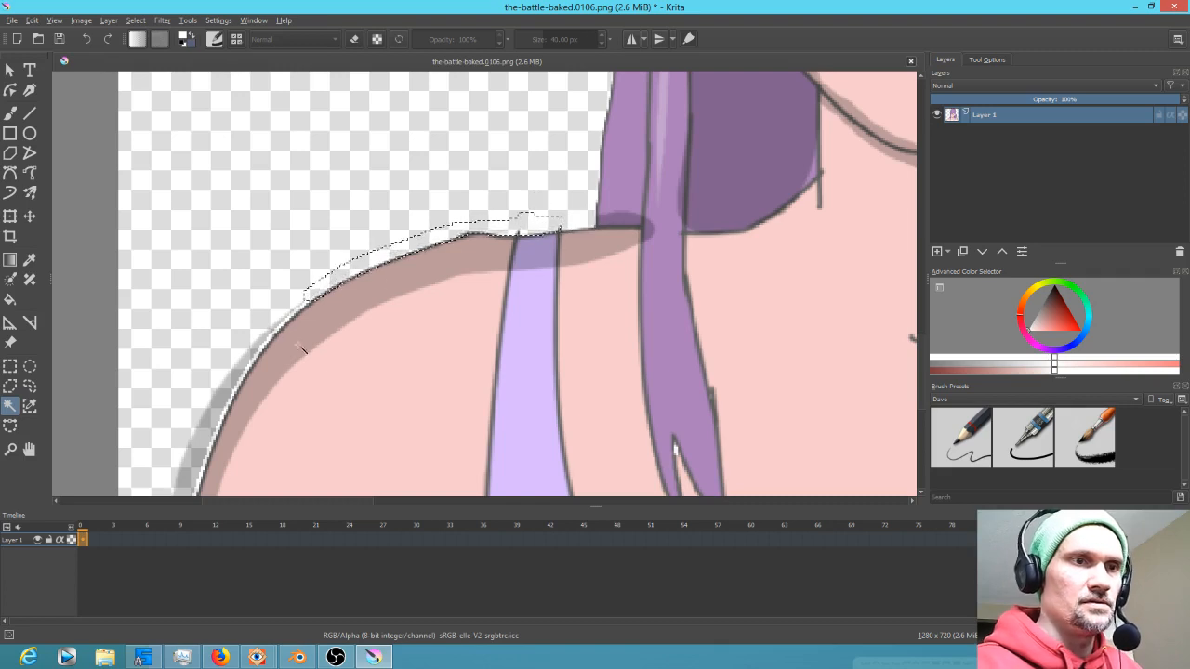
Select and delete the remaining halo along the outer edges of both shoulders
{"action": "left_click_drag", "start_coordinate": [313, 377], "coordinate": [470, 267]}
{"action": "left_click", "coordinate": [362, 318]}
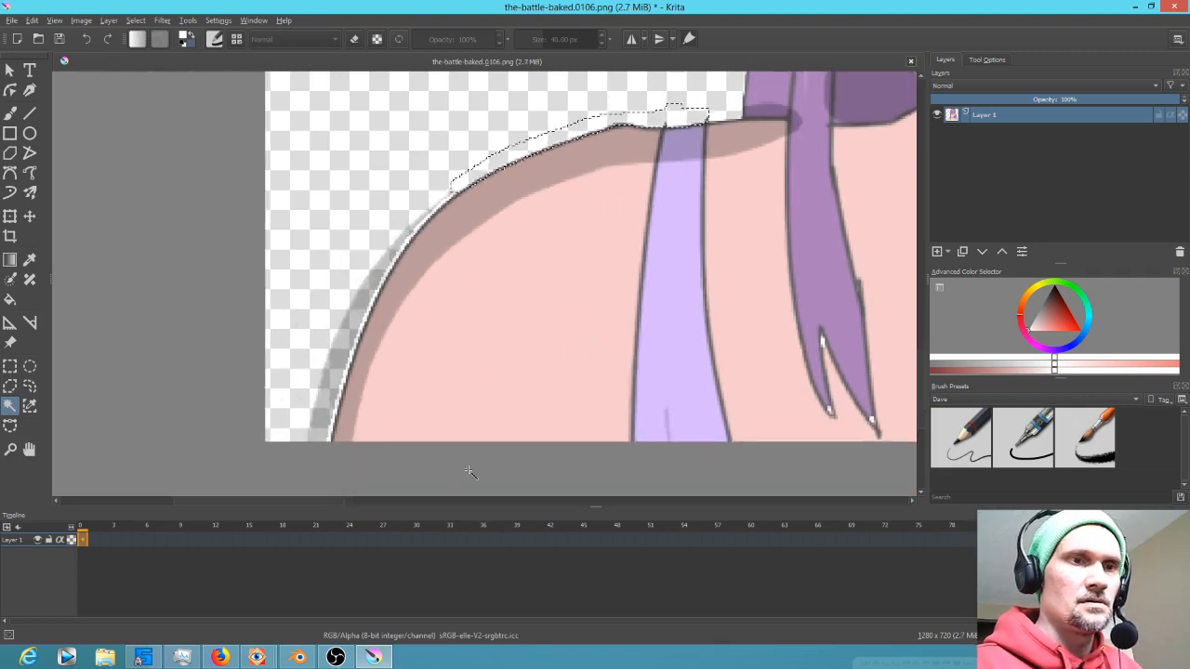
{"action": "key", "text": "Delete"}
{"action": "left_click_drag", "start_coordinate": [773, 291], "coordinate": [377, 383]}
{"action": "left_click_drag", "start_coordinate": [725, 331], "coordinate": [405, 347]}
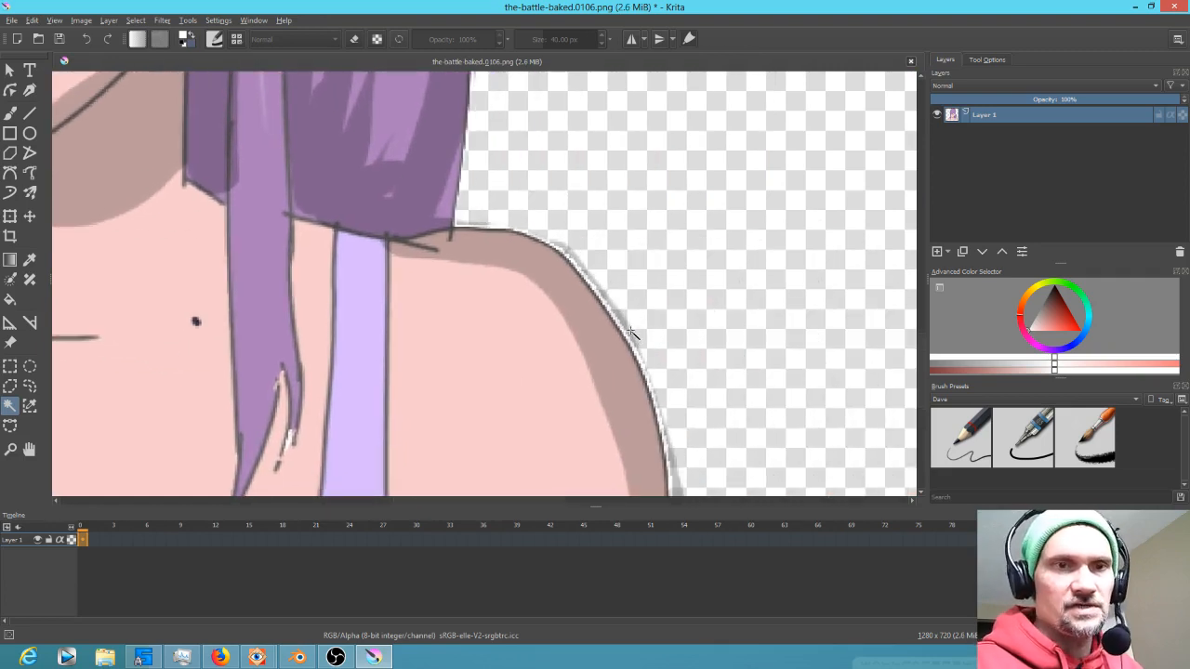
{"action": "left_click", "coordinate": [633, 323]}
{"action": "key", "text": "Delete"}
Select the halo fringe beside the hair on the right side of the head and delete it
{"action": "left_click_drag", "start_coordinate": [652, 300], "coordinate": [744, 409]}
{"action": "left_click_drag", "start_coordinate": [642, 276], "coordinate": [666, 314]}
{"action": "left_click", "coordinate": [596, 369]}
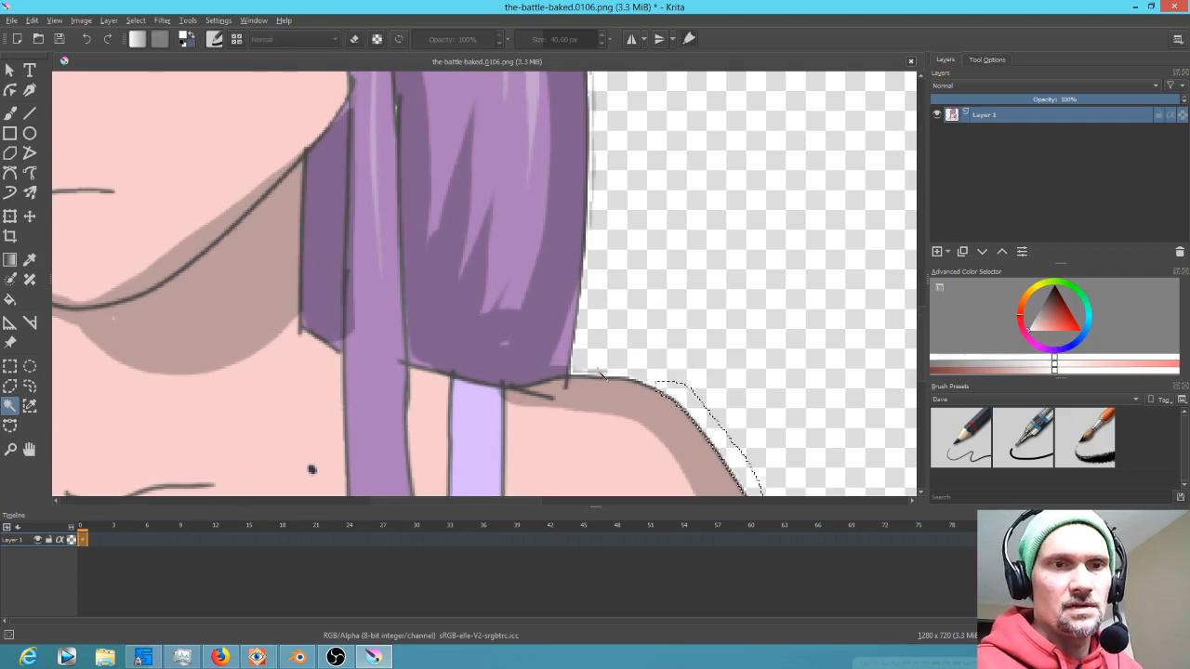
{"action": "scroll", "coordinate": [643, 283], "scroll_direction": "up", "scroll_amount": 5}
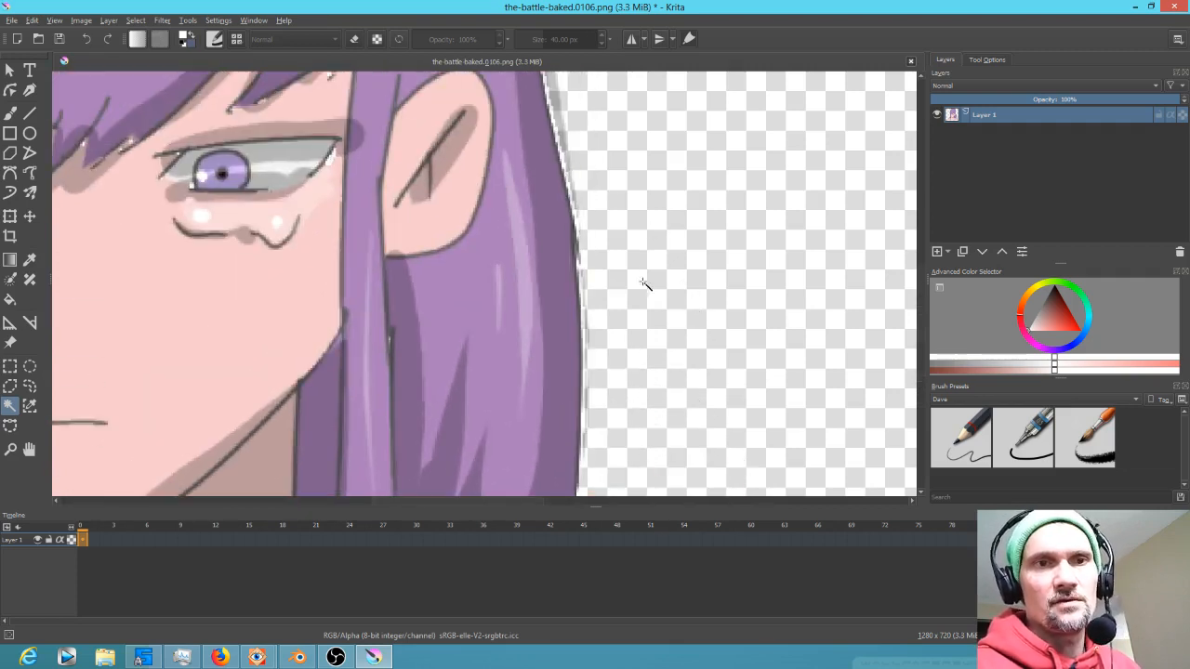
{"action": "left_click", "coordinate": [638, 214]}
{"action": "scroll", "coordinate": [646, 256], "scroll_direction": "up", "scroll_amount": 3}
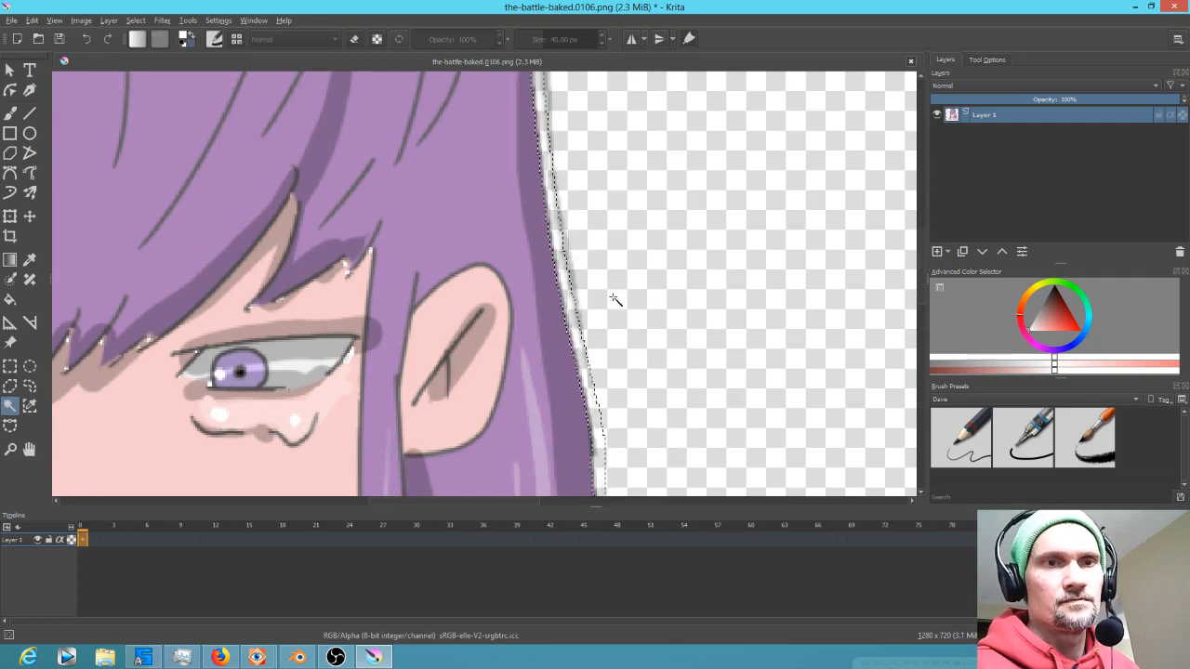
{"action": "scroll", "coordinate": [682, 319], "scroll_direction": "up", "scroll_amount": 5}
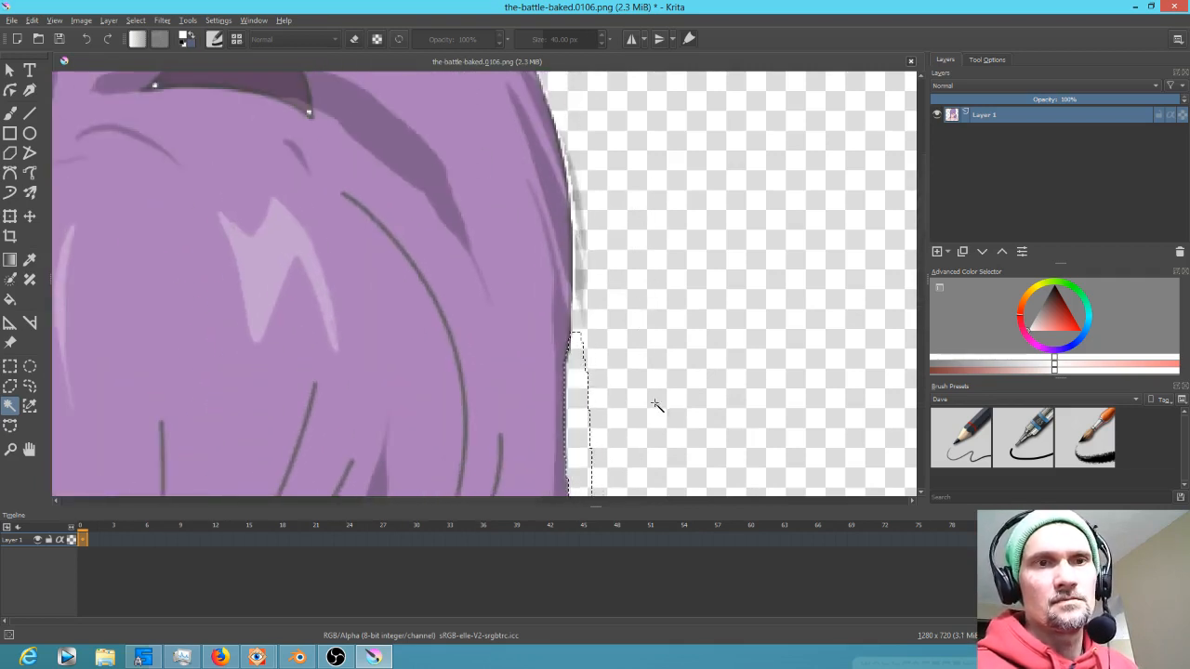
{"action": "left_click", "coordinate": [584, 252]}
{"action": "key", "text": "Delete"}
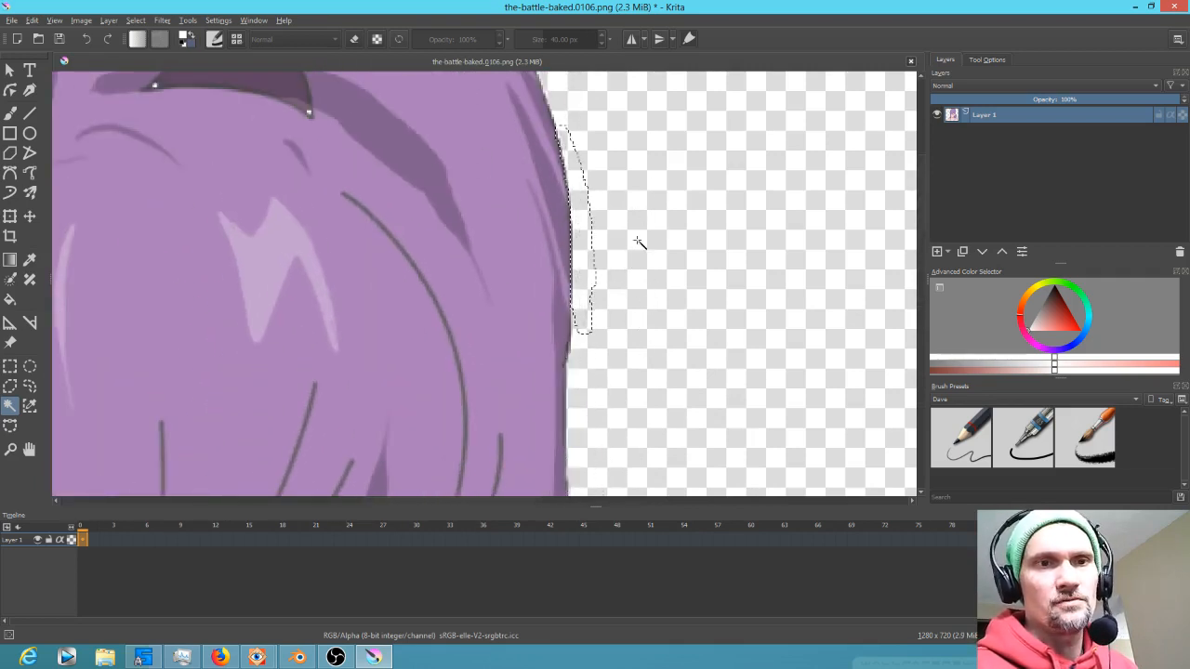
Switch to the Ink-2 Fineliner brush, pick the hair's purple colour, and save the image as PNG
{"action": "left_click_drag", "start_coordinate": [639, 223], "coordinate": [640, 403]}
{"action": "left_click_drag", "start_coordinate": [634, 285], "coordinate": [664, 230]}
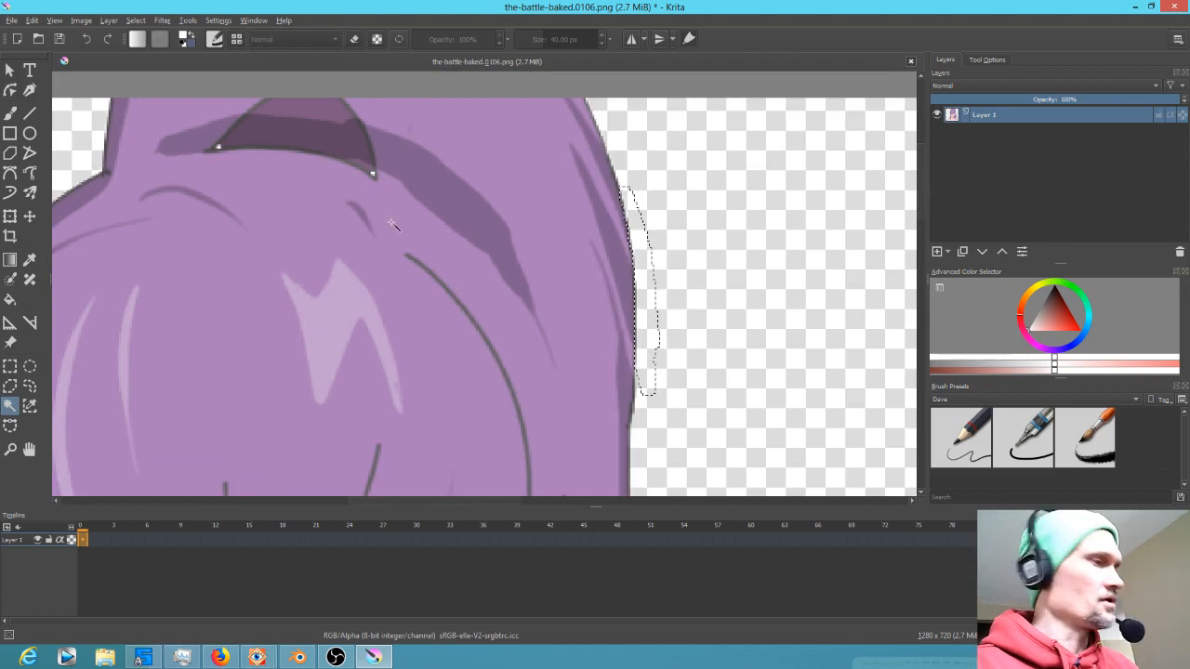
{"action": "key", "text": "b"}
{"action": "left_click", "coordinate": [1021, 439]}
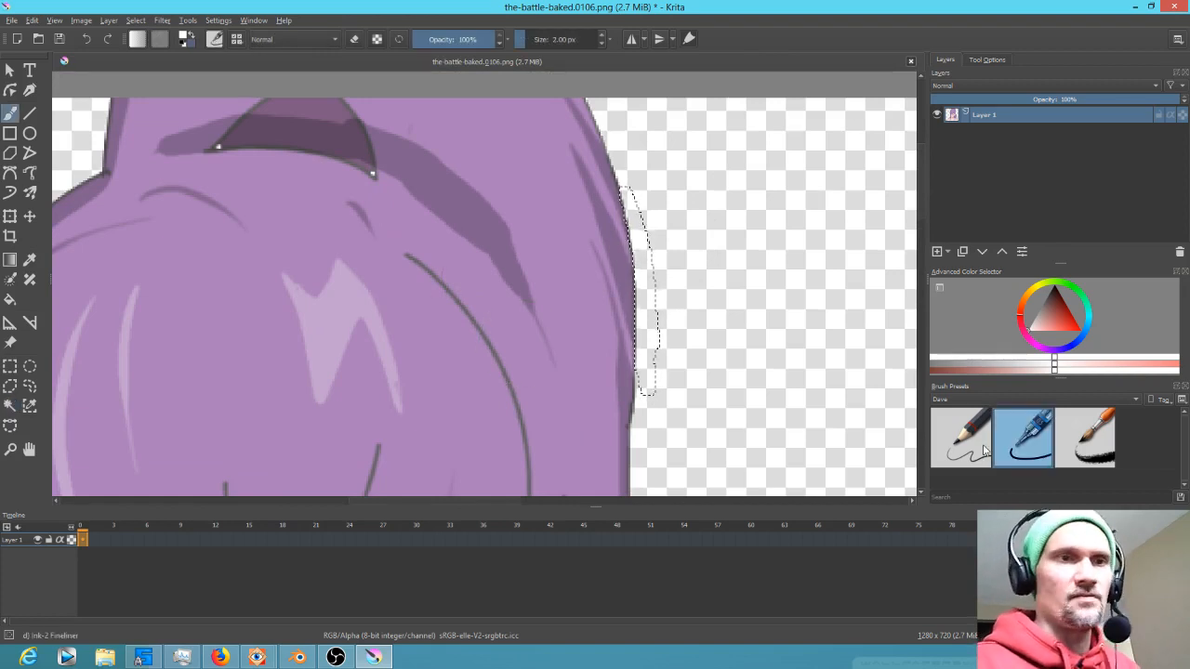
{"action": "left_click", "coordinate": [371, 172], "text": "ctrl"}
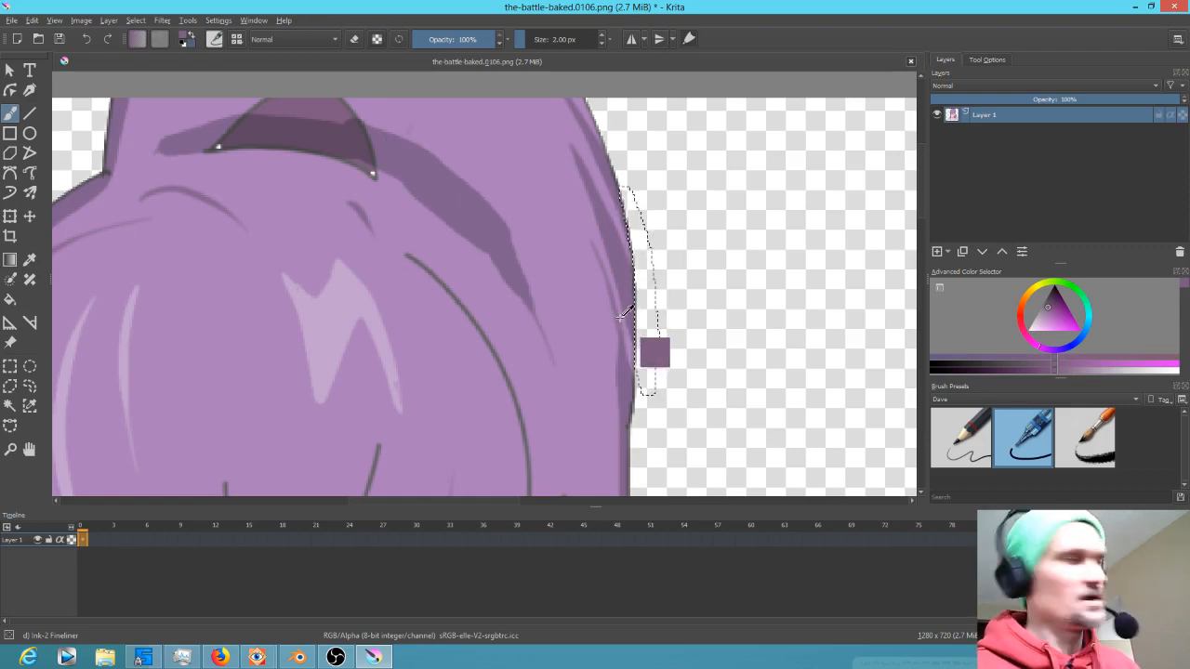
{"action": "key", "text": "ctrl+s"}
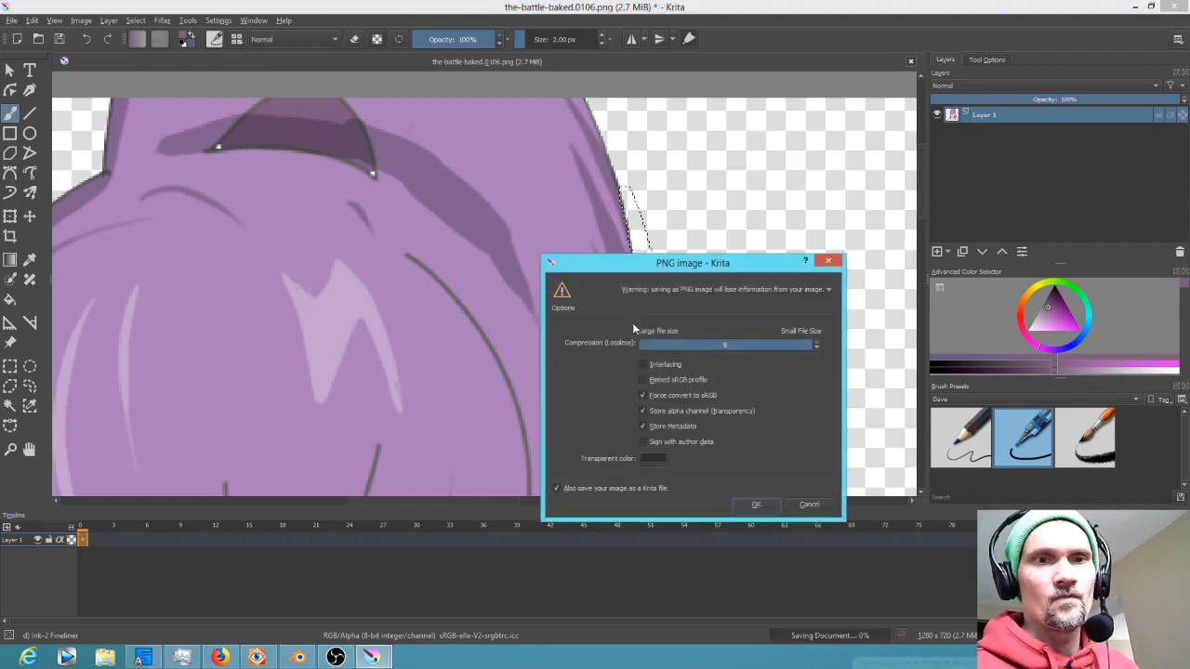
{"action": "left_click", "coordinate": [756, 503]}
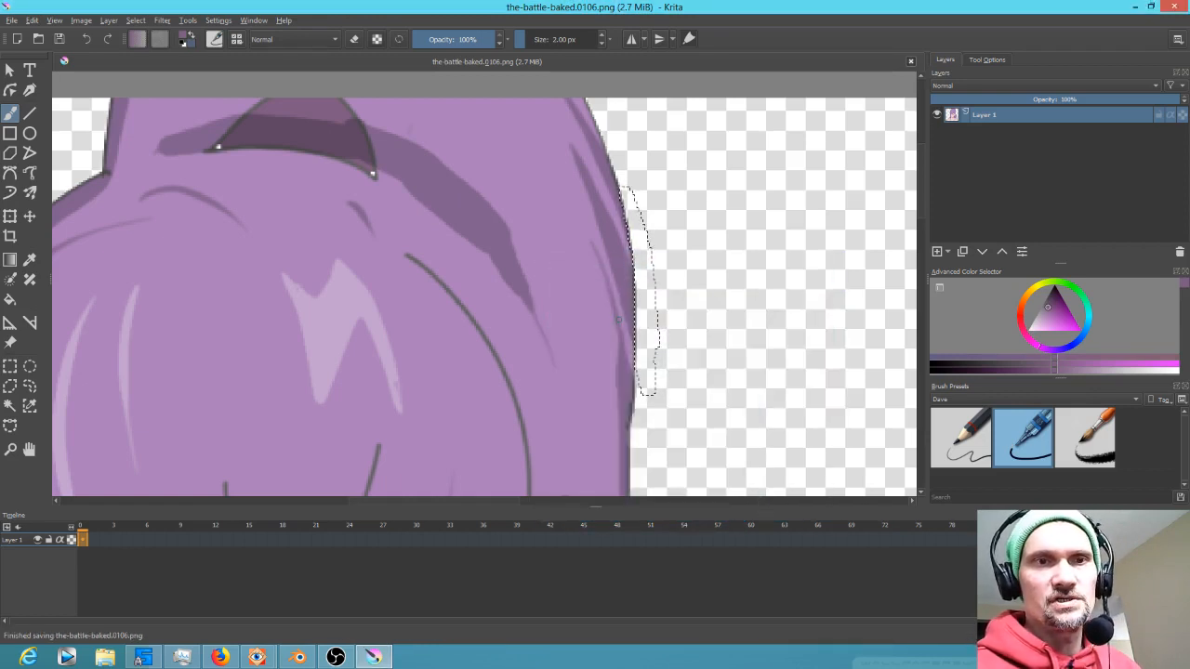
Deselect and paint over the white speck at the hair's tip with the purple colour
{"action": "key", "text": "ctrl+shift+a"}
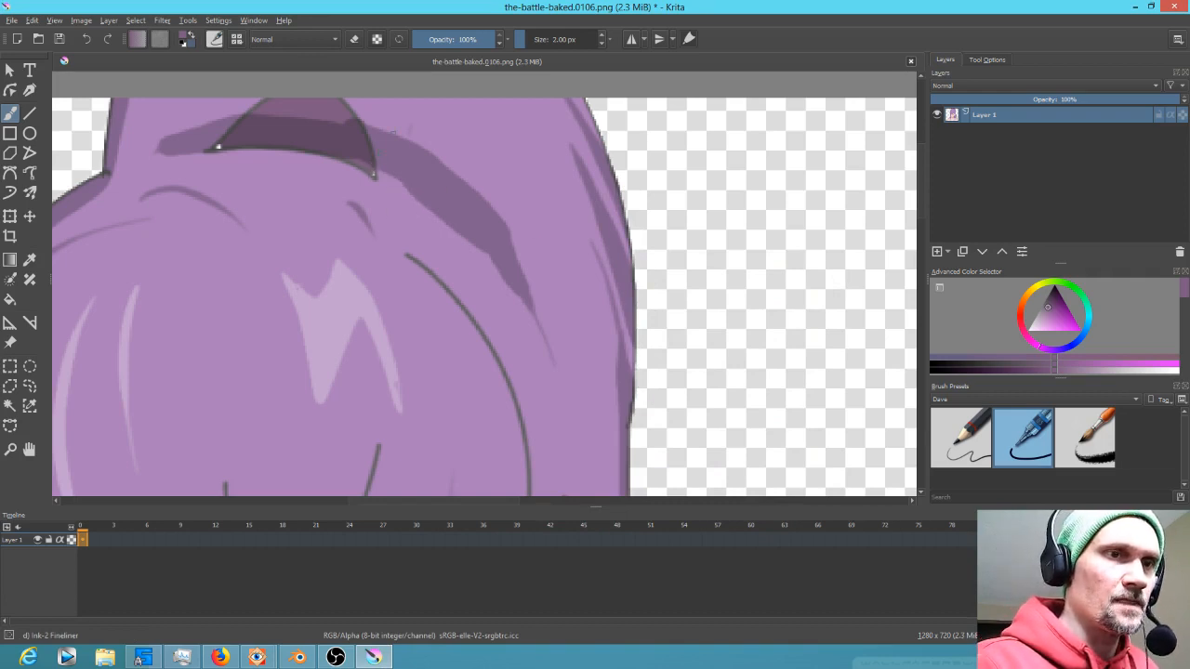
{"action": "left_click", "coordinate": [226, 142], "text": "ctrl"}
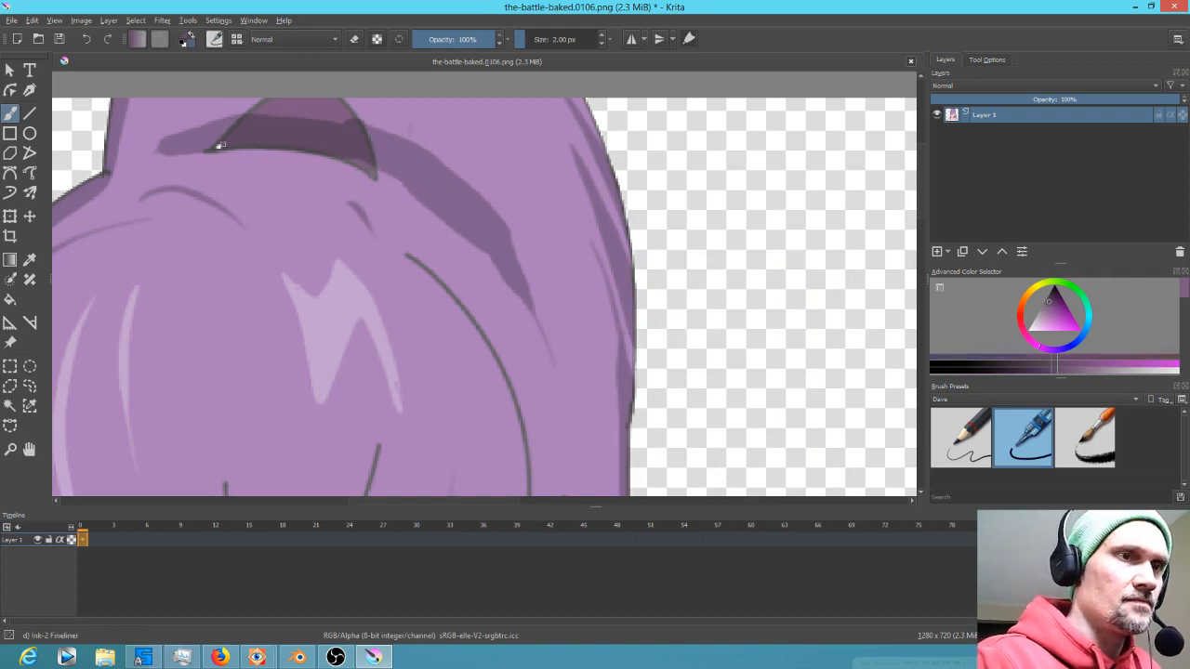
{"action": "left_click_drag", "start_coordinate": [218, 146], "coordinate": [236, 130]}
Pick the skin colour and touch up the skin at the outer corner of the girl's left eye
{"action": "mouse_move", "coordinate": [457, 360]}
{"action": "left_mouse_down"}
{"action": "mouse_move", "coordinate": [465, 454]}
{"action": "mouse_move", "coordinate": [574, 96]}
{"action": "left_mouse_up"}
{"action": "left_click_drag", "start_coordinate": [550, 339], "coordinate": [601, 99]}
{"action": "left_click", "coordinate": [623, 285], "text": "ctrl"}
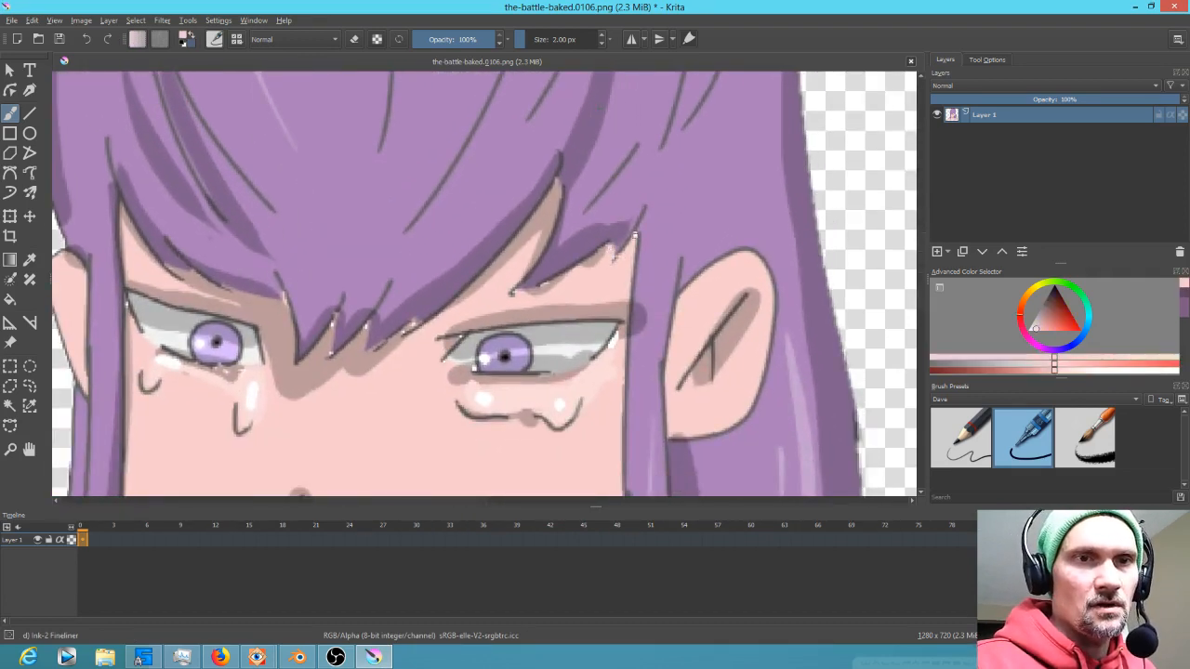
{"action": "left_click", "coordinate": [547, 287], "text": "ctrl"}
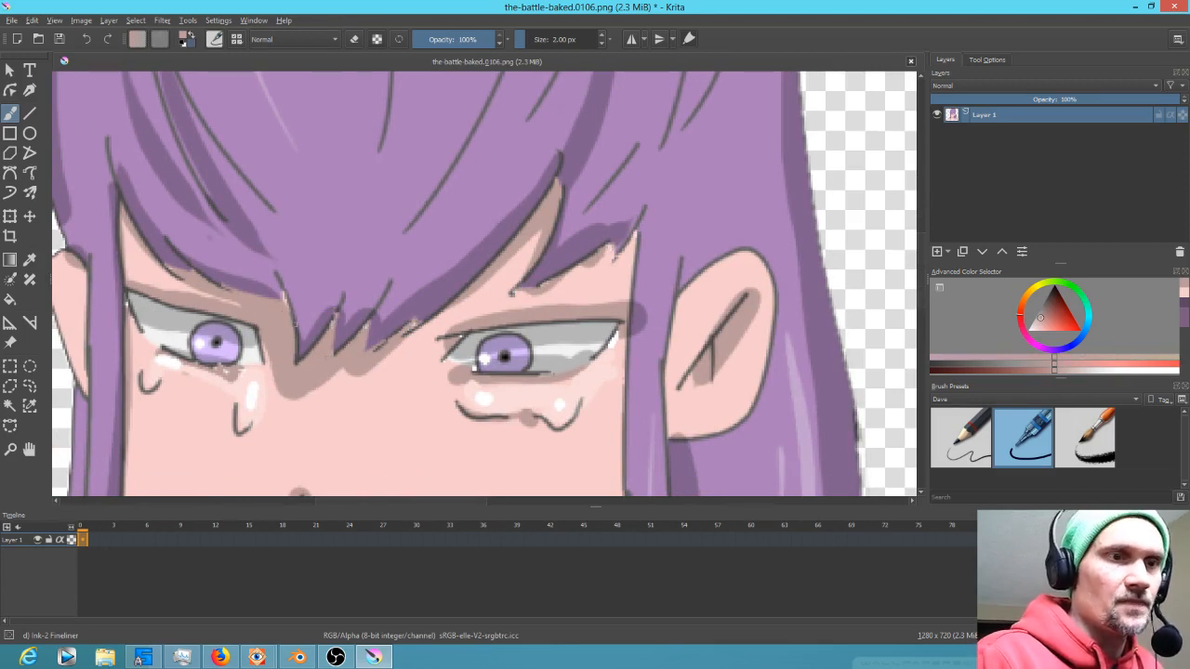
{"action": "left_click_drag", "start_coordinate": [300, 366], "coordinate": [400, 374]}
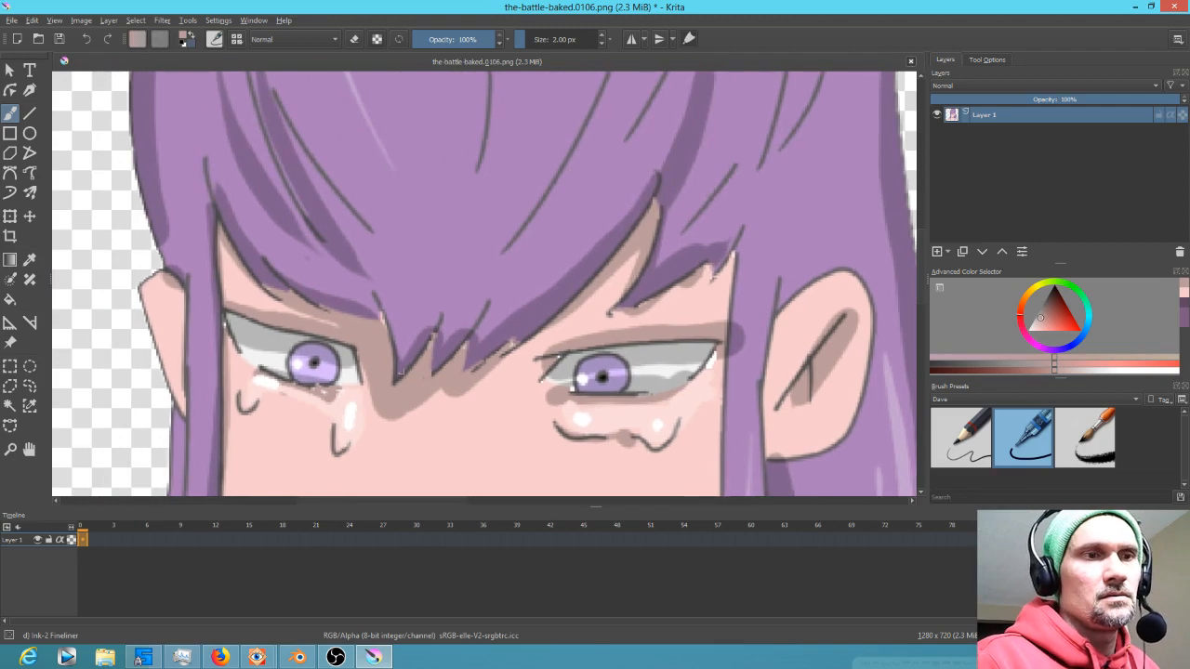
{"action": "left_click", "coordinate": [229, 333], "text": "ctrl"}
{"action": "left_click_drag", "start_coordinate": [226, 322], "coordinate": [230, 330]}
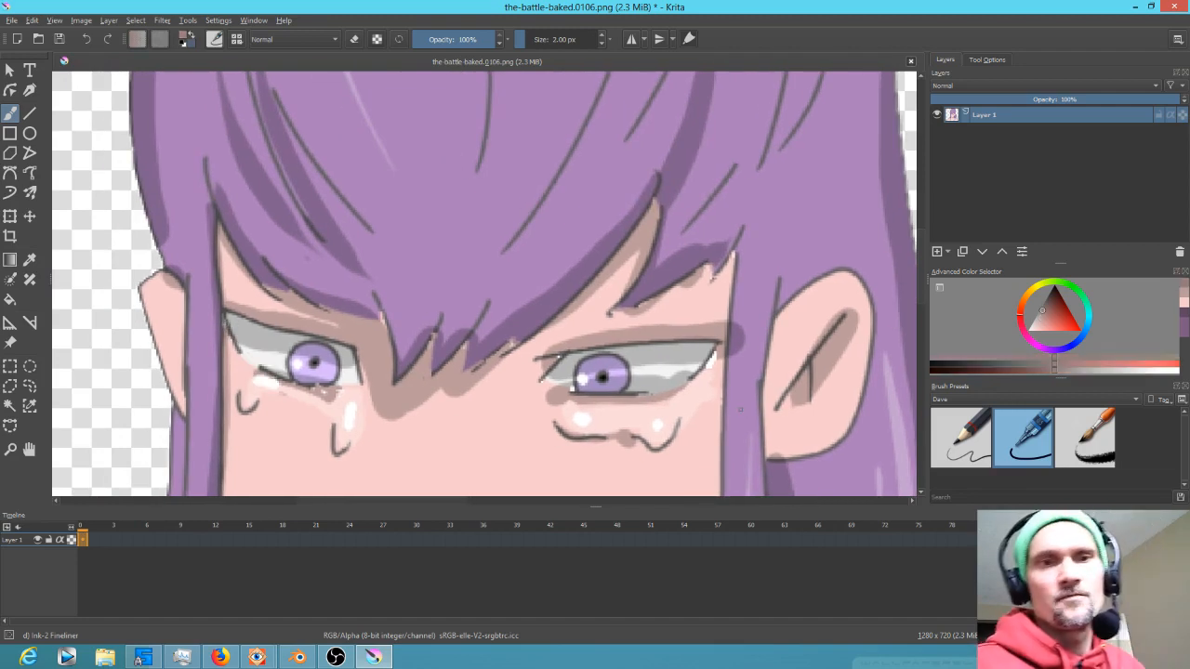
Paint over stray marks between and beneath both eyes with the skin colour, enlarging the brush to about 18 px
{"action": "left_click_drag", "start_coordinate": [741, 409], "coordinate": [711, 326]}
{"action": "left_click", "coordinate": [544, 308], "text": "ctrl"}
{"action": "left_click_drag", "start_coordinate": [543, 305], "coordinate": [542, 308]}
{"action": "left_click", "coordinate": [605, 411], "text": "ctrl"}
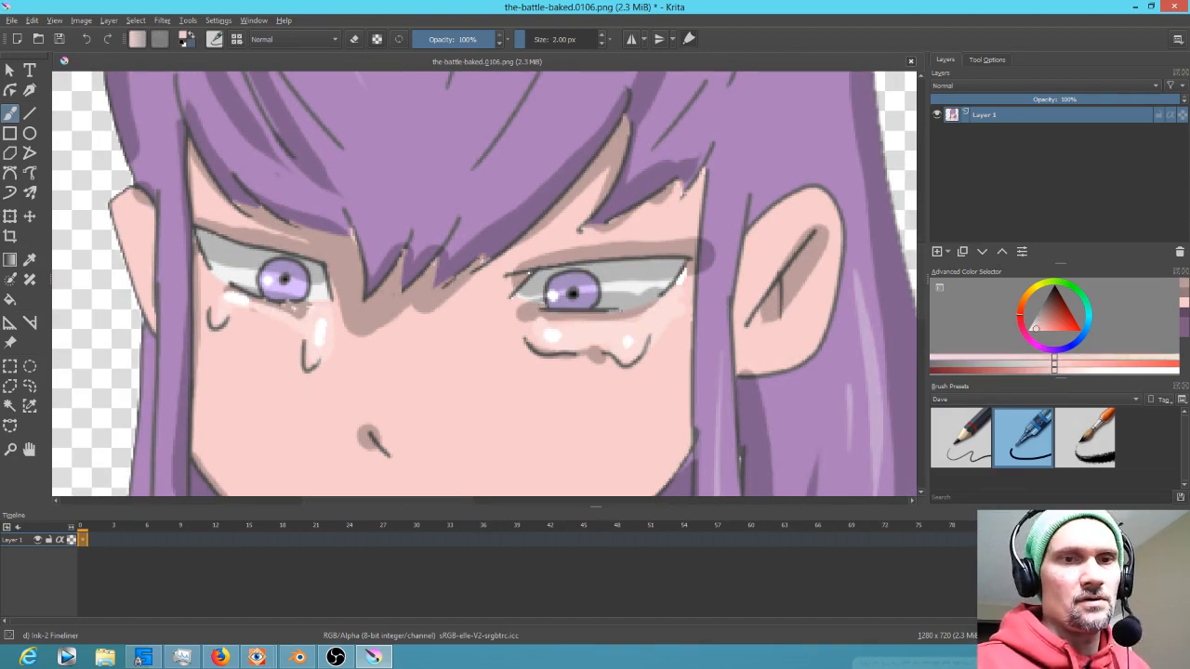
{"action": "left_click_drag", "start_coordinate": [568, 424], "coordinate": [603, 423], "text": "shift"}
{"action": "mouse_move", "coordinate": [515, 348]}
{"action": "left_mouse_down"}
{"action": "mouse_move", "coordinate": [658, 344]}
{"action": "mouse_move", "coordinate": [602, 349]}
{"action": "mouse_move", "coordinate": [511, 327]}
{"action": "mouse_move", "coordinate": [608, 338]}
{"action": "left_mouse_up"}
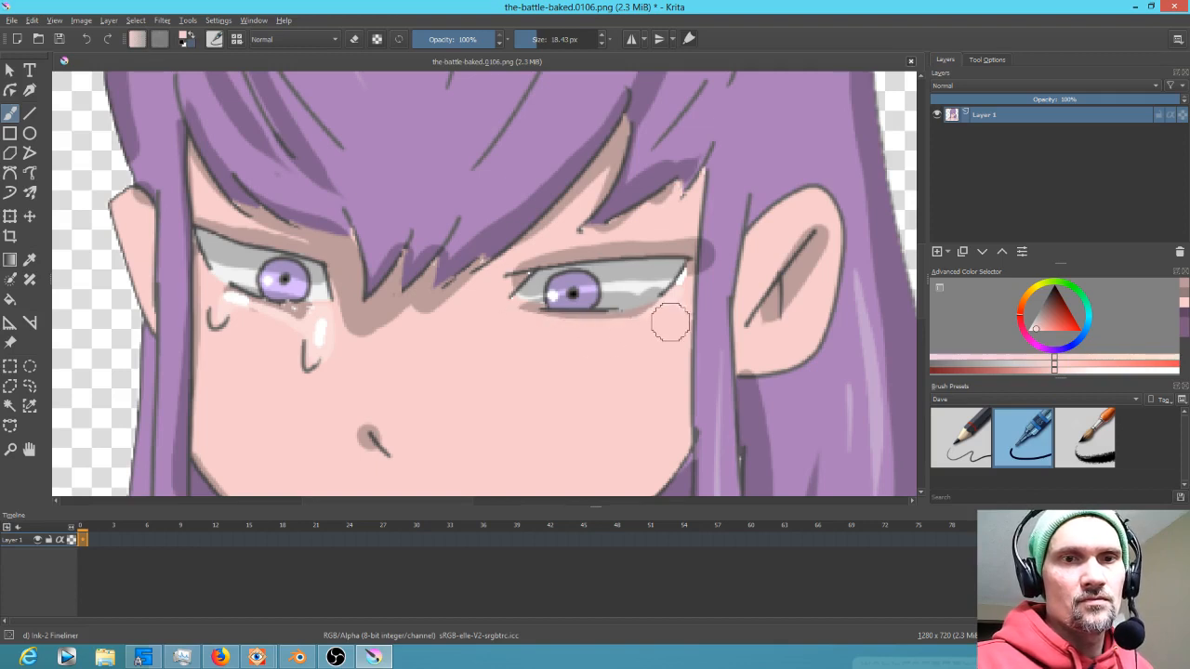
{"action": "mouse_move", "coordinate": [265, 345]}
{"action": "left_mouse_down"}
{"action": "mouse_move", "coordinate": [228, 312]}
{"action": "mouse_move", "coordinate": [311, 332]}
{"action": "mouse_move", "coordinate": [287, 330]}
{"action": "mouse_move", "coordinate": [319, 319]}
{"action": "mouse_move", "coordinate": [226, 329]}
{"action": "mouse_move", "coordinate": [240, 351]}
{"action": "mouse_move", "coordinate": [298, 382]}
{"action": "mouse_move", "coordinate": [326, 345]}
{"action": "mouse_move", "coordinate": [288, 328]}
{"action": "left_mouse_up"}
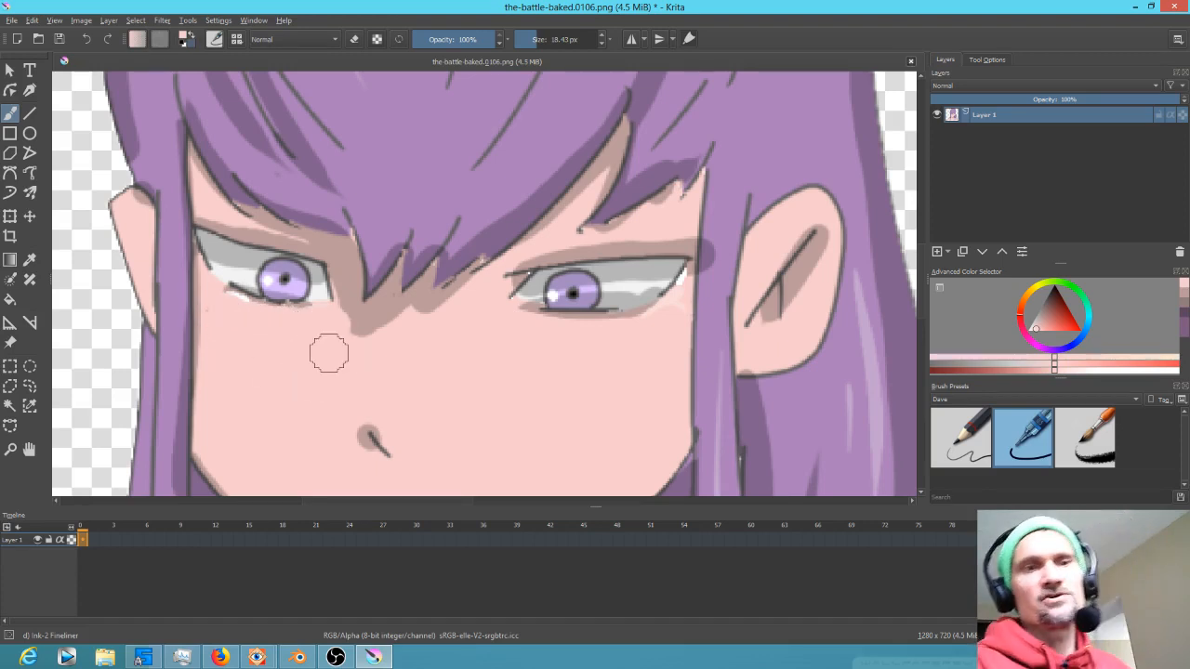
Add a new layer and set up the Ink-7 Brush Rough brush in black at about 8.5 px
{"action": "scroll", "coordinate": [444, 384], "scroll_direction": "down", "scroll_amount": 5}
{"action": "scroll", "coordinate": [521, 348], "scroll_direction": "down", "scroll_amount": 2}
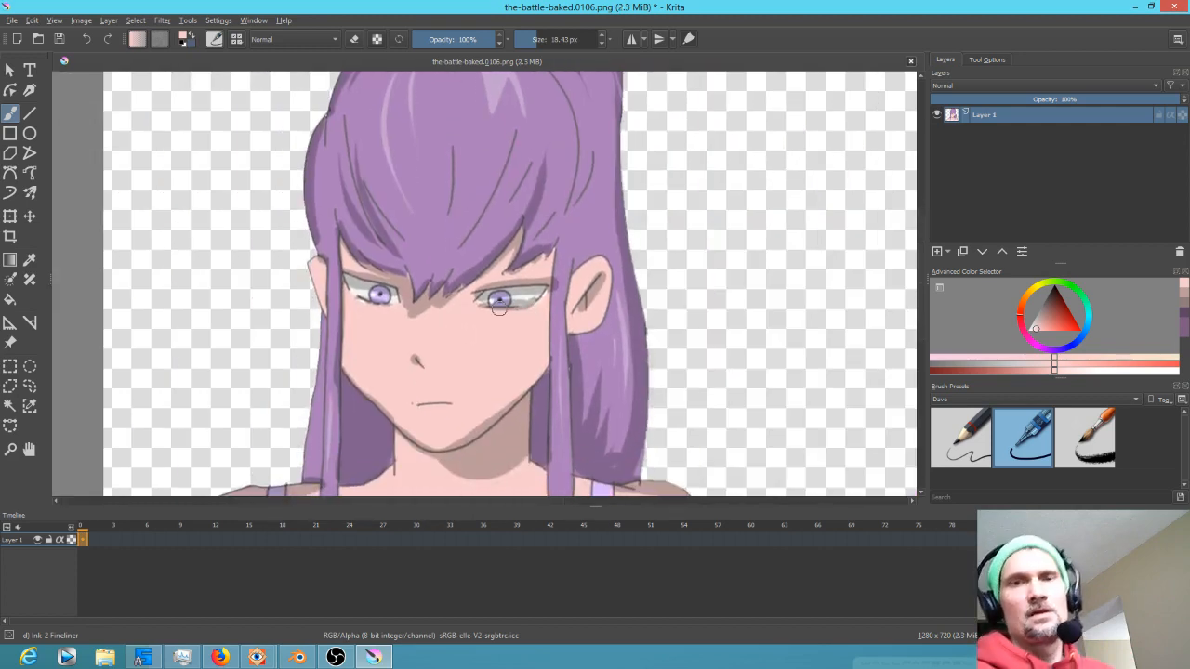
{"action": "left_click", "coordinate": [938, 251]}
{"action": "key", "text": "d"}
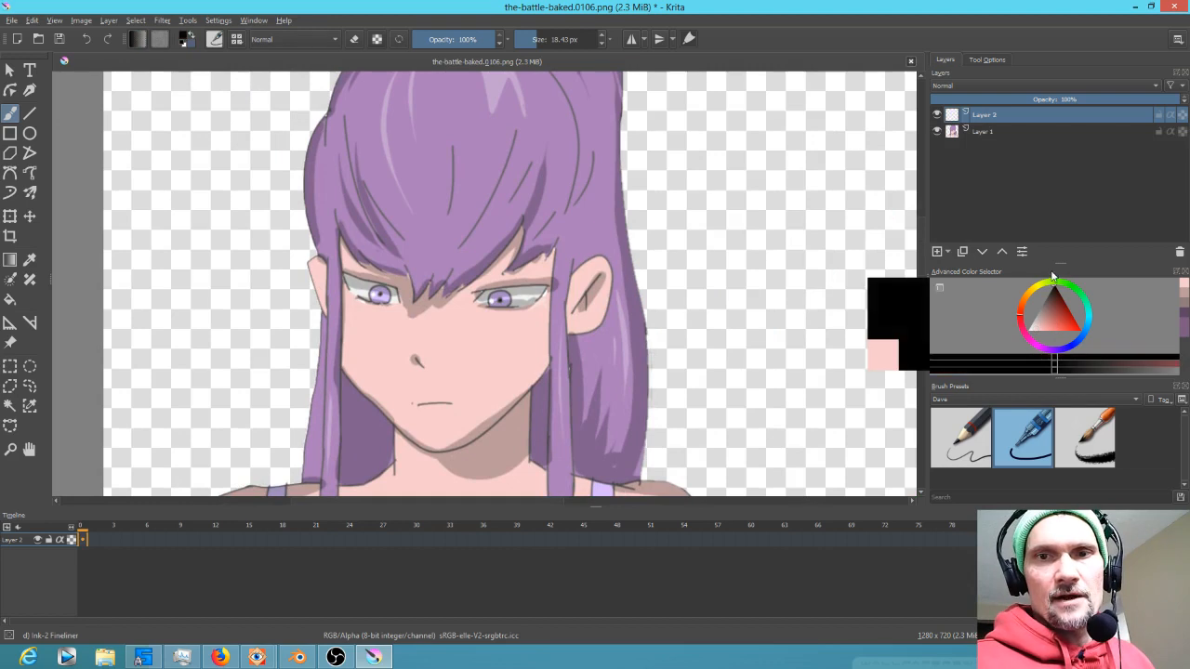
{"action": "left_click", "coordinate": [1059, 434]}
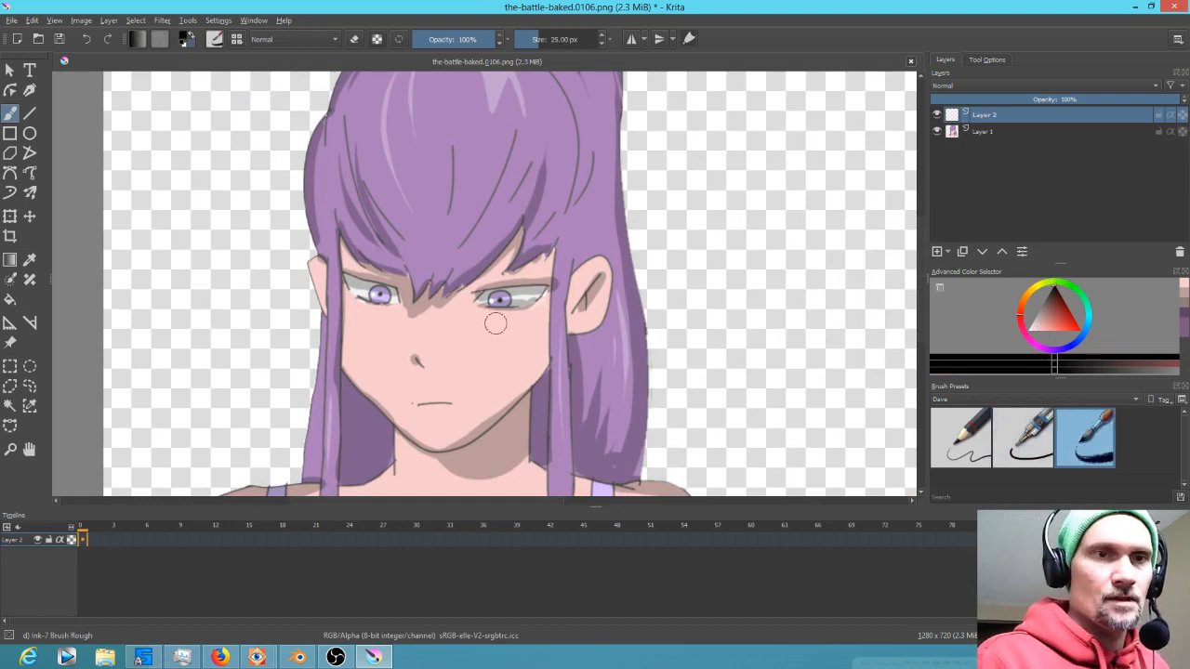
{"action": "left_click_drag", "start_coordinate": [518, 336], "coordinate": [503, 337], "text": "shift"}
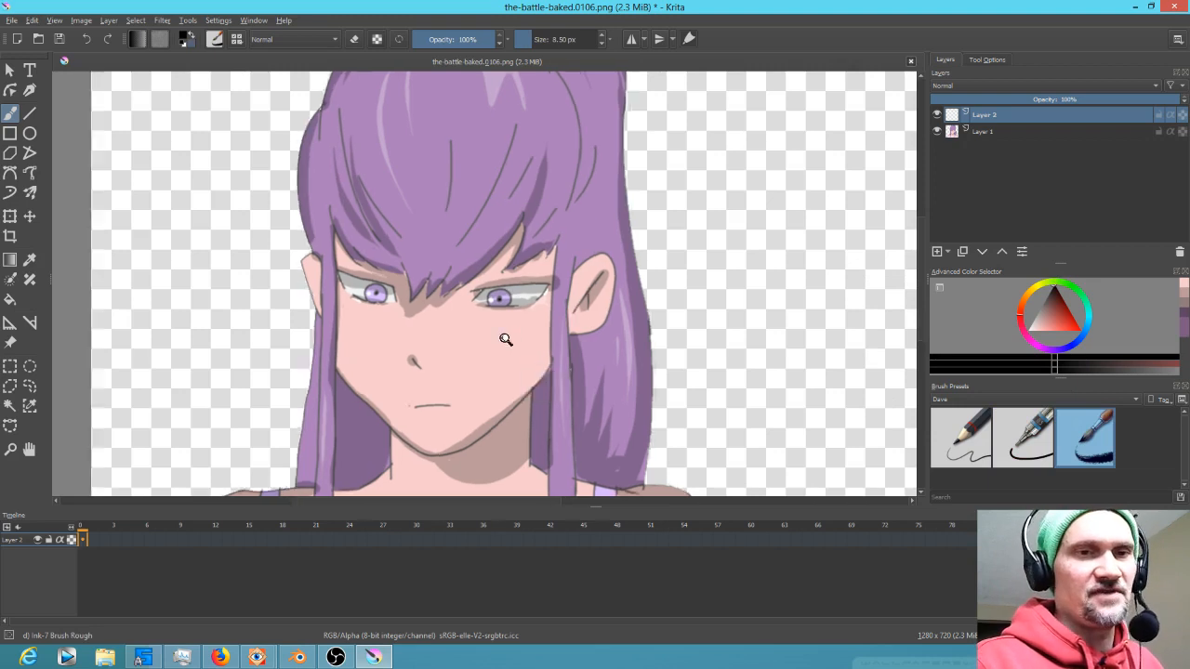
Paint dark strokes beneath both eyes on the new layer and lower its opacity to 9%
{"action": "scroll", "coordinate": [514, 337], "scroll_direction": "up", "scroll_amount": 5}
{"action": "mouse_move", "coordinate": [487, 294]}
{"action": "left_mouse_down", "text": "shift"}
{"action": "mouse_move", "coordinate": [472, 294]}
{"action": "mouse_move", "coordinate": [547, 281]}
{"action": "mouse_move", "coordinate": [517, 298]}
{"action": "mouse_move", "coordinate": [465, 287]}
{"action": "mouse_move", "coordinate": [537, 287]}
{"action": "left_mouse_up", "text": "shift"}
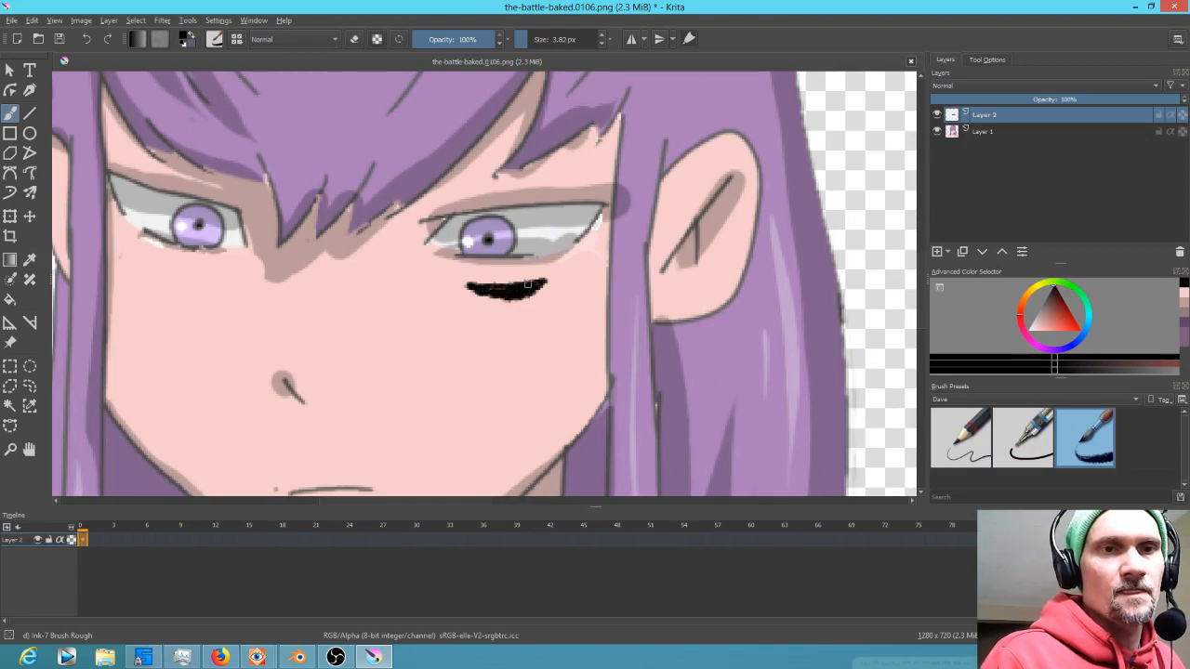
{"action": "mouse_move", "coordinate": [160, 270]}
{"action": "left_mouse_down"}
{"action": "mouse_move", "coordinate": [226, 280]}
{"action": "mouse_move", "coordinate": [173, 292]}
{"action": "mouse_move", "coordinate": [206, 285]}
{"action": "mouse_move", "coordinate": [184, 284]}
{"action": "left_mouse_up"}
{"action": "left_click_drag", "start_coordinate": [1121, 98], "coordinate": [952, 105]}
{"action": "scroll", "coordinate": [869, 170], "scroll_direction": "down", "scroll_amount": 3}
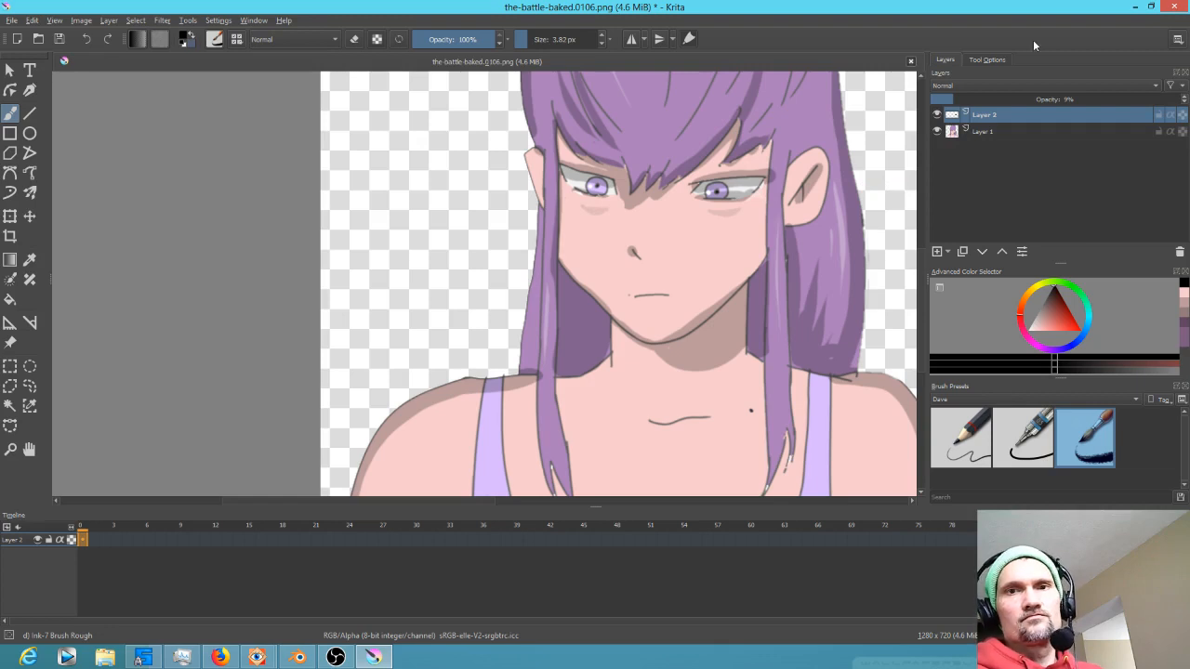
Transform the under-eye strokes, shifting and tilting them to sit beneath both eyes
{"action": "left_click", "coordinate": [10, 215]}
{"action": "scroll", "coordinate": [696, 234], "scroll_direction": "up", "scroll_amount": 4}
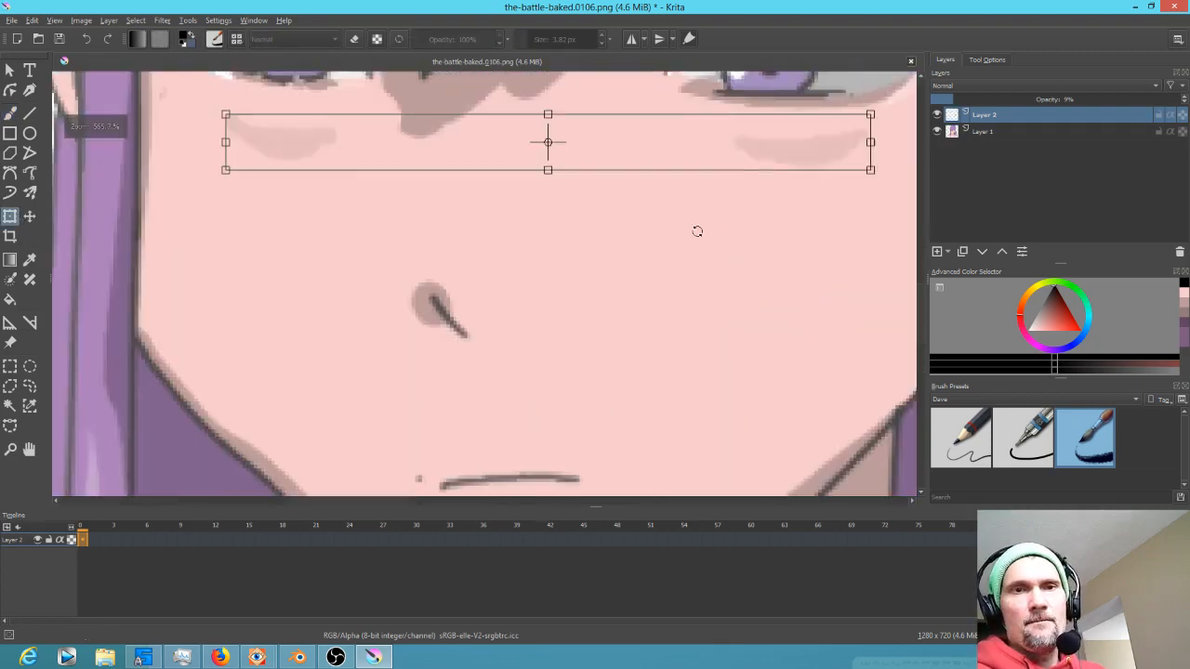
{"action": "scroll", "coordinate": [695, 234], "scroll_direction": "down", "scroll_amount": 3}
{"action": "left_click_drag", "start_coordinate": [685, 195], "coordinate": [672, 187]}
{"action": "left_click_drag", "start_coordinate": [776, 180], "coordinate": [799, 181]}
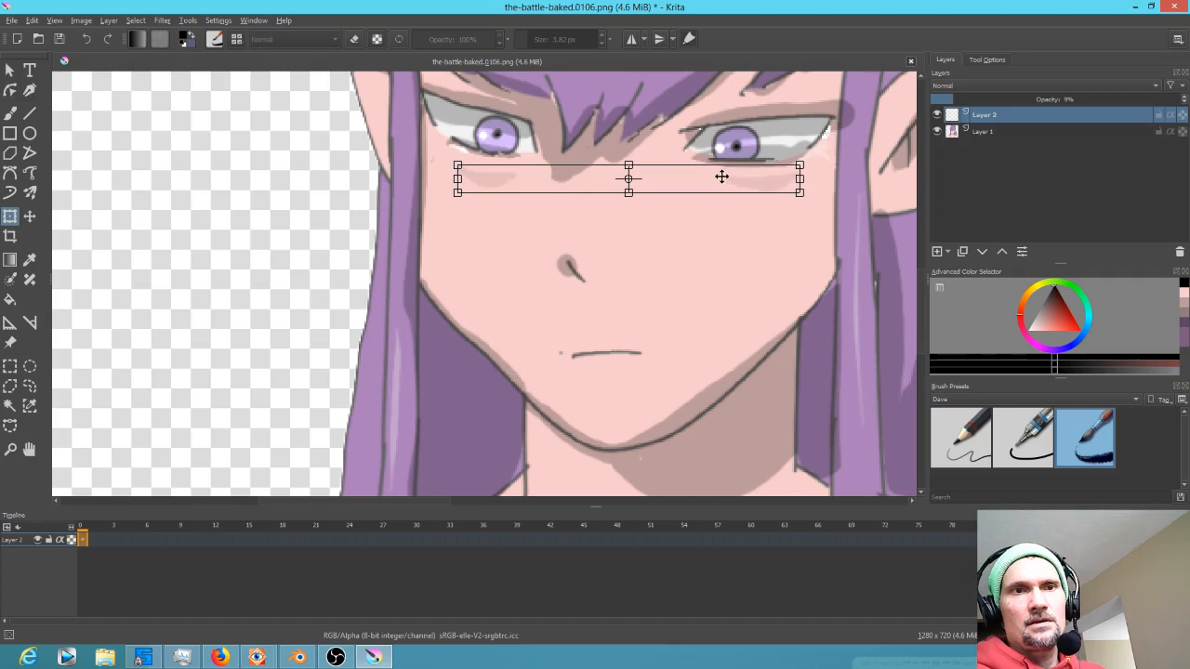
{"action": "left_click_drag", "start_coordinate": [465, 213], "coordinate": [465, 210]}
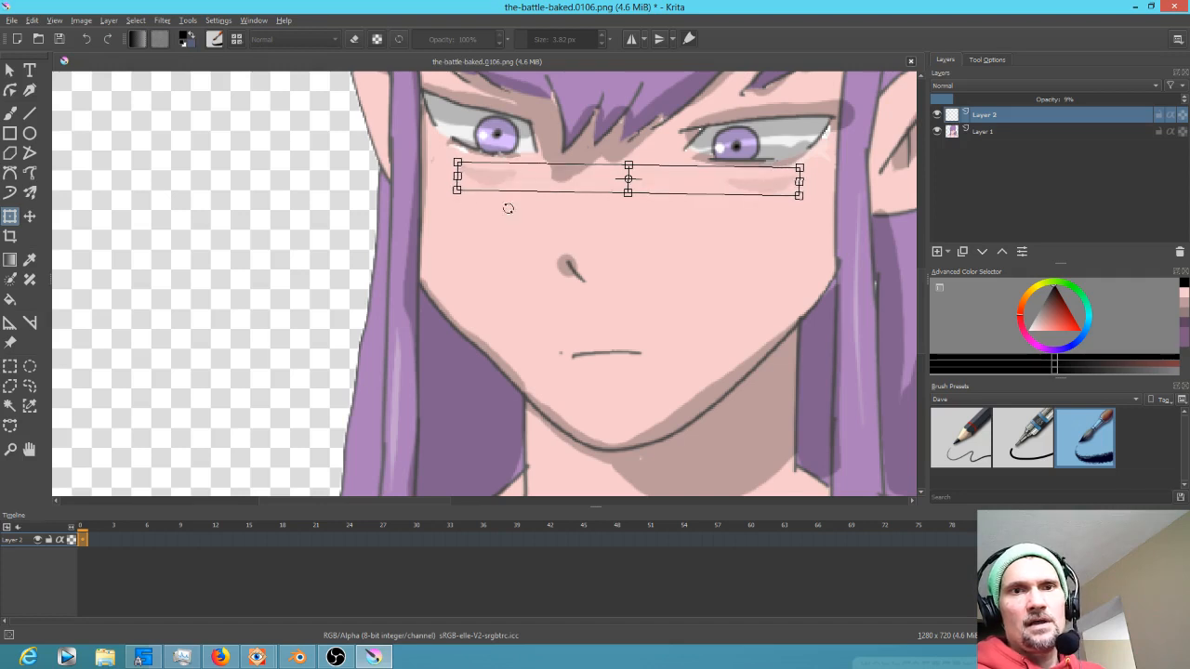
Fine-tune the shading layer's opacity to 9%, toggling its visibility to compare
{"action": "left_click_drag", "start_coordinate": [955, 98], "coordinate": [950, 98]}
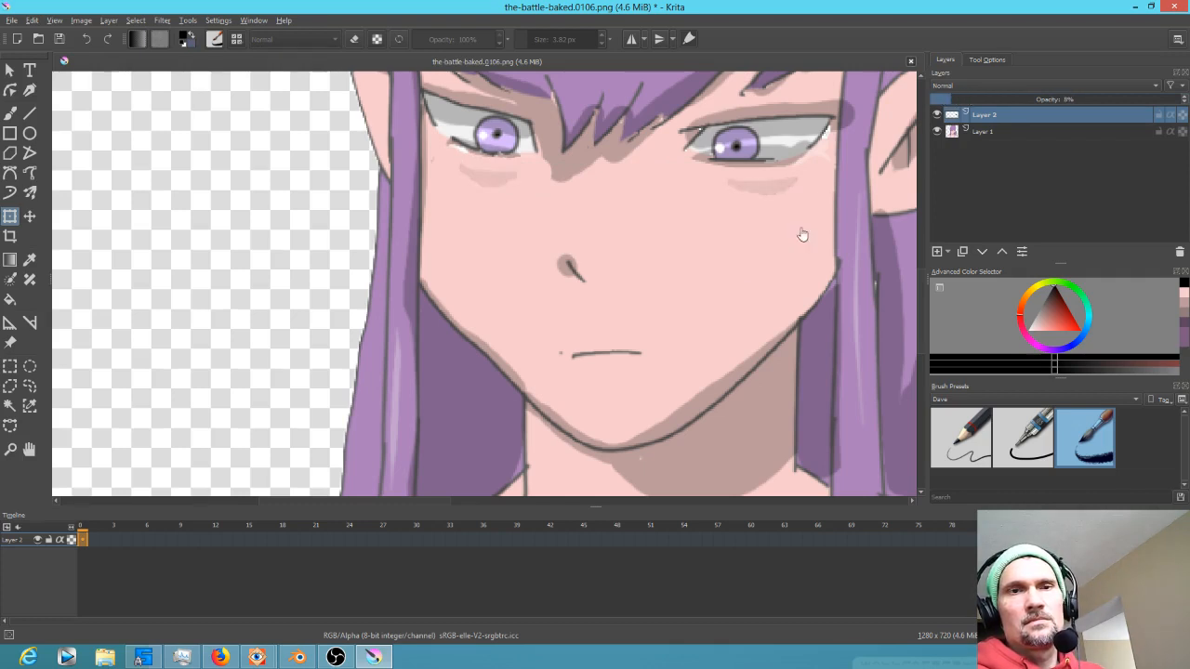
{"action": "scroll", "coordinate": [738, 270], "scroll_direction": "down", "scroll_amount": 4}
{"action": "scroll", "coordinate": [738, 275], "scroll_direction": "up", "scroll_amount": 5}
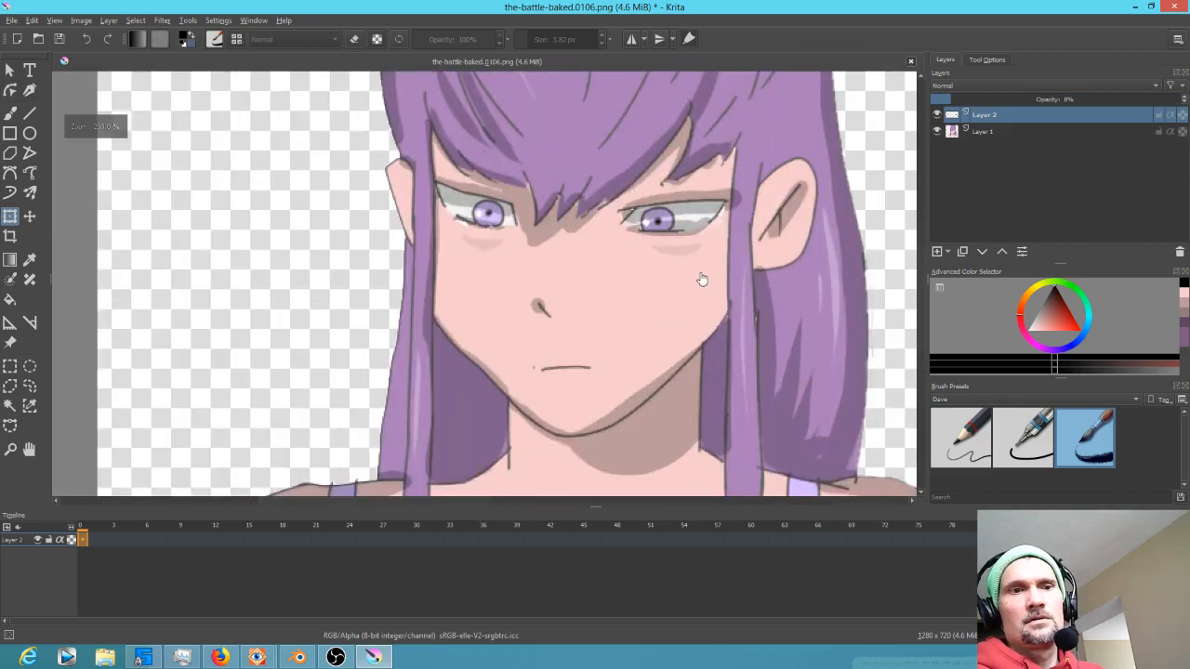
{"action": "scroll", "coordinate": [739, 275], "scroll_direction": "down", "scroll_amount": 1}
{"action": "left_click", "coordinate": [957, 99]}
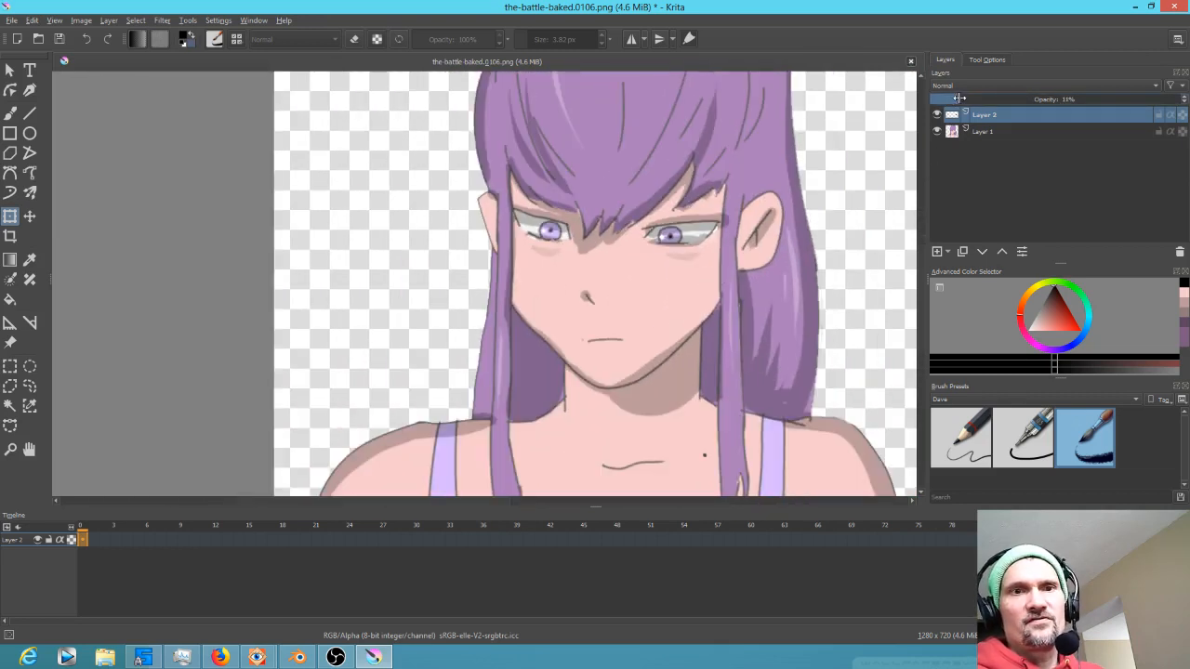
{"action": "left_click", "coordinate": [938, 116]}
{"action": "left_click", "coordinate": [938, 116]}
{"action": "left_click", "coordinate": [938, 115]}
{"action": "left_click", "coordinate": [938, 116]}
{"action": "left_click", "coordinate": [938, 116]}
{"action": "left_click", "coordinate": [938, 116]}
{"action": "mouse_move", "coordinate": [957, 98]}
{"action": "left_mouse_down"}
{"action": "mouse_move", "coordinate": [939, 100]}
{"action": "mouse_move", "coordinate": [958, 98]}
{"action": "left_mouse_up"}
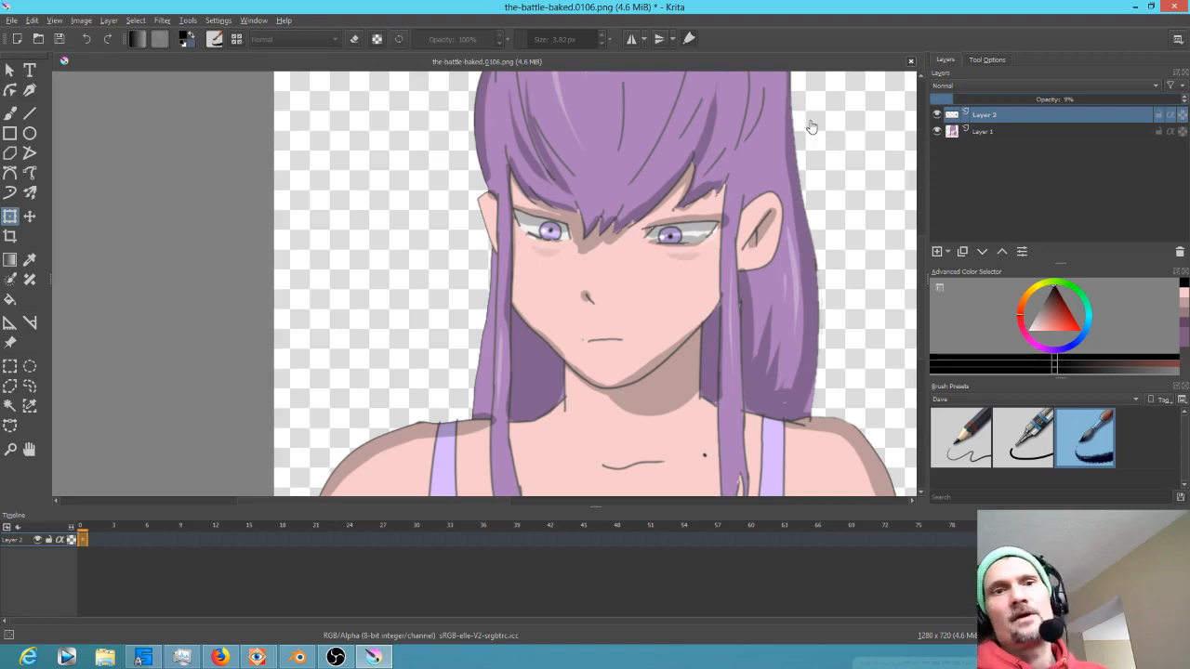
Add another layer, switch to the Ink-2 Fineliner brush, and draw an eyebrow above the right eye
{"action": "left_click", "coordinate": [949, 252]}
{"action": "left_click", "coordinate": [1030, 456]}
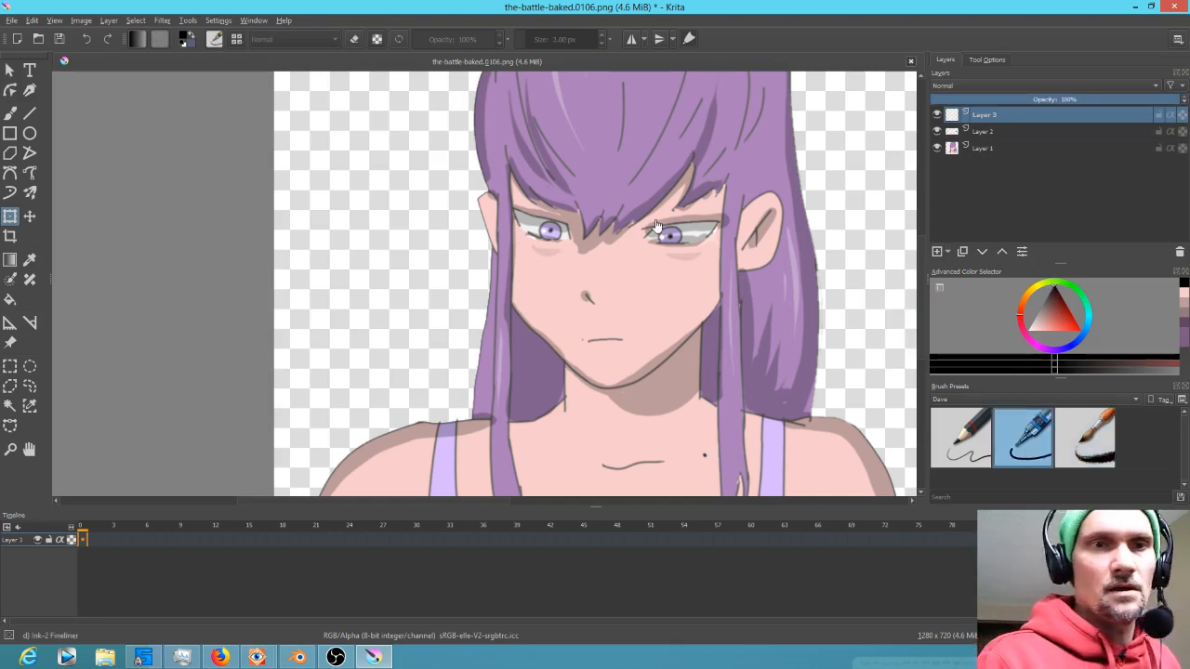
{"action": "key", "text": "b"}
{"action": "mouse_move", "coordinate": [638, 227]}
{"action": "left_mouse_down"}
{"action": "mouse_move", "coordinate": [722, 207]}
{"action": "mouse_move", "coordinate": [702, 210]}
{"action": "left_mouse_up"}
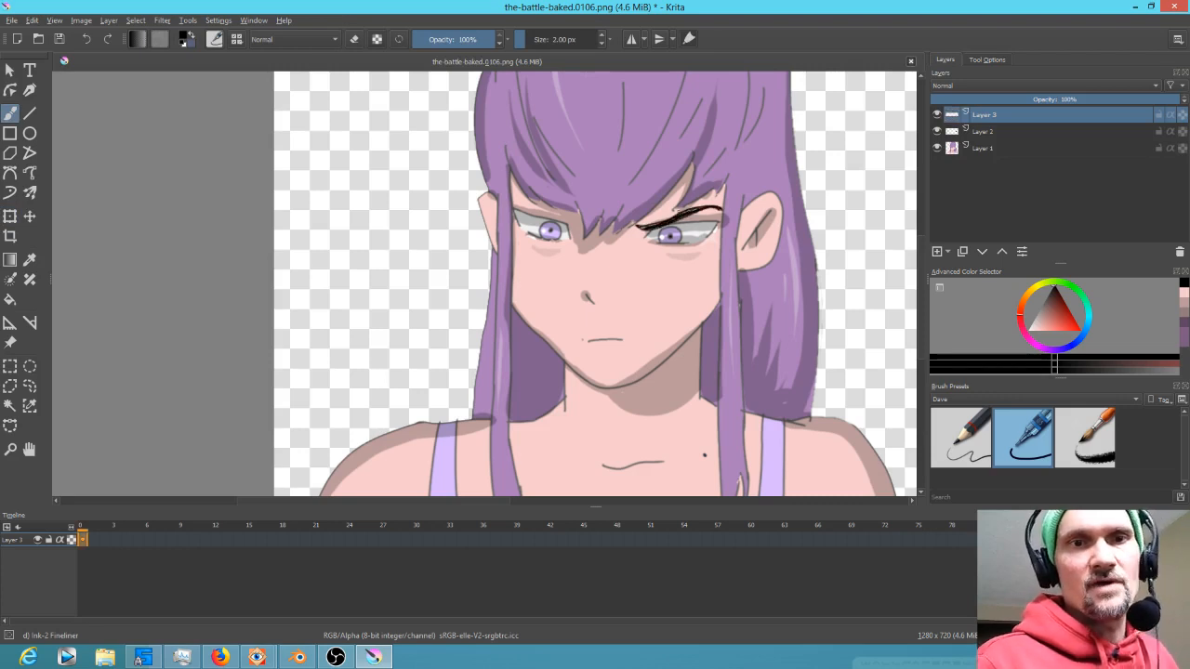
Draw the left eyebrow in mirrored view and lower the eyebrow layer's opacity to 56%
{"action": "key", "text": "m"}
{"action": "left_click_drag", "start_coordinate": [395, 226], "coordinate": [453, 199]}
{"action": "key", "text": "m"}
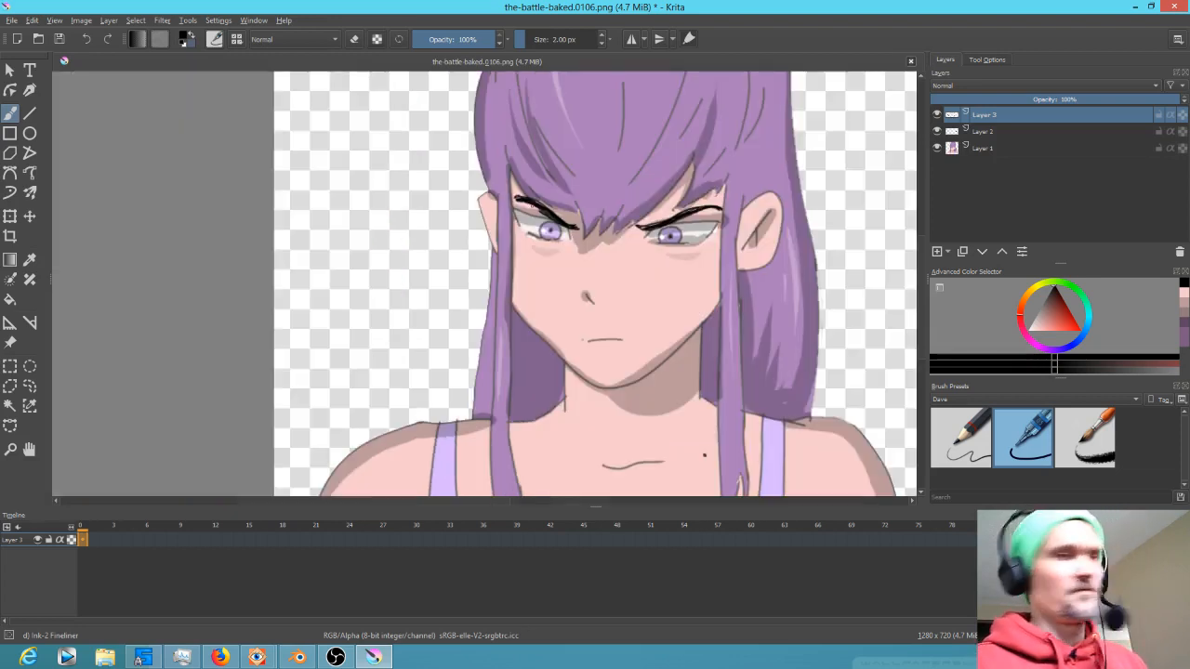
{"action": "mouse_move", "coordinate": [1103, 104]}
{"action": "left_mouse_down"}
{"action": "mouse_move", "coordinate": [943, 102]}
{"action": "mouse_move", "coordinate": [1072, 100]}
{"action": "left_mouse_up"}
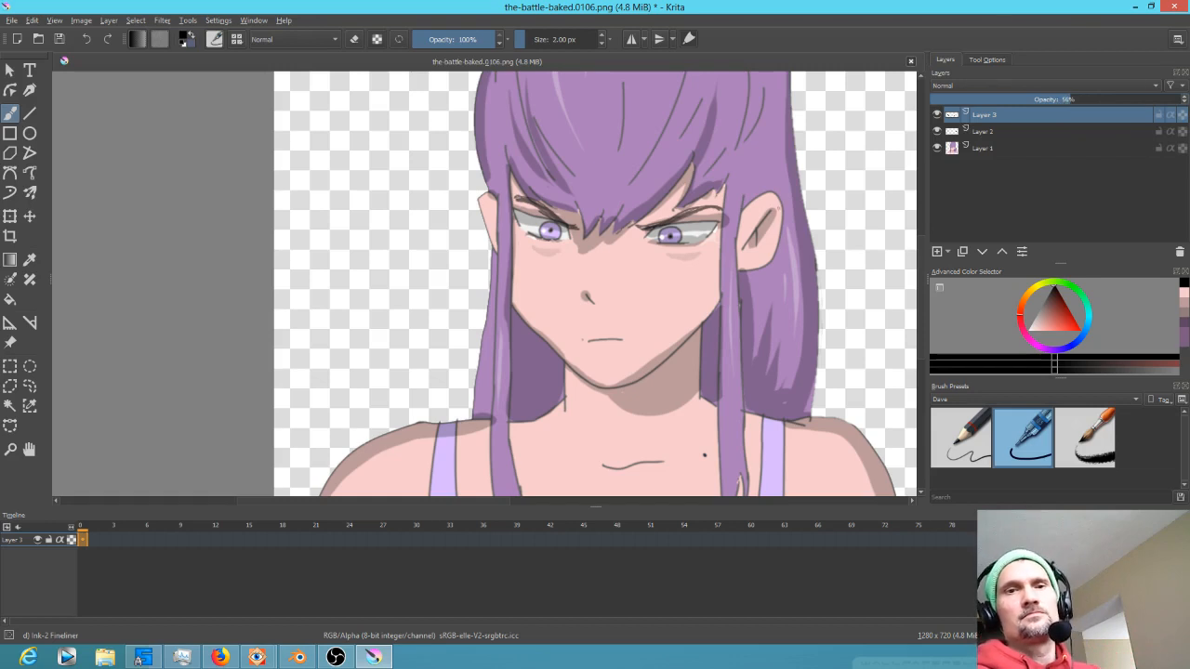
Erase the left eyebrow with a 26 px eraser
{"action": "scroll", "coordinate": [811, 206], "scroll_direction": "down", "scroll_amount": 2, "text": "ctrl"}
{"action": "left_click_drag", "start_coordinate": [816, 188], "coordinate": [650, 279]}
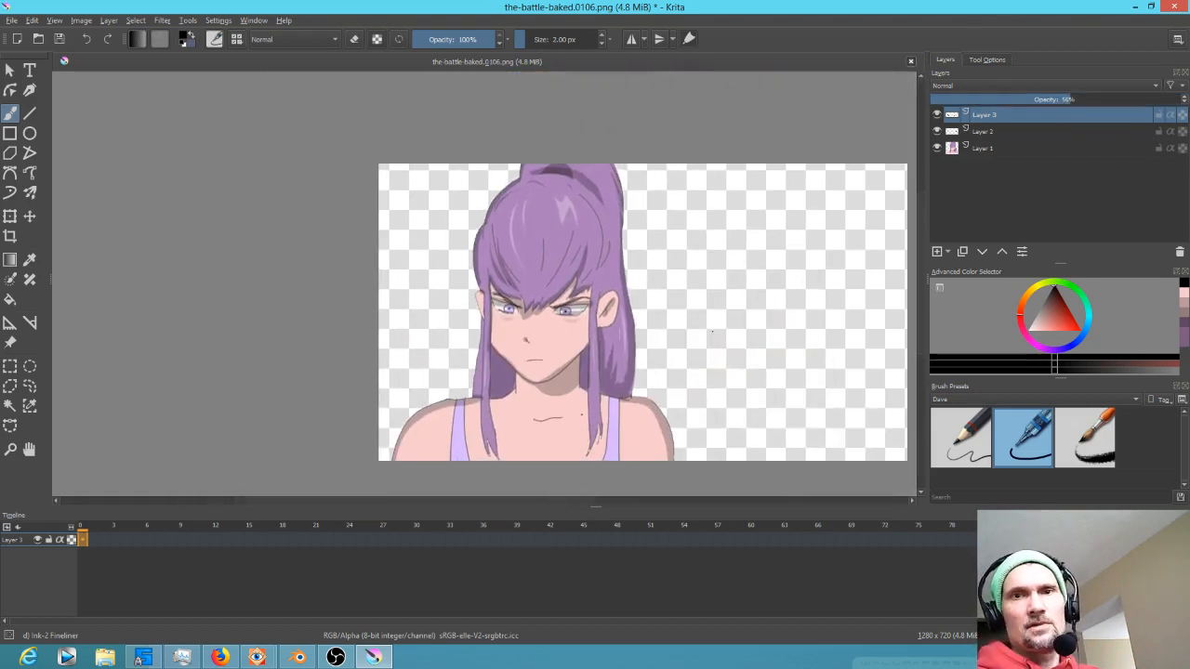
{"action": "scroll", "coordinate": [498, 364], "scroll_direction": "up", "scroll_amount": 4}
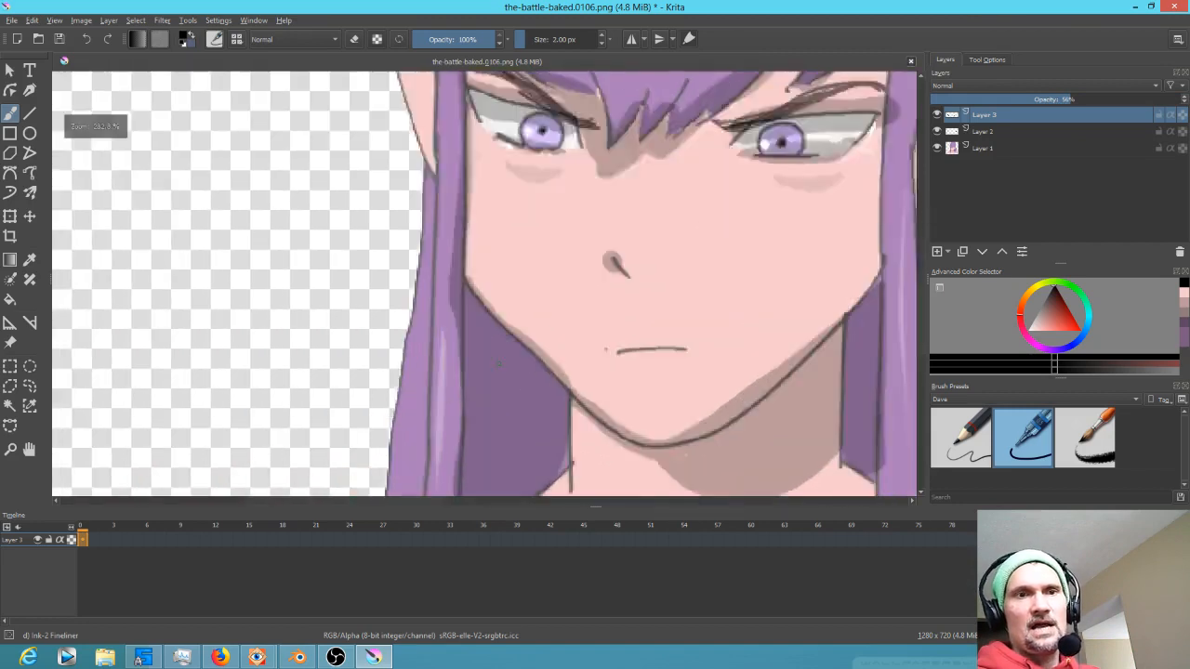
{"action": "scroll", "coordinate": [511, 351], "scroll_direction": "down", "scroll_amount": 1}
{"action": "left_click_drag", "start_coordinate": [567, 311], "coordinate": [563, 377]}
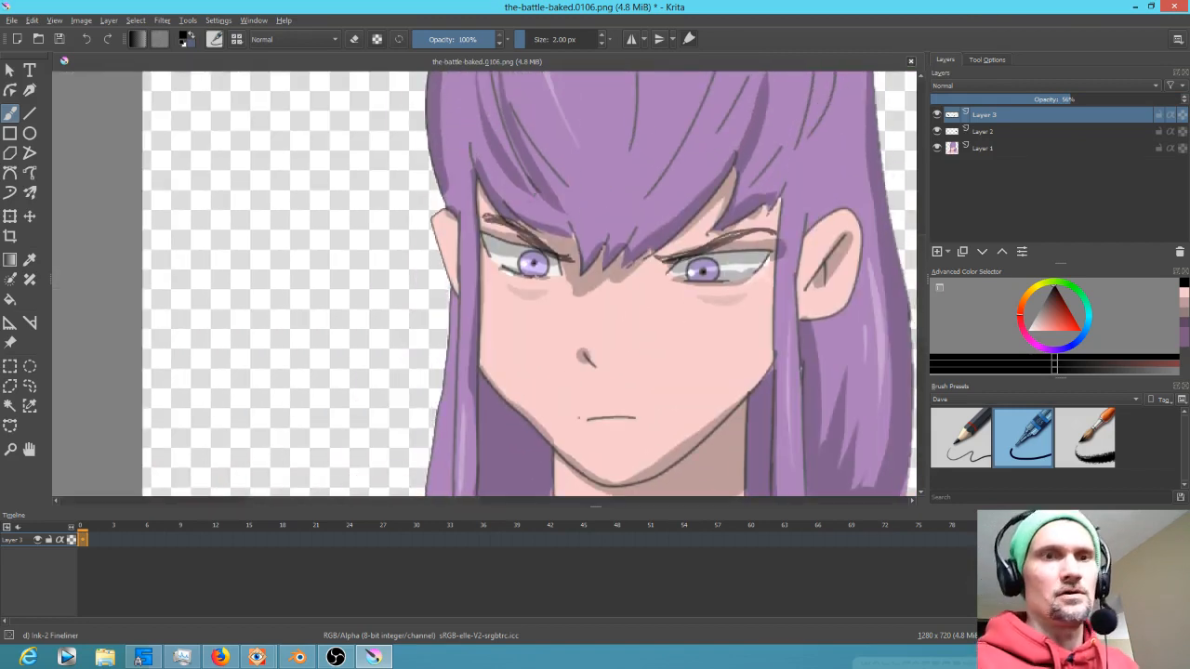
{"action": "key", "text": "e"}
{"action": "left_click_drag", "start_coordinate": [578, 220], "coordinate": [607, 220]}
{"action": "left_click_drag", "start_coordinate": [498, 221], "coordinate": [560, 246]}
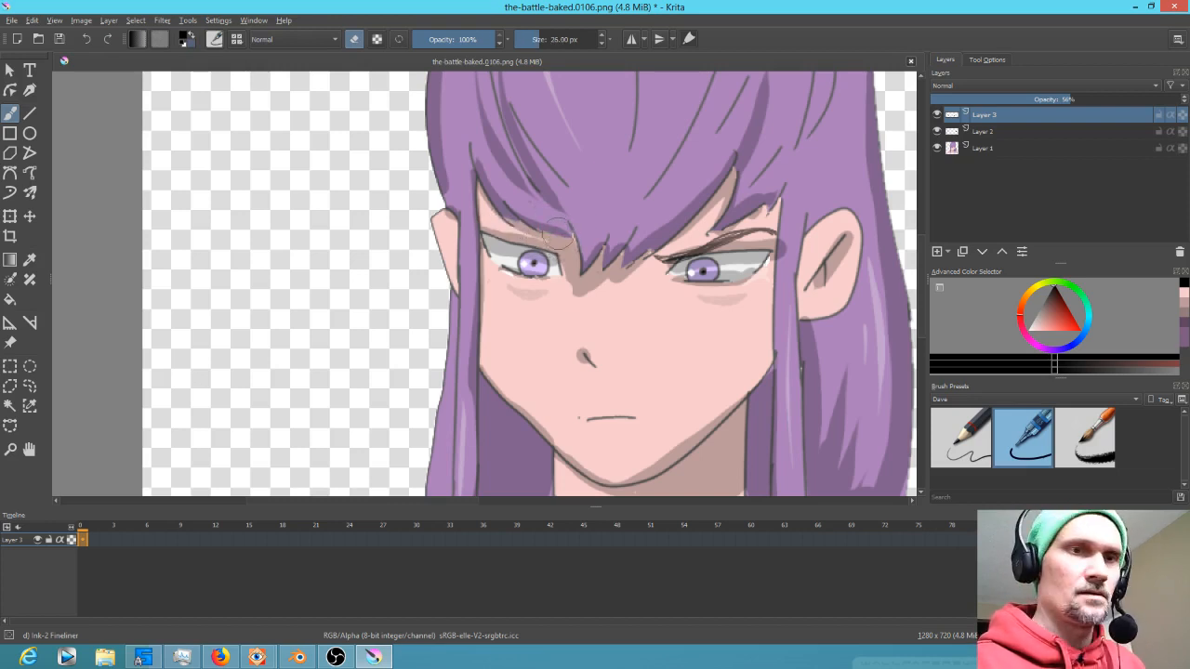
Redraw the left eyebrow with a 4 px brush and add a stroke to the right eyebrow
{"action": "left_click_drag", "start_coordinate": [567, 224], "coordinate": [543, 223]}
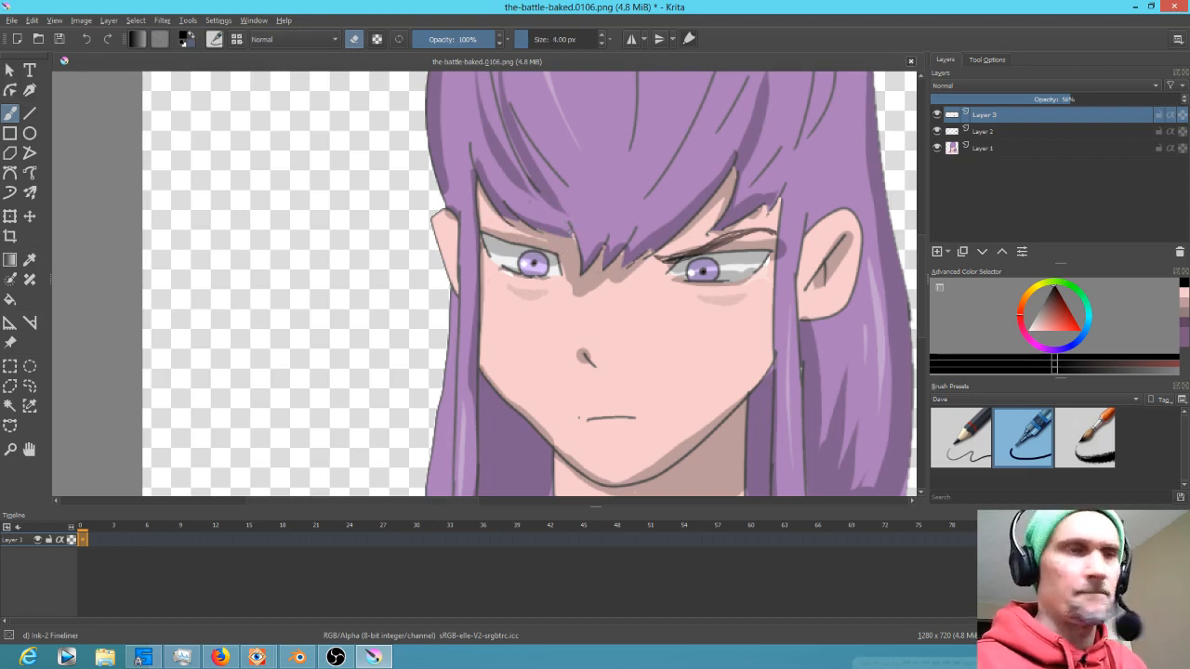
{"action": "key", "text": "e"}
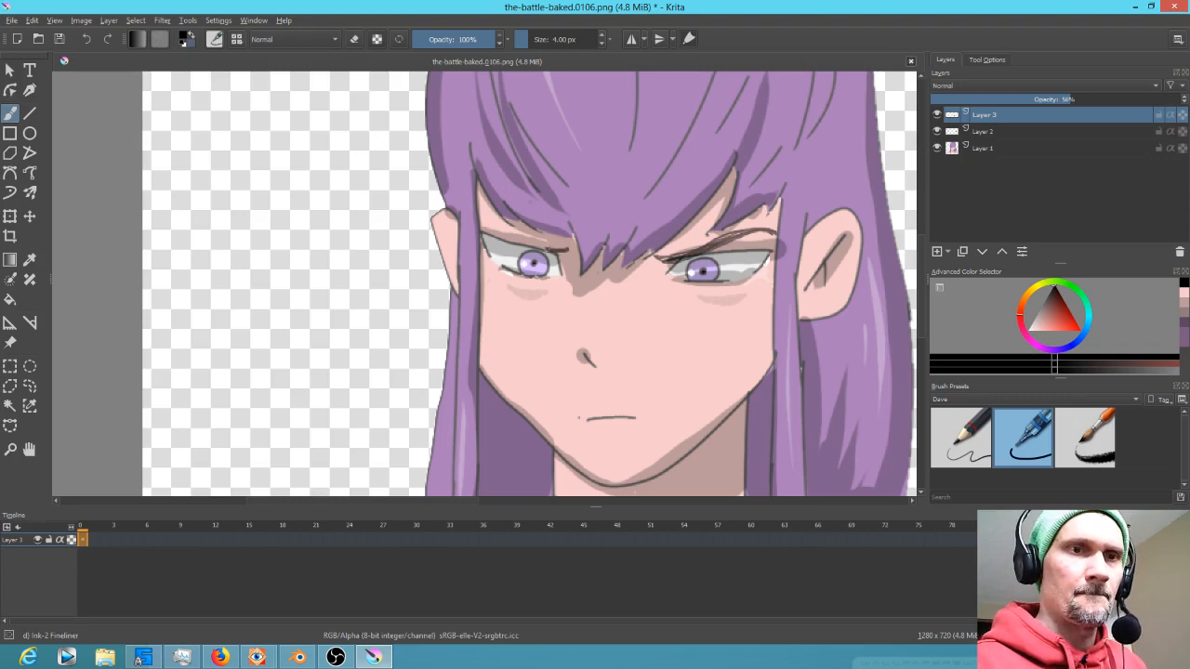
{"action": "left_click_drag", "start_coordinate": [471, 210], "coordinate": [558, 253]}
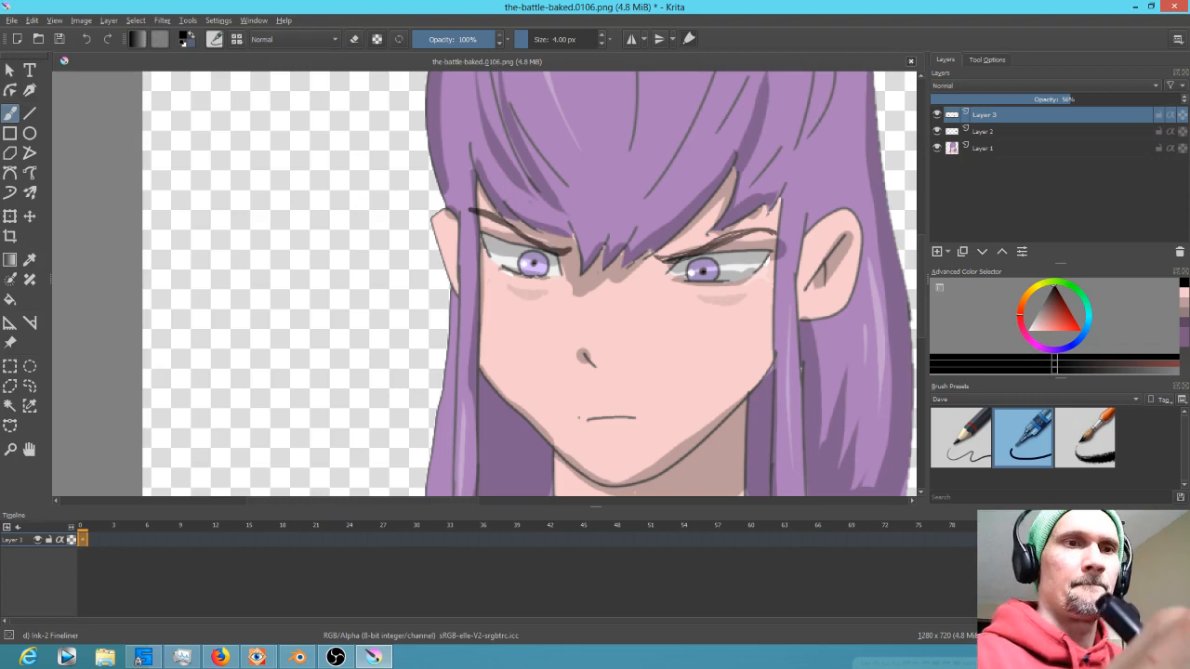
{"action": "left_click_drag", "start_coordinate": [478, 212], "coordinate": [518, 235]}
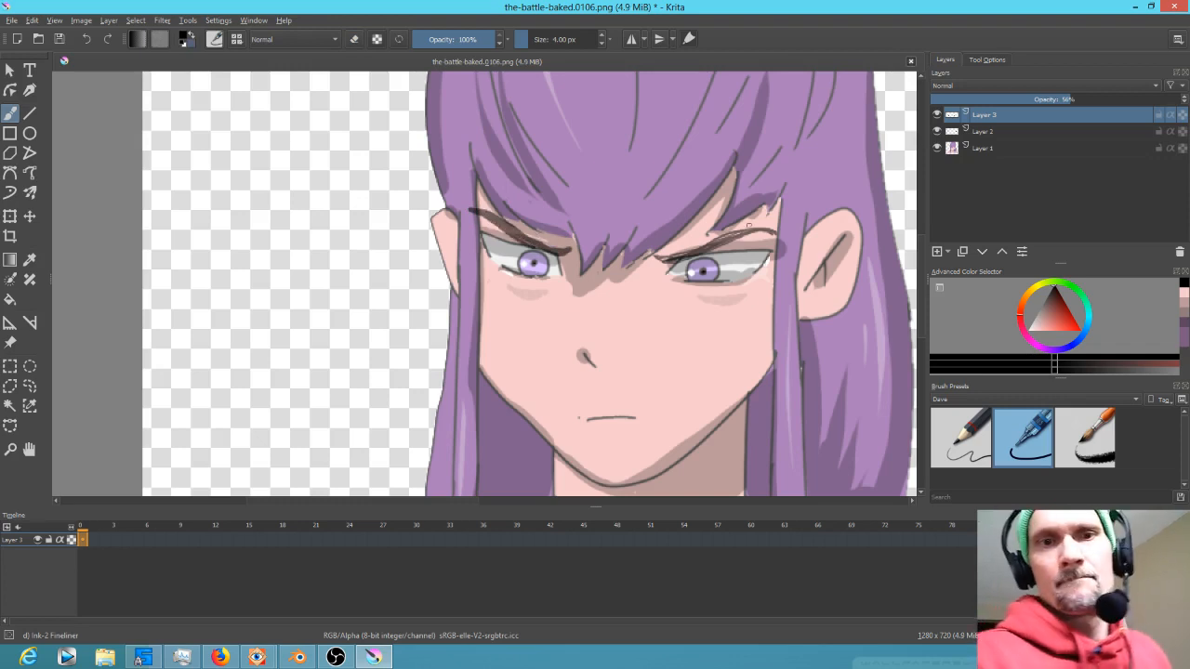
{"action": "left_click_drag", "start_coordinate": [678, 257], "coordinate": [772, 236]}
{"action": "key", "text": "e"}
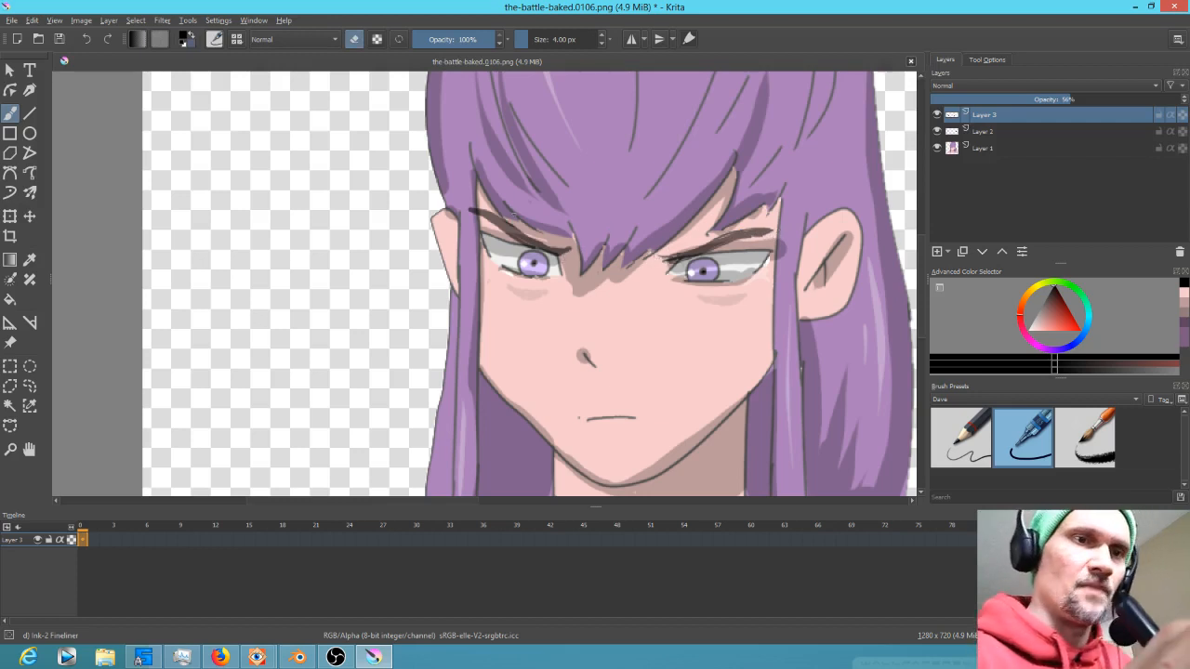
Add two more strokes to the left eyebrow and set the eyebrow layer's opacity to 60%
{"action": "left_click_drag", "start_coordinate": [491, 226], "coordinate": [526, 247]}
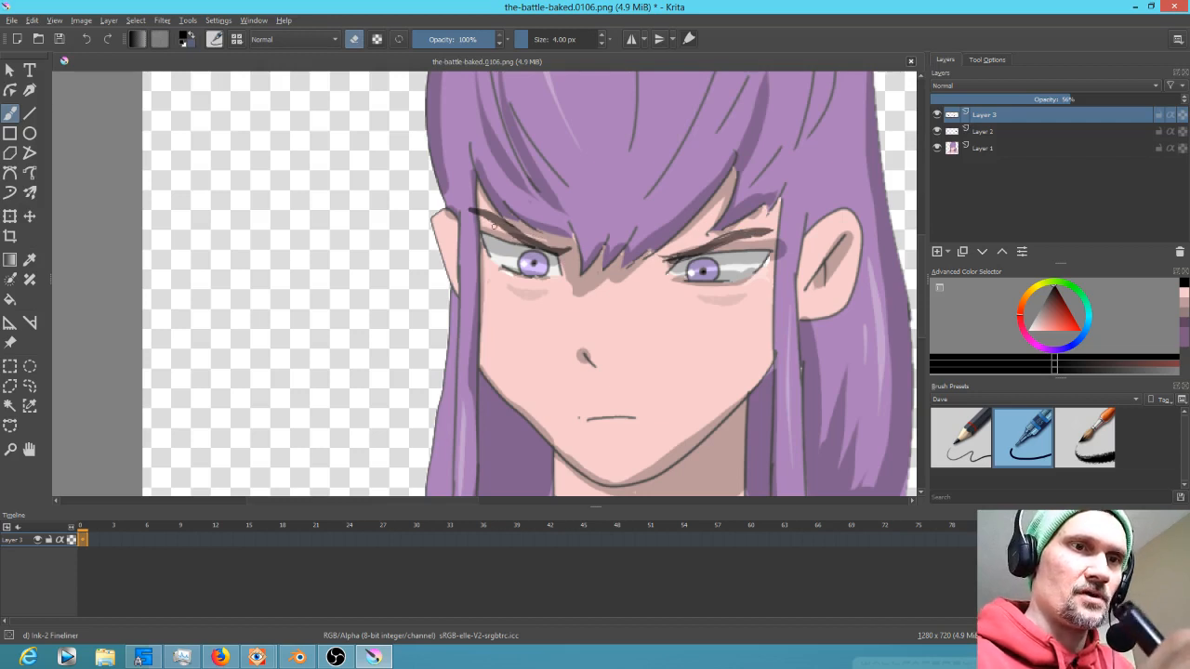
{"action": "left_click_drag", "start_coordinate": [490, 208], "coordinate": [470, 212]}
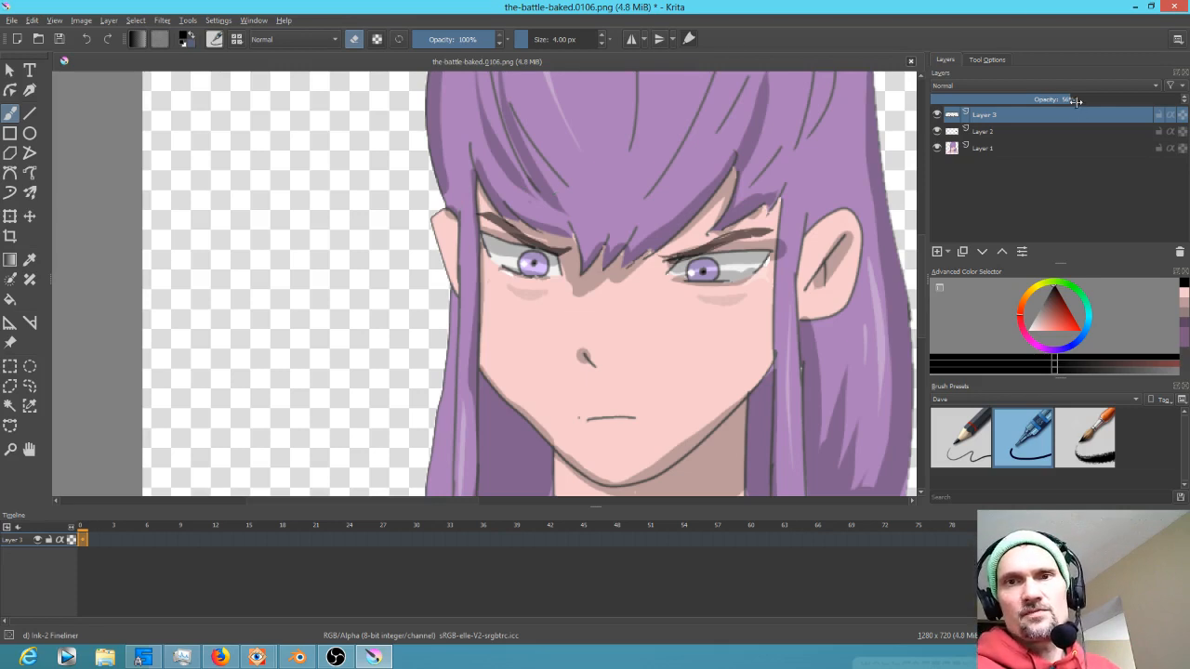
{"action": "left_click_drag", "start_coordinate": [1084, 101], "coordinate": [1088, 100]}
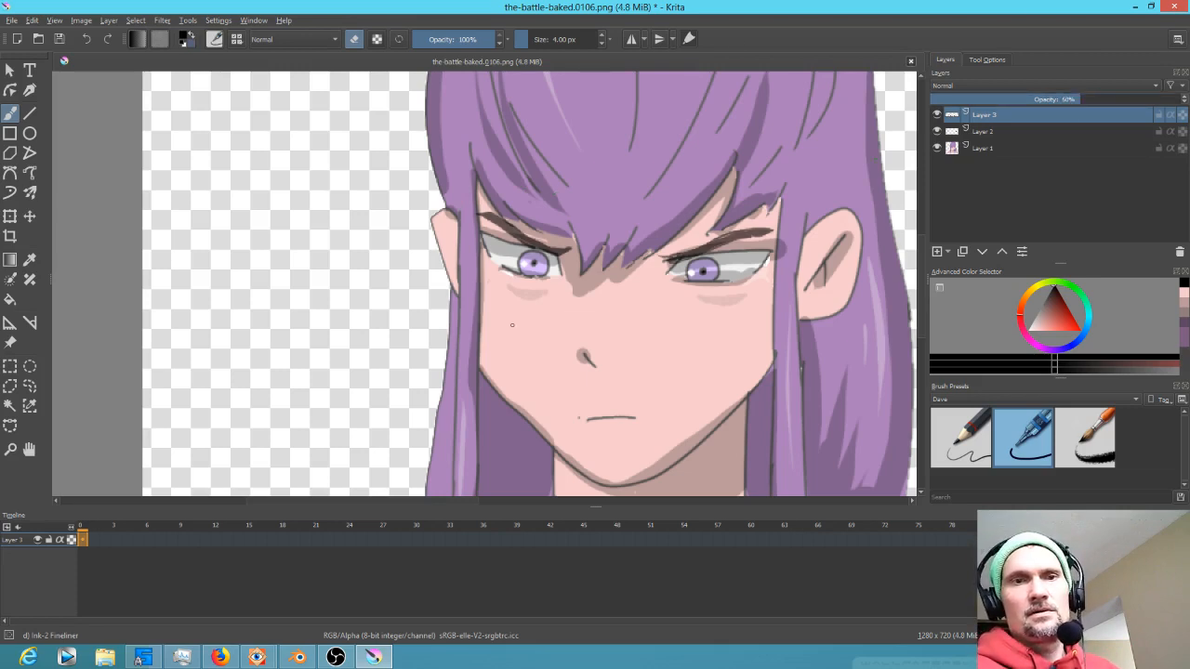
Save the image as PNG, accepting the export options
{"action": "scroll", "coordinate": [529, 320], "scroll_direction": "down", "scroll_amount": 4}
{"action": "scroll", "coordinate": [551, 315], "scroll_direction": "up", "scroll_amount": 2}
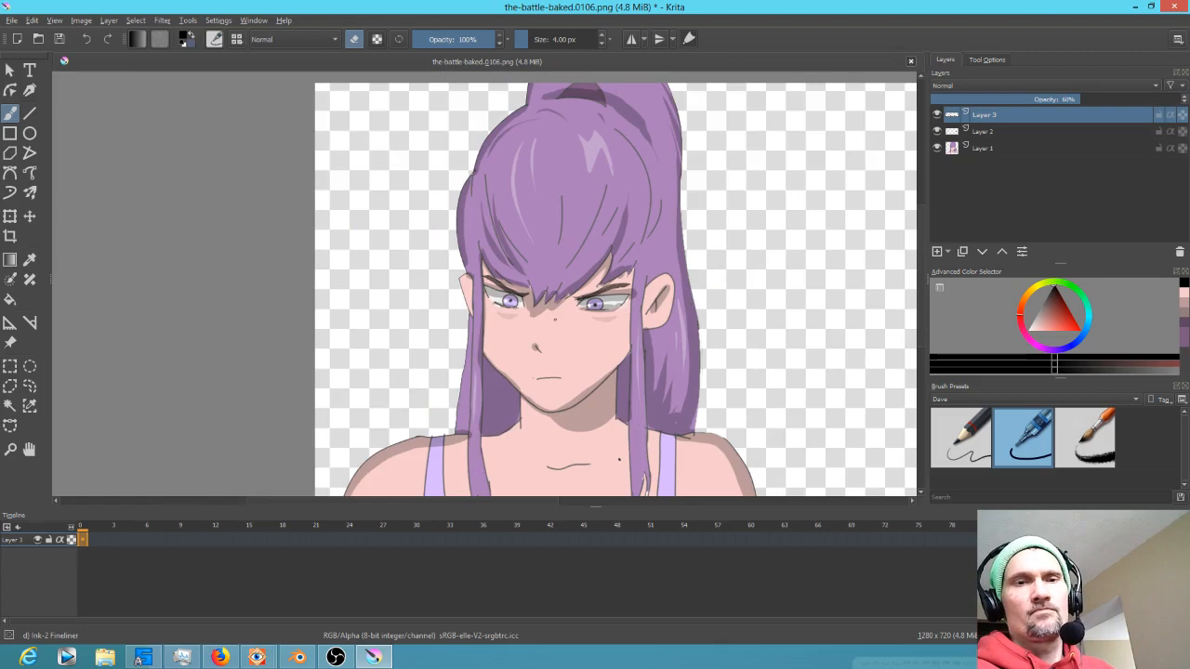
{"action": "scroll", "coordinate": [555, 319], "scroll_direction": "up", "scroll_amount": 2}
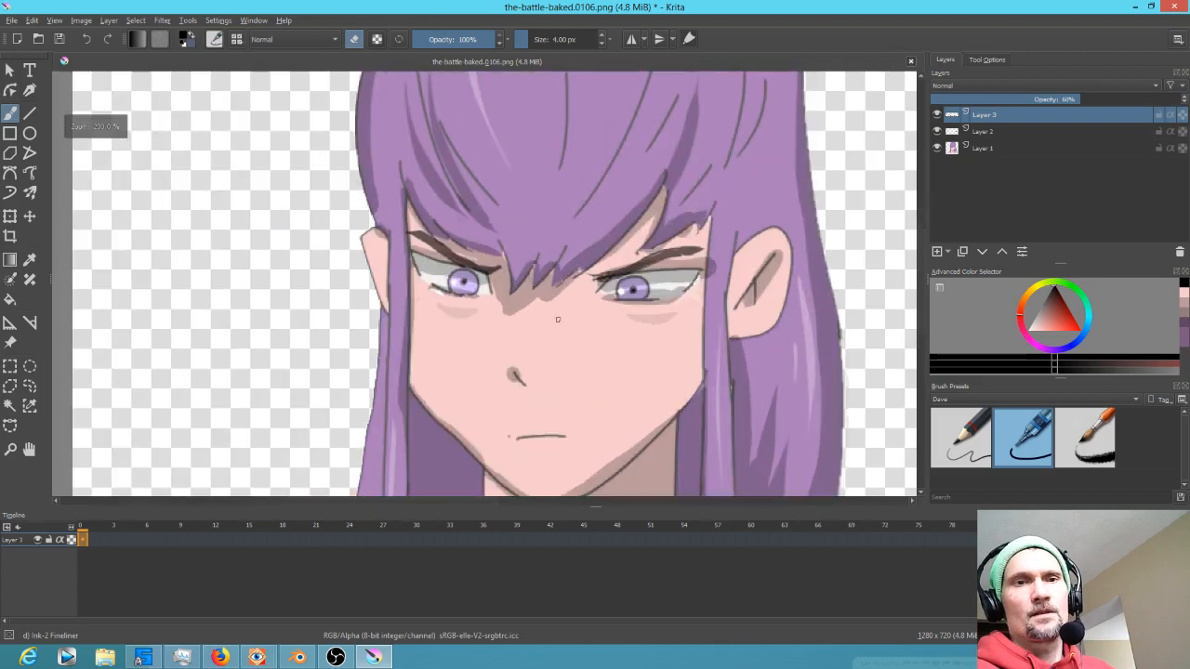
{"action": "left_click", "coordinate": [59, 40]}
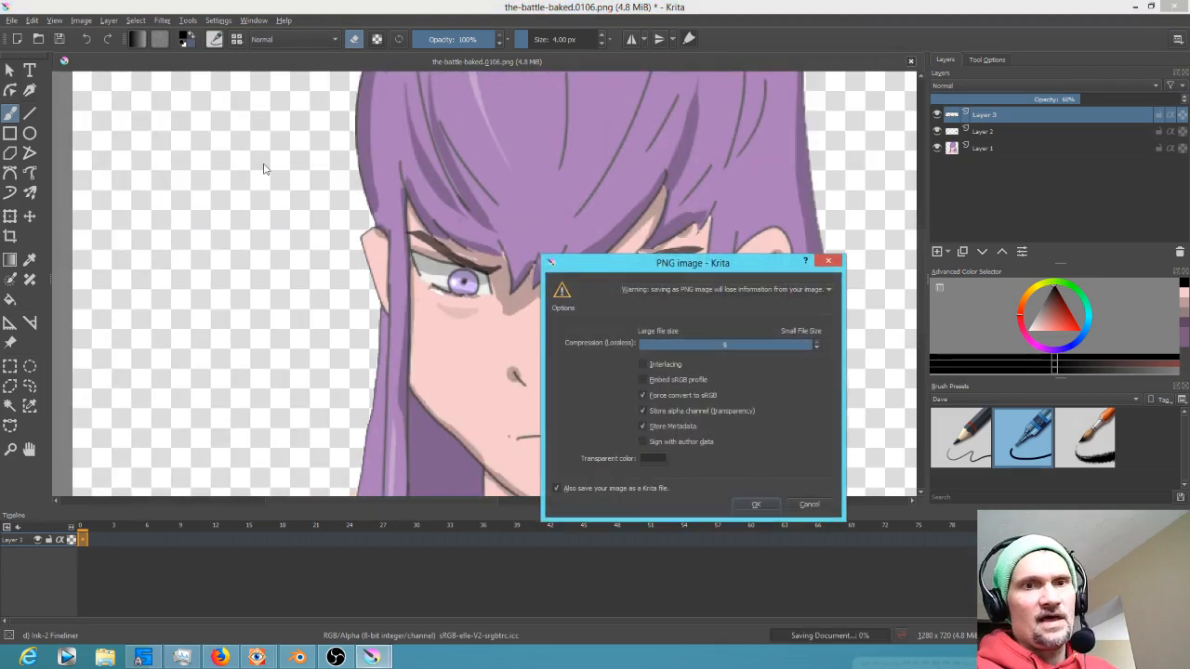
{"action": "left_click", "coordinate": [755, 506]}
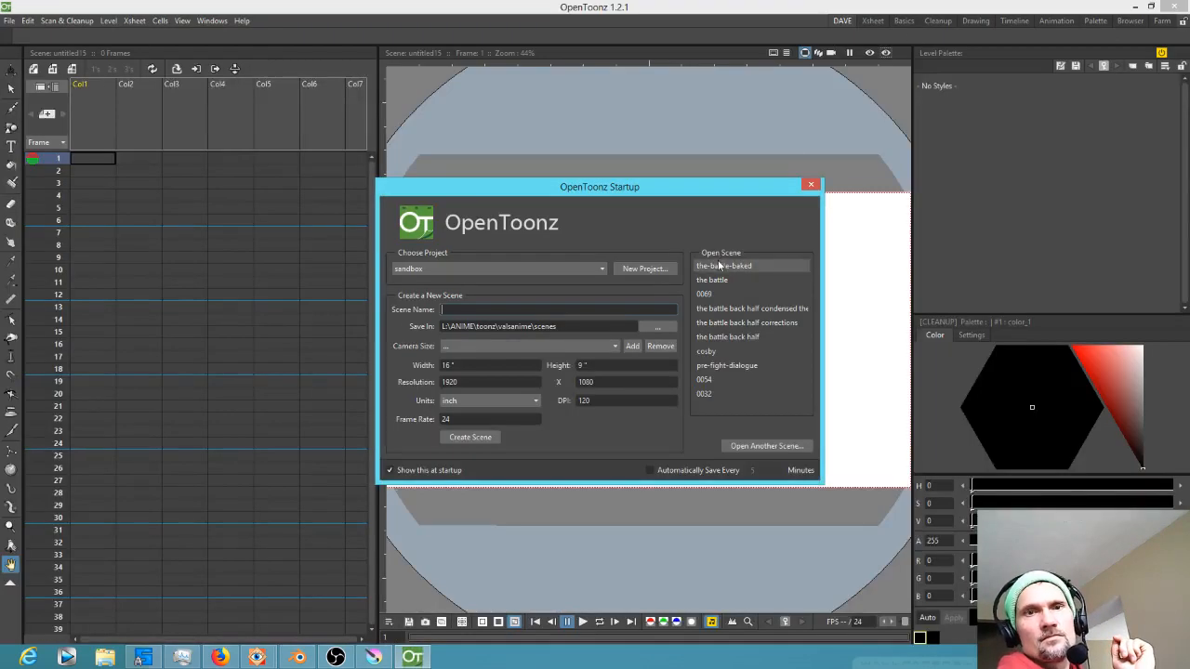
Open the the-battle-baked scene in OpenToonz and enter the sub-xsheet at frame 100
{"action": "left_click", "coordinate": [719, 266]}
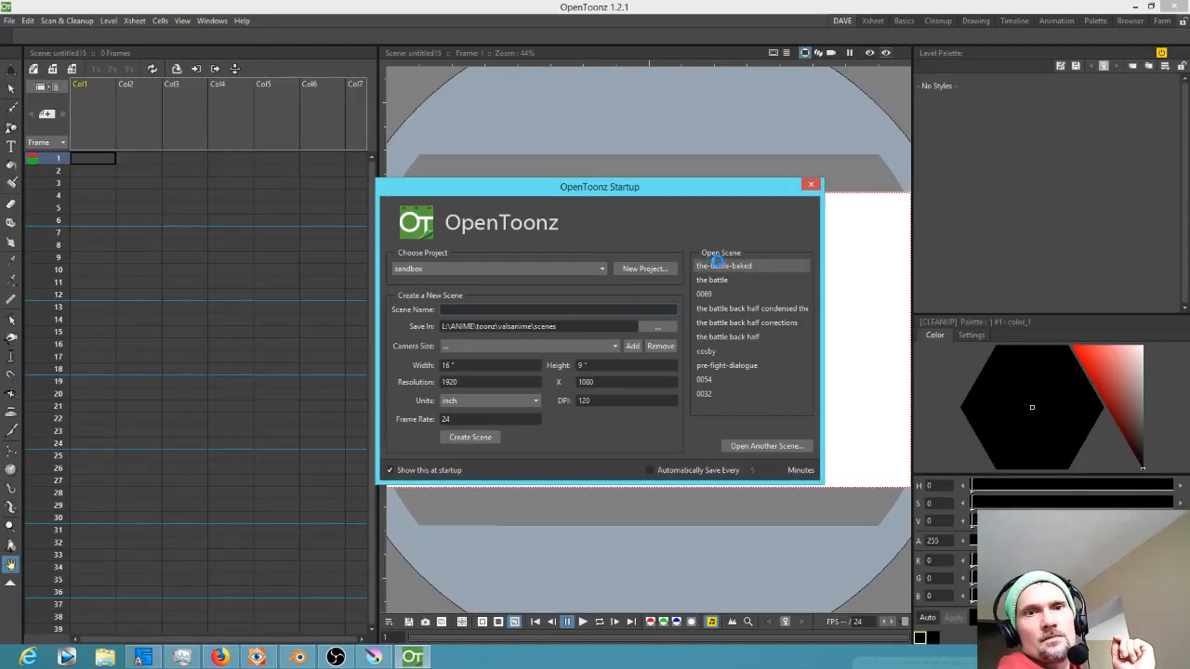
{"action": "scroll", "coordinate": [347, 500], "scroll_direction": "down", "scroll_amount": 15}
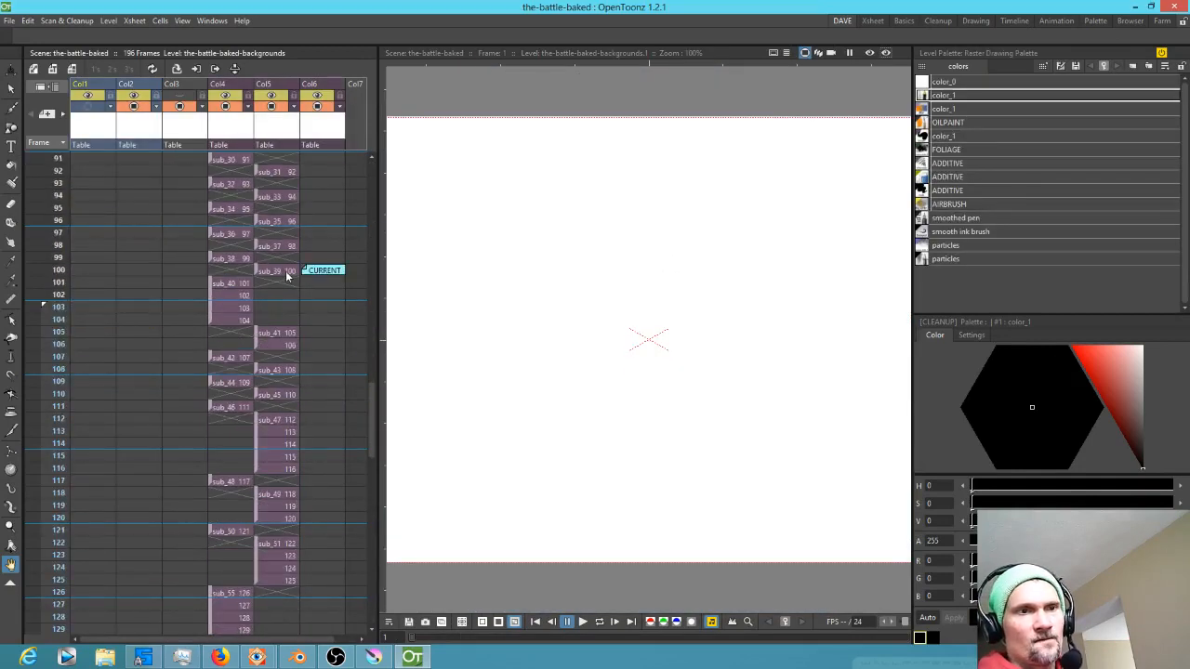
{"action": "left_click", "coordinate": [275, 270]}
{"action": "double_click", "coordinate": [286, 275]}
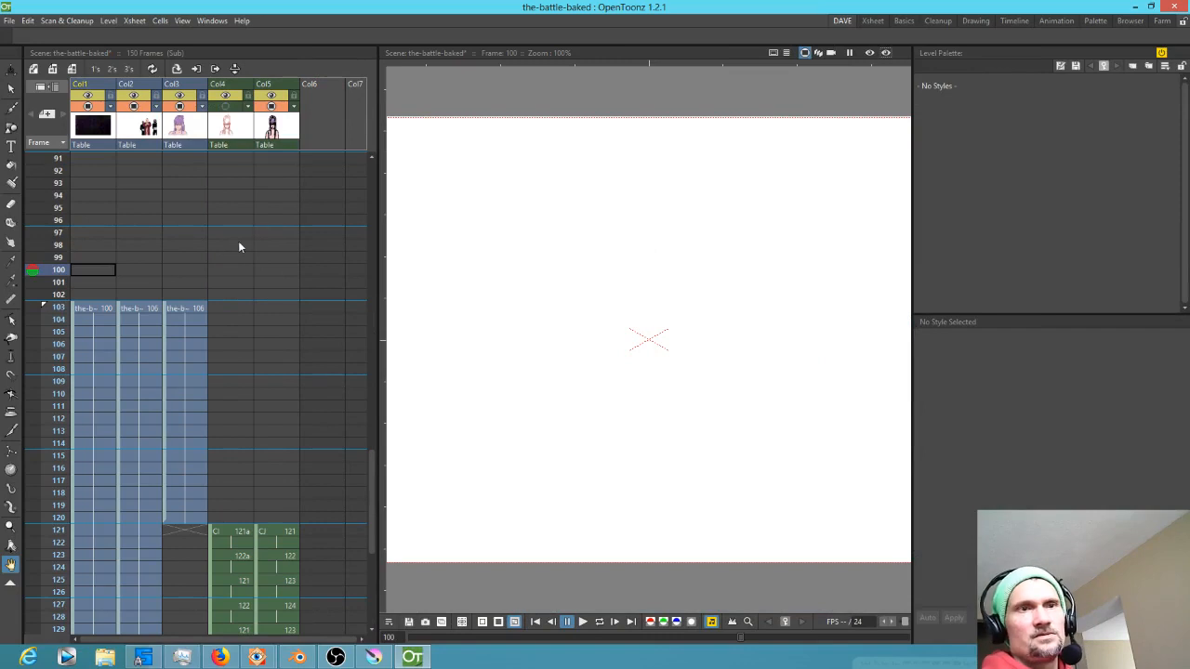
Play the sequence back from frame 103 to review the updated frames
{"action": "left_click", "coordinate": [52, 319]}
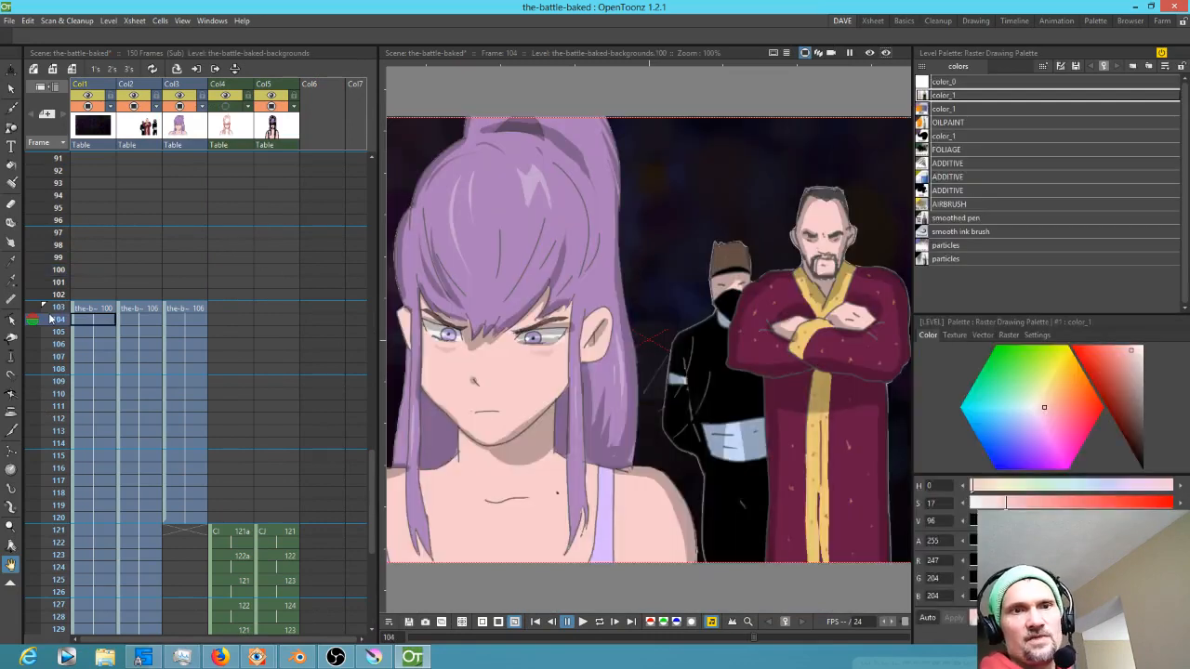
{"action": "left_click", "coordinate": [53, 308]}
{"action": "scroll", "coordinate": [523, 418], "scroll_direction": "down", "scroll_amount": 3}
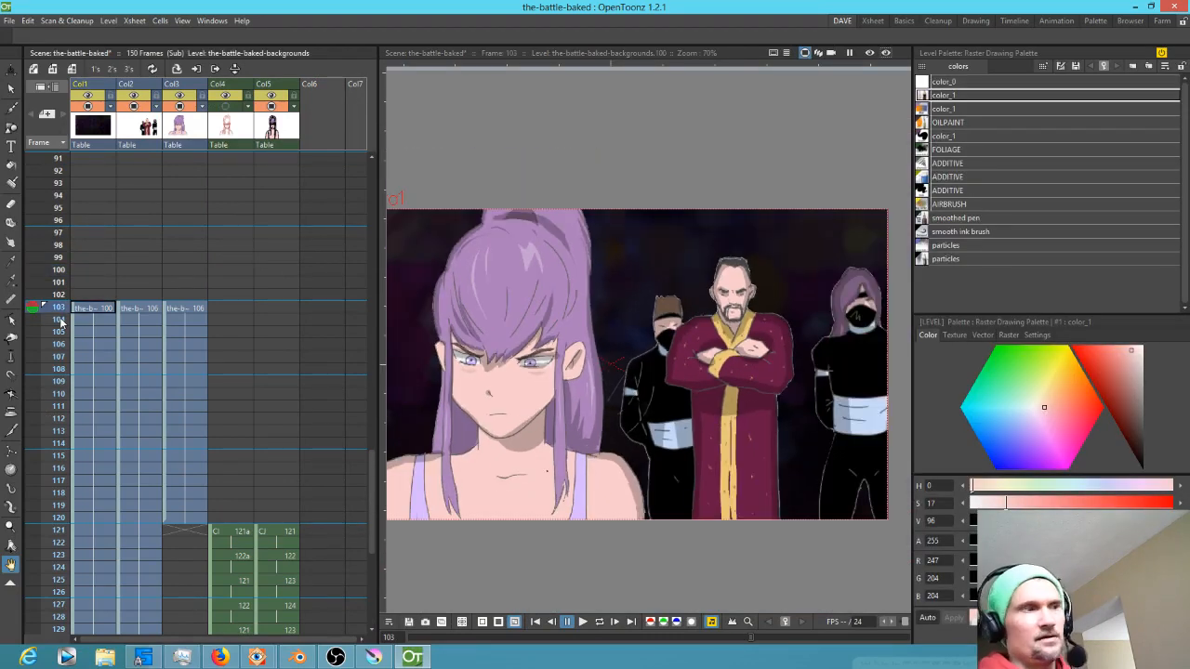
{"action": "key", "text": "p"}
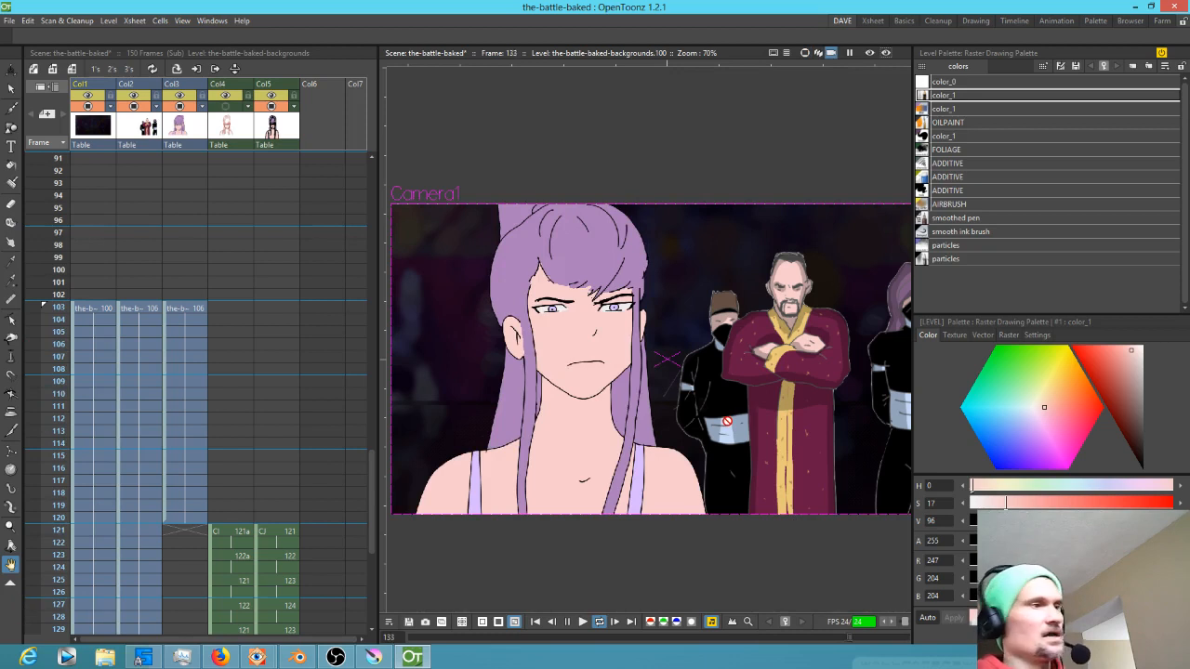
{"action": "left_click", "coordinate": [567, 622]}
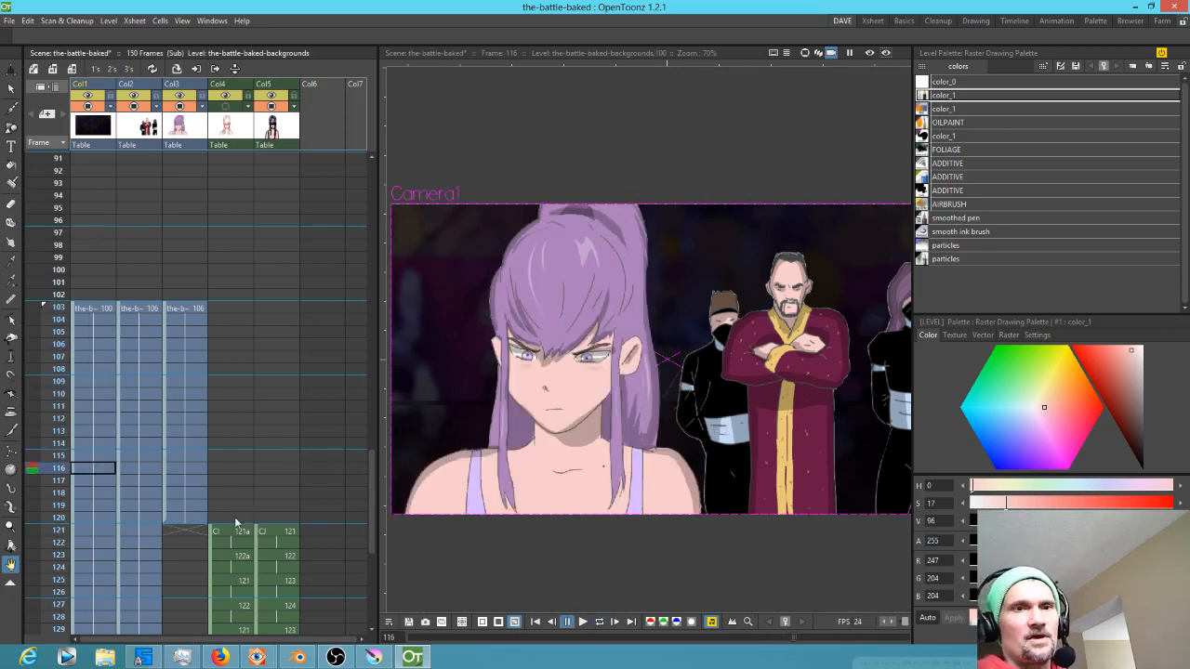
Hide column 4 and select frame 121 in the empty column 6
{"action": "left_click", "coordinate": [223, 109]}
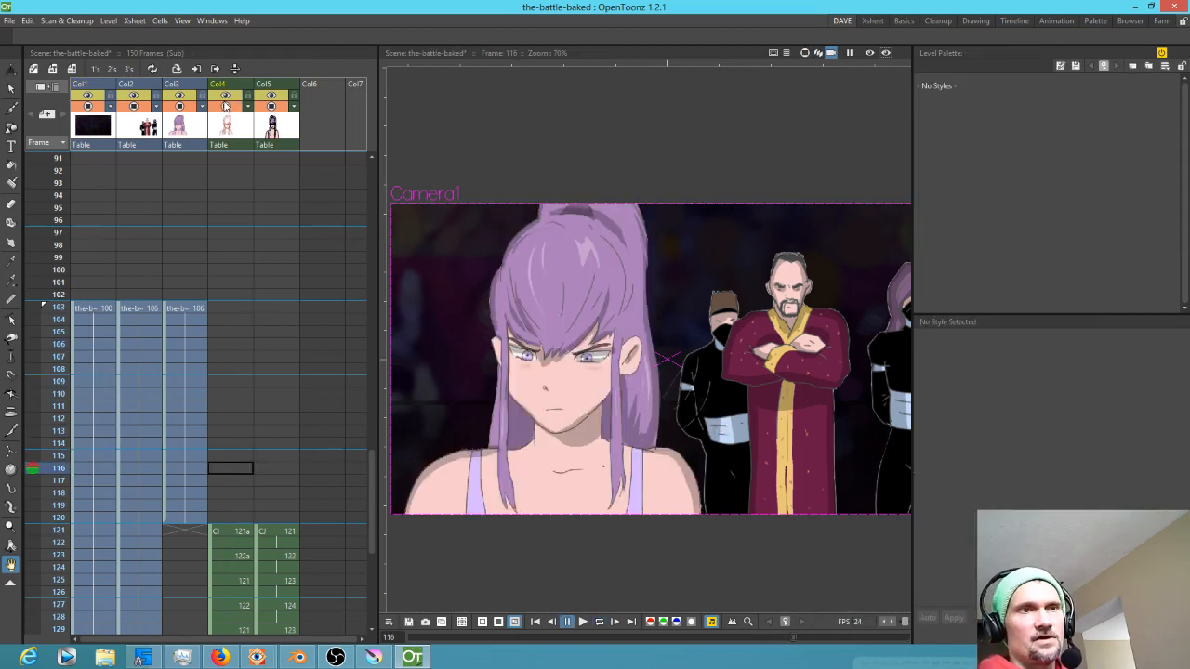
{"action": "left_click", "coordinate": [228, 95]}
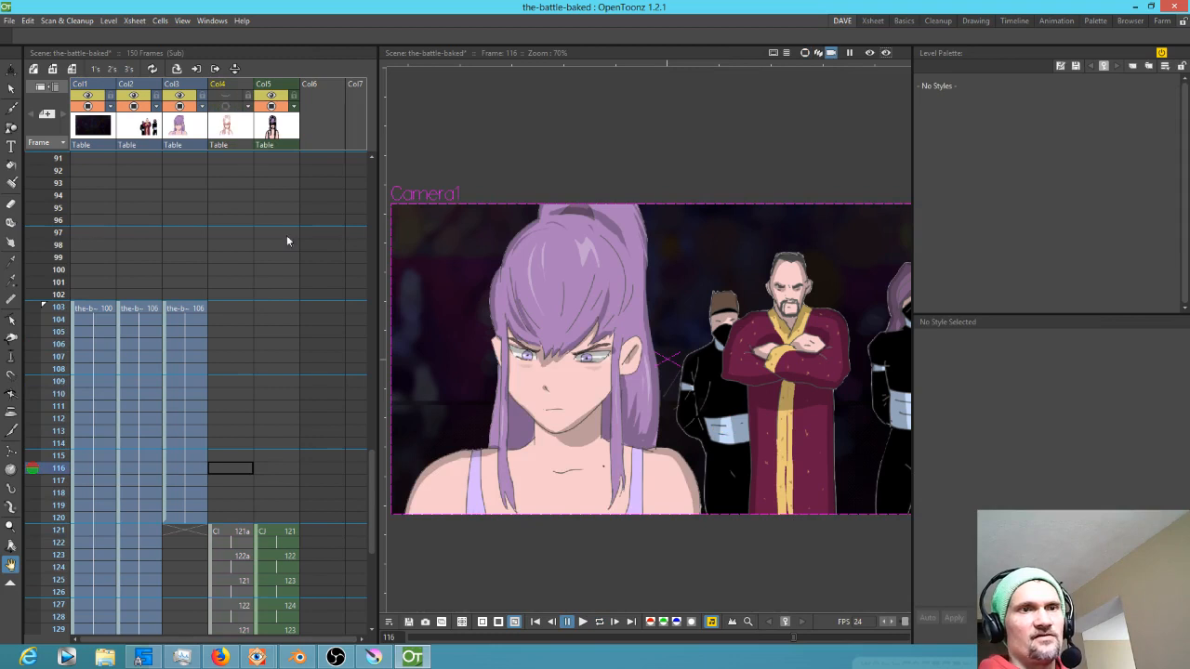
{"action": "left_click", "coordinate": [317, 530]}
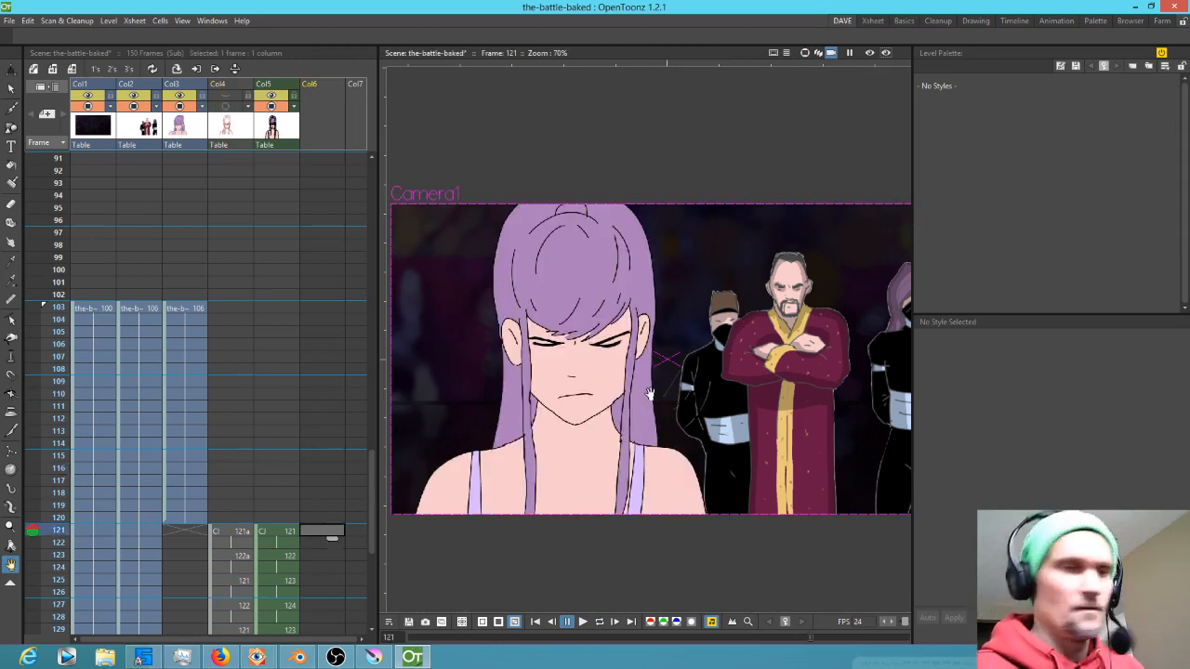
Switch to the Brush tool, start a new level in column 6 at frame 121, and pick the raster 'brush' style
{"action": "key", "text": "b"}
{"action": "left_click", "coordinate": [681, 531]}
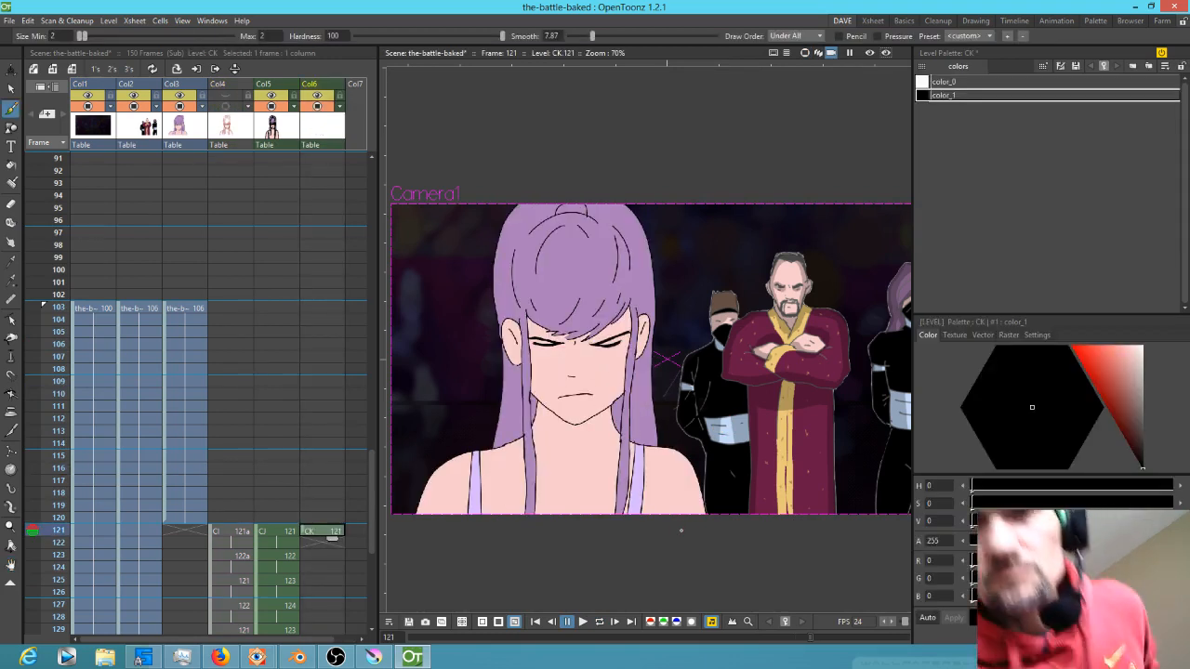
{"action": "left_click", "coordinate": [1008, 335]}
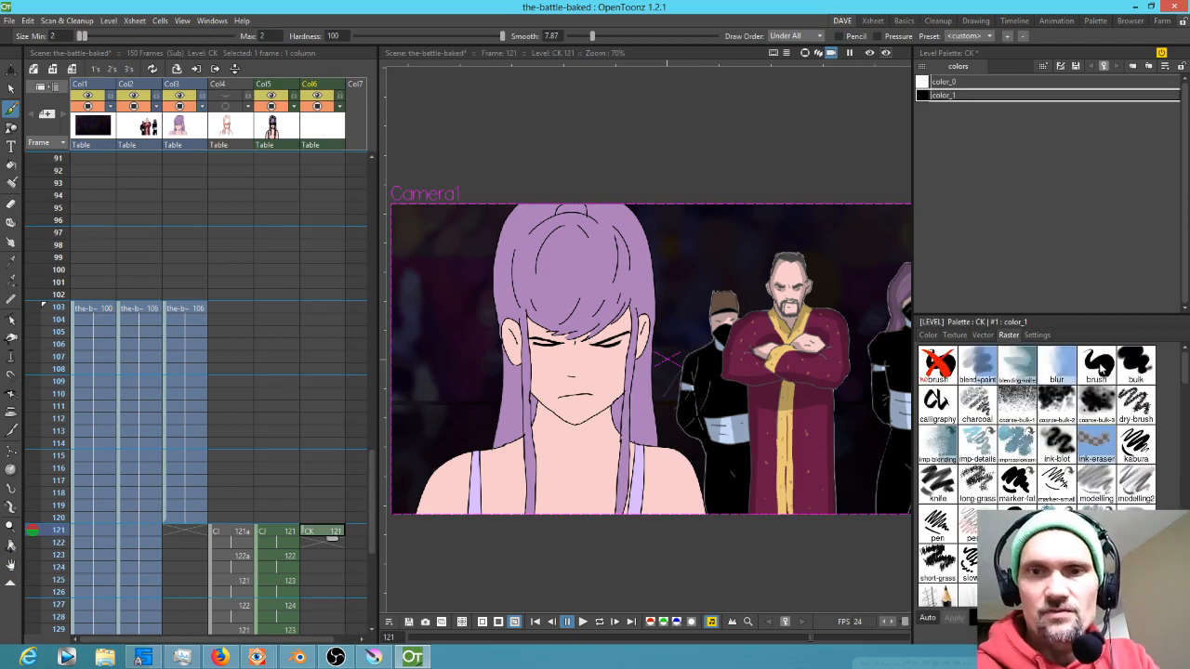
{"action": "left_click", "coordinate": [1099, 363]}
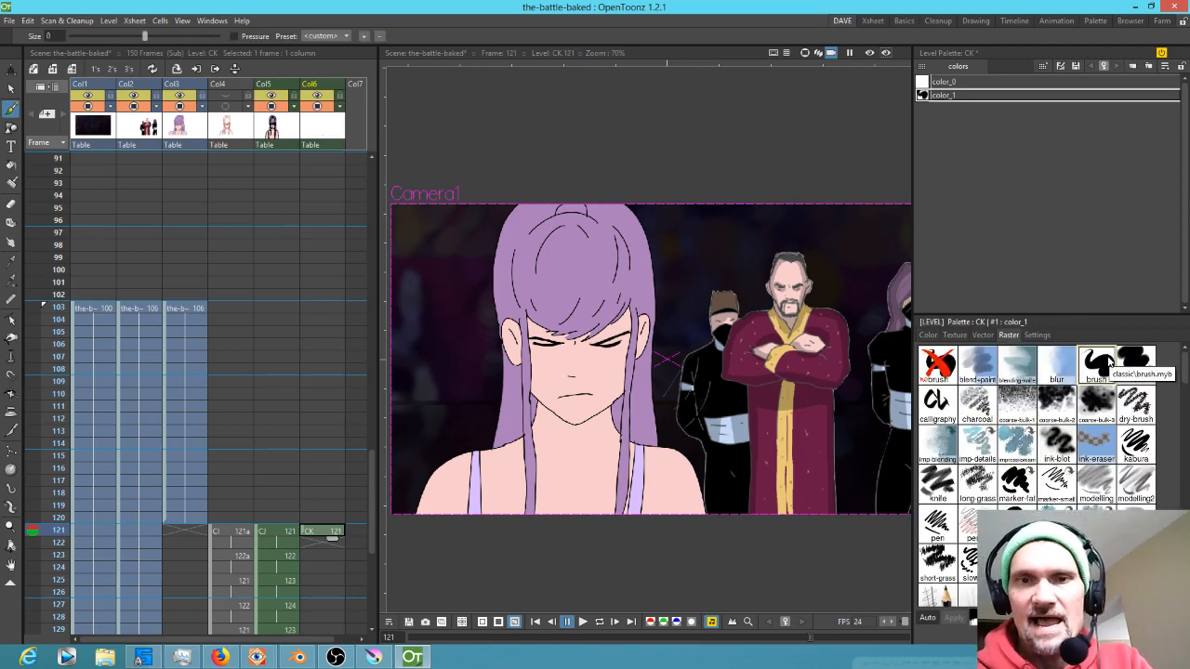
{"action": "left_click", "coordinate": [928, 335]}
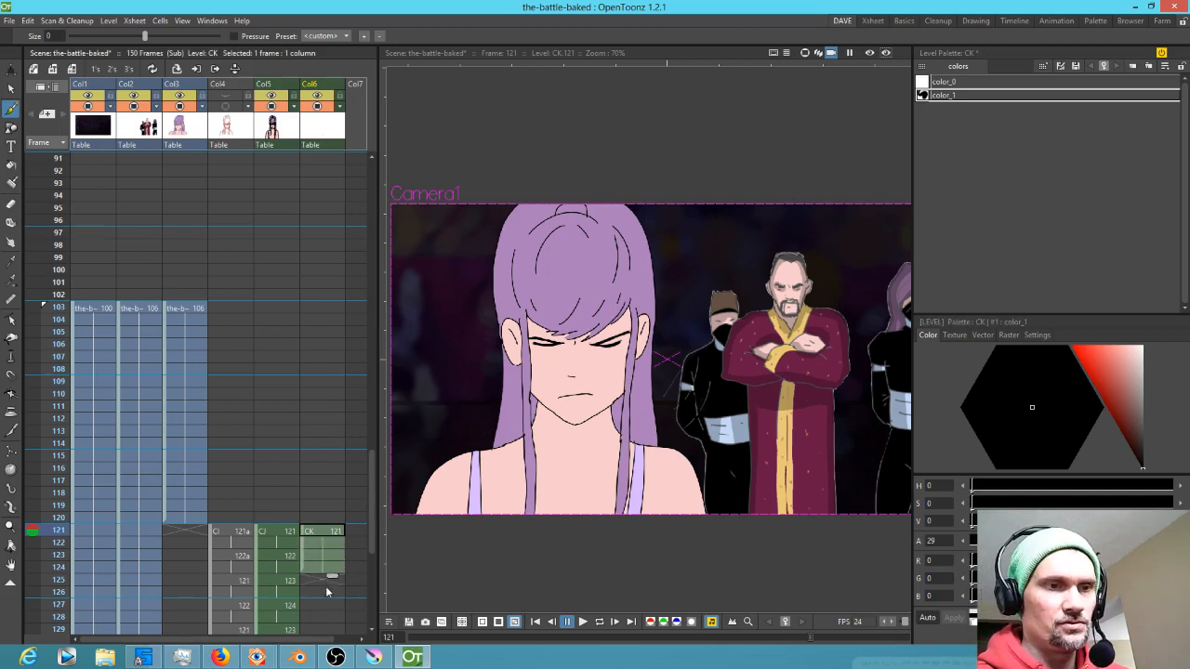
Enable pen pressure and paint shadow strokes on the shoulders and under the chin at frame 121
{"action": "left_click", "coordinate": [329, 556]}
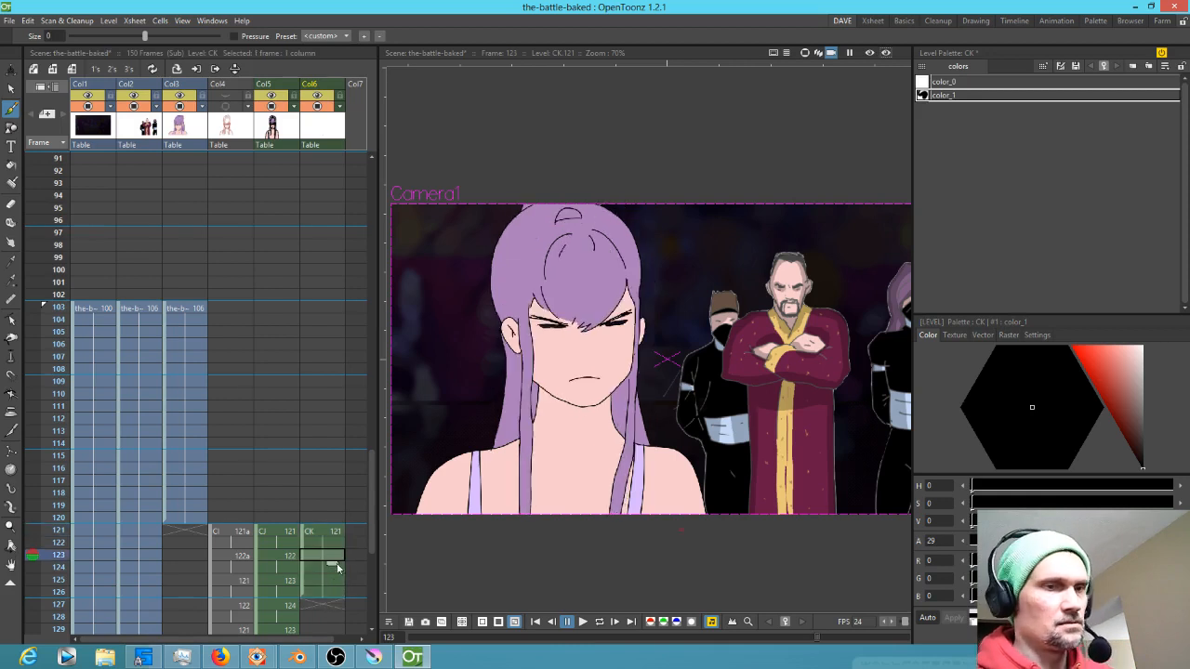
{"action": "left_click", "coordinate": [340, 533]}
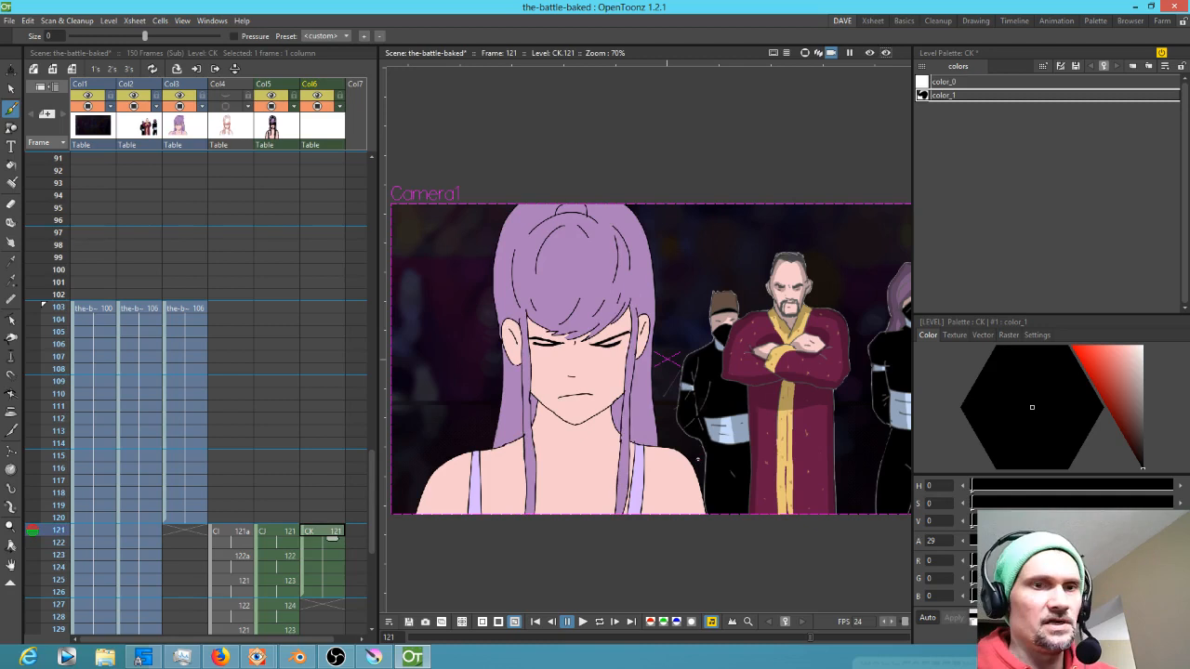
{"action": "key", "text": "Up"}
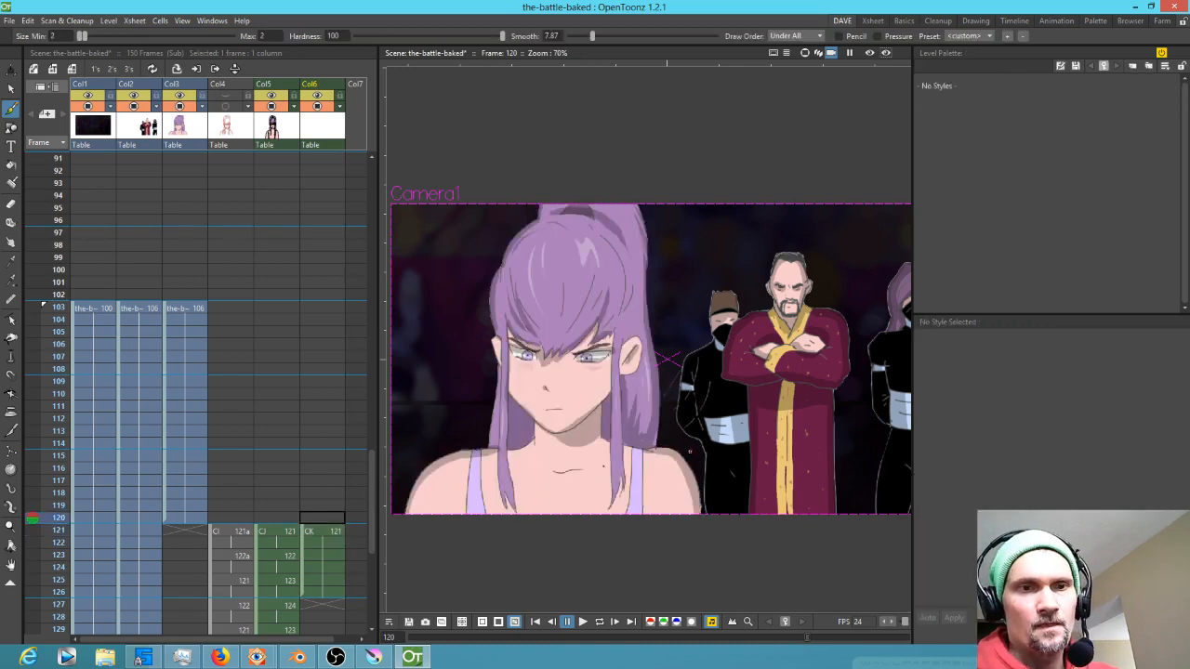
{"action": "key", "text": "Down"}
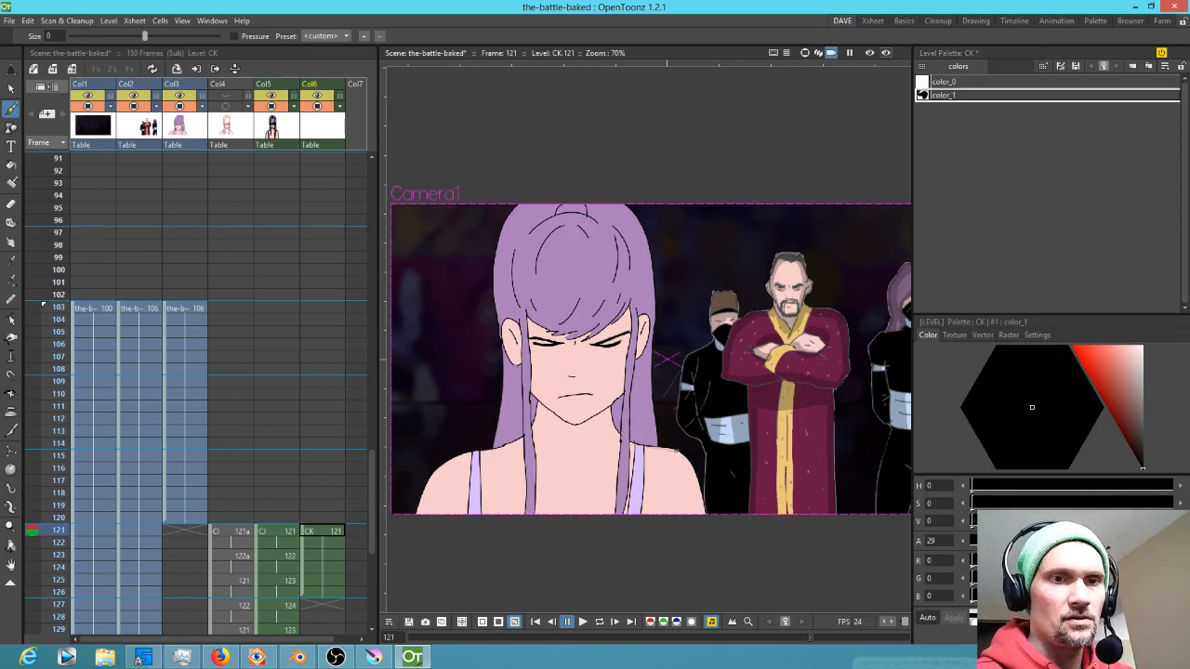
{"action": "left_click", "coordinate": [257, 37]}
{"action": "mouse_move", "coordinate": [658, 450]}
{"action": "left_mouse_down"}
{"action": "mouse_move", "coordinate": [686, 464]}
{"action": "mouse_move", "coordinate": [704, 517]}
{"action": "left_mouse_up"}
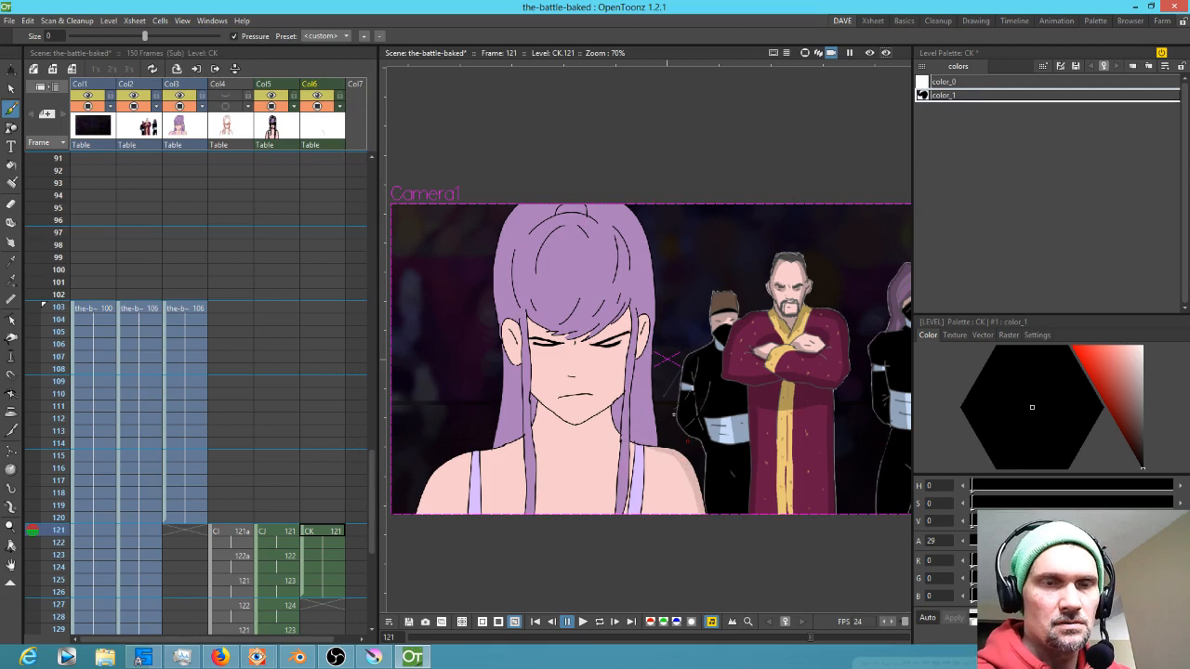
{"action": "mouse_move", "coordinate": [517, 436]}
{"action": "left_mouse_down"}
{"action": "mouse_move", "coordinate": [431, 482]}
{"action": "mouse_move", "coordinate": [418, 515]}
{"action": "left_mouse_up"}
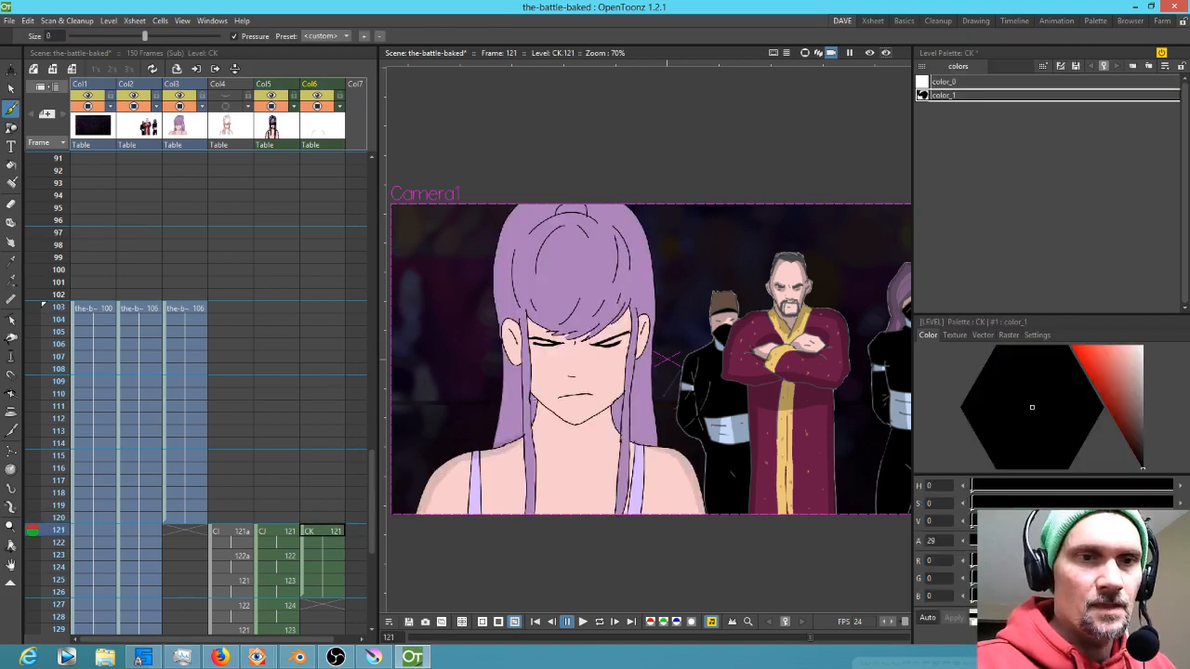
{"action": "left_click_drag", "start_coordinate": [615, 400], "coordinate": [620, 427]}
Add another shadow stroke across the neck, comparing with the previous frame
{"action": "key", "text": "Up"}
{"action": "key", "text": "Down"}
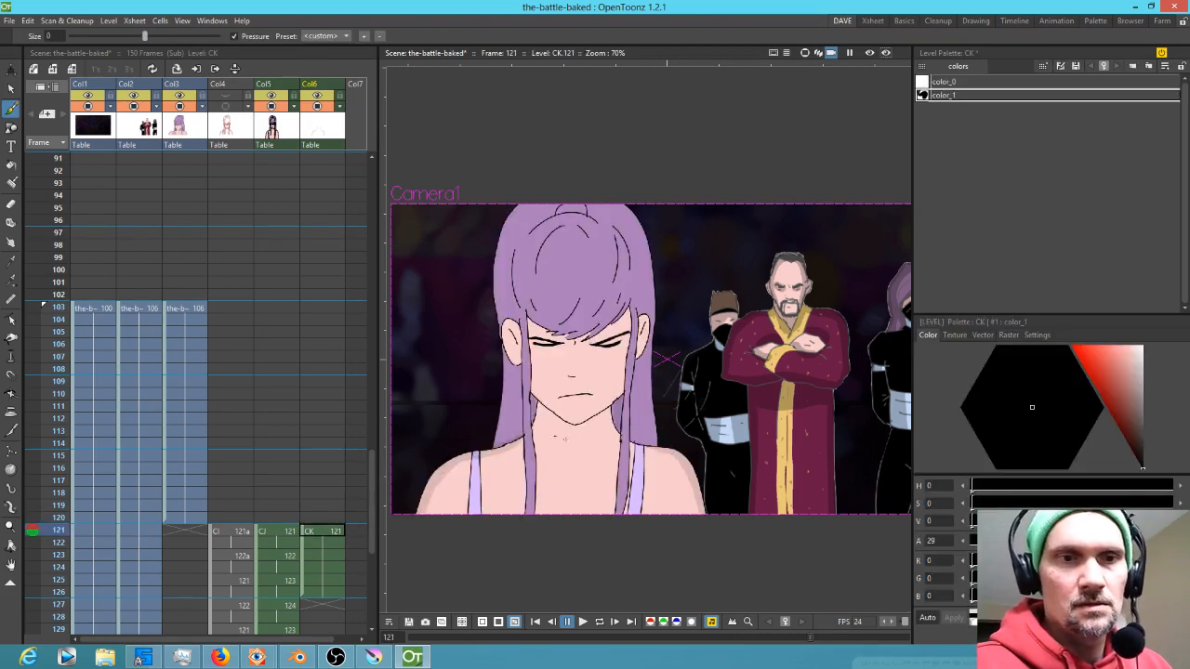
{"action": "mouse_move", "coordinate": [537, 403]}
{"action": "left_mouse_down"}
{"action": "mouse_move", "coordinate": [574, 444]}
{"action": "mouse_move", "coordinate": [615, 426]}
{"action": "mouse_move", "coordinate": [607, 410]}
{"action": "mouse_move", "coordinate": [558, 422]}
{"action": "mouse_move", "coordinate": [595, 437]}
{"action": "mouse_move", "coordinate": [583, 436]}
{"action": "left_mouse_up"}
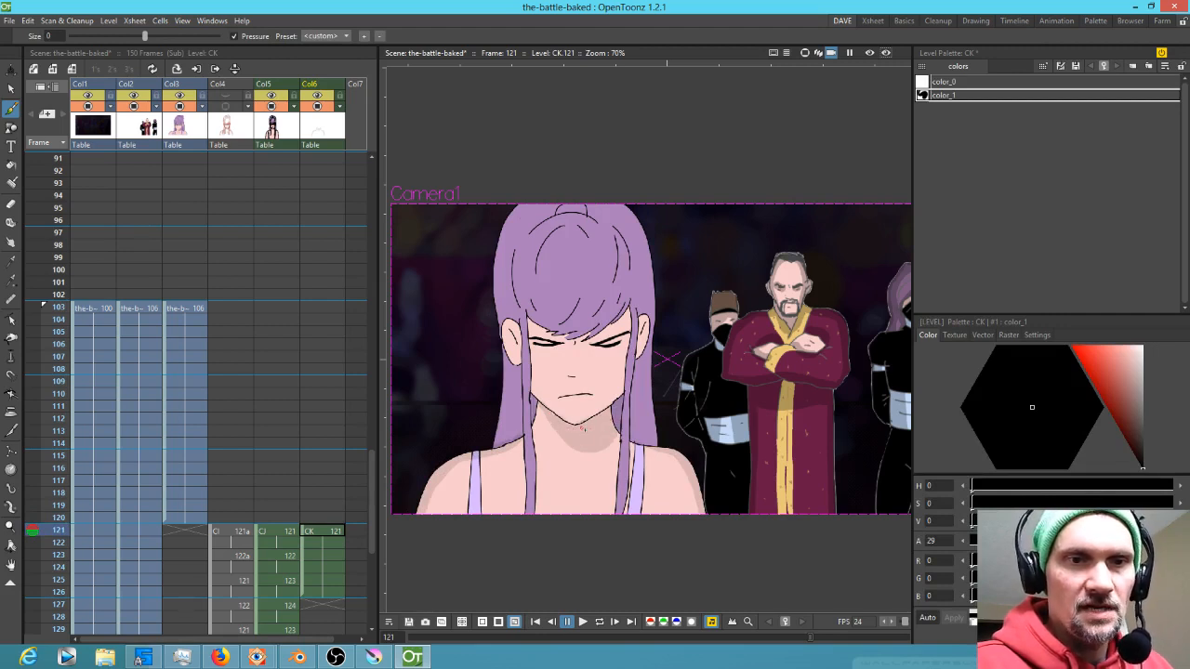
{"action": "key", "text": "Up"}
{"action": "key", "text": "Down"}
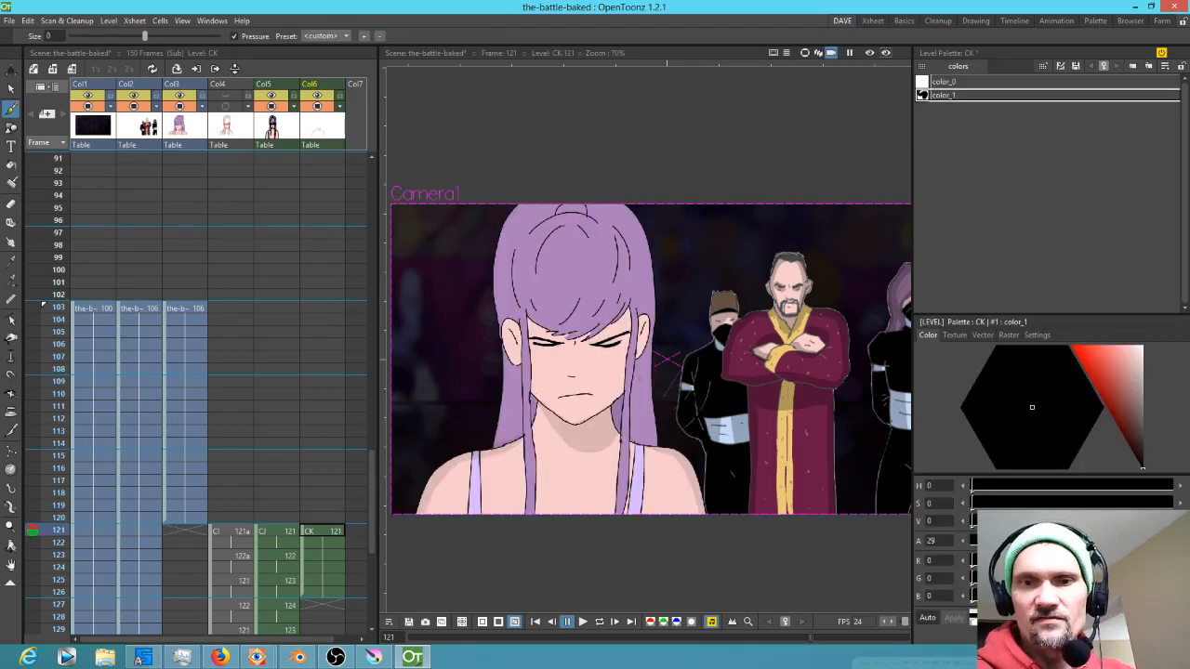
Raise the colour's alpha to 49 and paint a shadow stroke down the right edge of the hair
{"action": "left_click_drag", "start_coordinate": [994, 541], "coordinate": [1004, 541]}
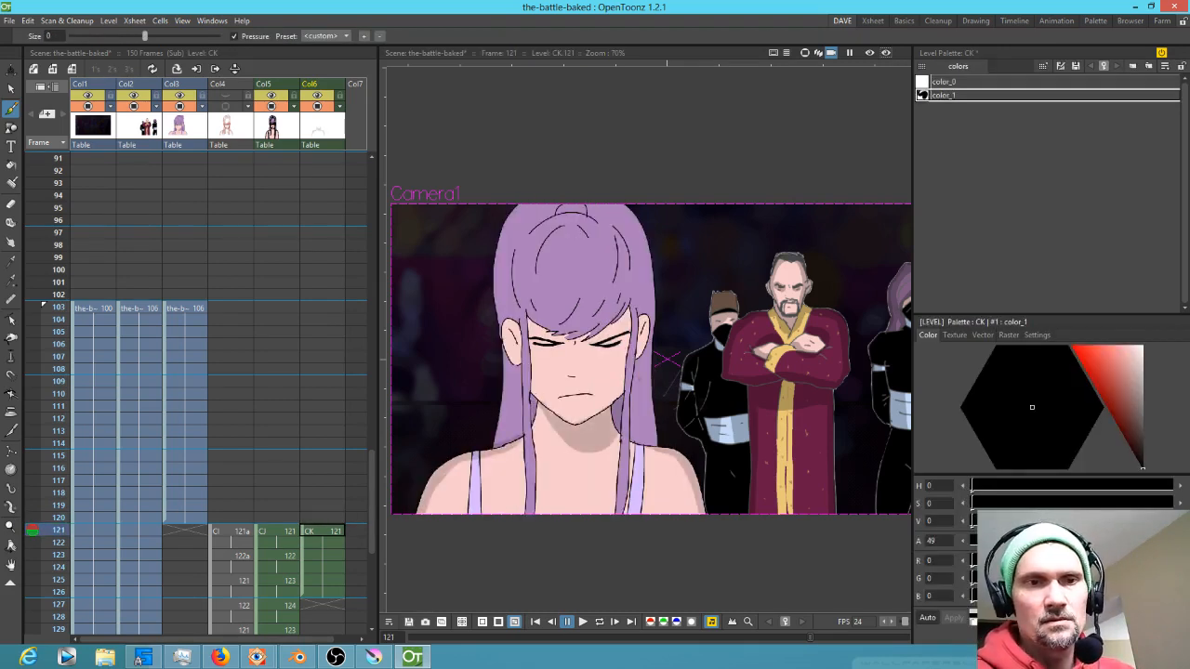
{"action": "key", "text": "Up"}
{"action": "key", "text": "Down"}
{"action": "key", "text": "Up"}
{"action": "key", "text": "Down"}
{"action": "key", "text": "Up"}
{"action": "key", "text": "Down"}
{"action": "key", "text": "Up"}
{"action": "key", "text": "Down"}
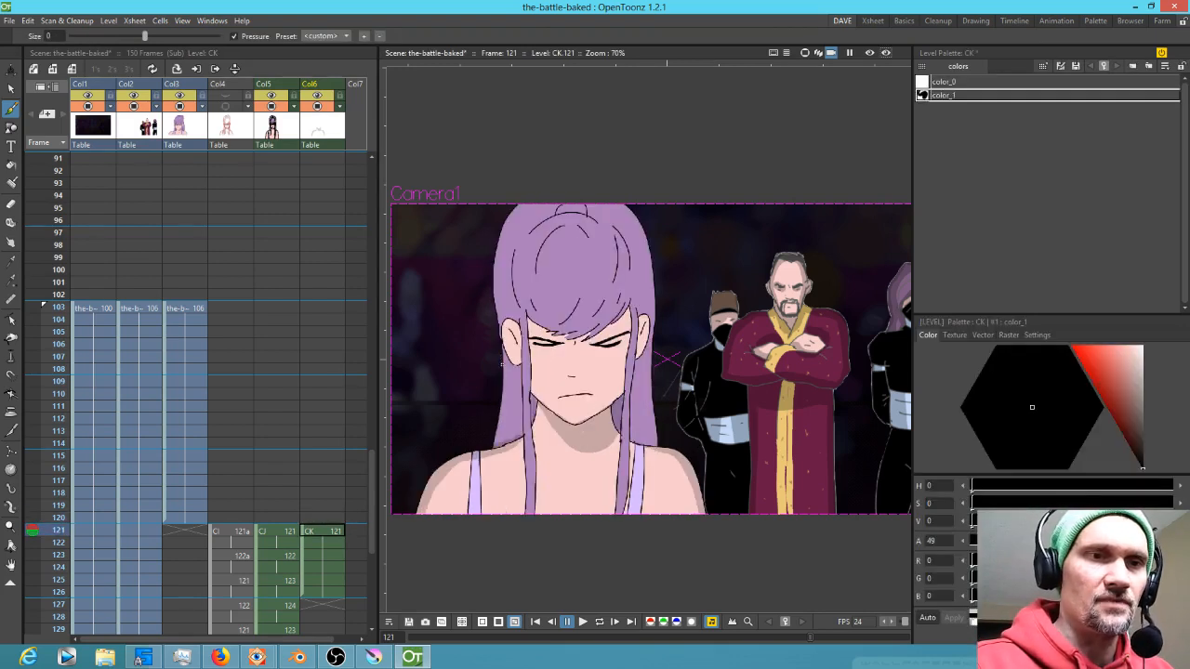
{"action": "key", "text": "Up"}
{"action": "key", "text": "Down"}
{"action": "left_click_drag", "start_coordinate": [650, 253], "coordinate": [657, 444]}
Flip between frames 120 and 121 to compare the added shading
{"action": "key", "text": "Up"}
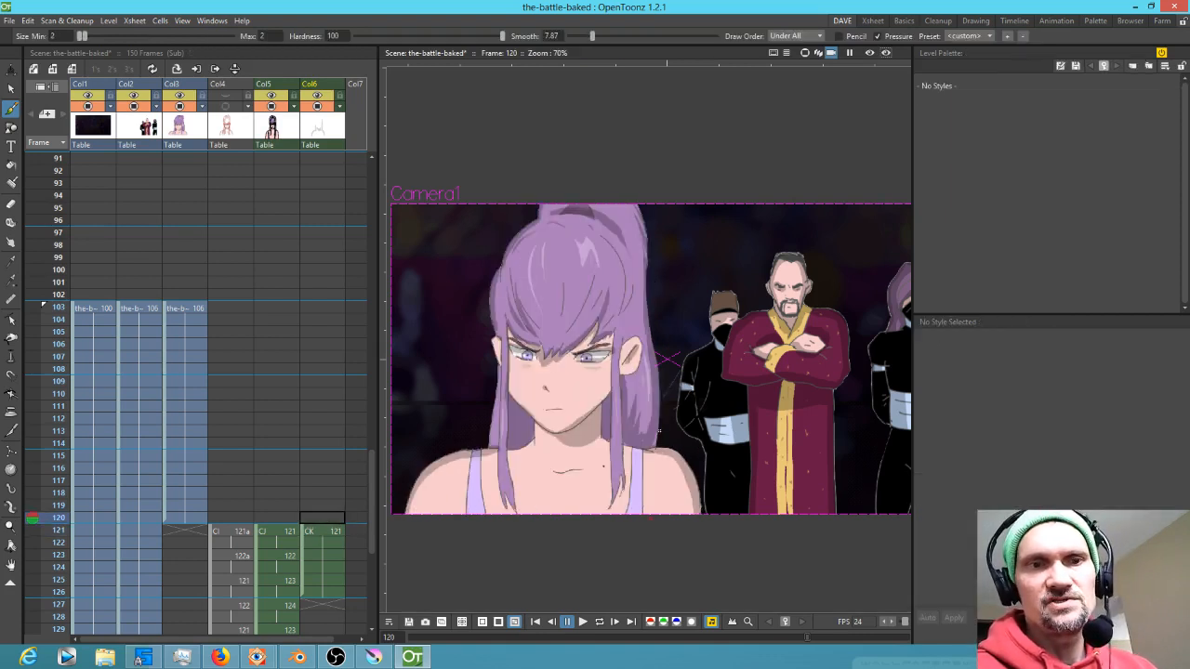
{"action": "key", "text": "Down"}
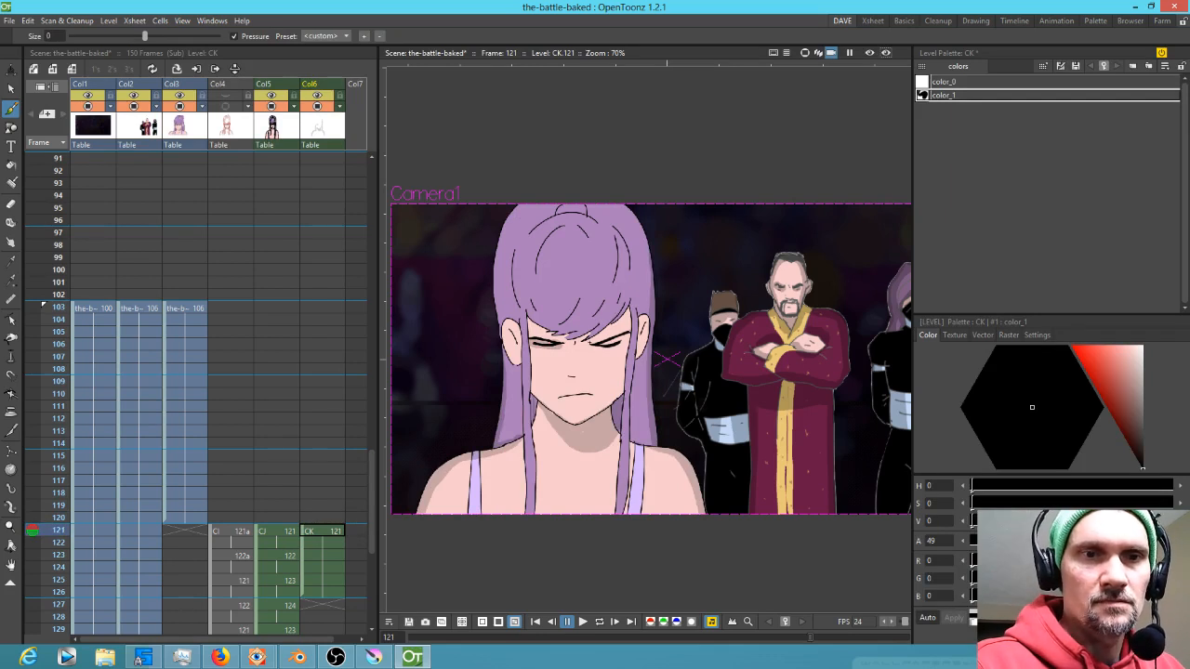
{"action": "key", "text": "Up"}
{"action": "key", "text": "Down"}
{"action": "key", "text": "Up"}
{"action": "key", "text": "Down"}
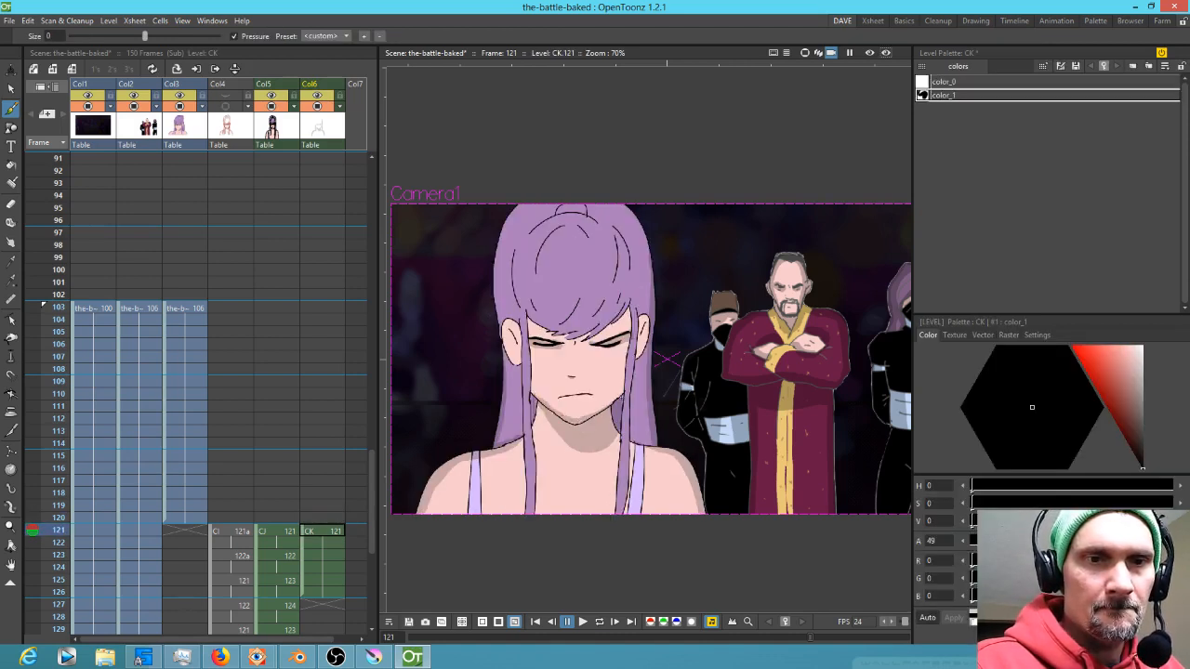
Keep toggling between frames 120 and 121 to examine the new shading against the original render
{"action": "key", "text": "Up"}
{"action": "key", "text": "Down"}
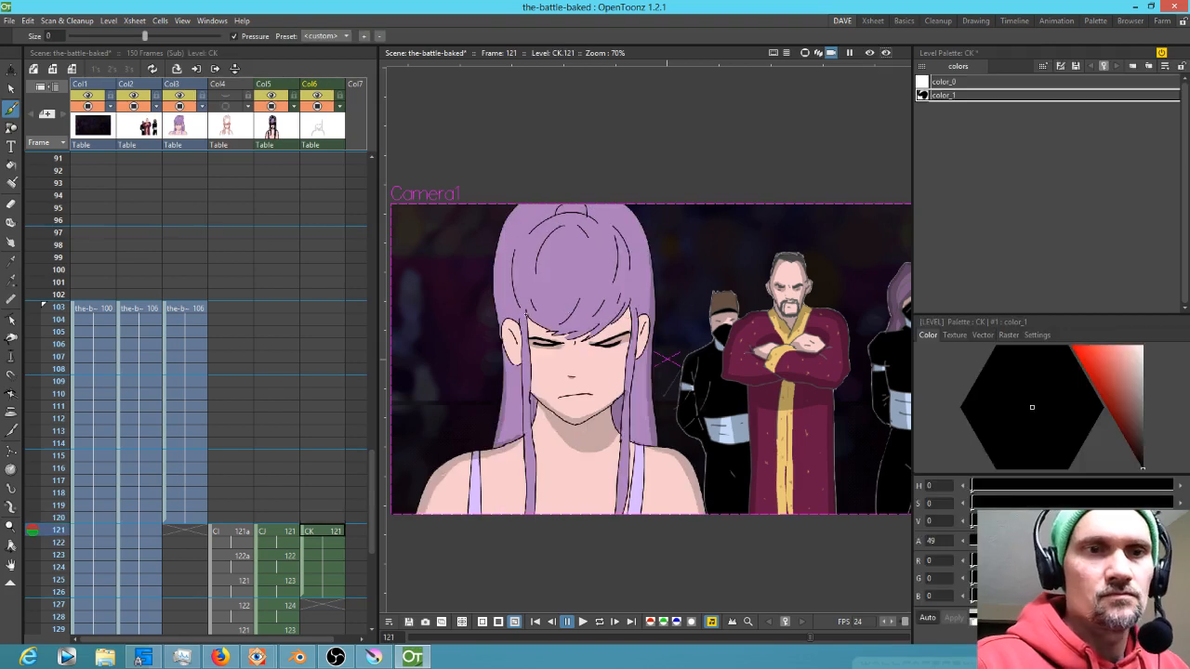
{"action": "key", "text": "Up"}
{"action": "key", "text": "Down"}
{"action": "key", "text": "Up"}
{"action": "key", "text": "Down"}
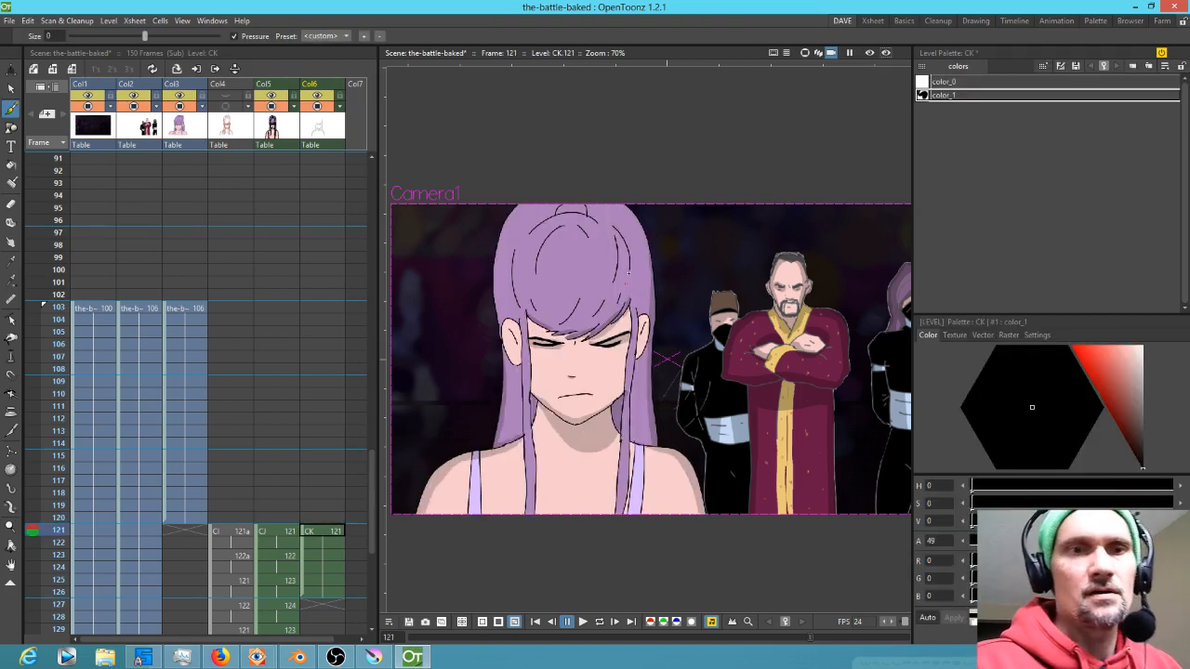
{"action": "key", "text": "Up"}
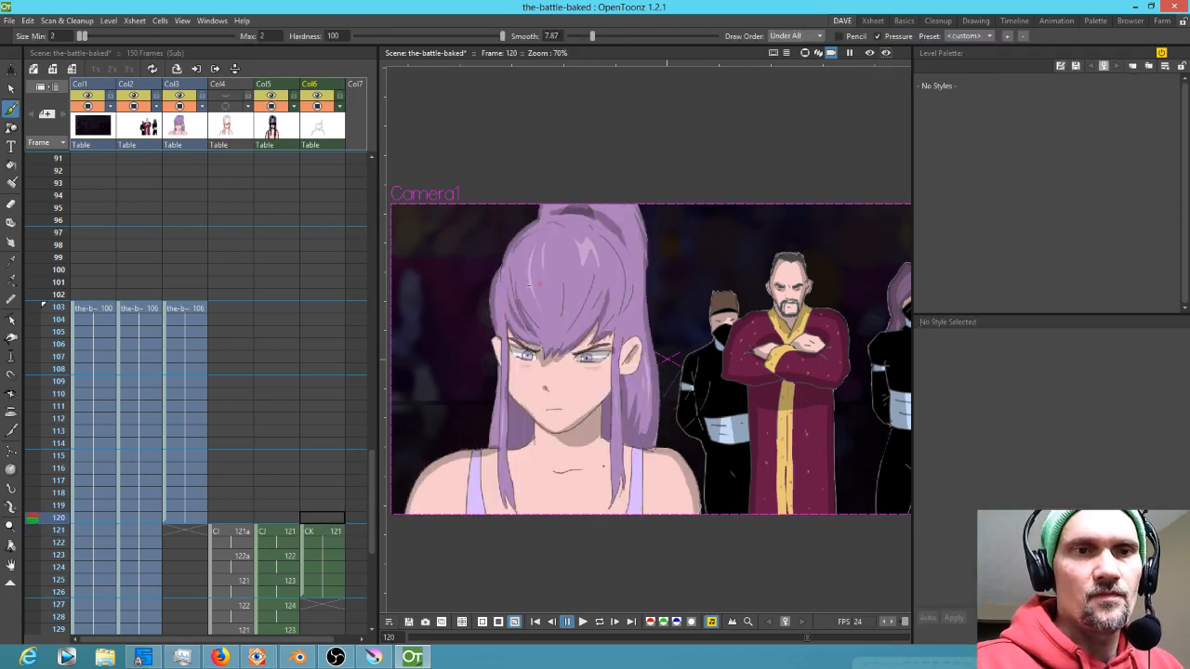
{"action": "key", "text": "Down"}
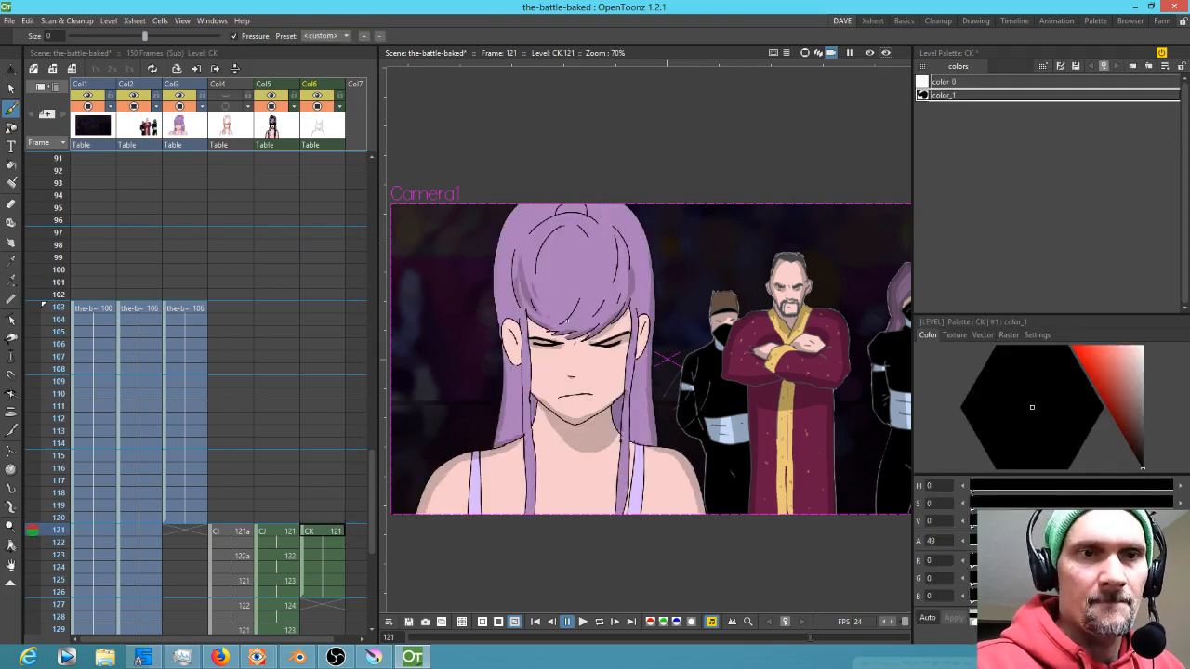
{"action": "key", "text": "Up"}
{"action": "key", "text": "Down"}
{"action": "key", "text": "Up"}
{"action": "key", "text": "Down"}
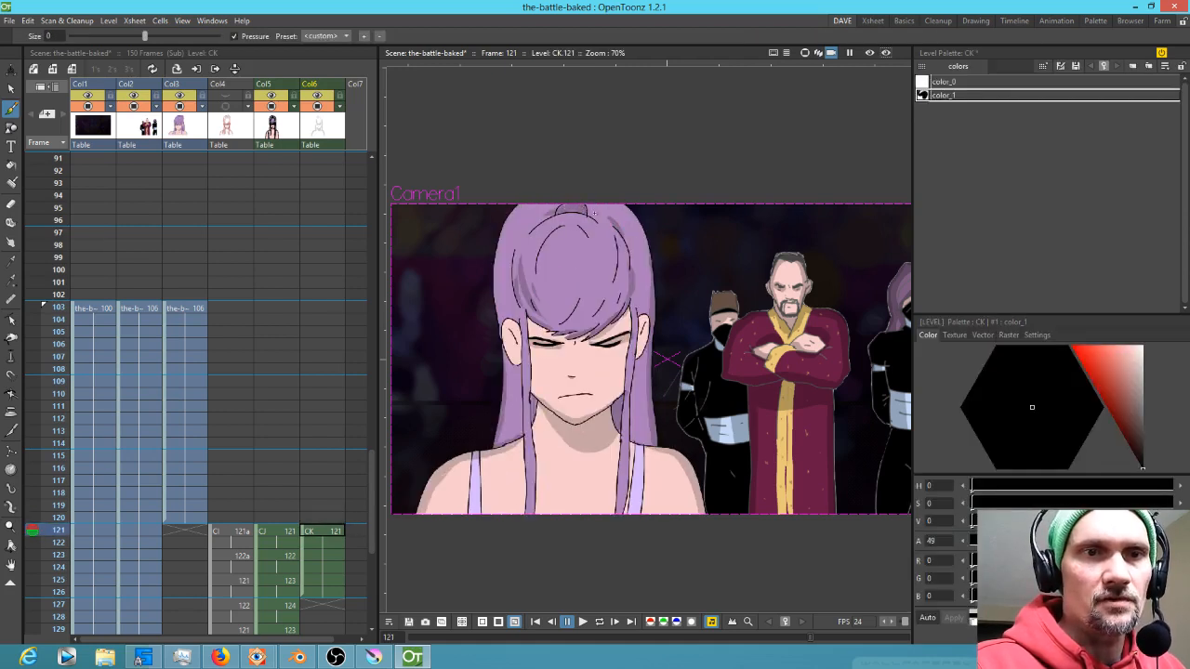
{"action": "key", "text": "Up"}
{"action": "key", "text": "Down"}
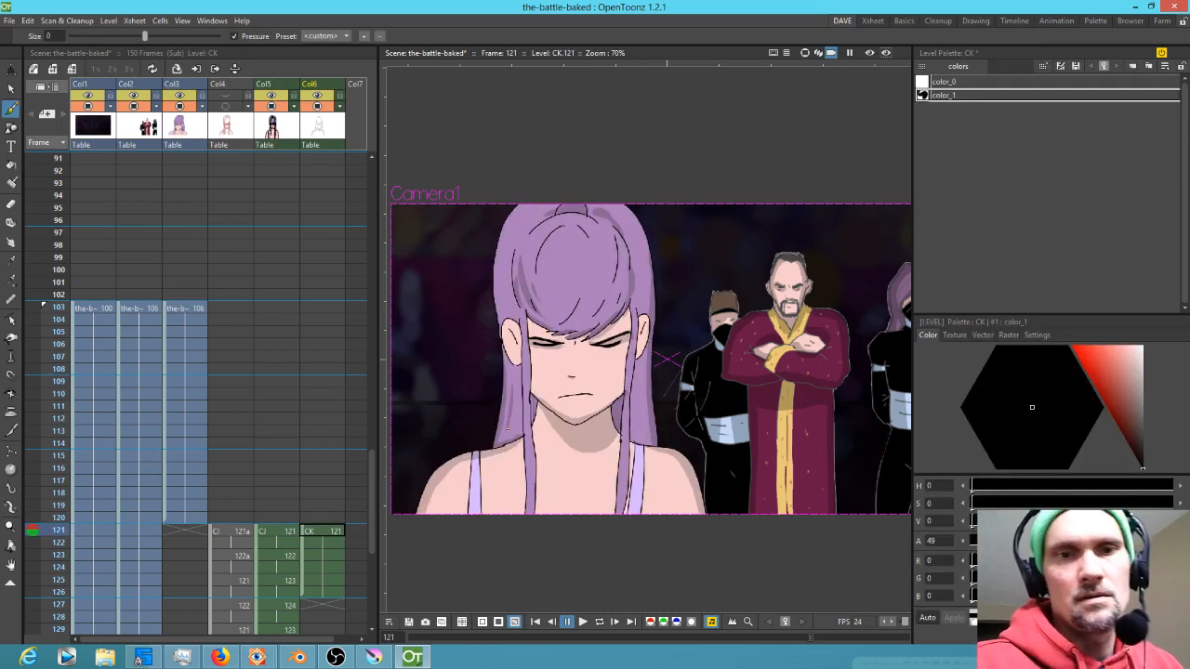
{"action": "key", "text": "Up"}
{"action": "key", "text": "Down"}
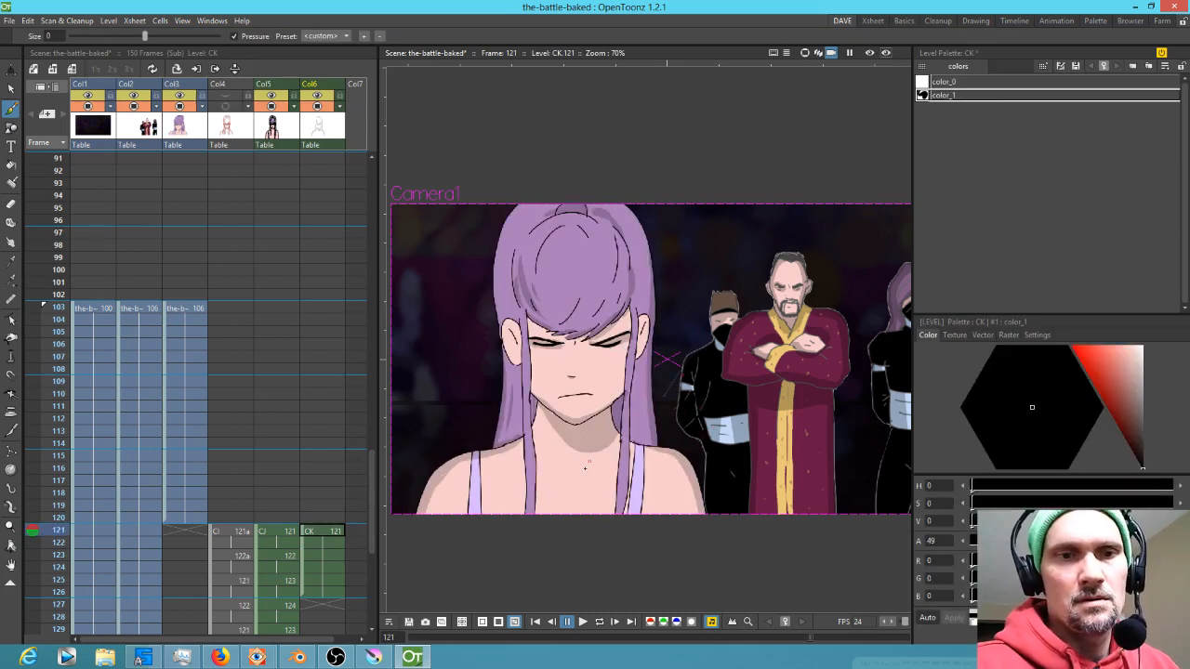
{"action": "key", "text": "Up"}
{"action": "key", "text": "Down"}
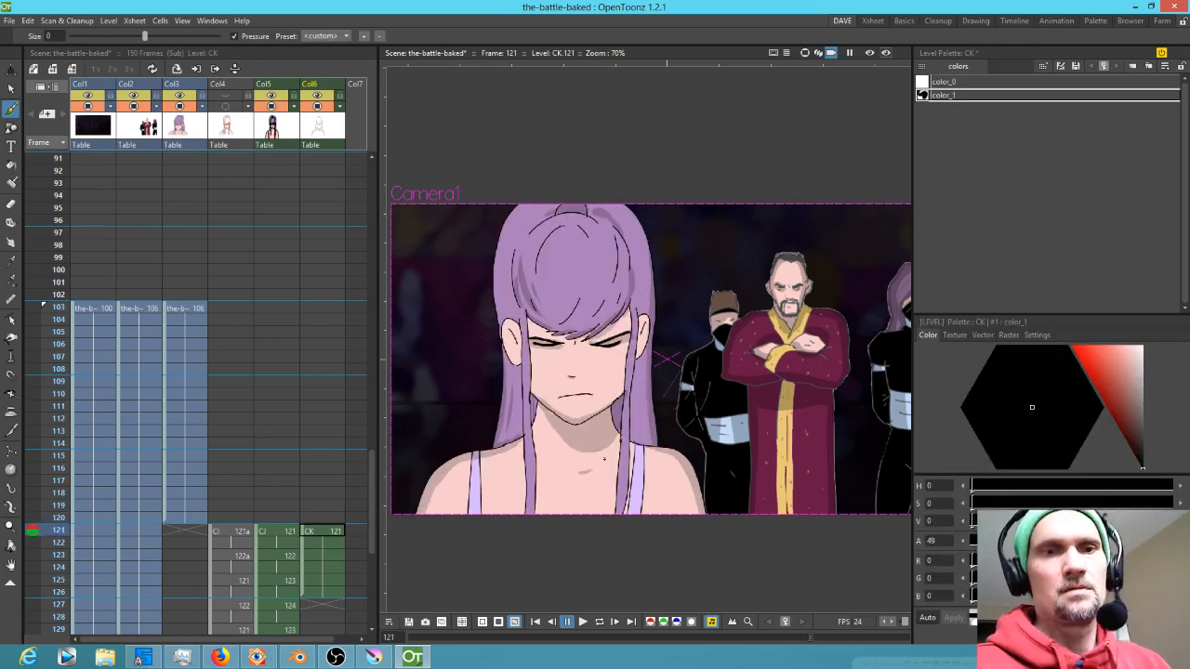
{"action": "key", "text": "Up"}
{"action": "key", "text": "Down"}
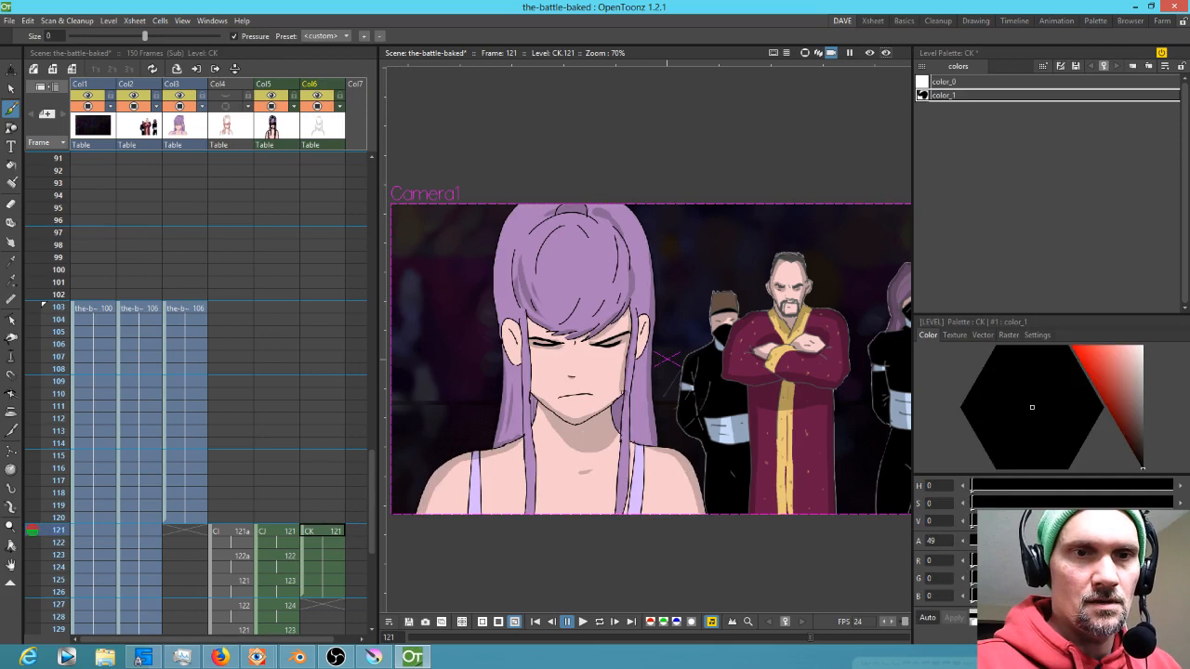
Lighten the CJ level's line colour to a value of 31, comparing frames 120 and 121
{"action": "left_click", "coordinate": [284, 534]}
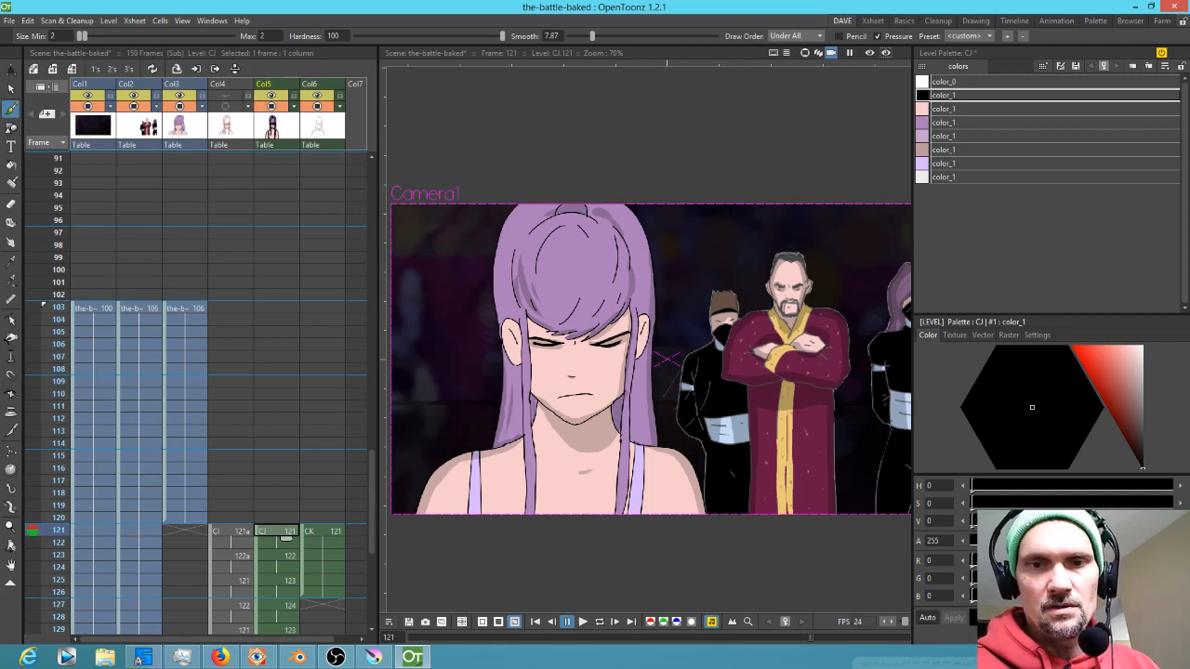
{"action": "mouse_move", "coordinate": [1004, 521]}
{"action": "left_mouse_down"}
{"action": "mouse_move", "coordinate": [1036, 523]}
{"action": "mouse_move", "coordinate": [967, 527]}
{"action": "mouse_move", "coordinate": [1092, 524]}
{"action": "mouse_move", "coordinate": [993, 524]}
{"action": "mouse_move", "coordinate": [1025, 524]}
{"action": "left_mouse_up"}
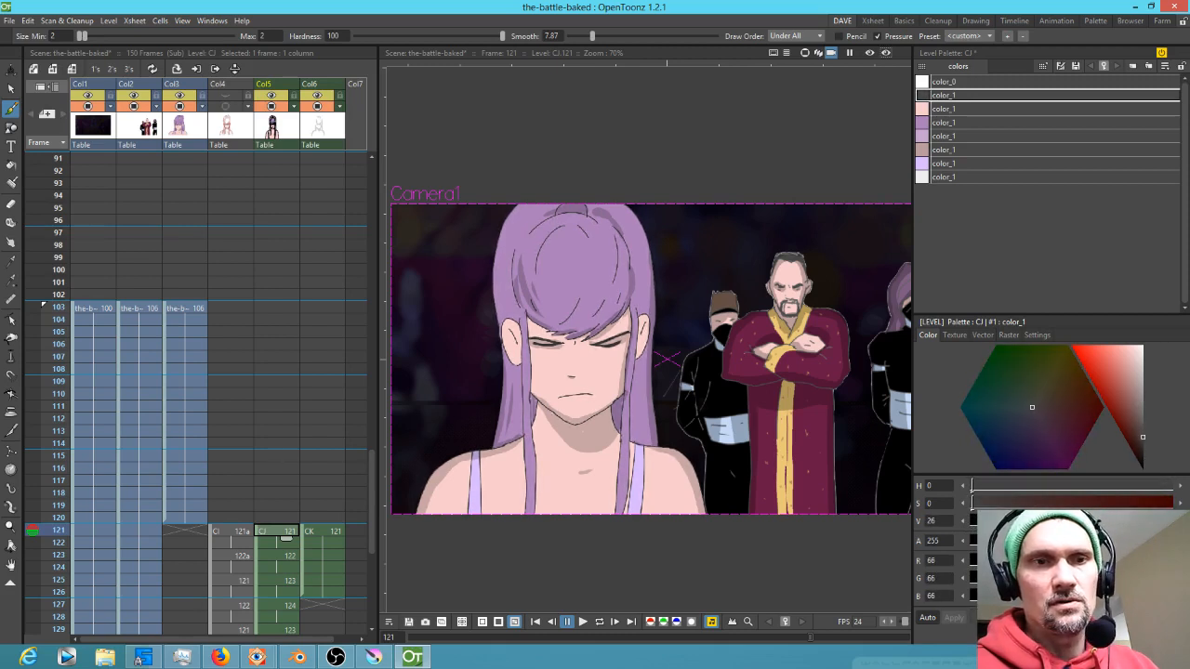
{"action": "left_click", "coordinate": [277, 520]}
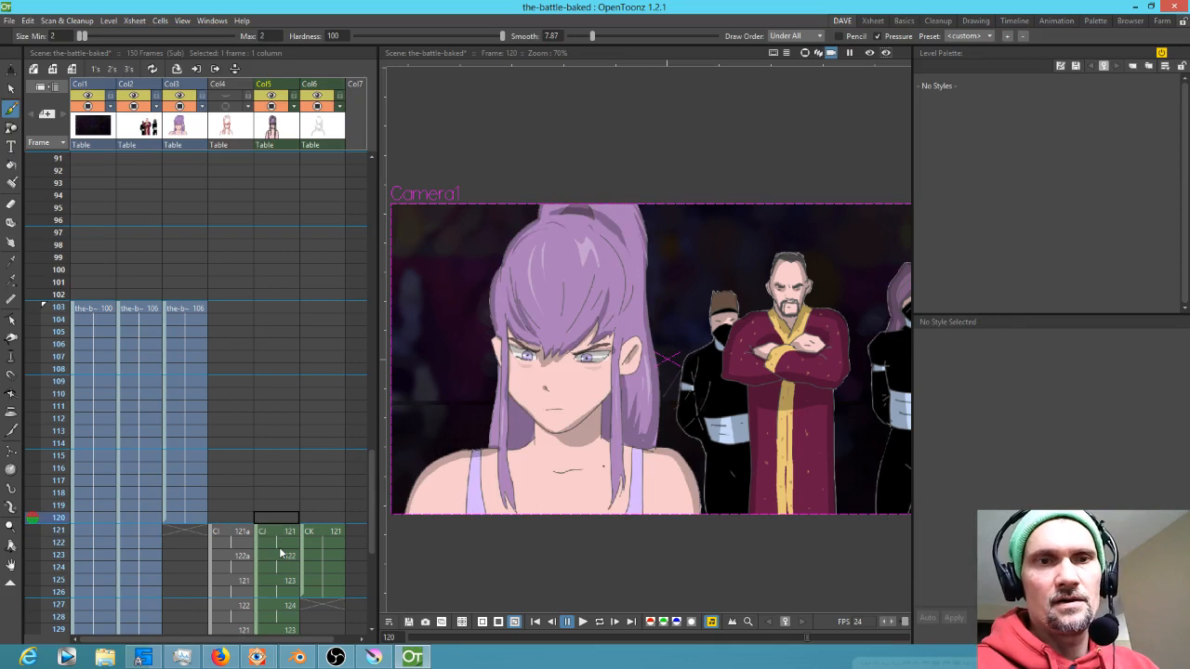
{"action": "key", "text": "Down"}
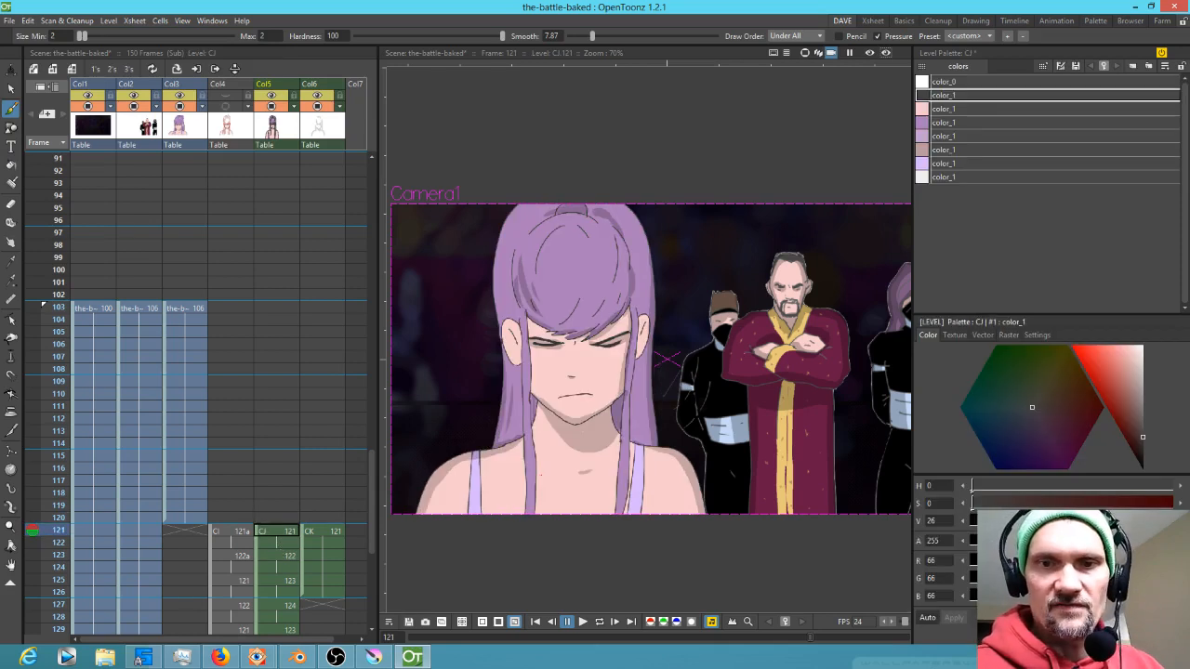
{"action": "left_click_drag", "start_coordinate": [1024, 524], "coordinate": [1035, 524]}
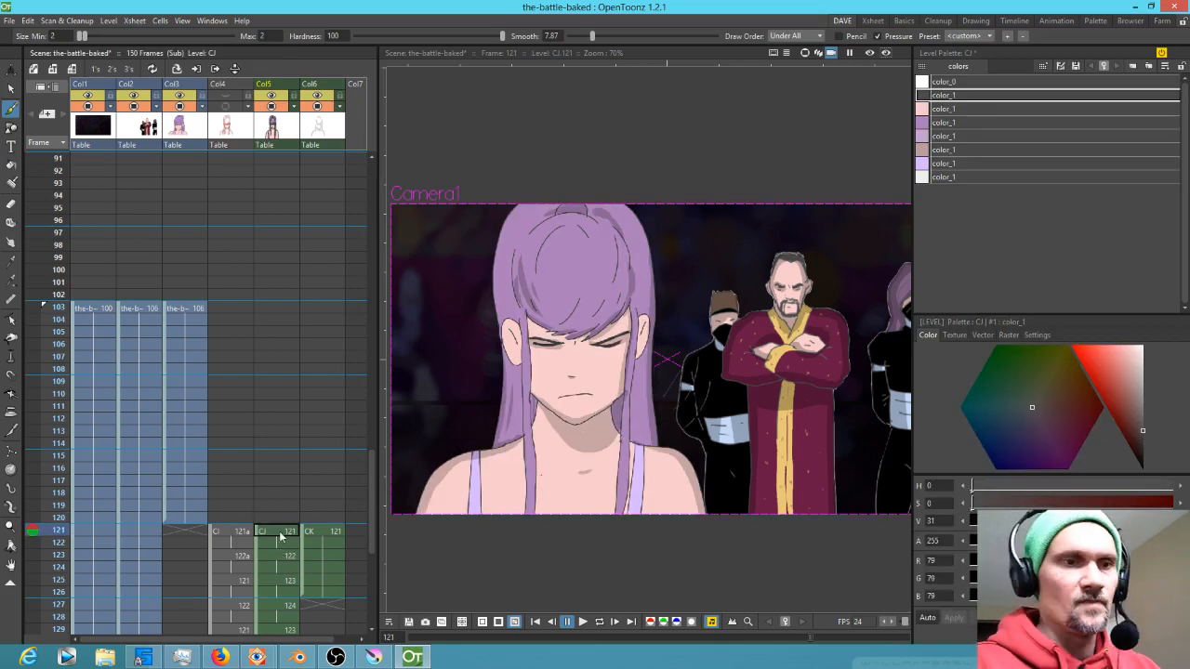
{"action": "key", "text": "Up"}
{"action": "key", "text": "Down"}
{"action": "key", "text": "Up"}
{"action": "key", "text": "Down"}
{"action": "key", "text": "Up"}
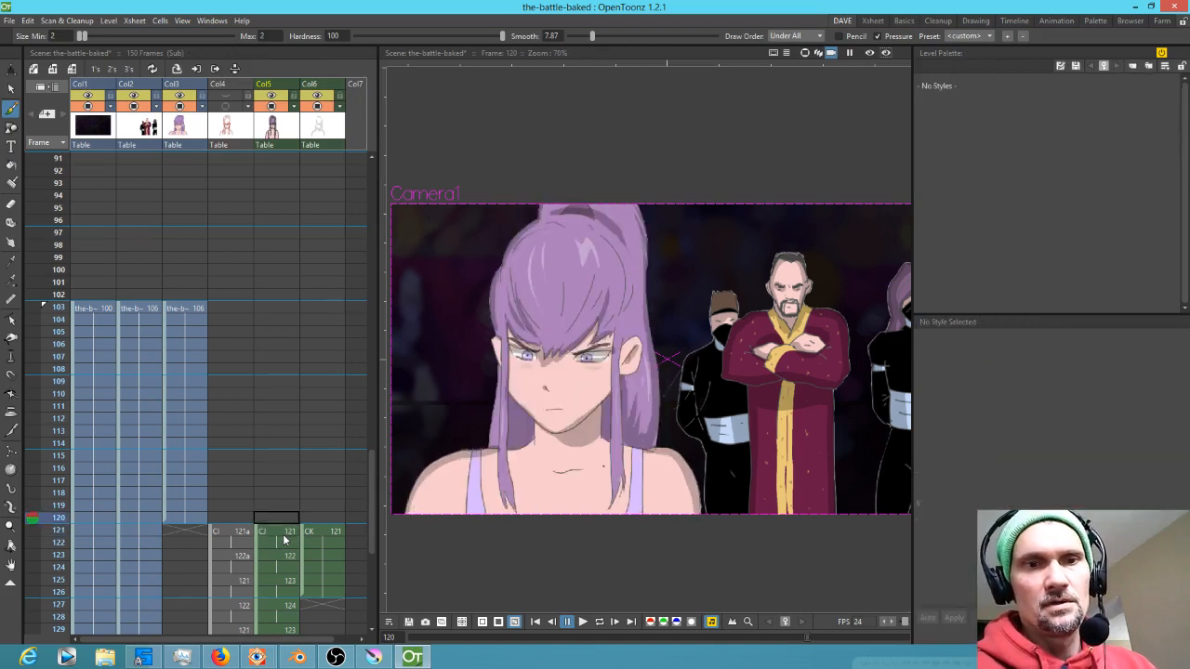
{"action": "key", "text": "Down"}
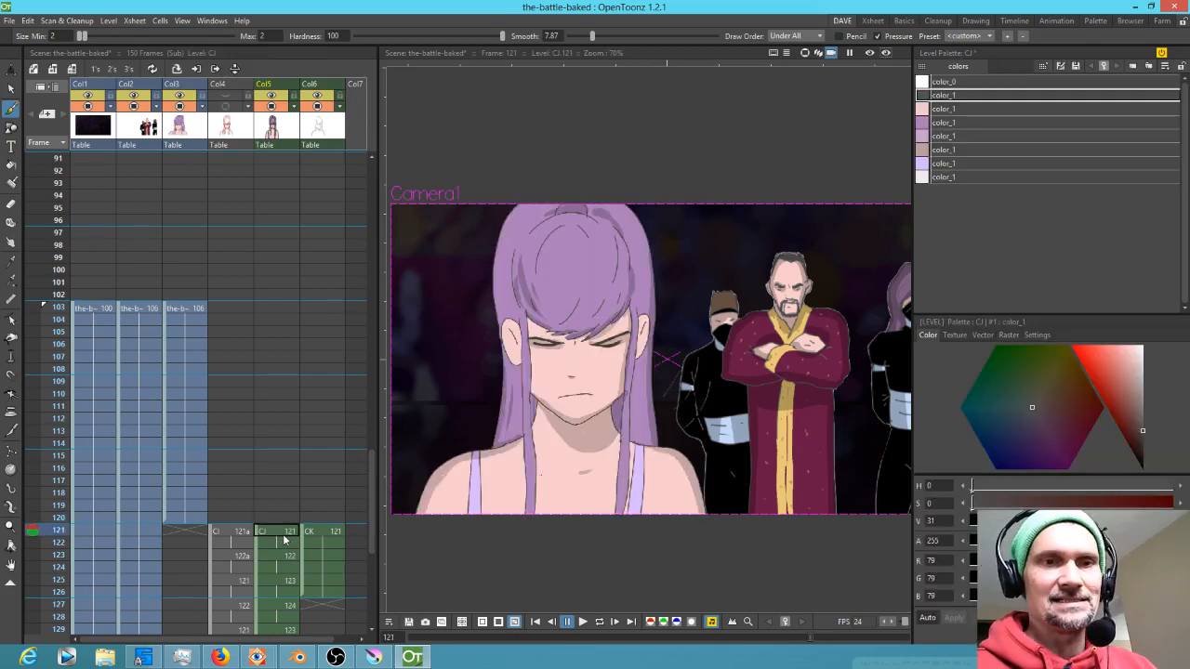
Duplicate the CK level's shadow colour style at frame 121 and make the copy white
{"action": "left_click", "coordinate": [325, 532]}
{"action": "key", "text": "Up"}
{"action": "key", "text": "Down"}
{"action": "left_click", "coordinate": [955, 96]}
{"action": "key", "text": "ctrl+c"}
{"action": "key", "text": "ctrl+v"}
{"action": "left_click", "coordinate": [1142, 347]}
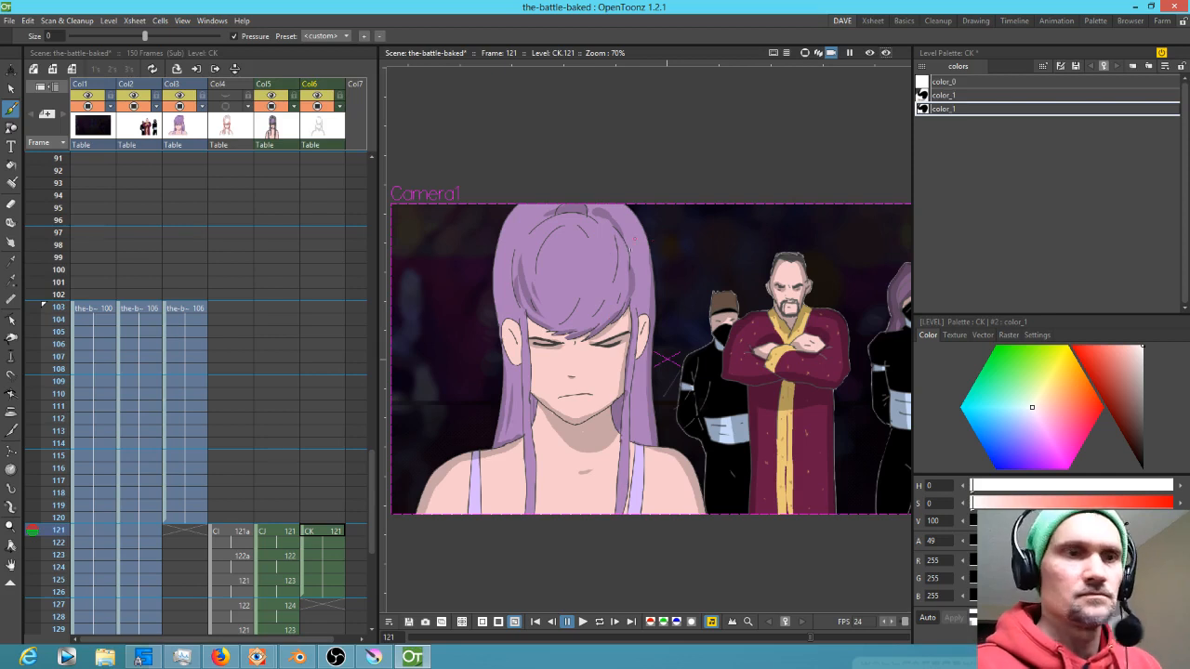
Paint a white highlight stroke on the top of the girl's hair
{"action": "key", "text": "comma"}
{"action": "key", "text": "period"}
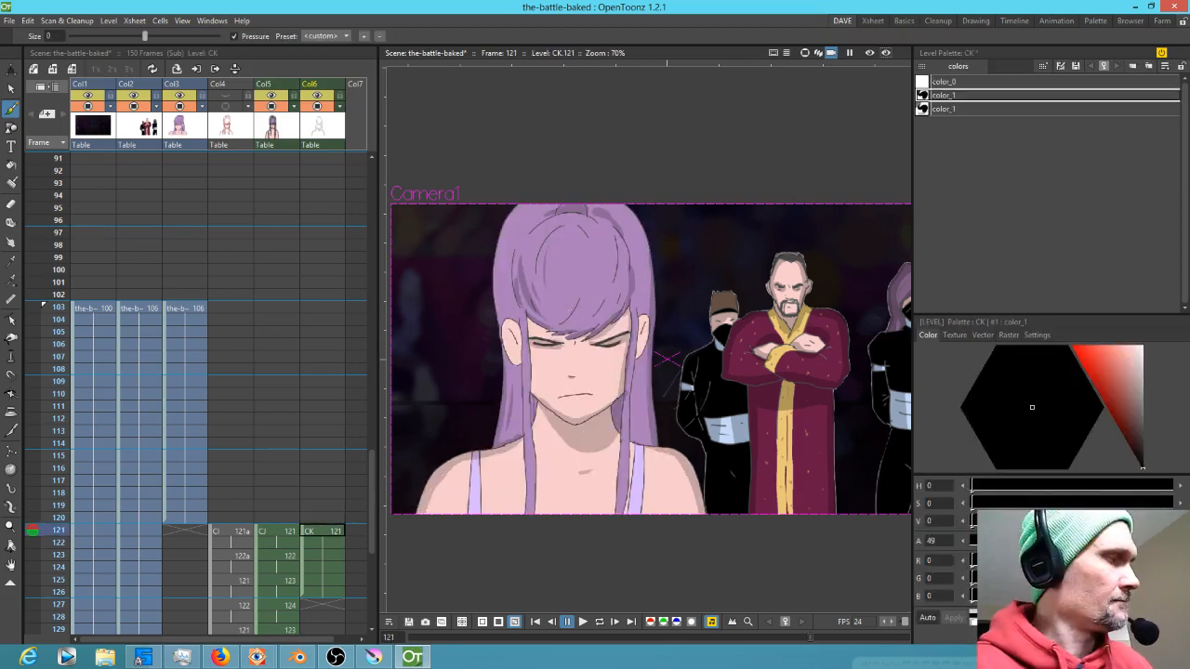
{"action": "left_click", "coordinate": [972, 107]}
{"action": "left_click_drag", "start_coordinate": [547, 249], "coordinate": [542, 299]}
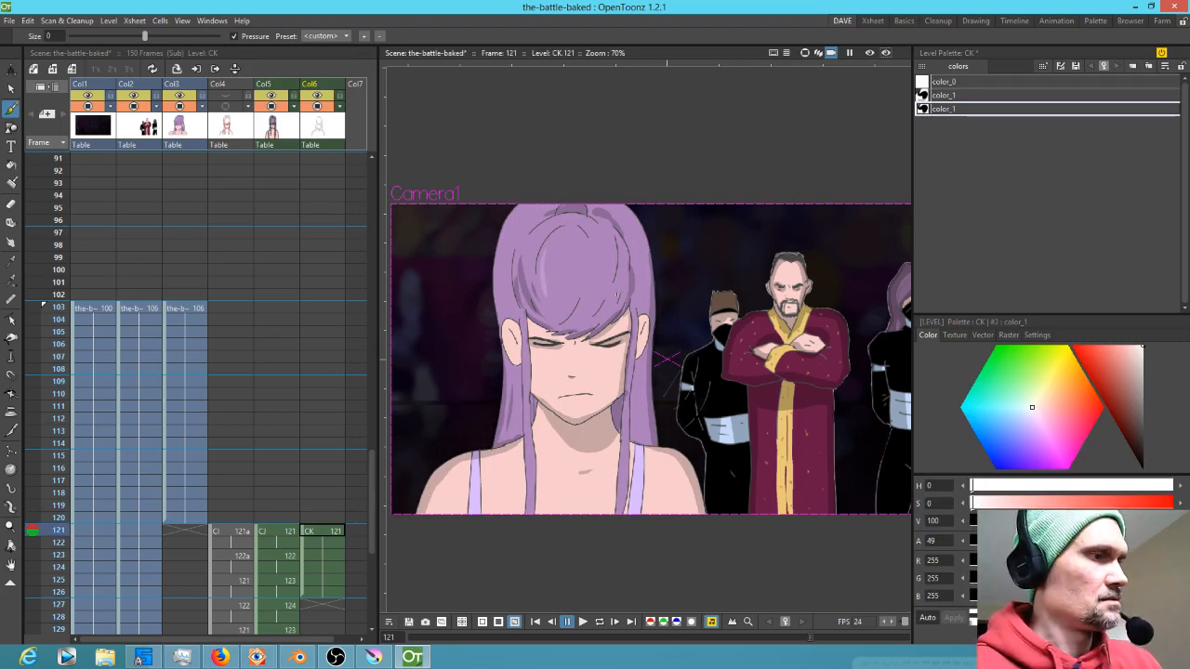
Add two more white highlight strokes across the hair, redoing the second one
{"action": "key", "text": "Up"}
{"action": "key", "text": "Down"}
{"action": "left_click", "coordinate": [947, 110]}
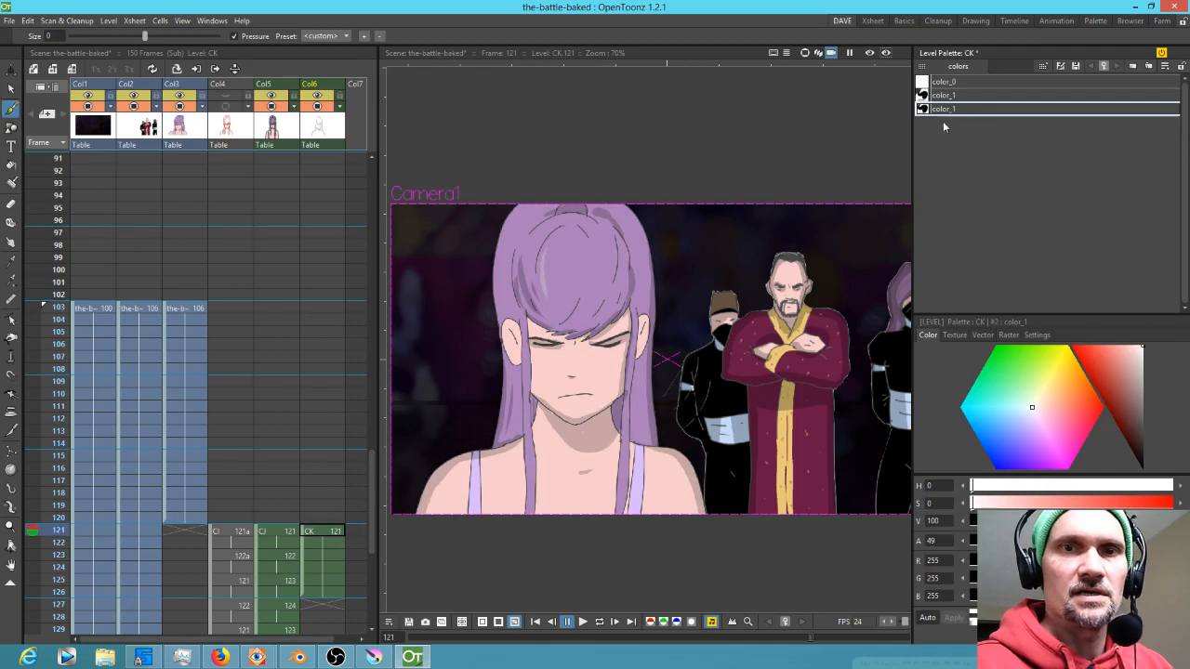
{"action": "left_click_drag", "start_coordinate": [611, 239], "coordinate": [615, 288]}
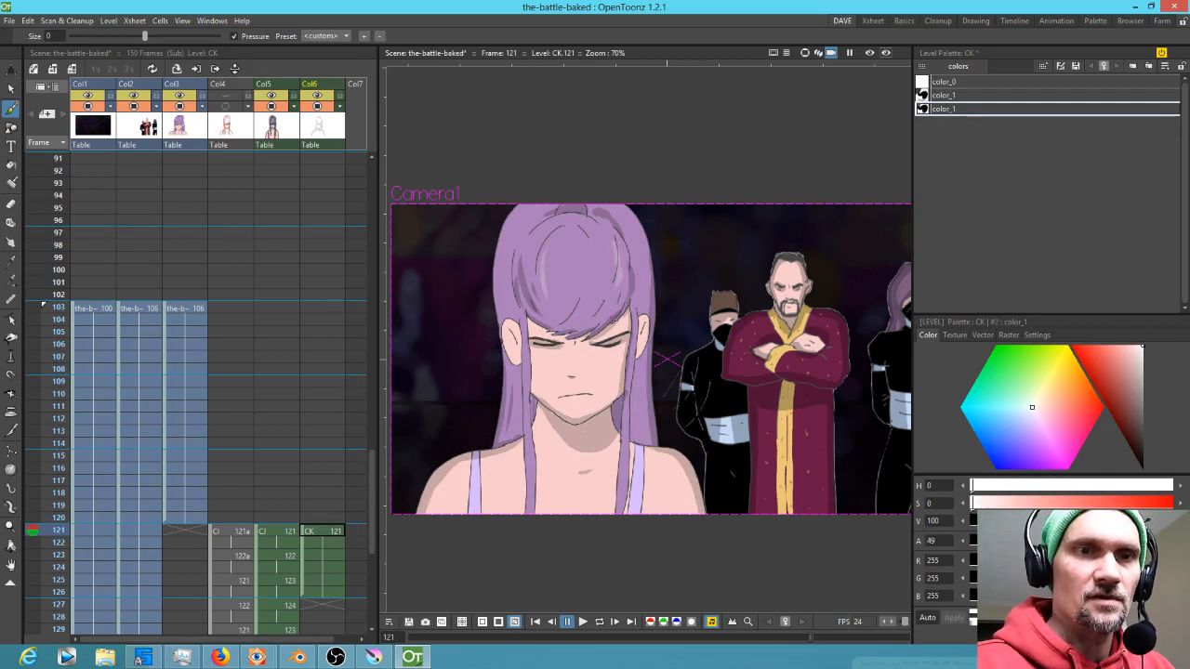
{"action": "left_click_drag", "start_coordinate": [577, 261], "coordinate": [598, 296]}
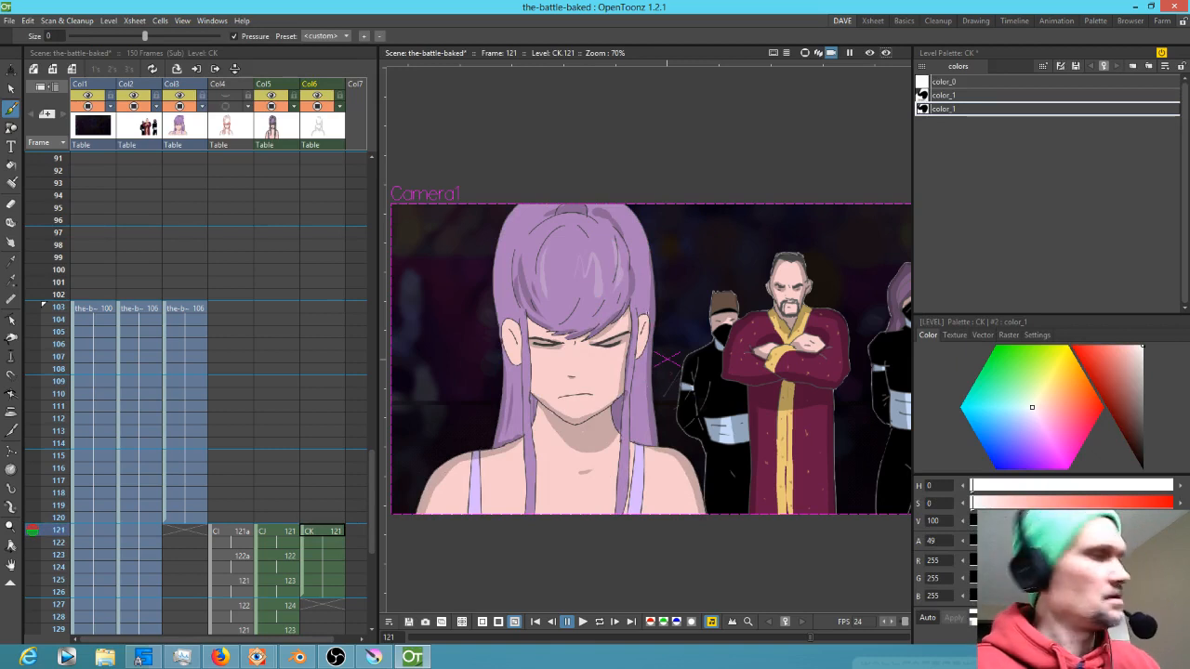
{"action": "key", "text": "ctrl+z"}
{"action": "mouse_move", "coordinate": [574, 269]}
{"action": "left_mouse_down"}
{"action": "mouse_move", "coordinate": [587, 251]}
{"action": "mouse_move", "coordinate": [600, 284]}
{"action": "left_mouse_up"}
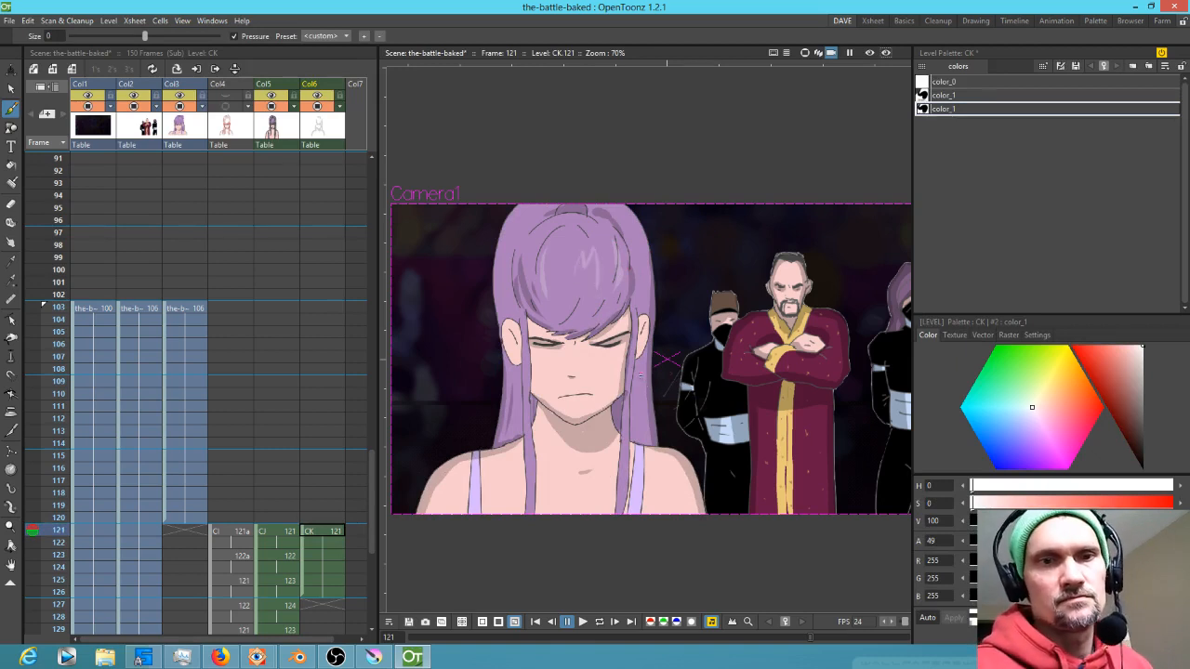
Switch back to the dark shadow style and paint shadow strokes along the hair beside both cheeks
{"action": "left_click", "coordinate": [924, 97]}
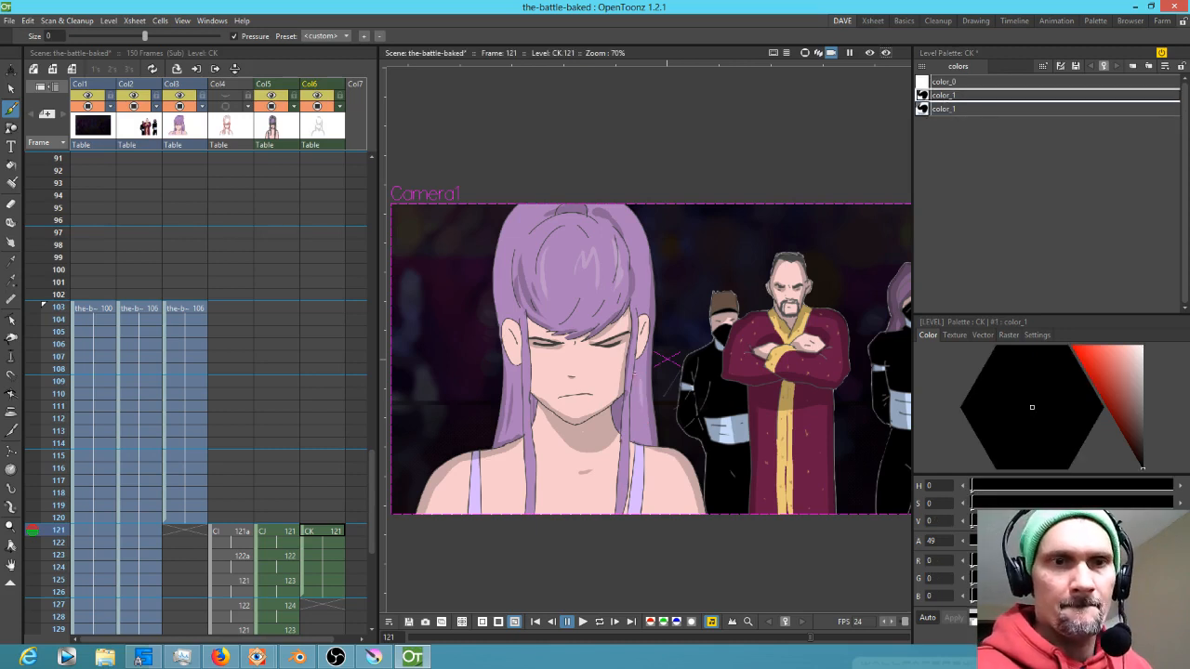
{"action": "left_click_drag", "start_coordinate": [637, 358], "coordinate": [633, 434]}
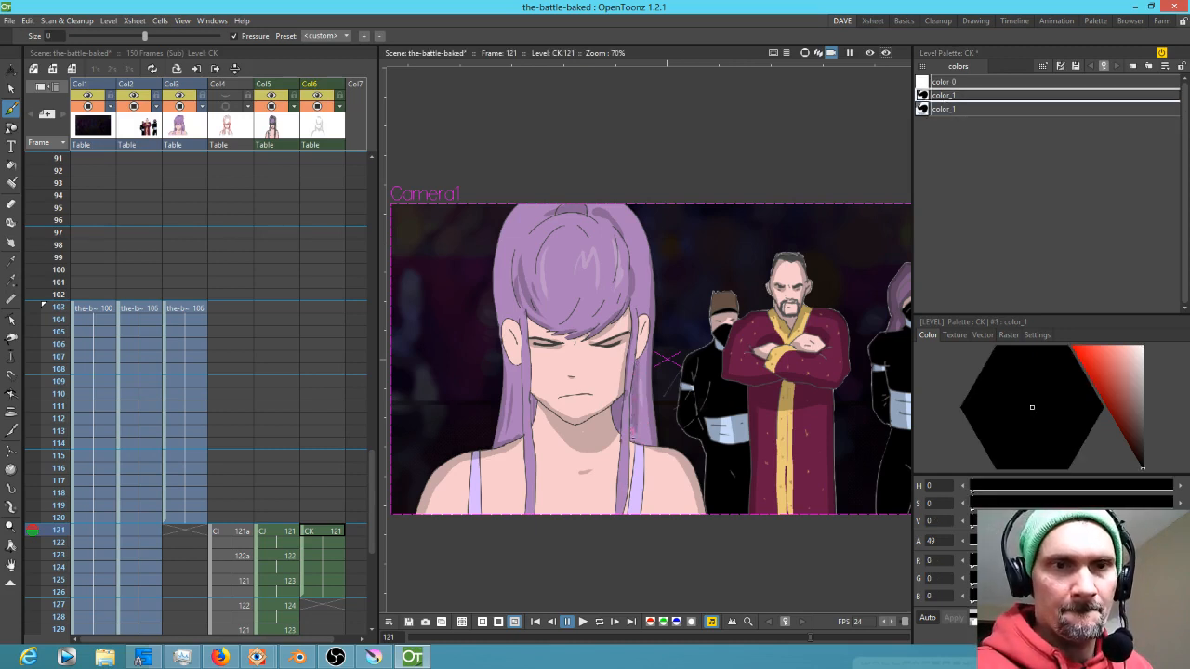
{"action": "left_click_drag", "start_coordinate": [521, 362], "coordinate": [516, 400]}
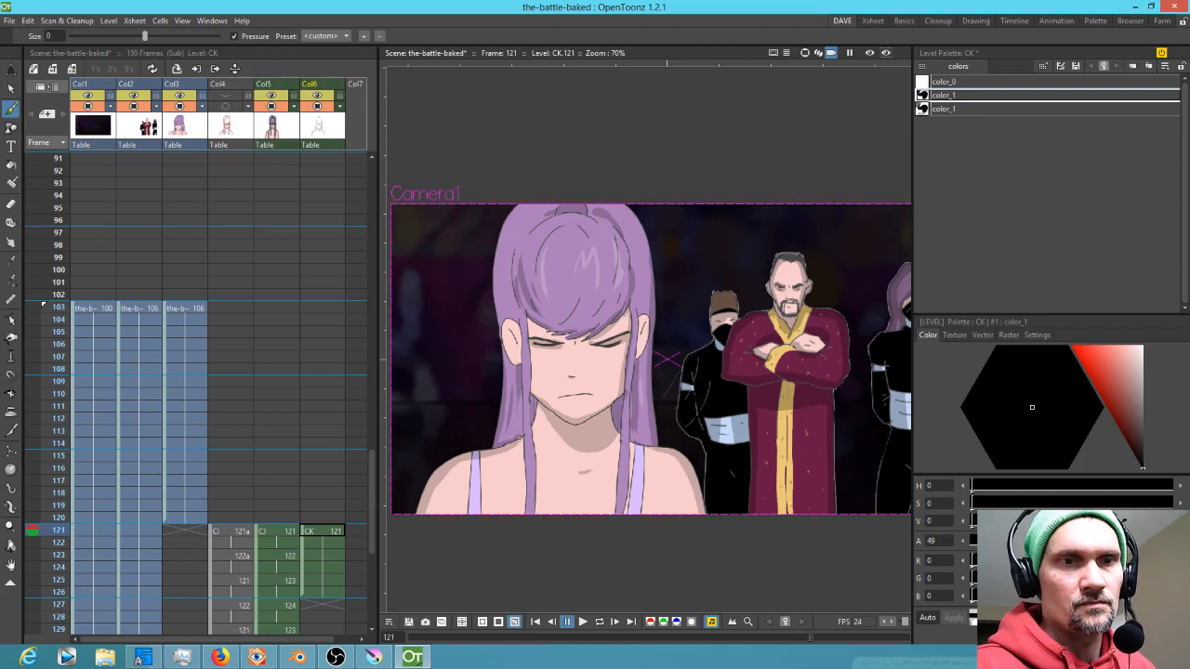
{"action": "left_click_drag", "start_coordinate": [644, 321], "coordinate": [647, 331]}
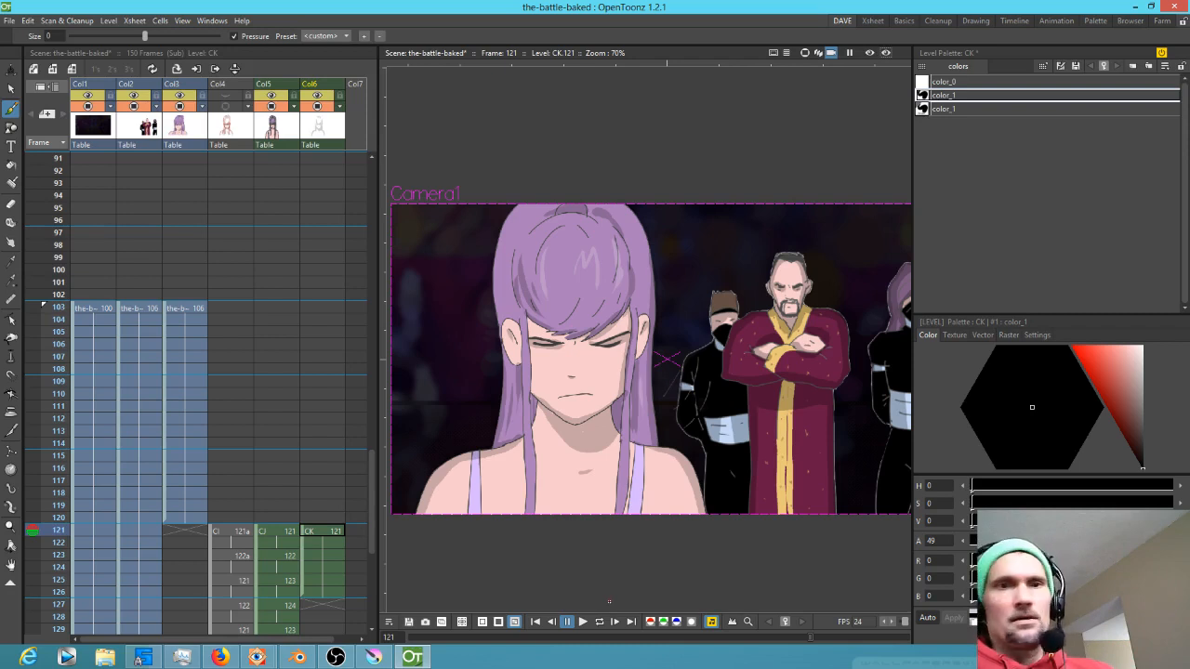
Raise the white highlight style's alpha to 73
{"action": "key", "text": "Up"}
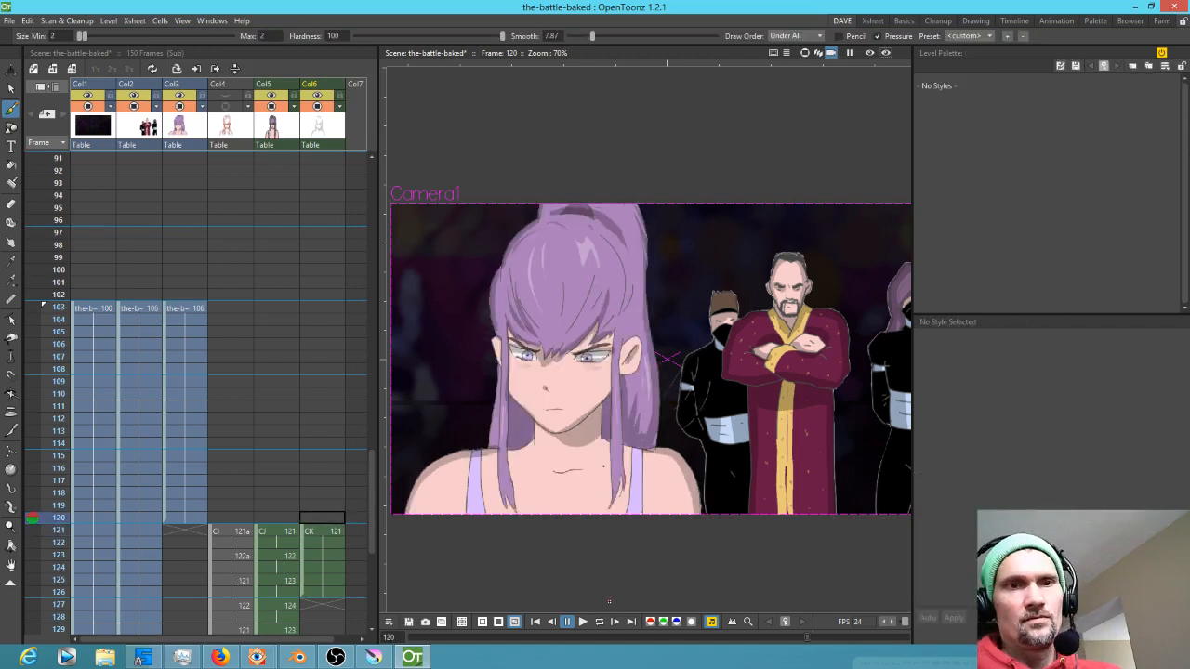
{"action": "key", "text": "Down"}
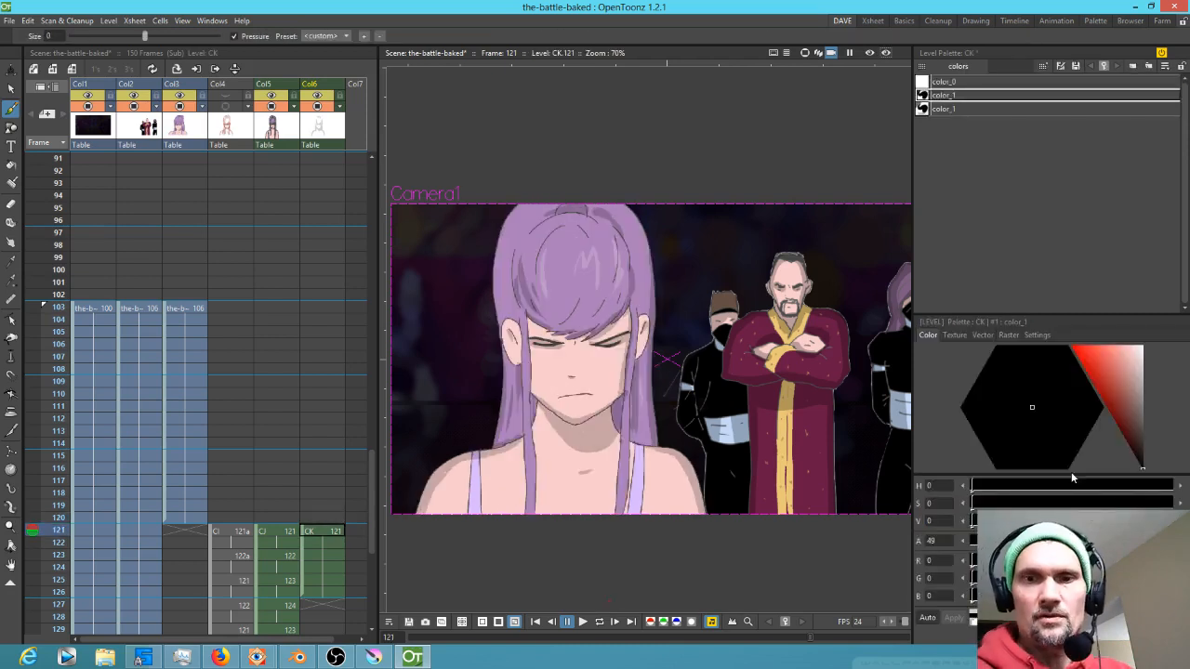
{"action": "left_click", "coordinate": [978, 110]}
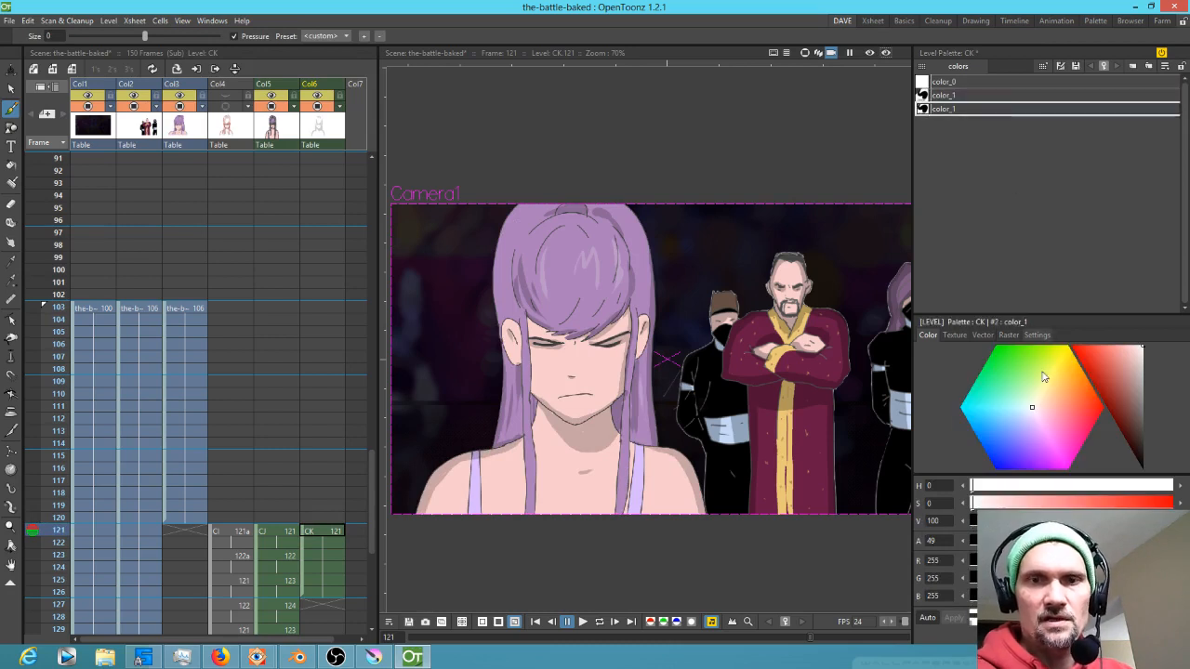
{"action": "left_click_drag", "start_coordinate": [1070, 541], "coordinate": [1098, 541]}
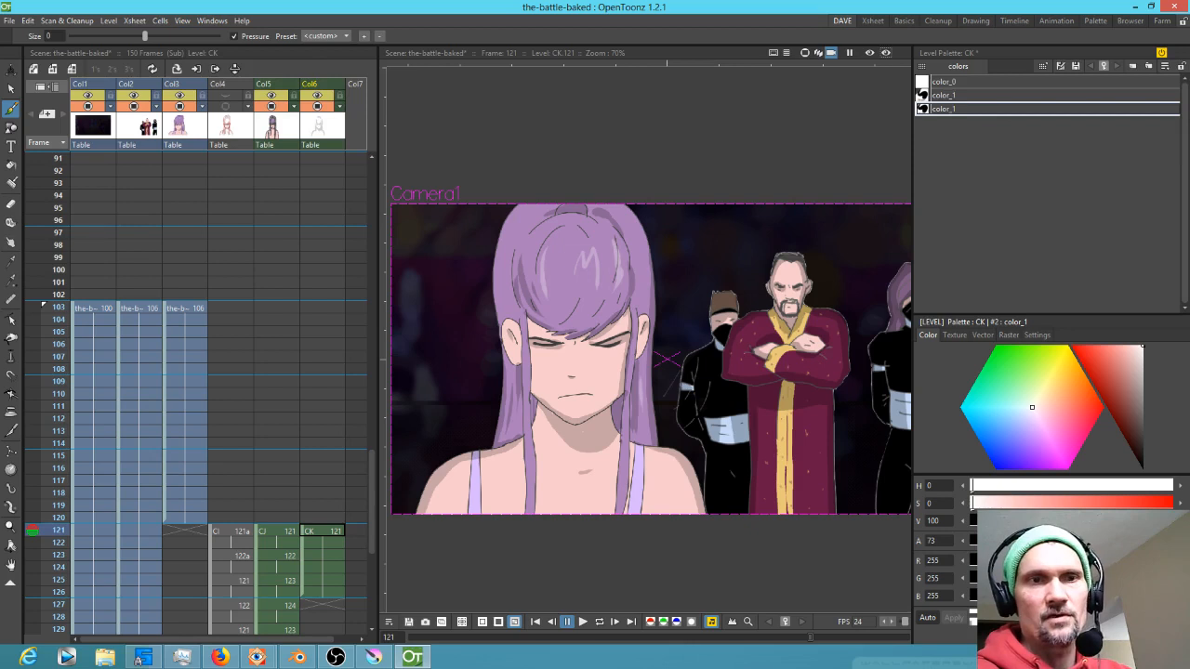
Go to the frame 123 CK drawing and erase the dark shadow strokes across the girl's face with the Eraser
{"action": "left_click", "coordinate": [329, 532]}
{"action": "key", "text": "Up"}
{"action": "key", "text": "Down"}
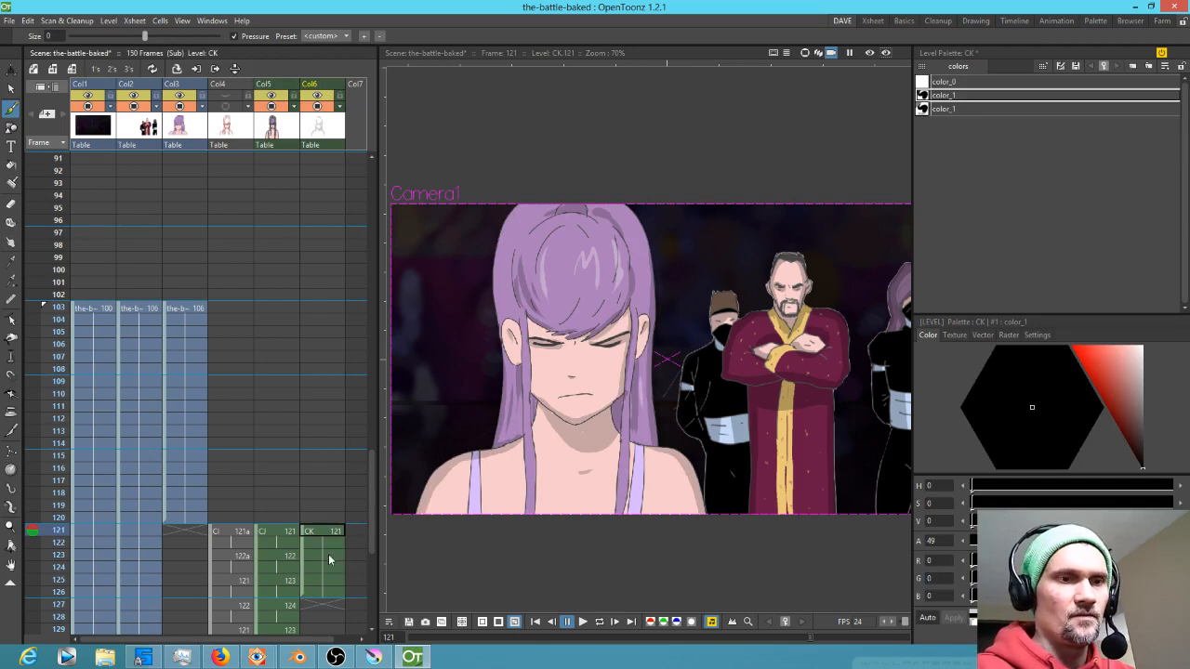
{"action": "left_click", "coordinate": [328, 555]}
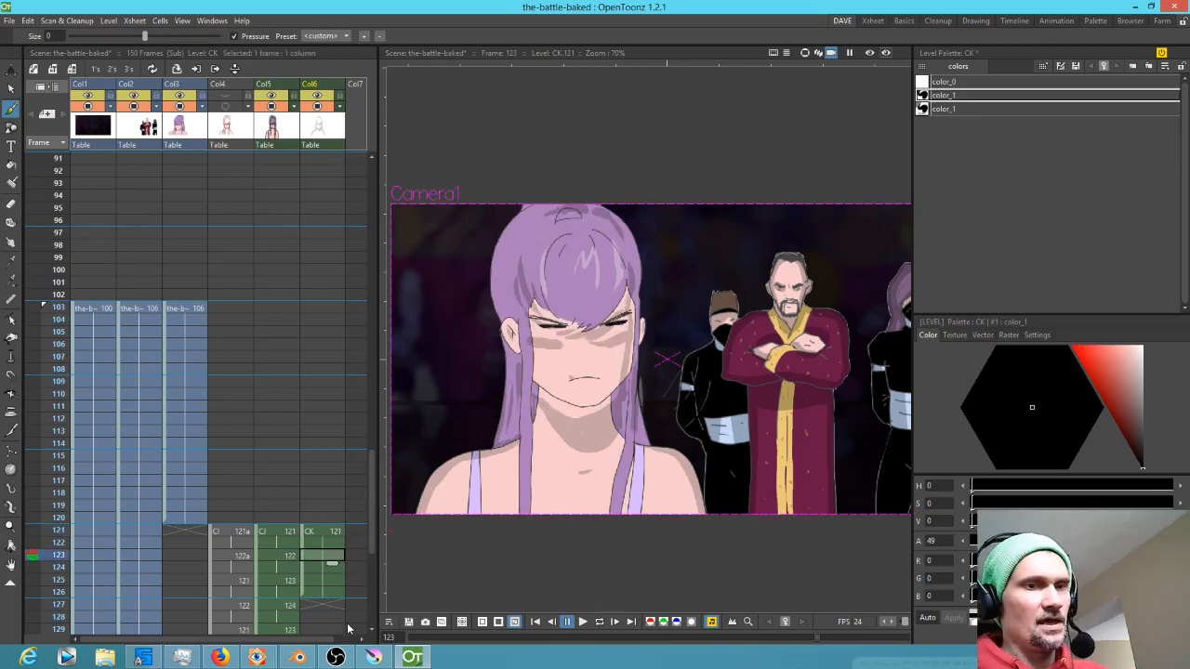
{"action": "key", "text": "d"}
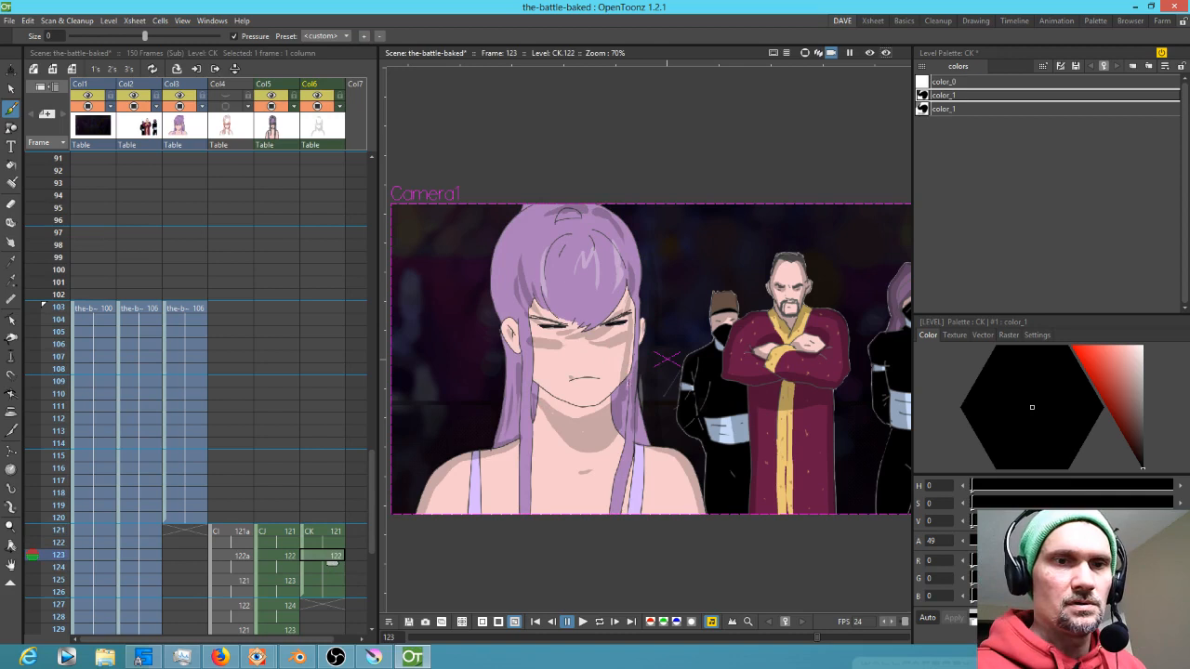
{"action": "key", "text": "a"}
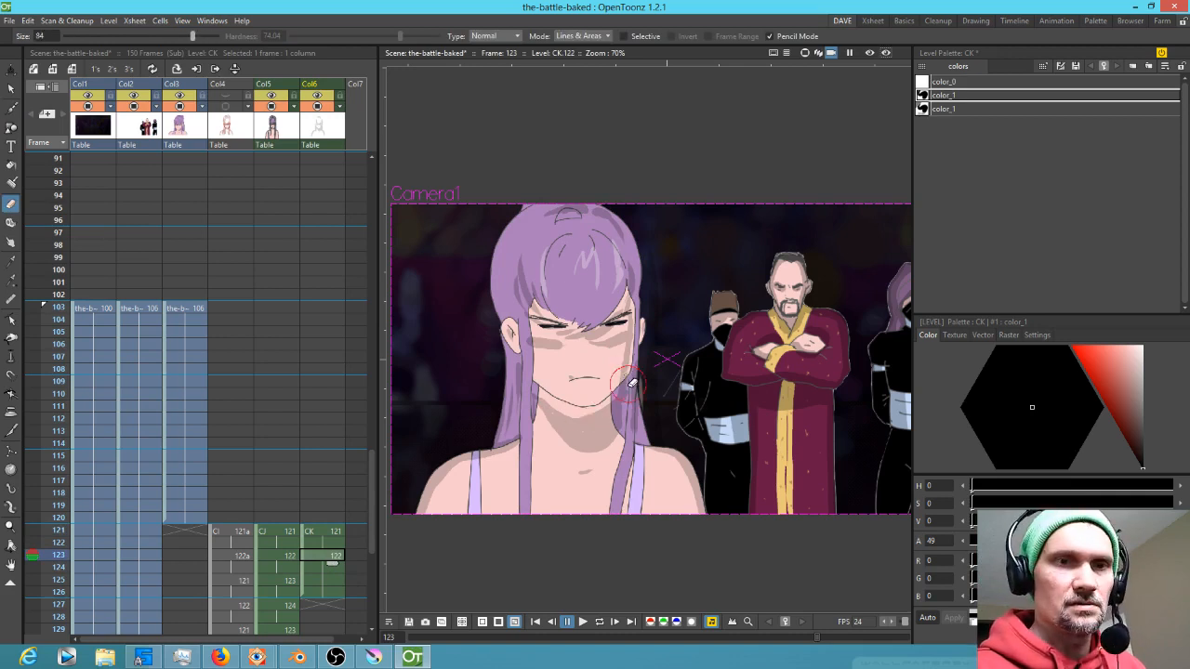
{"action": "mouse_move", "coordinate": [546, 291]}
{"action": "left_mouse_down"}
{"action": "mouse_move", "coordinate": [606, 355]}
{"action": "mouse_move", "coordinate": [569, 239]}
{"action": "mouse_move", "coordinate": [481, 271]}
{"action": "mouse_move", "coordinate": [523, 294]}
{"action": "left_mouse_up"}
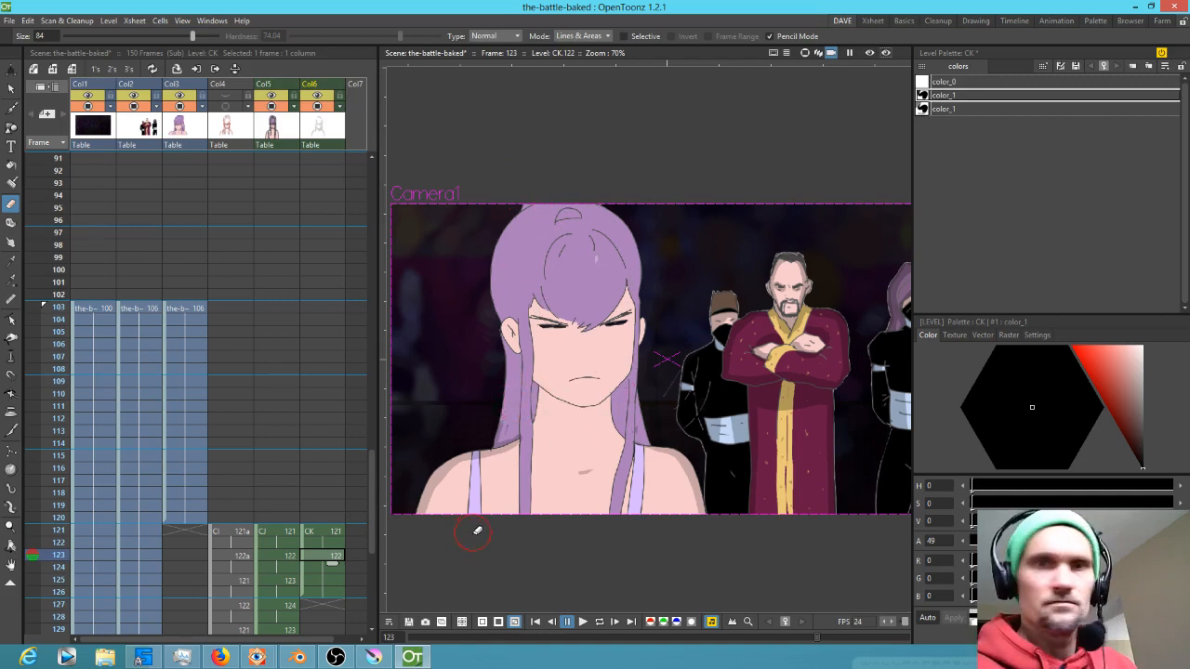
Switch back to the brush and paint dark shadow strokes along the hair beside the cheeks and under the chin on frame 123
{"action": "key", "text": "b"}
{"action": "left_click_drag", "start_coordinate": [537, 387], "coordinate": [533, 422]}
{"action": "left_click_drag", "start_coordinate": [504, 355], "coordinate": [499, 426]}
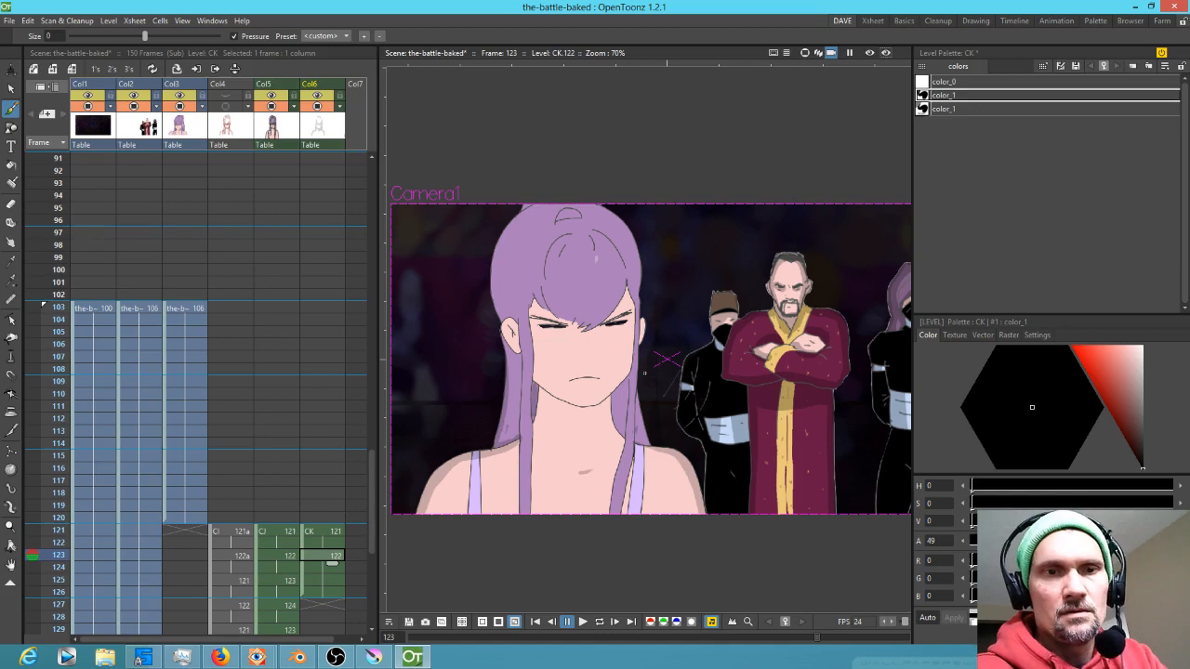
{"action": "left_click_drag", "start_coordinate": [641, 410], "coordinate": [651, 445]}
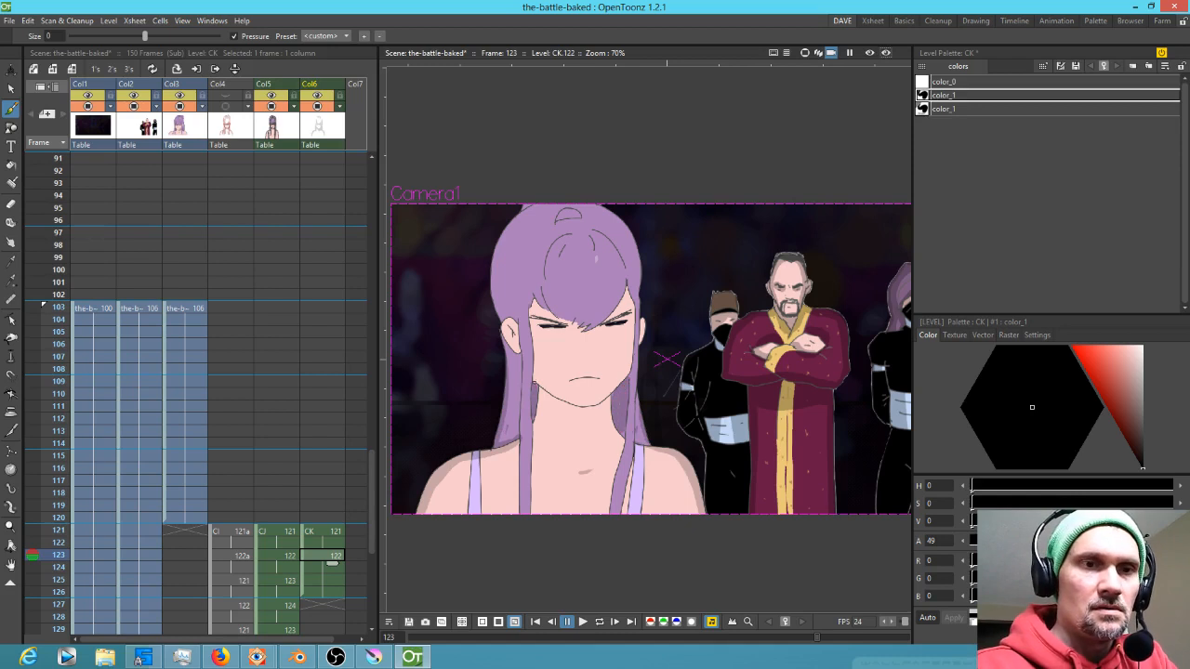
{"action": "mouse_move", "coordinate": [525, 329]}
{"action": "left_mouse_down"}
{"action": "mouse_move", "coordinate": [556, 398]}
{"action": "mouse_move", "coordinate": [604, 408]}
{"action": "mouse_move", "coordinate": [616, 393]}
{"action": "mouse_move", "coordinate": [541, 389]}
{"action": "mouse_move", "coordinate": [603, 409]}
{"action": "mouse_move", "coordinate": [616, 399]}
{"action": "mouse_move", "coordinate": [593, 418]}
{"action": "mouse_move", "coordinate": [540, 392]}
{"action": "mouse_move", "coordinate": [557, 415]}
{"action": "mouse_move", "coordinate": [612, 420]}
{"action": "left_mouse_up"}
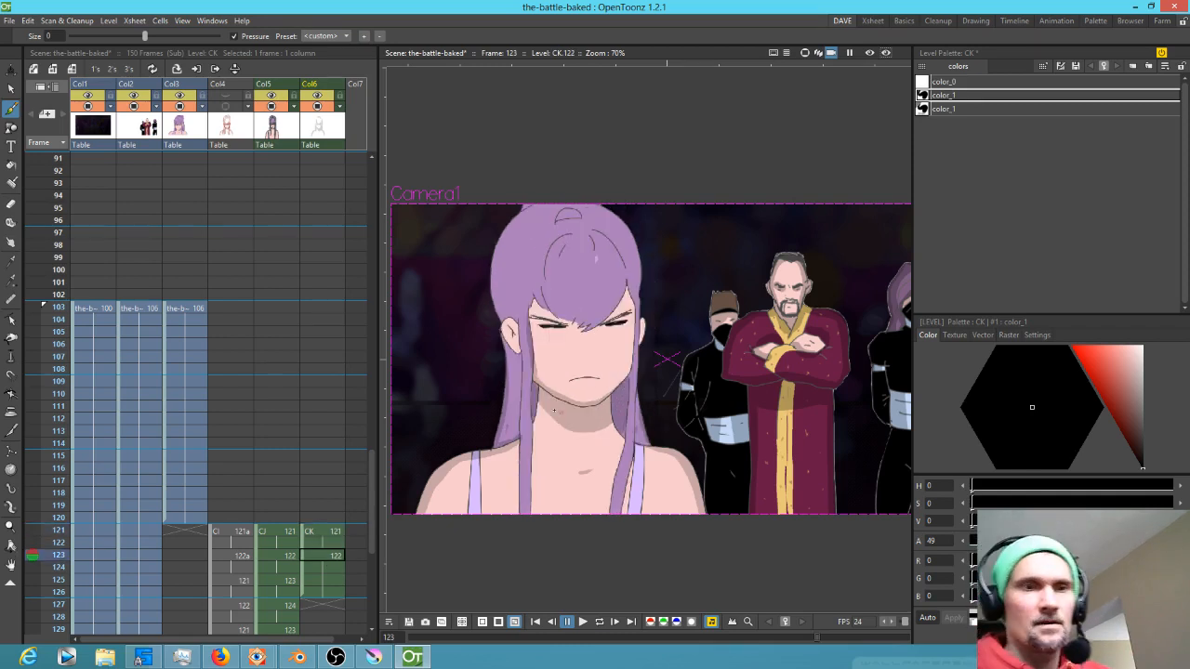
{"action": "mouse_move", "coordinate": [538, 399]}
{"action": "left_mouse_down"}
{"action": "mouse_move", "coordinate": [573, 433]}
{"action": "mouse_move", "coordinate": [611, 425]}
{"action": "left_mouse_up"}
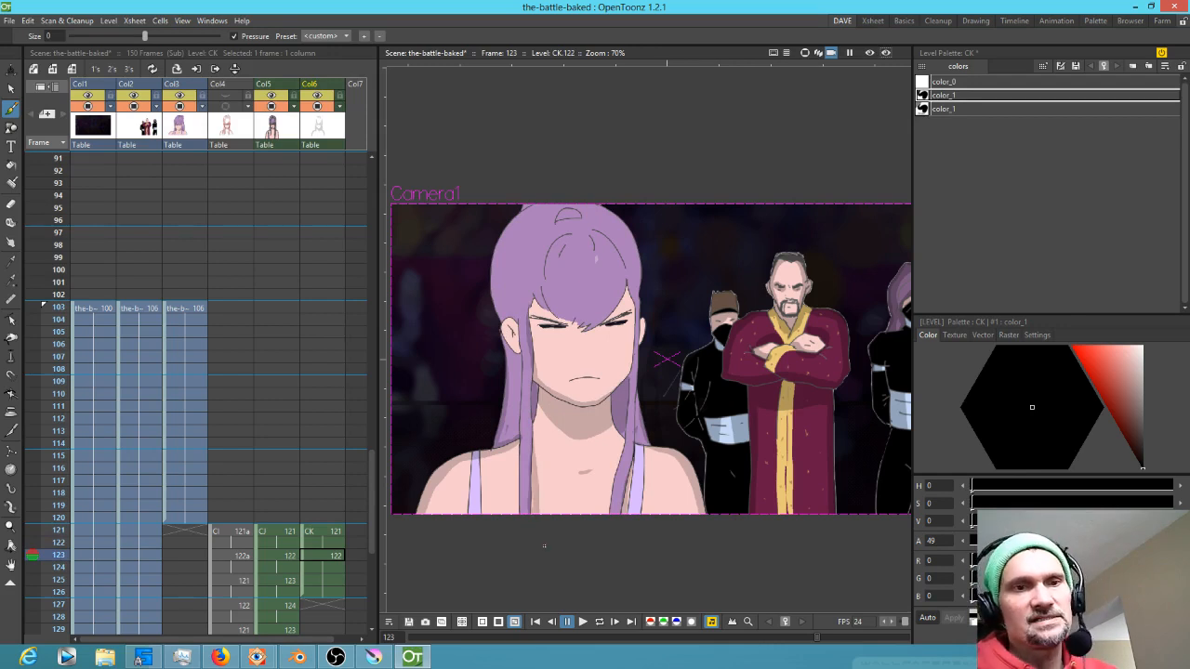
Create a new CK drawing at frame 120 and move it up to frame 103 in the xsheet
{"action": "key", "text": "comma"}
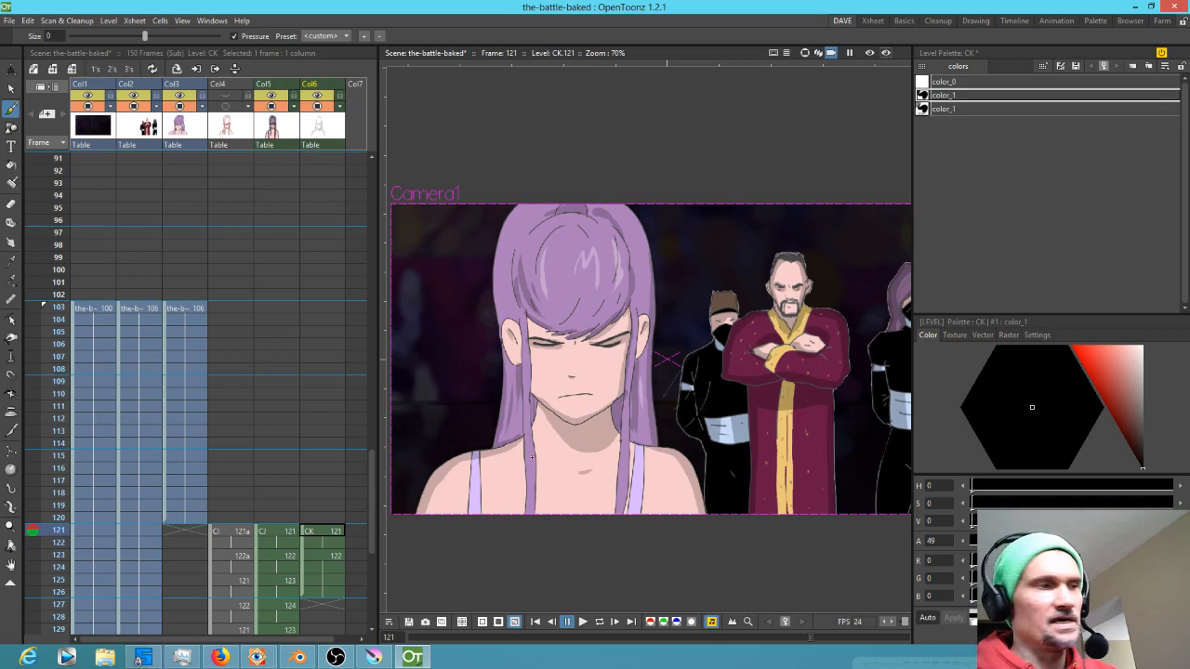
{"action": "key", "text": "comma"}
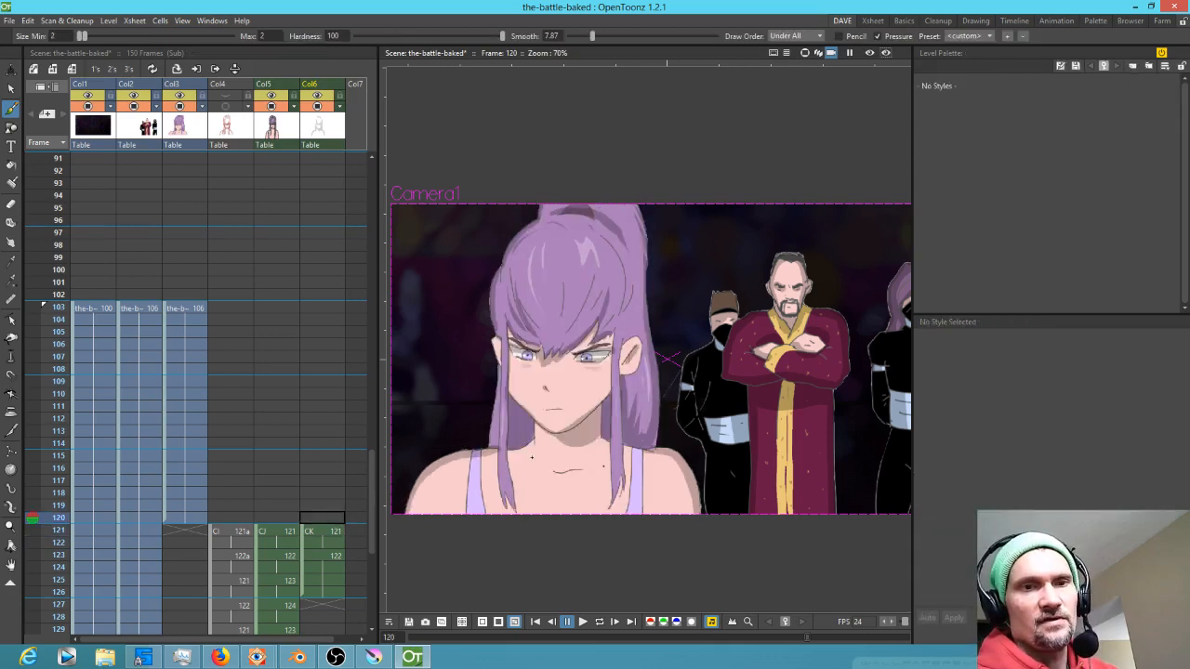
{"action": "left_click", "coordinate": [331, 519]}
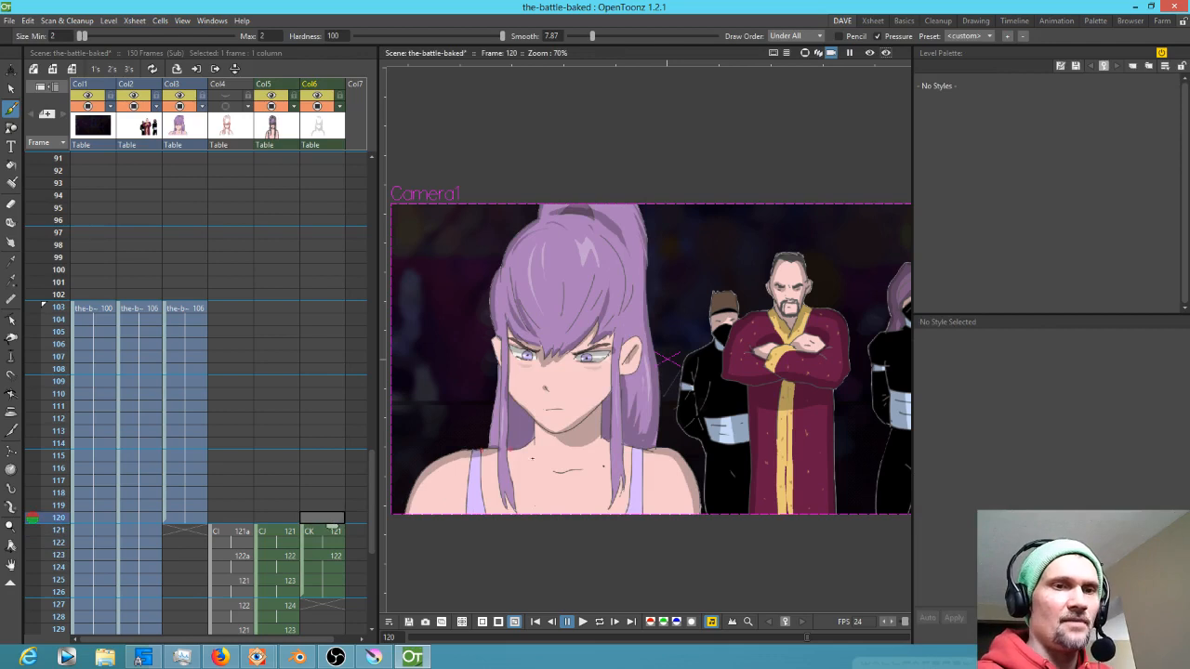
{"action": "left_click", "coordinate": [554, 544]}
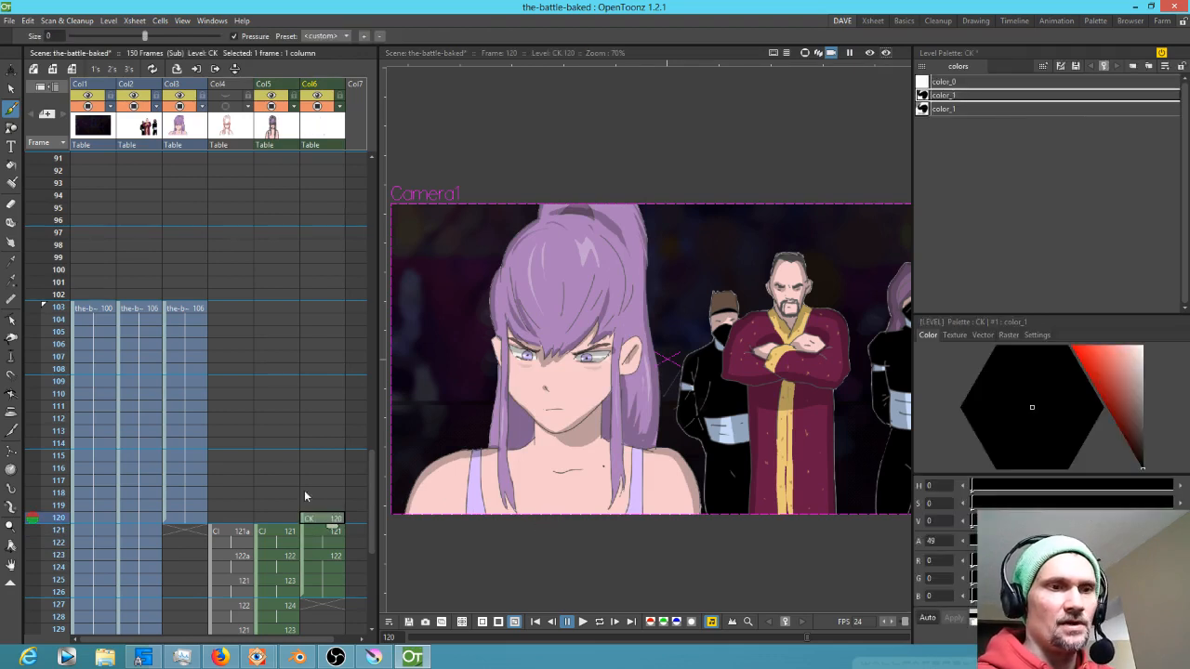
{"action": "left_click_drag", "start_coordinate": [304, 521], "coordinate": [328, 315]}
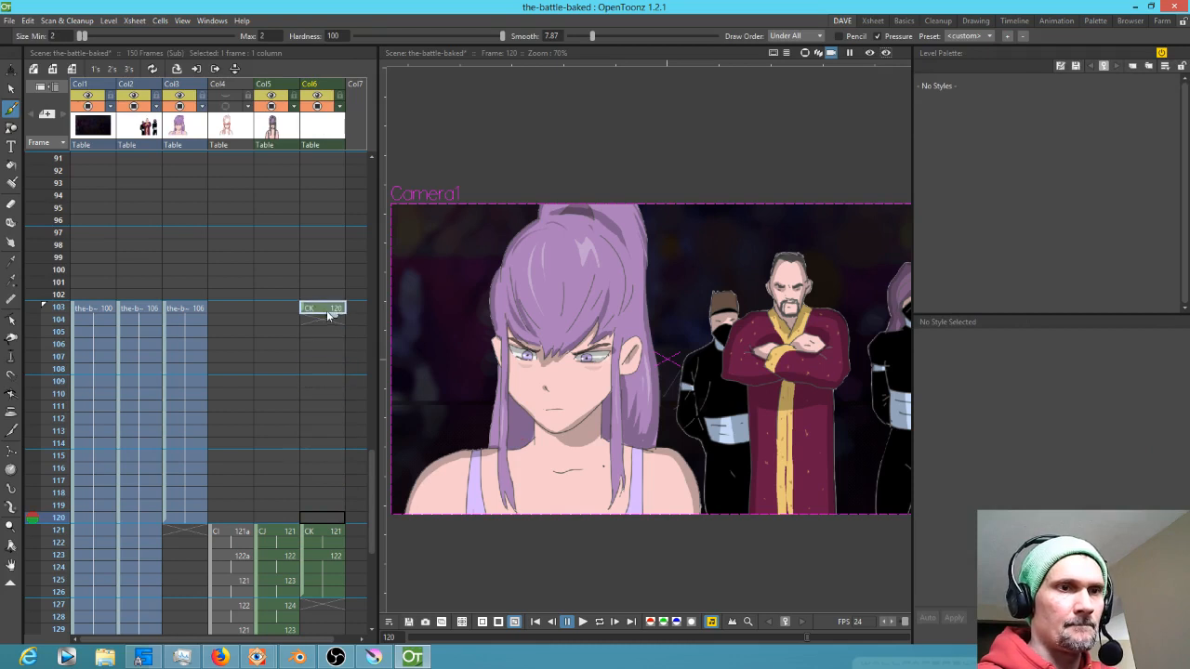
Extend the new CK drawing to hold from frame 103 through 120 in the CK column and save the scene
{"action": "left_click_drag", "start_coordinate": [289, 450], "coordinate": [187, 436]}
{"action": "left_click_drag", "start_coordinate": [201, 294], "coordinate": [273, 459]}
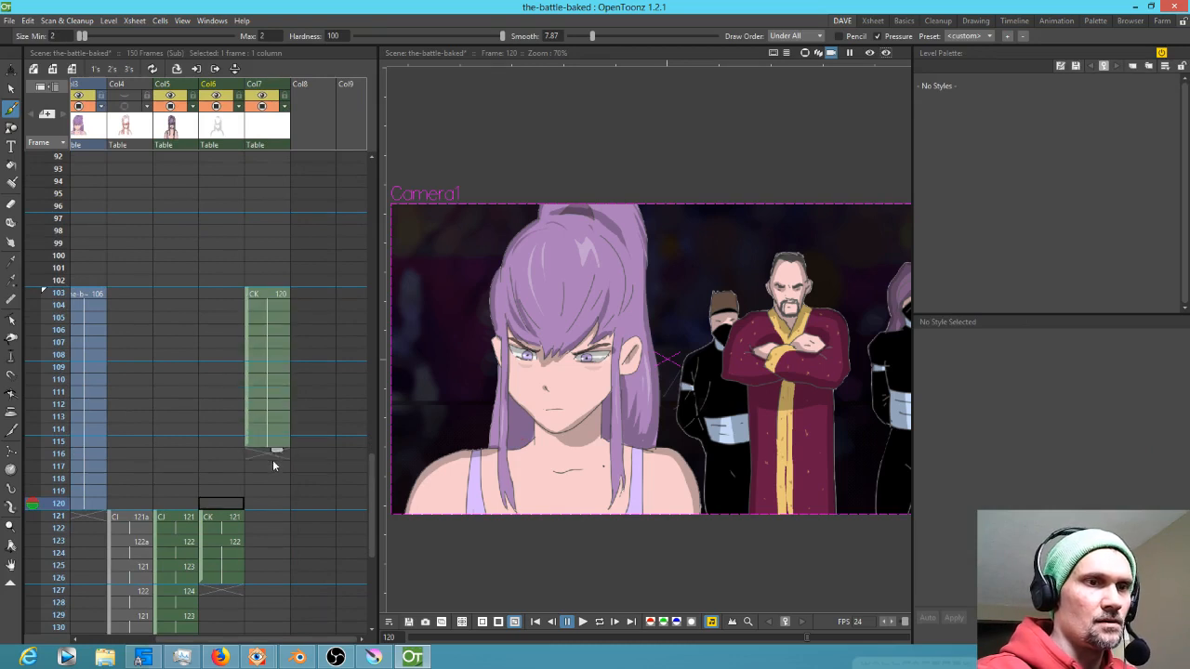
{"action": "left_click_drag", "start_coordinate": [250, 319], "coordinate": [226, 318]}
{"action": "left_click", "coordinate": [230, 295]}
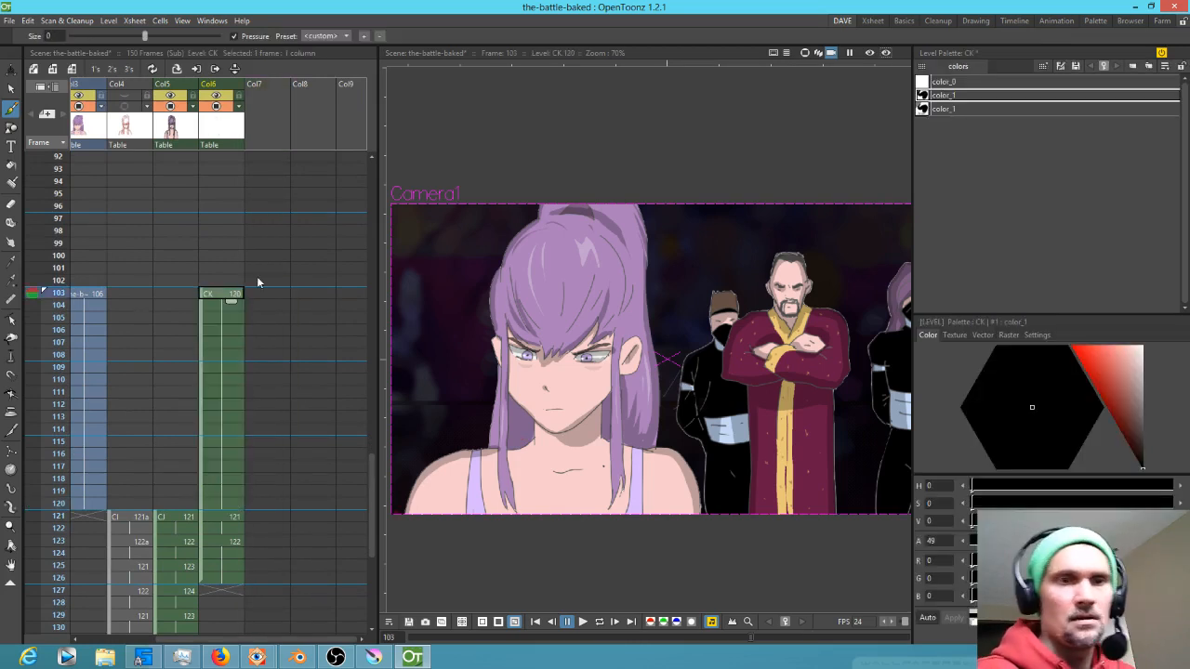
{"action": "key", "text": "ctrl+s"}
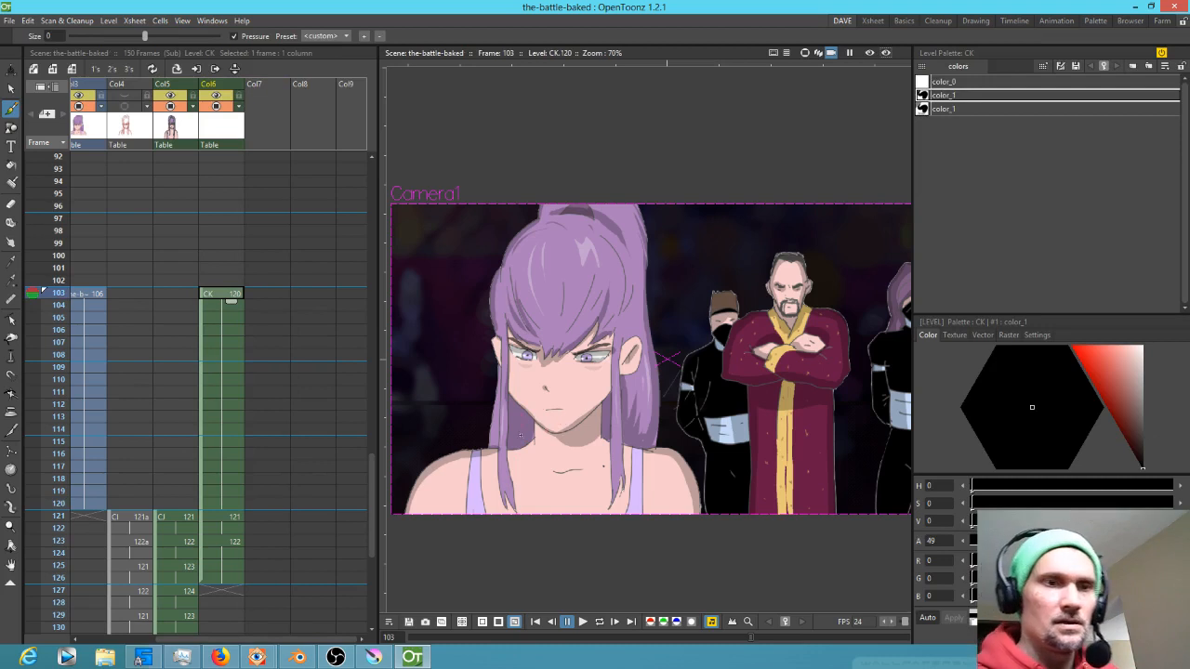
Paint dark shadow strokes down the hair on both sides of the neck on the frame 103 drawing
{"action": "left_click", "coordinate": [507, 451]}
{"action": "left_click_drag", "start_coordinate": [508, 452], "coordinate": [520, 518]}
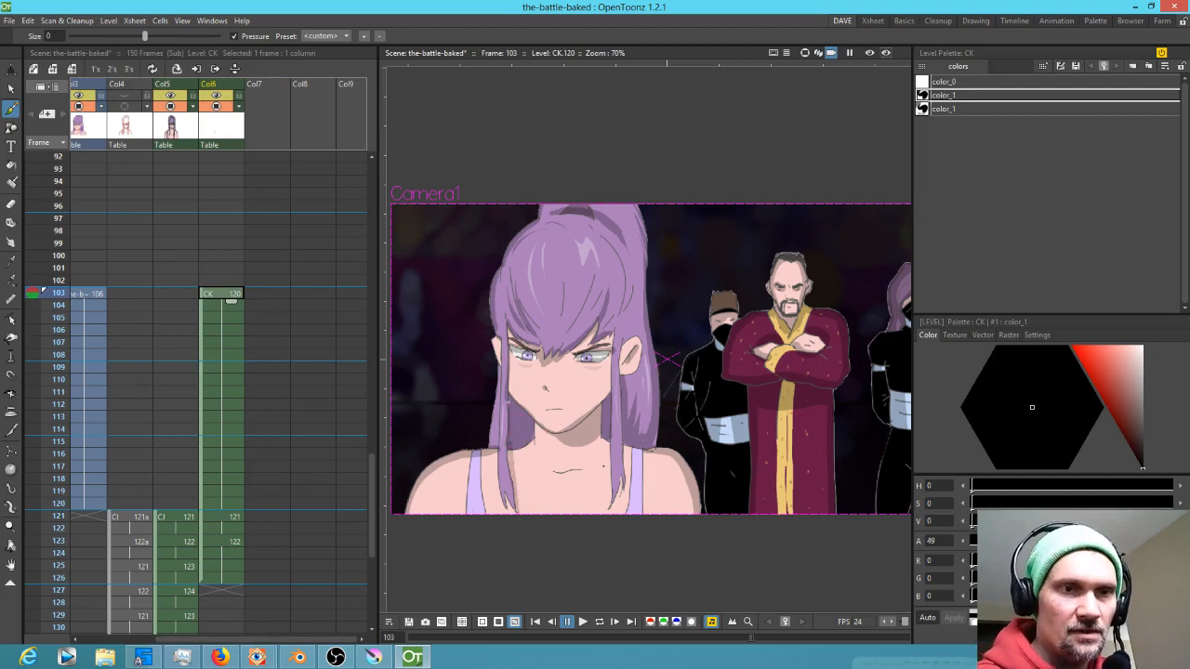
{"action": "left_click_drag", "start_coordinate": [626, 439], "coordinate": [625, 493]}
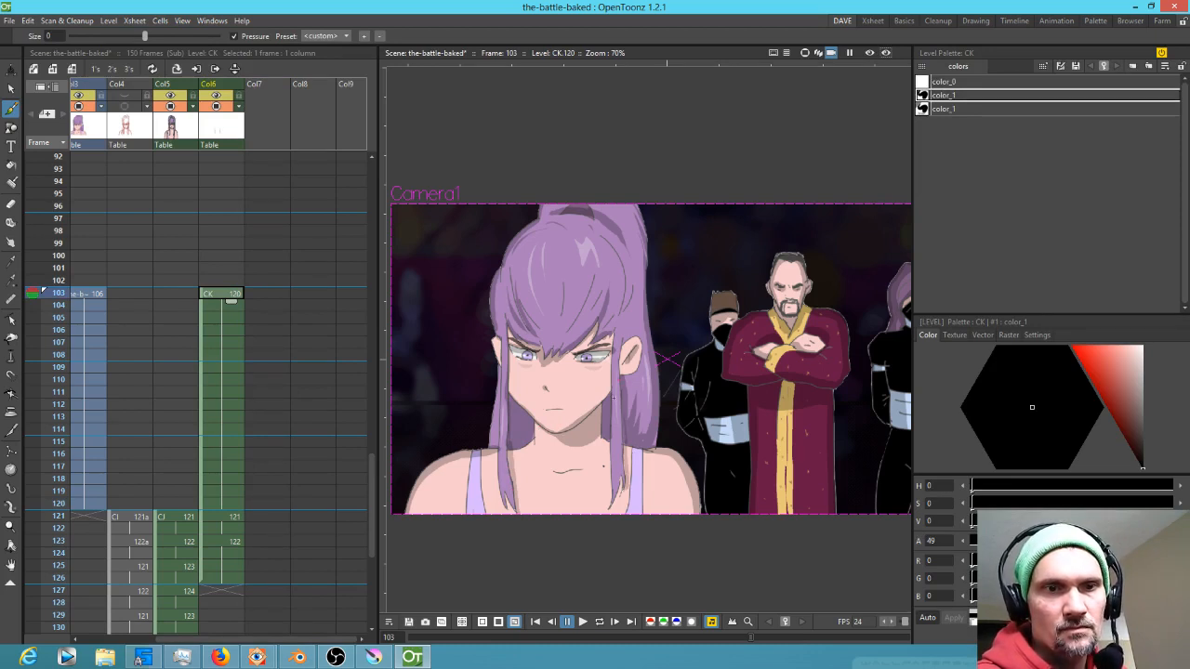
{"action": "left_click_drag", "start_coordinate": [623, 482], "coordinate": [615, 507]}
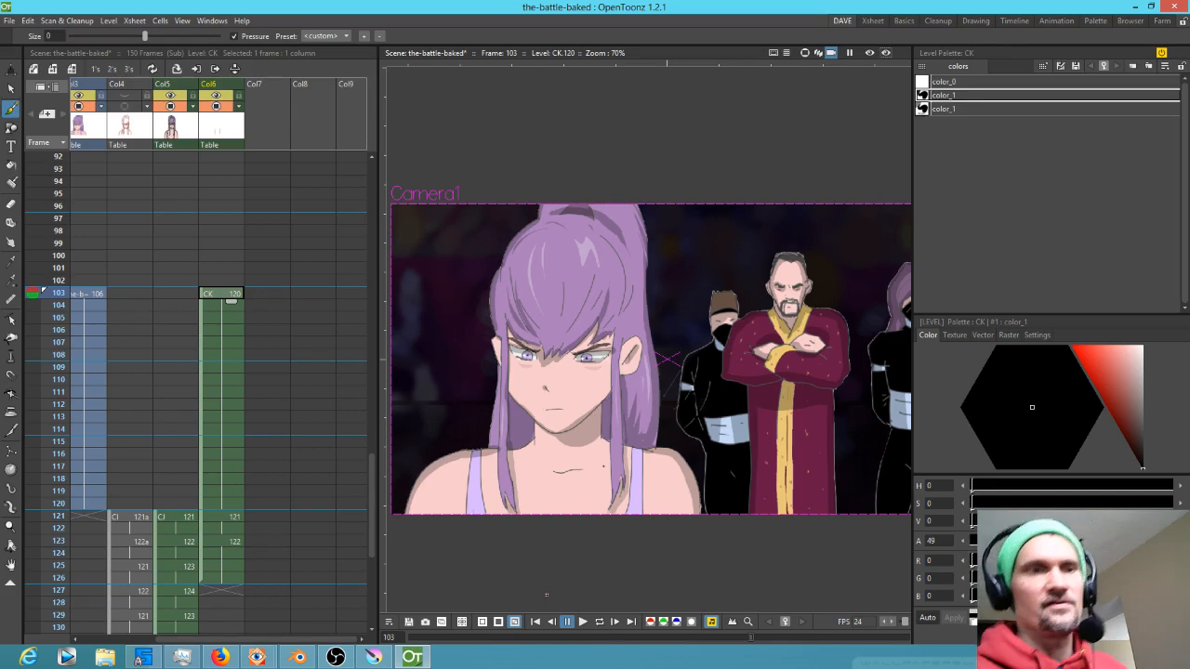
Paint matching shadow strokes down the hair on both sides of the neck on frame 121
{"action": "left_click", "coordinate": [228, 516]}
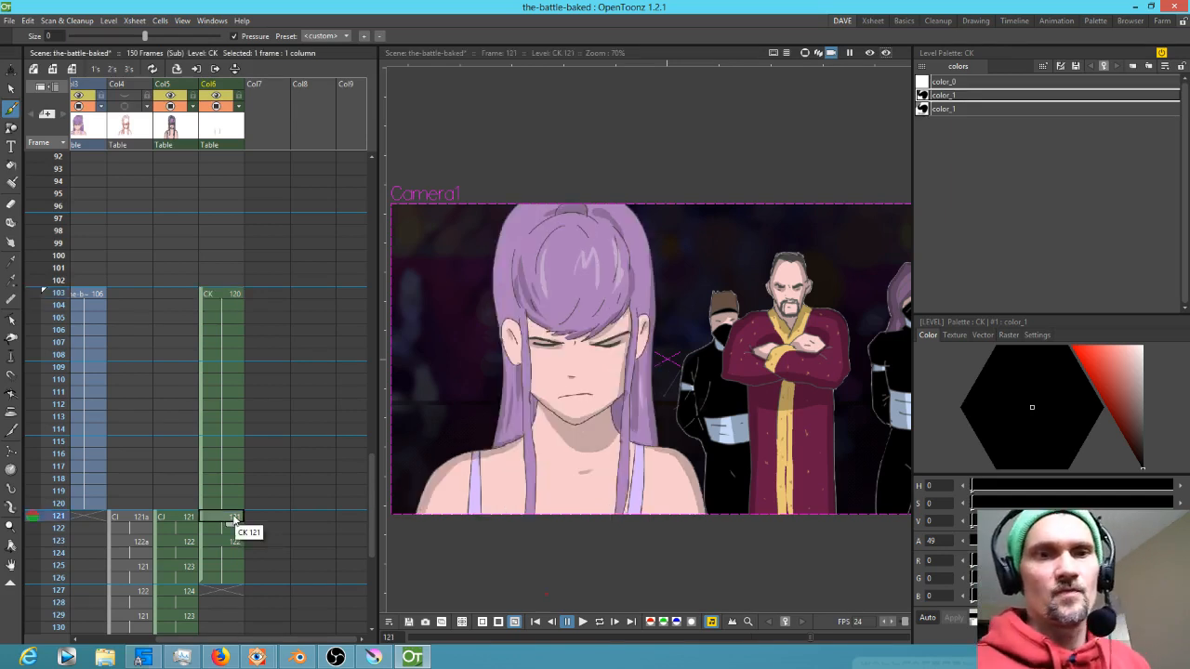
{"action": "left_click_drag", "start_coordinate": [532, 408], "coordinate": [531, 514]}
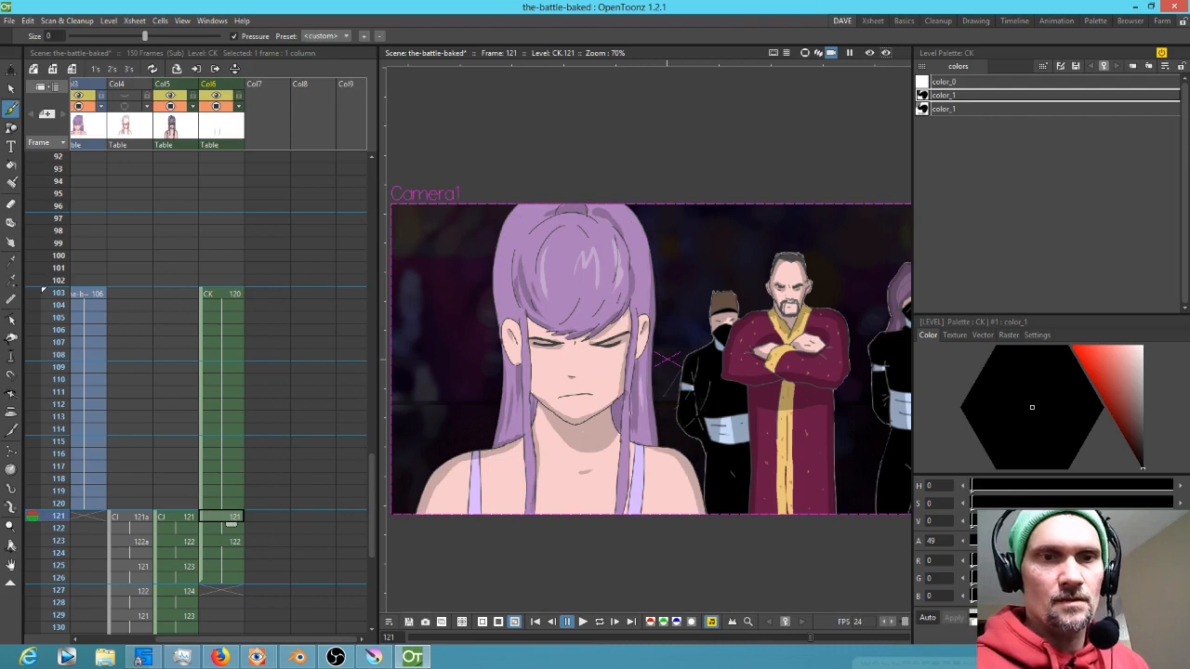
{"action": "left_click_drag", "start_coordinate": [623, 446], "coordinate": [611, 527]}
{"action": "left_click_drag", "start_coordinate": [632, 426], "coordinate": [629, 548]}
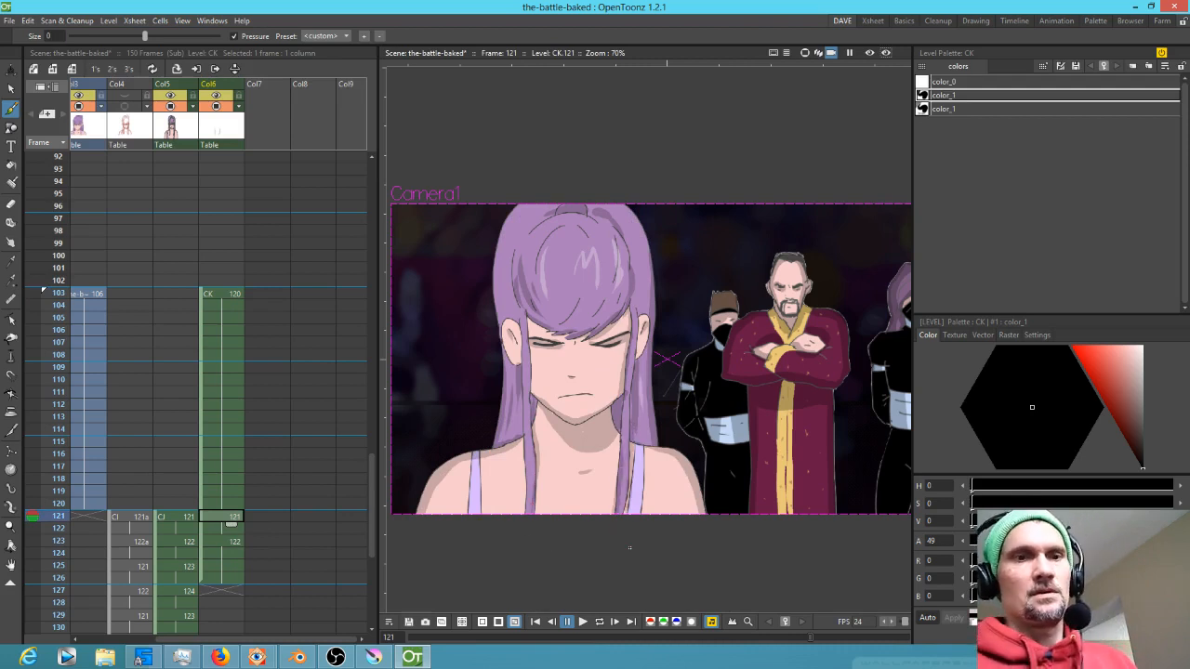
Paint shadow strokes down the hair beside the right cheek and near the top of the hair on frame 123
{"action": "key", "text": "period"}
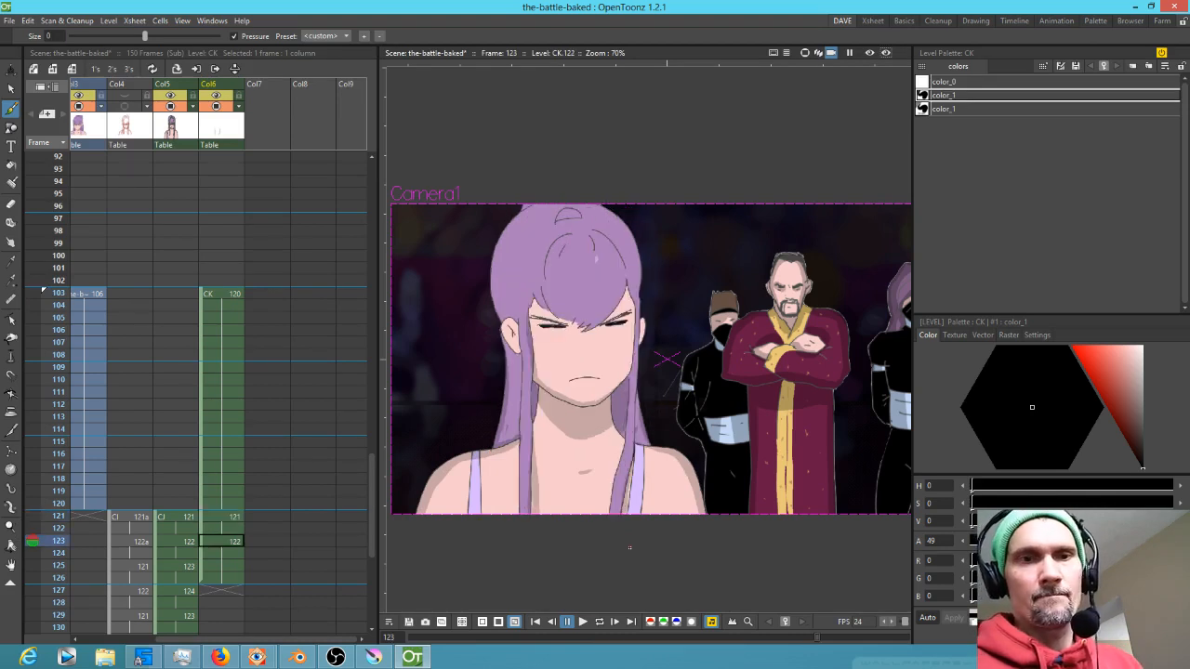
{"action": "left_click_drag", "start_coordinate": [633, 421], "coordinate": [616, 487]}
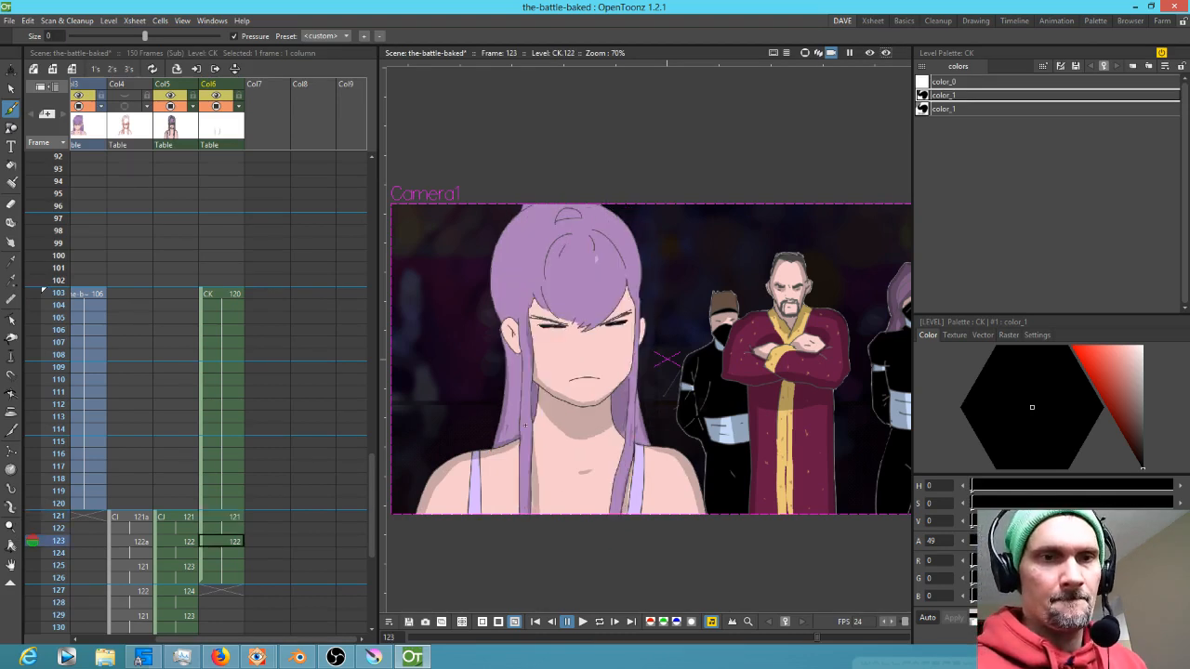
{"action": "key", "text": "comma"}
{"action": "key", "text": "period"}
{"action": "mouse_move", "coordinate": [545, 240]}
{"action": "left_mouse_down"}
{"action": "mouse_move", "coordinate": [534, 284]}
{"action": "mouse_move", "coordinate": [544, 292]}
{"action": "left_mouse_up"}
{"action": "mouse_move", "coordinate": [570, 228]}
{"action": "left_mouse_down"}
{"action": "mouse_move", "coordinate": [607, 220]}
{"action": "mouse_move", "coordinate": [579, 215]}
{"action": "left_mouse_up"}
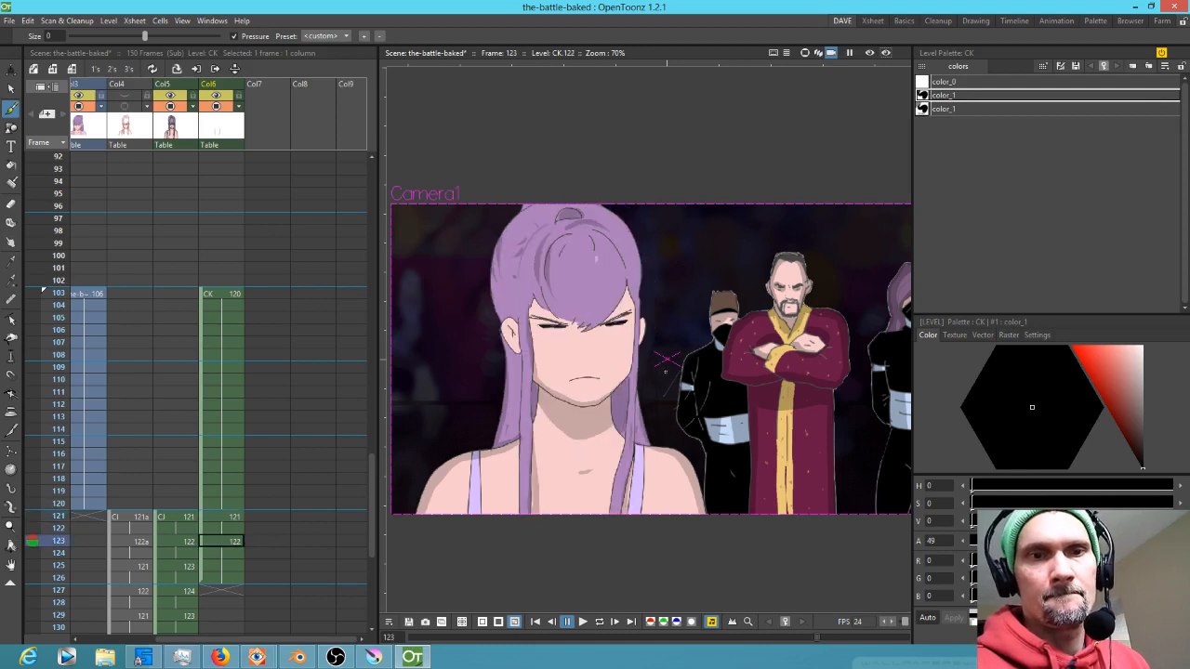
Paint shadow strokes across the eyes and down the hair beside the right cheek on frame 123
{"action": "key", "text": "comma"}
{"action": "key", "text": "comma"}
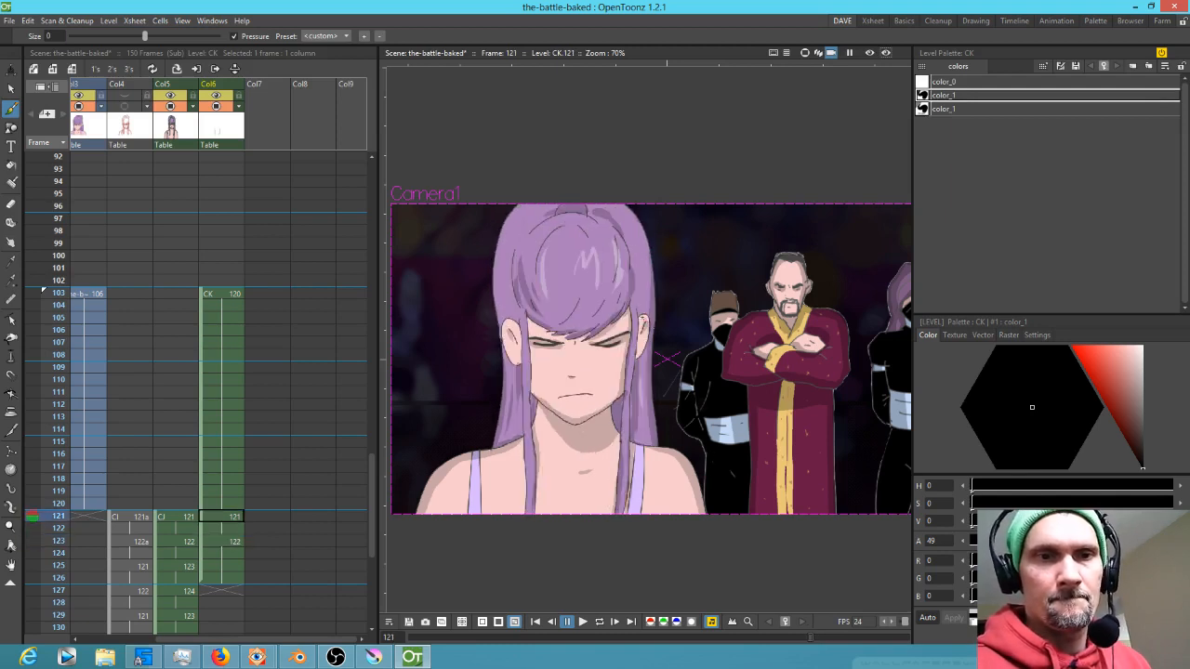
{"action": "key", "text": "period"}
{"action": "key", "text": "period"}
{"action": "left_click_drag", "start_coordinate": [597, 327], "coordinate": [635, 315]}
{"action": "mouse_move", "coordinate": [530, 318]}
{"action": "left_mouse_down"}
{"action": "mouse_move", "coordinate": [567, 325]}
{"action": "mouse_move", "coordinate": [529, 318]}
{"action": "mouse_move", "coordinate": [550, 311]}
{"action": "mouse_move", "coordinate": [586, 325]}
{"action": "mouse_move", "coordinate": [625, 296]}
{"action": "mouse_move", "coordinate": [593, 326]}
{"action": "mouse_move", "coordinate": [562, 291]}
{"action": "mouse_move", "coordinate": [590, 320]}
{"action": "left_mouse_up"}
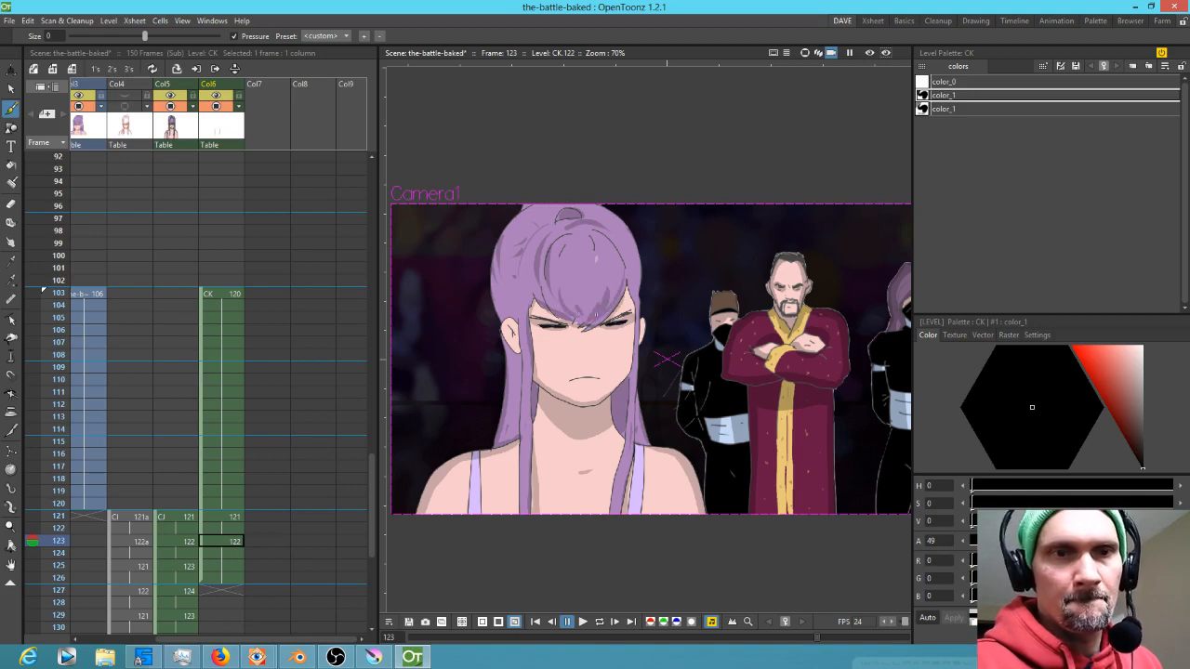
{"action": "key", "text": "Up"}
{"action": "key", "text": "Up"}
{"action": "key", "text": "Down"}
{"action": "key", "text": "Down"}
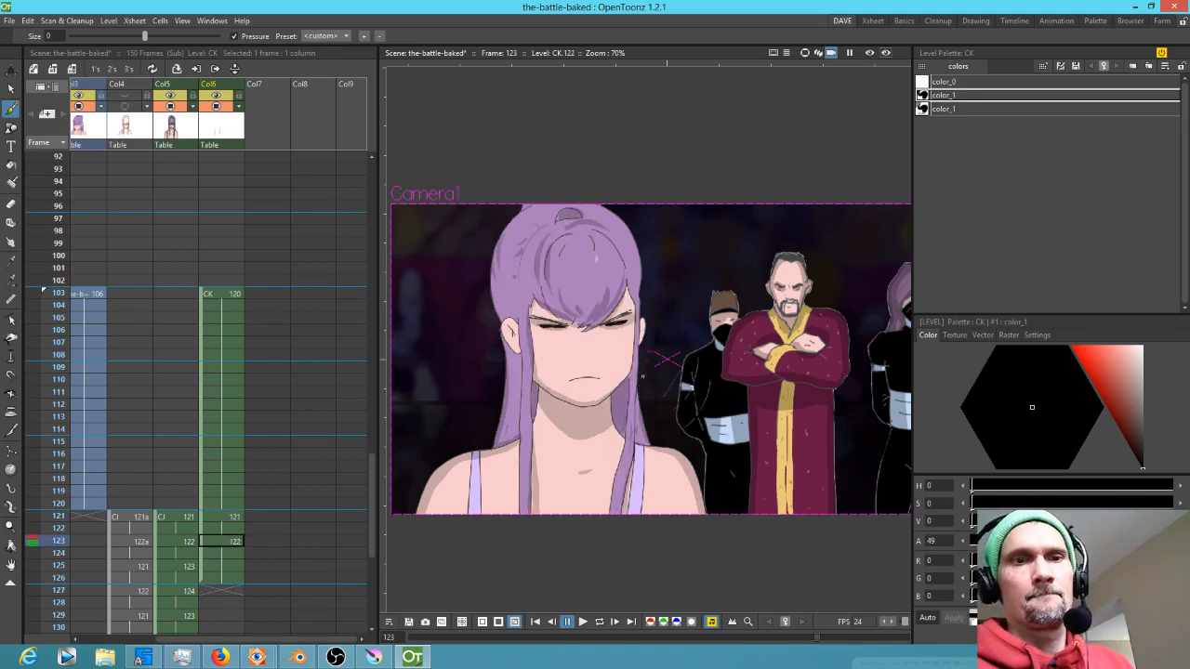
{"action": "left_click_drag", "start_coordinate": [638, 407], "coordinate": [639, 446]}
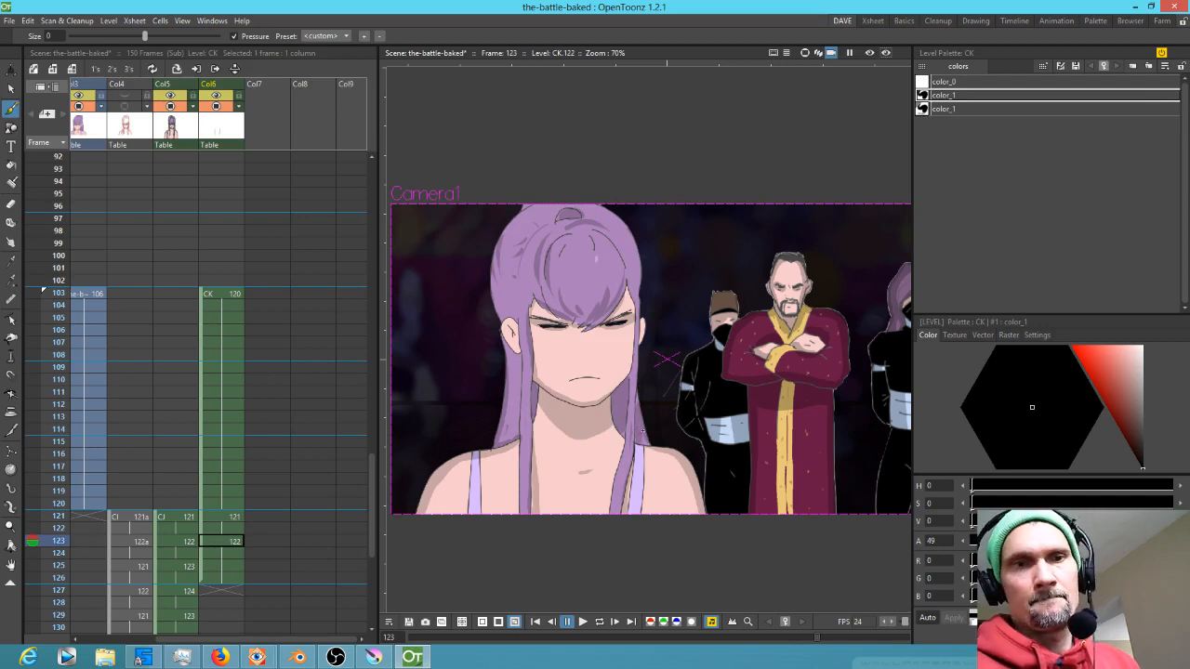
Select the white highlight style and paint highlight strokes across the top of the hair on frame 123, redoing the first one
{"action": "left_click", "coordinate": [958, 109]}
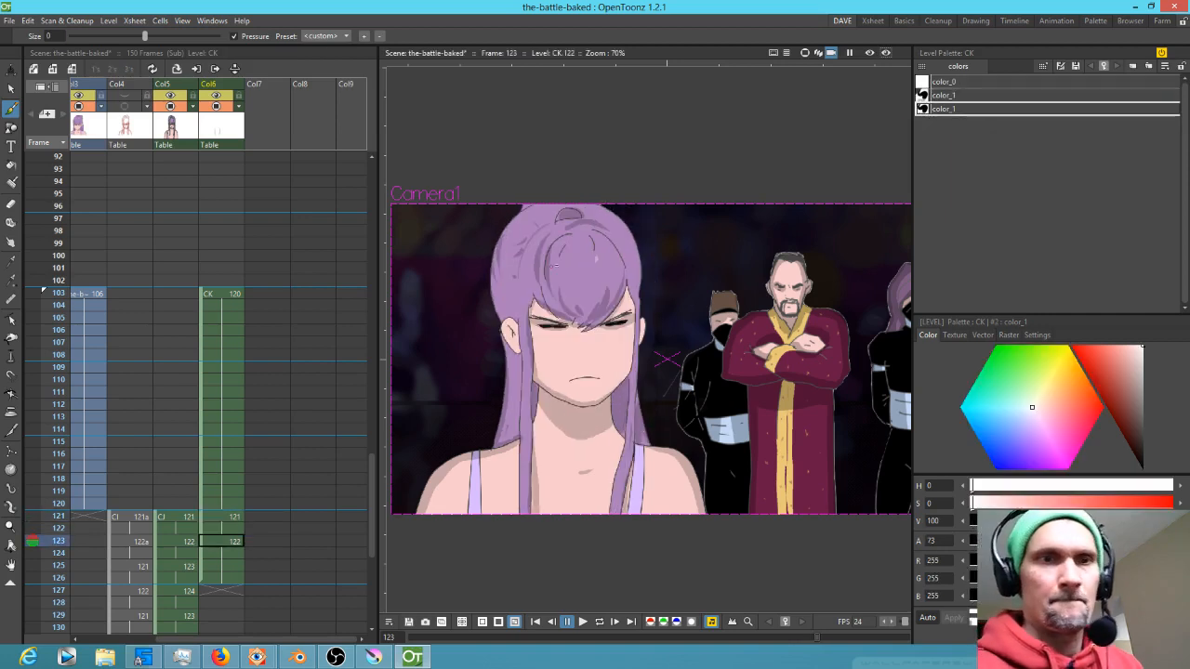
{"action": "mouse_move", "coordinate": [573, 249]}
{"action": "left_mouse_down"}
{"action": "mouse_move", "coordinate": [569, 271]}
{"action": "mouse_move", "coordinate": [608, 265]}
{"action": "mouse_move", "coordinate": [584, 259]}
{"action": "mouse_move", "coordinate": [588, 281]}
{"action": "left_mouse_up"}
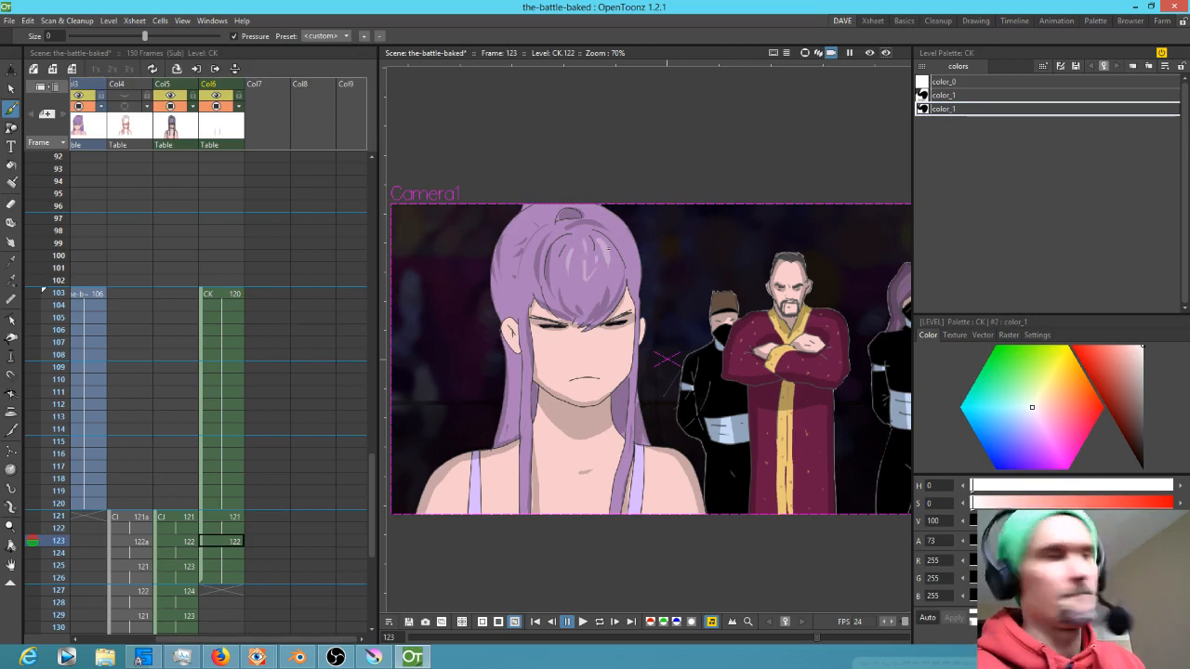
{"action": "key", "text": "ctrl+z"}
{"action": "key", "text": "ctrl+z"}
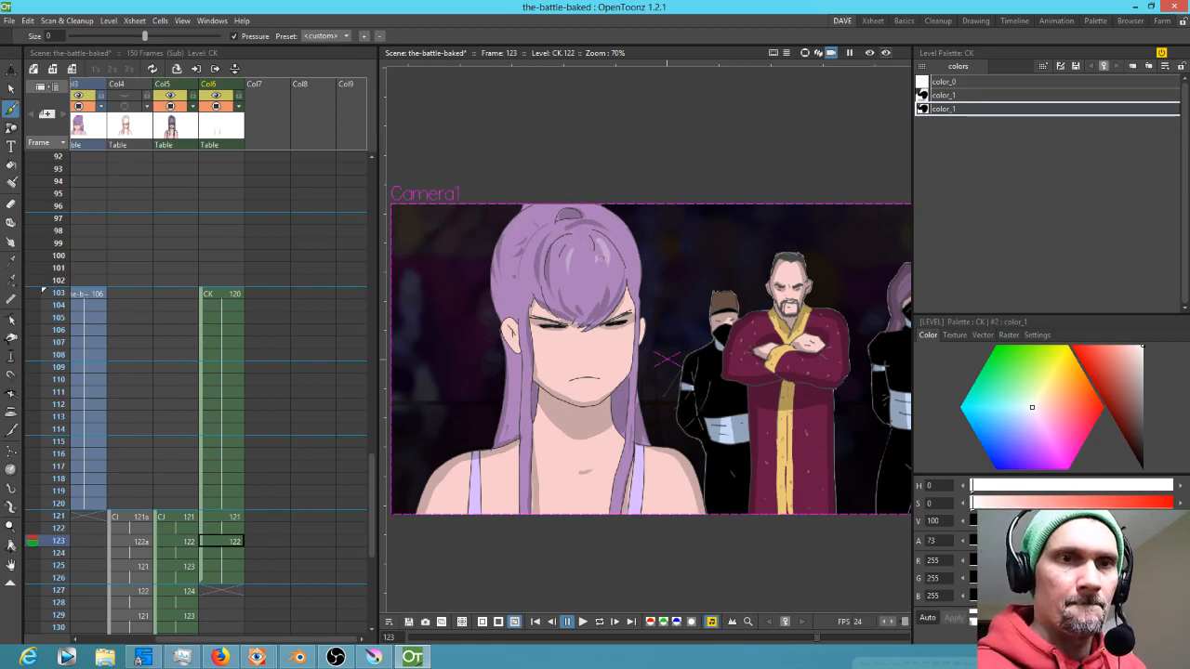
{"action": "left_click_drag", "start_coordinate": [592, 255], "coordinate": [585, 268]}
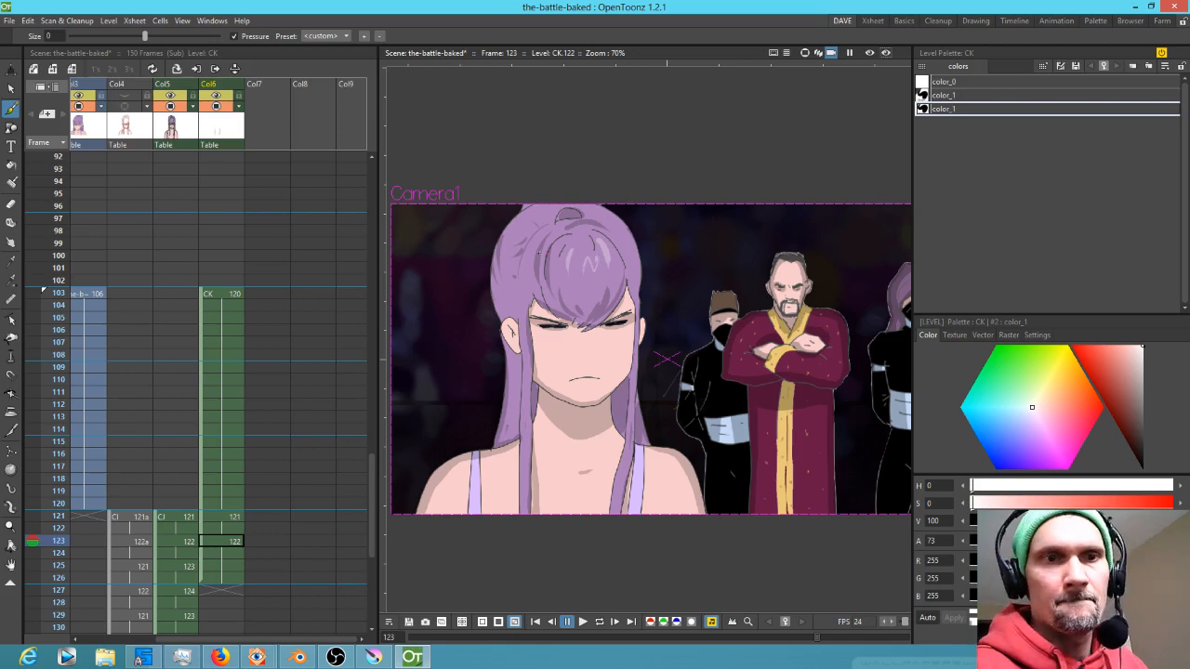
{"action": "left_click_drag", "start_coordinate": [512, 264], "coordinate": [524, 266]}
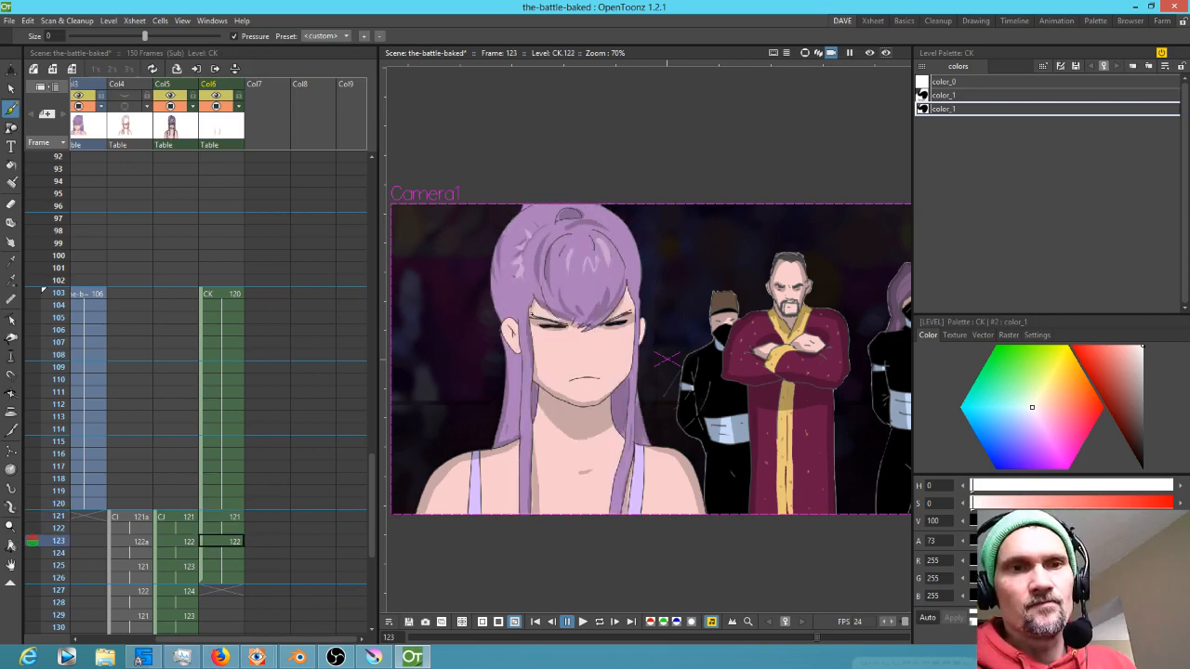
Pick the dark shadow style and paint a shadow stroke across the eyes on frame 121
{"action": "key", "text": "comma"}
{"action": "key", "text": "period"}
{"action": "left_click", "coordinate": [958, 97]}
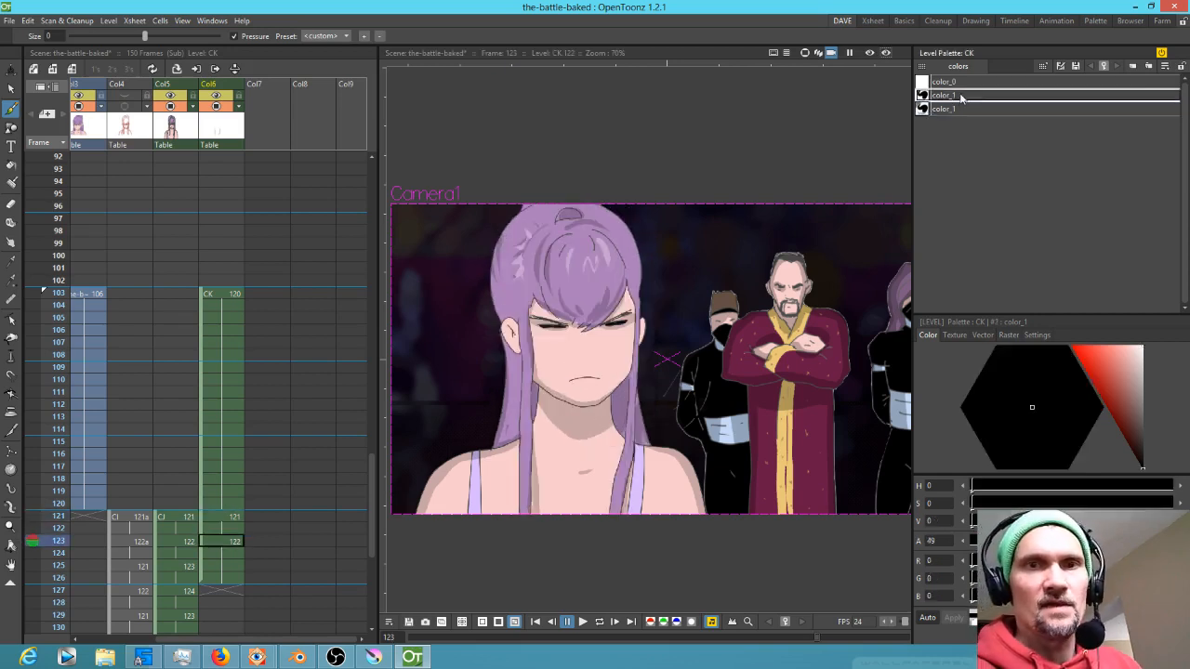
{"action": "key", "text": "comma"}
{"action": "key", "text": "period"}
{"action": "key", "text": "comma"}
{"action": "mouse_move", "coordinate": [528, 319]}
{"action": "left_mouse_down"}
{"action": "mouse_move", "coordinate": [584, 342]}
{"action": "mouse_move", "coordinate": [634, 305]}
{"action": "left_mouse_up"}
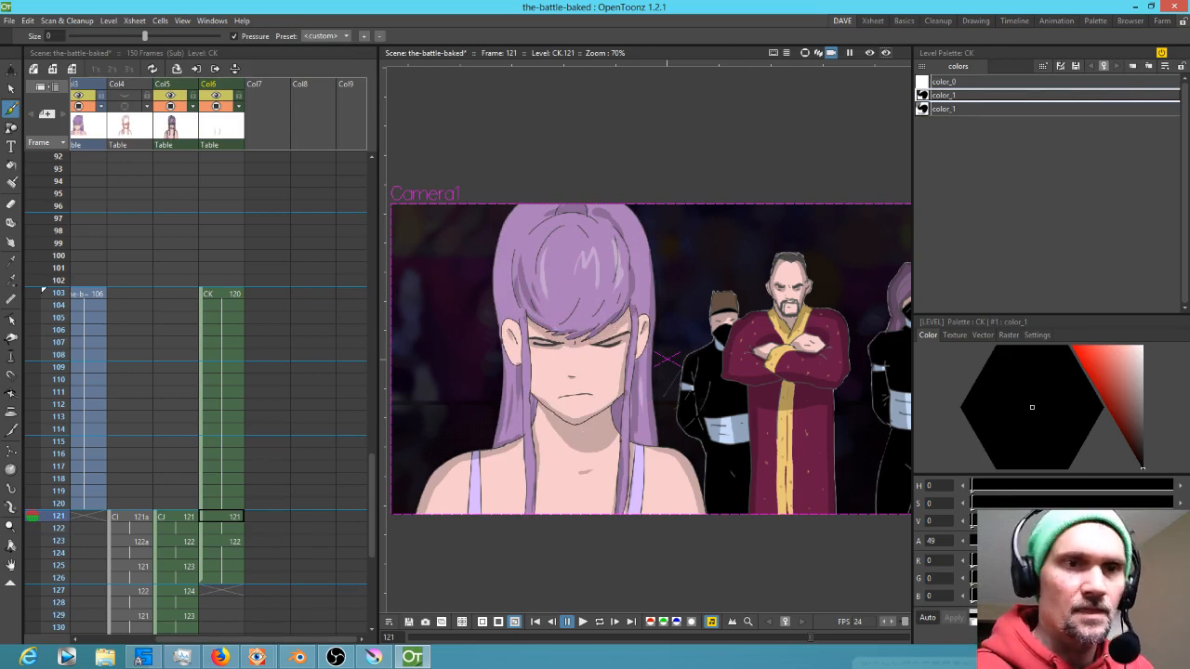
Paint shadow strokes across the eyes and down the hair beside the left cheek on frame 123
{"action": "key", "text": "Down"}
{"action": "key", "text": "Down"}
{"action": "mouse_move", "coordinate": [533, 303]}
{"action": "left_mouse_down"}
{"action": "mouse_move", "coordinate": [591, 324]}
{"action": "mouse_move", "coordinate": [622, 308]}
{"action": "left_mouse_up"}
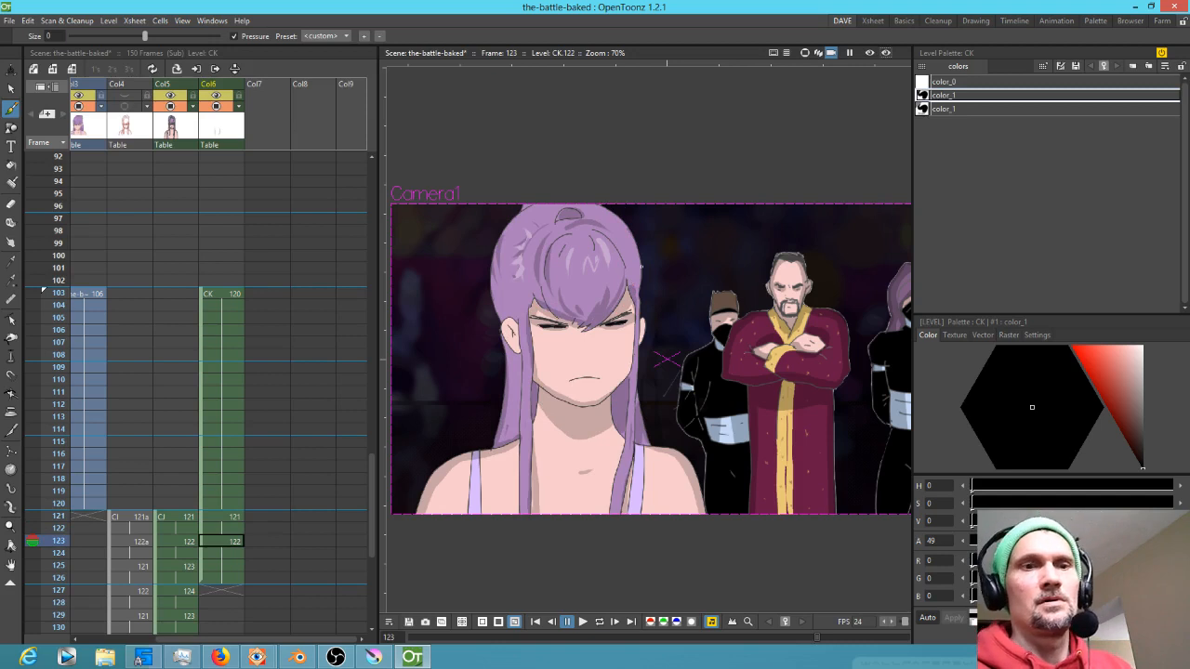
{"action": "left_click_drag", "start_coordinate": [516, 356], "coordinate": [518, 401]}
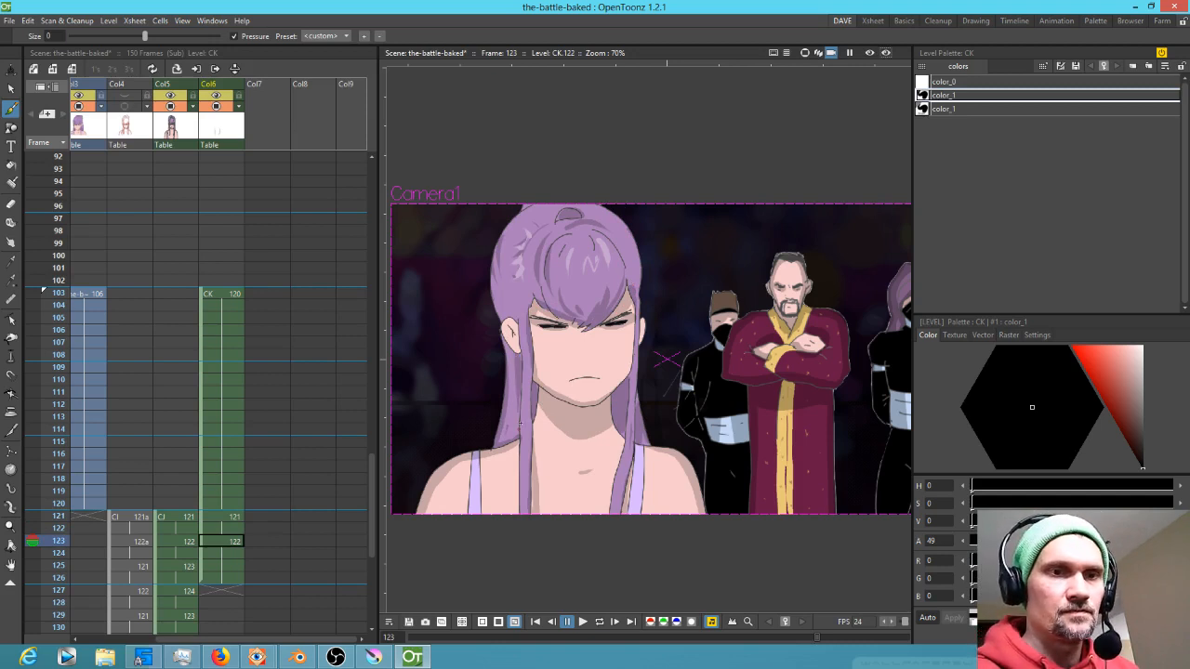
{"action": "key", "text": "Up"}
{"action": "key", "text": "Up"}
{"action": "key", "text": "Down"}
{"action": "key", "text": "Down"}
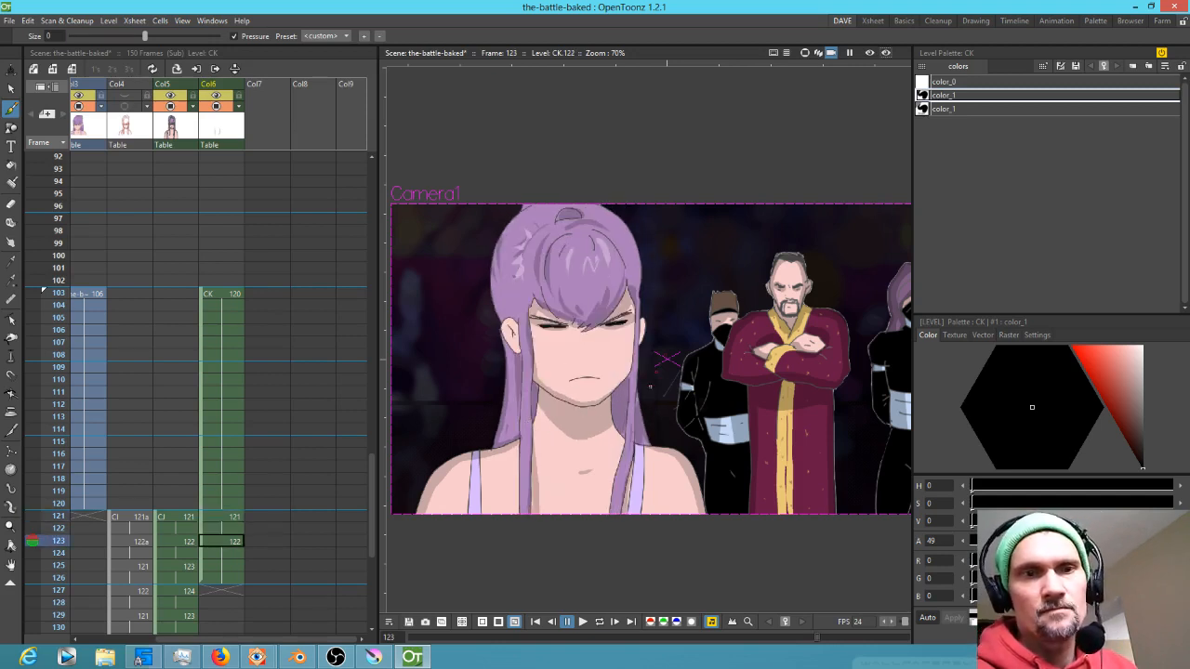
{"action": "left_click_drag", "start_coordinate": [518, 398], "coordinate": [526, 434]}
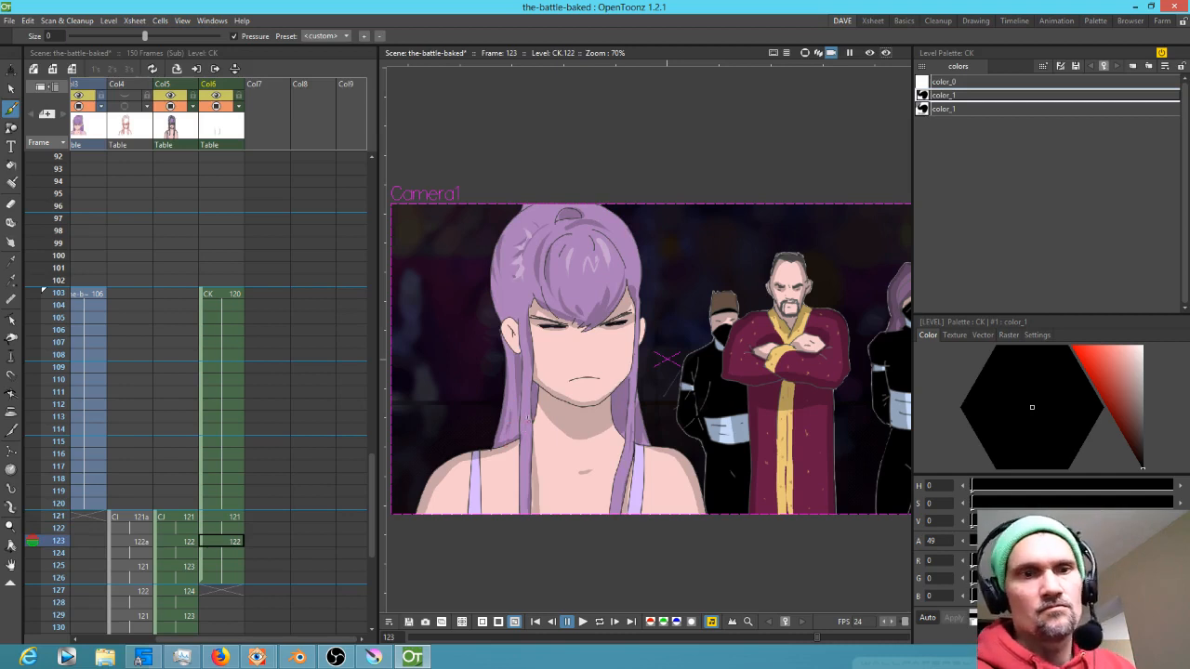
Compare the shading by flipping between frames 121 and 123, switching back to the shadow style
{"action": "left_click", "coordinate": [944, 109]}
{"action": "key", "text": "Up"}
{"action": "key", "text": "Up"}
{"action": "key", "text": "Down"}
{"action": "key", "text": "Down"}
{"action": "key", "text": "Up"}
{"action": "key", "text": "Up"}
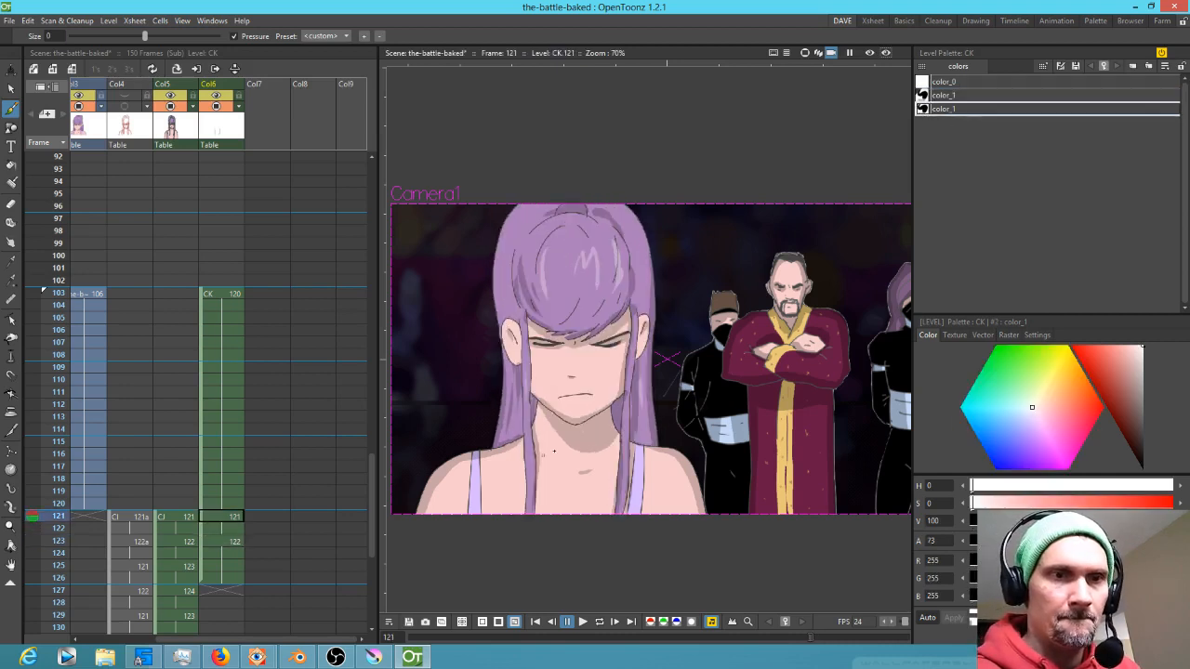
{"action": "key", "text": "Down"}
{"action": "key", "text": "Down"}
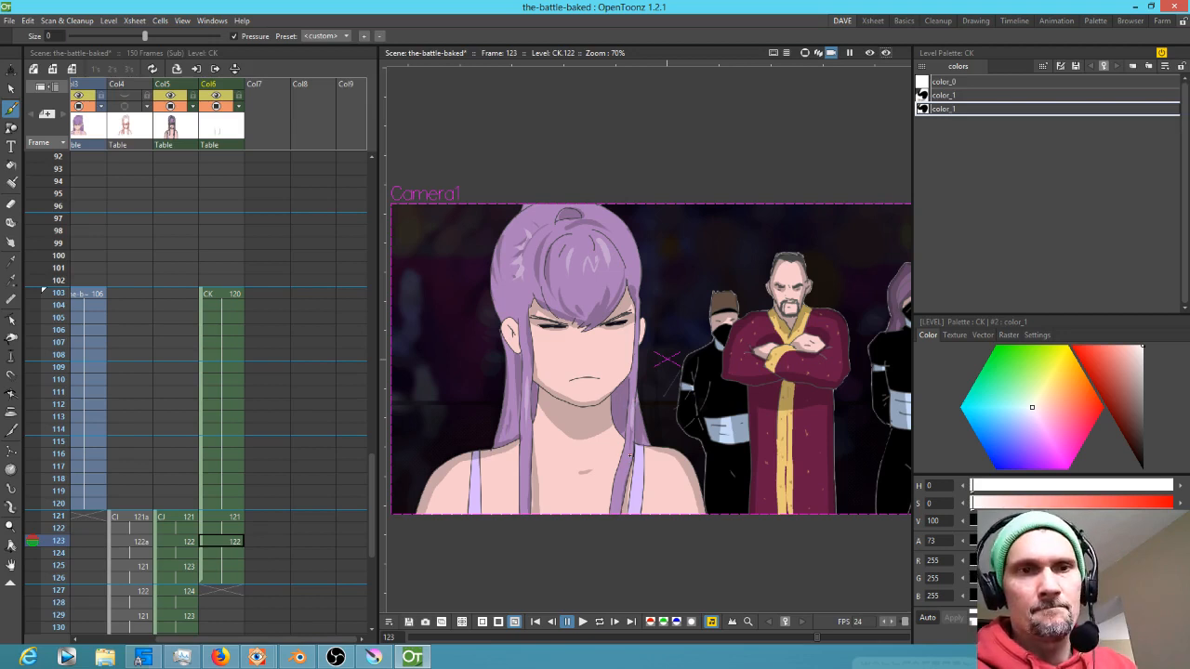
{"action": "left_click", "coordinate": [952, 94]}
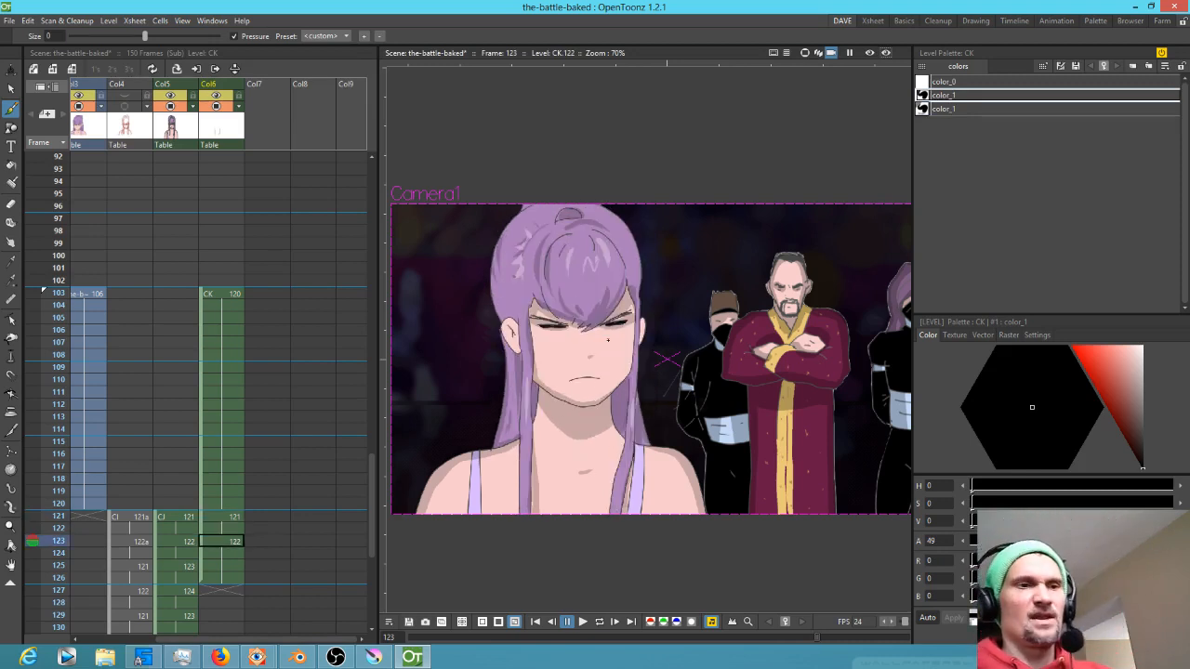
Go to frame 125 and erase the existing shadow strokes across the eyes and hair
{"action": "left_click", "coordinate": [223, 566]}
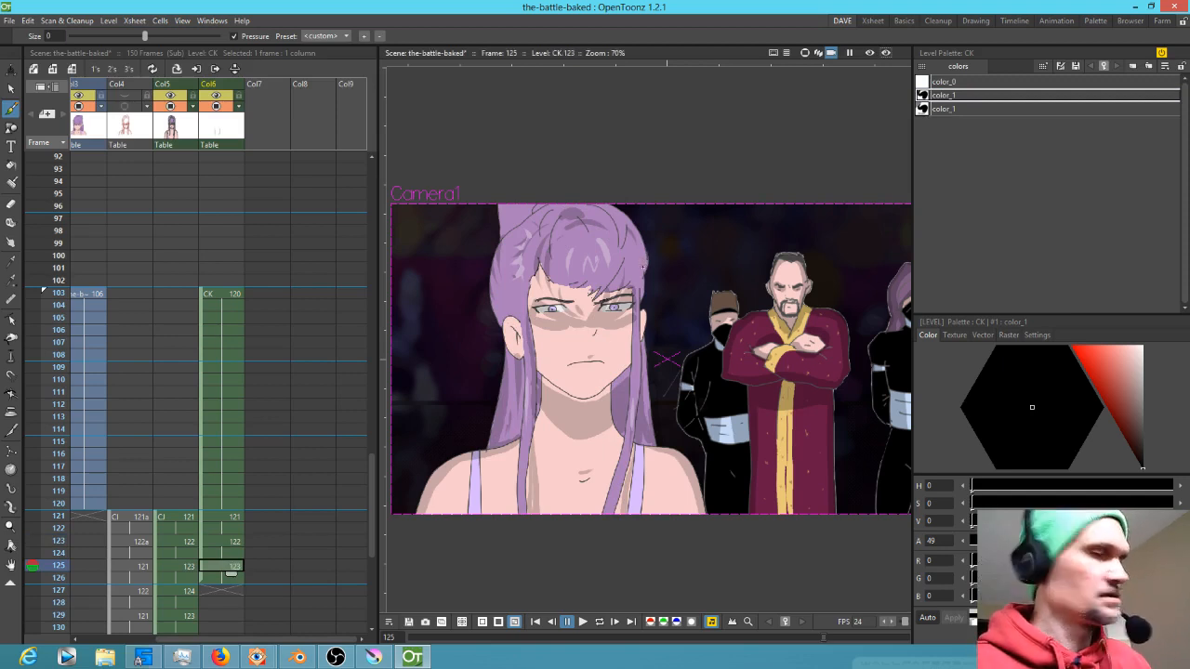
{"action": "key", "text": "e"}
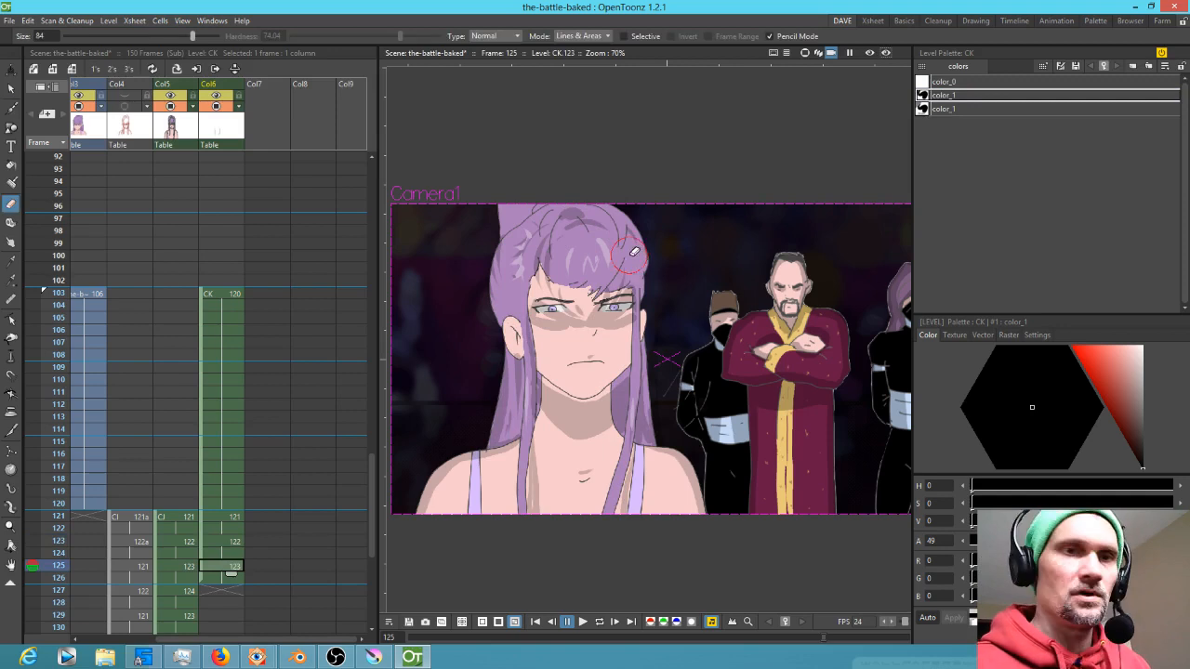
{"action": "mouse_move", "coordinate": [509, 257]}
{"action": "left_mouse_down"}
{"action": "mouse_move", "coordinate": [636, 191]}
{"action": "mouse_move", "coordinate": [532, 355]}
{"action": "mouse_move", "coordinate": [630, 359]}
{"action": "mouse_move", "coordinate": [644, 416]}
{"action": "left_mouse_up"}
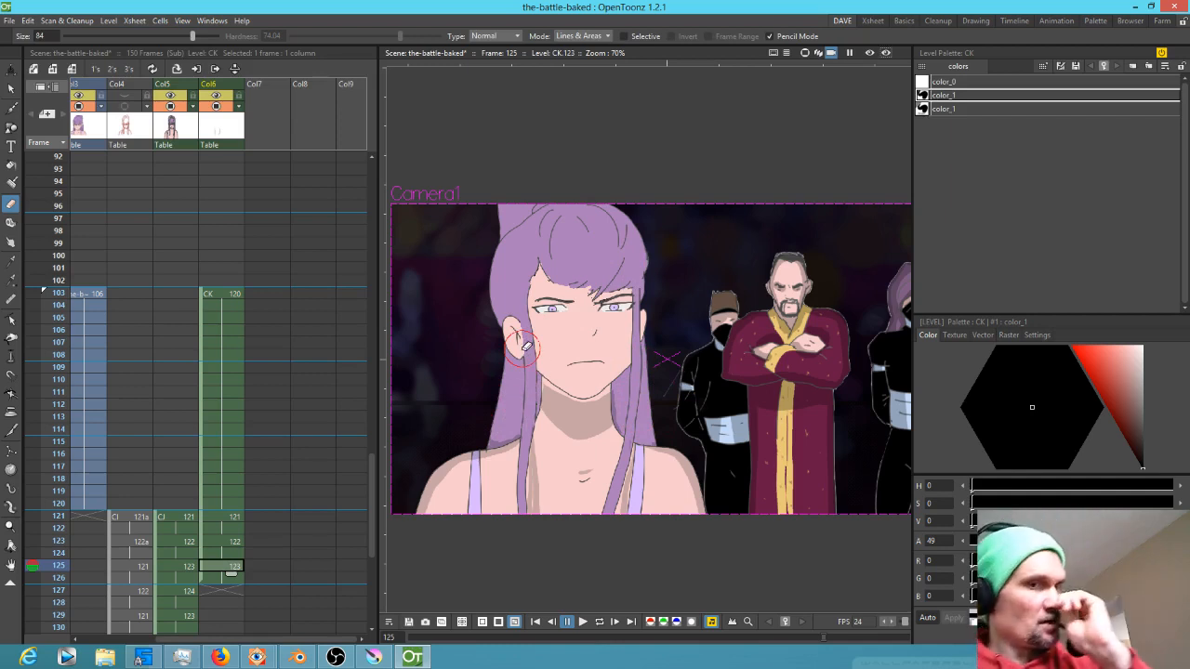
Paint shadow strokes down the hair beside the left cheek and along the top of the hair on frame 125
{"action": "key", "text": "b"}
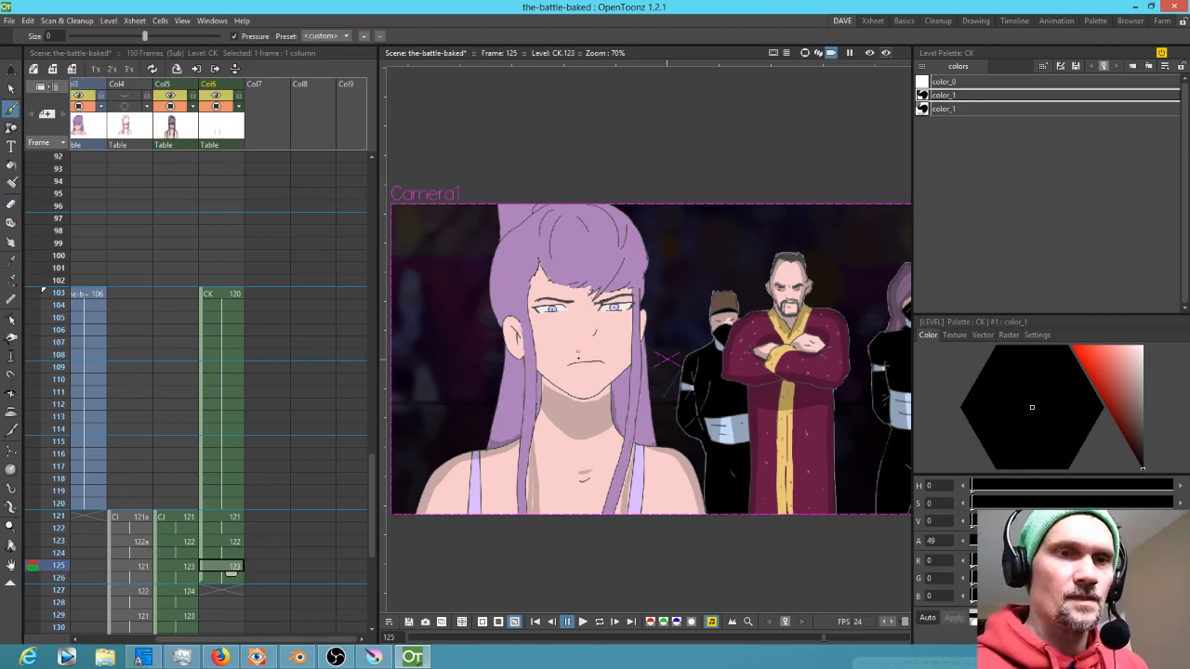
{"action": "mouse_move", "coordinate": [539, 378]}
{"action": "left_mouse_down"}
{"action": "mouse_move", "coordinate": [580, 400]}
{"action": "mouse_move", "coordinate": [630, 366]}
{"action": "mouse_move", "coordinate": [621, 438]}
{"action": "left_mouse_up"}
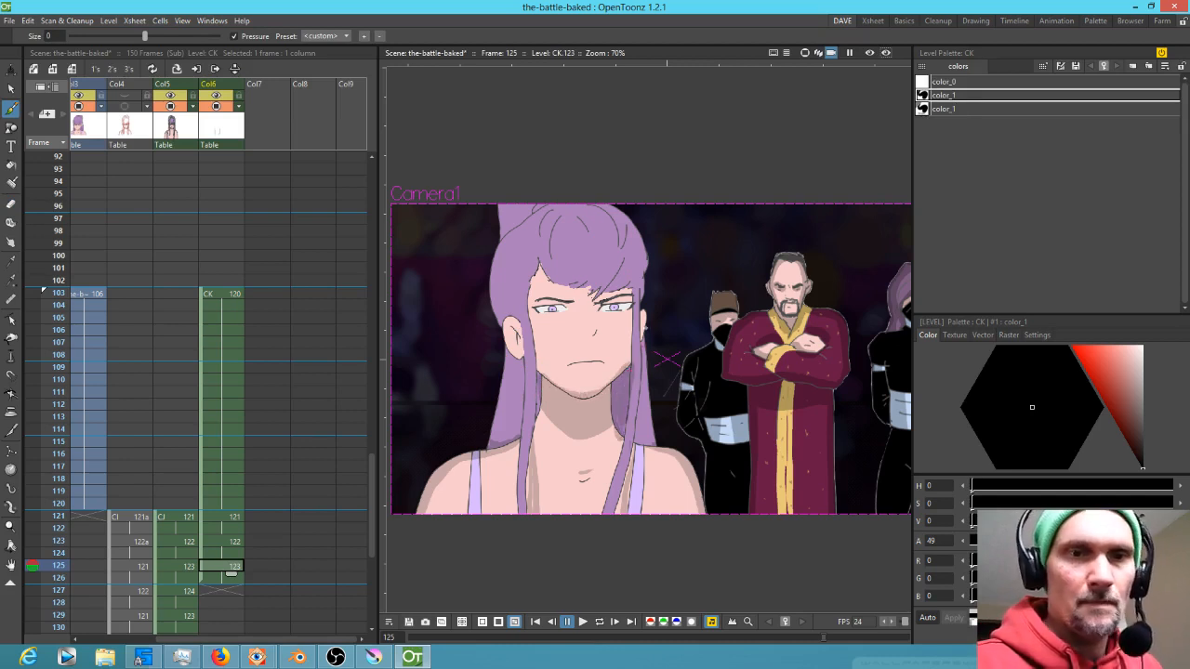
{"action": "key", "text": "a"}
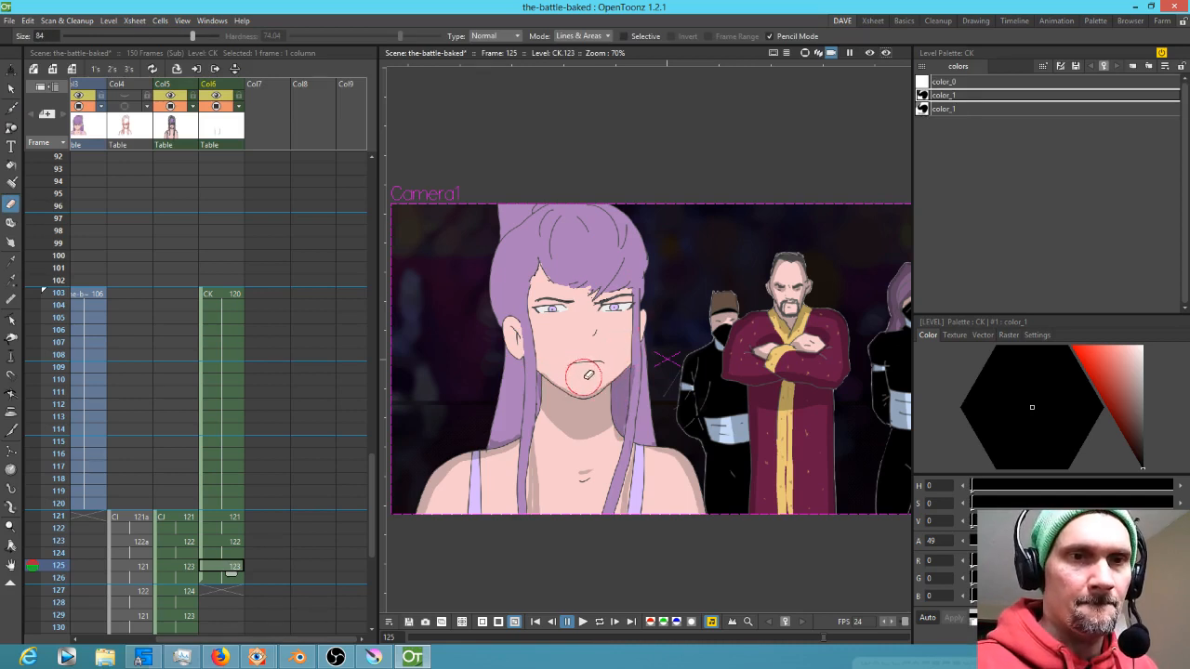
{"action": "key", "text": "b"}
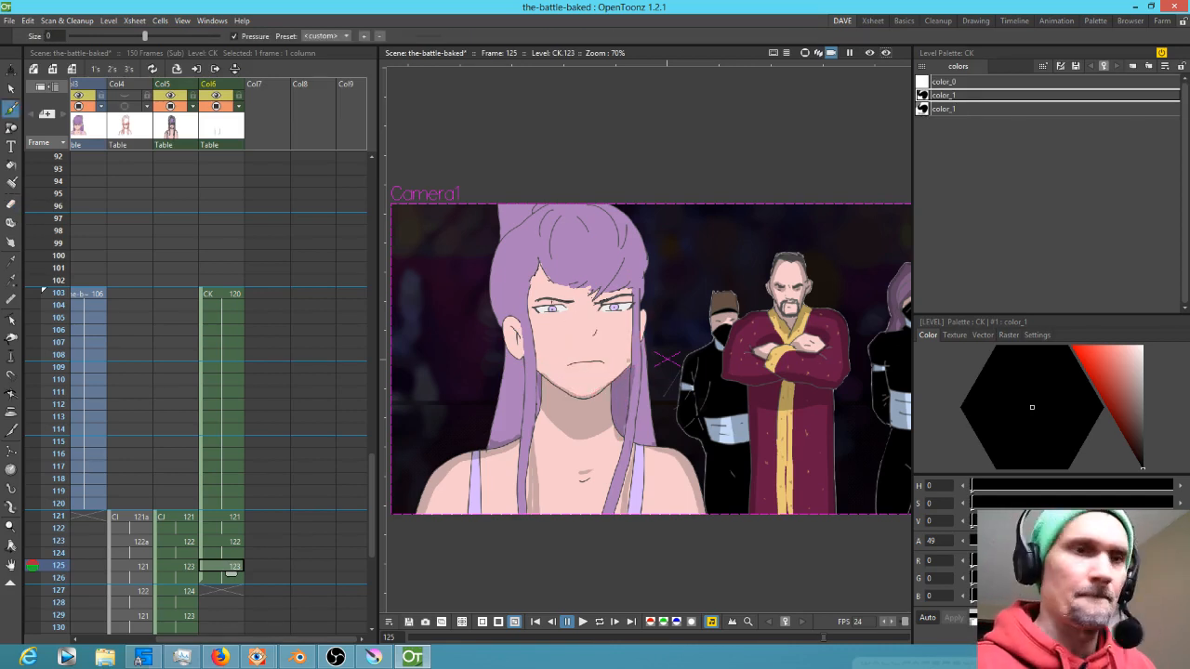
{"action": "left_click_drag", "start_coordinate": [521, 361], "coordinate": [517, 432]}
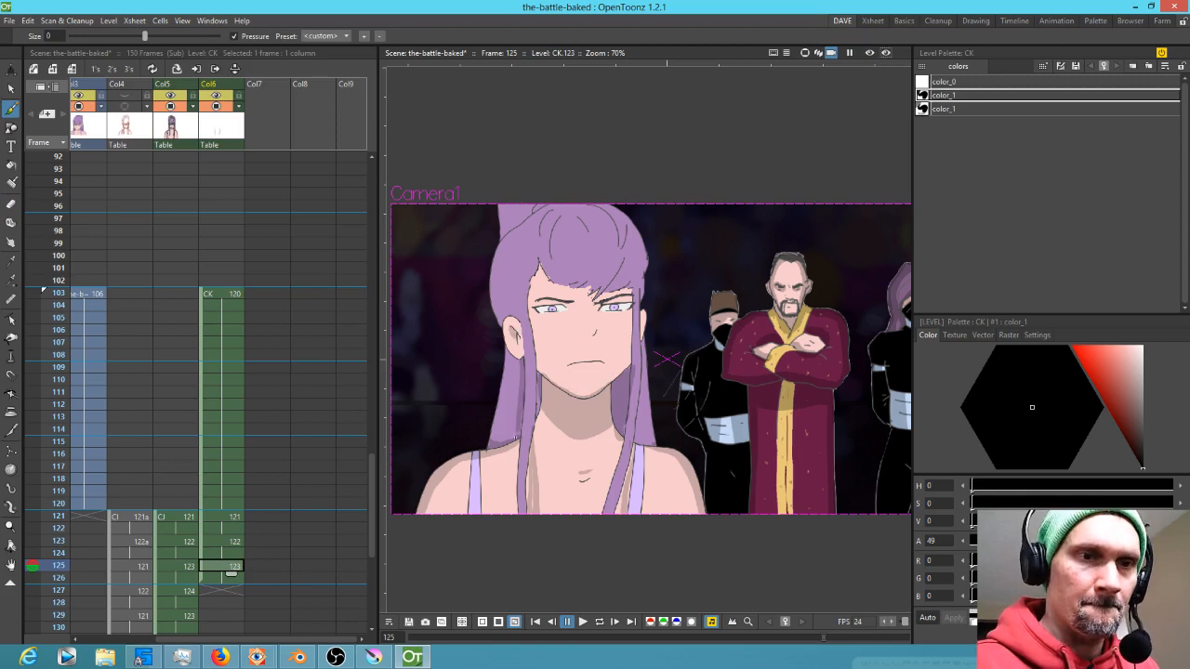
{"action": "left_click_drag", "start_coordinate": [539, 265], "coordinate": [537, 375]}
{"action": "mouse_move", "coordinate": [541, 262]}
{"action": "left_mouse_down"}
{"action": "mouse_move", "coordinate": [554, 290]}
{"action": "mouse_move", "coordinate": [582, 294]}
{"action": "mouse_move", "coordinate": [619, 290]}
{"action": "mouse_move", "coordinate": [642, 269]}
{"action": "mouse_move", "coordinate": [551, 269]}
{"action": "mouse_move", "coordinate": [540, 252]}
{"action": "mouse_move", "coordinate": [588, 314]}
{"action": "mouse_move", "coordinate": [523, 278]}
{"action": "mouse_move", "coordinate": [526, 257]}
{"action": "left_mouse_up"}
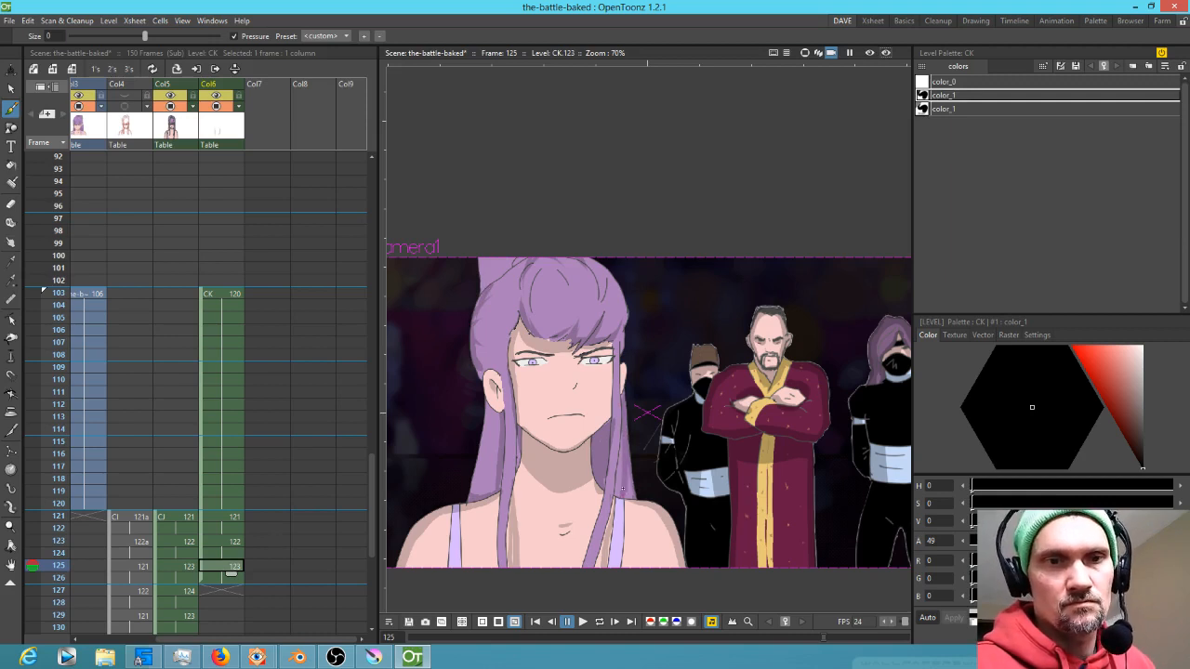
Paint shadow strokes across the eyes, under the mouth and on the neck on frame 125
{"action": "left_click_drag", "start_coordinate": [630, 464], "coordinate": [672, 474]}
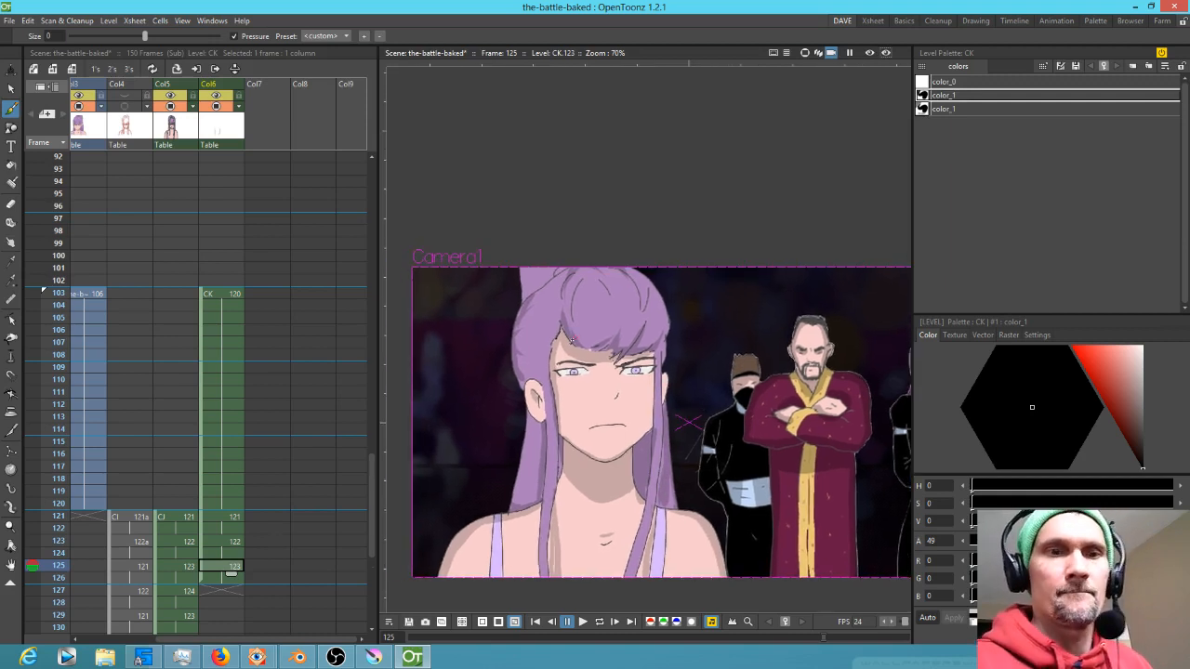
{"action": "left_click_drag", "start_coordinate": [555, 371], "coordinate": [657, 365]}
{"action": "left_click_drag", "start_coordinate": [578, 364], "coordinate": [561, 359]}
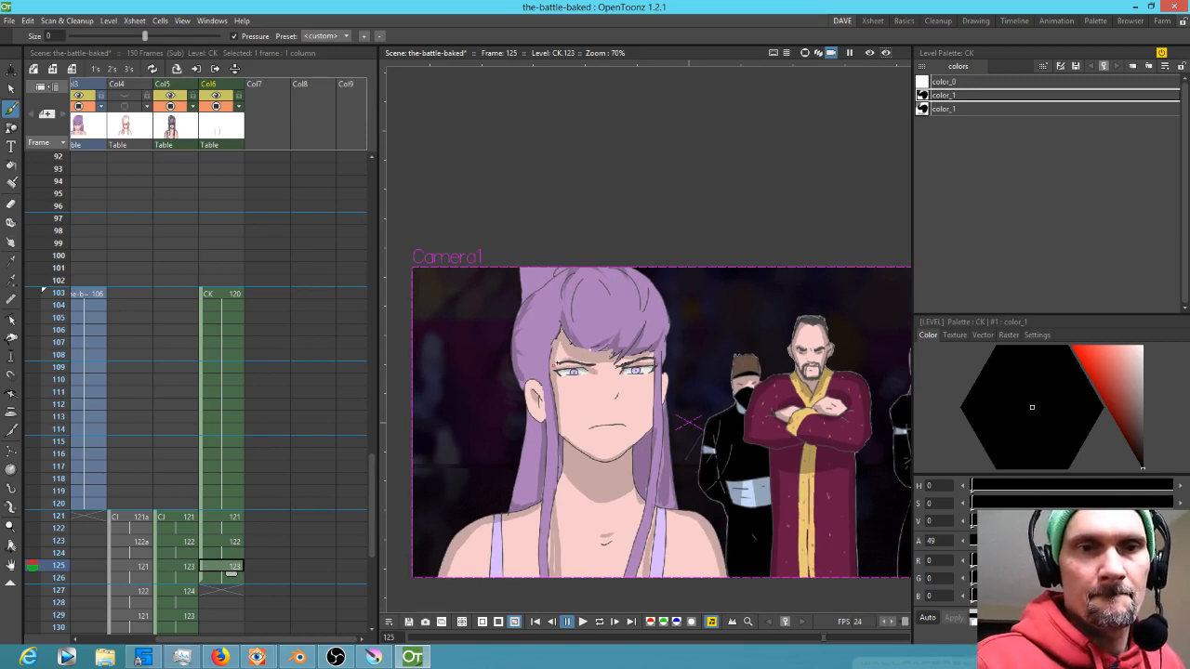
{"action": "left_click_drag", "start_coordinate": [613, 398], "coordinate": [623, 397]}
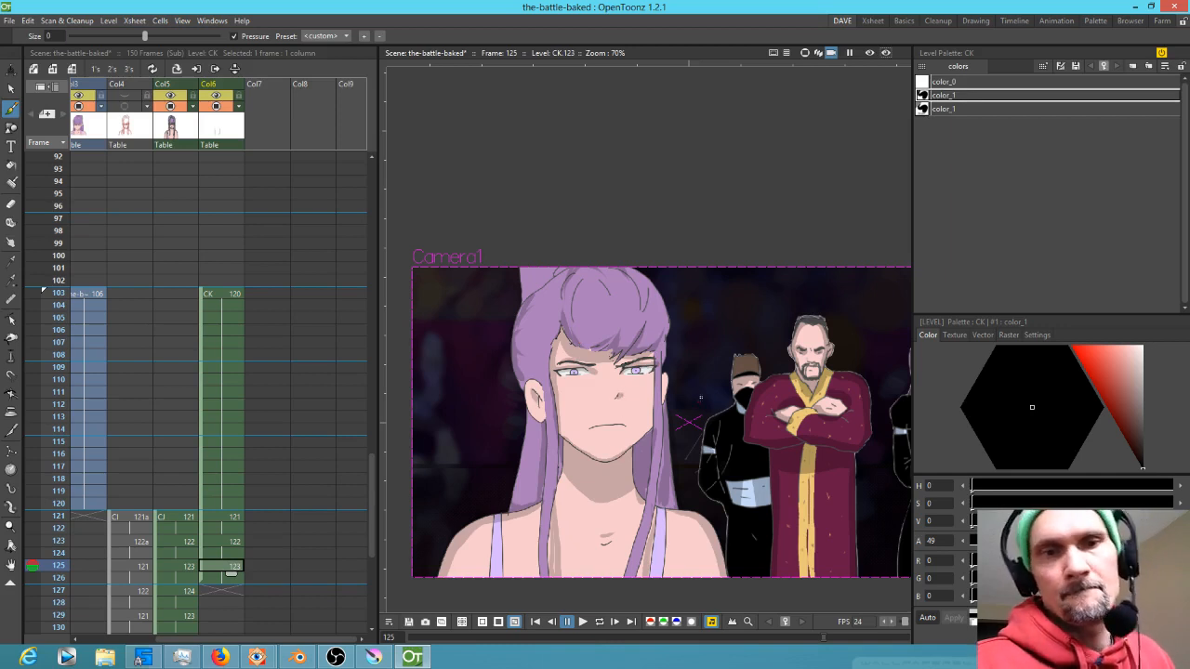
{"action": "left_click_drag", "start_coordinate": [610, 532], "coordinate": [617, 537]}
{"action": "key", "text": "a"}
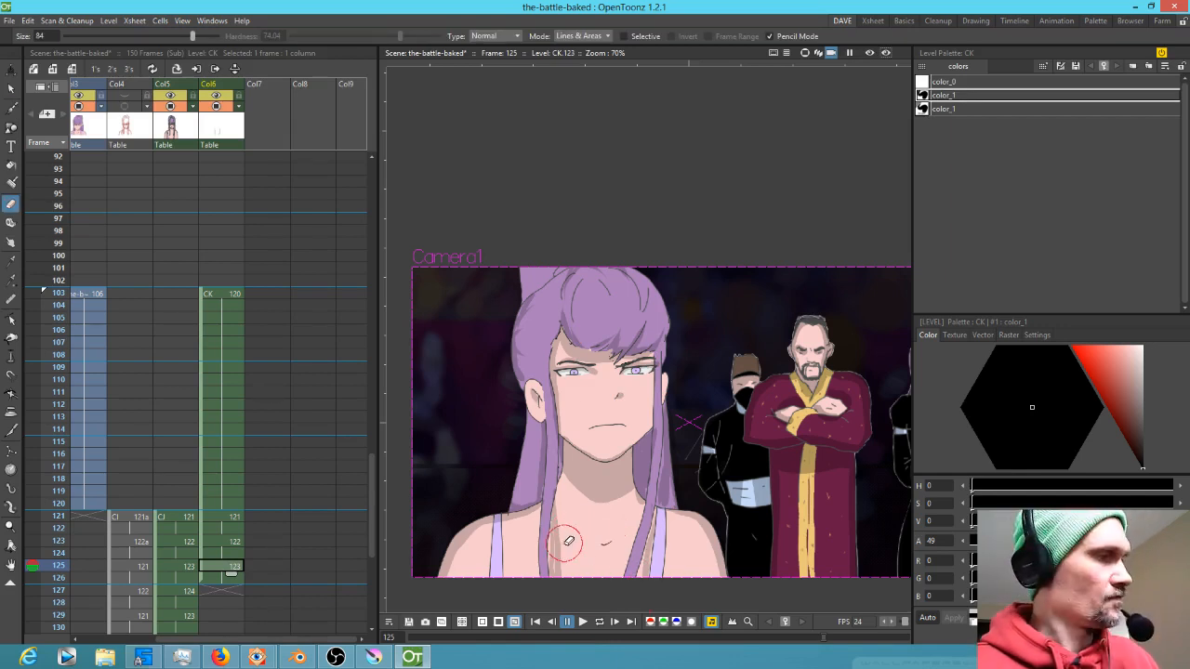
{"action": "key", "text": "b"}
{"action": "mouse_move", "coordinate": [557, 546]}
{"action": "left_mouse_down"}
{"action": "mouse_move", "coordinate": [554, 572]}
{"action": "mouse_move", "coordinate": [554, 435]}
{"action": "mouse_move", "coordinate": [527, 504]}
{"action": "left_mouse_up"}
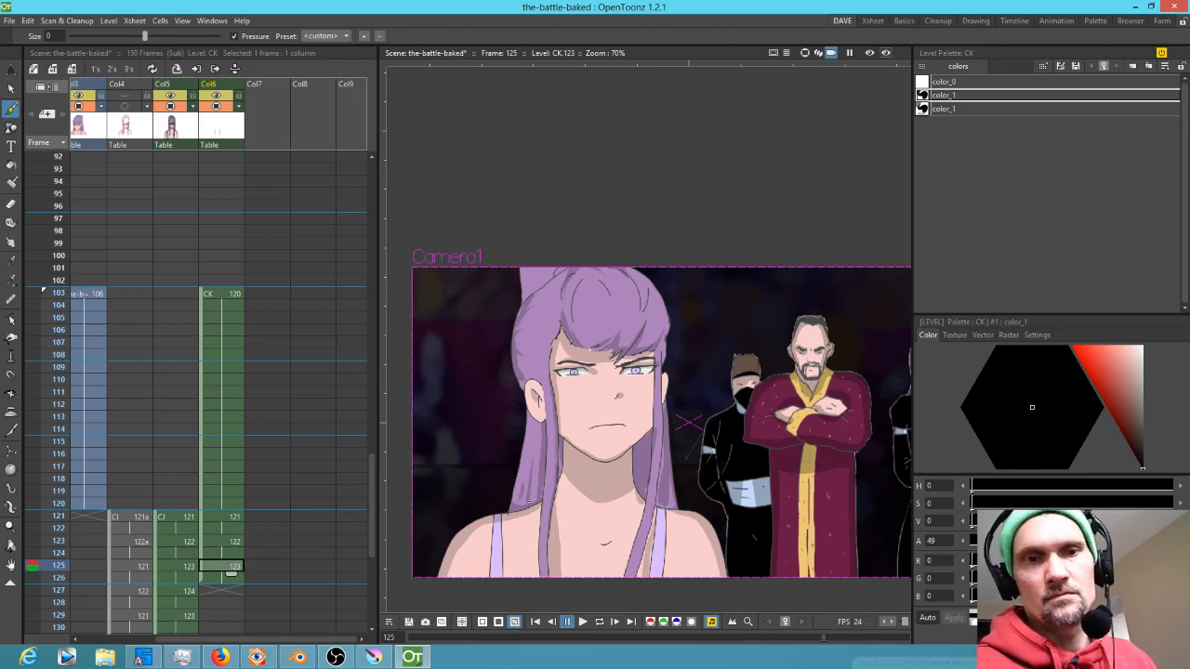
Select the white highlight style and paint highlight strokes across the top of the hair on frame 125, redoing one
{"action": "key", "text": "Tab"}
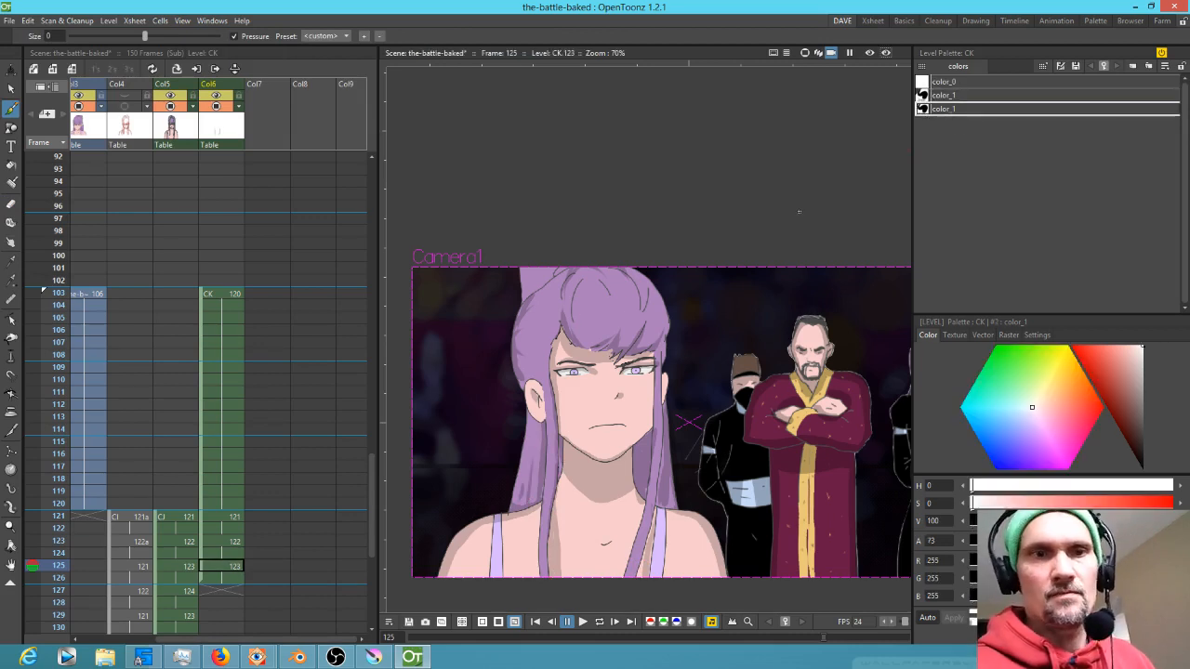
{"action": "mouse_move", "coordinate": [558, 322]}
{"action": "left_mouse_down"}
{"action": "mouse_move", "coordinate": [536, 333]}
{"action": "mouse_move", "coordinate": [544, 353]}
{"action": "left_mouse_up"}
{"action": "mouse_move", "coordinate": [592, 294]}
{"action": "left_mouse_down"}
{"action": "mouse_move", "coordinate": [605, 322]}
{"action": "mouse_move", "coordinate": [640, 309]}
{"action": "mouse_move", "coordinate": [657, 319]}
{"action": "mouse_move", "coordinate": [592, 299]}
{"action": "left_mouse_up"}
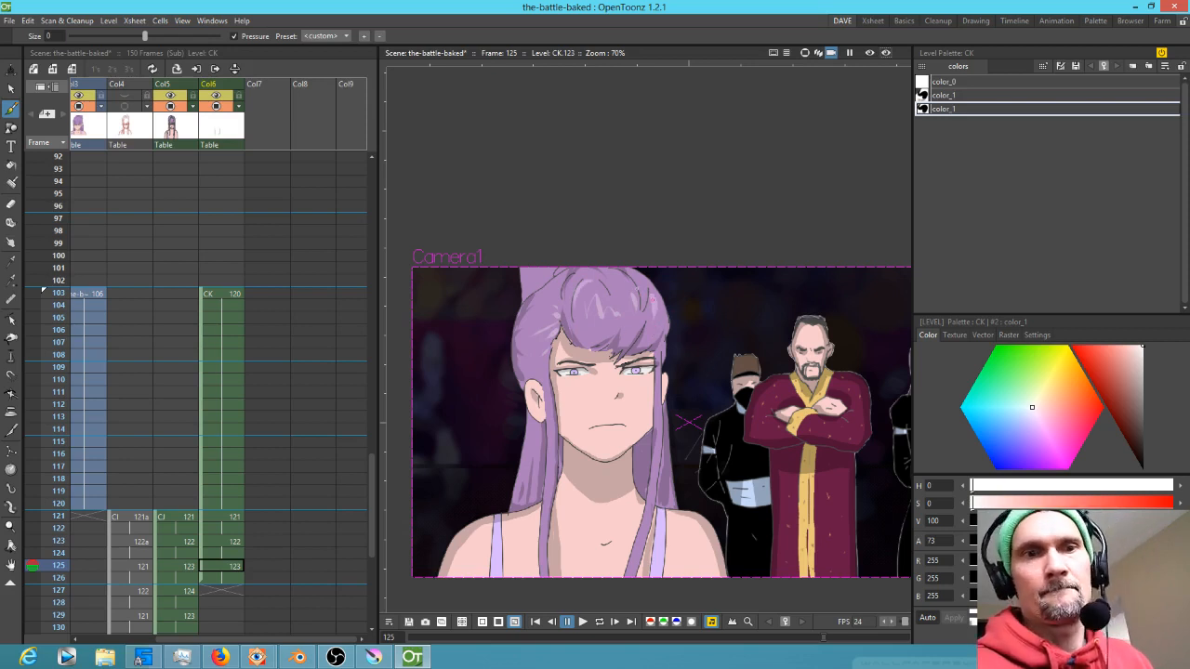
{"action": "key", "text": "ctrl+z"}
{"action": "left_click_drag", "start_coordinate": [580, 291], "coordinate": [575, 315]}
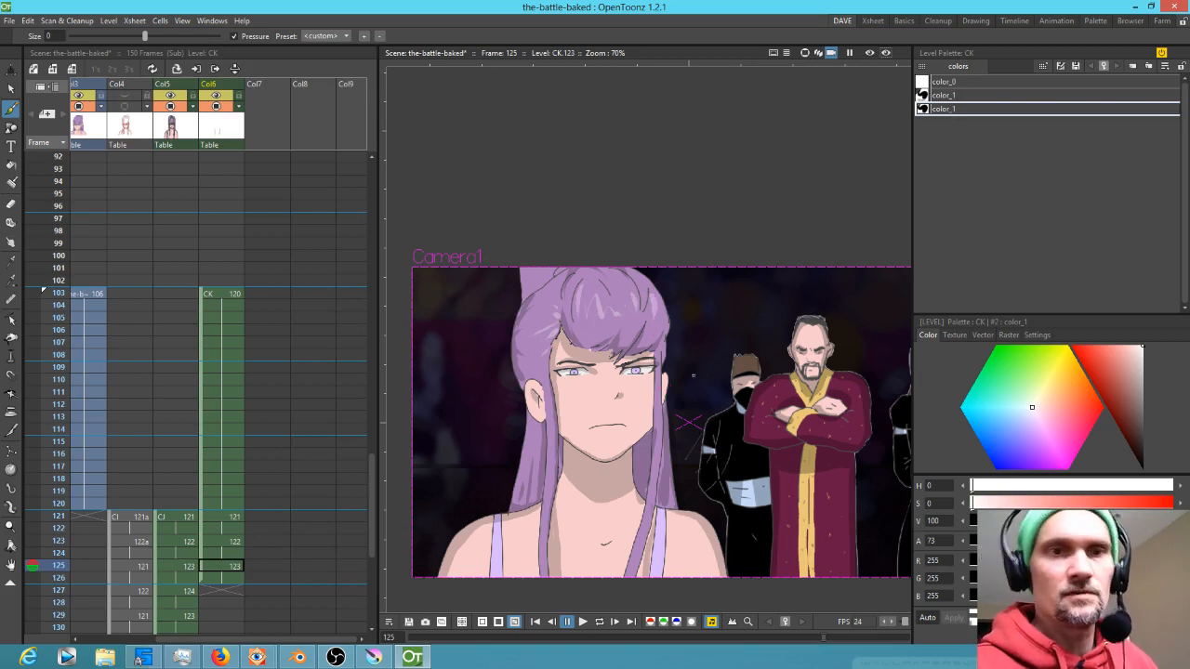
{"action": "left_click", "coordinate": [559, 271], "text": "ctrl"}
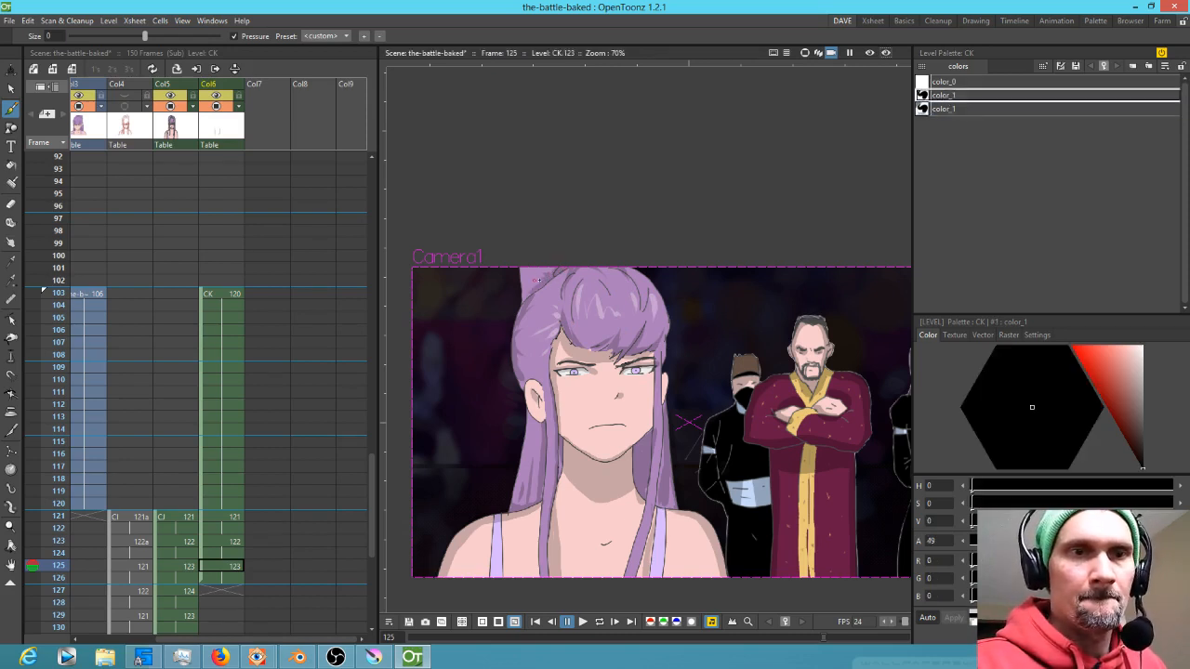
{"action": "left_click", "coordinate": [943, 109]}
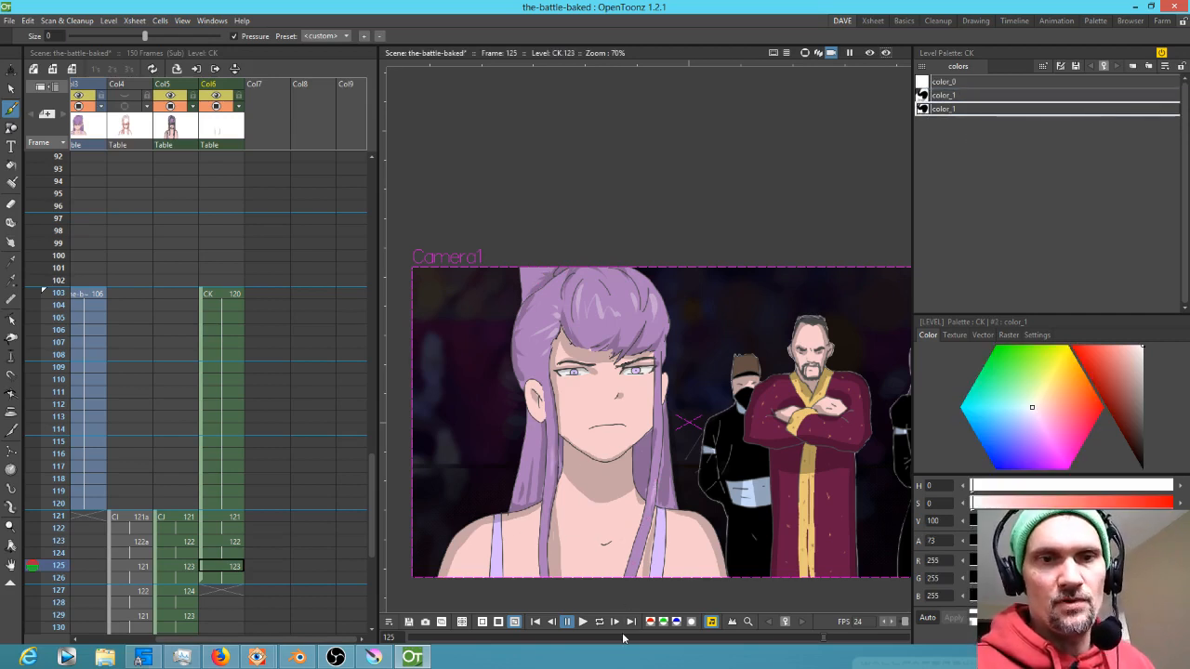
Extend the CK column's drawings down to frame 150
{"action": "left_click_drag", "start_coordinate": [268, 469], "coordinate": [305, 373]}
{"action": "left_click", "coordinate": [259, 464]}
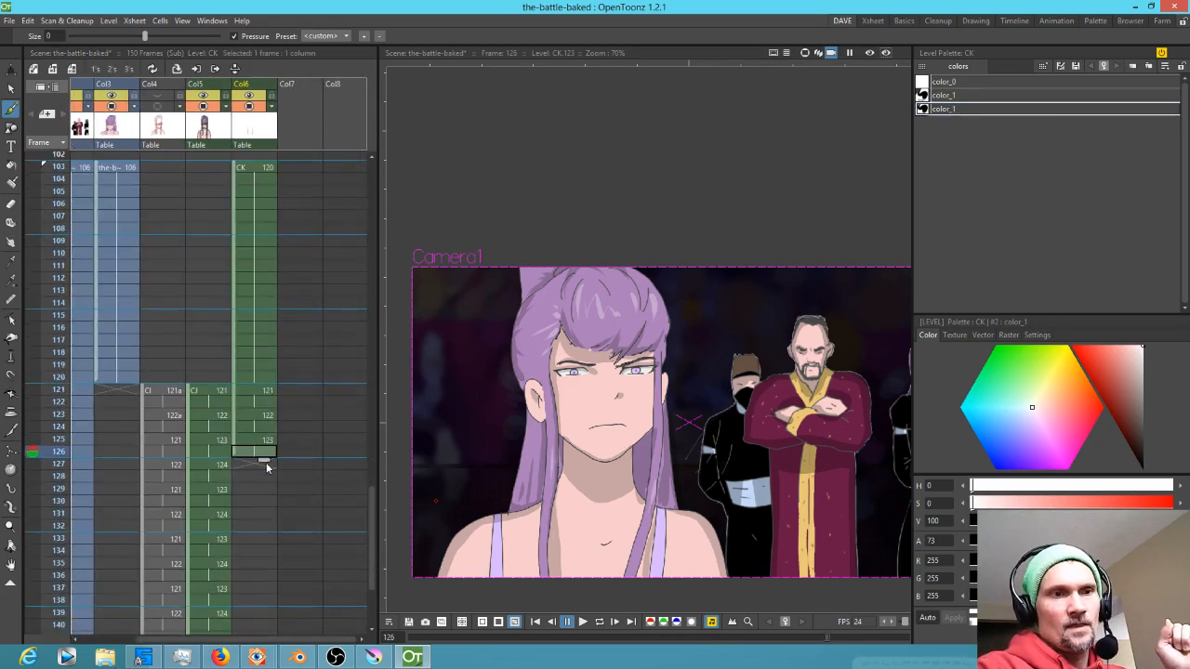
{"action": "left_click", "coordinate": [255, 452]}
{"action": "left_click_drag", "start_coordinate": [264, 461], "coordinate": [273, 521]}
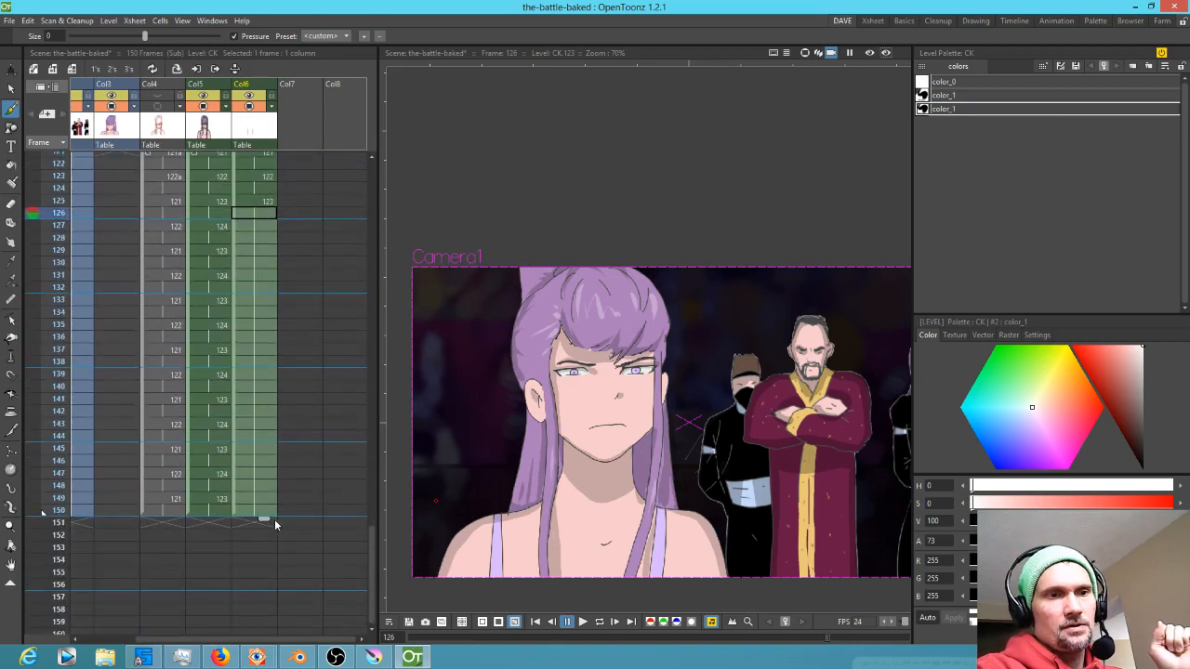
Play back the shot from frame 103 to review the shading
{"action": "key", "text": "alt+comma"}
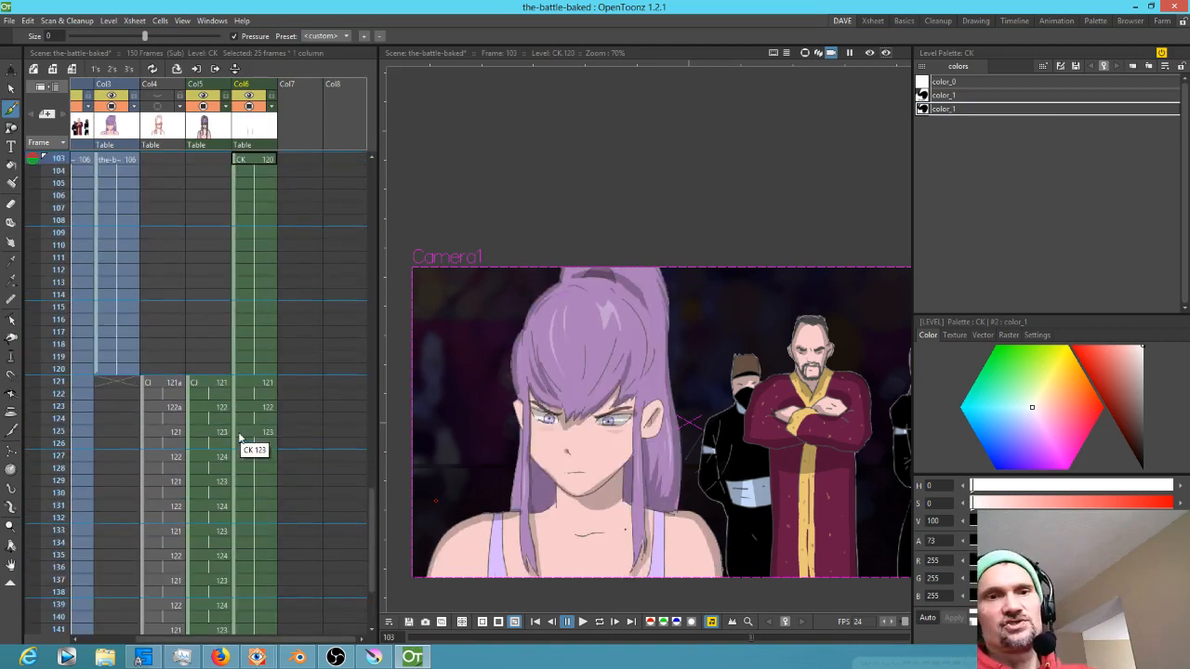
{"action": "scroll", "coordinate": [193, 407], "scroll_direction": "up", "scroll_amount": 1}
{"action": "scroll", "coordinate": [570, 477], "scroll_direction": "down", "scroll_amount": 4}
{"action": "key", "text": "l"}
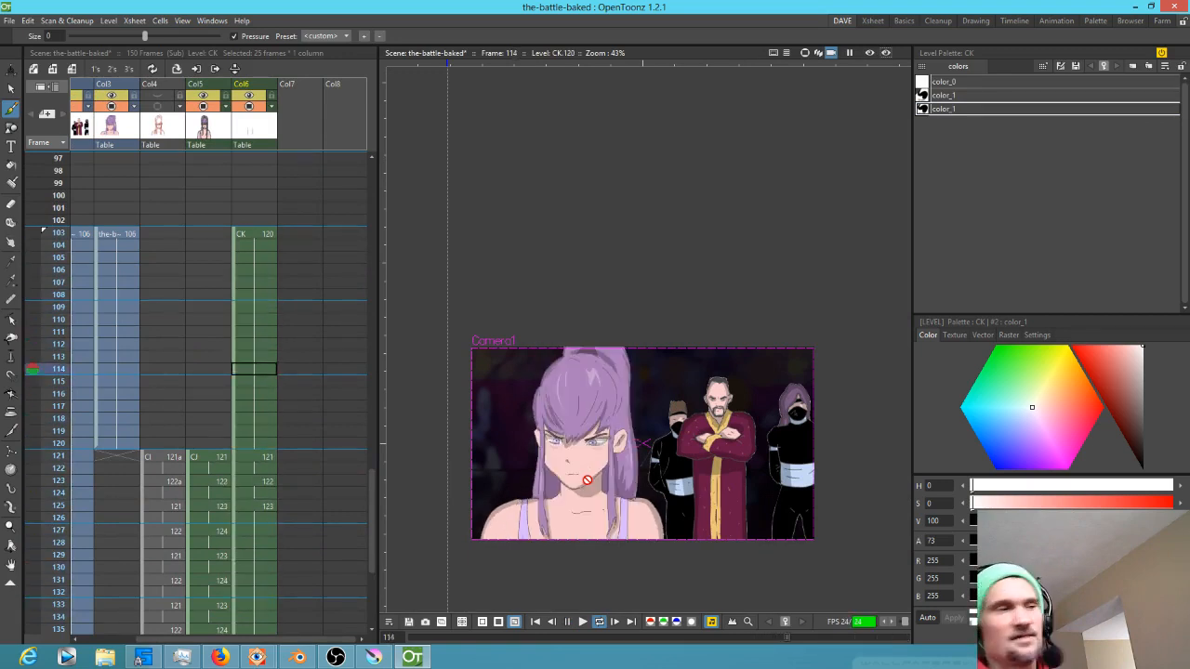
{"action": "key", "text": "alt+0"}
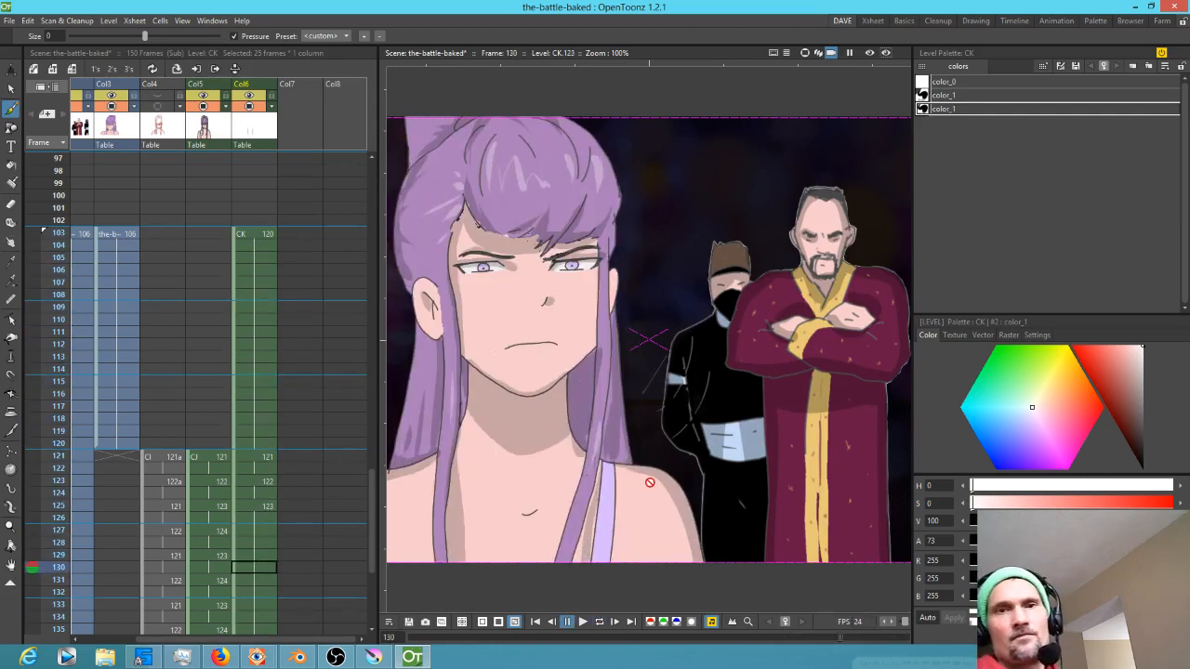
{"action": "scroll", "coordinate": [656, 469], "scroll_direction": "down", "scroll_amount": 1}
{"action": "left_click_drag", "start_coordinate": [693, 466], "coordinate": [683, 370]}
Save the scene
{"action": "key", "text": "ctrl+s"}
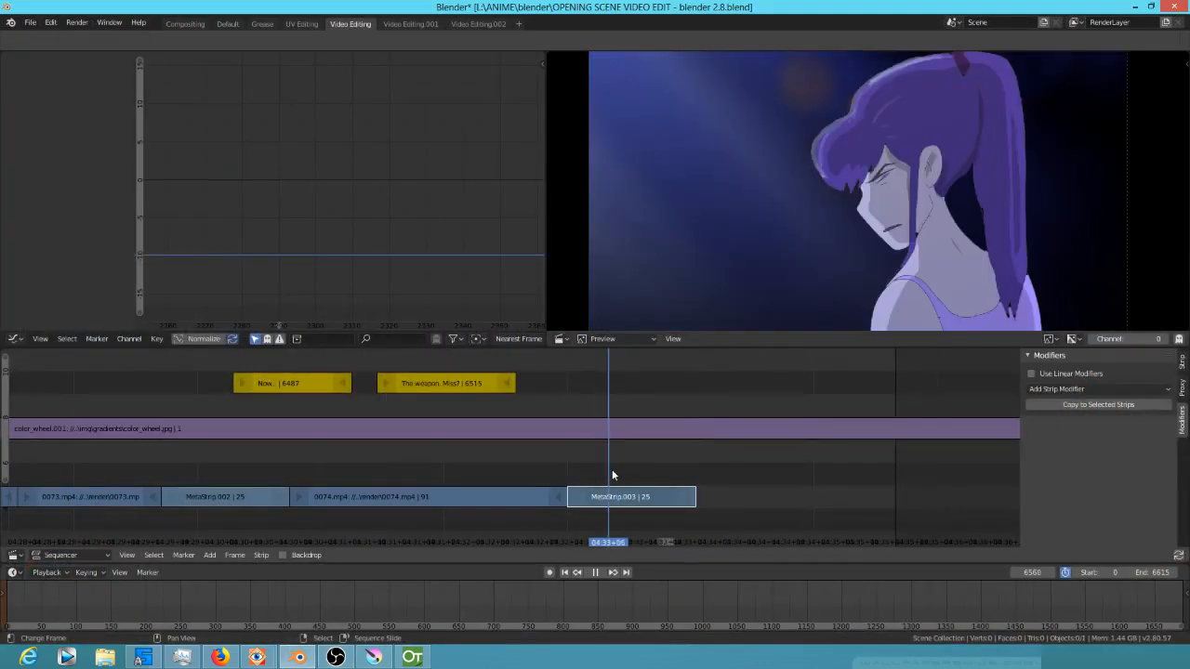
{"action": "key", "text": "space"}
{"action": "left_click", "coordinate": [377, 495]}
{"action": "left_click", "coordinate": [595, 502]}
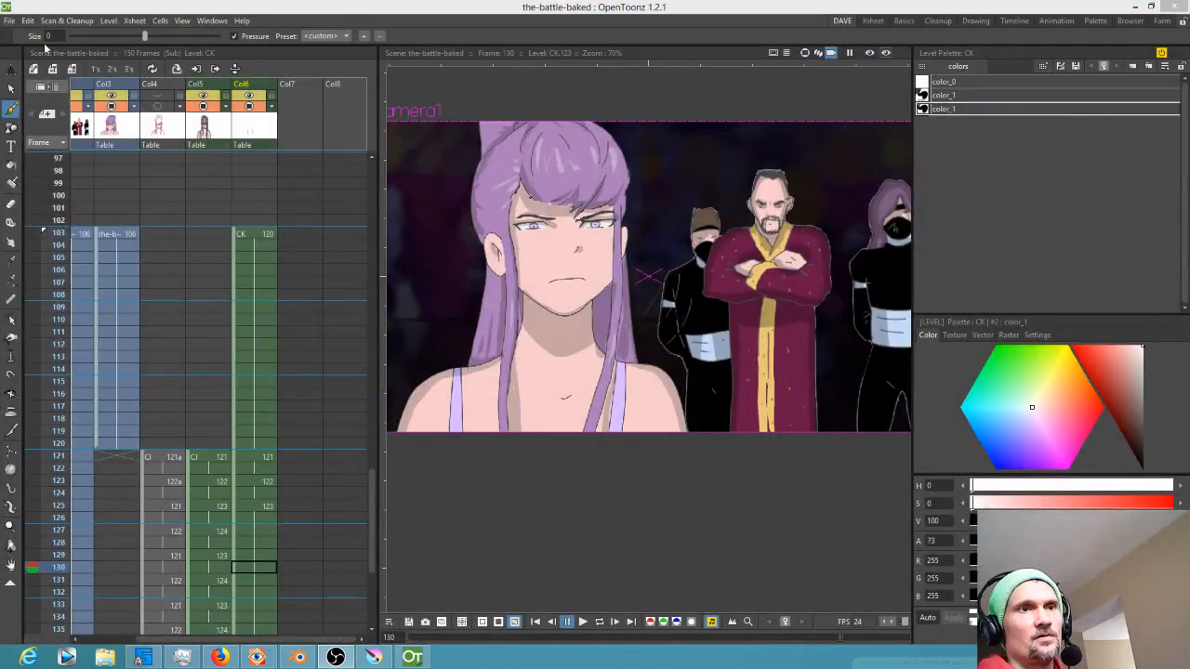
Save all scene files and start rendering the scene
{"action": "left_click", "coordinate": [9, 21]}
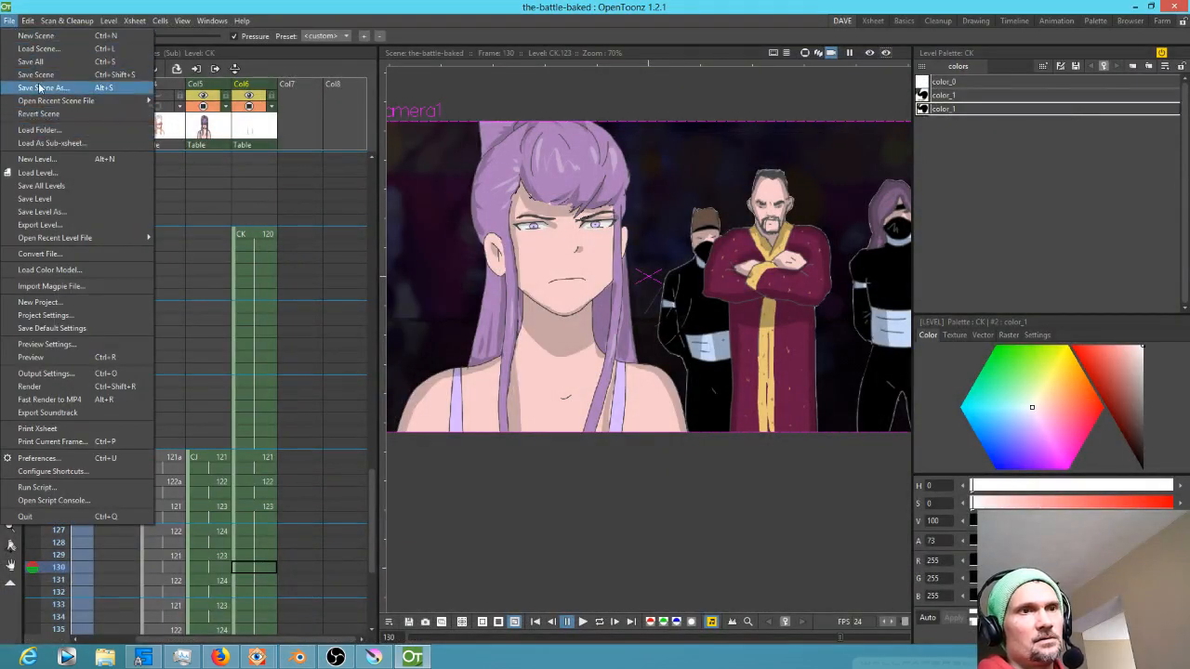
{"action": "left_click", "coordinate": [33, 61]}
{"action": "left_click", "coordinate": [8, 22]}
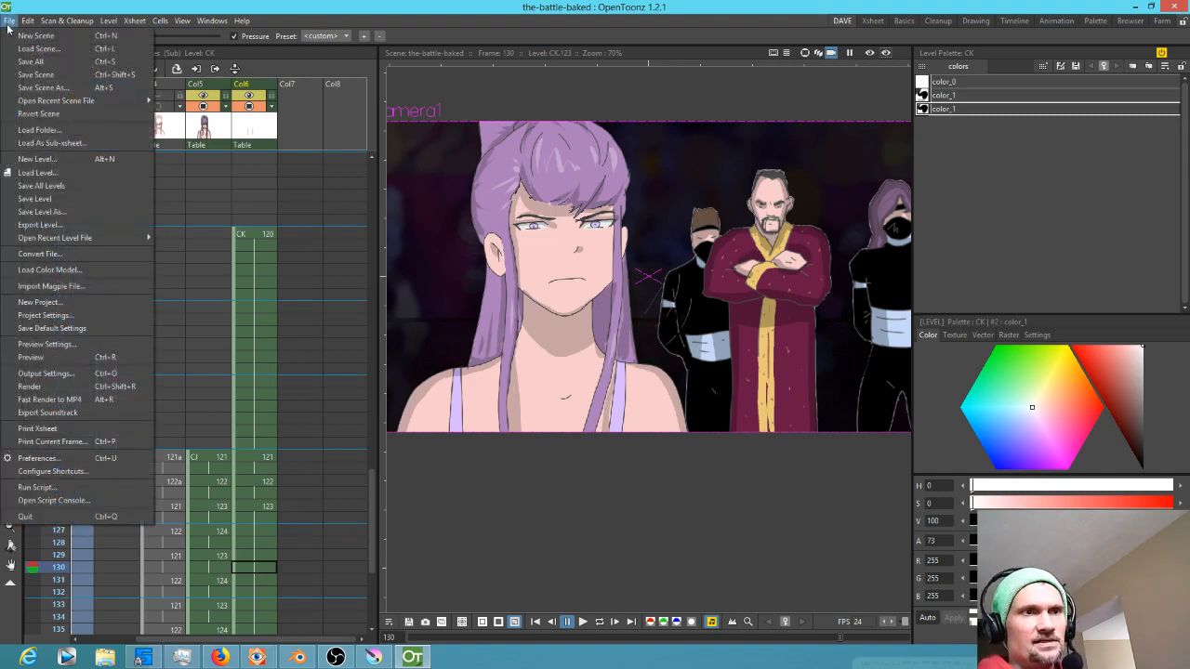
{"action": "left_click", "coordinate": [64, 387]}
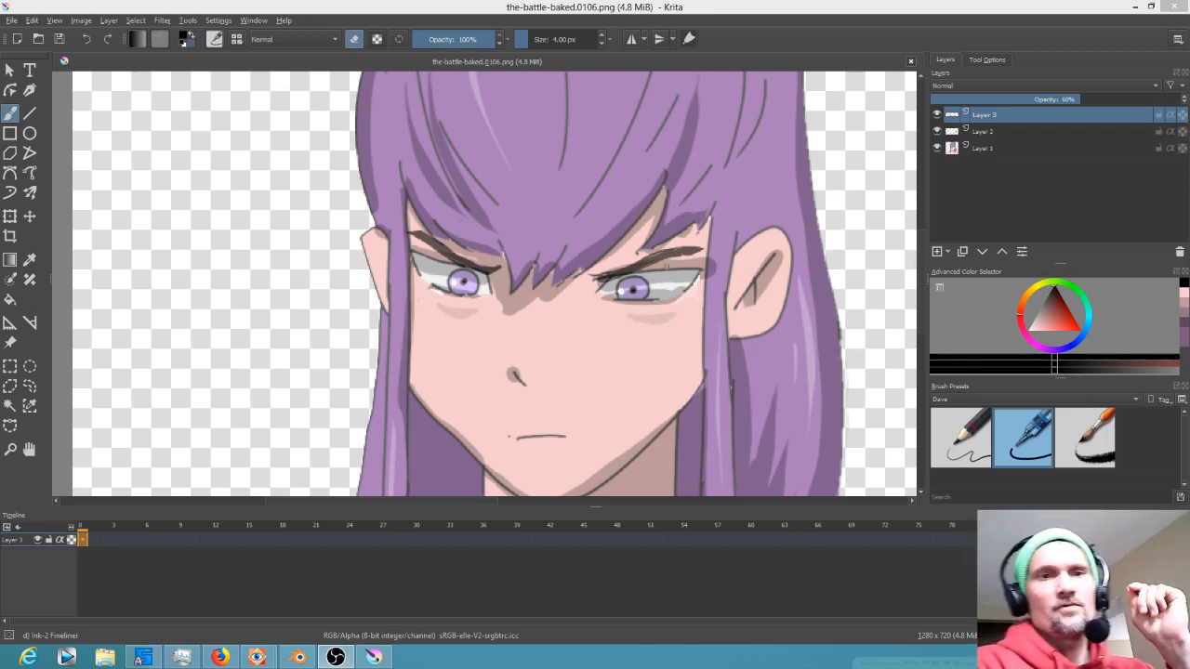
Close the rendered frame image open in Krita
{"action": "left_click", "coordinate": [911, 62]}
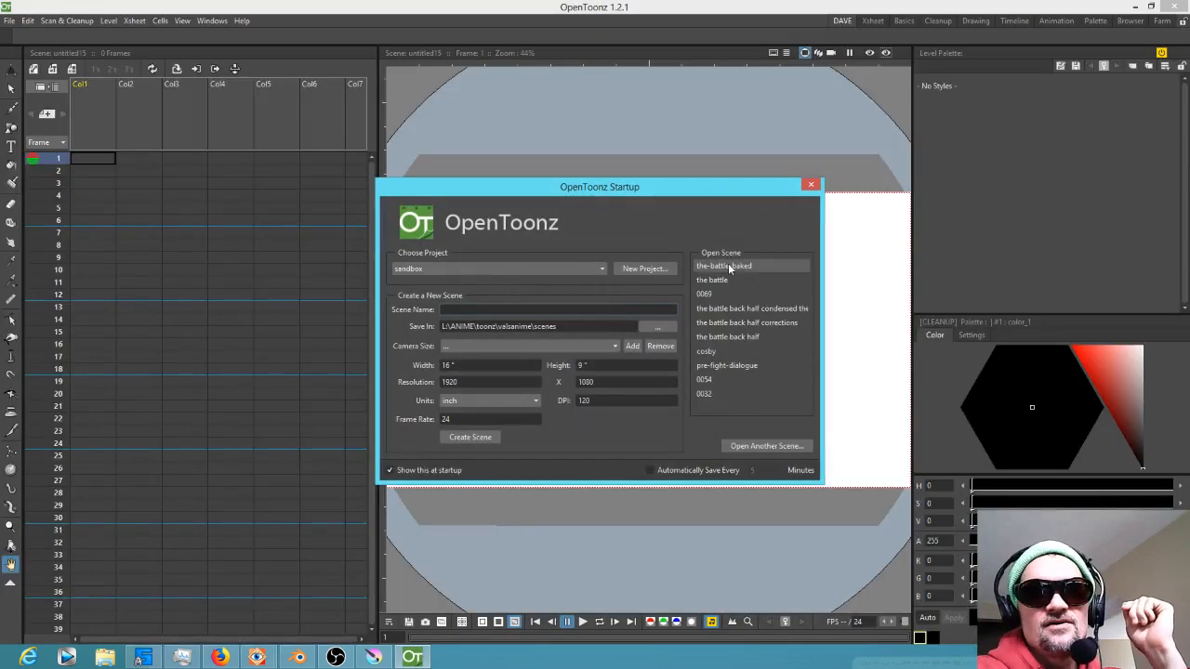
{"action": "left_click", "coordinate": [730, 268]}
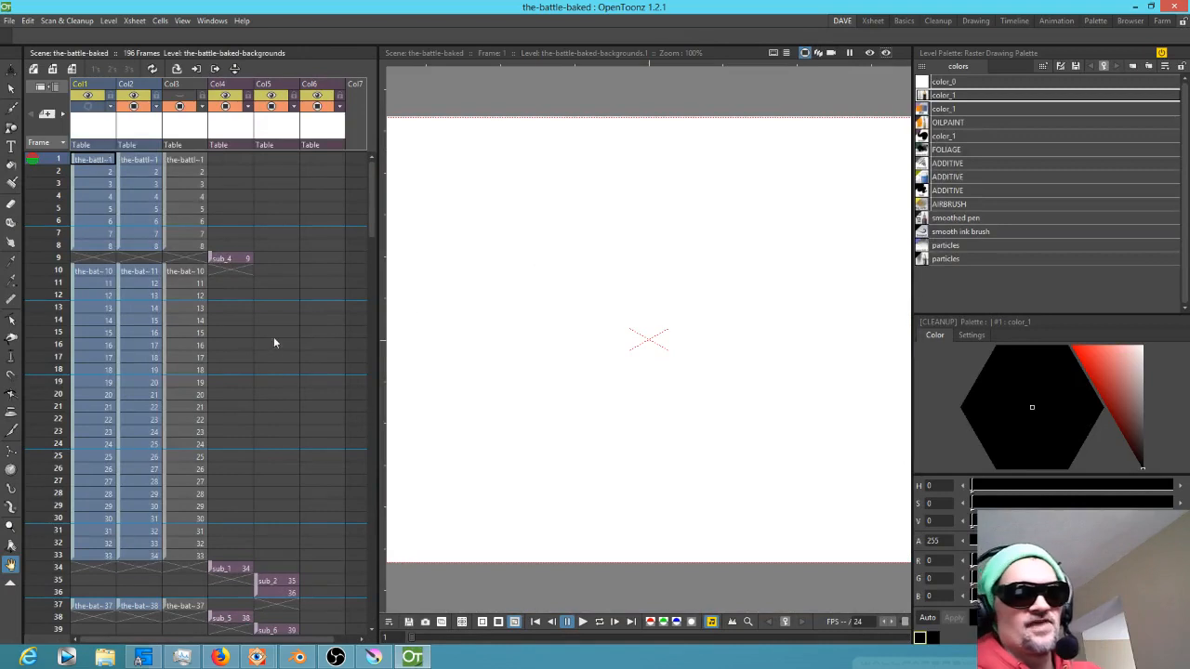
Enter the sub-xsheet at frame 100 in Col5 and preview its frames 103 to 150
{"action": "scroll", "coordinate": [312, 318], "scroll_direction": "down", "scroll_amount": 15}
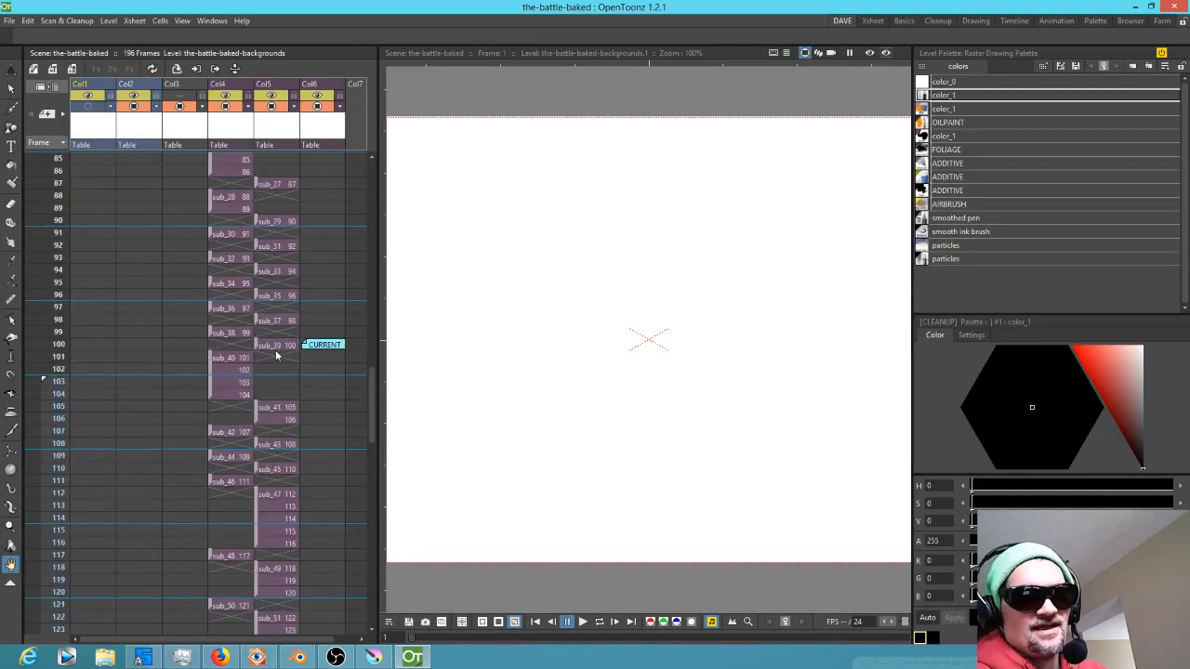
{"action": "left_click", "coordinate": [276, 346]}
{"action": "double_click", "coordinate": [276, 348]}
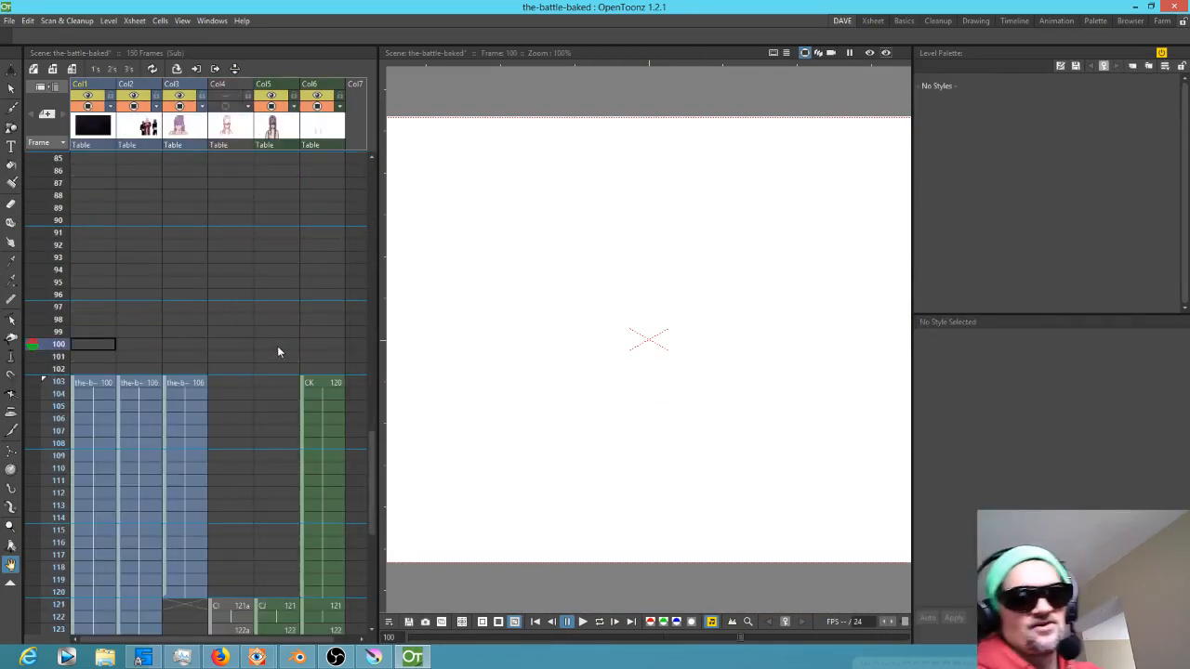
{"action": "scroll", "coordinate": [324, 295], "scroll_direction": "down", "scroll_amount": 2}
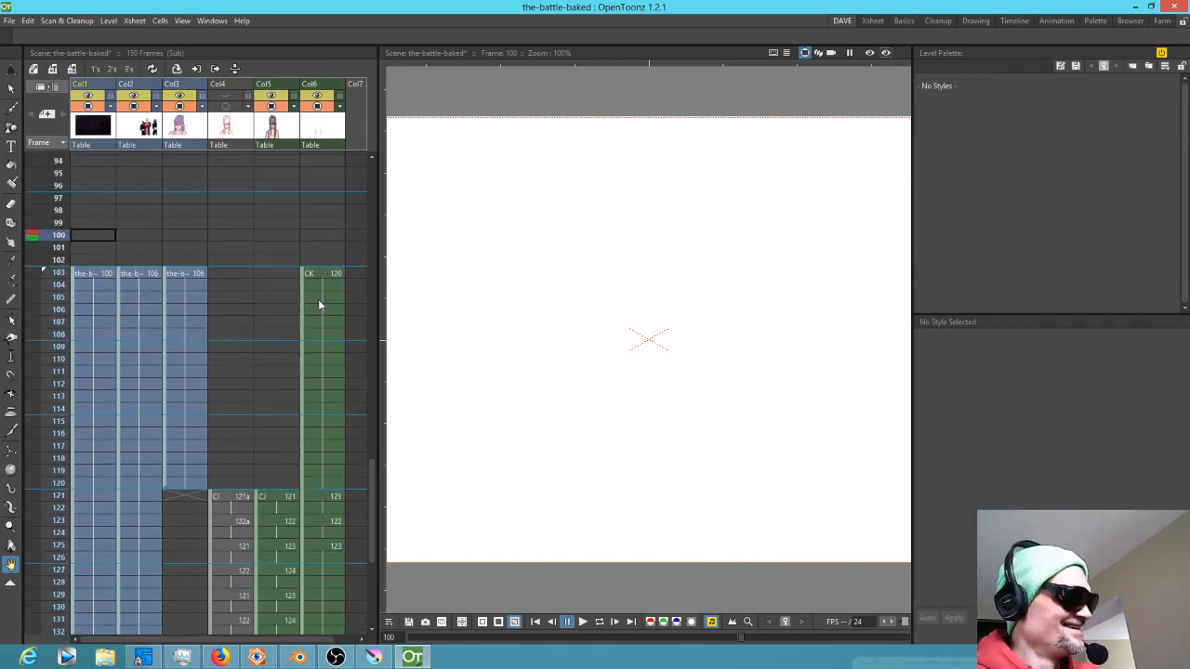
{"action": "key", "text": "ctrl+r"}
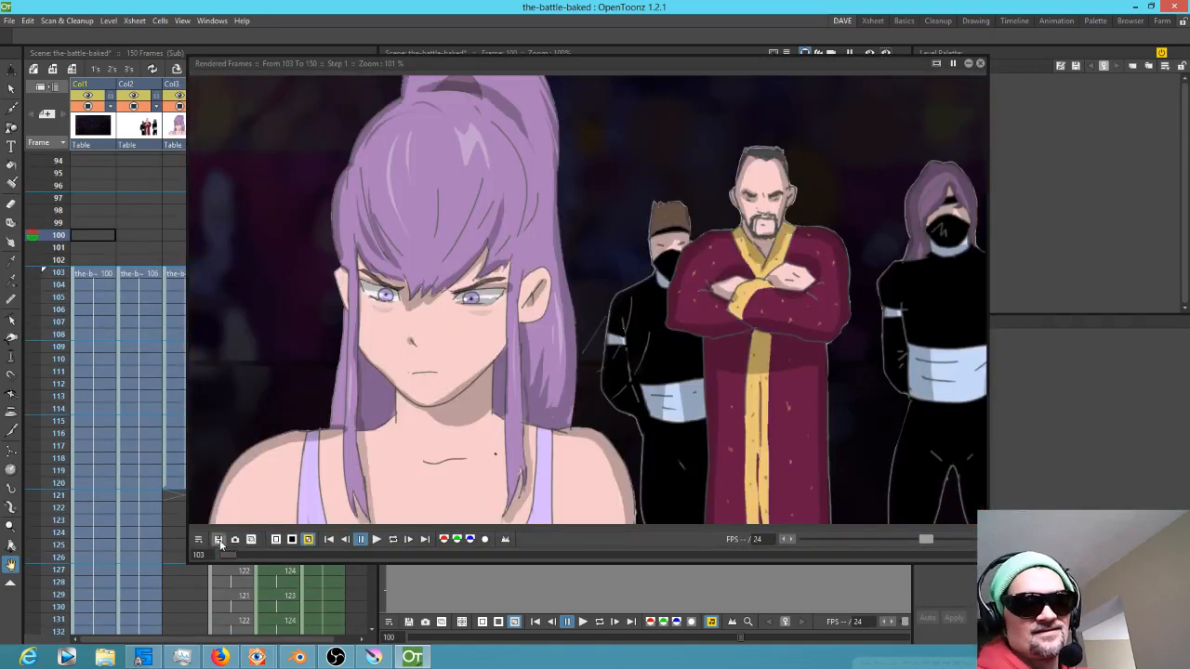
Save the previewed frames as 0075.mp4 in the L:\ANIME\render folder
{"action": "left_click", "coordinate": [219, 541]}
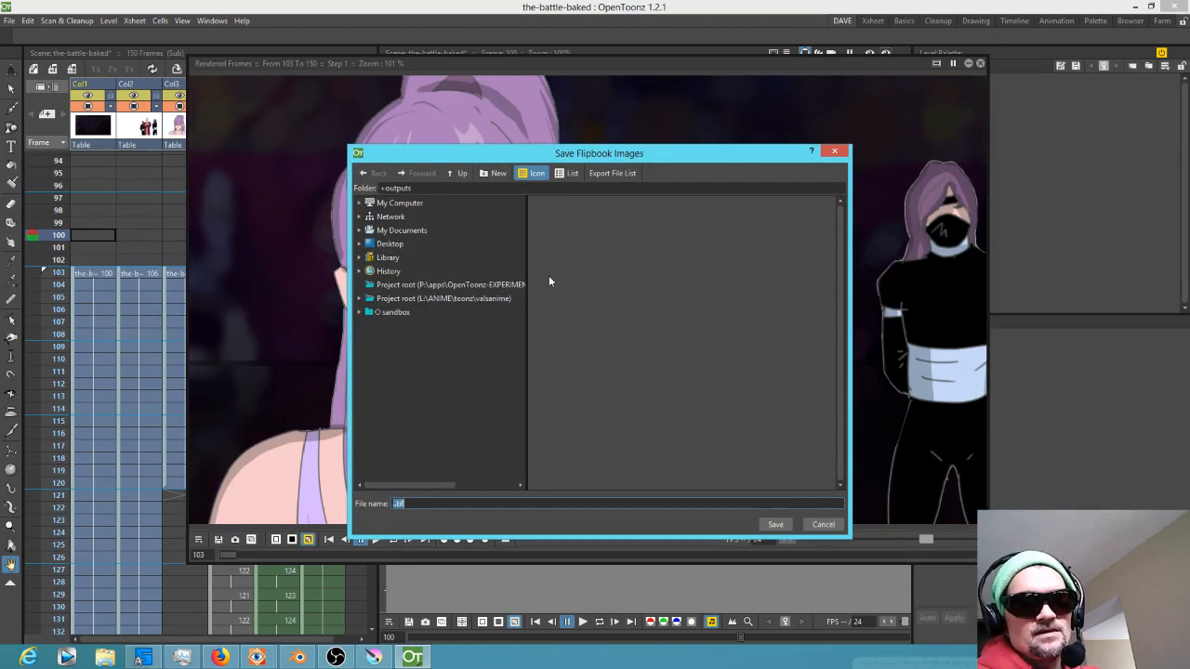
{"action": "left_click", "coordinate": [407, 203]}
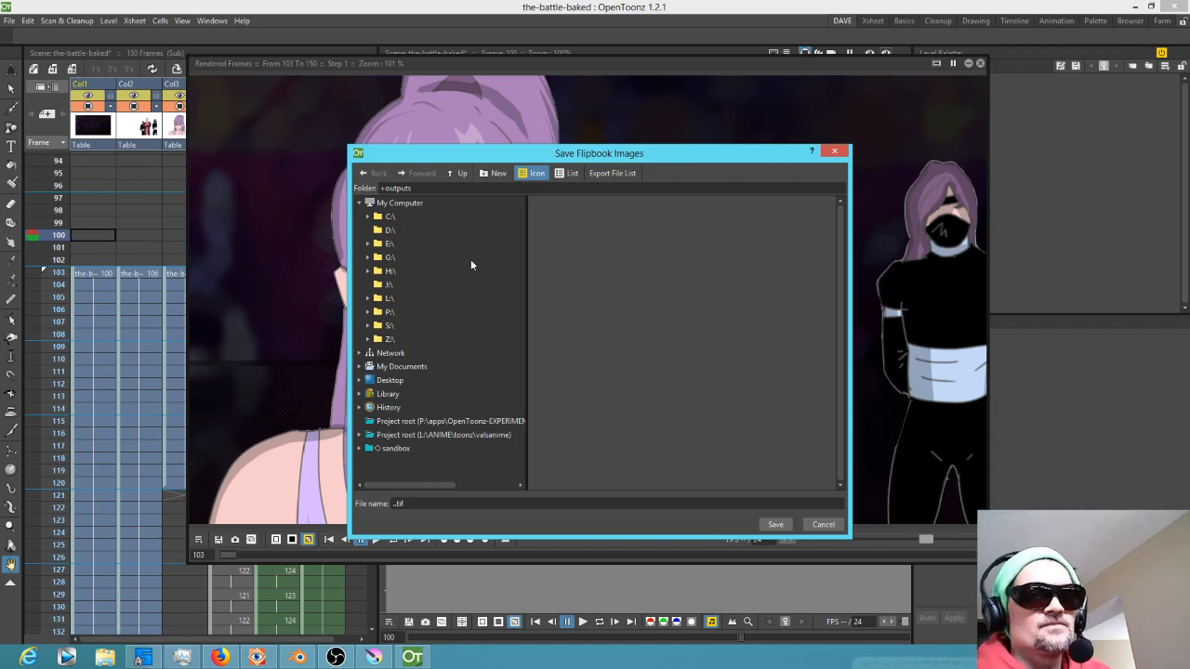
{"action": "left_click", "coordinate": [368, 299]}
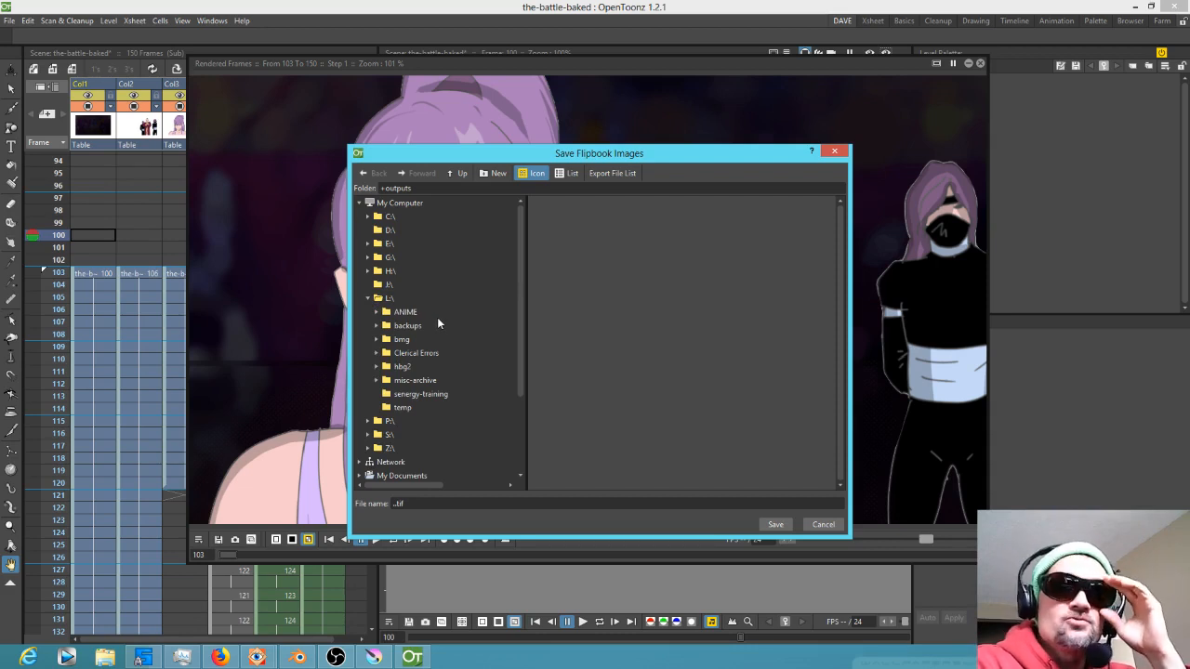
{"action": "left_click", "coordinate": [376, 312]}
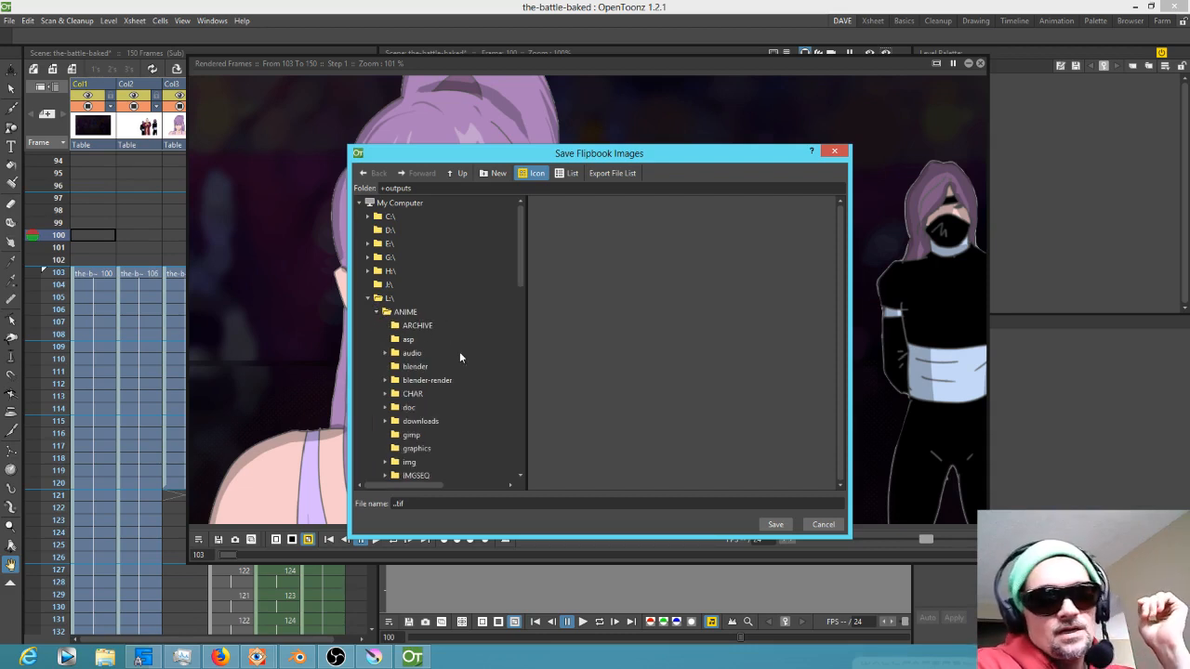
{"action": "scroll", "coordinate": [468, 382], "scroll_direction": "down", "scroll_amount": 4}
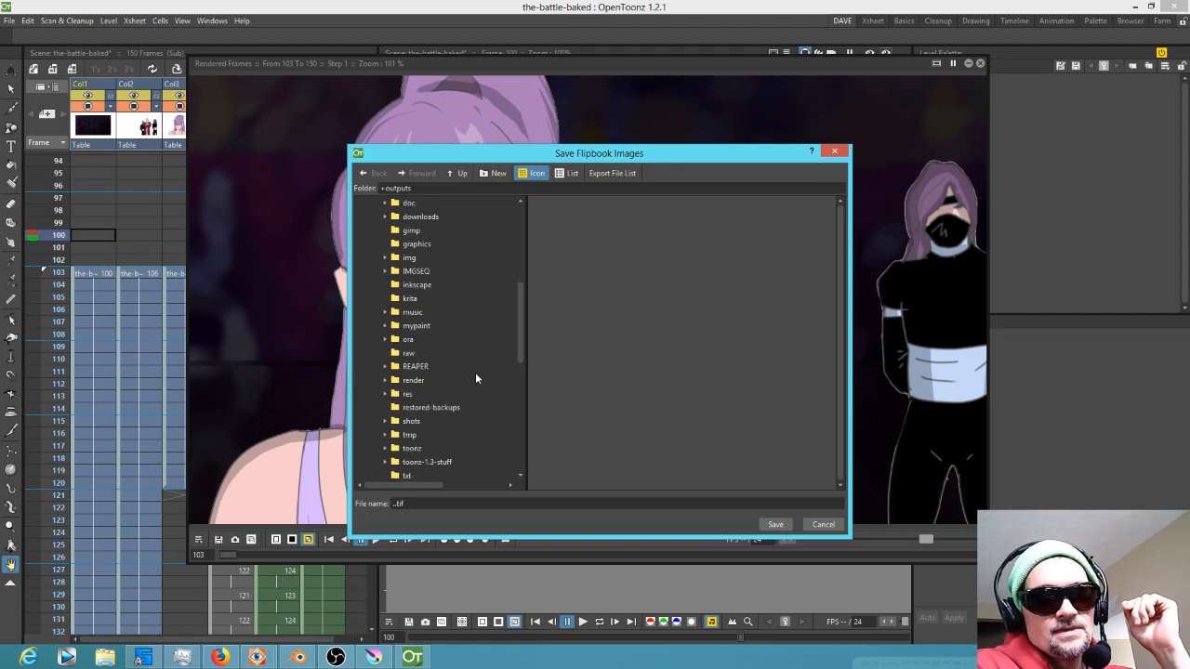
{"action": "left_click", "coordinate": [400, 381]}
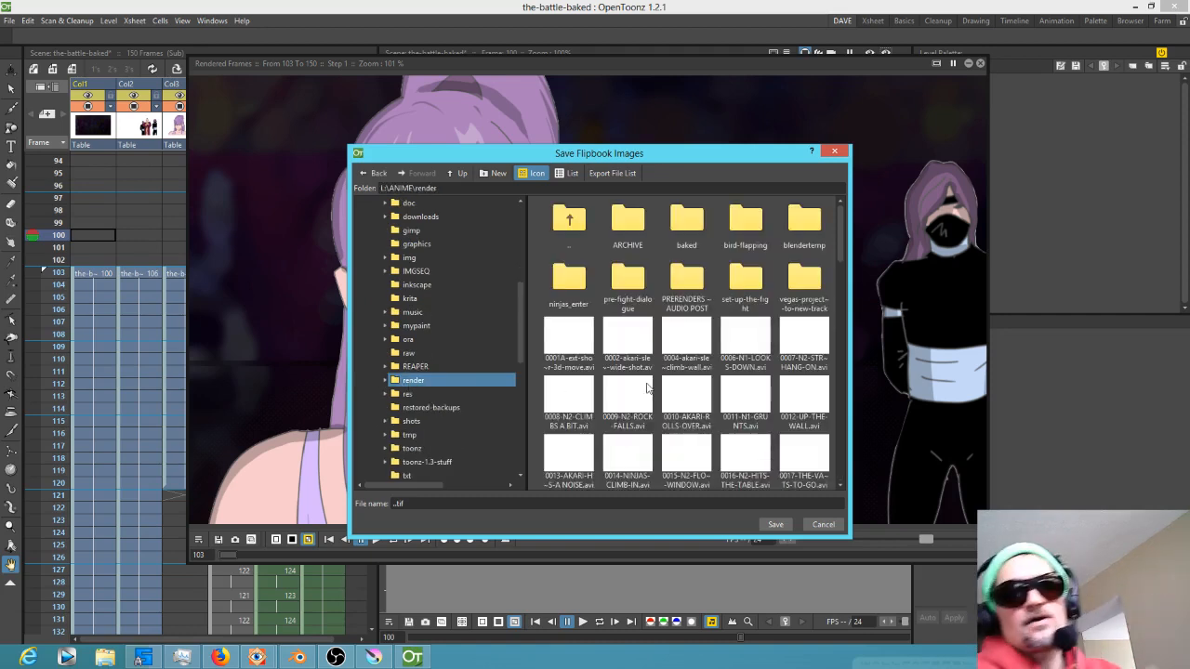
{"action": "double_click", "coordinate": [439, 505]}
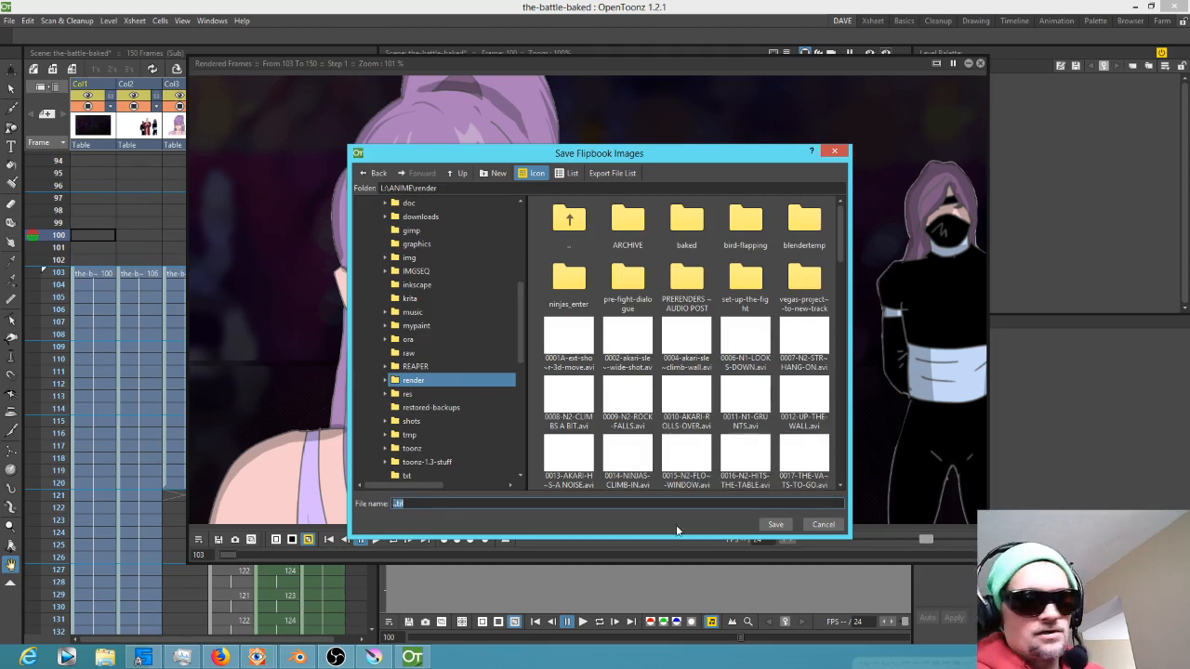
{"action": "type", "text": "075."}
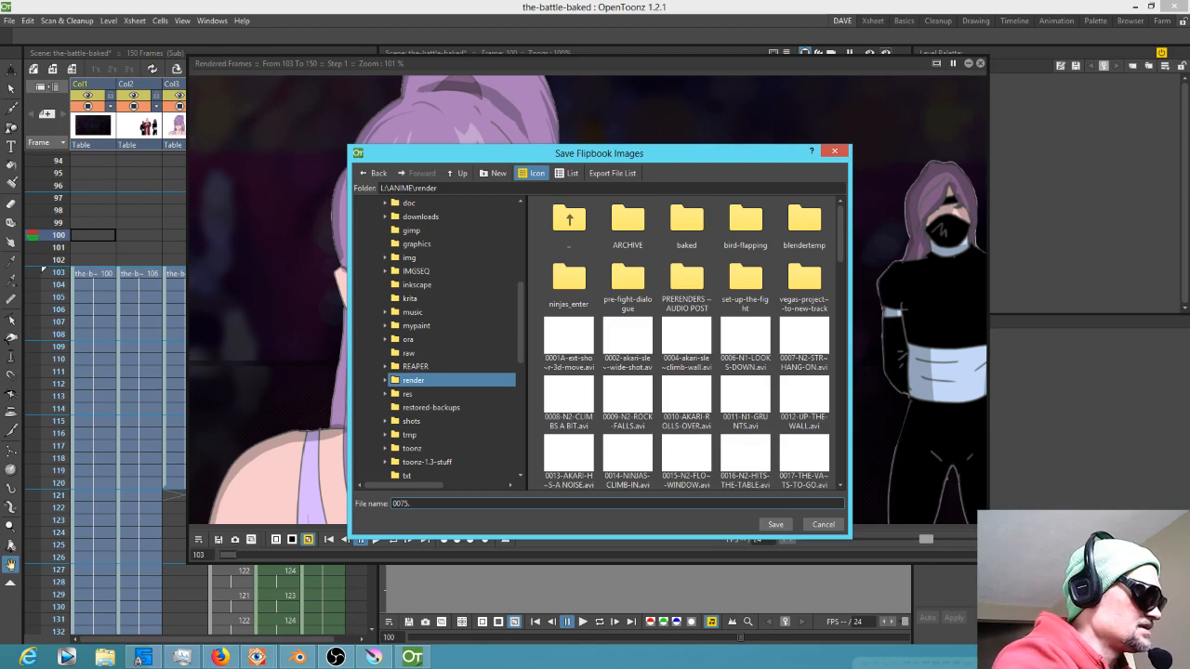
{"action": "type", "text": "mp4"}
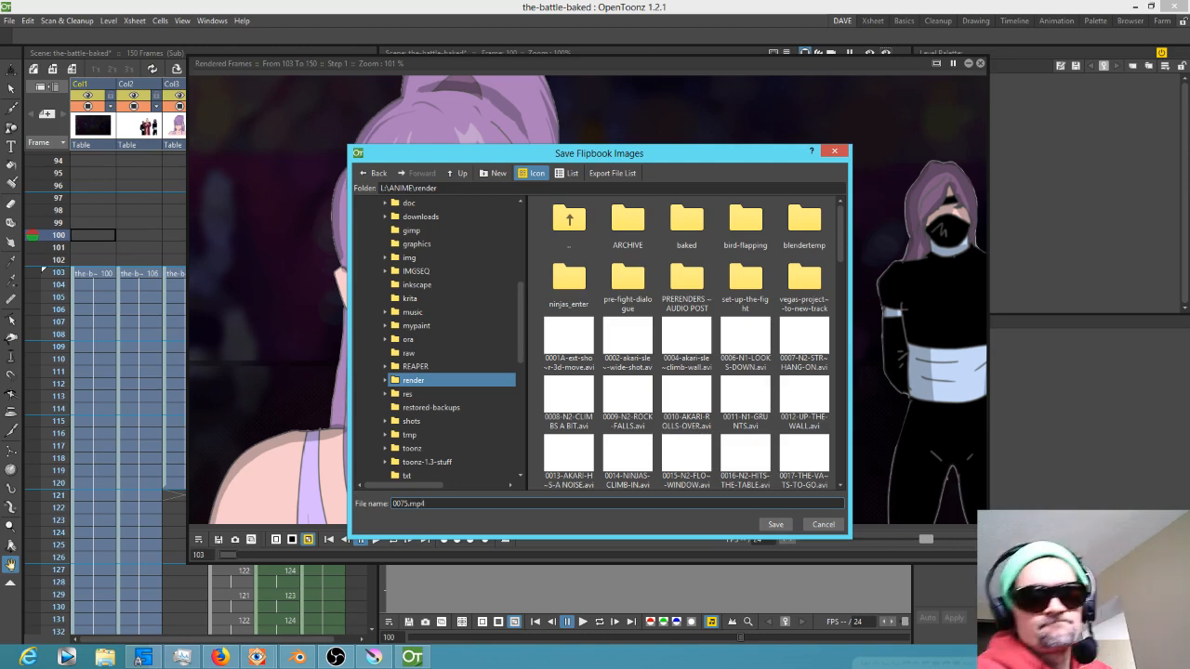
{"action": "left_click", "coordinate": [776, 525]}
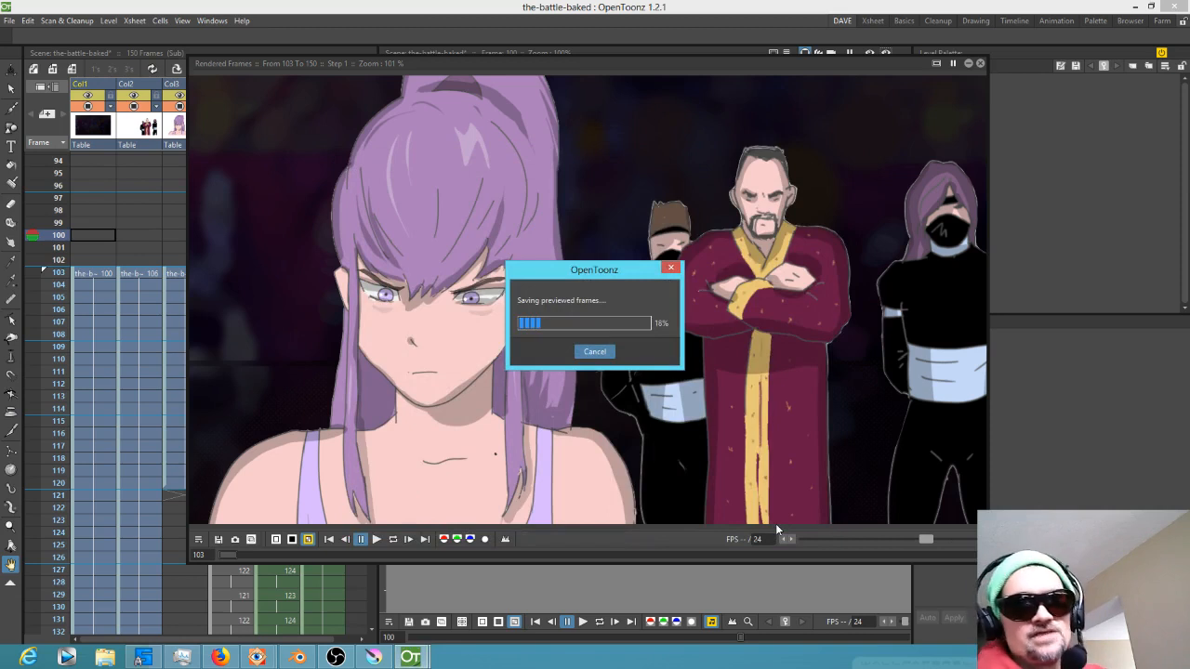
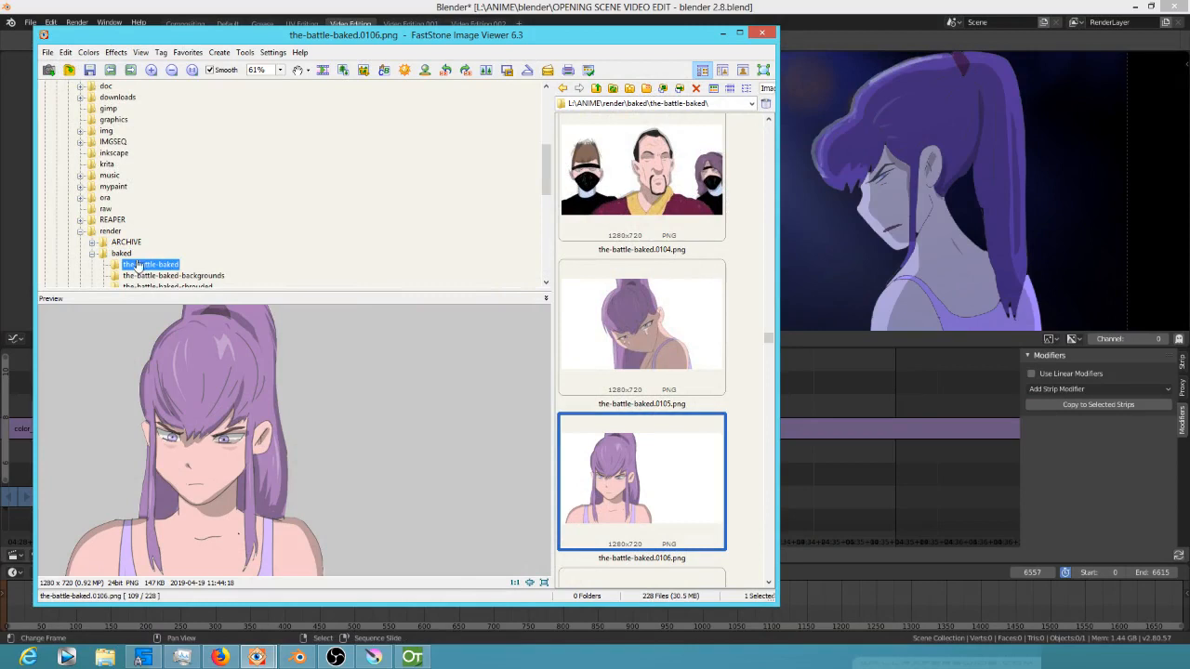
Bring 0075.mp4 from the L:\ANIME\render folder into the video sequencer
{"action": "left_click", "coordinate": [112, 230]}
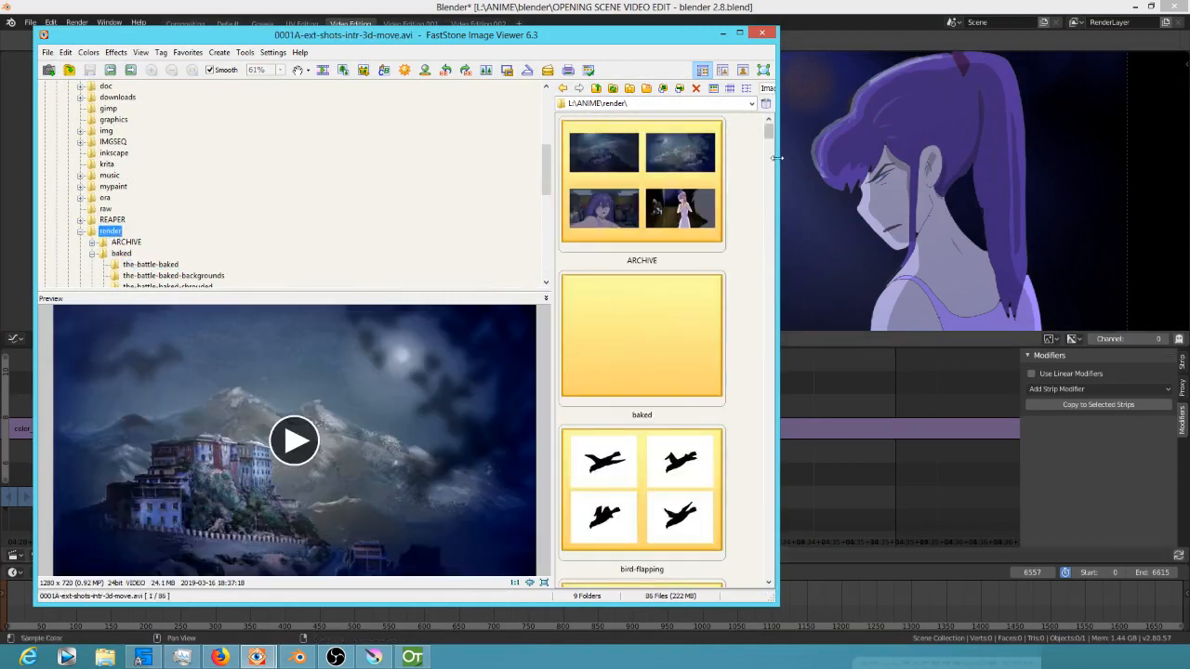
{"action": "left_click_drag", "start_coordinate": [766, 136], "coordinate": [767, 567]}
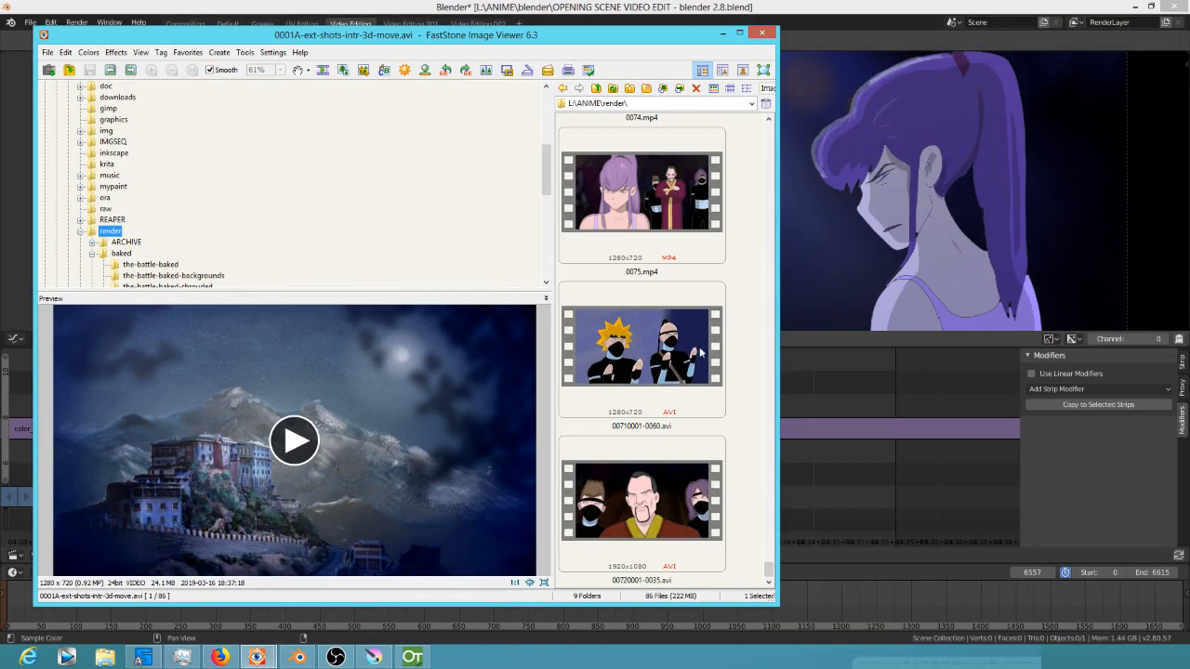
{"action": "left_click", "coordinate": [648, 238]}
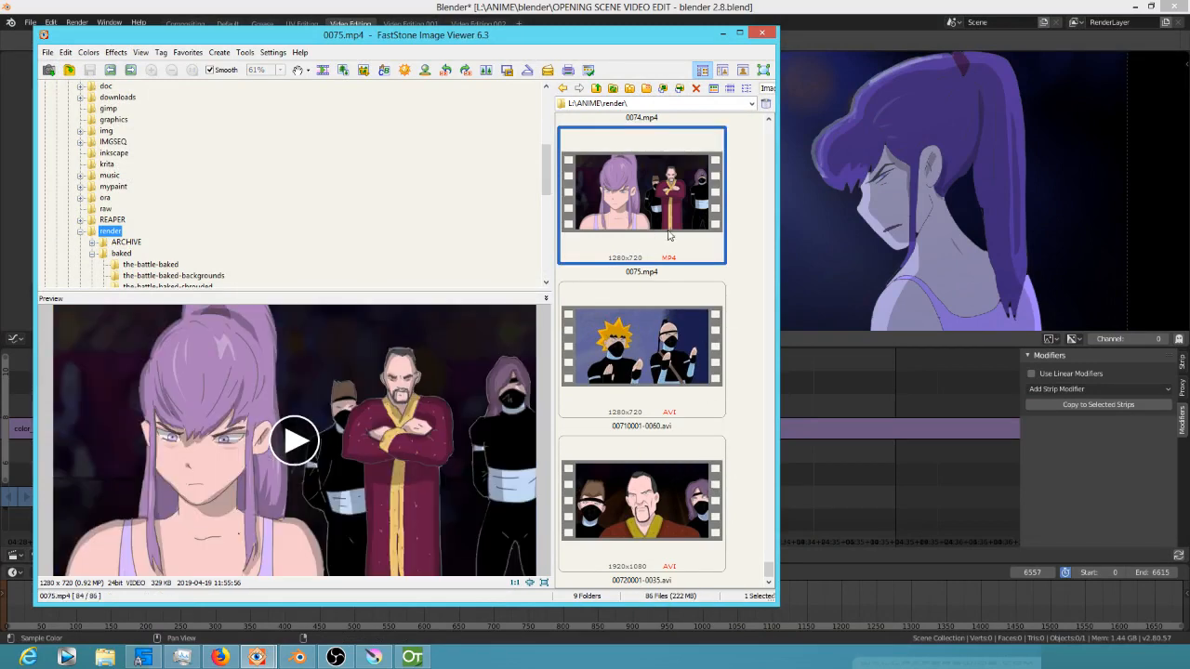
{"action": "left_click_drag", "start_coordinate": [647, 215], "coordinate": [824, 482]}
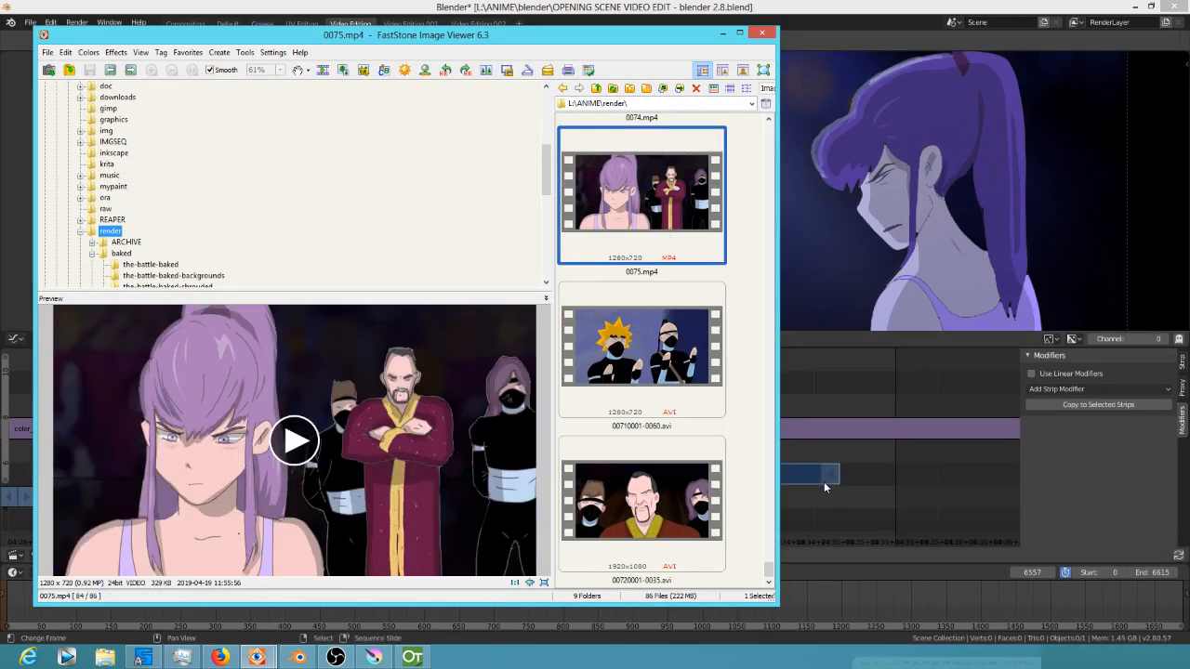
Move the 0075.mp4 strip onto the main video channel directly after MetaStrip.003 and play it briefly
{"action": "left_click", "coordinate": [816, 480]}
{"action": "key", "text": "g"}
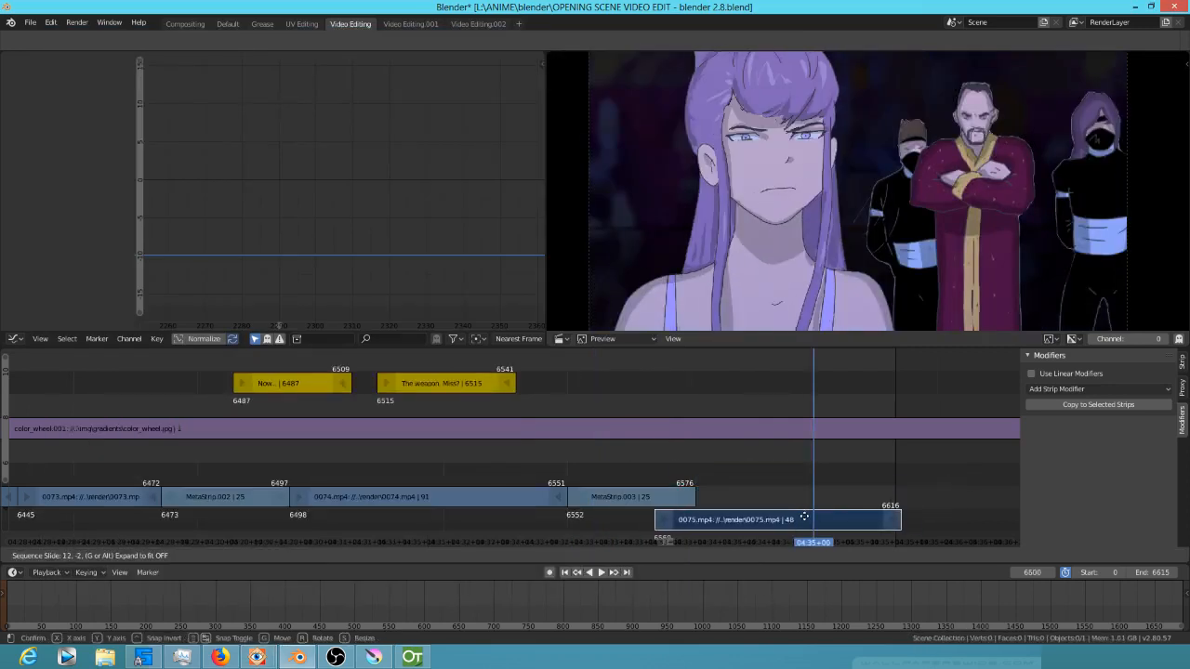
{"action": "left_click", "coordinate": [766, 504]}
{"action": "left_click", "coordinate": [635, 481]}
{"action": "key", "text": "space"}
{"action": "key", "text": "space"}
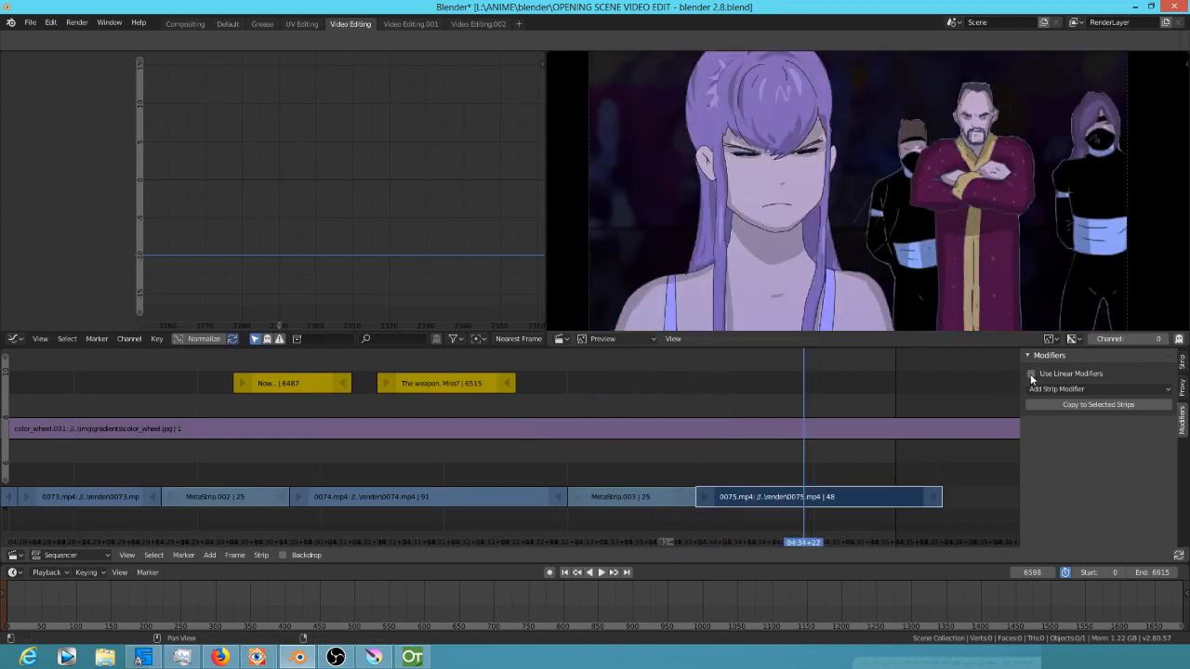
Add a Curves modifier to the 0075.mp4 strip and lower the curve's top point to darken it
{"action": "left_click", "coordinate": [1067, 389]}
{"action": "left_click", "coordinate": [1072, 419]}
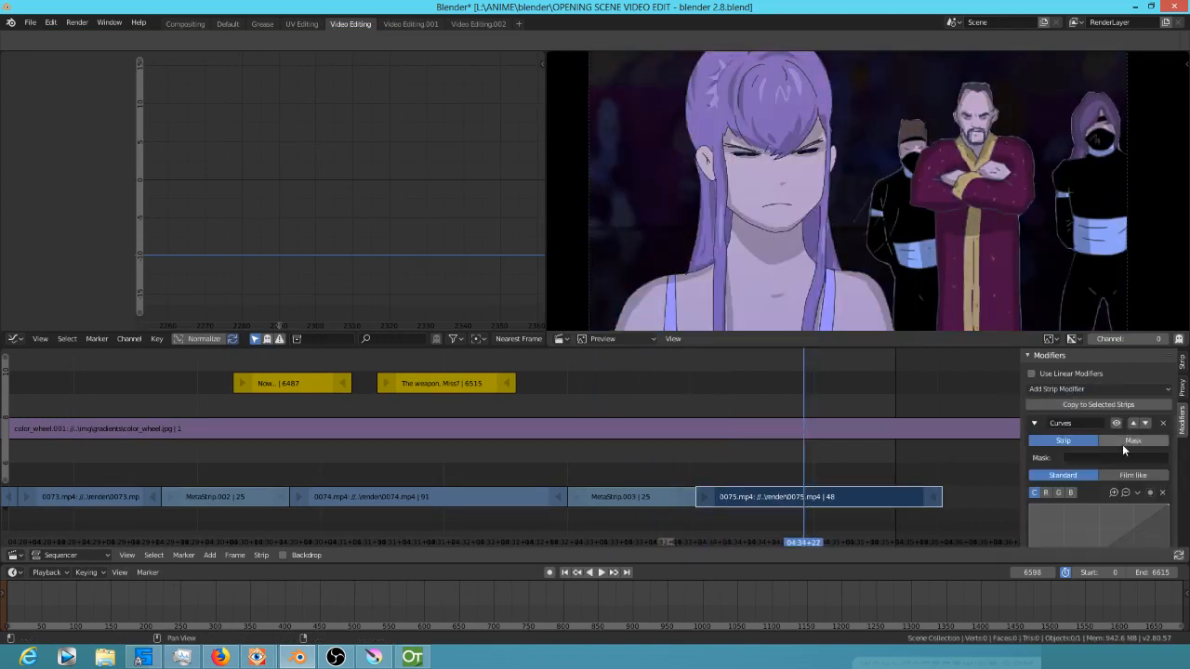
{"action": "scroll", "coordinate": [1162, 455], "scroll_direction": "down", "scroll_amount": 2}
{"action": "left_click_drag", "start_coordinate": [1168, 461], "coordinate": [1168, 472]}
{"action": "left_click_drag", "start_coordinate": [606, 460], "coordinate": [763, 471]}
{"action": "left_click_drag", "start_coordinate": [1169, 476], "coordinate": [1168, 481]}
{"action": "left_click_drag", "start_coordinate": [557, 468], "coordinate": [816, 470]}
Play back the sequence leading into the new strip to review the cut
{"action": "scroll", "coordinate": [768, 481], "scroll_direction": "down", "scroll_amount": 3}
{"action": "scroll", "coordinate": [515, 479], "scroll_direction": "down", "scroll_amount": 2}
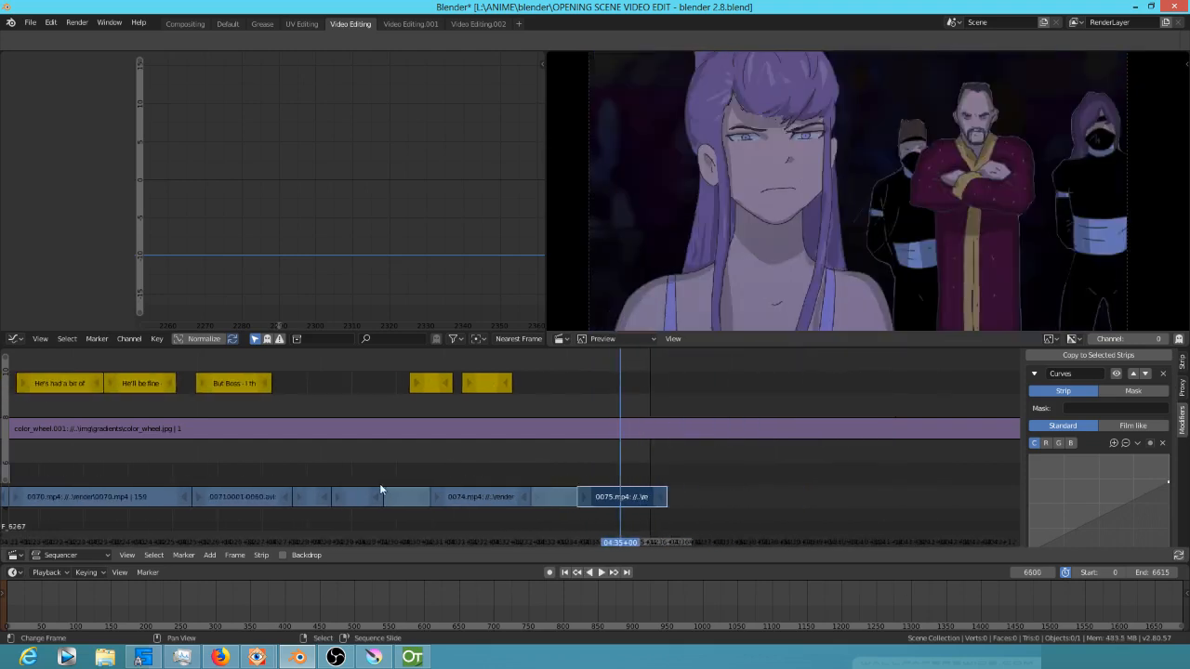
{"action": "left_click", "coordinate": [370, 472]}
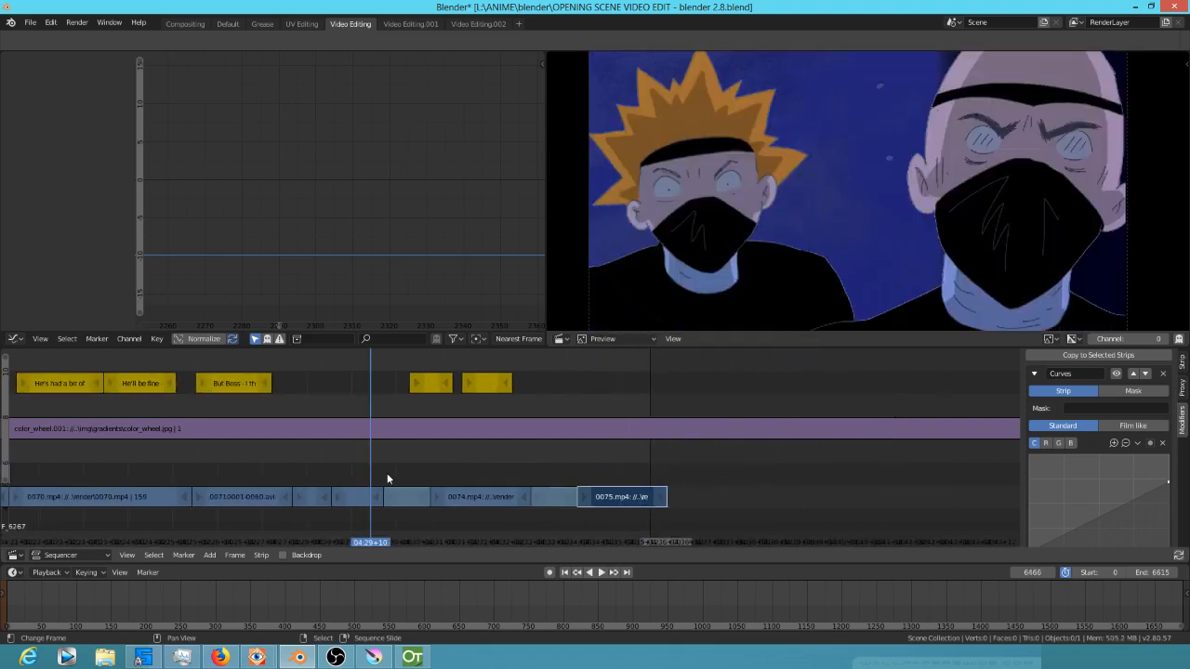
{"action": "key", "text": "space"}
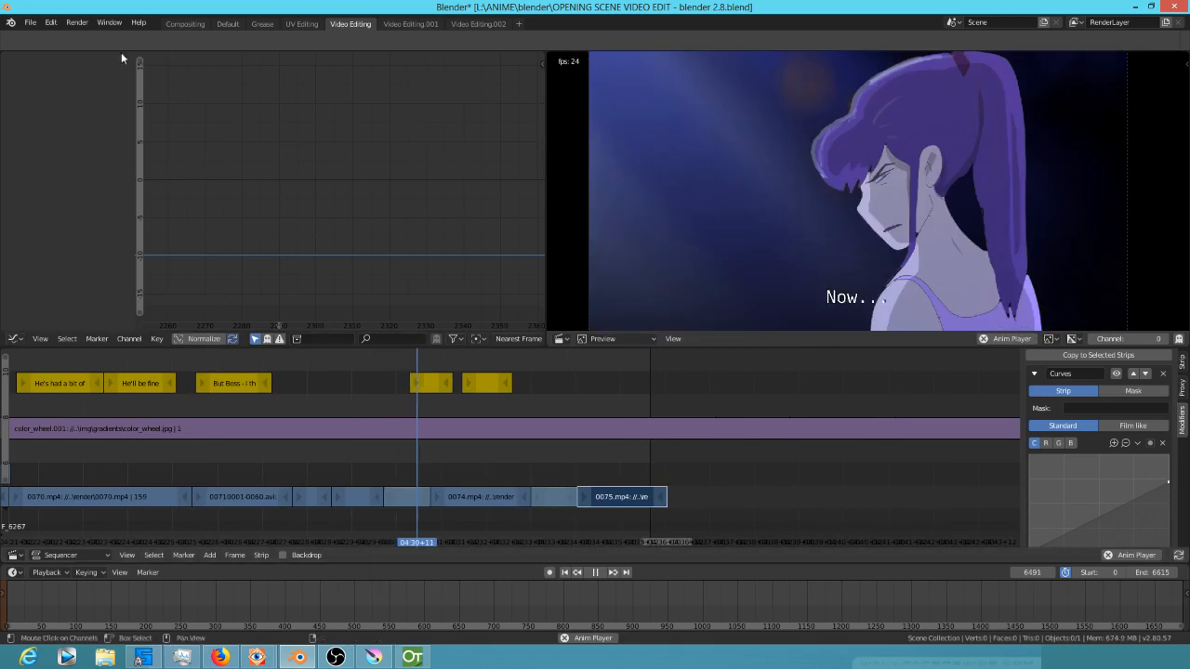
{"action": "left_click", "coordinate": [197, 473]}
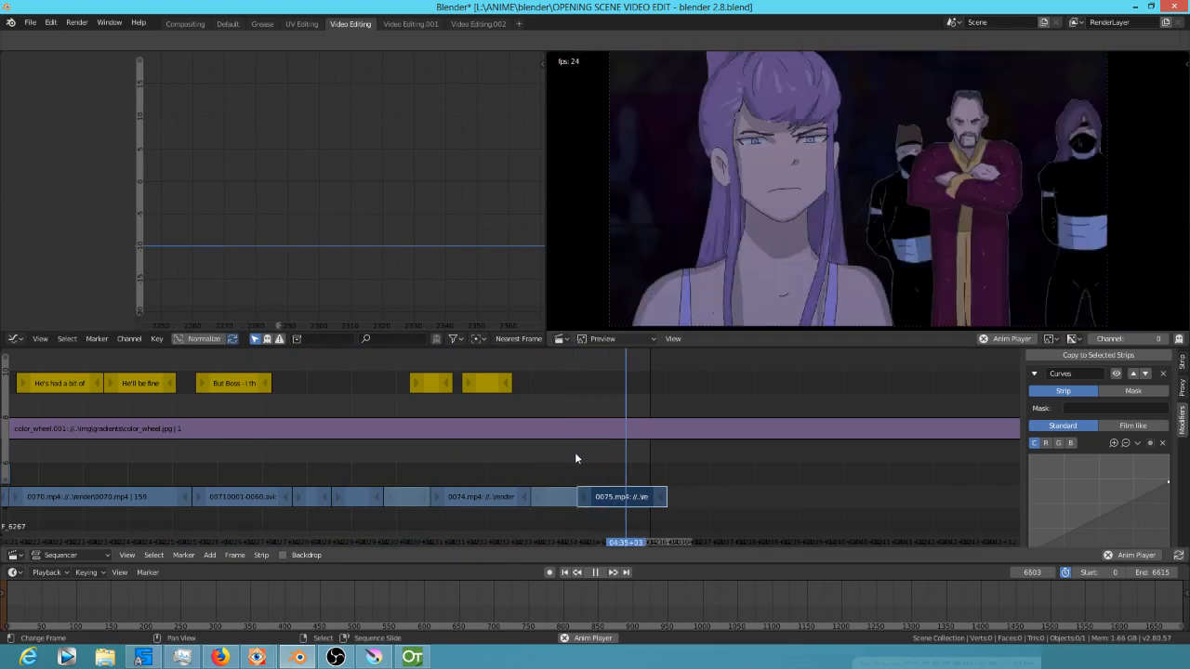
{"action": "left_click_drag", "start_coordinate": [575, 453], "coordinate": [621, 481]}
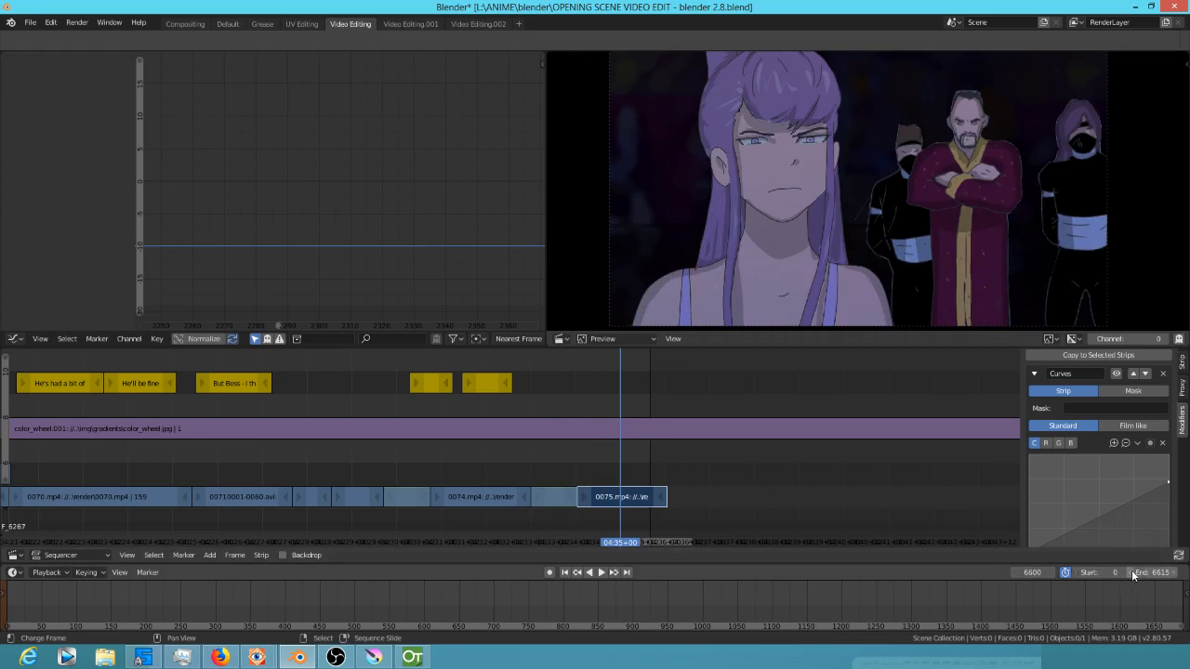
Extend the scene end frame to 6672 and play the new ending
{"action": "left_click_drag", "start_coordinate": [1152, 573], "coordinate": [1186, 573]}
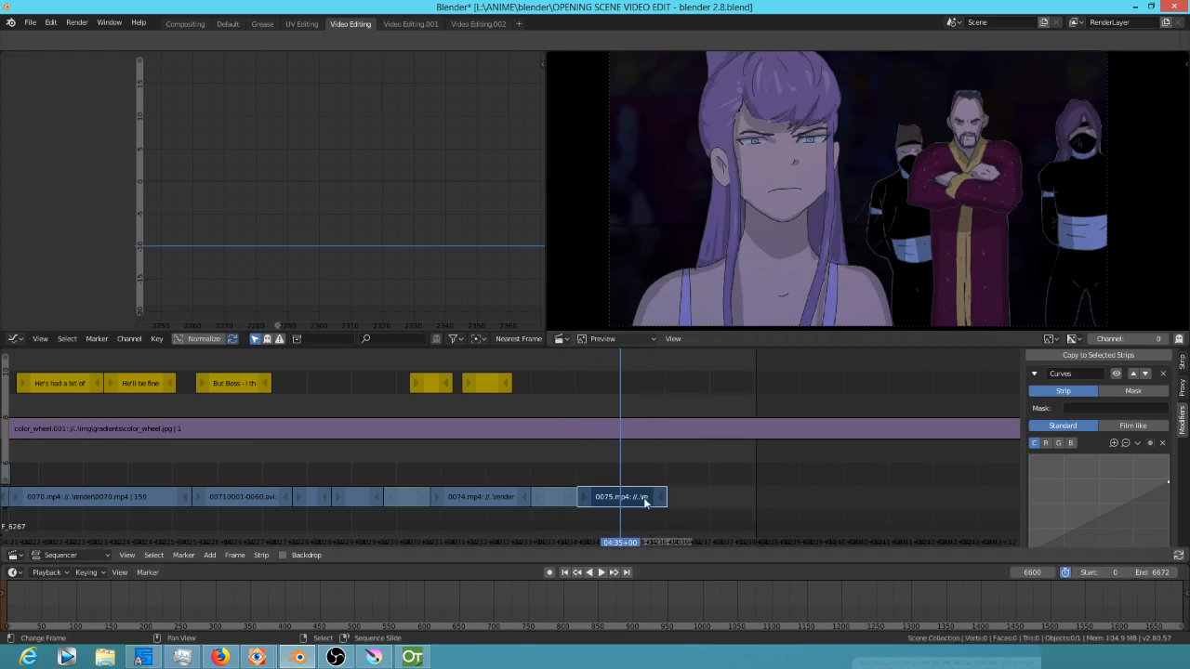
{"action": "left_click_drag", "start_coordinate": [538, 483], "coordinate": [561, 448]}
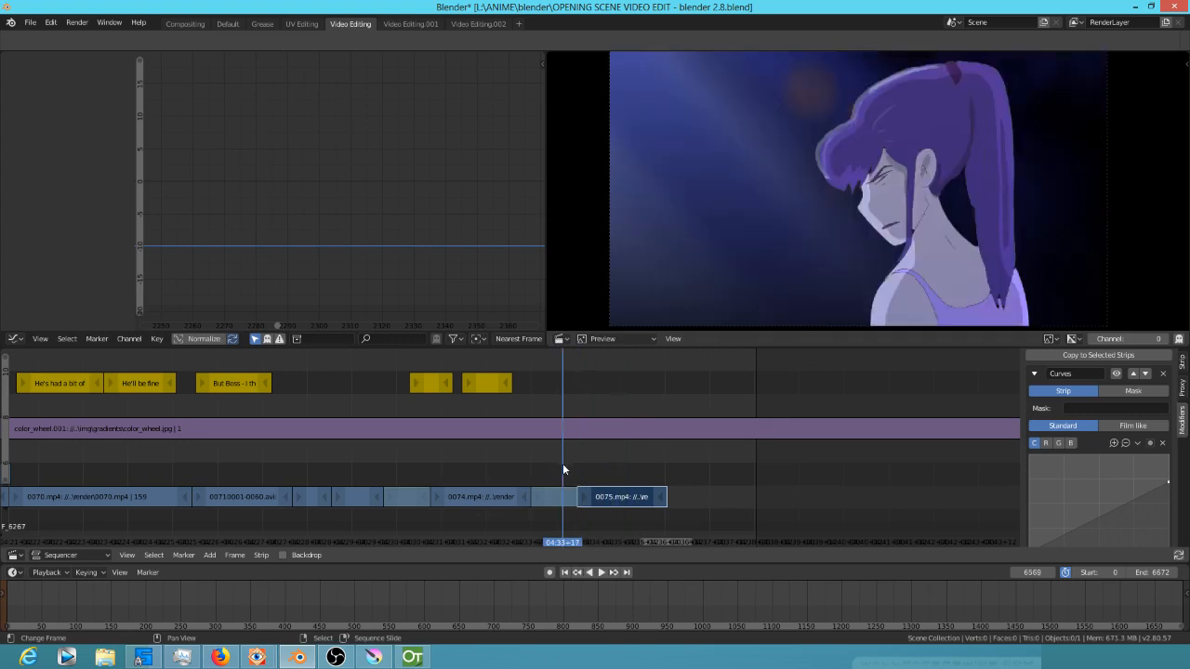
{"action": "key", "text": "space"}
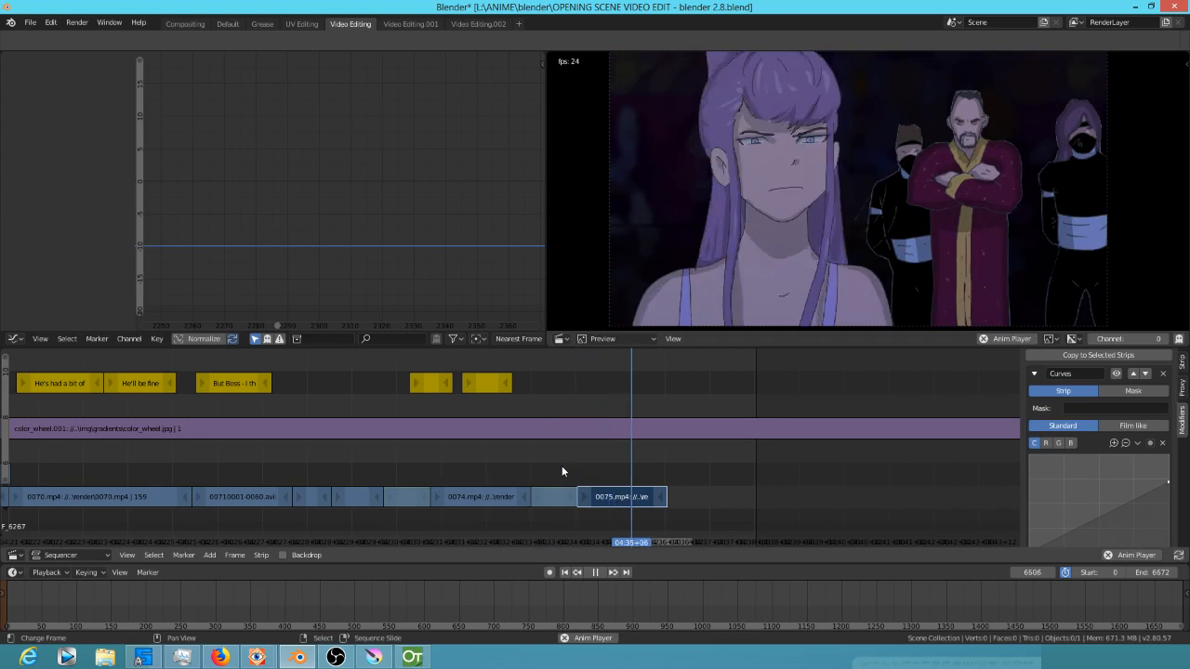
{"action": "key", "text": "space"}
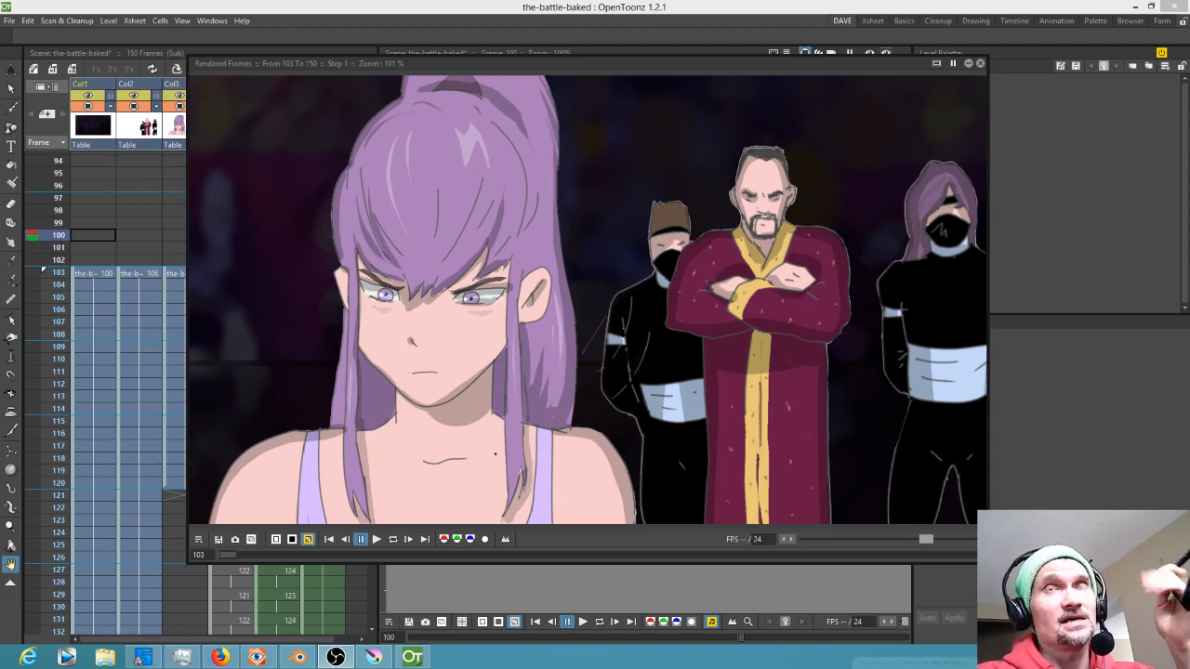
Close the rendered flipbook in OpenToonz and step through the sub-xsheet frames in the viewer
{"action": "left_click", "coordinate": [979, 63]}
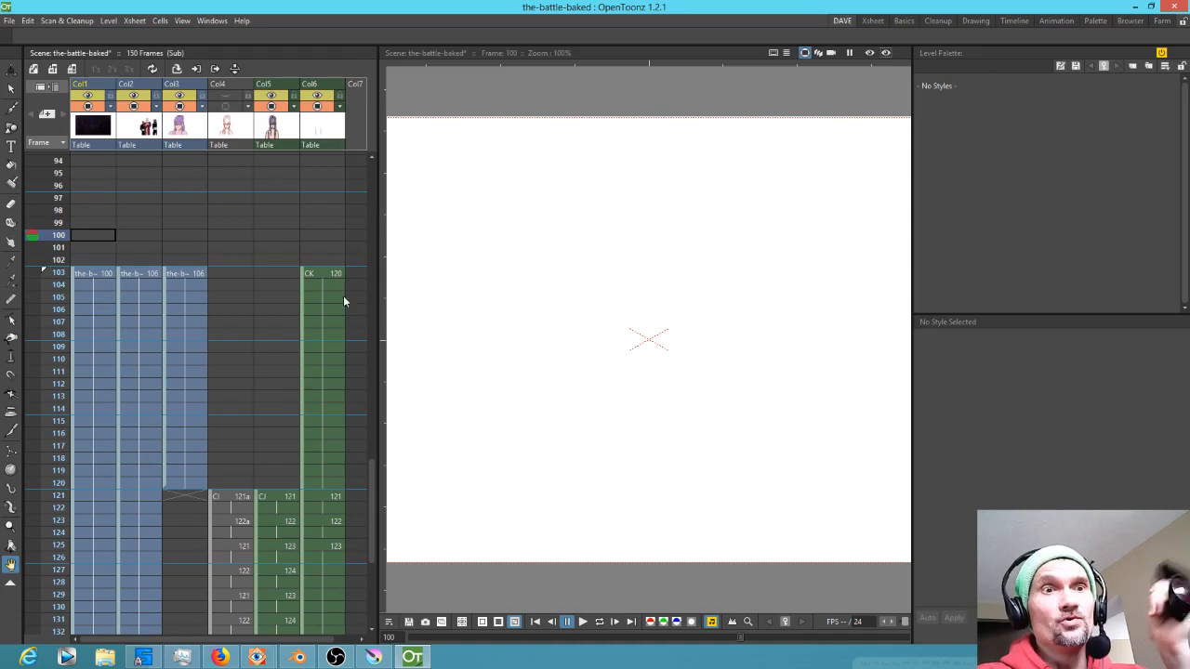
{"action": "left_click_drag", "start_coordinate": [49, 273], "coordinate": [46, 321]}
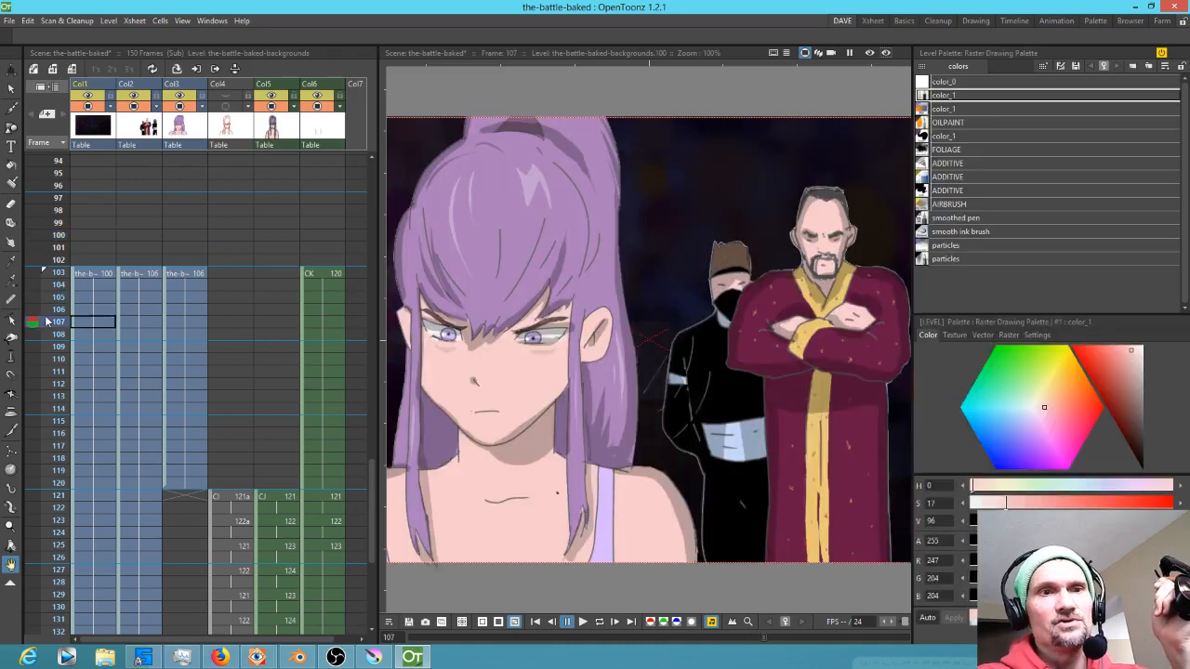
{"action": "scroll", "coordinate": [181, 335], "scroll_direction": "down", "scroll_amount": 5}
{"action": "key", "text": "minus"}
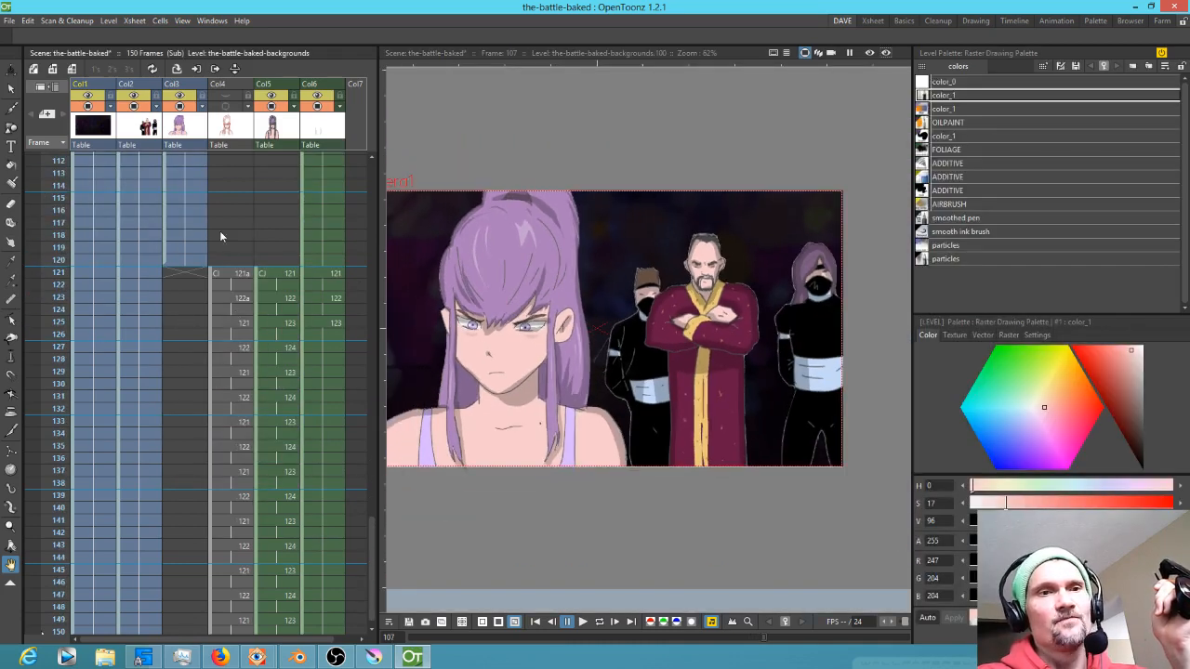
{"action": "scroll", "coordinate": [76, 202], "scroll_direction": "up", "scroll_amount": 2}
{"action": "mouse_move", "coordinate": [51, 190]}
{"action": "left_mouse_down"}
{"action": "mouse_move", "coordinate": [49, 179]}
{"action": "mouse_move", "coordinate": [20, 505]}
{"action": "mouse_move", "coordinate": [20, 337]}
{"action": "mouse_move", "coordinate": [20, 476]}
{"action": "left_mouse_up"}
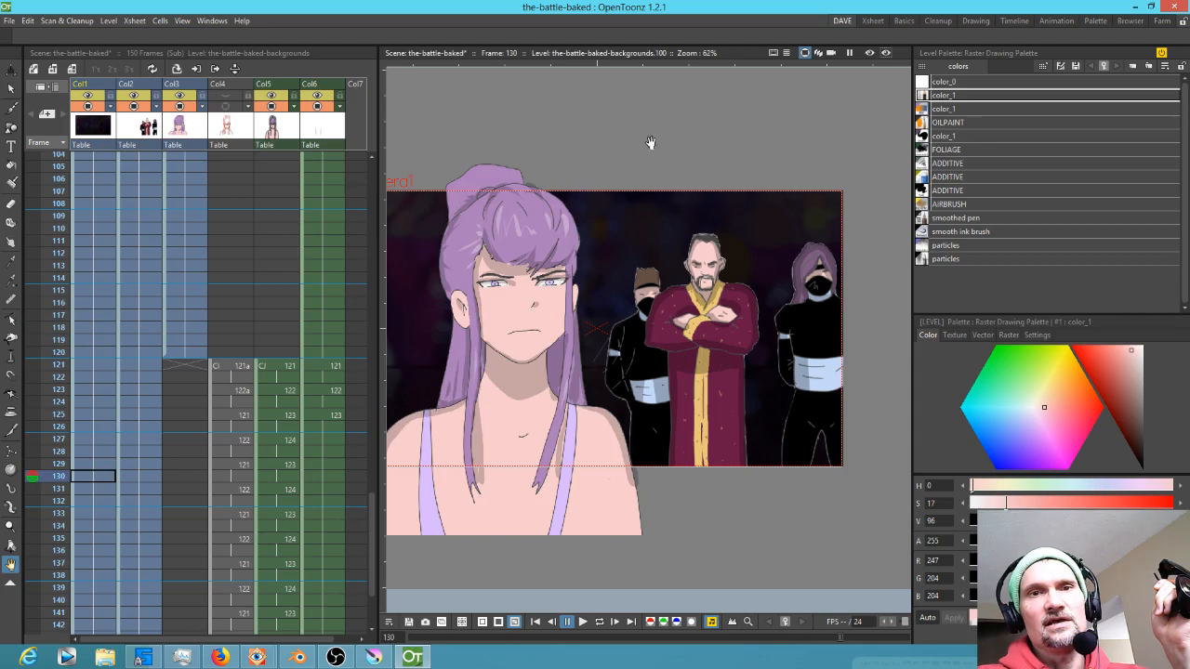
{"action": "left_click", "coordinate": [832, 53]}
{"action": "mouse_move", "coordinate": [28, 327]}
{"action": "left_mouse_down"}
{"action": "mouse_move", "coordinate": [30, 439]}
{"action": "mouse_move", "coordinate": [30, 352]}
{"action": "mouse_move", "coordinate": [30, 402]}
{"action": "mouse_move", "coordinate": [49, 341]}
{"action": "mouse_move", "coordinate": [57, 354]}
{"action": "left_mouse_up"}
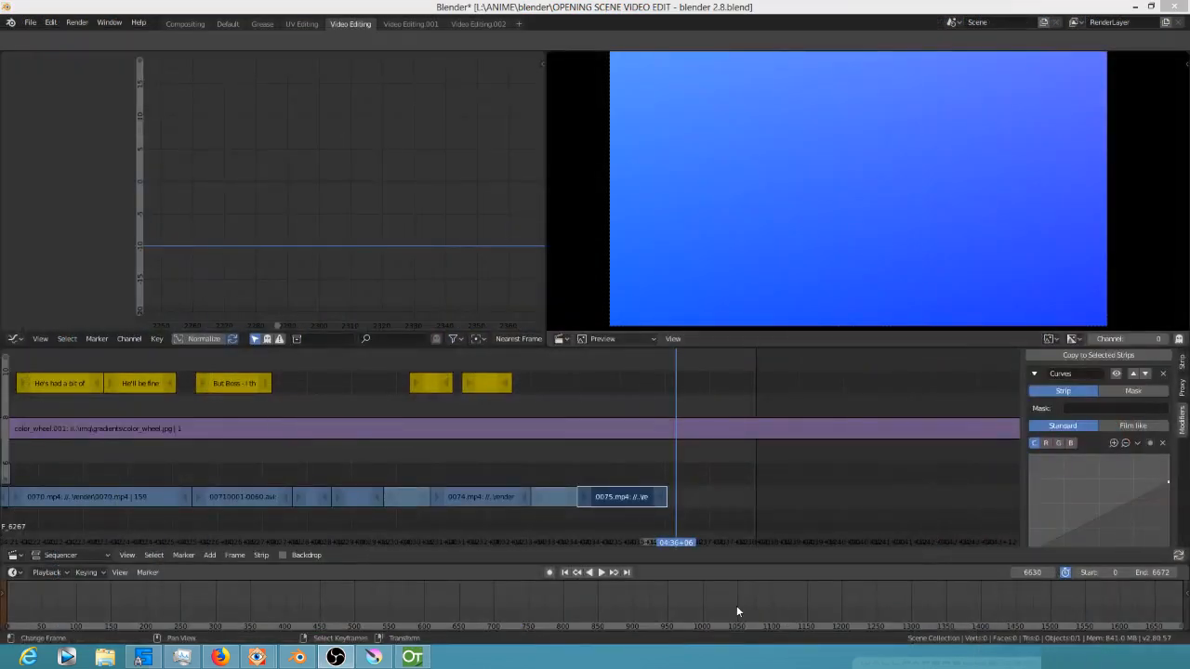
Play back the sequence from the 0071 strip through the 0075.mp4 strip to the end
{"action": "left_click_drag", "start_coordinate": [289, 448], "coordinate": [319, 462]}
{"action": "key", "text": "space"}
{"action": "left_click_drag", "start_coordinate": [233, 463], "coordinate": [268, 497]}
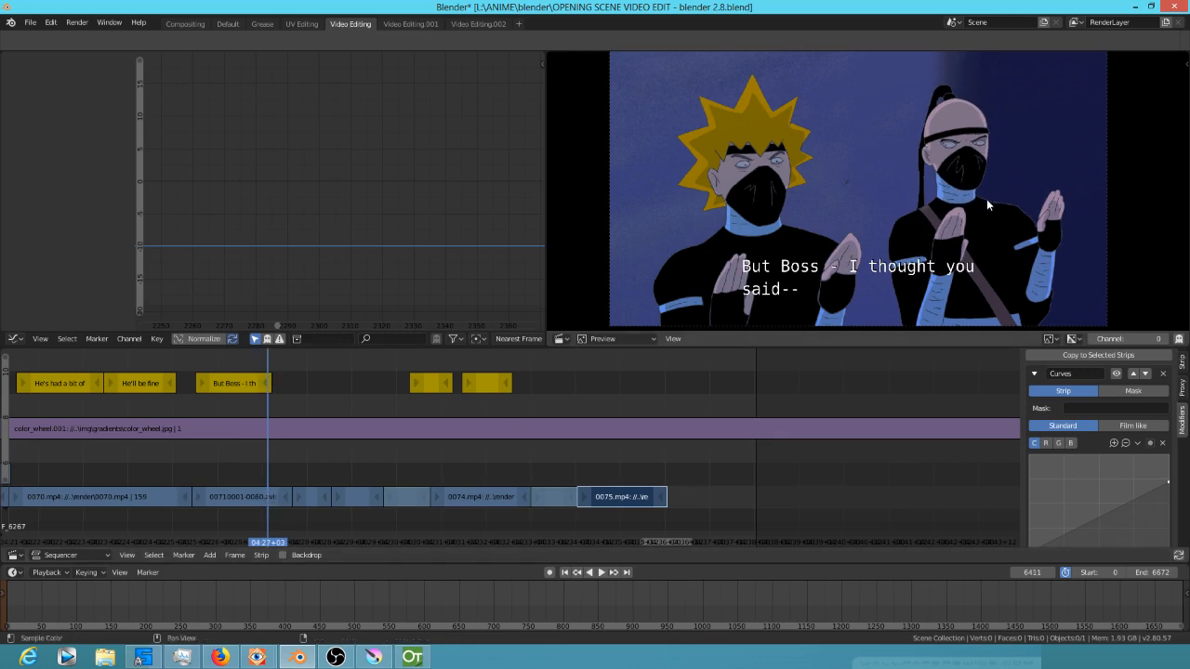
{"action": "key", "text": "space"}
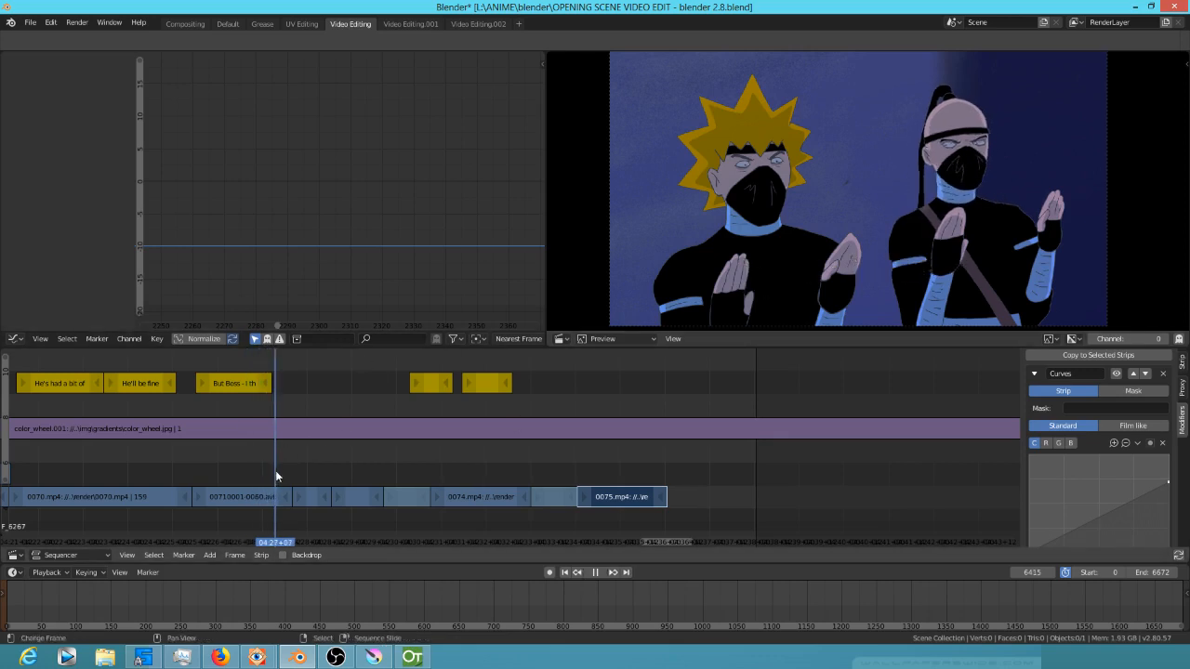
{"action": "left_click_drag", "start_coordinate": [276, 476], "coordinate": [211, 476]}
{"action": "key", "text": "space"}
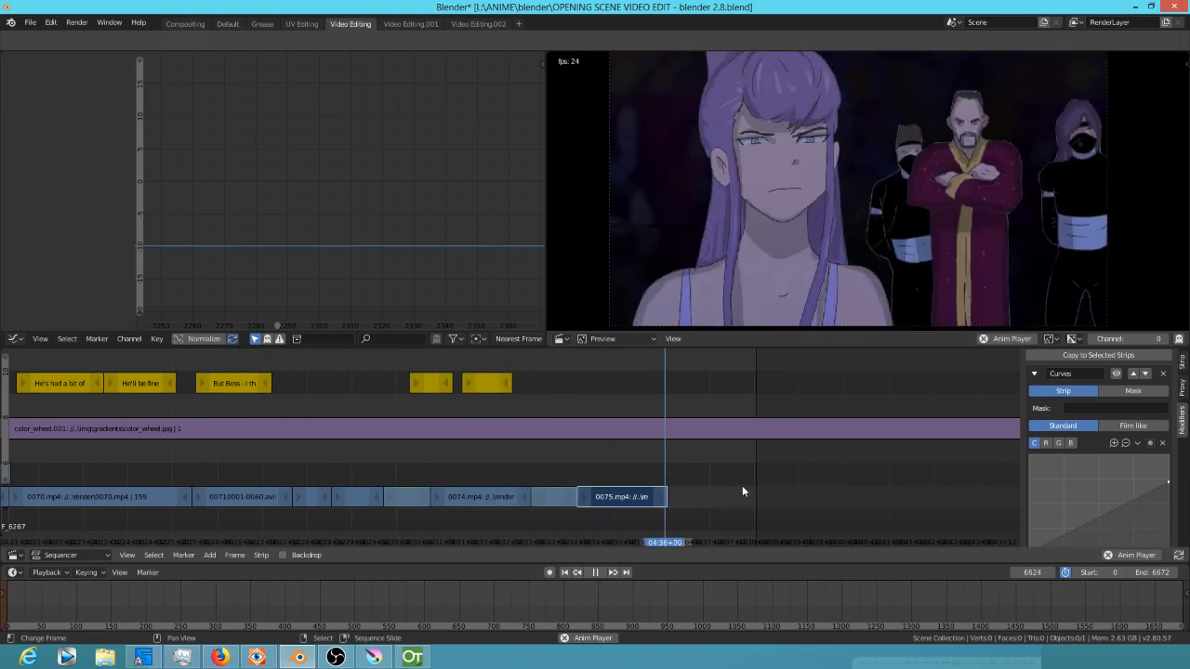
{"action": "key", "text": "space"}
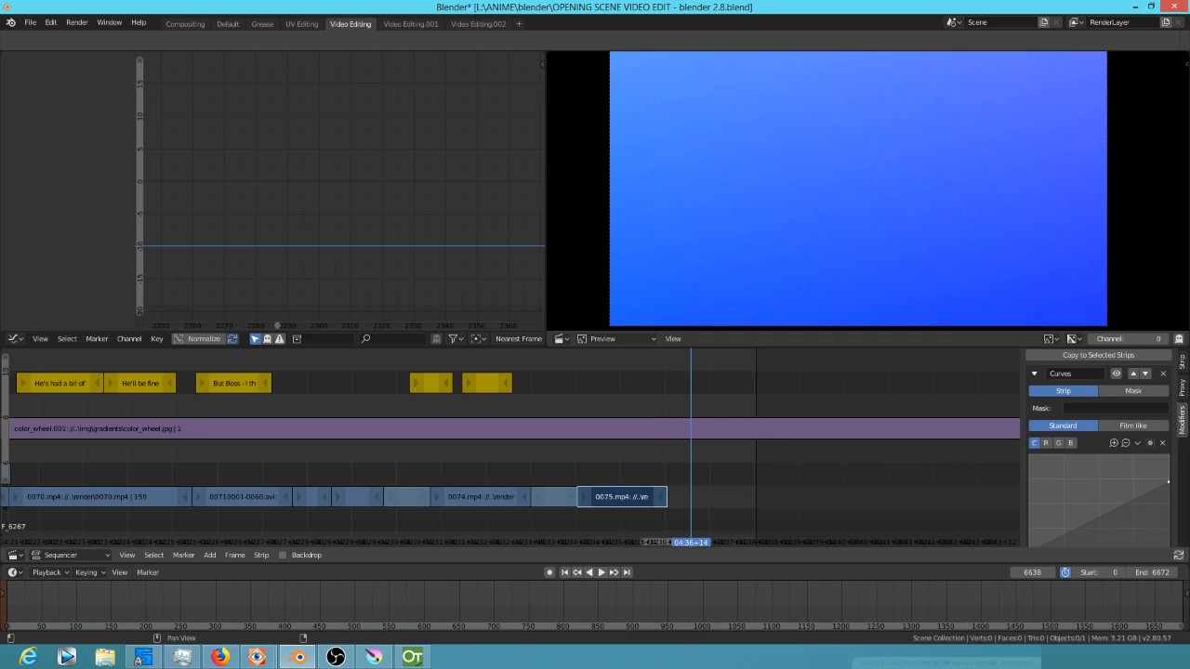